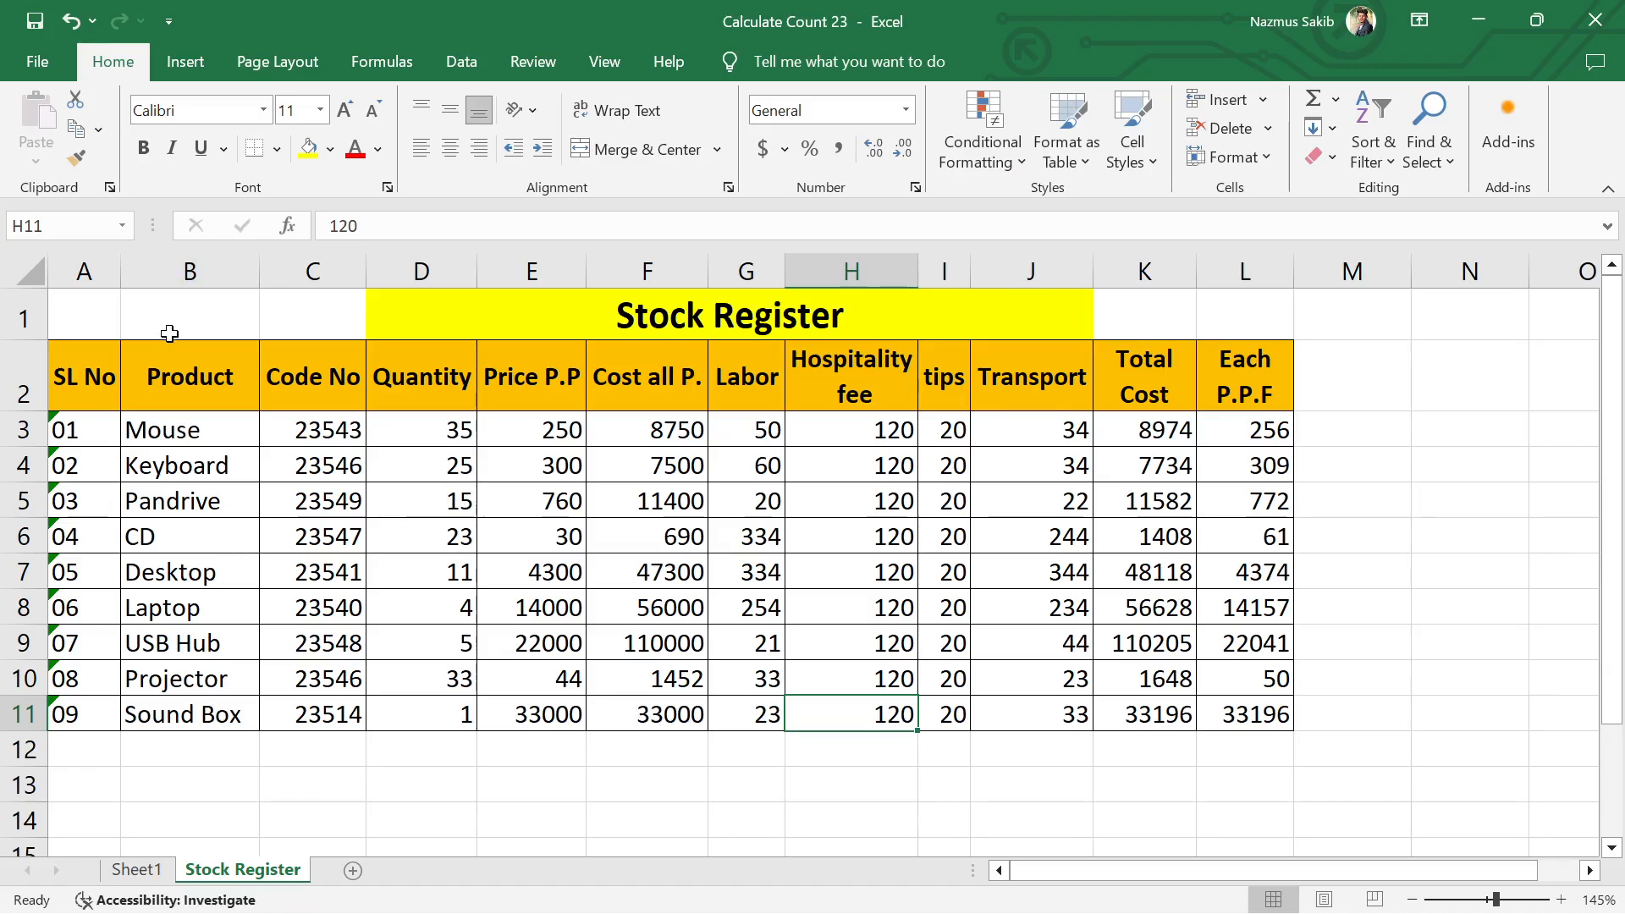
Step: Look over the Stock Register table, from its headers through the product rows to the end of the data
left_click_drag(191, 323, 1405, 753)
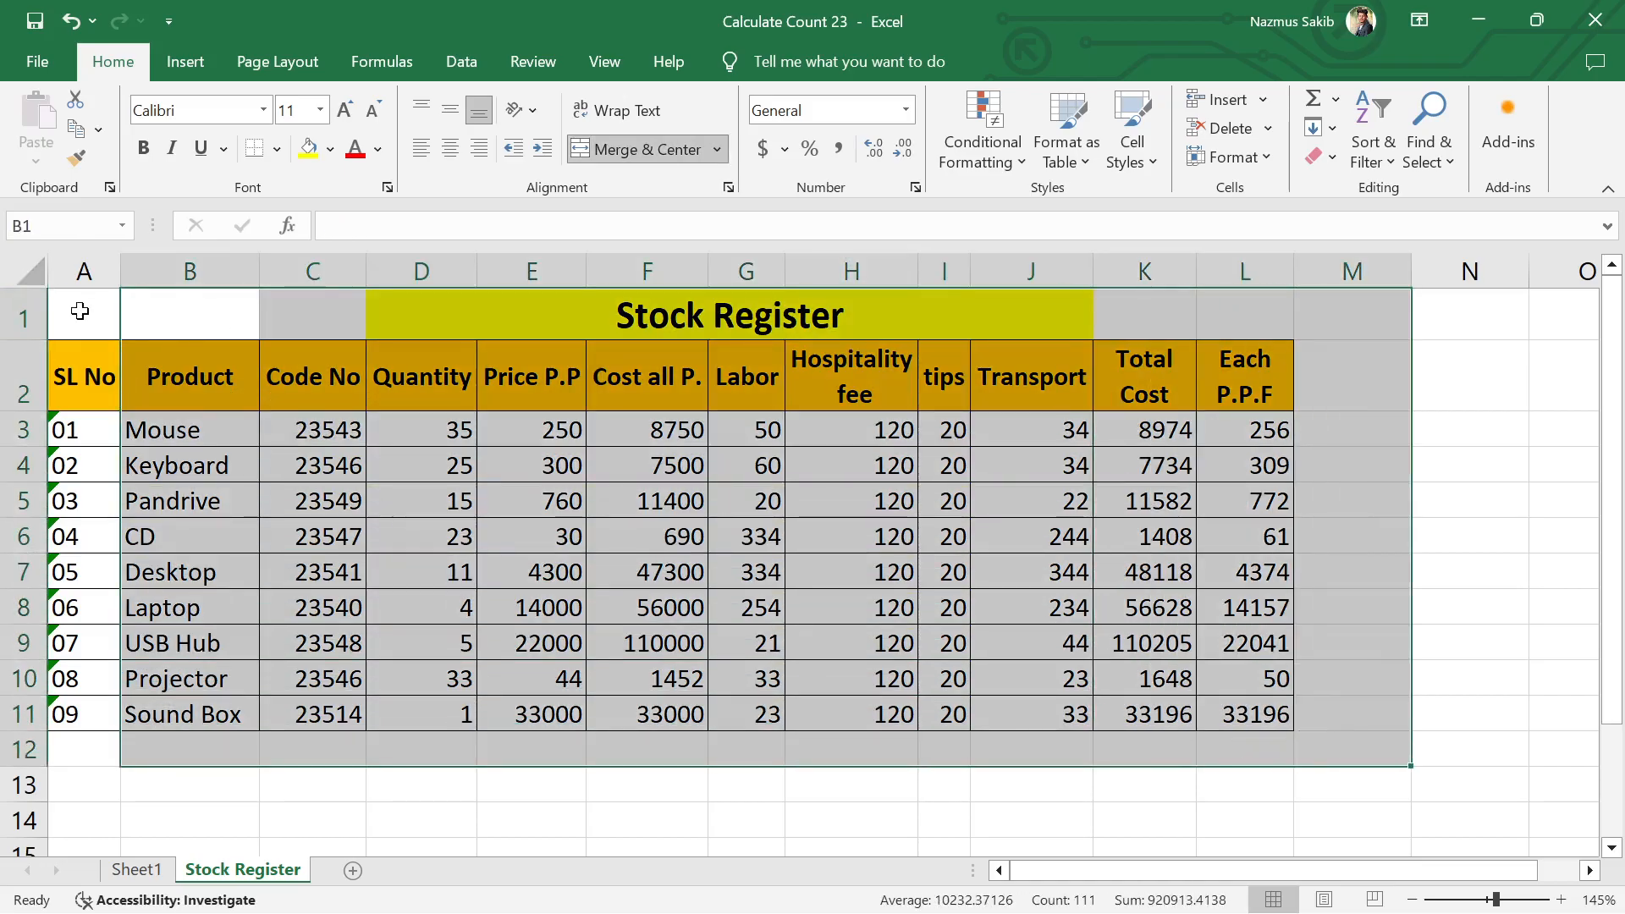
left_click_drag(79, 311, 1290, 750)
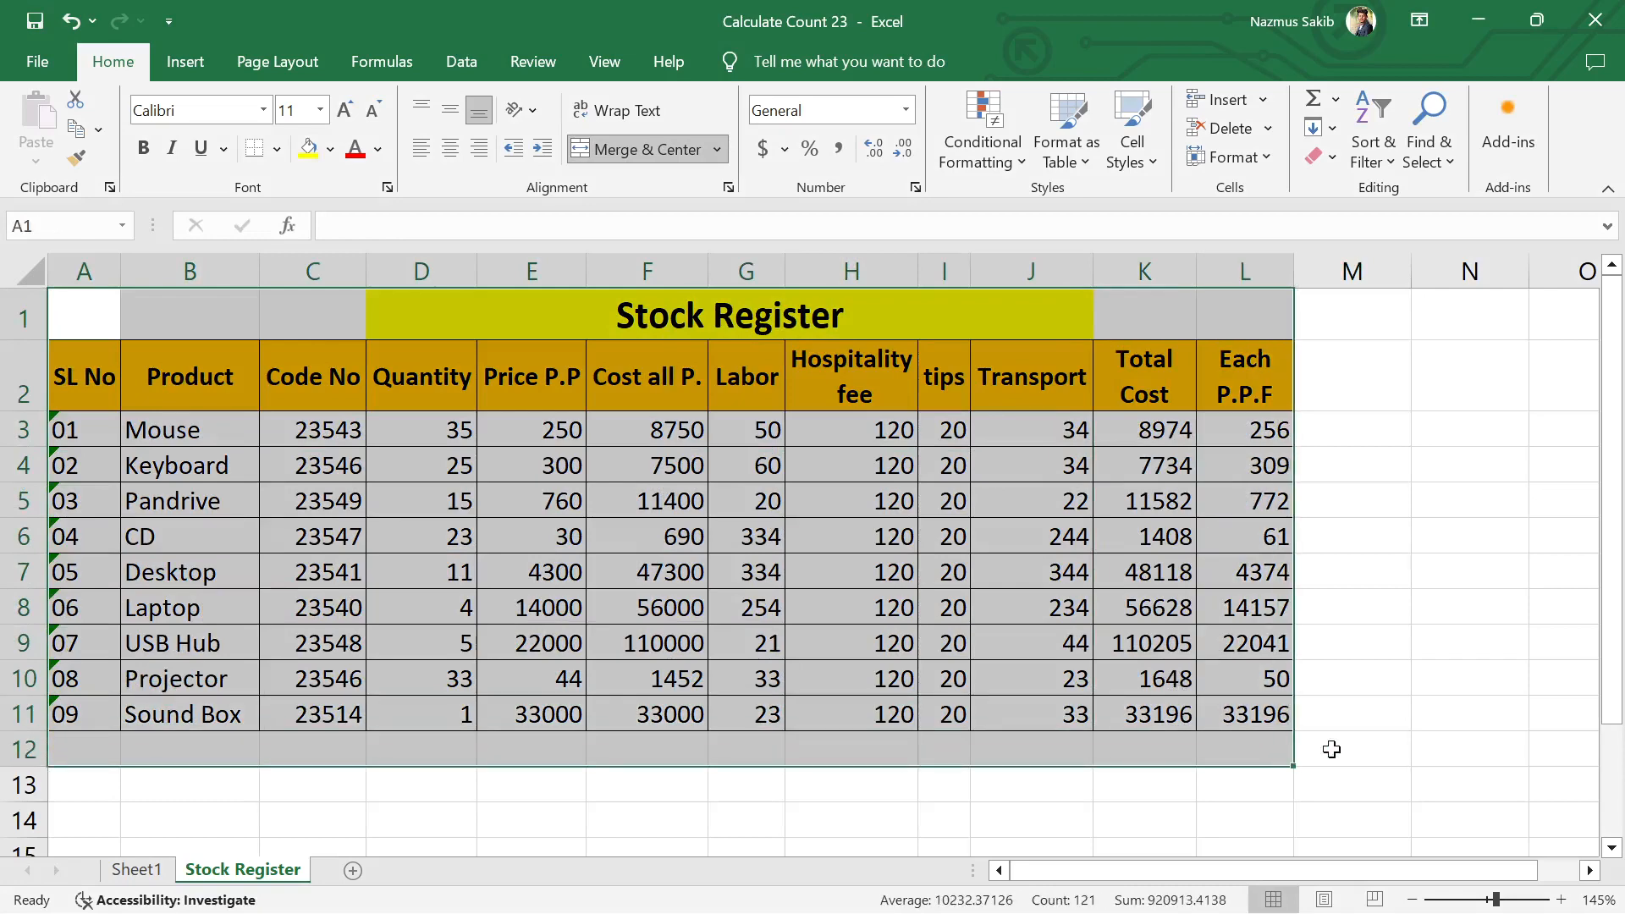
left_click(1380, 705)
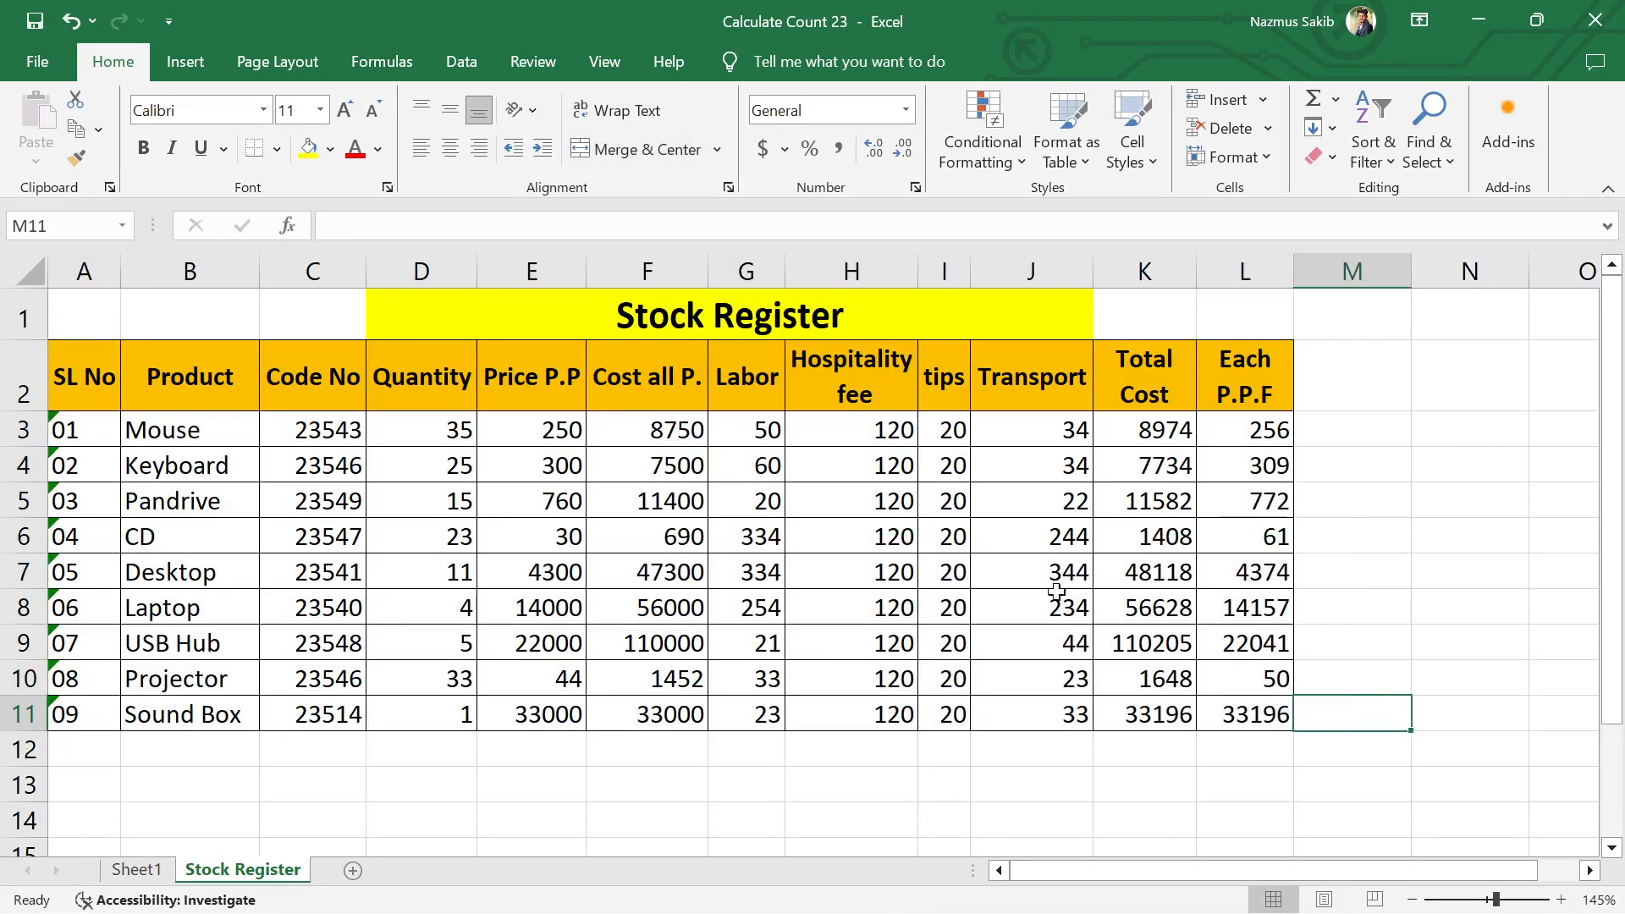
scroll(243, 735, "down", 2)
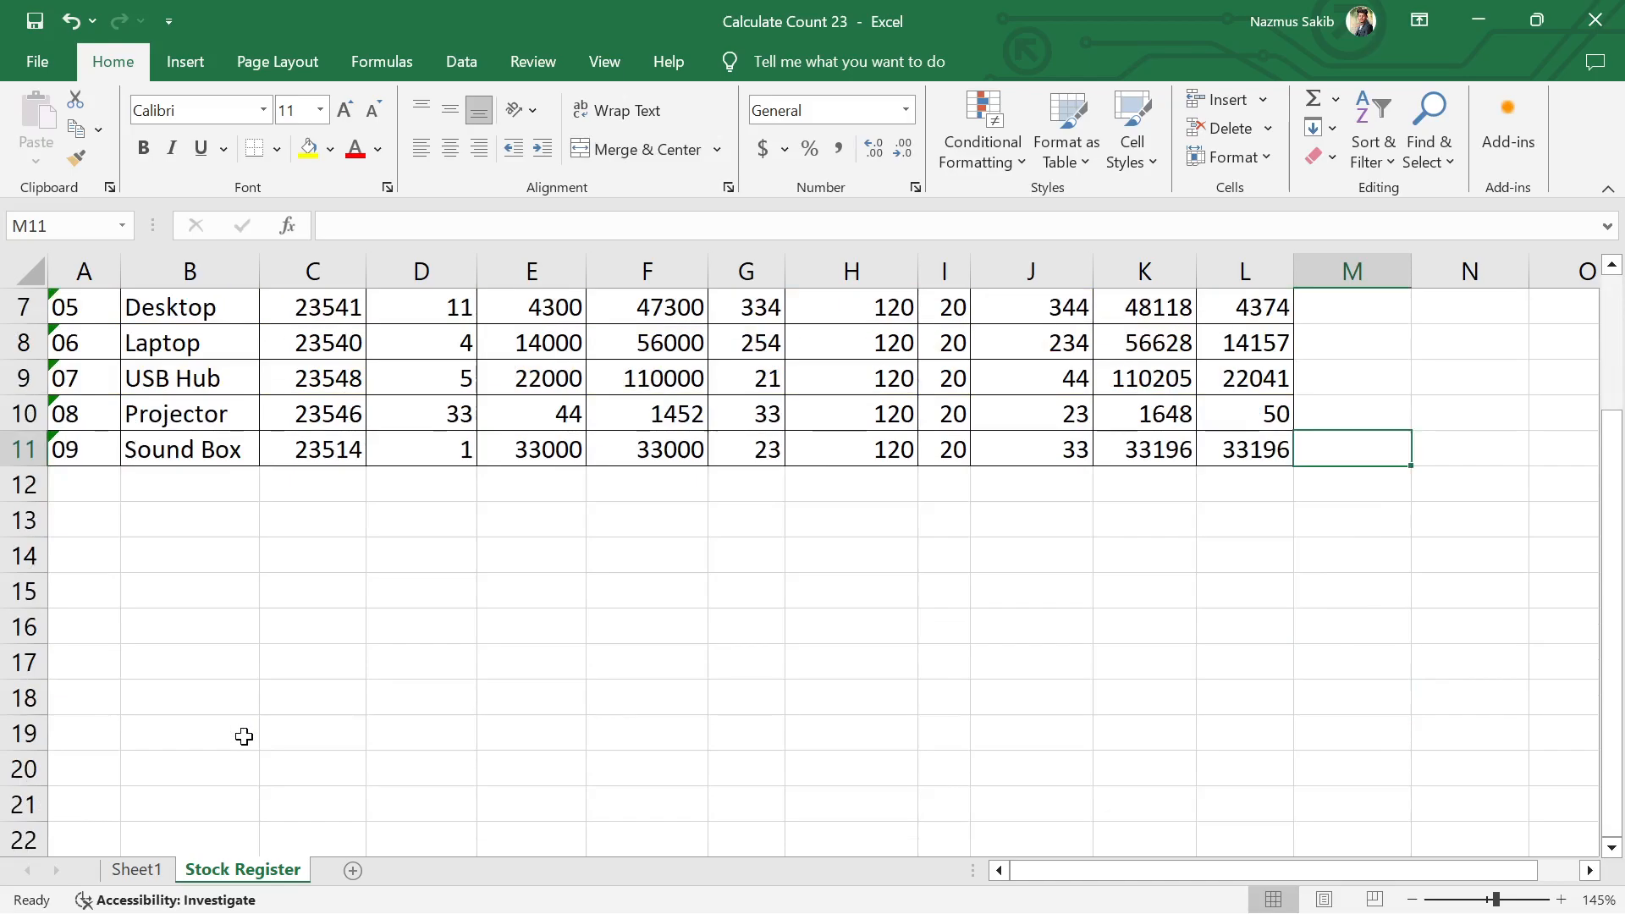
scroll(244, 737, "up", 2)
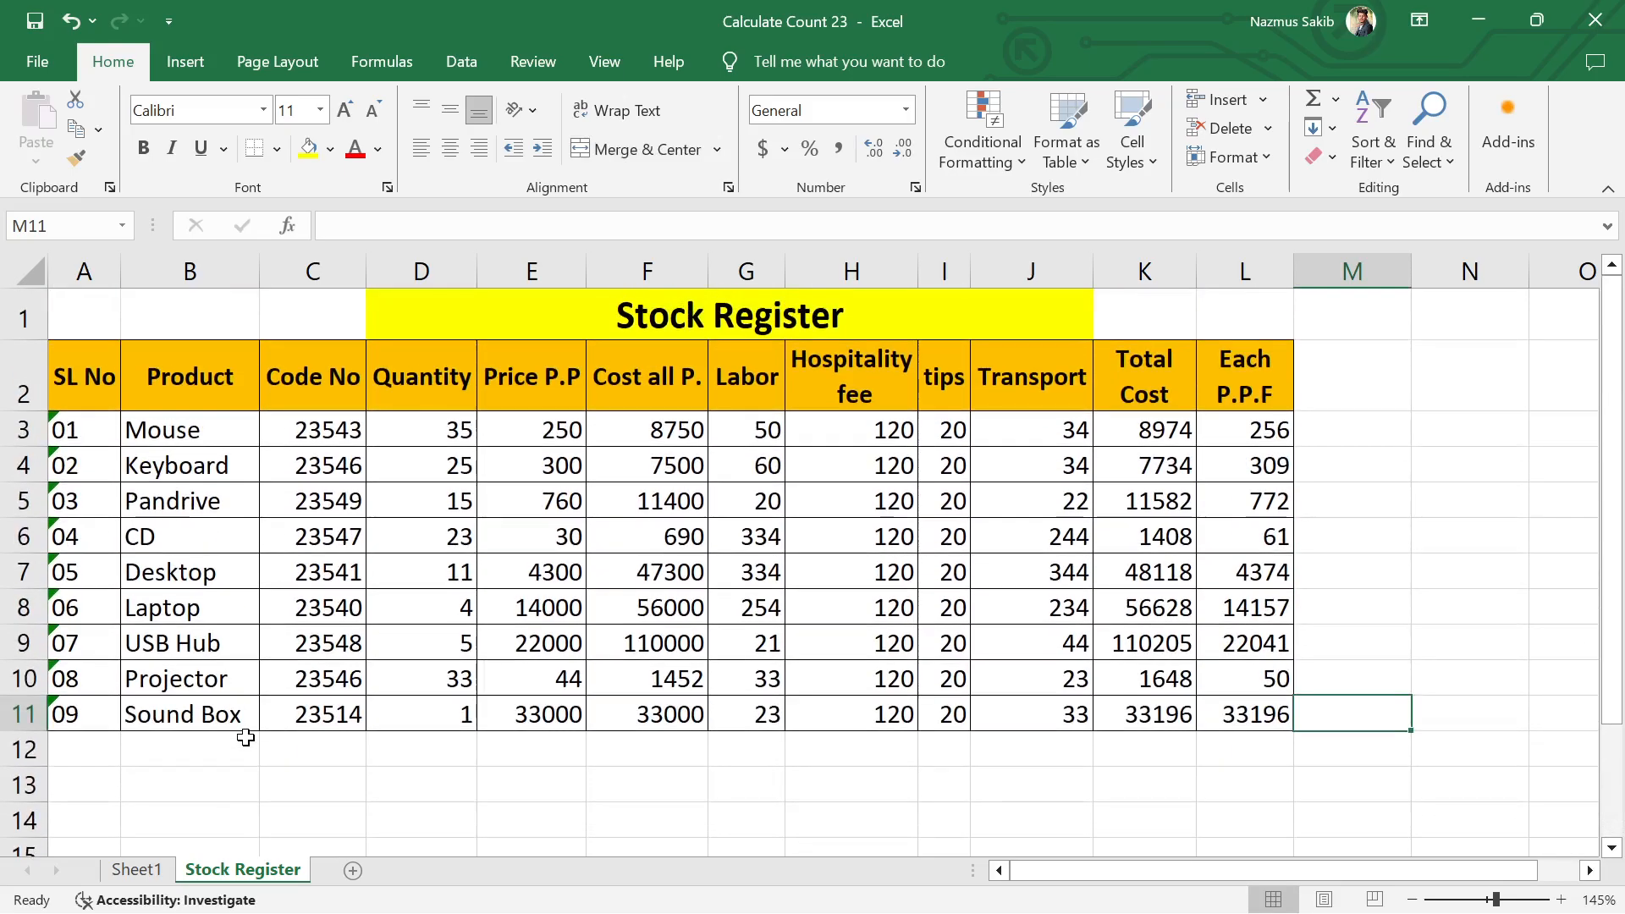
left_click_drag(135, 430, 1238, 702)
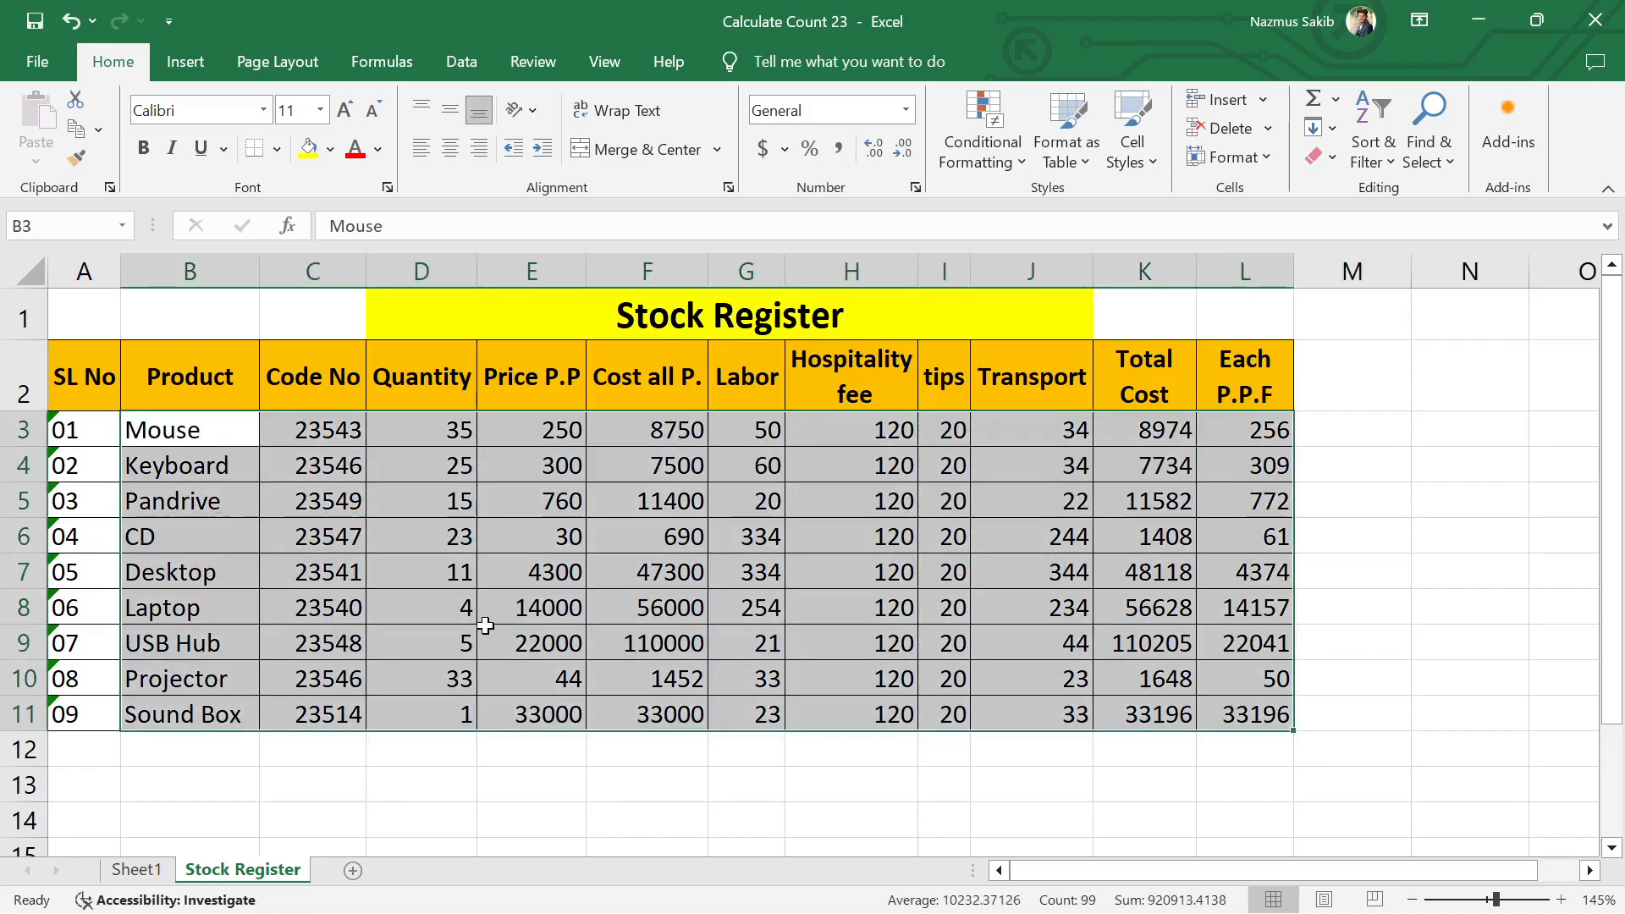
left_click(617, 637)
scroll(620, 643, "down", 1)
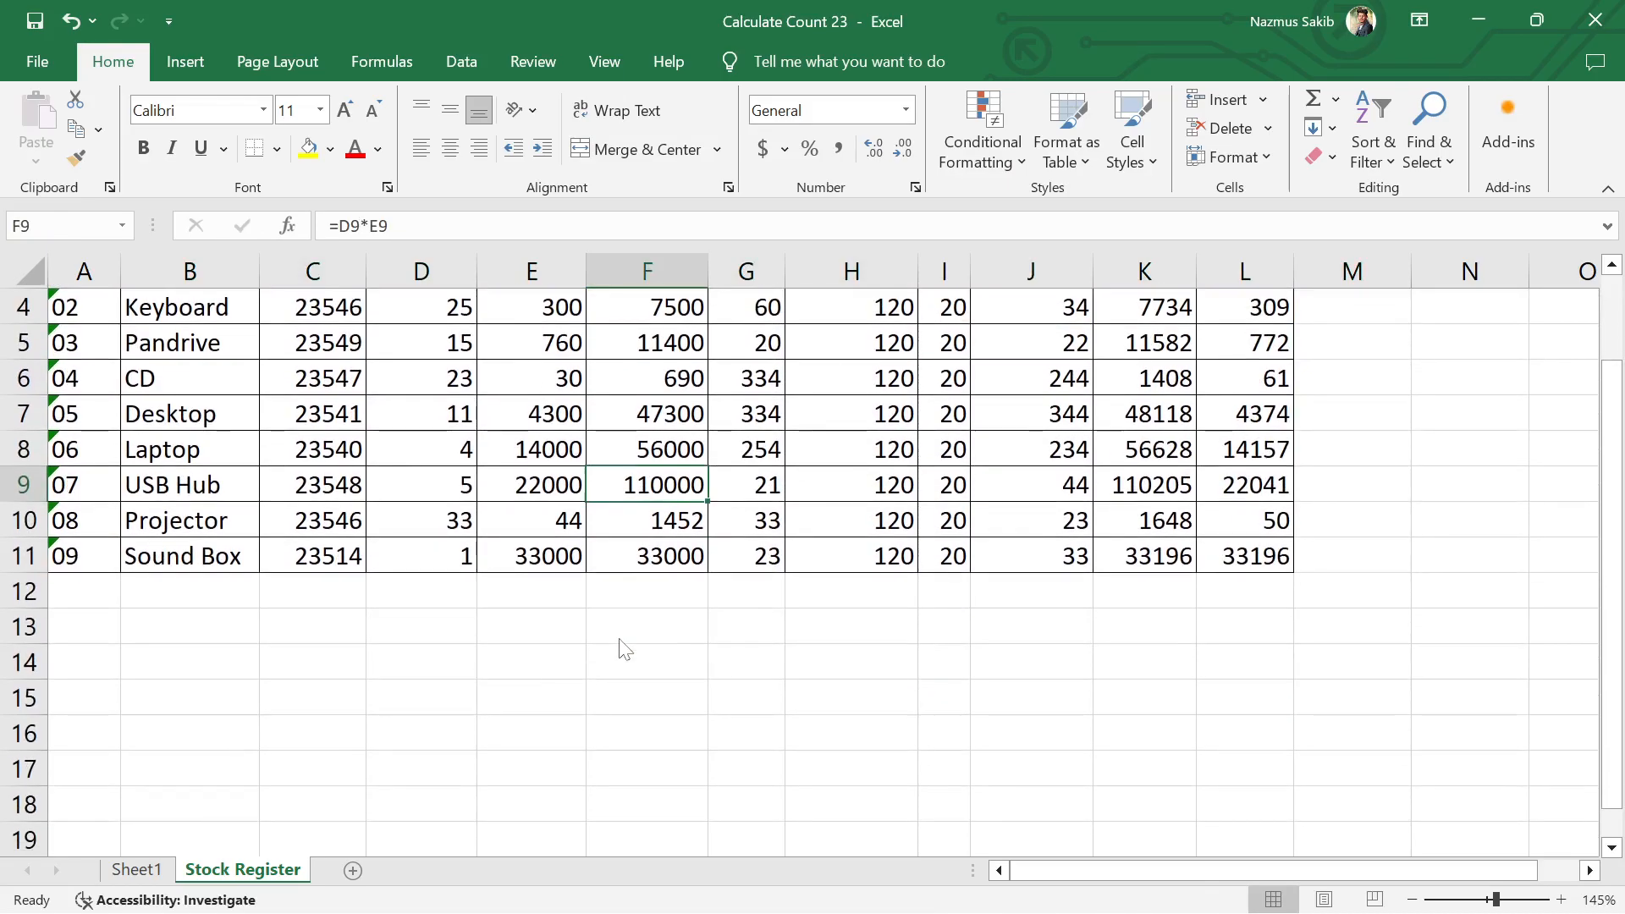
scroll(622, 648, "up", 1)
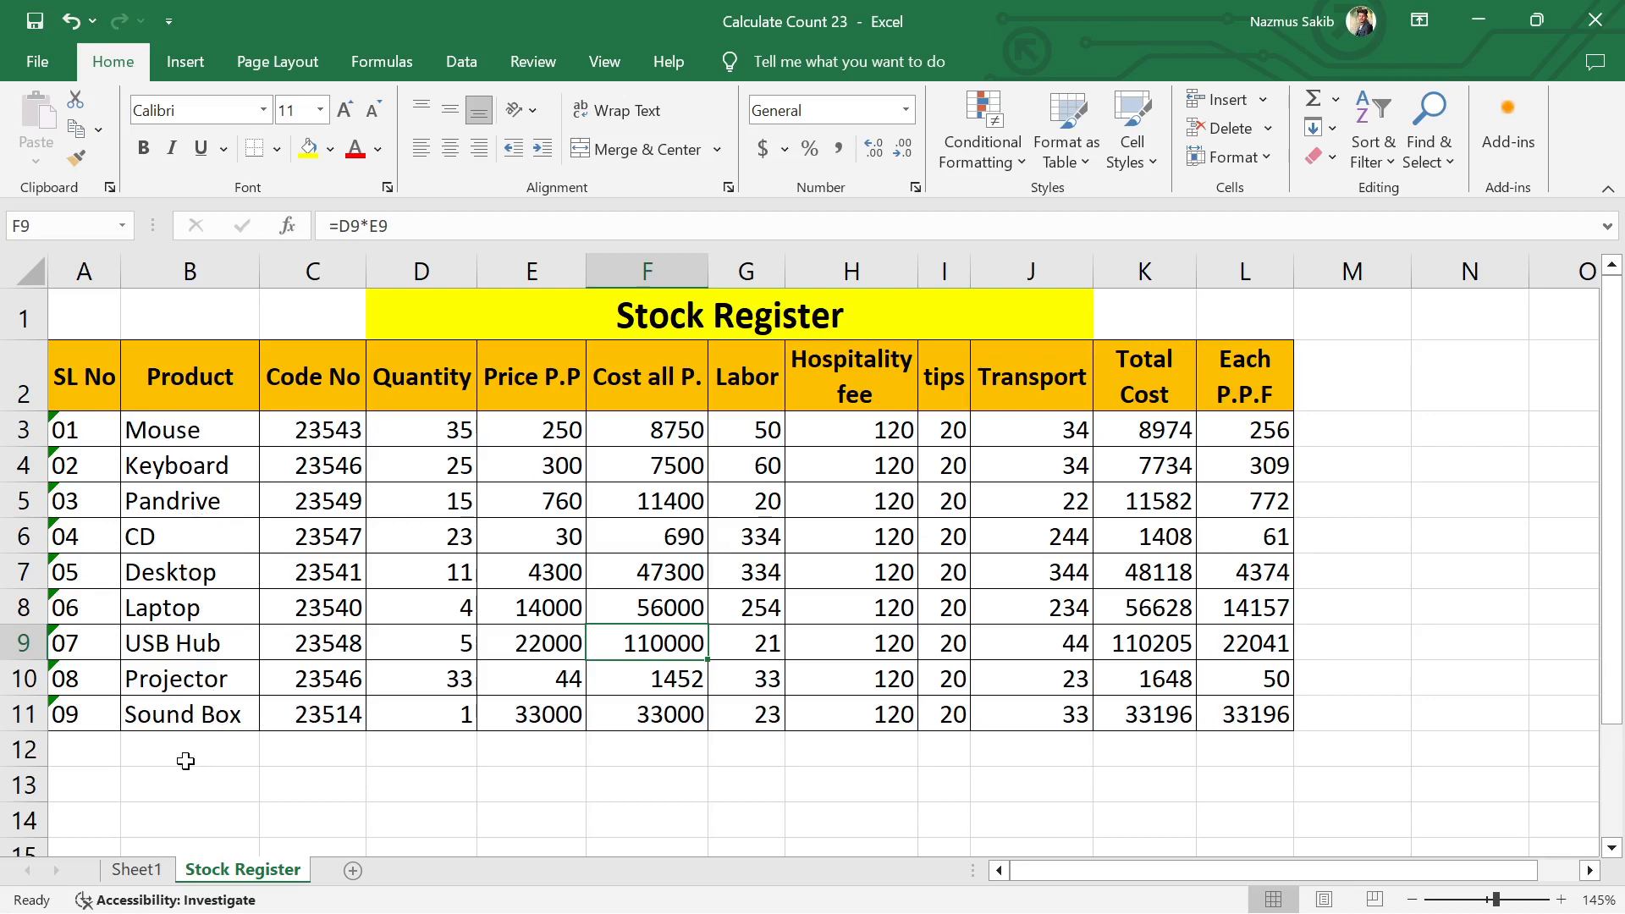
Step: Extend the serial numbers in column A from A11 down to 49 in A51
scroll(186, 761, "down", 2)
left_click(77, 458)
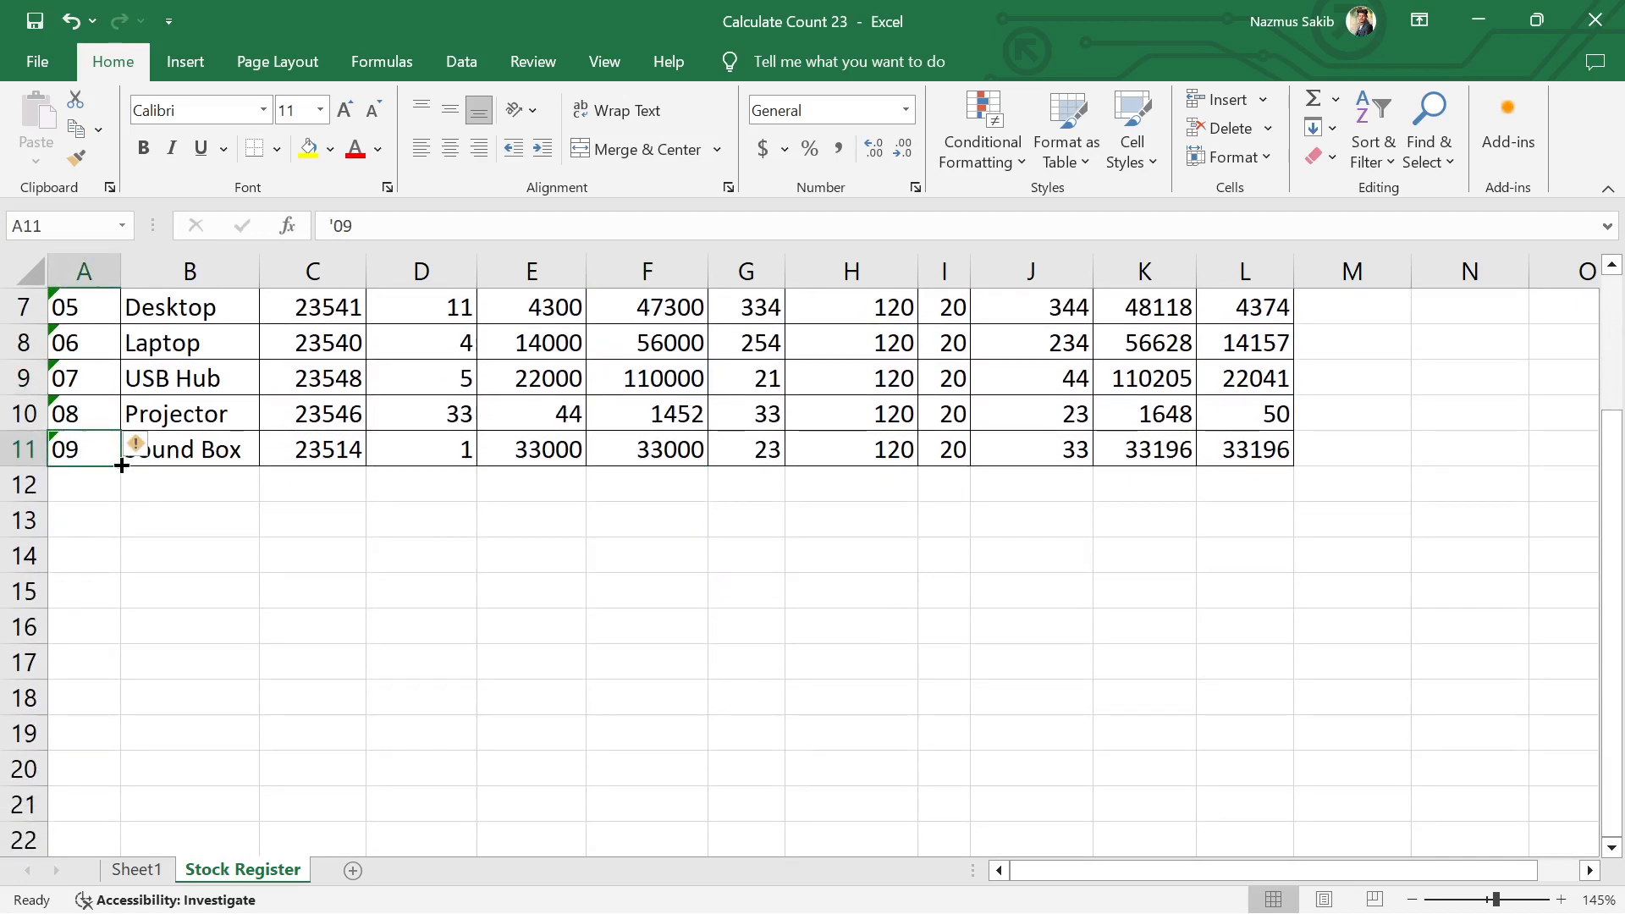
left_click_drag(120, 466, 121, 773)
left_click_drag(420, 654, 437, 640)
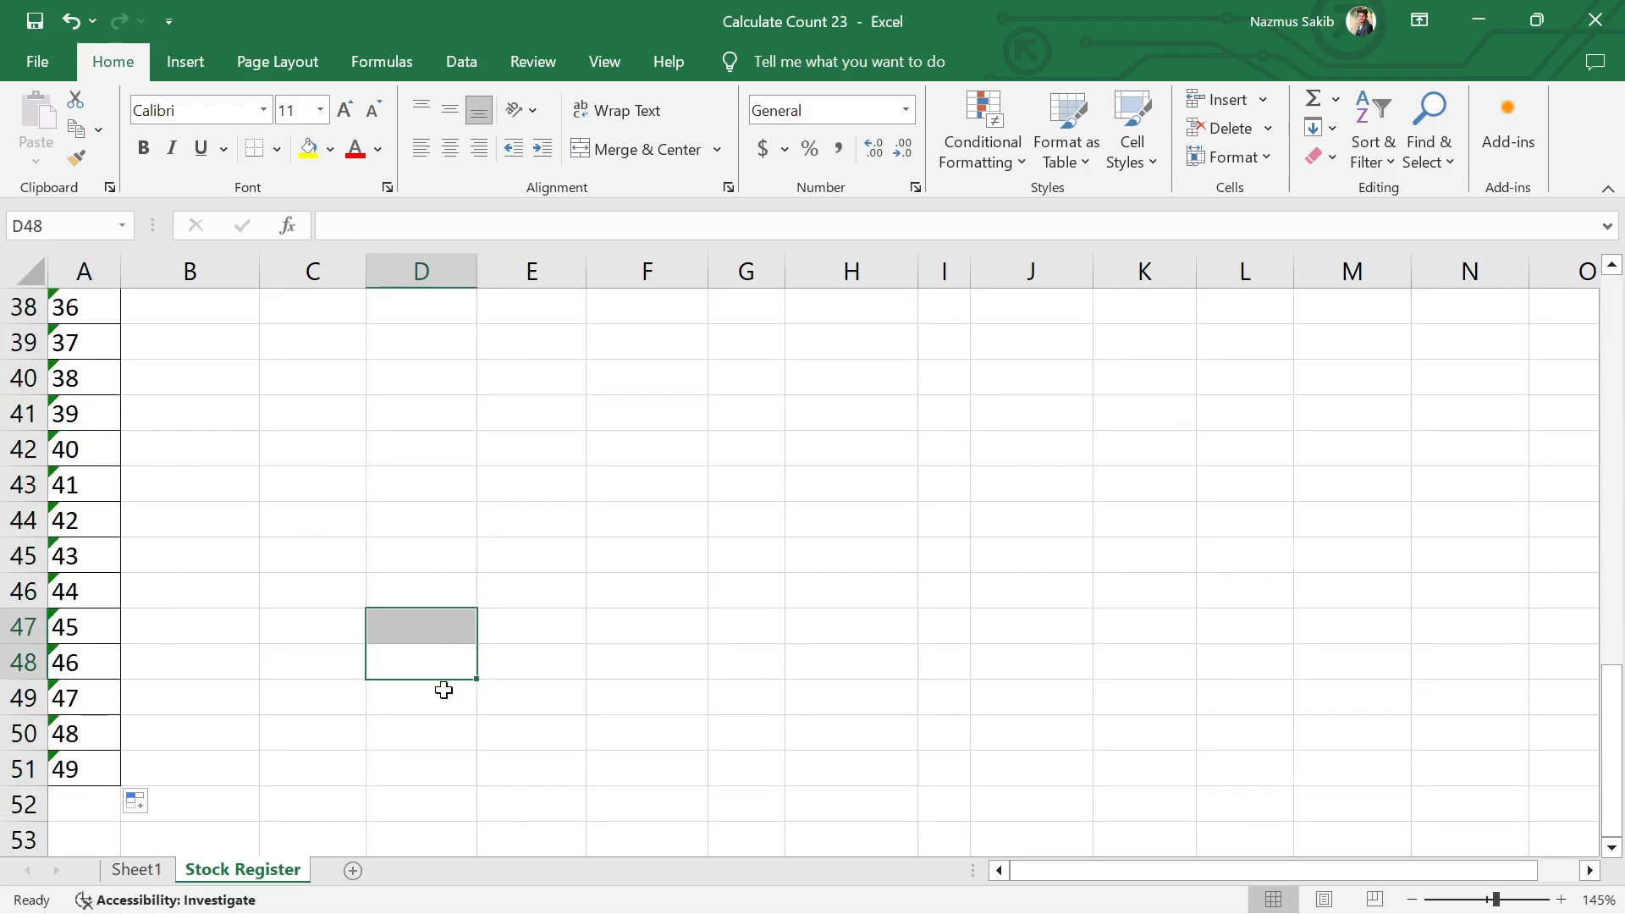
Step: Copy the product data in B3:L11 and paste it directly below, starting at B12
scroll(444, 690, "up", 12)
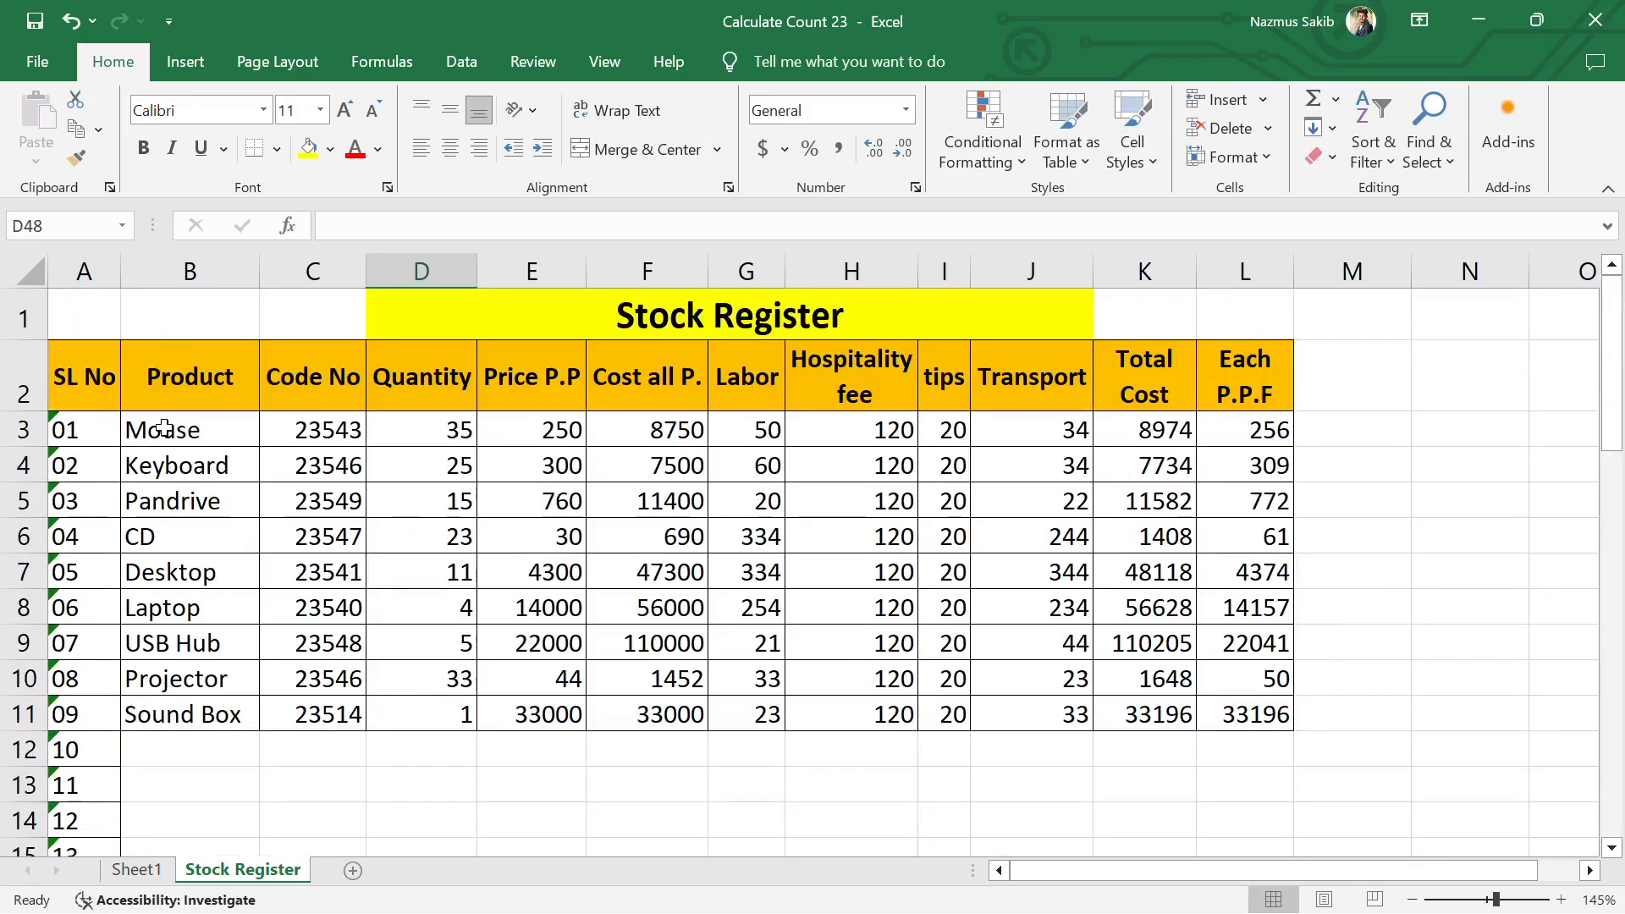
left_click_drag(163, 428, 1234, 710)
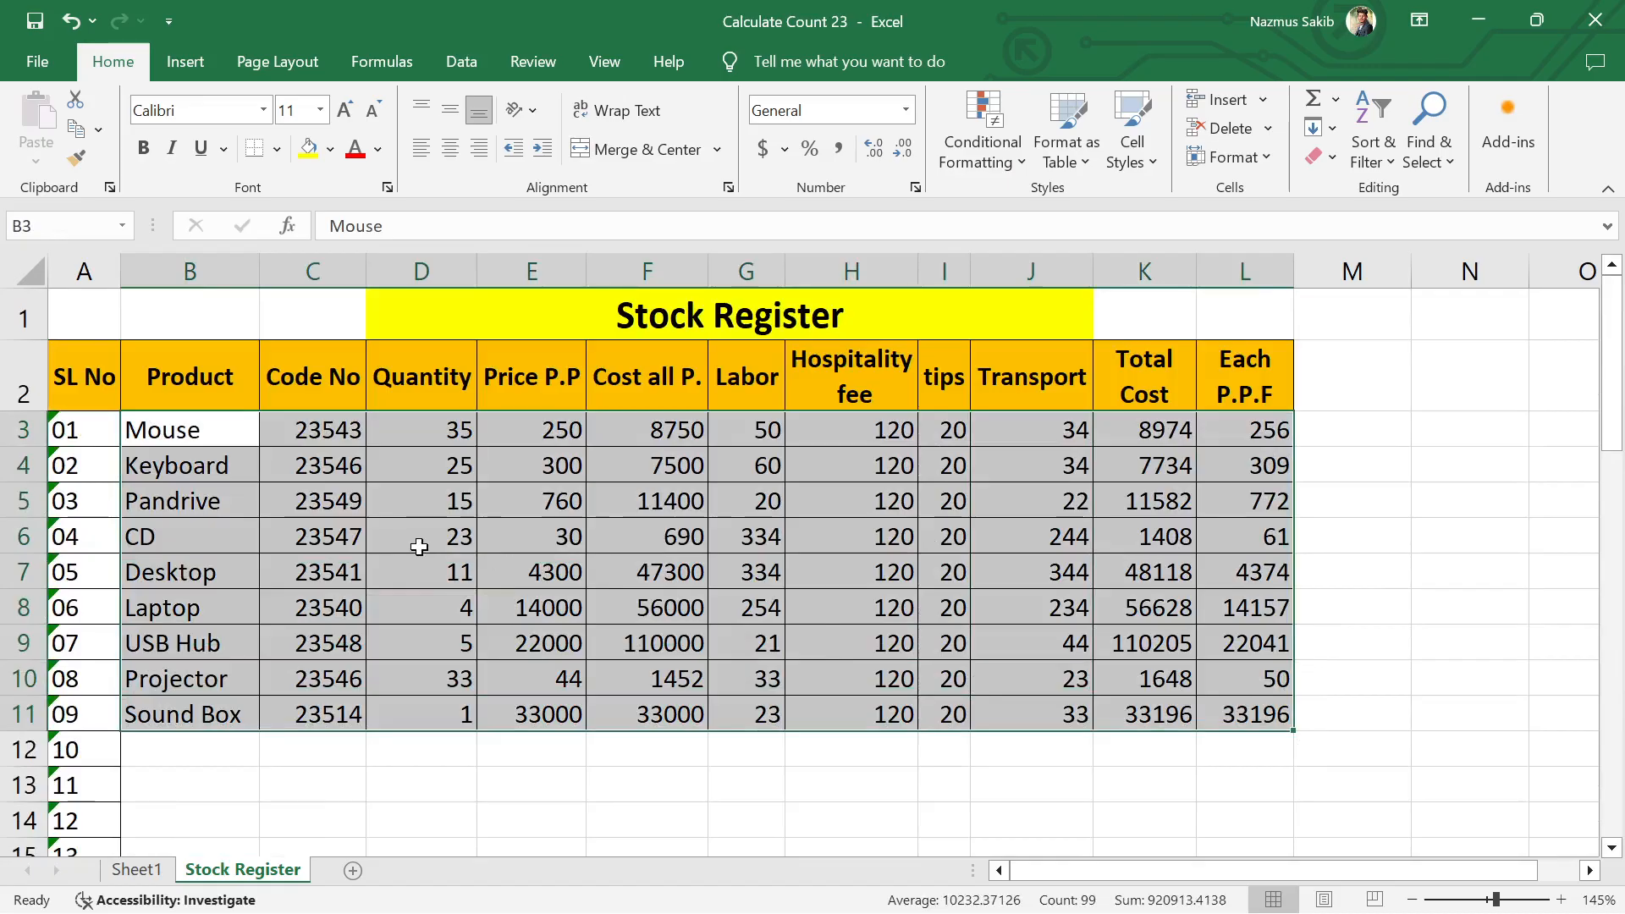
key("ctrl+c")
scroll(297, 567, "down", 1)
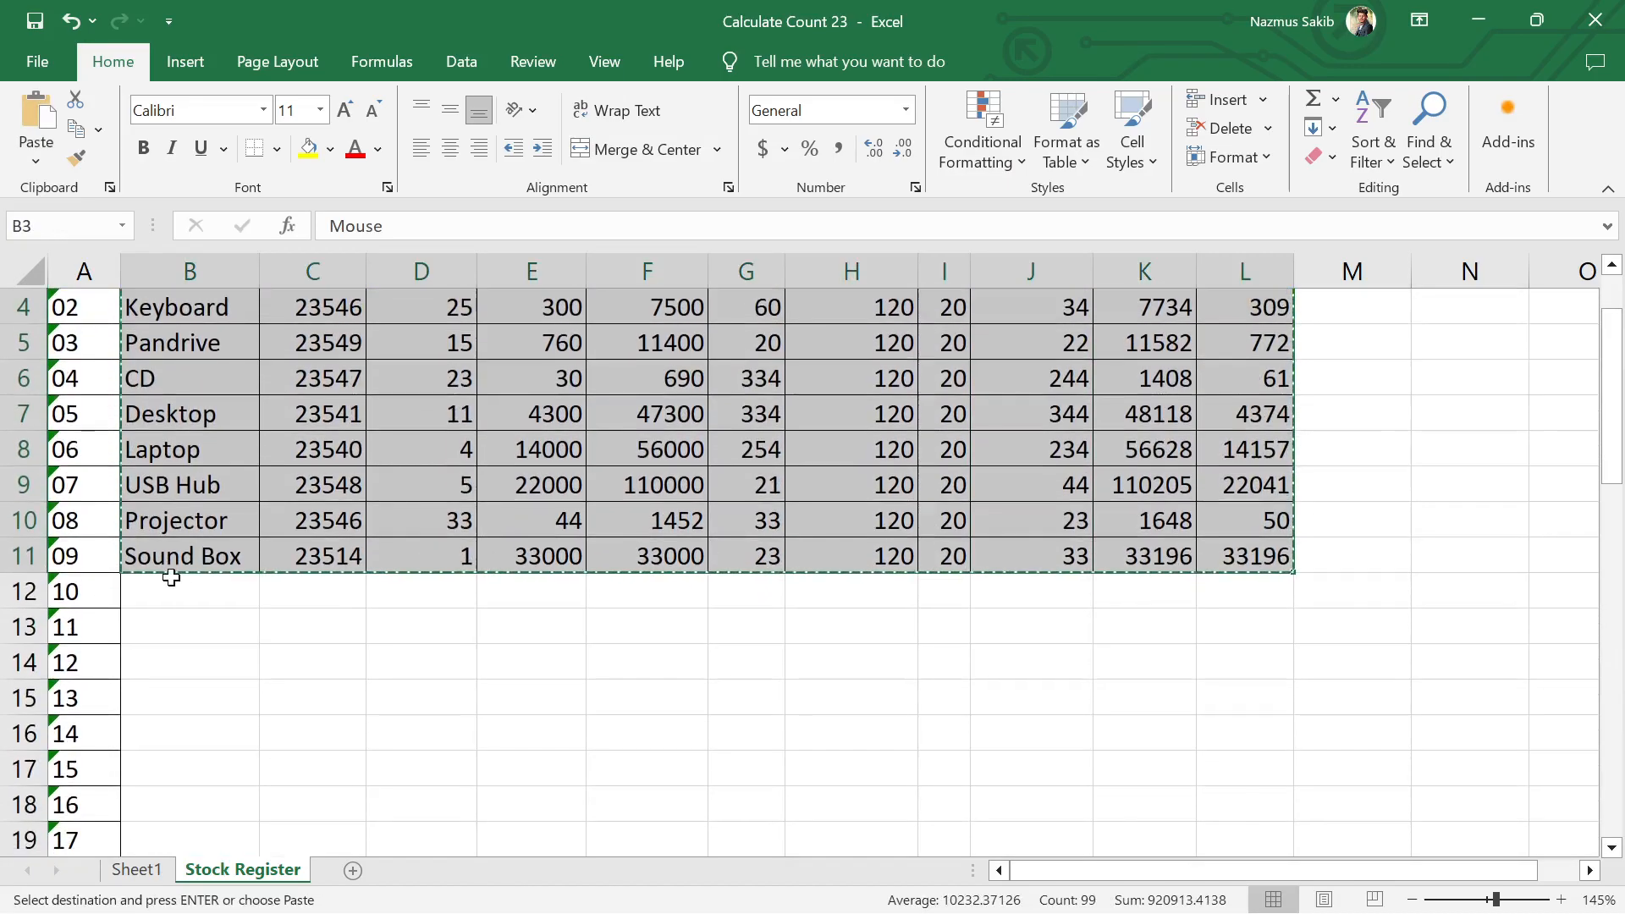
left_click(174, 592)
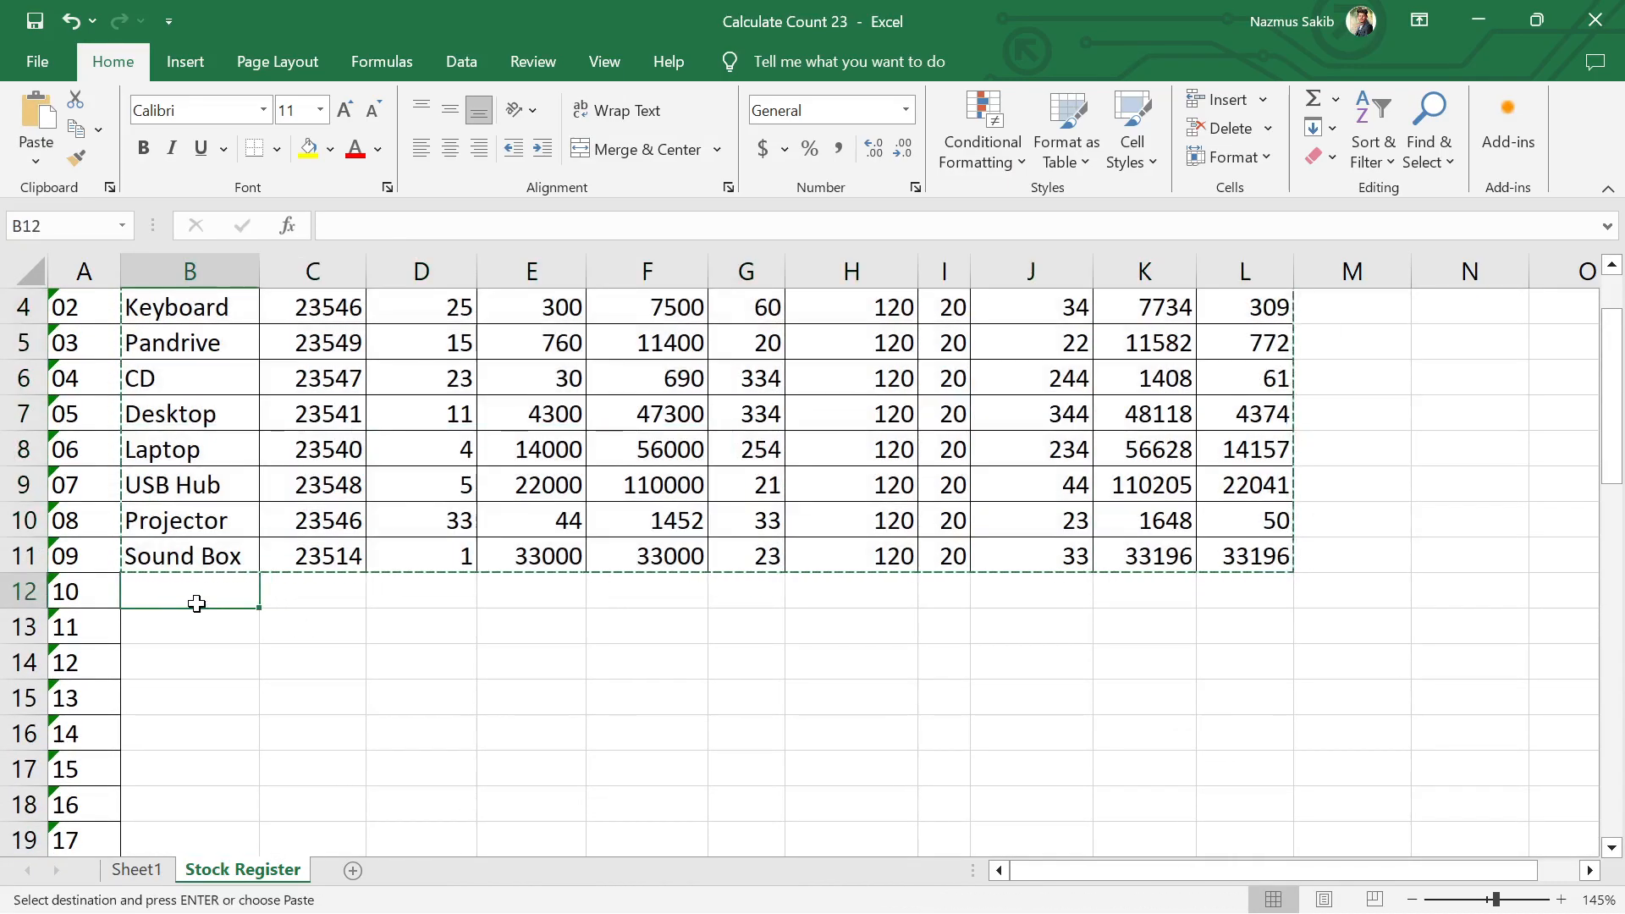
key("ctrl+v")
scroll(419, 653, "down", 3)
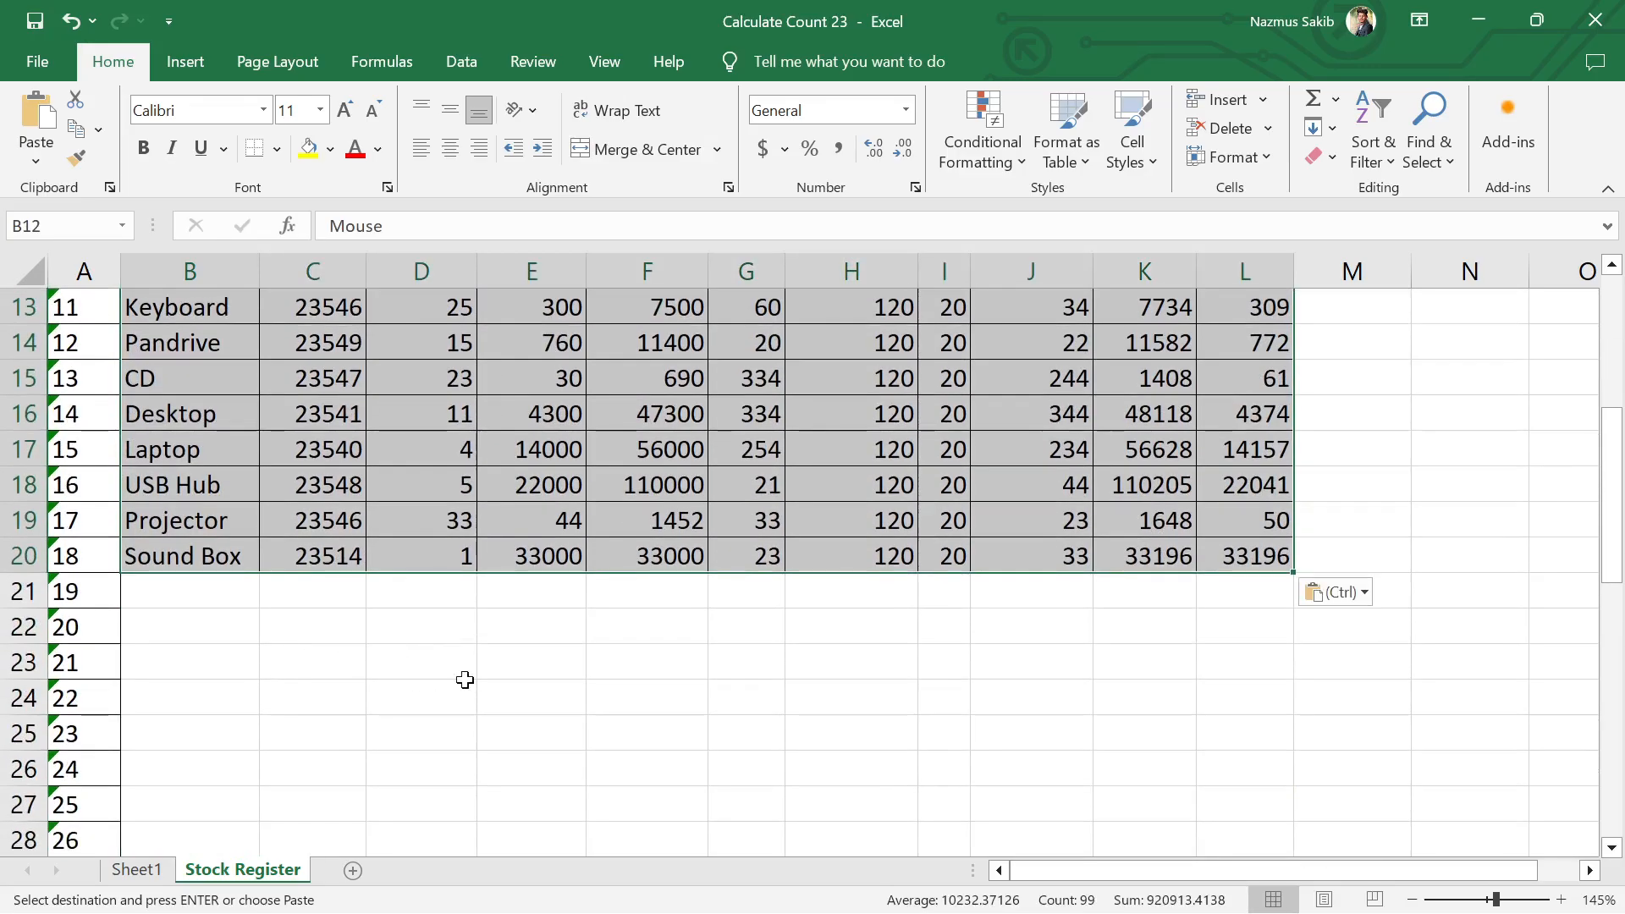
left_click(500, 673)
Step: Copy the doubled product block B3:L20 and paste it below, starting at B21
scroll(536, 707, "up", 4)
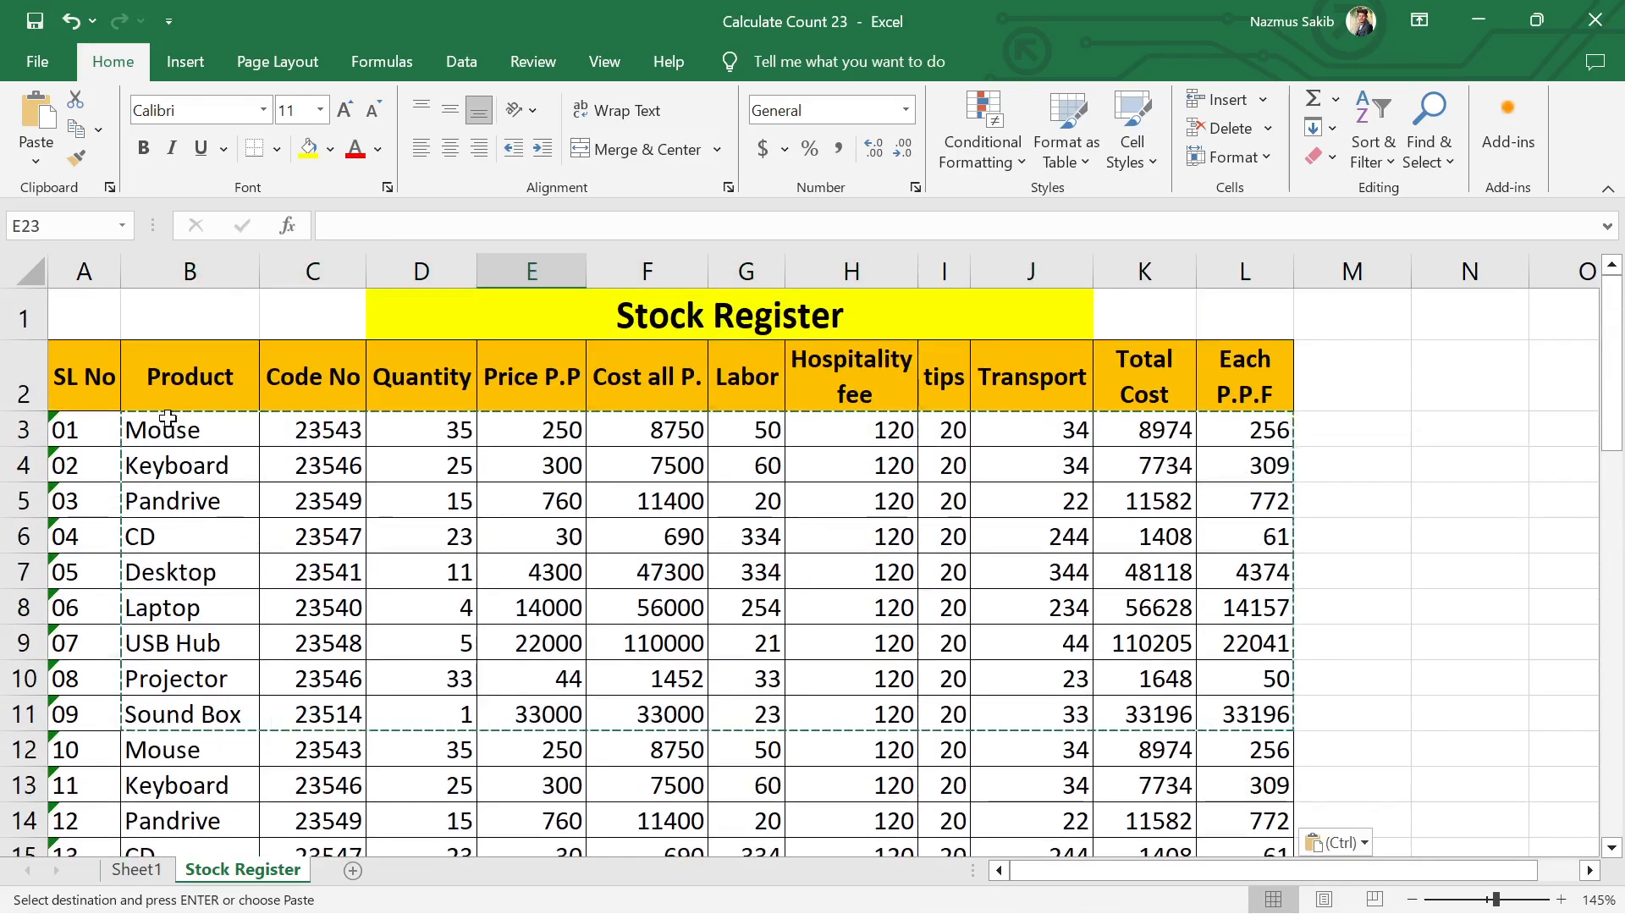
left_click_drag(175, 427, 1197, 543)
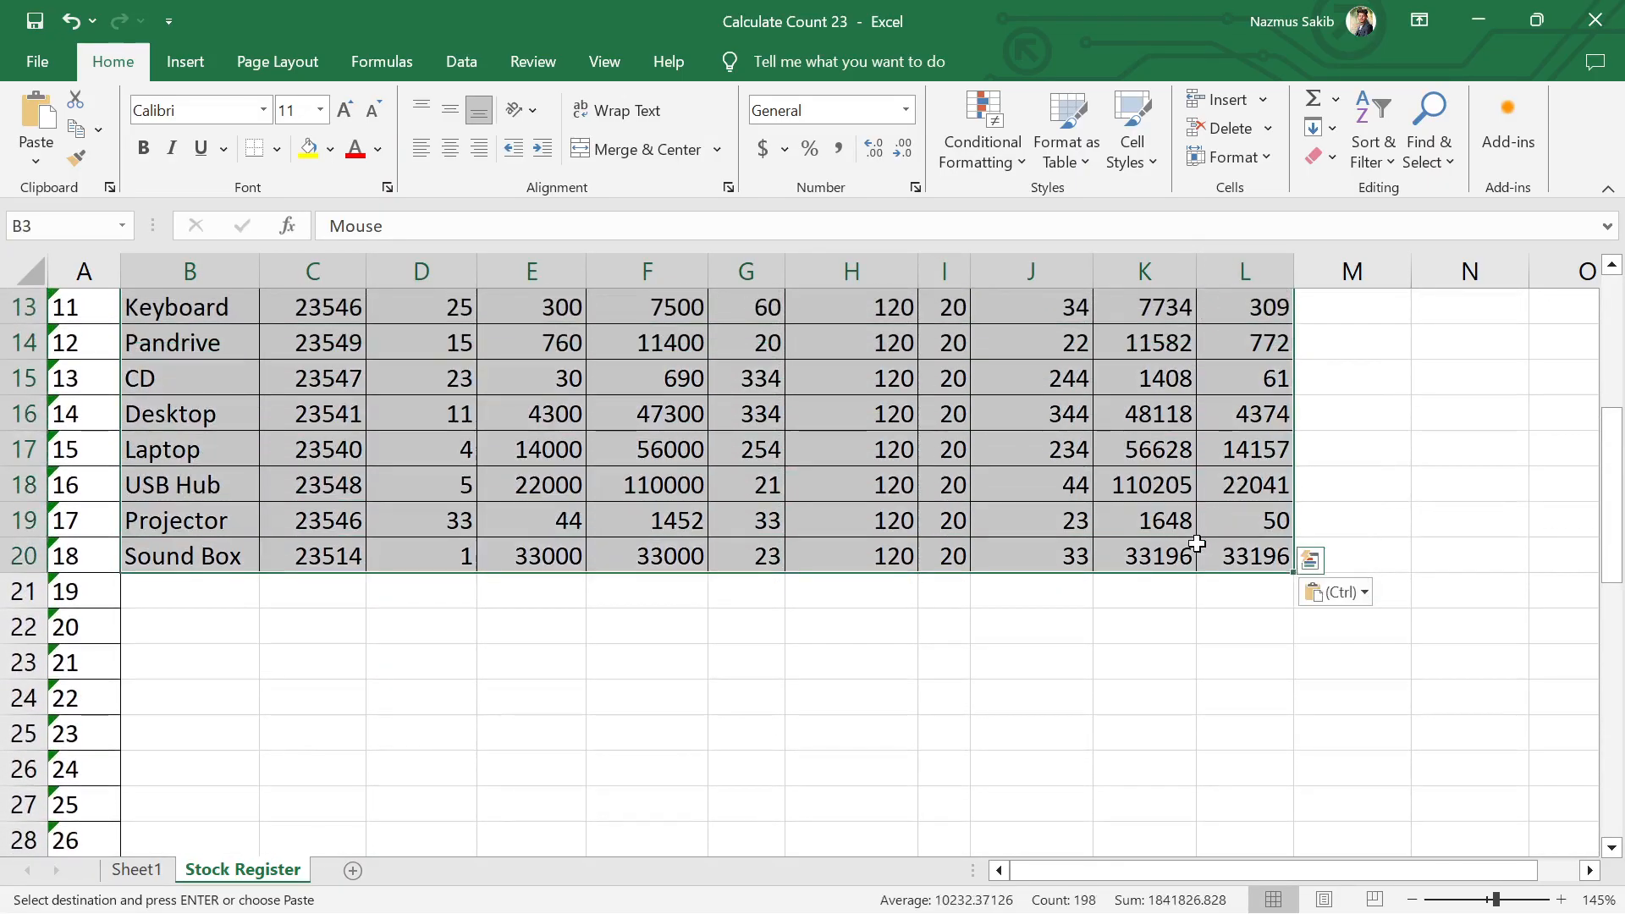
left_click(176, 591)
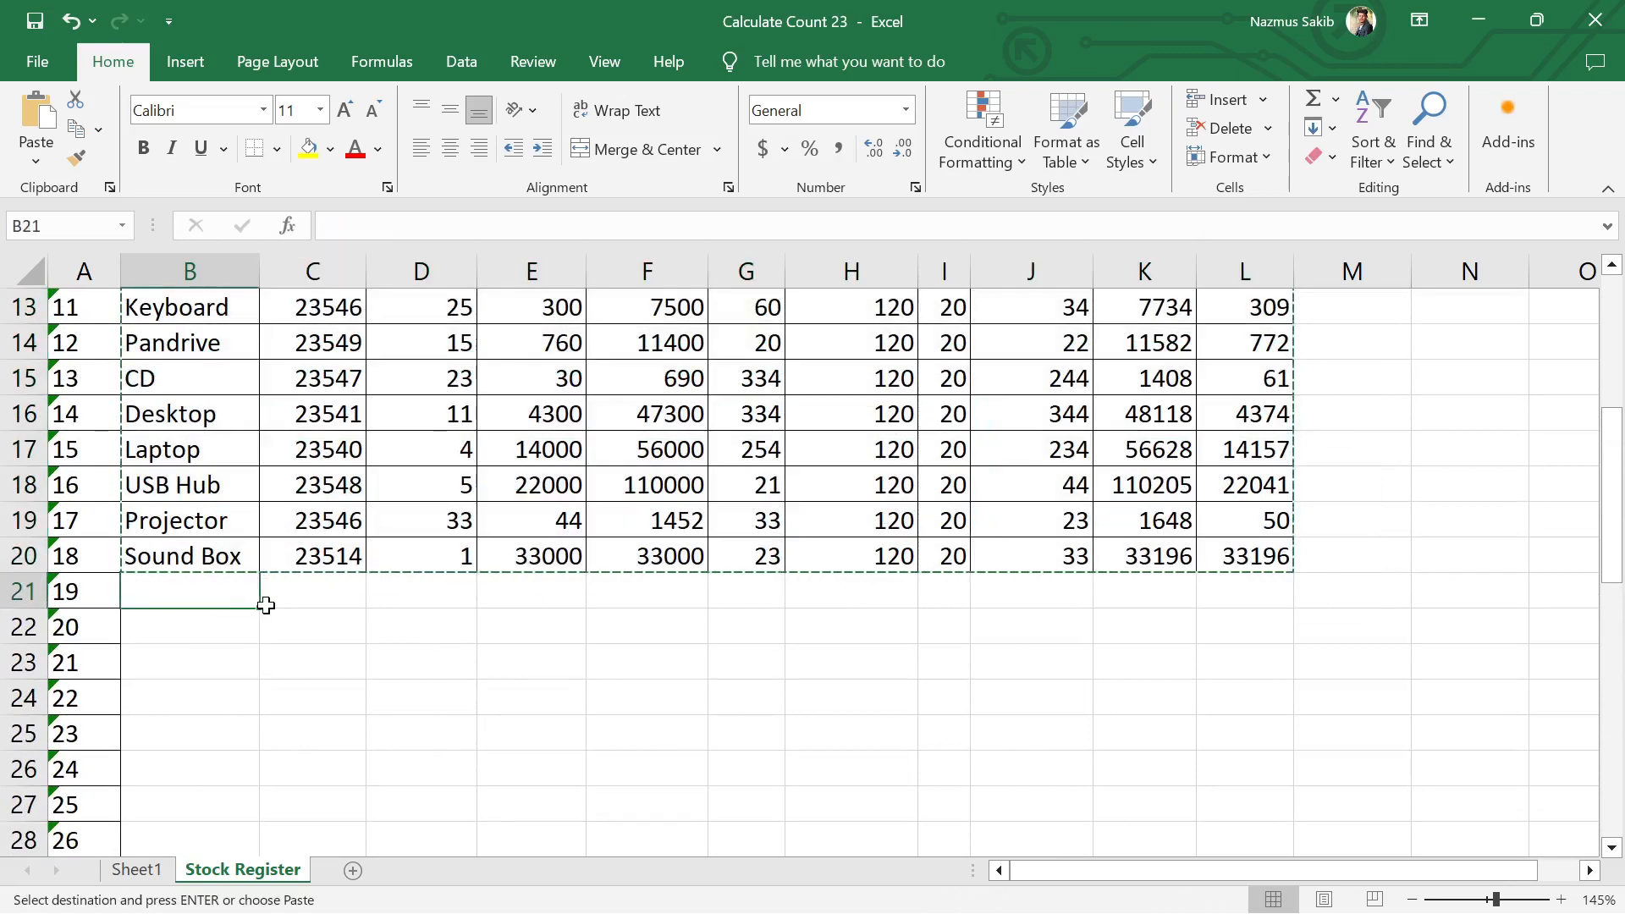
key("ctrl+v")
scroll(378, 636, "down", 6)
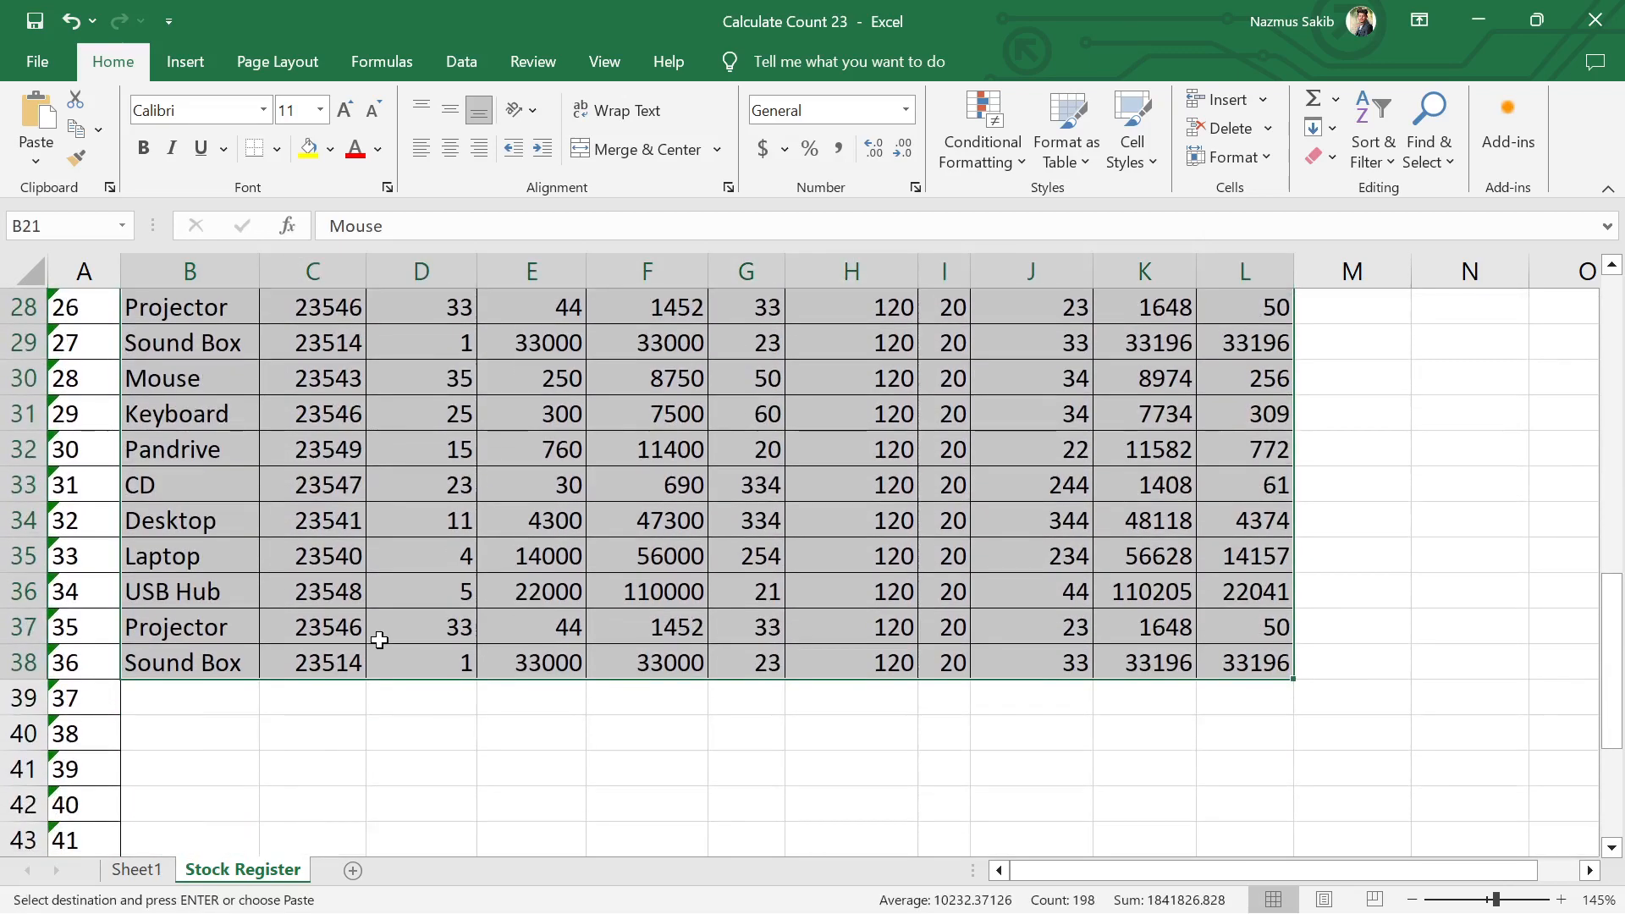
Step: Paste the copied product block once more, starting at B39
scroll(379, 640, "down", 2)
left_click(211, 385)
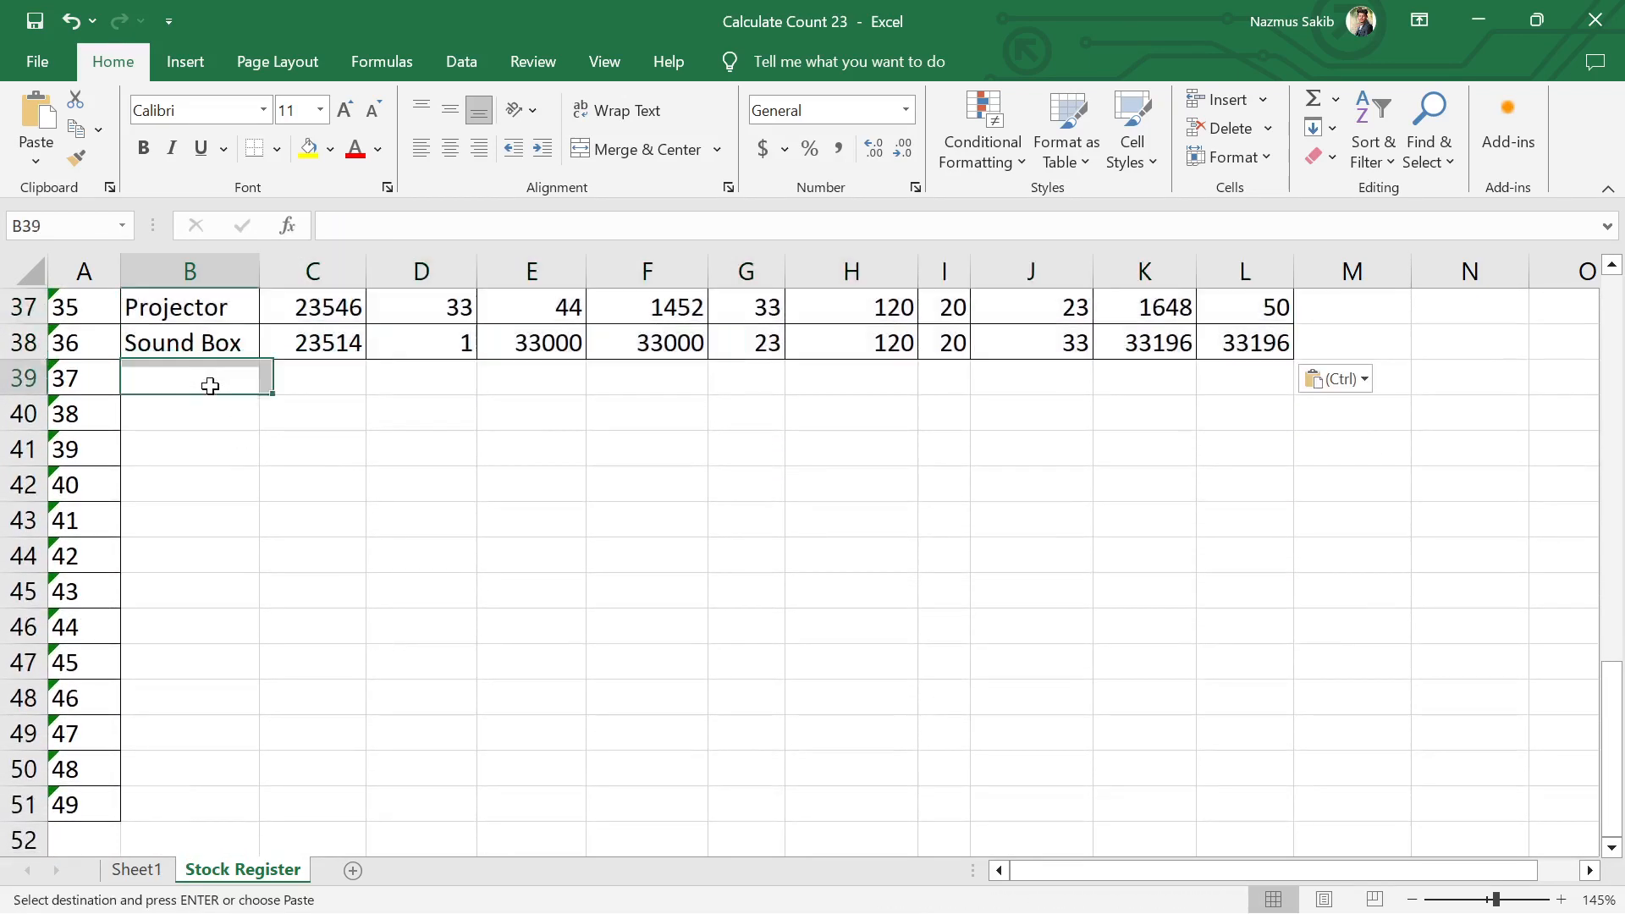
key("ctrl+v")
scroll(207, 377, "down", 3)
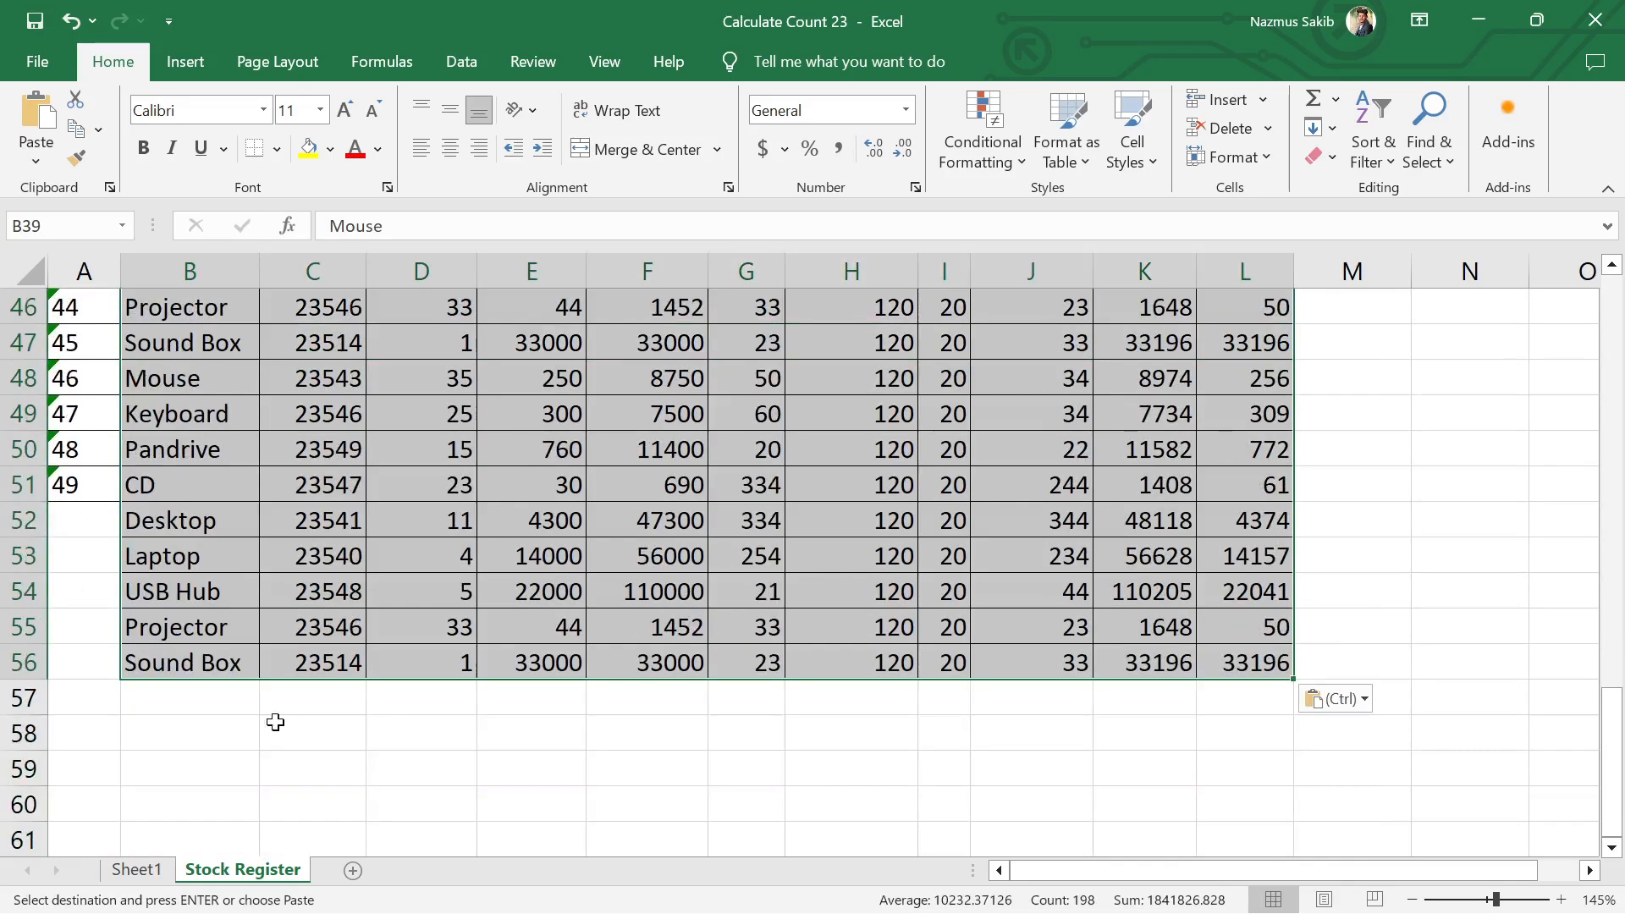
left_click(272, 722)
Step: Continue the serial numbers in column A to 51 and remove the surplus product entries and borders below row 53
left_click(106, 501)
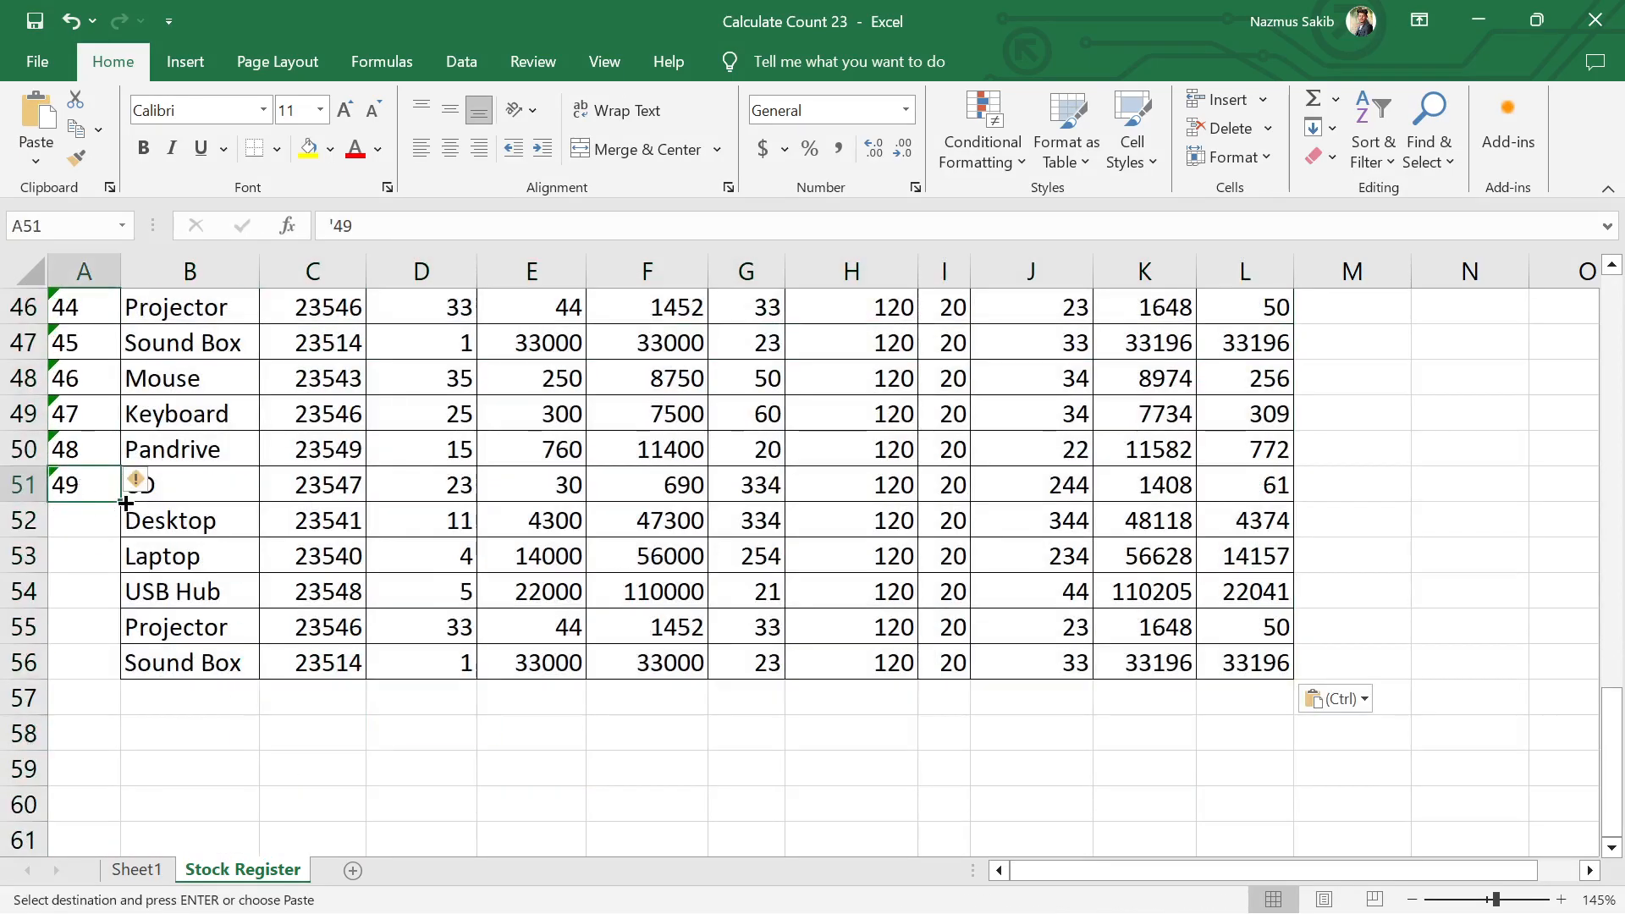
left_click_drag(125, 503, 1347, 739)
left_click(390, 735)
left_click(76, 594)
key("ctrl+minus")
key("Return")
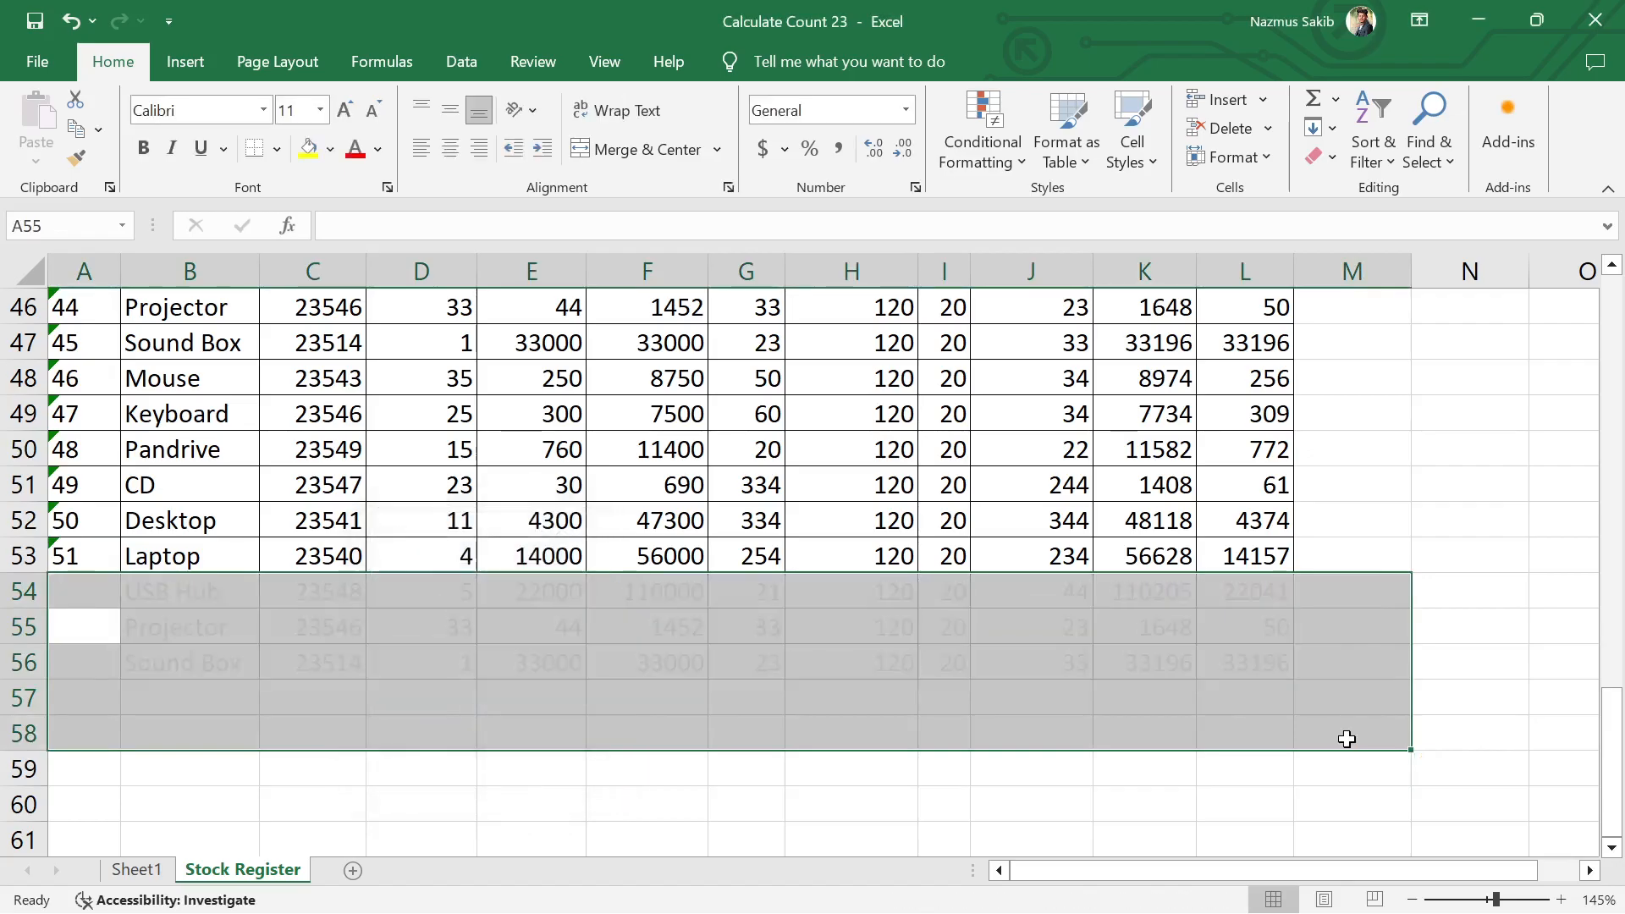
right_click(1348, 739)
left_click(1255, 721)
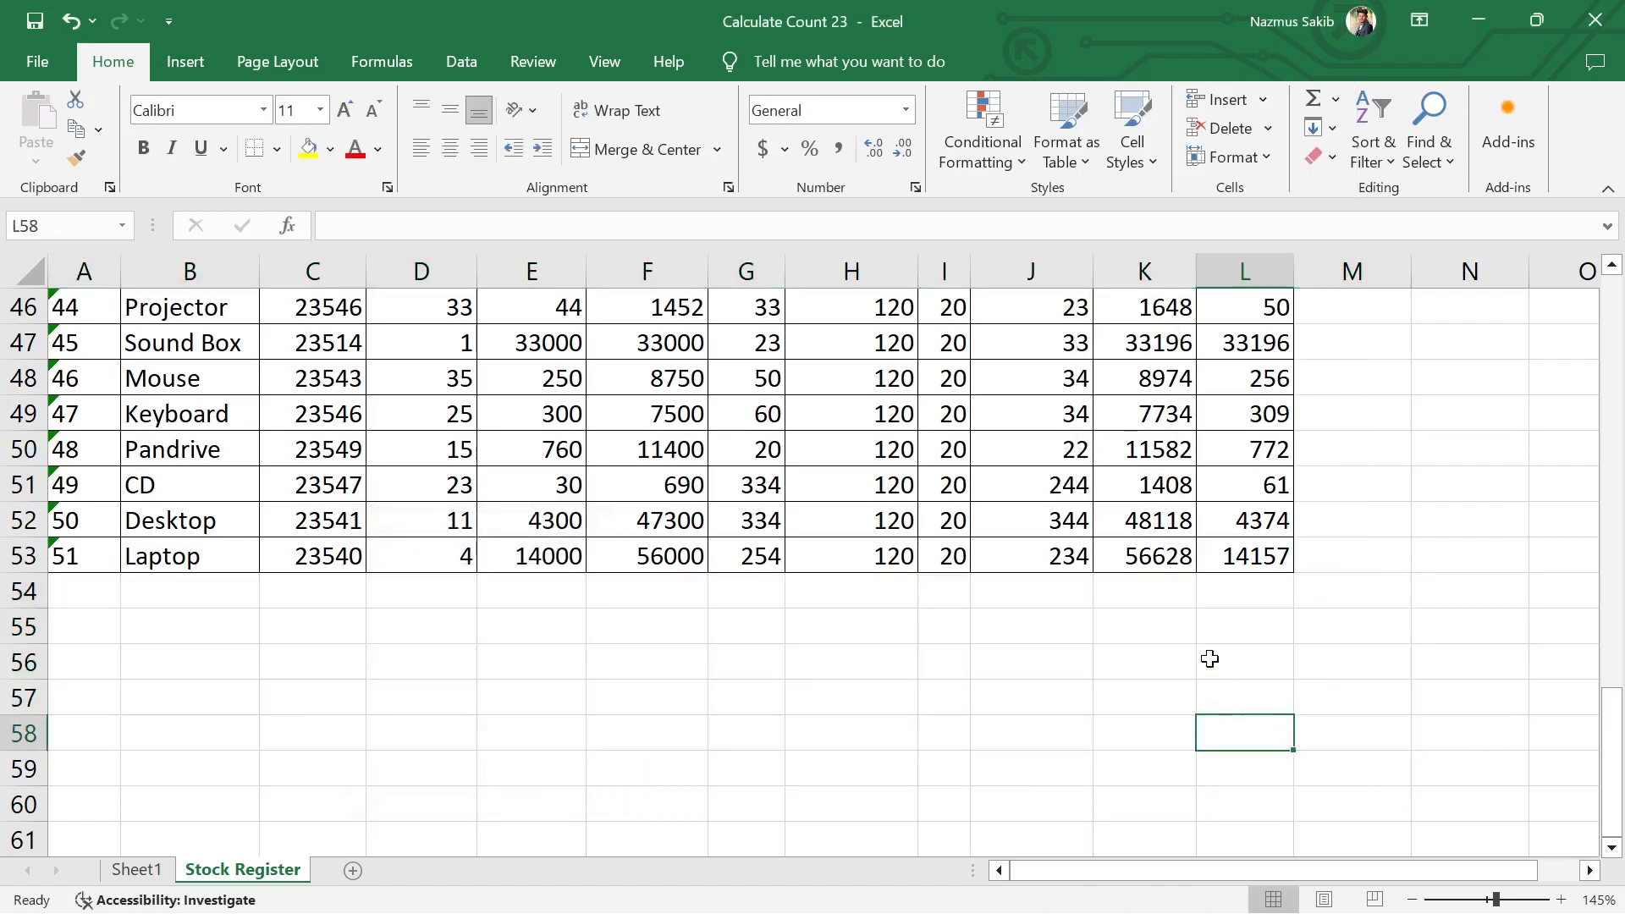
Step: Replace the product name in B25 with HP Monitor
scroll(1208, 668, "up", 3)
scroll(827, 715, "up", 9)
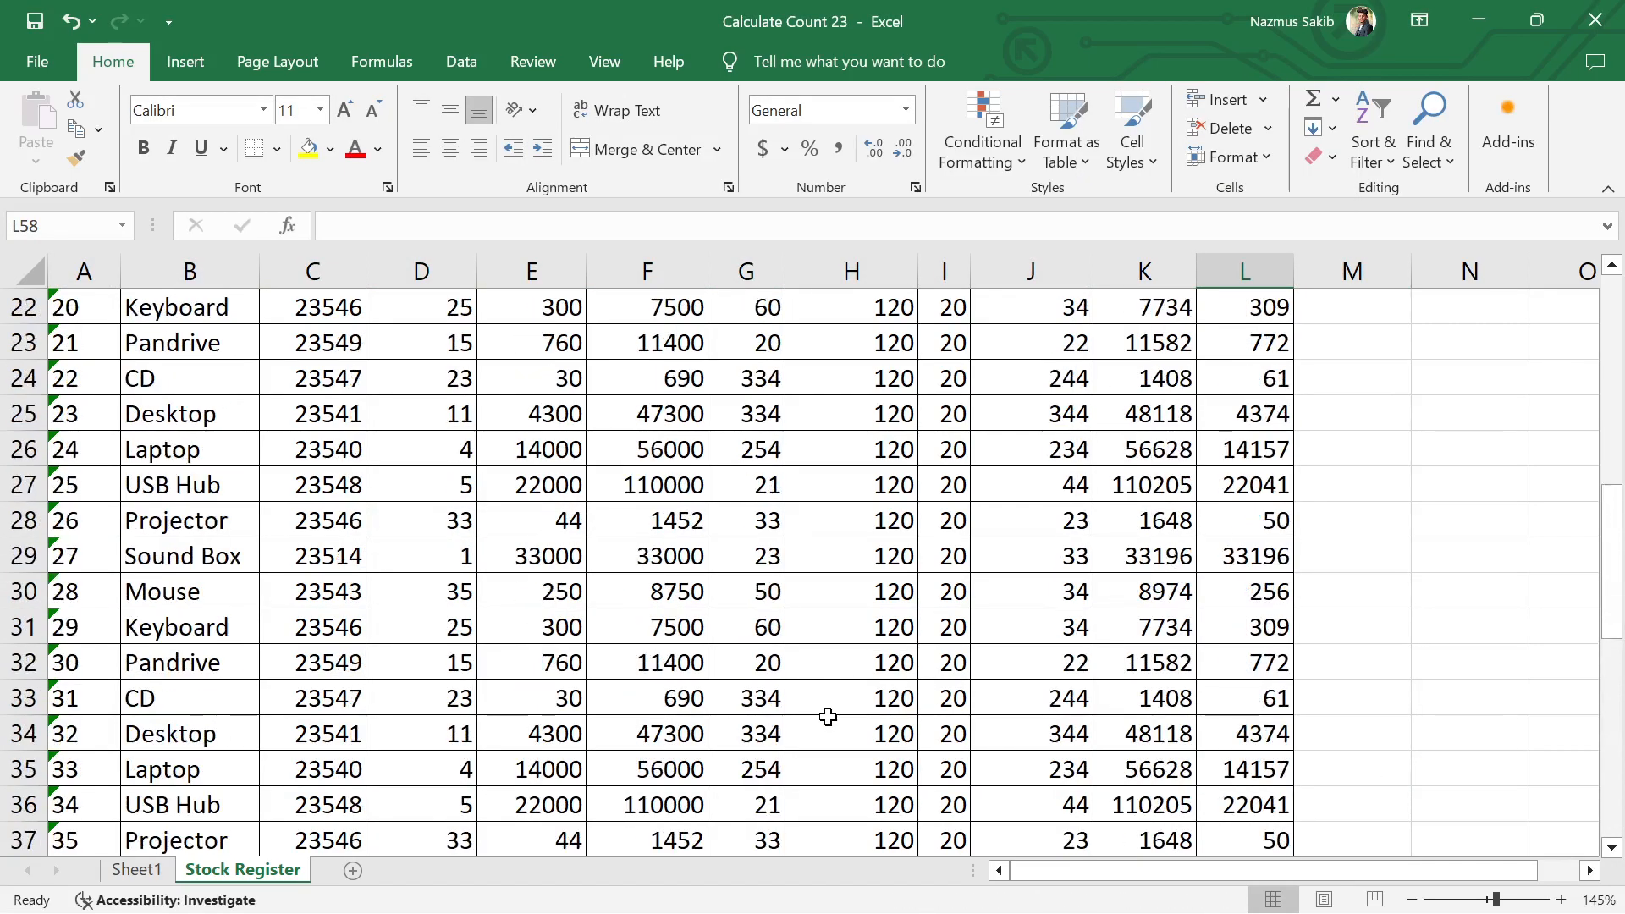
scroll(827, 717, "up", 3)
scroll(831, 715, "down", 6)
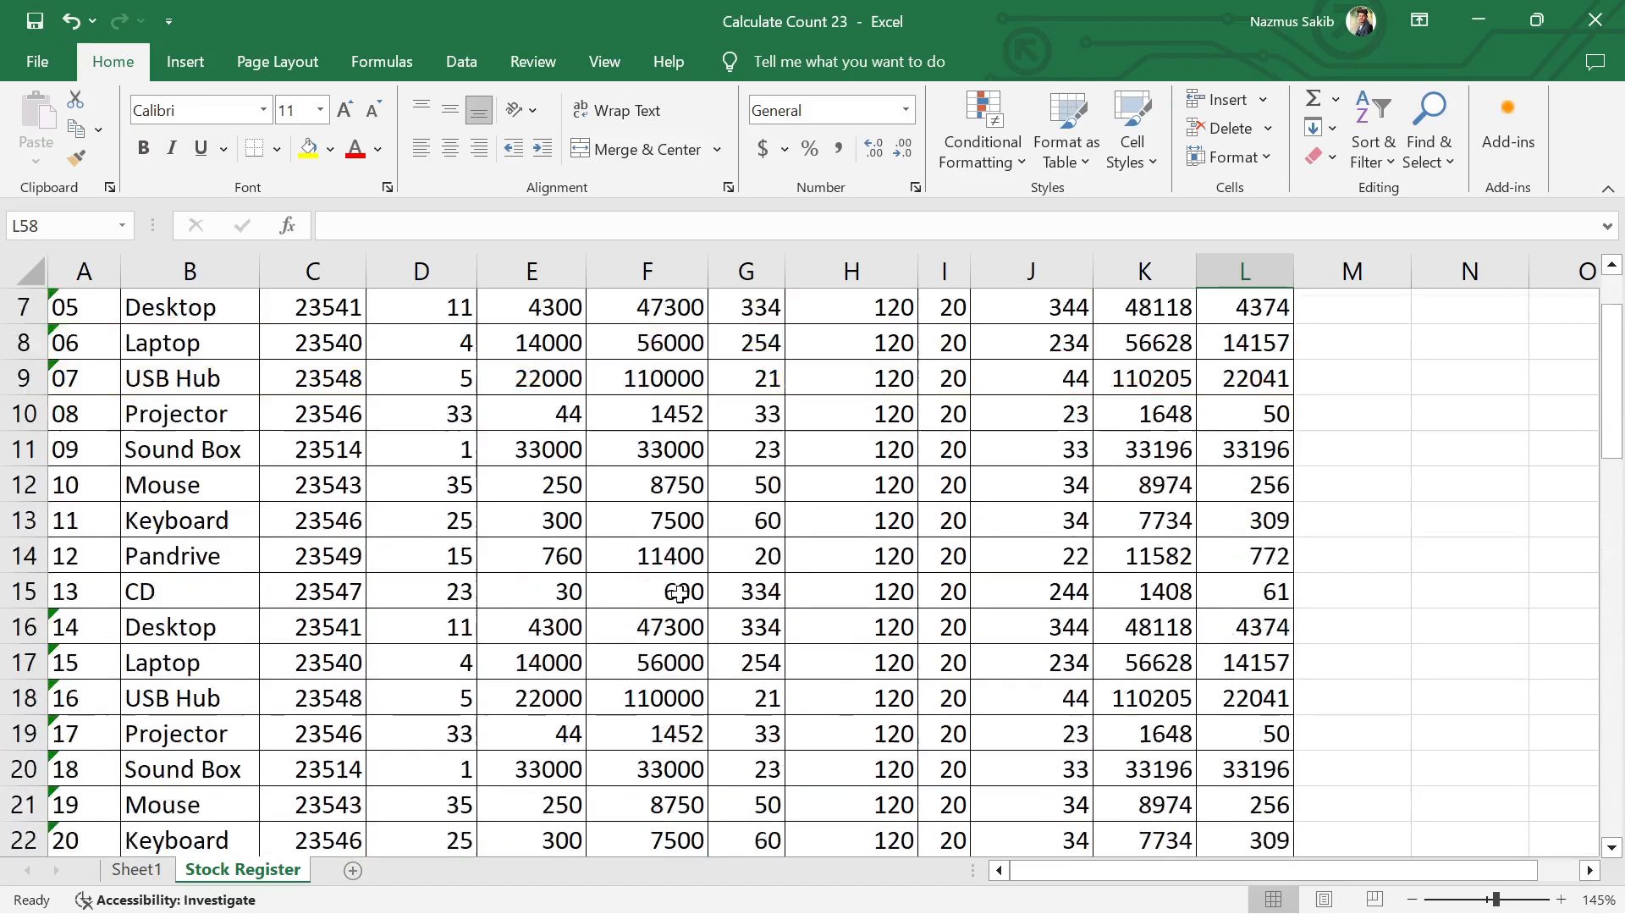
scroll(681, 592, "down", 8)
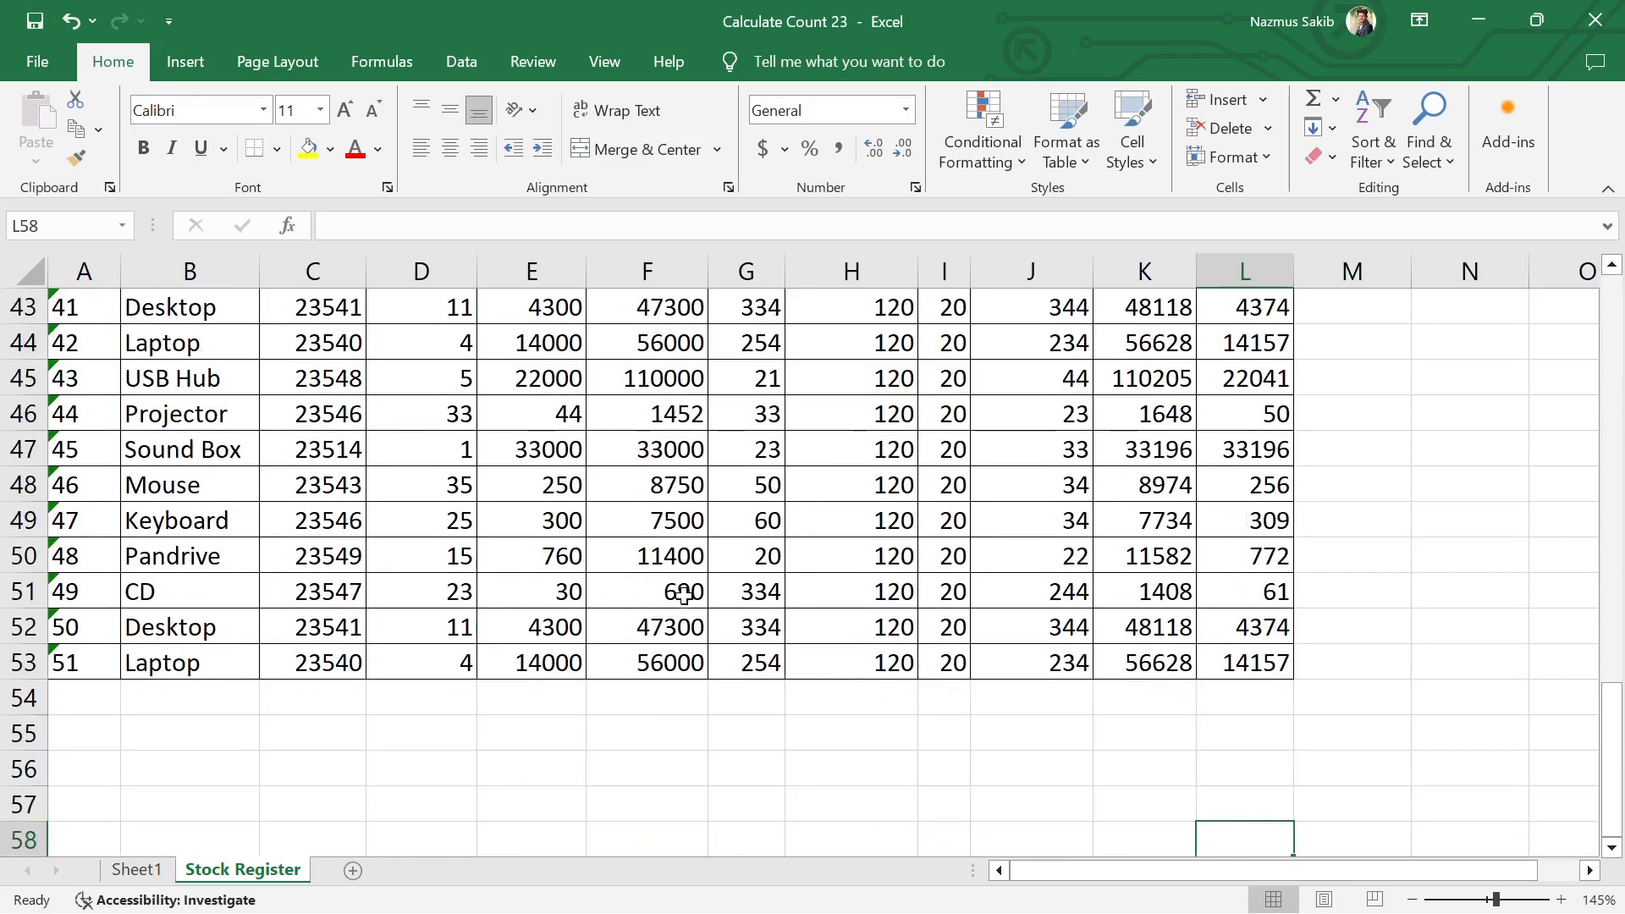
scroll(188, 668, "up", 8)
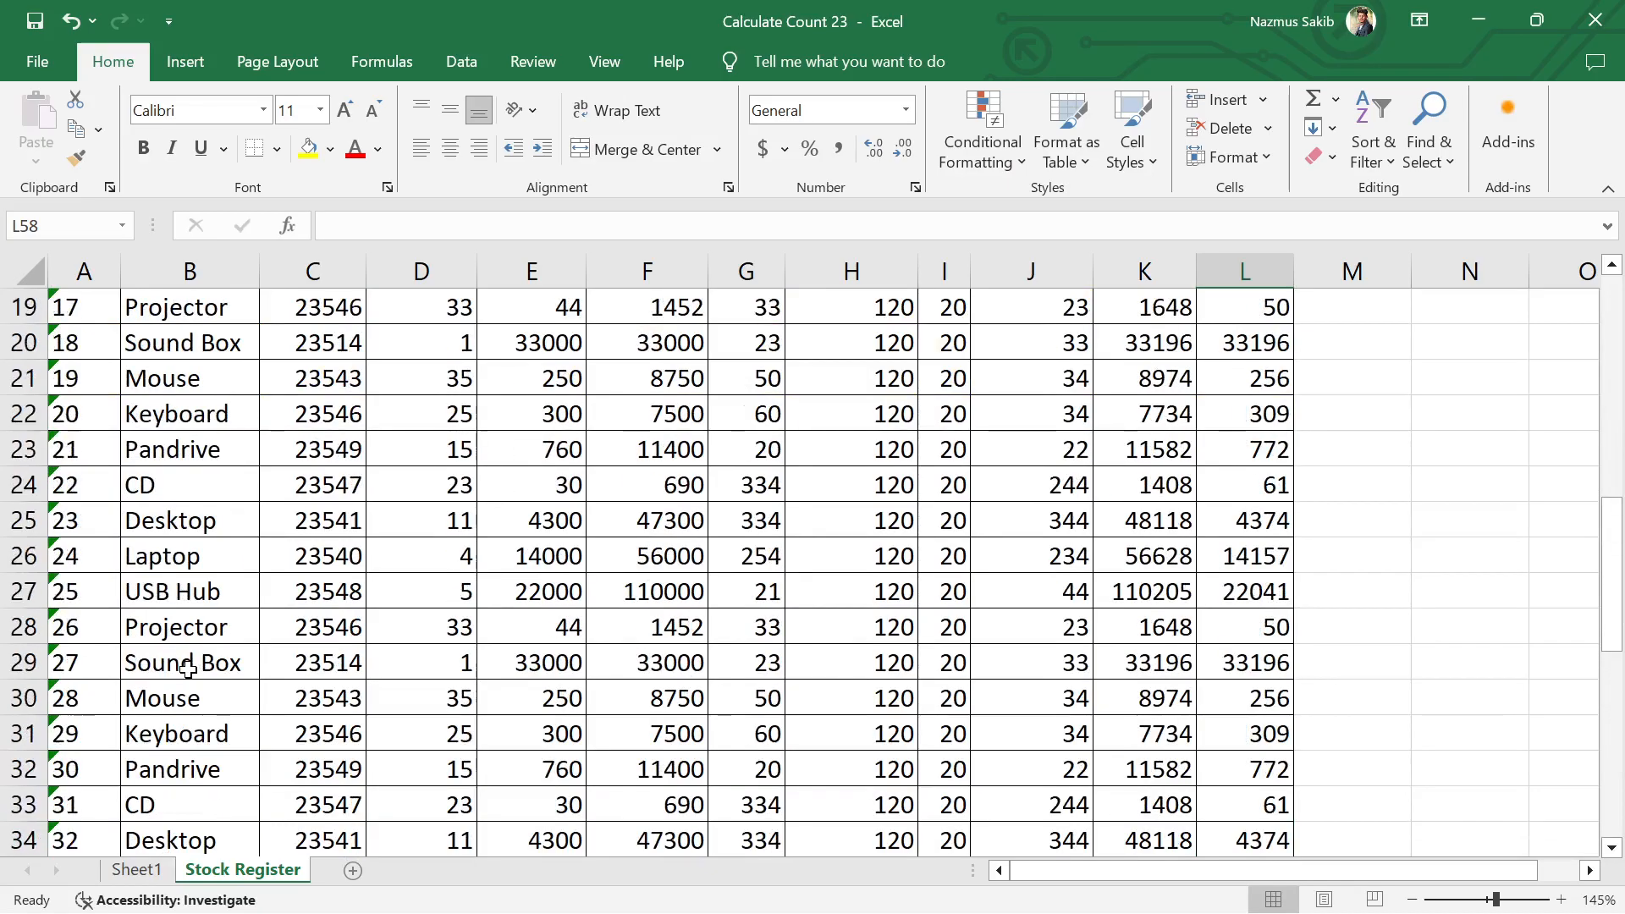
left_click(217, 523)
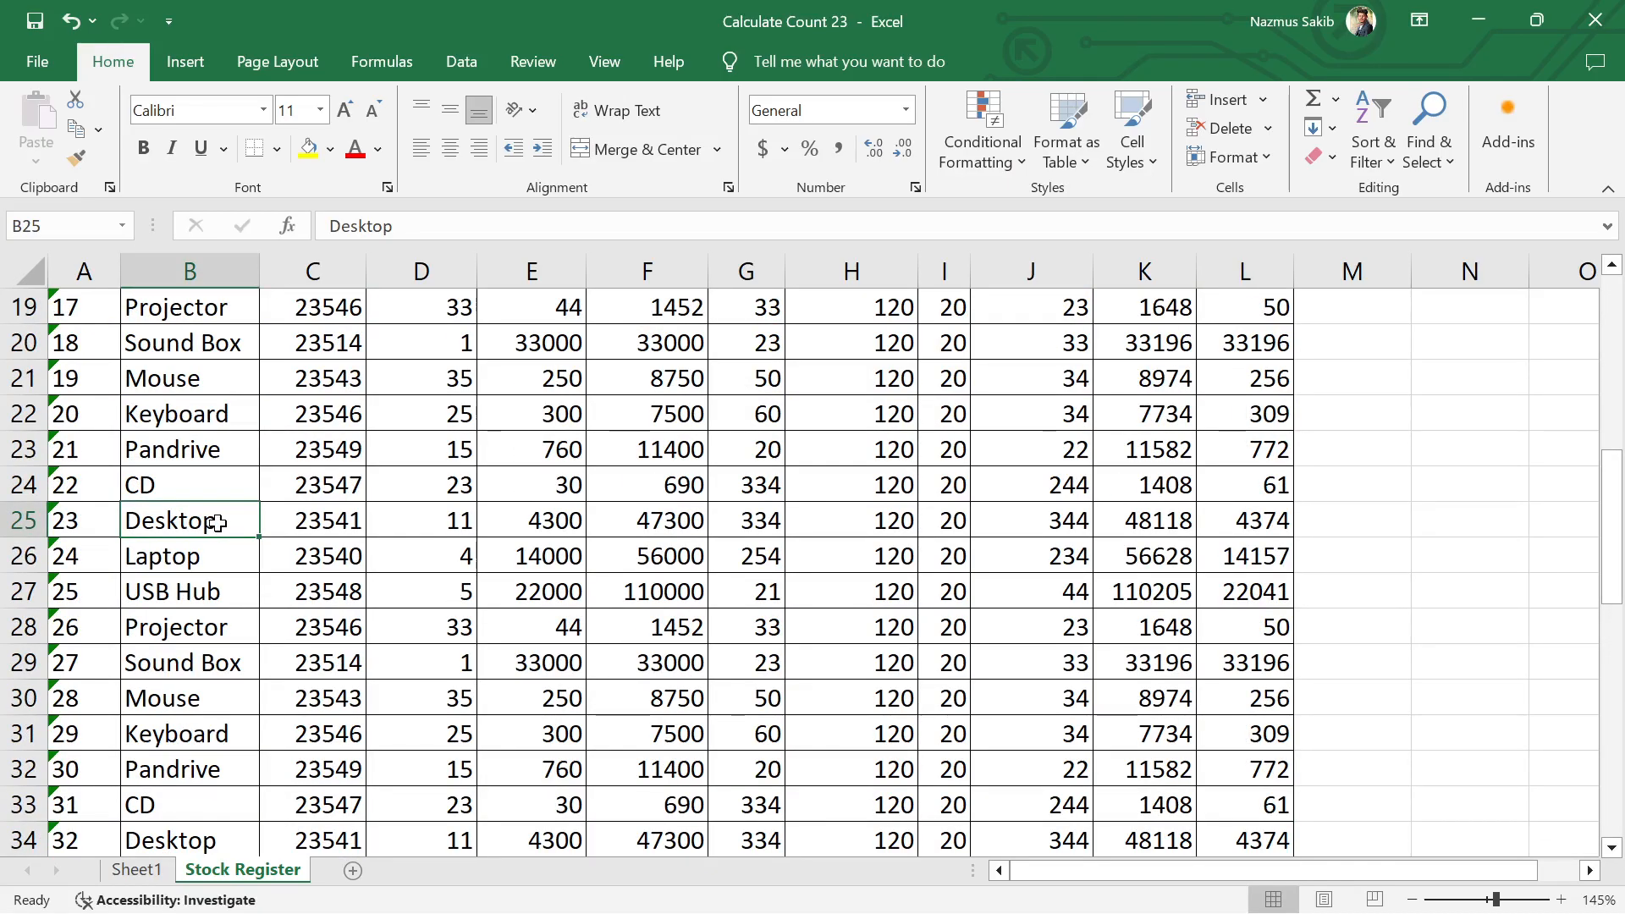
type("Mo")
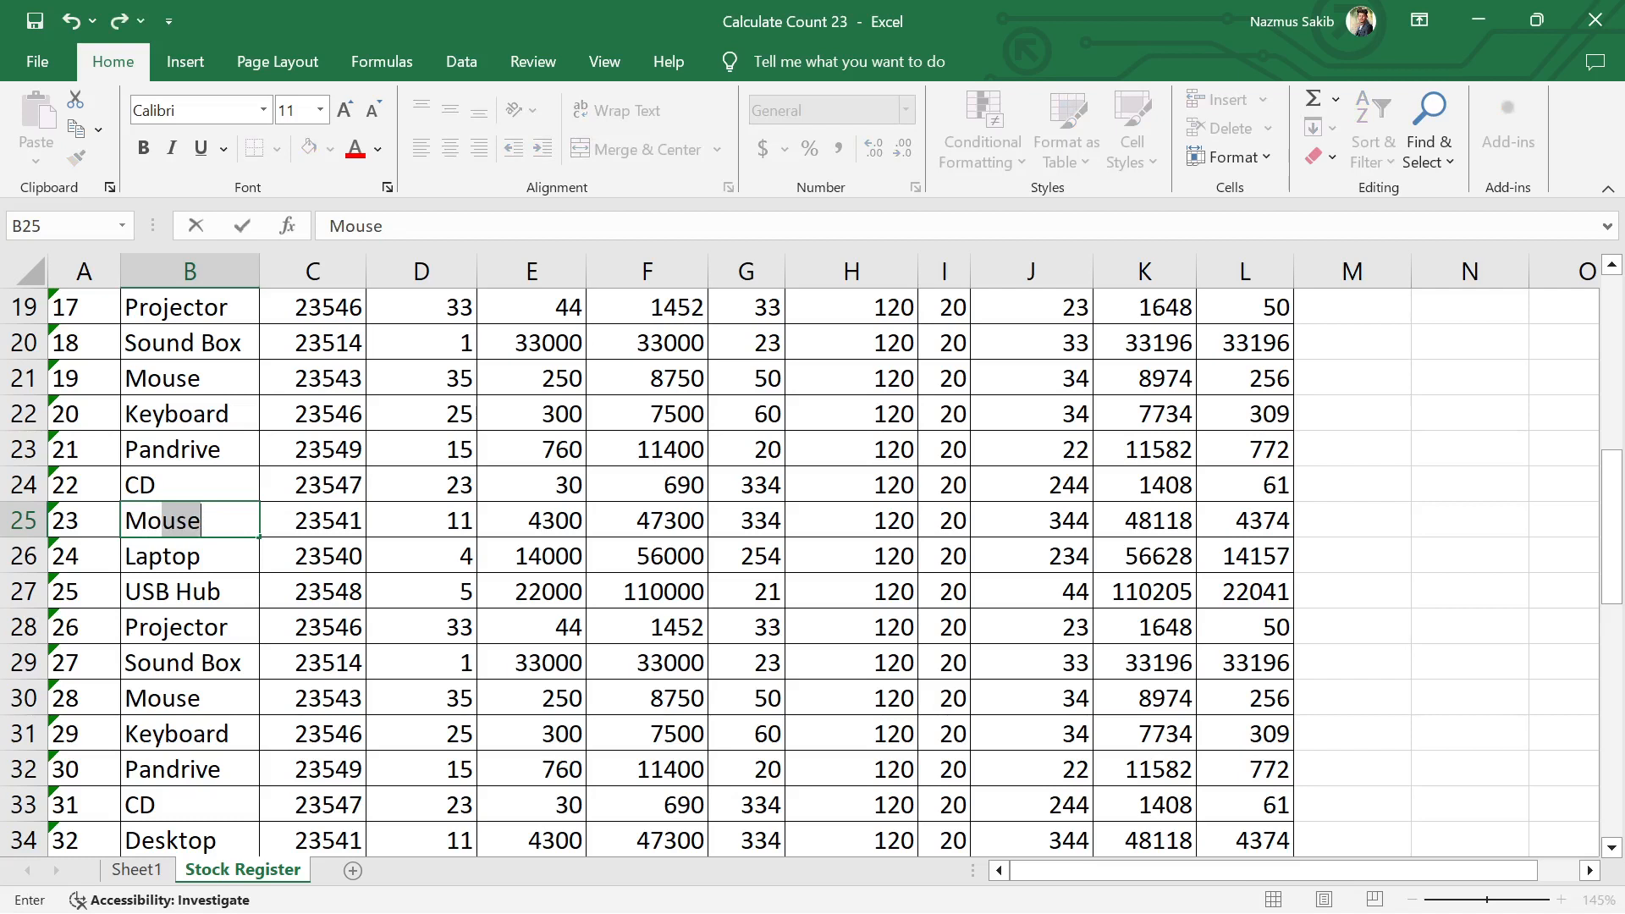
key("BackSpace")
key("BackSpace")
key("BackSpace")
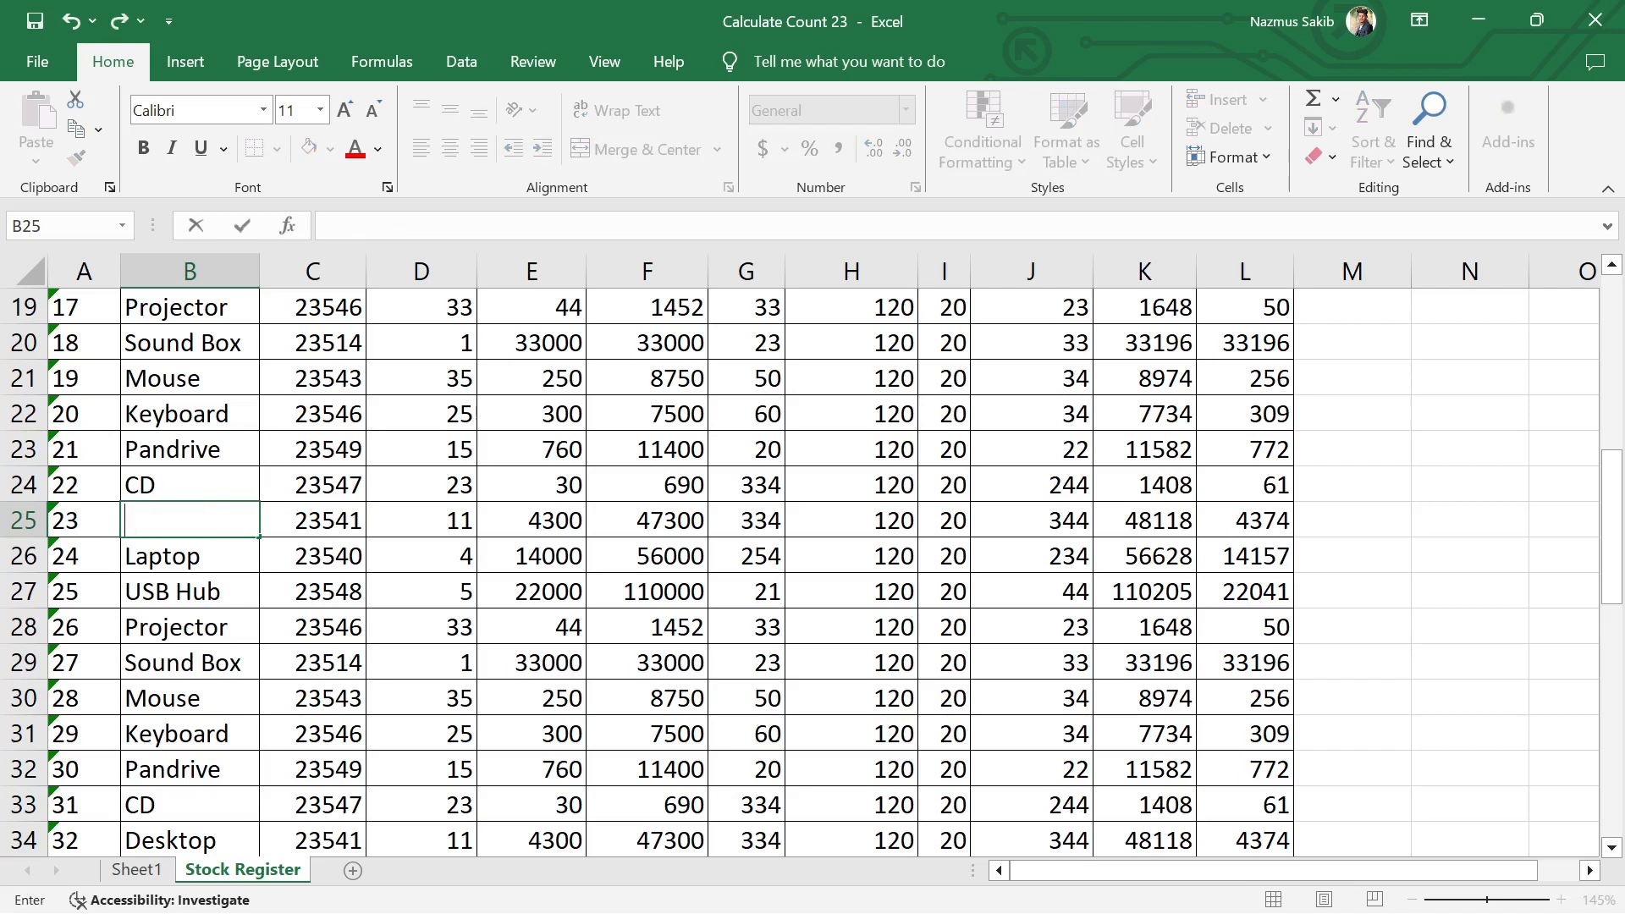
type("HP Monitor")
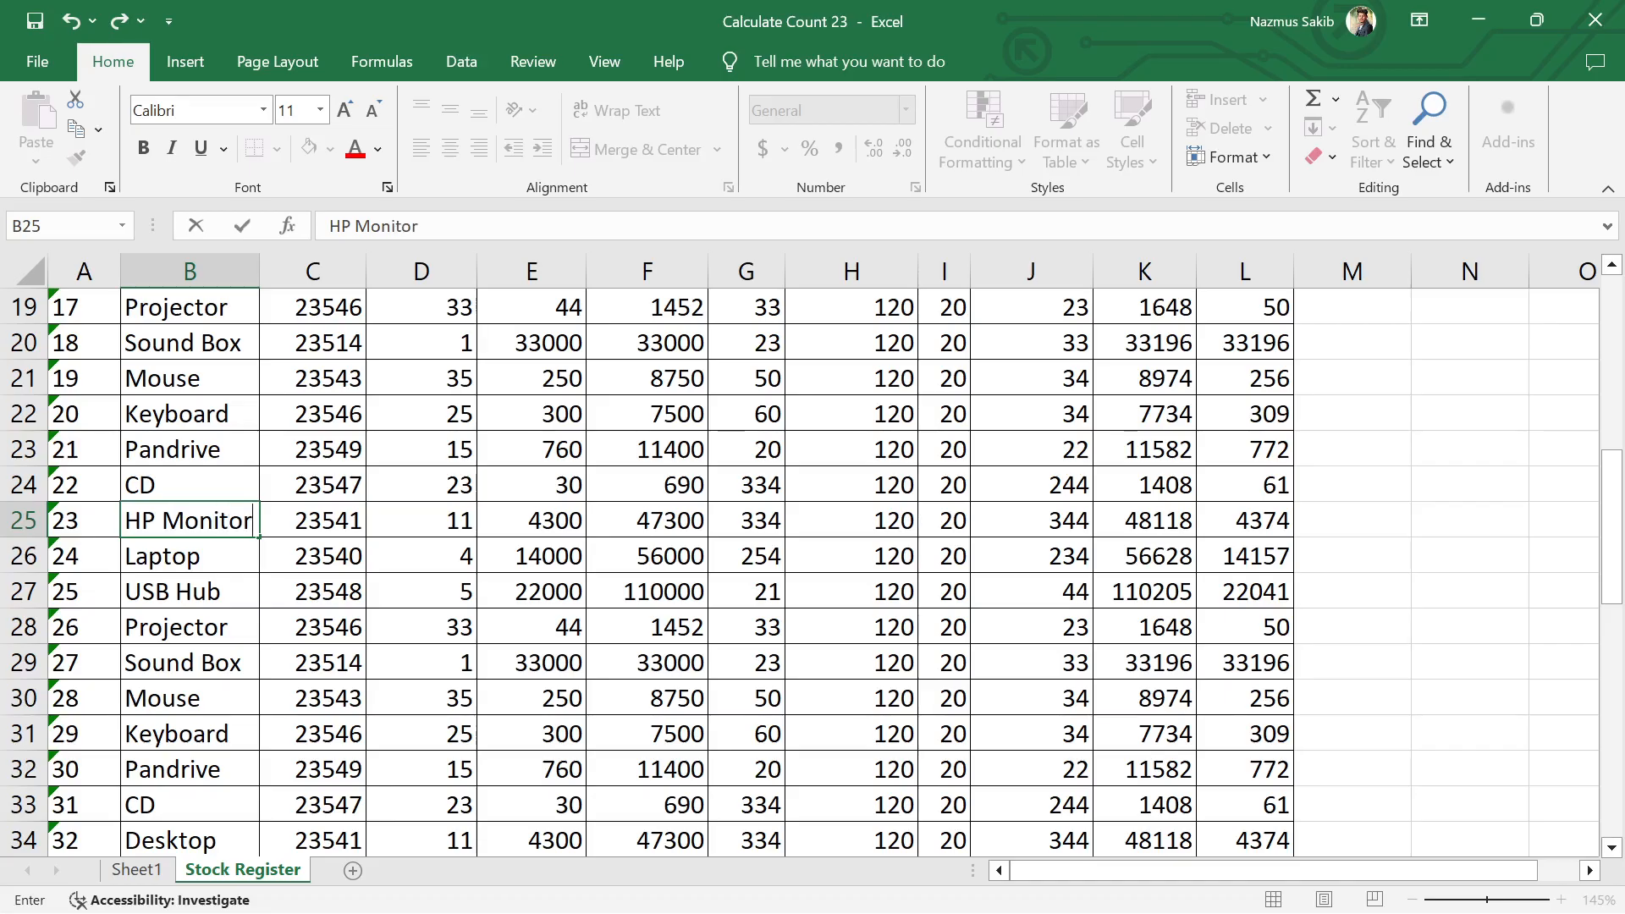
key("Return")
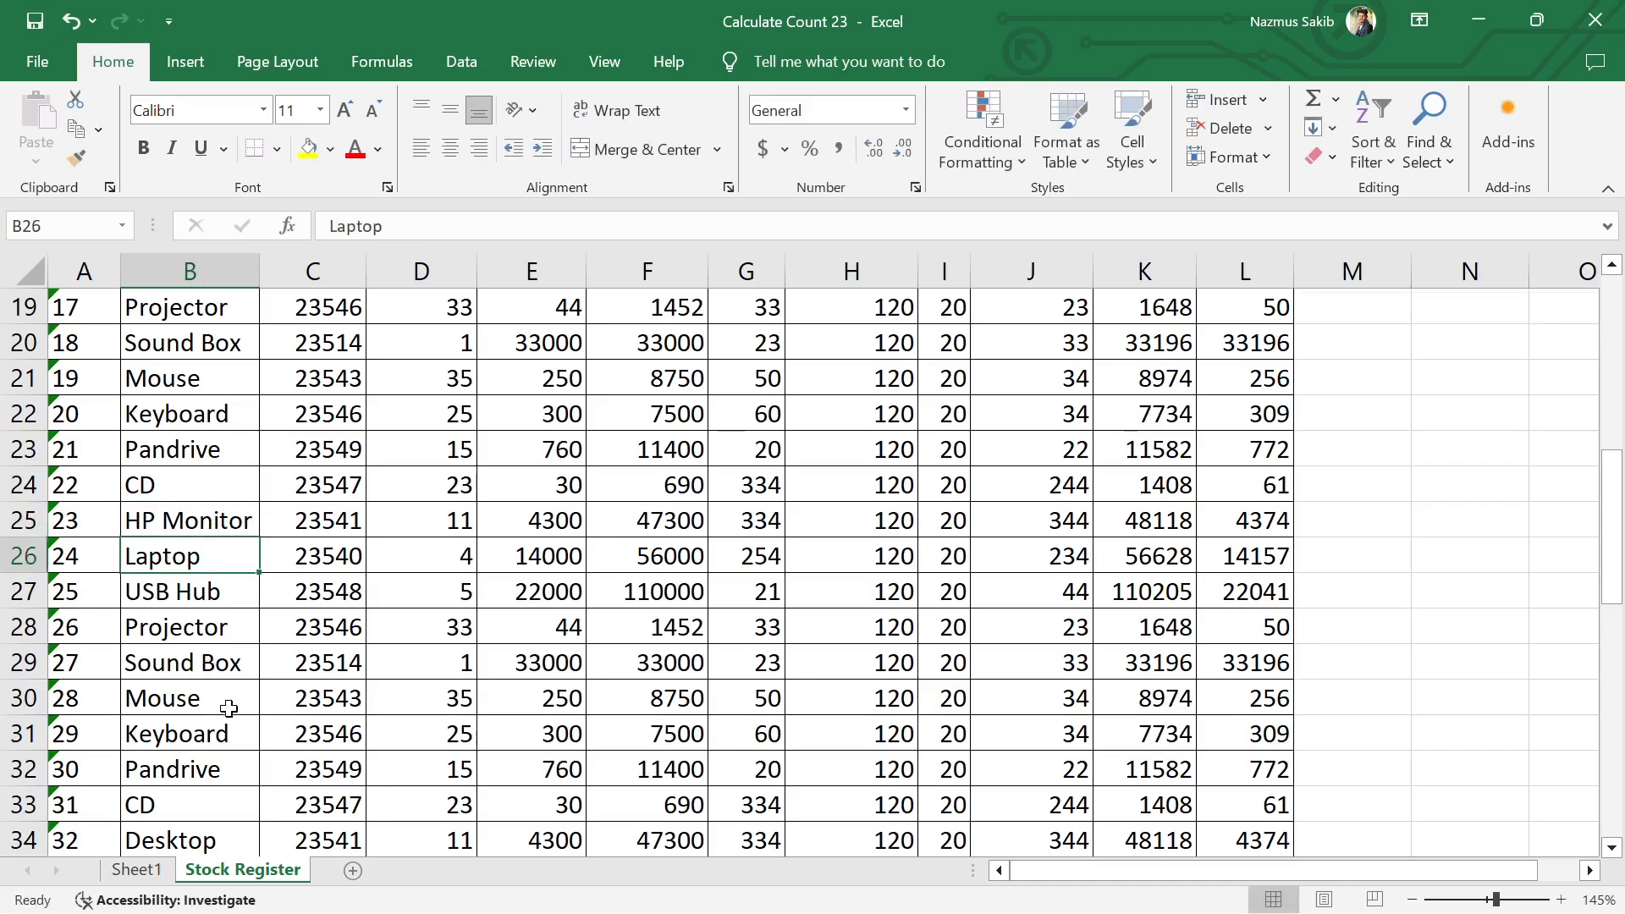
Step: Replace the product name in B43 with HP Monitor
scroll(220, 711, "down", 3)
scroll(197, 722, "down", 1)
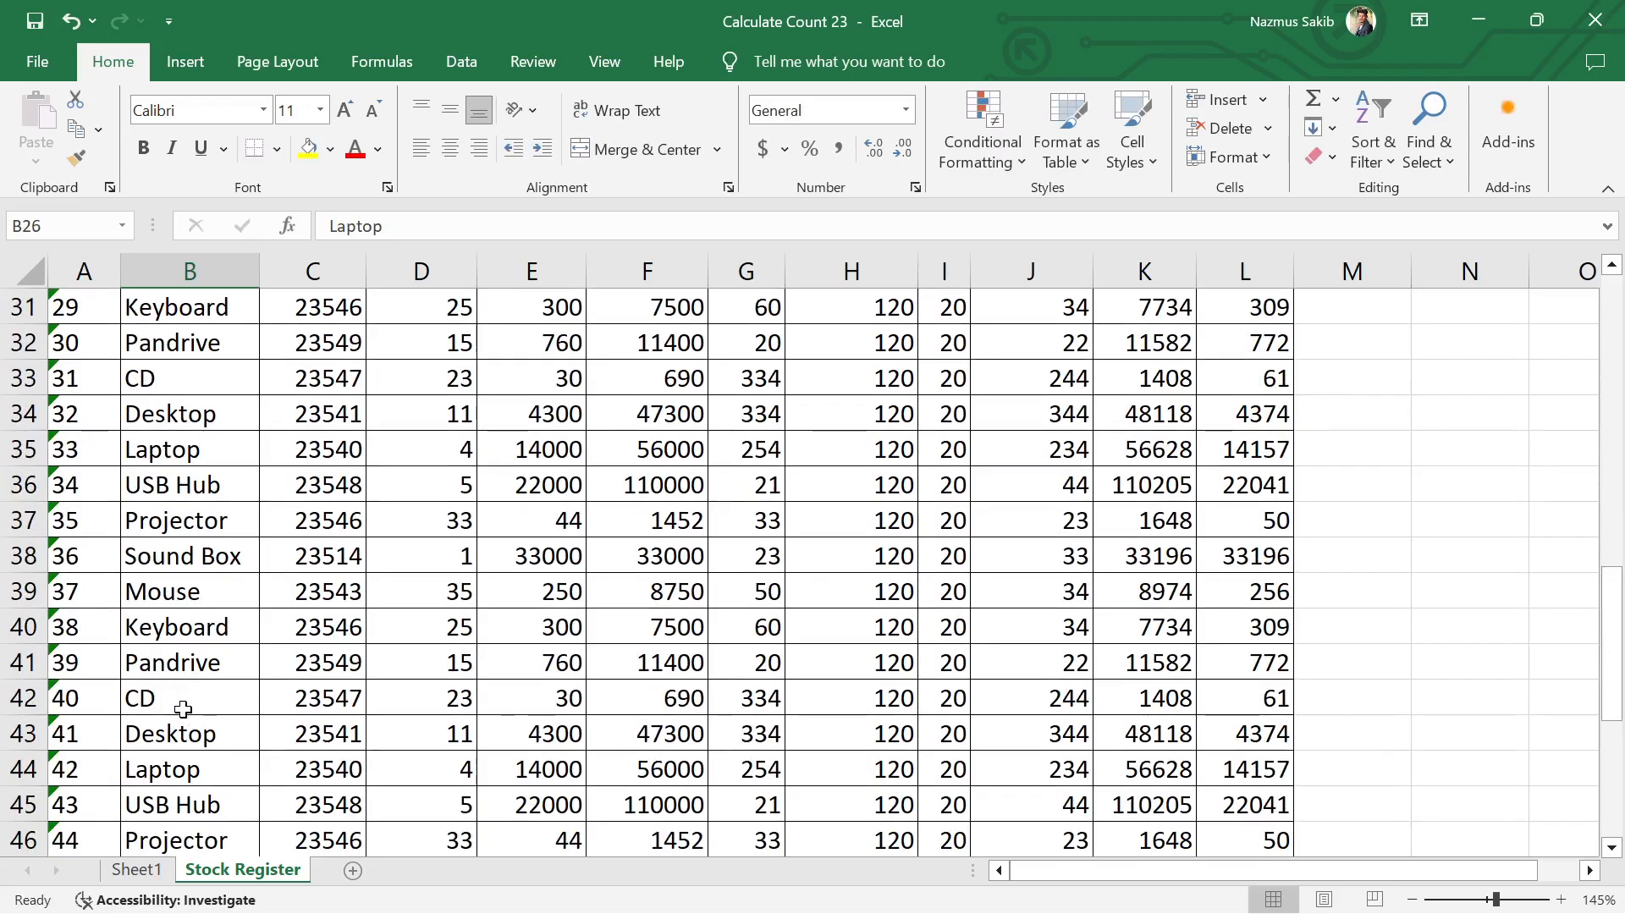
scroll(195, 711, "down", 2)
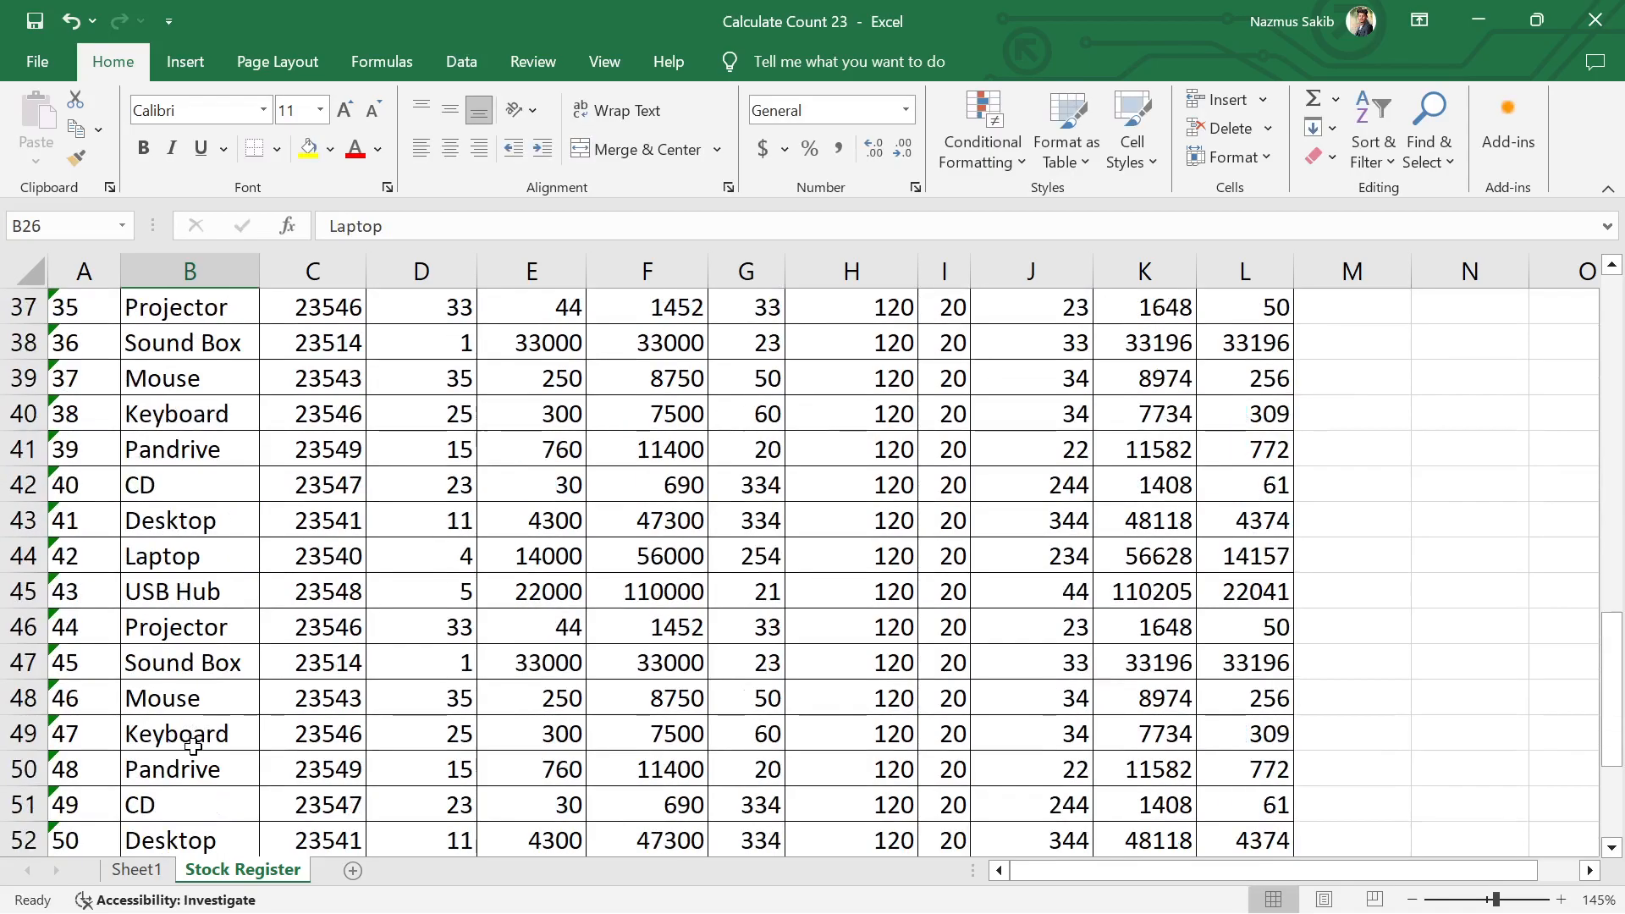
left_click(167, 516)
double_click(186, 519)
double_click(182, 520)
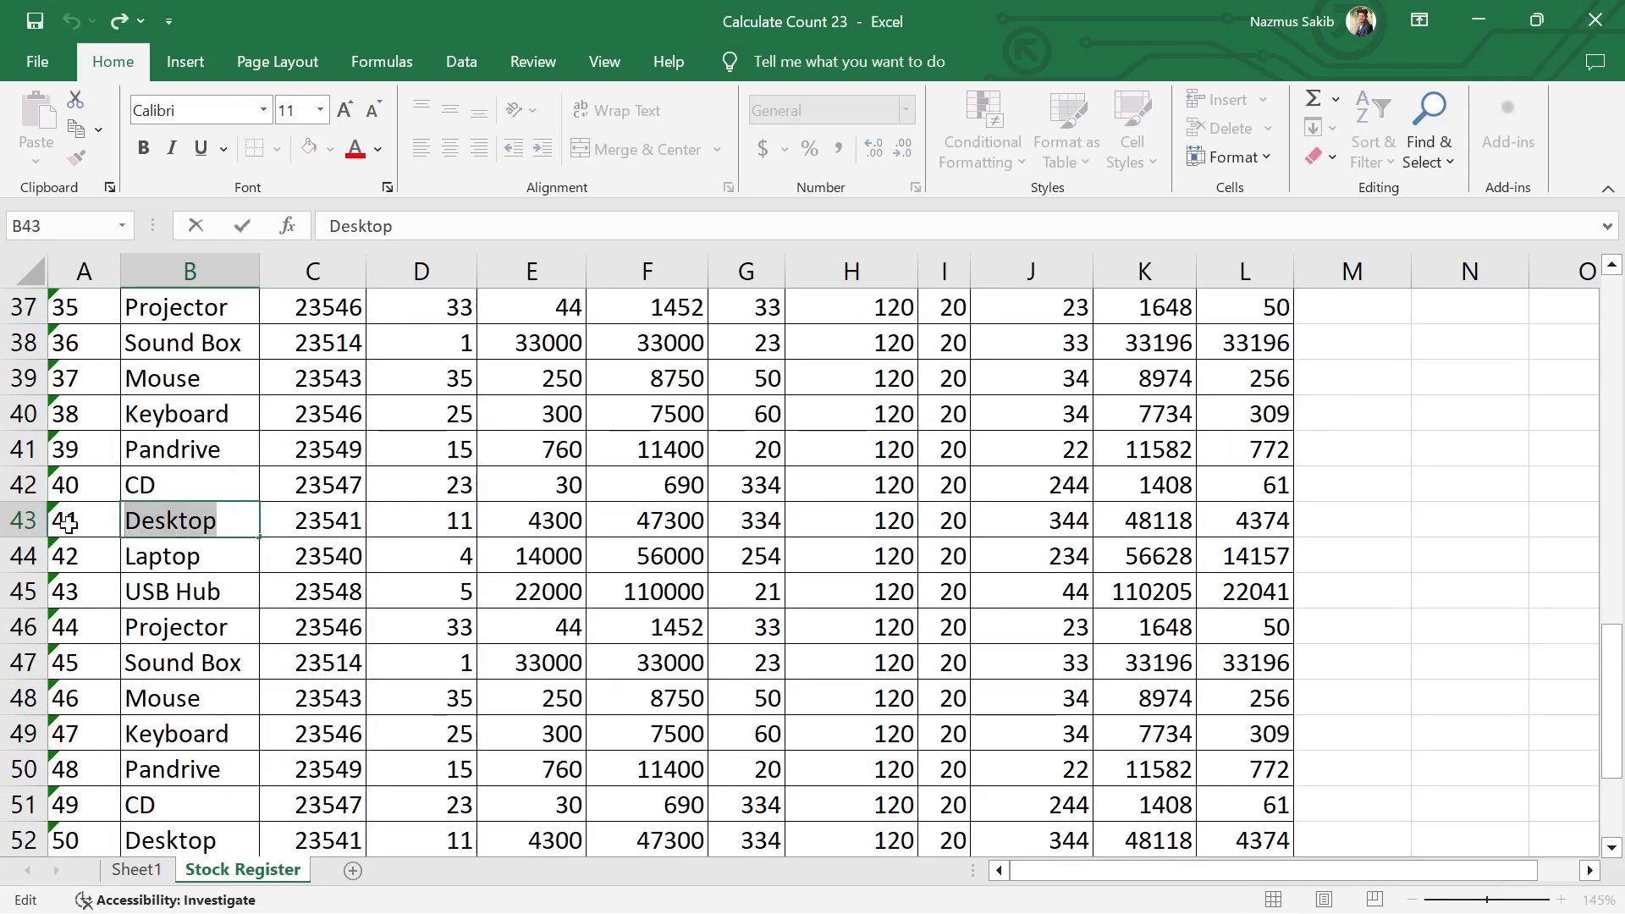
type("HP Monitor")
key("Return")
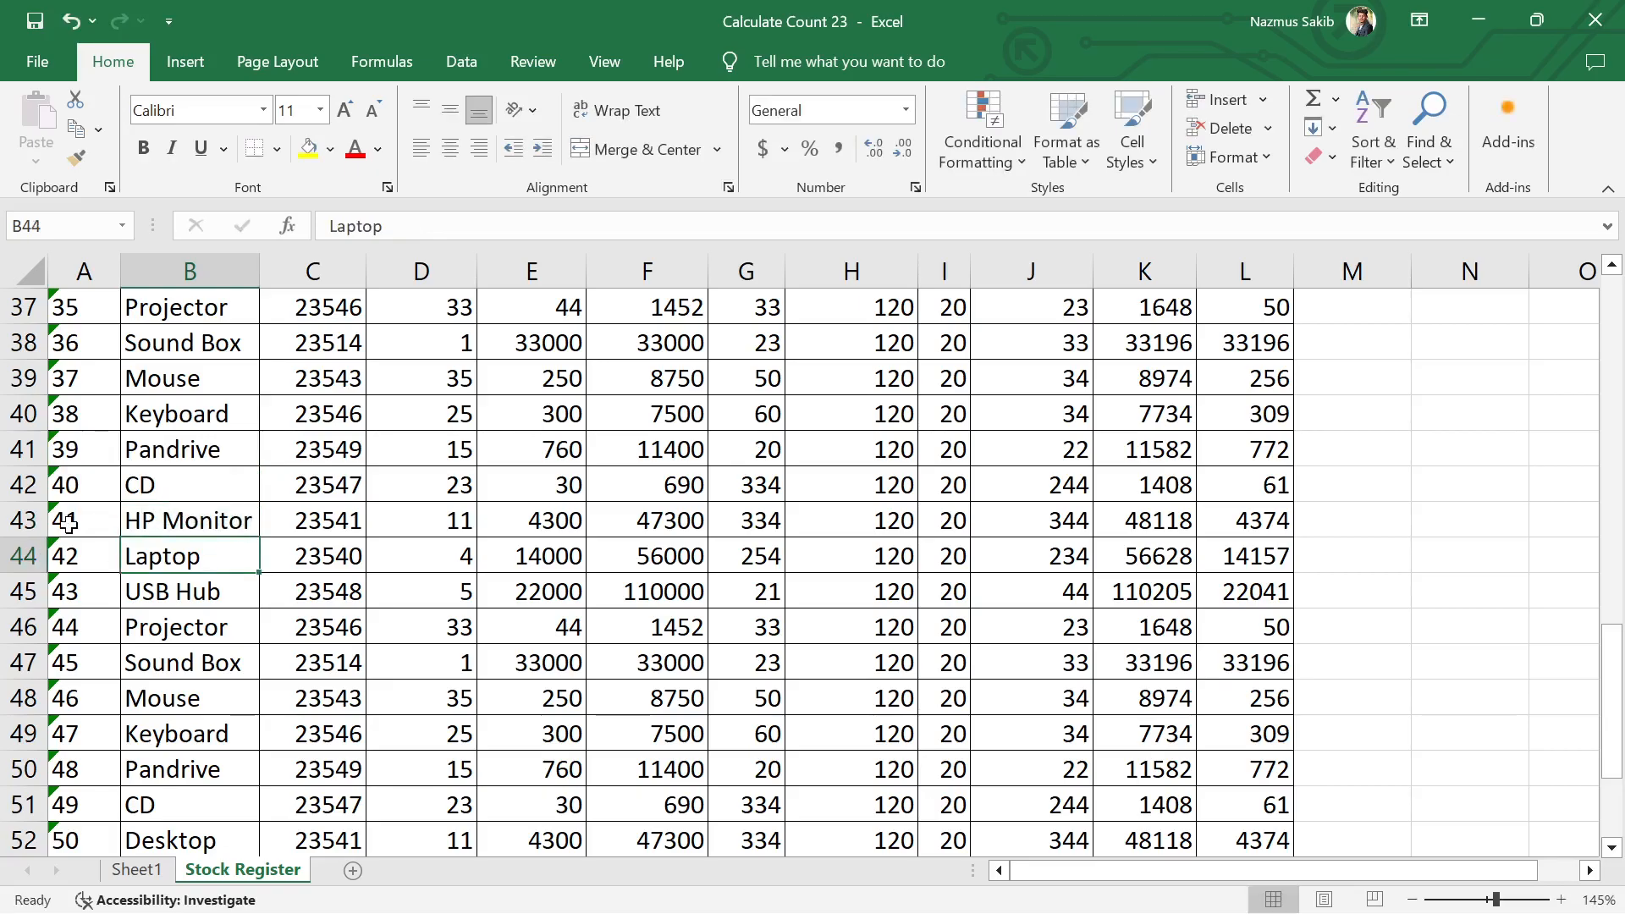
Step: Replace the product name in B50 with Hard Disk
scroll(227, 648, "down", 2)
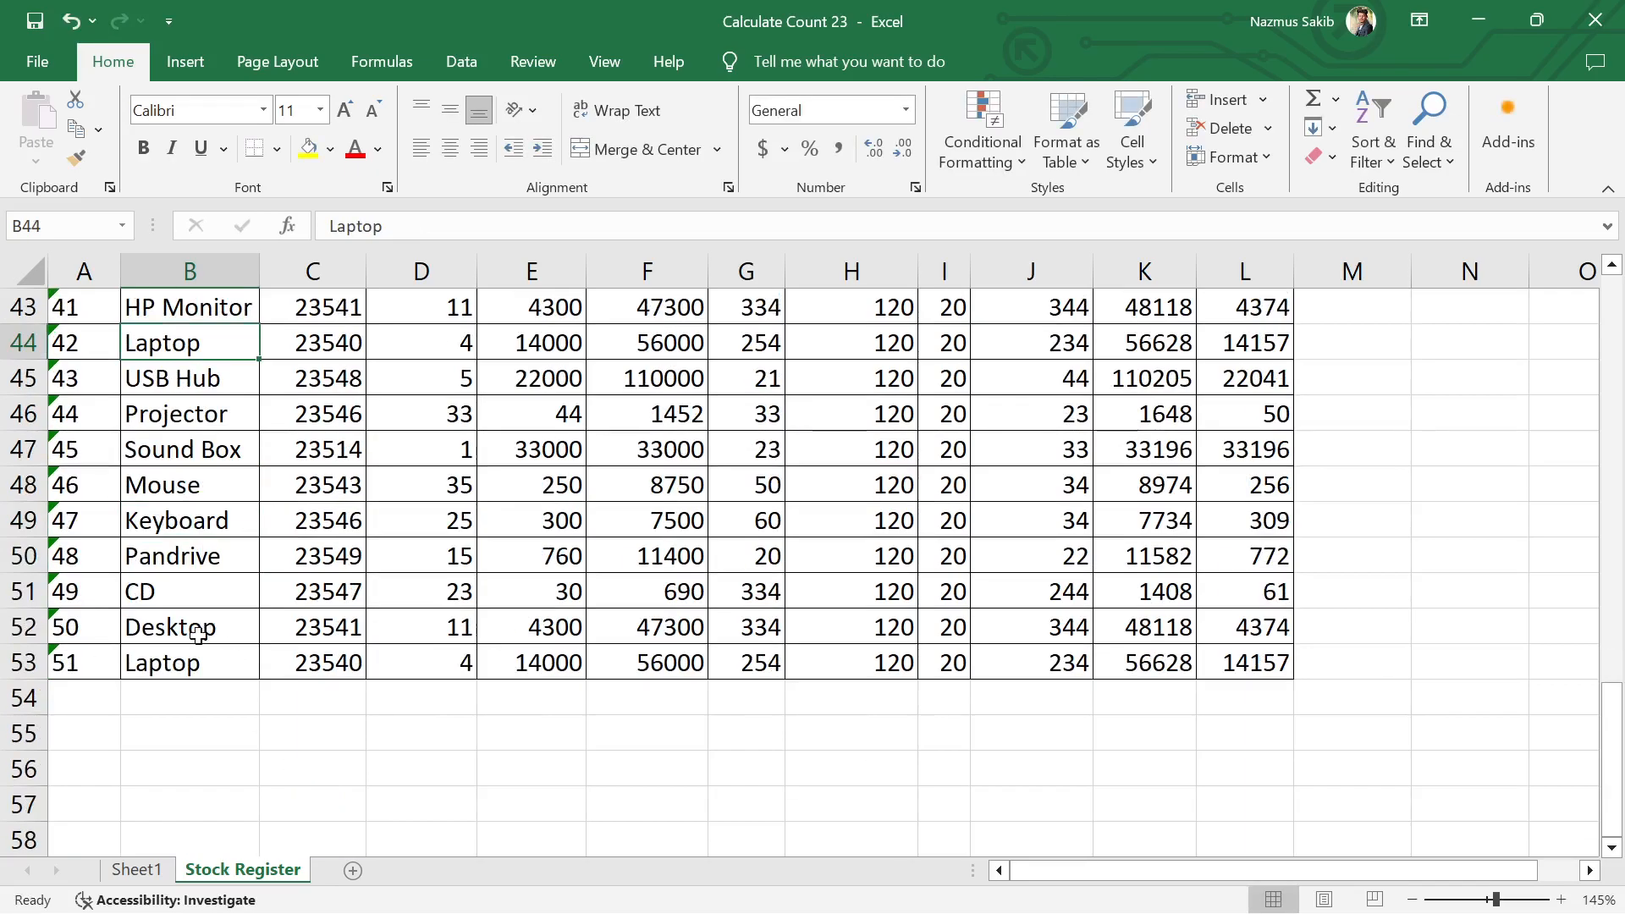
left_click(190, 557)
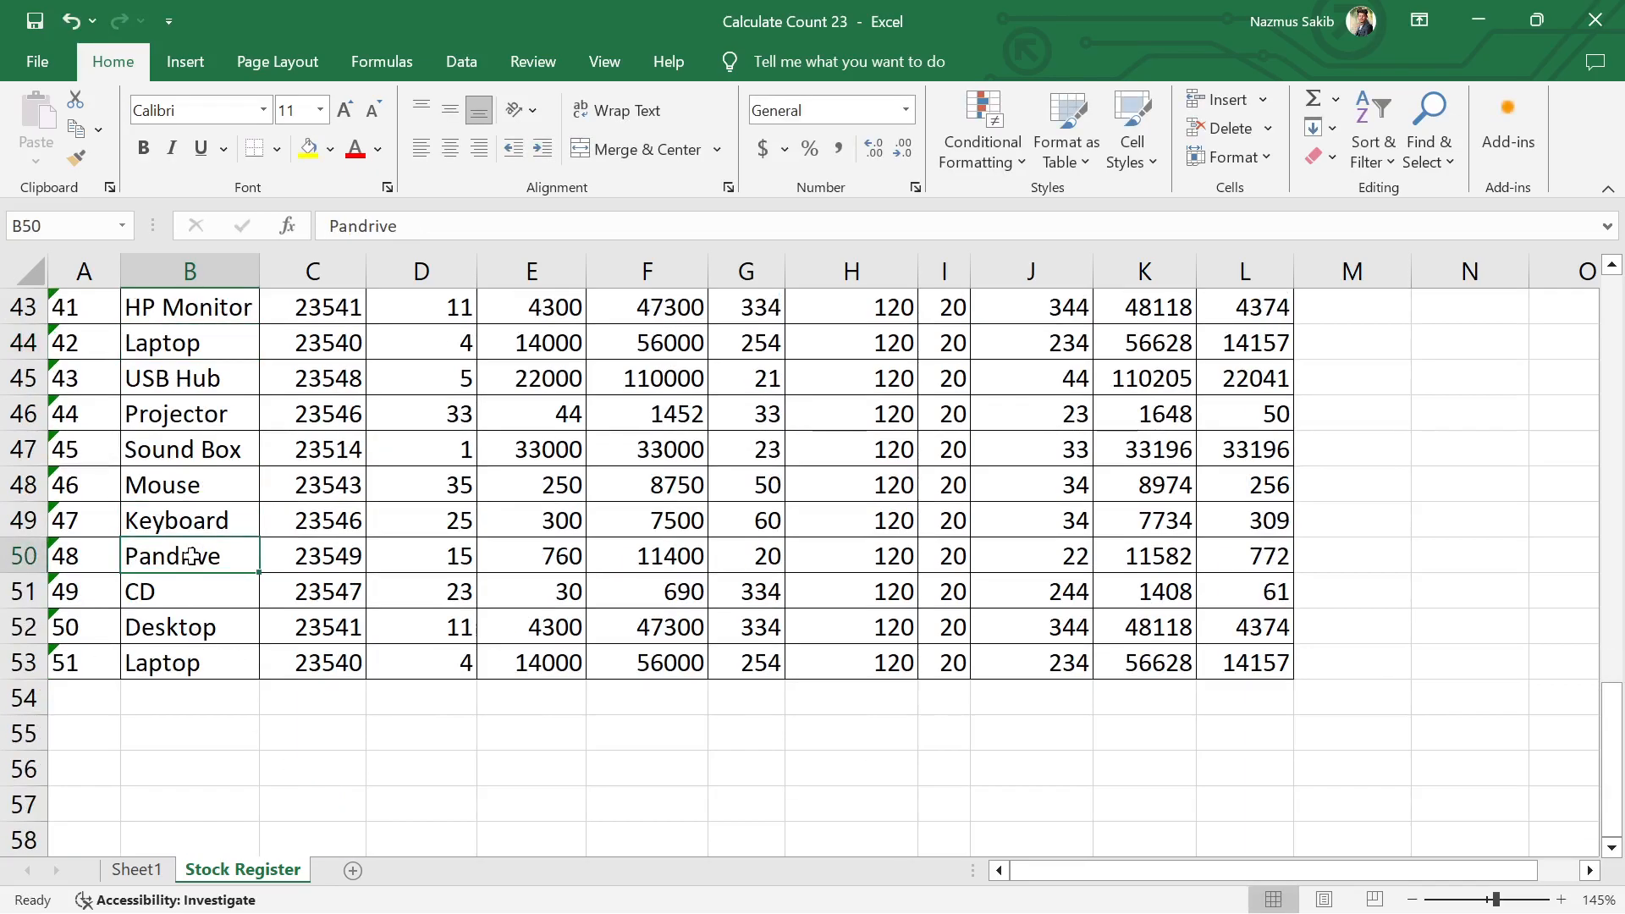
type("CD")
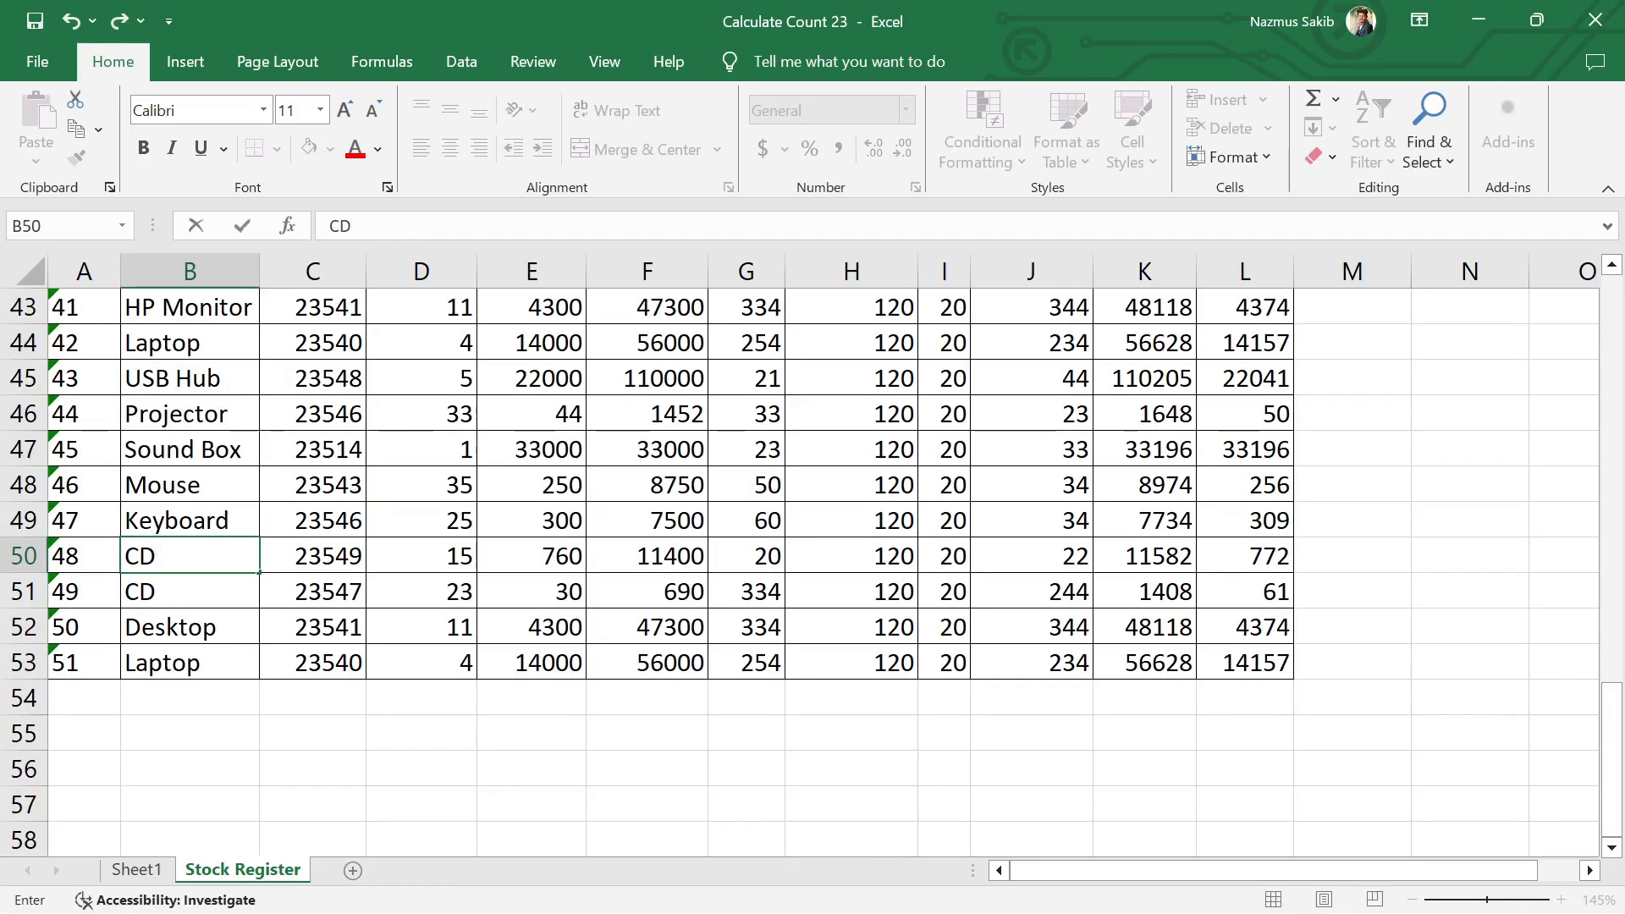
type(" Dr")
key("BackSpace")
key("BackSpace")
key("BackSpace")
key("BackSpace")
key("BackSpace")
type("Hard Disk")
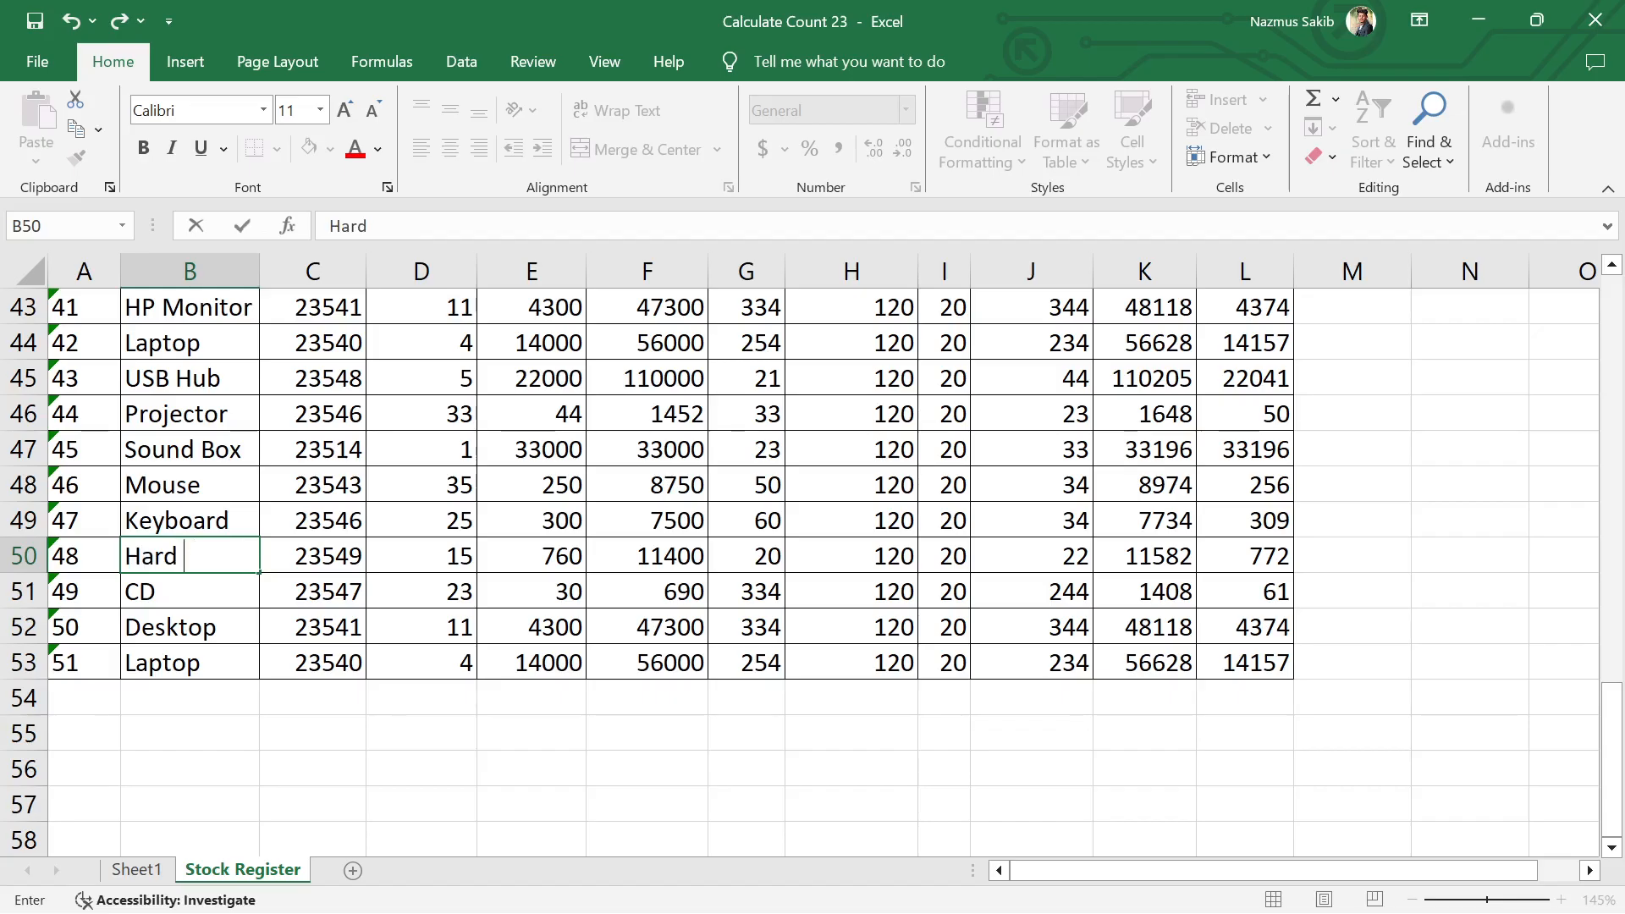
key("Return")
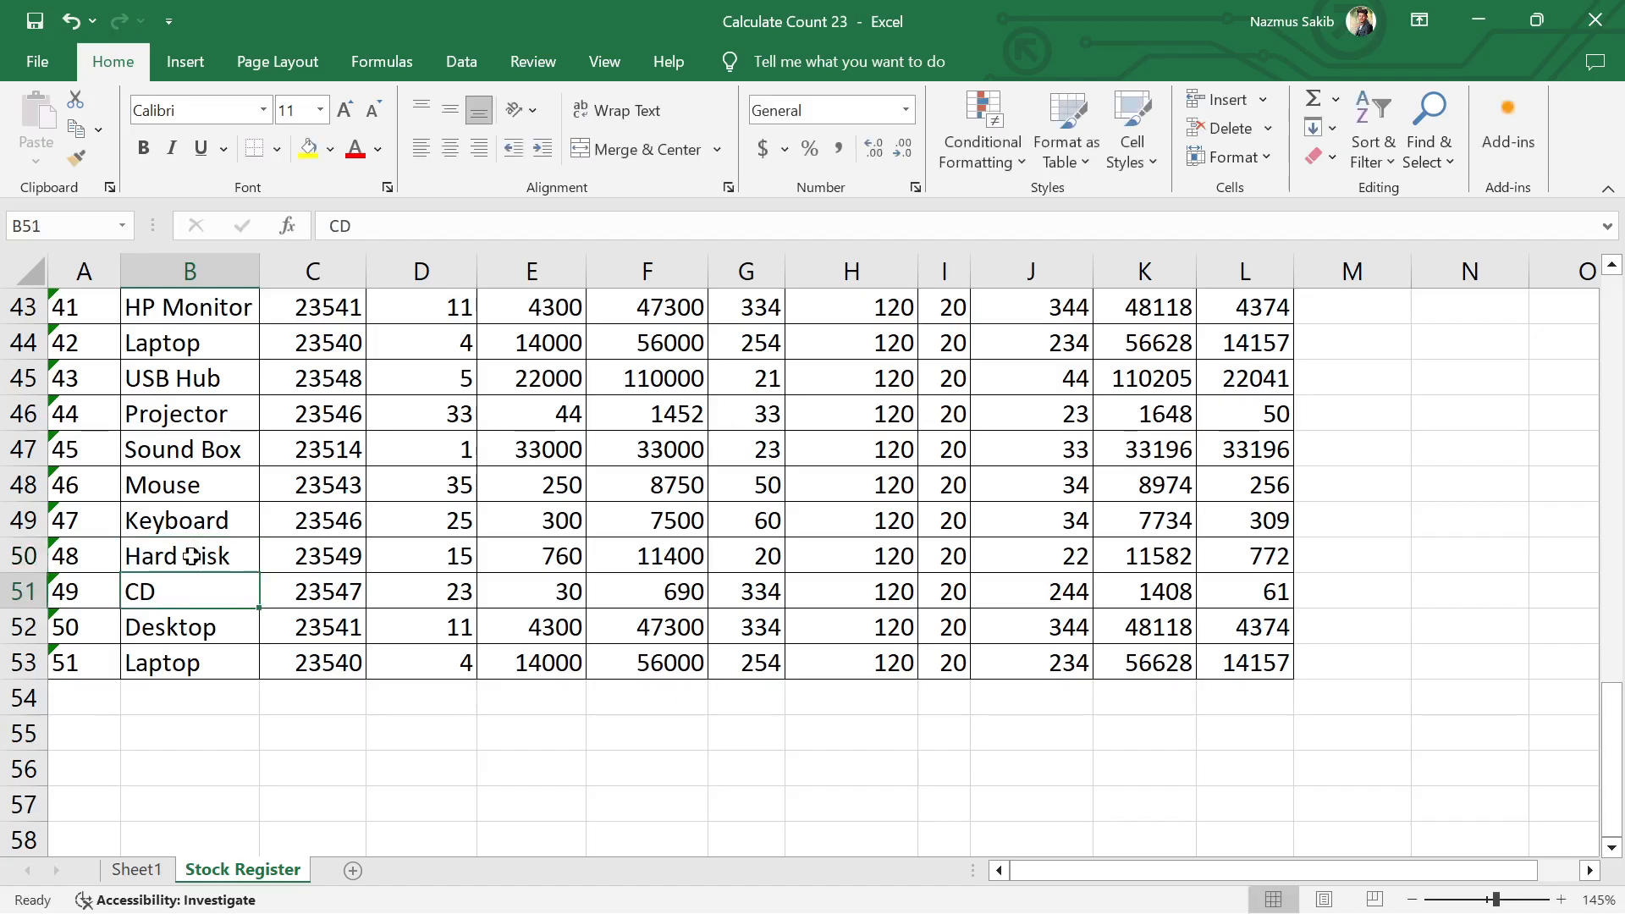
Step: Replace the product name in B41 with Hard Disk
scroll(194, 596, "up", 1)
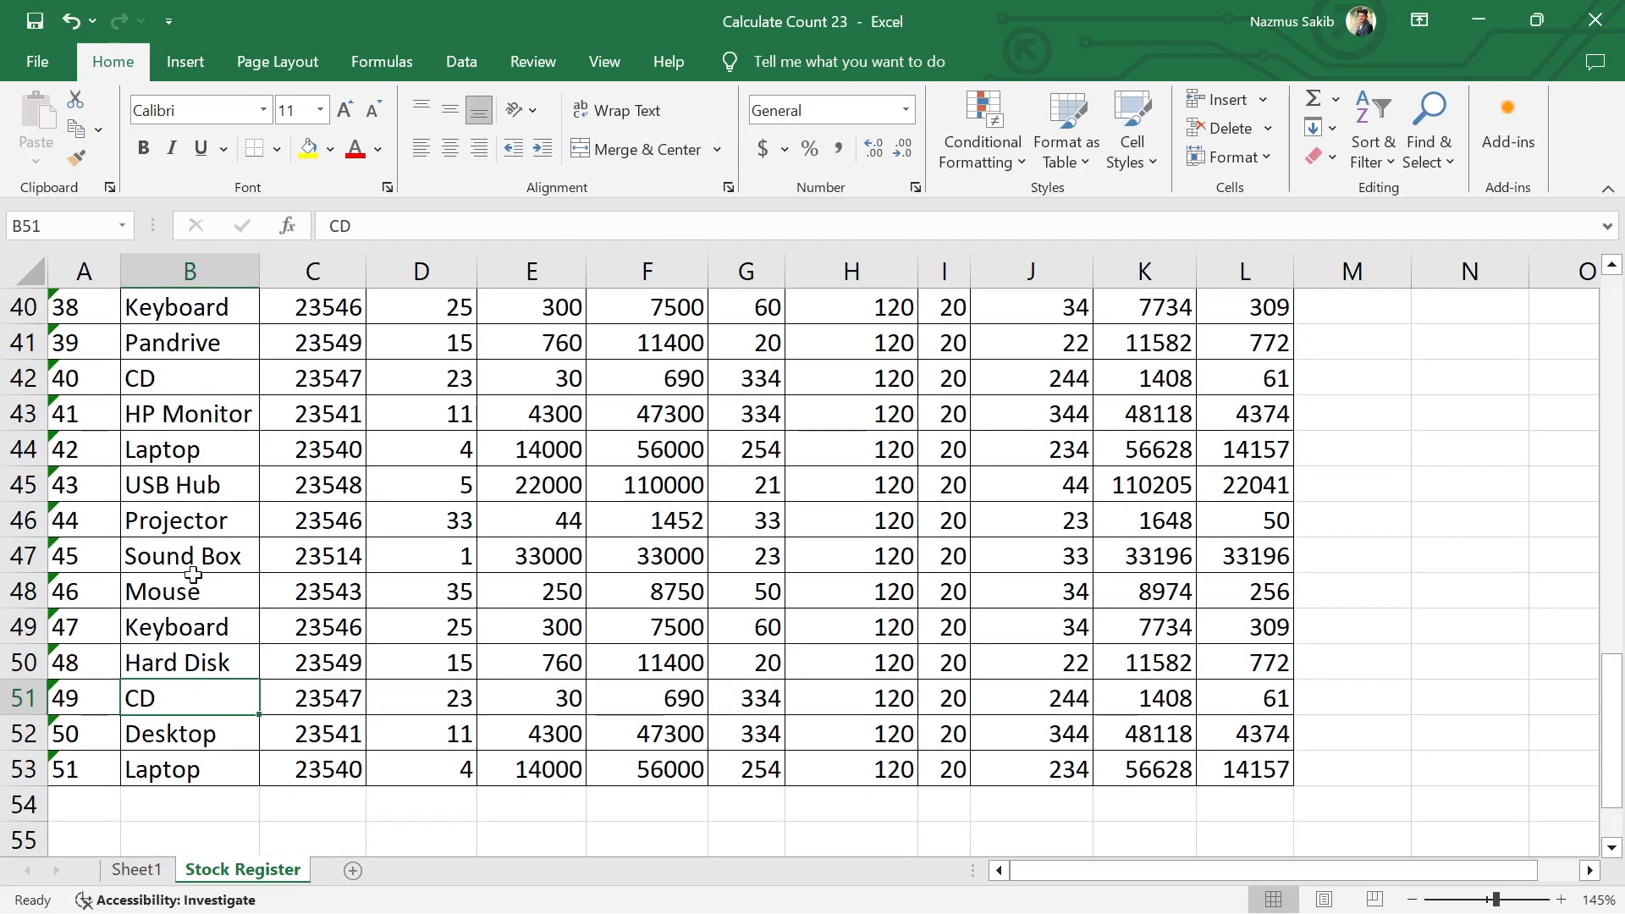
left_click(175, 380)
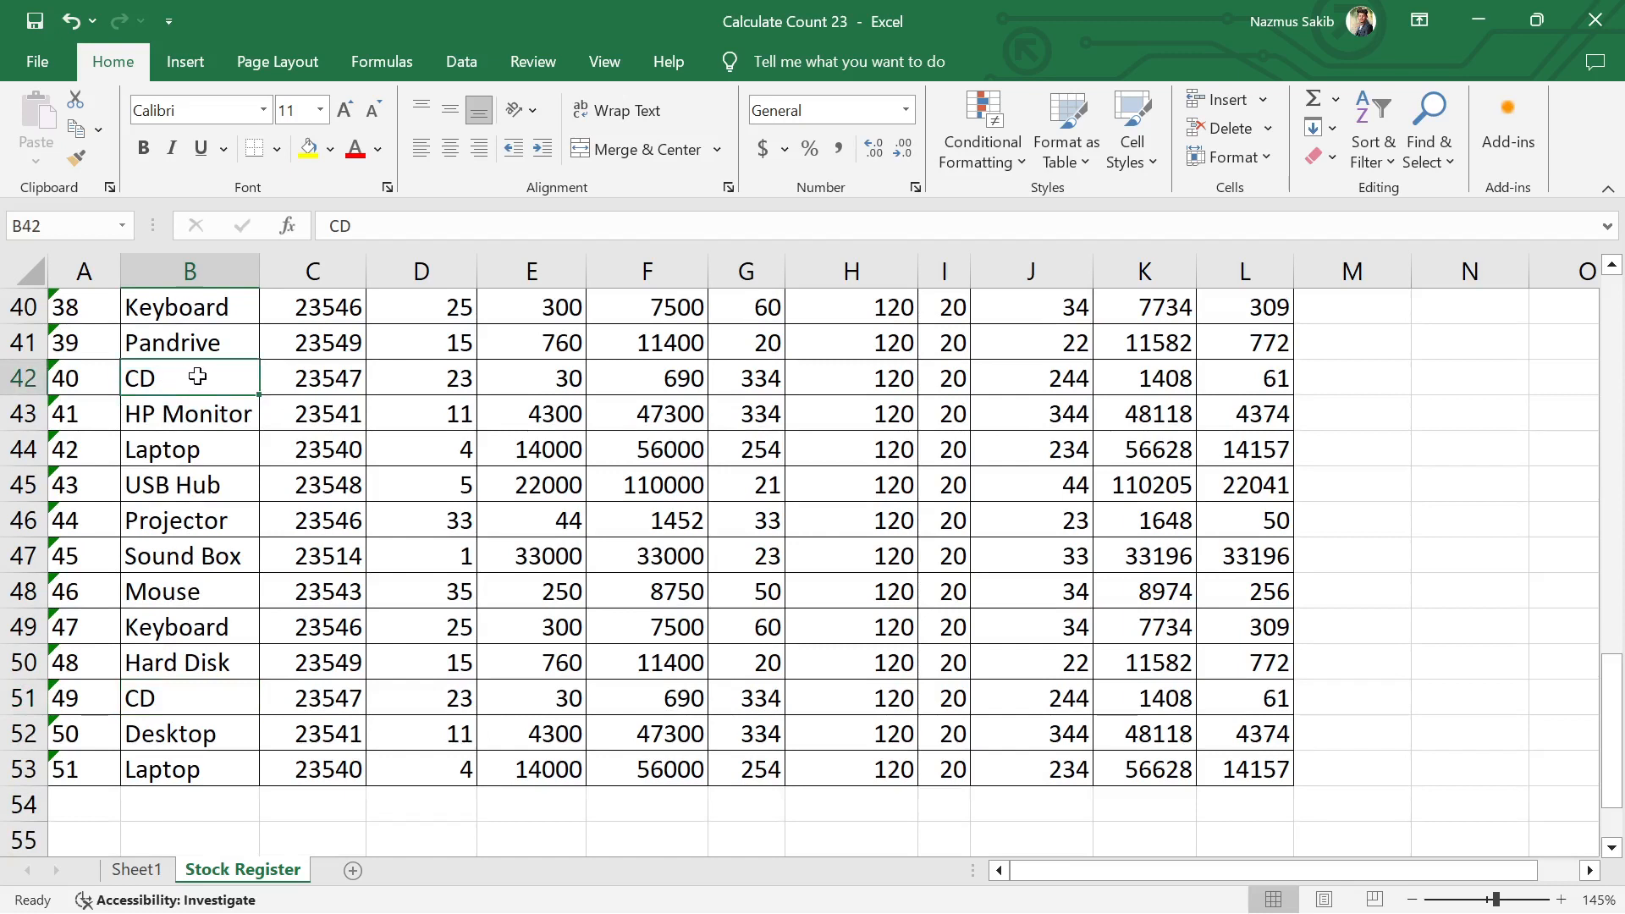
left_click(191, 354)
type("D")
key("Delete")
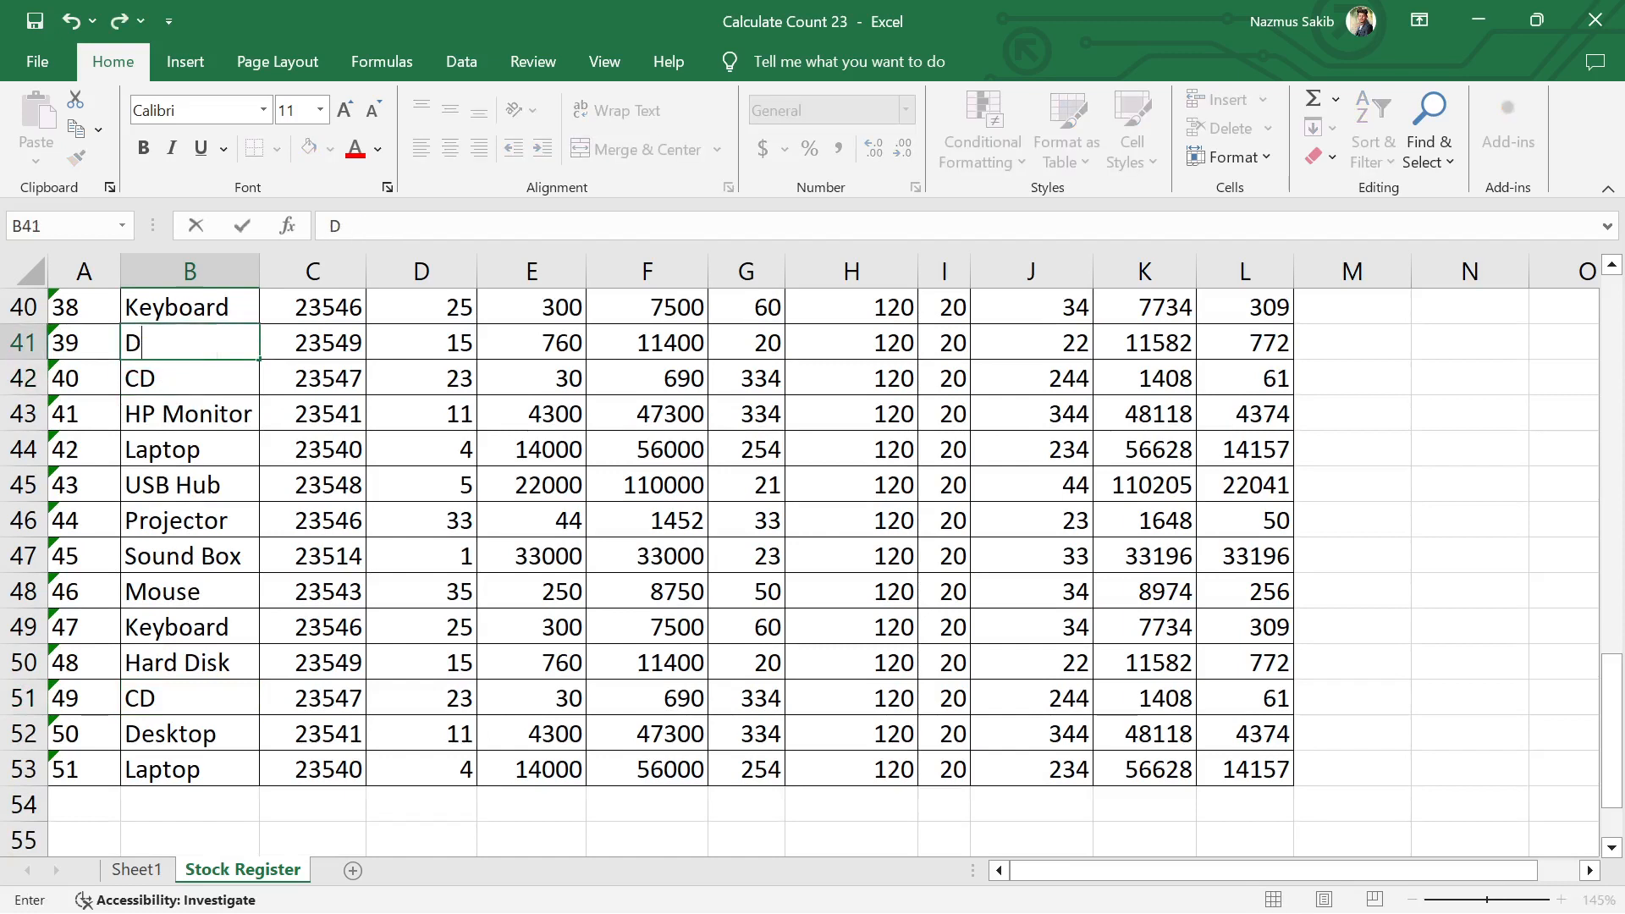
key("BackSpace")
type("Ha")
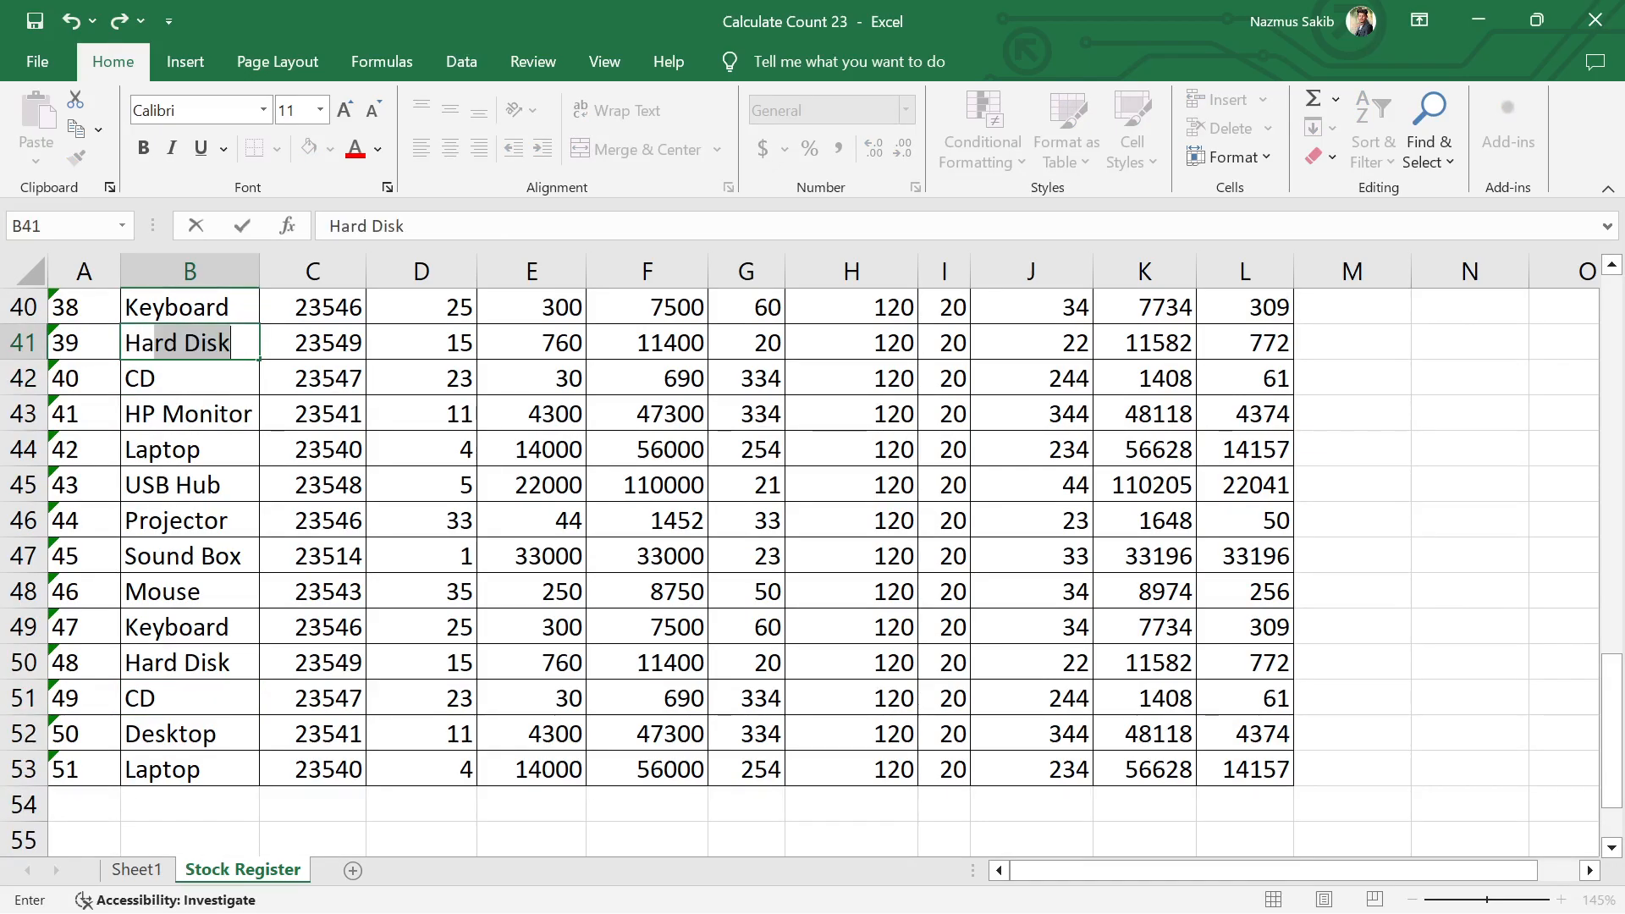
type("r")
key("Return")
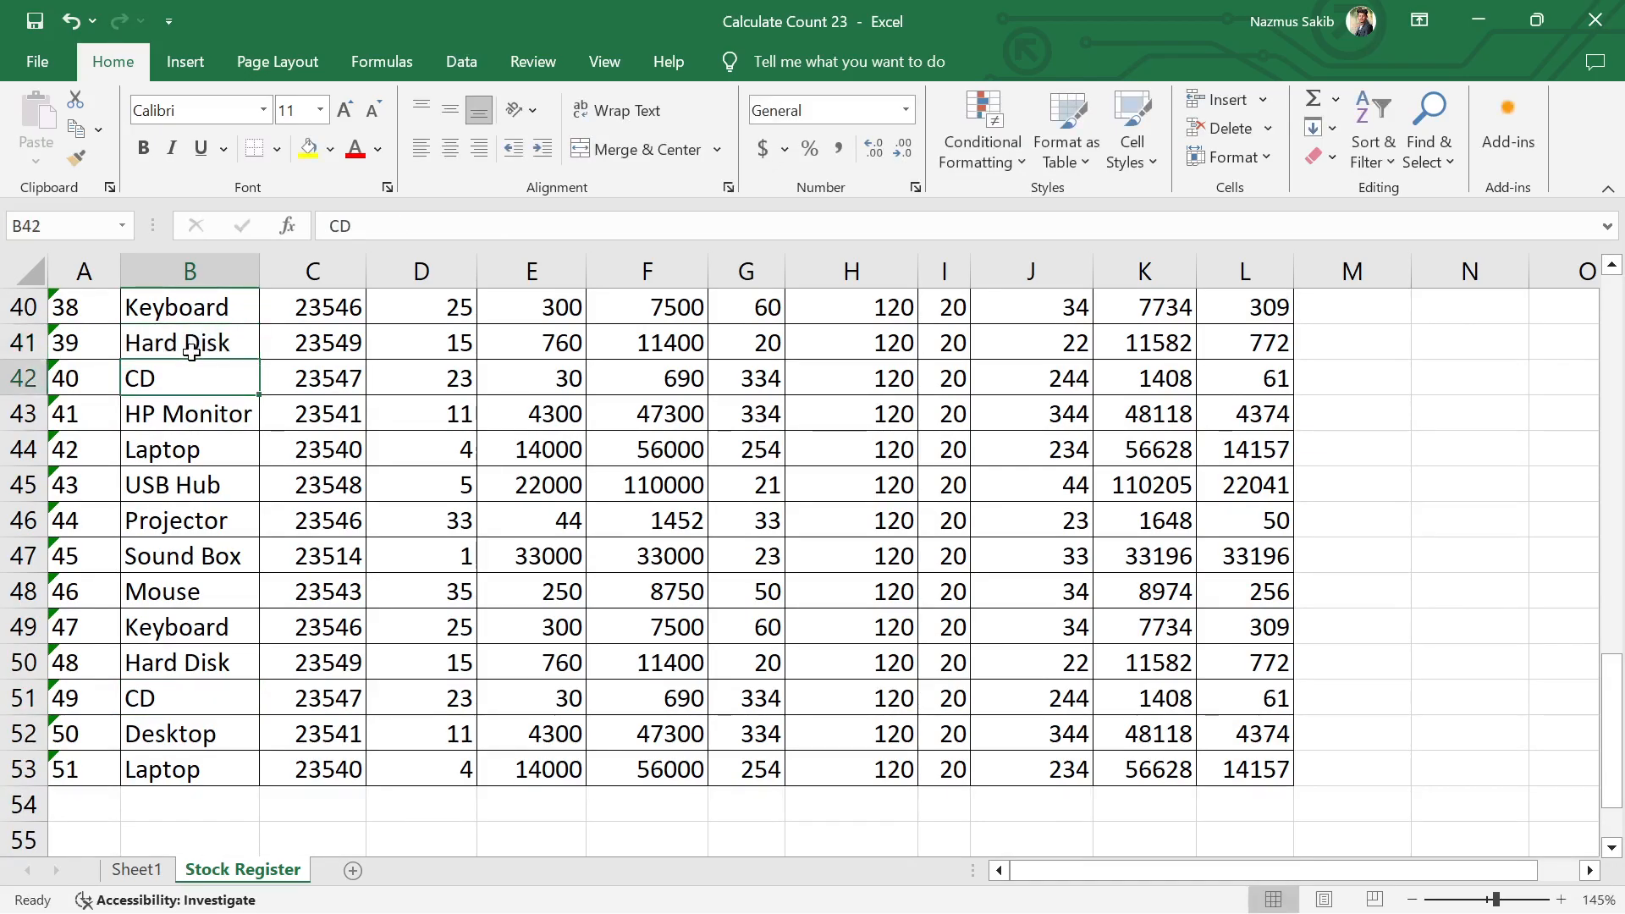
Step: Ignore the number-stored-as-text errors for all serial numbers in A3:A53
scroll(581, 542, "up", 9)
scroll(581, 542, "up", 4)
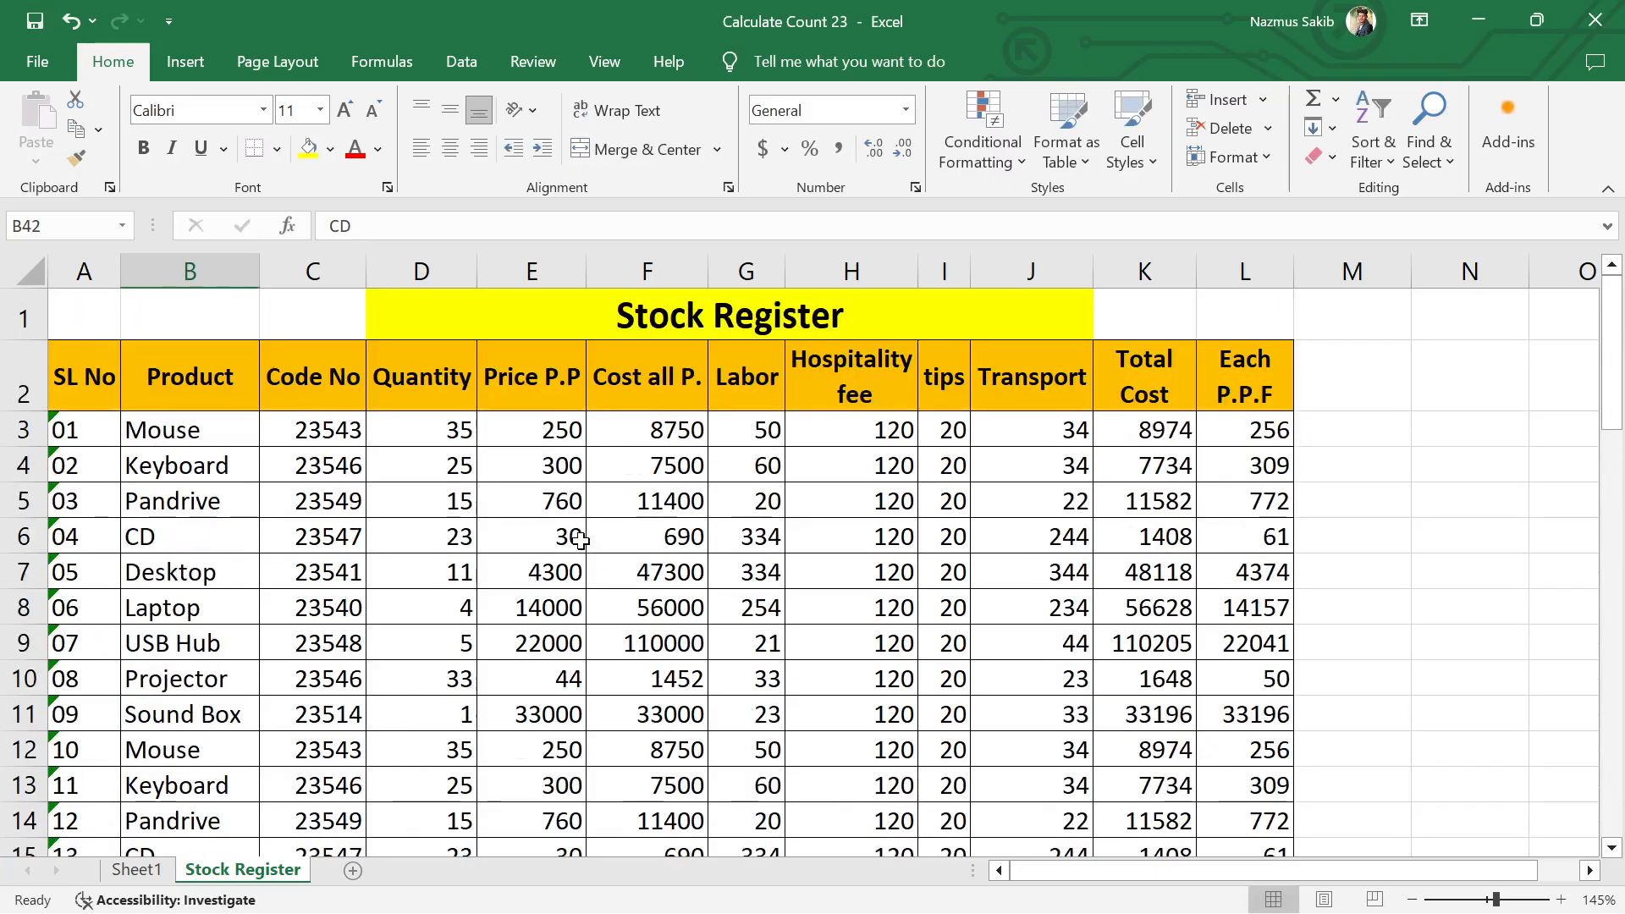
left_click(1440, 597)
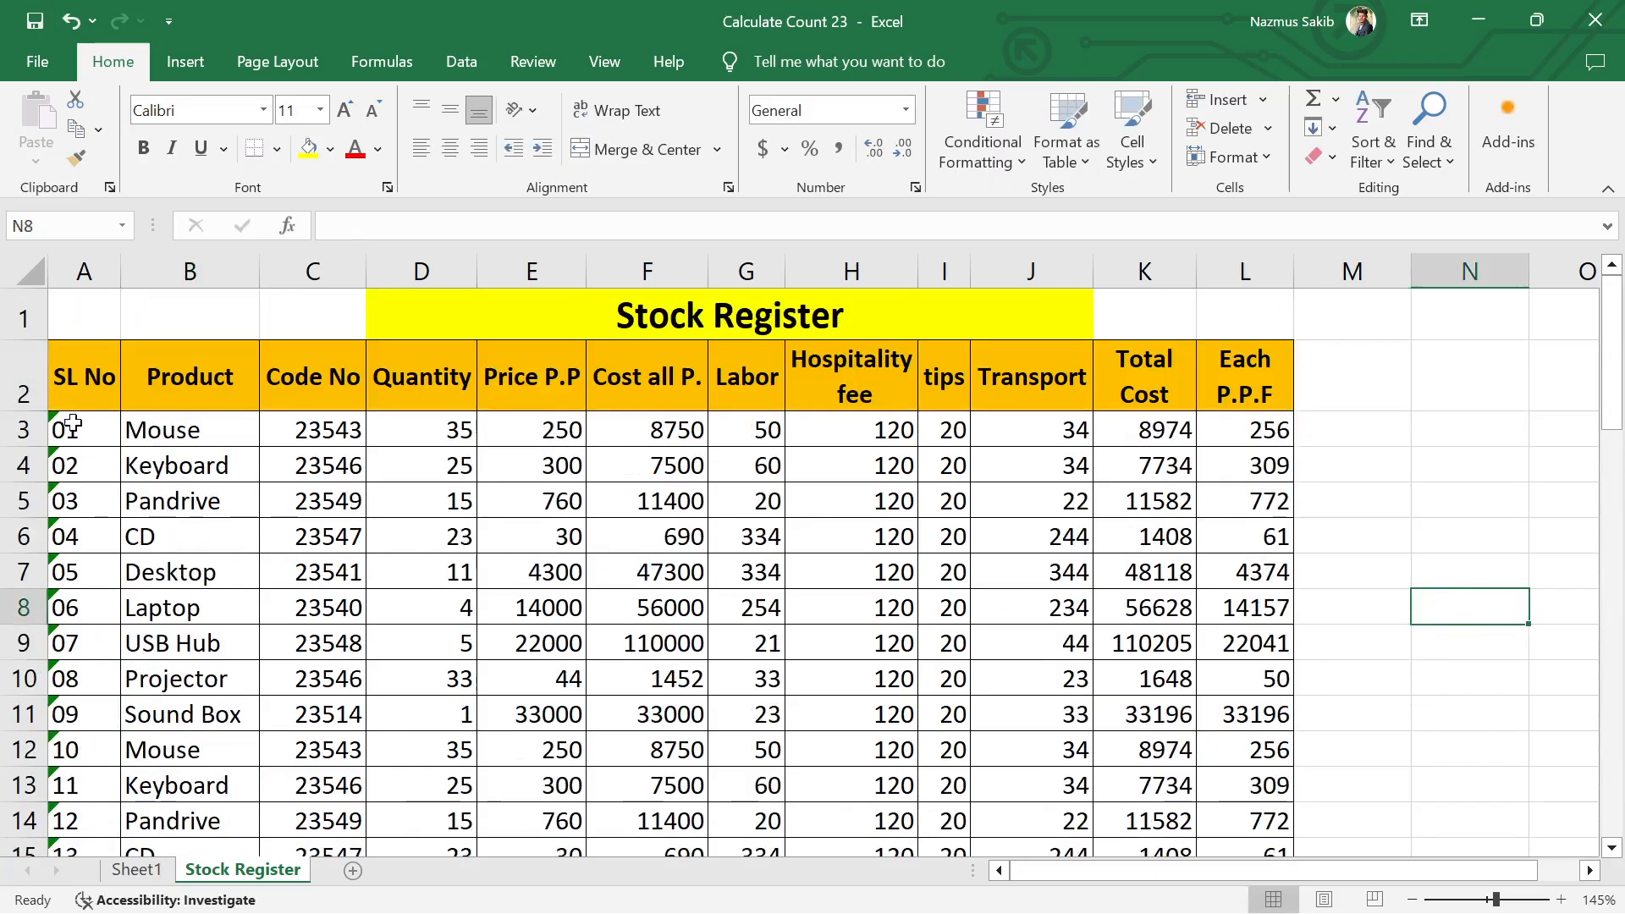
left_click_drag(77, 430, 69, 682)
scroll(85, 300, "up", 14)
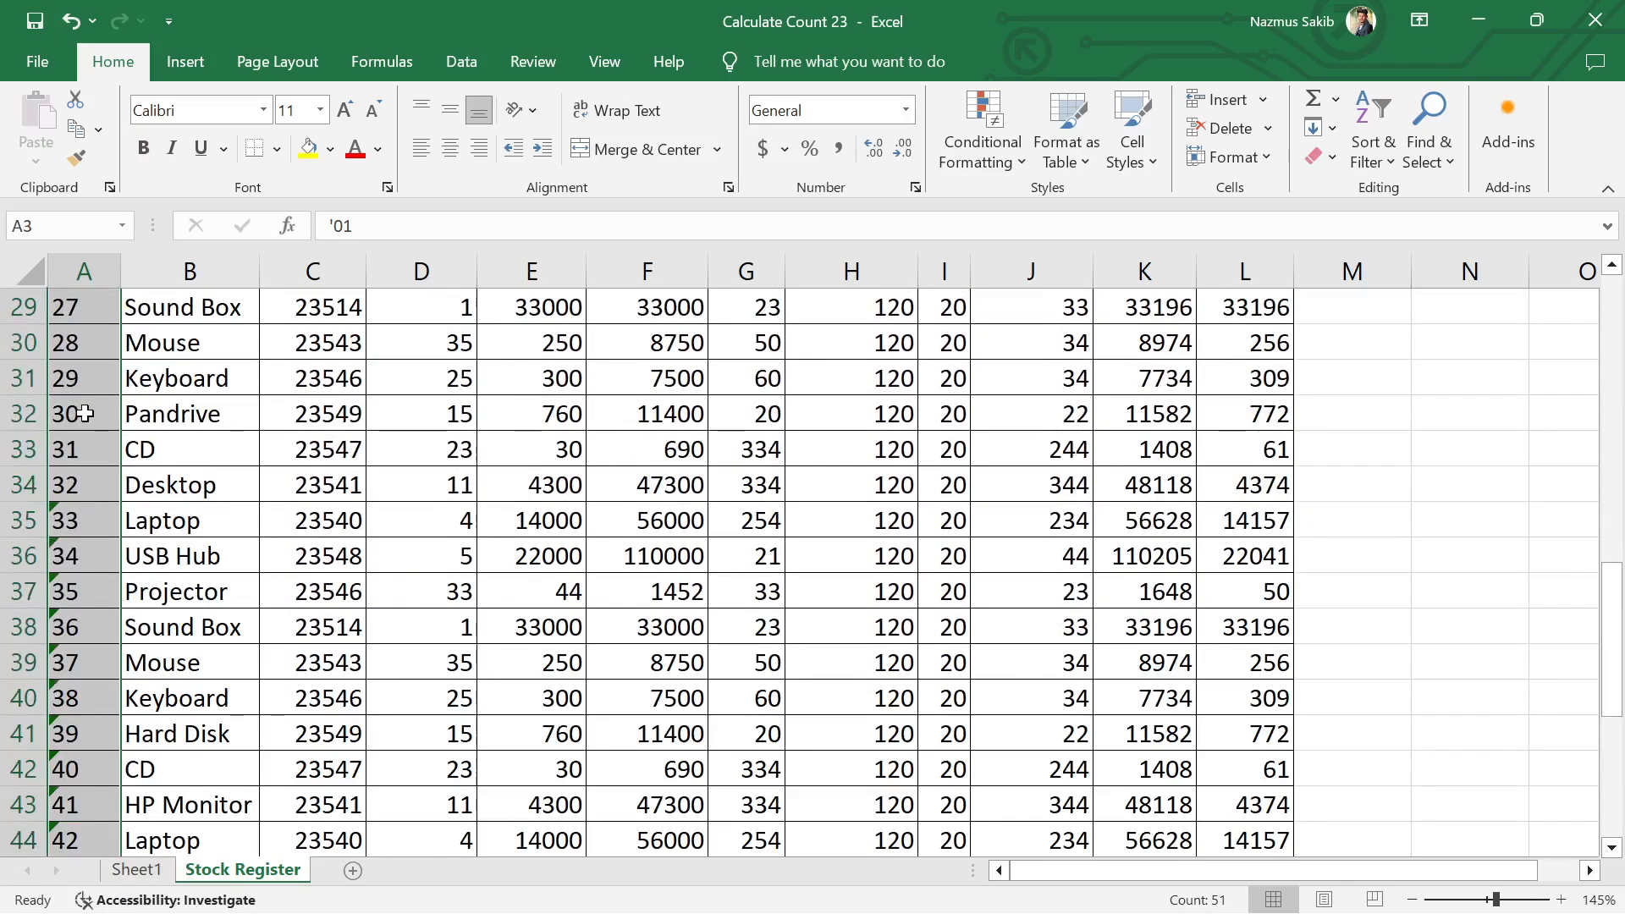
left_click(138, 428)
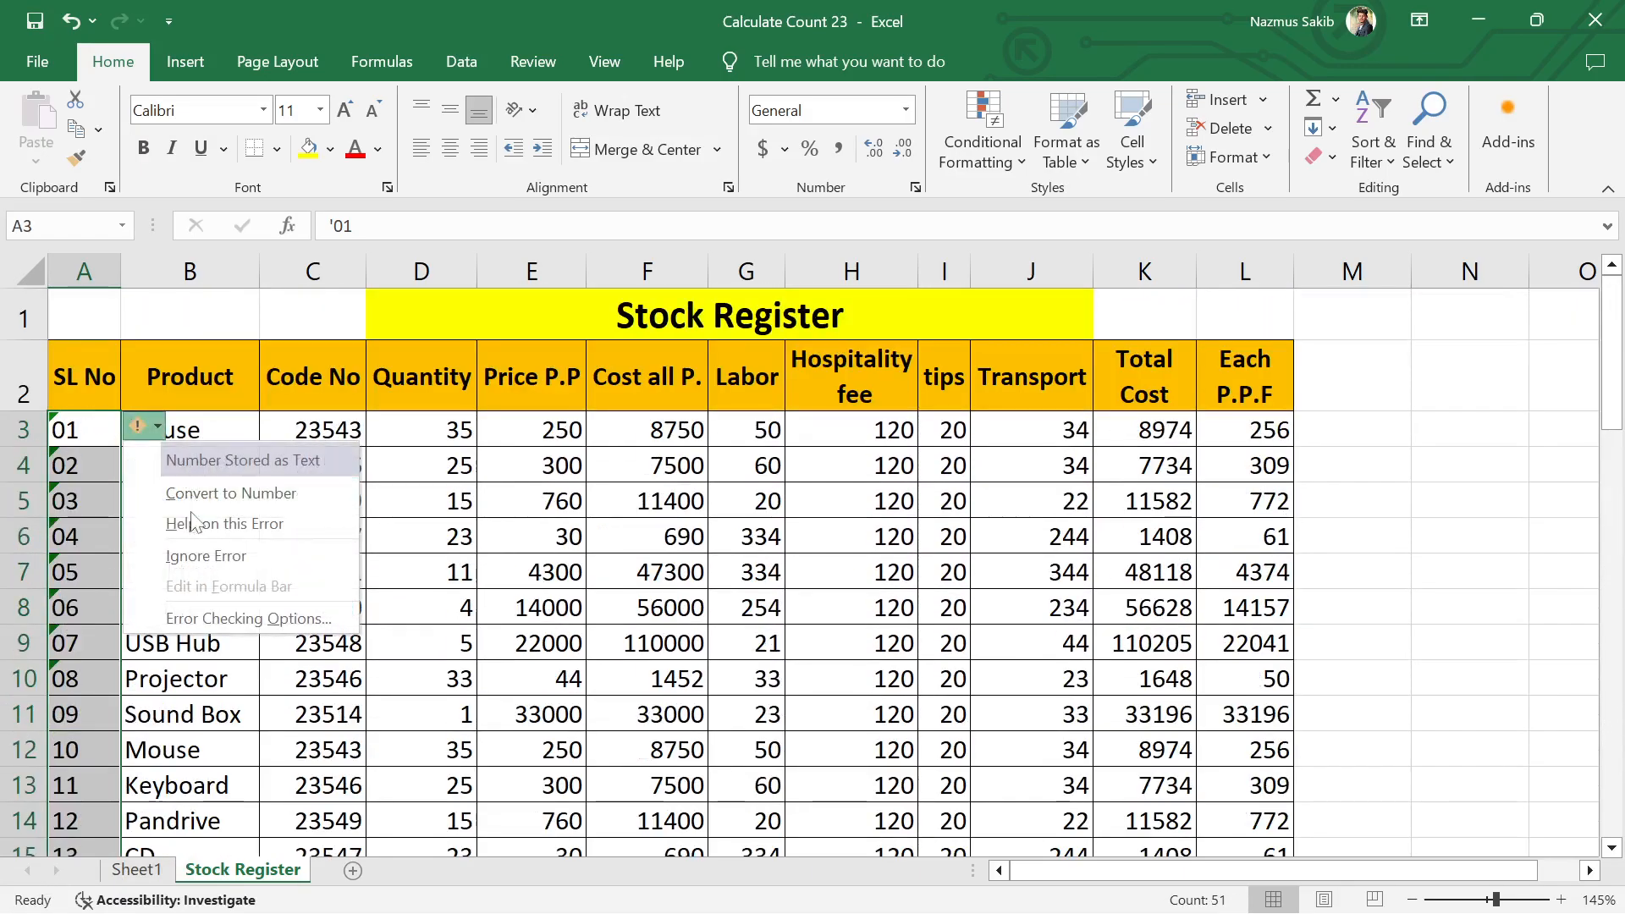
left_click(135, 557)
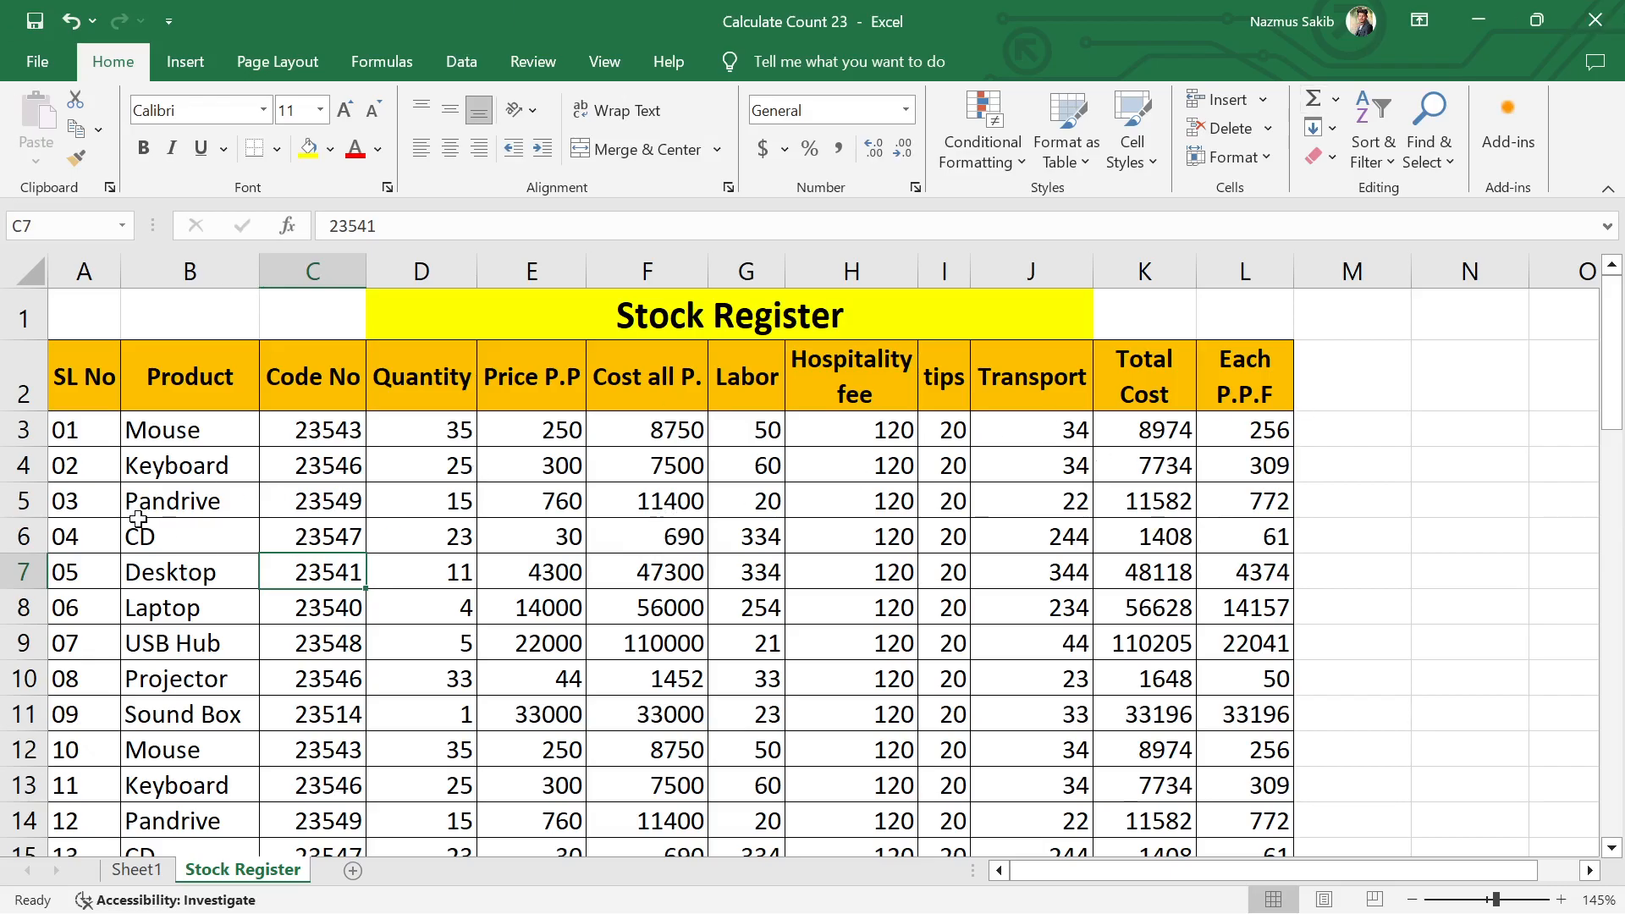
Step: Add filters to the header row A2:L2 of the stock table
scroll(183, 484, "down", 1)
scroll(183, 491, "up", 1)
left_click(194, 429)
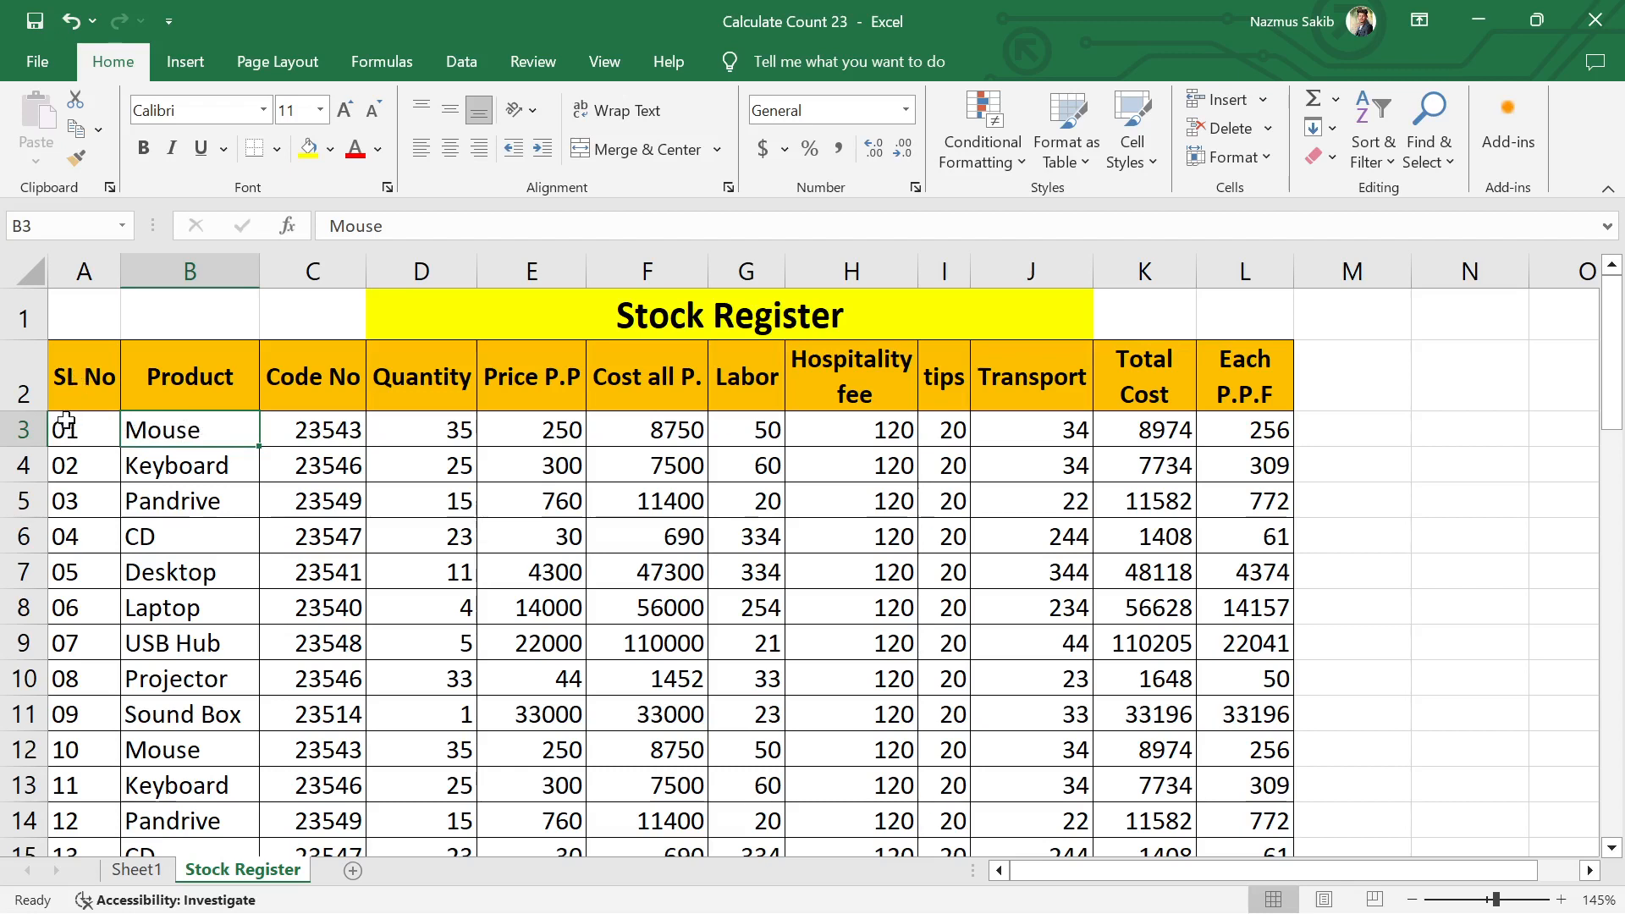
left_click_drag(67, 398, 1270, 371)
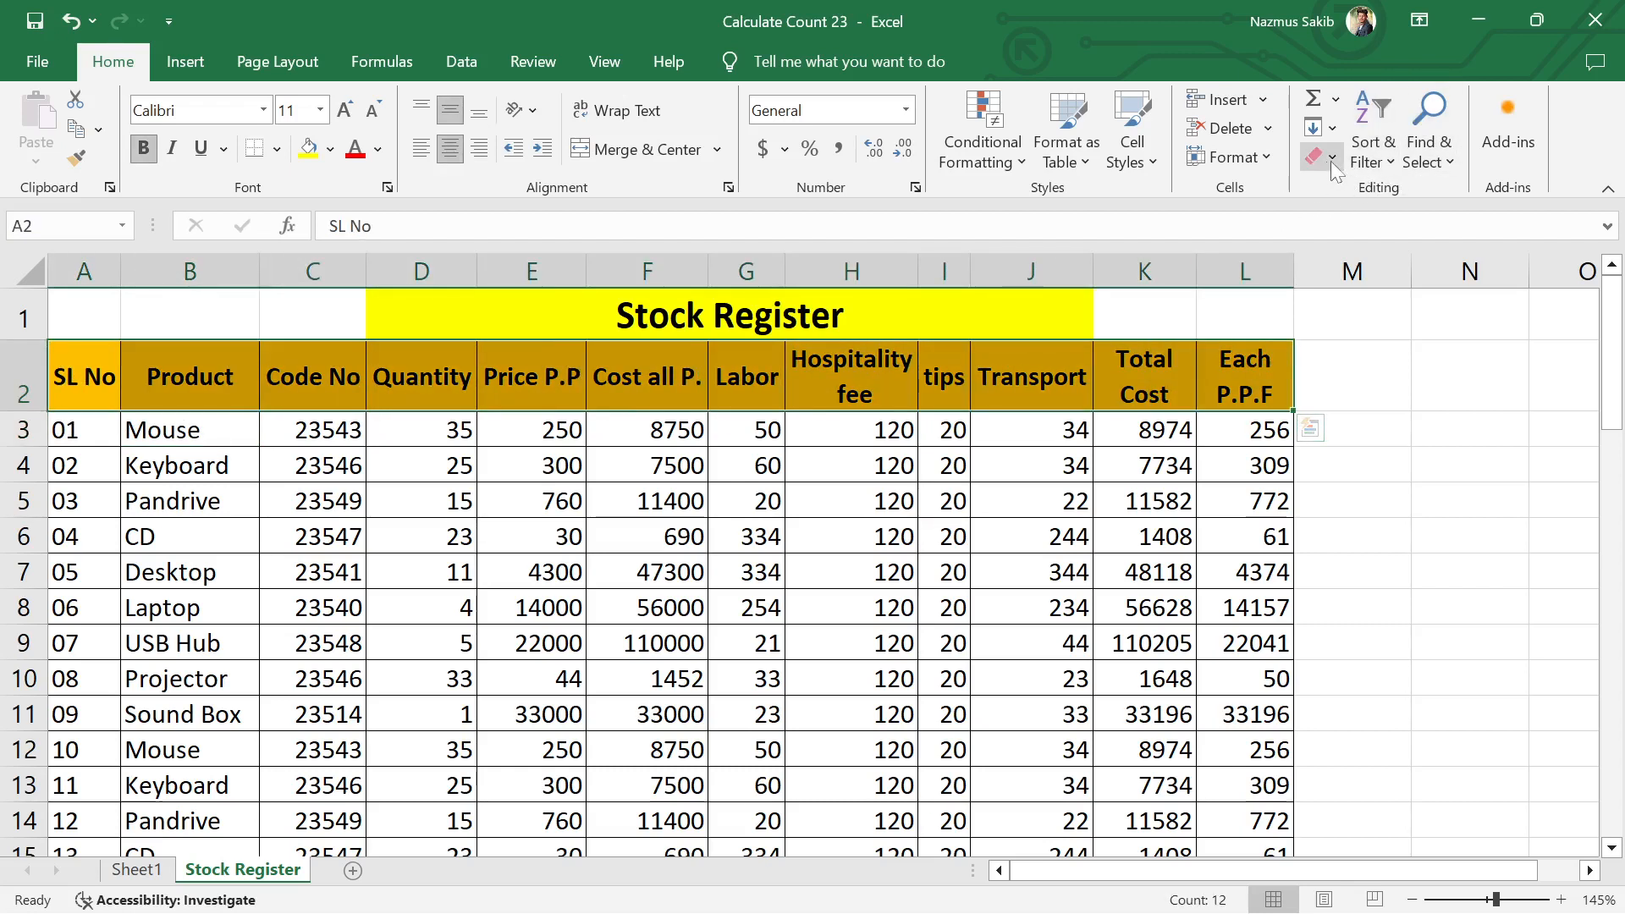
left_click(1371, 157)
left_click(1390, 272)
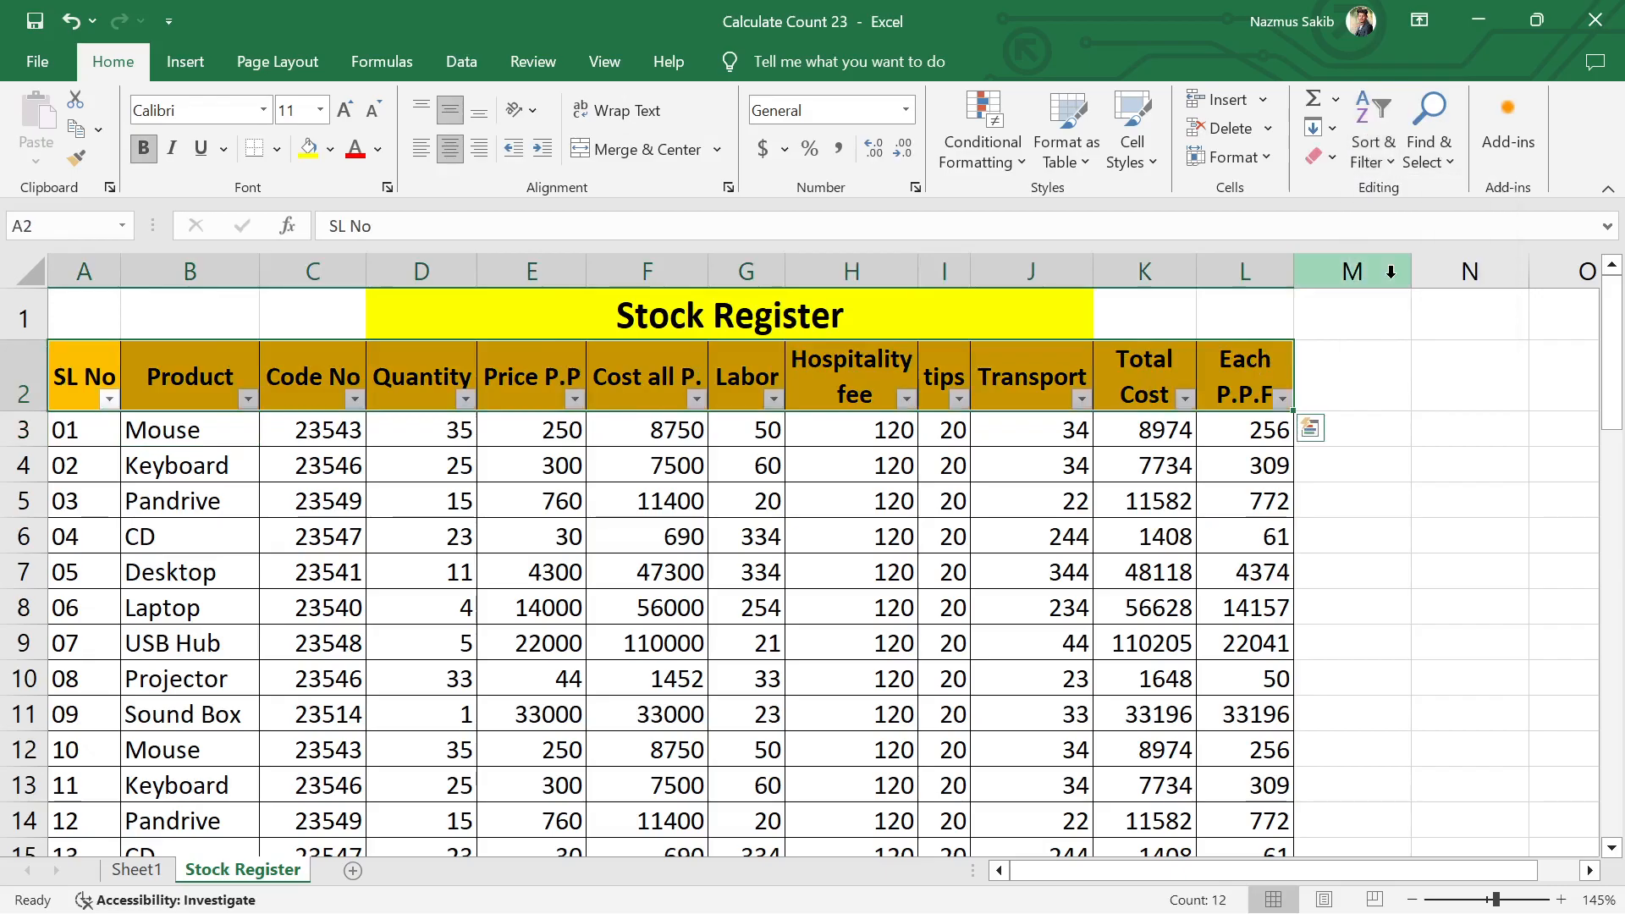
left_click(448, 537)
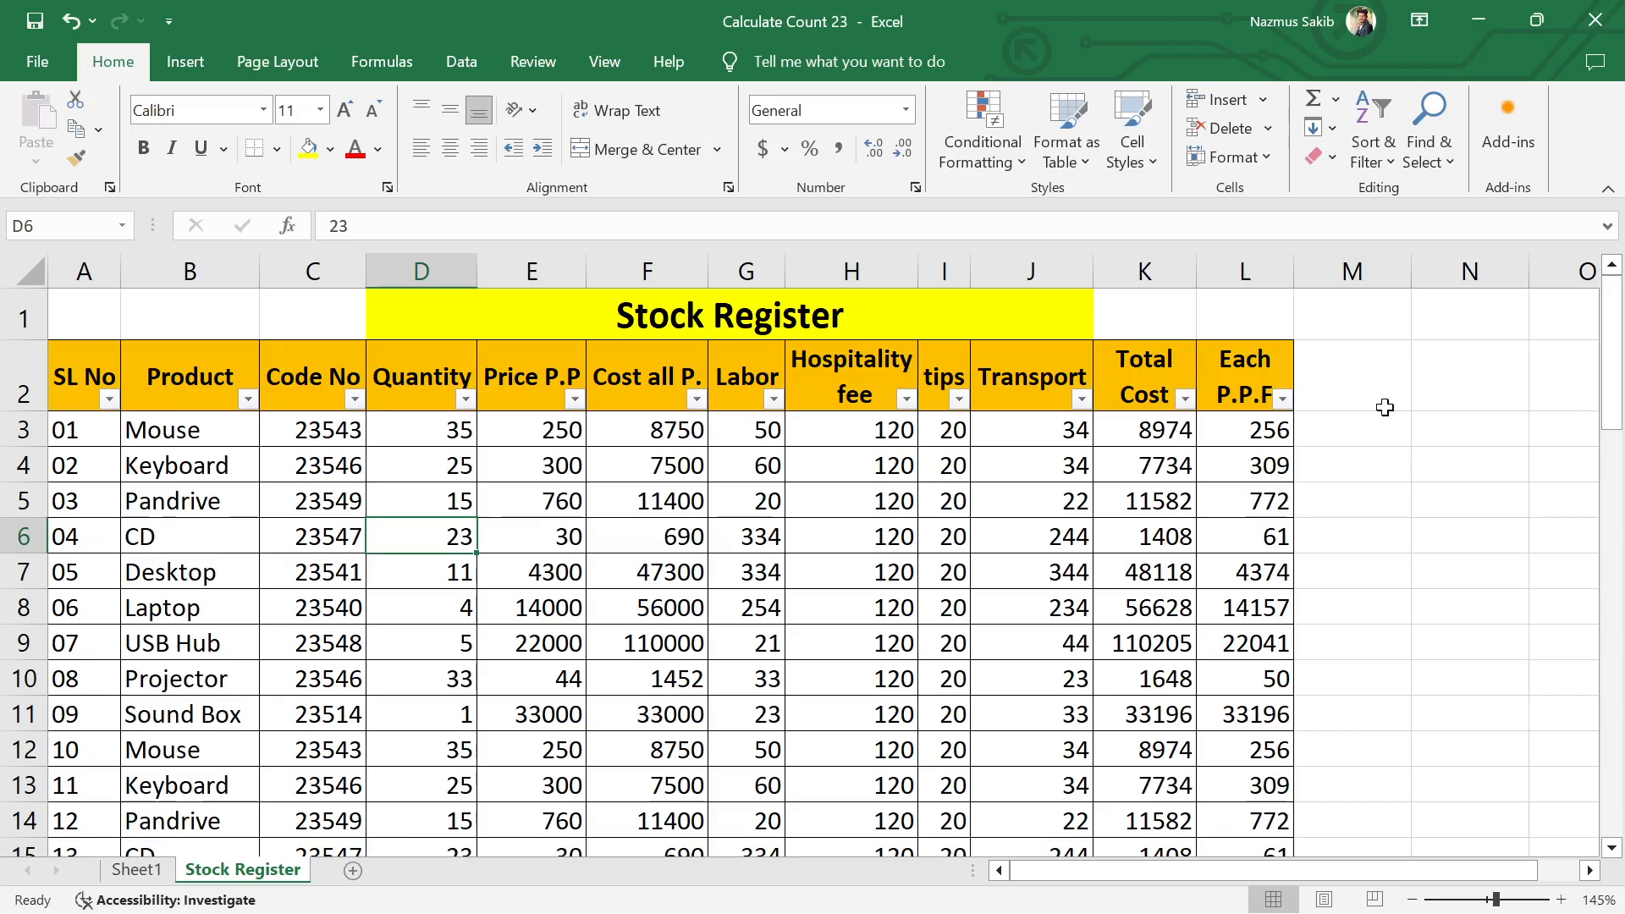
Step: Filter the Product column to Keyboard by searching for "key", and select the Total Cost values of the filtered rows
left_click(248, 400)
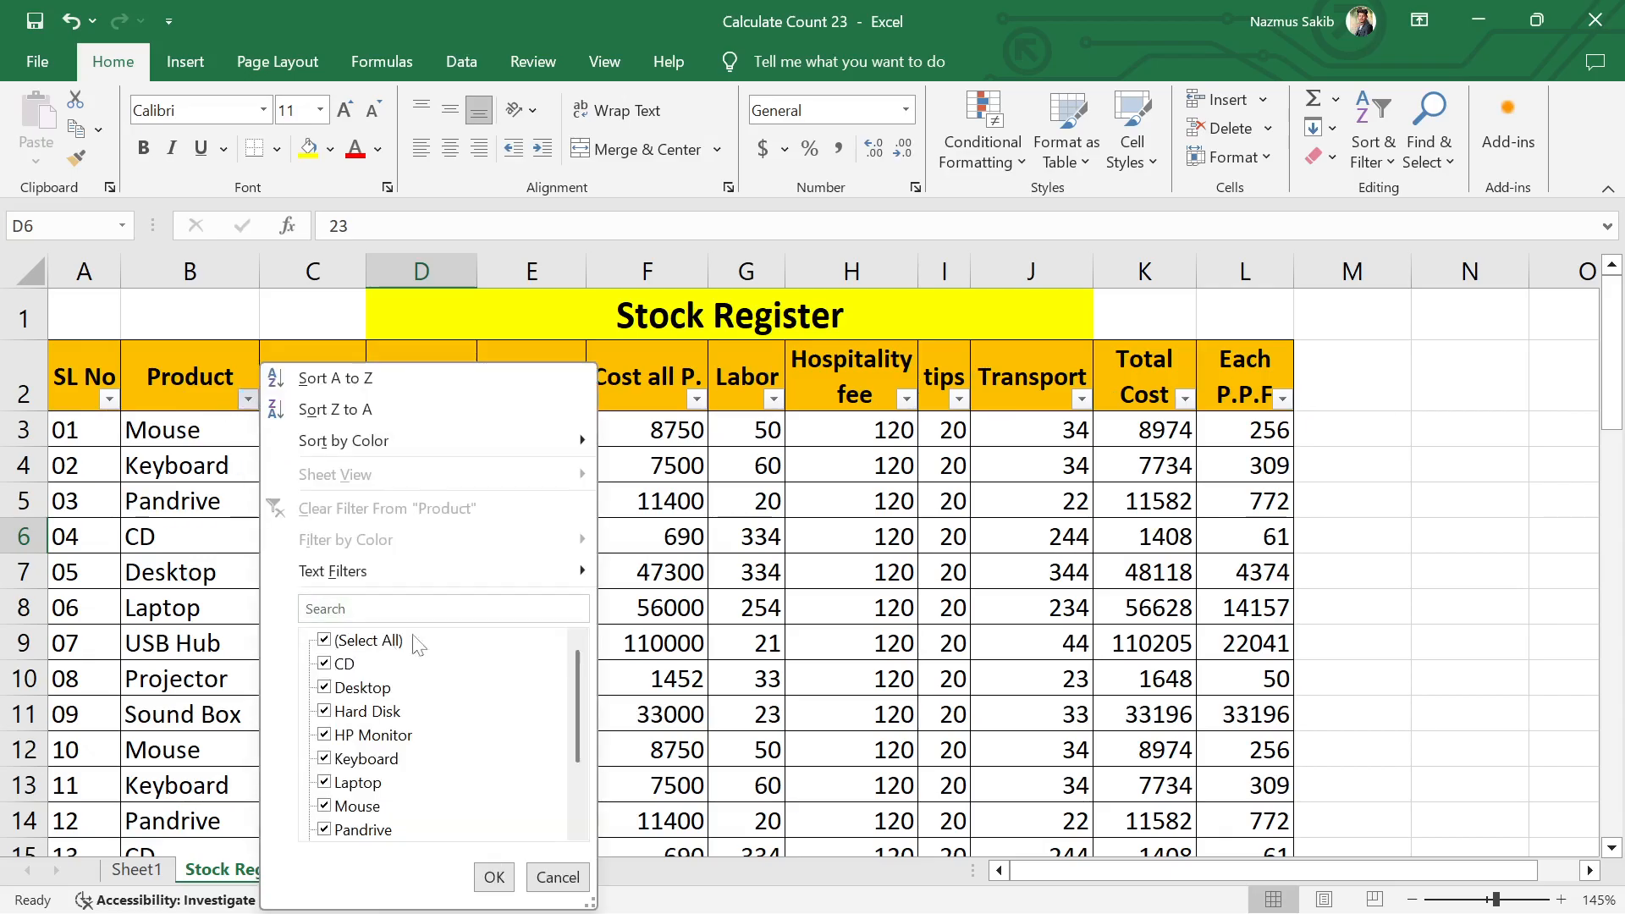
scroll(360, 745, "down", 2)
scroll(360, 745, "up", 2)
left_click(325, 641)
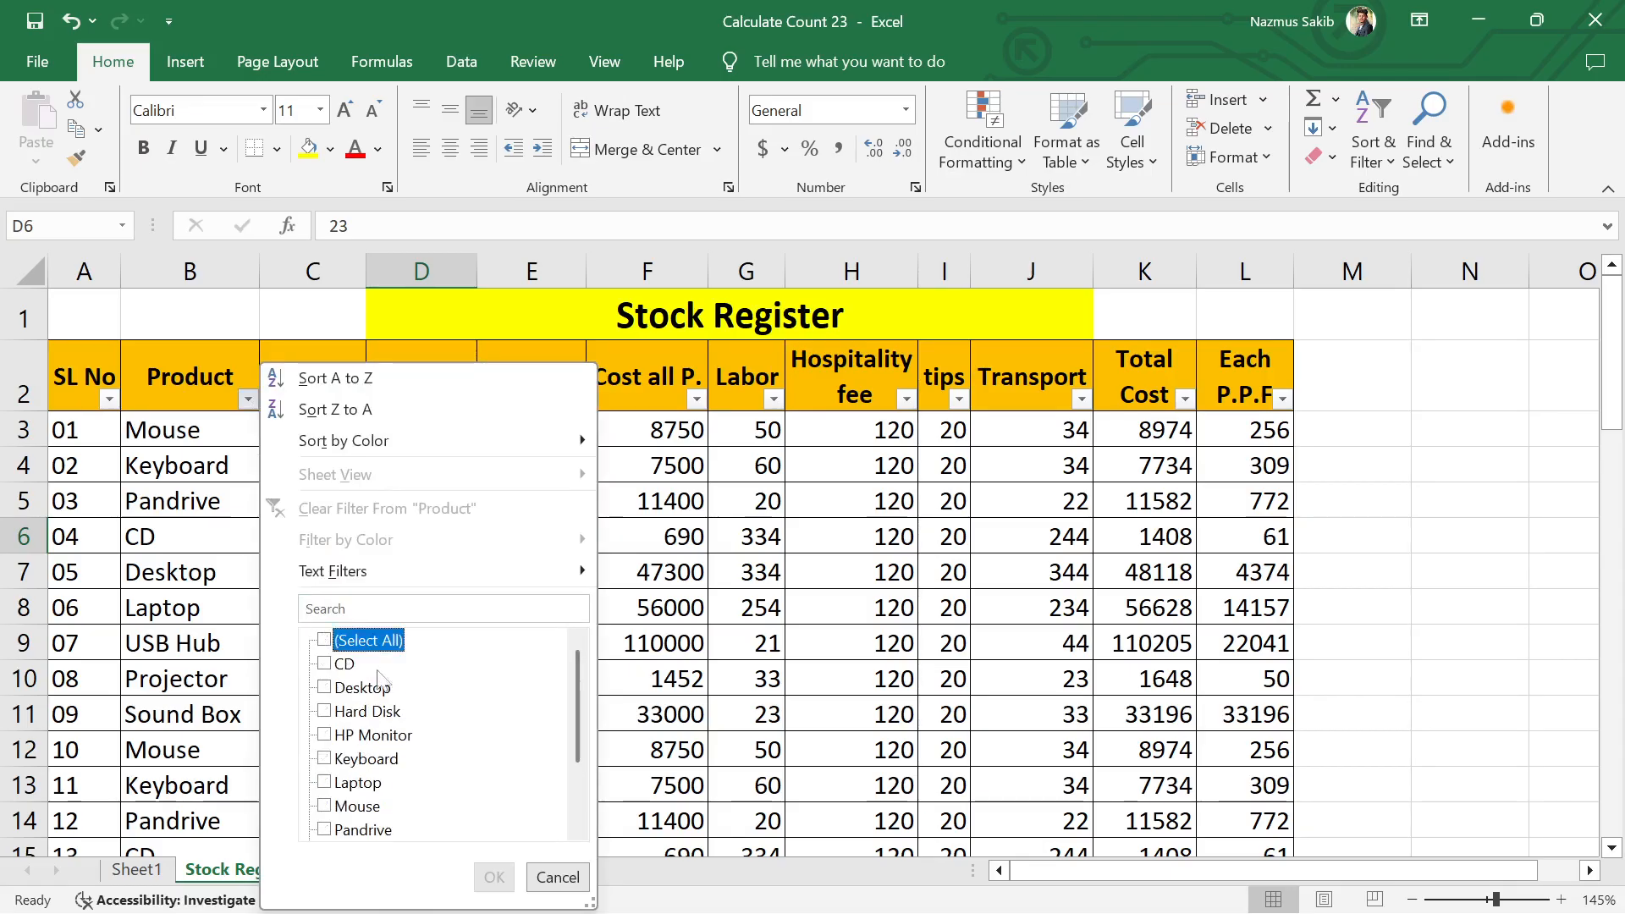
left_click(387, 610)
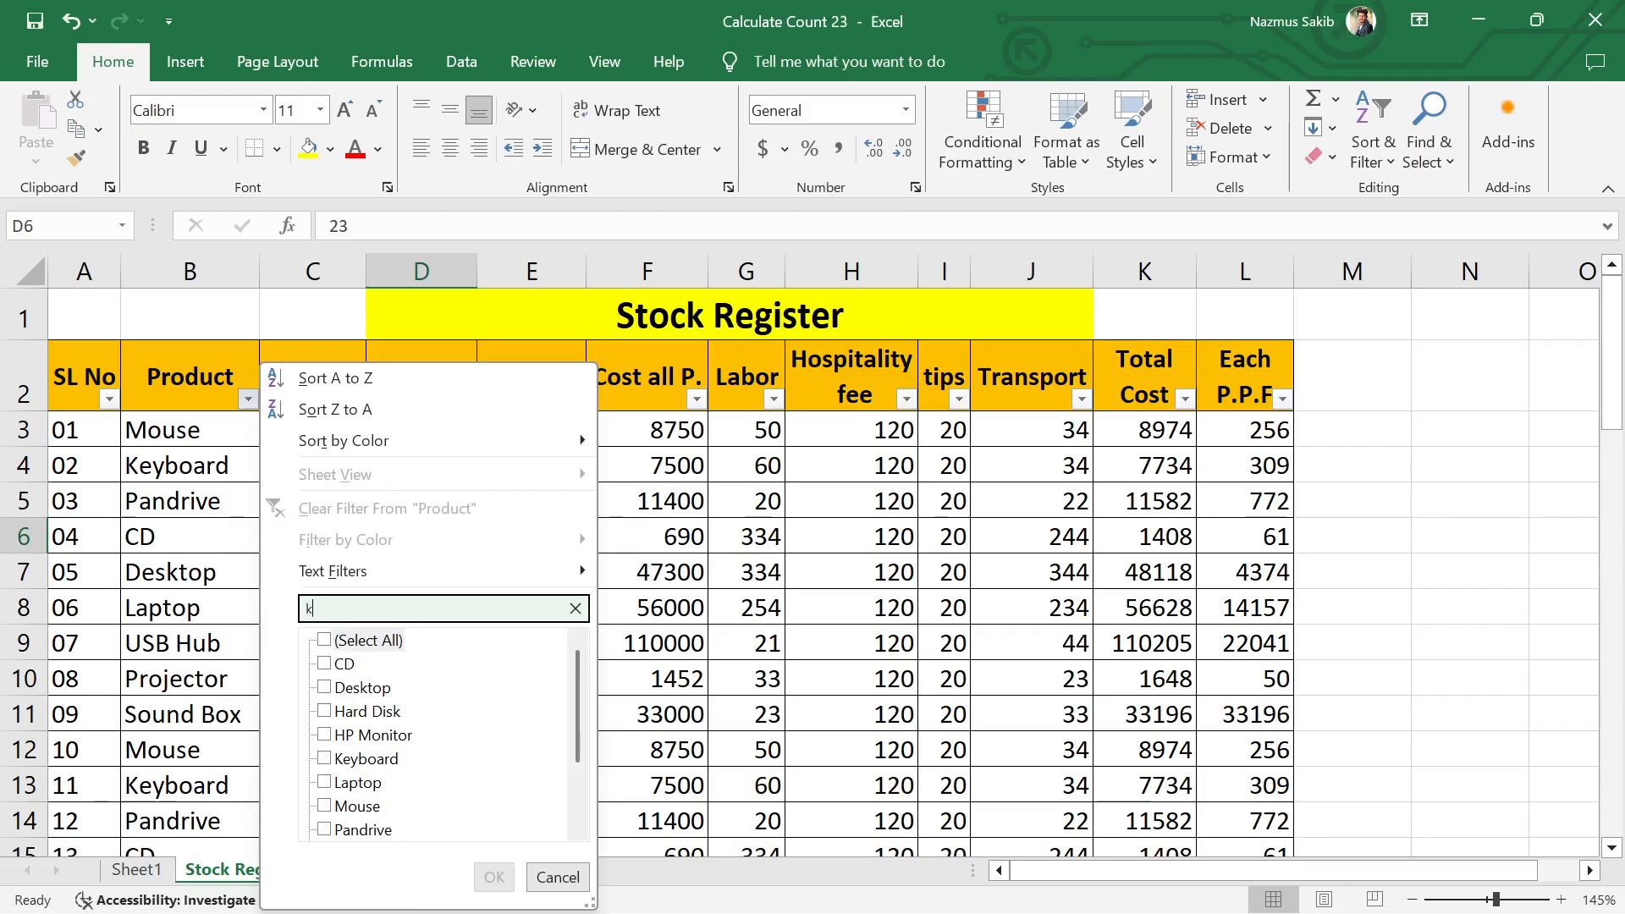
type("key")
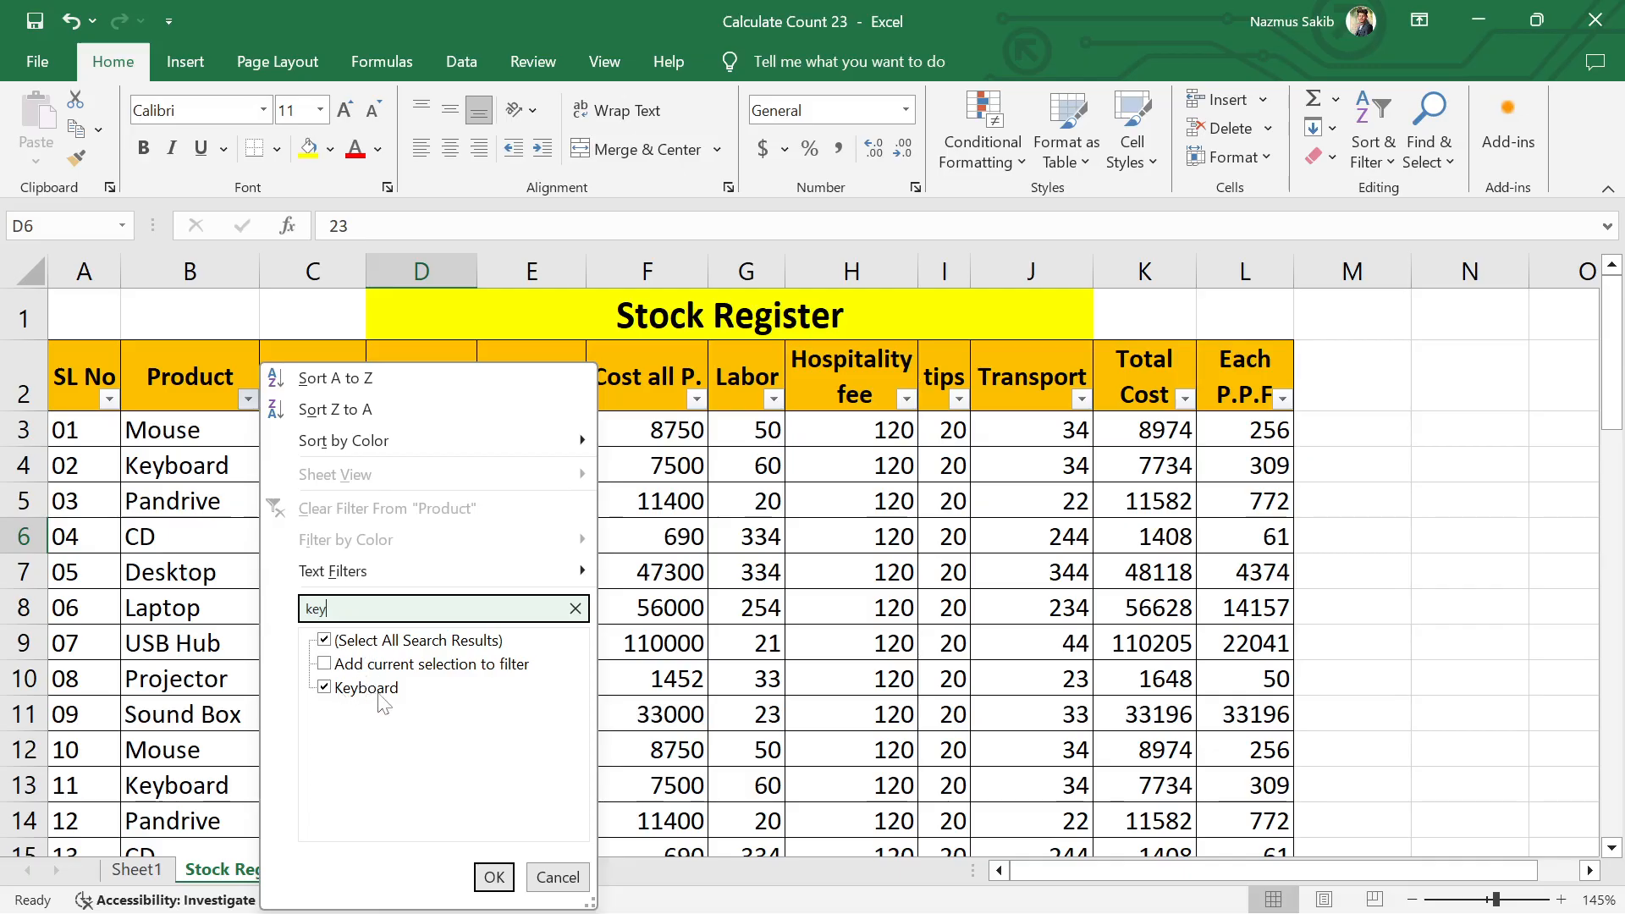
left_click(506, 877)
left_click(347, 719)
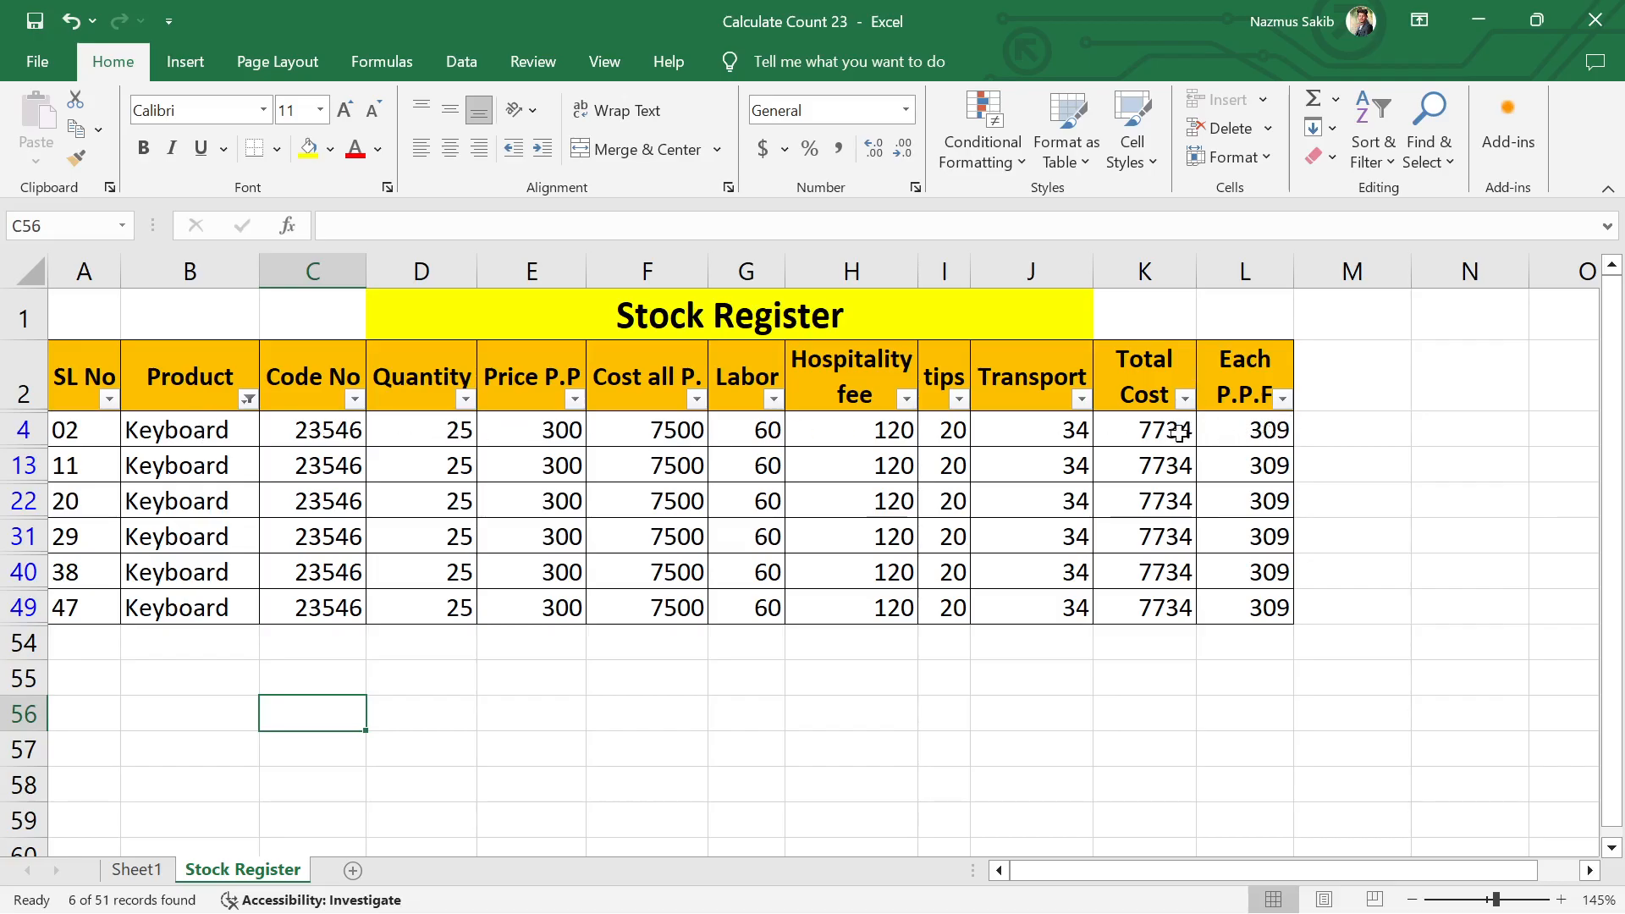
left_click_drag(1171, 432, 1161, 607)
left_click(1146, 727)
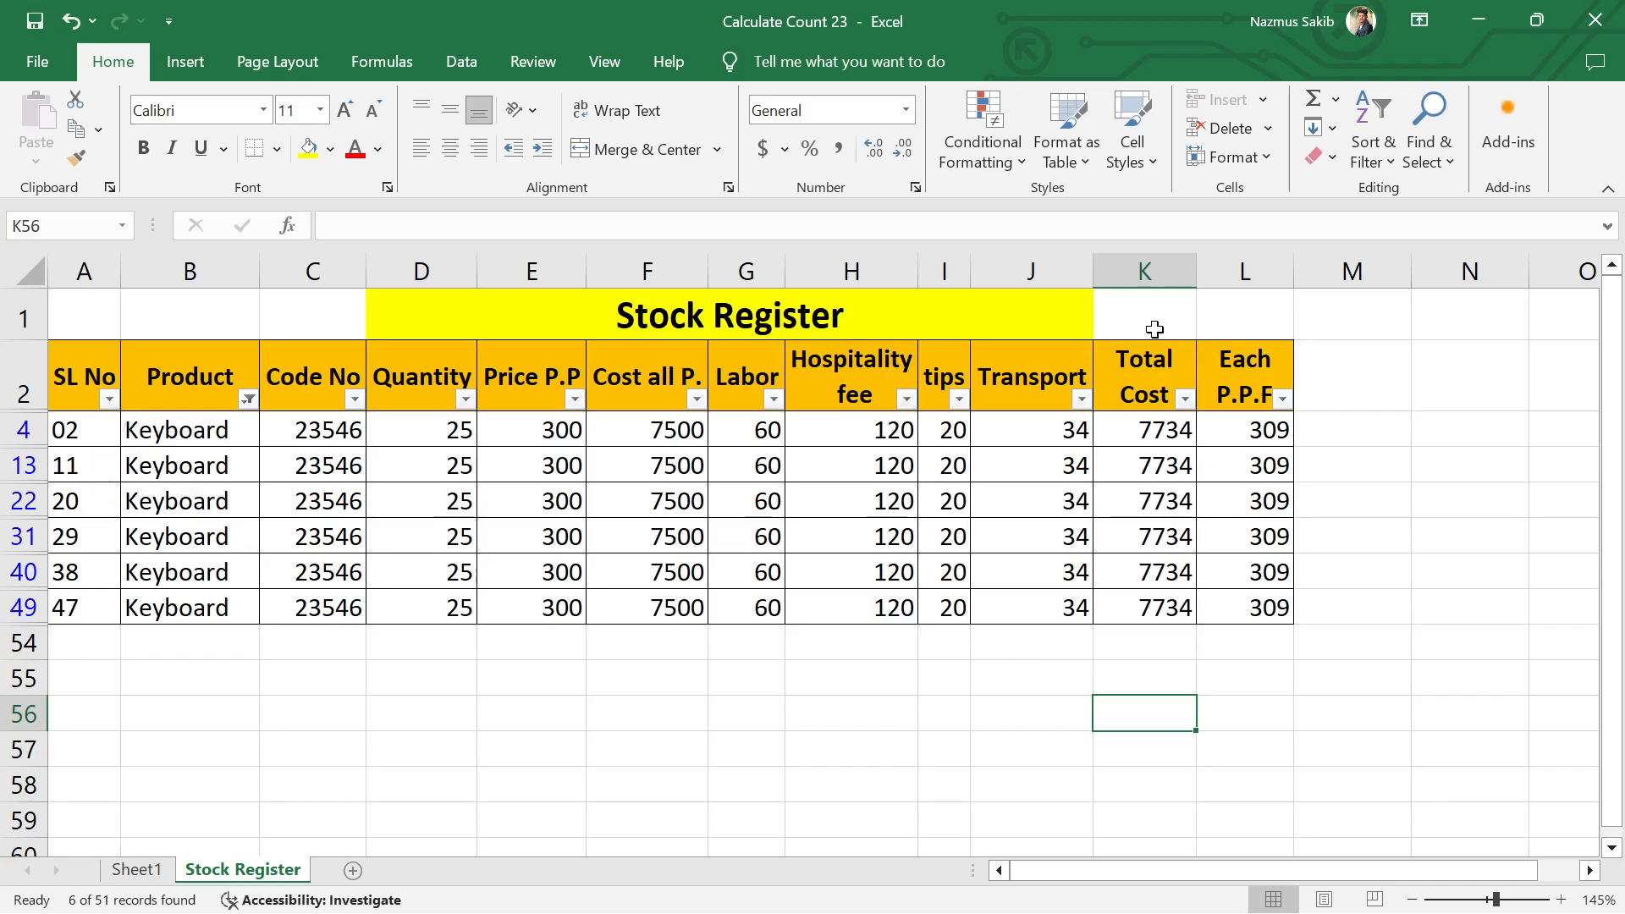
Step: Turn off filtering on the stock table so all product rows are shown again
left_click(1380, 161)
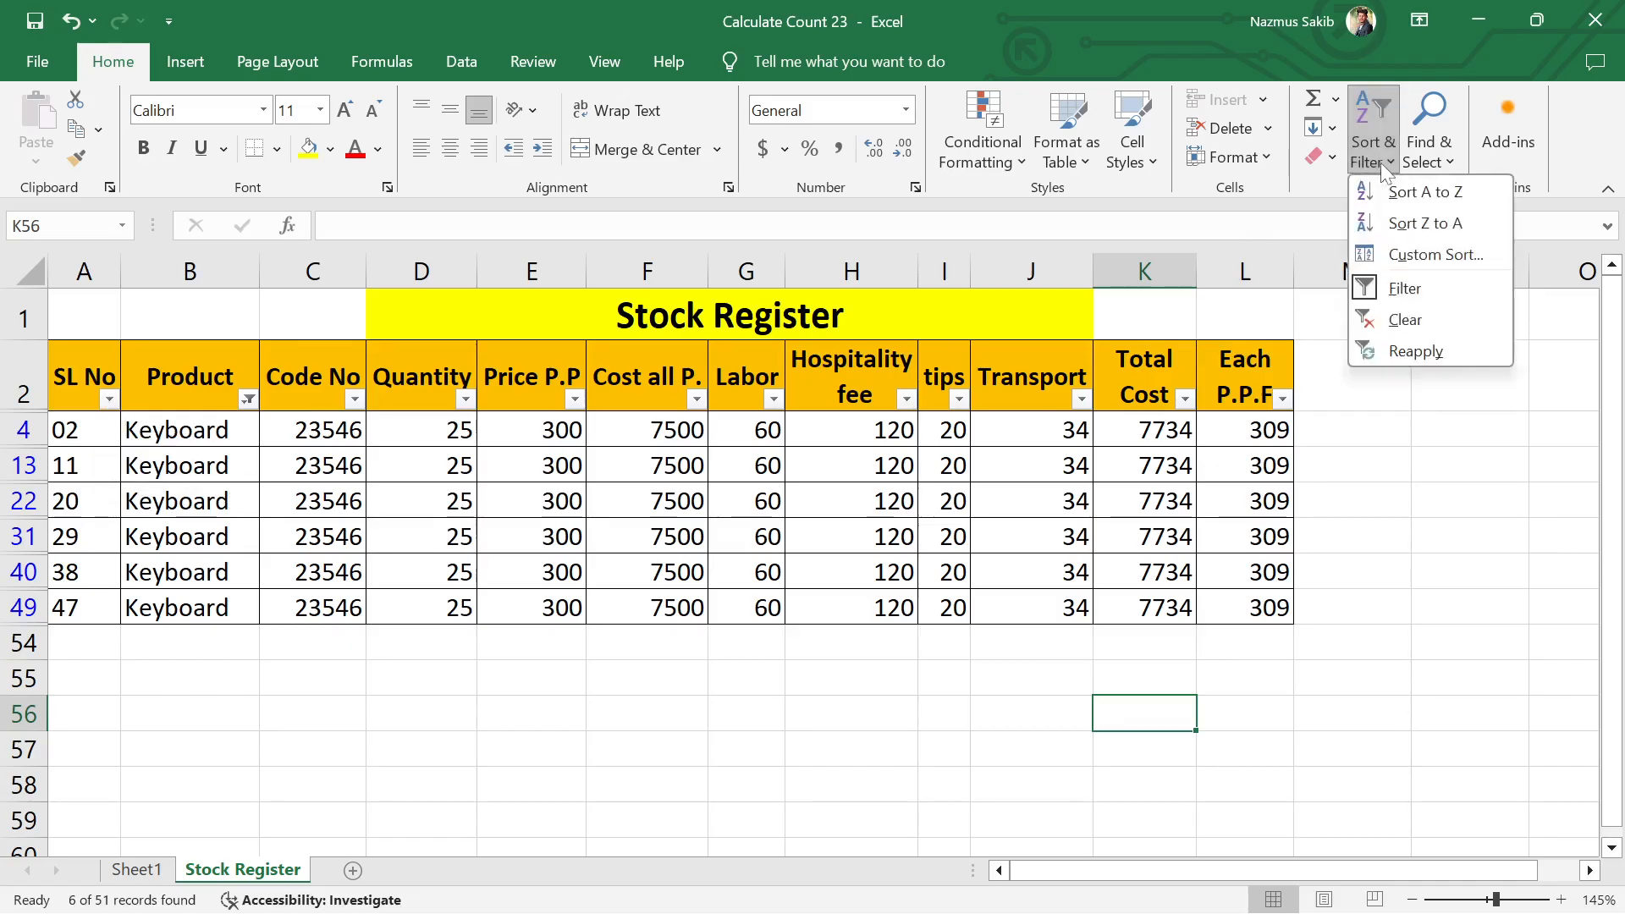
left_click(1407, 290)
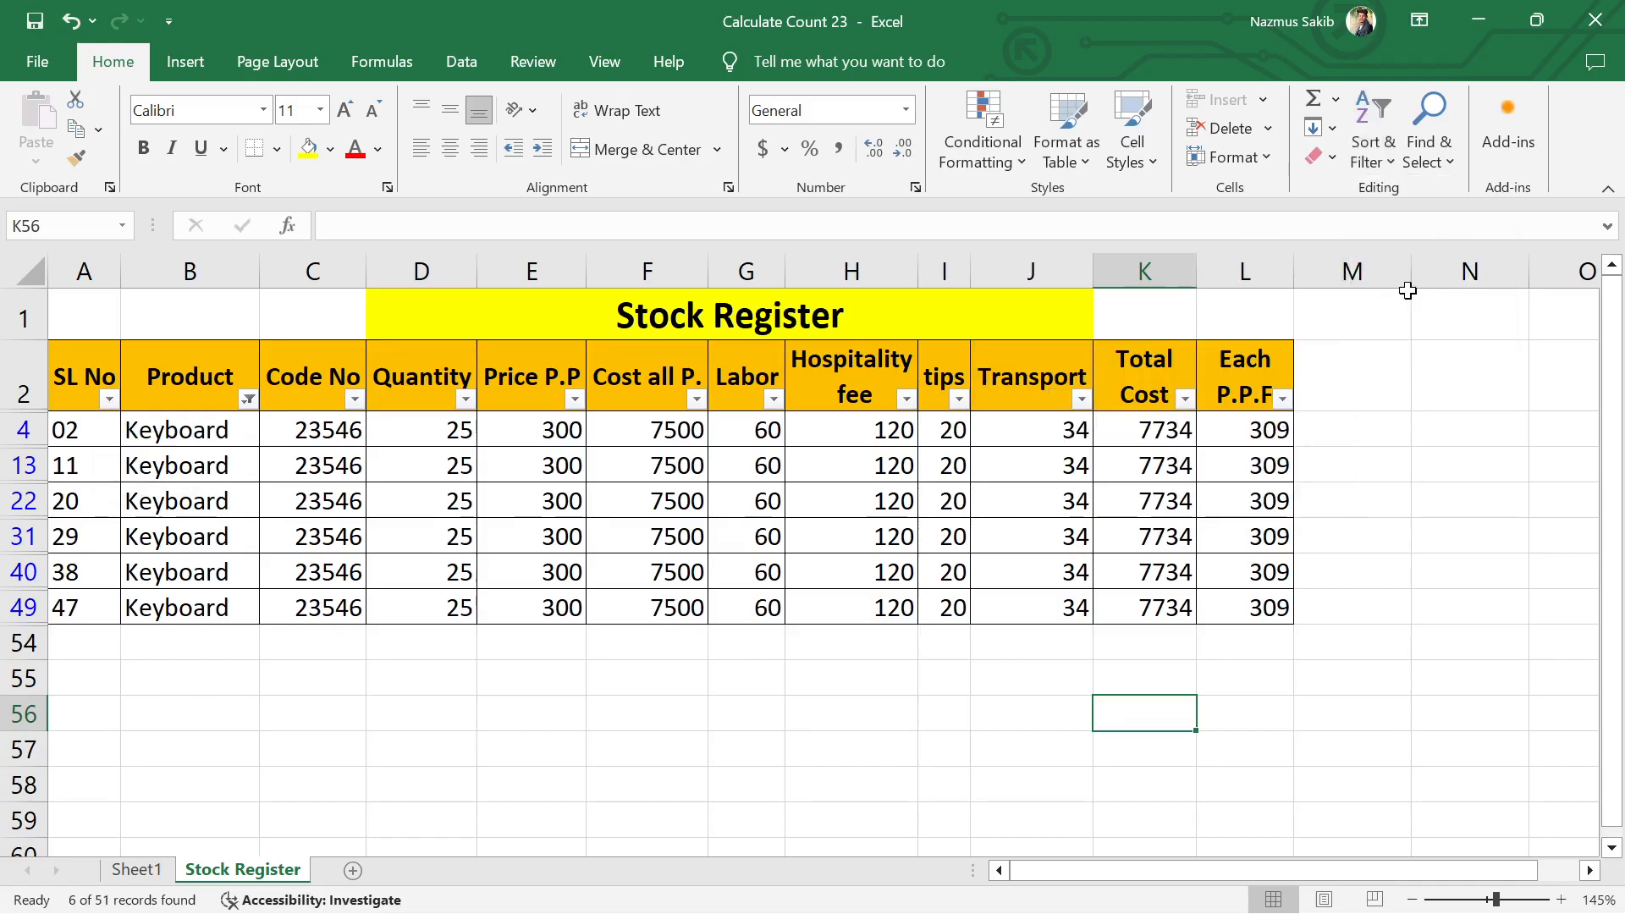
left_click(1414, 556)
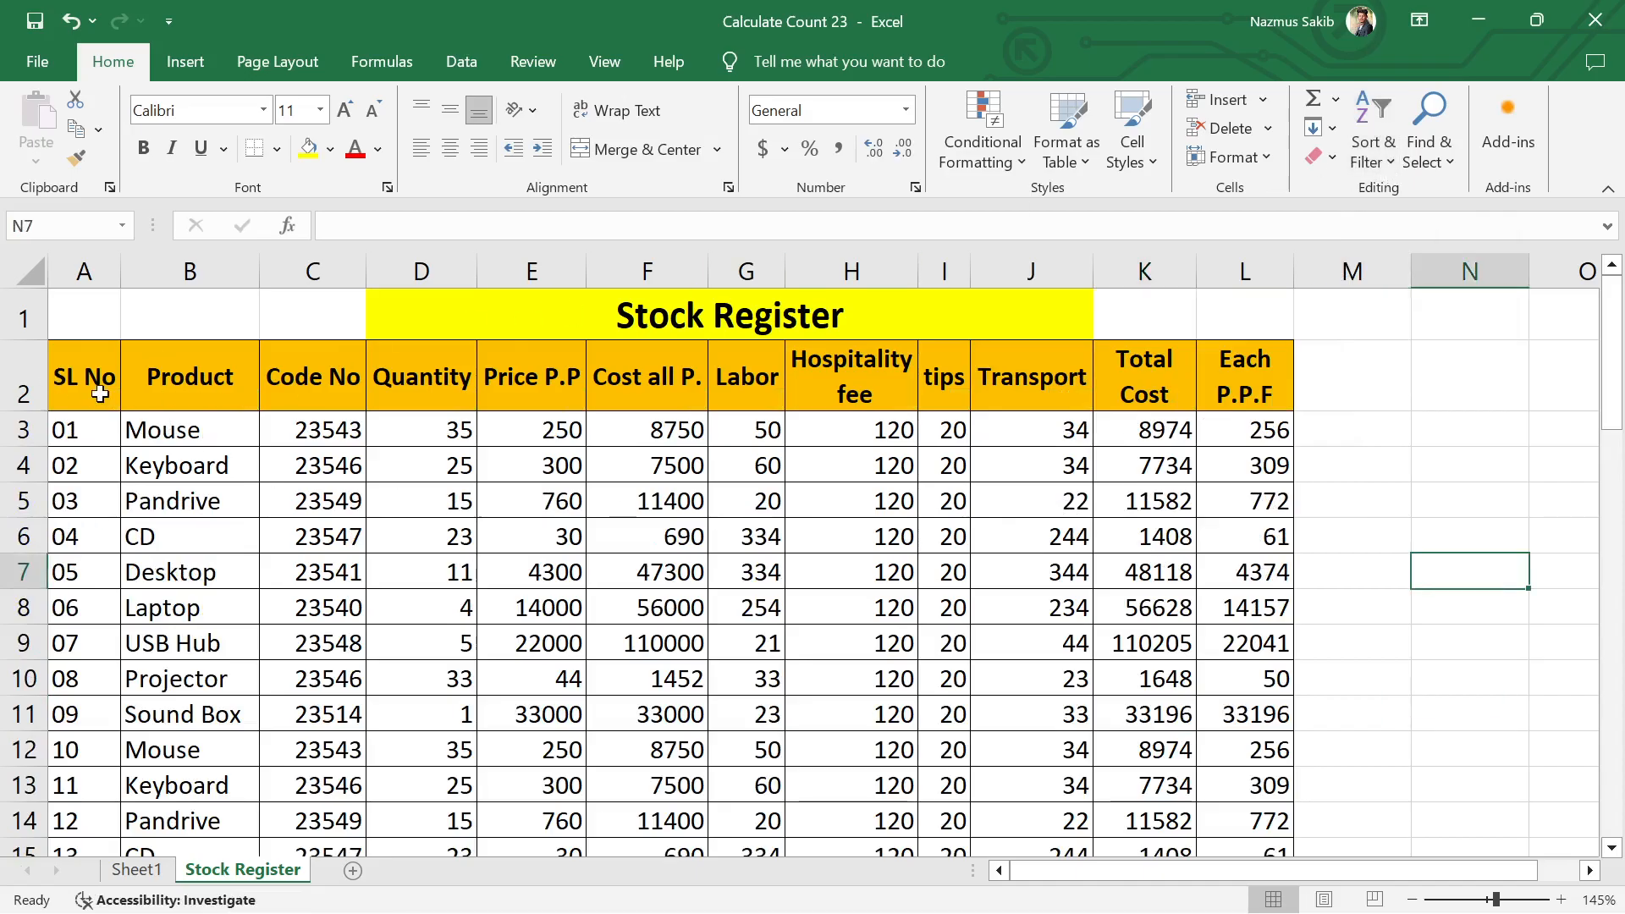
Step: Add filters to the header row A2:L2 of the stock table
left_click_drag(72, 381, 1264, 382)
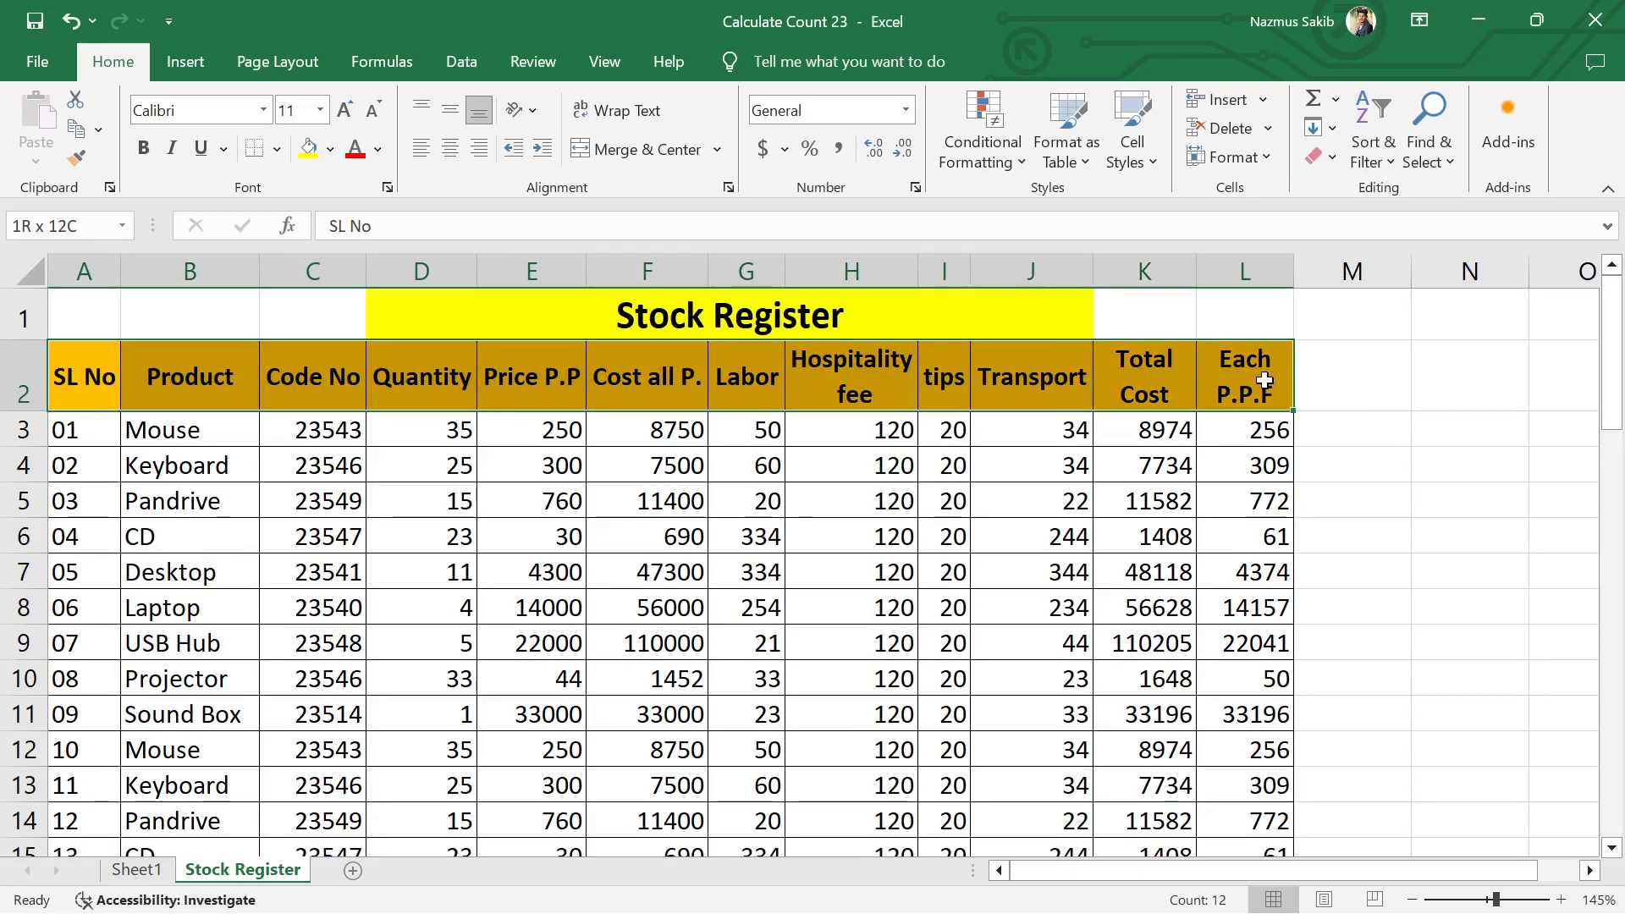
left_click(1373, 152)
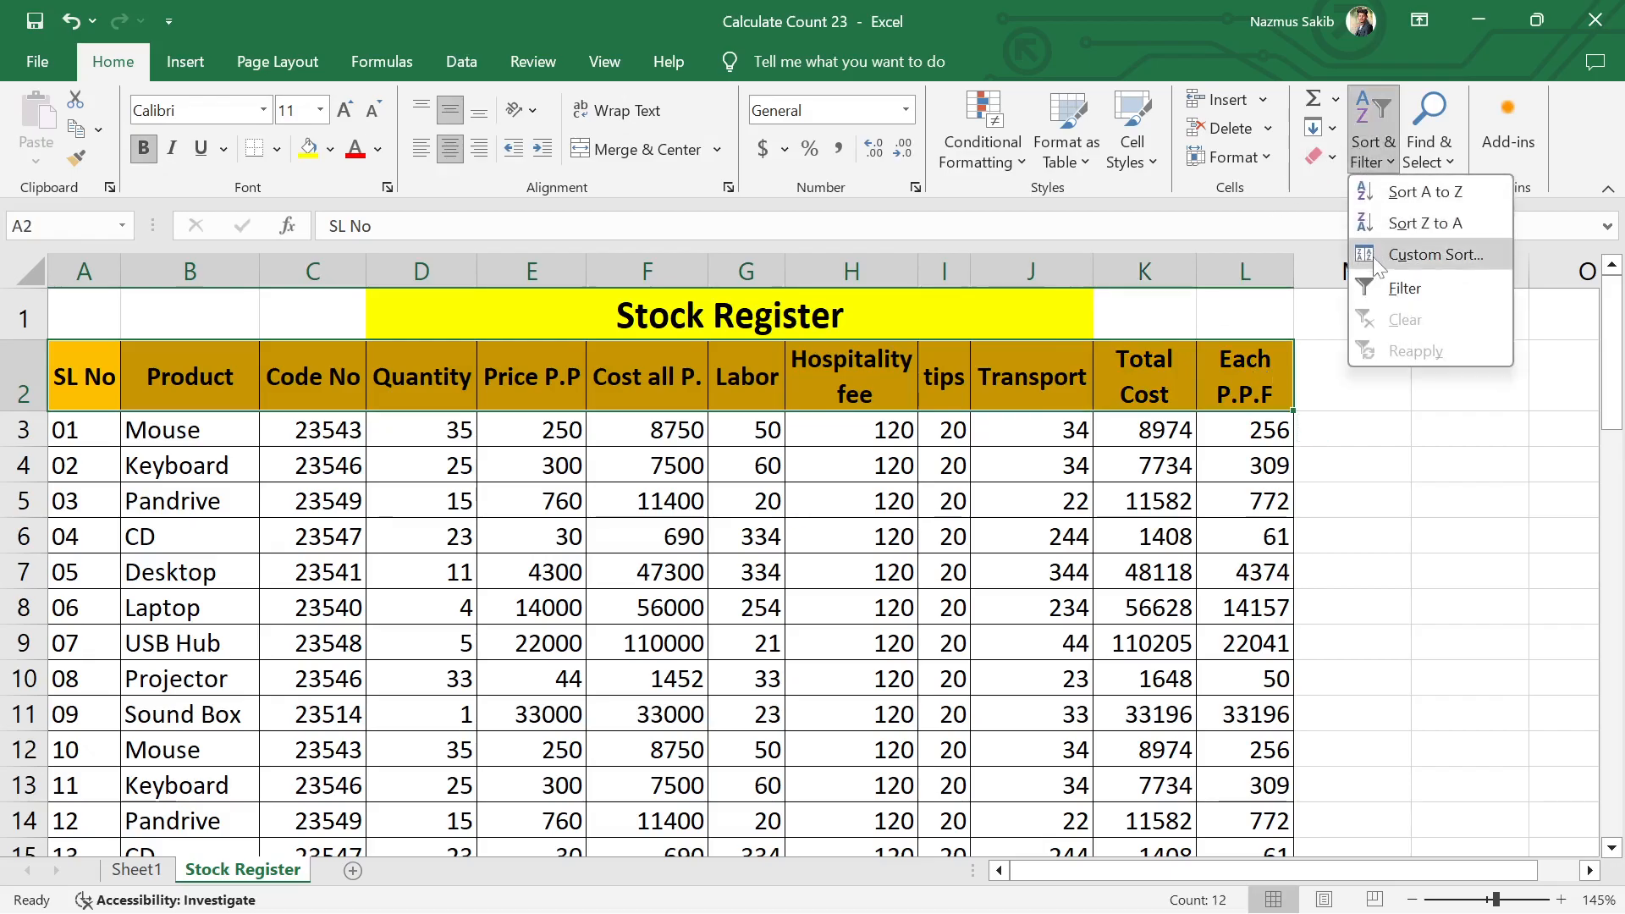
left_click(1405, 288)
left_click(1540, 566)
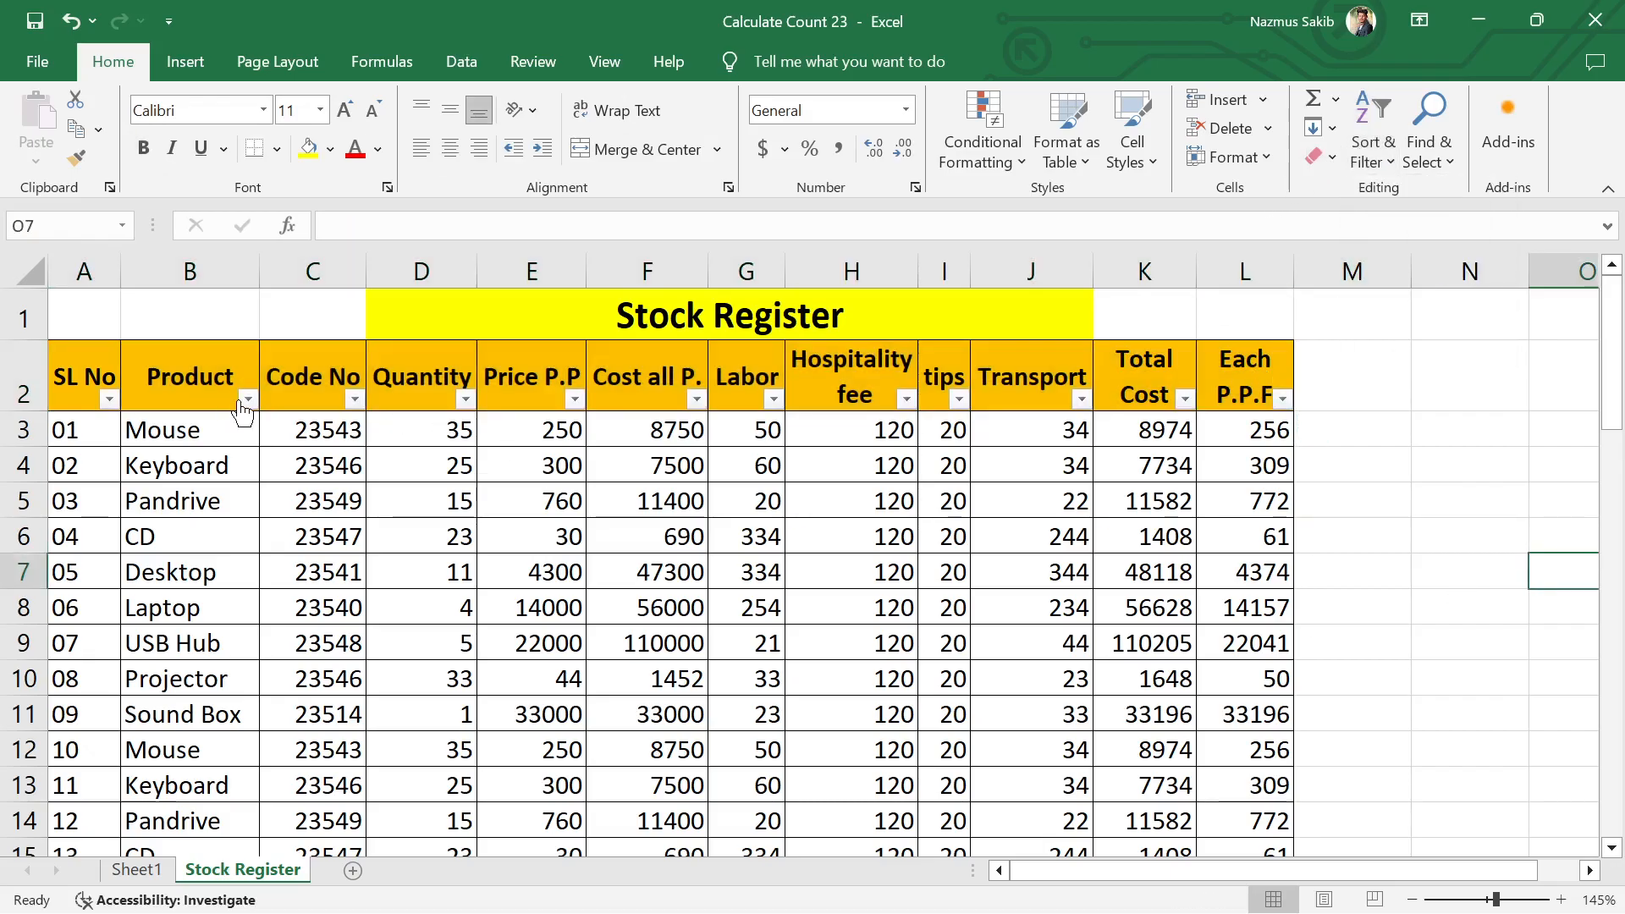
Step: Filter the Code No column to show only rows with code 23546
left_click(356, 402)
left_click(70, 642)
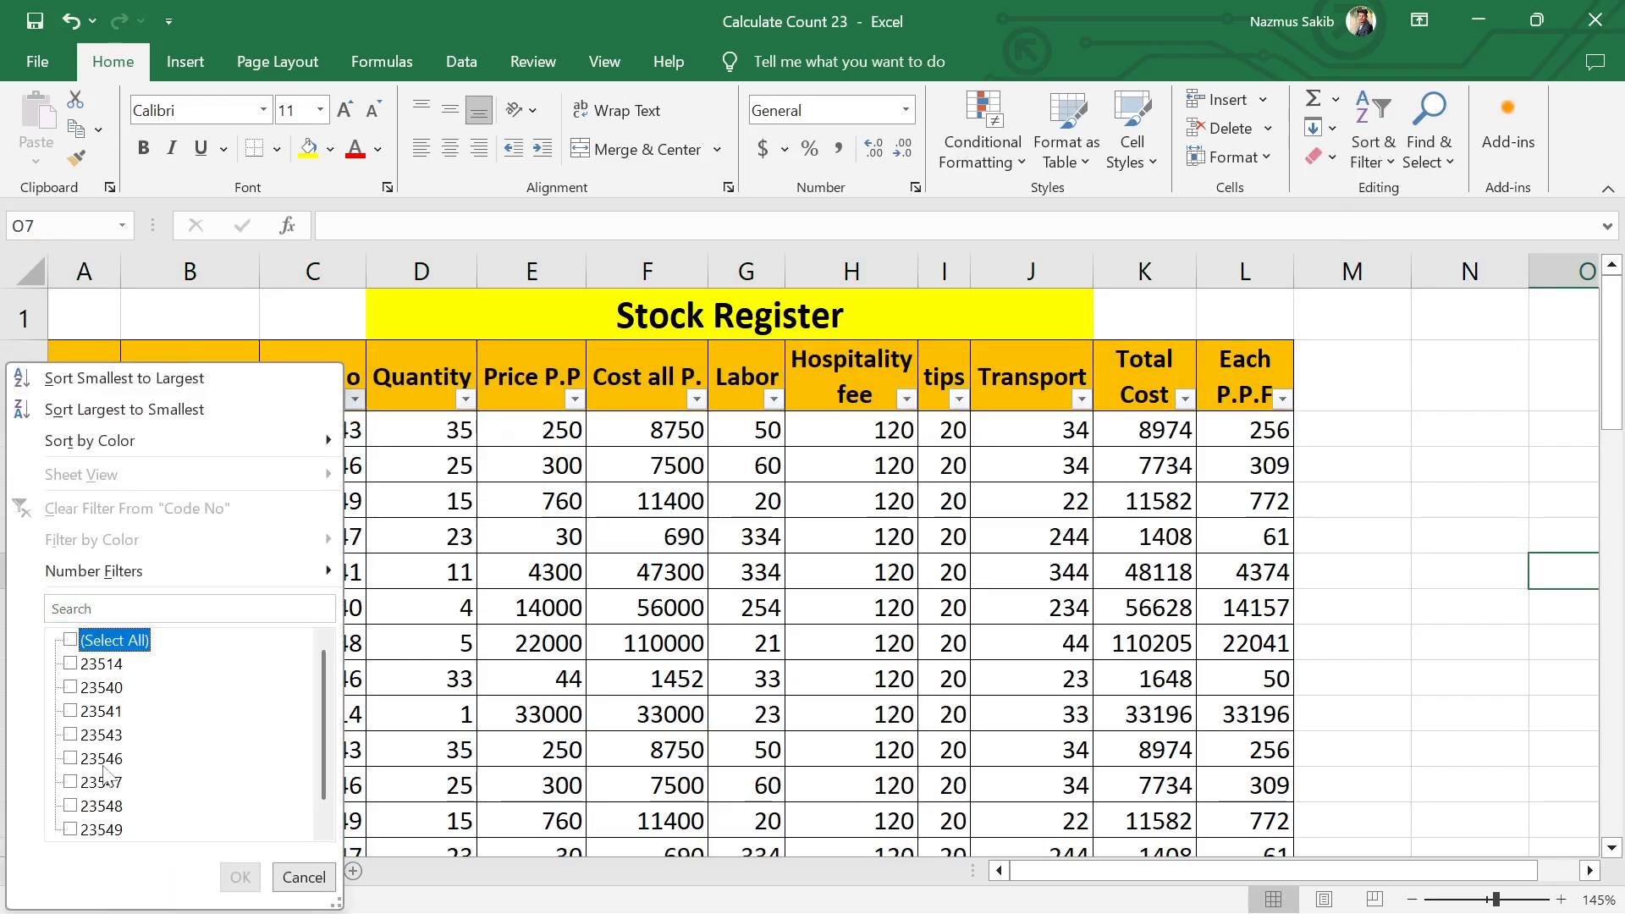
left_click(71, 759)
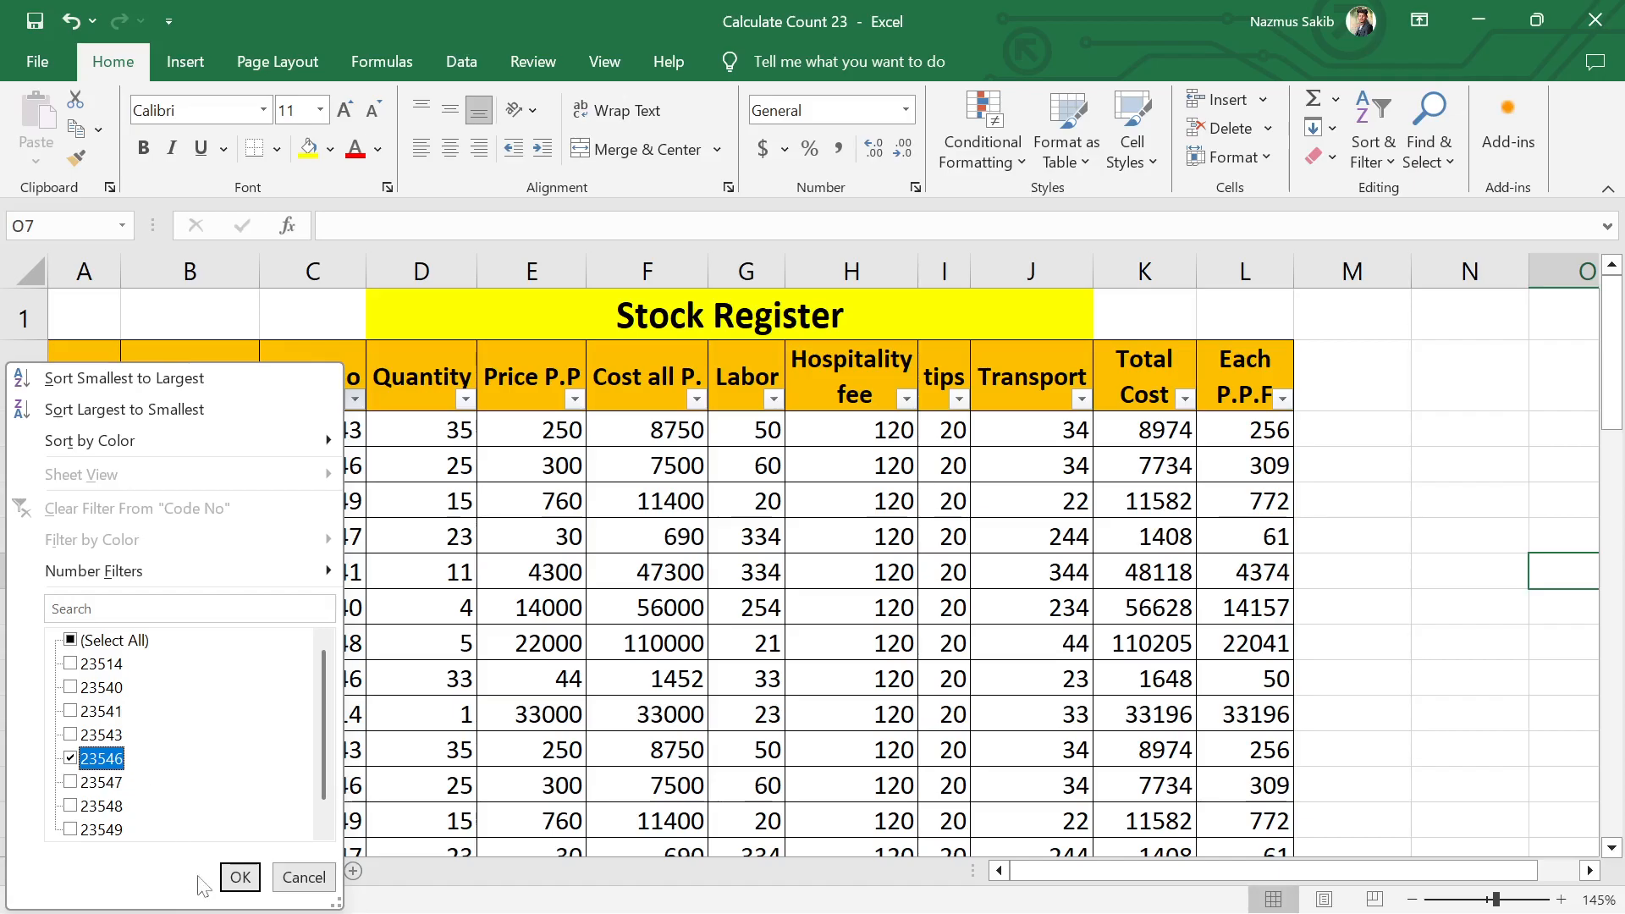
left_click(240, 877)
left_click(383, 648)
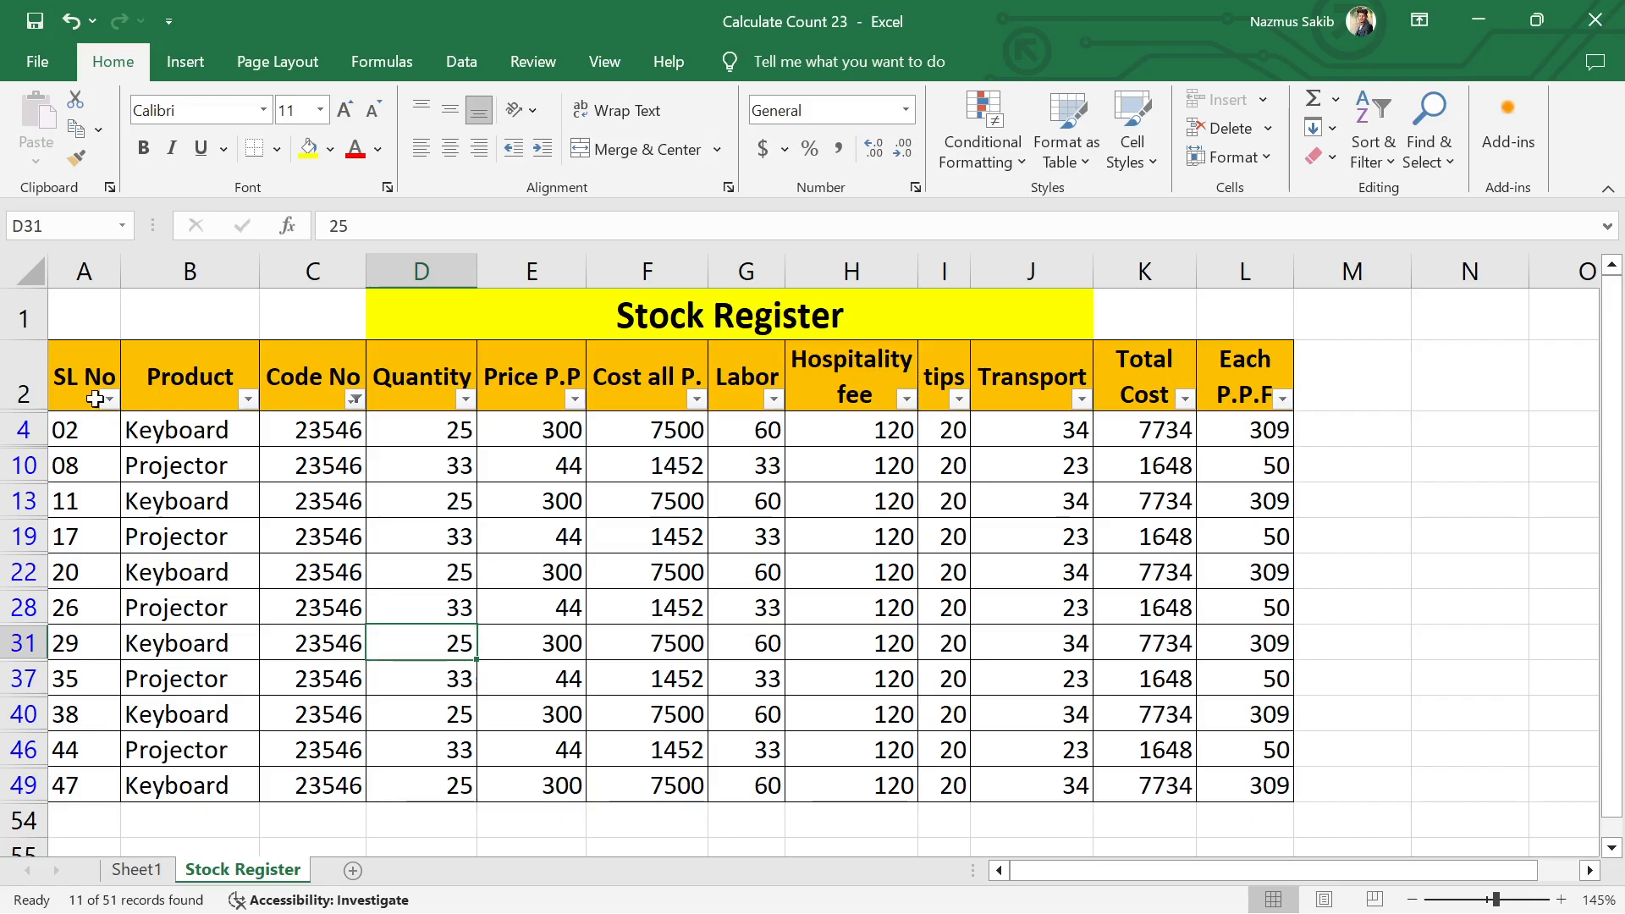
Step: Review the rows filtered by code 23546, and turn off filtering on the stock table
left_click(1367, 152)
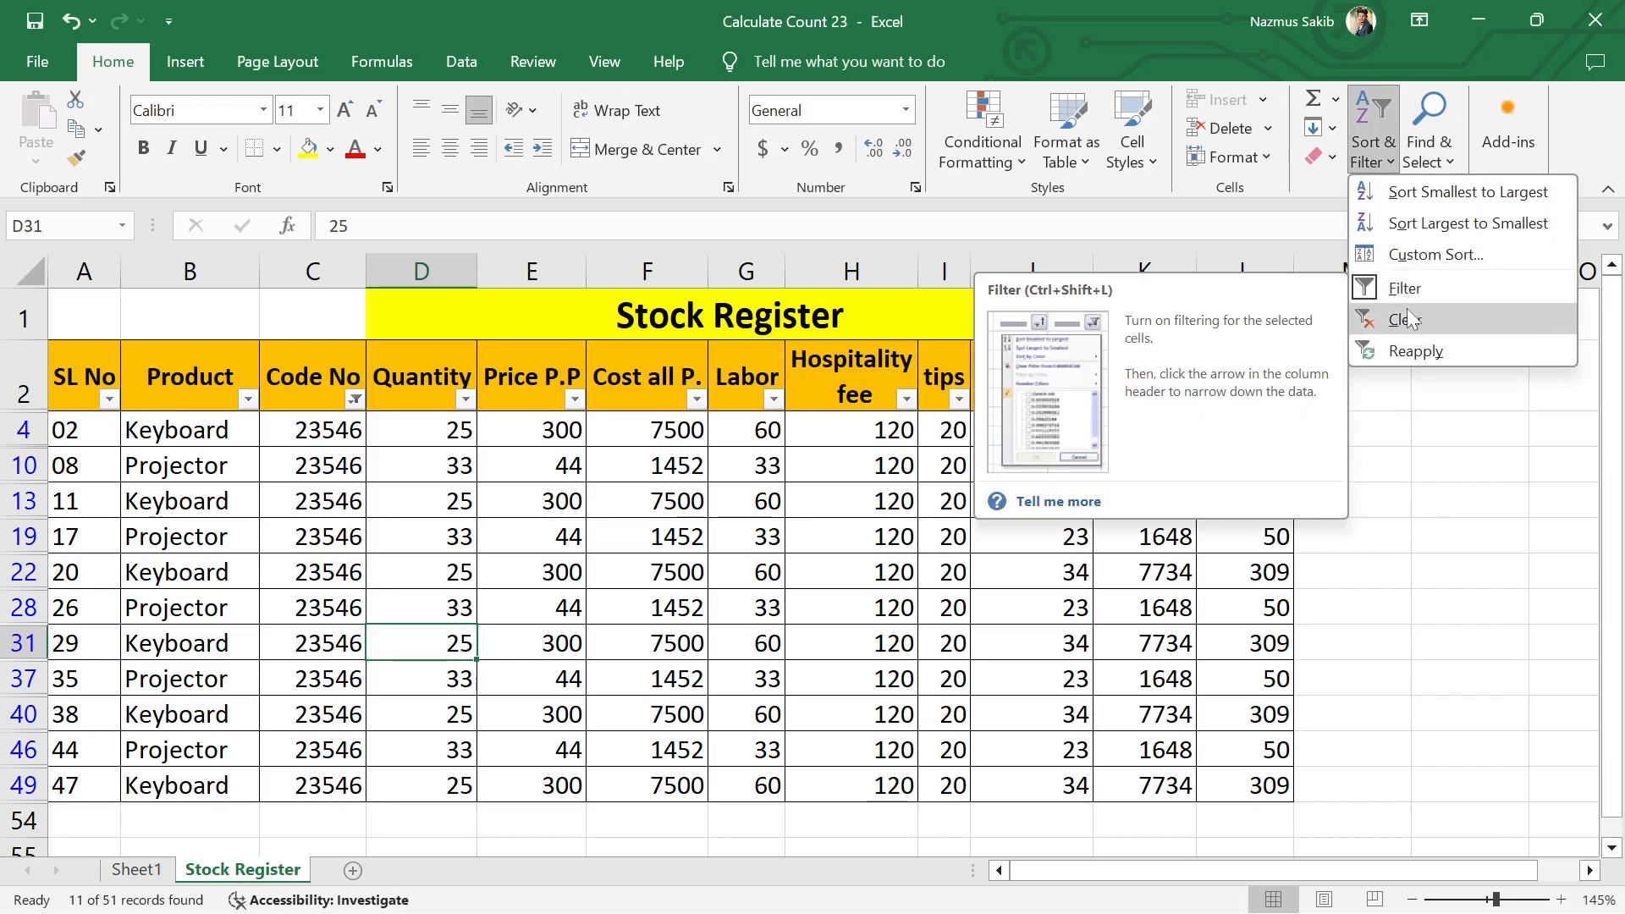
left_click(169, 426)
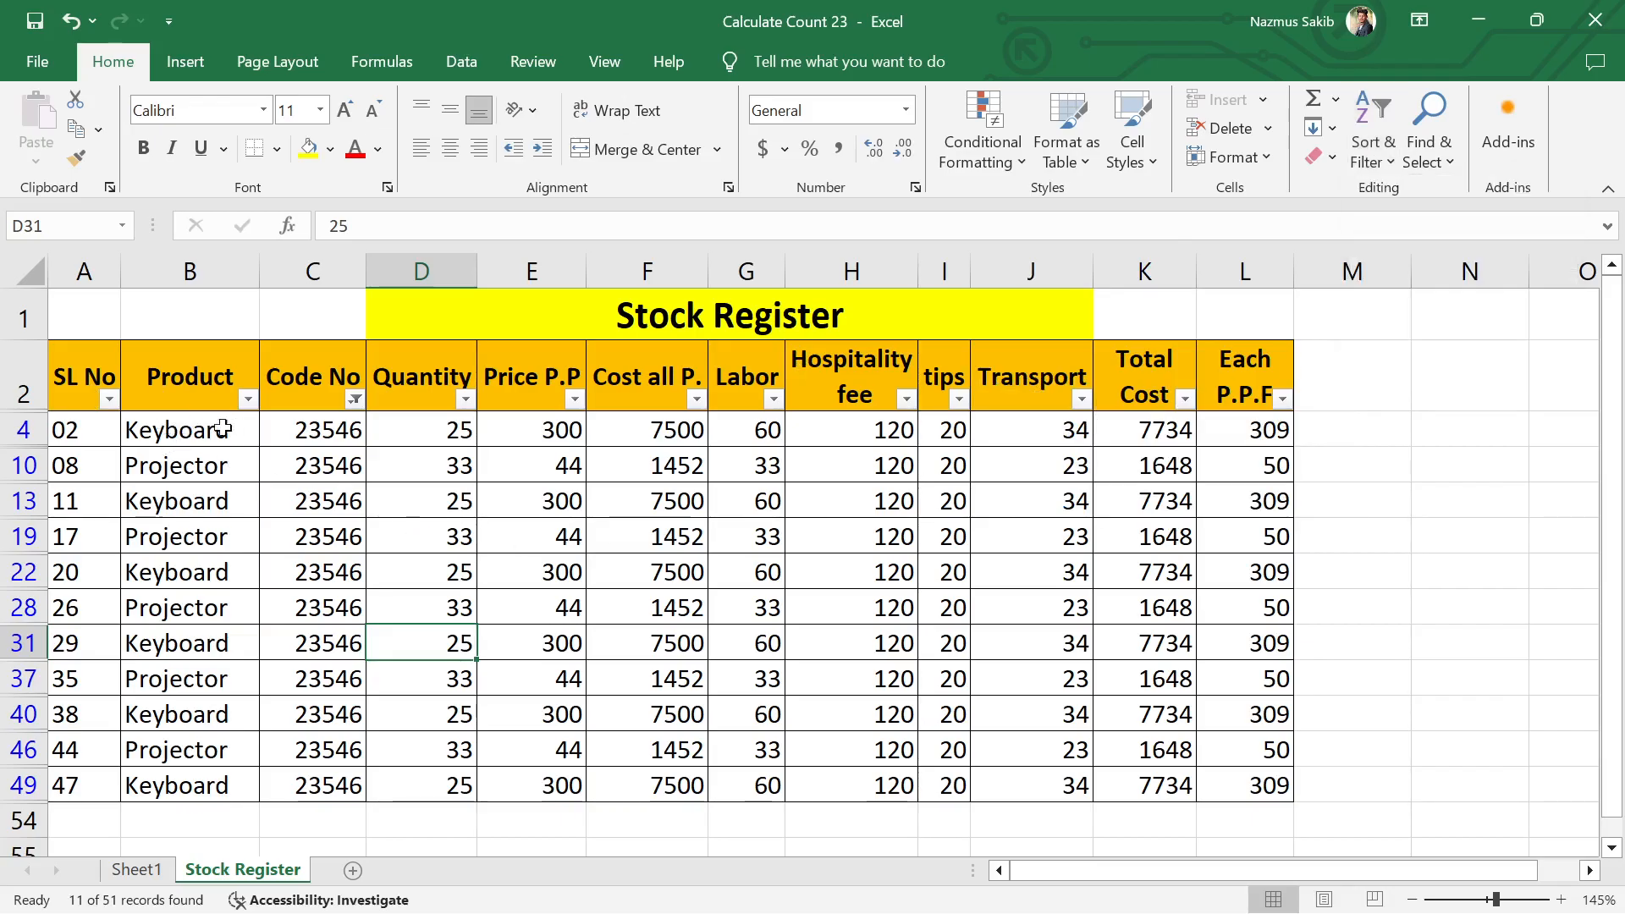
left_click_drag(222, 429, 1041, 632)
left_click(943, 608)
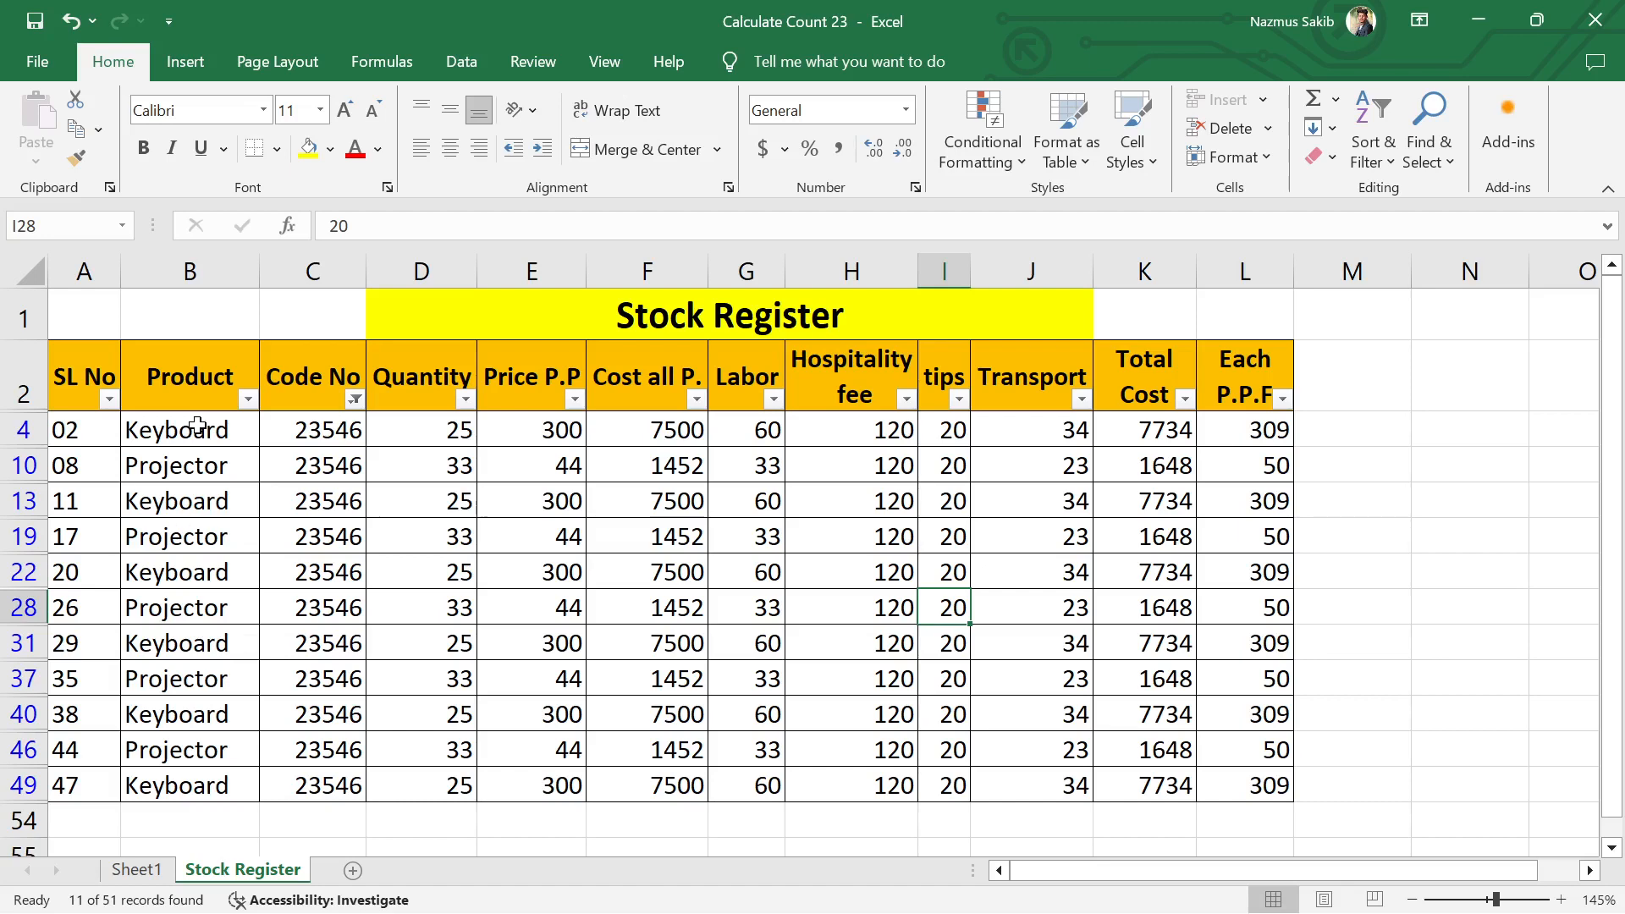
scroll(327, 592, "down", 14)
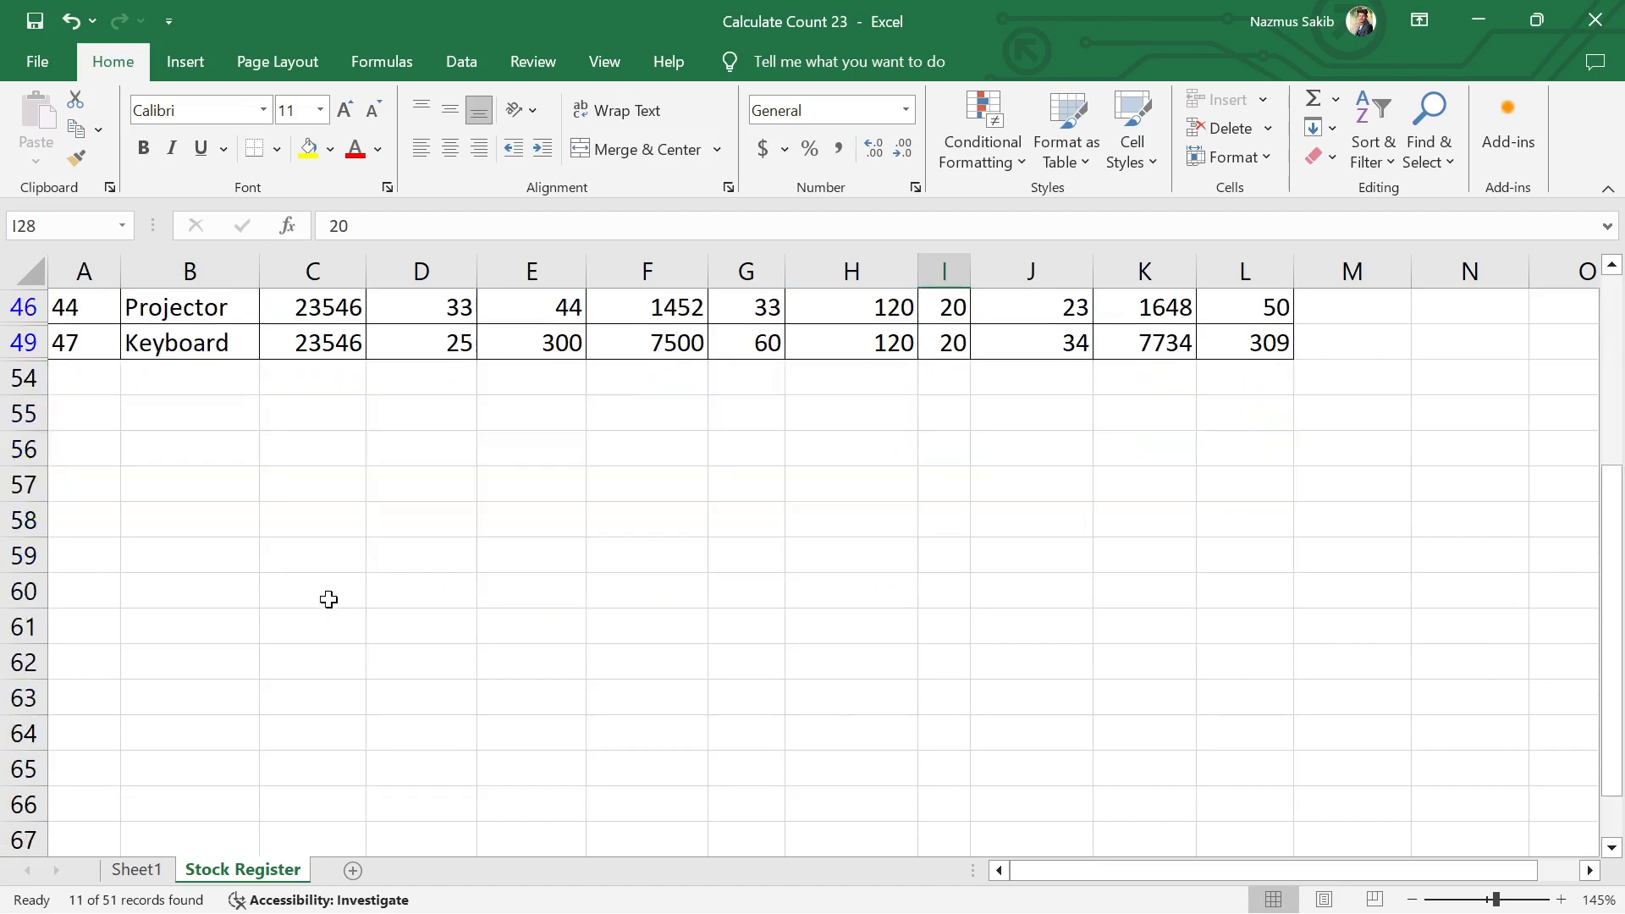
scroll(301, 534, "up", 15)
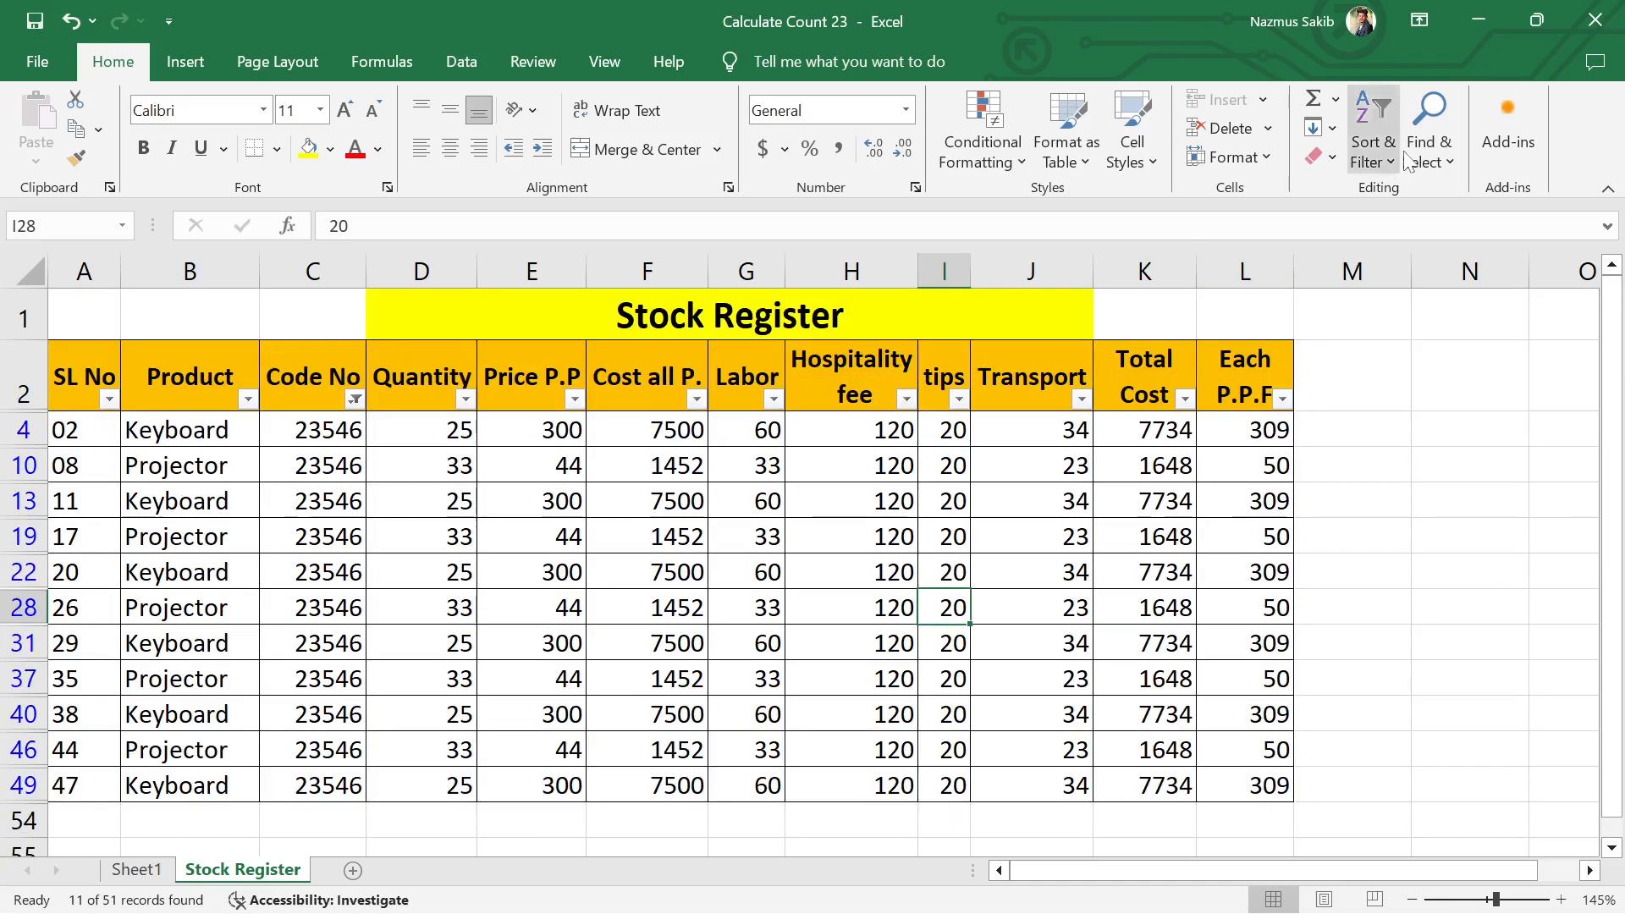
left_click(1375, 153)
left_click(1393, 288)
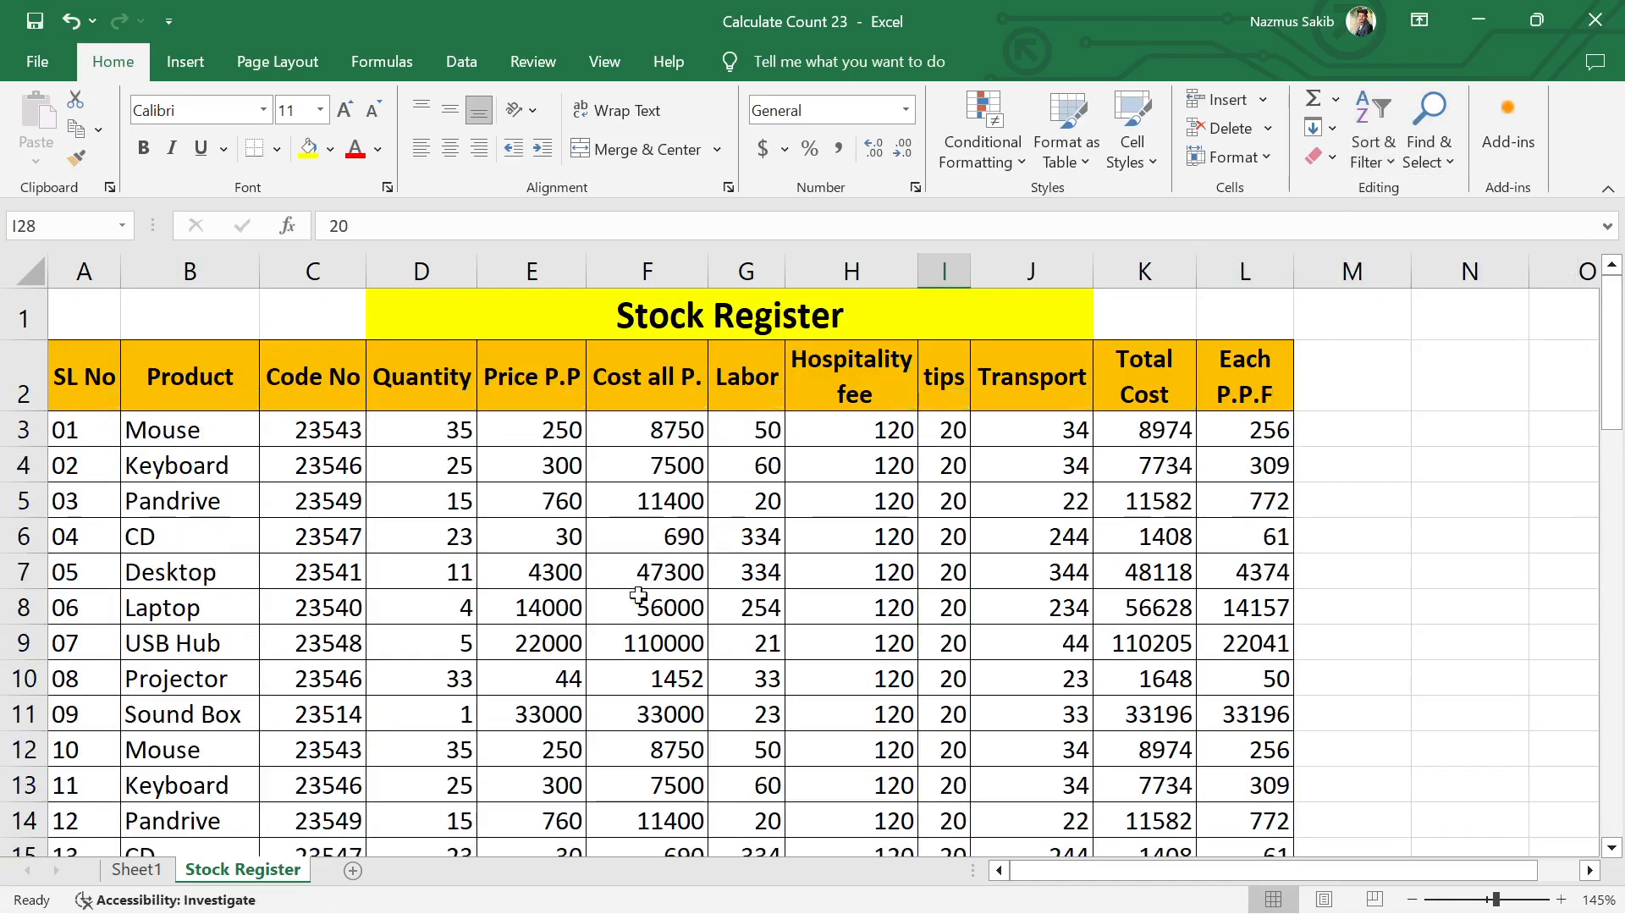
Step: Enter the heading "Mouse" in cell M2, next to the Each P.P.F header
scroll(871, 580, "down", 5)
scroll(872, 581, "down", 9)
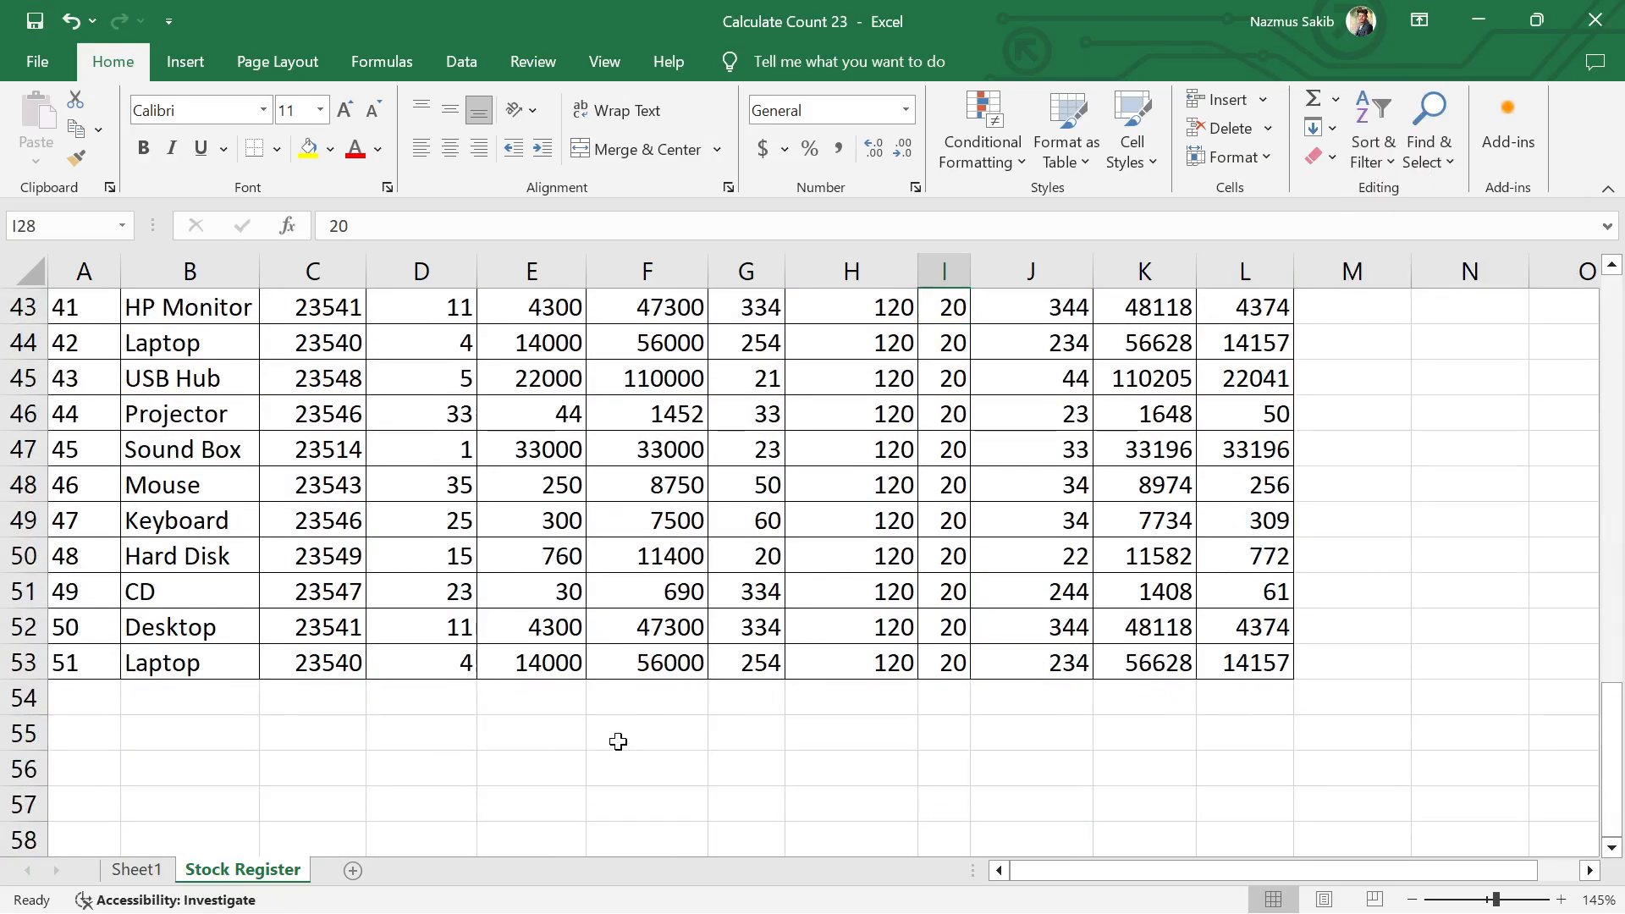
scroll(622, 737, "up", 14)
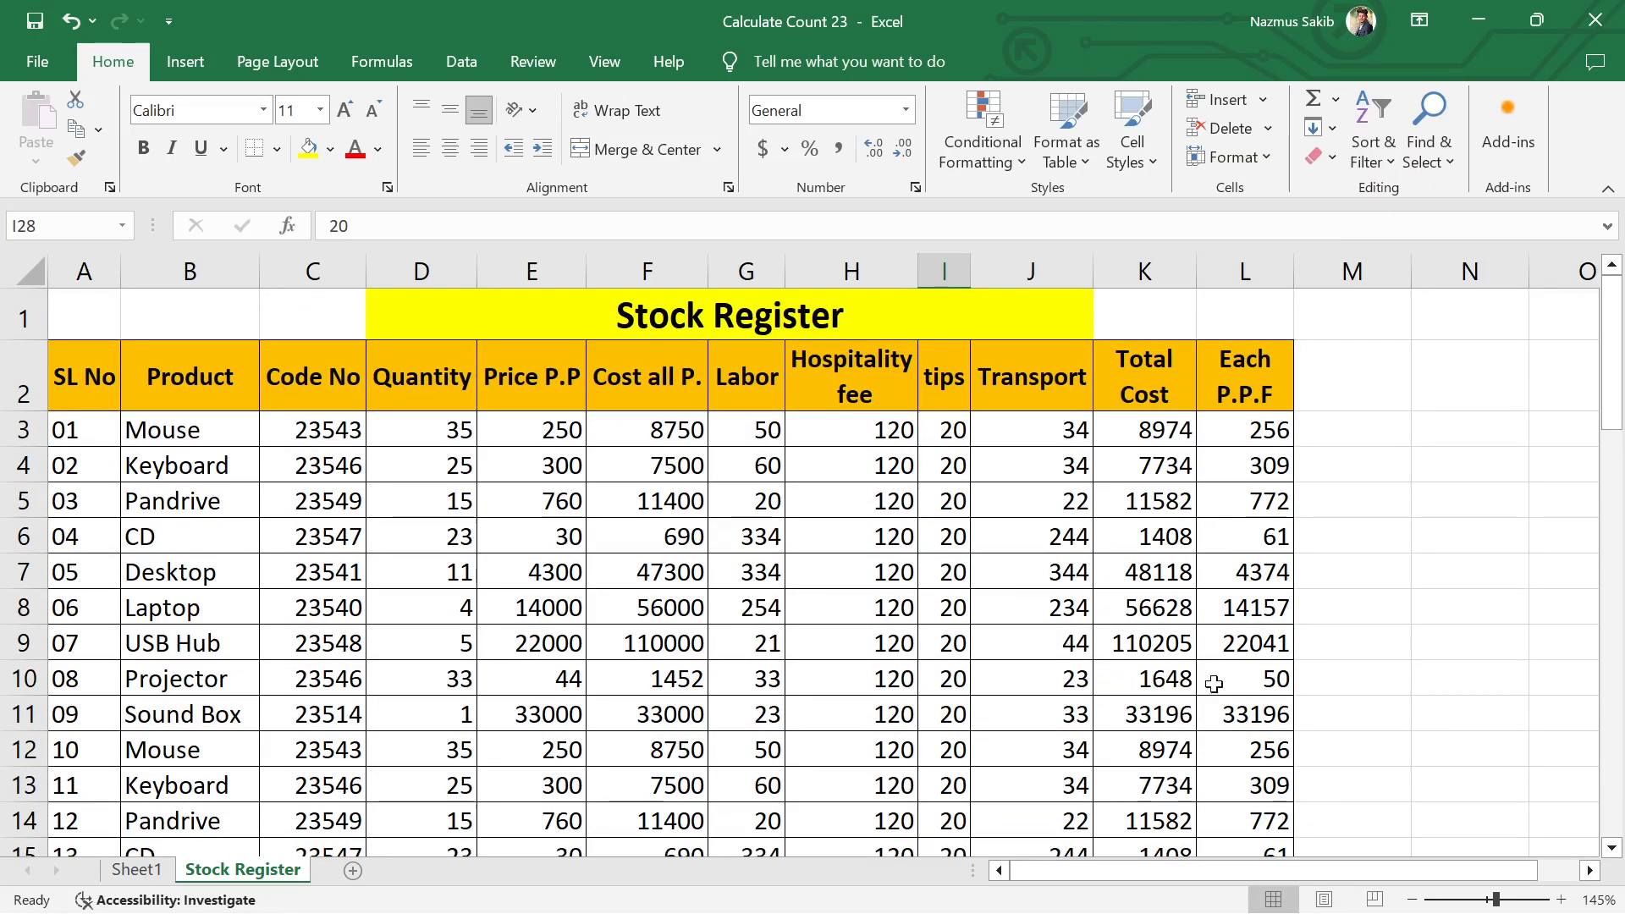
left_click_drag(1185, 877, 1327, 878)
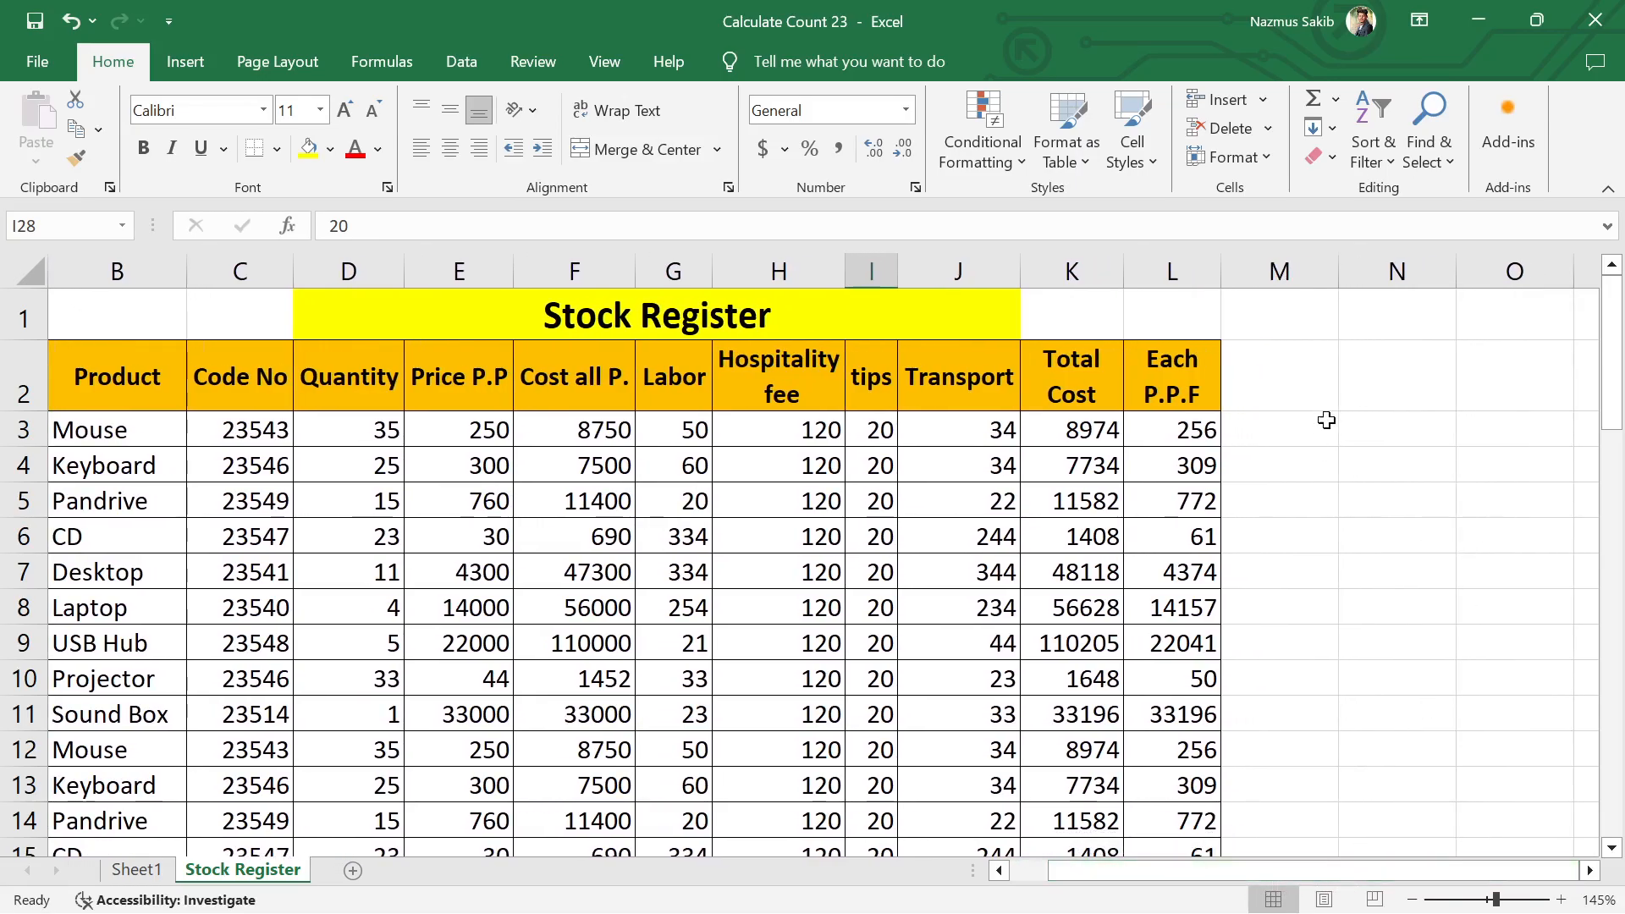
left_click(1311, 384)
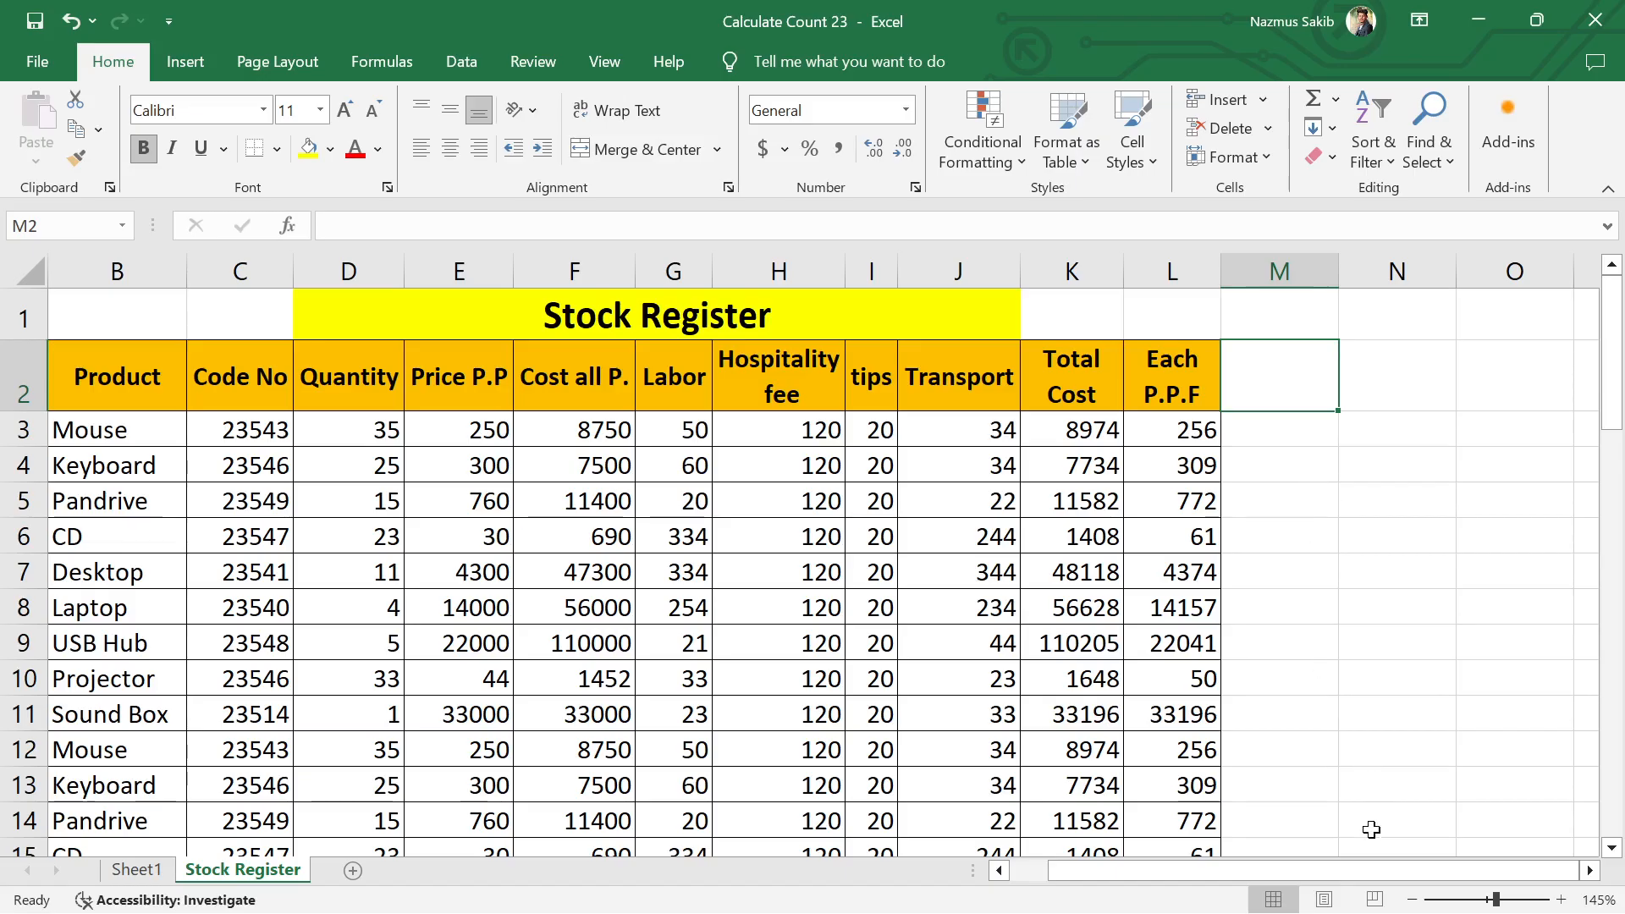
left_click_drag(1354, 870, 1292, 870)
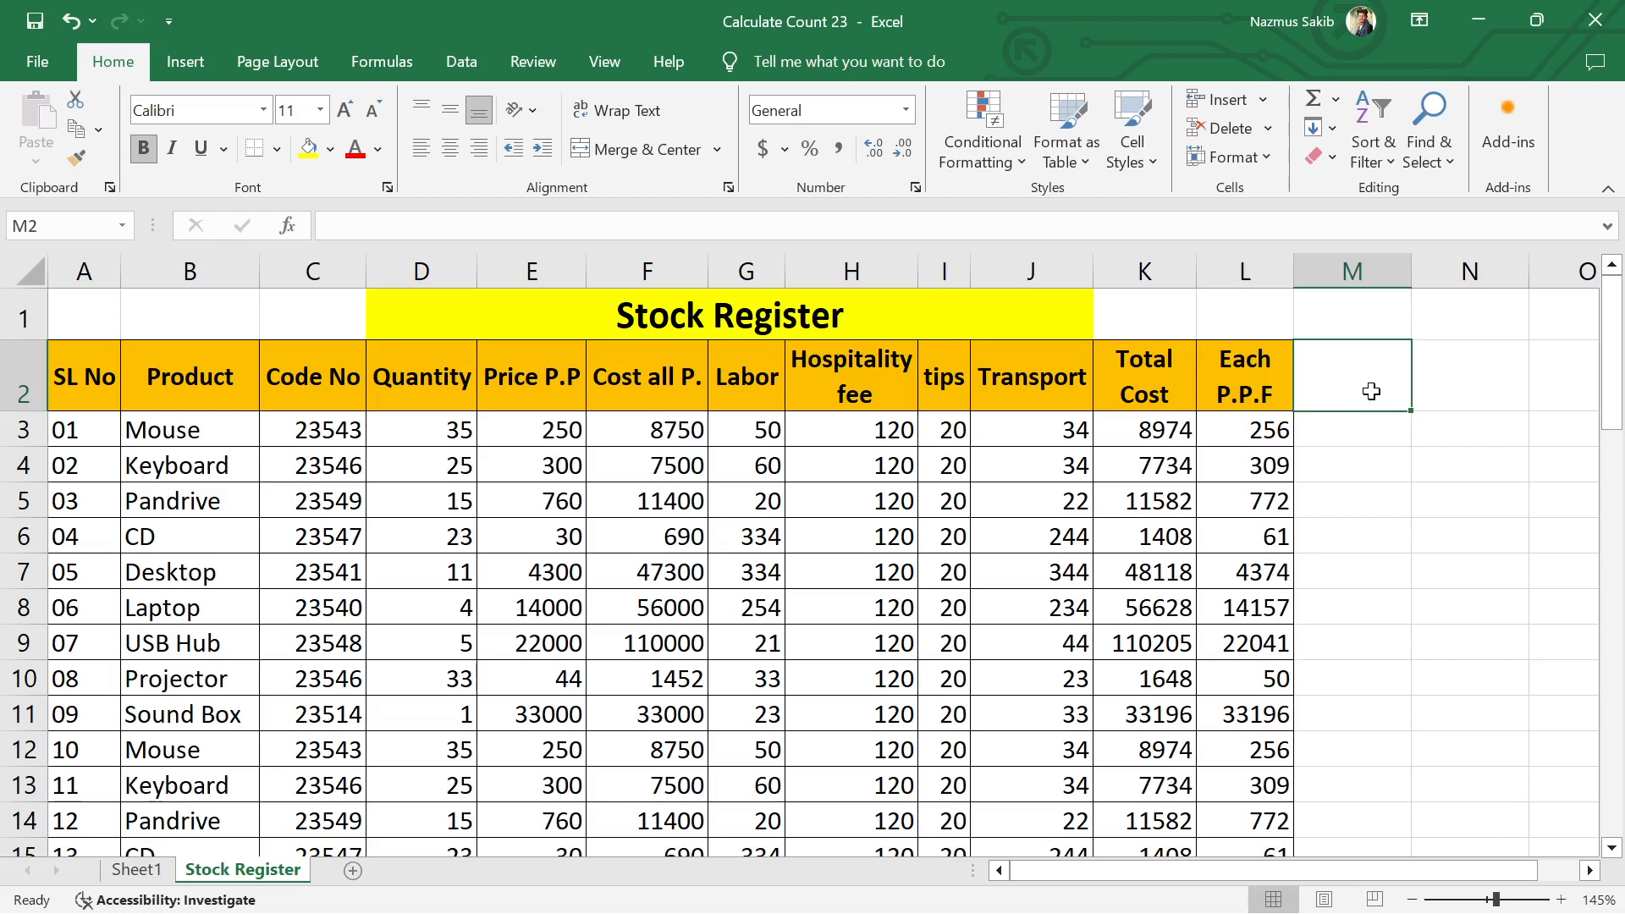
type("Mouse")
key("Return")
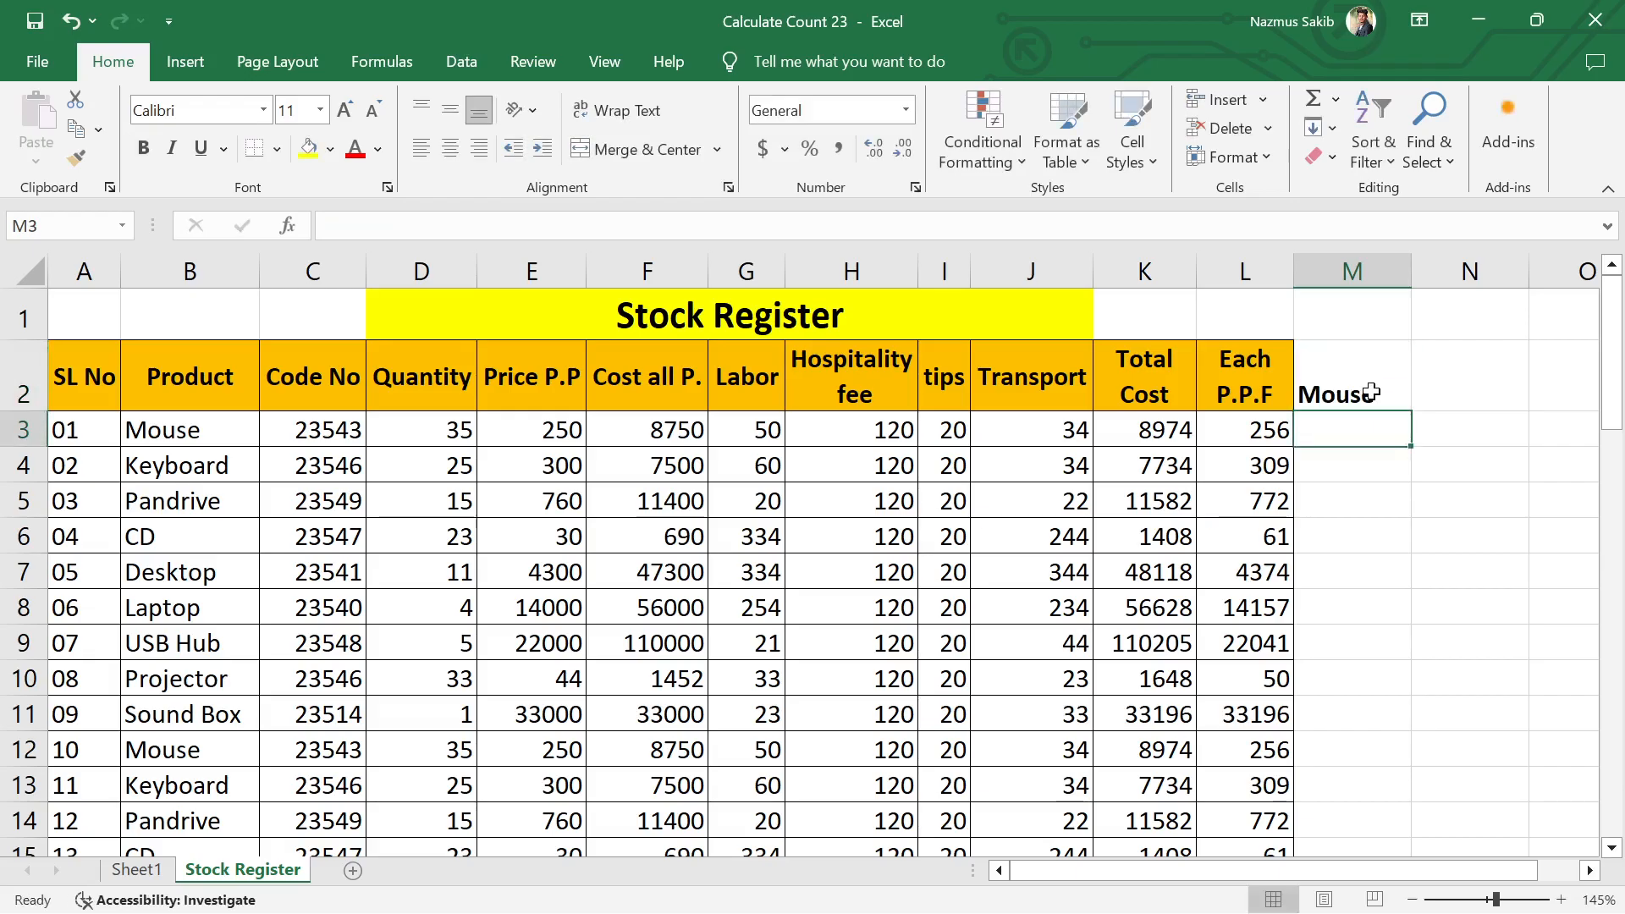
Step: Center the Mouse heading in M2 horizontally and vertically, and fill the cell with yellow
left_click(1338, 392)
left_click(448, 151)
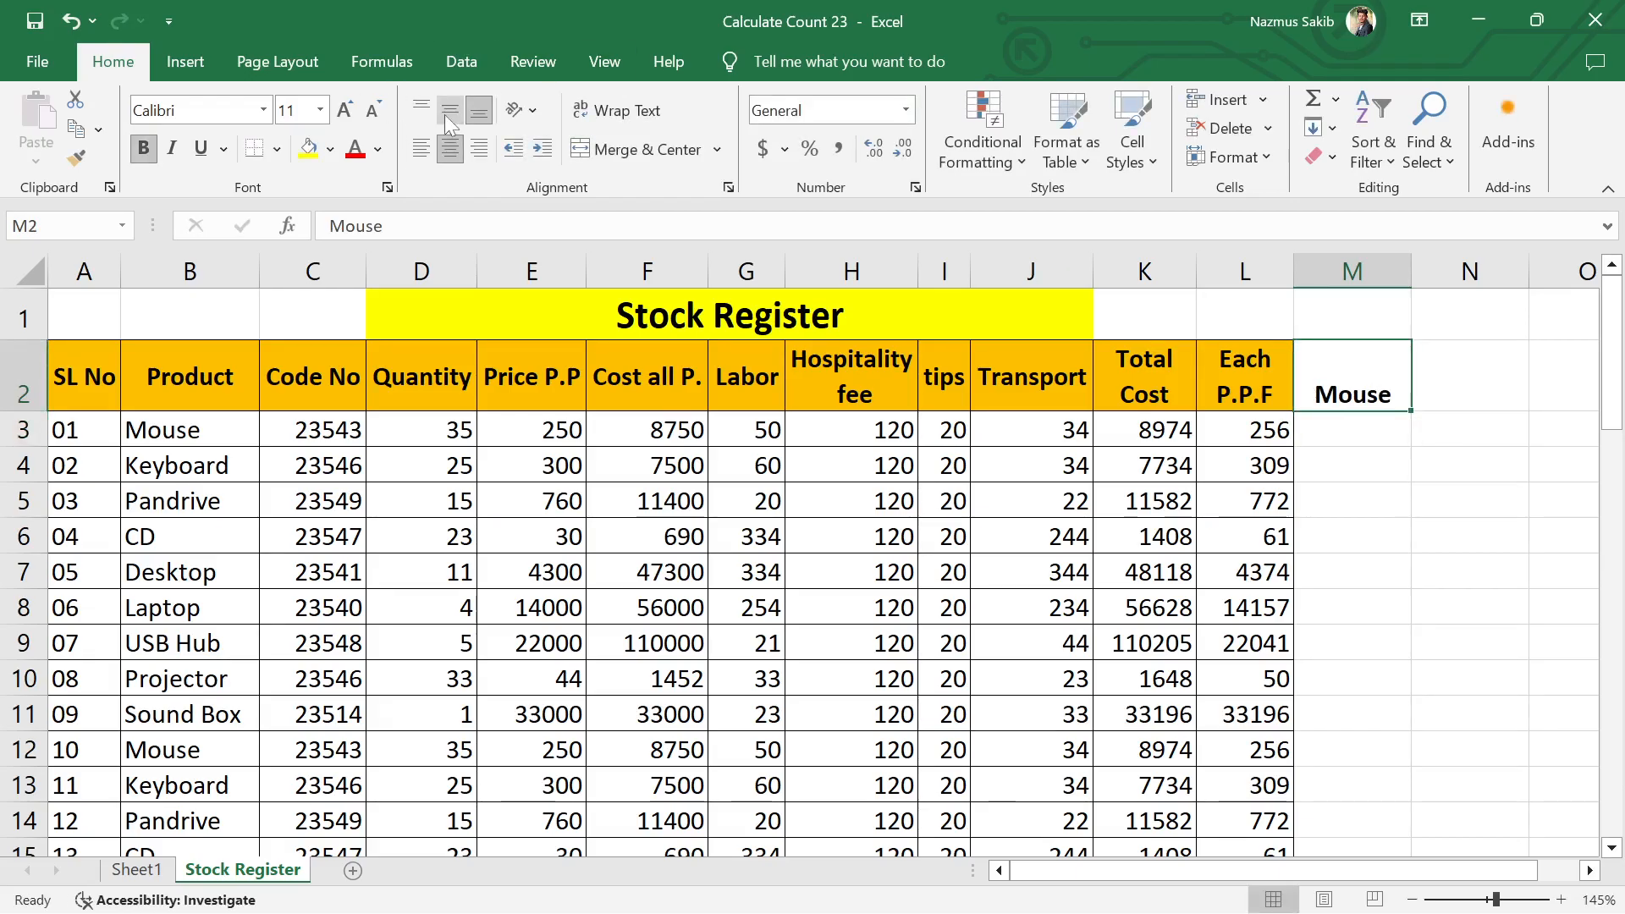
left_click(448, 113)
left_click(1451, 499)
left_click(1364, 378)
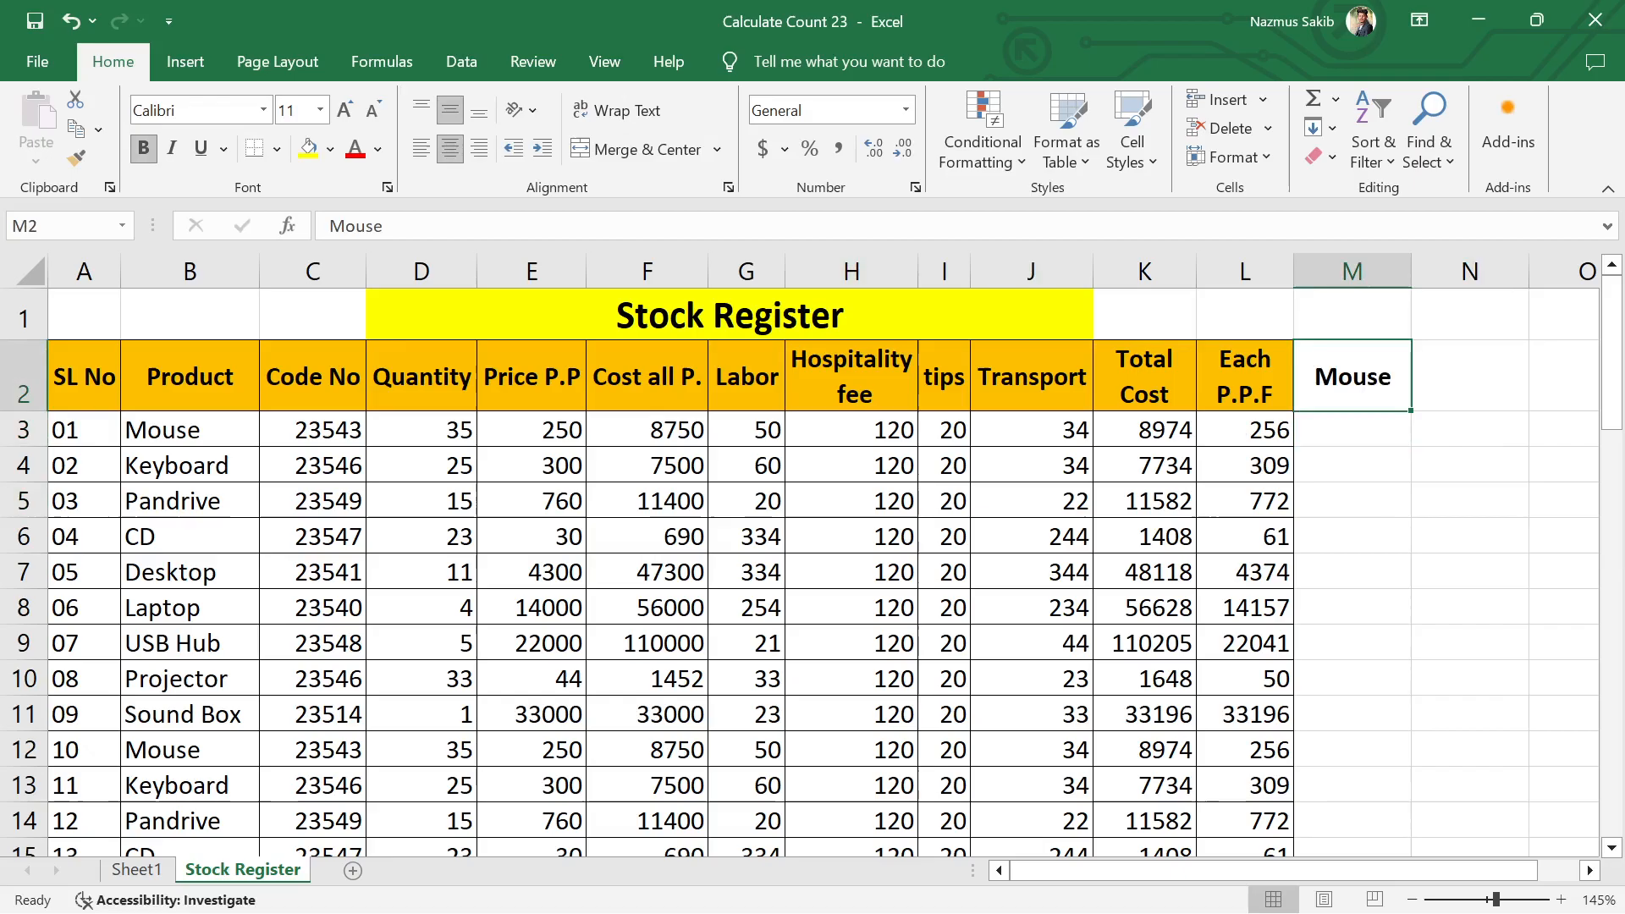
left_click(309, 148)
left_click(1504, 495)
left_click(1376, 436)
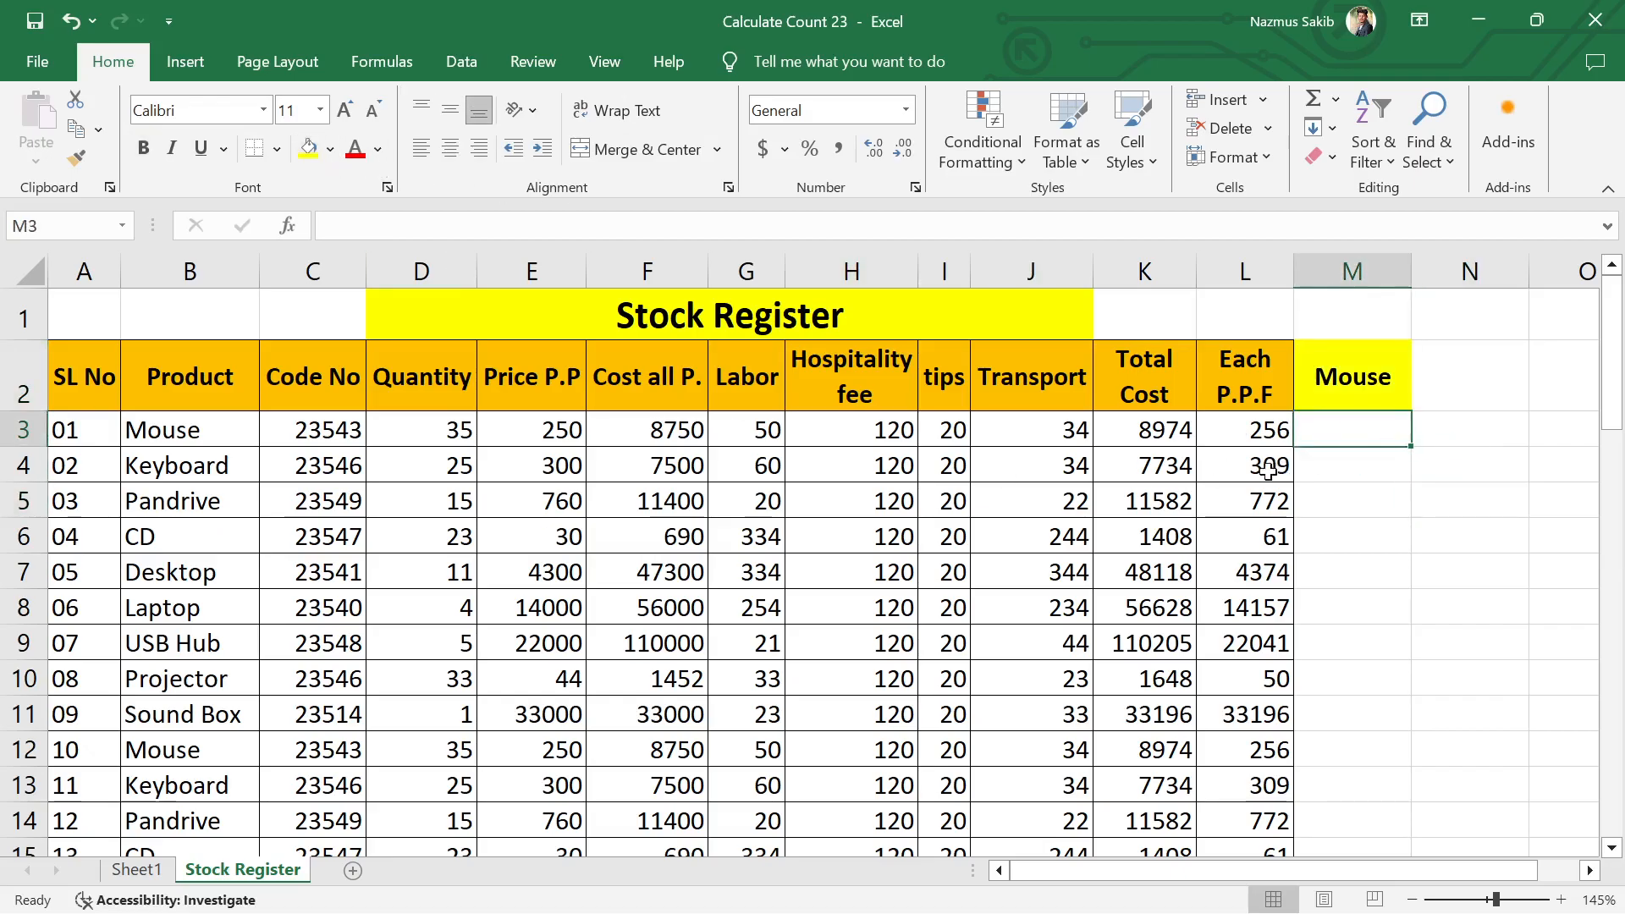
Step: Apply all borders to the cells M2:M3
left_click_drag(1359, 386, 1371, 429)
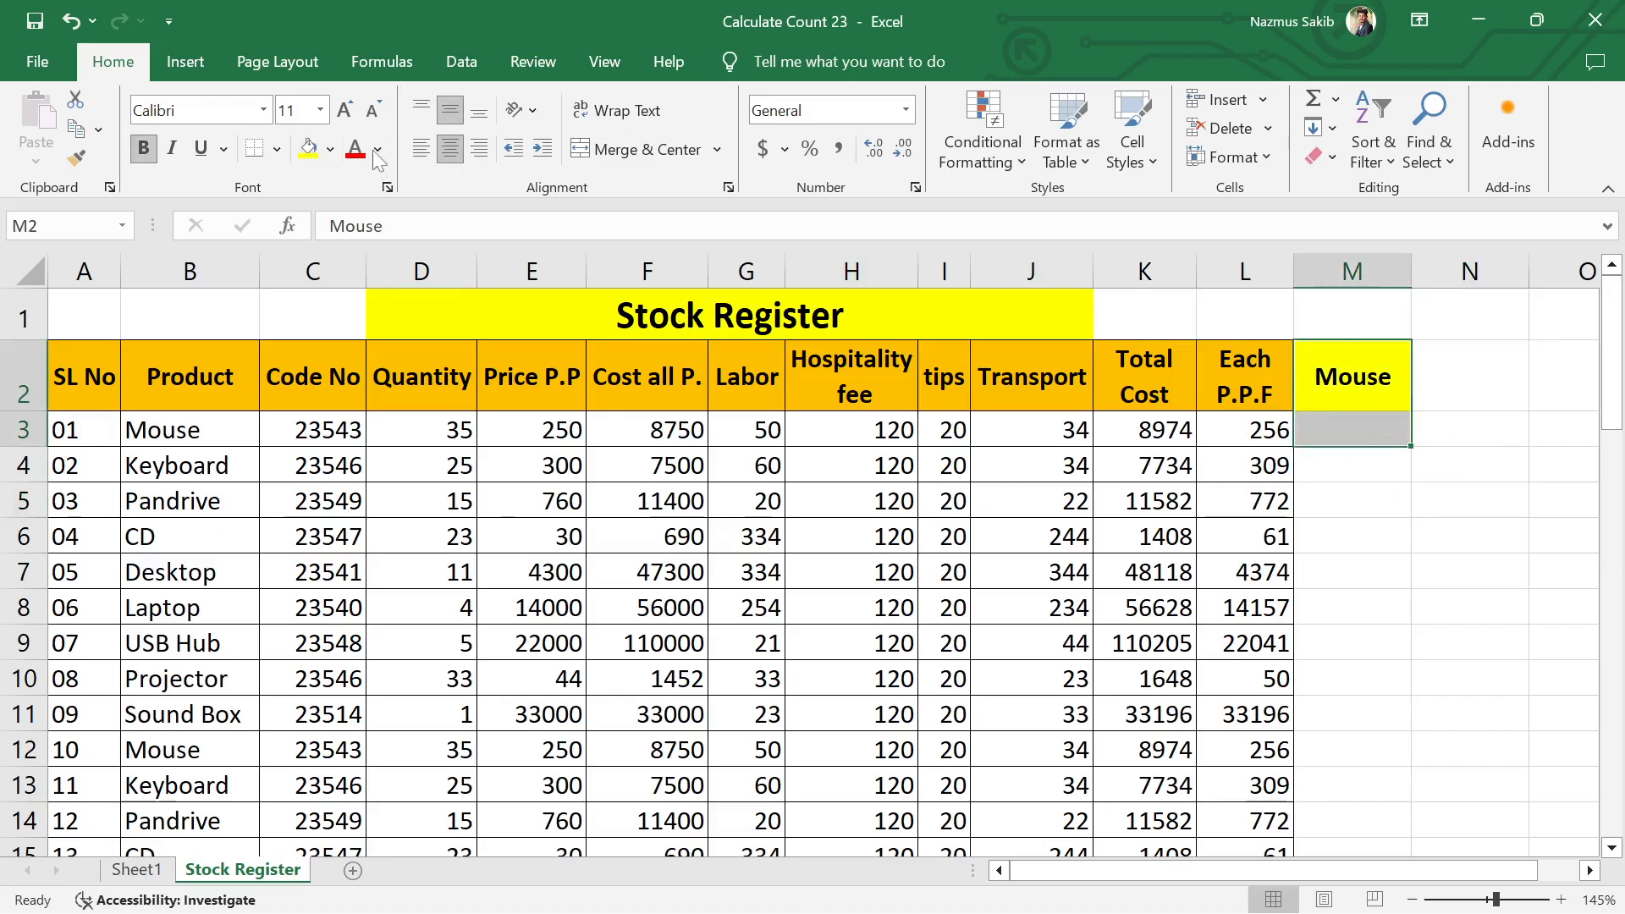
left_click(275, 149)
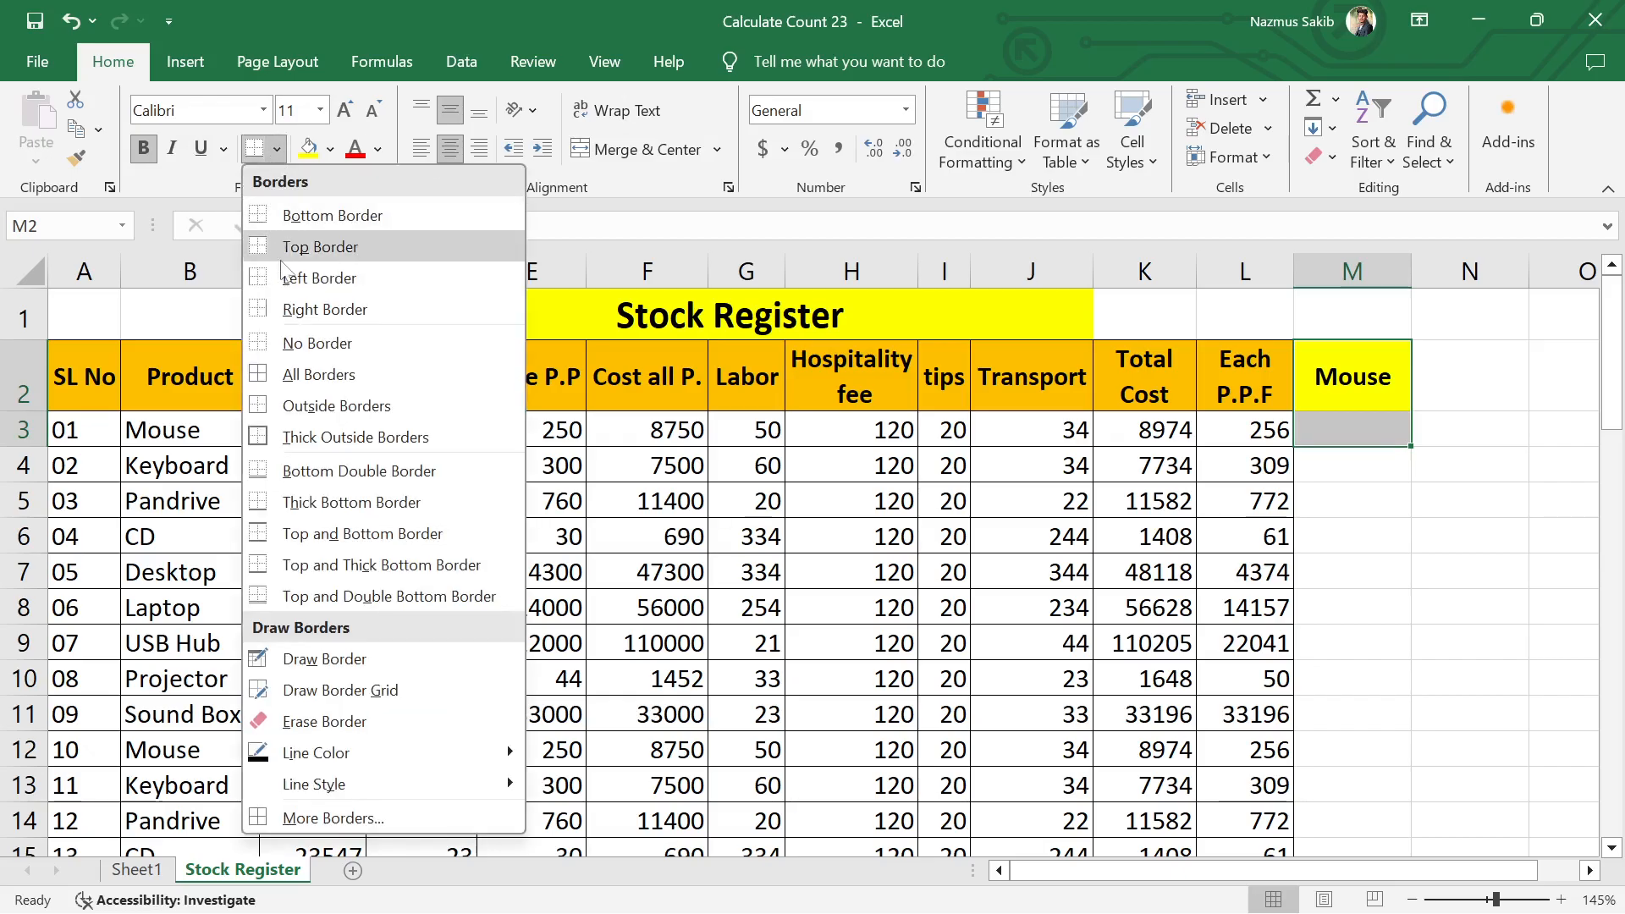
left_click(296, 373)
left_click(1522, 474)
Step: Start a COUNTIF formula in M3 with the Product cells B3:B53 as its range
left_click(1359, 436)
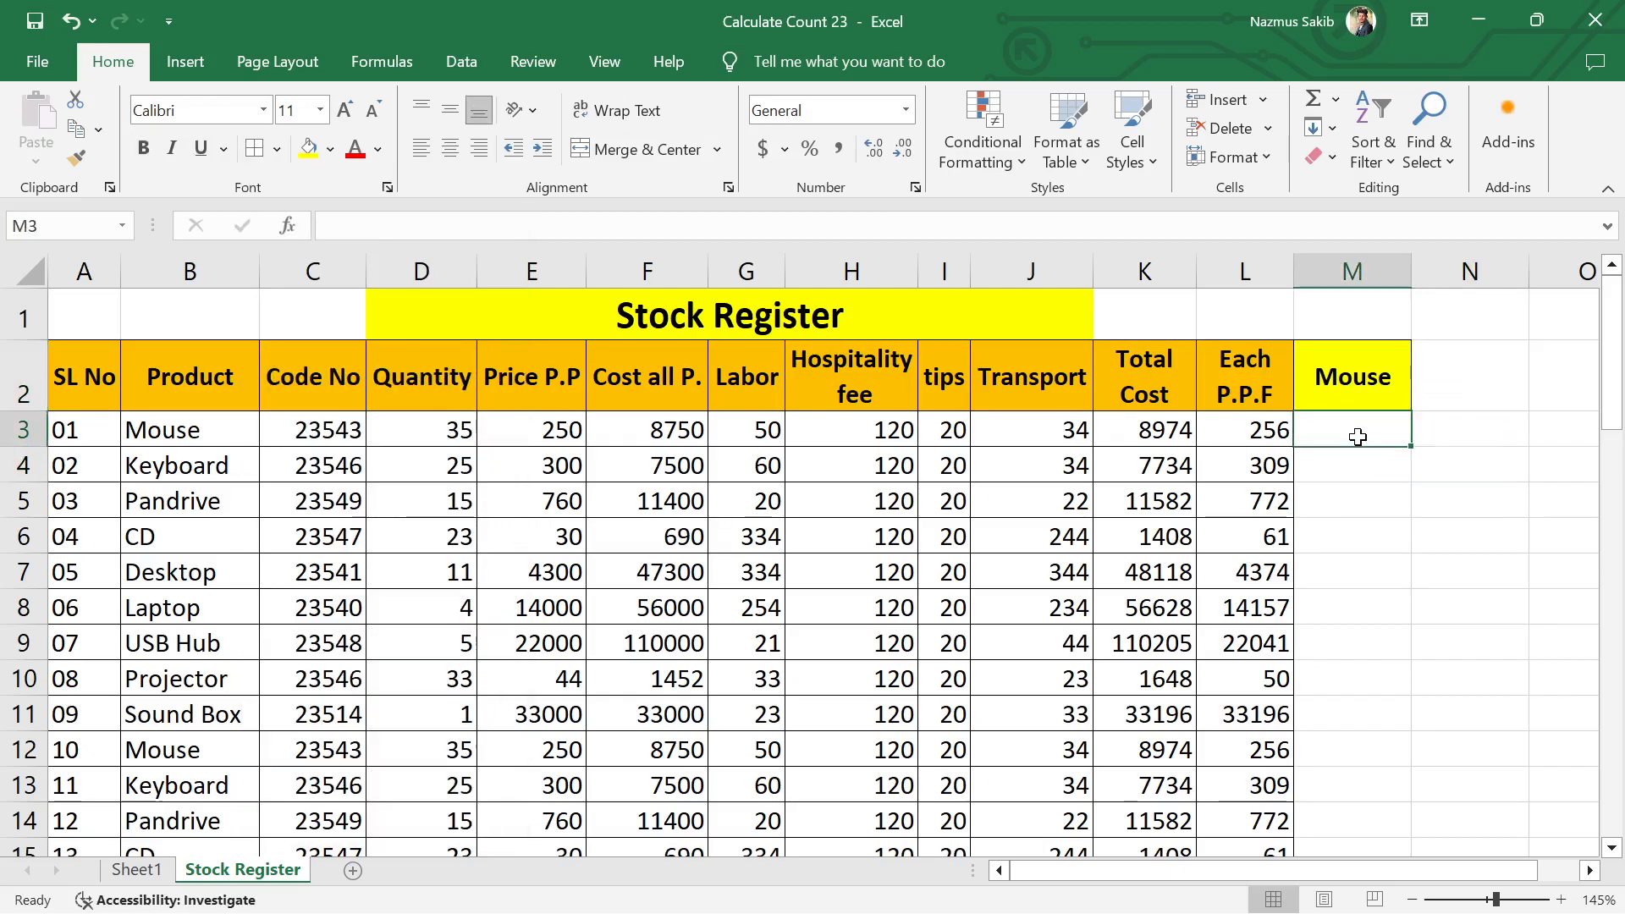
type("=")
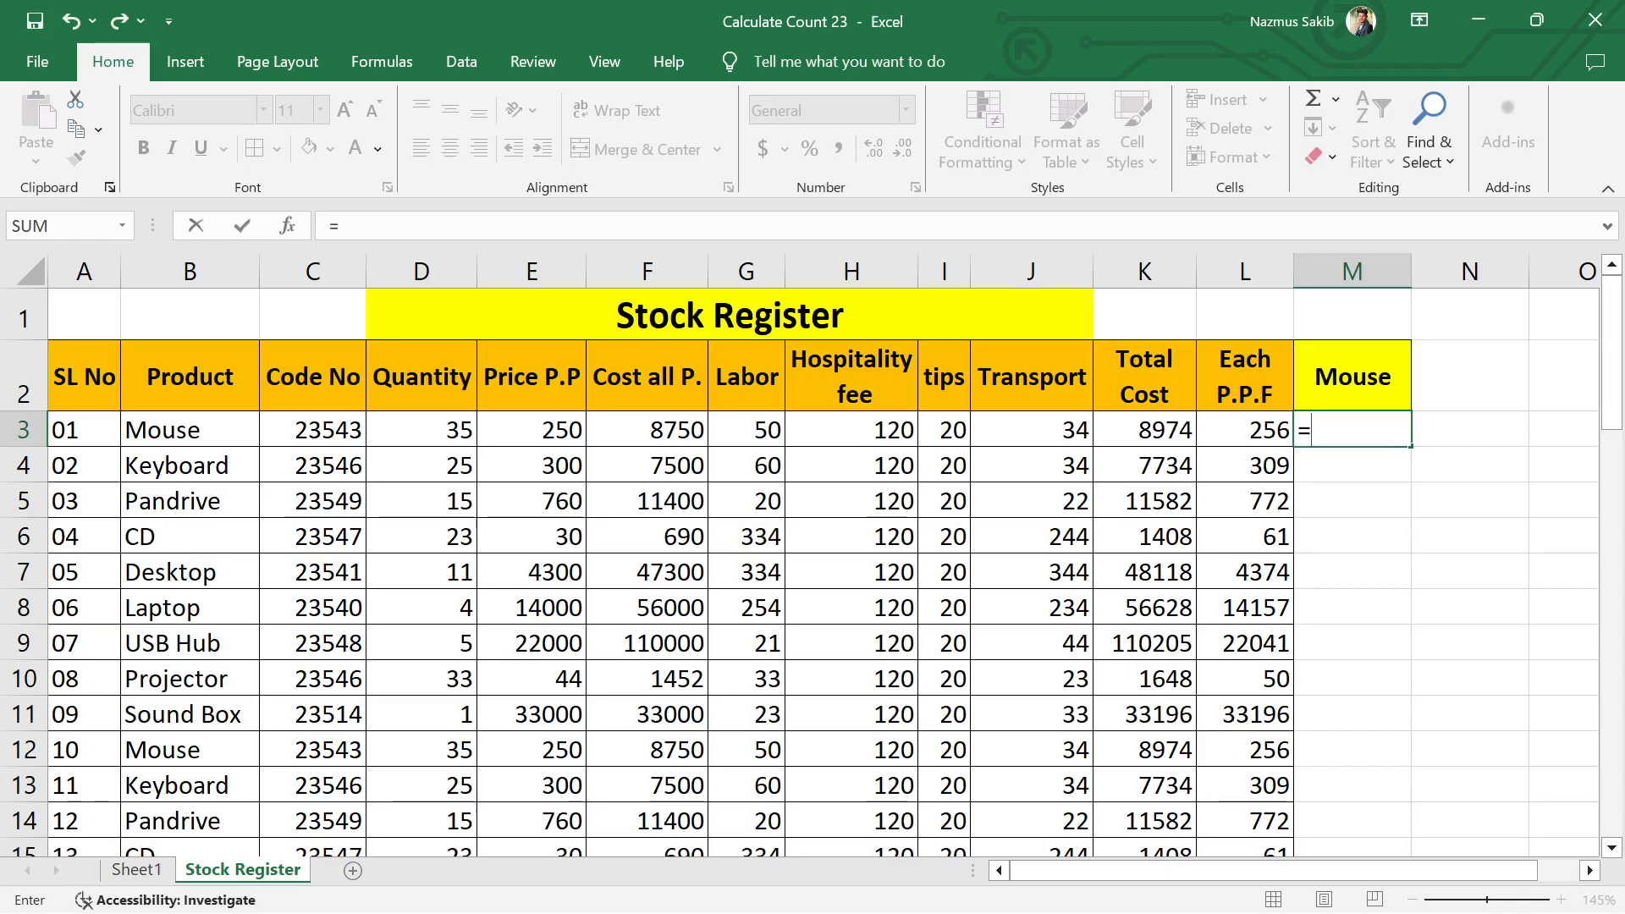
type("count")
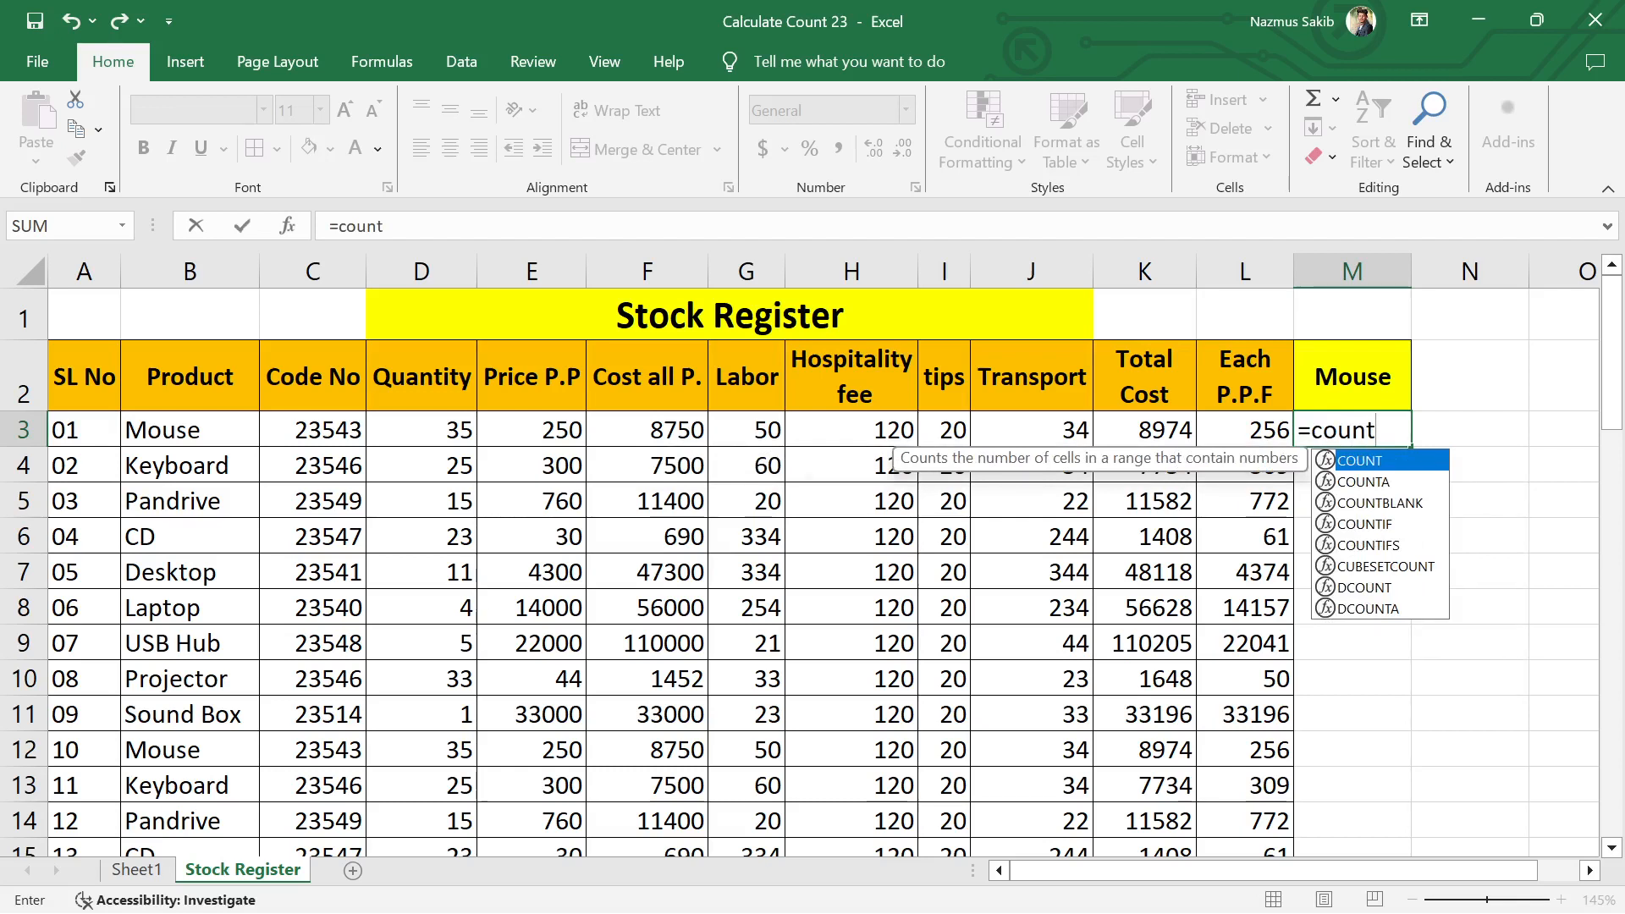
type("if")
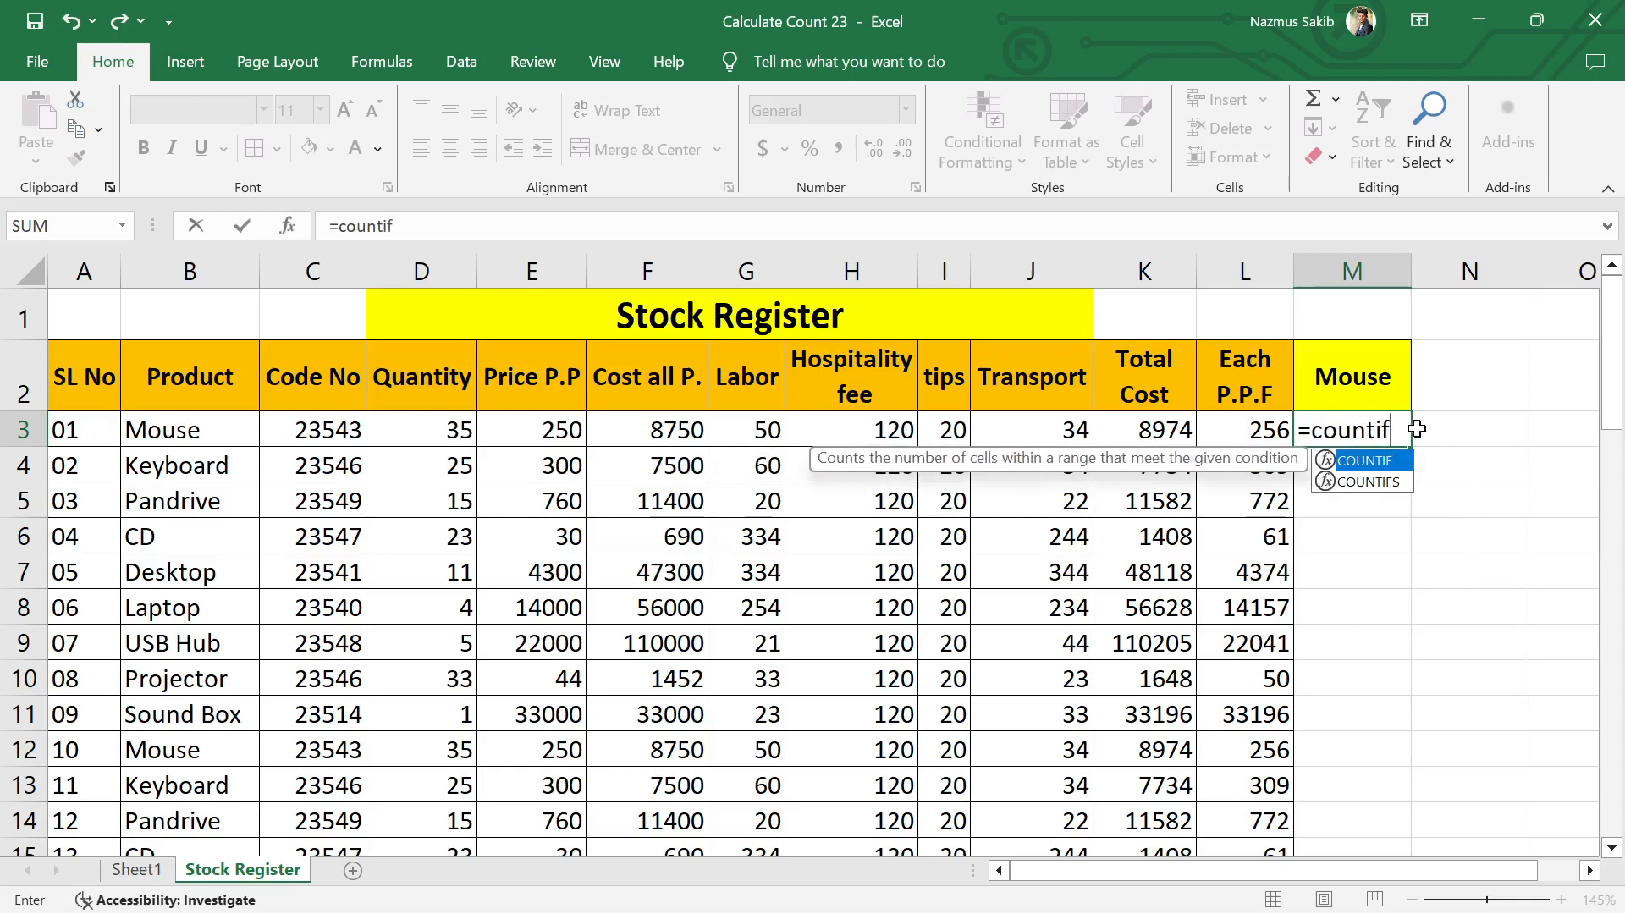
double_click(1374, 460)
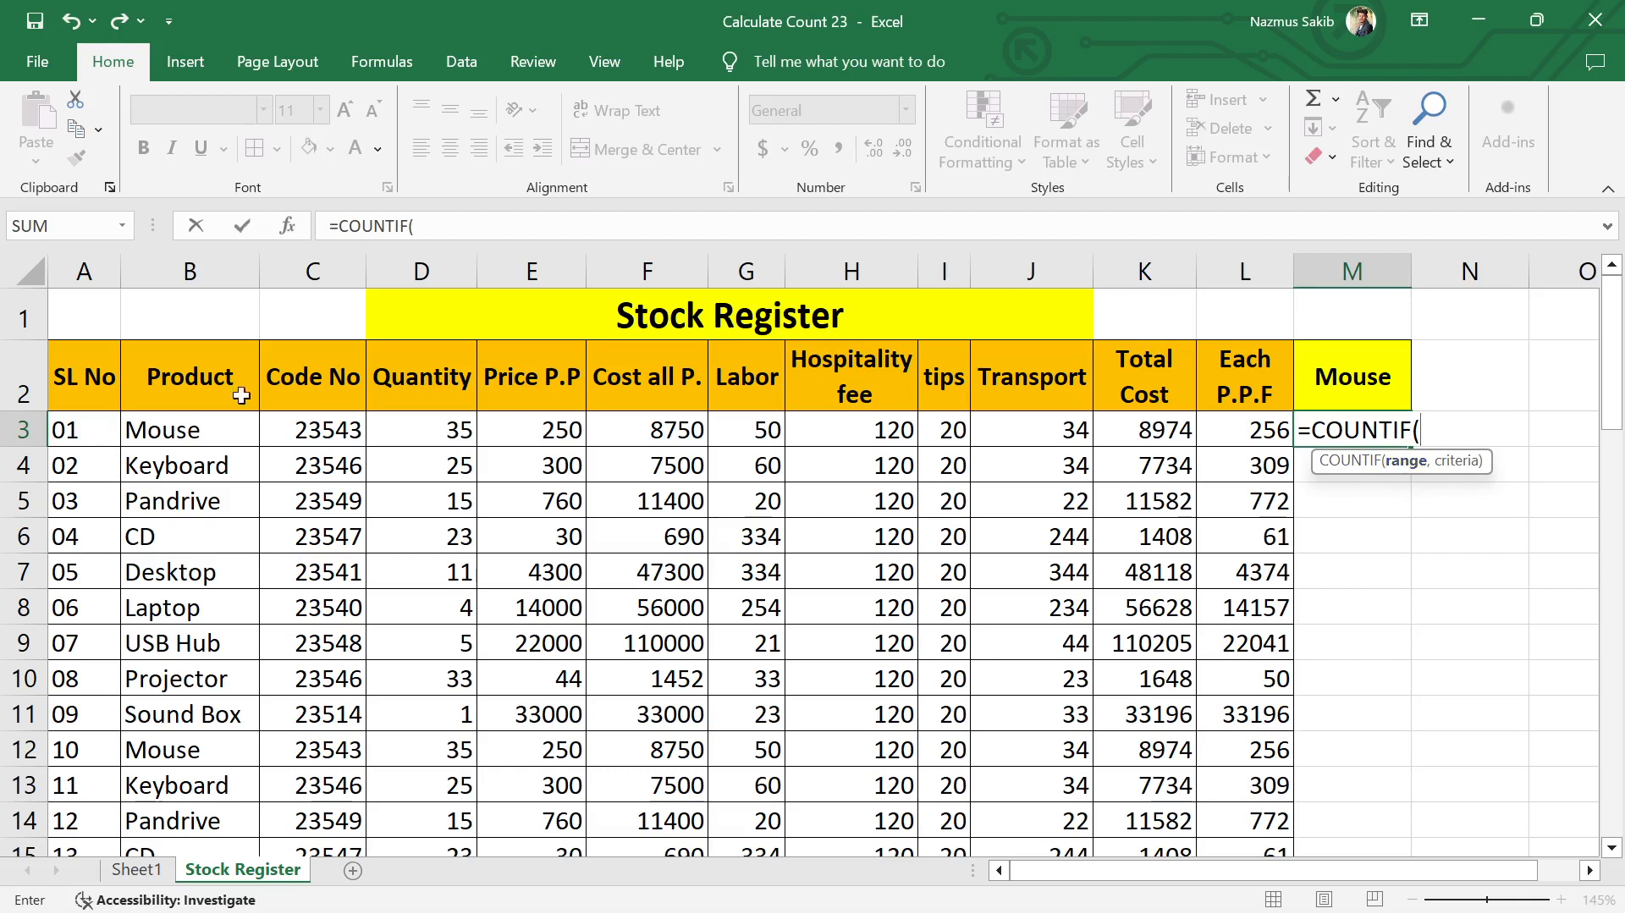
left_click_drag(181, 428, 169, 804)
left_click_drag(132, 912, 158, 761)
scroll(666, 645, "up", 13)
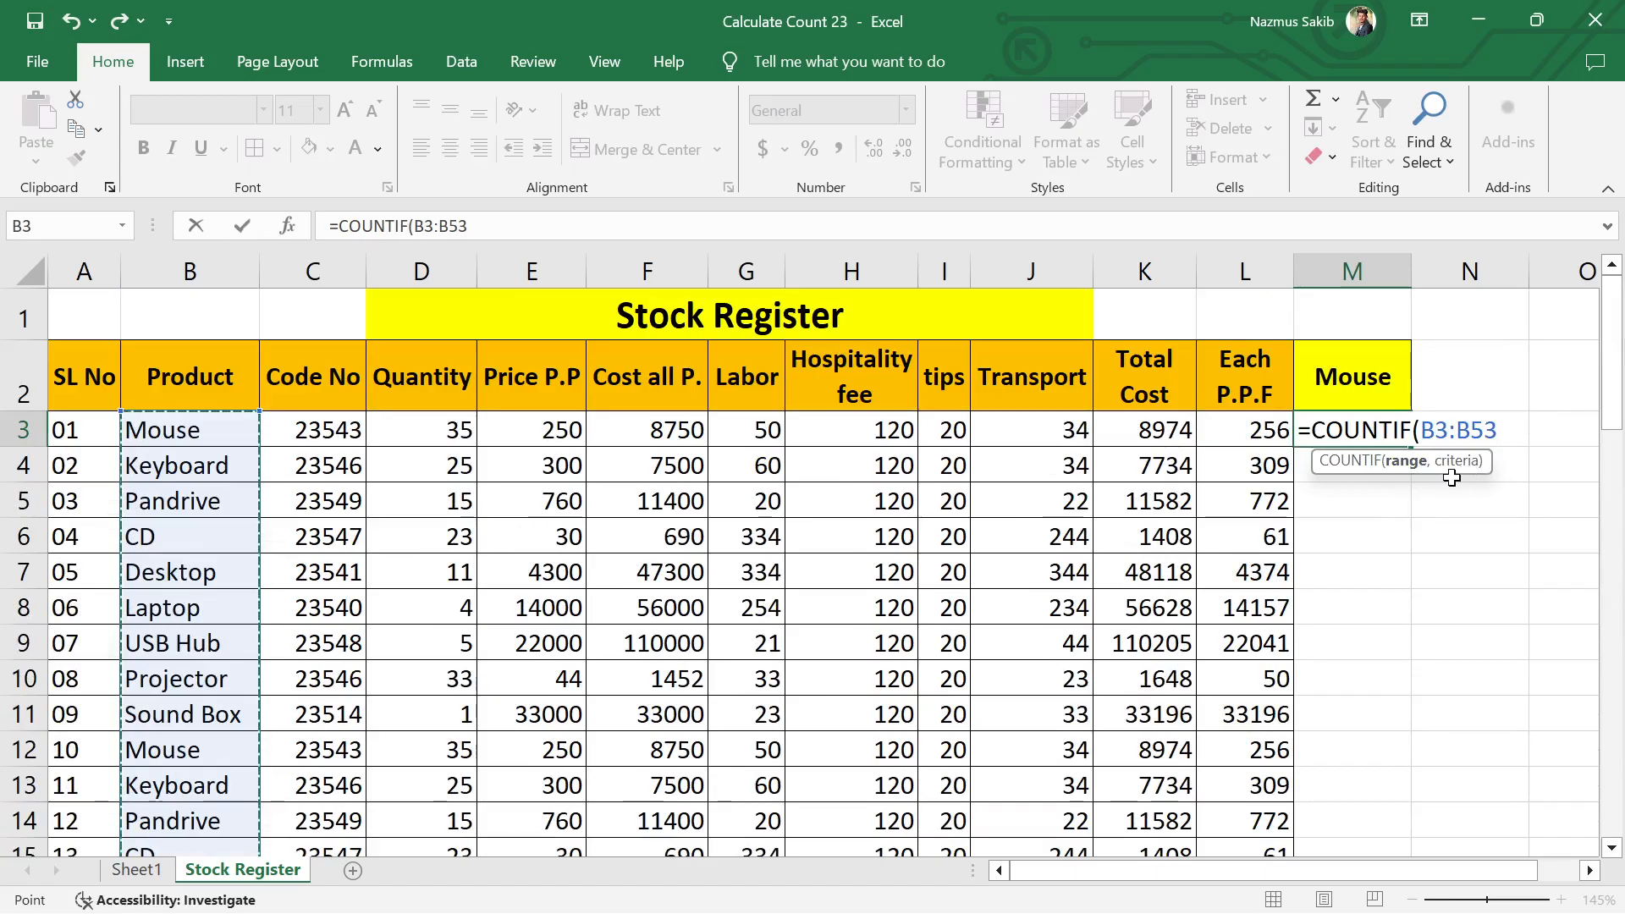
Step: Complete the formula in M3 with the criteria "Mouse" as =COUNTIF(B3:B53,"Mouse")
type(",")
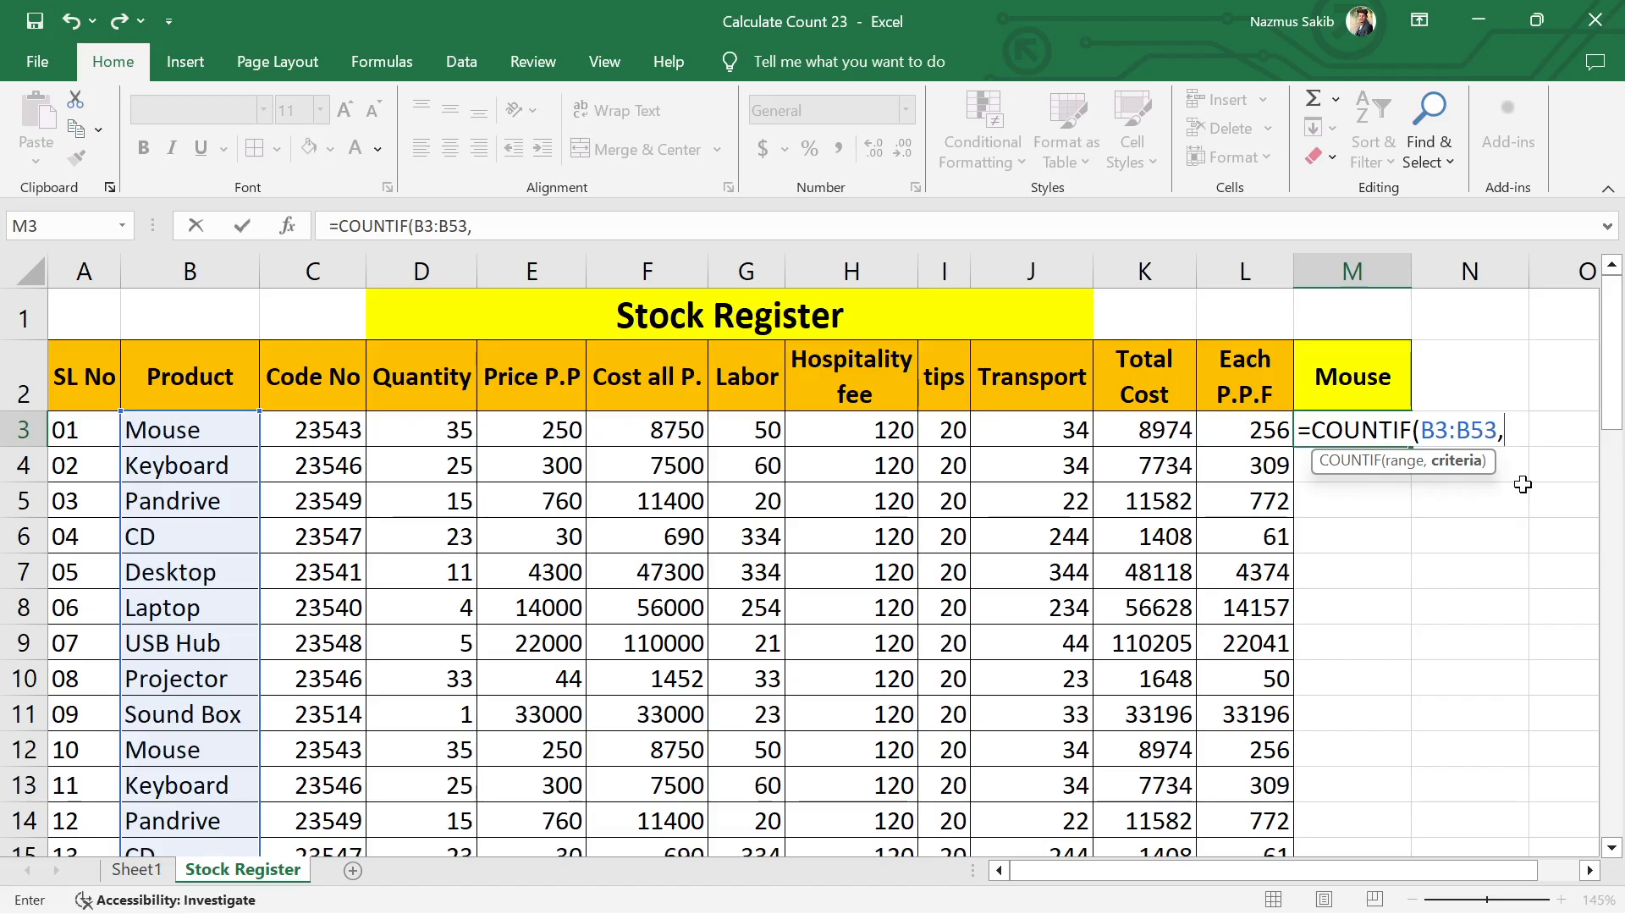
type("\"Mous")
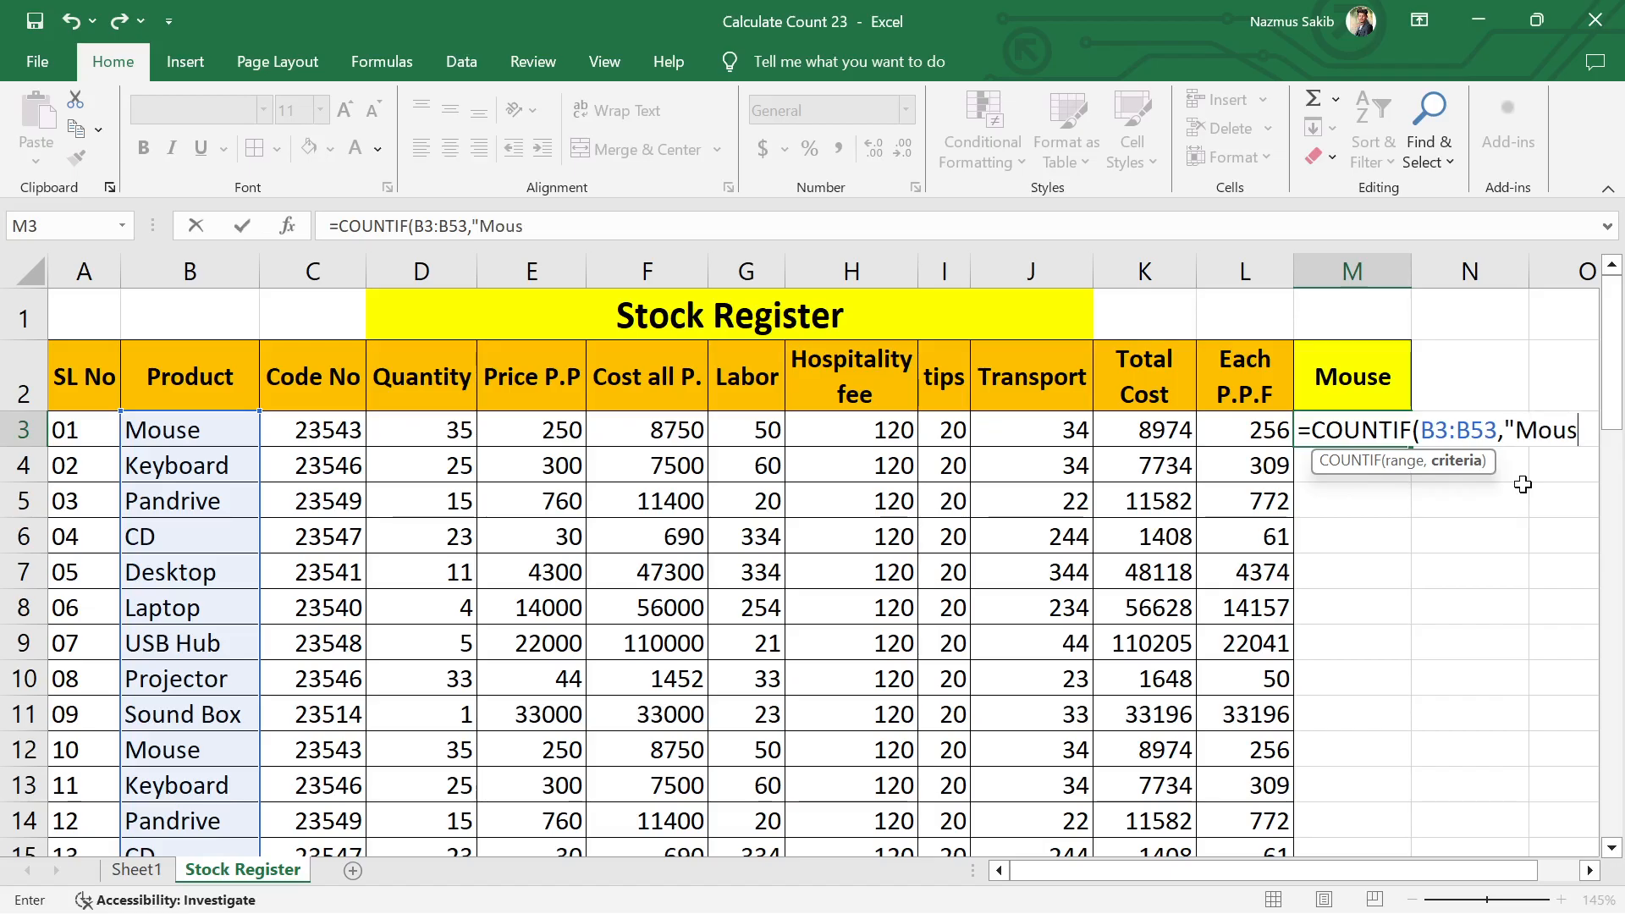
type("e\"")
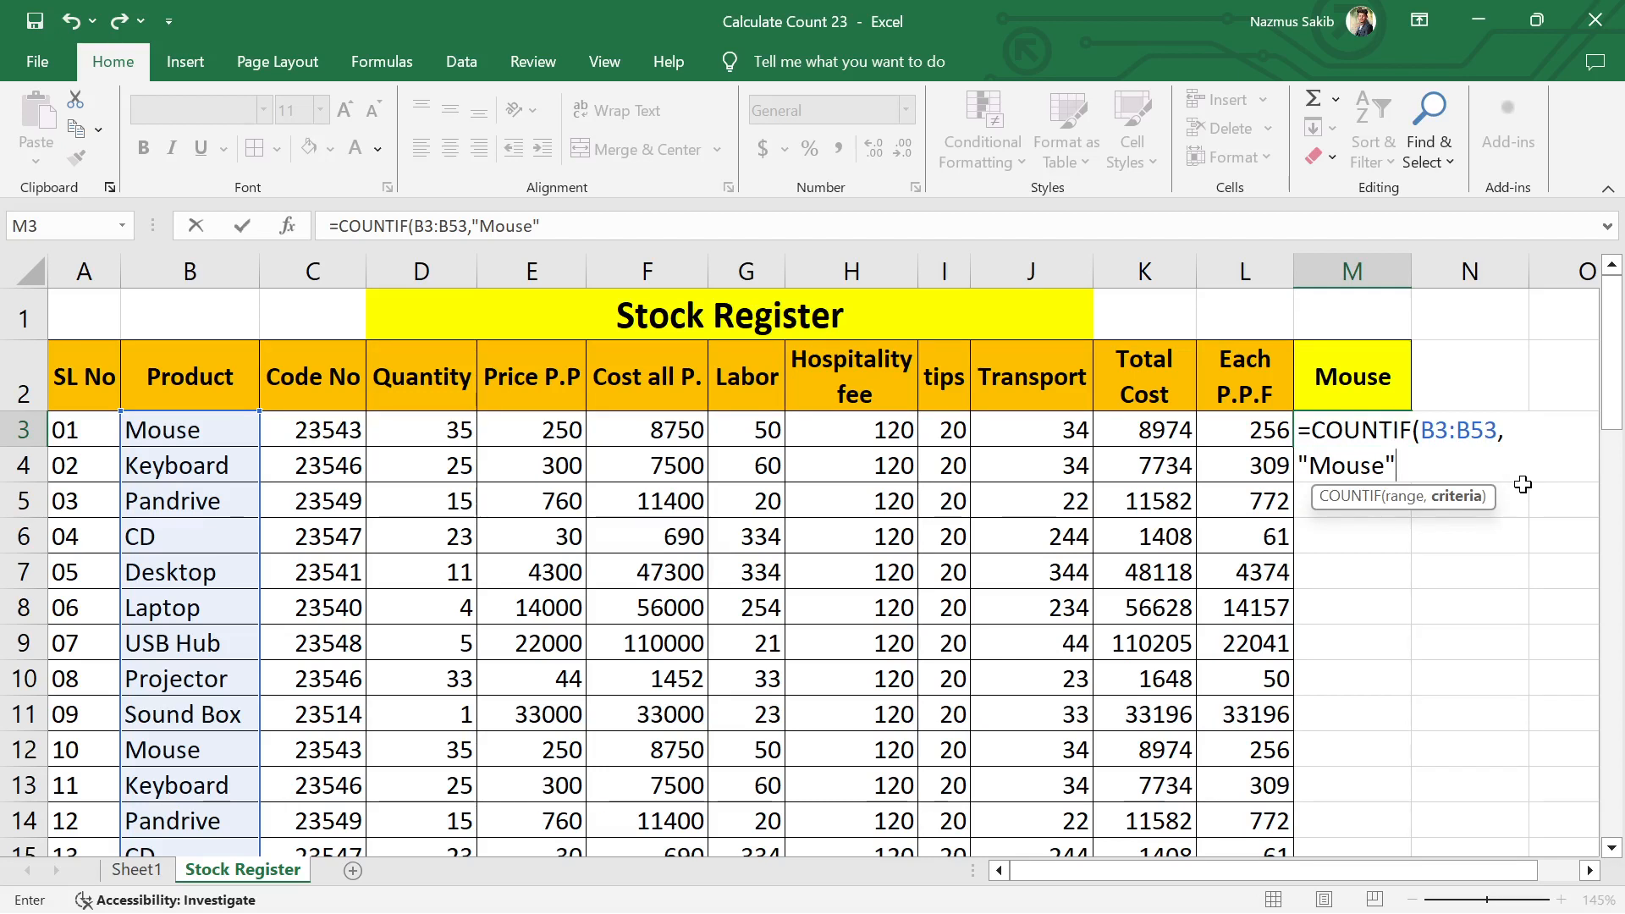
type(")")
key("Return")
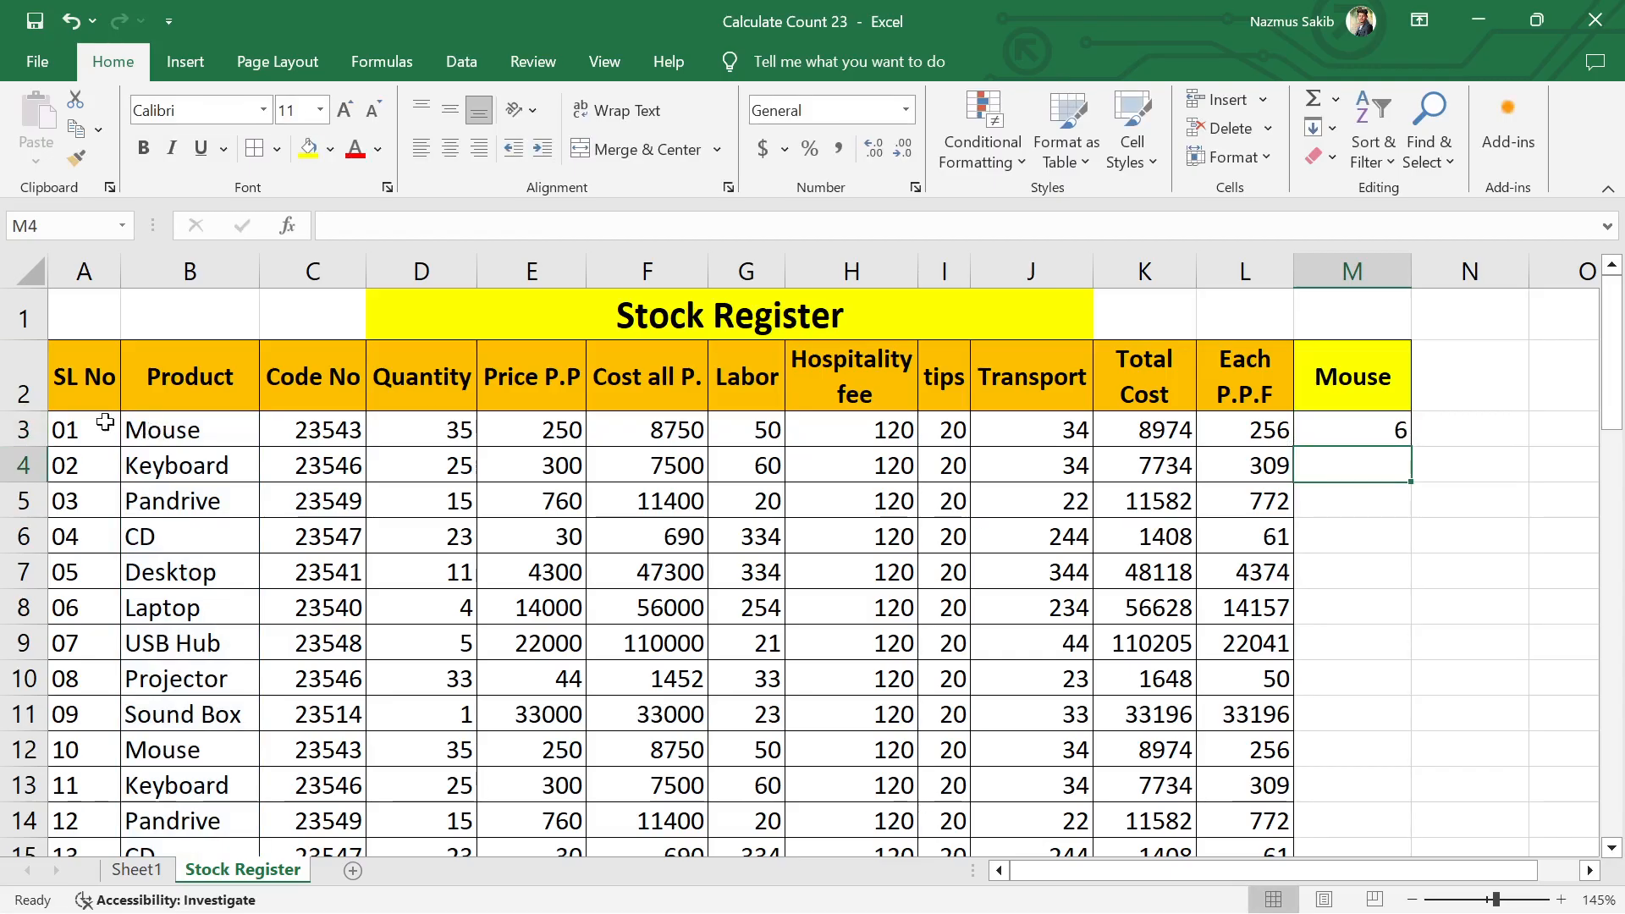
Step: Turn filtering back on for the header row A2:L2 of the stock table
left_click_drag(72, 408, 1244, 379)
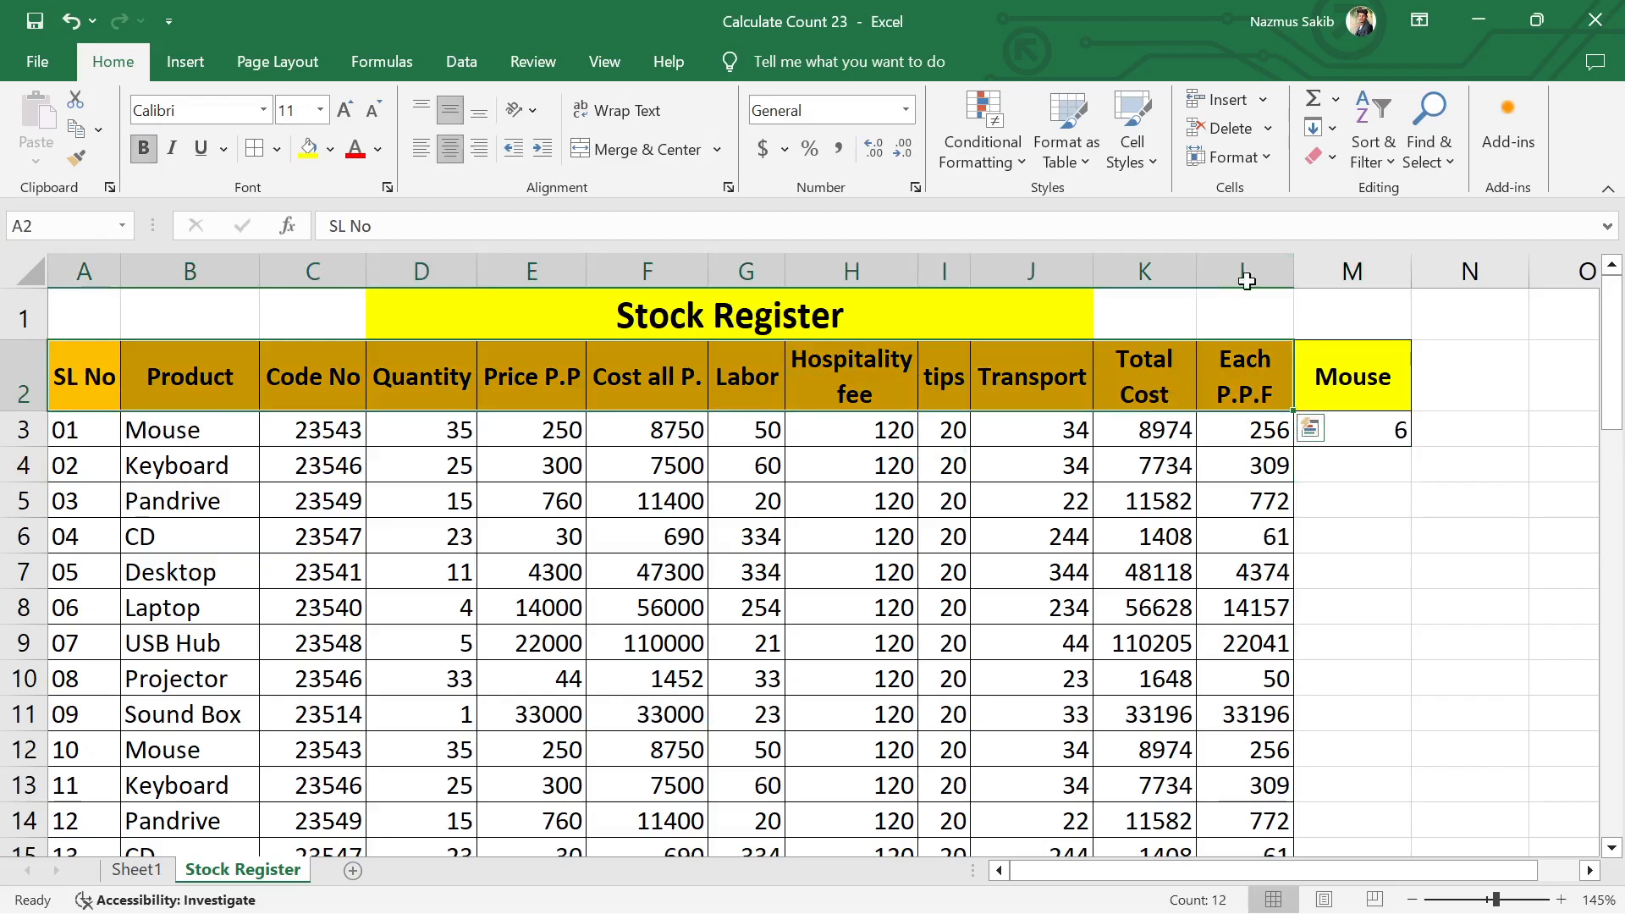
left_click(1371, 152)
left_click(1354, 288)
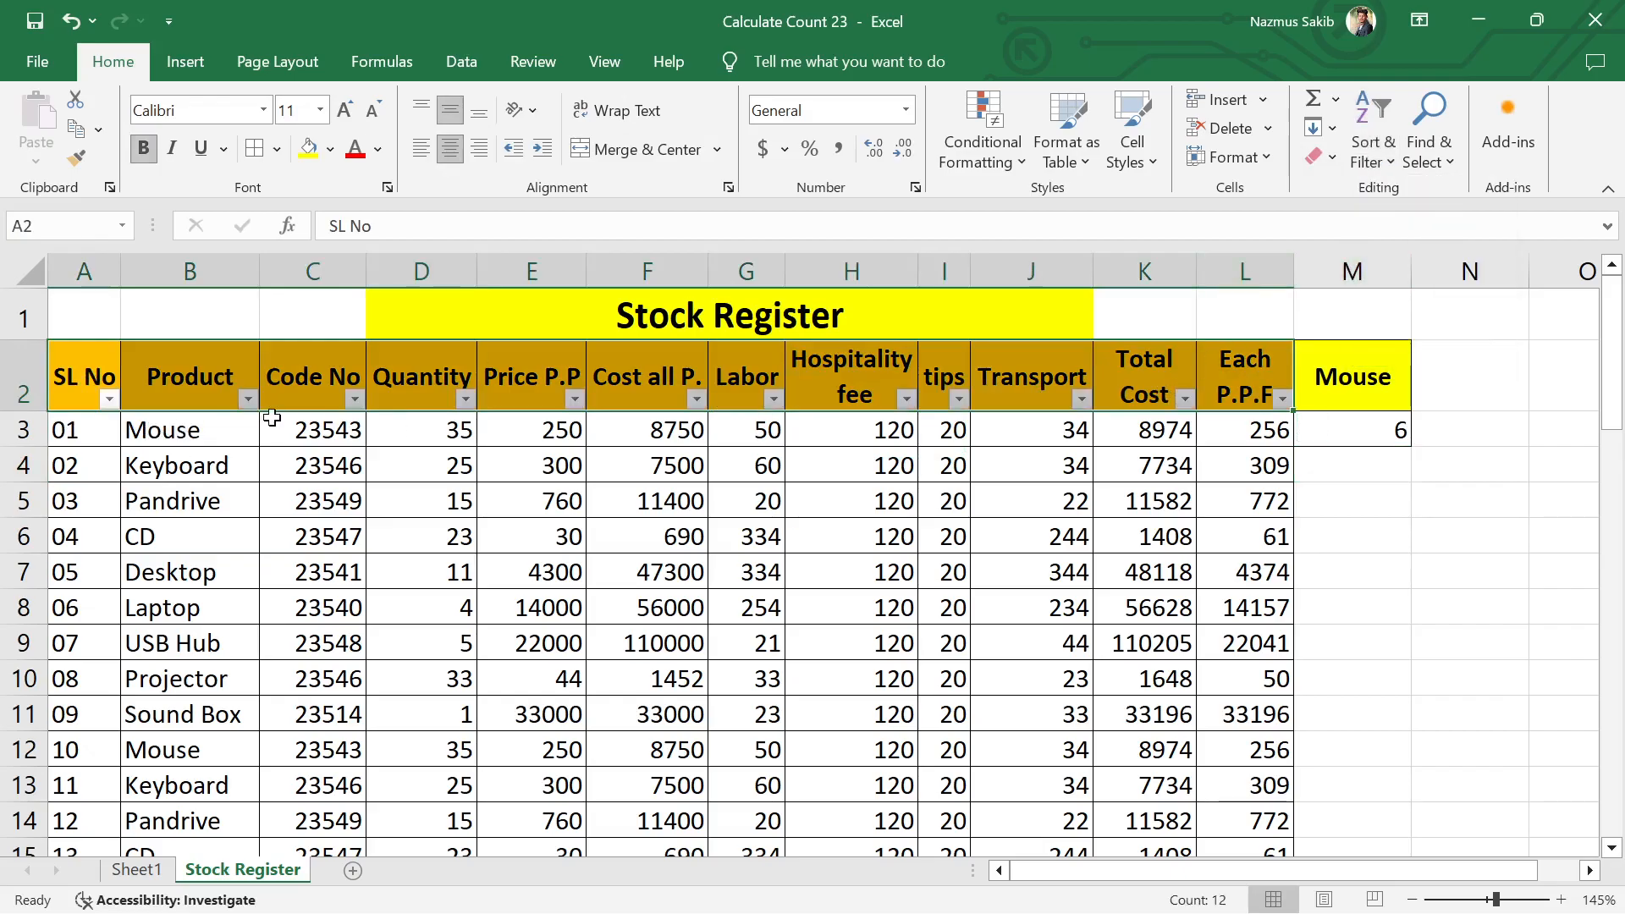
Step: Filter the Product column to show only the Mouse rows
left_click(247, 398)
left_click(325, 640)
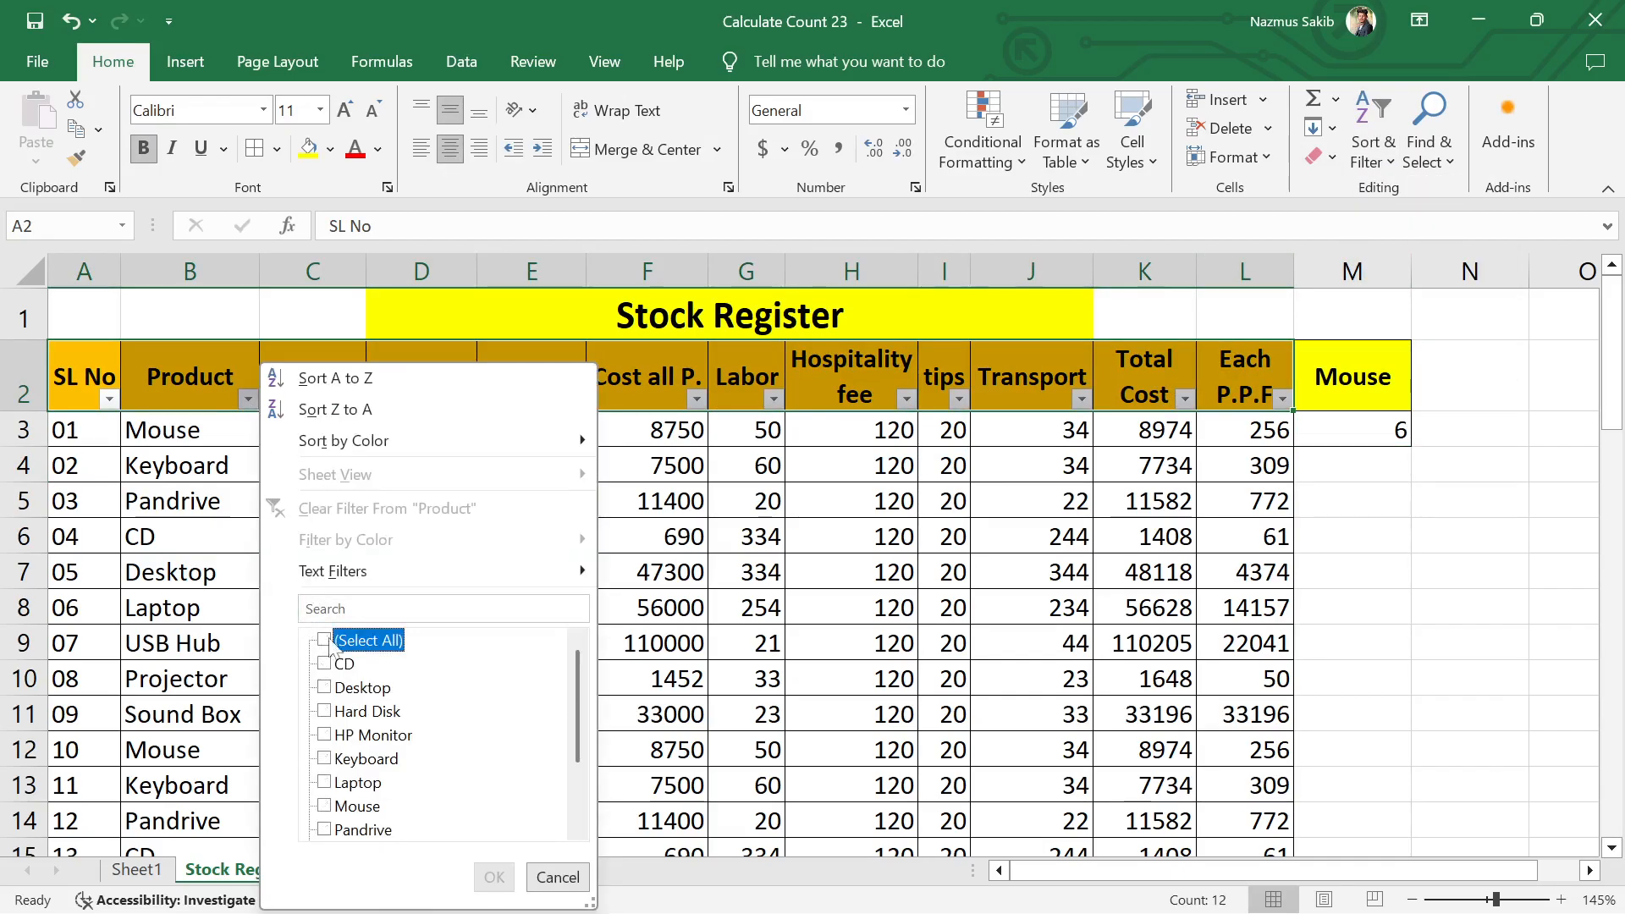
left_click(326, 806)
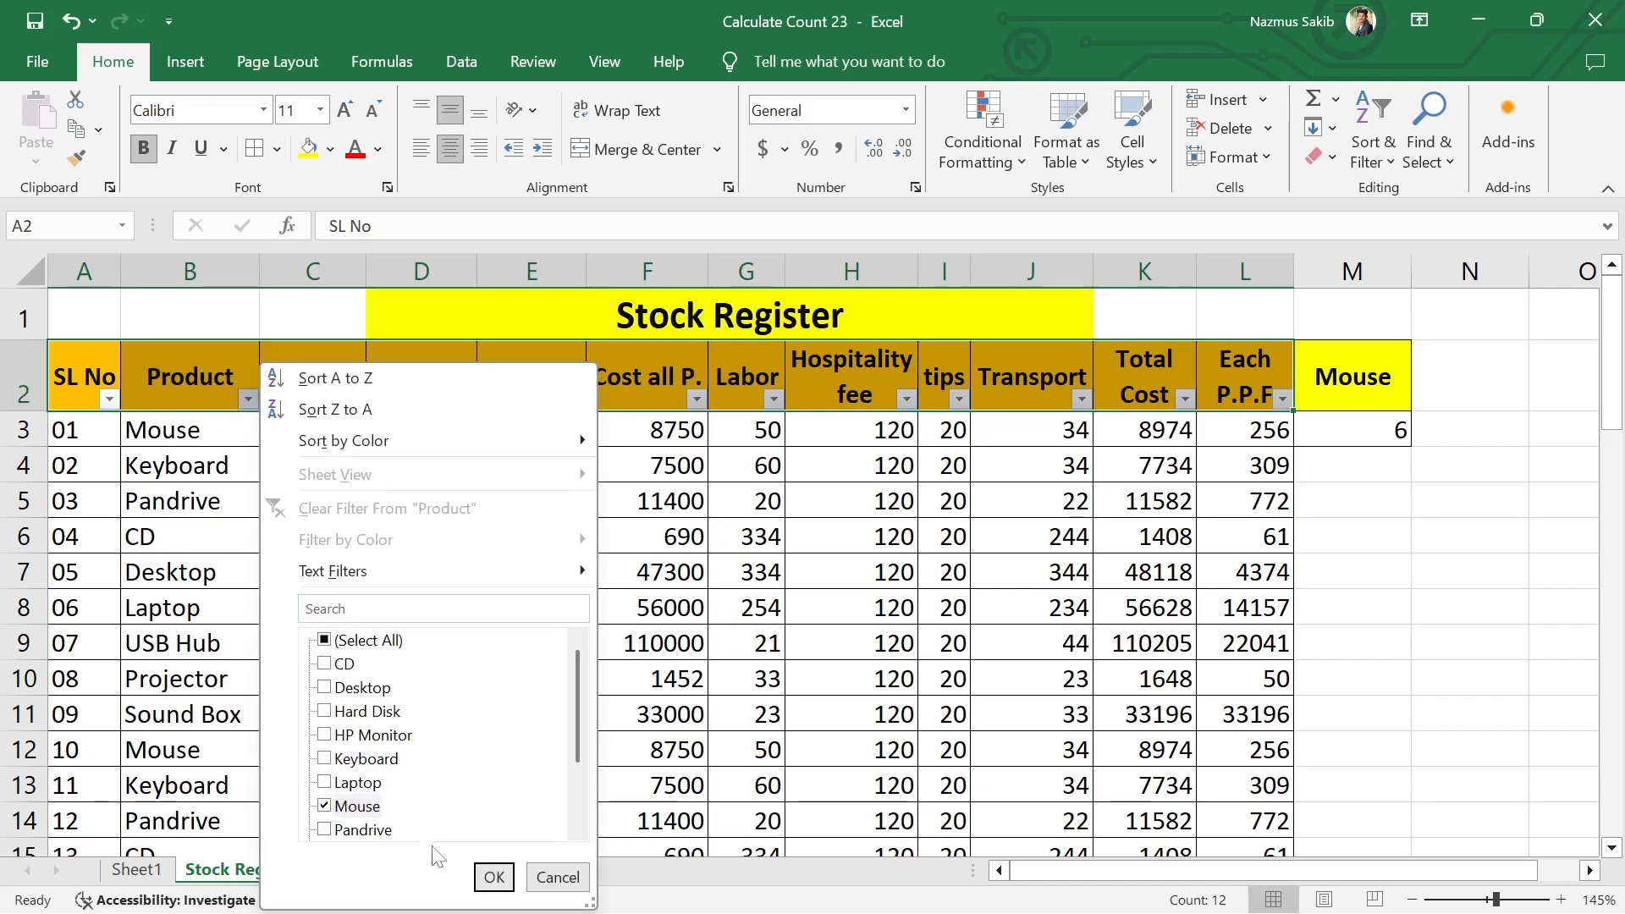
left_click(473, 878)
left_click(415, 759)
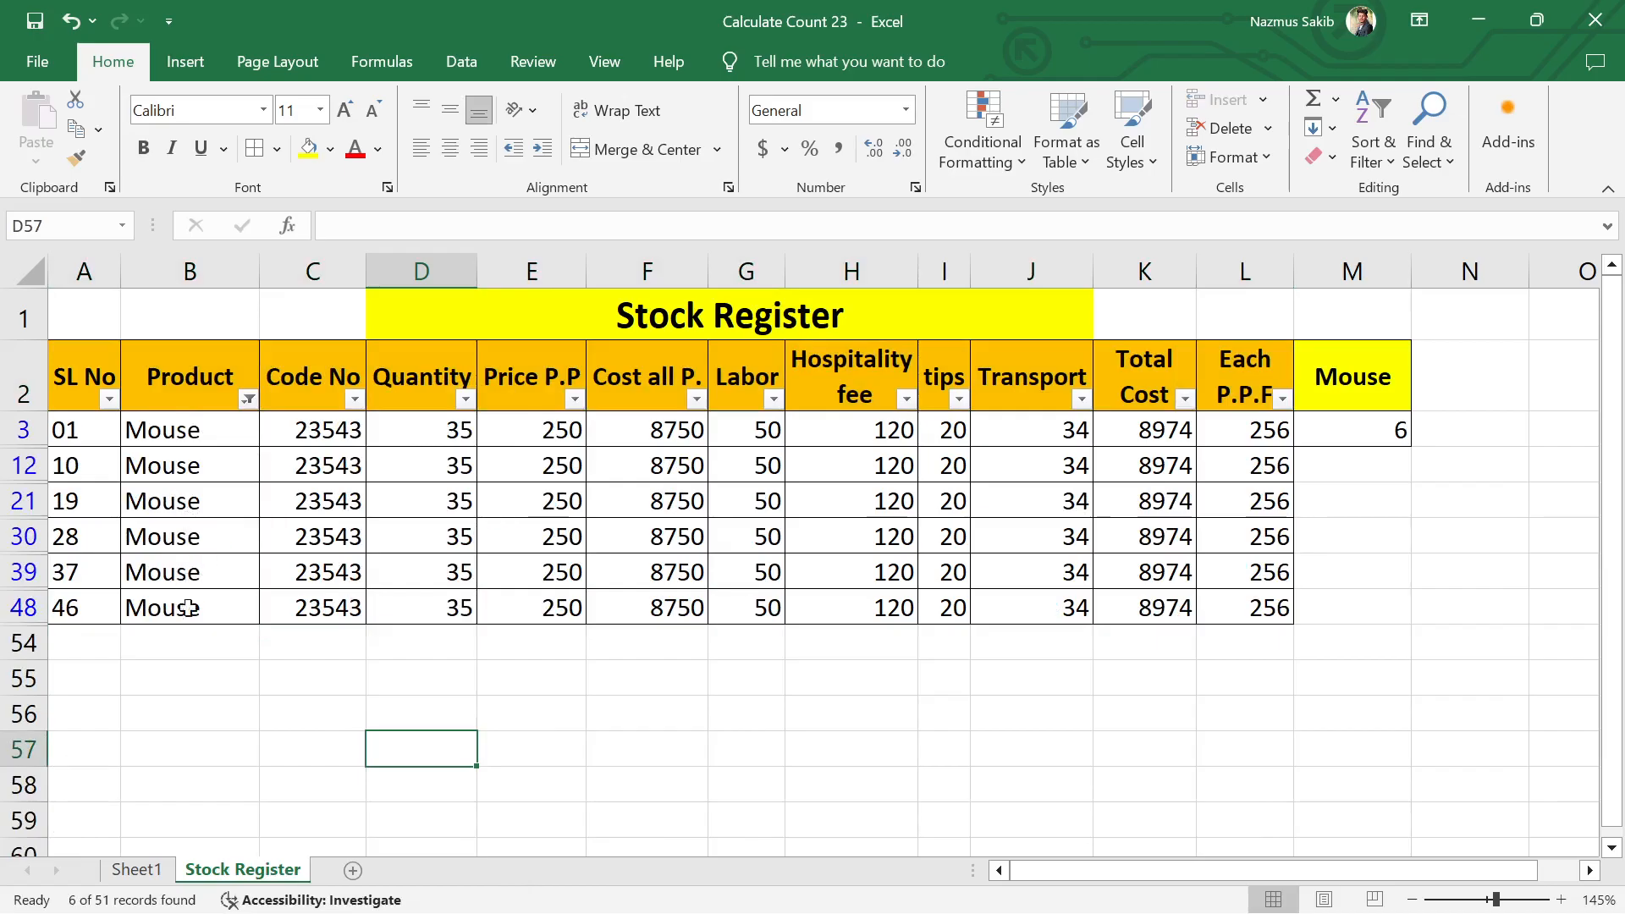
Step: Turn off filtering for the stock table so that all rows are listed
left_click(1371, 145)
left_click(1395, 288)
left_click(1423, 523)
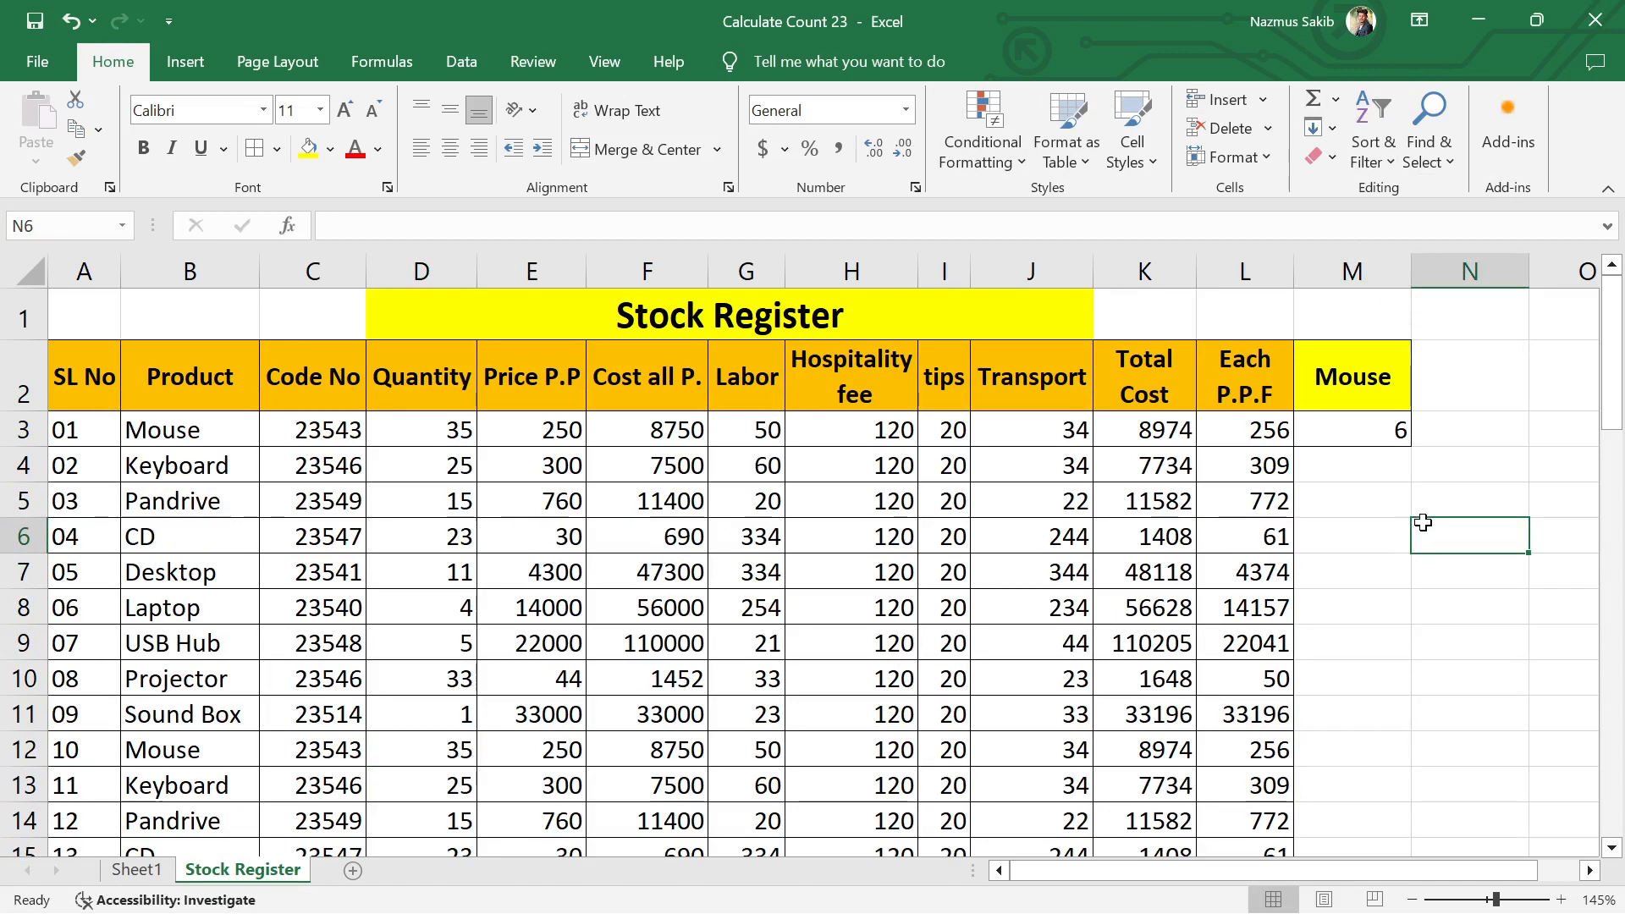
Step: Change the criteria of the COUNTIF formula in M3 to "HP Monitor", keeping the range B3:B53
double_click(1386, 430)
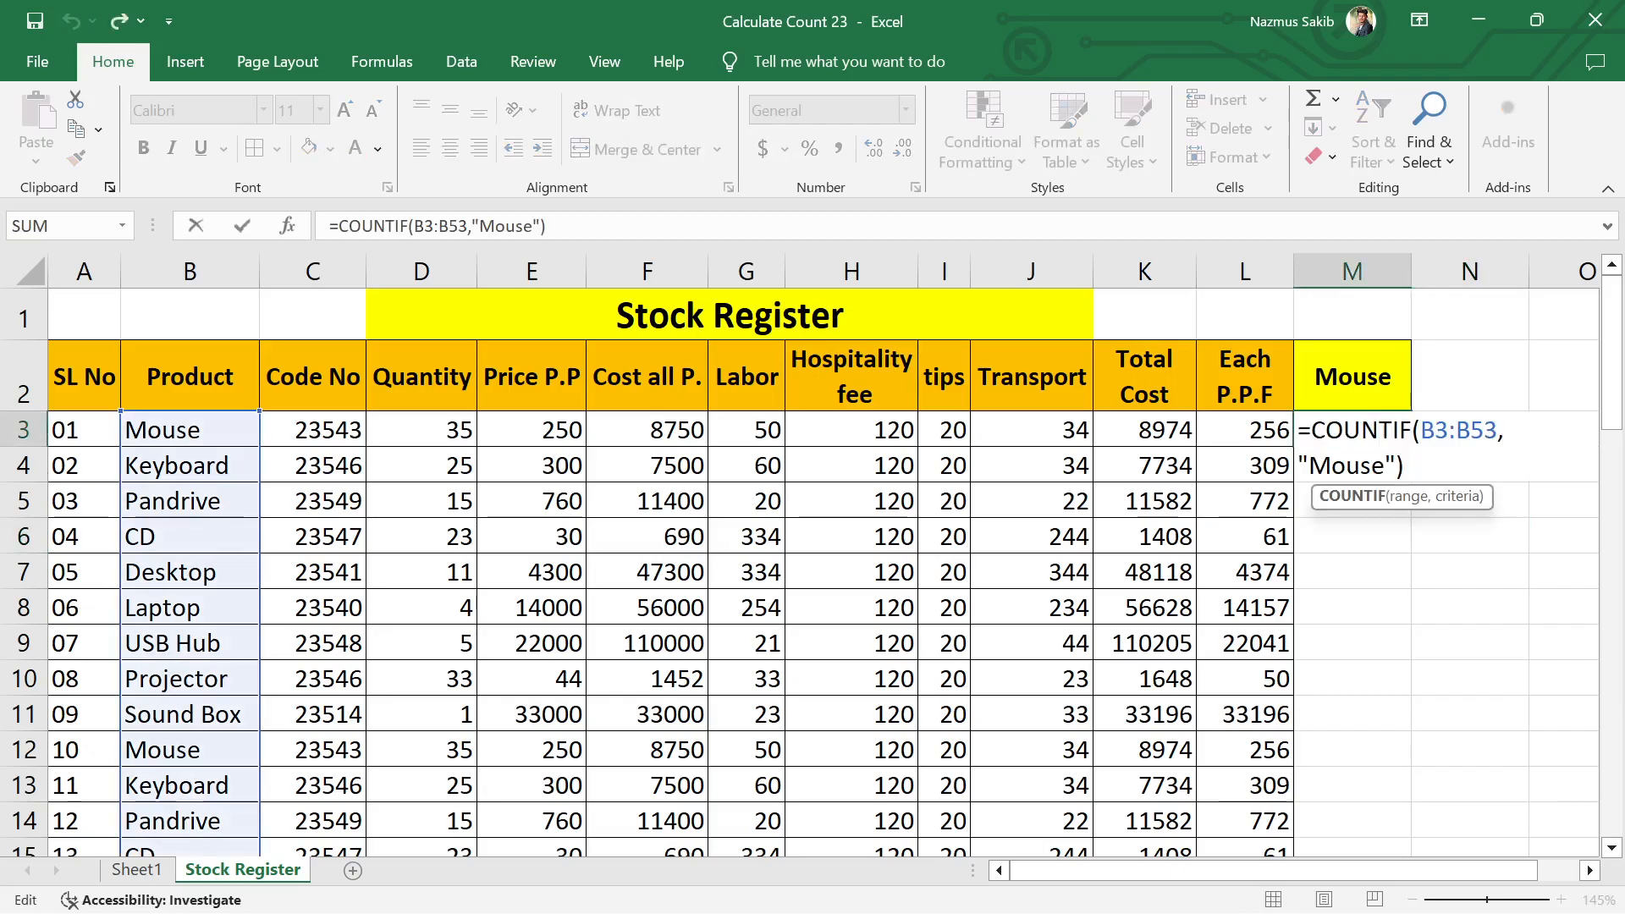
left_click(1386, 466)
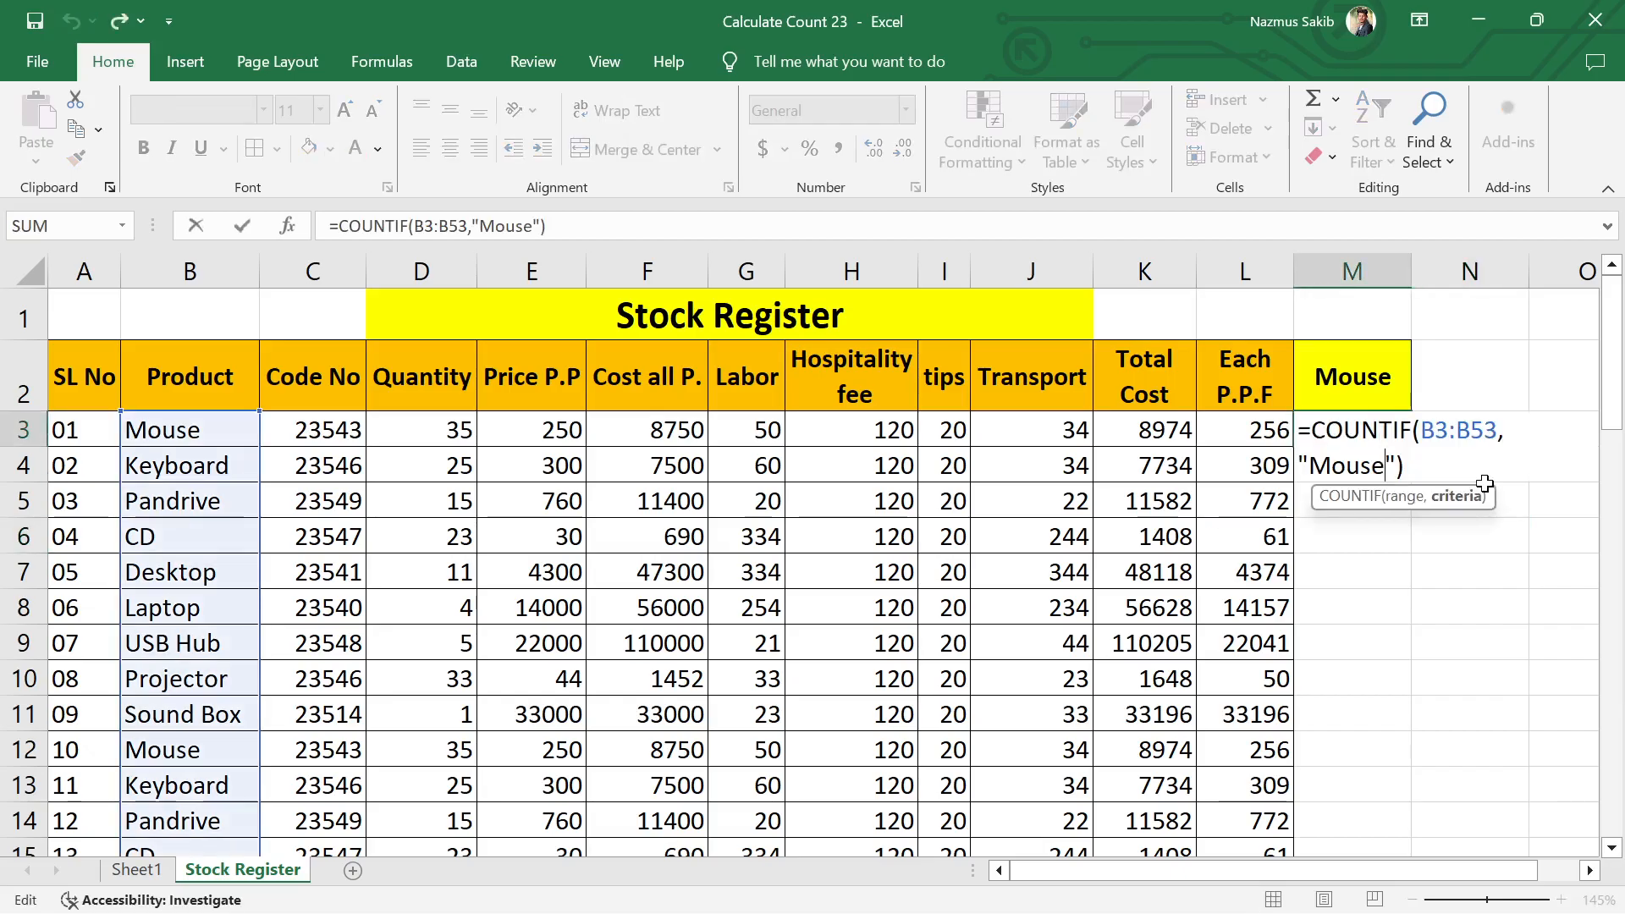
key("BackSpace")
key("BackSpace")
key("BackSpace")
key("BackSpace")
key("BackSpace")
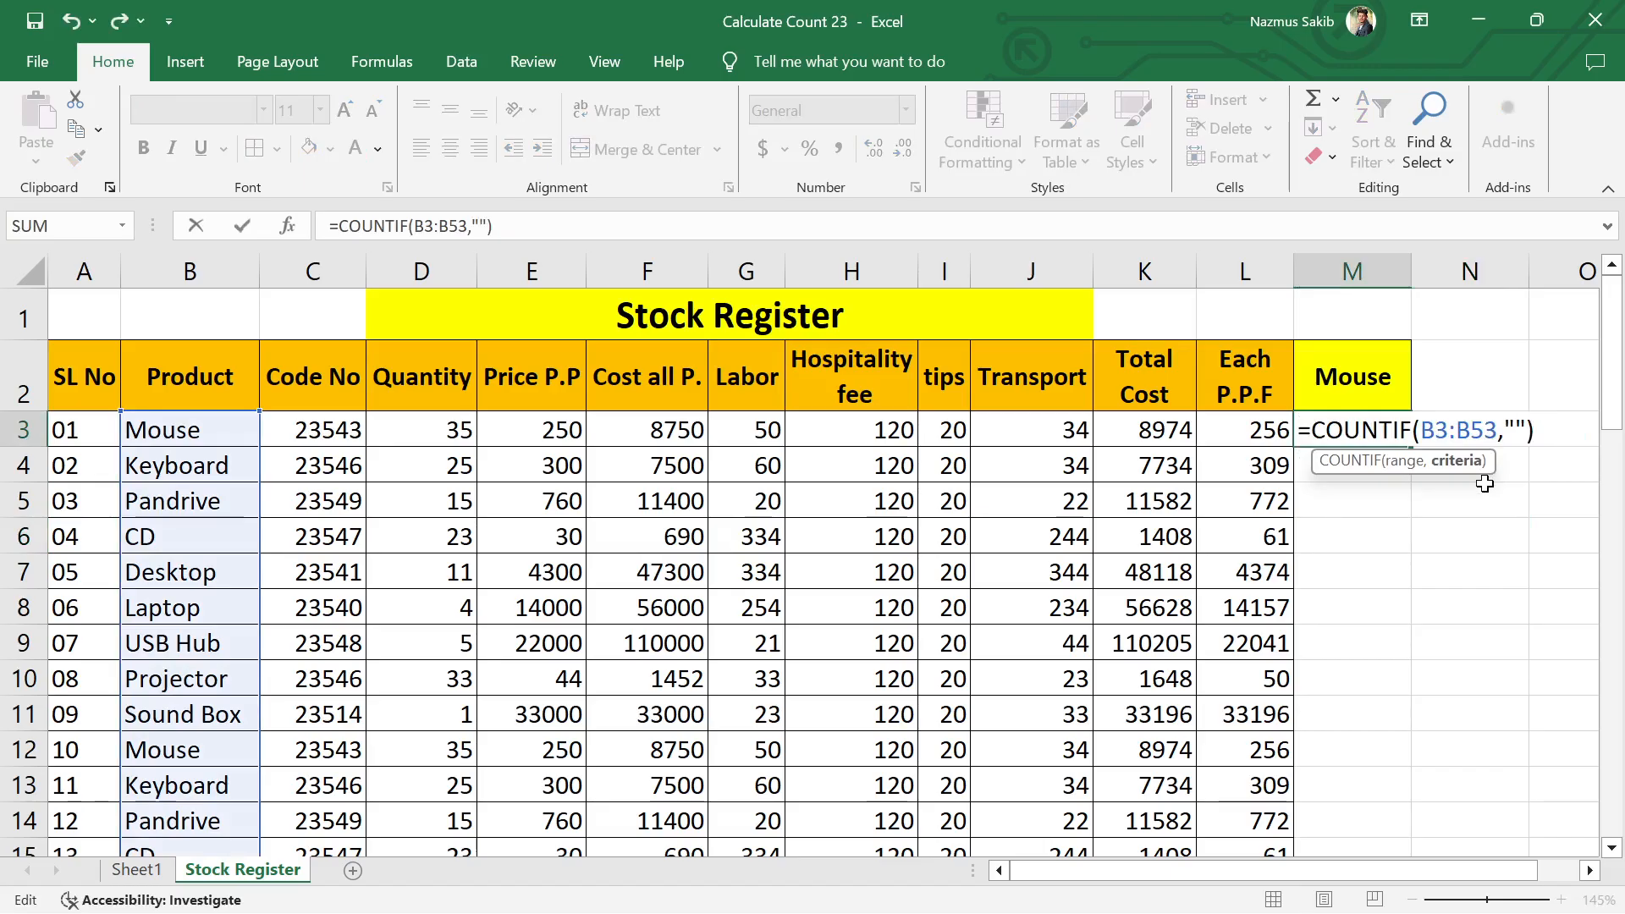
type("HP Mp")
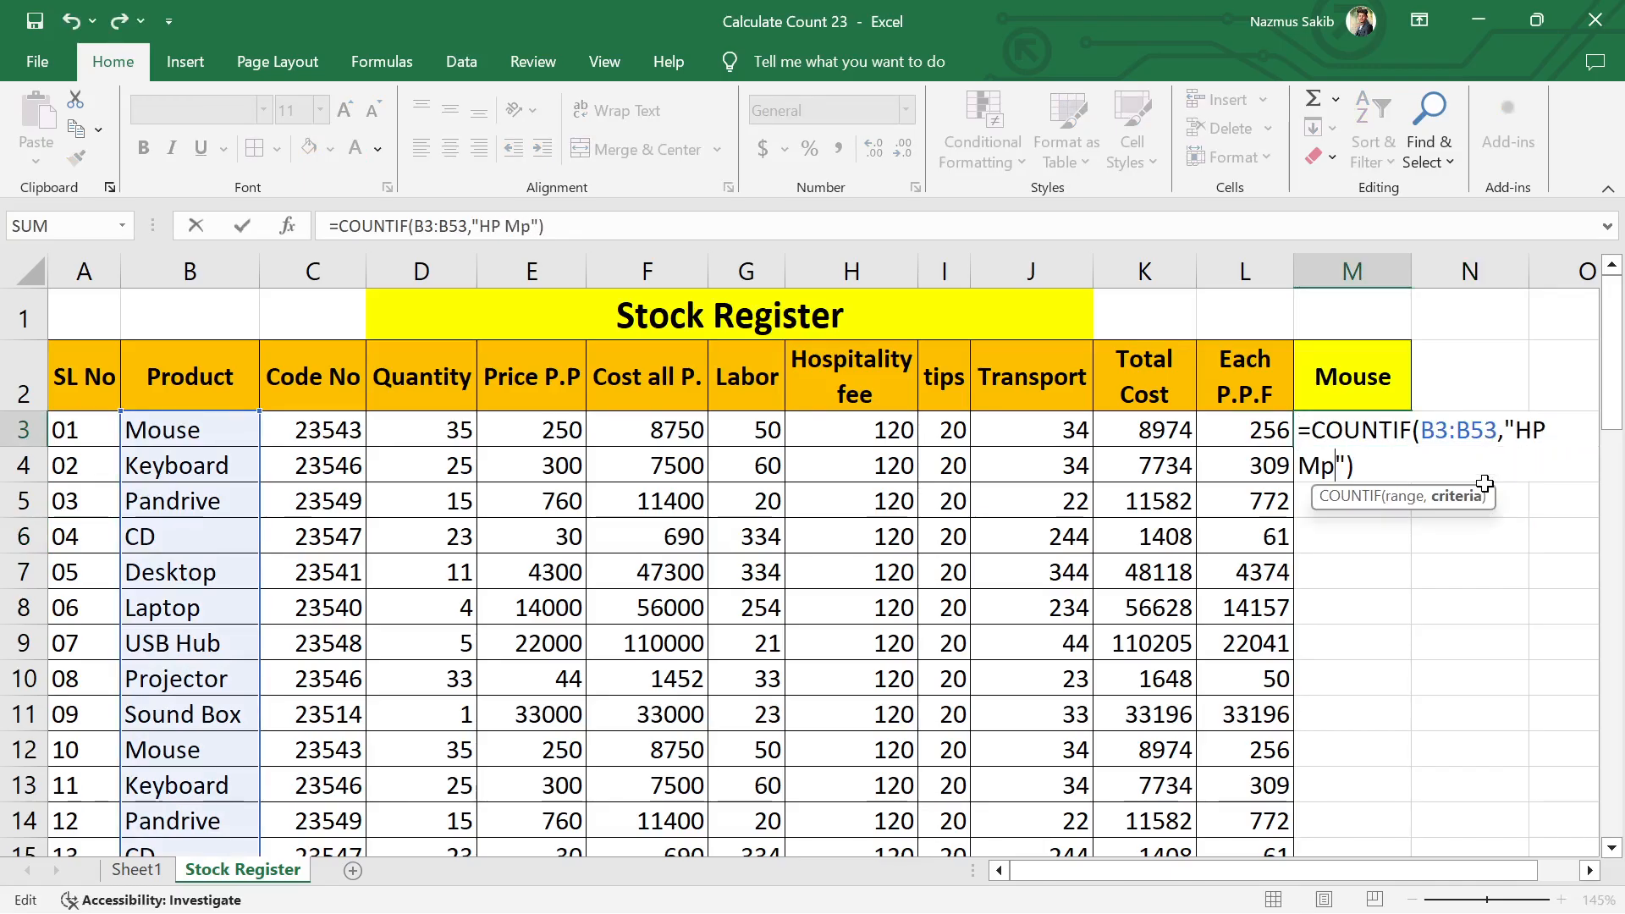
key("BackSpace")
type("onitor")
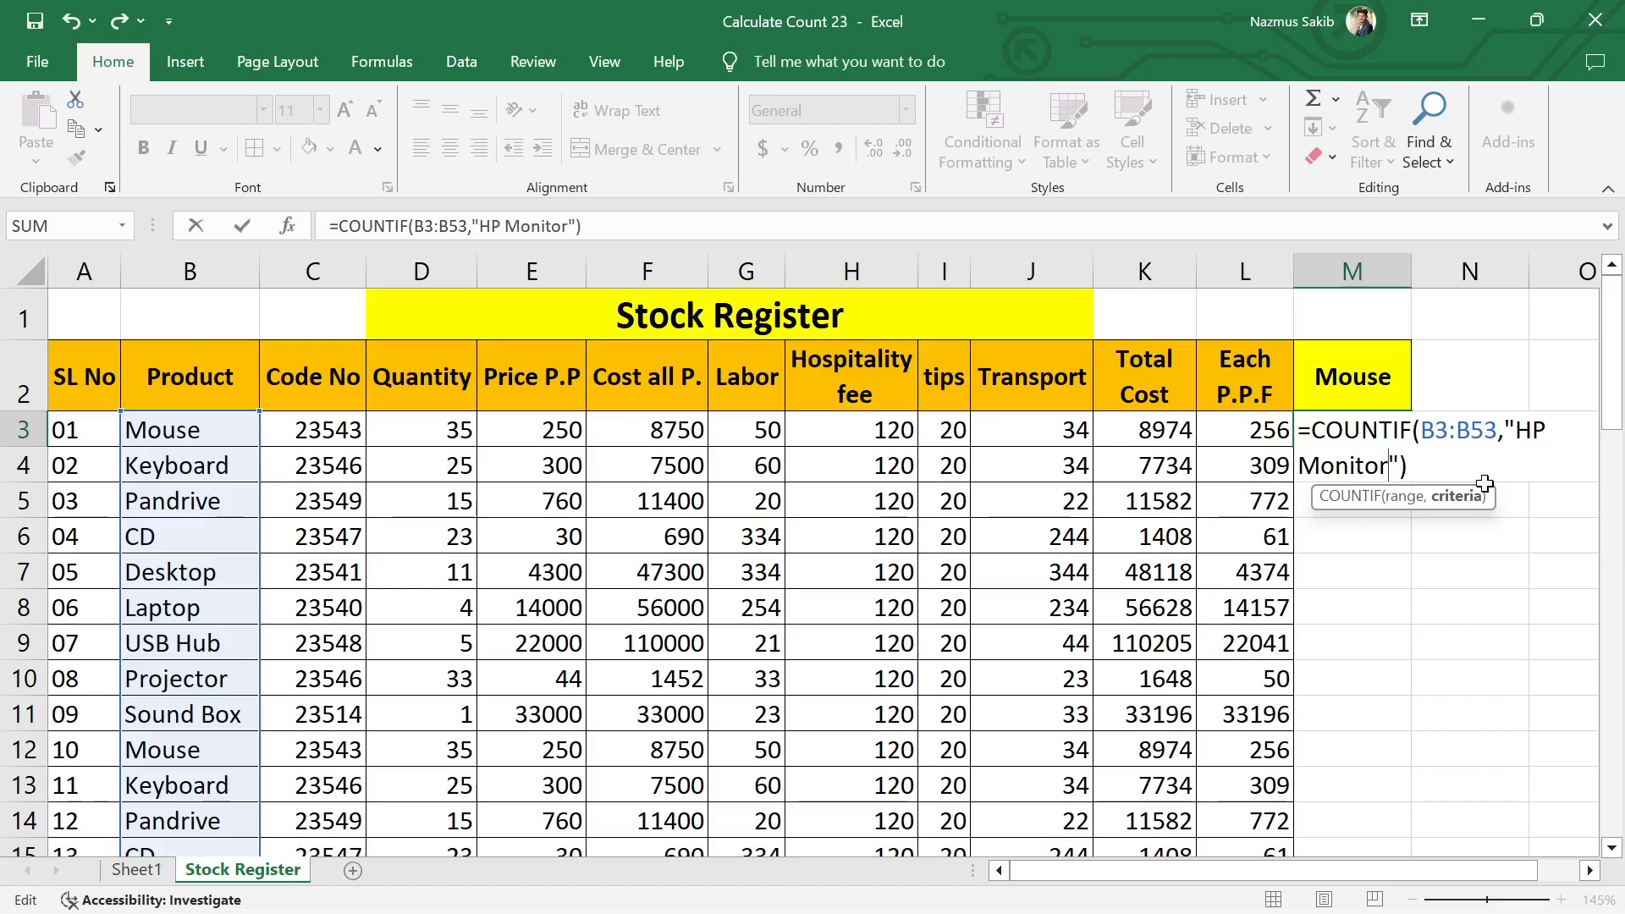
key("Return")
left_click(1350, 431)
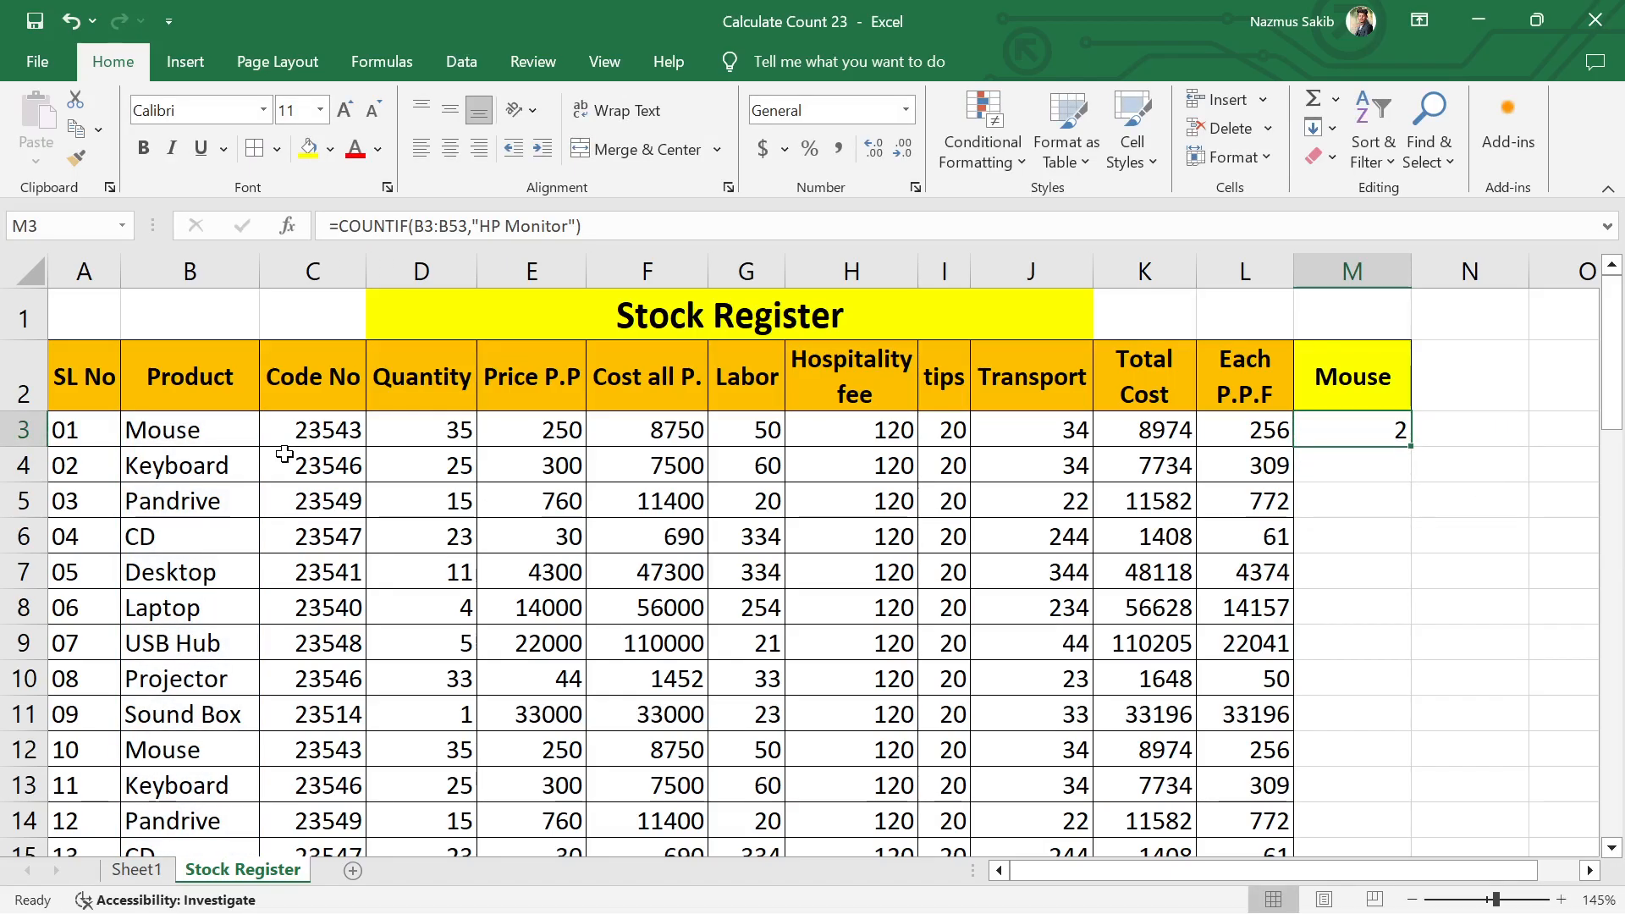
Step: Turn on filtering for the stock table's header row, A2:L2
left_click(1398, 152)
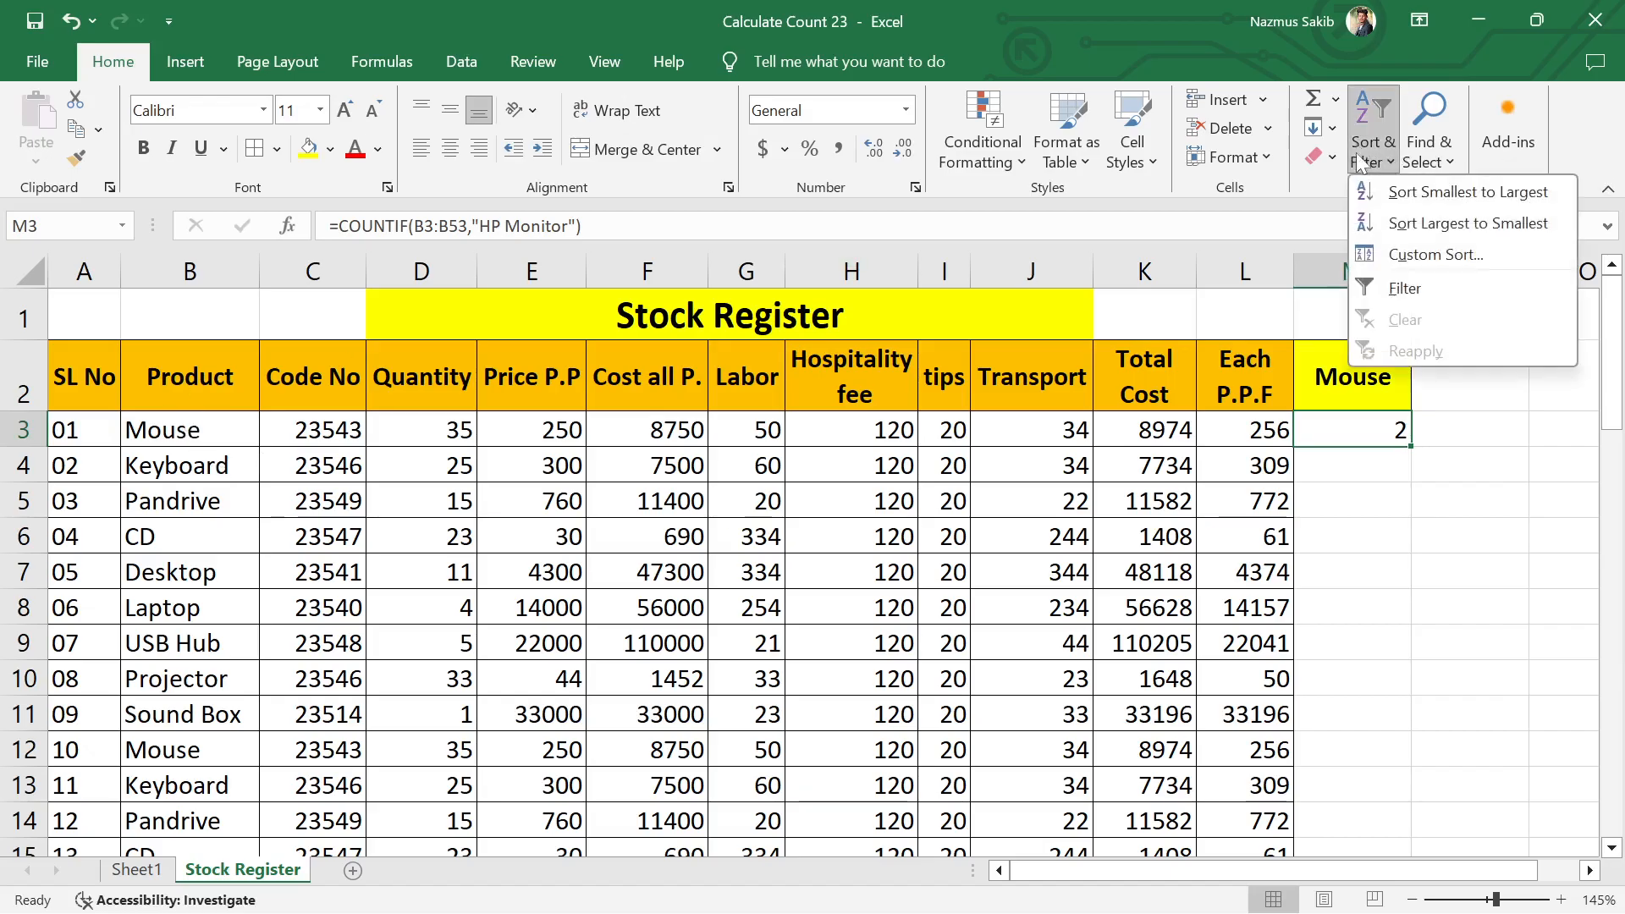
left_click(1363, 160)
left_click(89, 377)
left_click_drag(216, 373, 1269, 373)
left_click(1373, 144)
left_click(1405, 288)
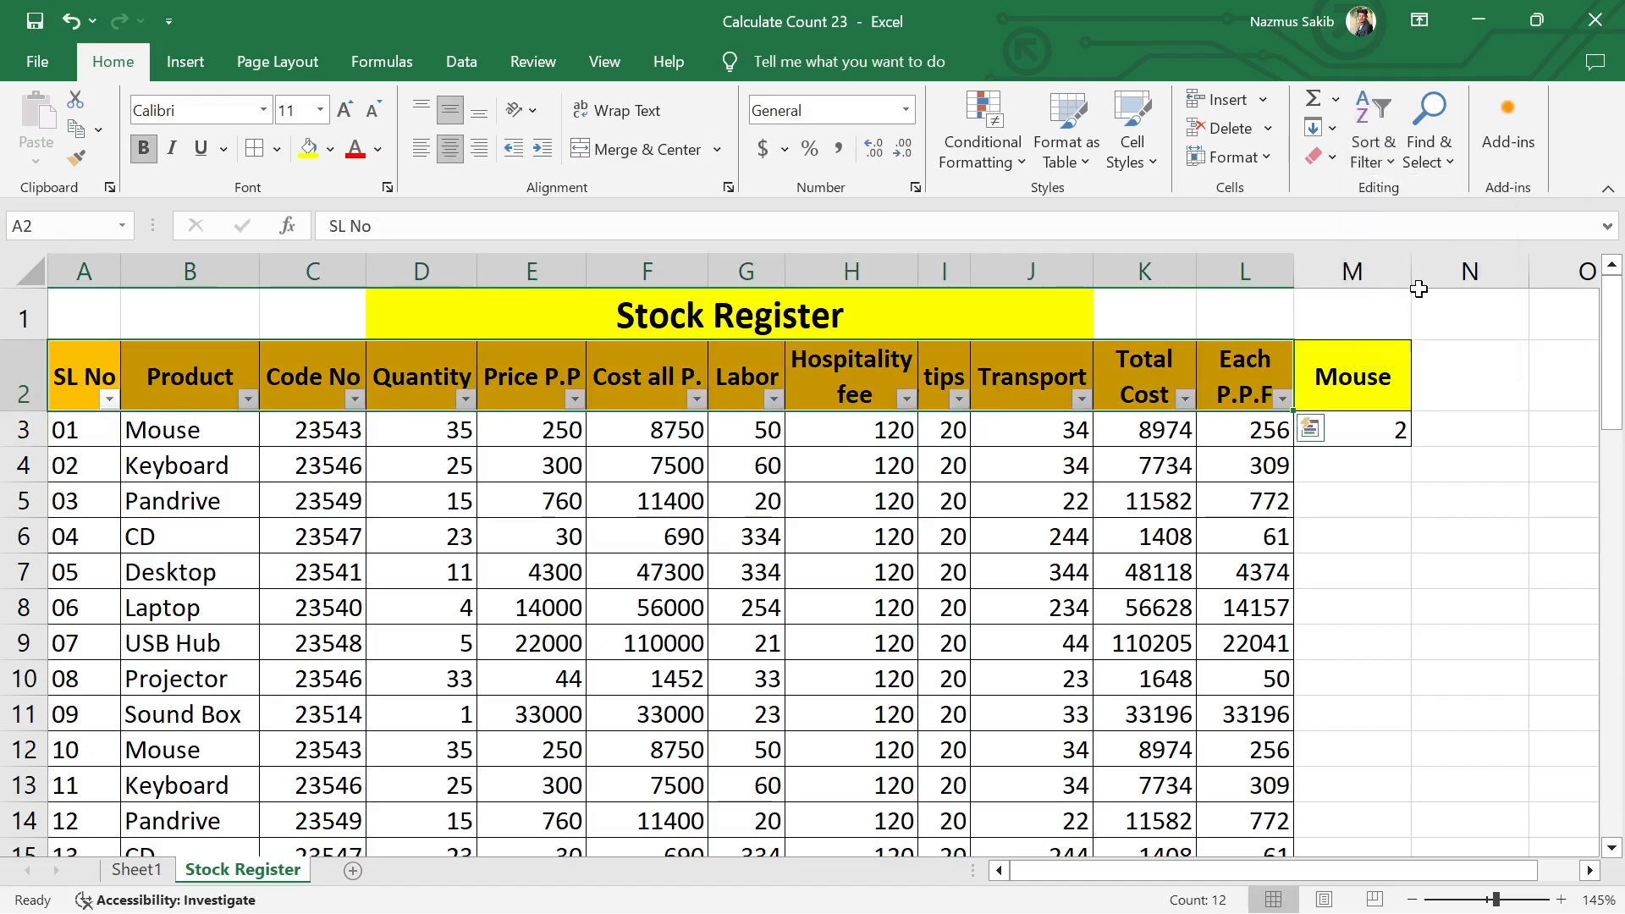
Step: Filter the Product column by searching for "hp" so that only the HP Monitor rows are listed
left_click(247, 399)
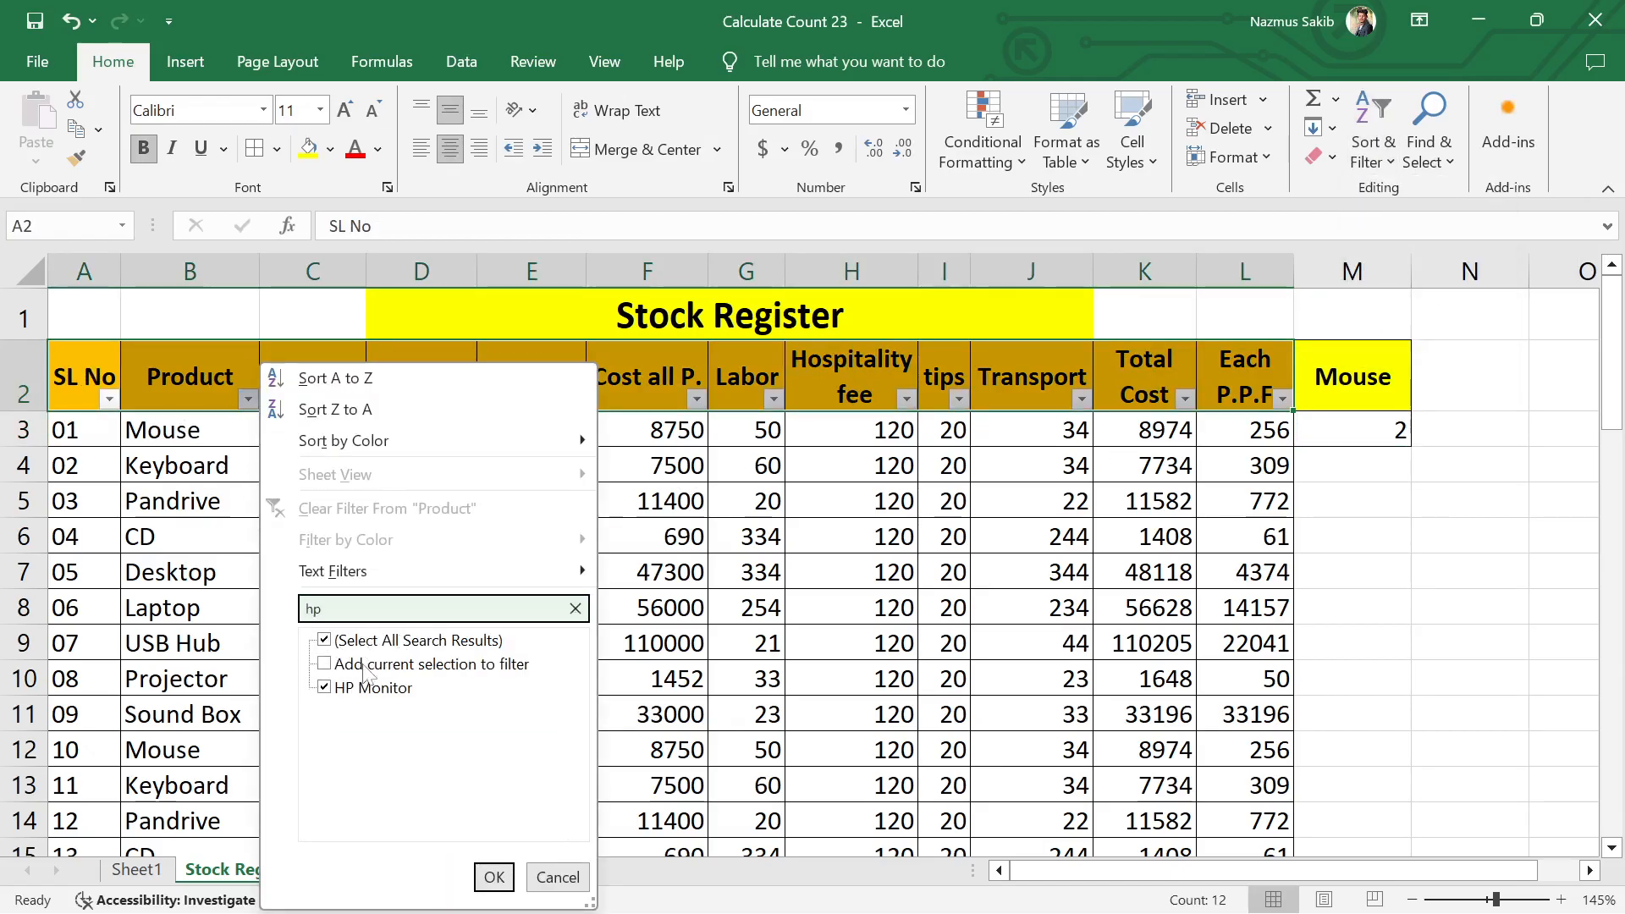
left_click(493, 878)
left_click(406, 677)
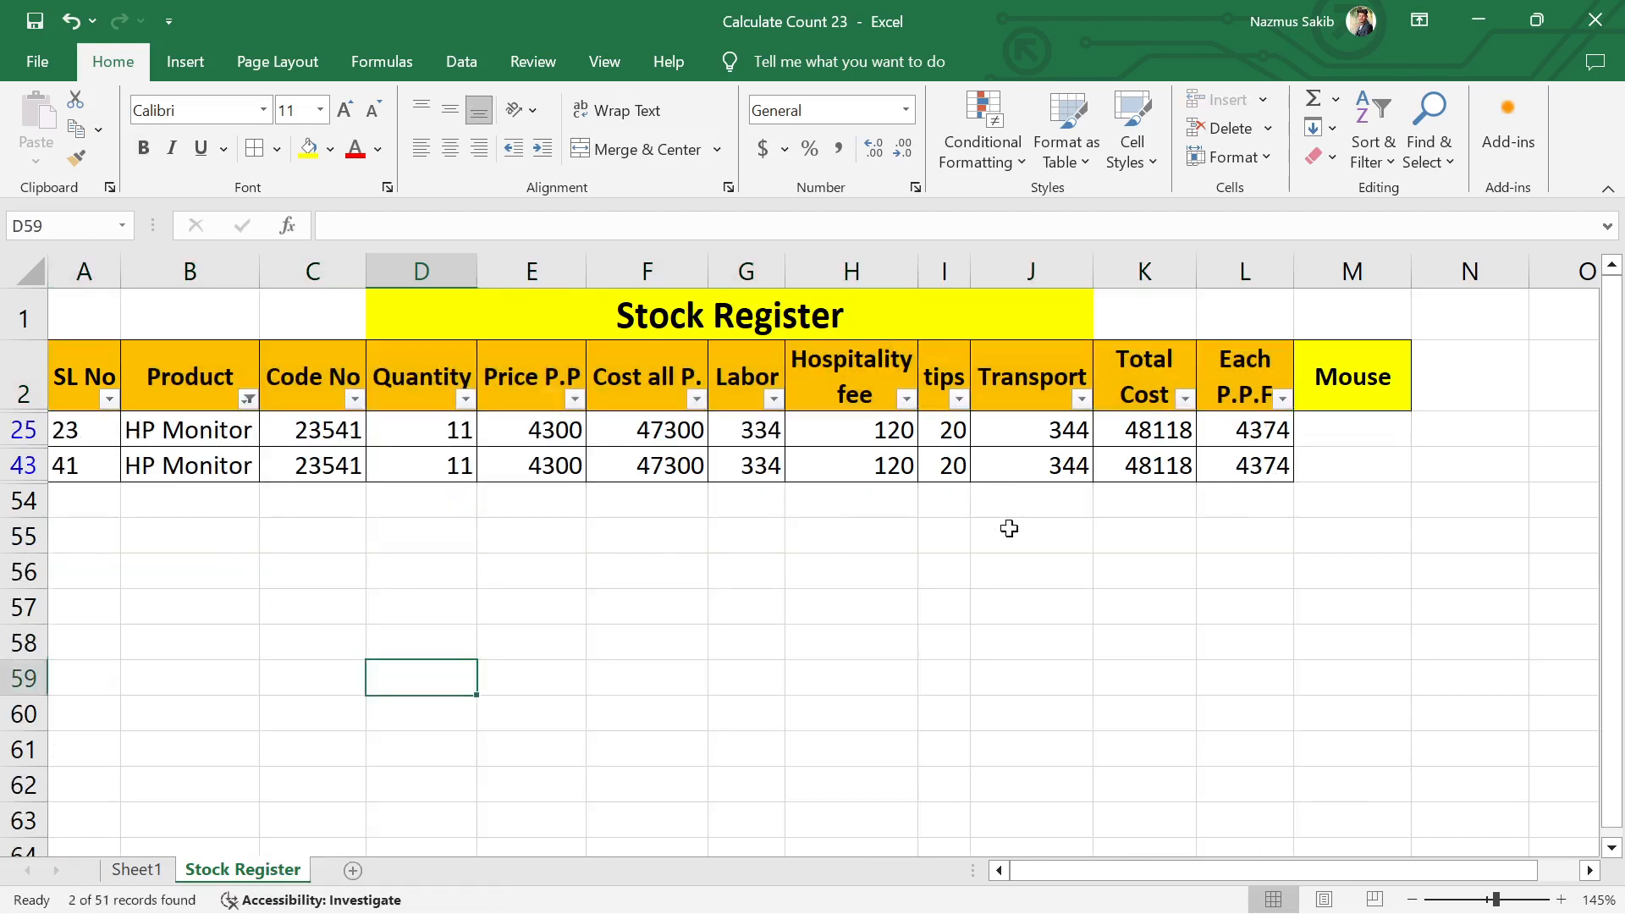
Step: Undo the HP Monitor filter and turn off filtering for the stock table
key("ctrl+z")
scroll(642, 622, "up", 14)
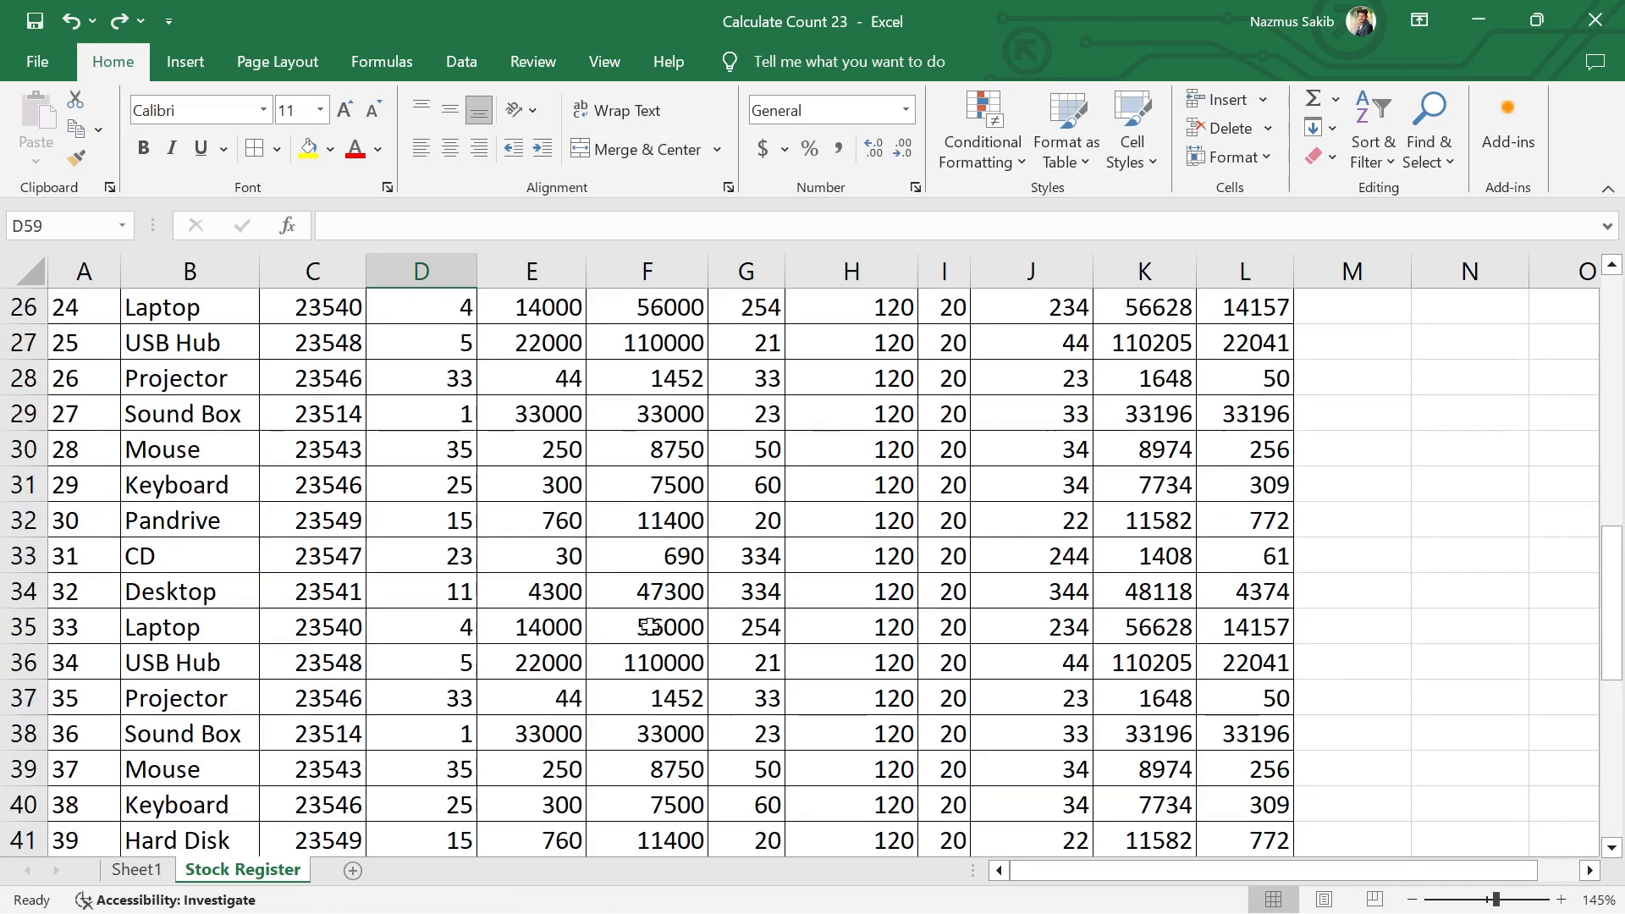
left_click_drag(93, 389, 1185, 402)
left_click(1151, 540)
left_click(1373, 151)
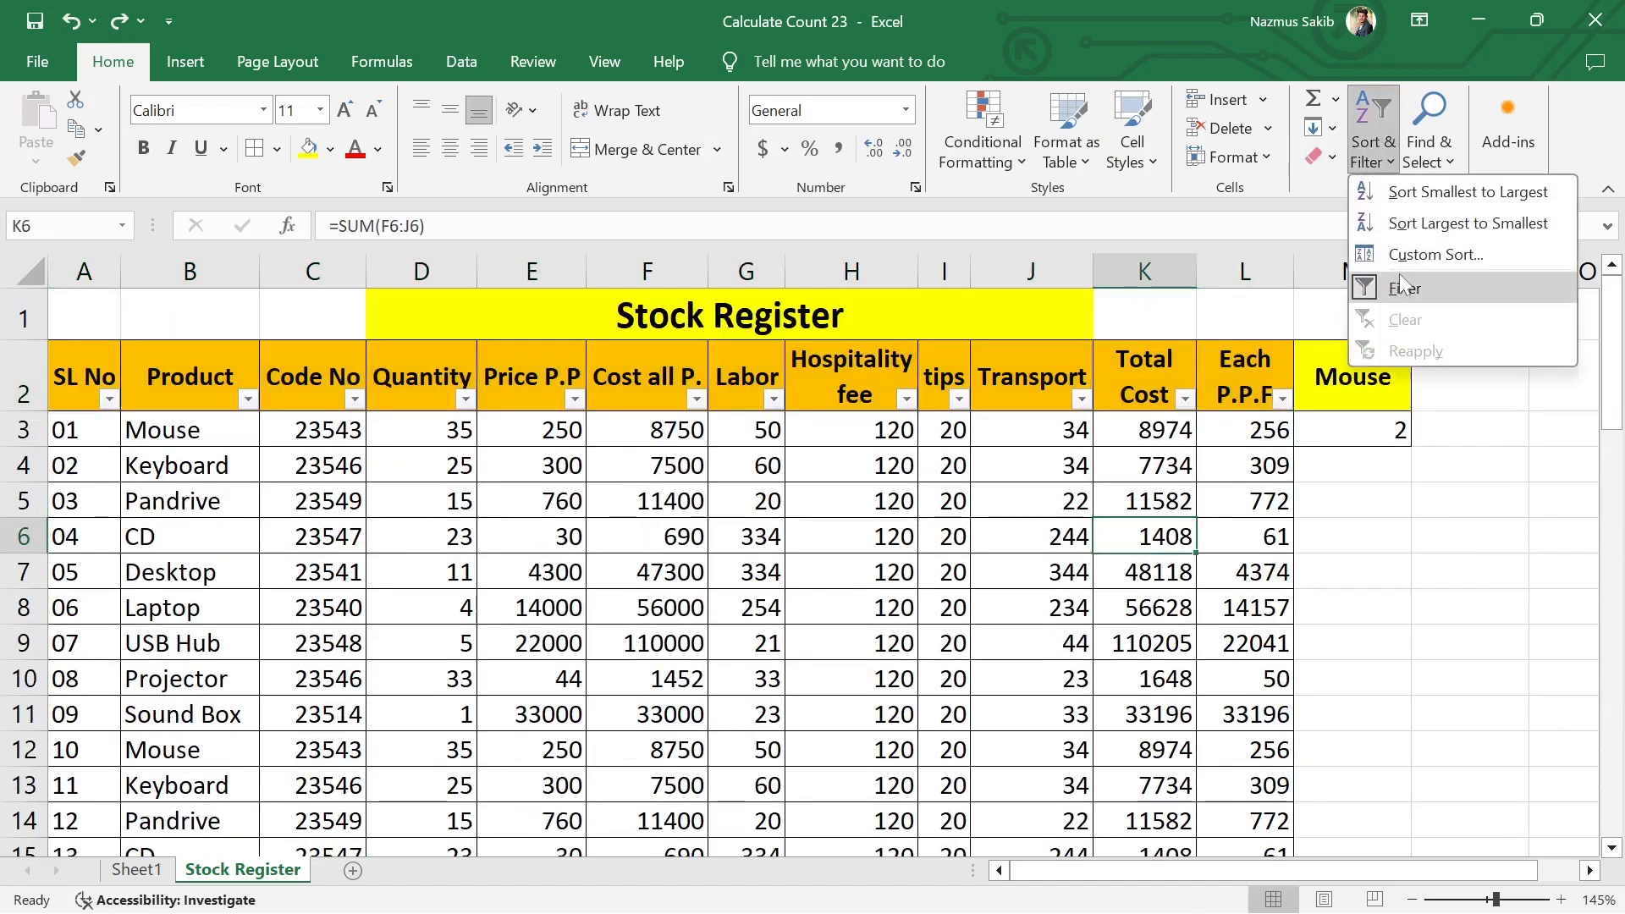
left_click(1411, 292)
Step: Clear the COUNTIF formula from M3 and the "Mouse" heading from M2
left_click(1354, 430)
left_click(1354, 464)
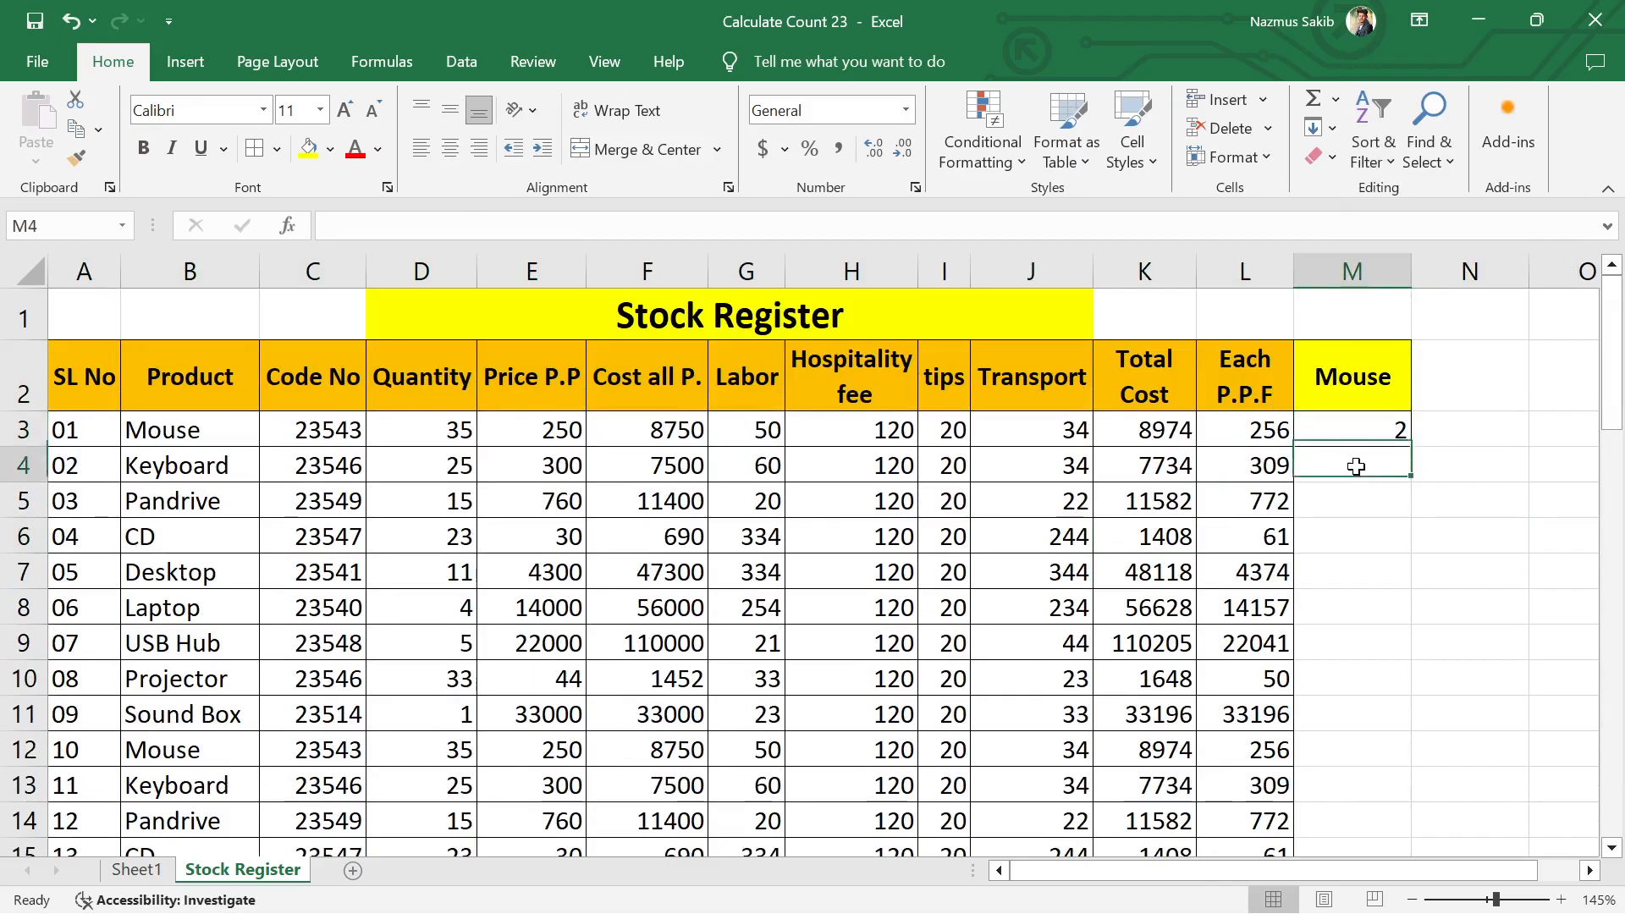
left_click(1369, 430)
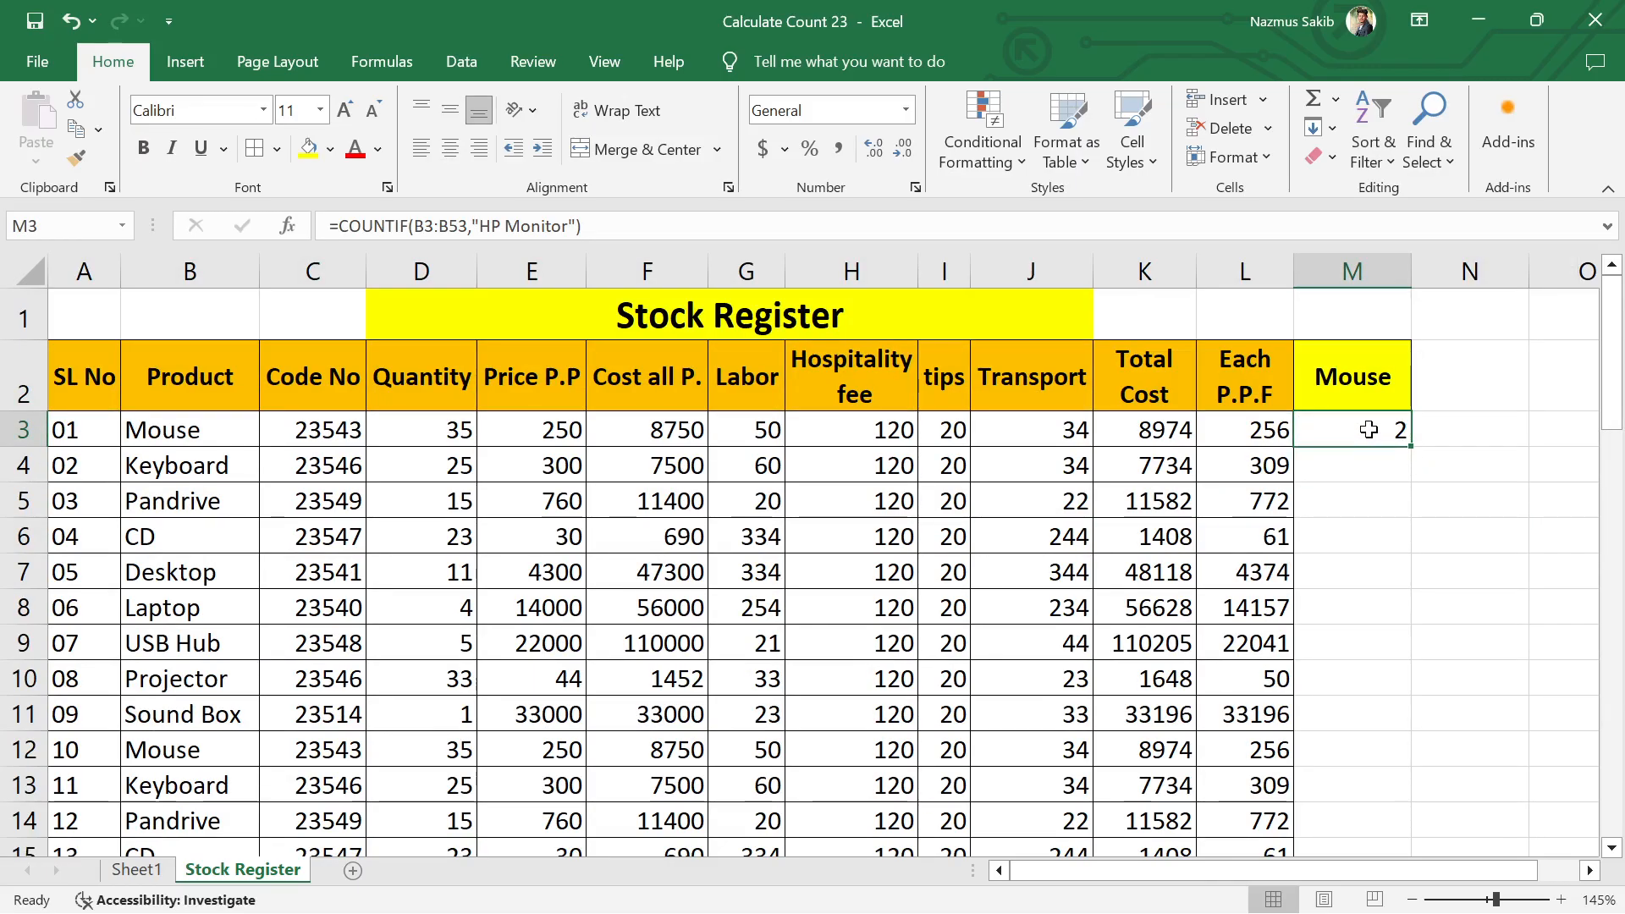
key("Delete")
left_click(1395, 453)
left_click(1378, 423)
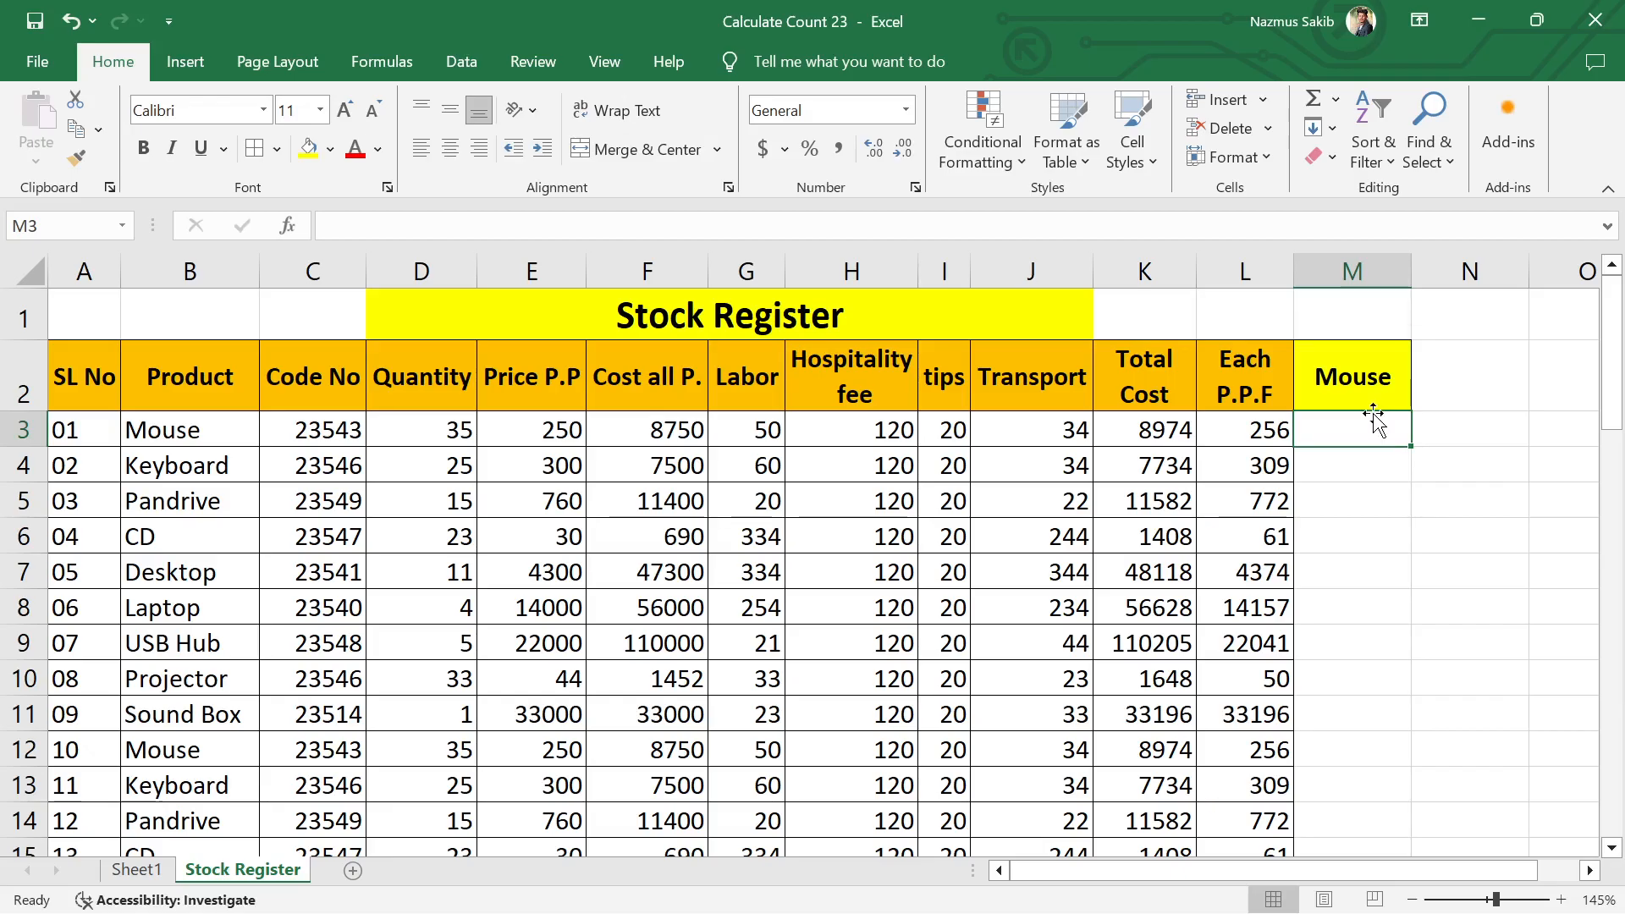
left_click(1374, 389)
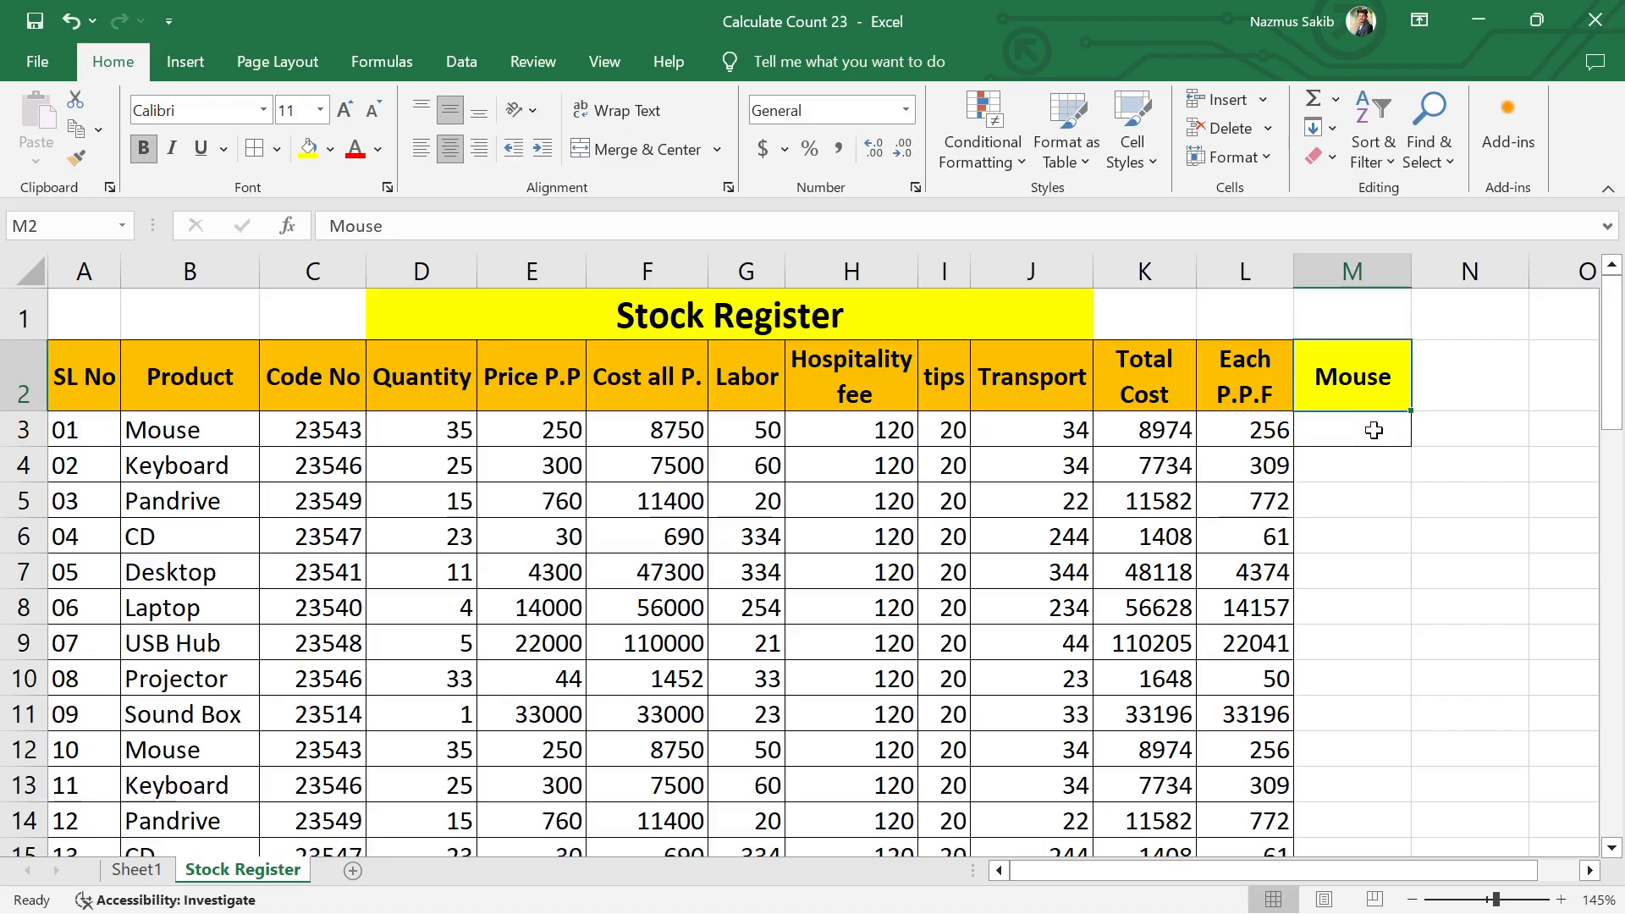
key("Delete")
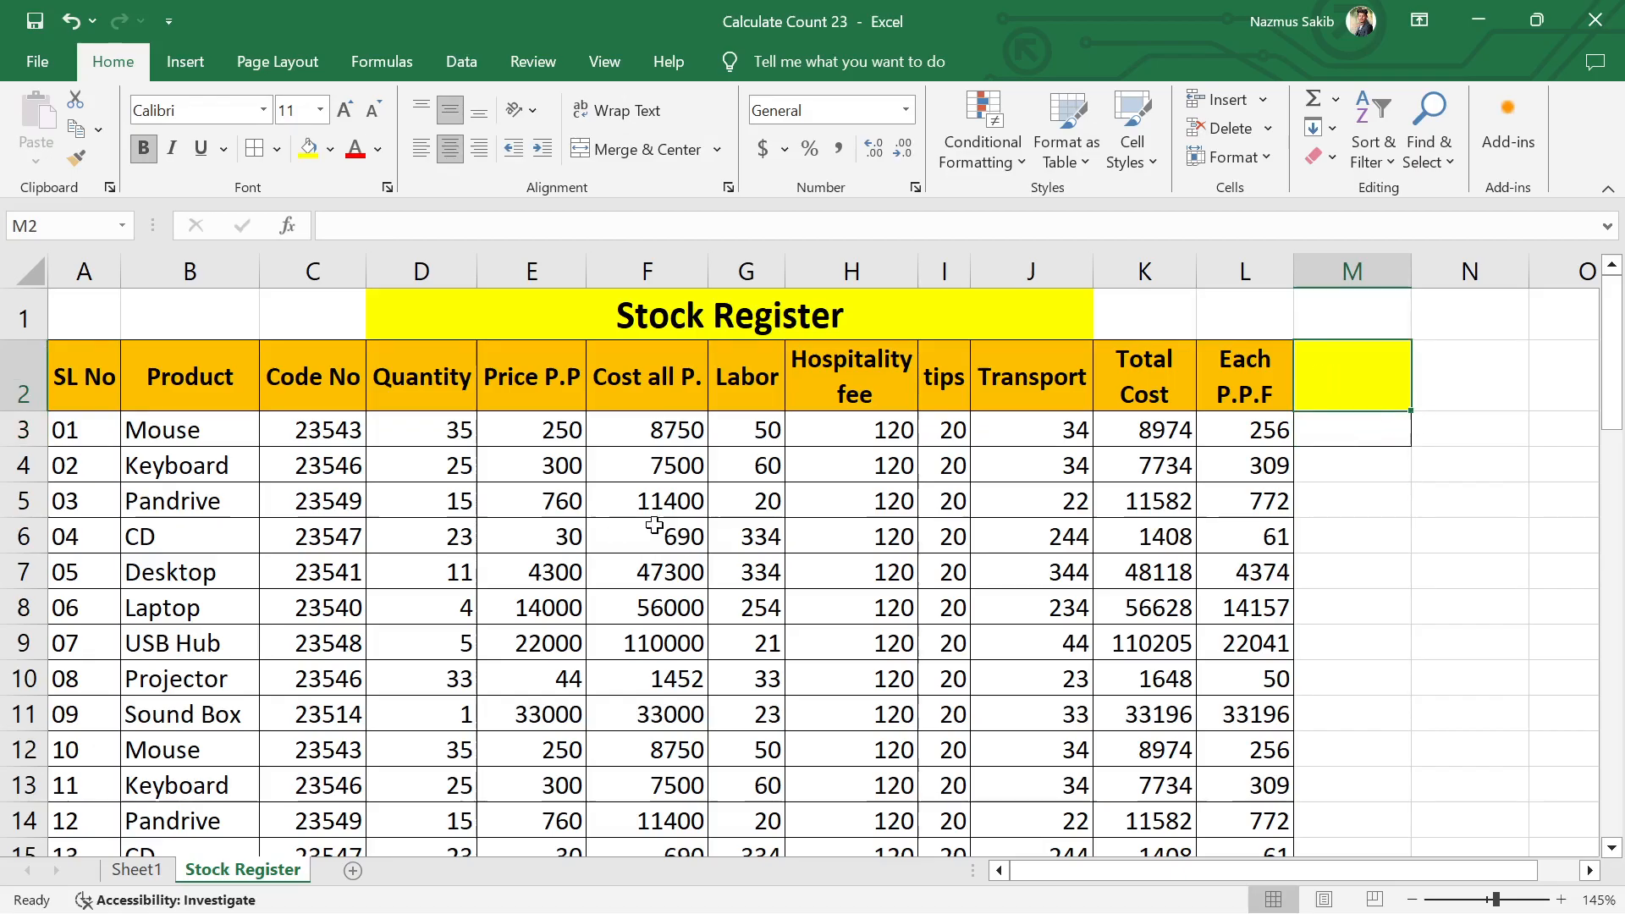
Step: Look over the Product column from its header in B2 down to the last table row
scroll(600, 533, "down", 4)
scroll(605, 531, "down", 10)
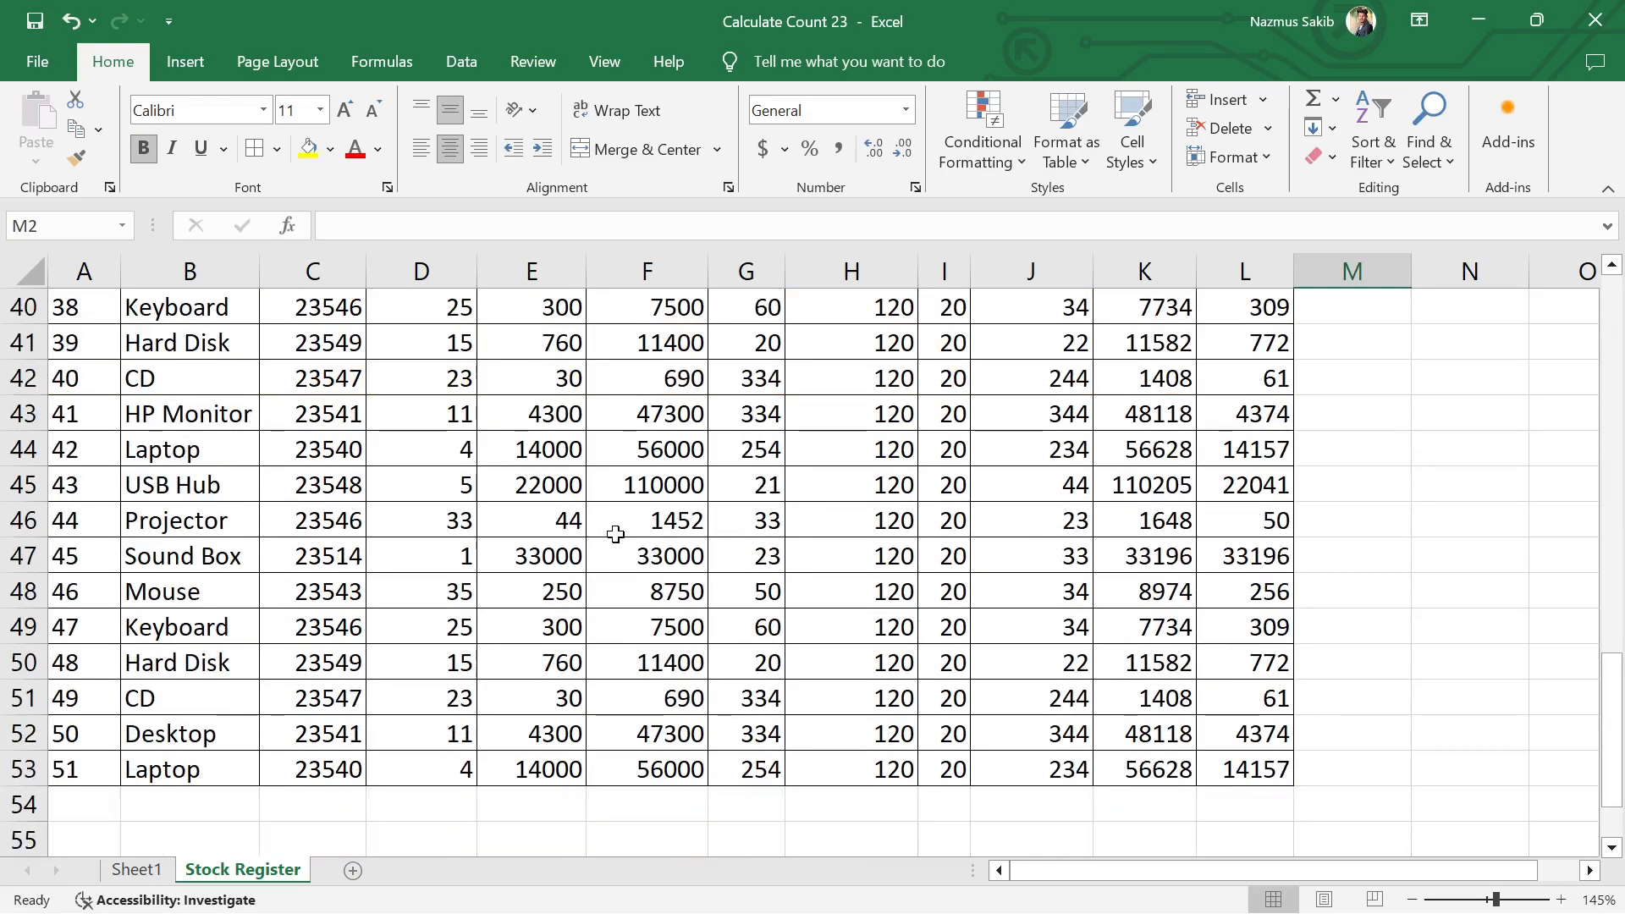
scroll(116, 635, "up", 8)
scroll(106, 411, "up", 6)
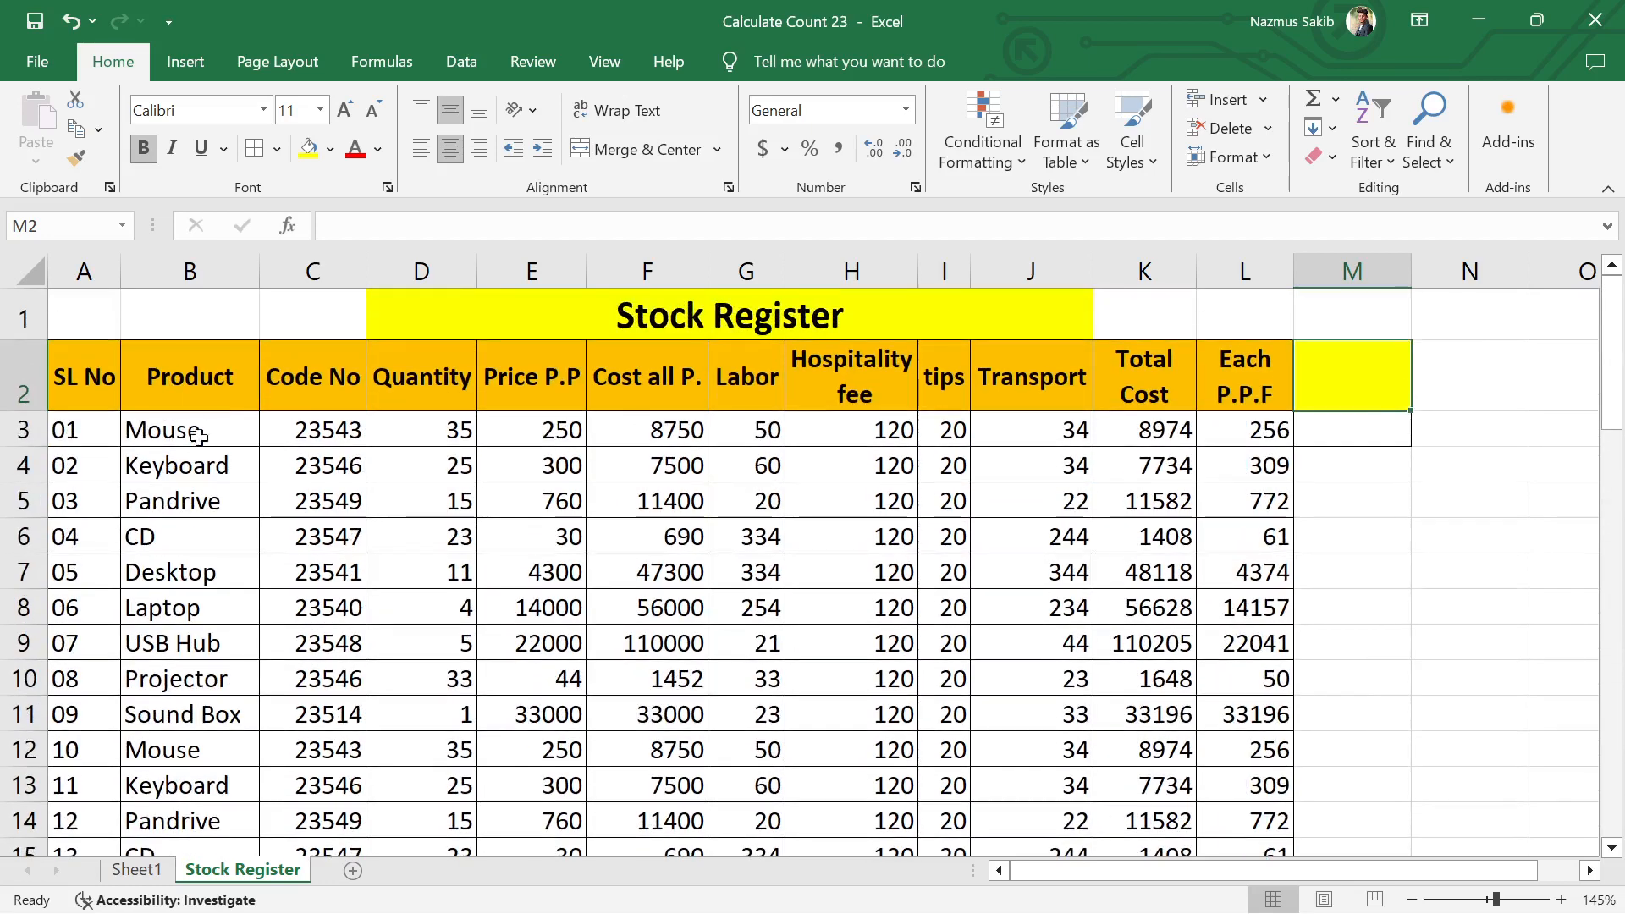
left_click_drag(181, 368, 211, 872)
scroll(254, 718, "down", 4)
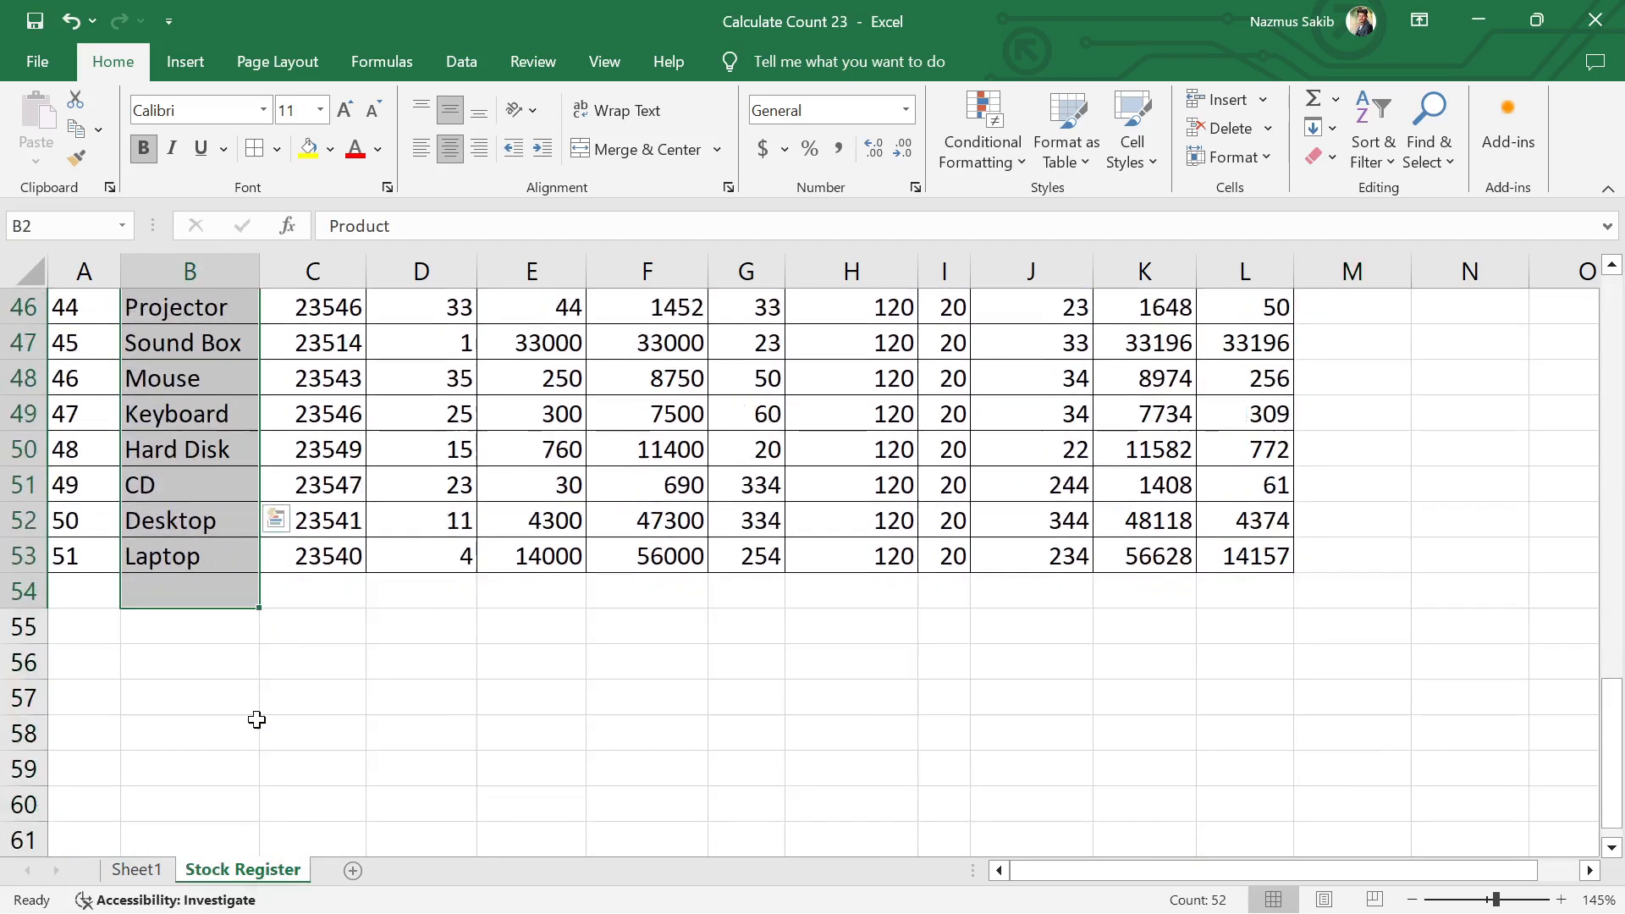
left_click(408, 705)
left_click(182, 484)
left_click(177, 524)
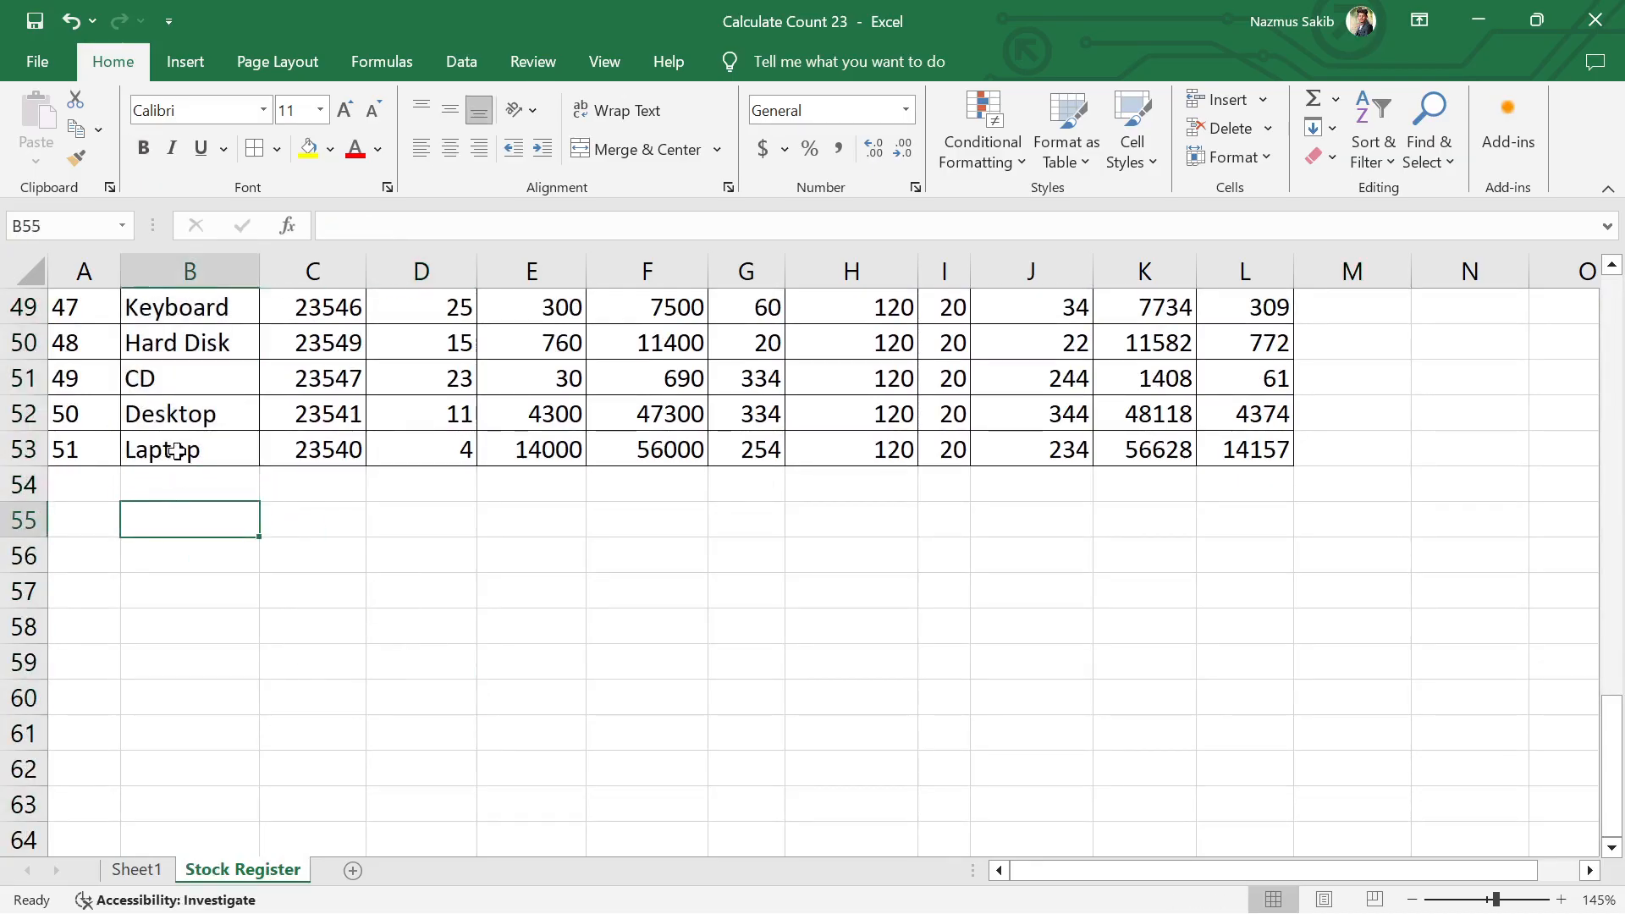
scroll(185, 579, "up", 9)
scroll(185, 579, "up", 7)
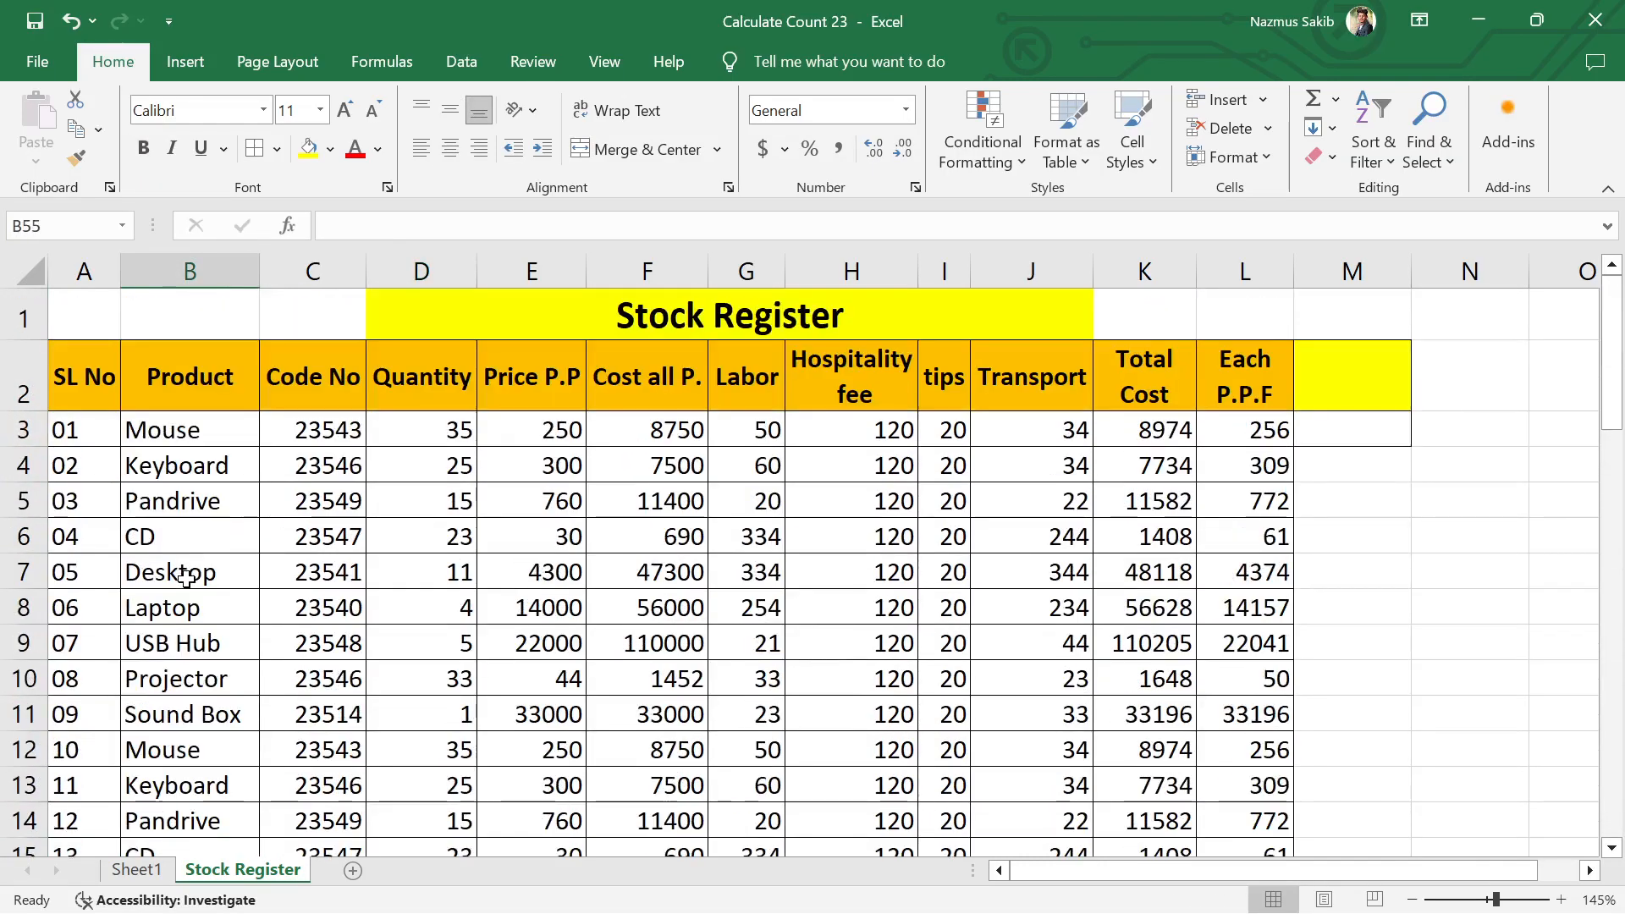
Step: Clear the product names in cells B9, B25, B31 and B46
left_click(222, 652)
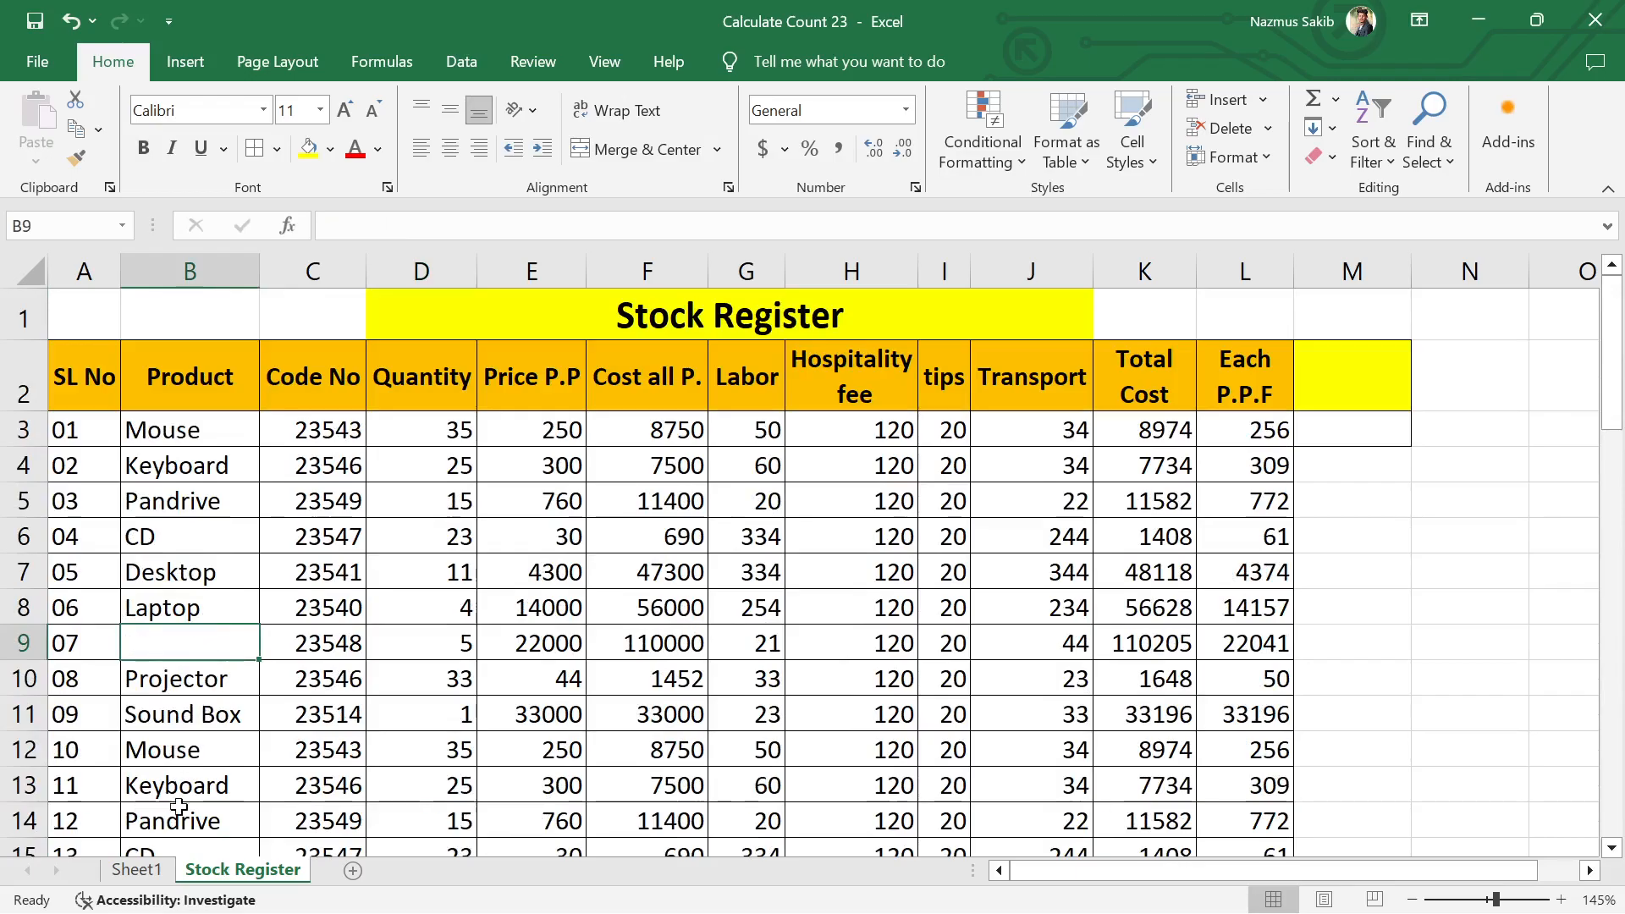
scroll(190, 788, "down", 4)
left_click(229, 733)
key("Delete")
scroll(225, 733, "down", 2)
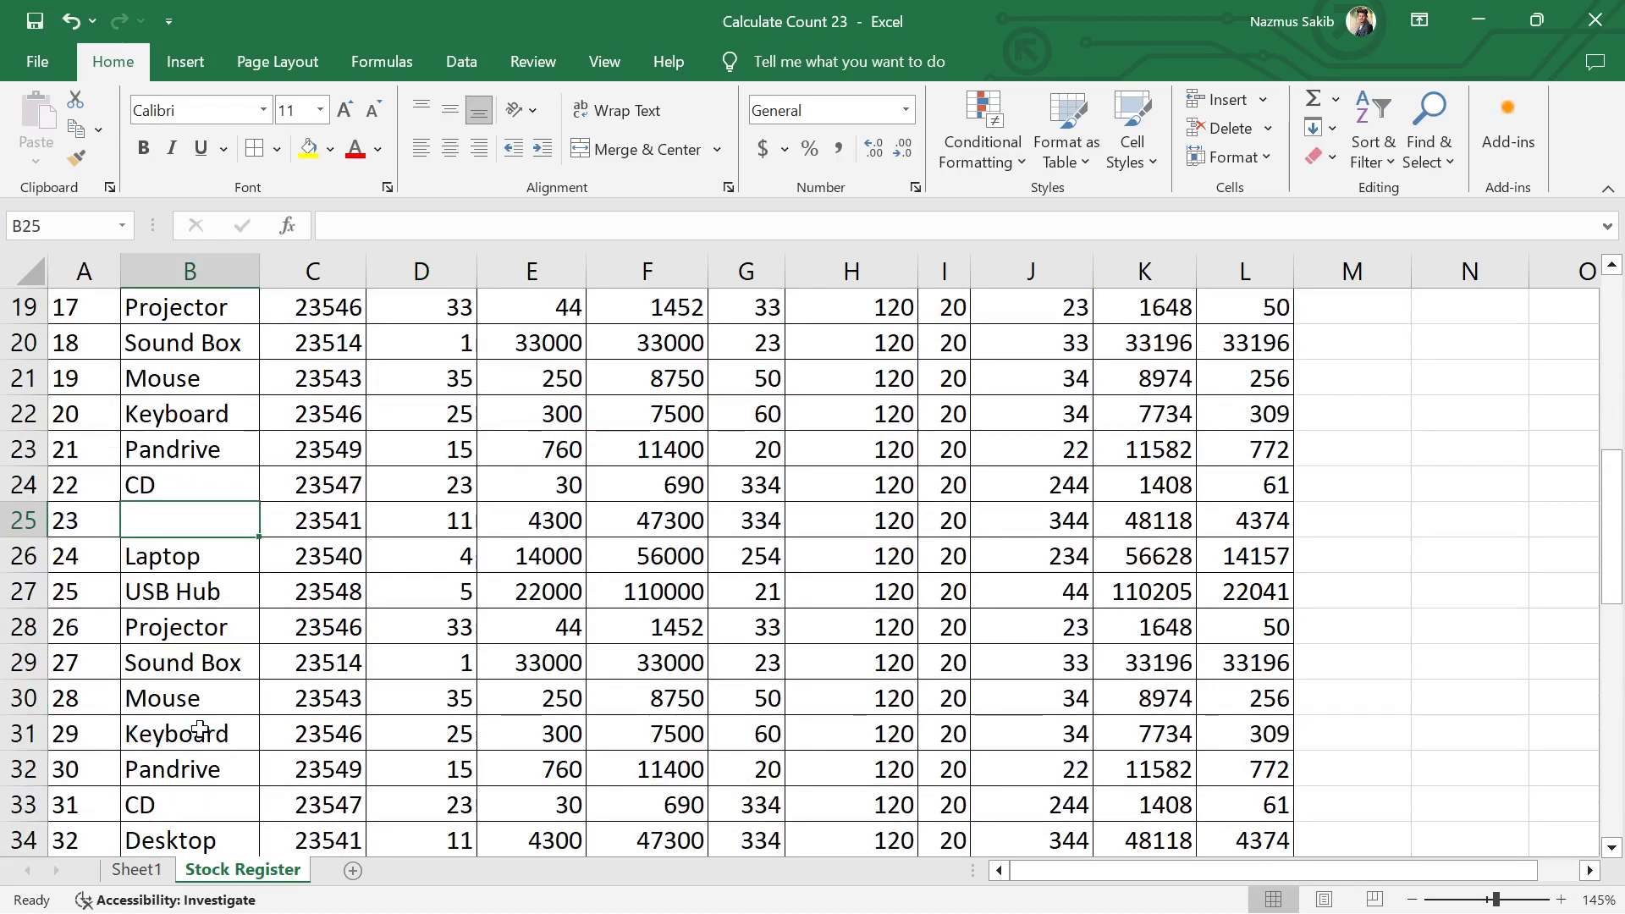
left_click(195, 734)
key("Delete")
scroll(191, 734, "down", 3)
scroll(192, 734, "down", 2)
left_click(191, 734)
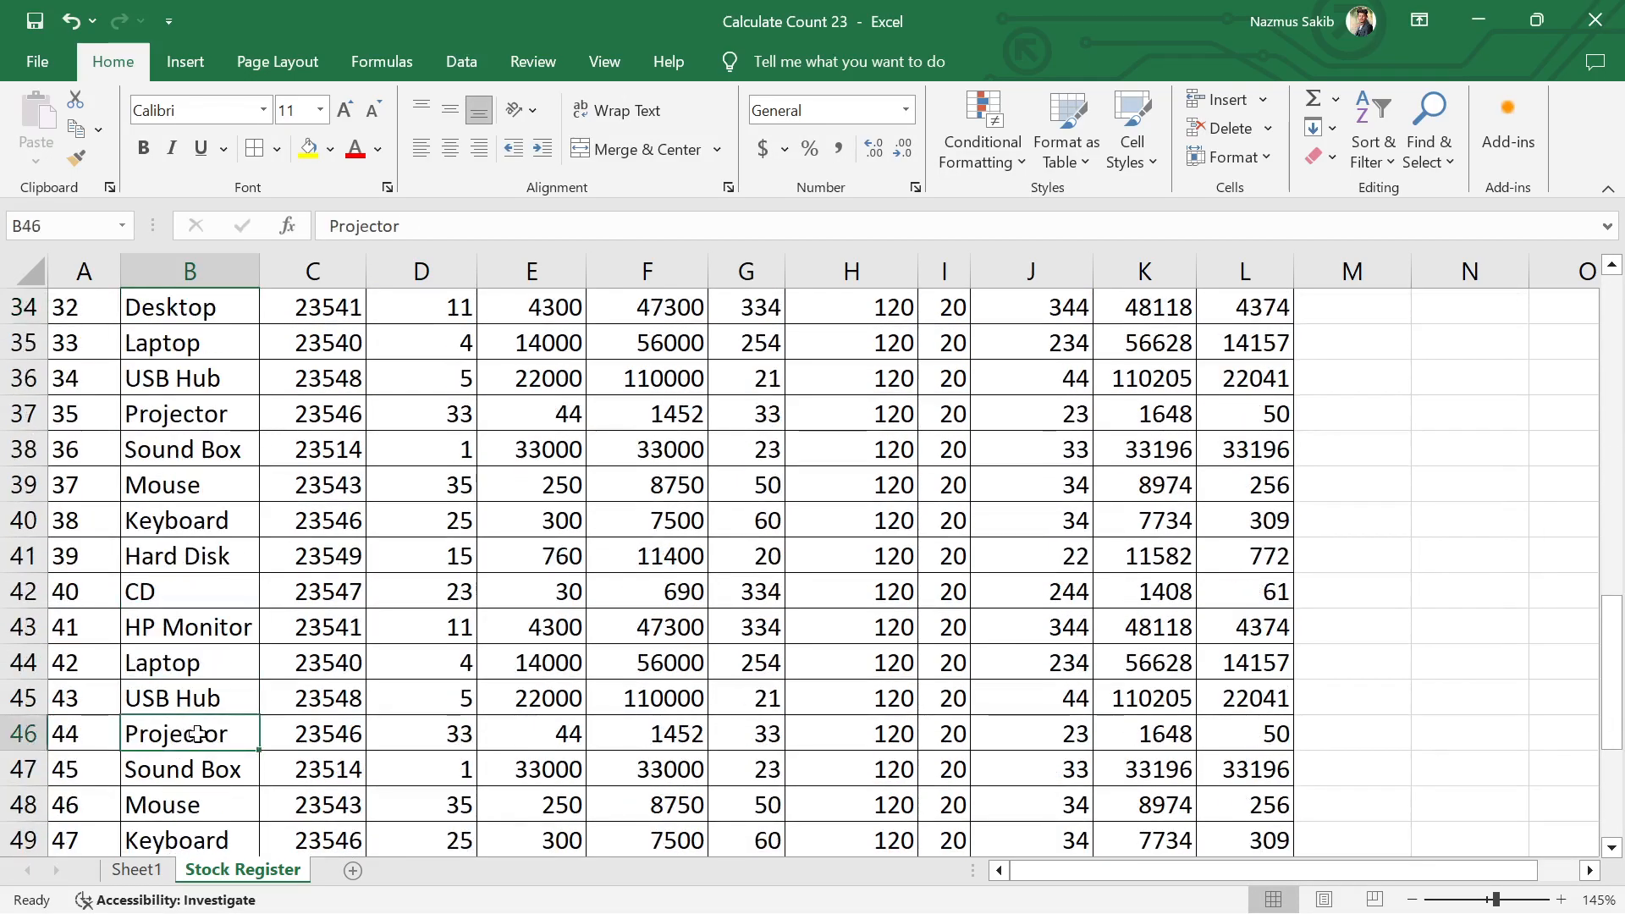
key("Delete")
Step: Look through the Product column to check which cells are blank
scroll(228, 728, "down", 5)
left_click(176, 522)
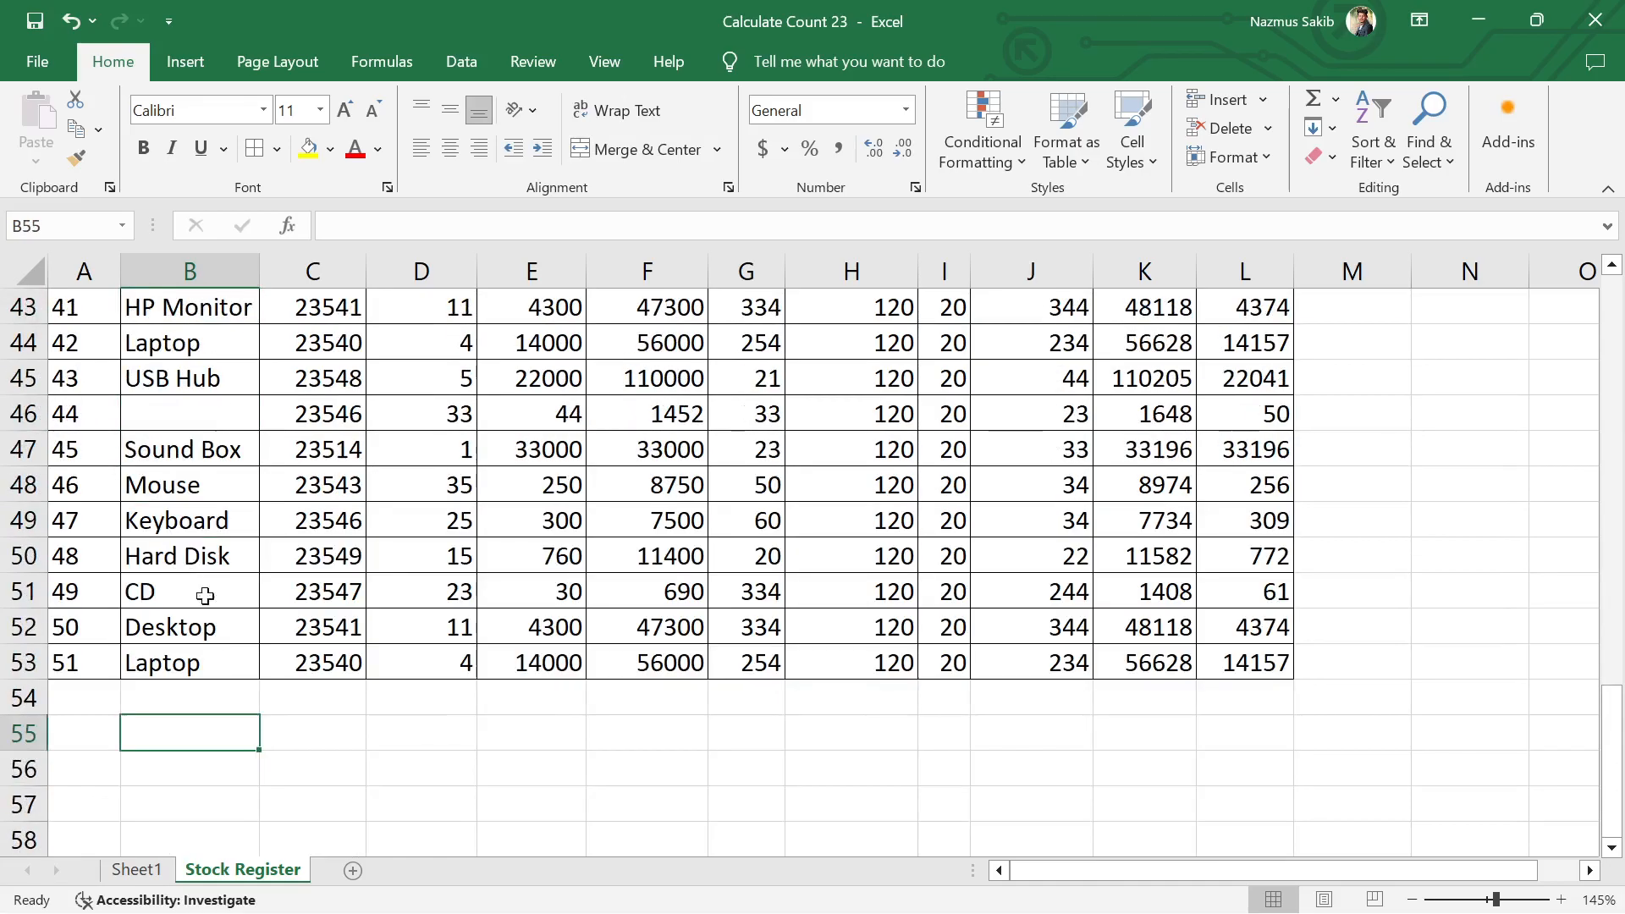
scroll(177, 542, "up", 2)
scroll(165, 678, "up", 14)
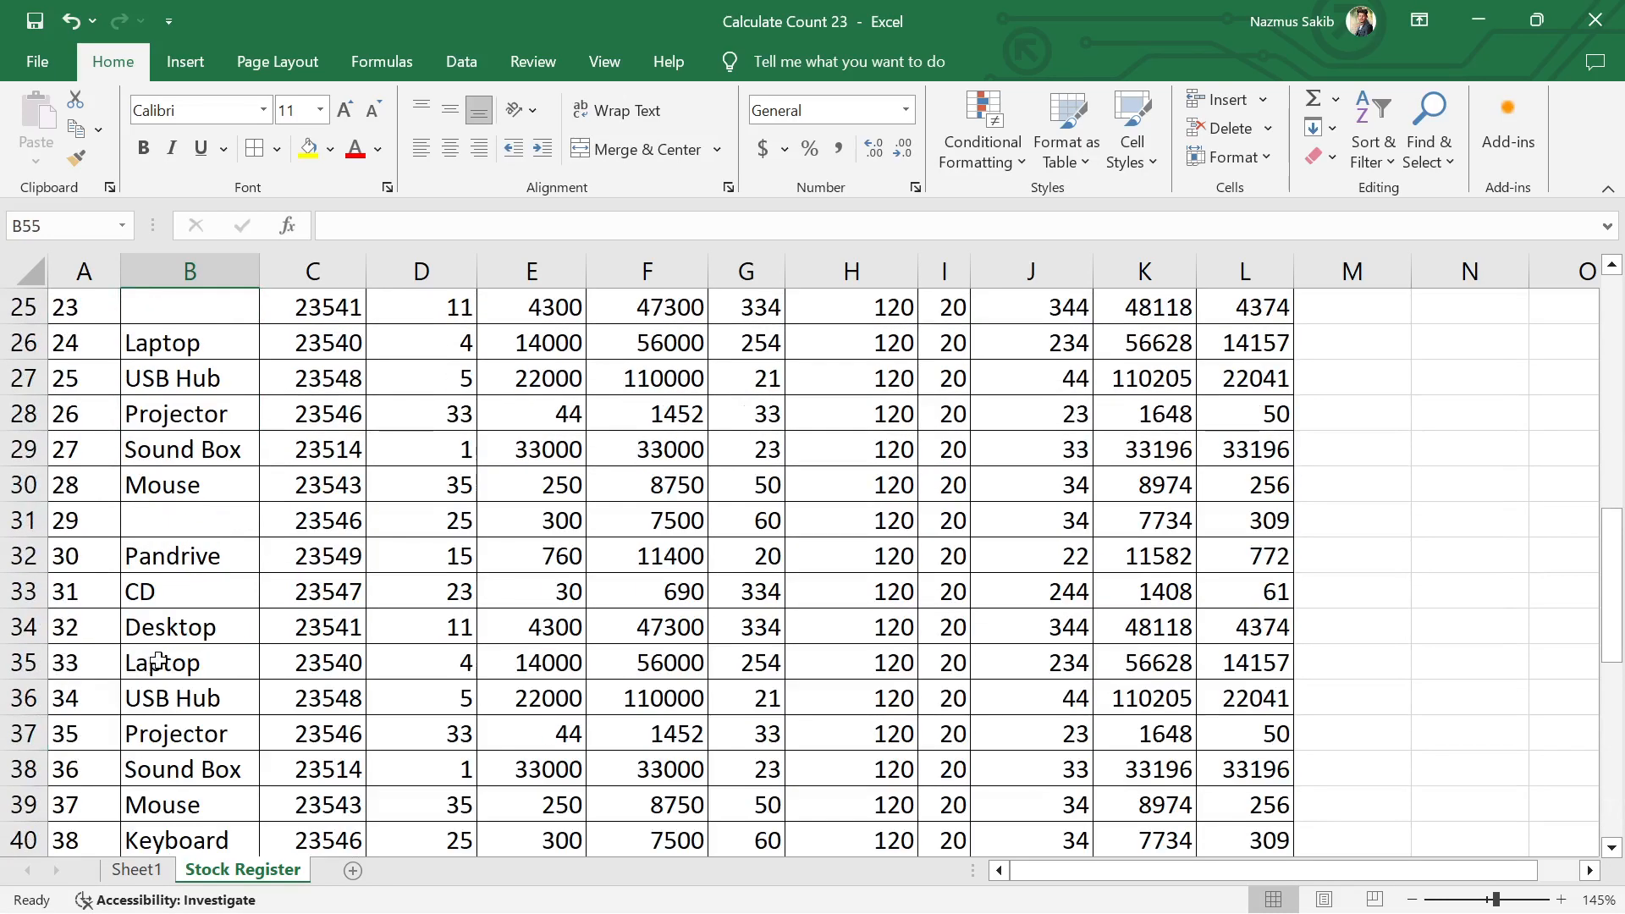
left_click(286, 422)
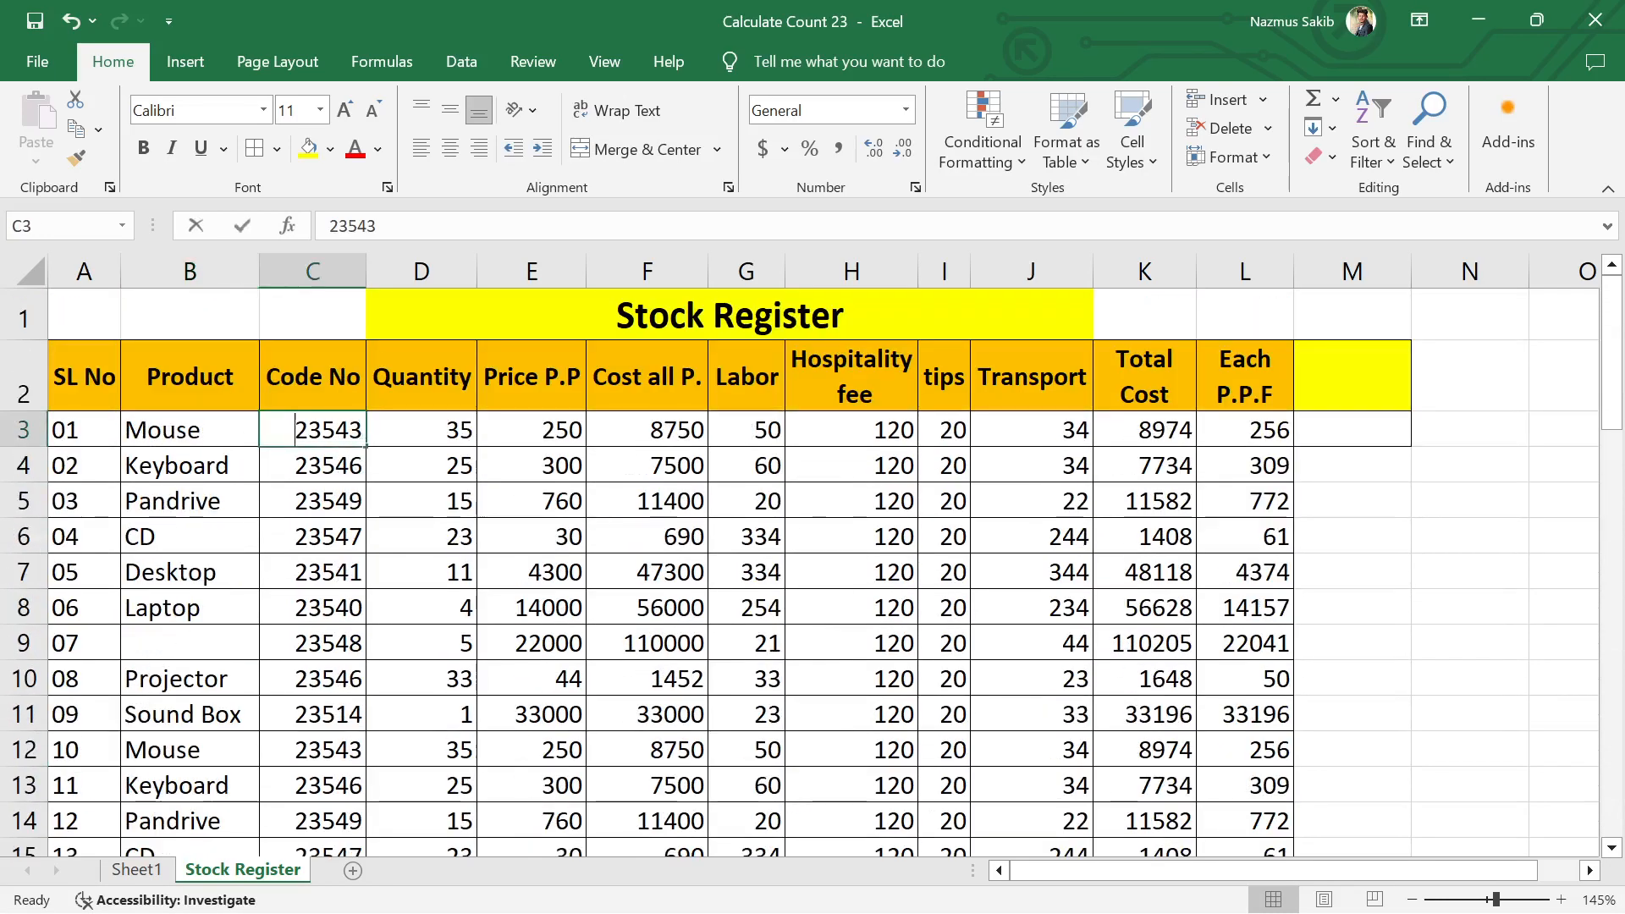
left_click(449, 532)
scroll(360, 559, "down", 15)
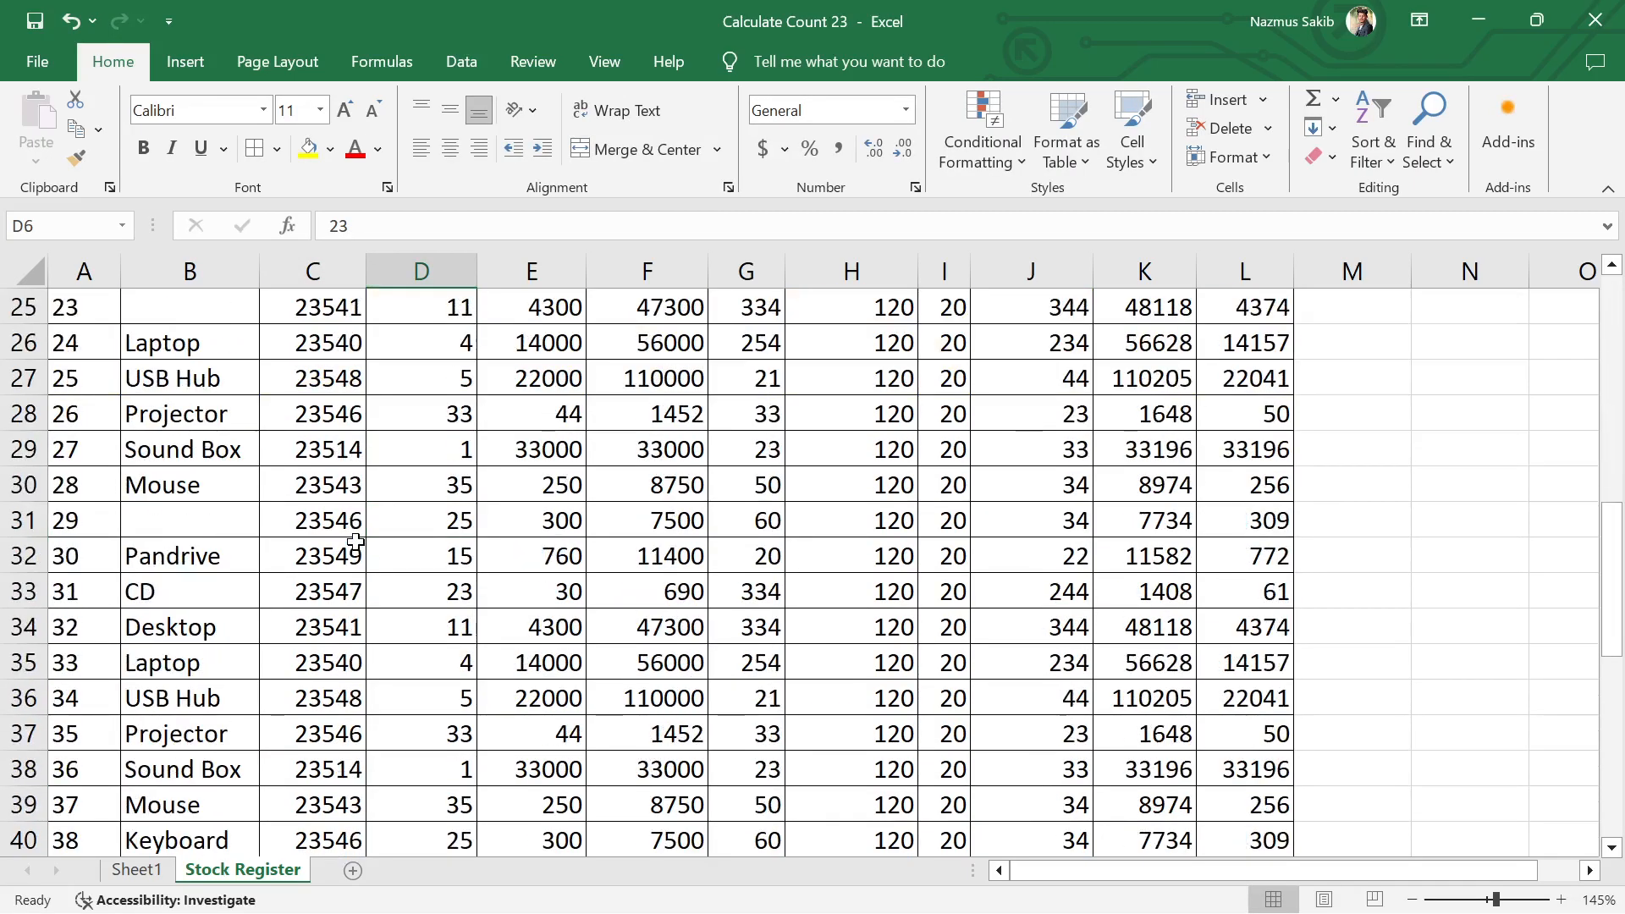
Step: Enter the formula =COUNTA(B3:B53) in cell B55 below the Product column
left_click(175, 624)
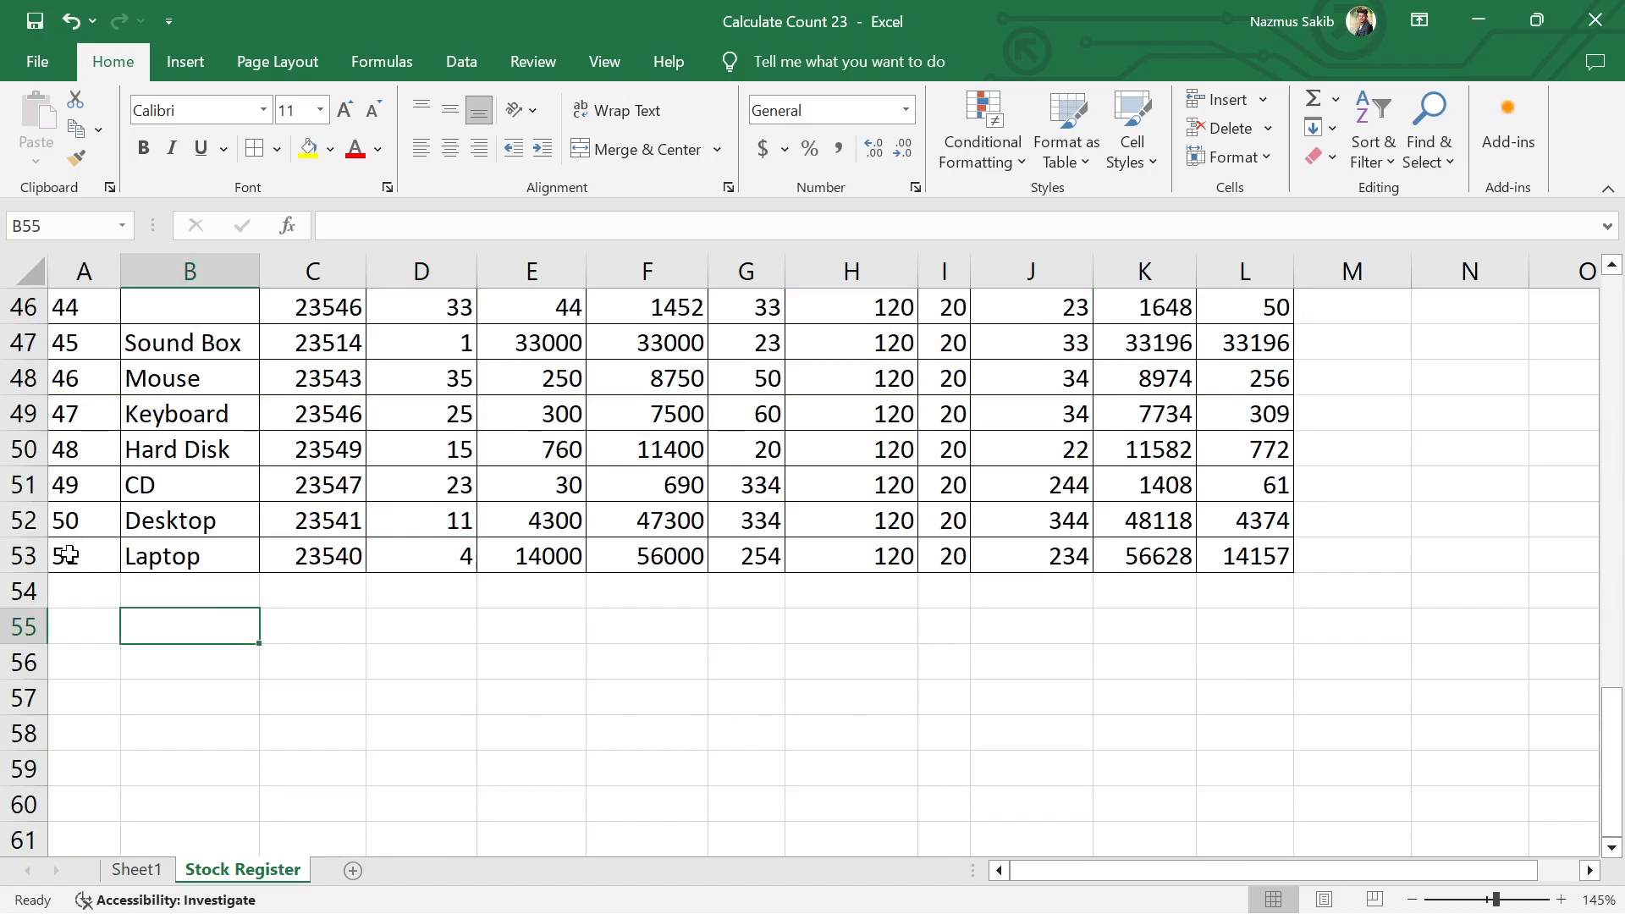
left_click(202, 595)
left_click(187, 625)
type("=")
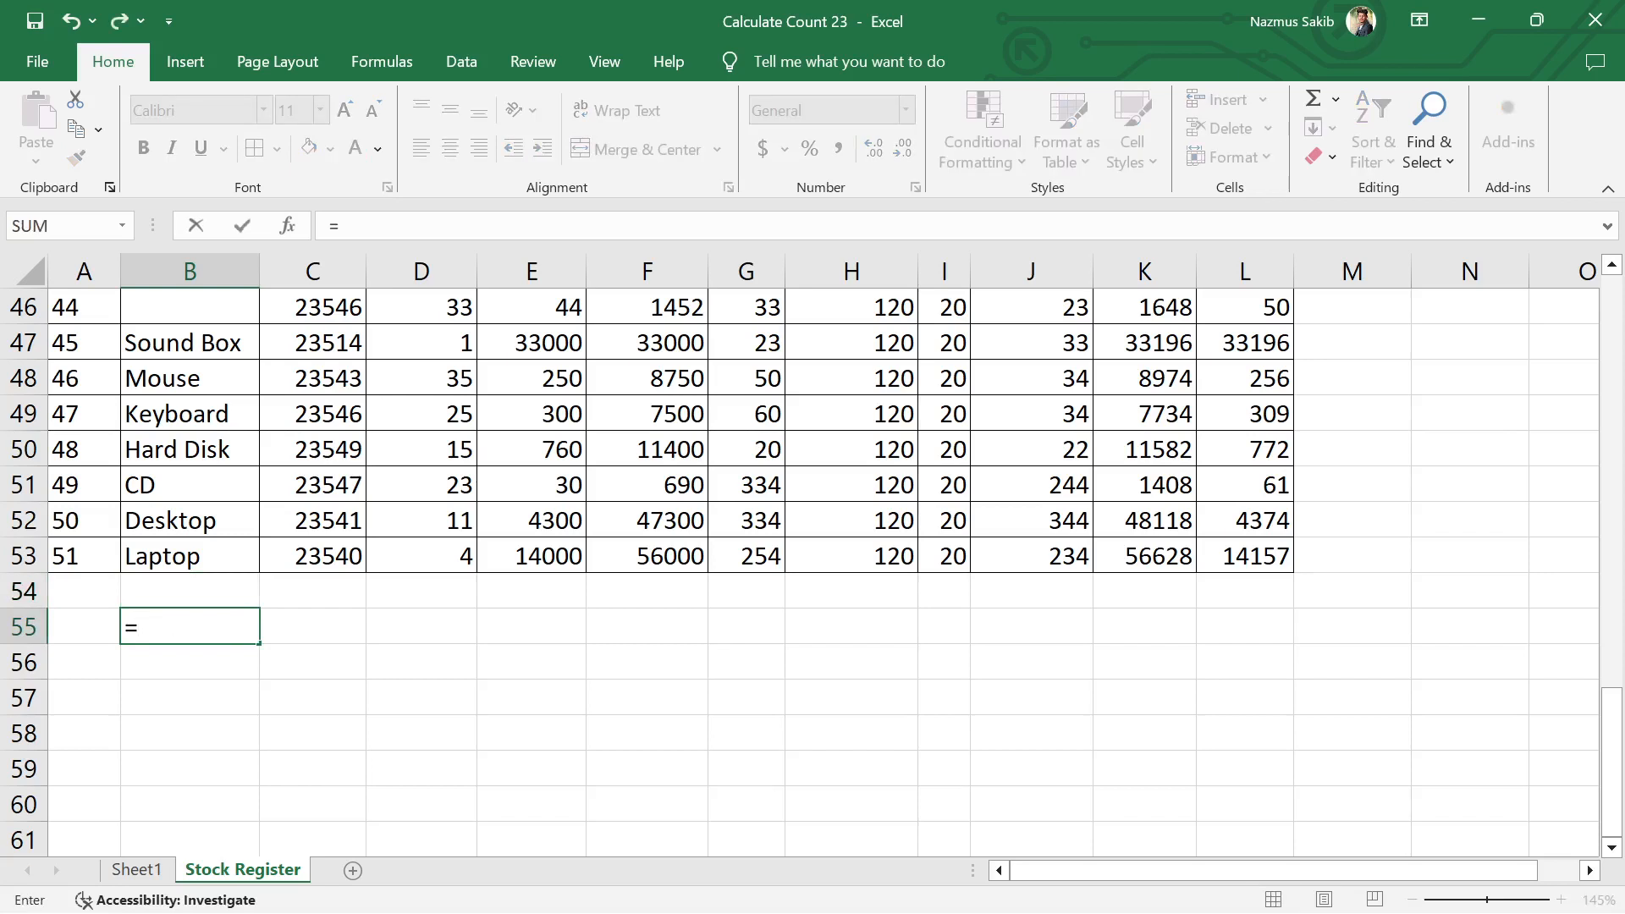
type("counta")
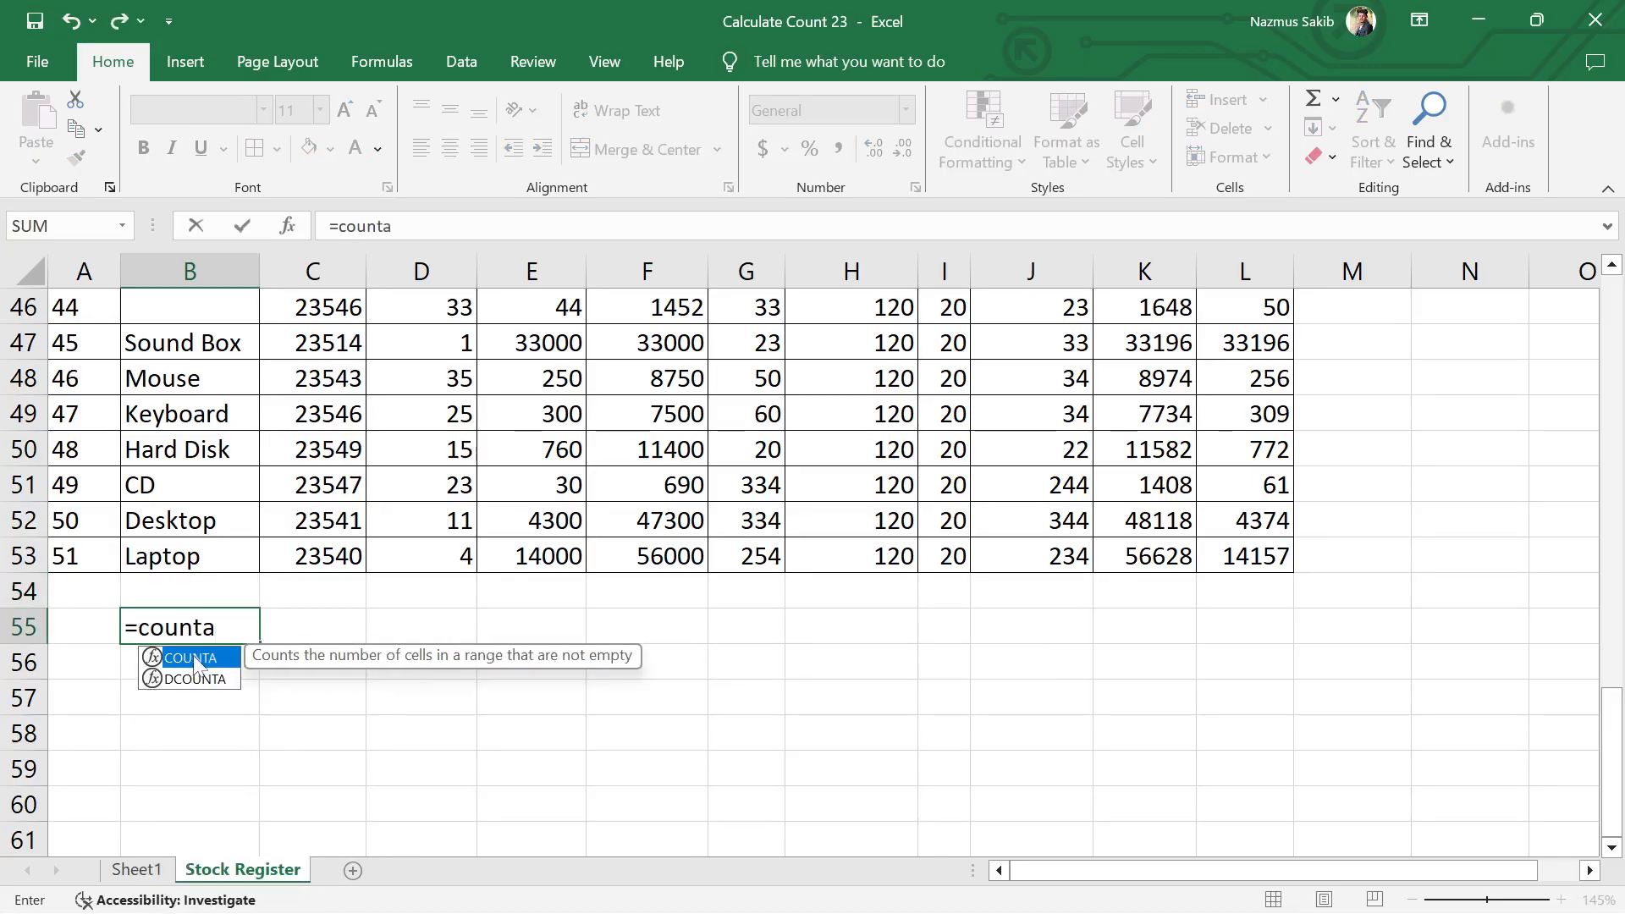
double_click(195, 659)
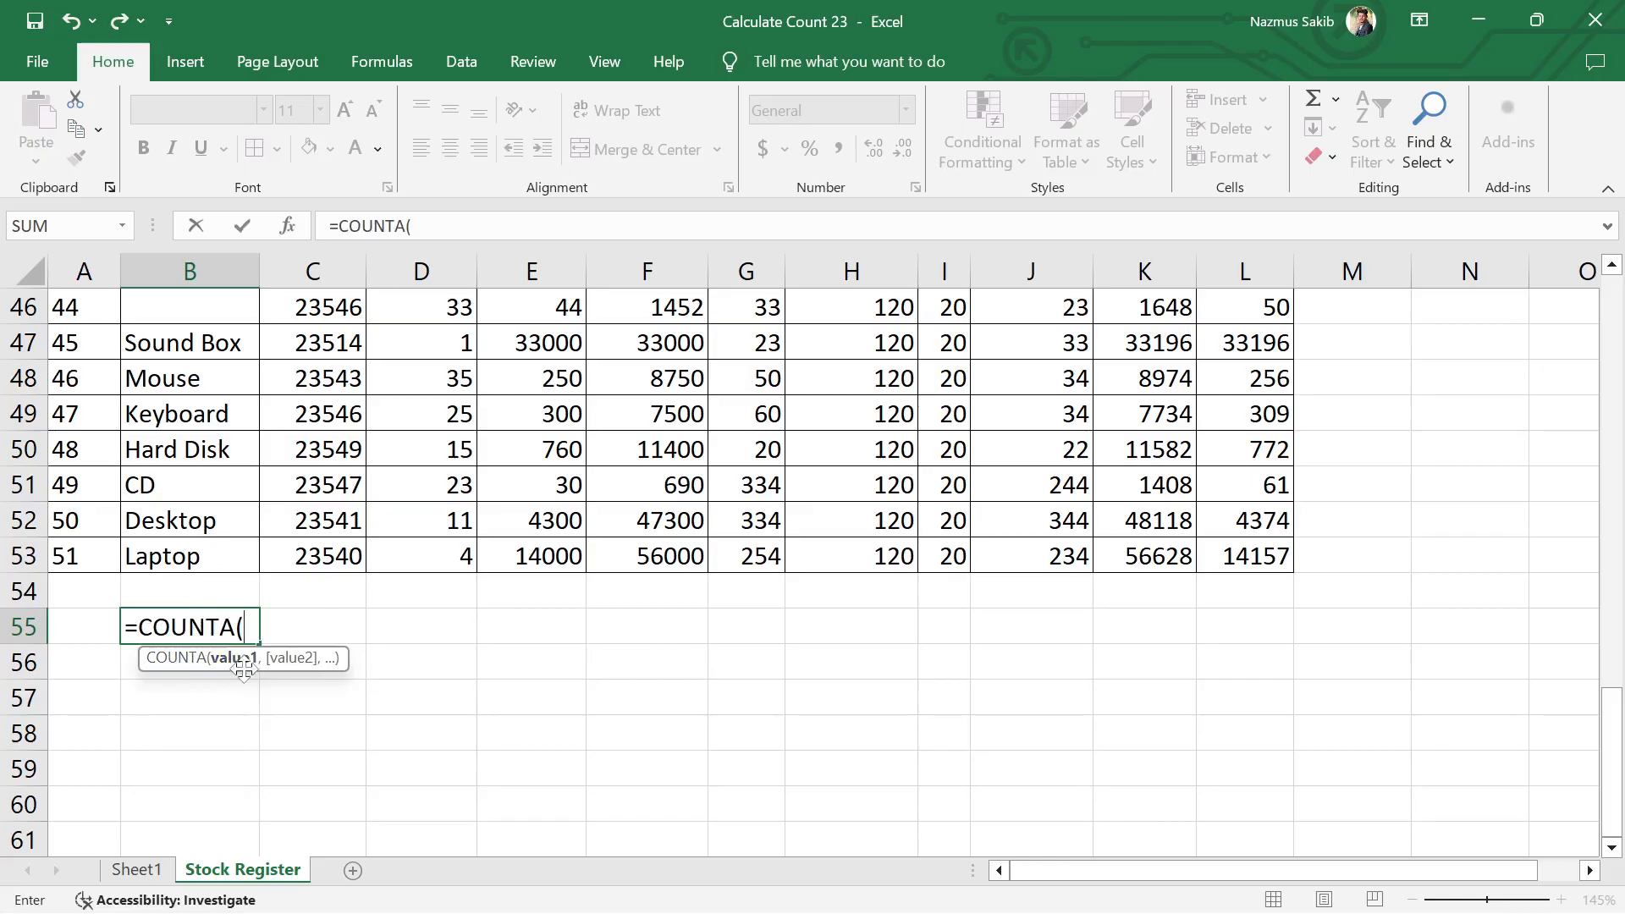
scroll(254, 672, "up", 11)
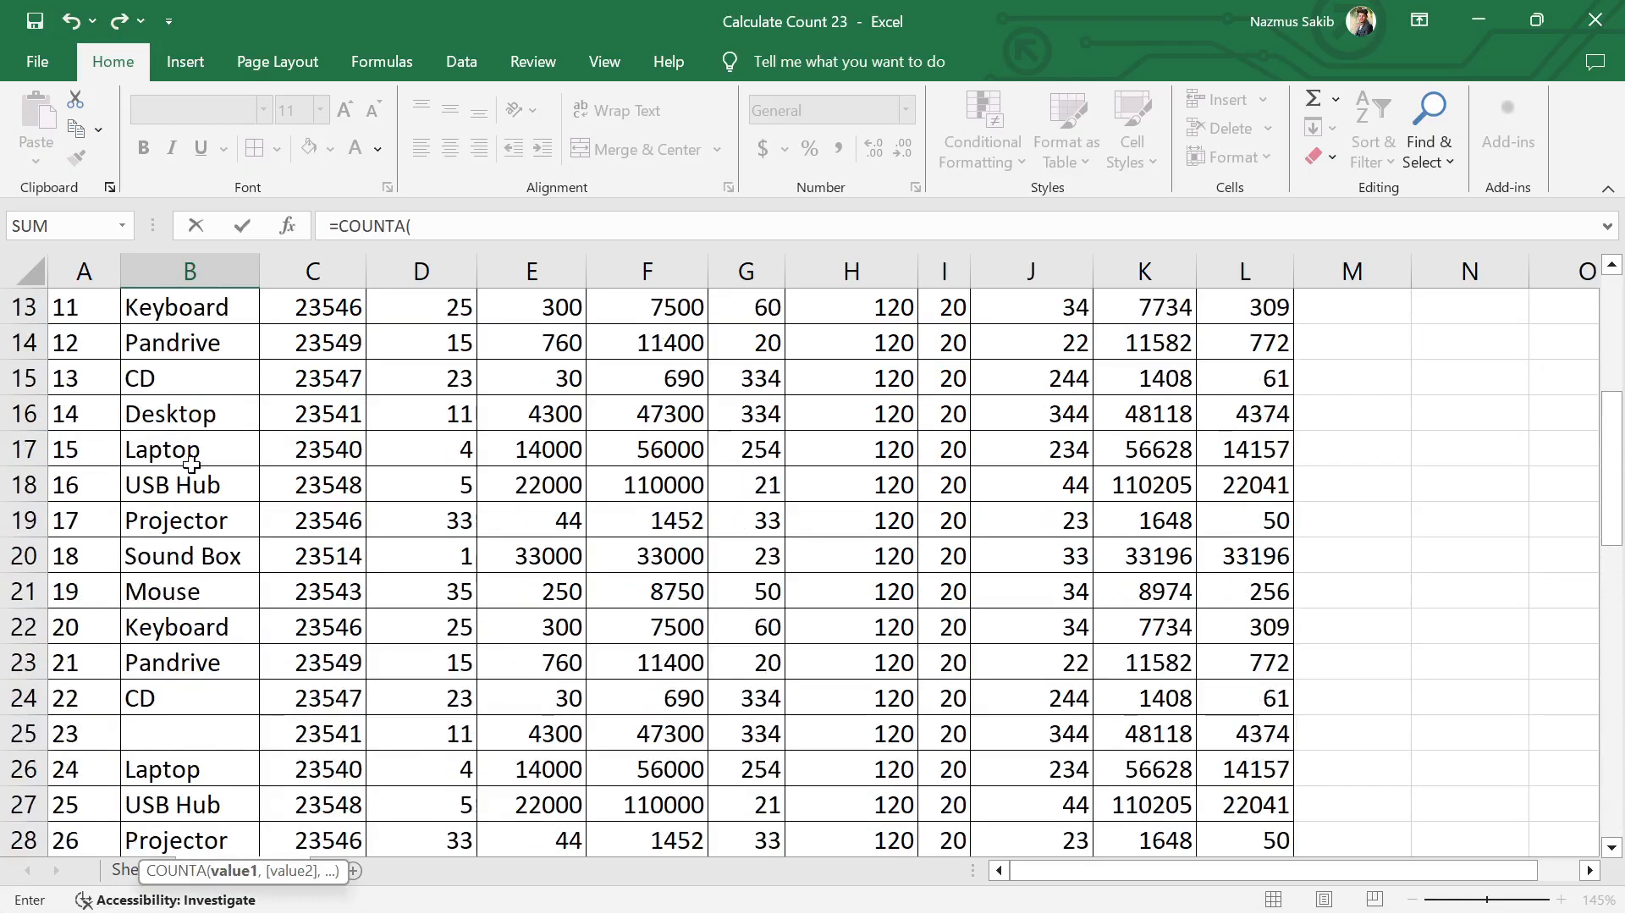
scroll(191, 464, "up", 4)
left_click_drag(193, 423, 193, 690)
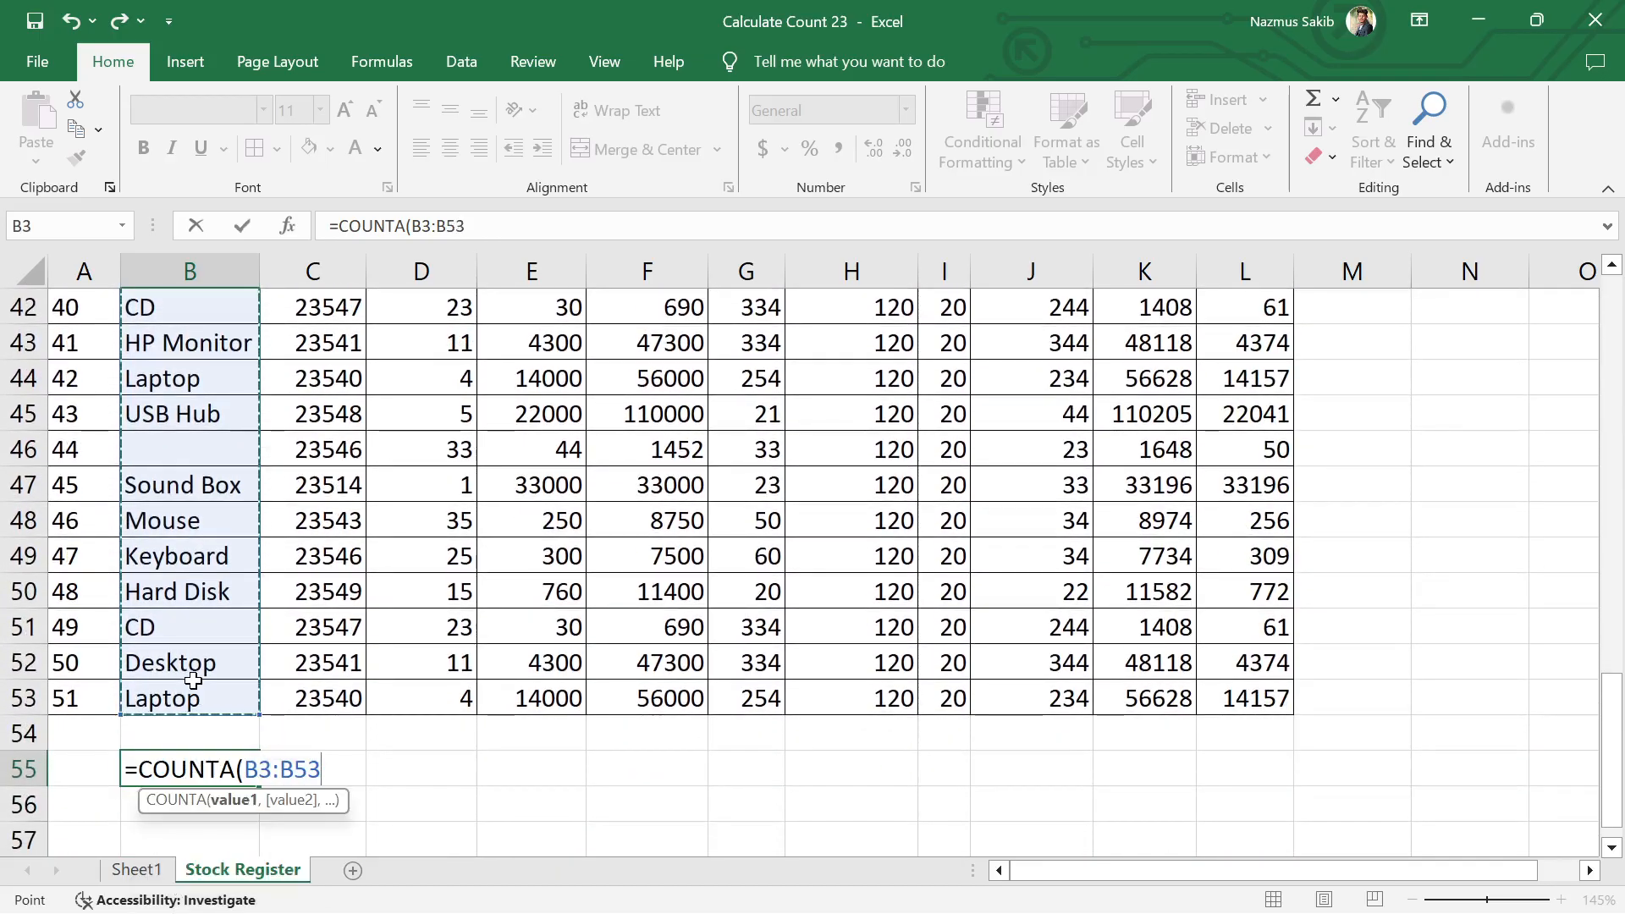
type(")")
key("Return")
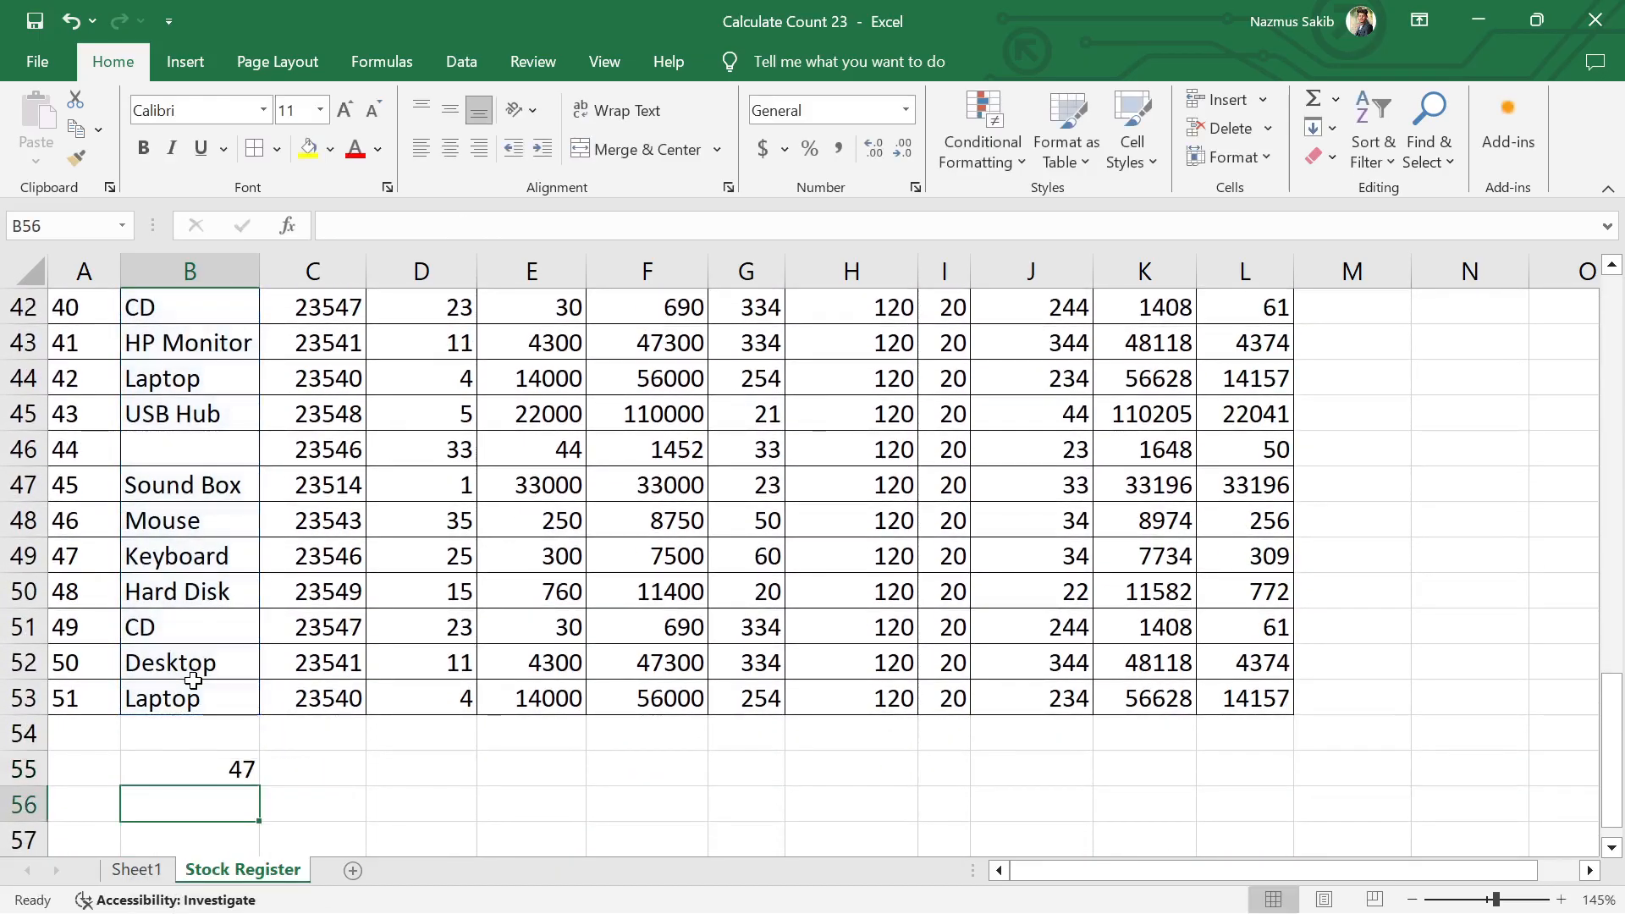
Step: Clear the product name "Mouse" in cell B21 and check the COUNTA result in B55
left_click(209, 773)
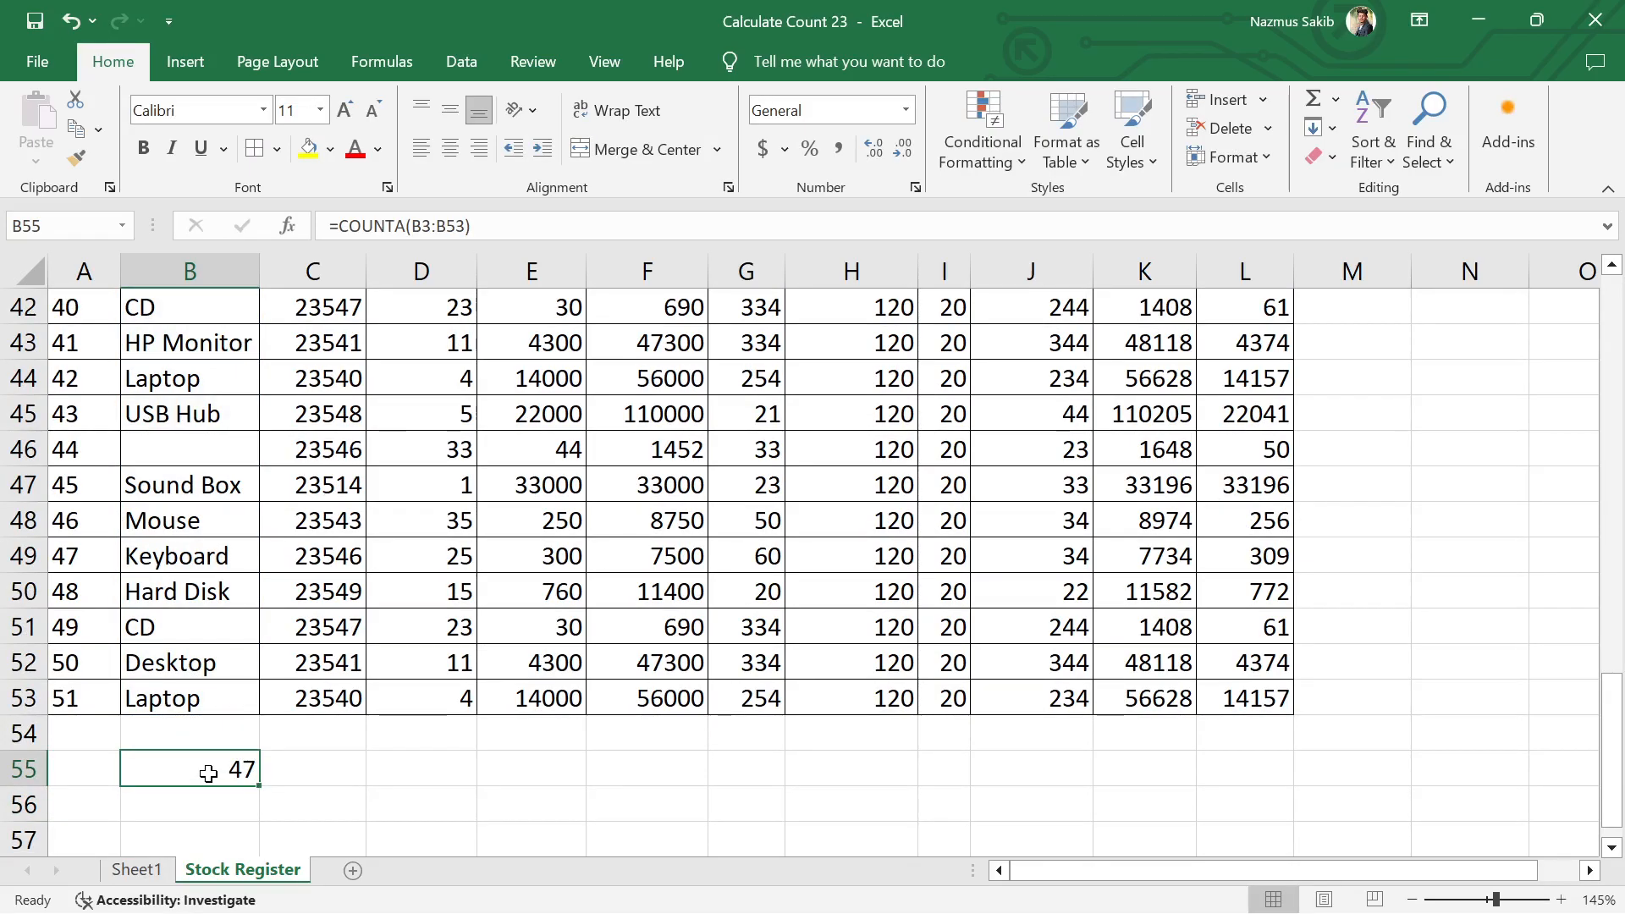
left_click(188, 447)
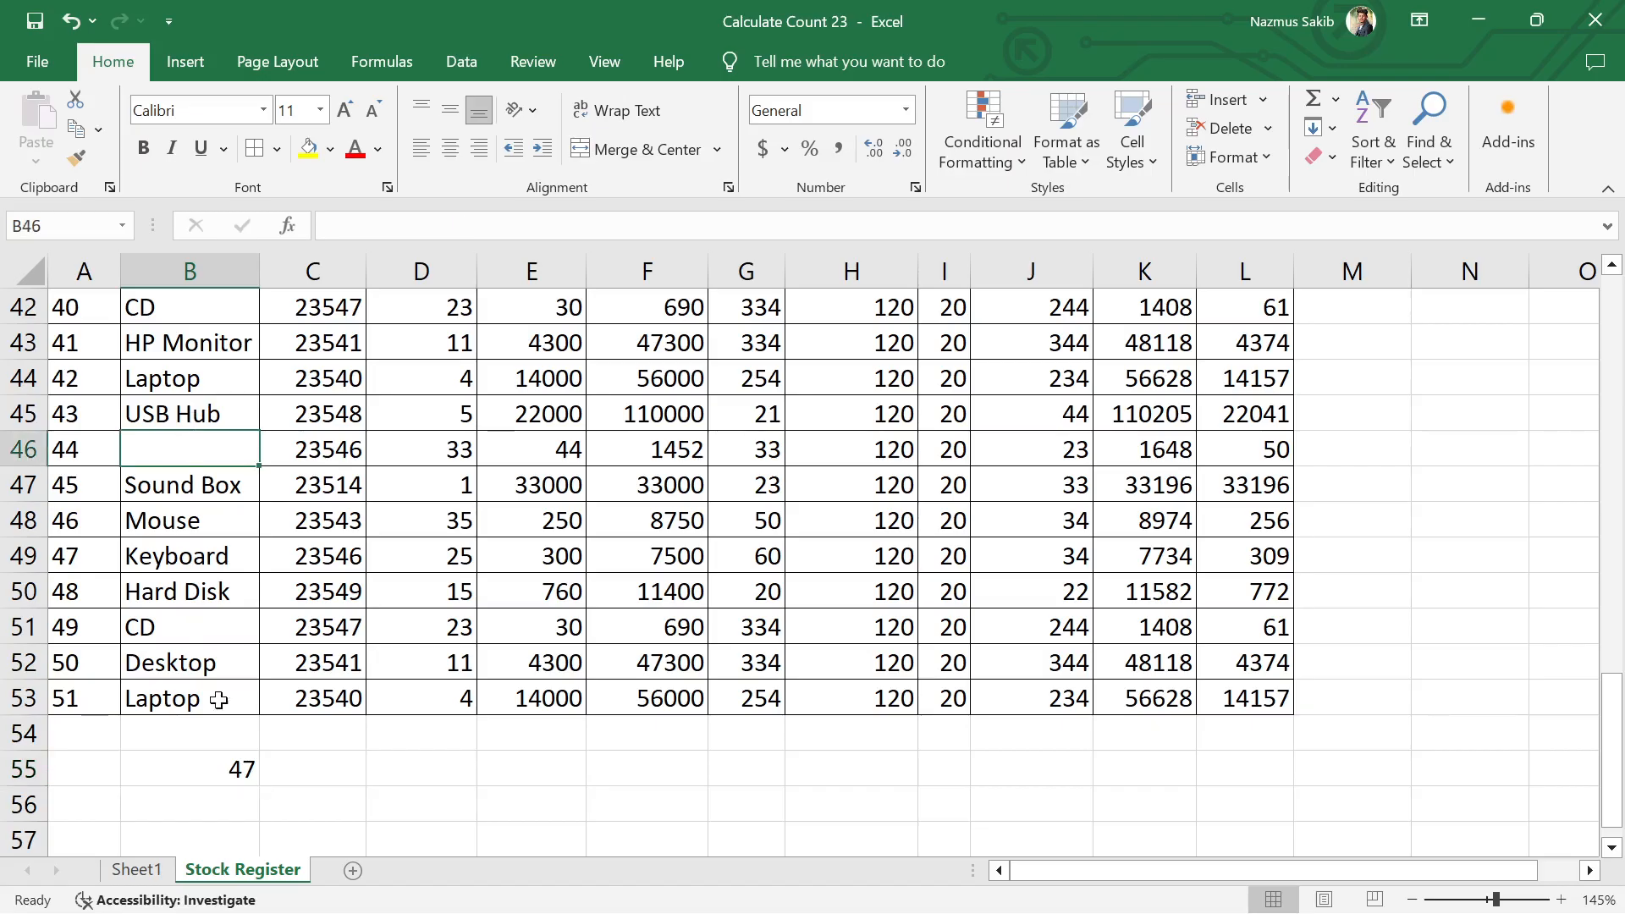
left_click(326, 772)
left_click(193, 488)
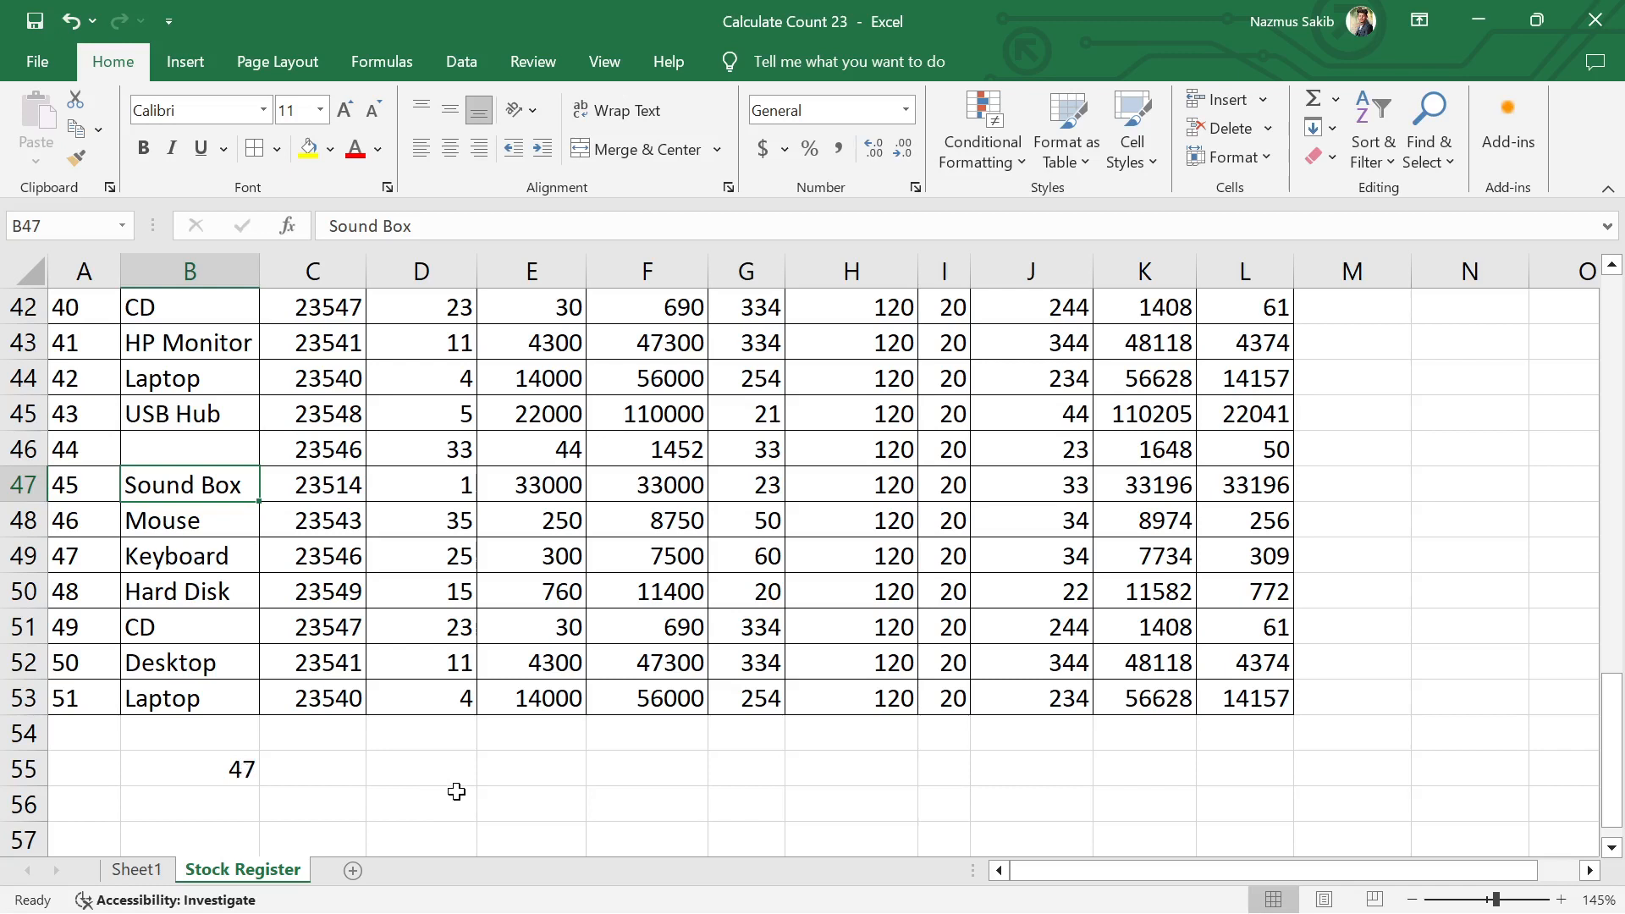
scroll(169, 483, "up", 4)
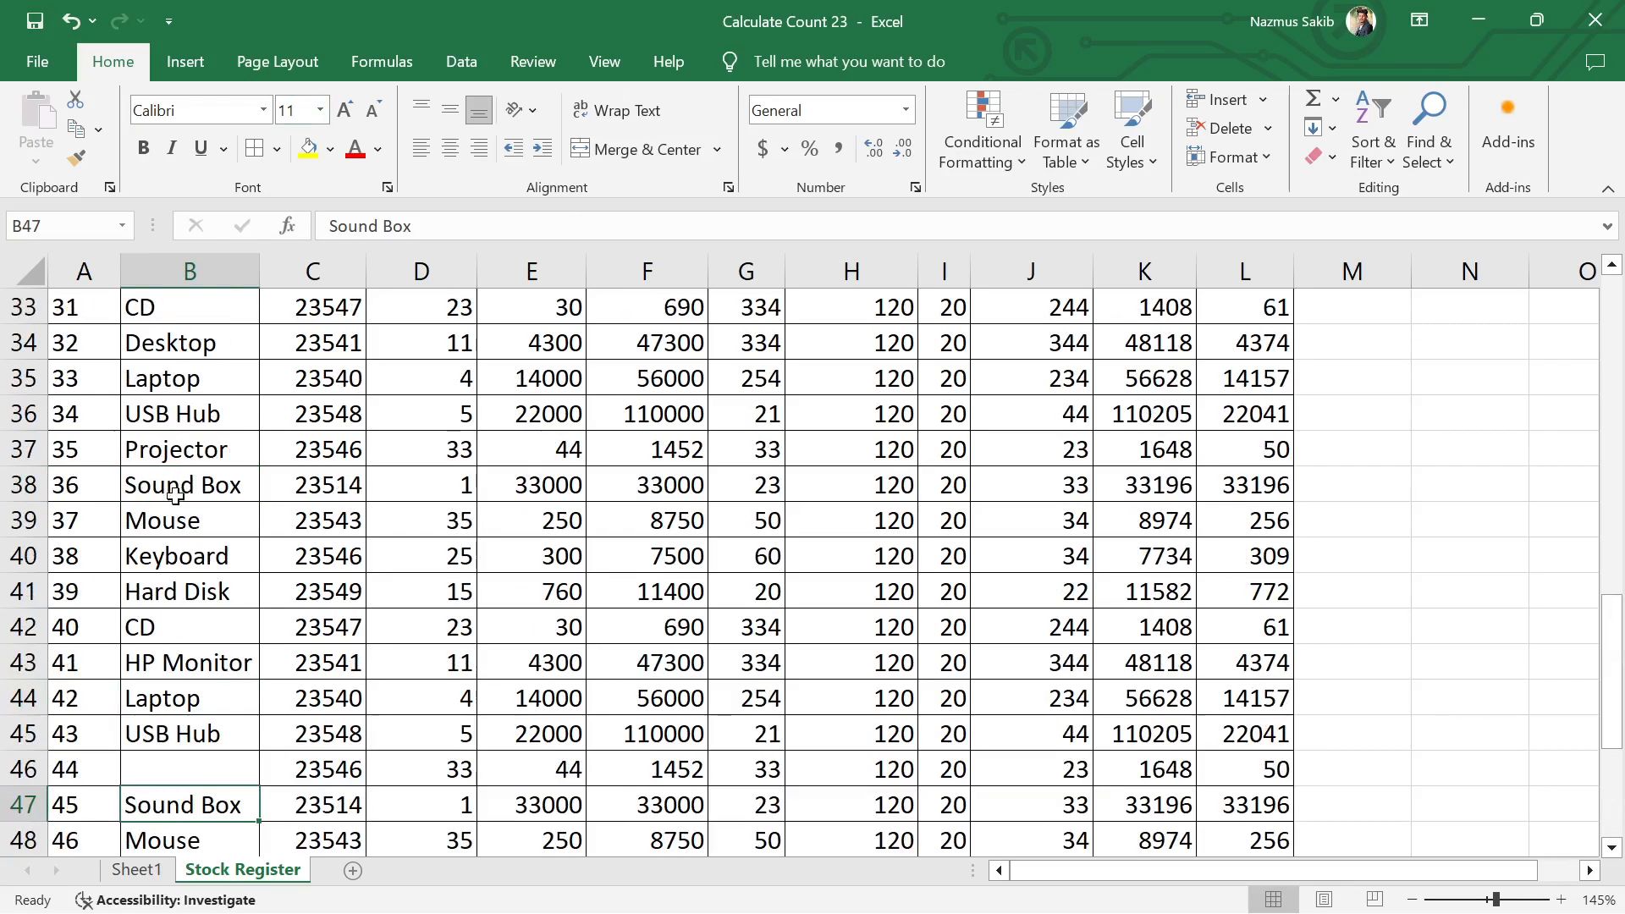
scroll(182, 495, "up", 4)
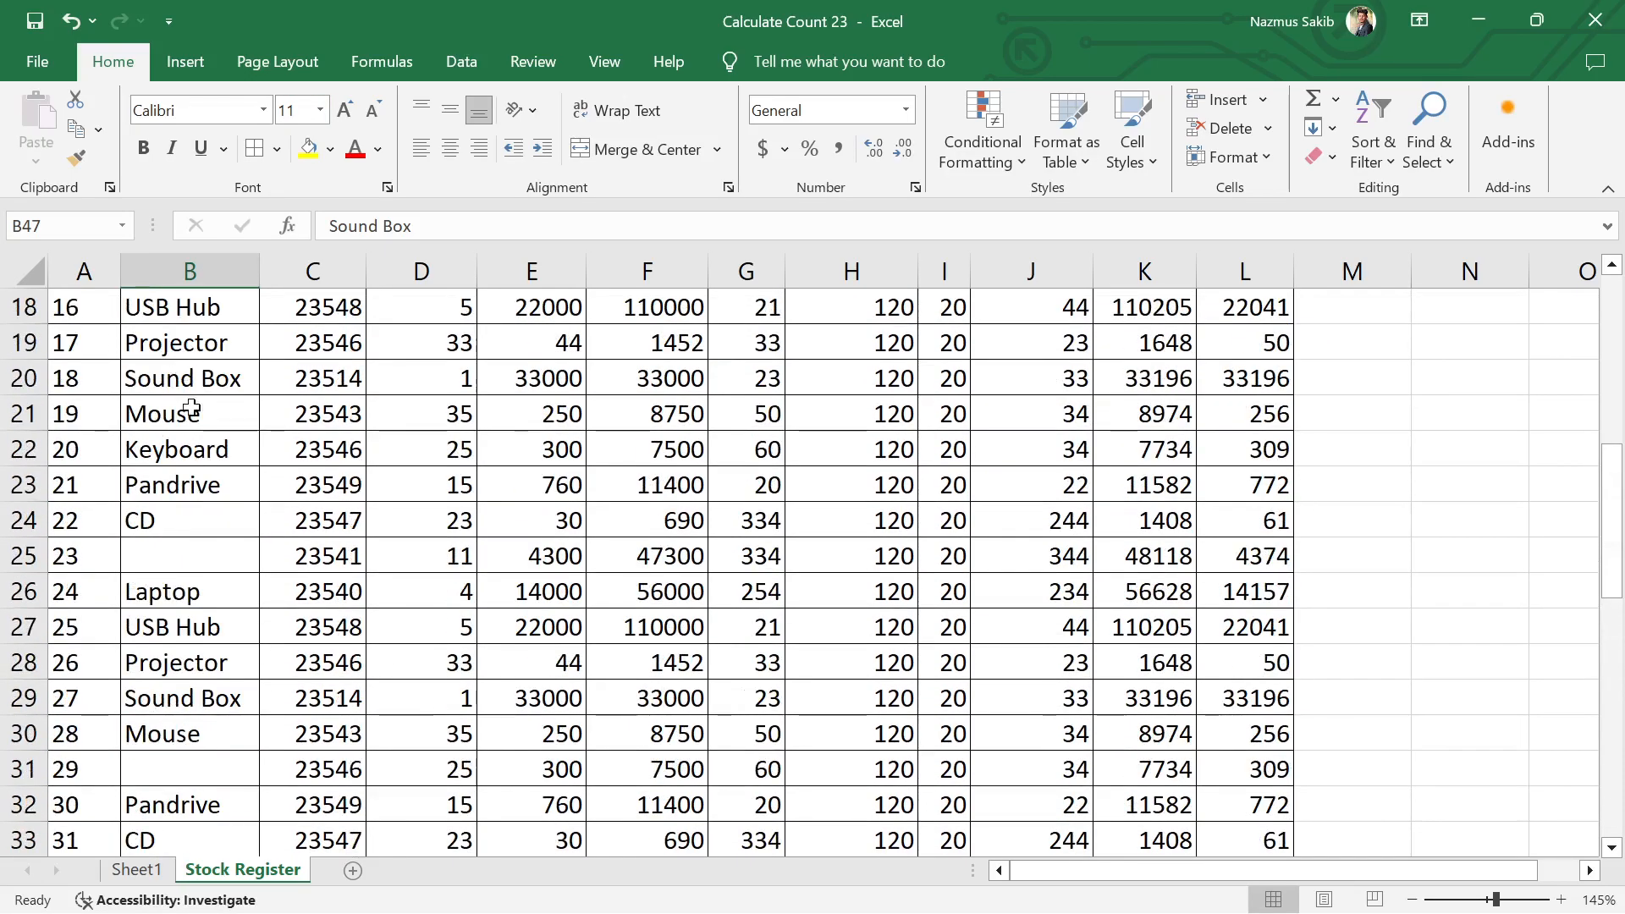
left_click(189, 414)
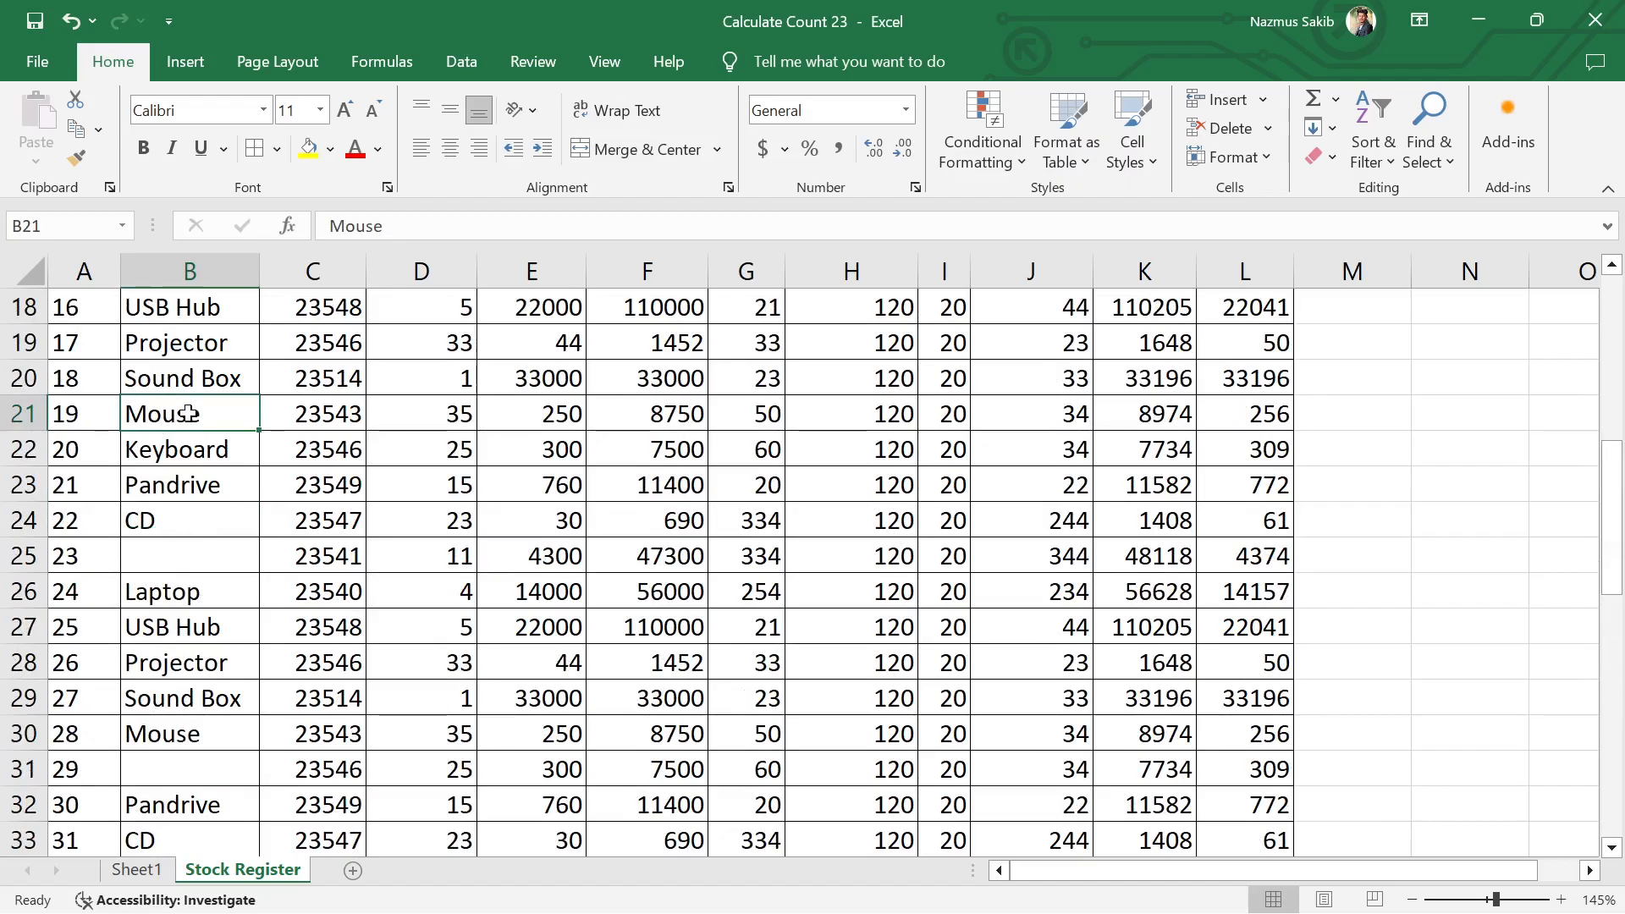
key("Delete")
scroll(195, 559, "down", 4)
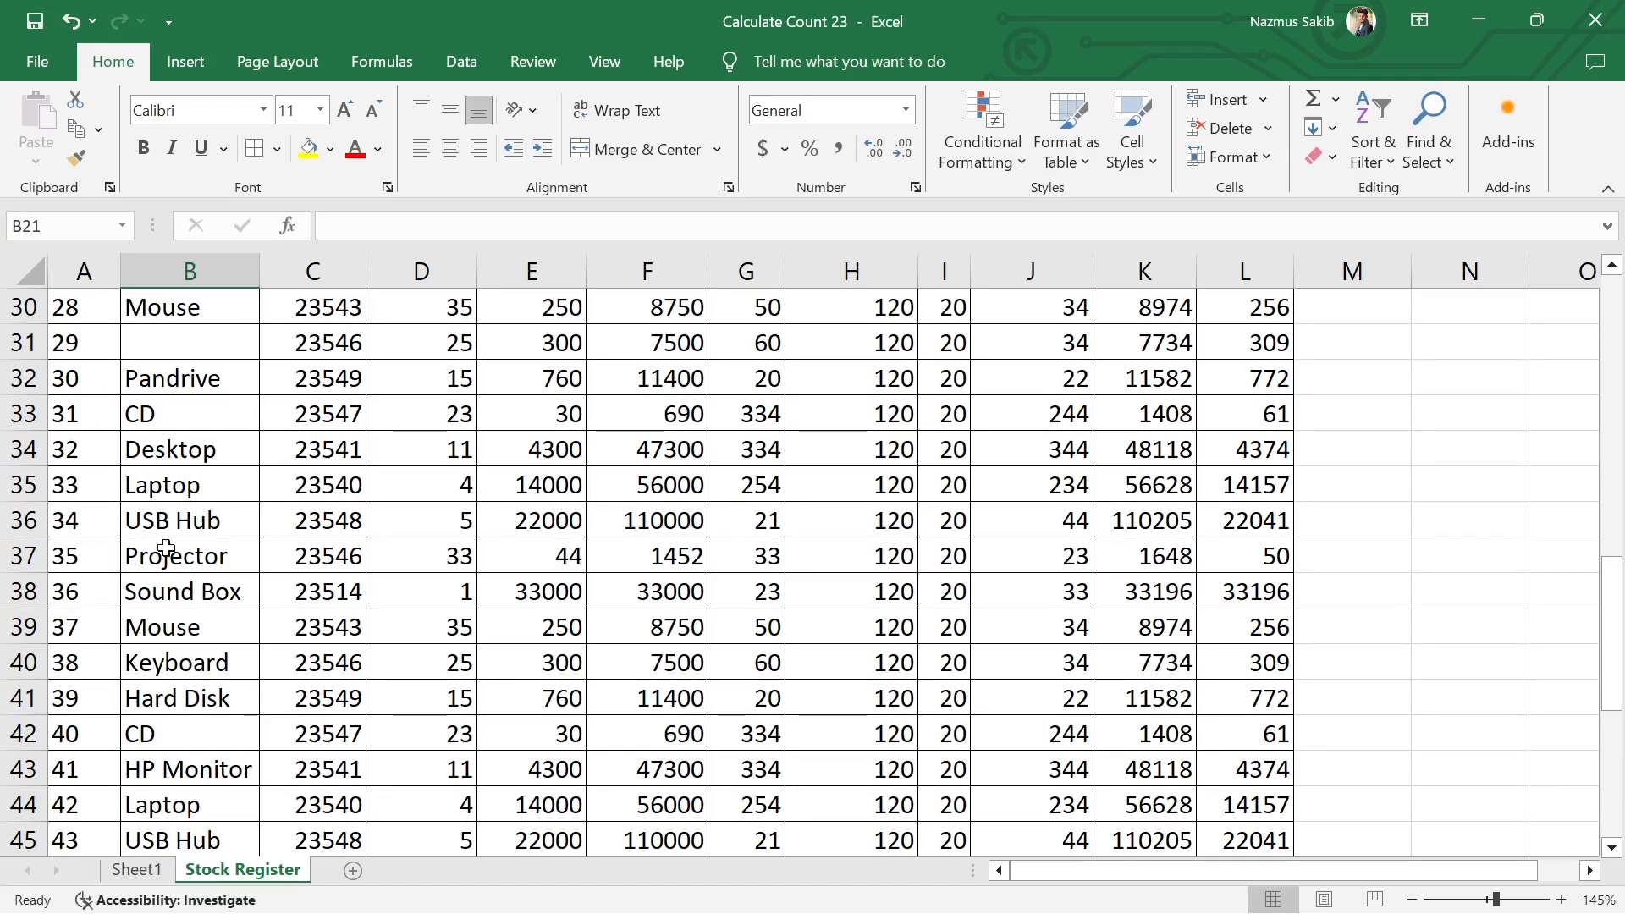
scroll(173, 559, "down", 5)
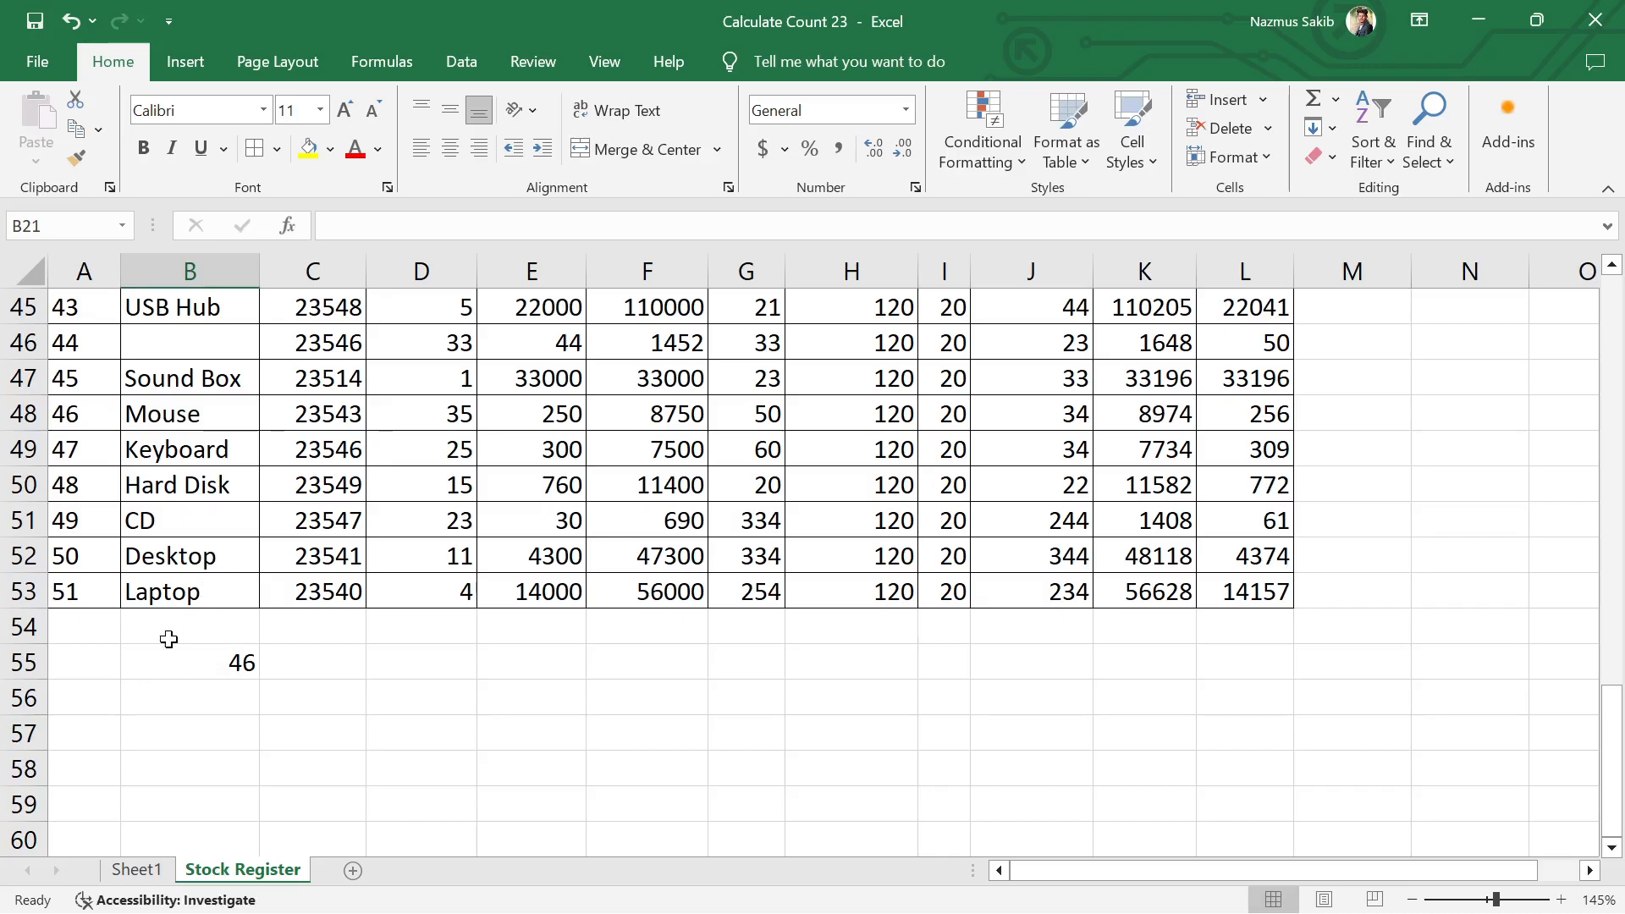
Step: Clear the product names in cells B52 and B47
left_click(211, 565)
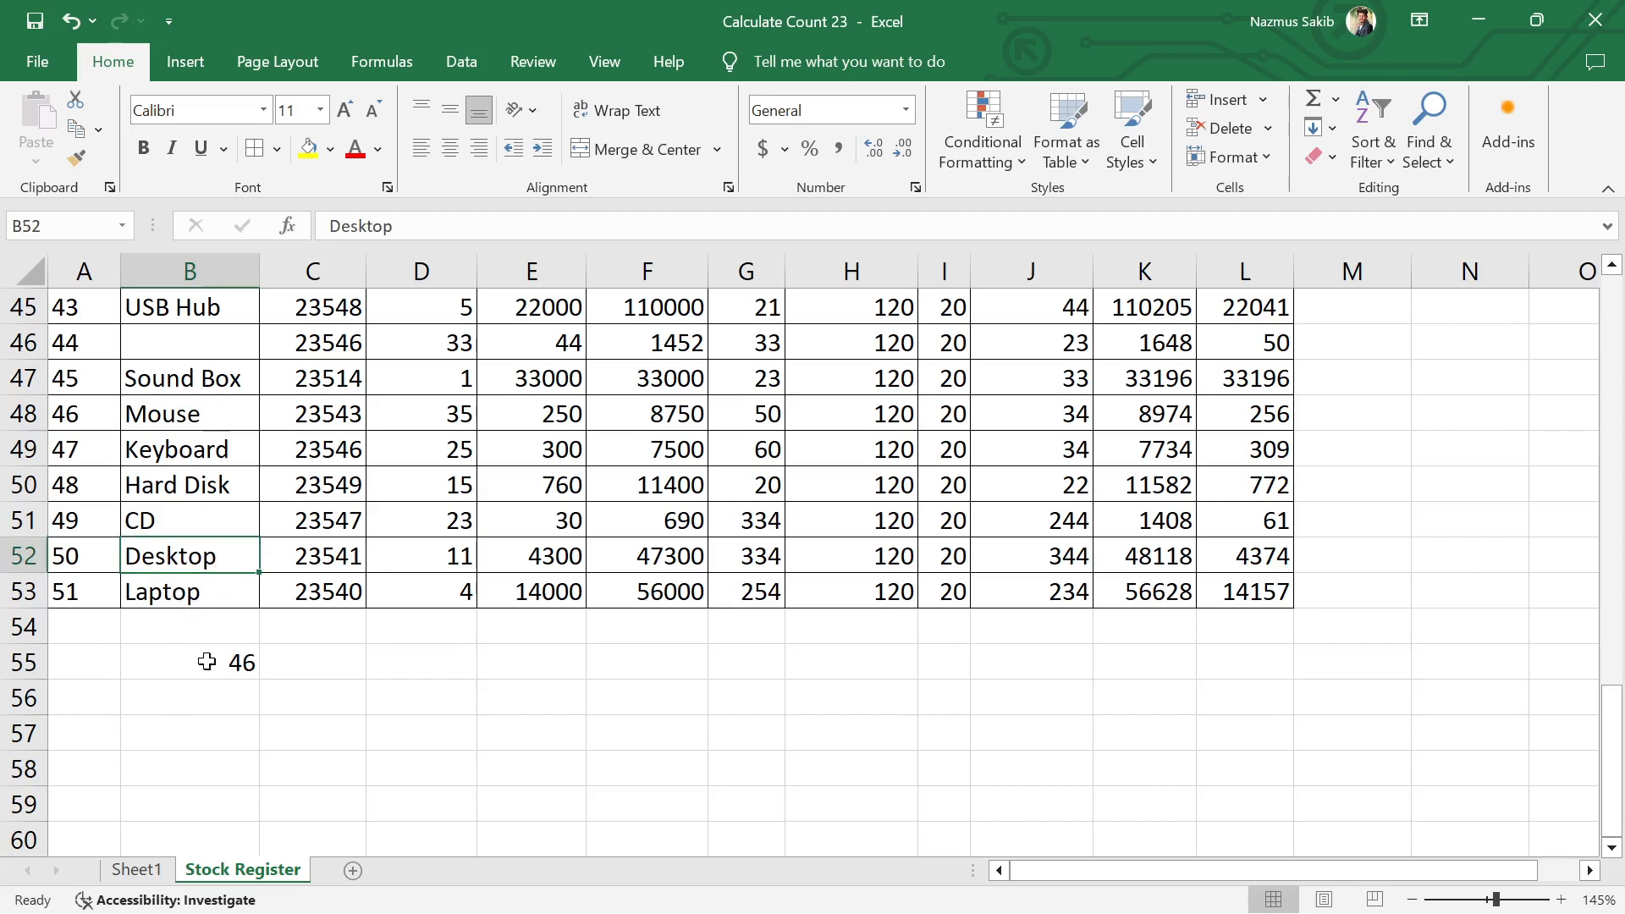
key("Delete")
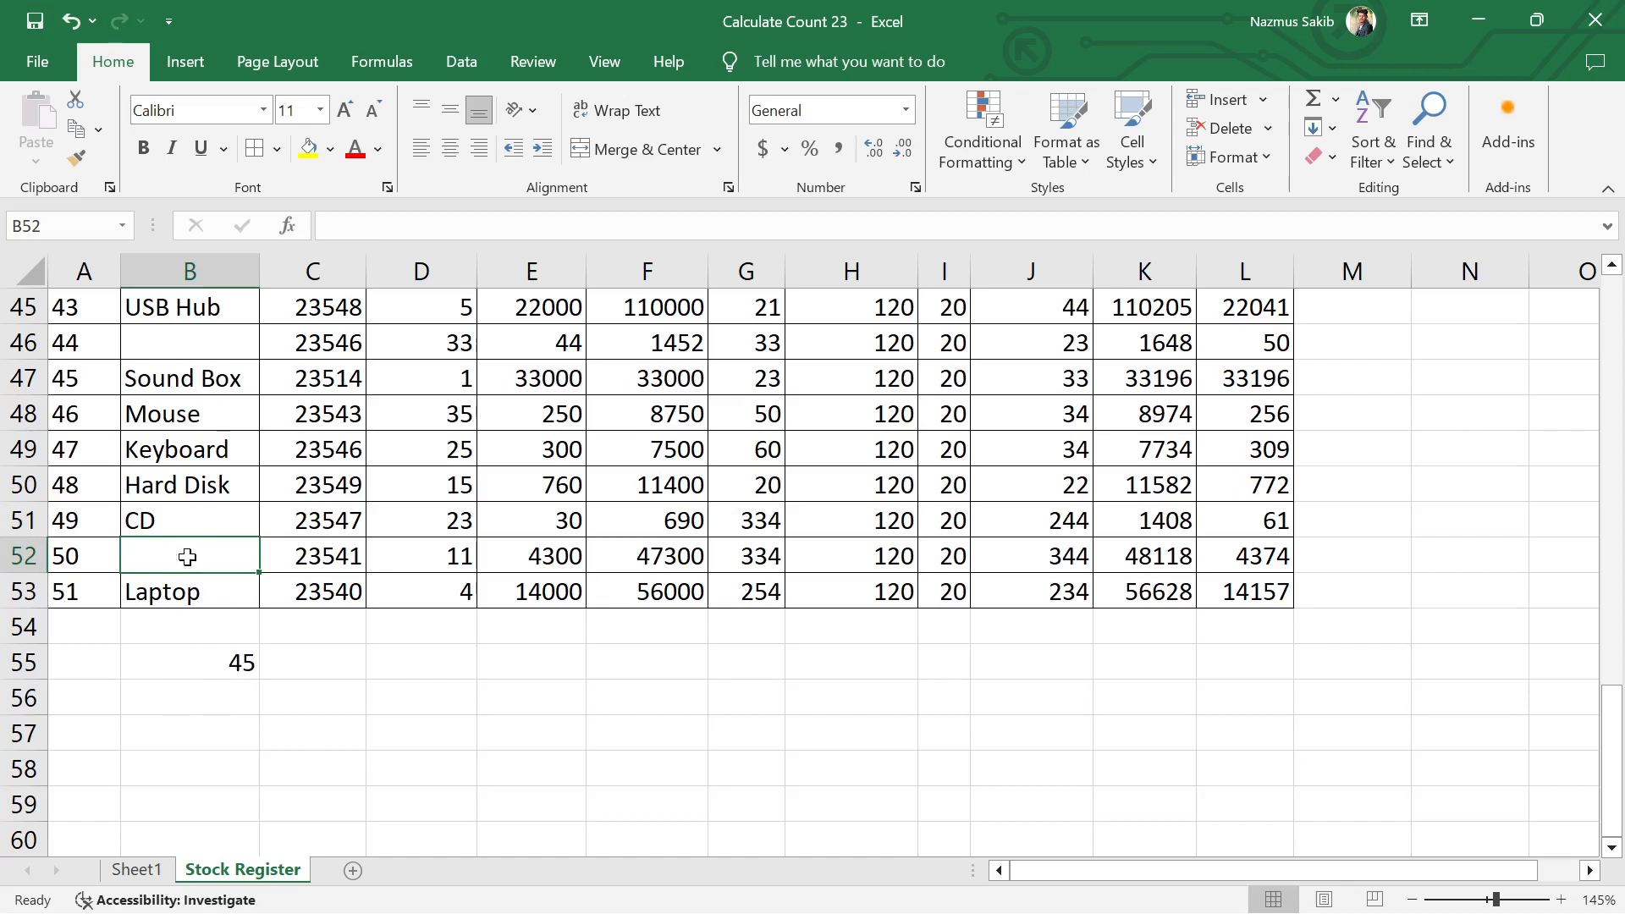
left_click(174, 388)
key("Delete")
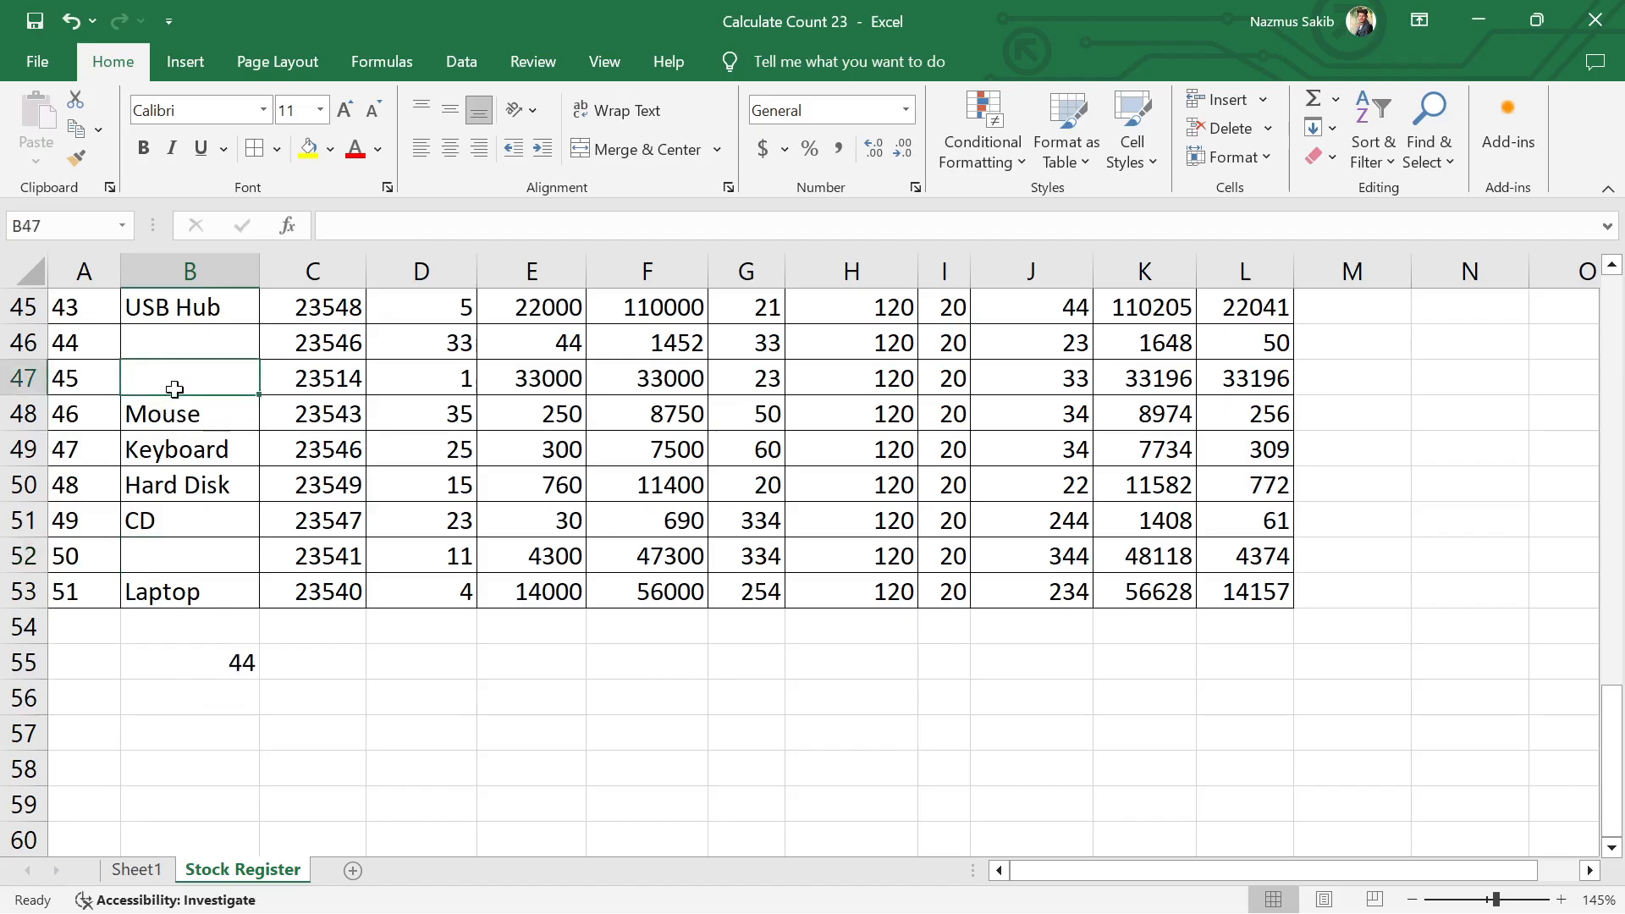
left_click(415, 702)
Step: Enter "Sound Box" in cell B46 and "Pandrive" in cell B47
left_click(199, 341)
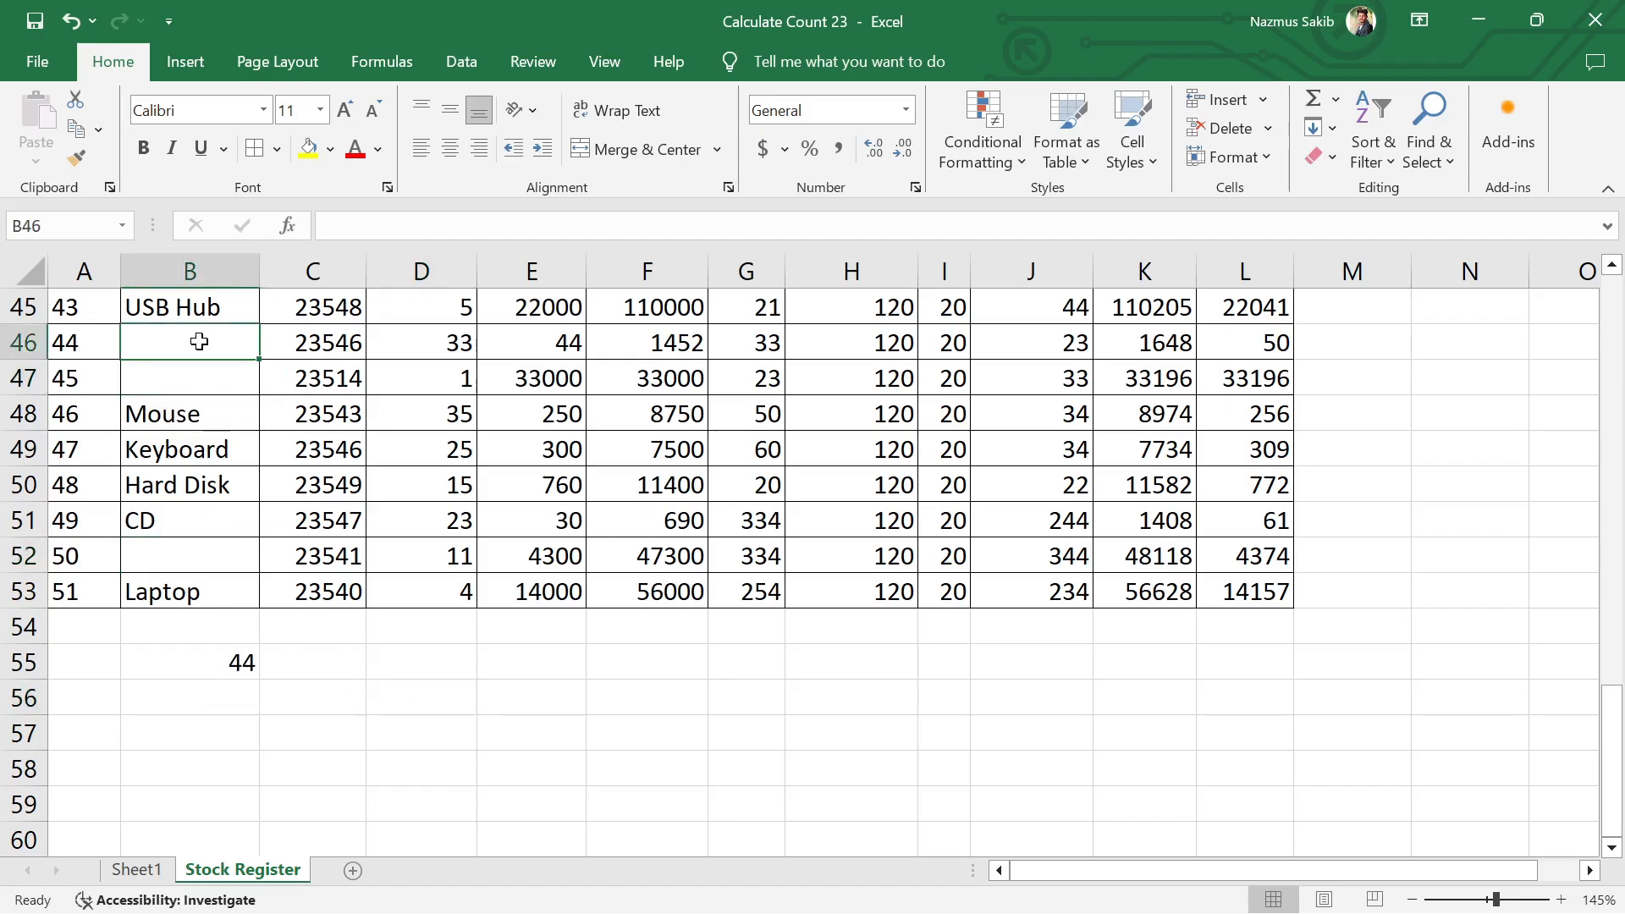
type("sound Box")
key("Return")
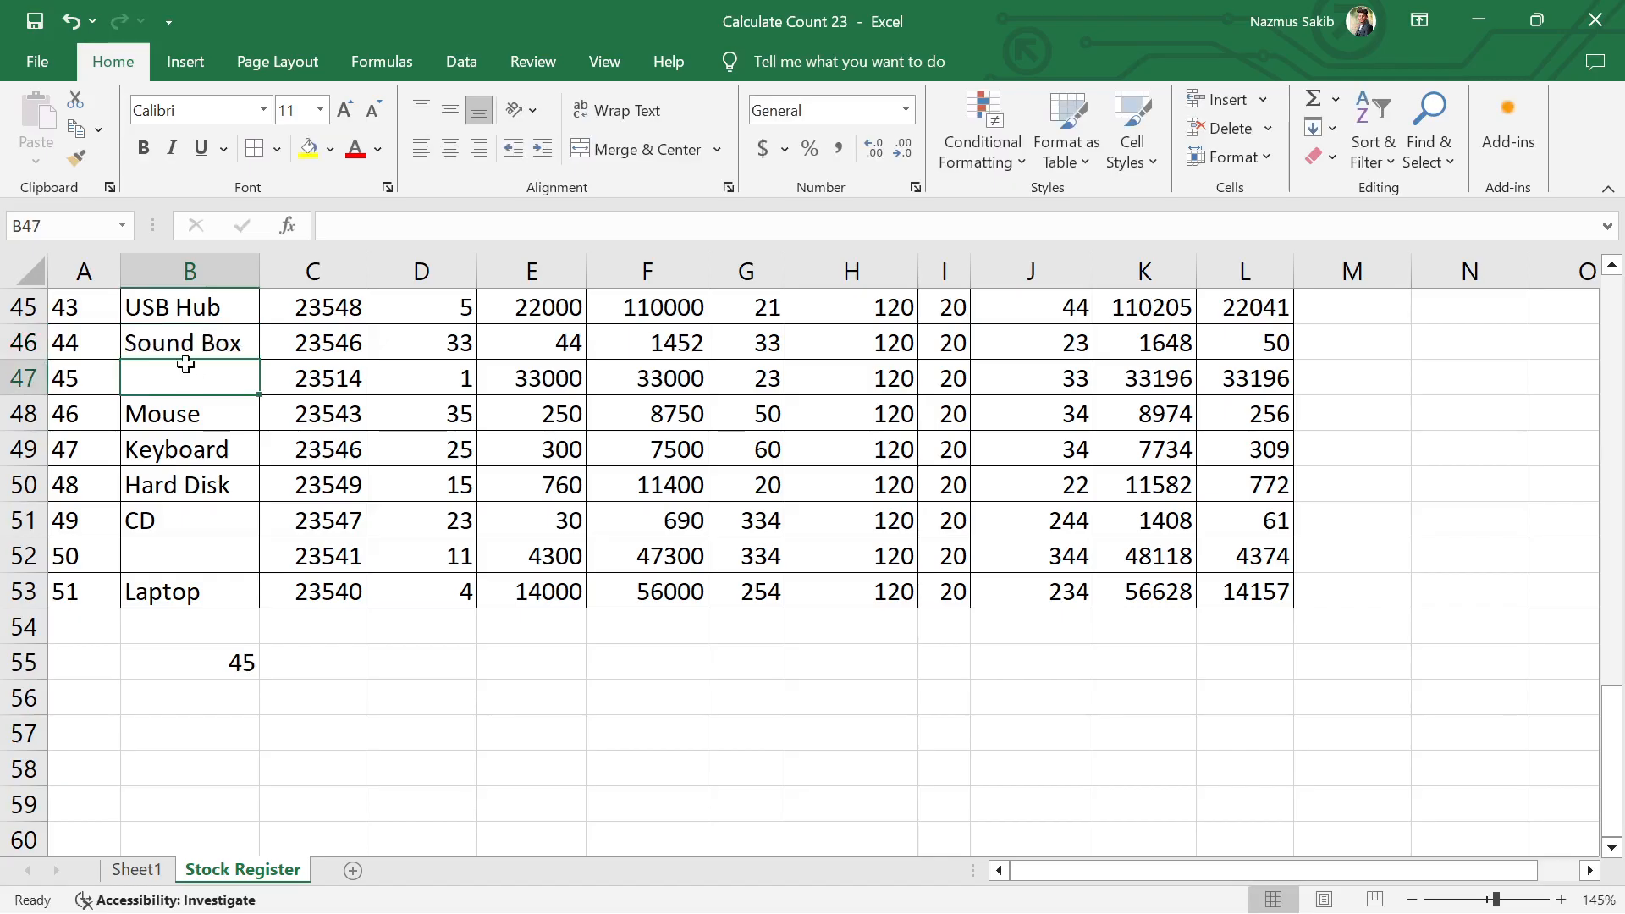
type("pa")
key("Return")
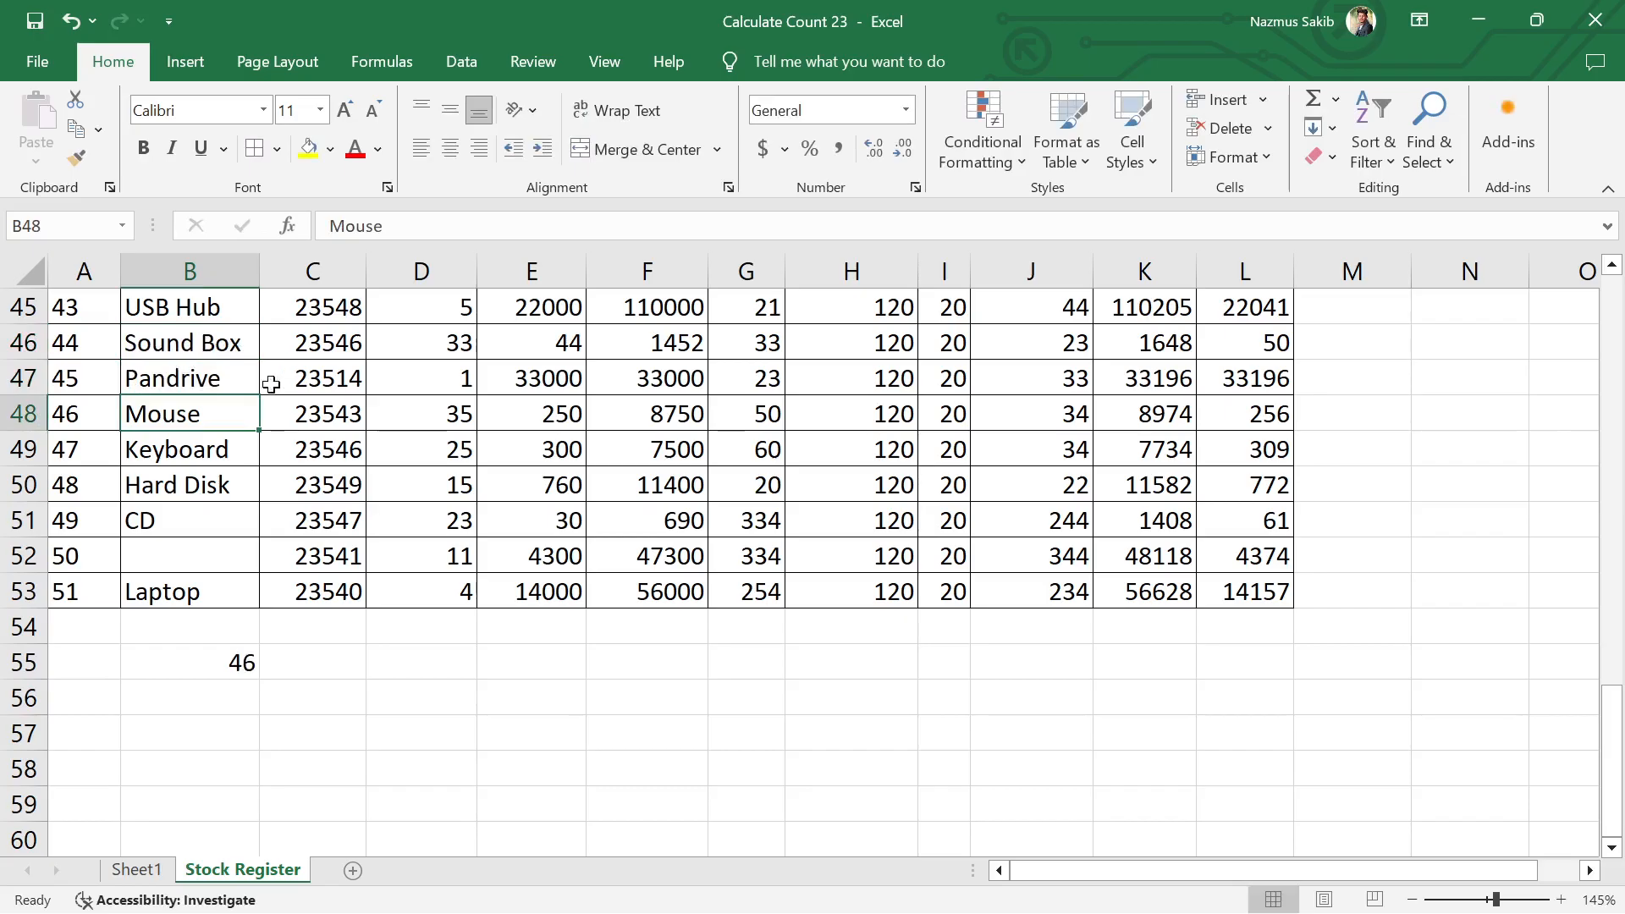
Step: Erase the formula in B55 back to the equals sign and rebuild it as =COUNTA(B3:B53)
double_click(186, 665)
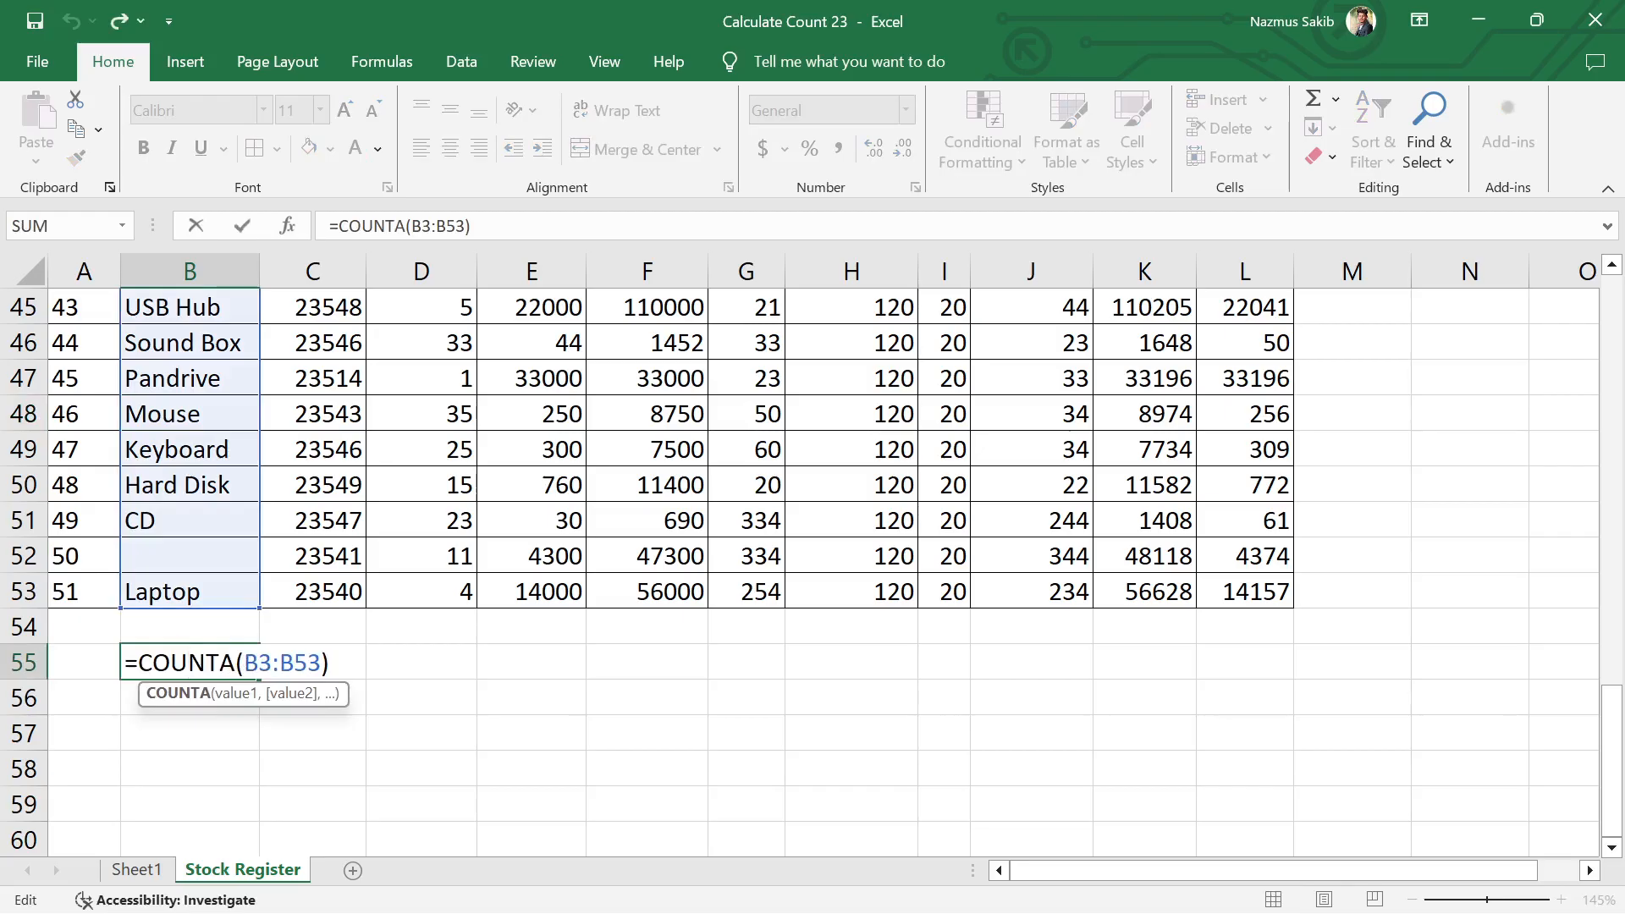
key("BackSpace")
key("BackSpace")
key("BackSpace")
key("BackSpace")
key("BackSpace")
key("BackSpace")
key("BackSpace")
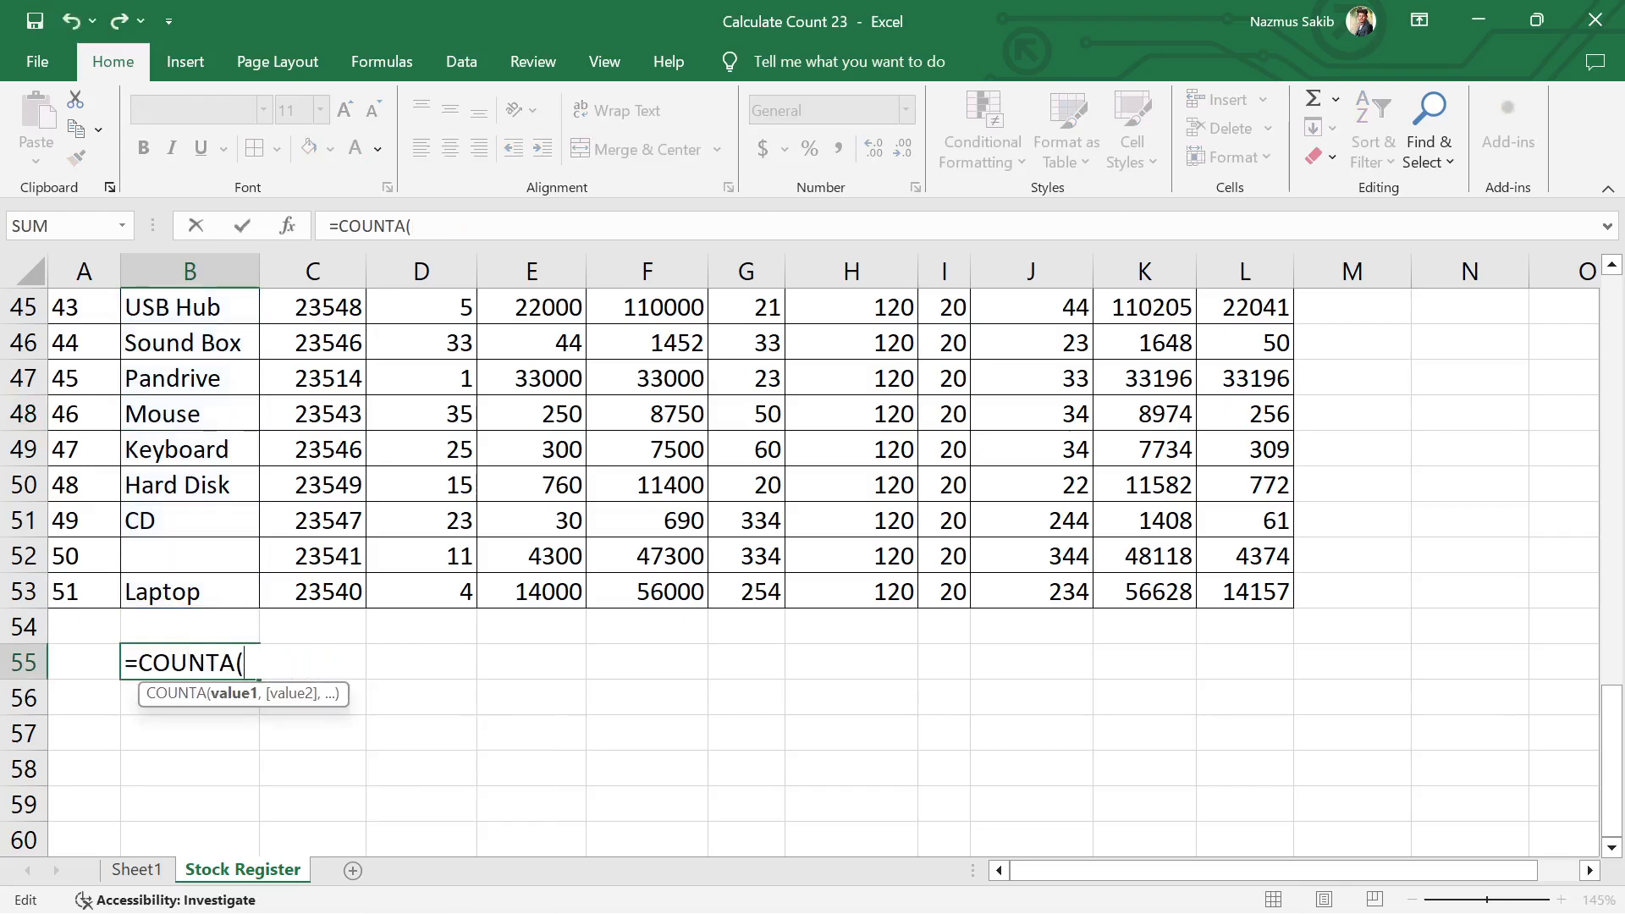
key("BackSpace")
key("BackSpace")
key("BackSpace")
key("BackSpace")
key("BackSpace")
key("BackSpace")
key("BackSpace")
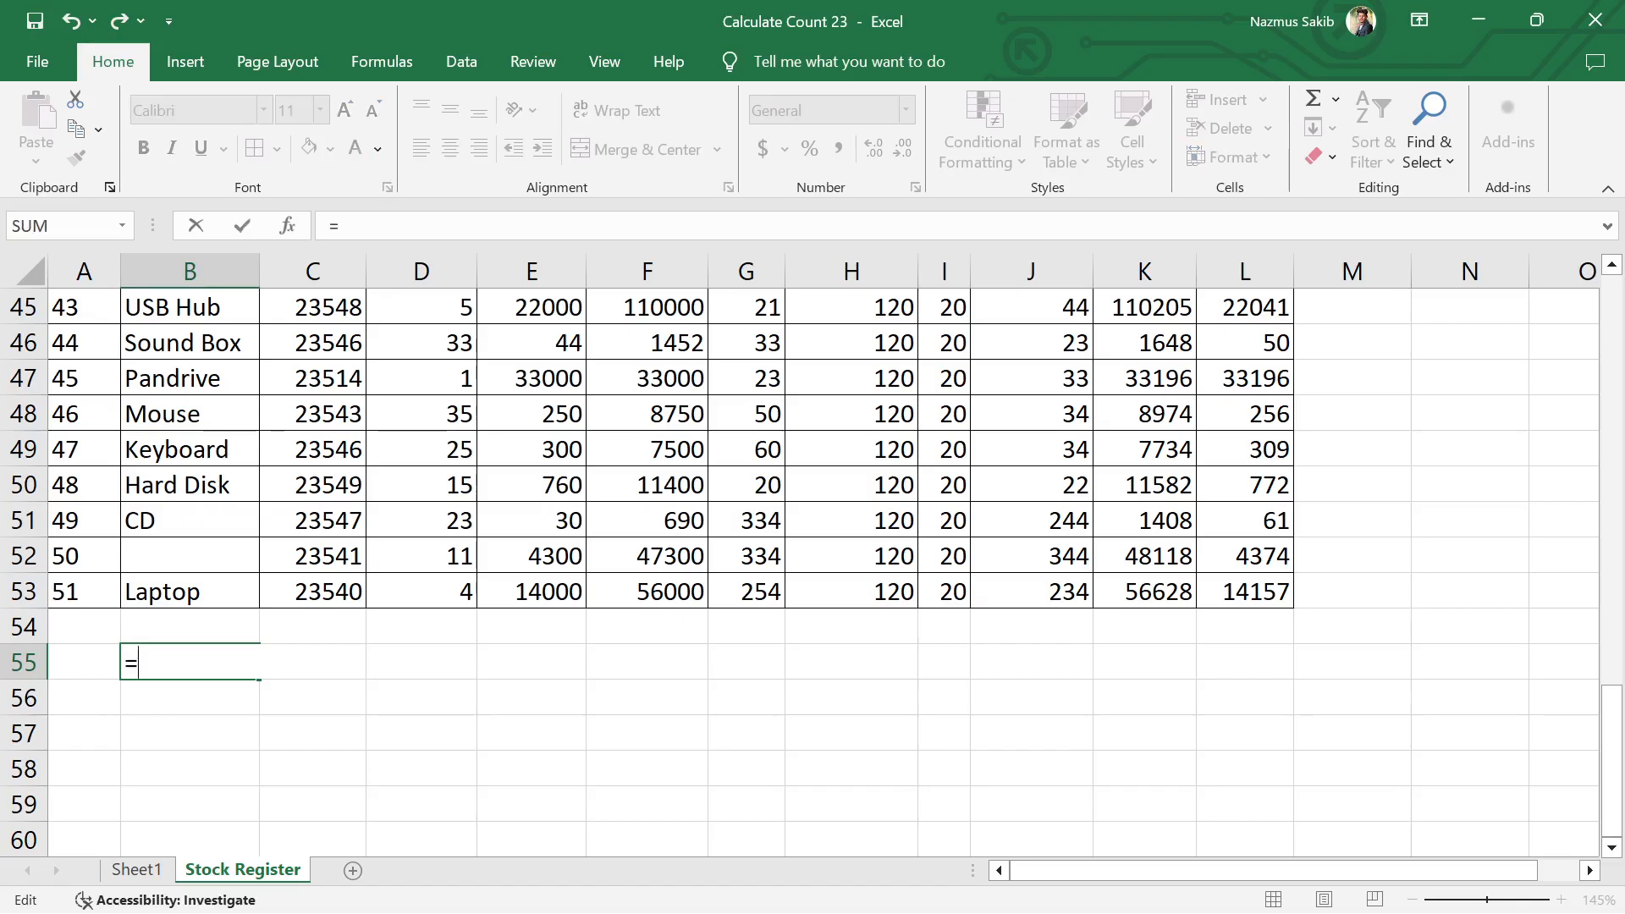
type("cou")
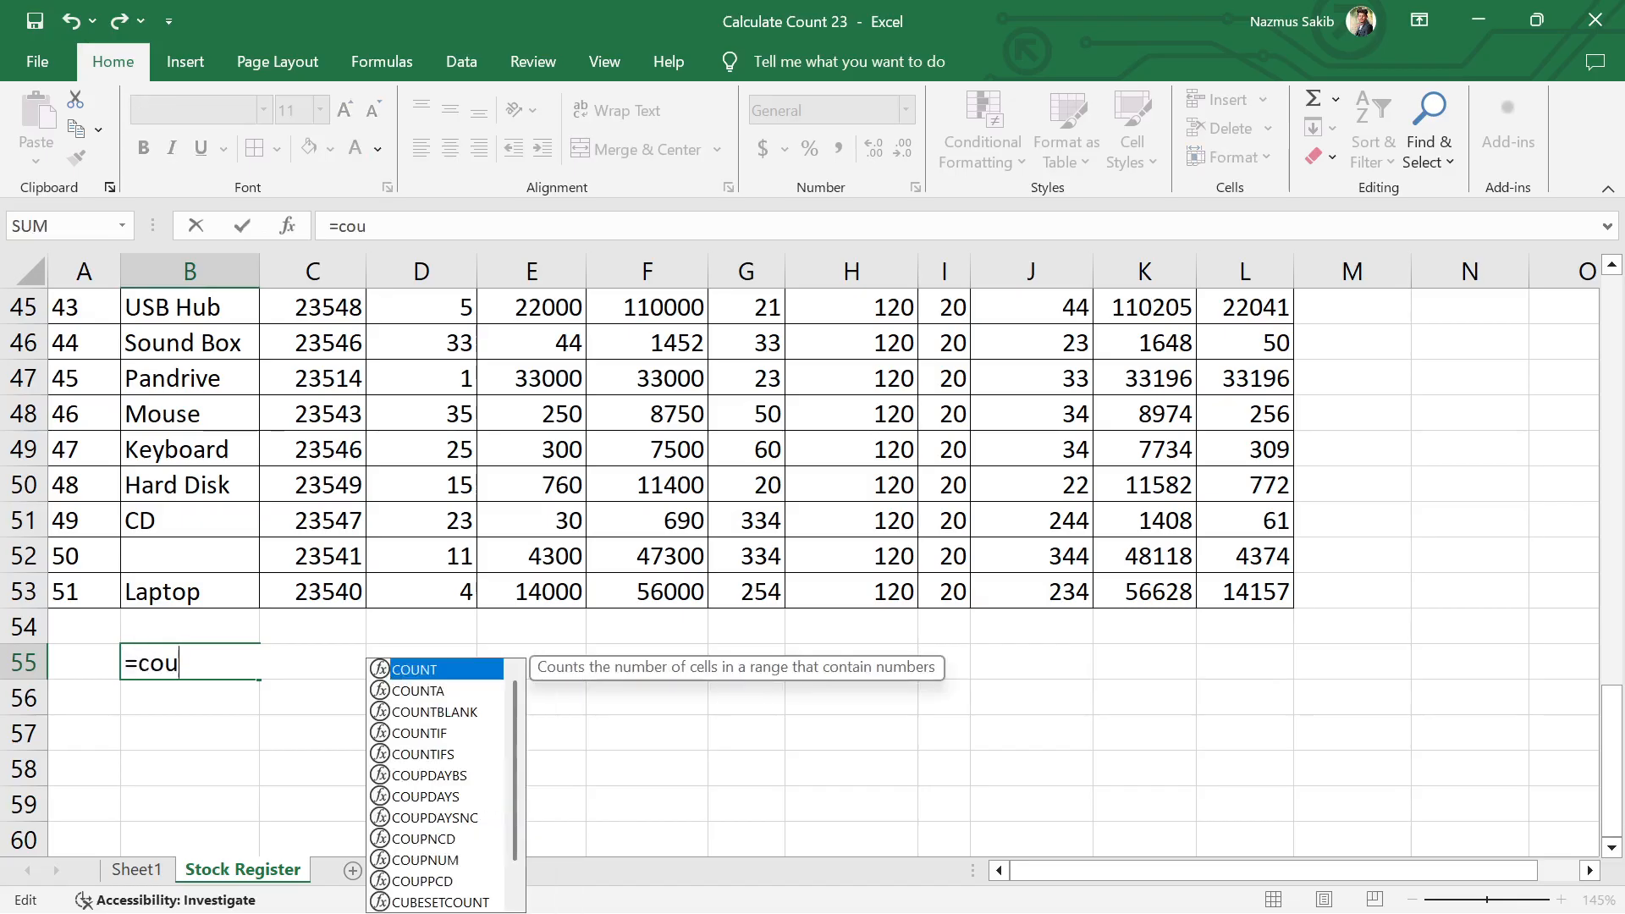
type("n")
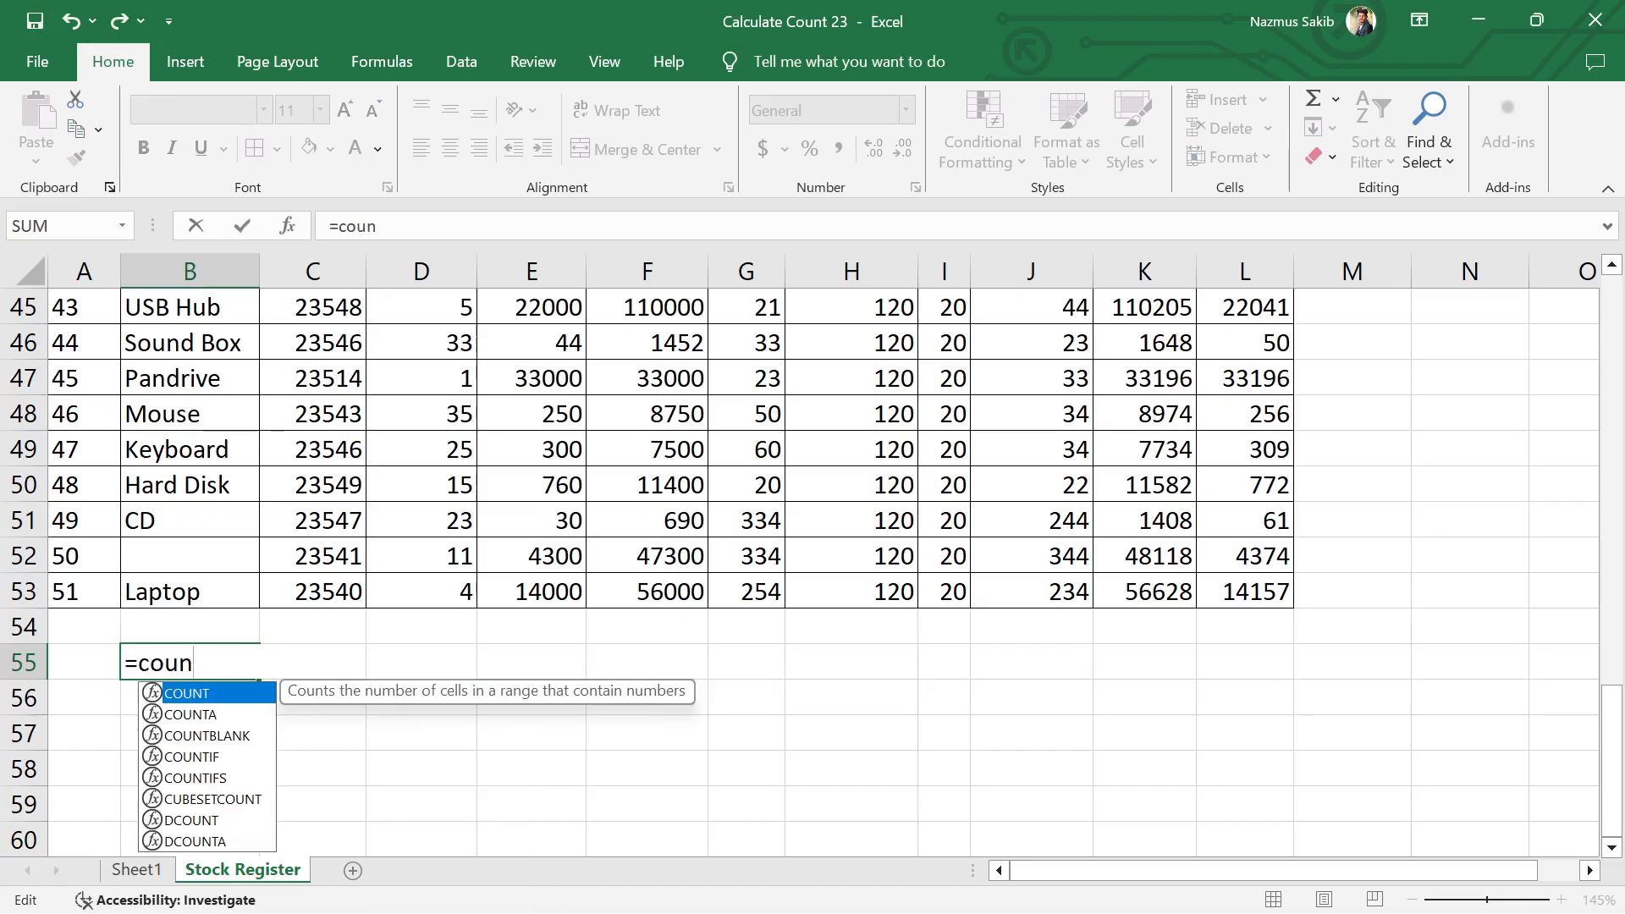
type("ta")
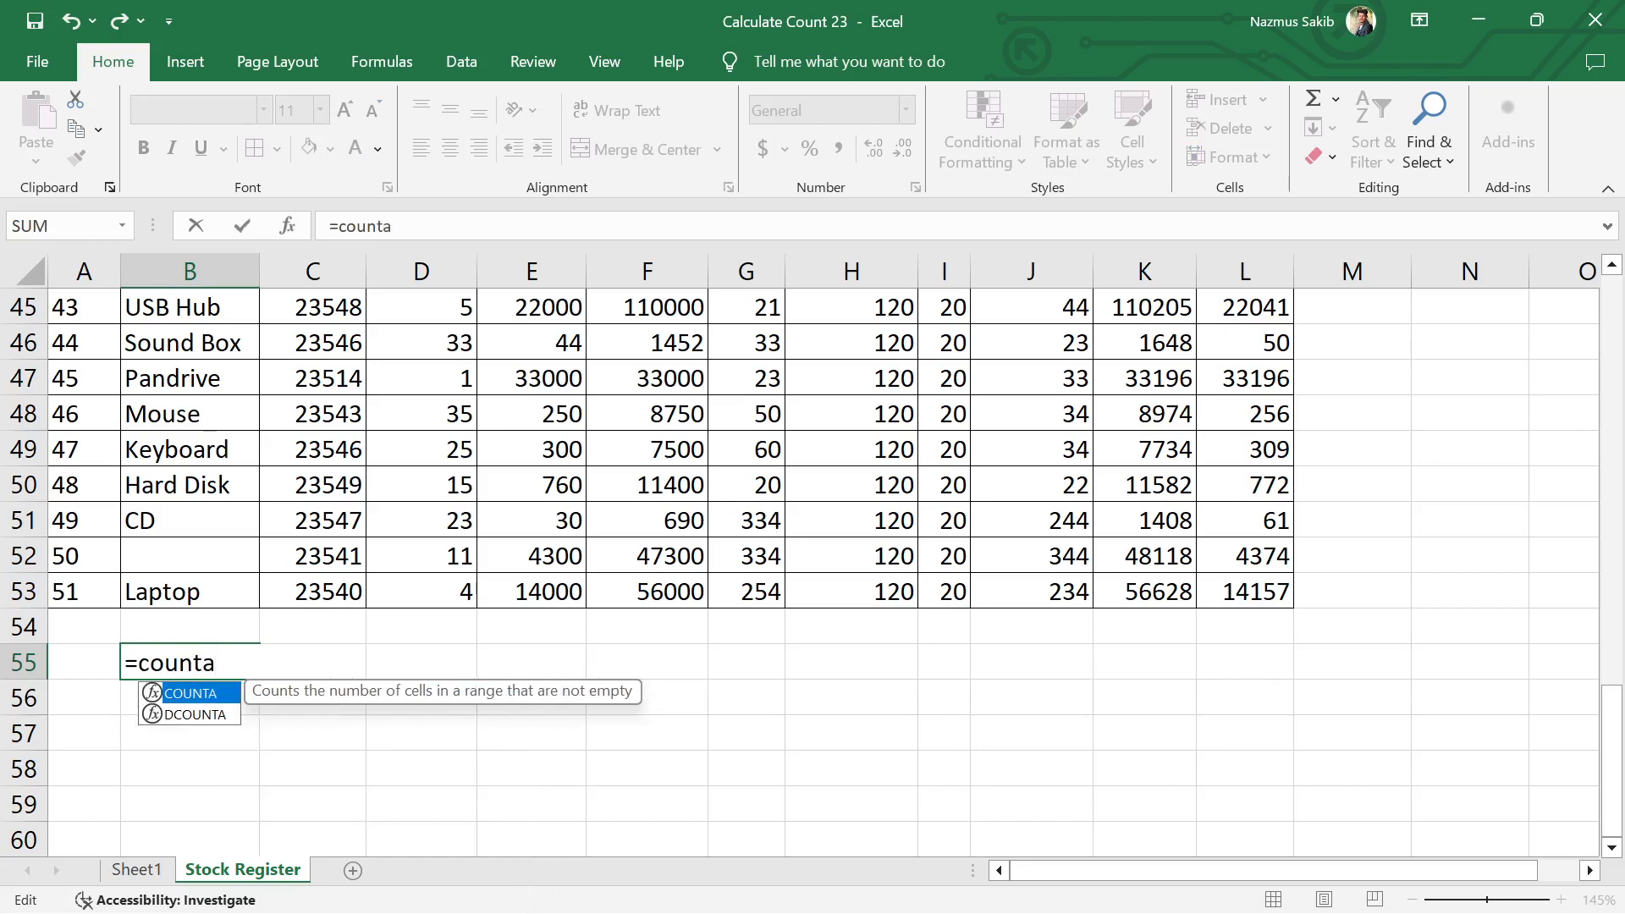
key("Tab")
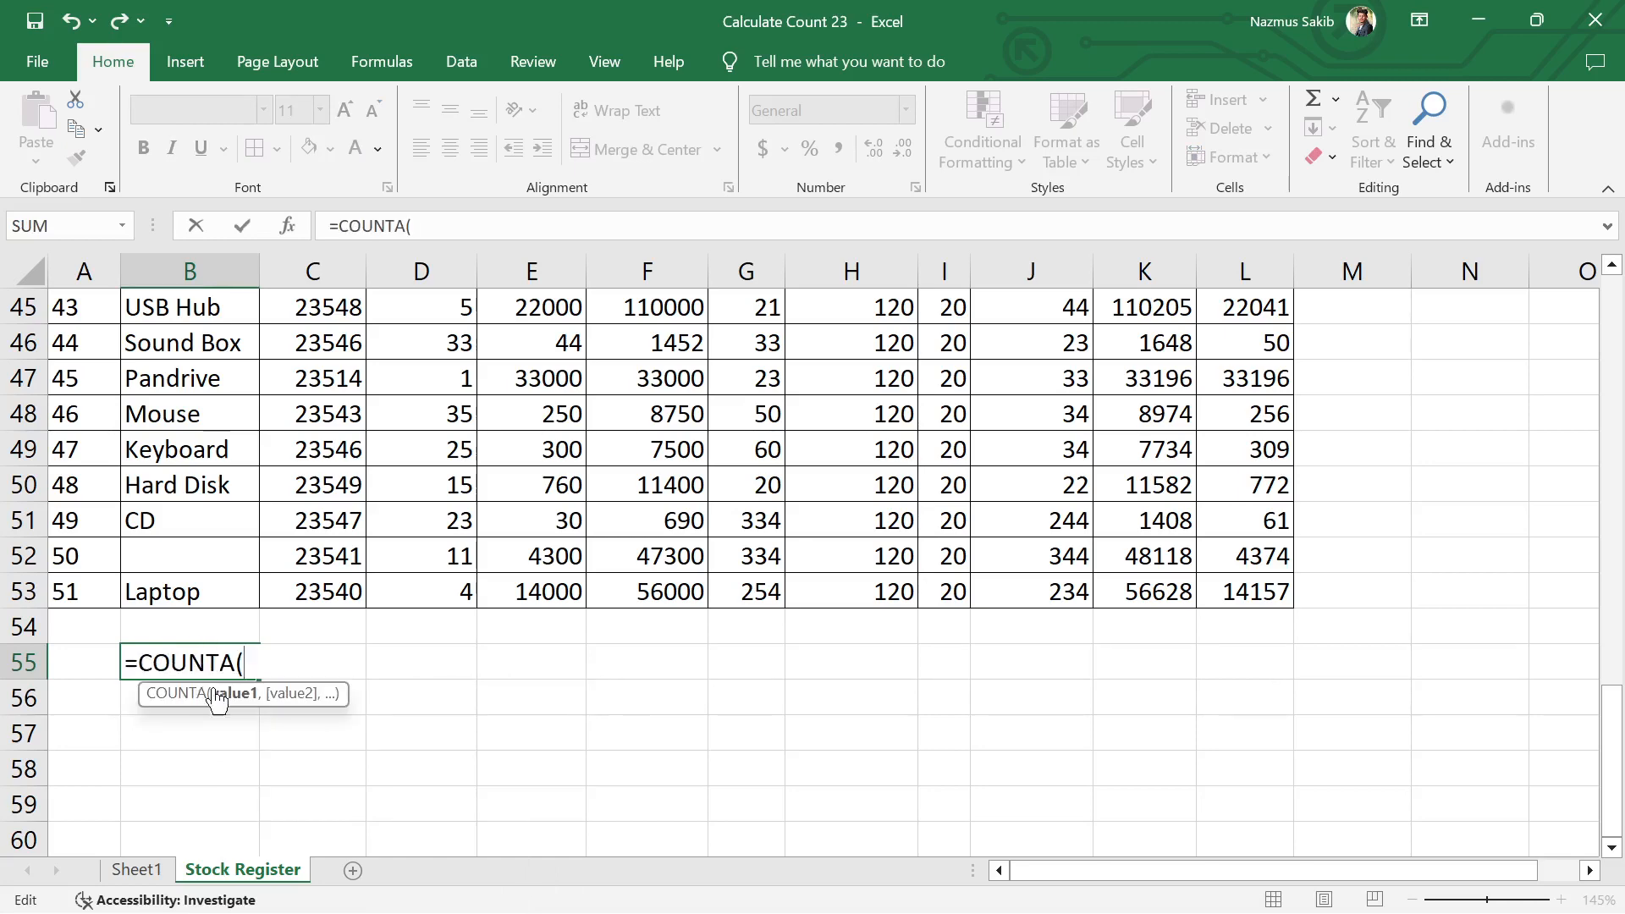
scroll(204, 566, "up", 15)
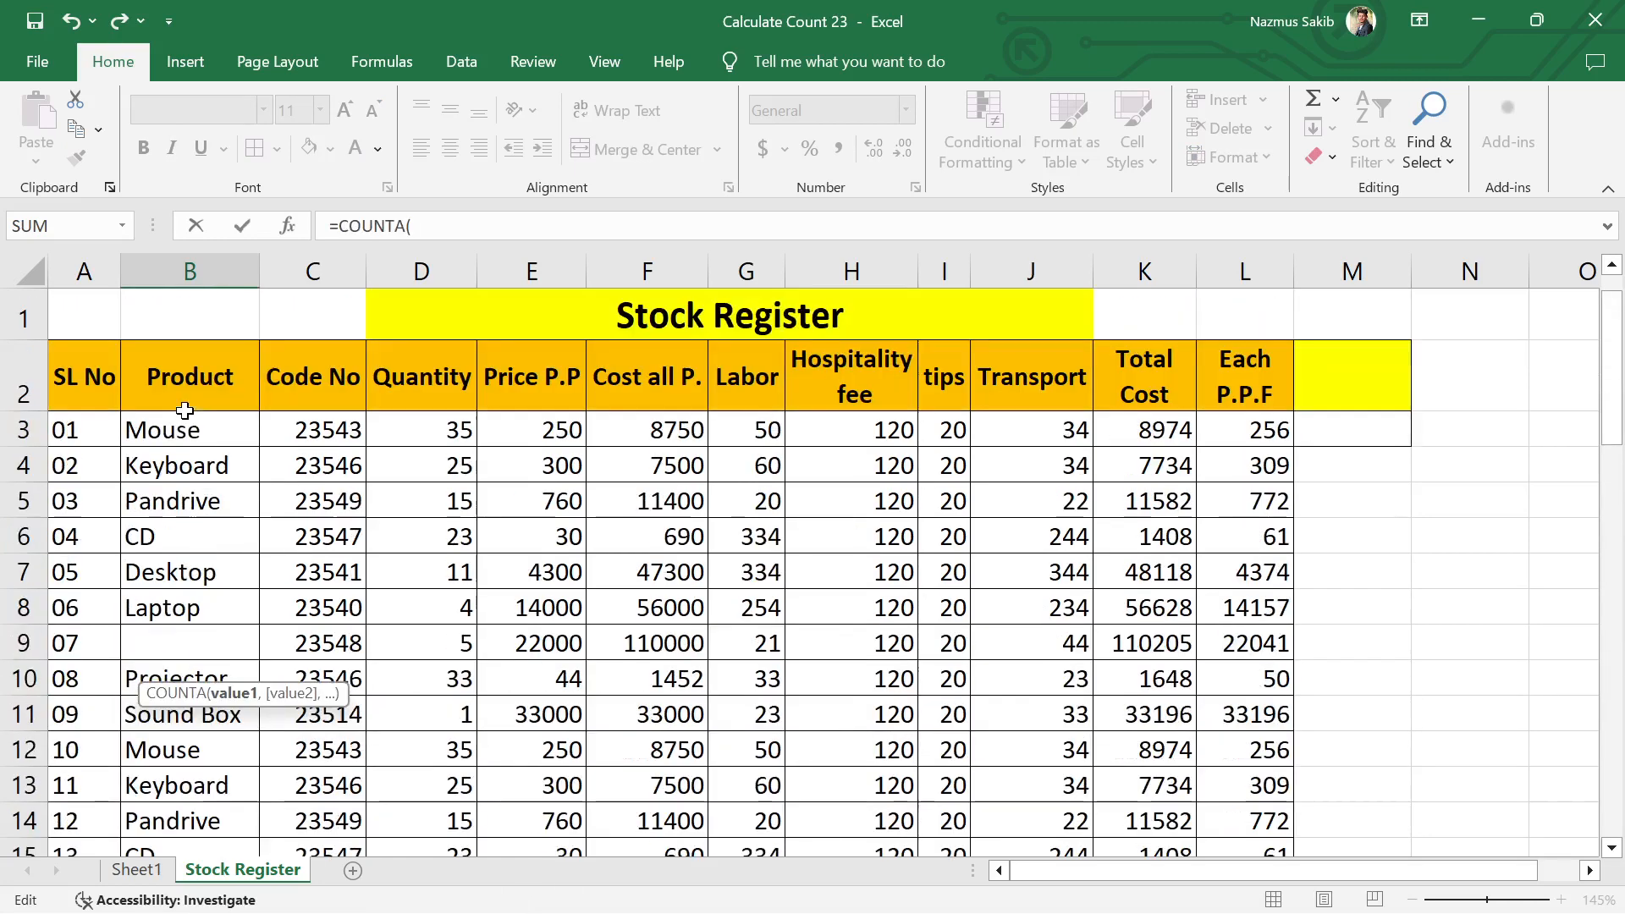
left_click_drag(188, 433, 193, 741)
key("Return")
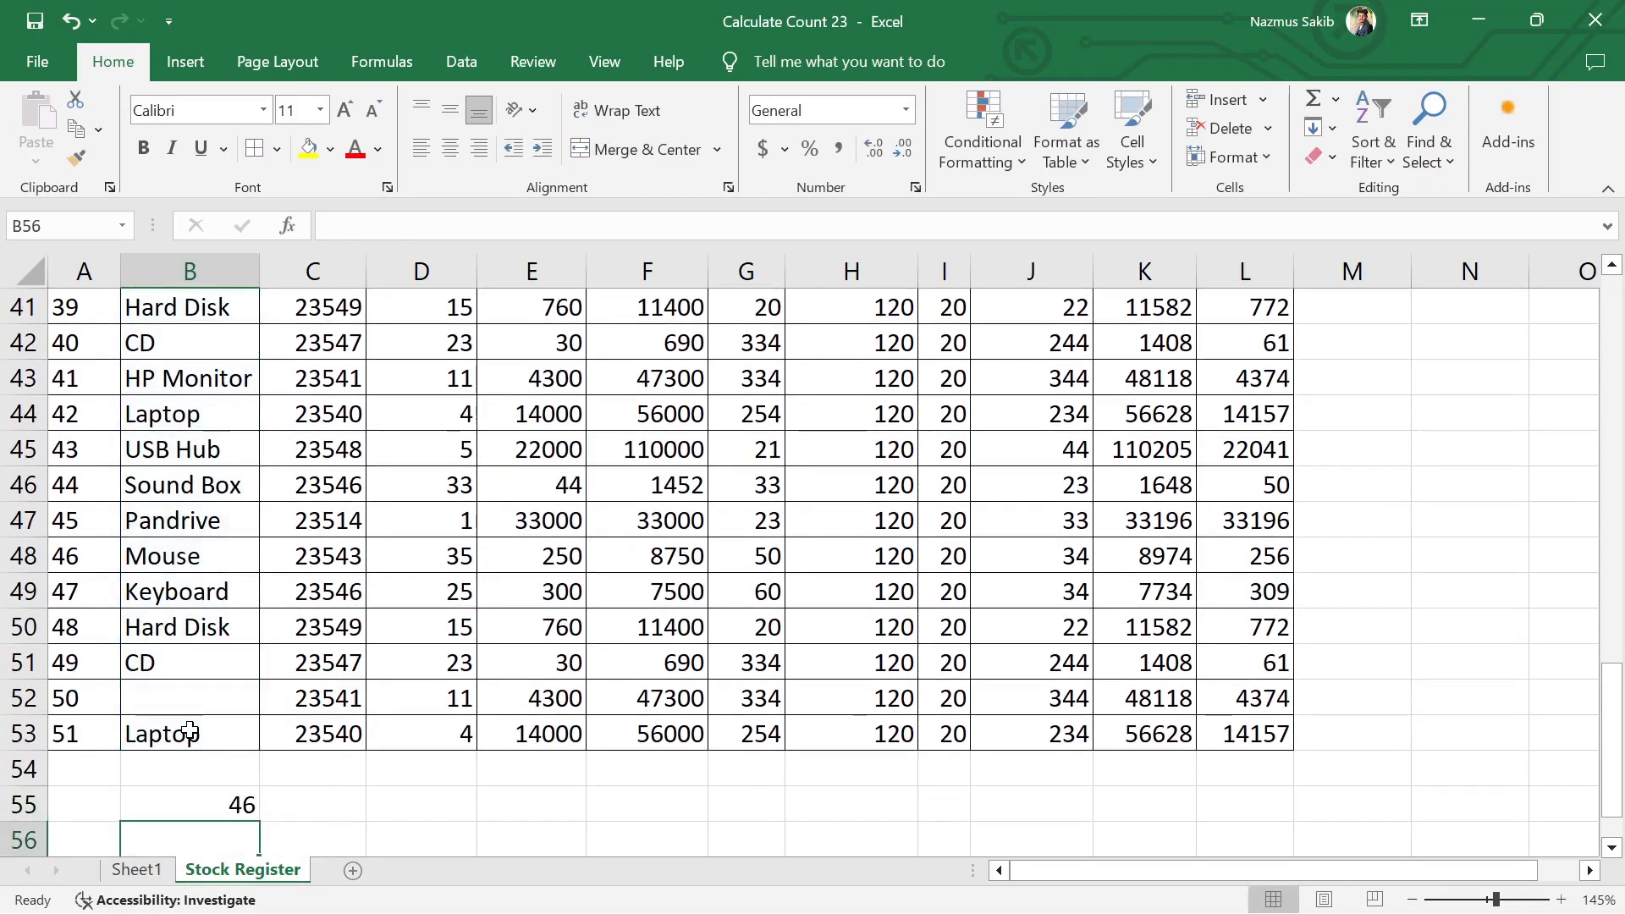
Step: Review the COUNTA formula's range in B55 and look back over the blank cells in the Product column
scroll(206, 608, "down", 1)
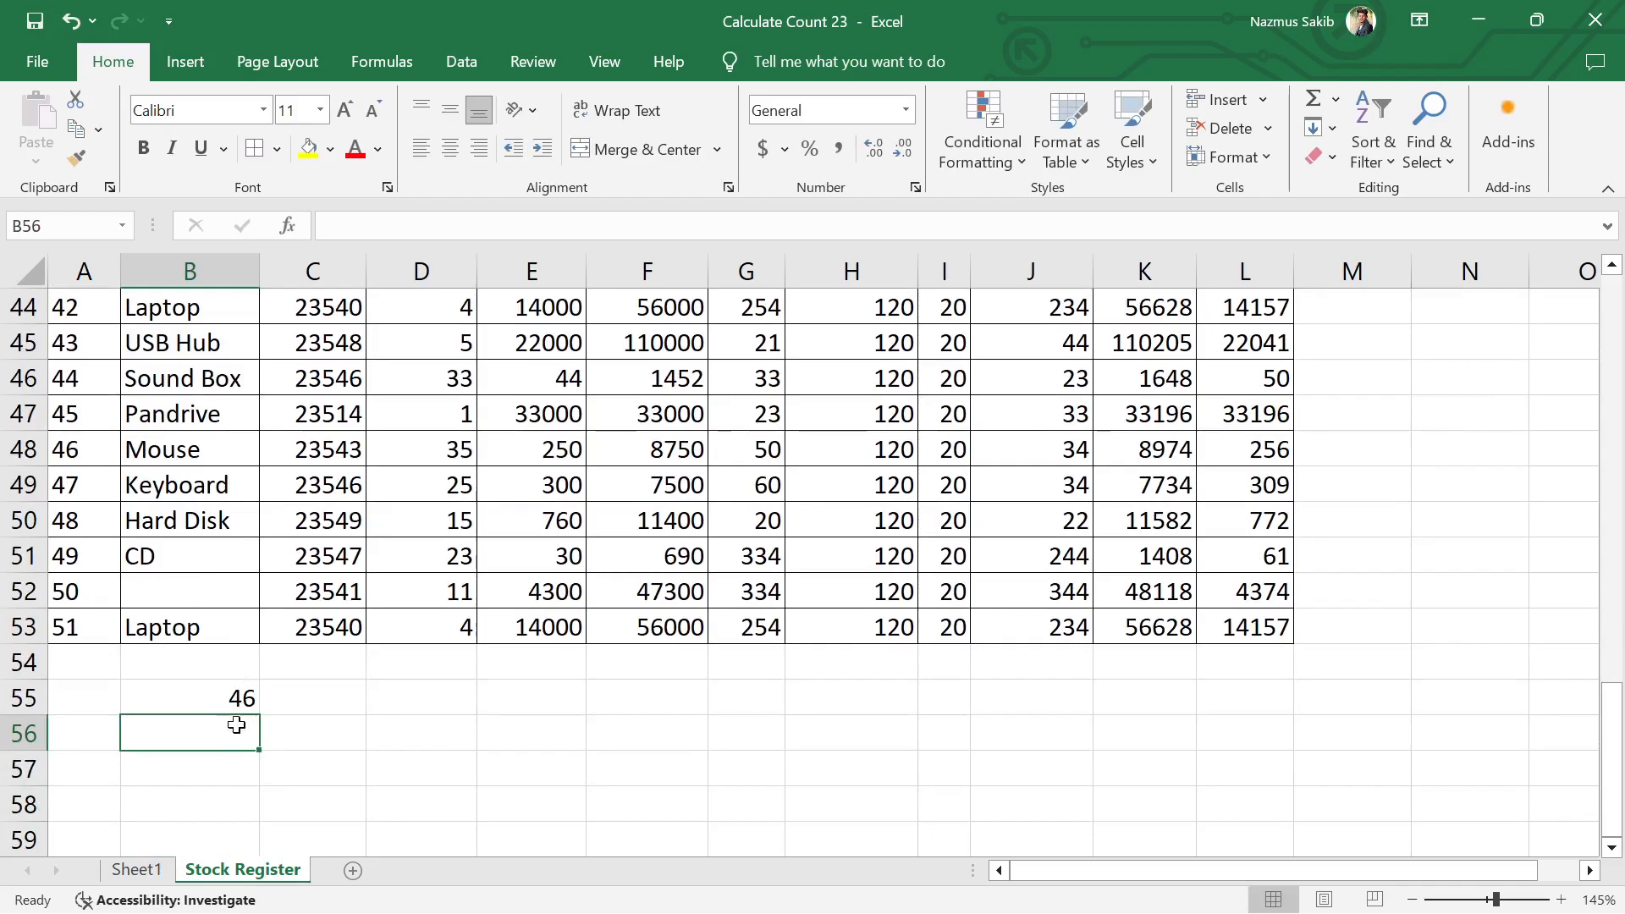
double_click(206, 699)
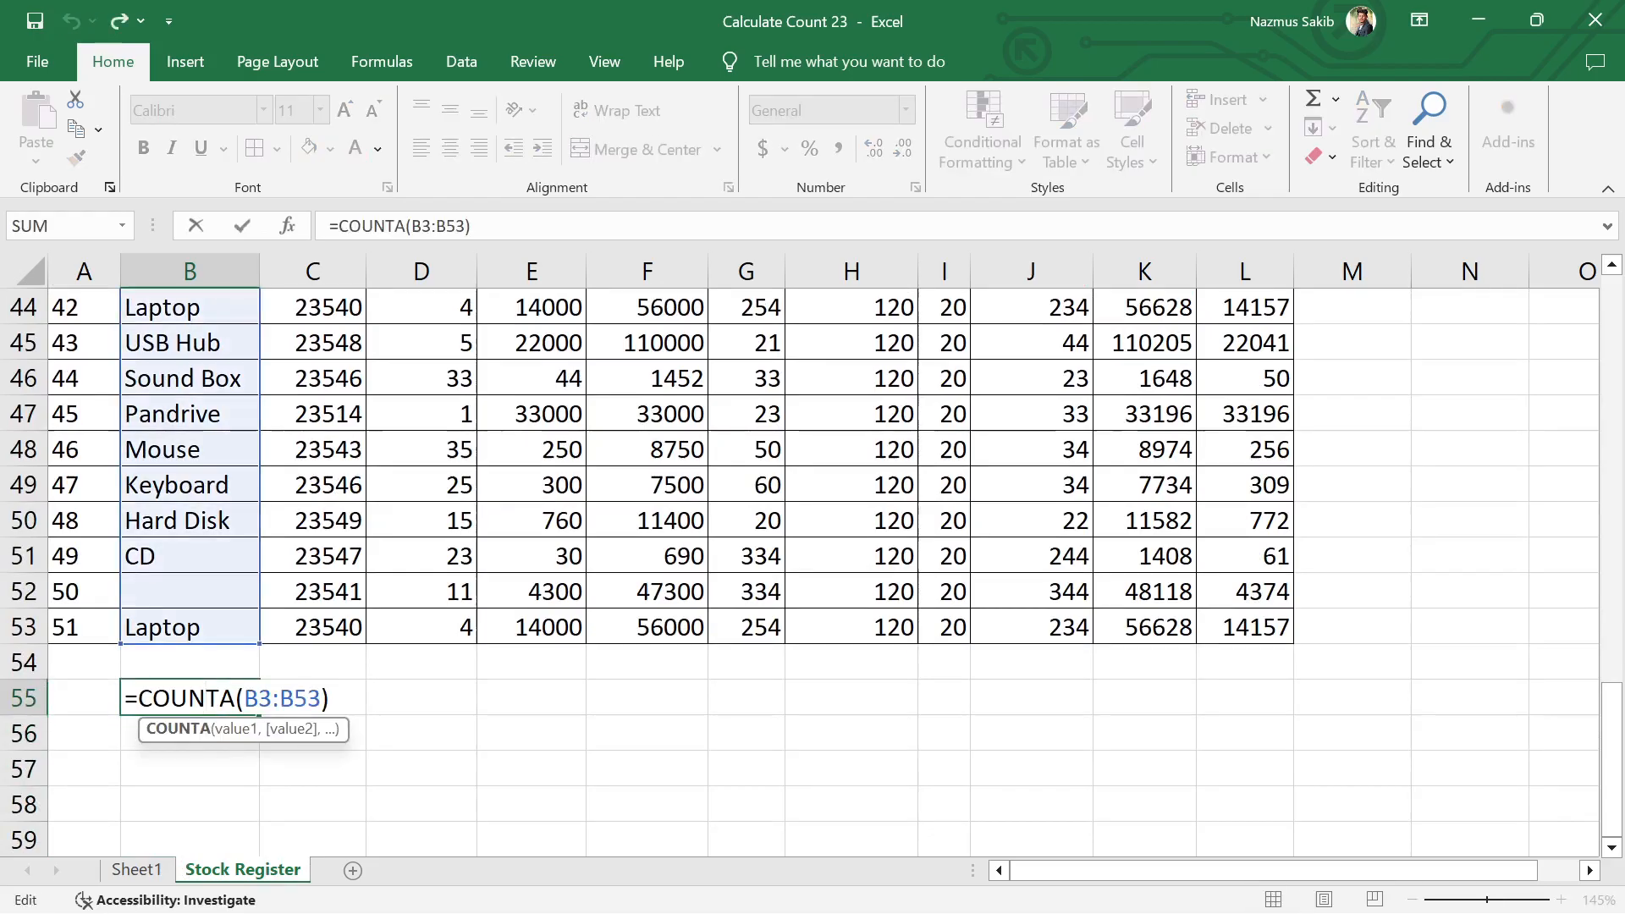
key("End")
key("Return")
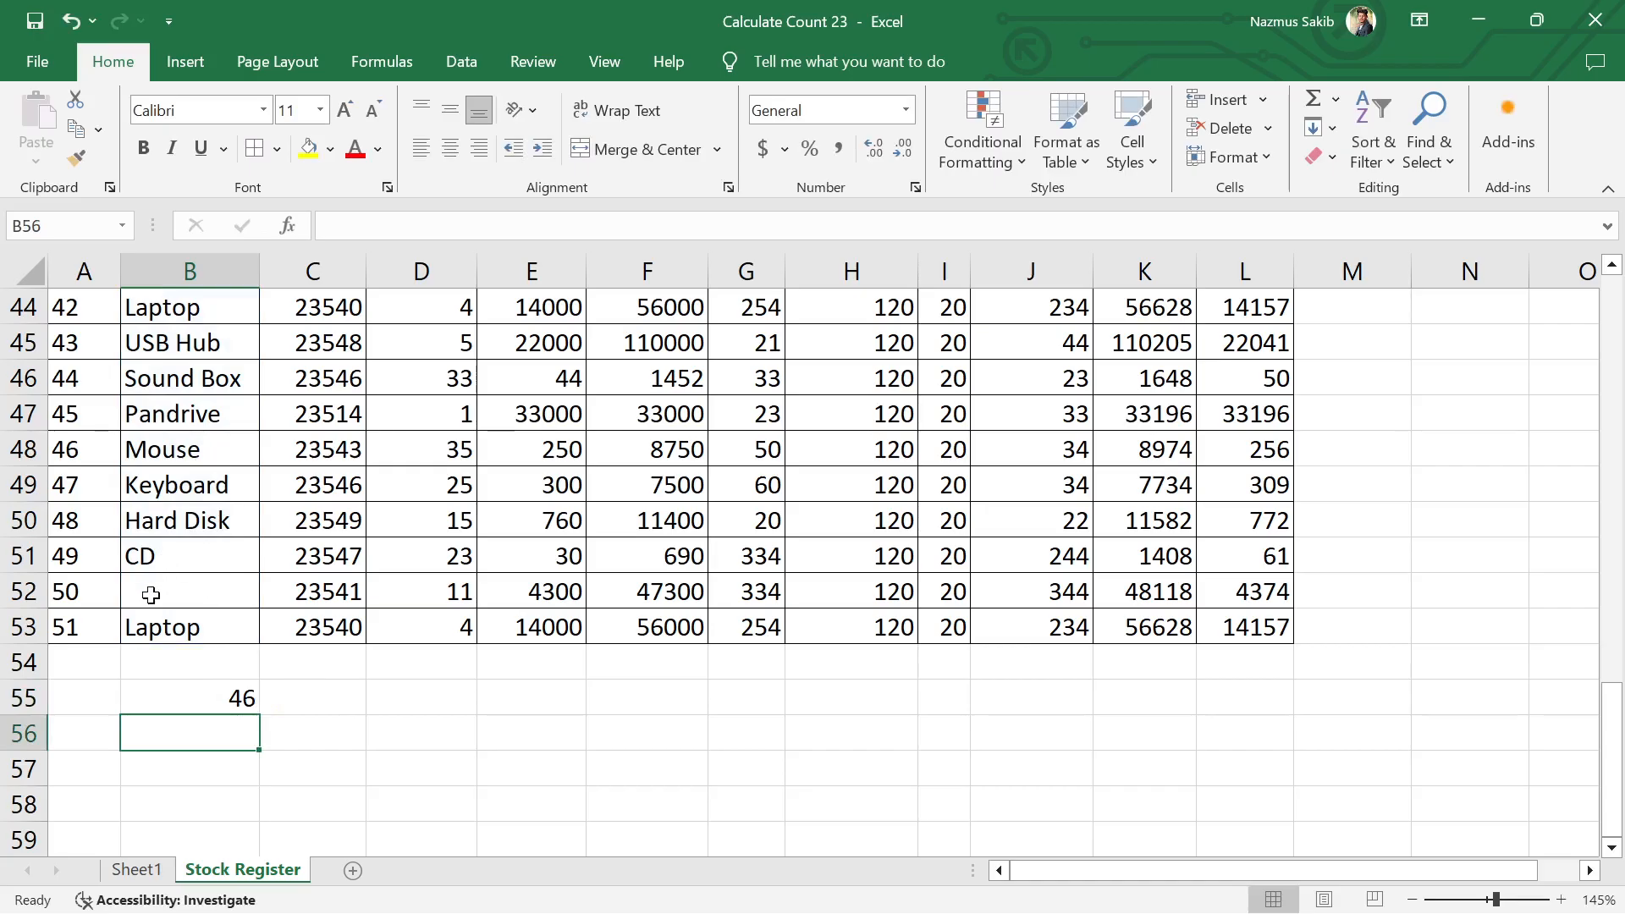
scroll(191, 584, "up", 2)
scroll(181, 512, "up", 3)
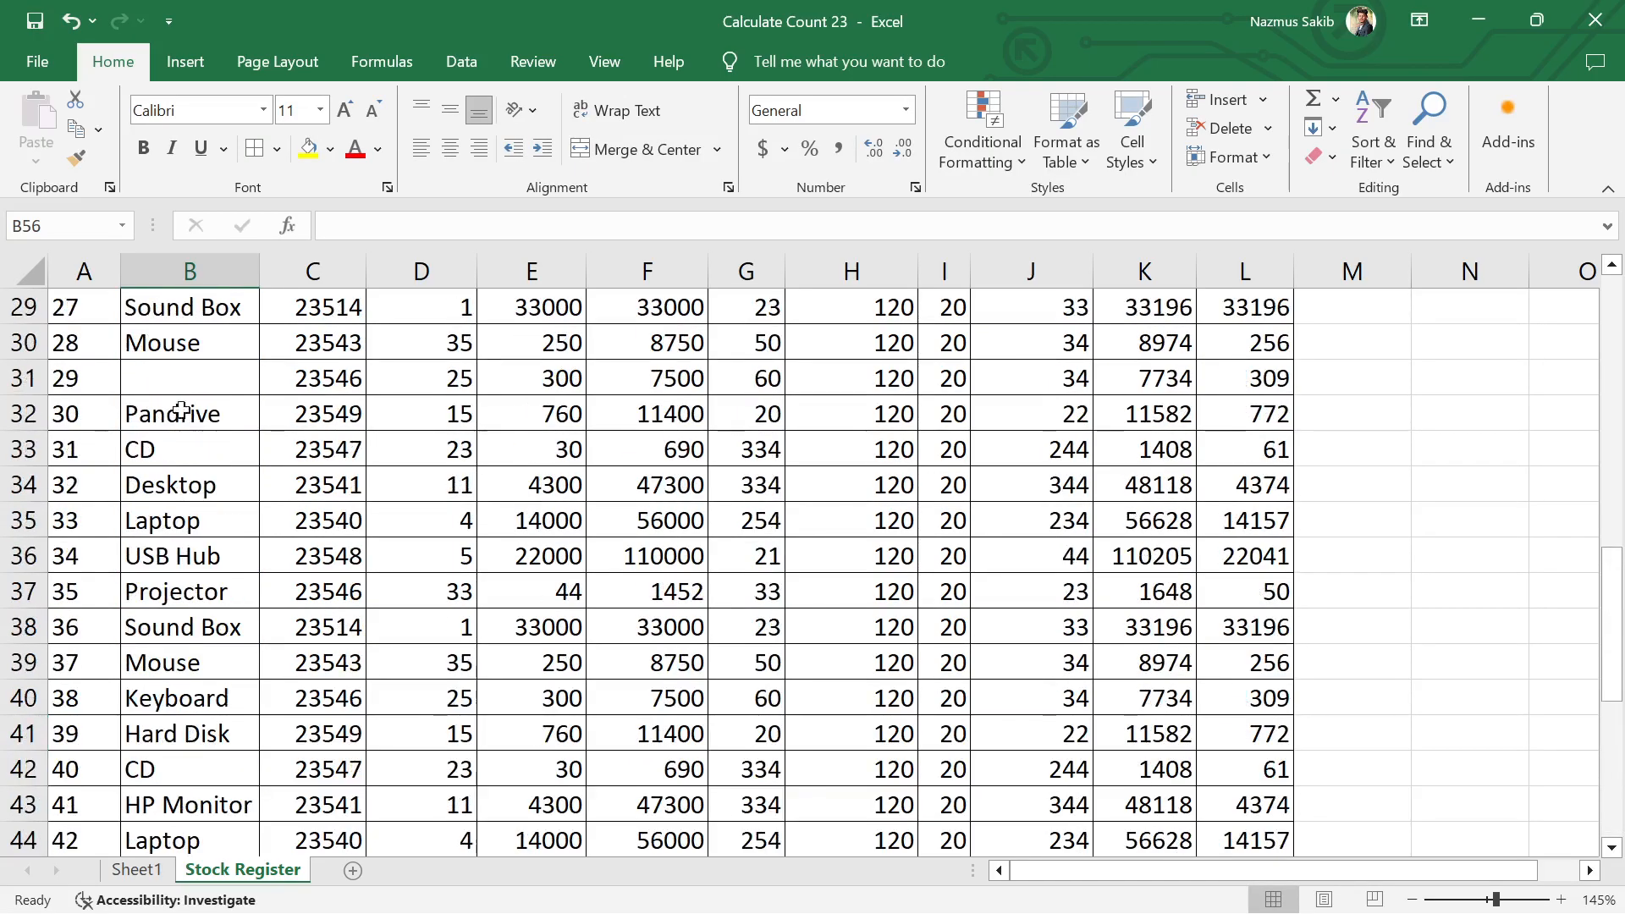
scroll(178, 445, "up", 3)
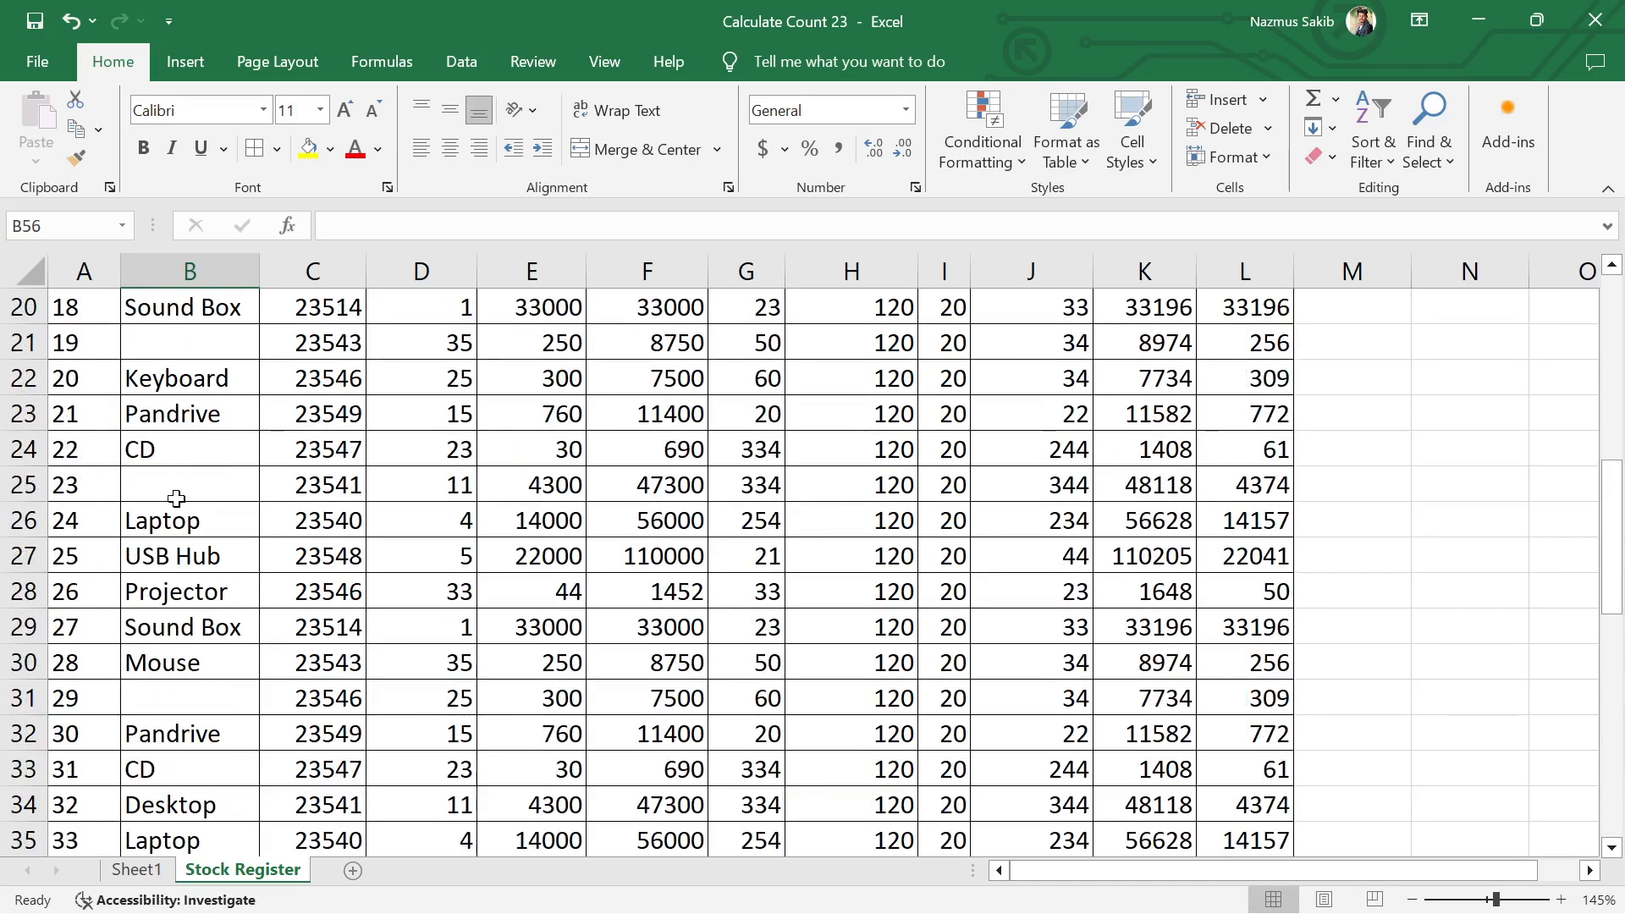
Step: Look over the blank cells in the Product column and clear the COUNTA formula from cell B55
scroll(177, 499, "up", 1)
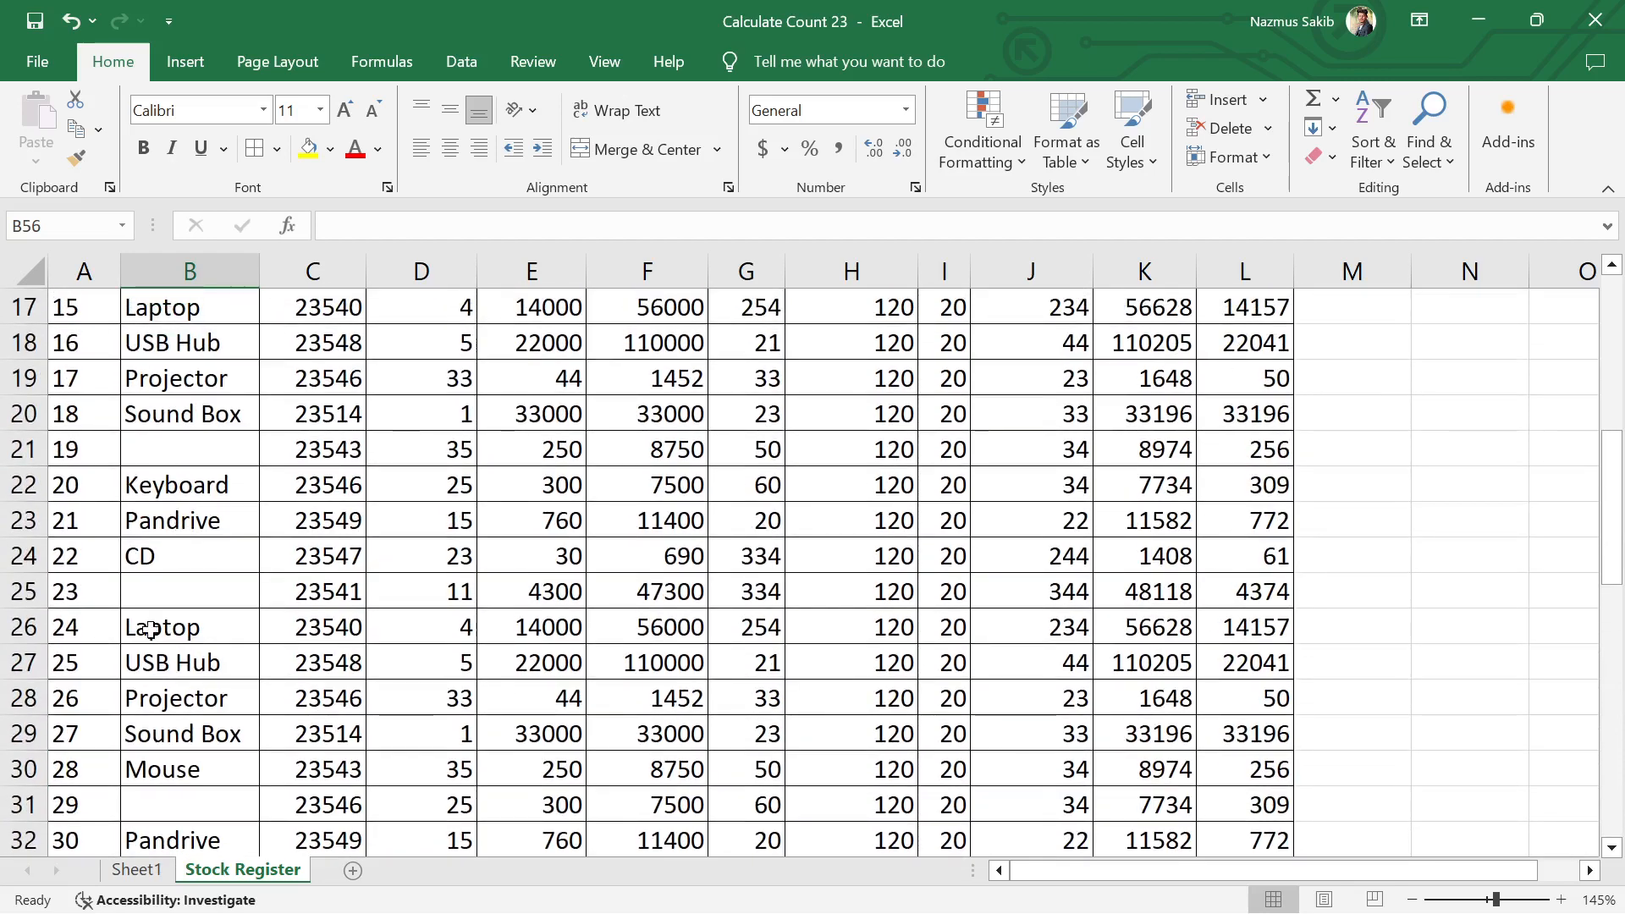
scroll(200, 479, "up", 6)
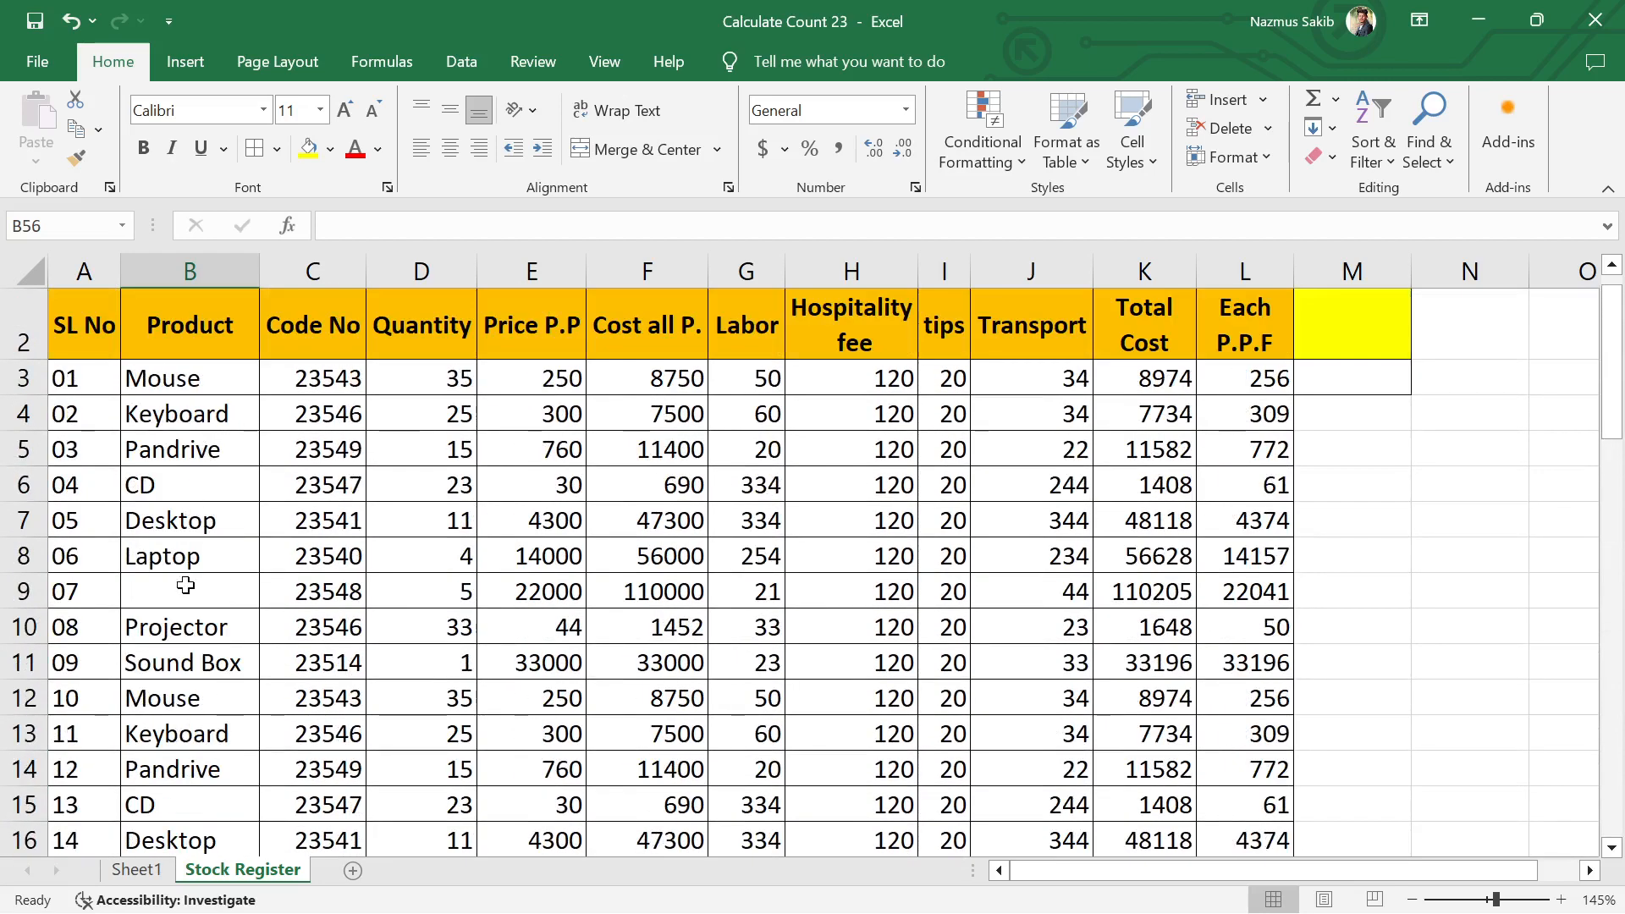
scroll(186, 587, "down", 7)
scroll(185, 587, "down", 12)
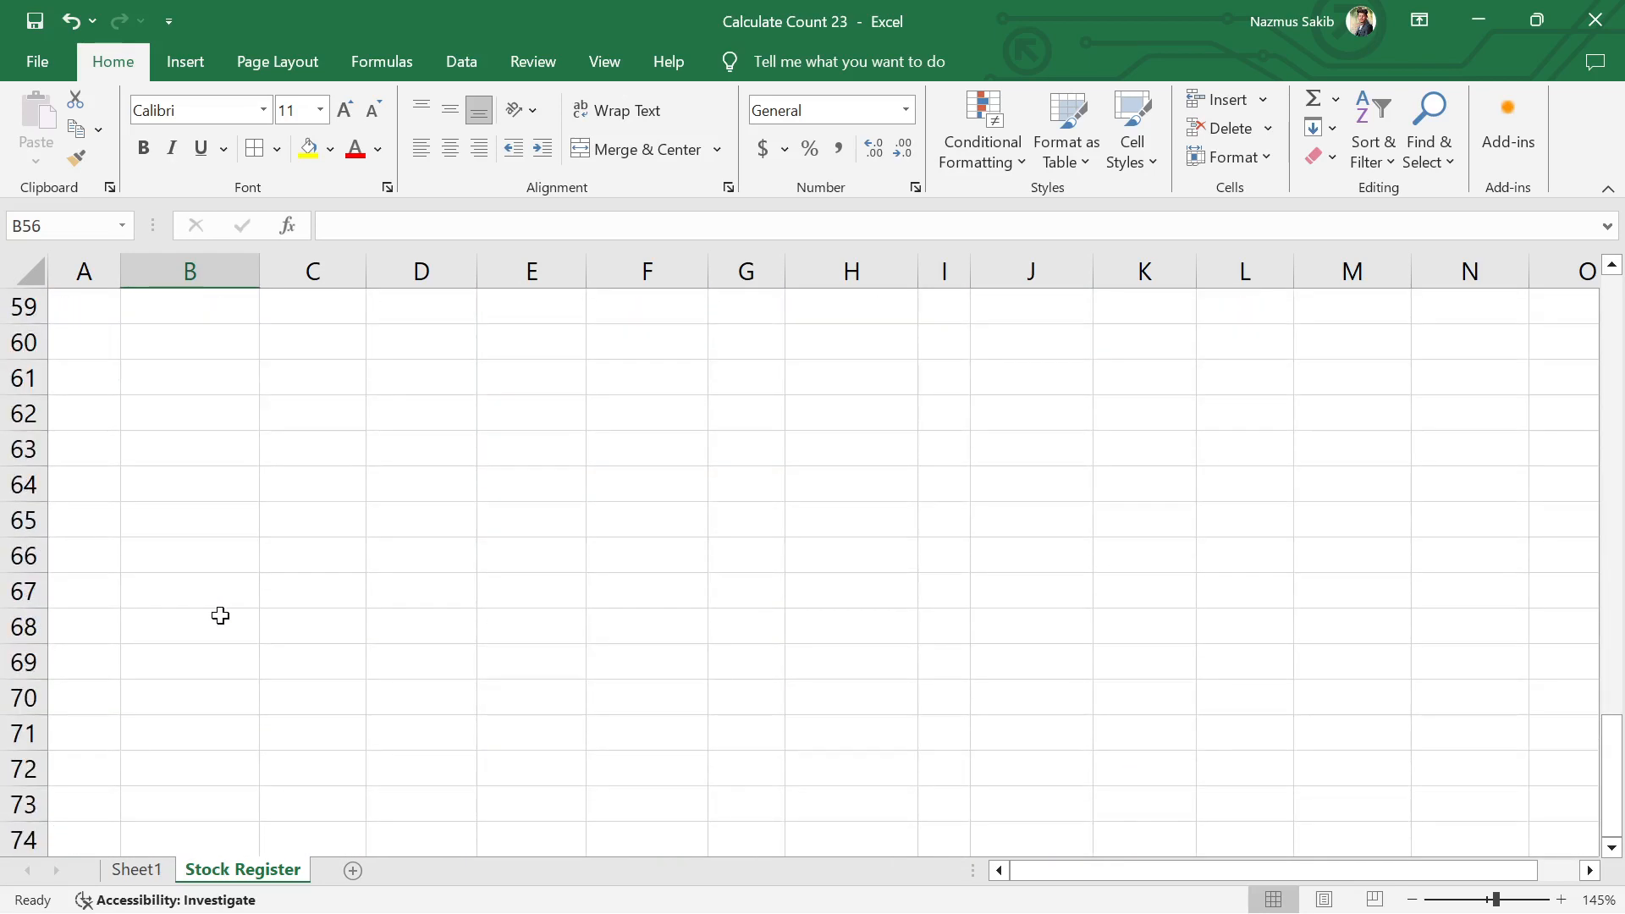
scroll(220, 616, "up", 4)
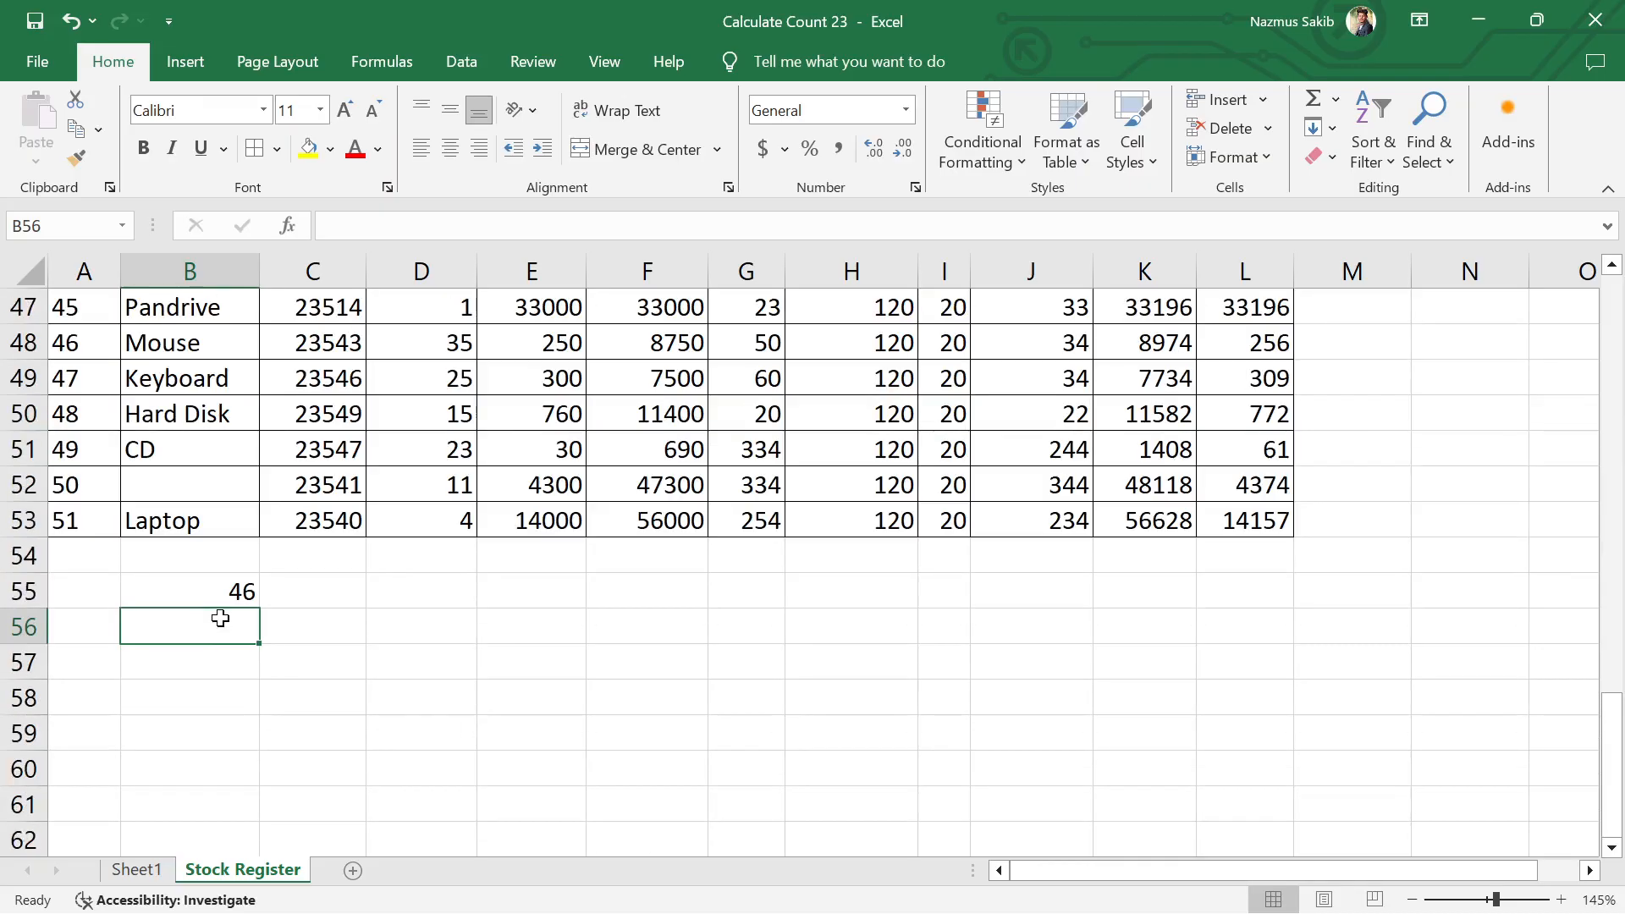
left_click(212, 584)
key("Delete")
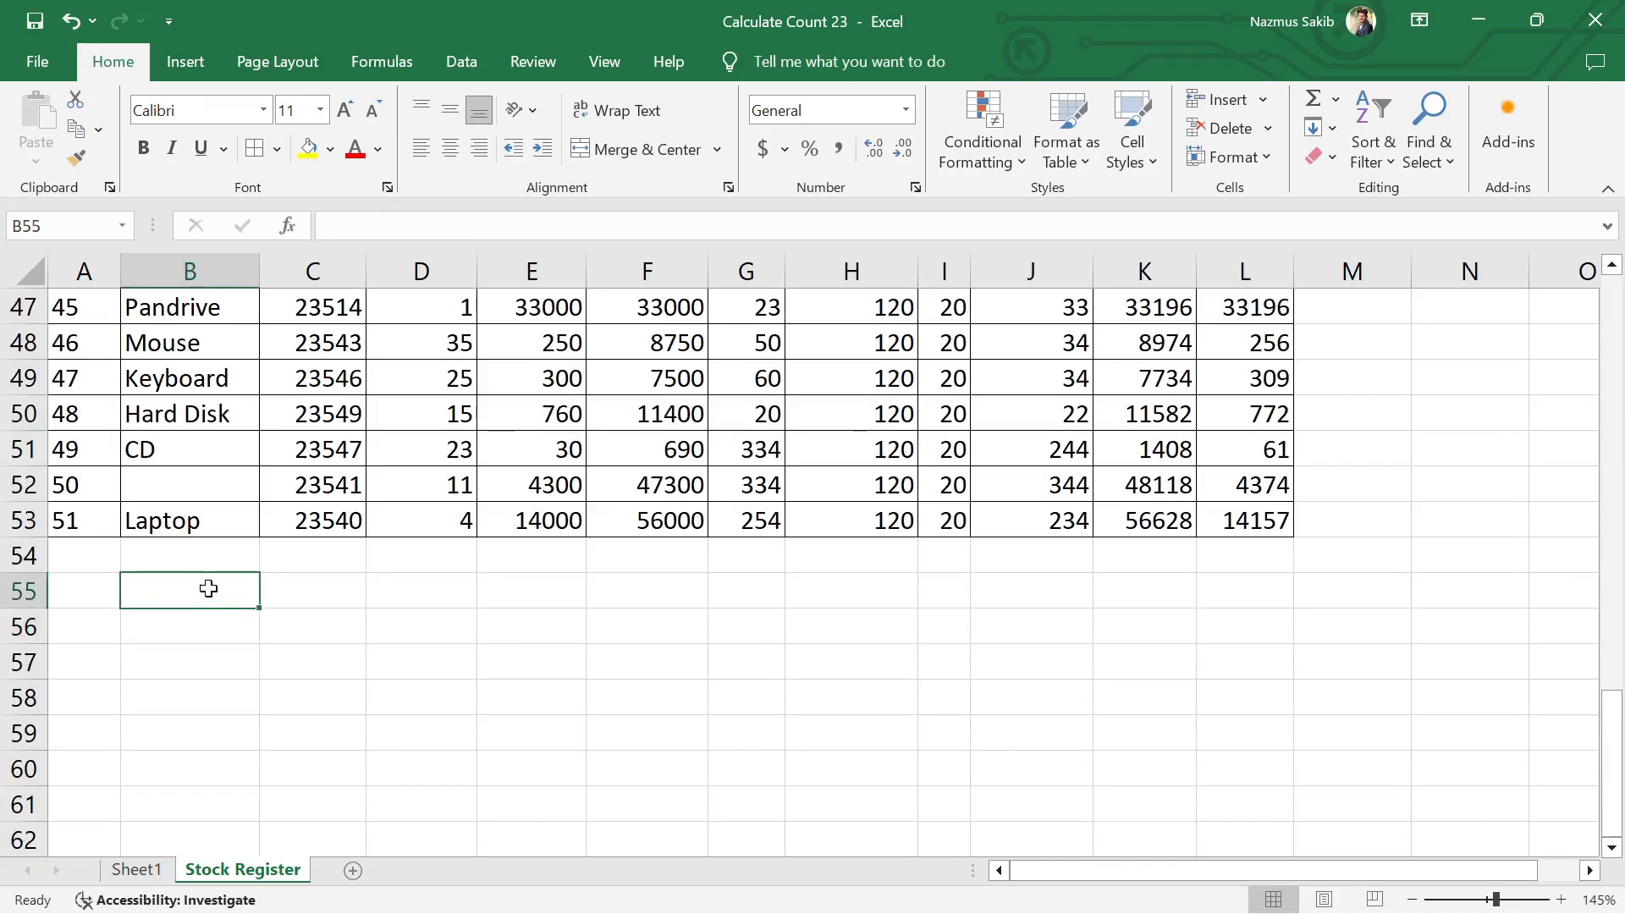
Step: Start a COUNTBLANK formula in cell B55 below the Product column
type("=")
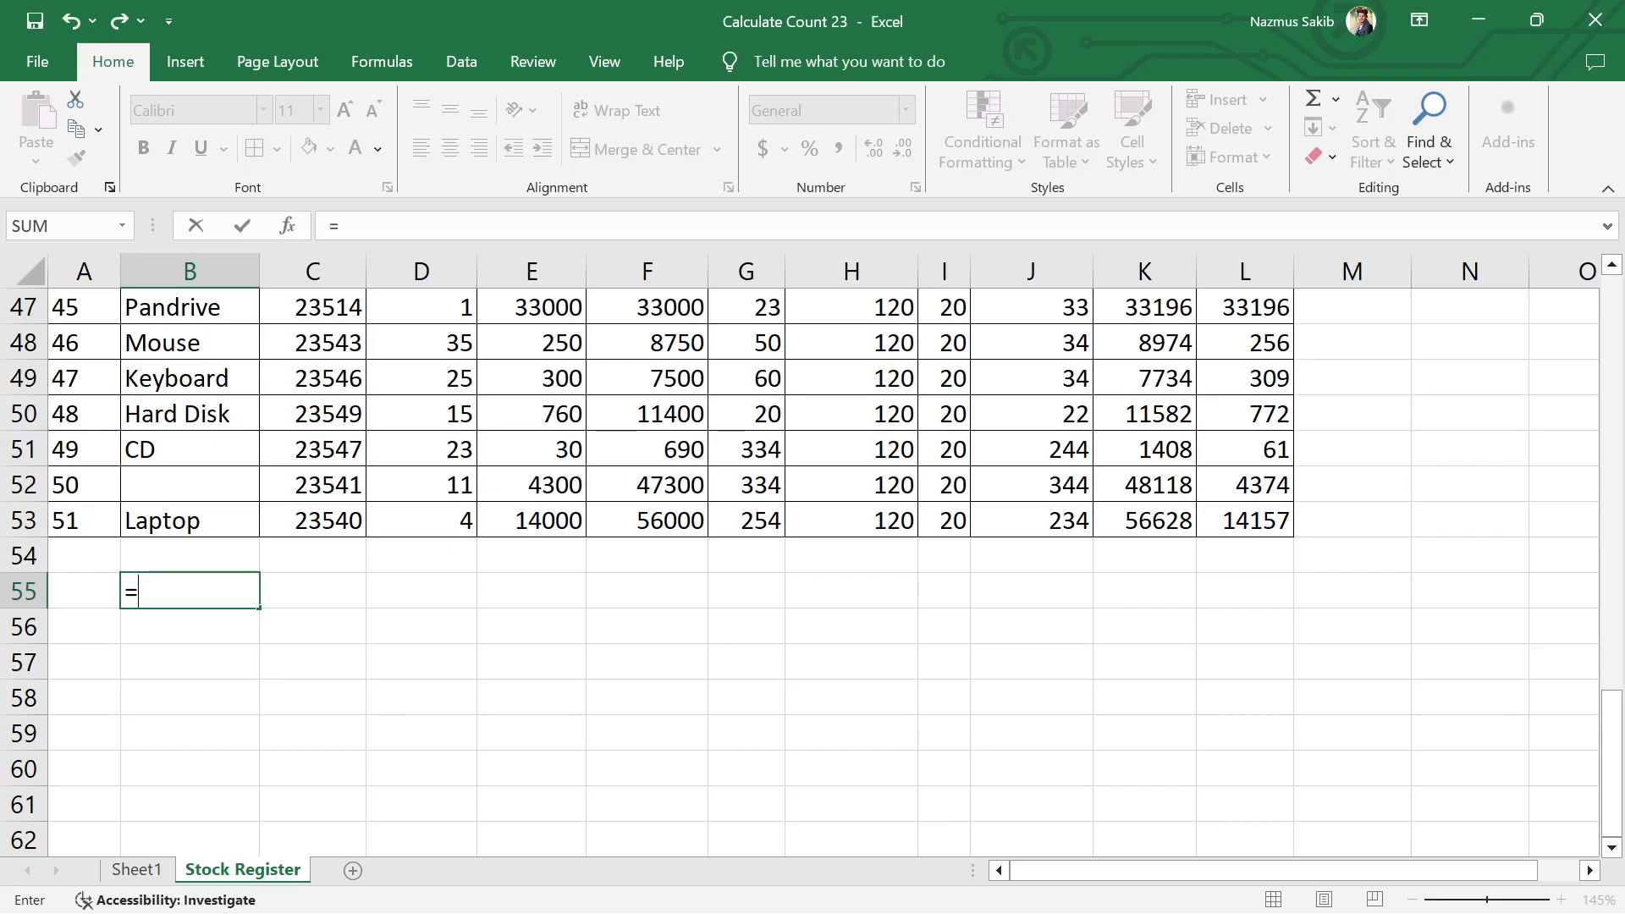
type("conu")
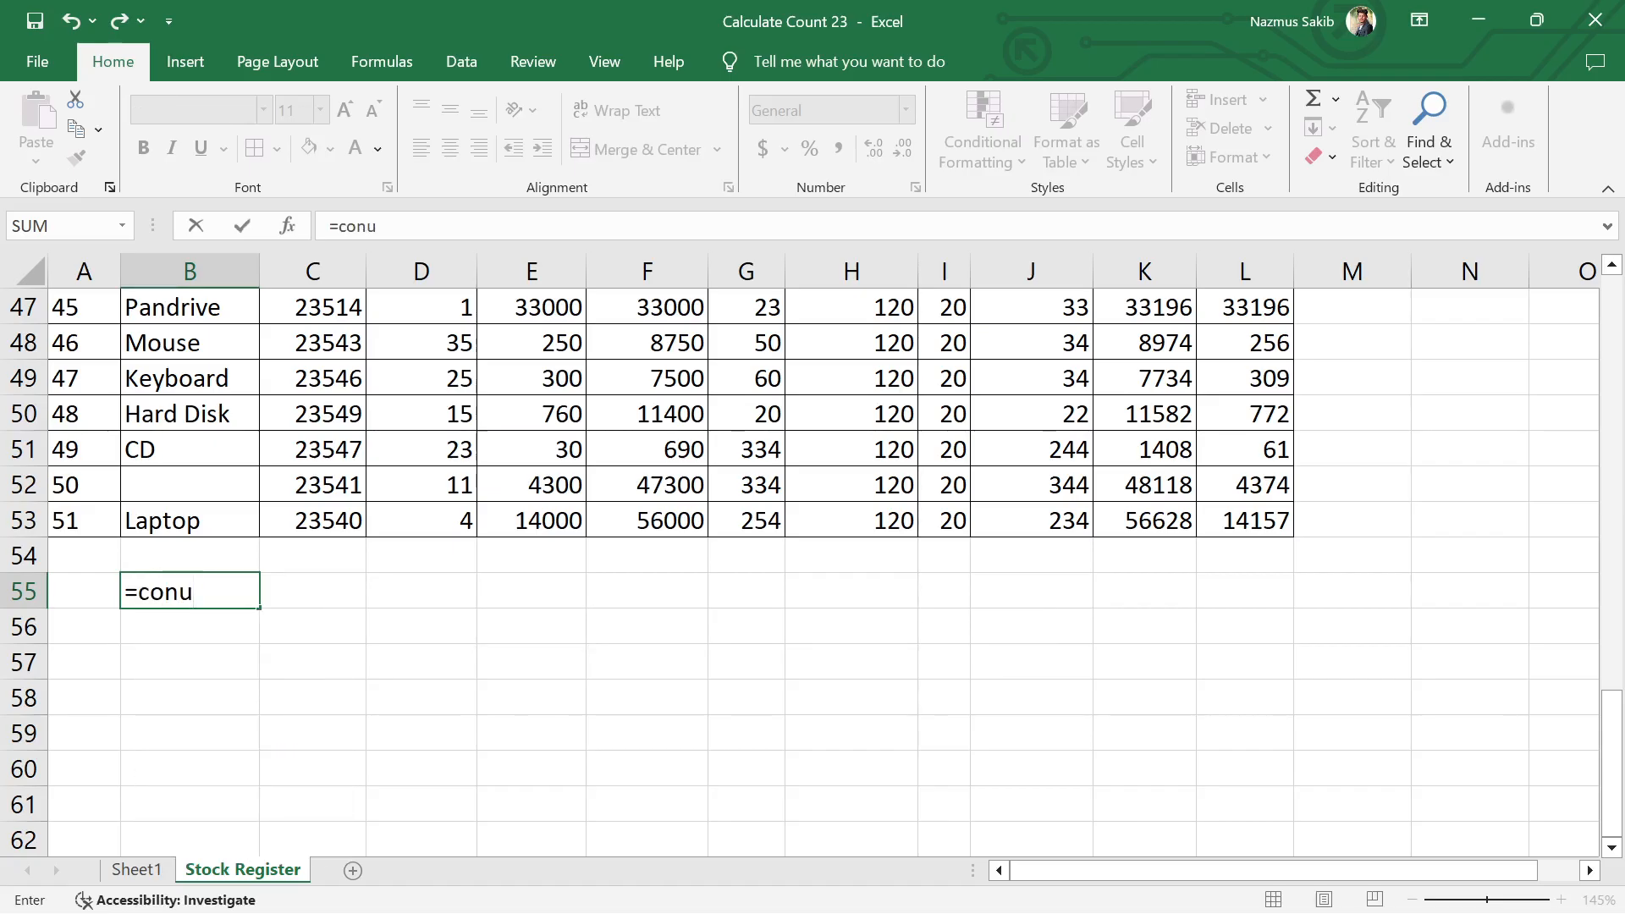
type("n")
key("BackSpace")
key("BackSpace")
key("BackSpace")
type("un")
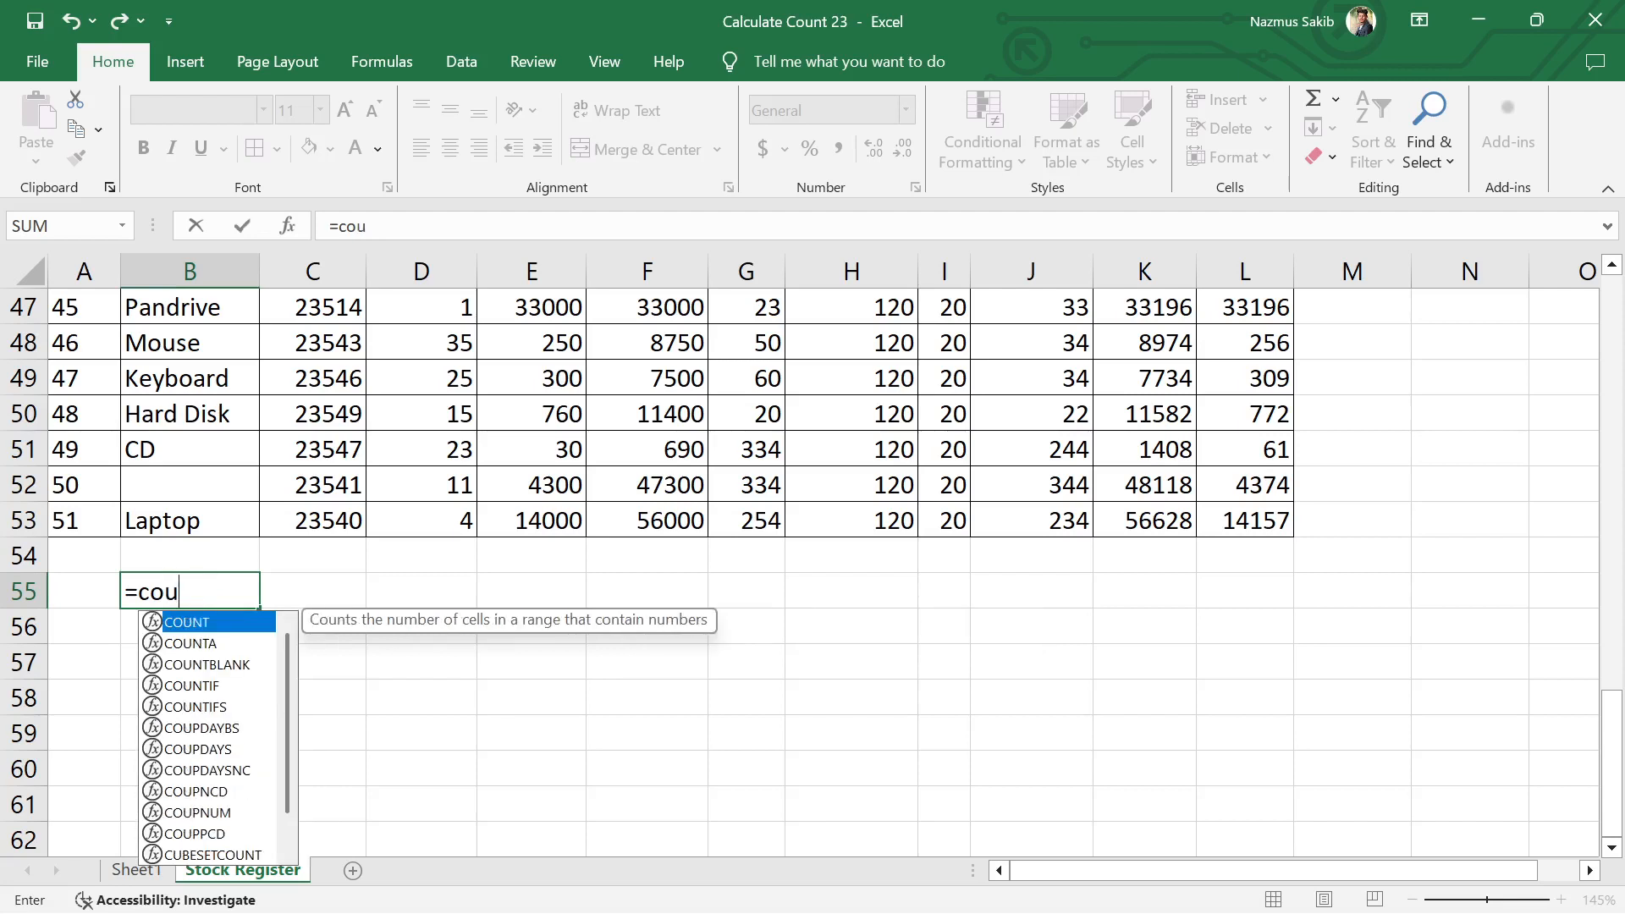
double_click(207, 664)
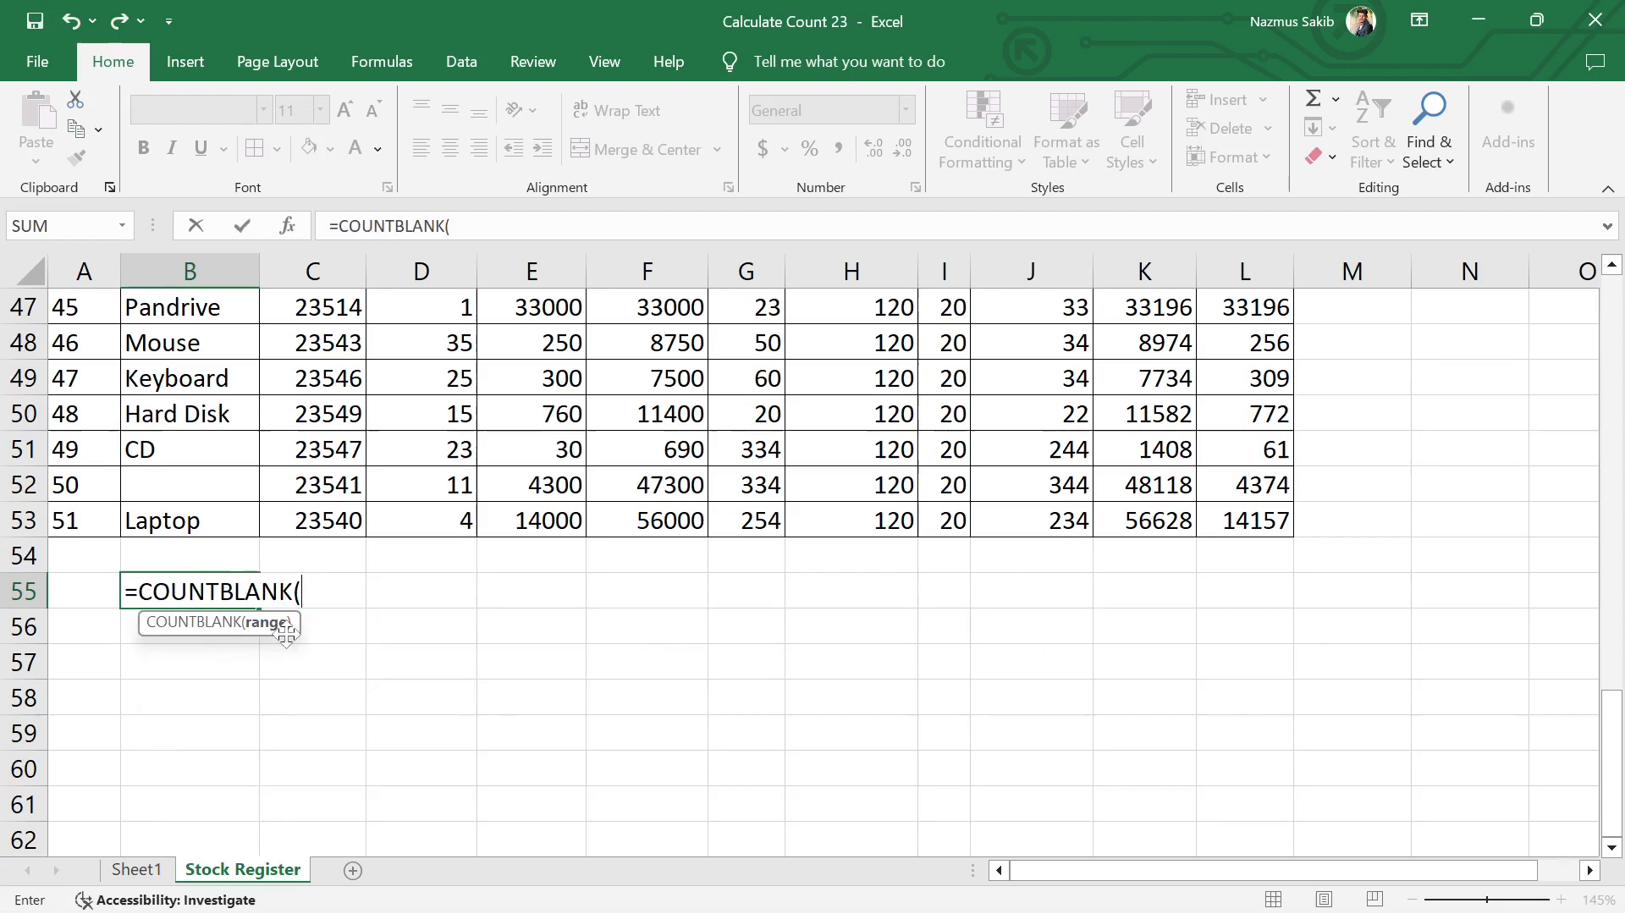
Step: Complete the COUNTBLANK formula in B55 with the range B3:B53
scroll(192, 437, "up", 2)
scroll(192, 437, "up", 13)
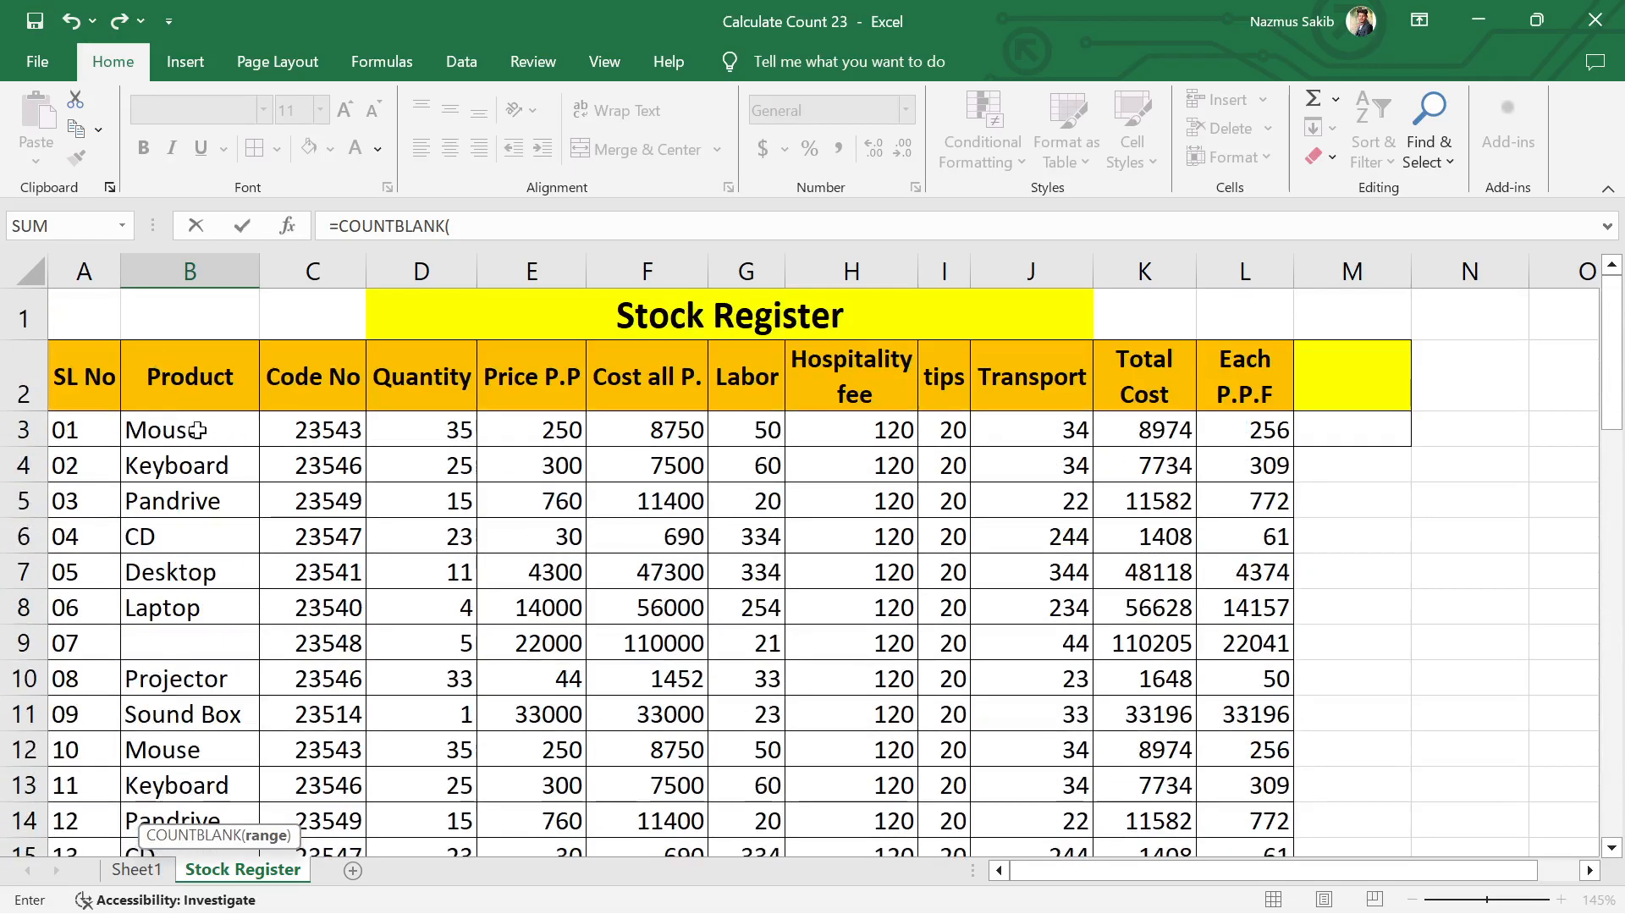
left_click_drag(207, 425, 213, 627)
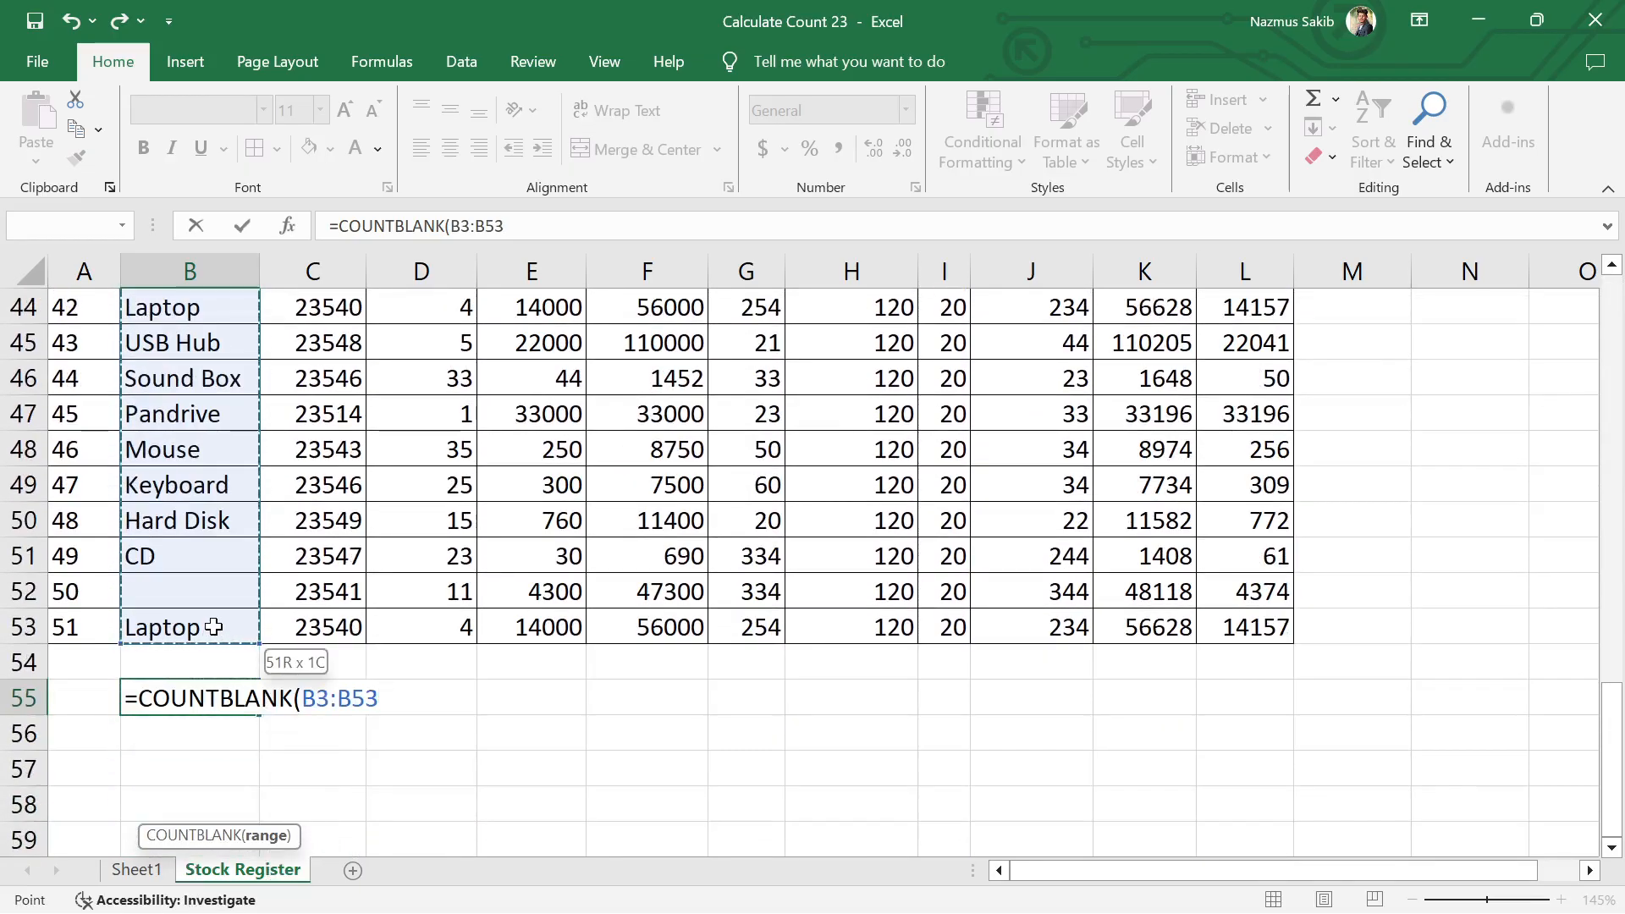
type(")")
key("Return")
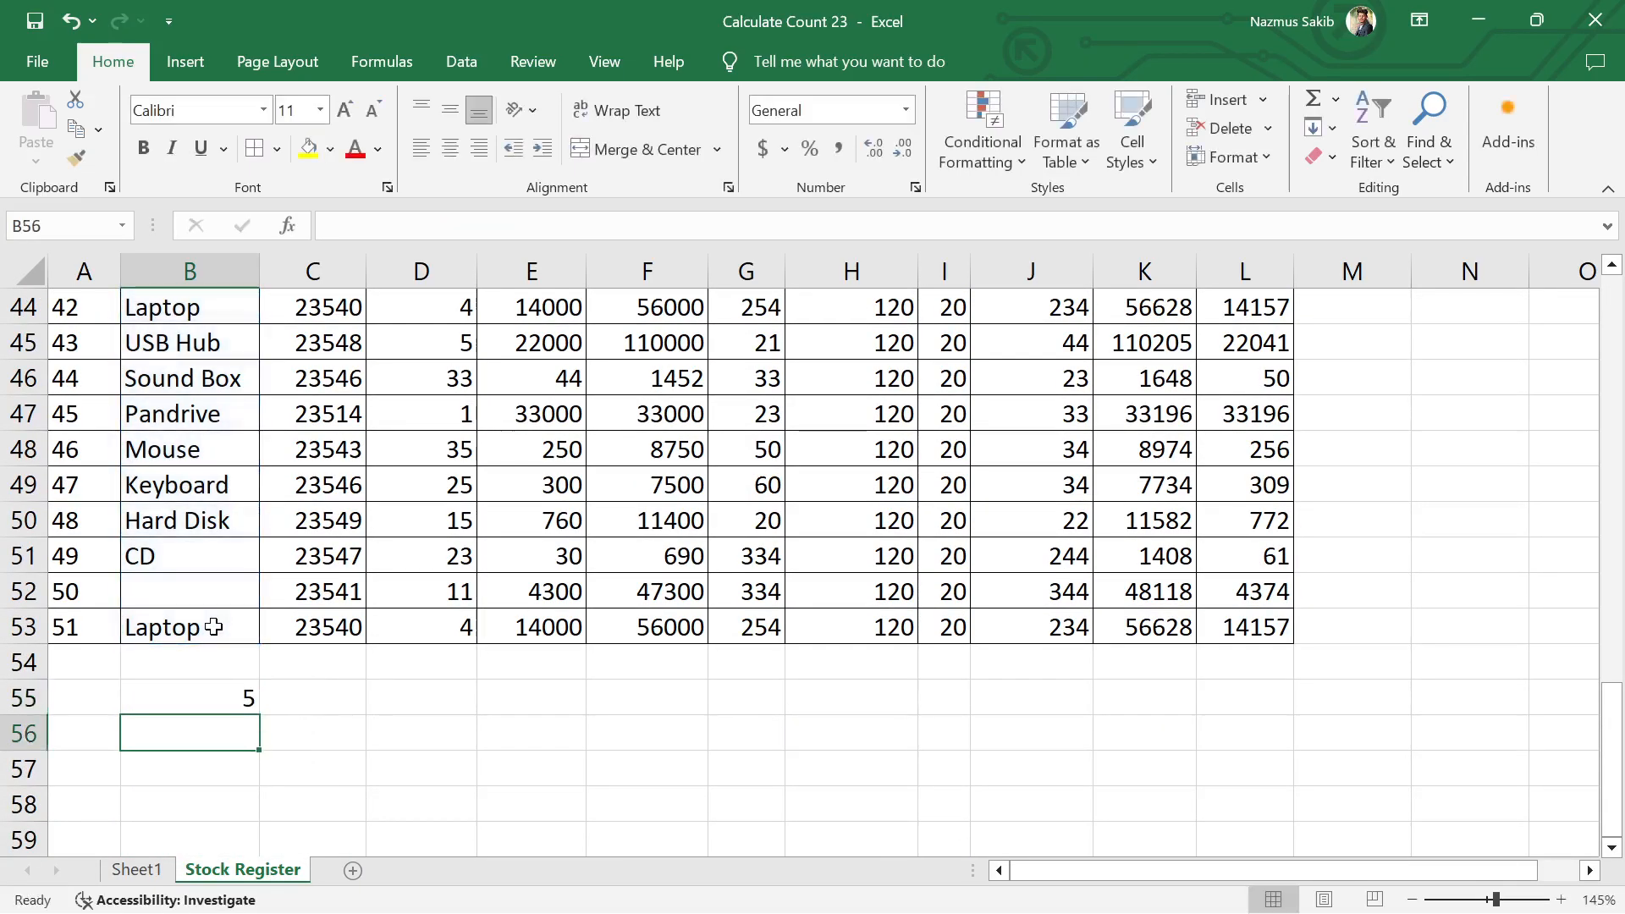
Step: Review the COUNTBLANK formula in B55 and check it against the blank cells in the Product column
left_click(221, 705)
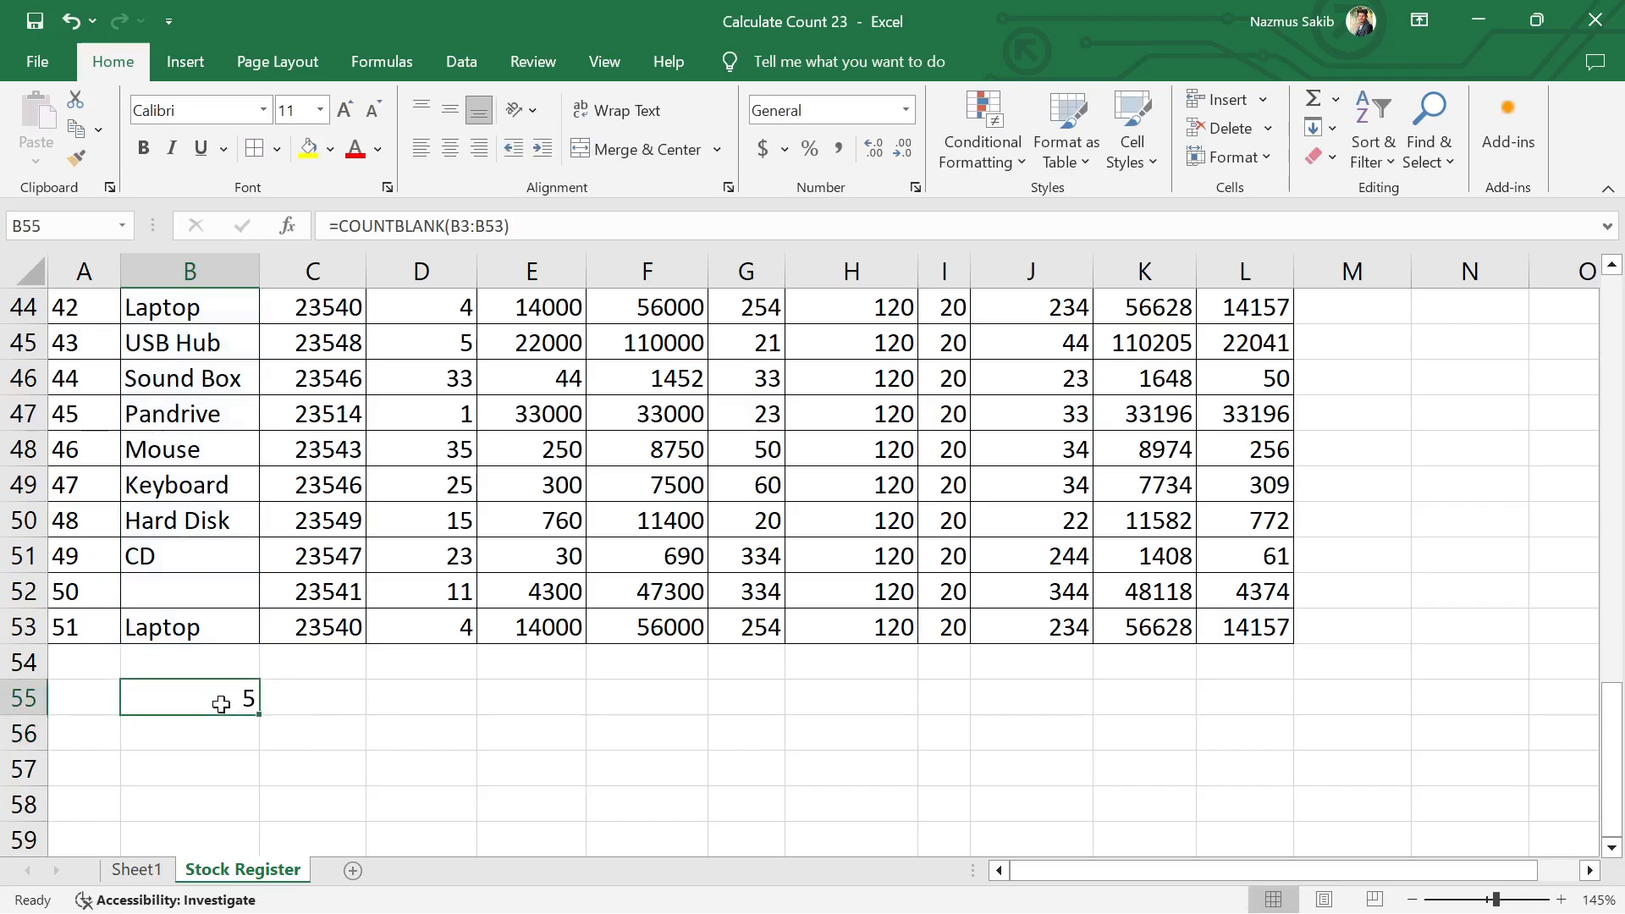
left_click(206, 596)
scroll(207, 593, "up", 6)
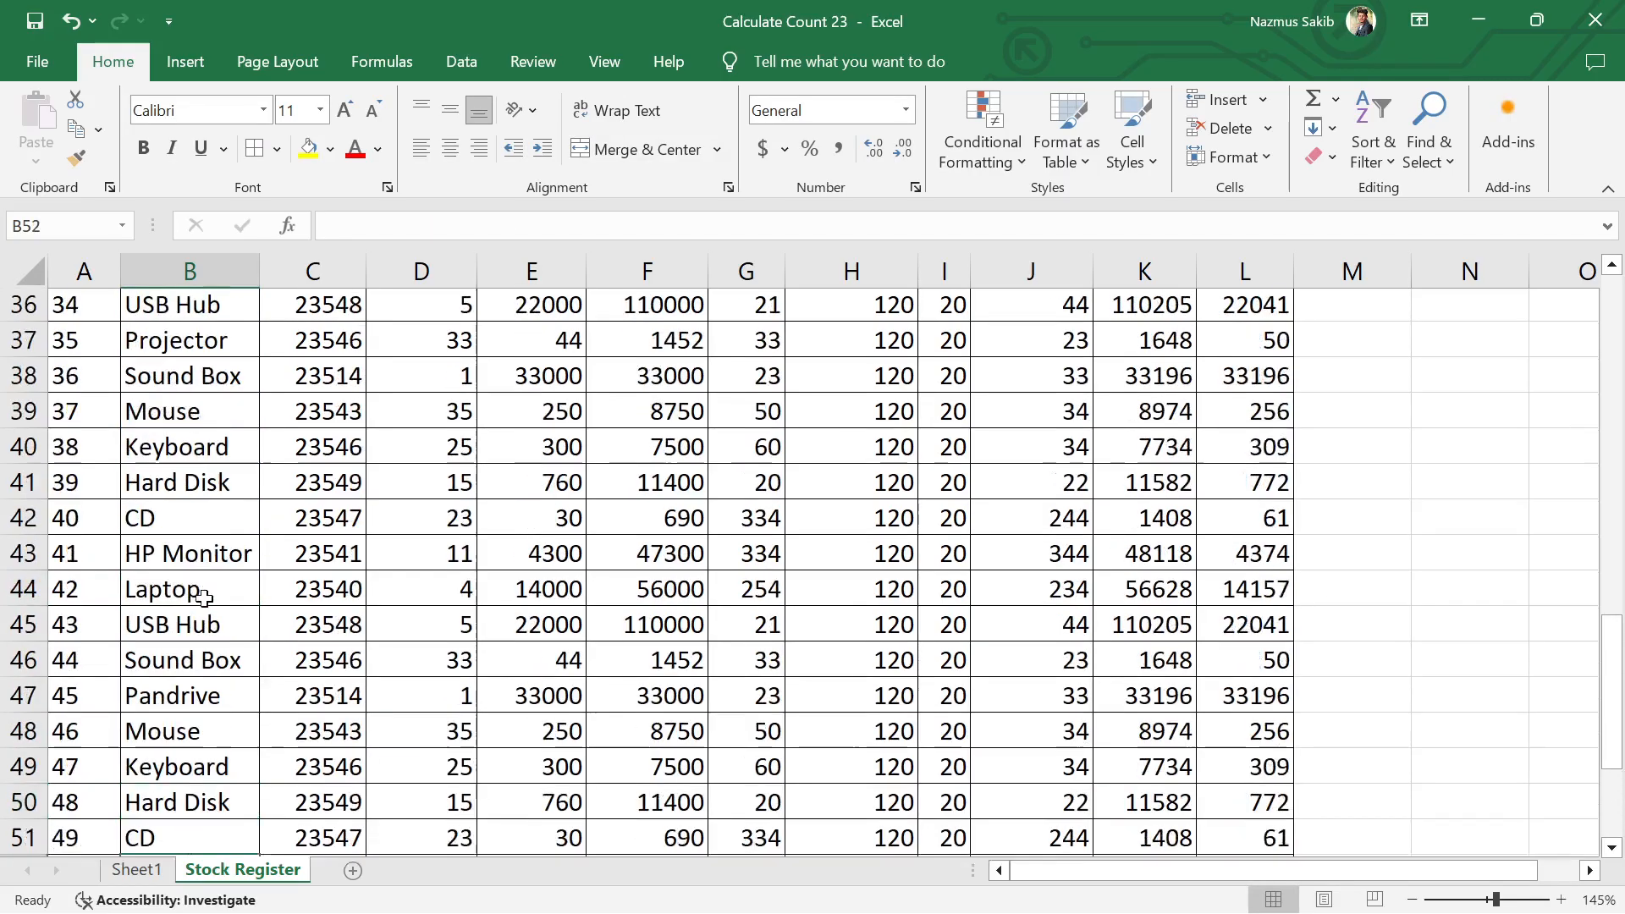
scroll(203, 499, "up", 3)
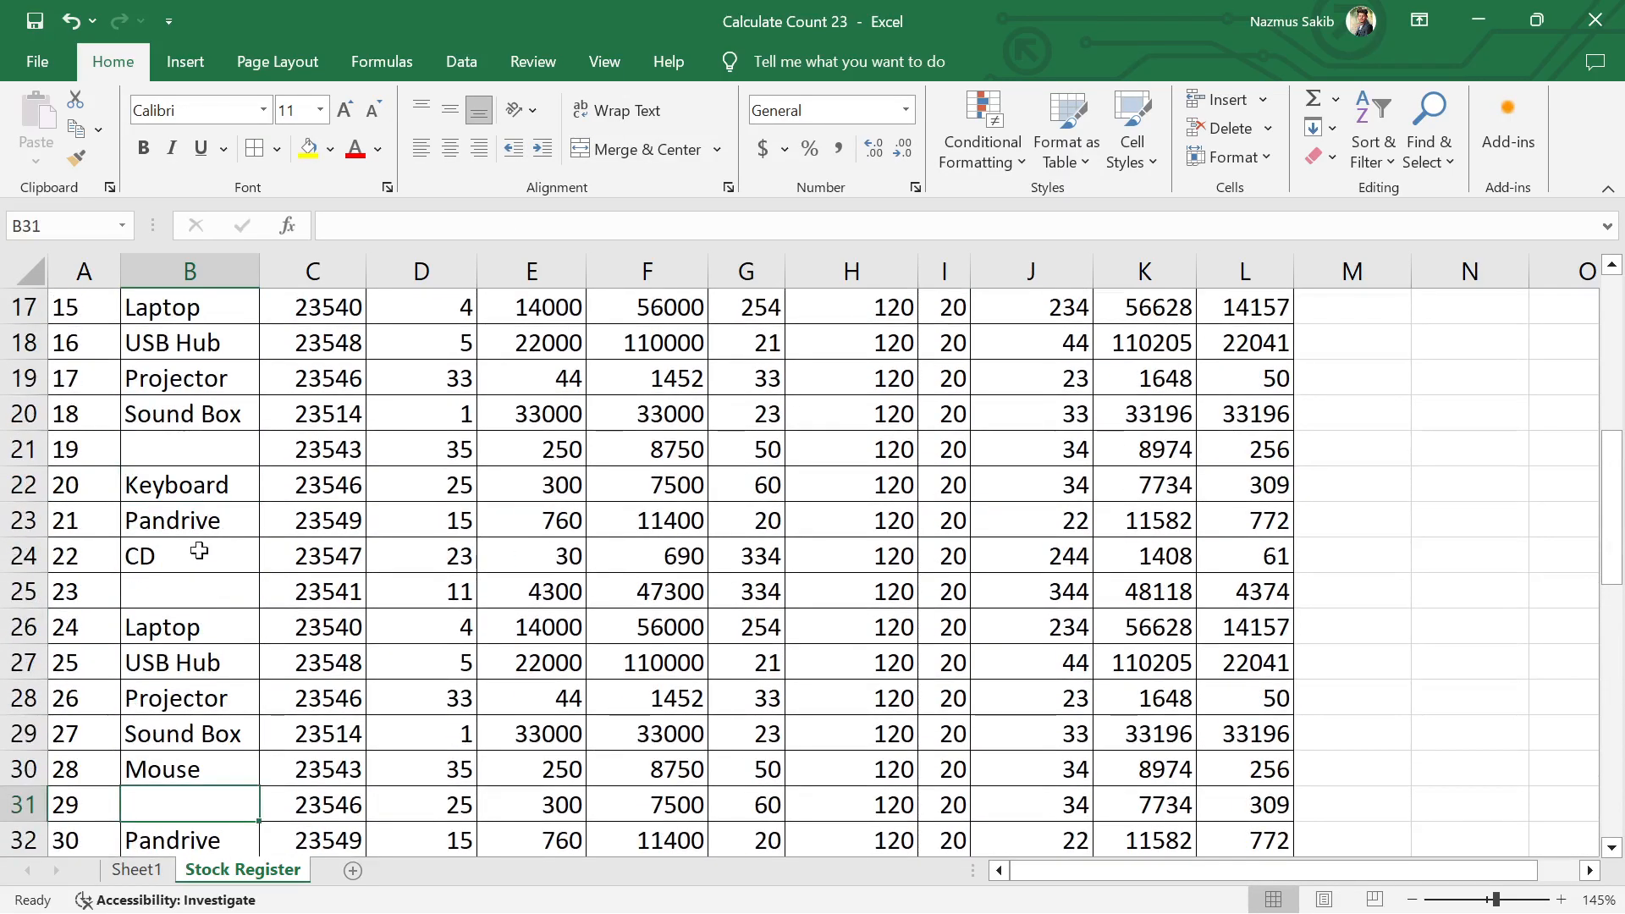
left_click(204, 475)
scroll(204, 475, "up", 5)
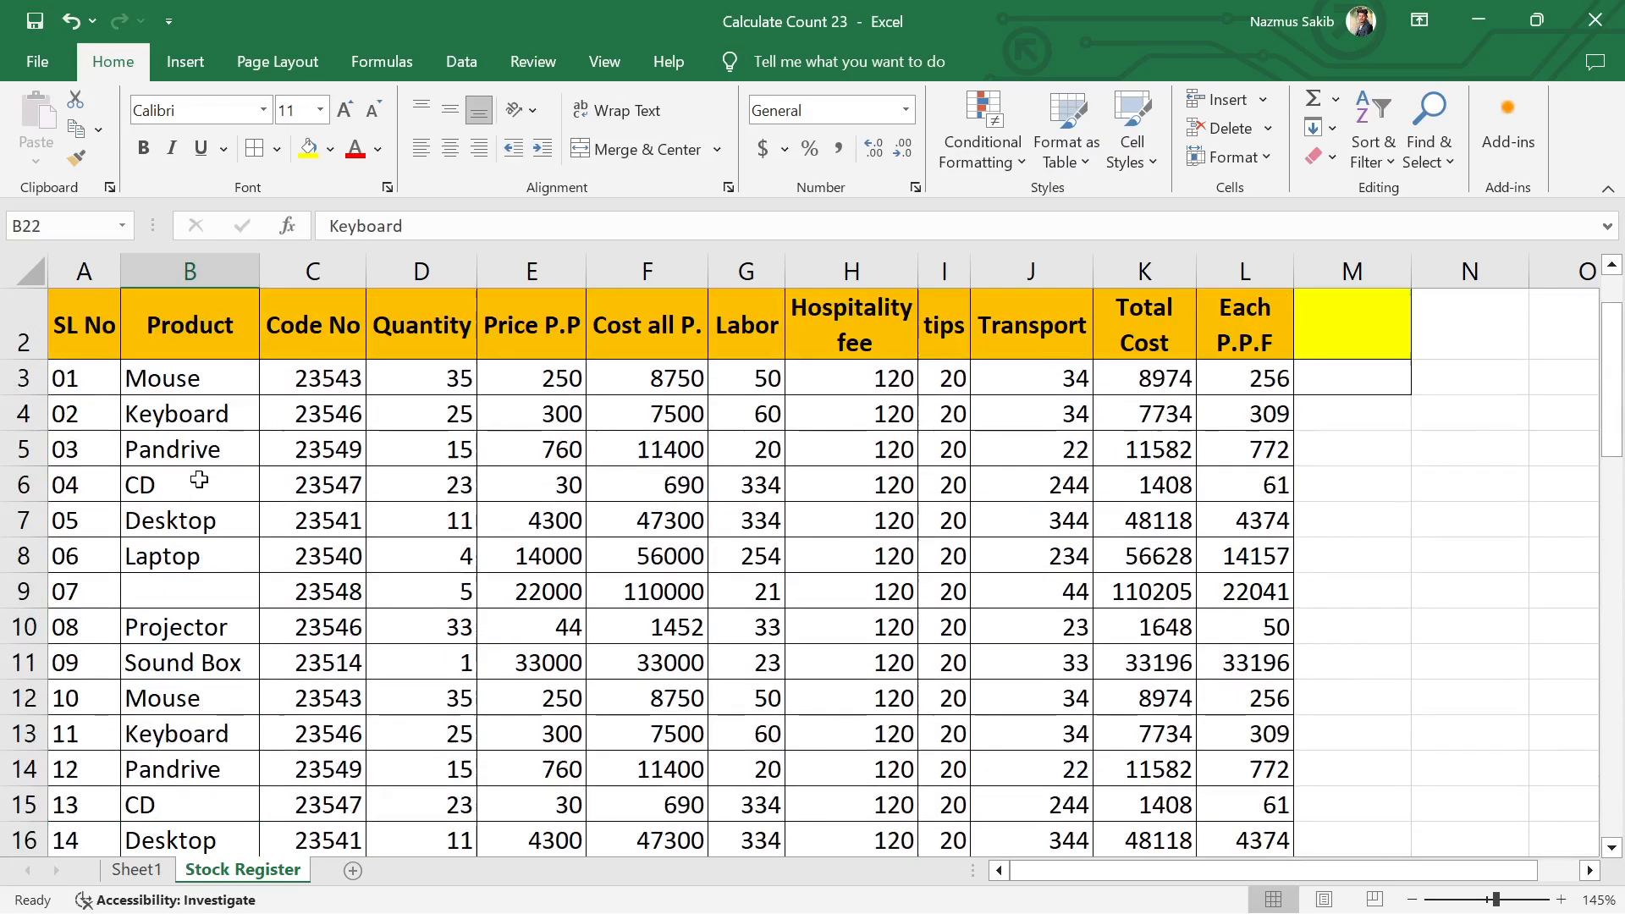
scroll(186, 593, "down", 8)
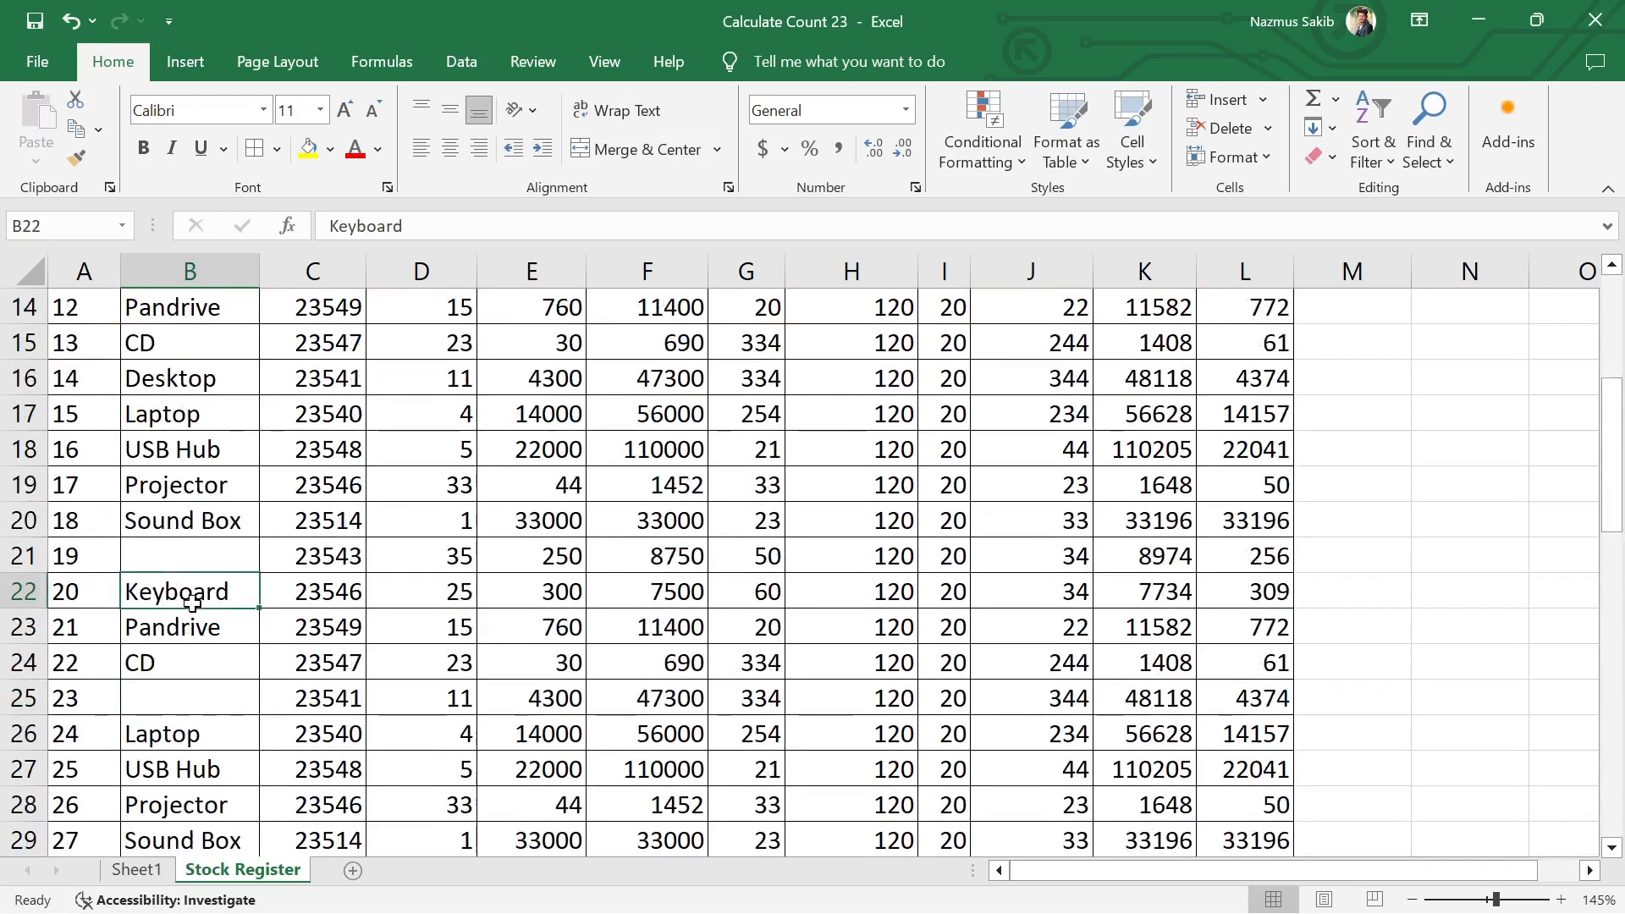
scroll(242, 673, "down", 7)
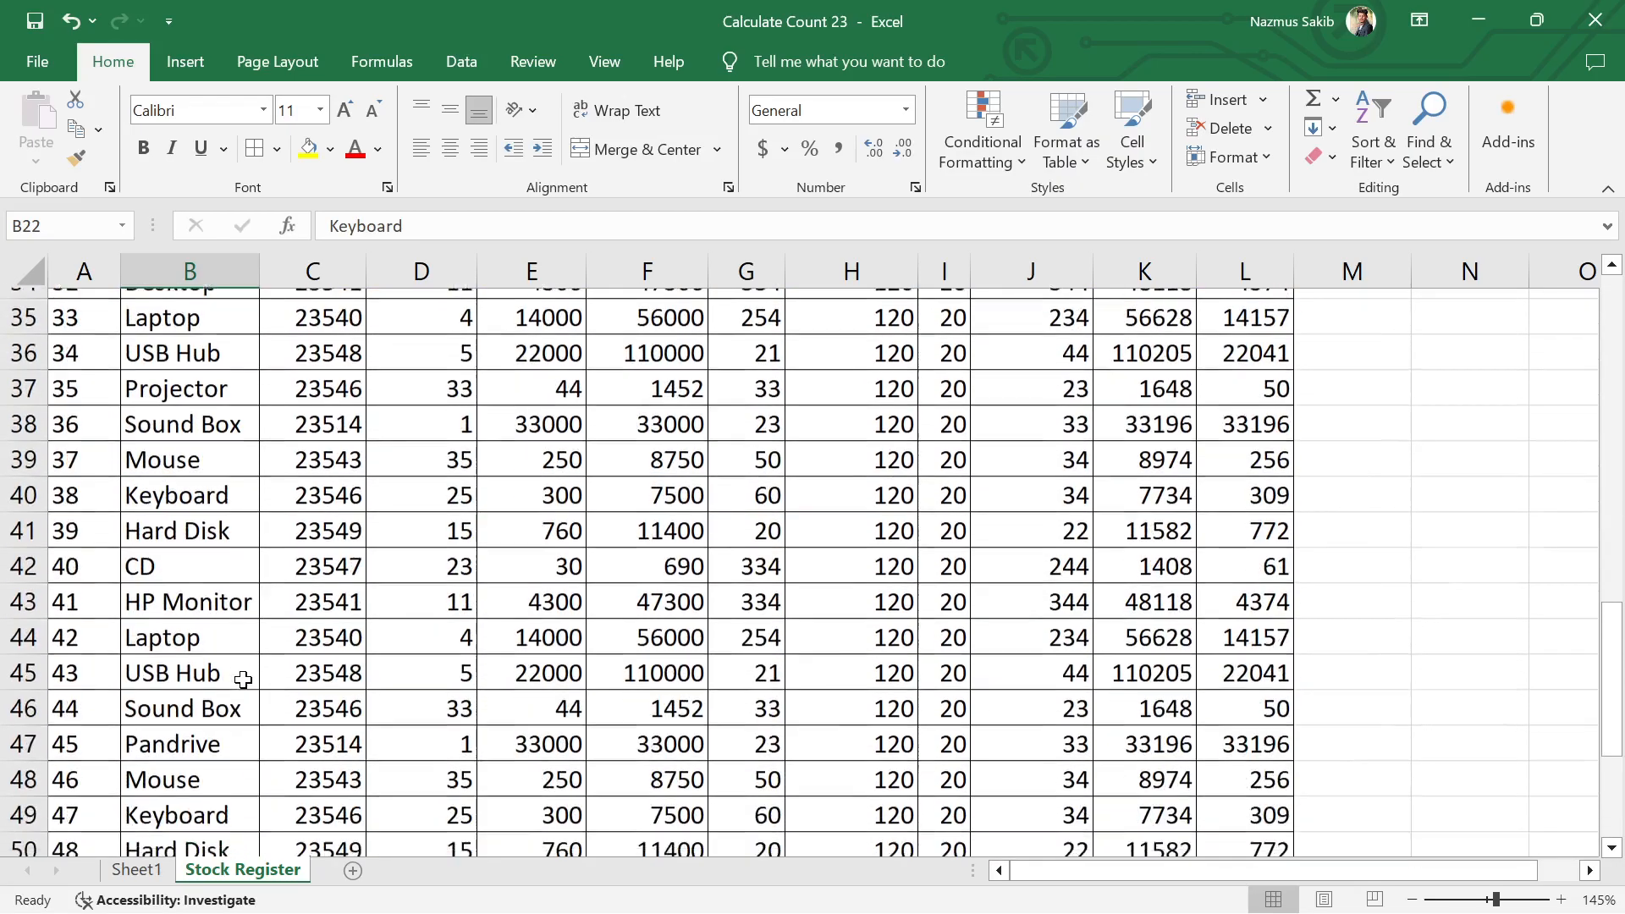
Step: Replace the COUNTBLANK formula in B55 with a COUNT formula covering the Product entries
left_click(242, 588)
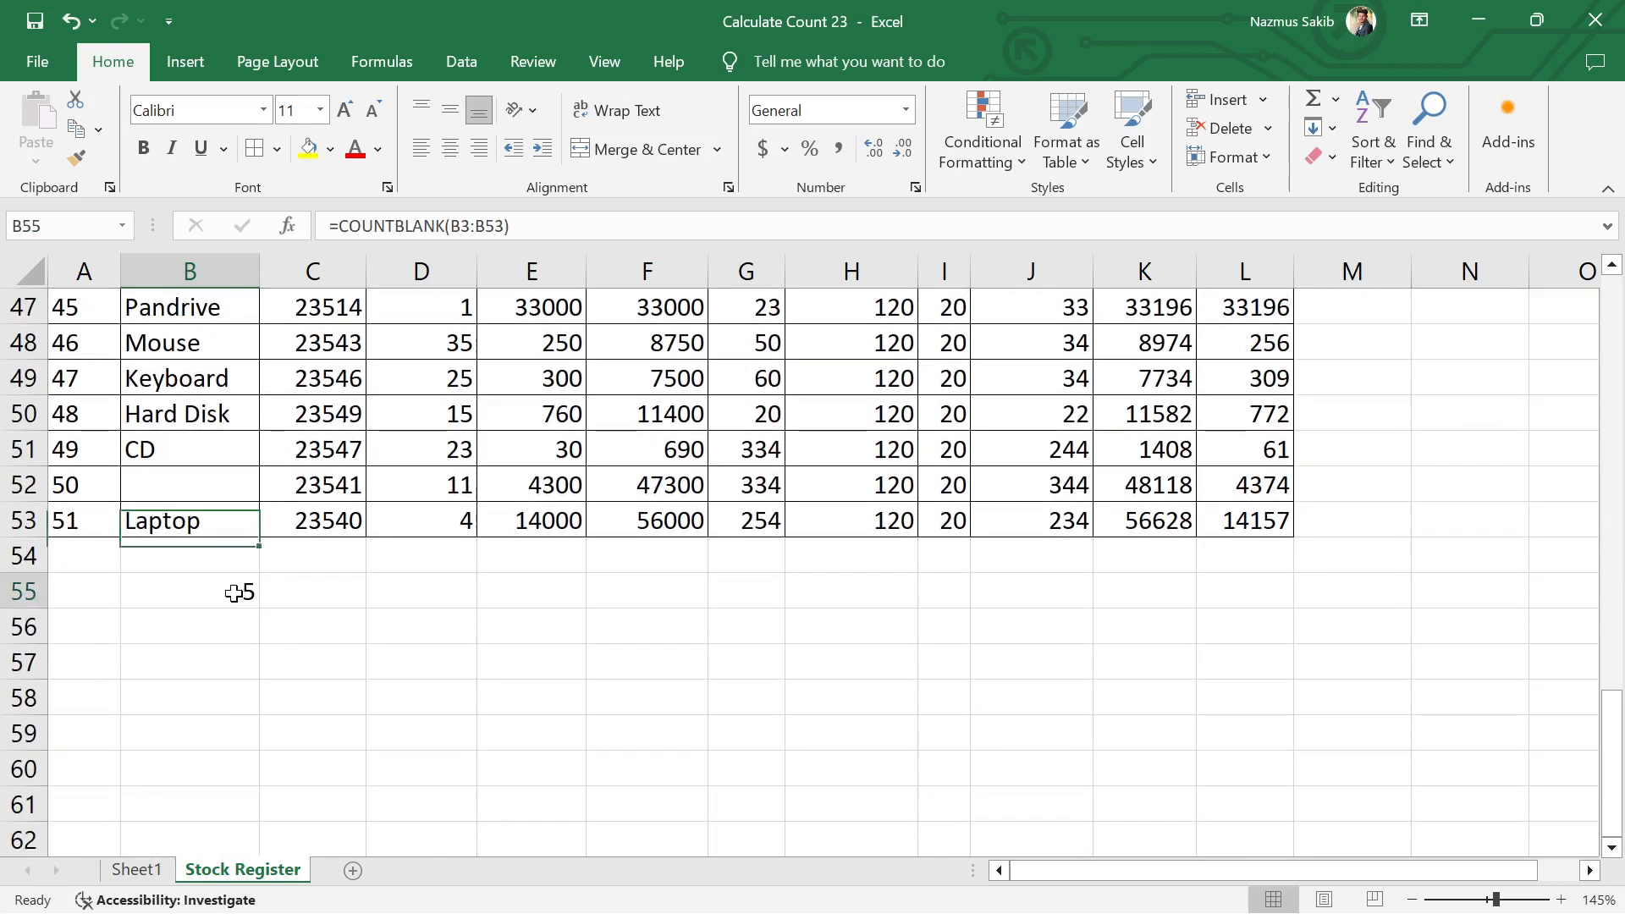
key("Delete")
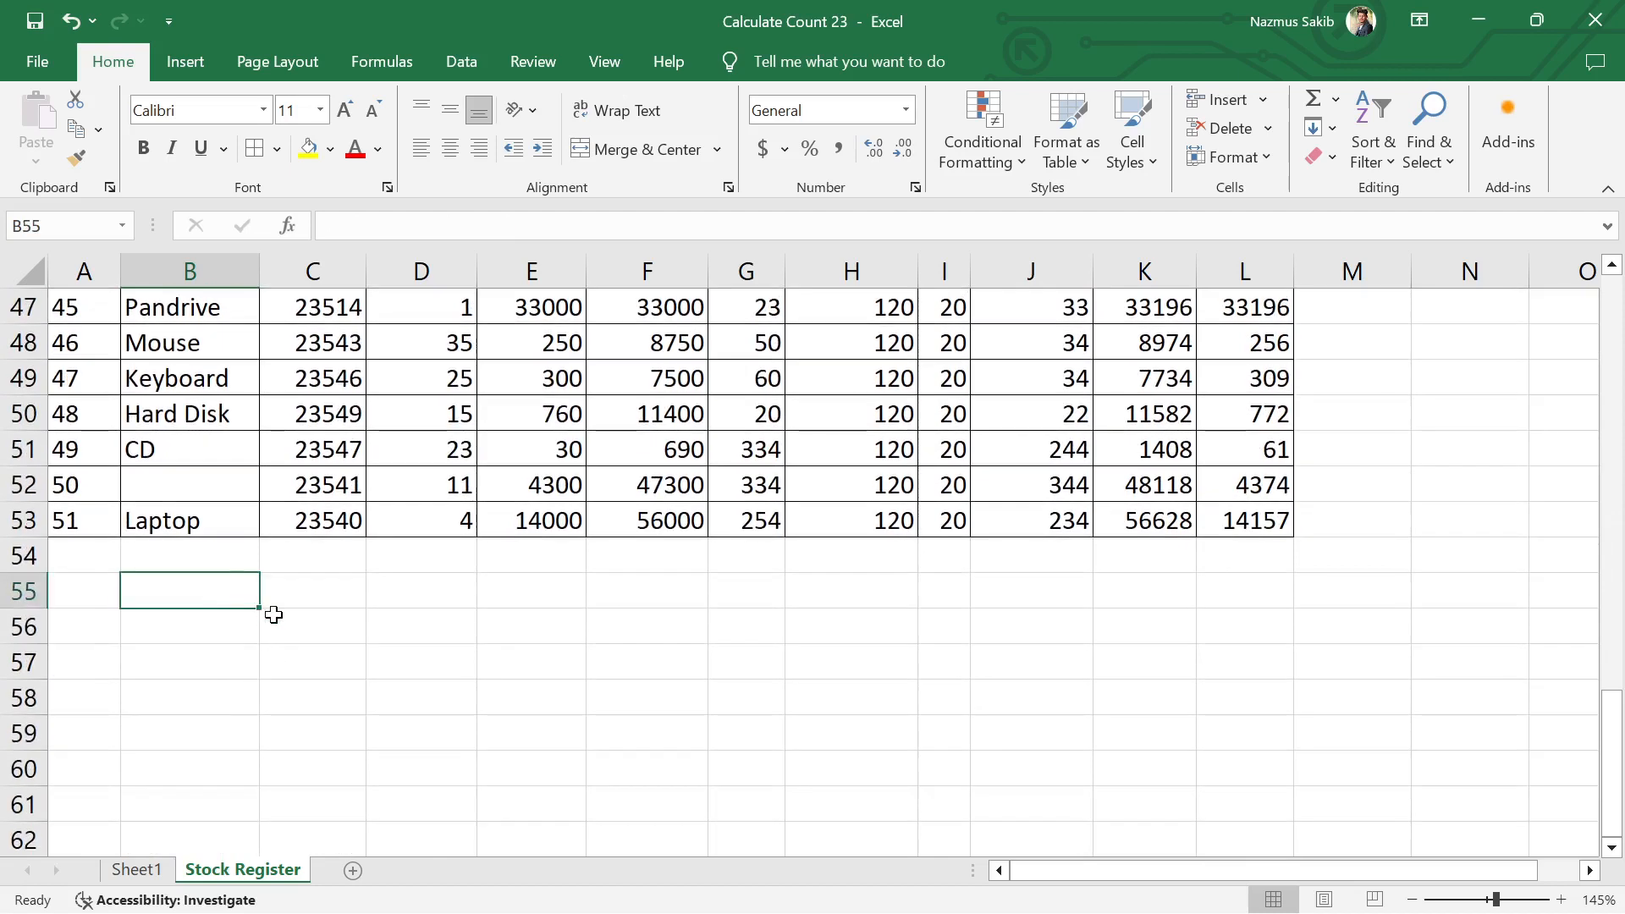
left_click(335, 664)
left_click(224, 599)
type("=cou")
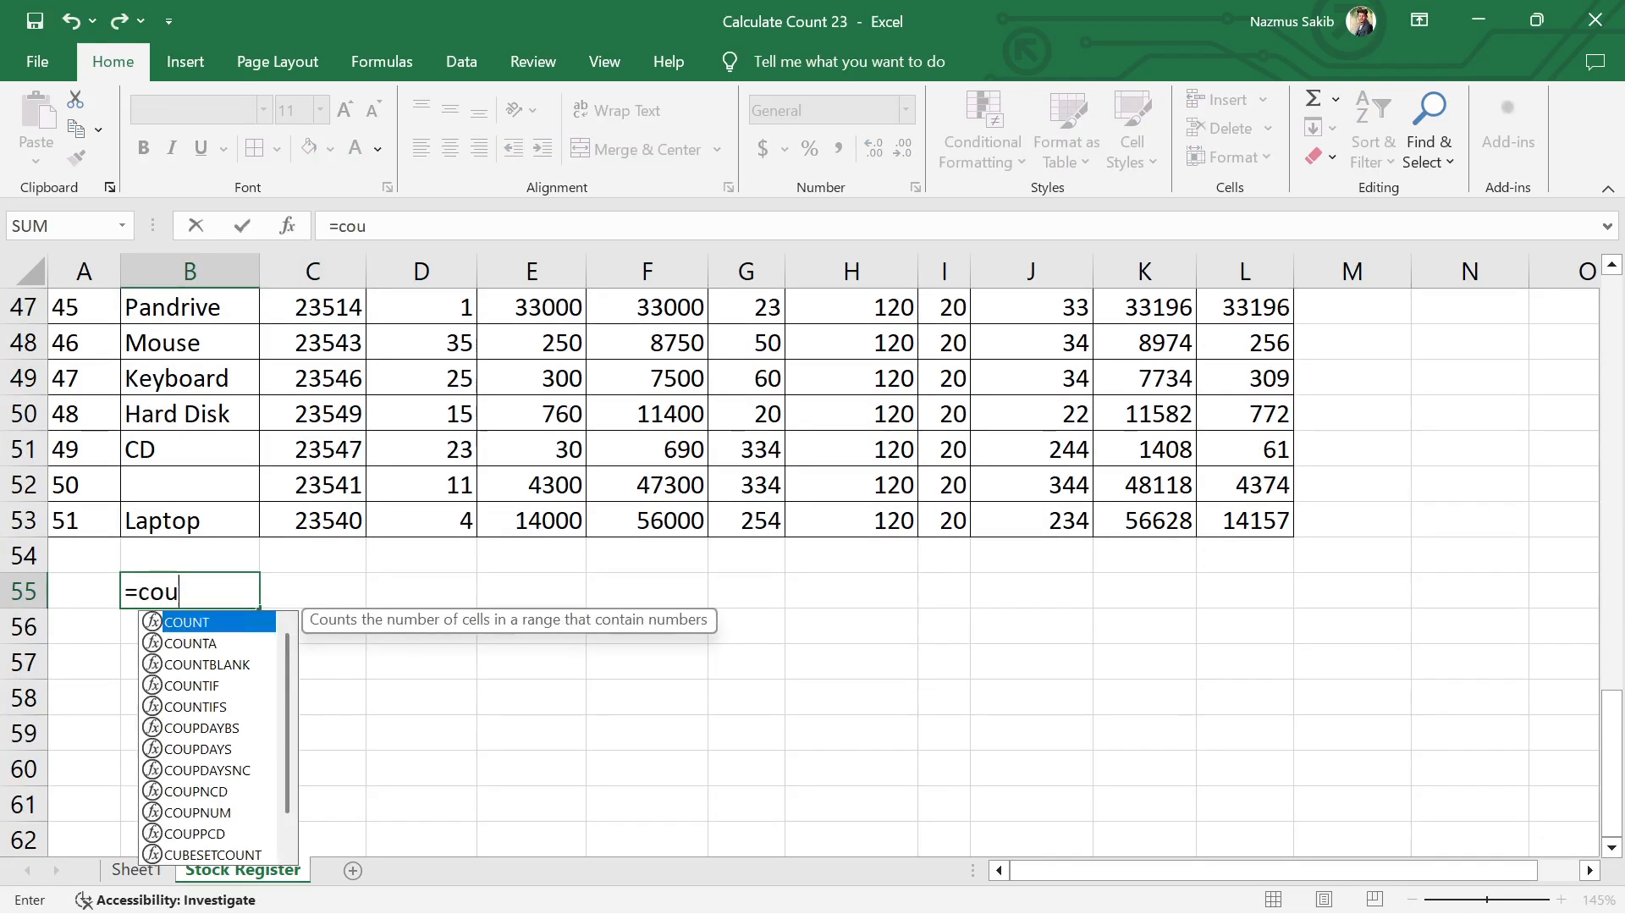
type("nt")
key("Tab")
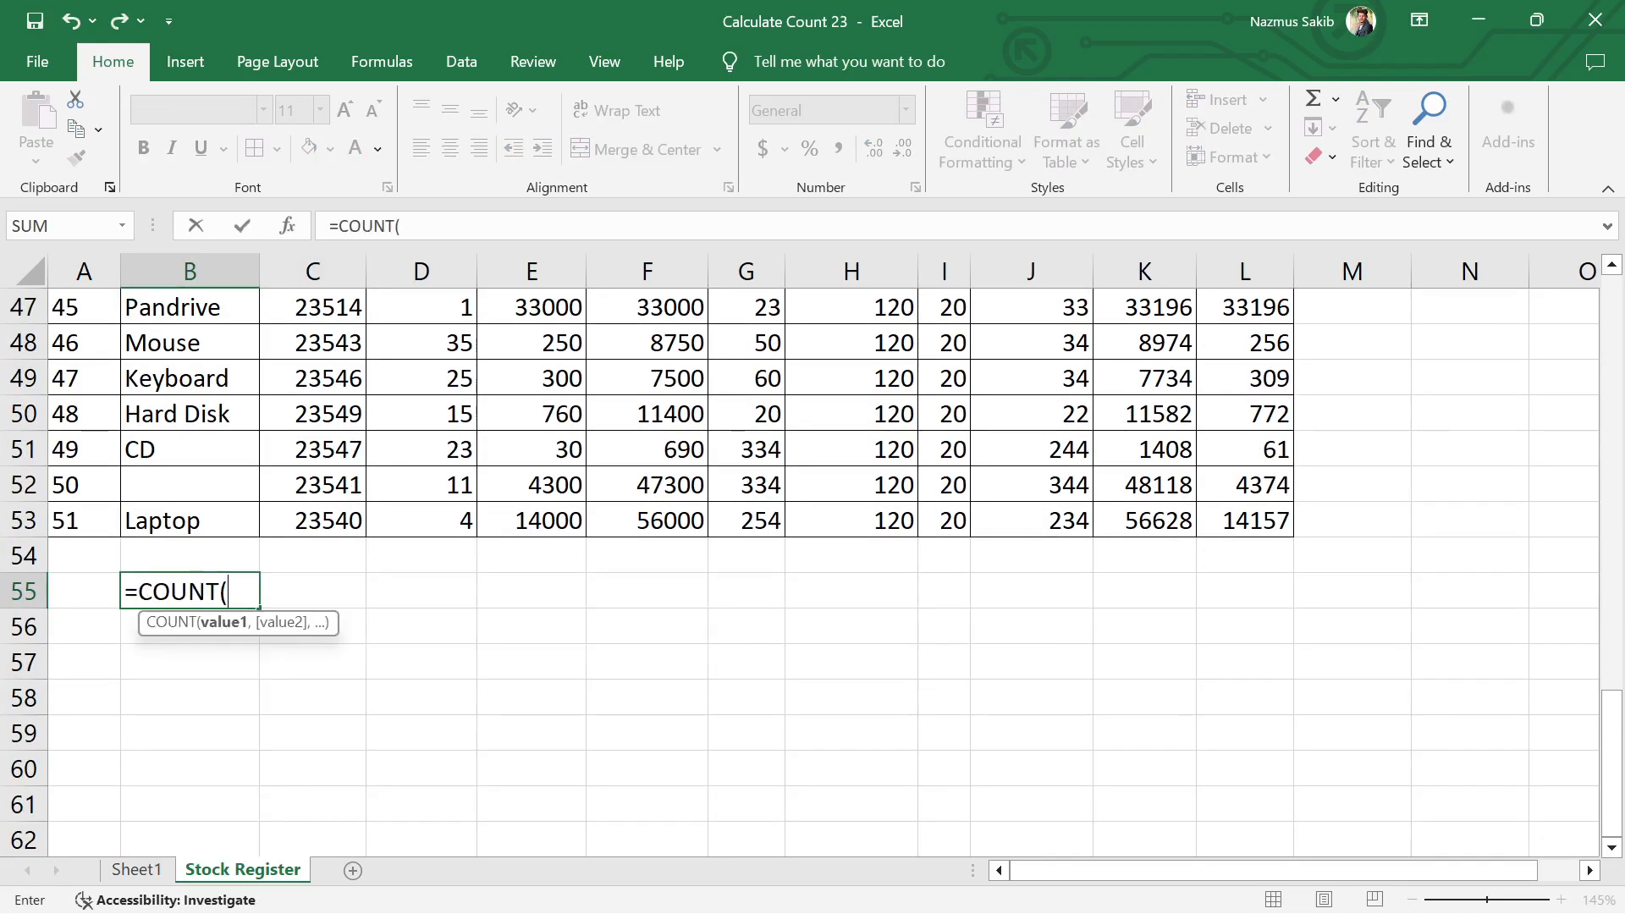
scroll(226, 545, "up", 9)
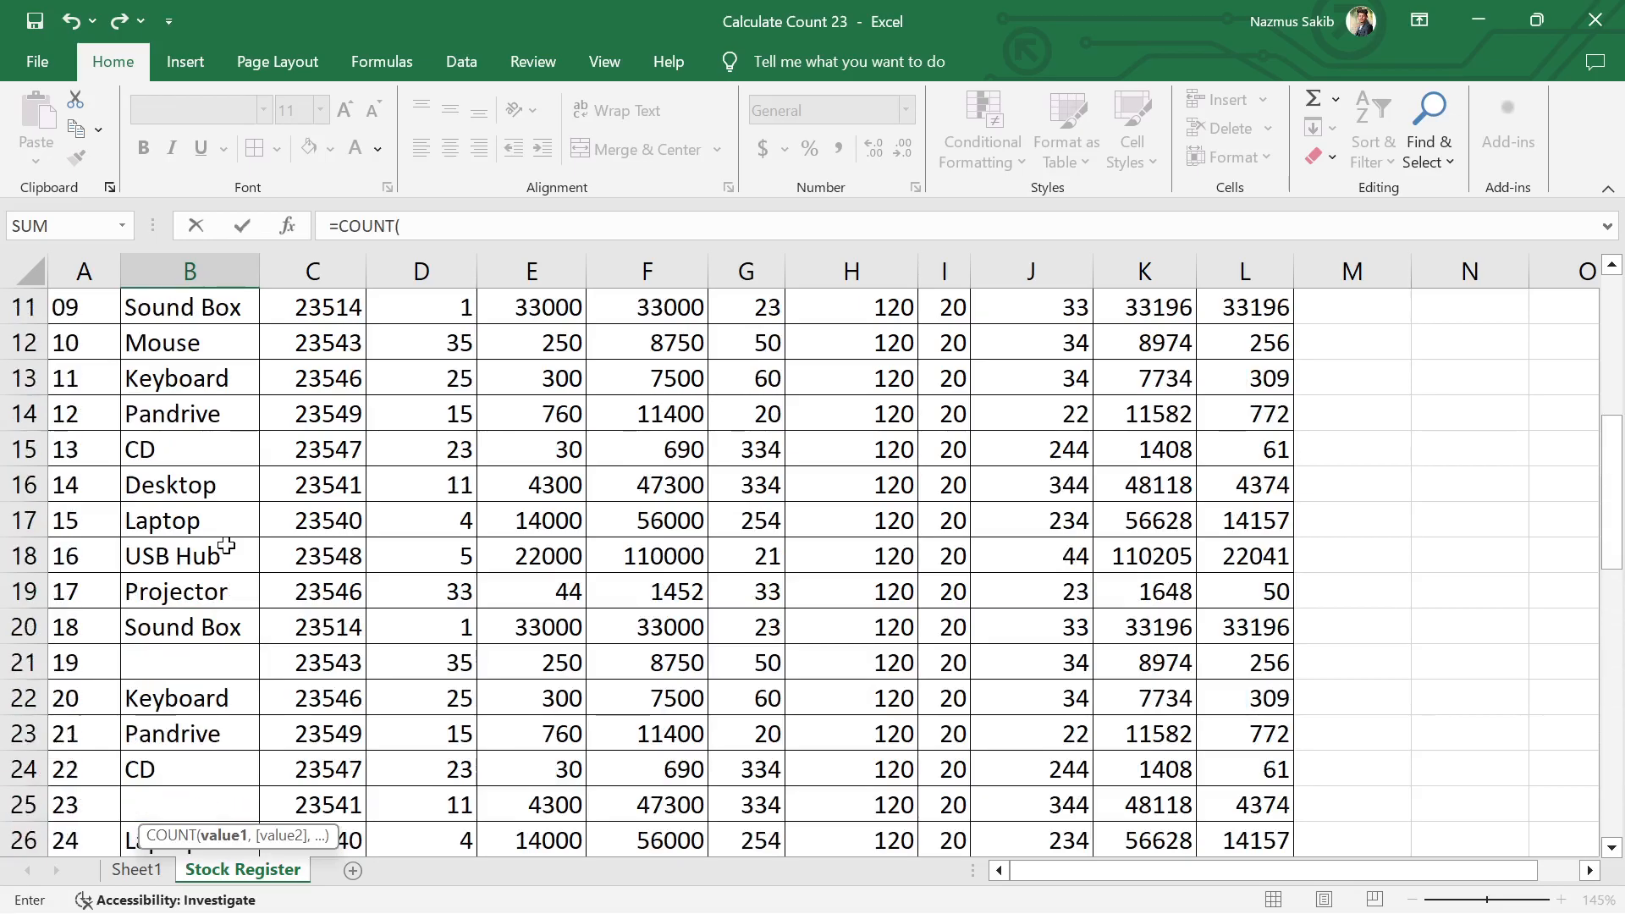
left_click_drag(200, 428, 214, 720)
key("Return")
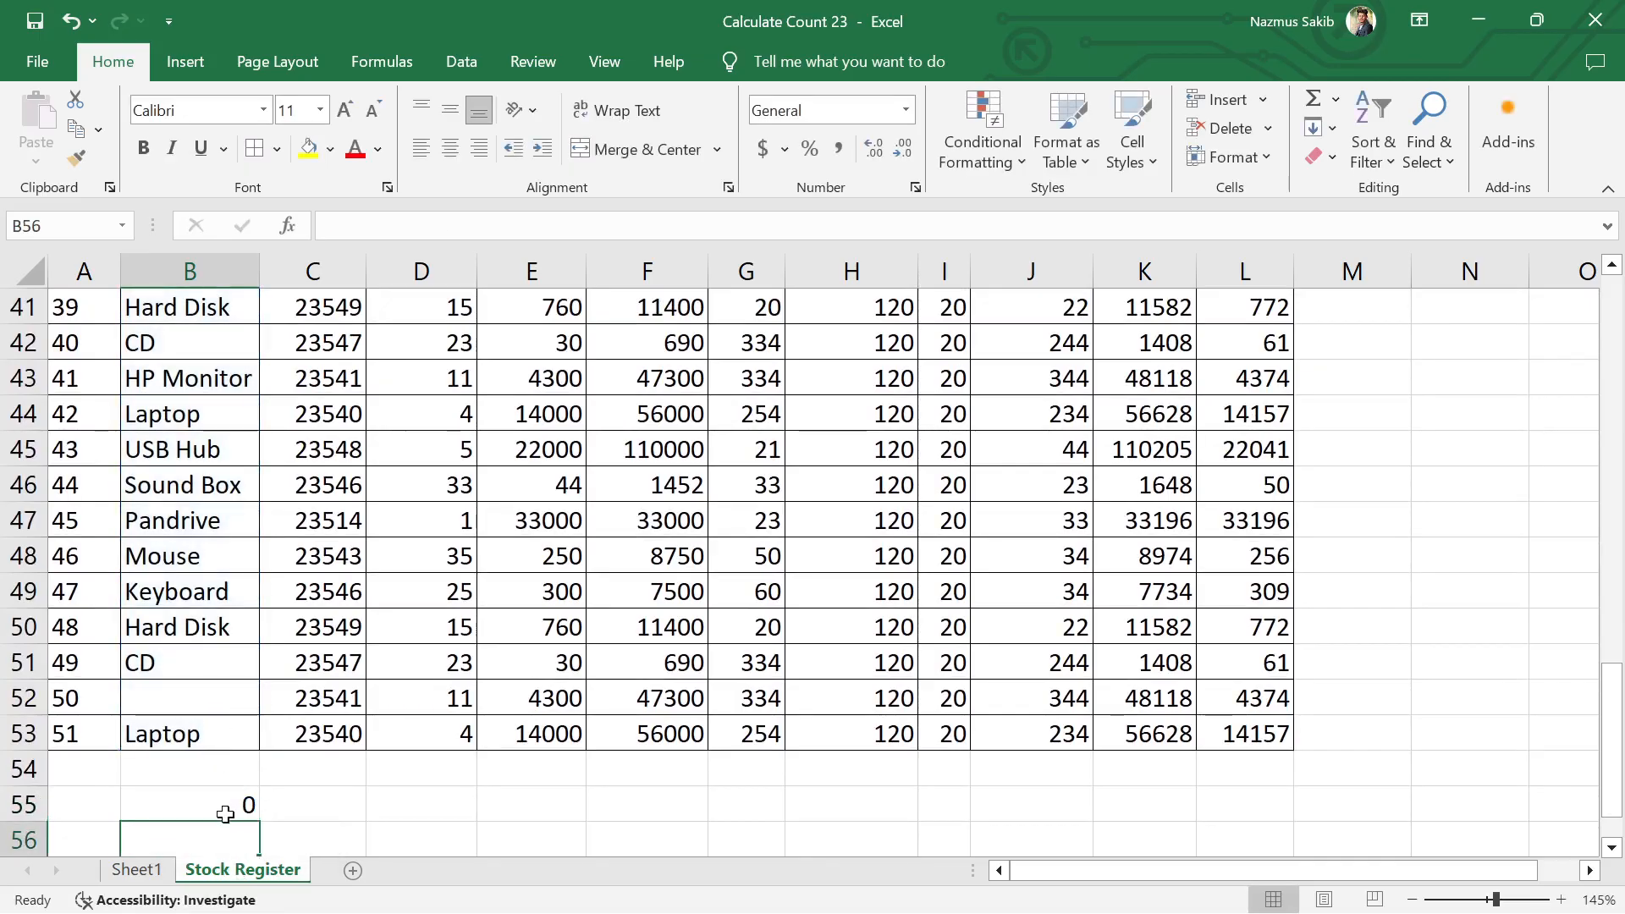
Step: Start a COUNT formula in cell C55 below the Code No column
scroll(237, 811, "down", 1)
left_click(349, 762)
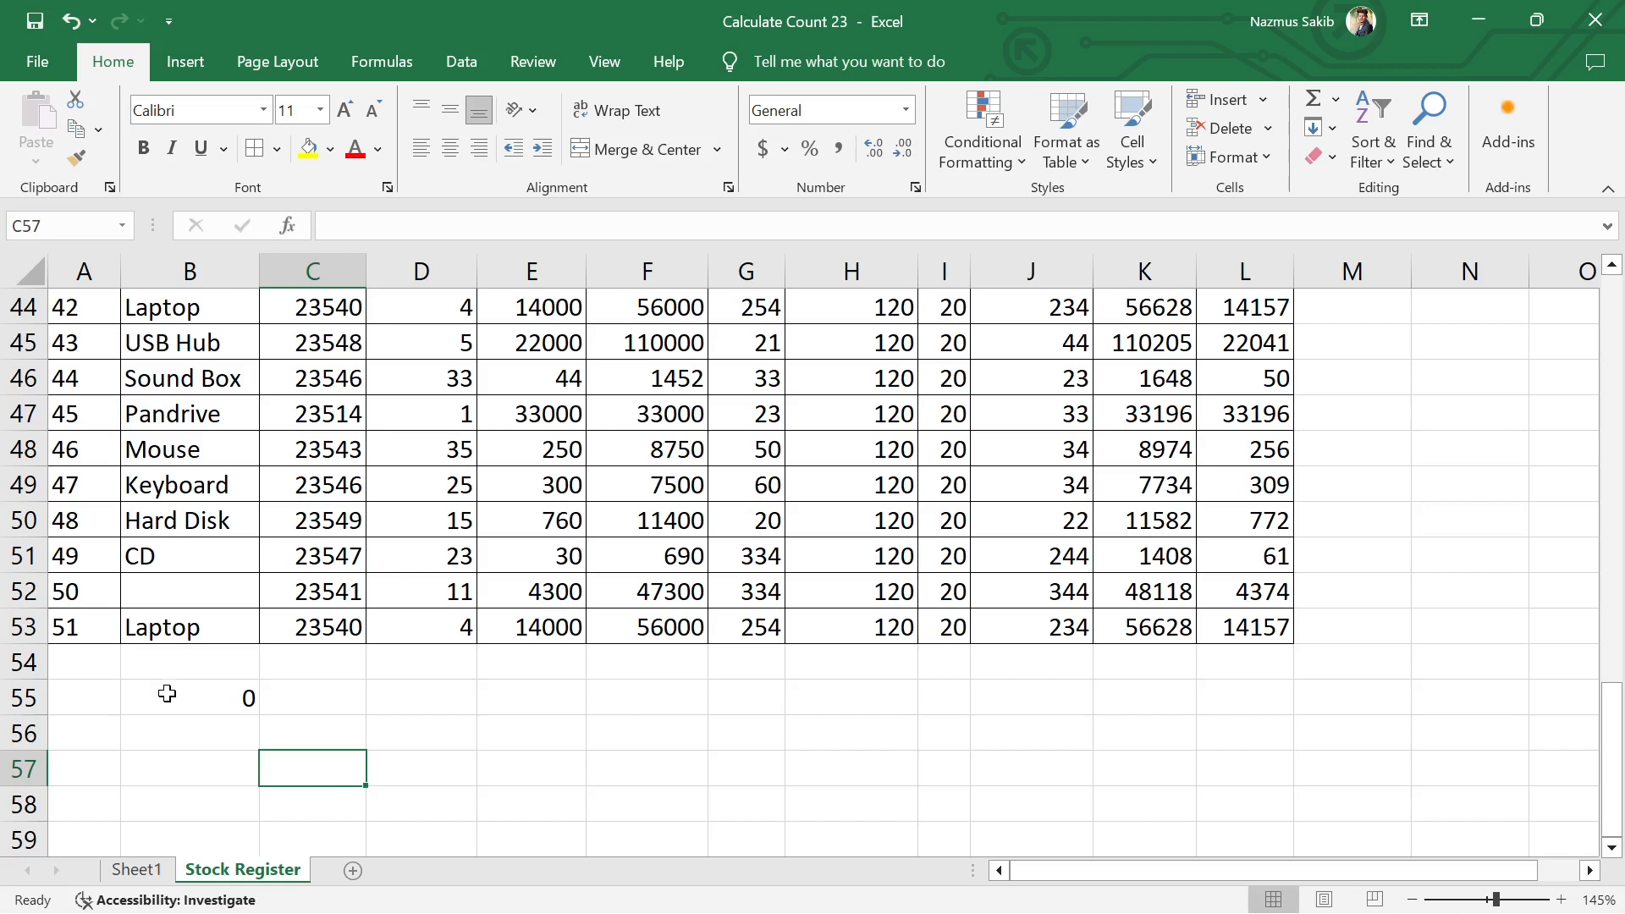
left_click(166, 693)
left_click(329, 699)
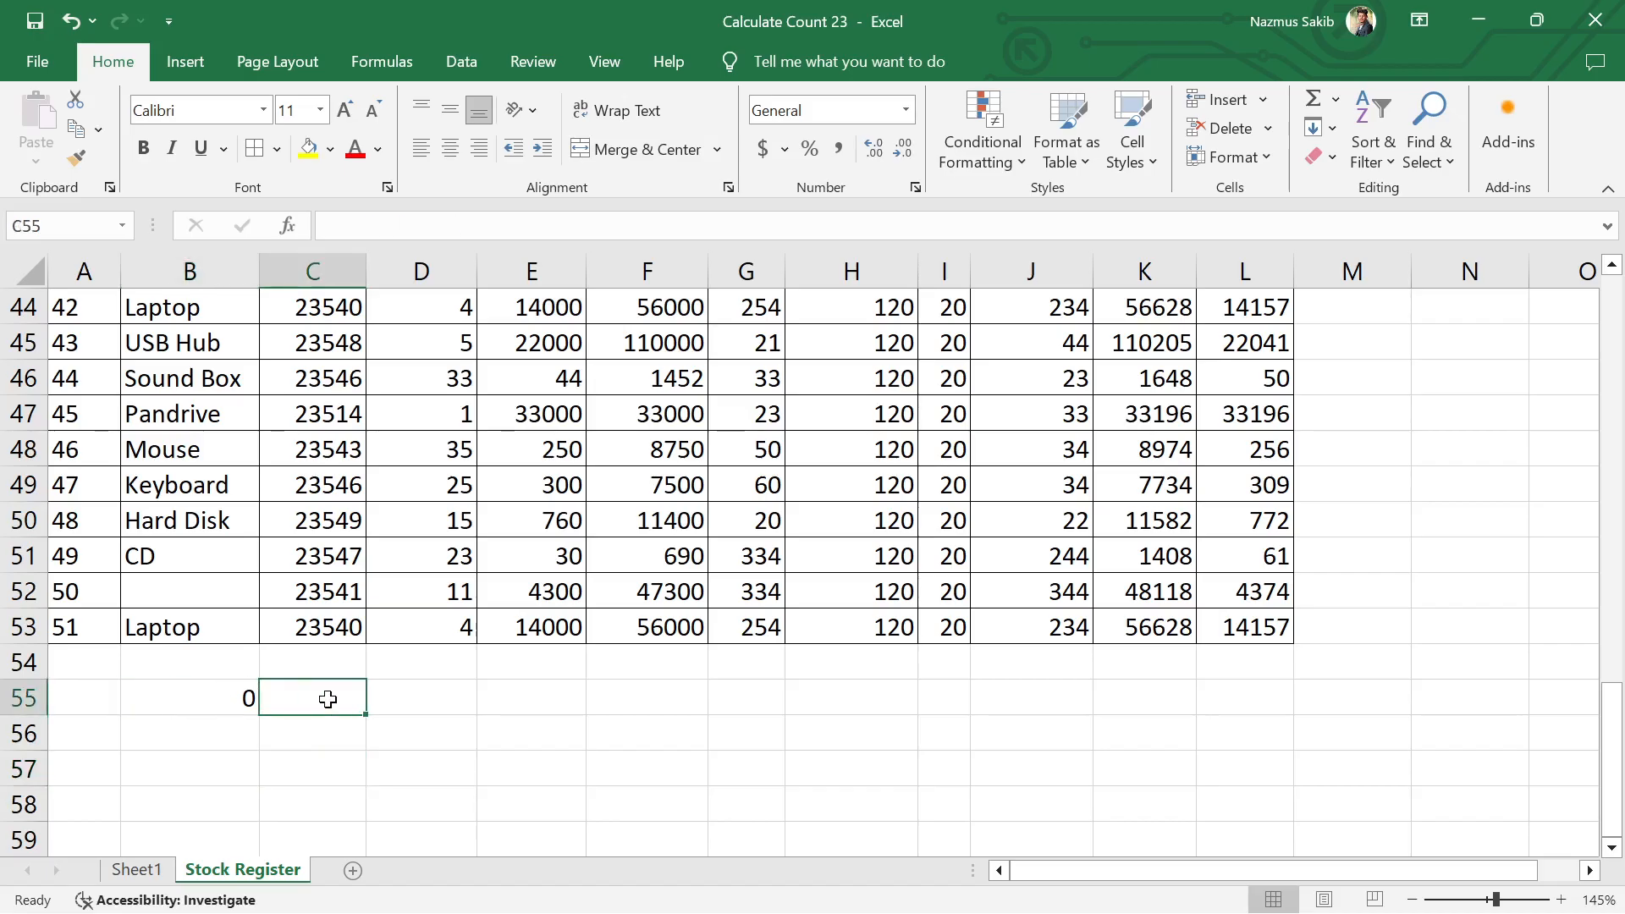
left_click_drag(325, 389, 331, 673)
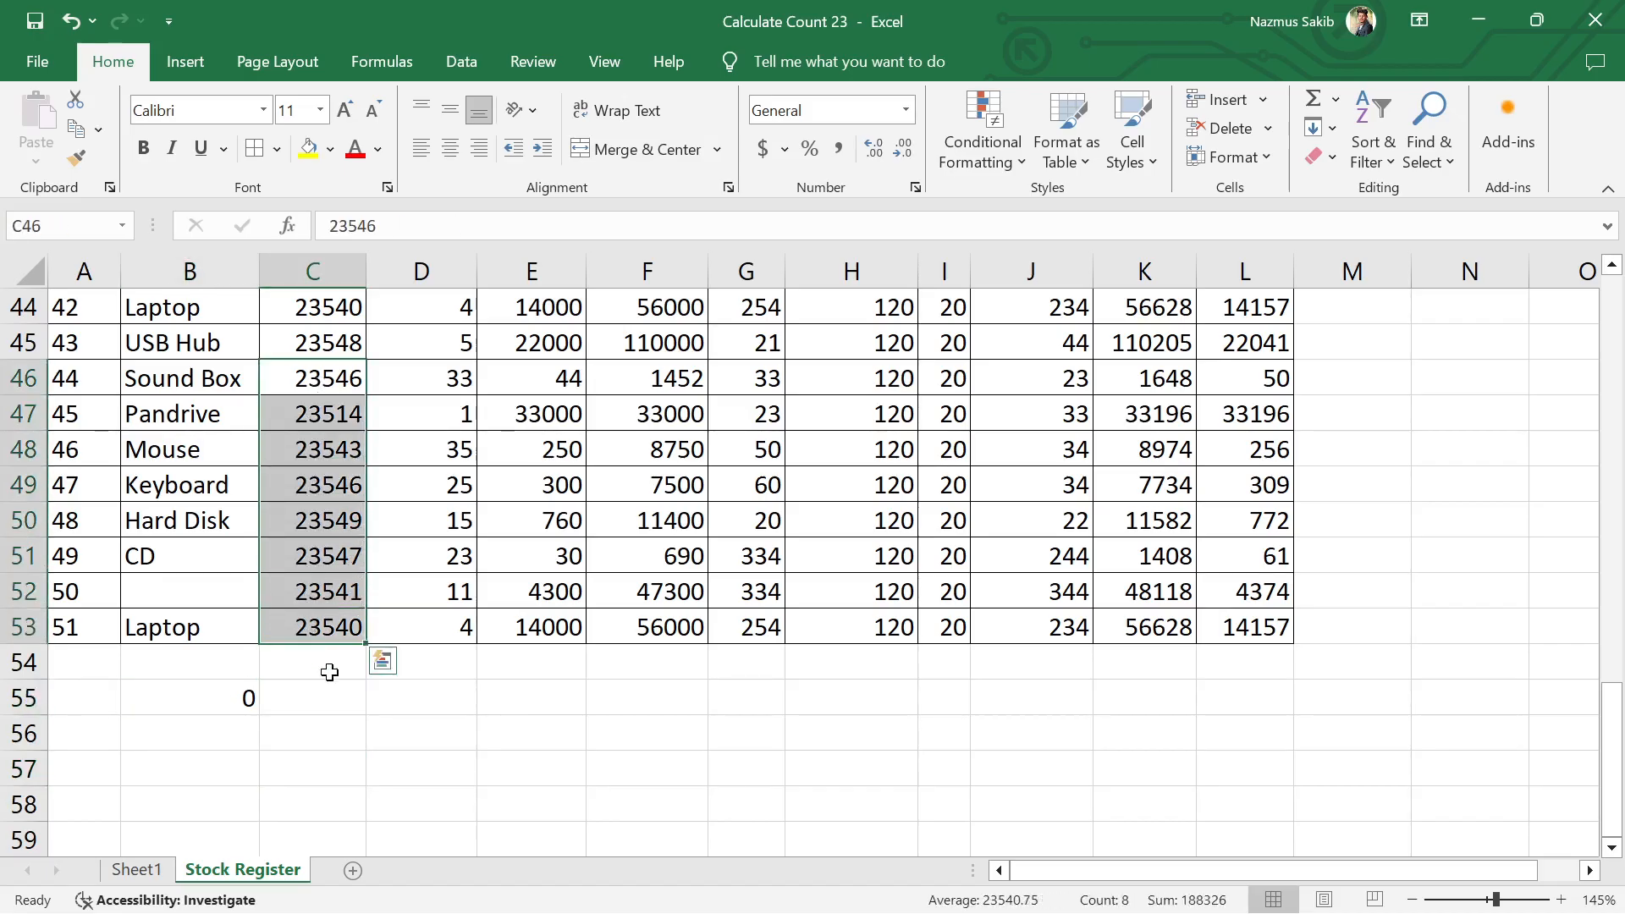
left_click(327, 693)
type("=")
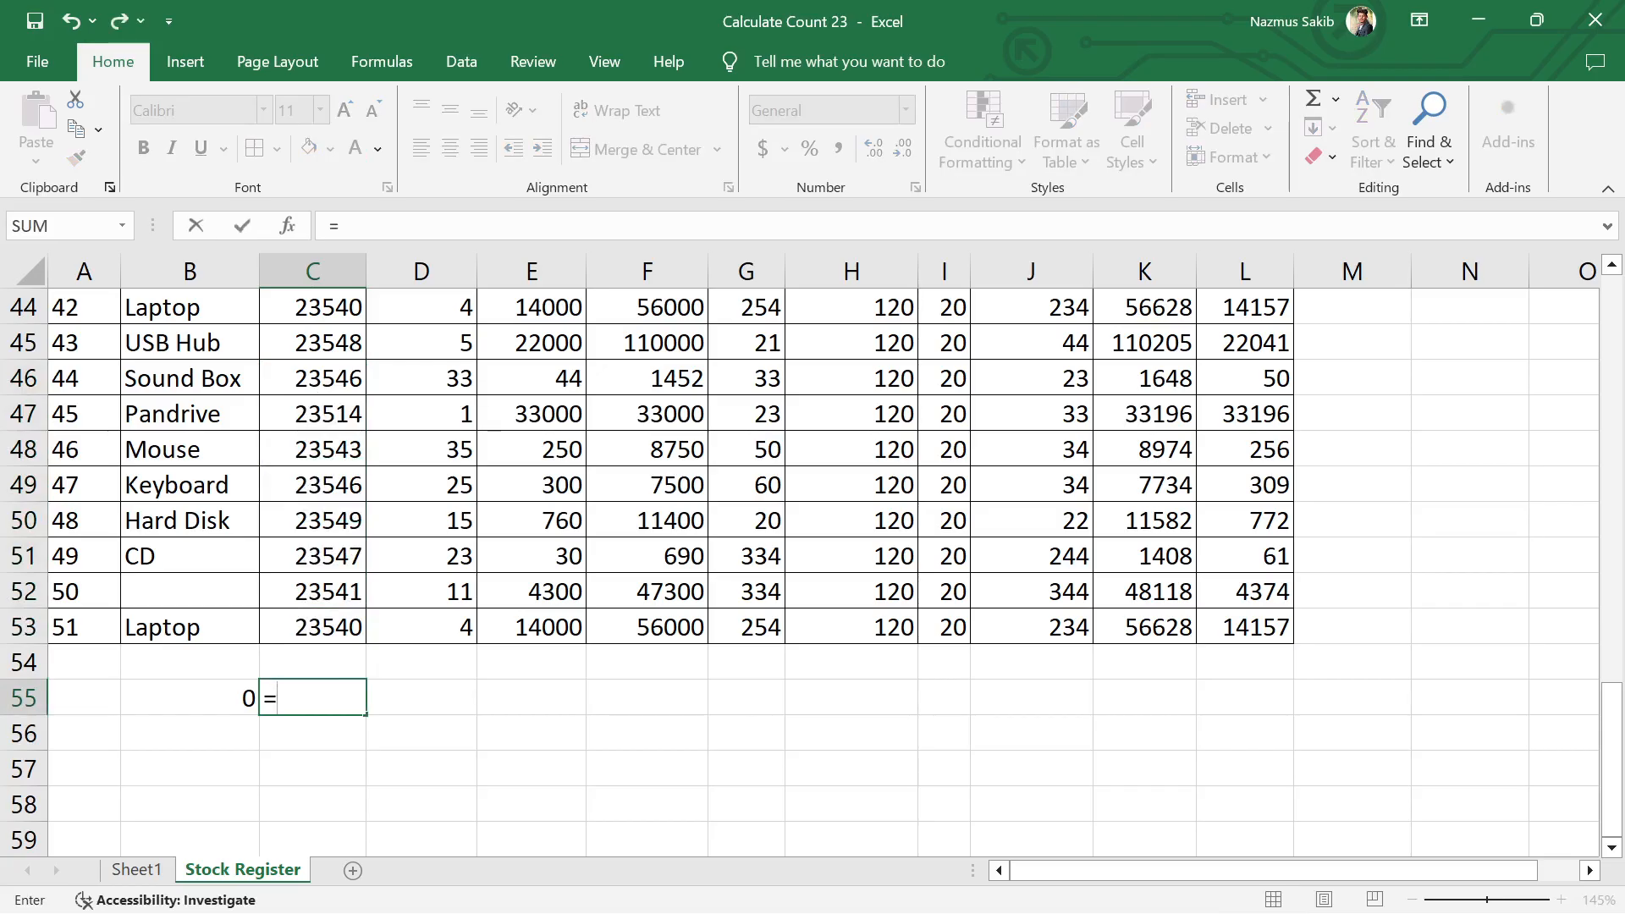
type("coun")
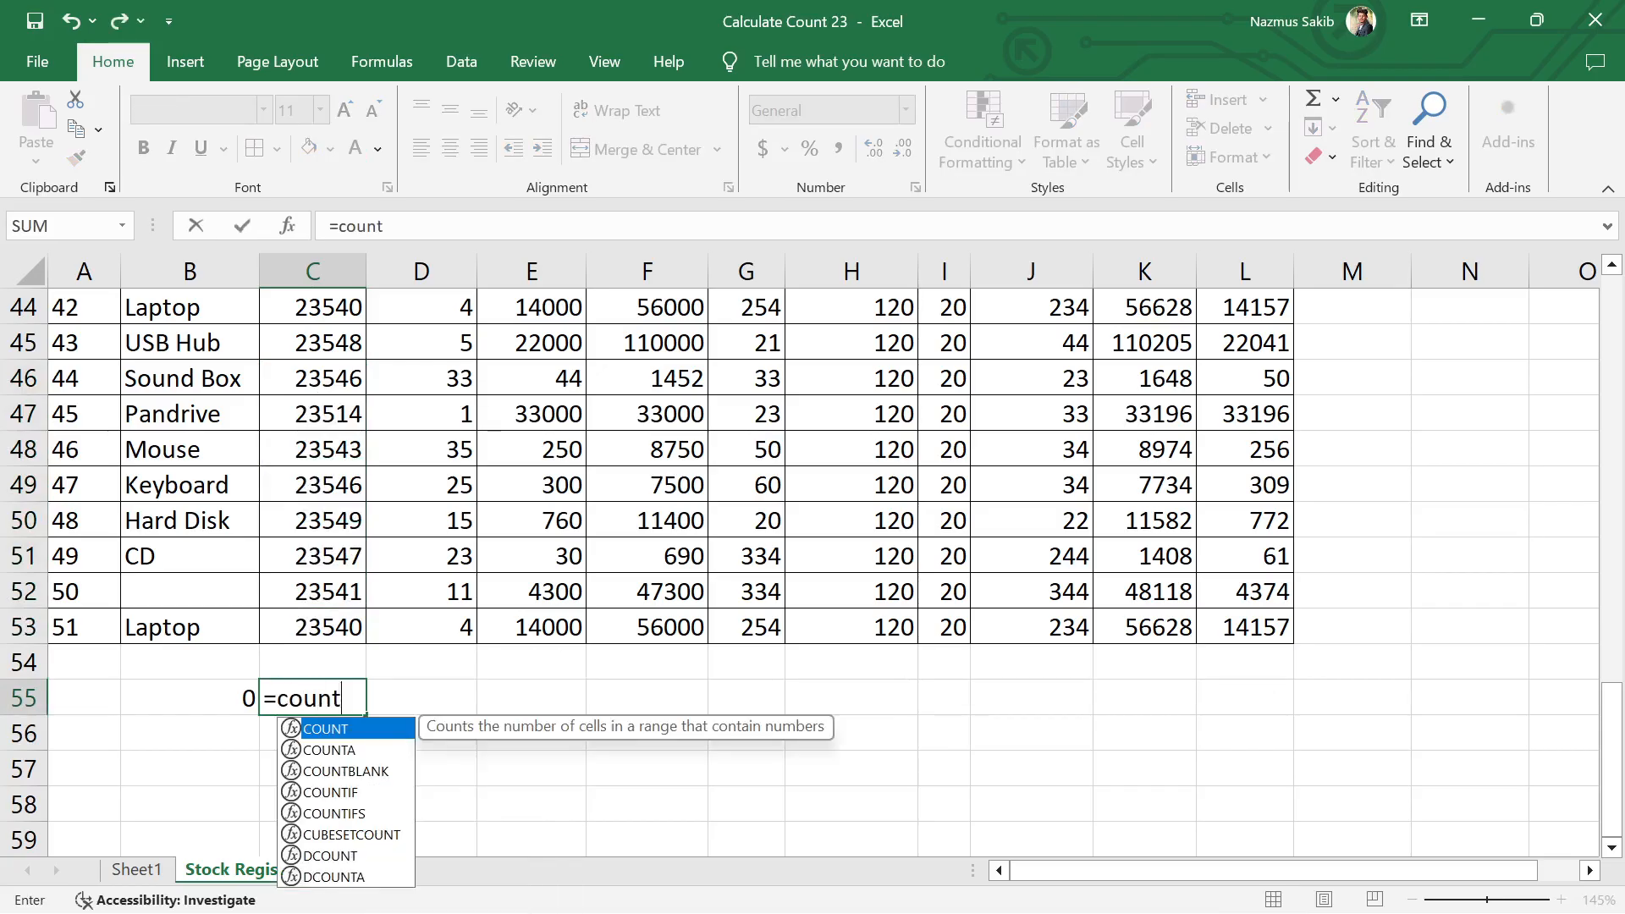
type("t")
key("Tab")
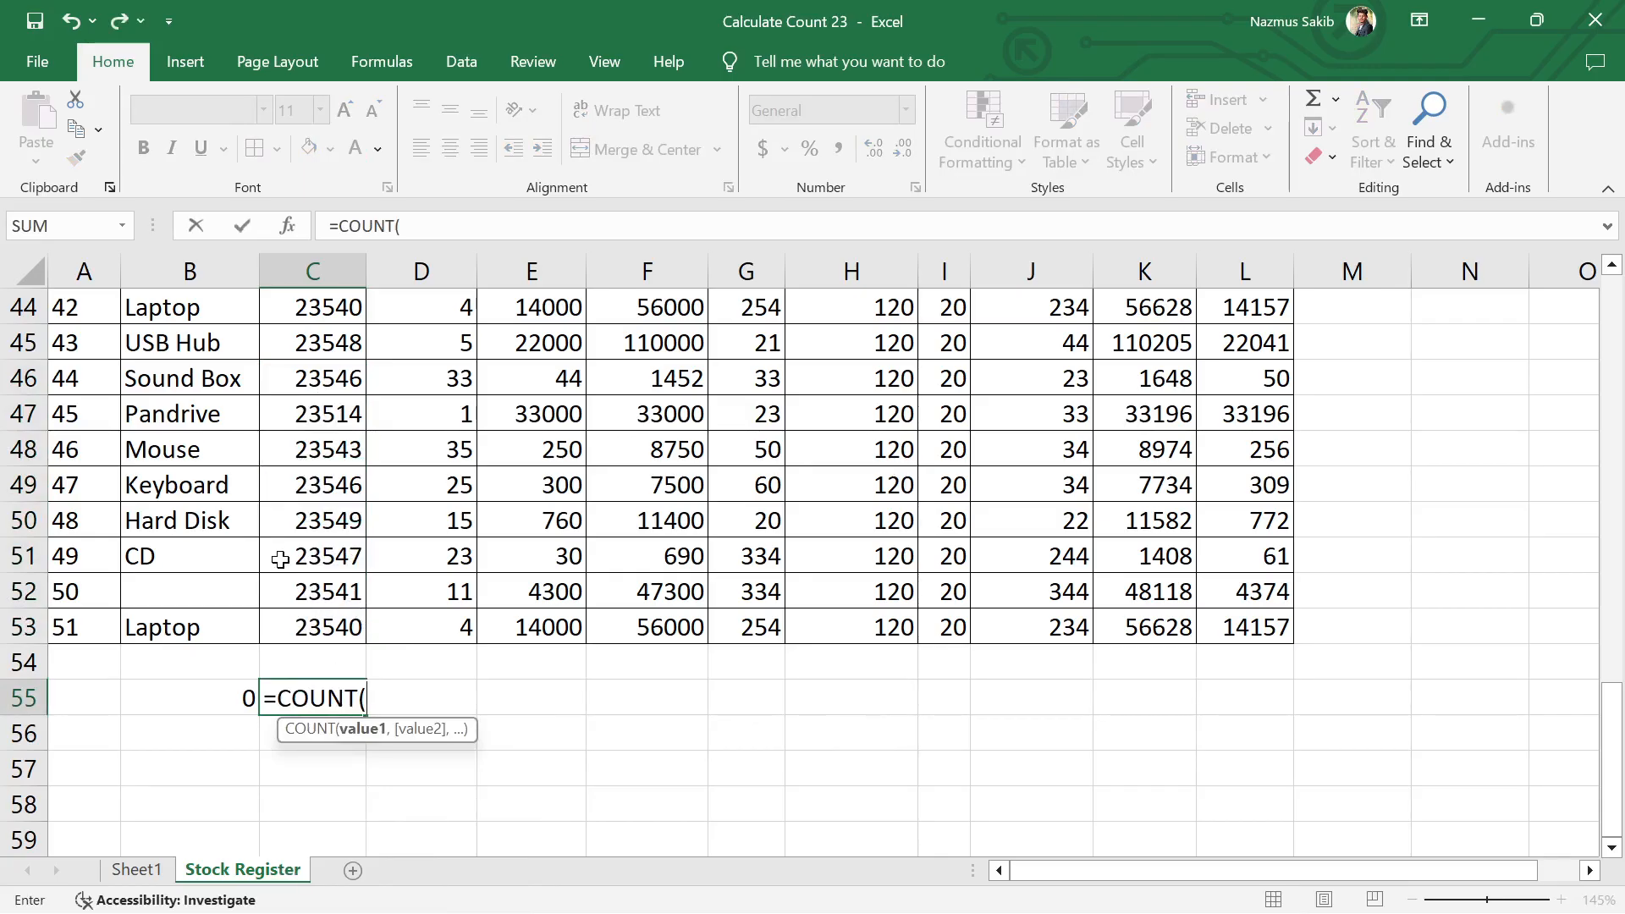
Step: Complete the COUNT formula in C55 with all the Code No entries from C3 down as its range
scroll(286, 556, "up", 6)
scroll(285, 556, "up", 8)
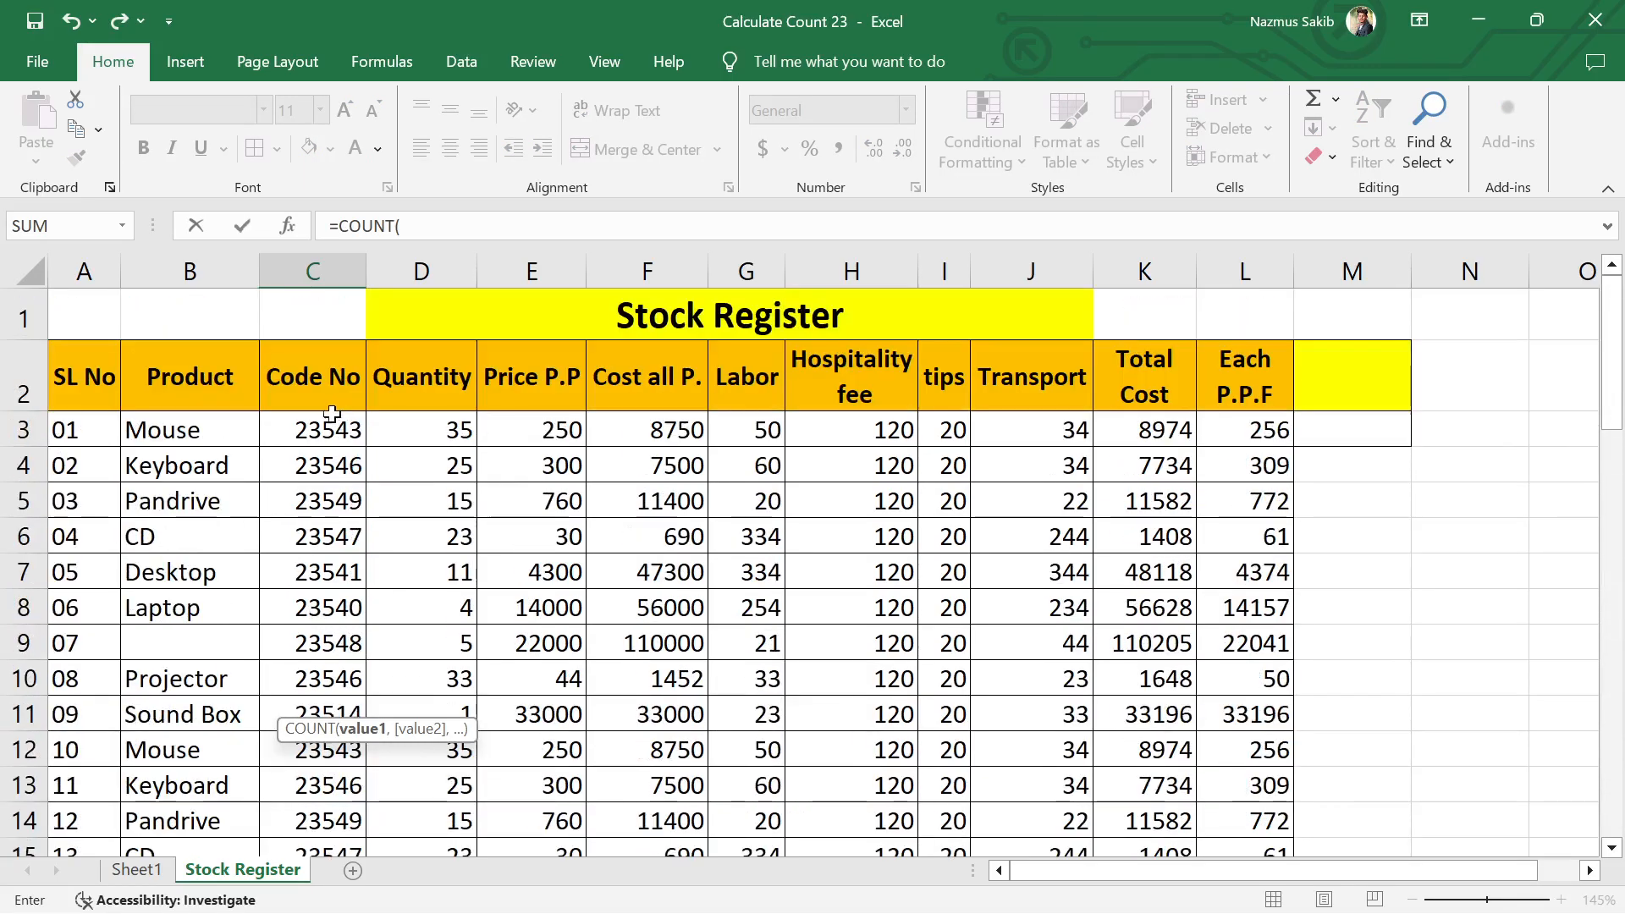
left_click_drag(330, 423, 329, 766)
key("Return")
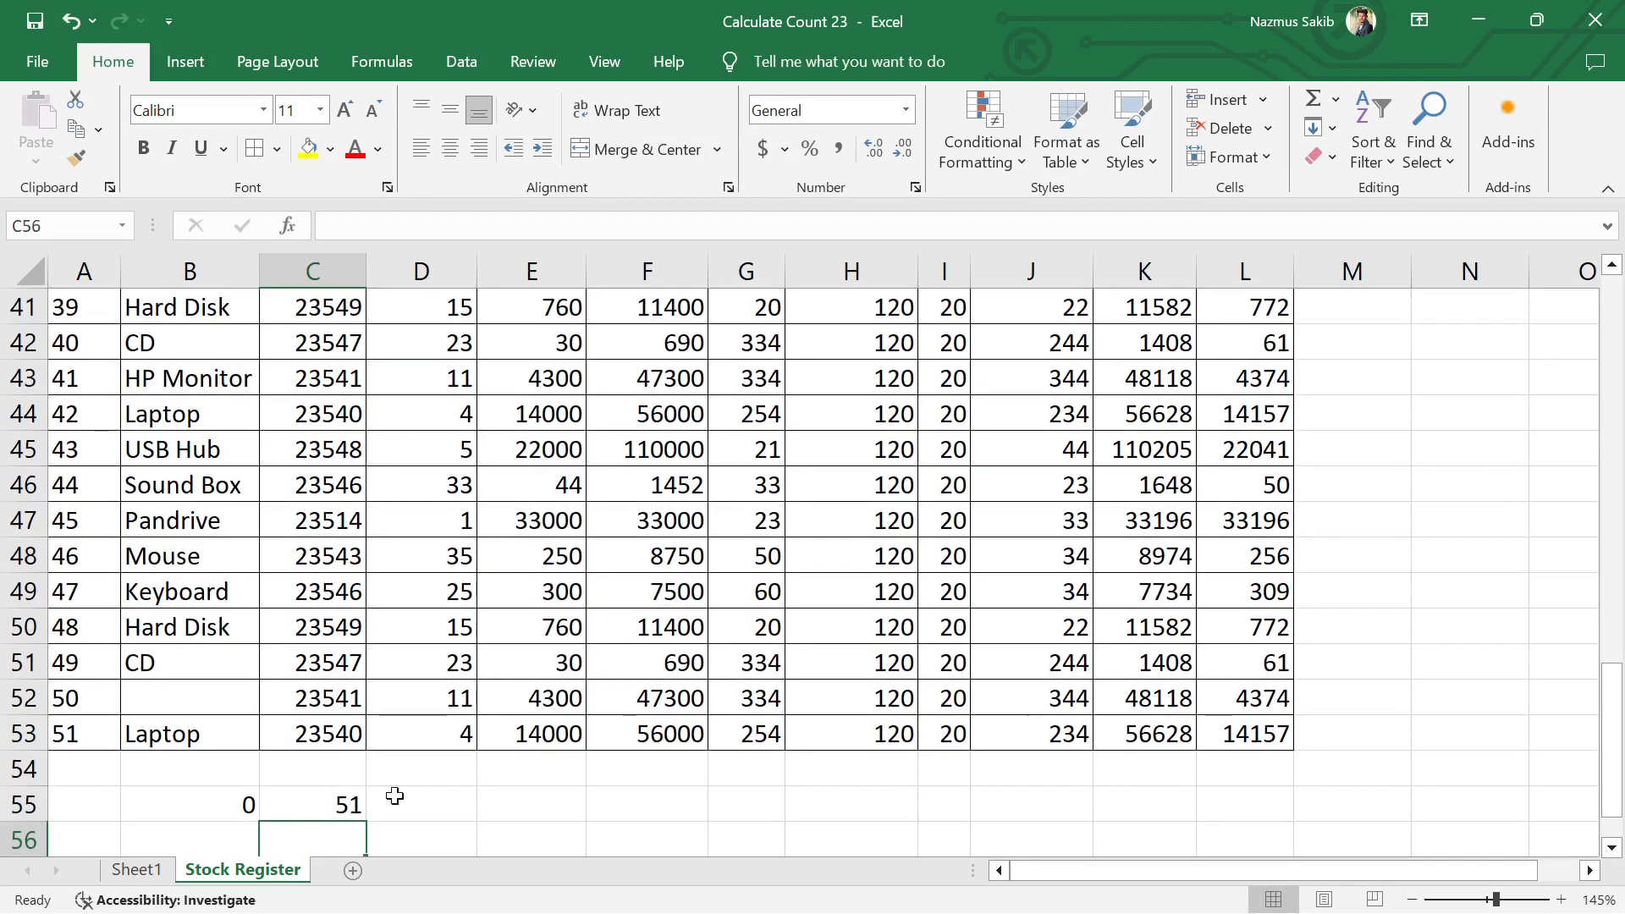
Step: Clear the Sound Box code number in cell C46
left_click(491, 825)
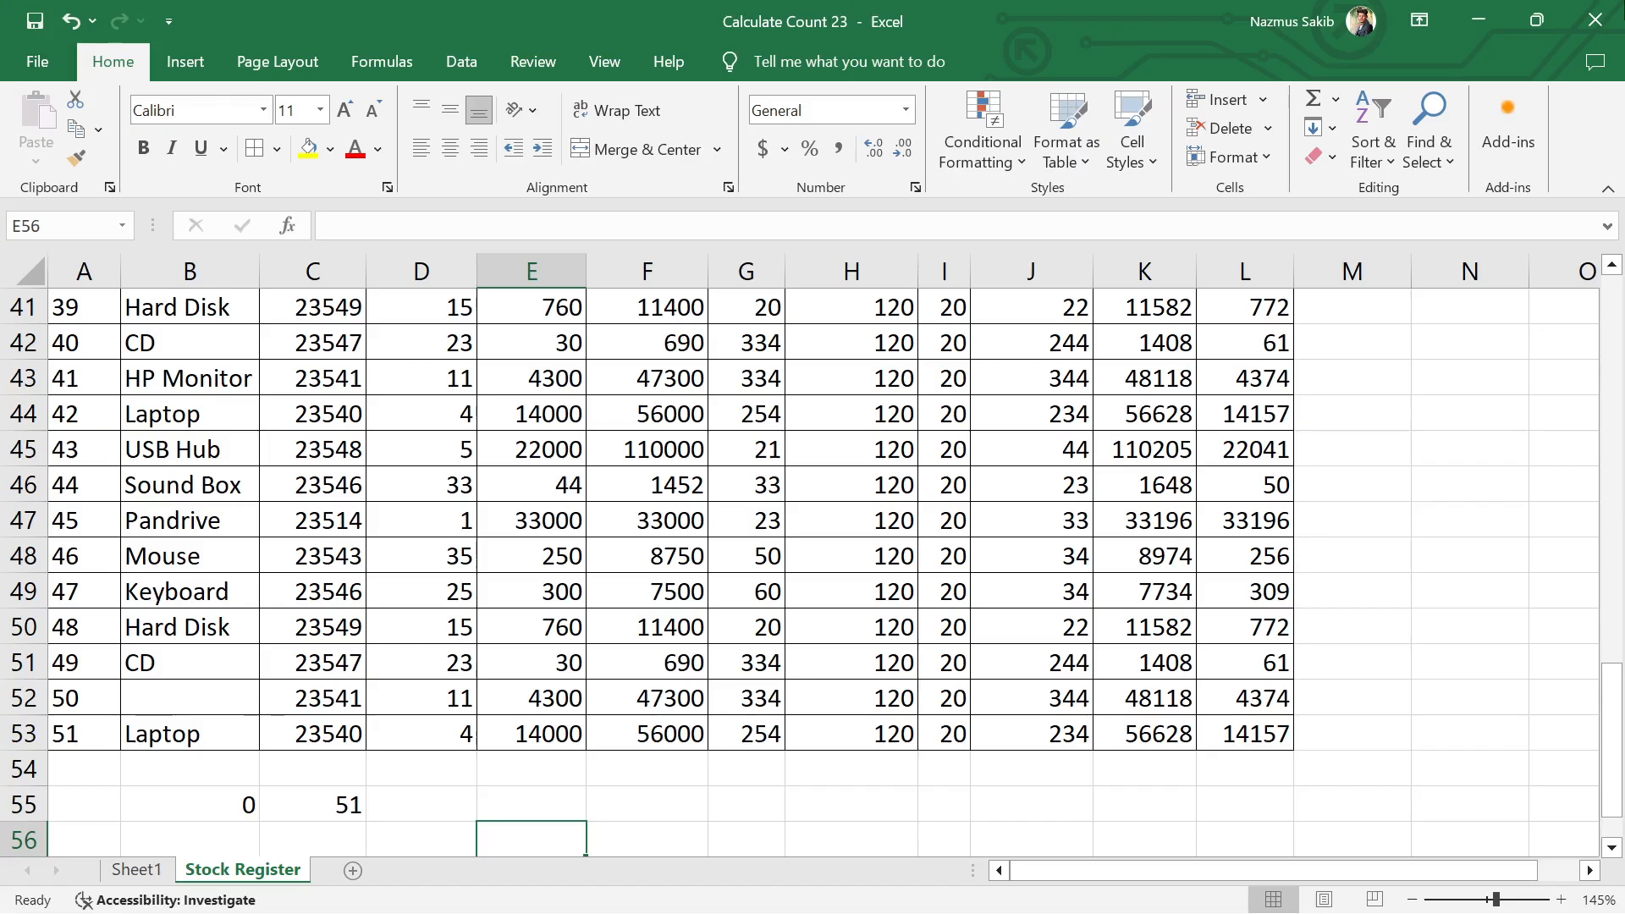
left_click(322, 474)
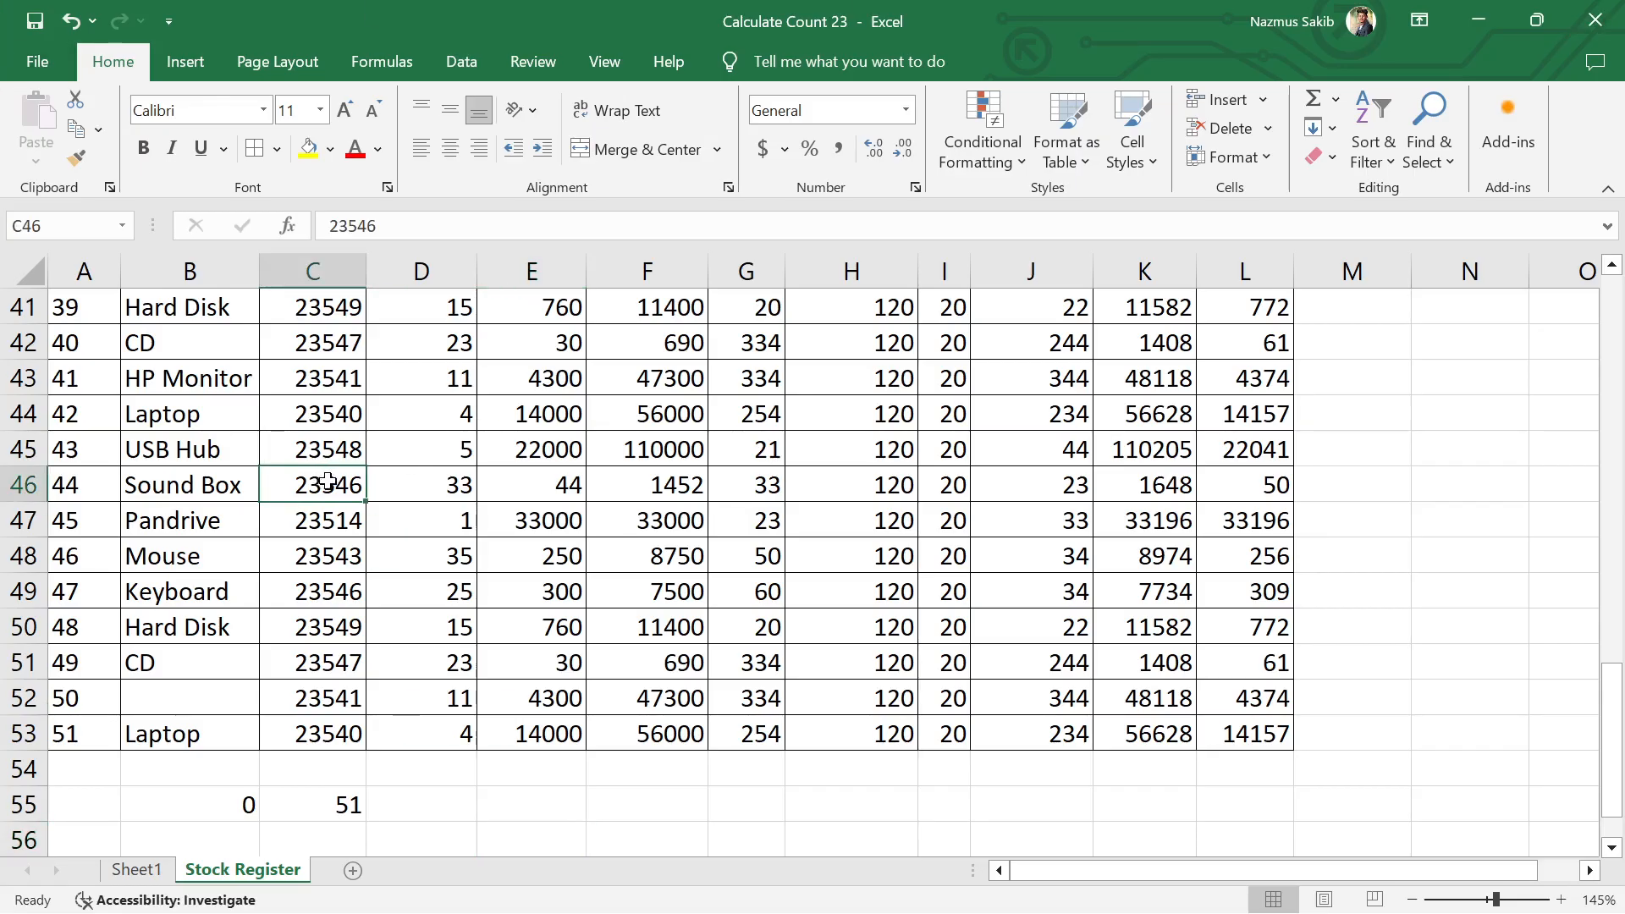
key("Delete")
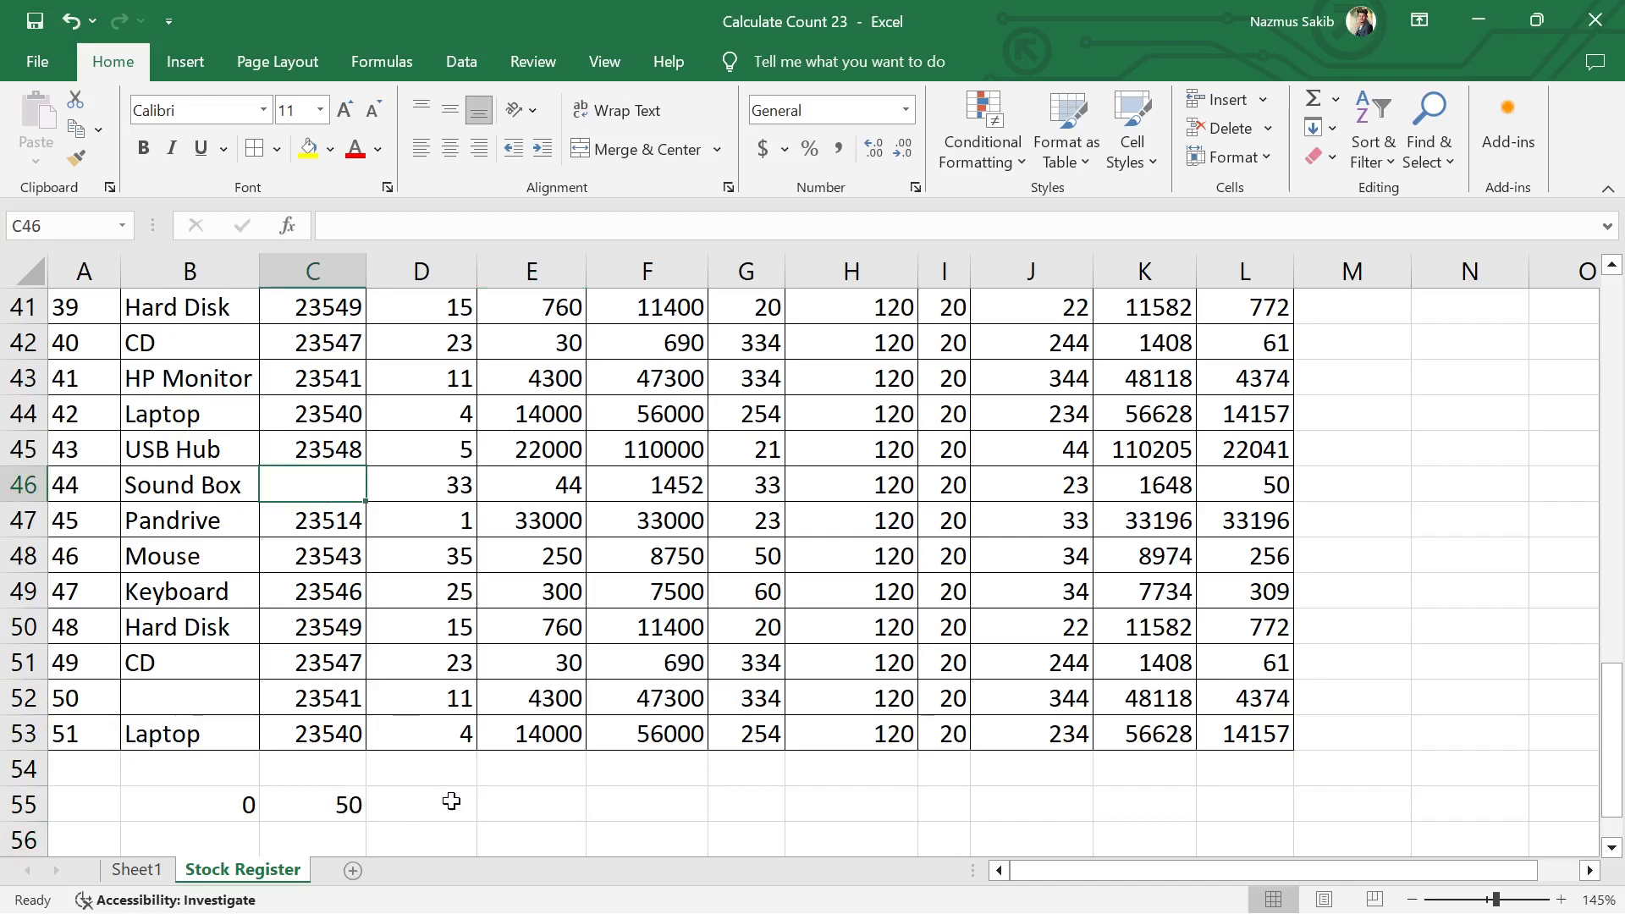
Step: Clear the Code No entries in cells C49 and C52
left_click(350, 602)
key("Delete")
left_click(320, 694)
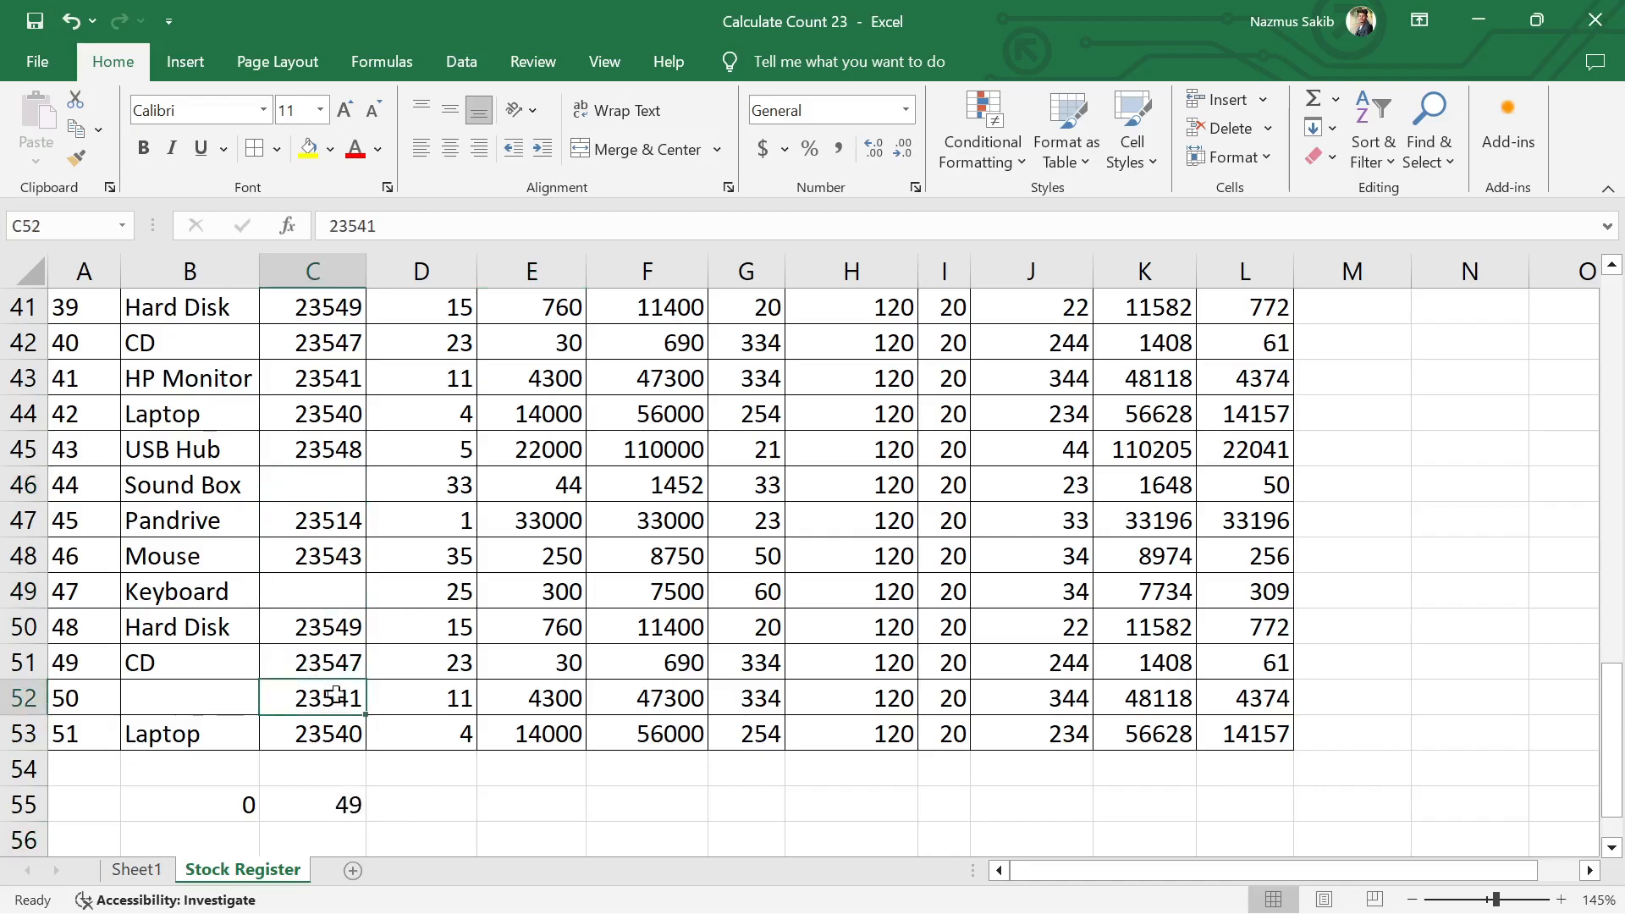
key("Delete")
Step: Delete the two COUNT formulas in B55 and C55 below the Product and Code No columns
scroll(402, 585, "up", 4)
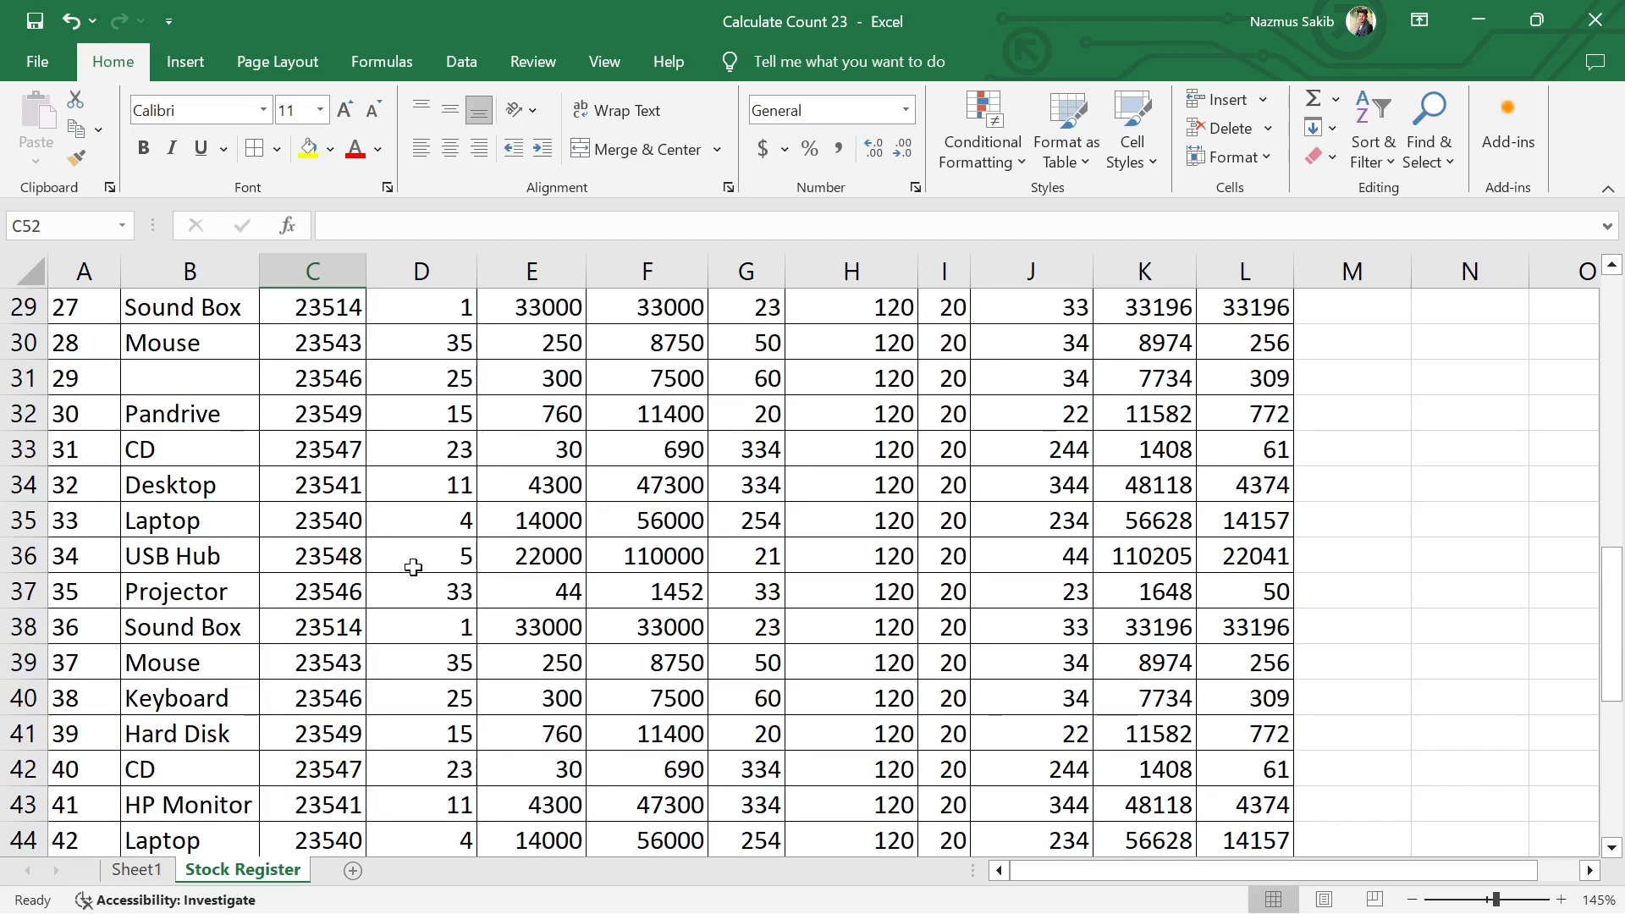
scroll(413, 567, "up", 8)
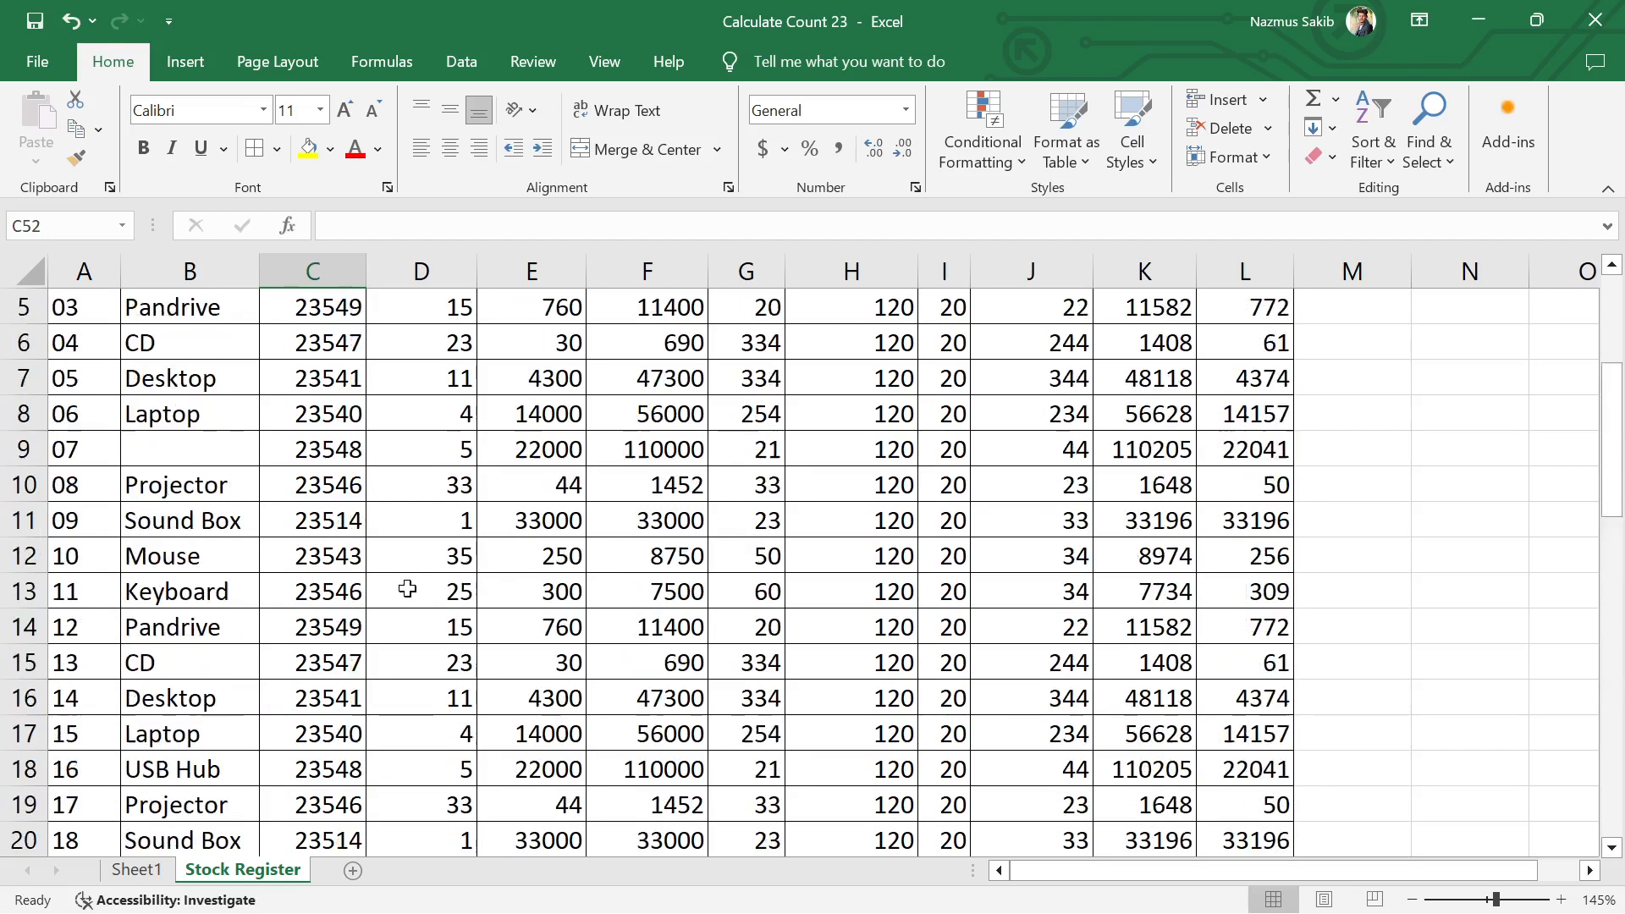
scroll(410, 584, "down", 10)
scroll(437, 650, "down", 3)
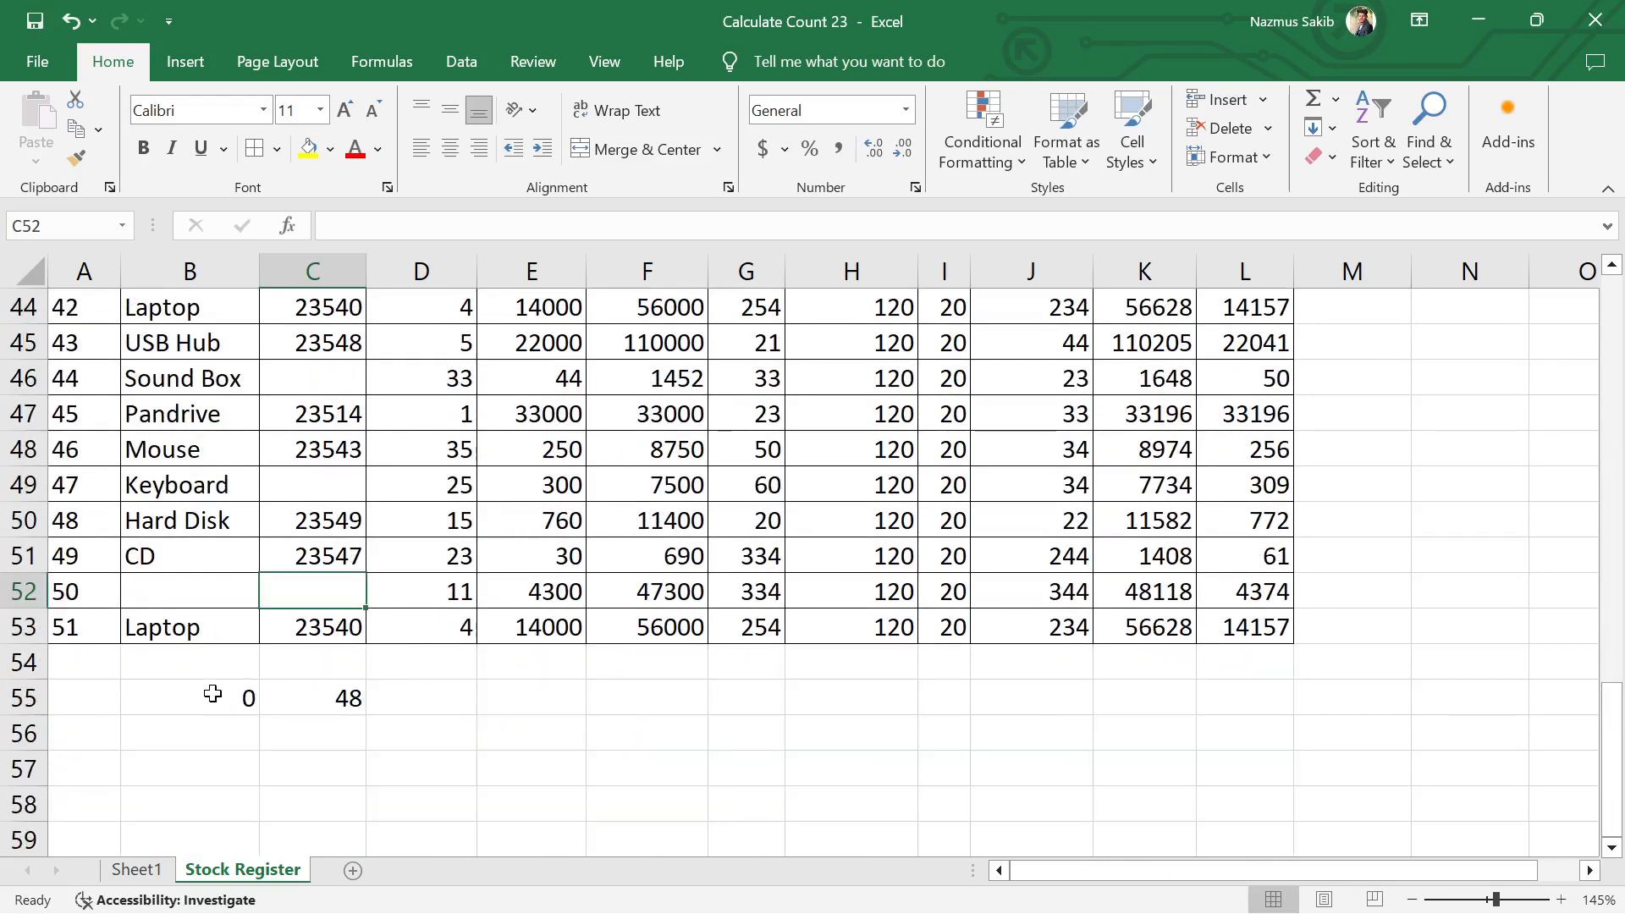
left_click_drag(188, 696, 362, 697)
key("Delete")
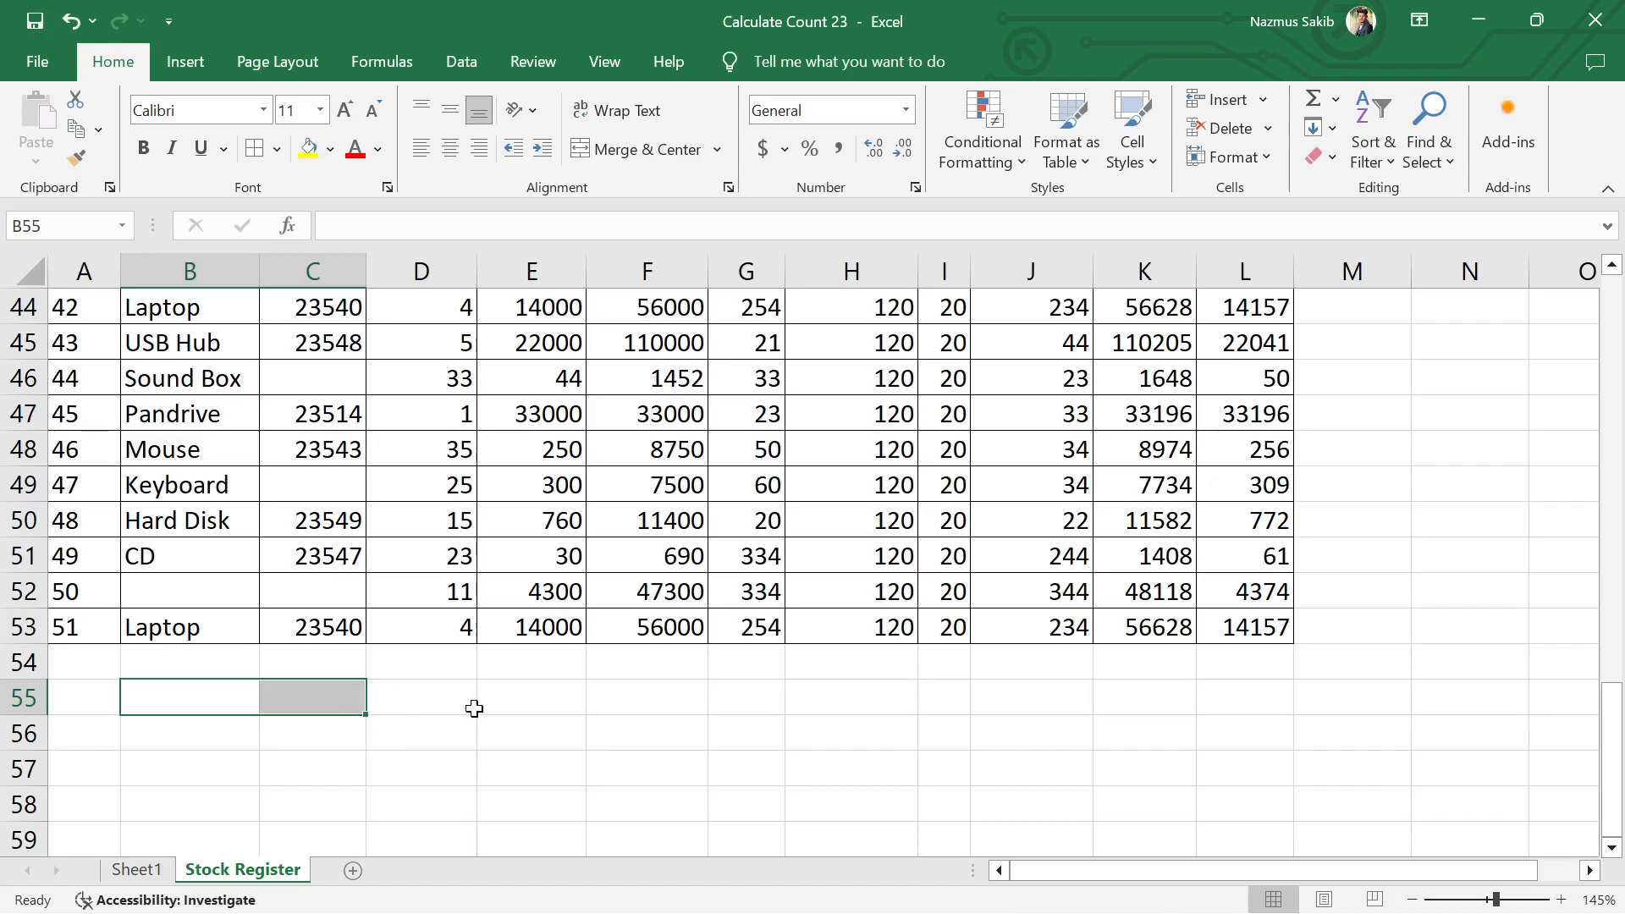
Step: Review the Stock Register rows and the Total Cost formula in K3
scroll(496, 713, "up", 4)
scroll(496, 712, "up", 10)
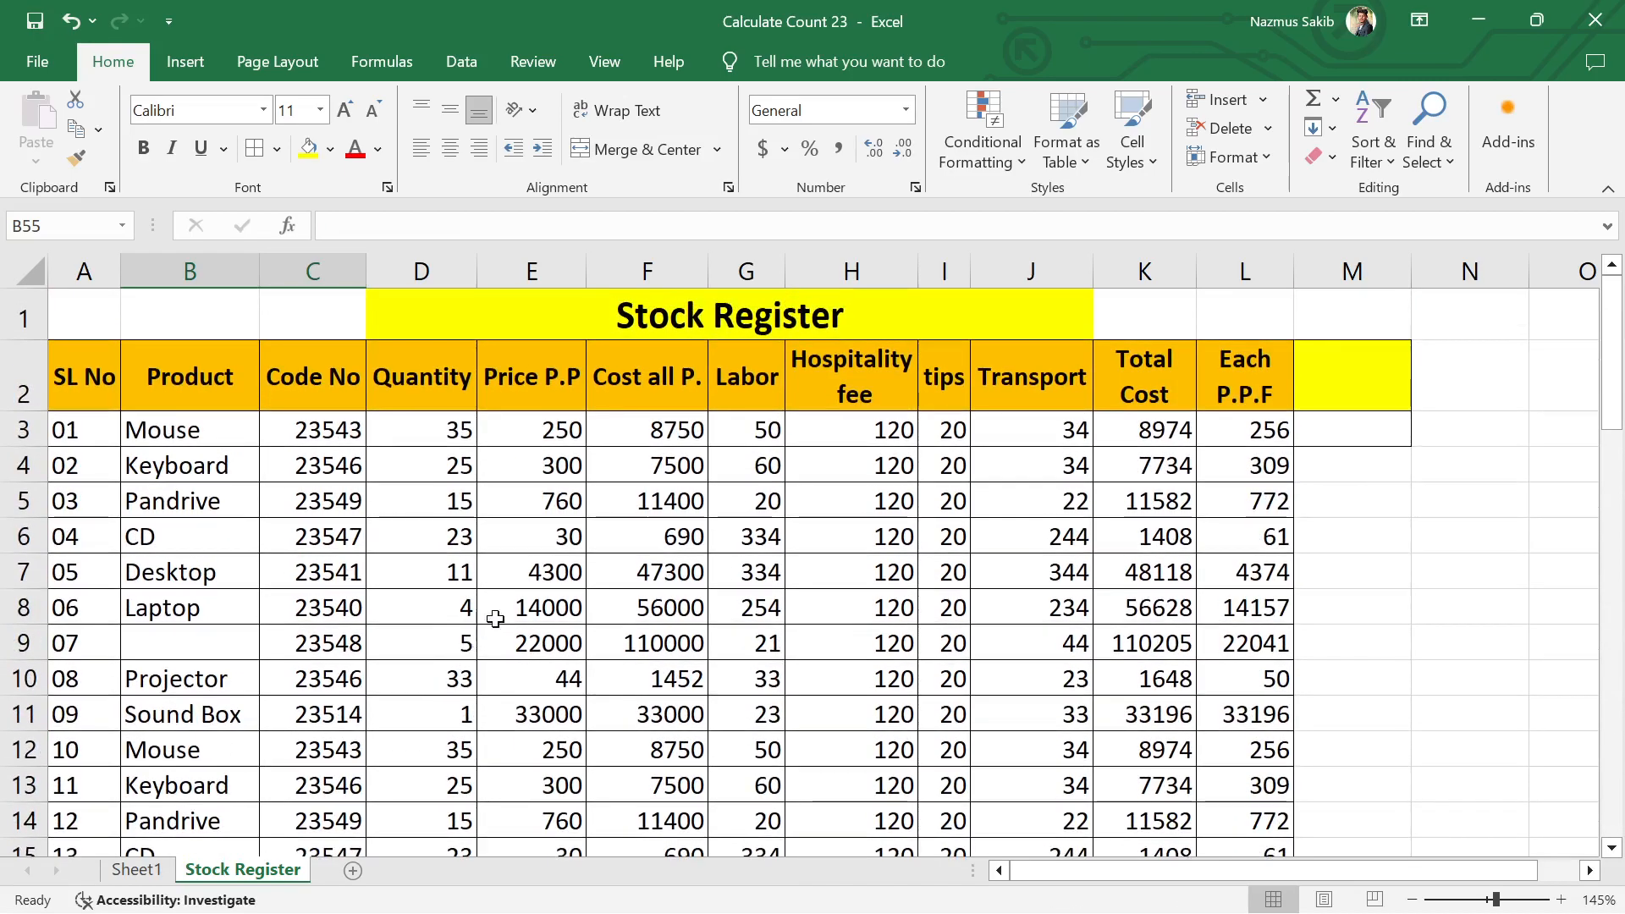
scroll(1299, 377, "down", 4)
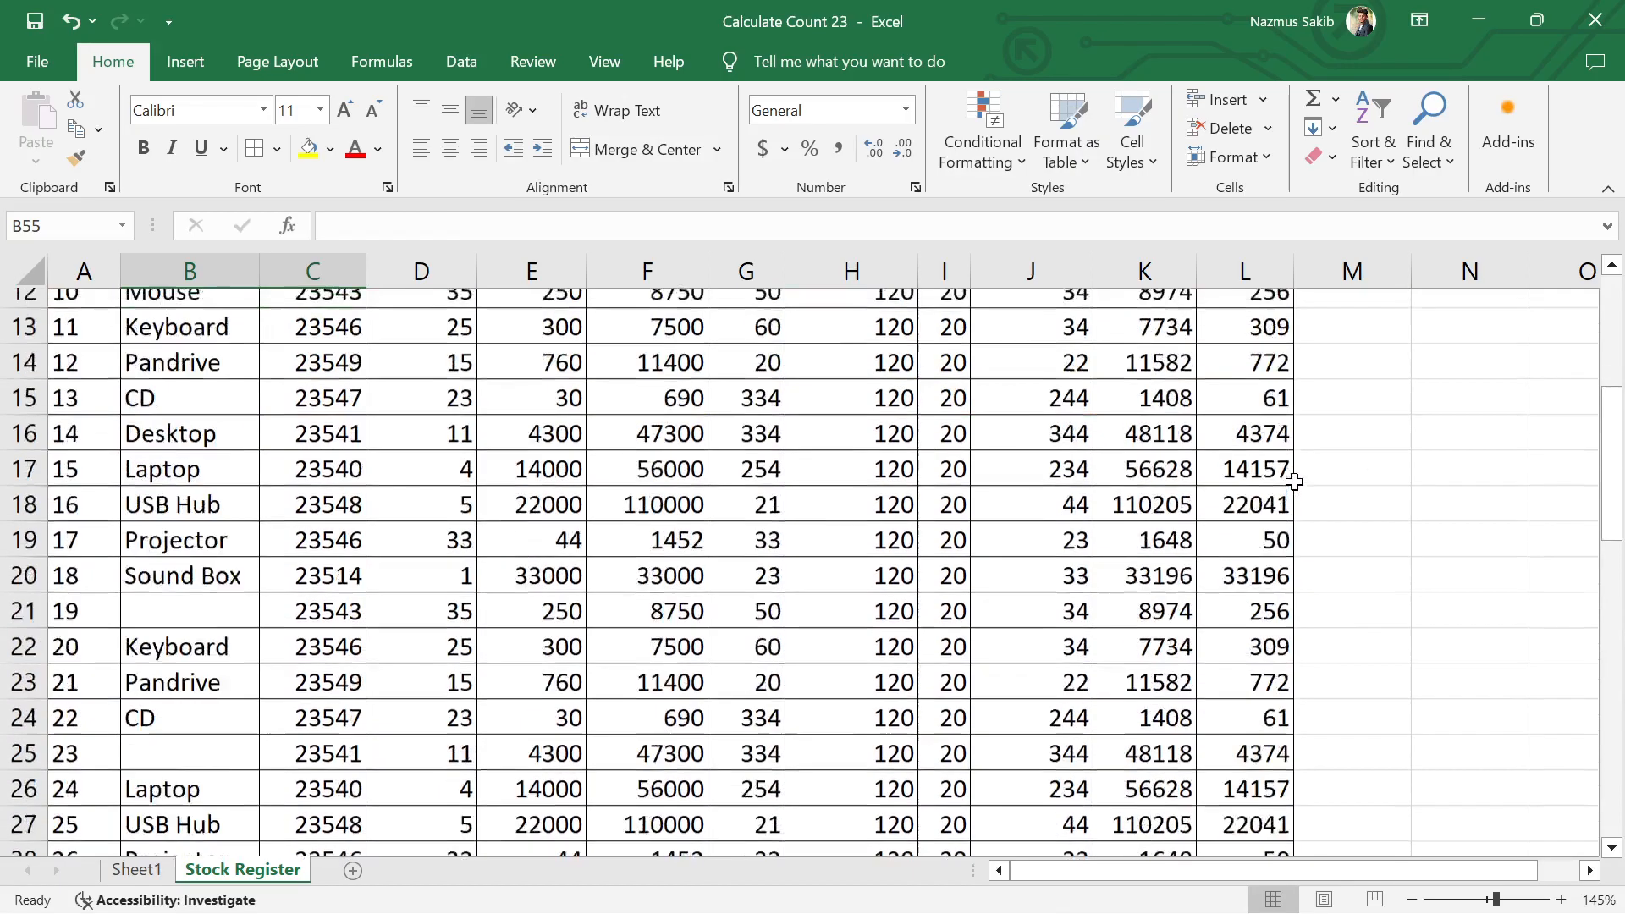
scroll(1295, 474, "up", 3)
scroll(1296, 478, "up", 1)
left_click(1151, 431)
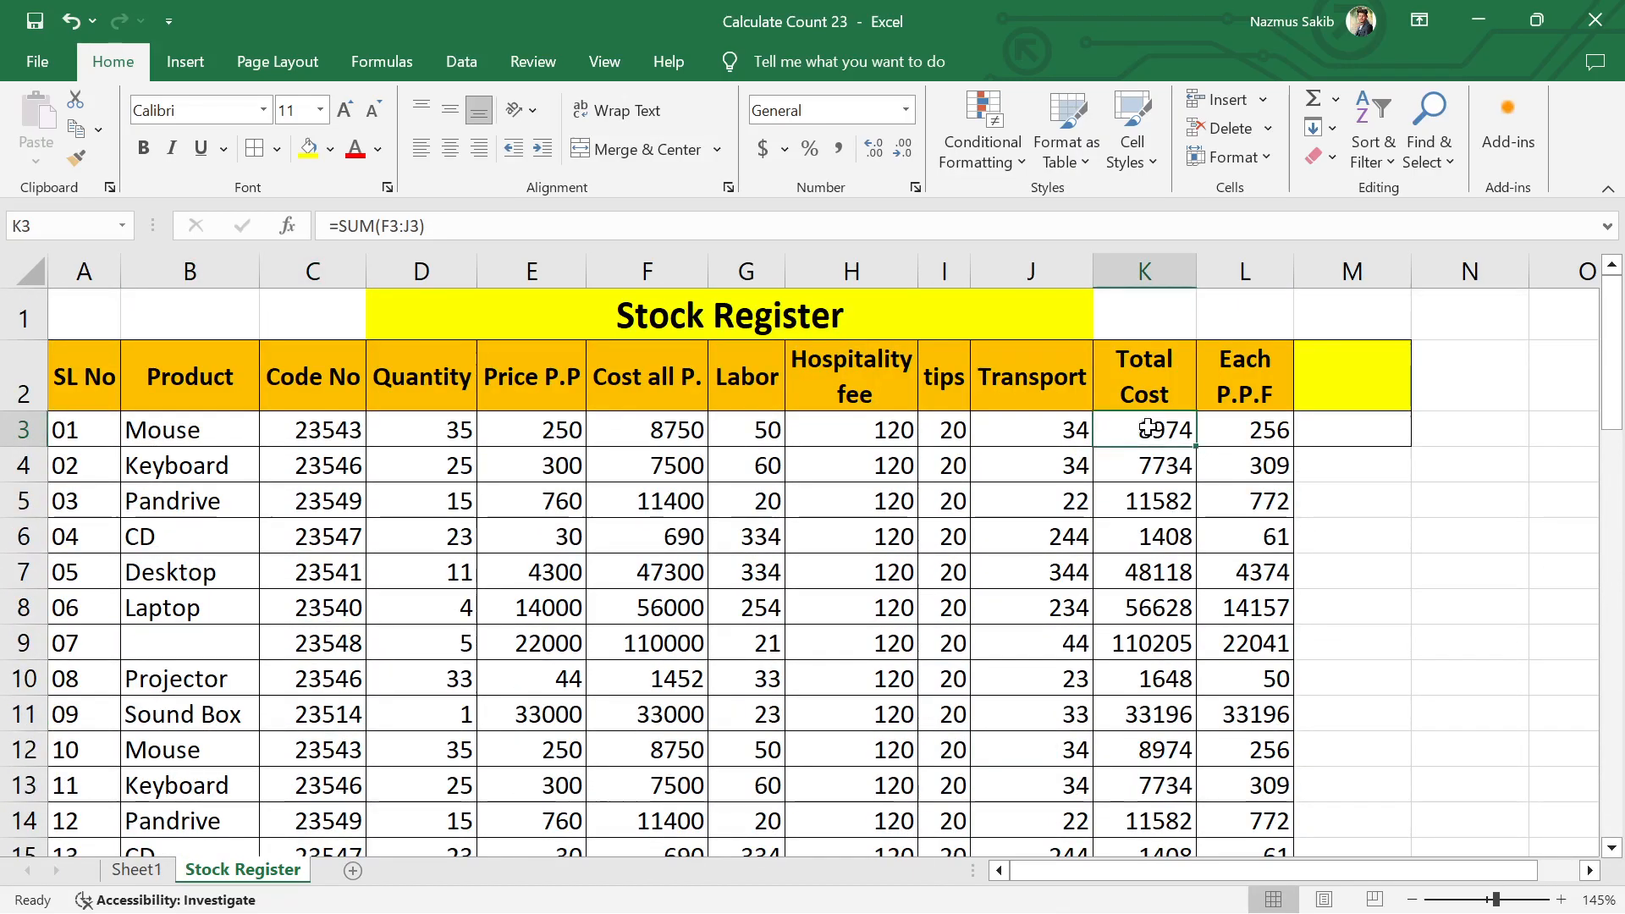
scroll(198, 551, "down", 5)
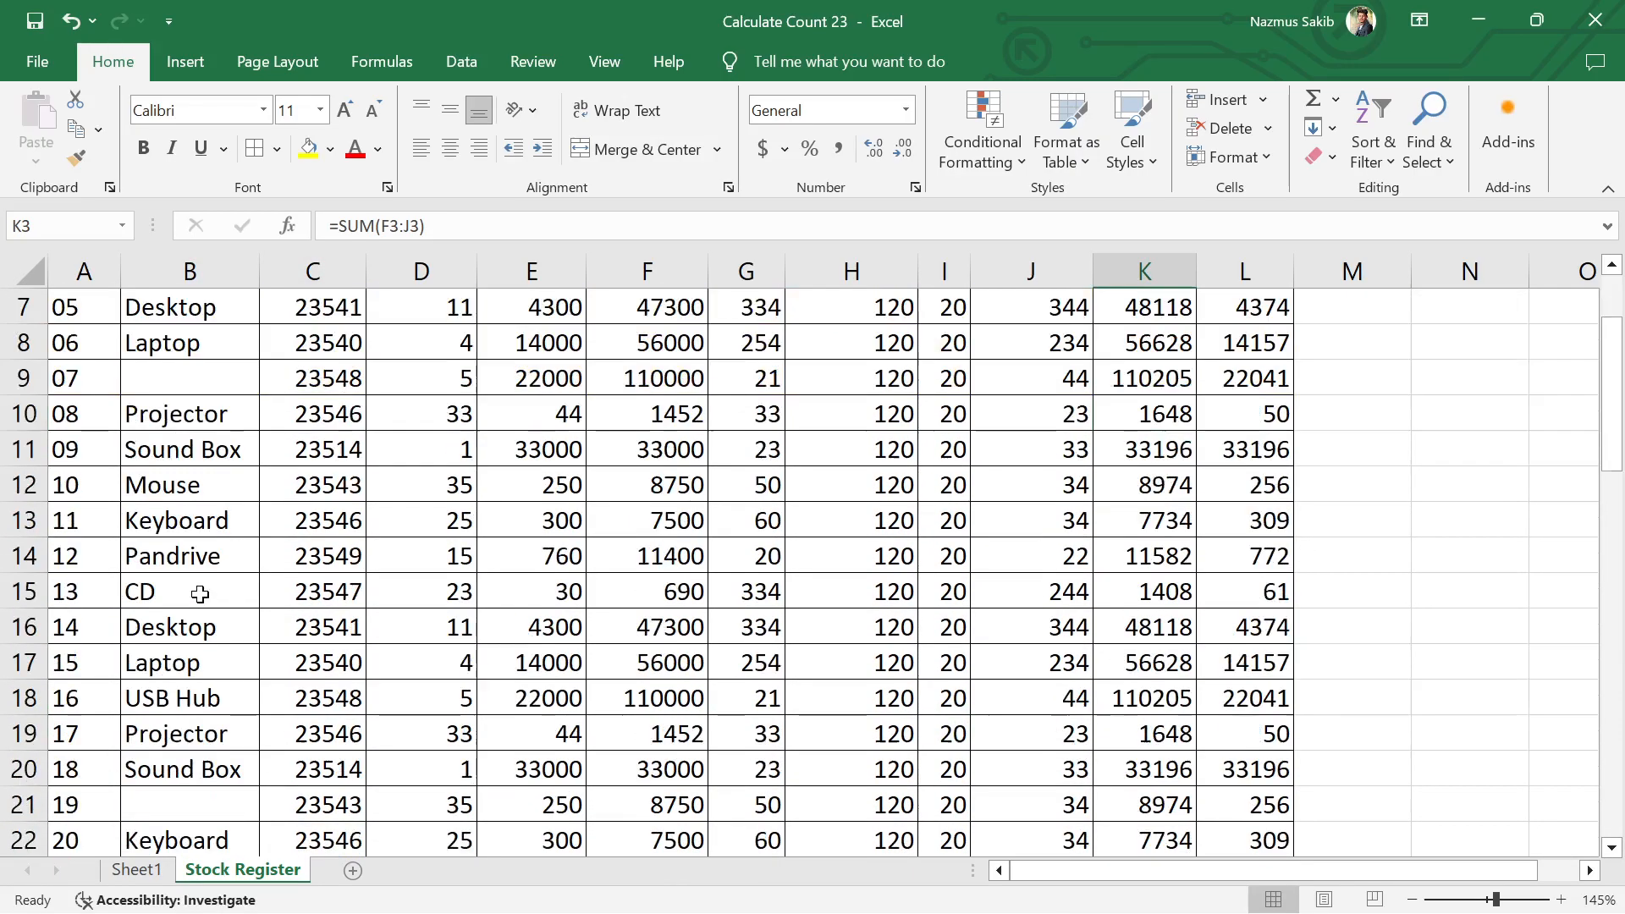
scroll(199, 594, "down", 3)
scroll(1230, 541, "up", 8)
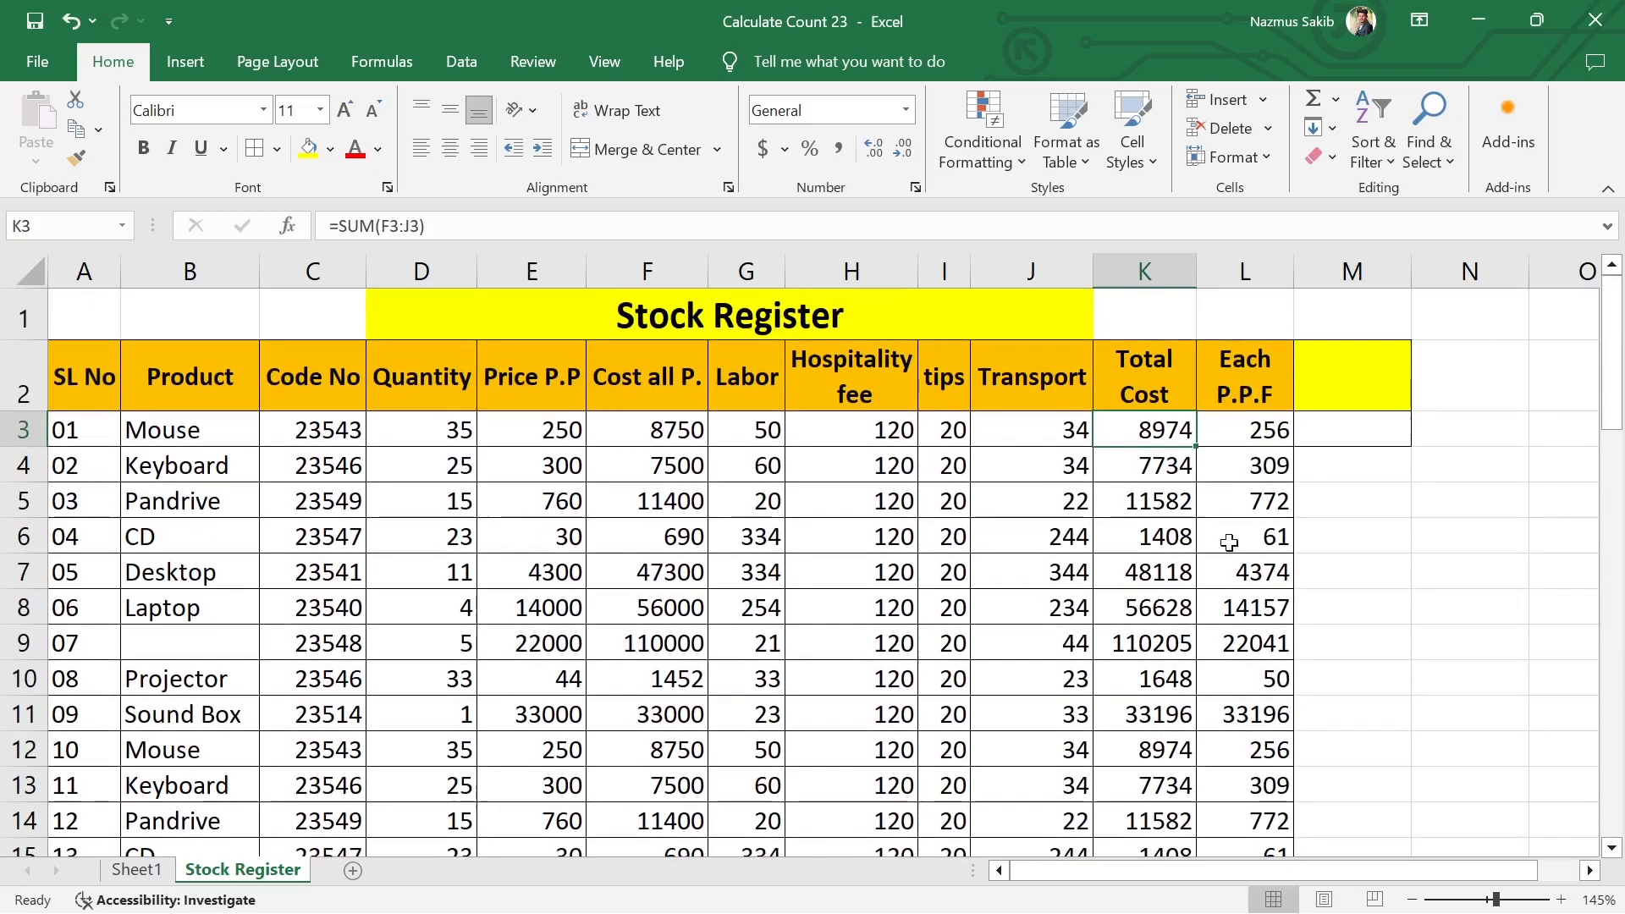
Step: Enter the header "Total Mouse Rate" in cell M2 and widen column M to fit it
left_click(1350, 383)
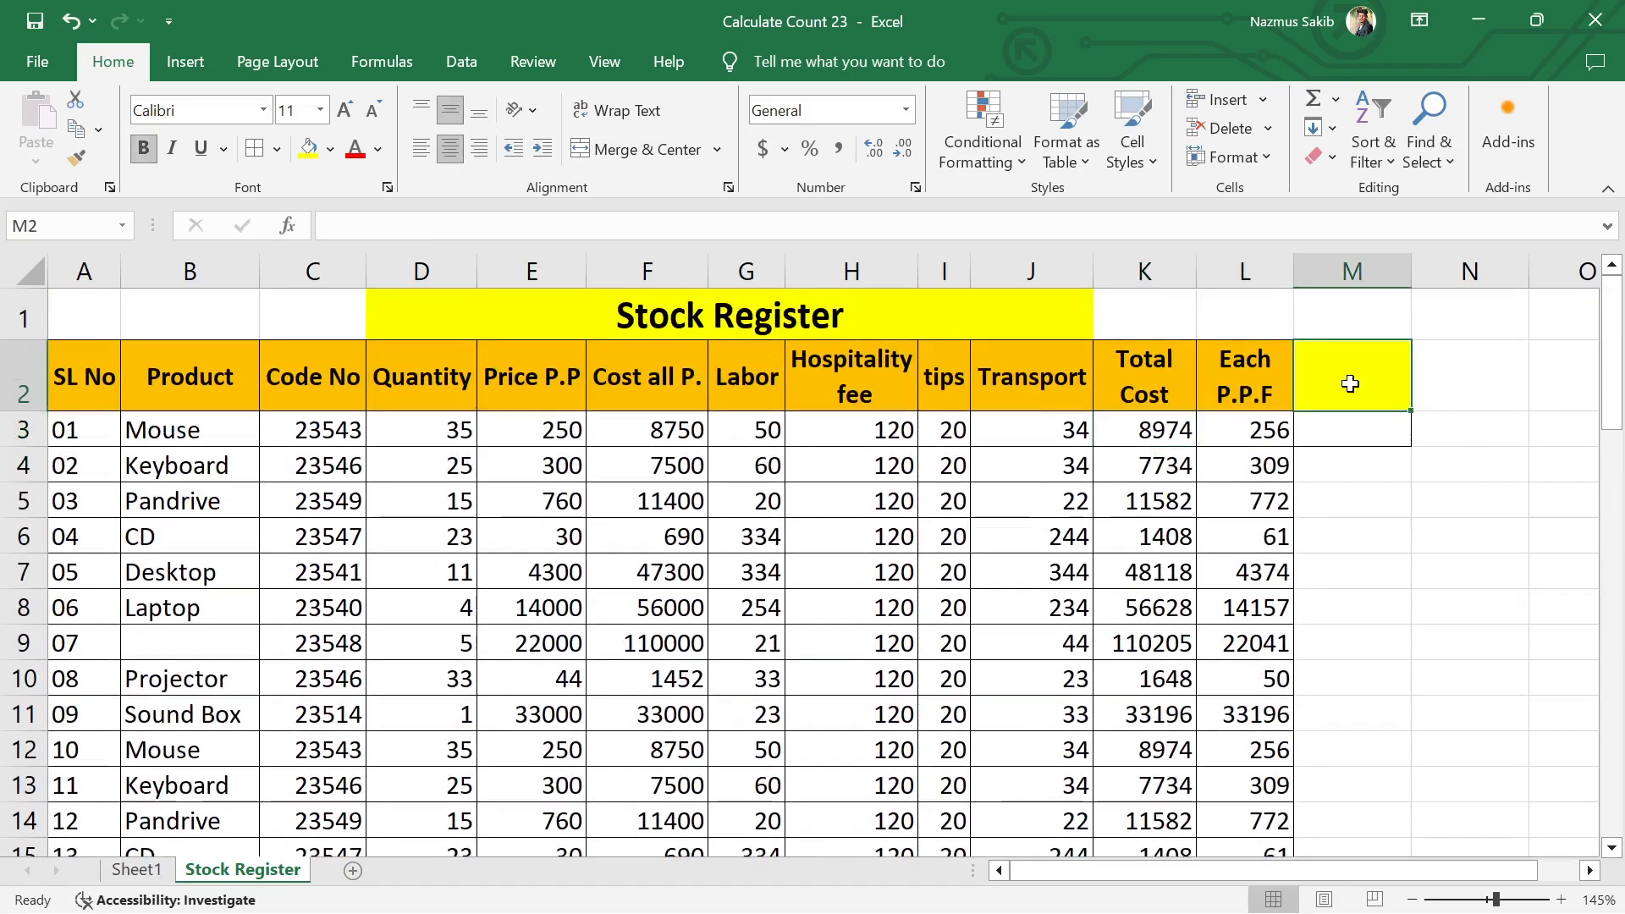
type("M")
key("BackSpace")
type("Total ")
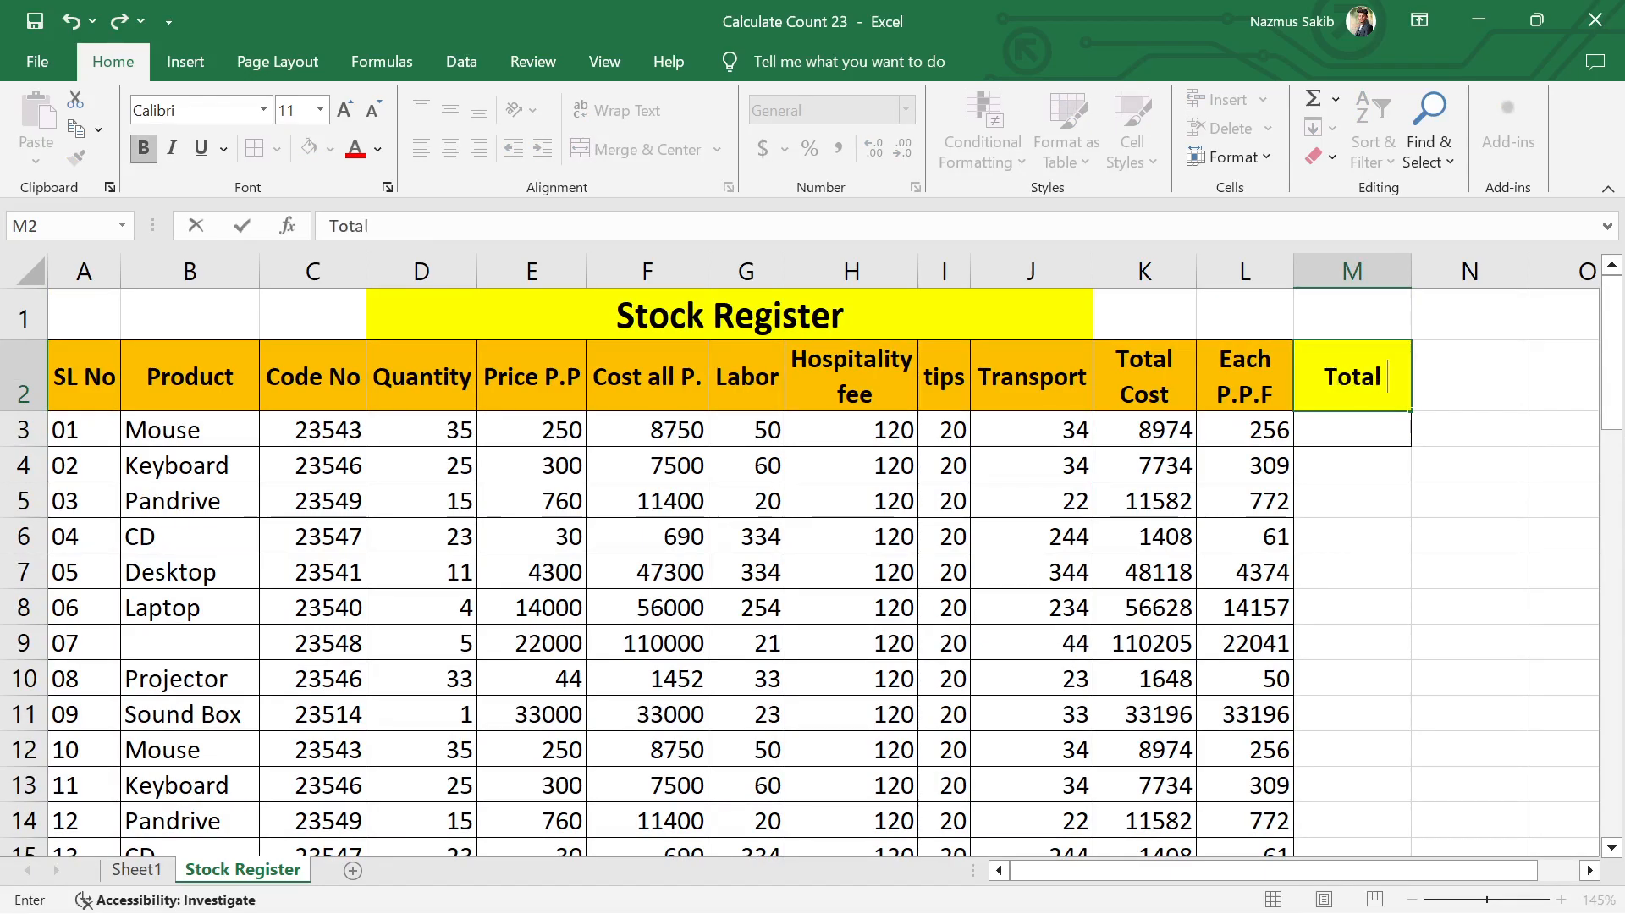
type("Mouse")
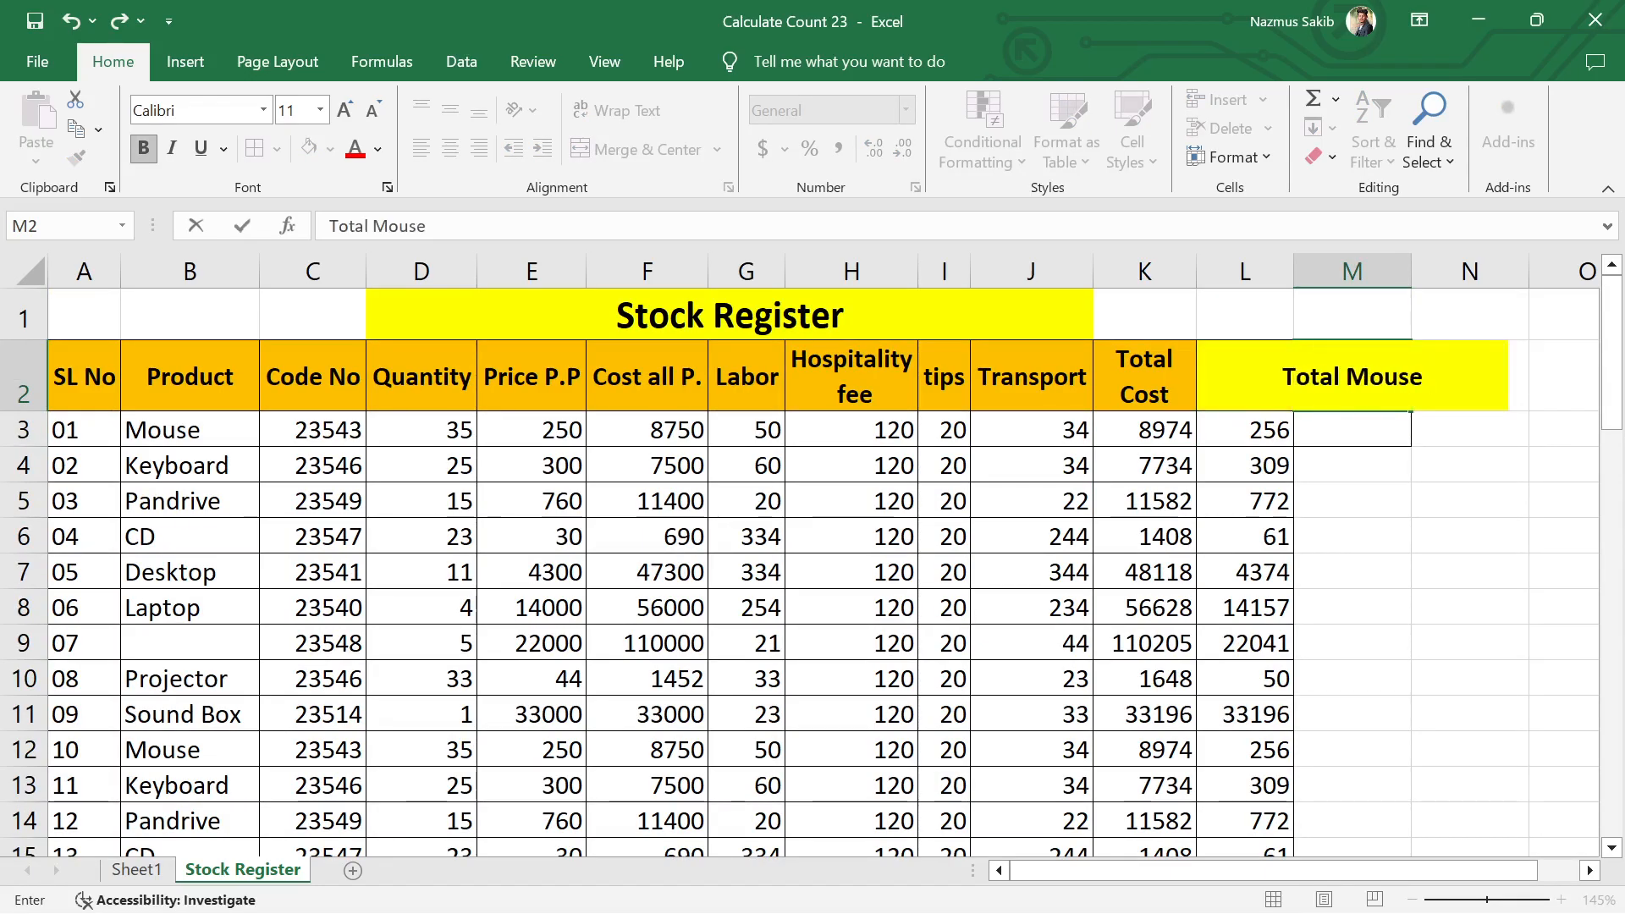
type(" Rate")
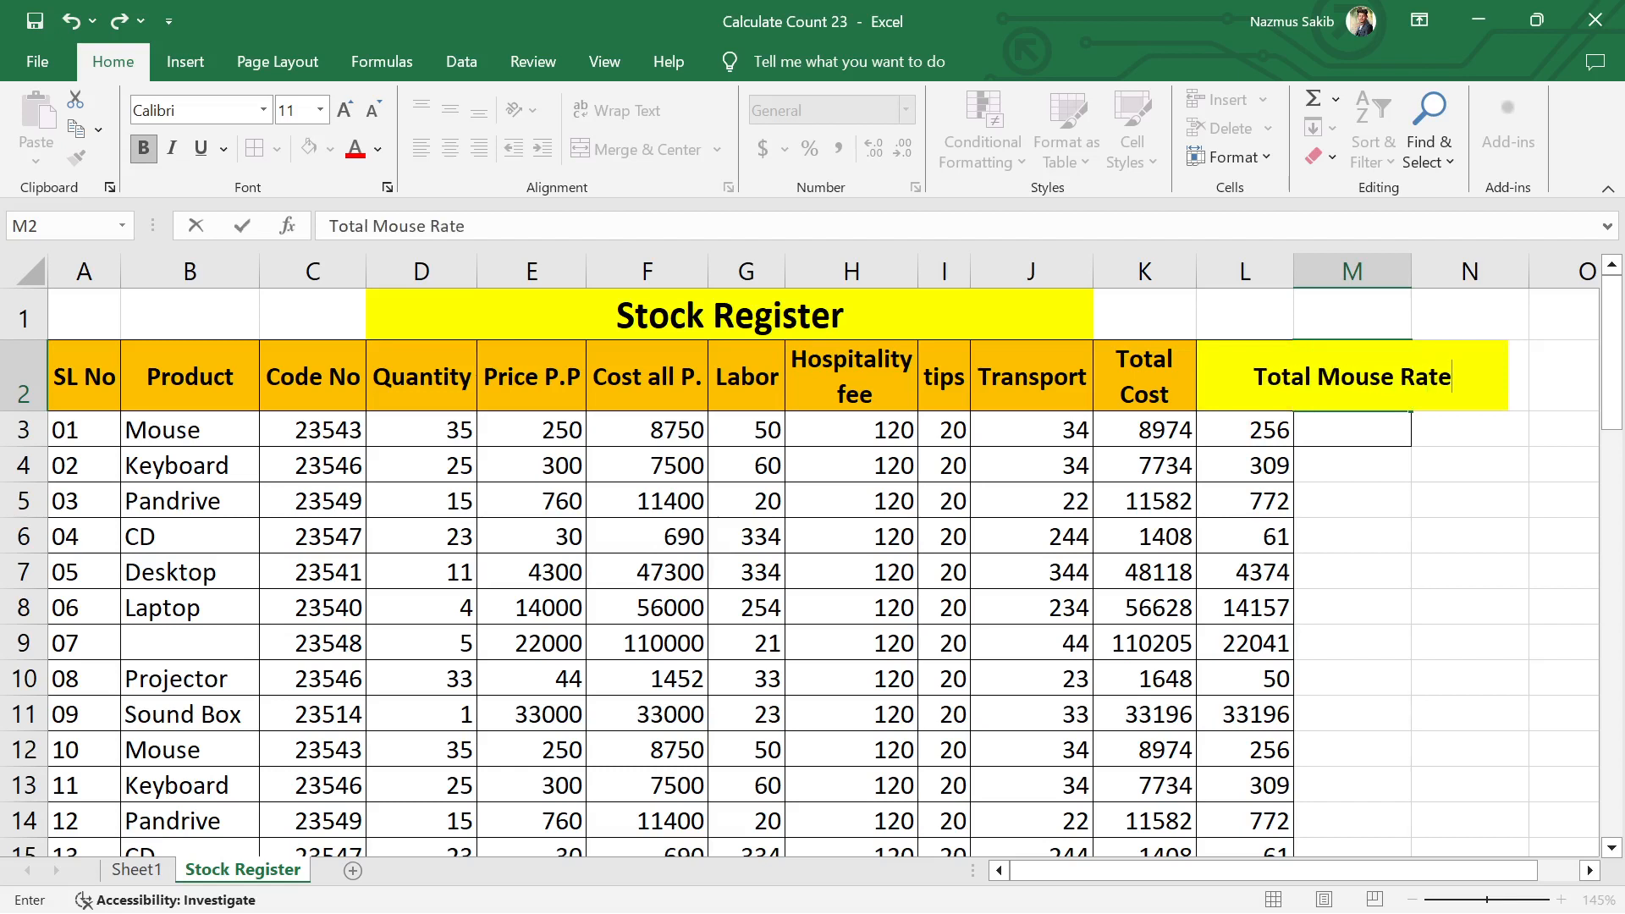
key("Return")
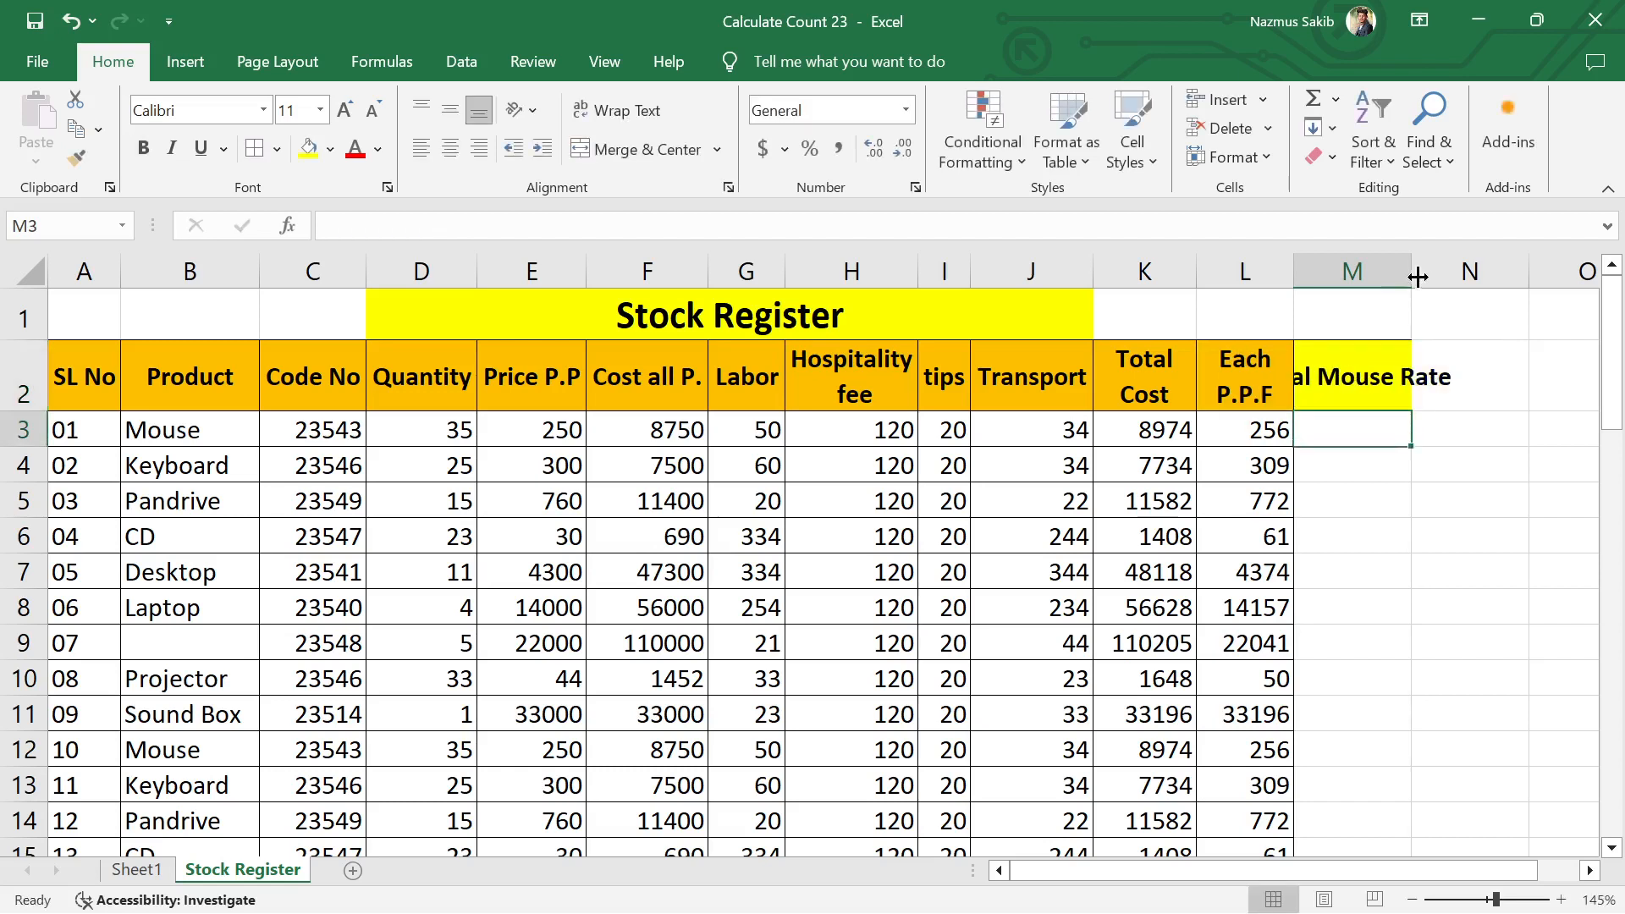
left_click_drag(1410, 262, 1523, 277)
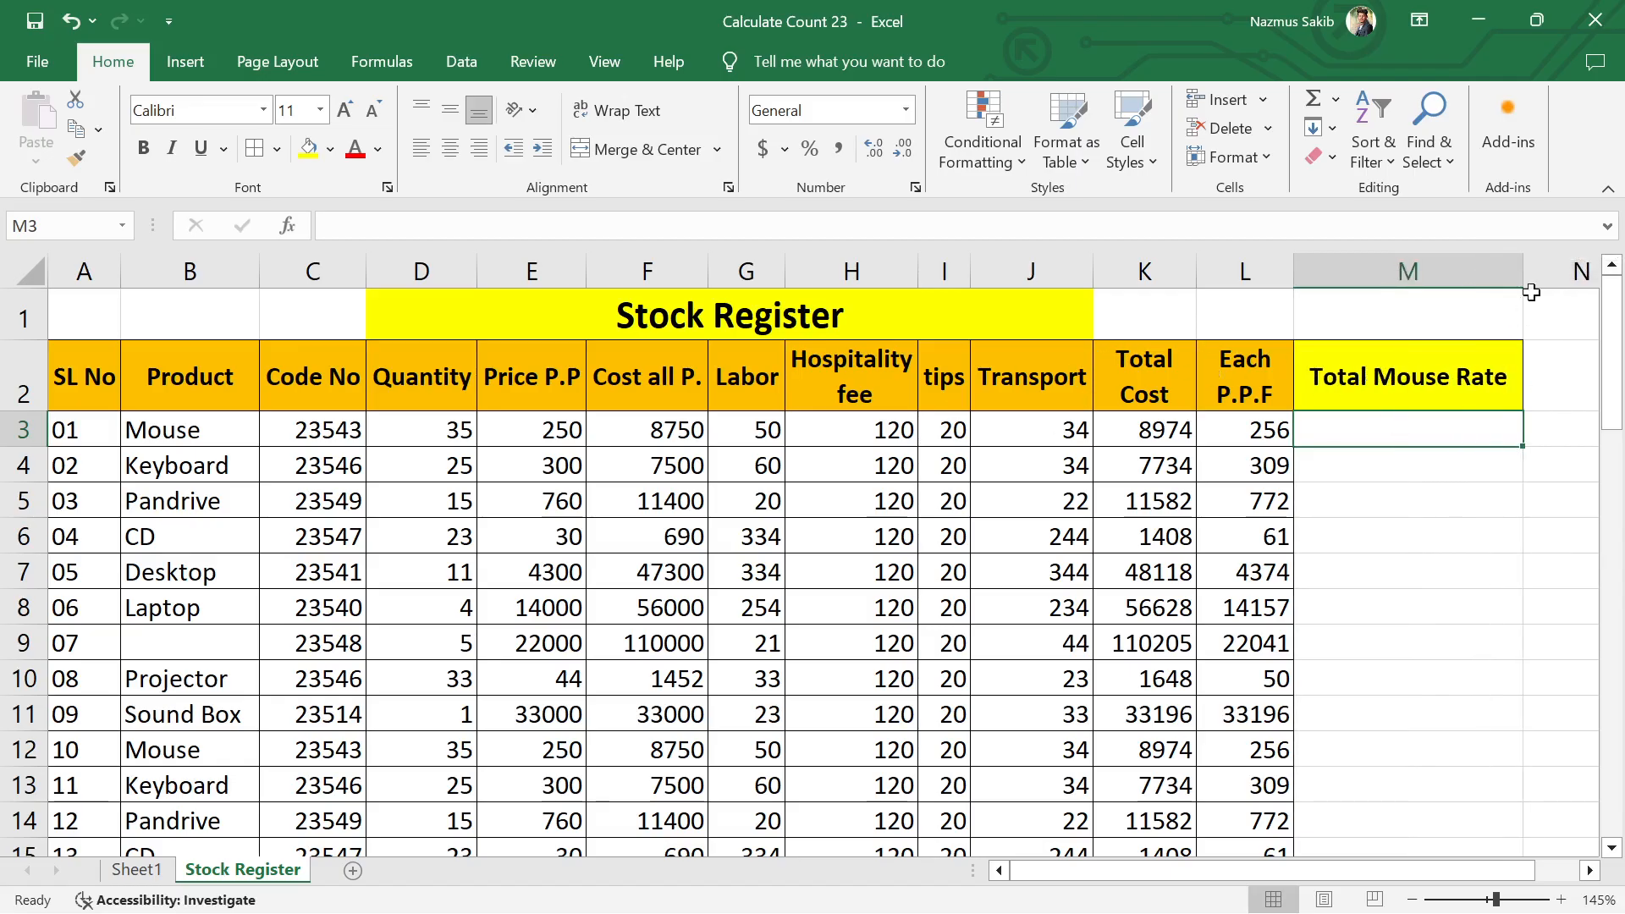
Step: Turn on text wrapping for the Total Mouse Rate header in M2
left_click(1422, 542)
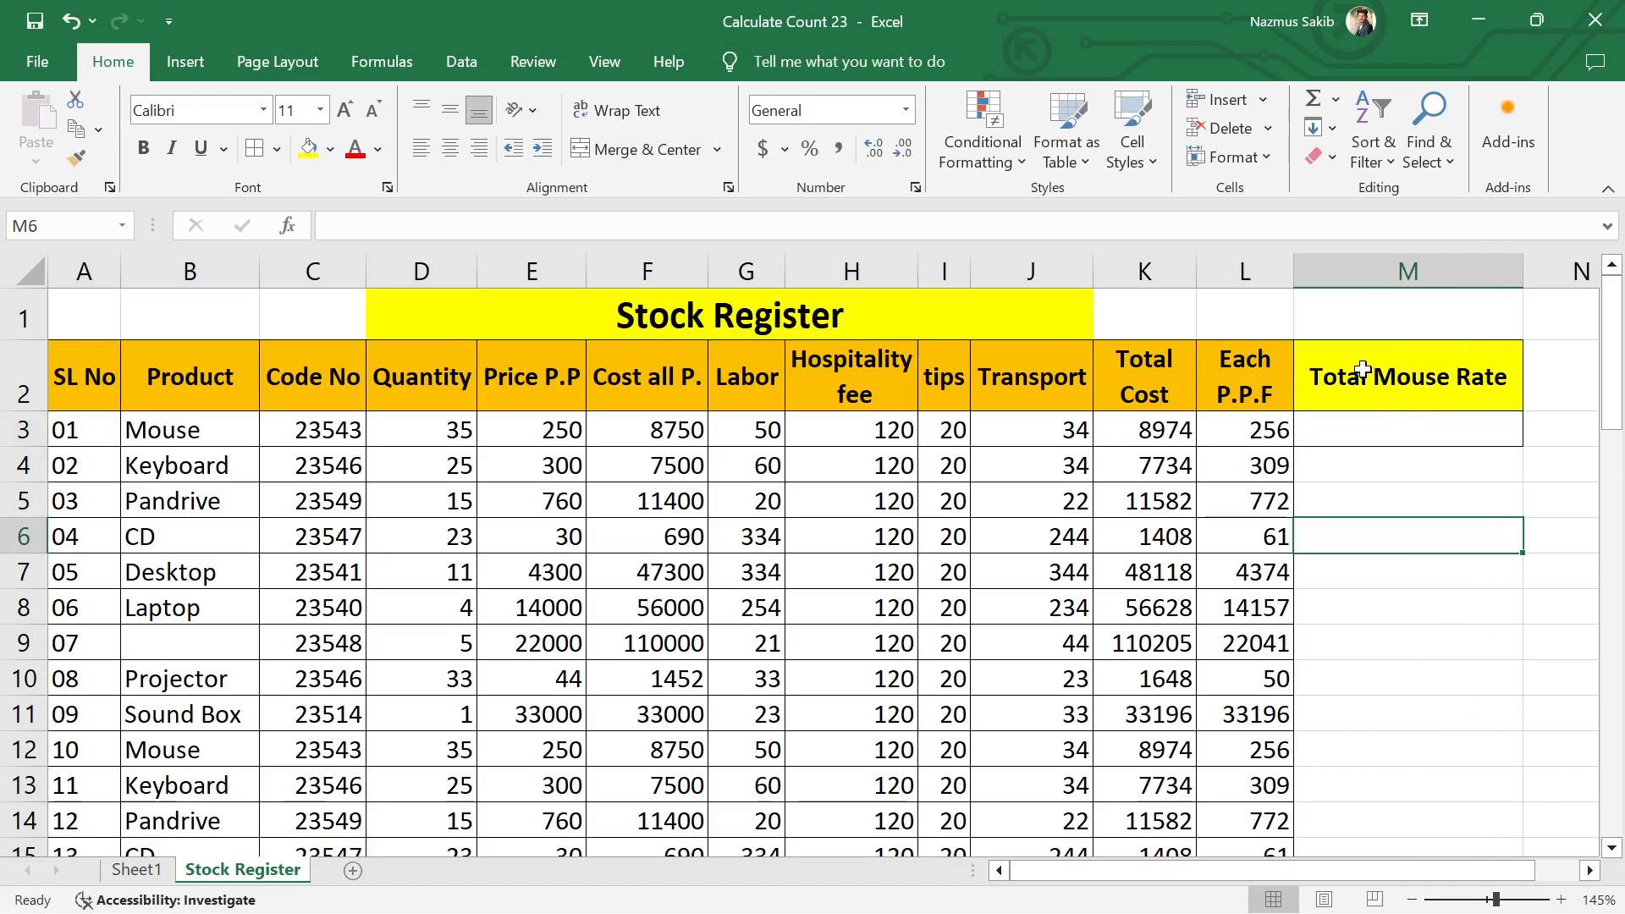
left_click(1420, 377)
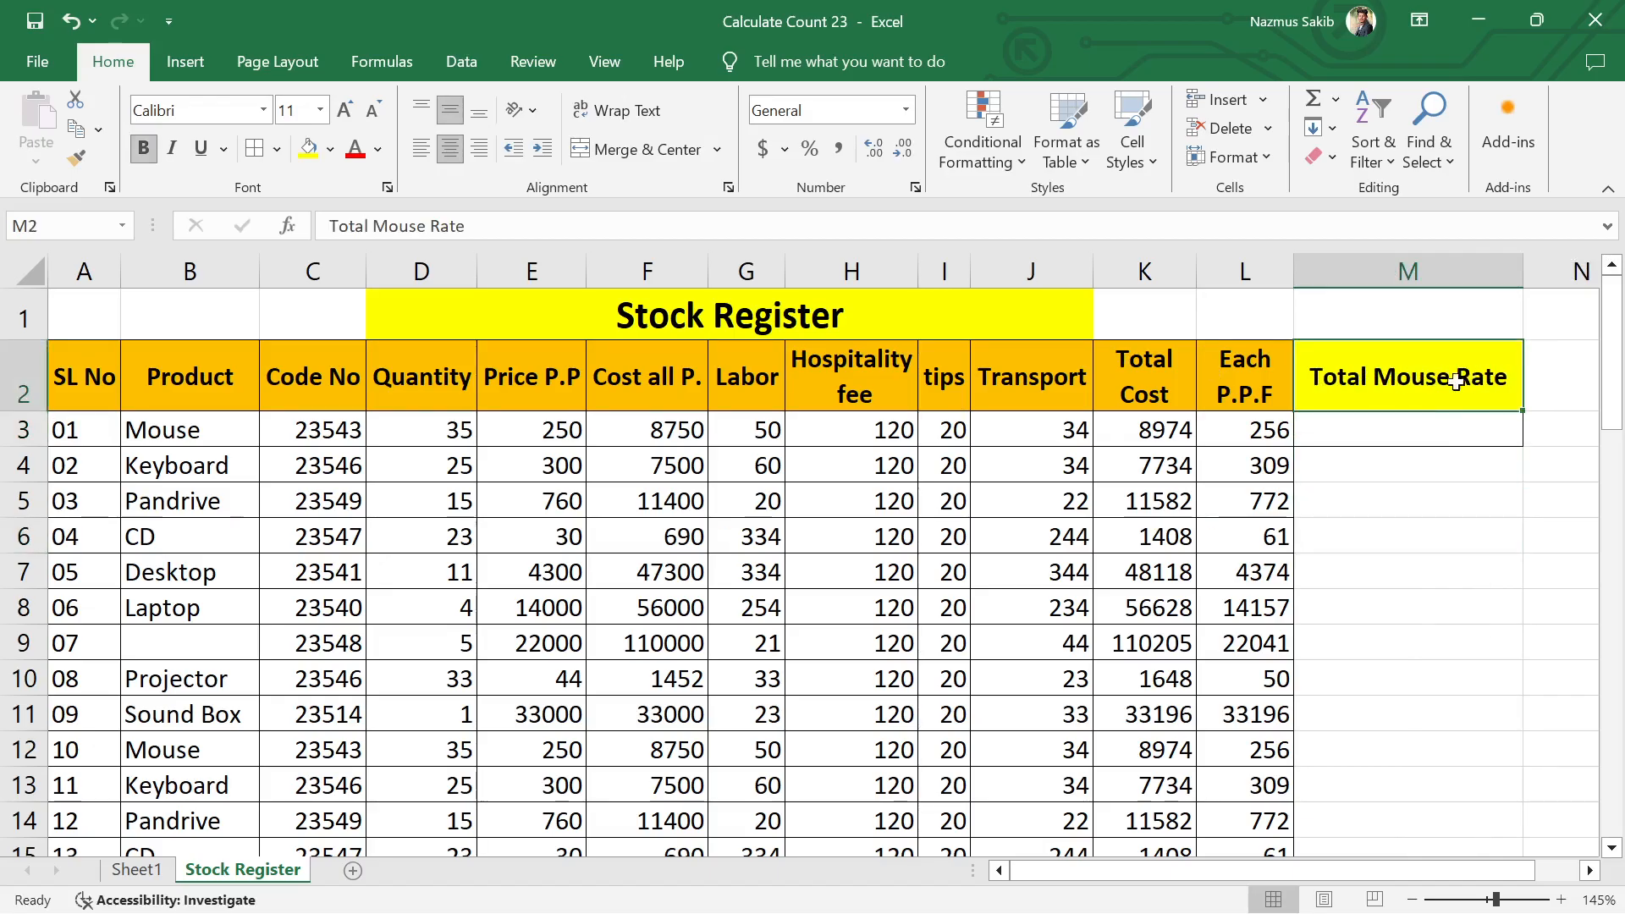
left_click(614, 112)
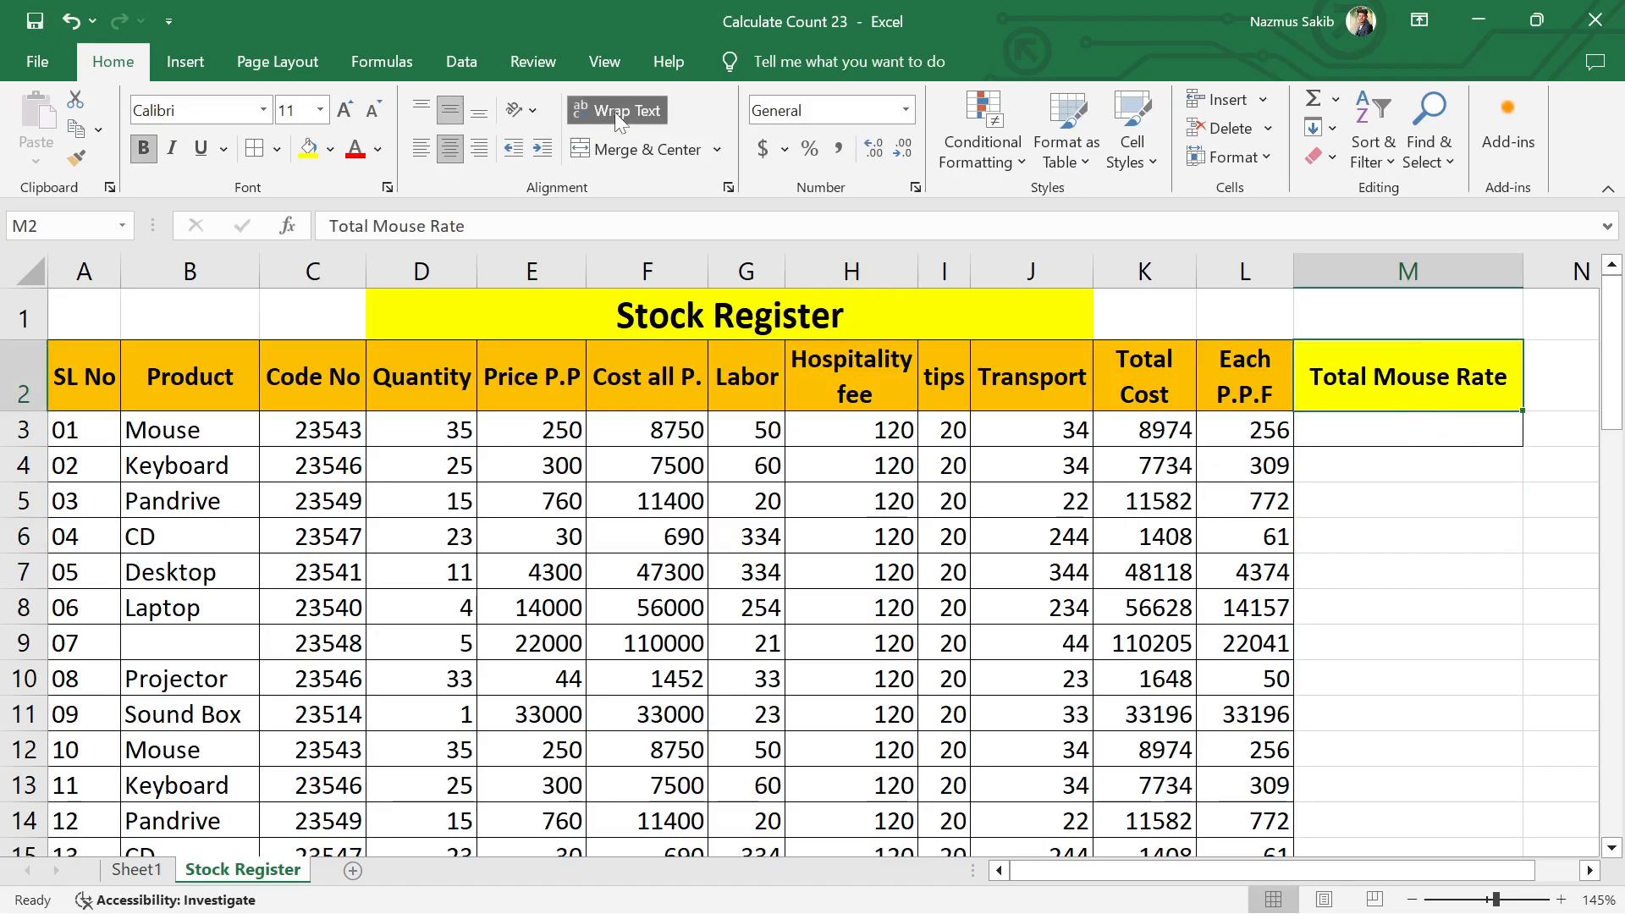
left_click(1459, 569)
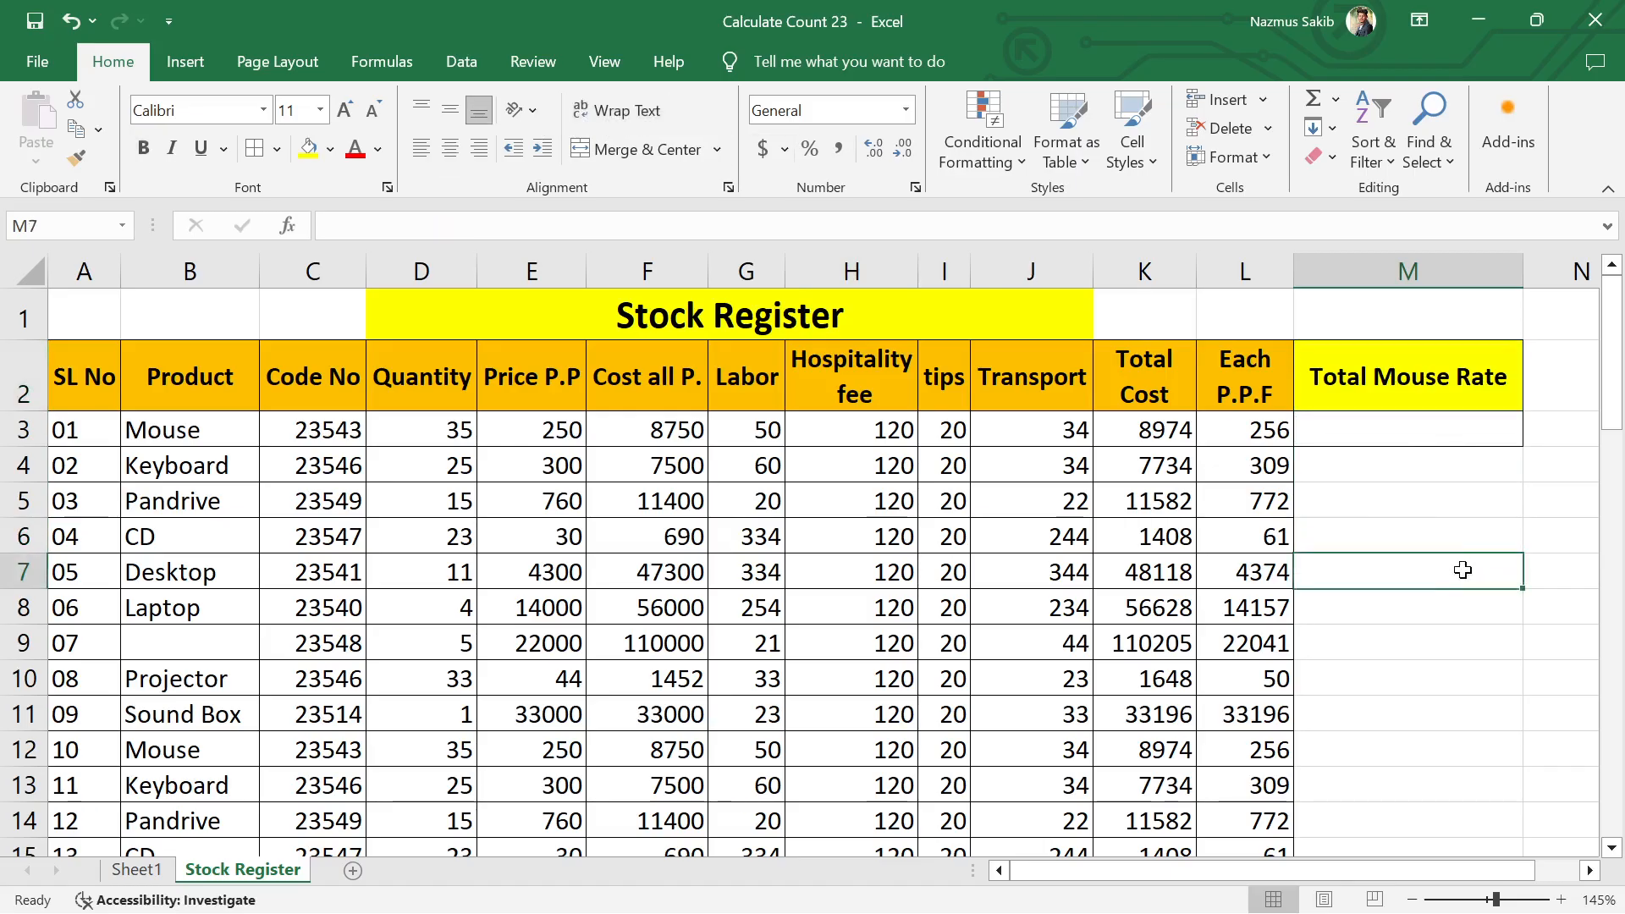
Step: Insert a line break after "Total" in the M2 header so "Mouse Rate" sits on a second line
left_click(1410, 378)
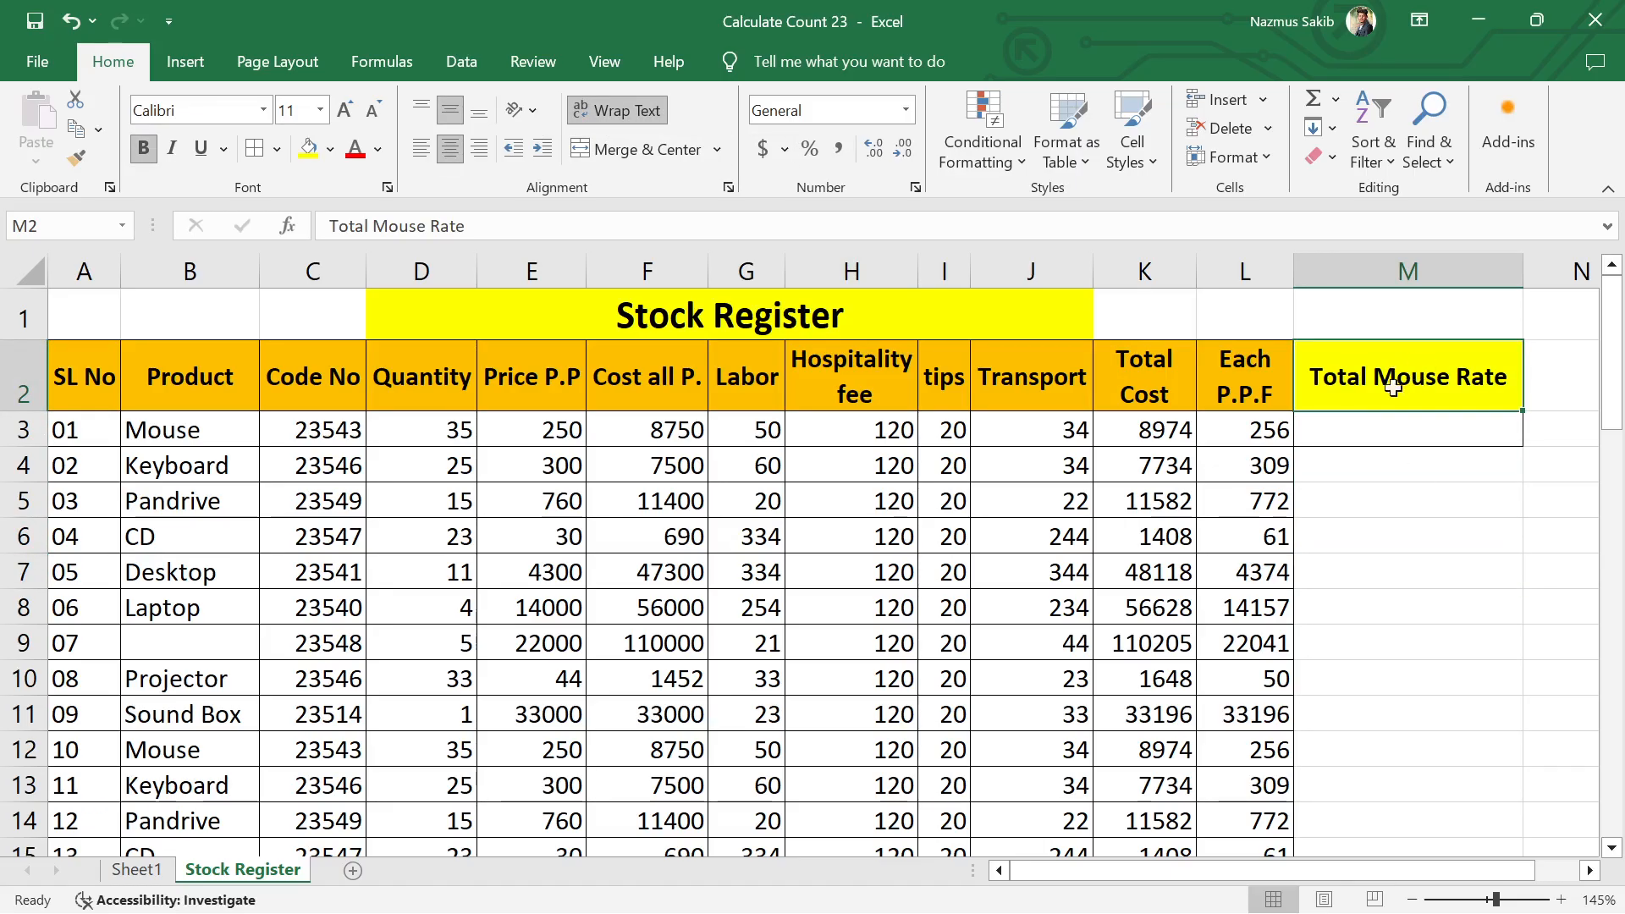
double_click(1380, 377)
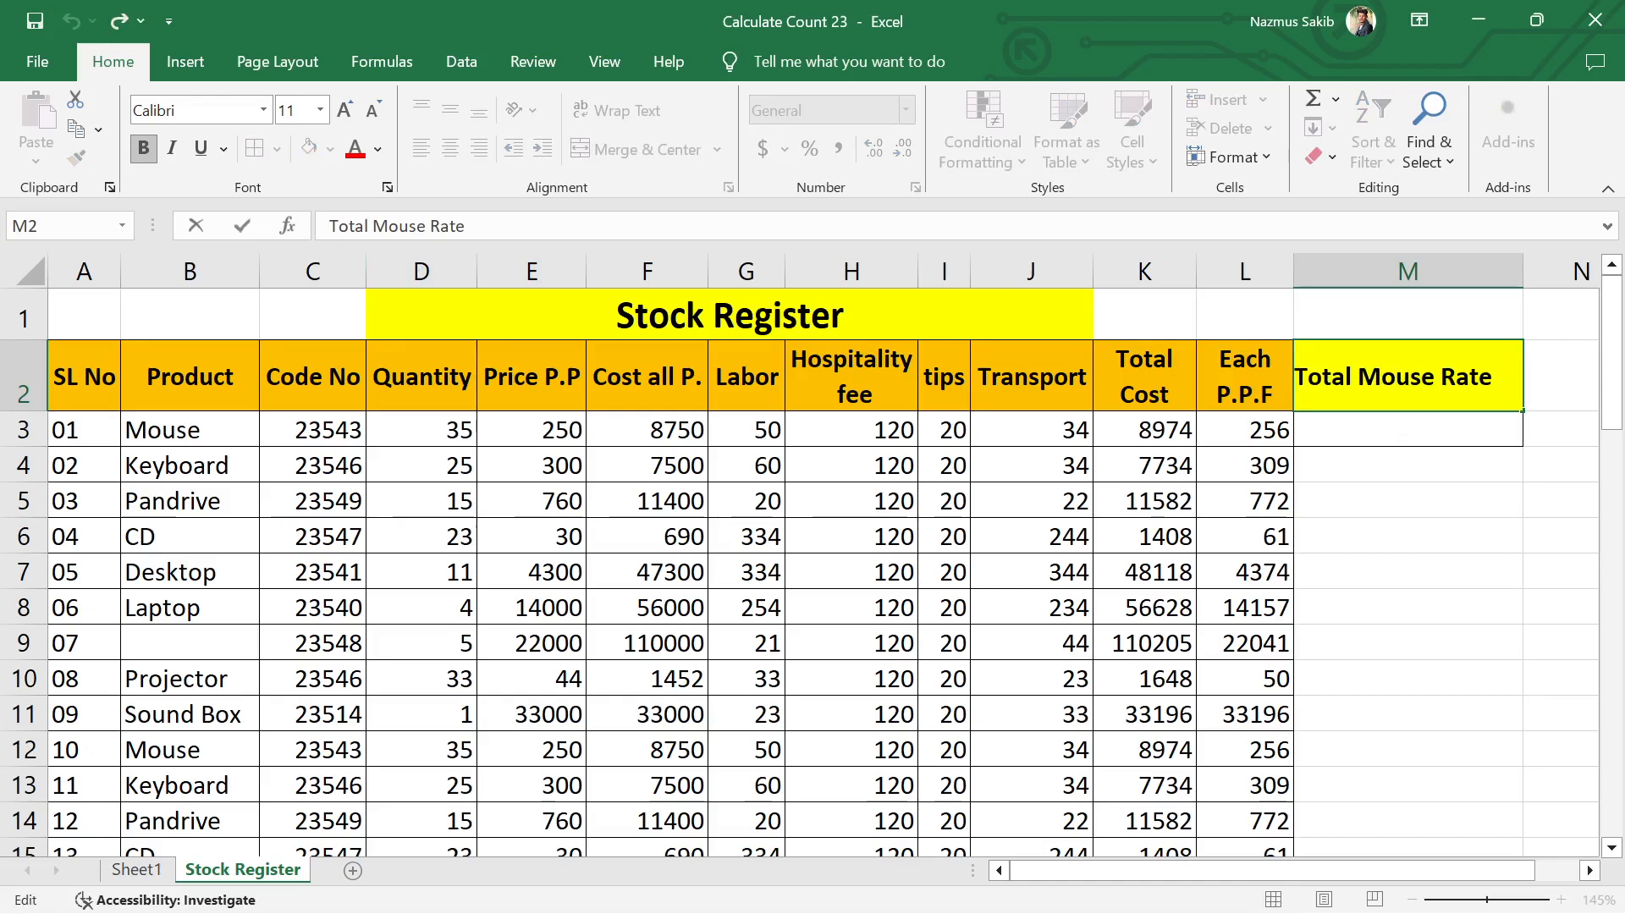
left_click(1352, 377)
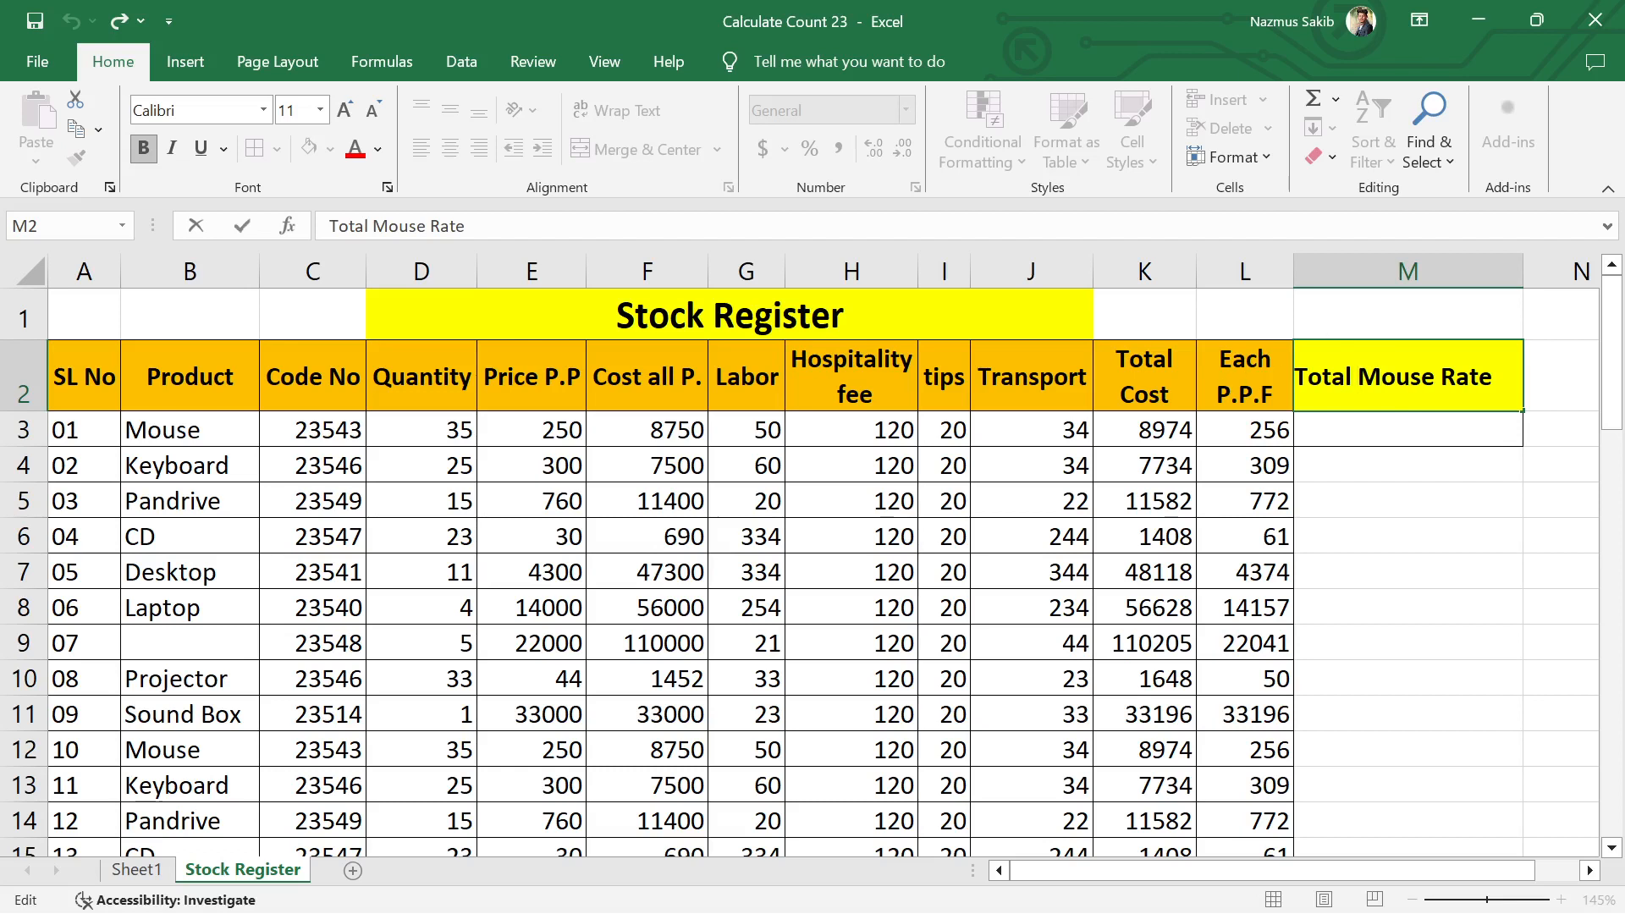
key("alt+Return")
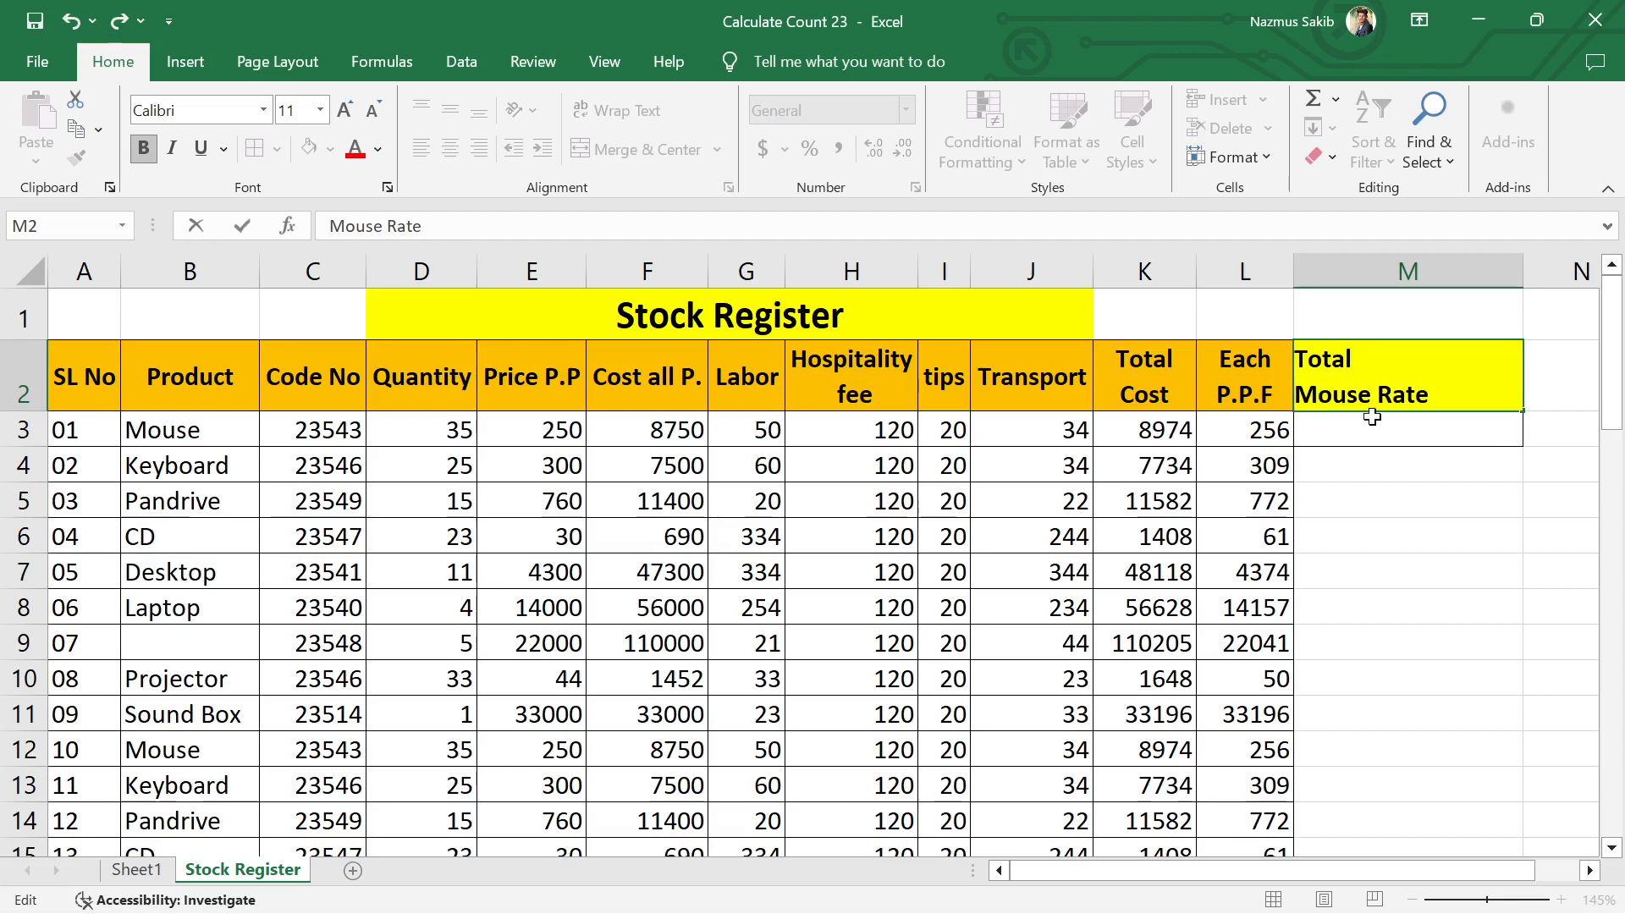
key("ctrl+Return")
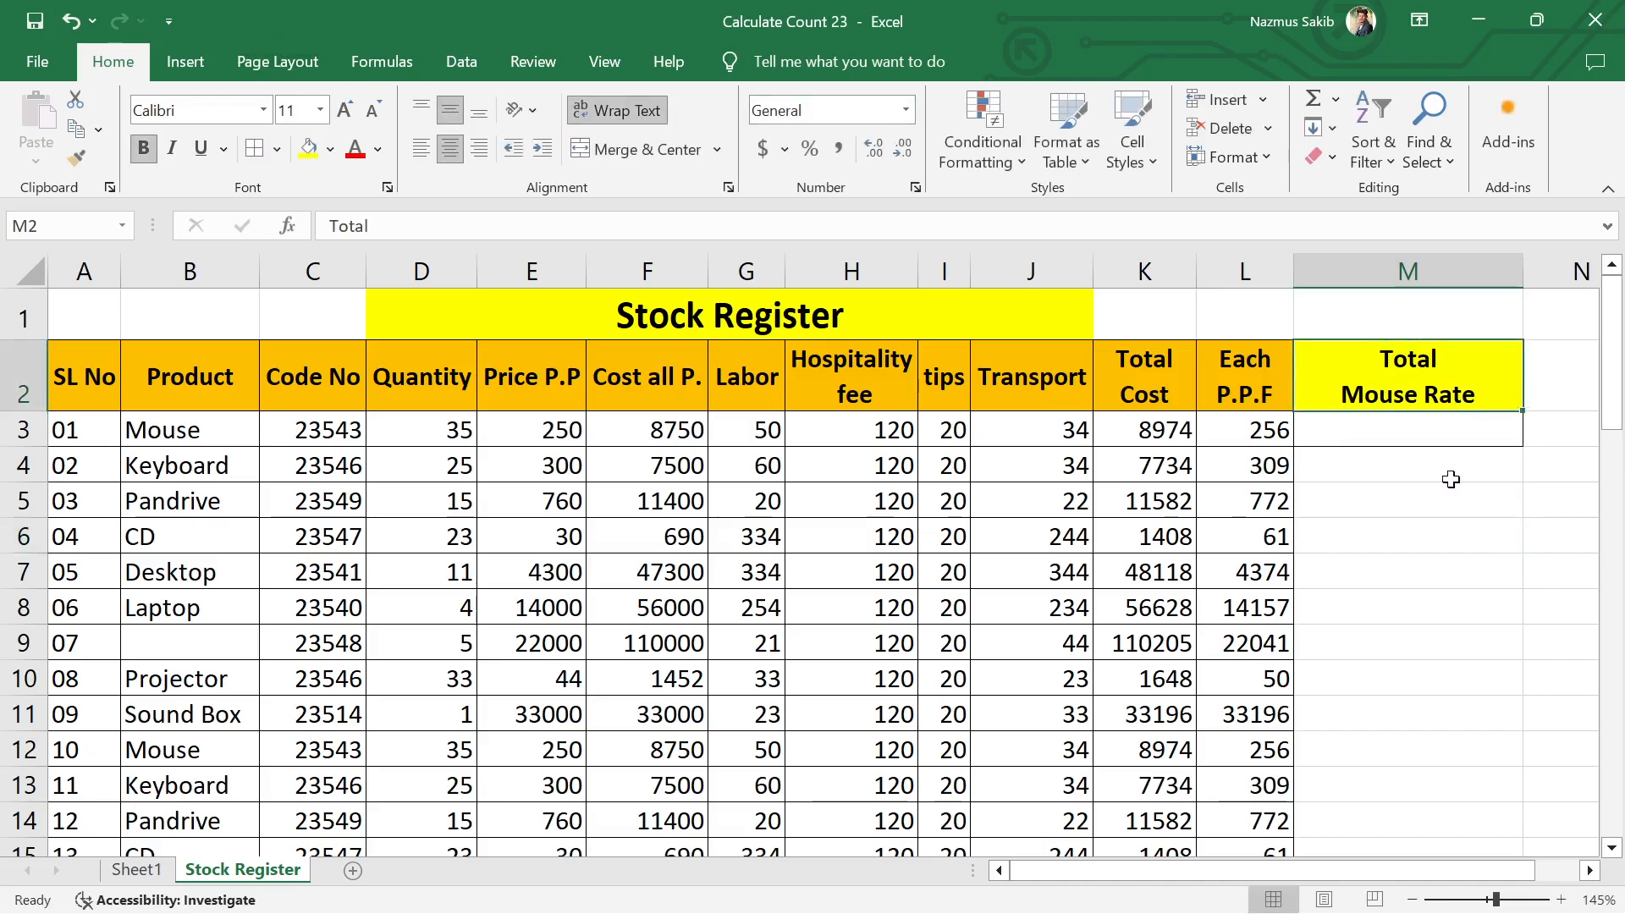
left_click(1405, 488)
left_click(1399, 355)
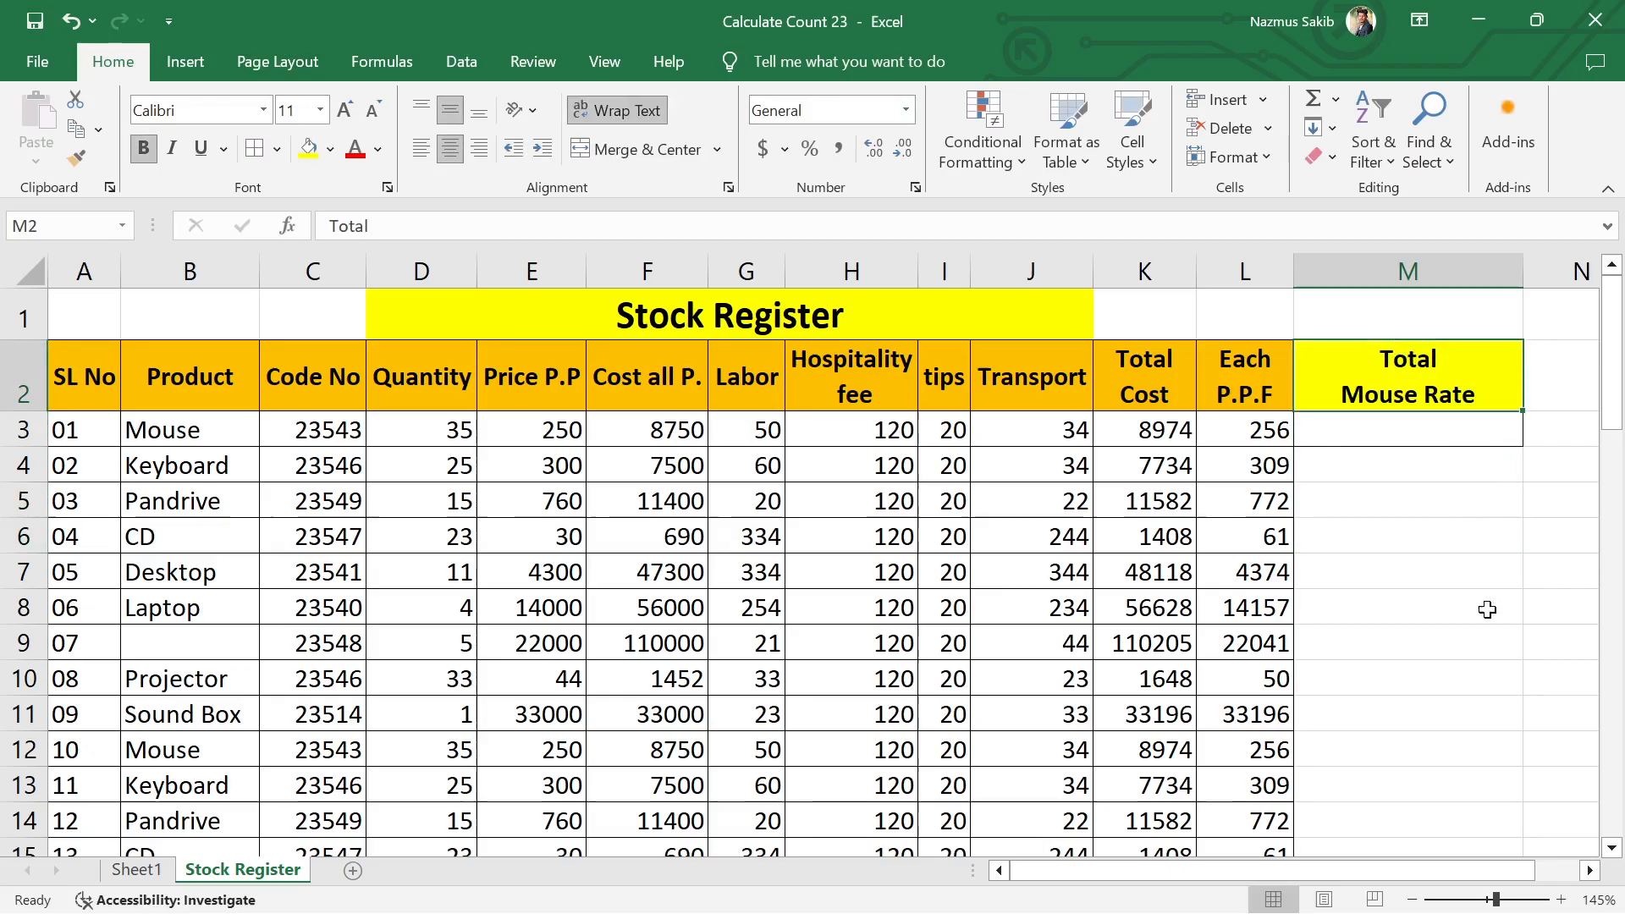
left_click(194, 434)
left_click(1182, 437)
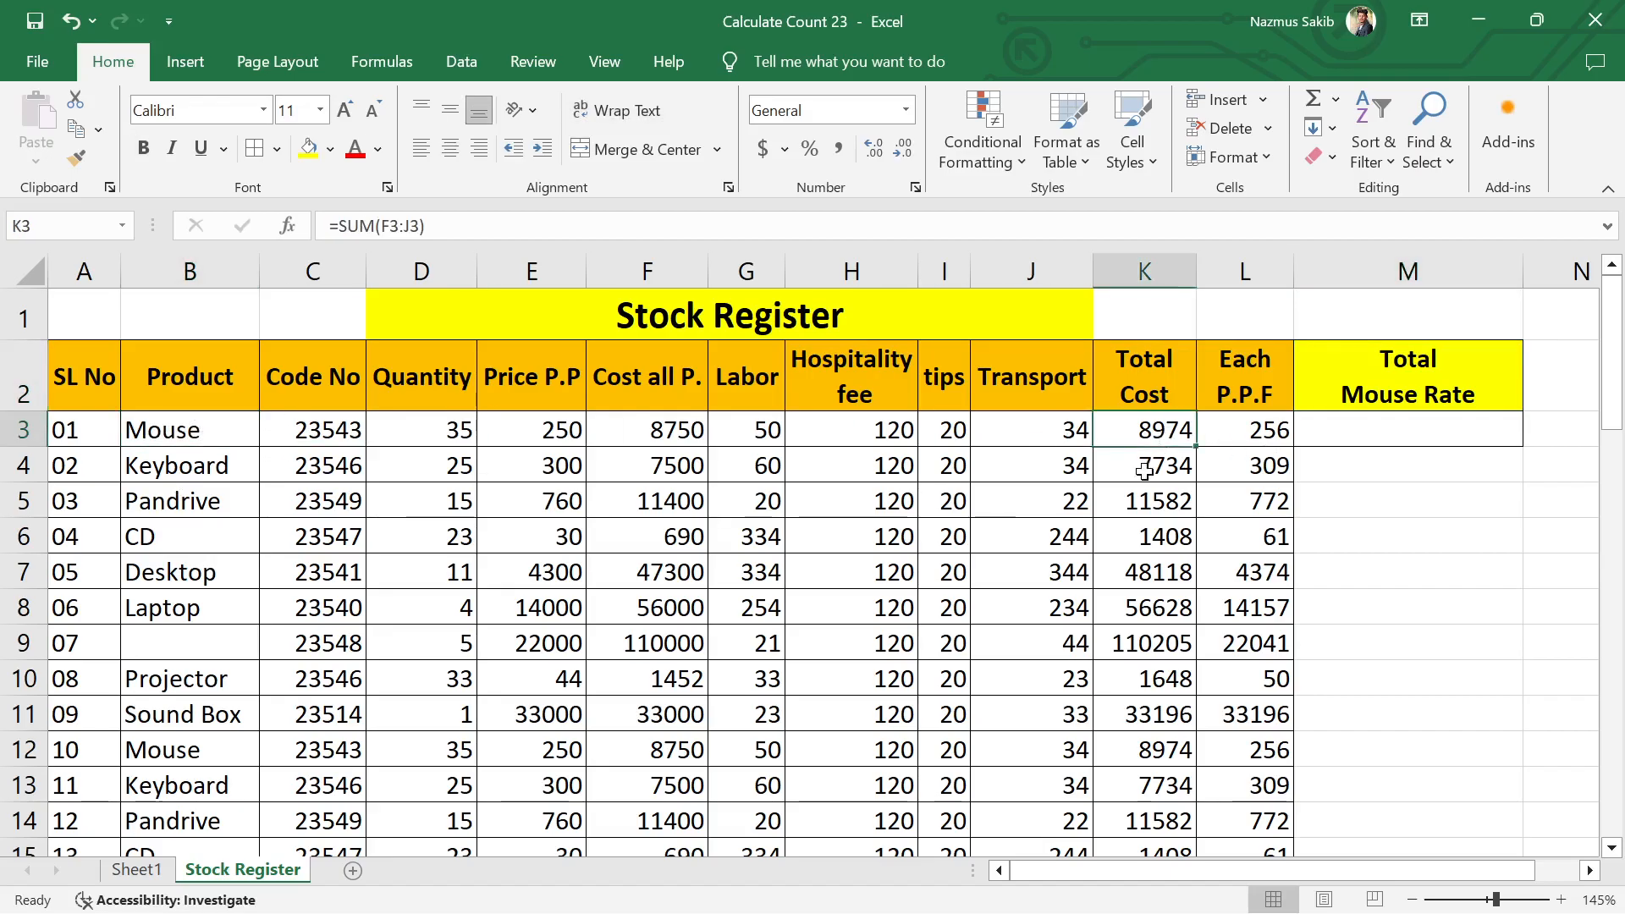
left_click(1150, 571)
left_click(1151, 678)
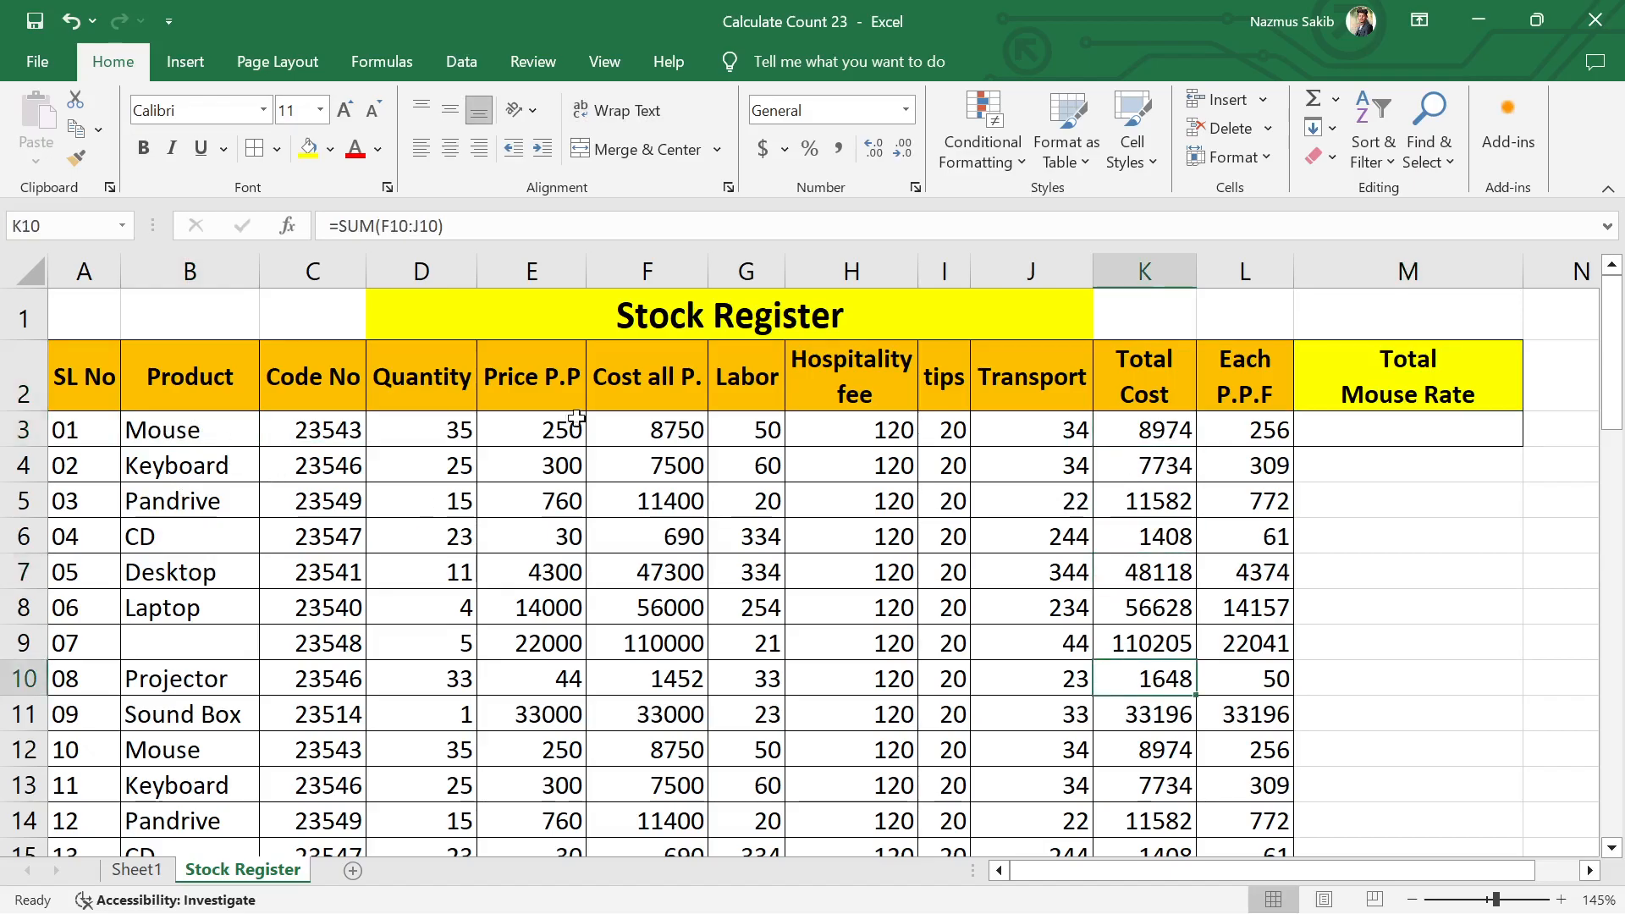
Step: Start a SUMIF formula in cell M3 with B3:L53 as the range to check
left_click(1405, 433)
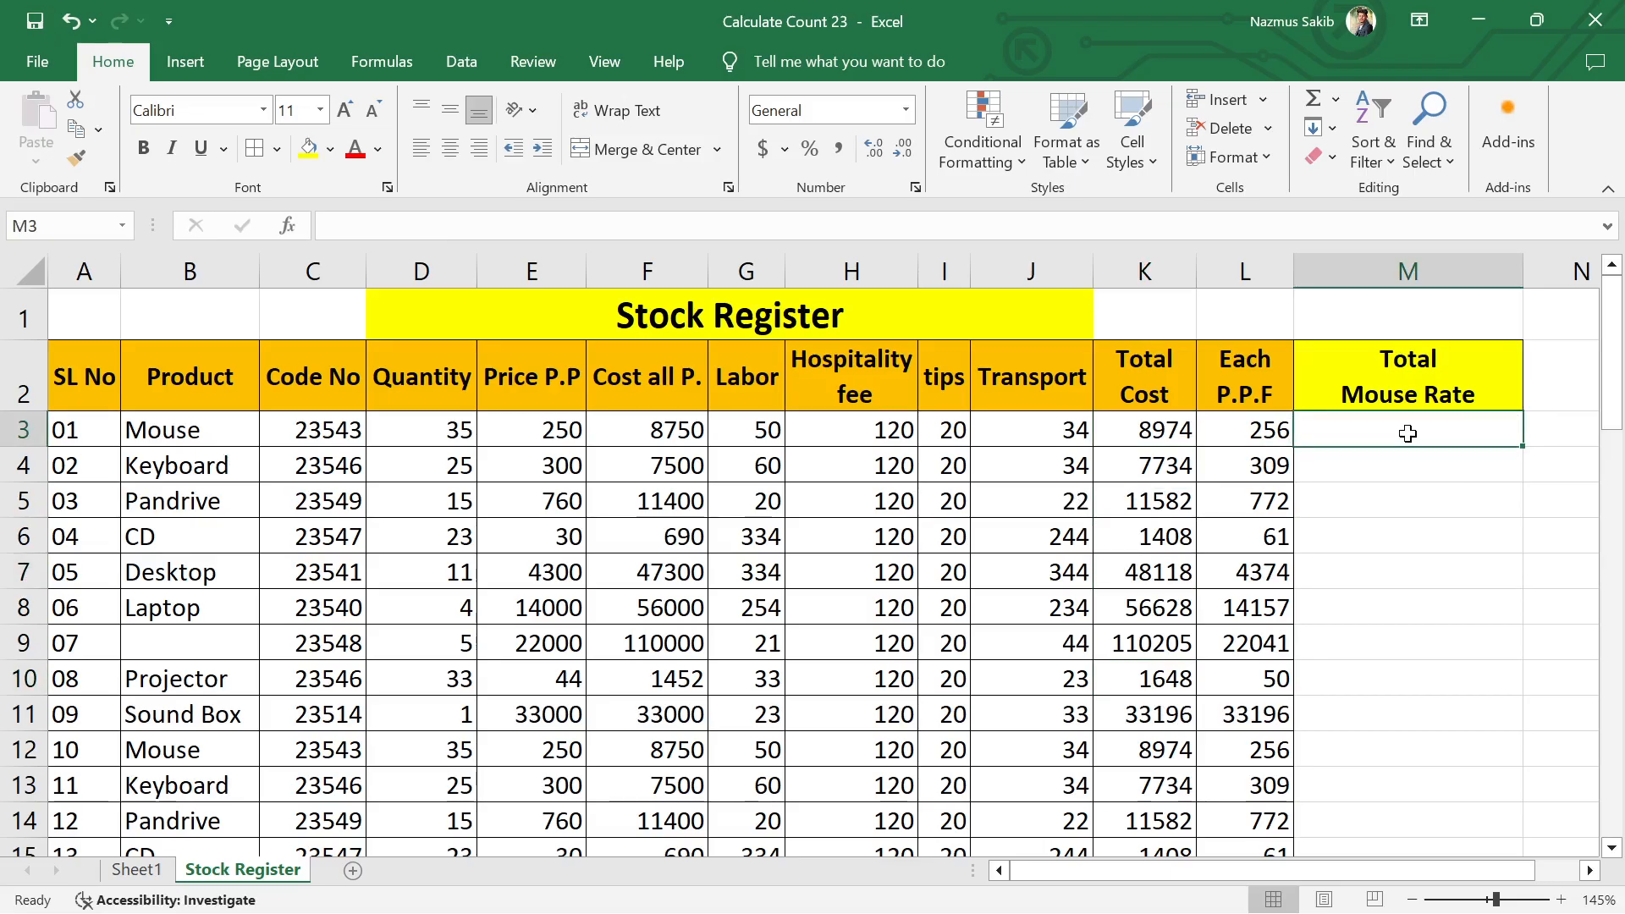
type("=")
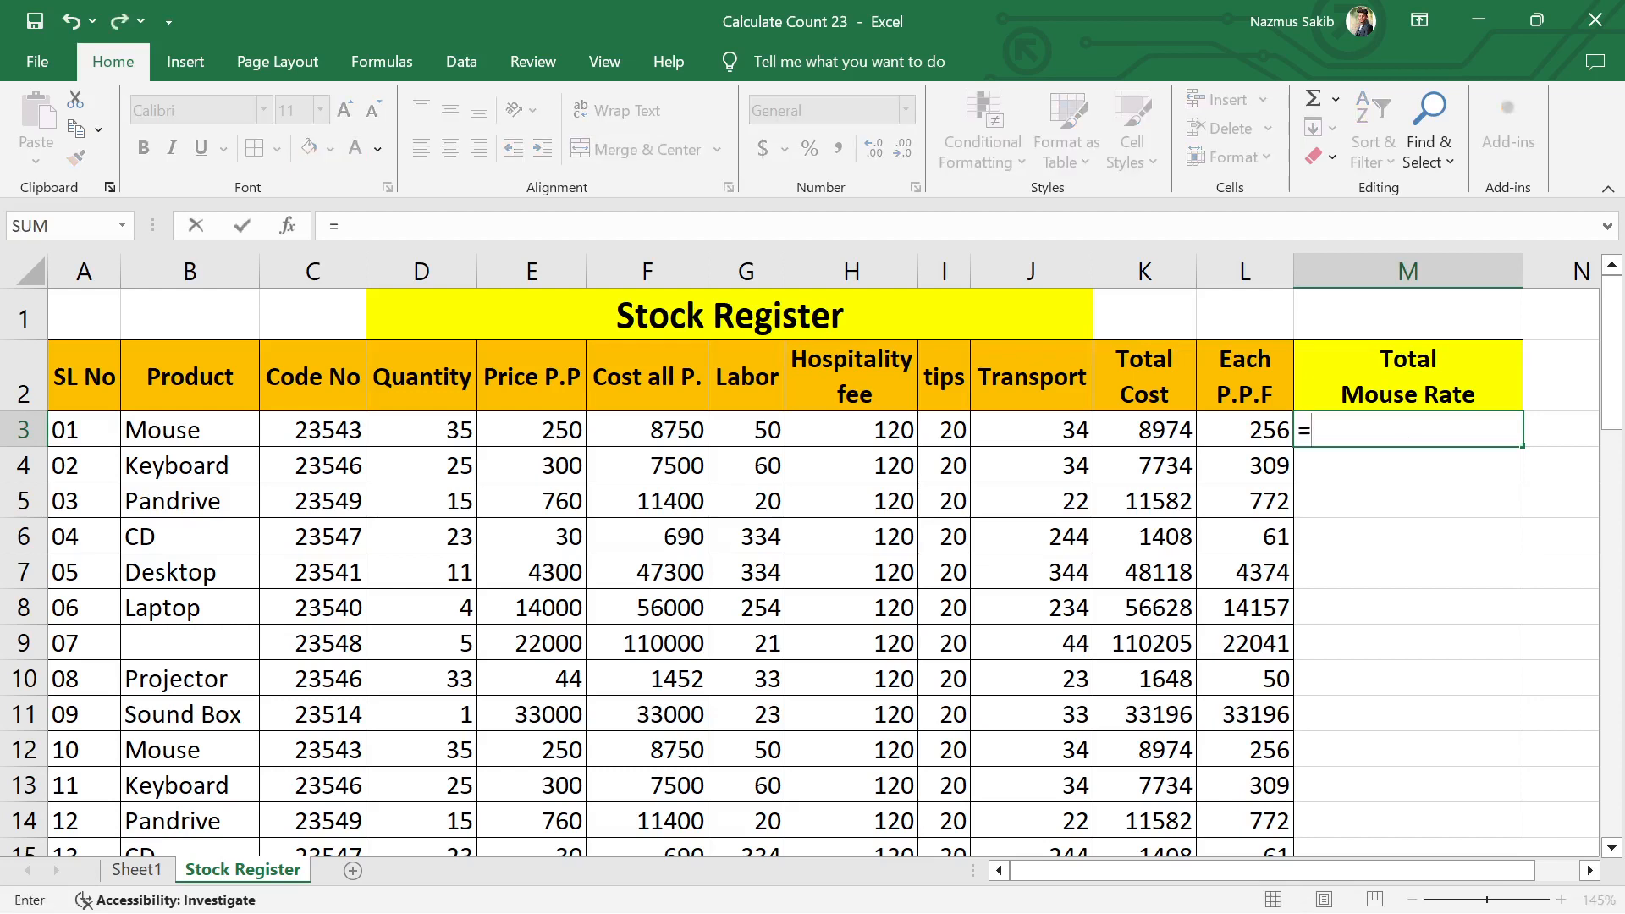
type("sum")
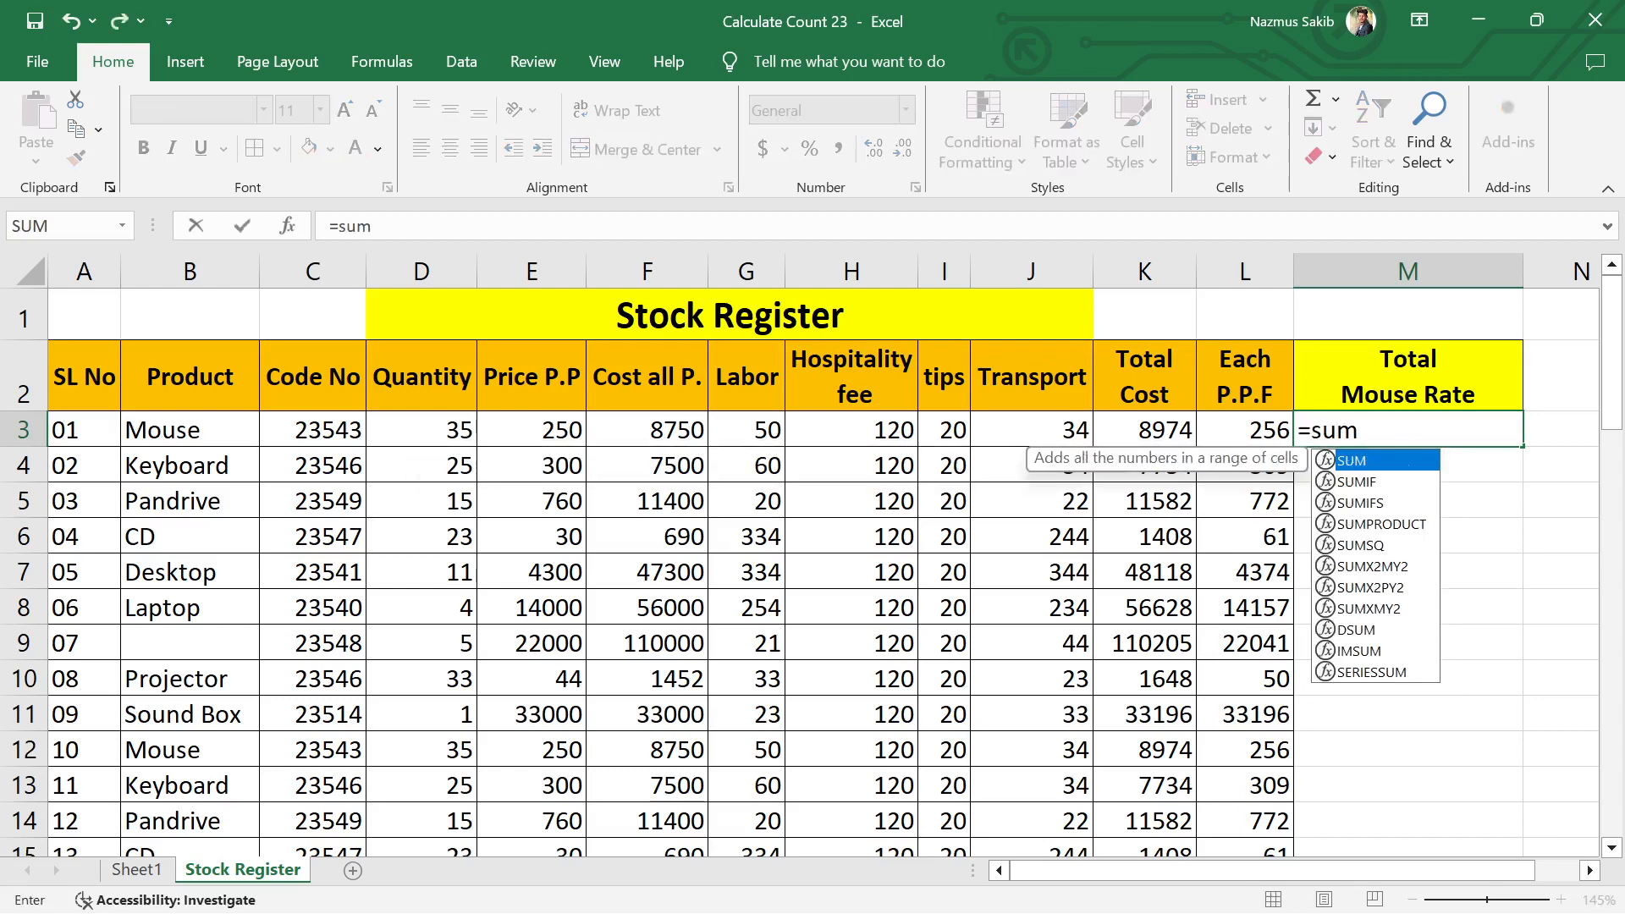
type("if")
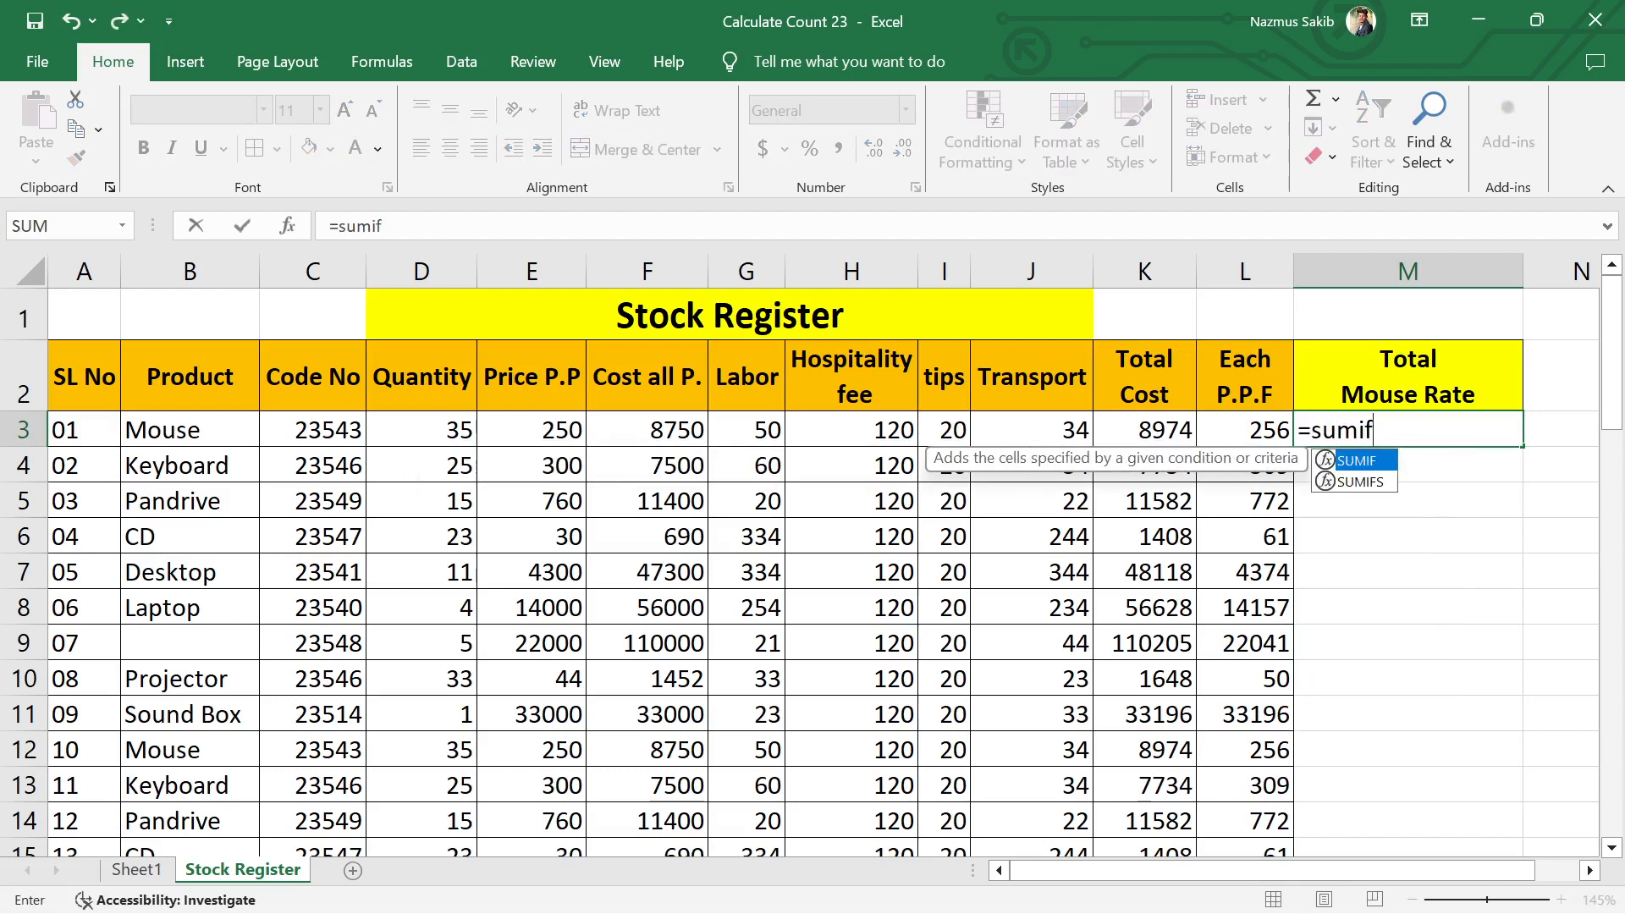
key("Tab")
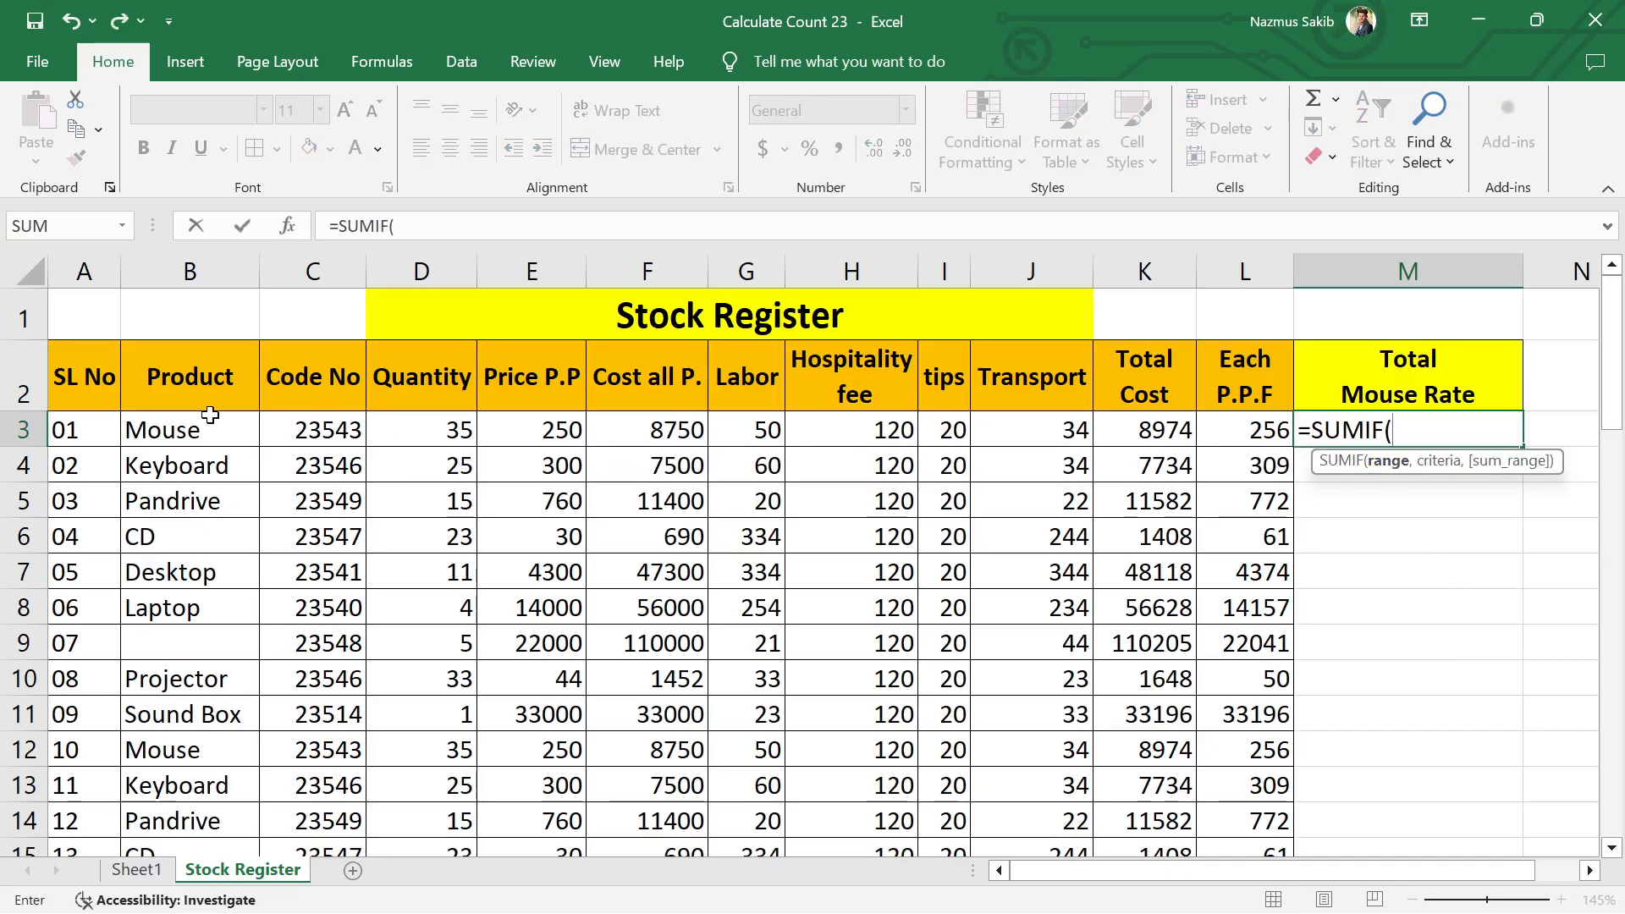
left_click_drag(193, 428, 1267, 673)
left_click_drag(1269, 669, 1270, 669)
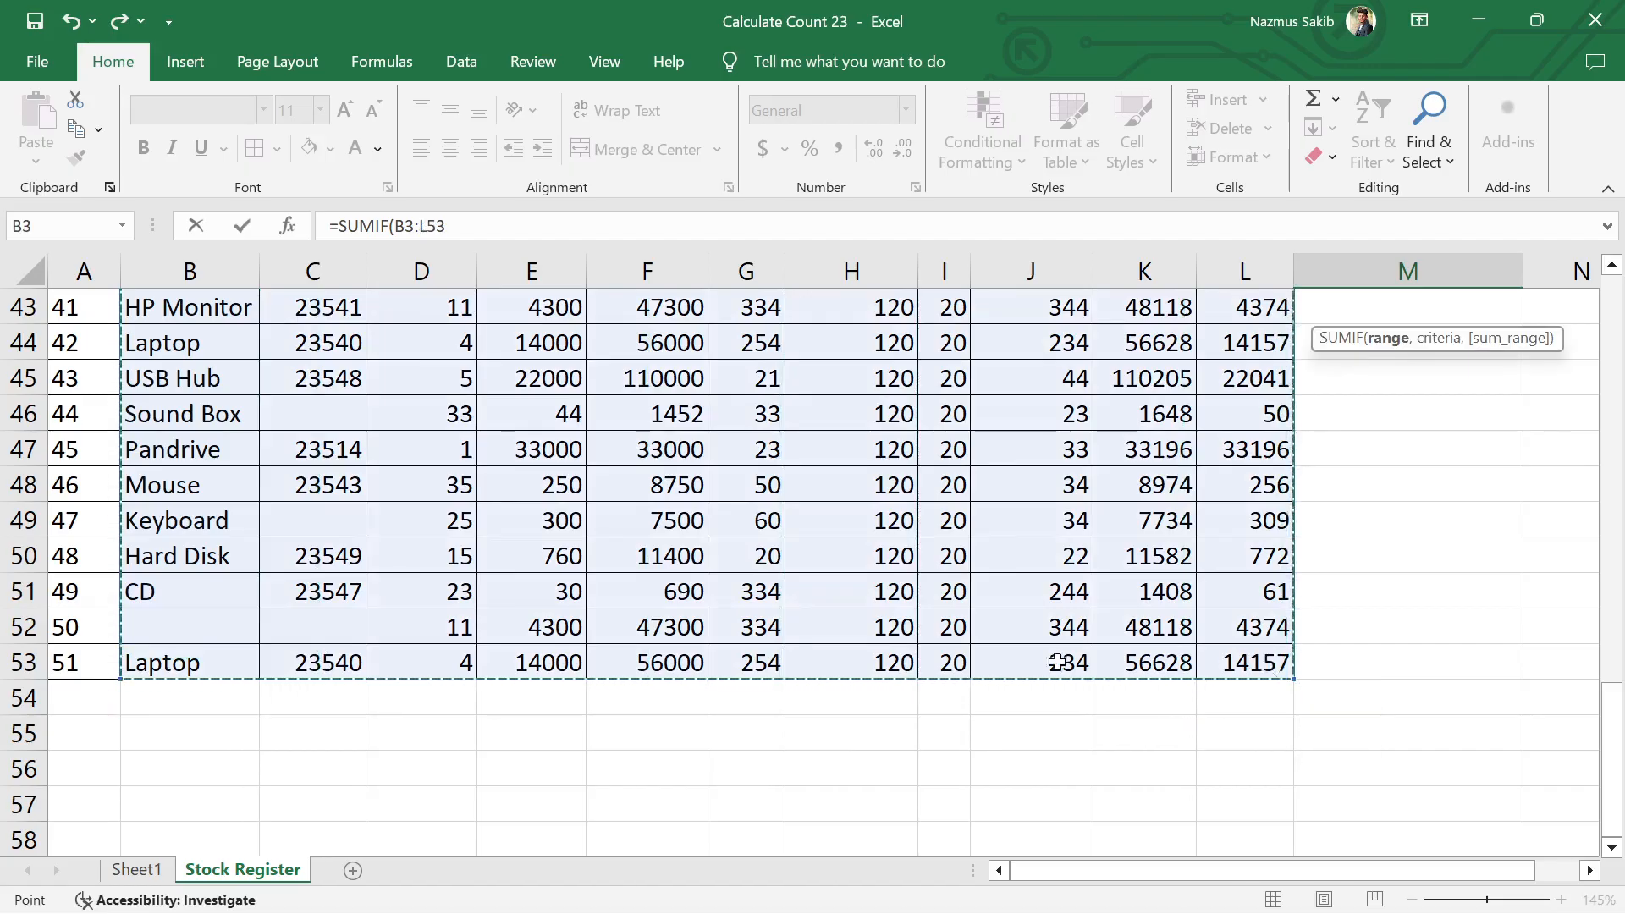
scroll(842, 663, "up", 14)
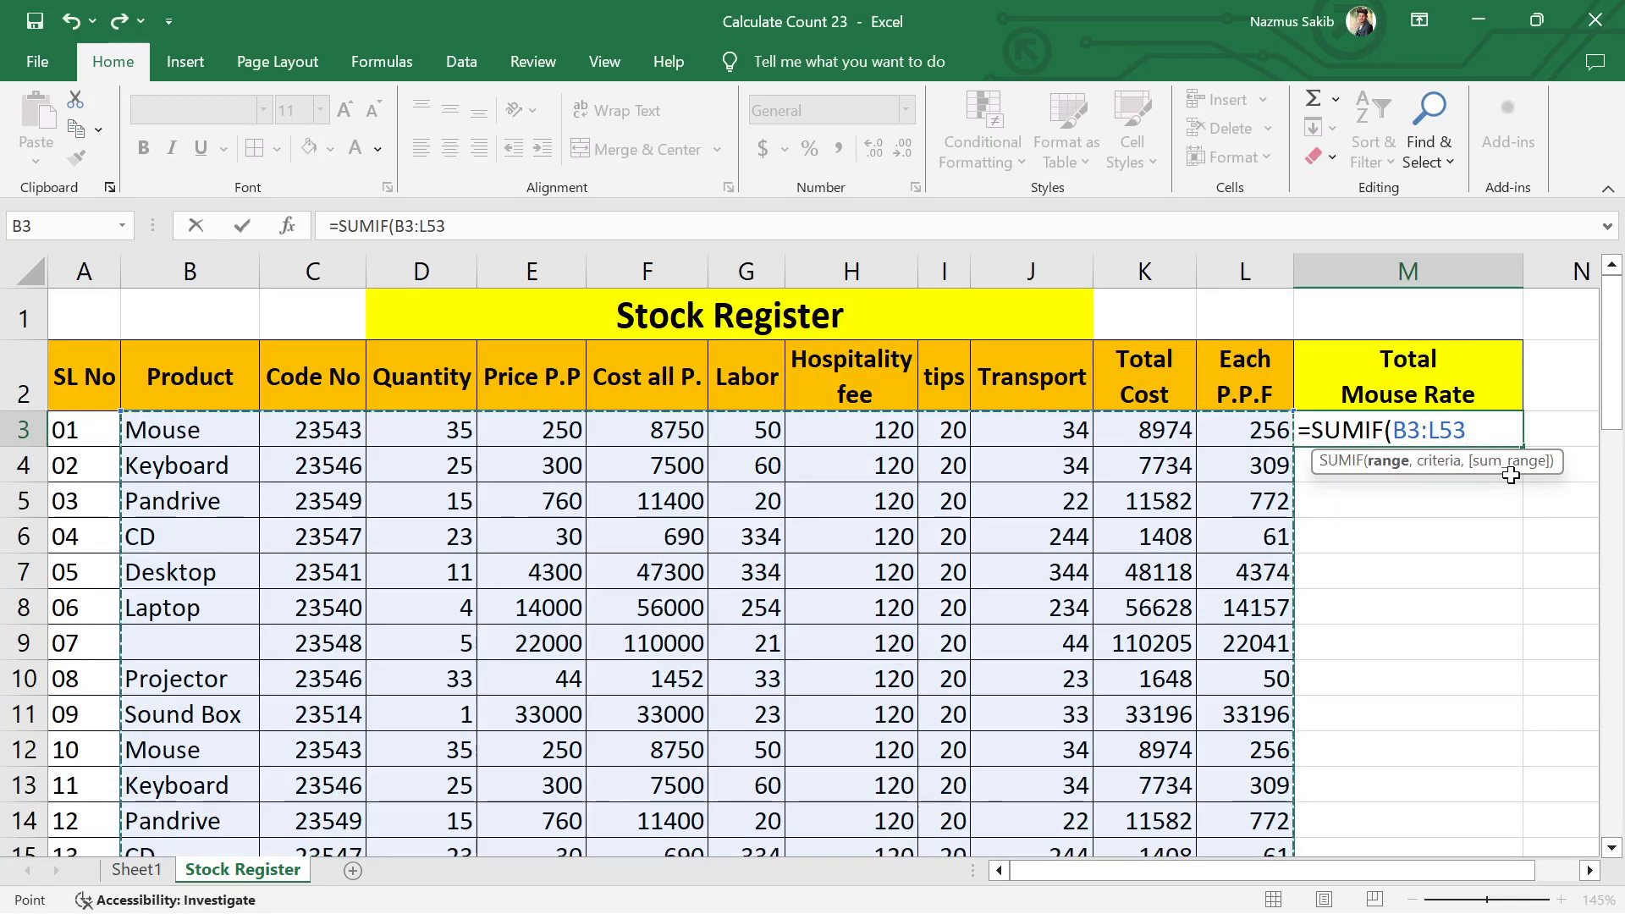
type(",")
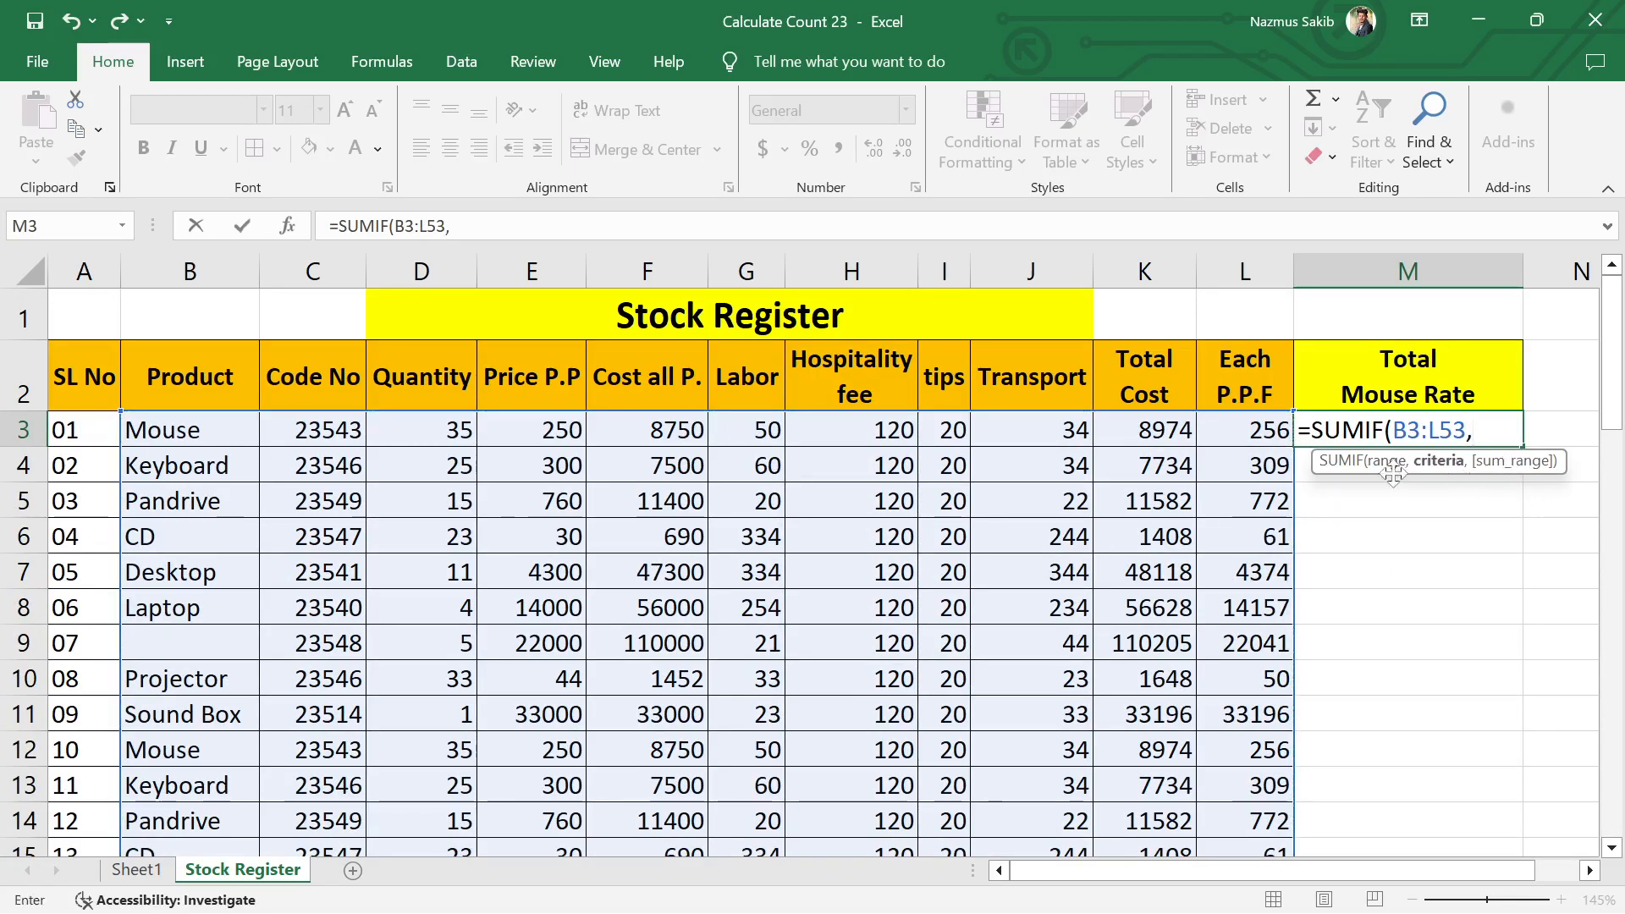
Step: Complete the SUMIF formula in M3 with B3 as the criteria and K3:K53 as the sum range
left_click(183, 433)
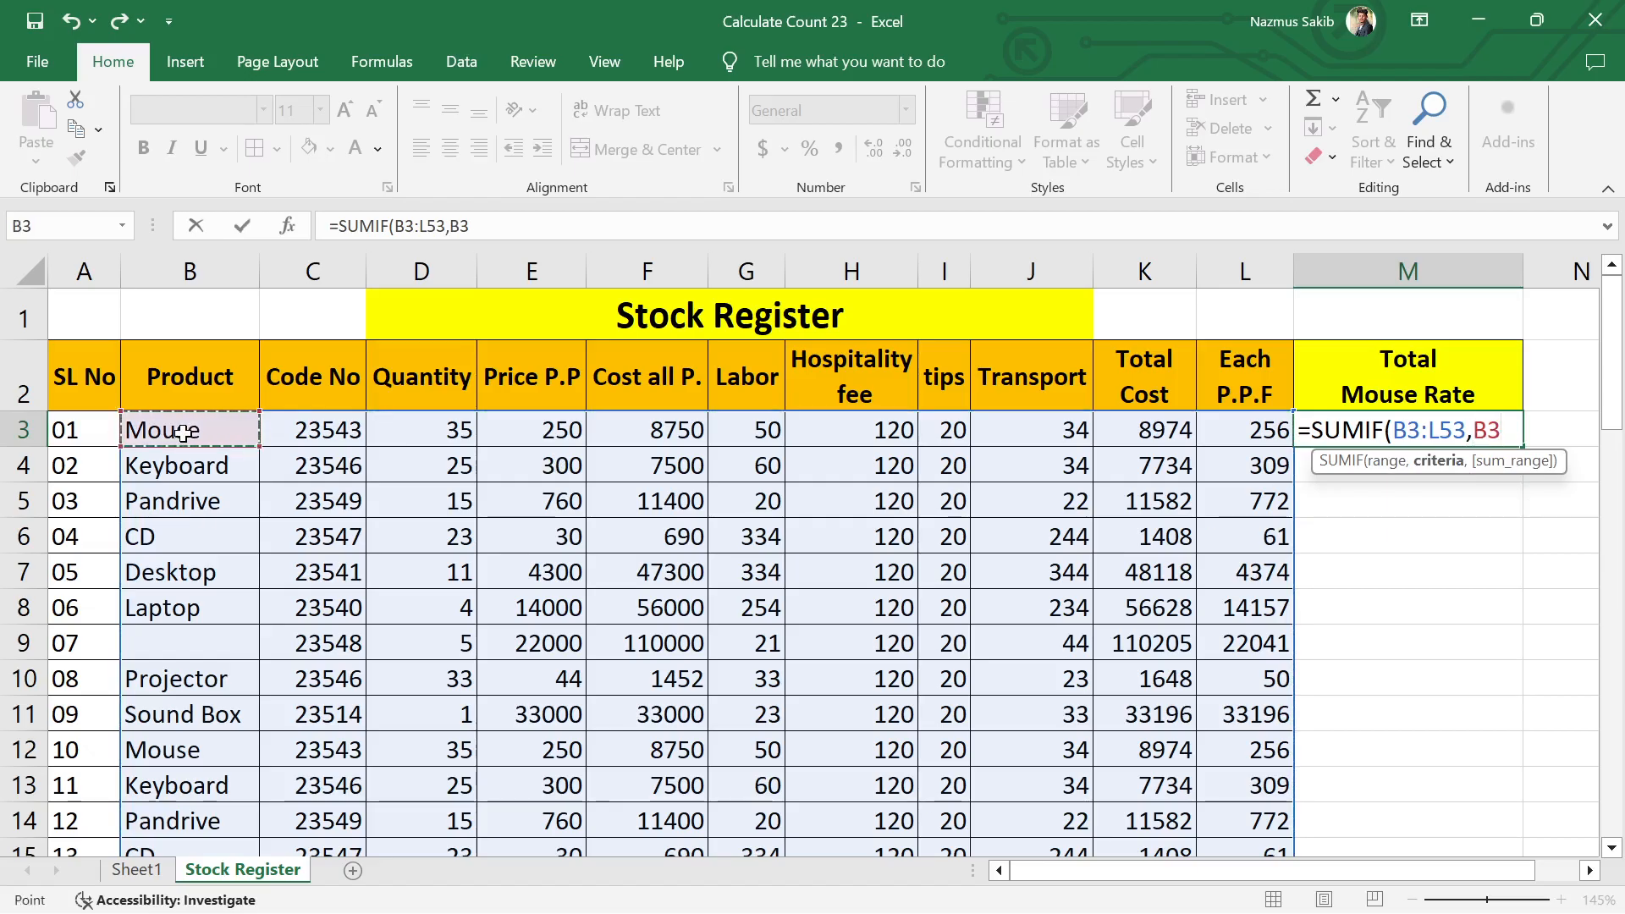
type(",")
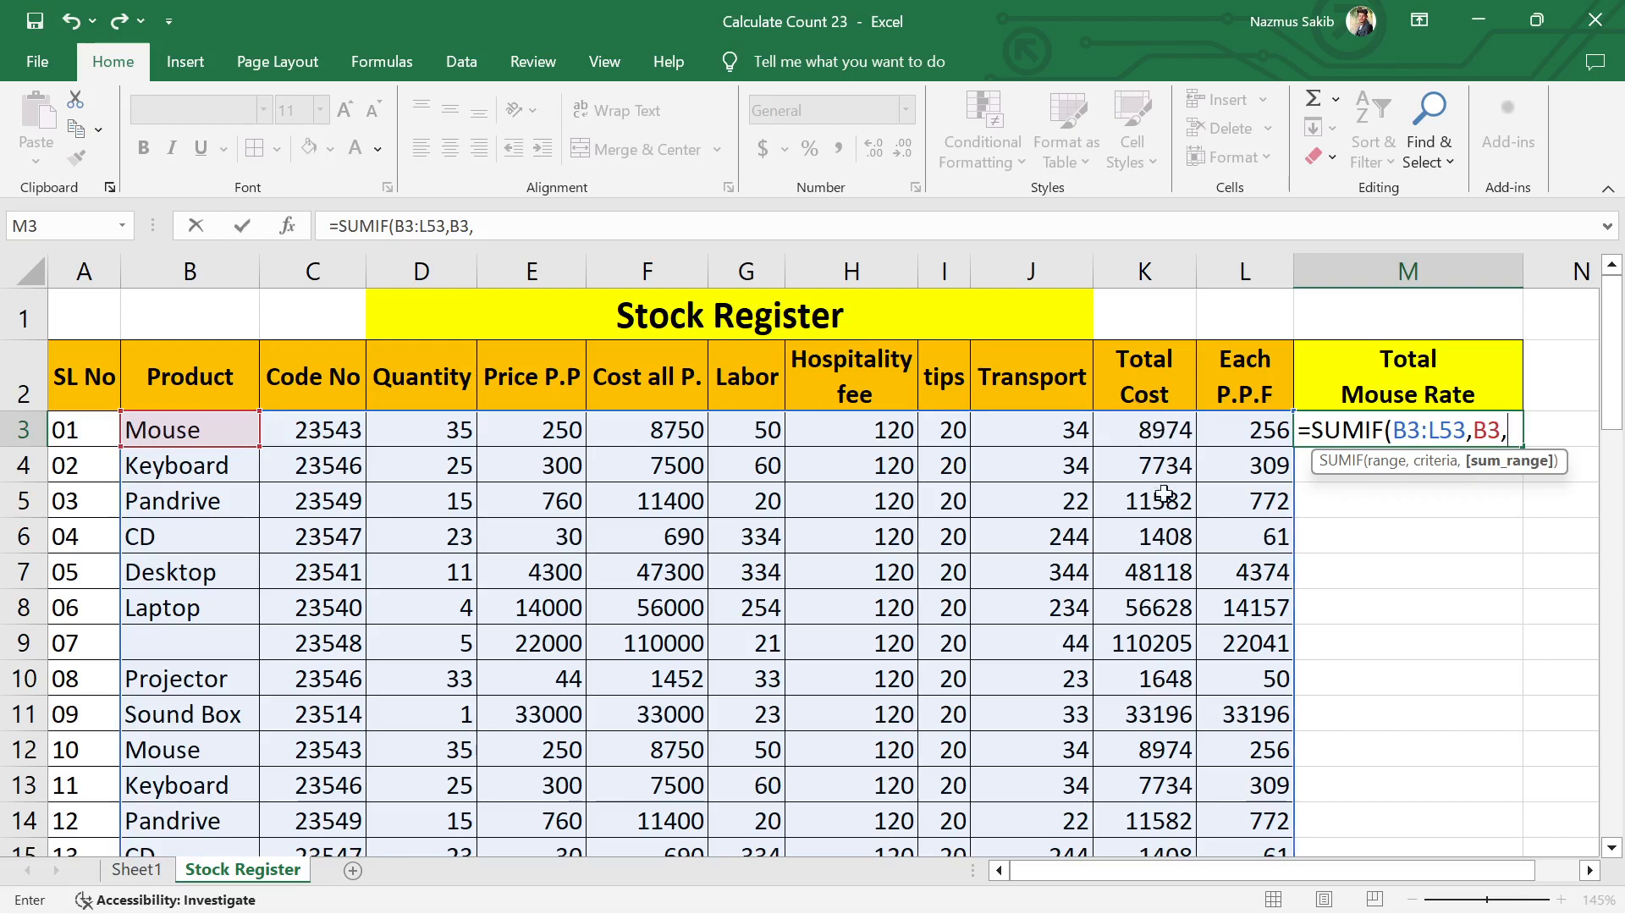
left_click_drag(1153, 430, 1179, 762)
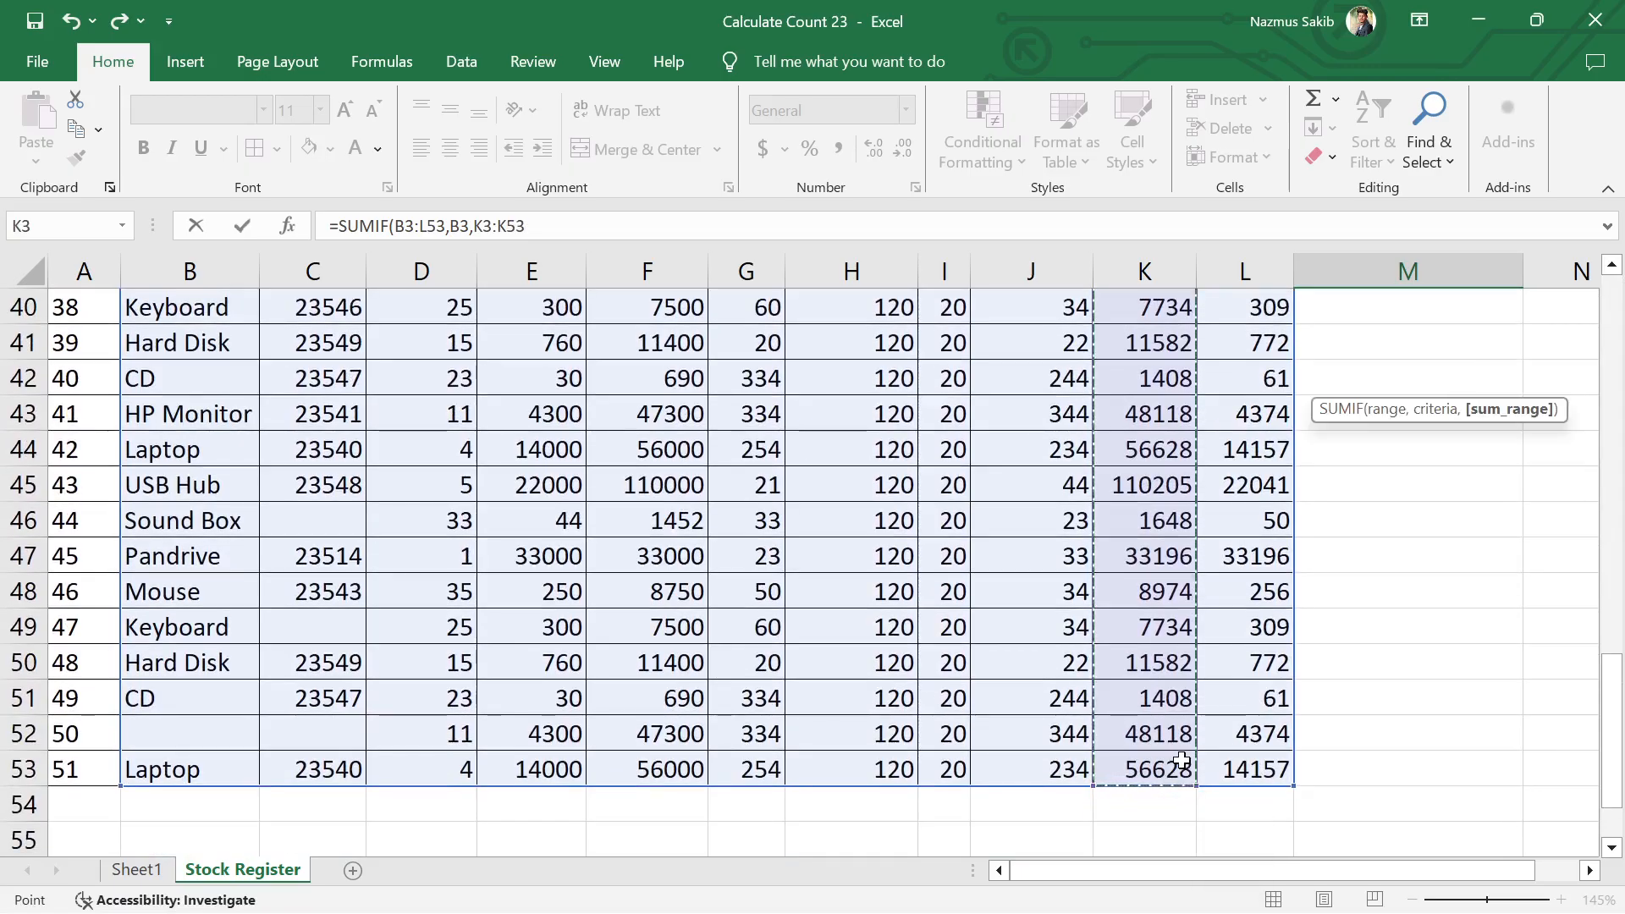
type(")")
scroll(1181, 760, "up", 13)
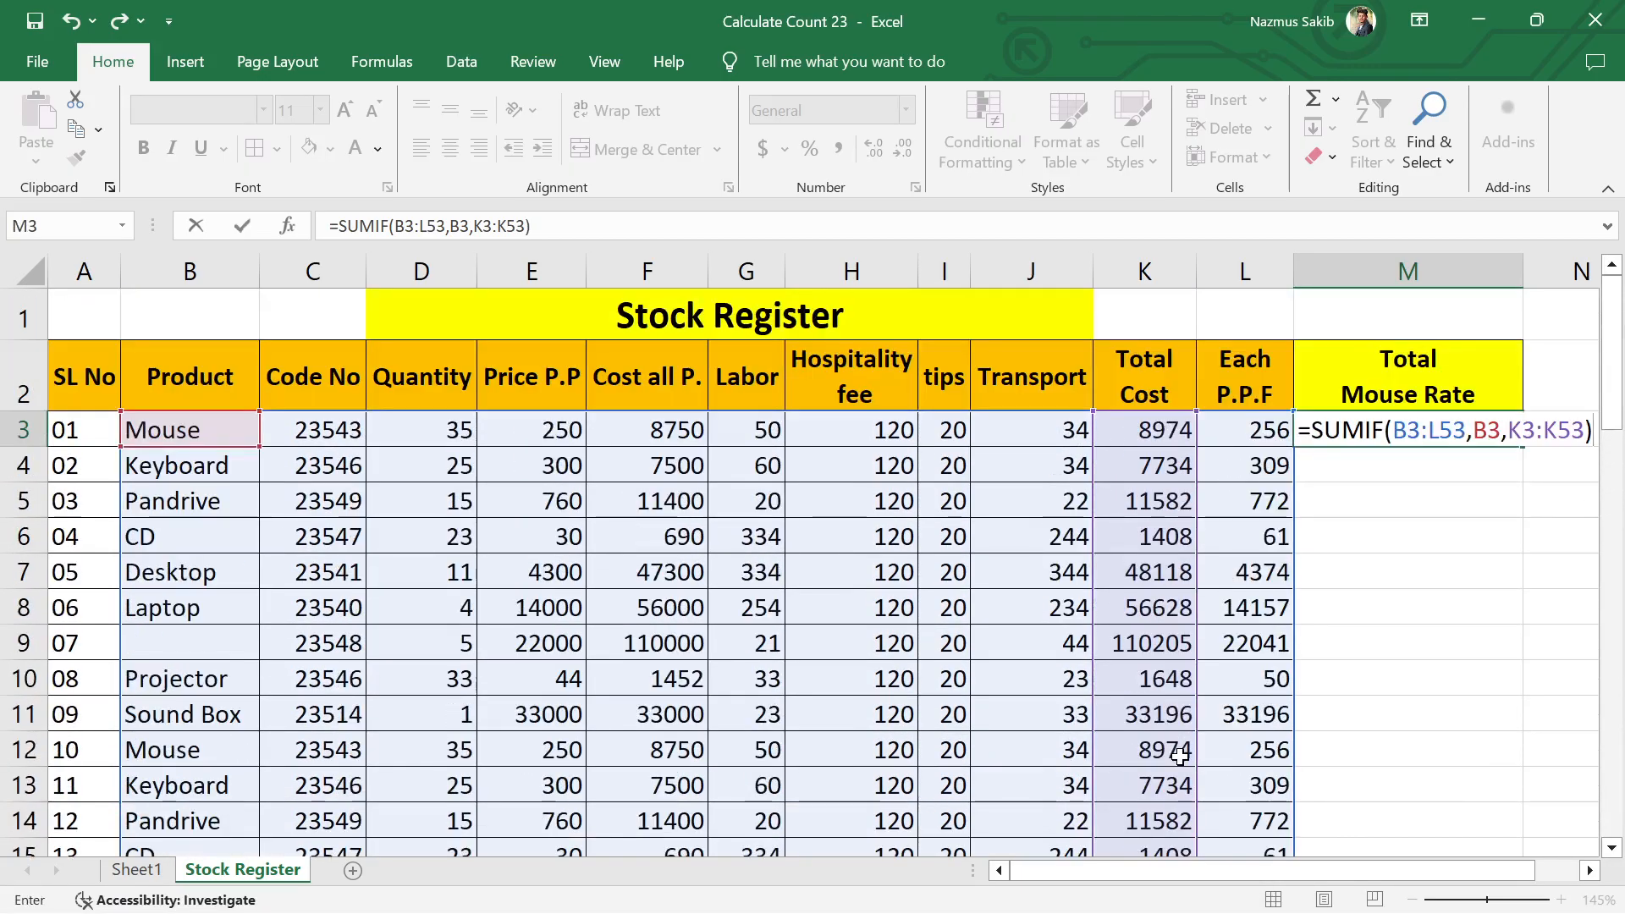
key("Return")
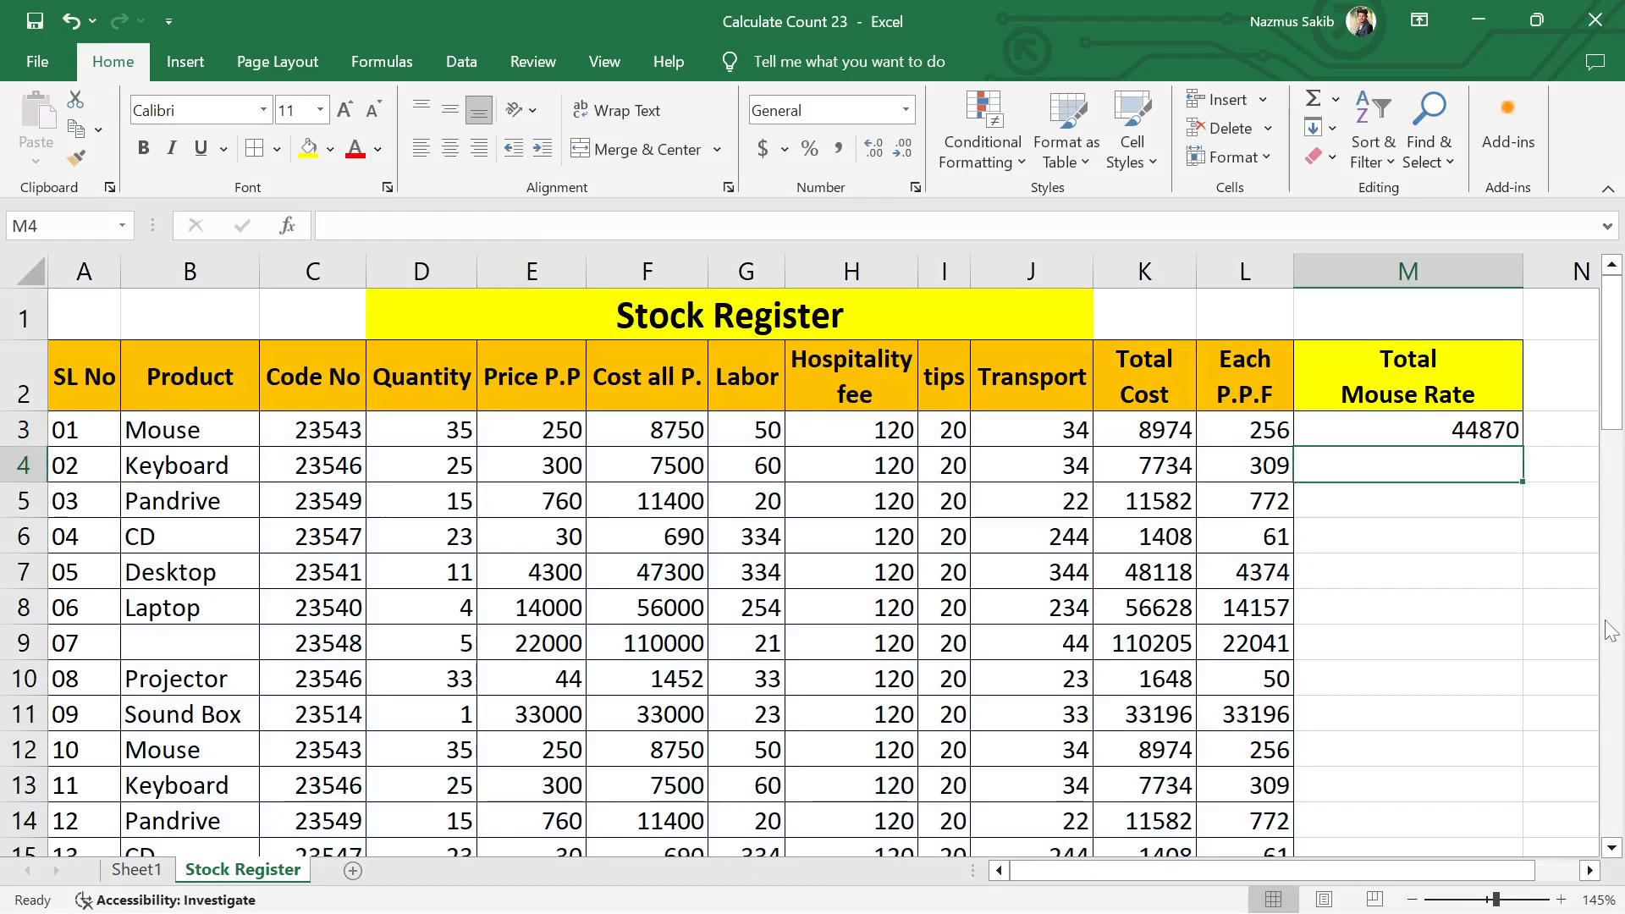
left_click(1470, 430)
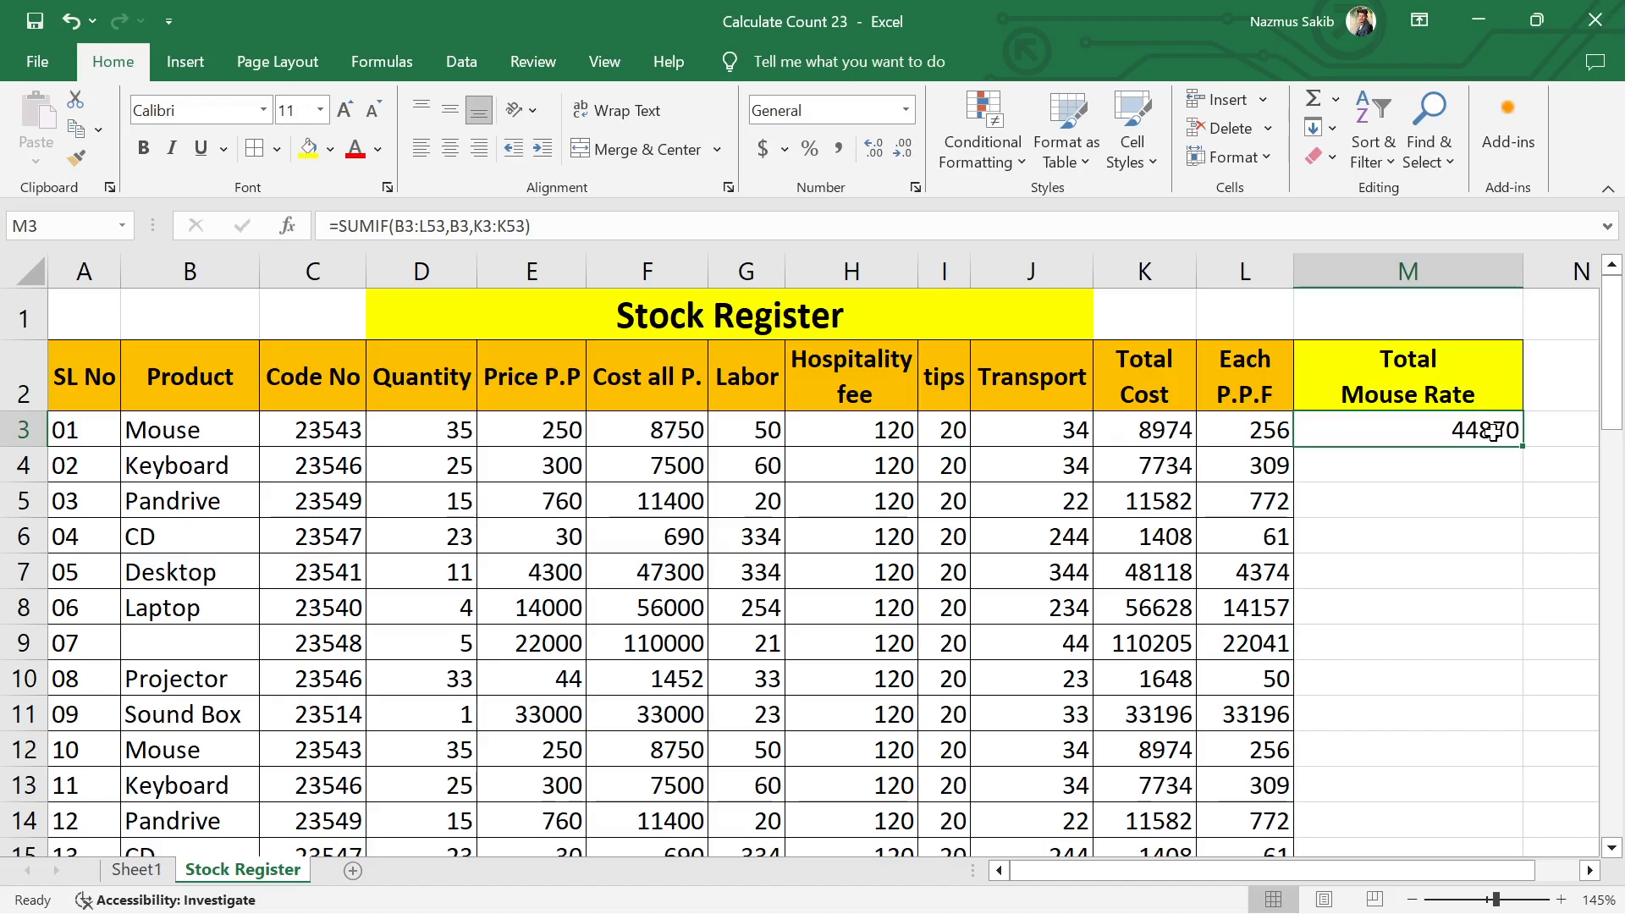
right_click(1494, 432)
key("Escape")
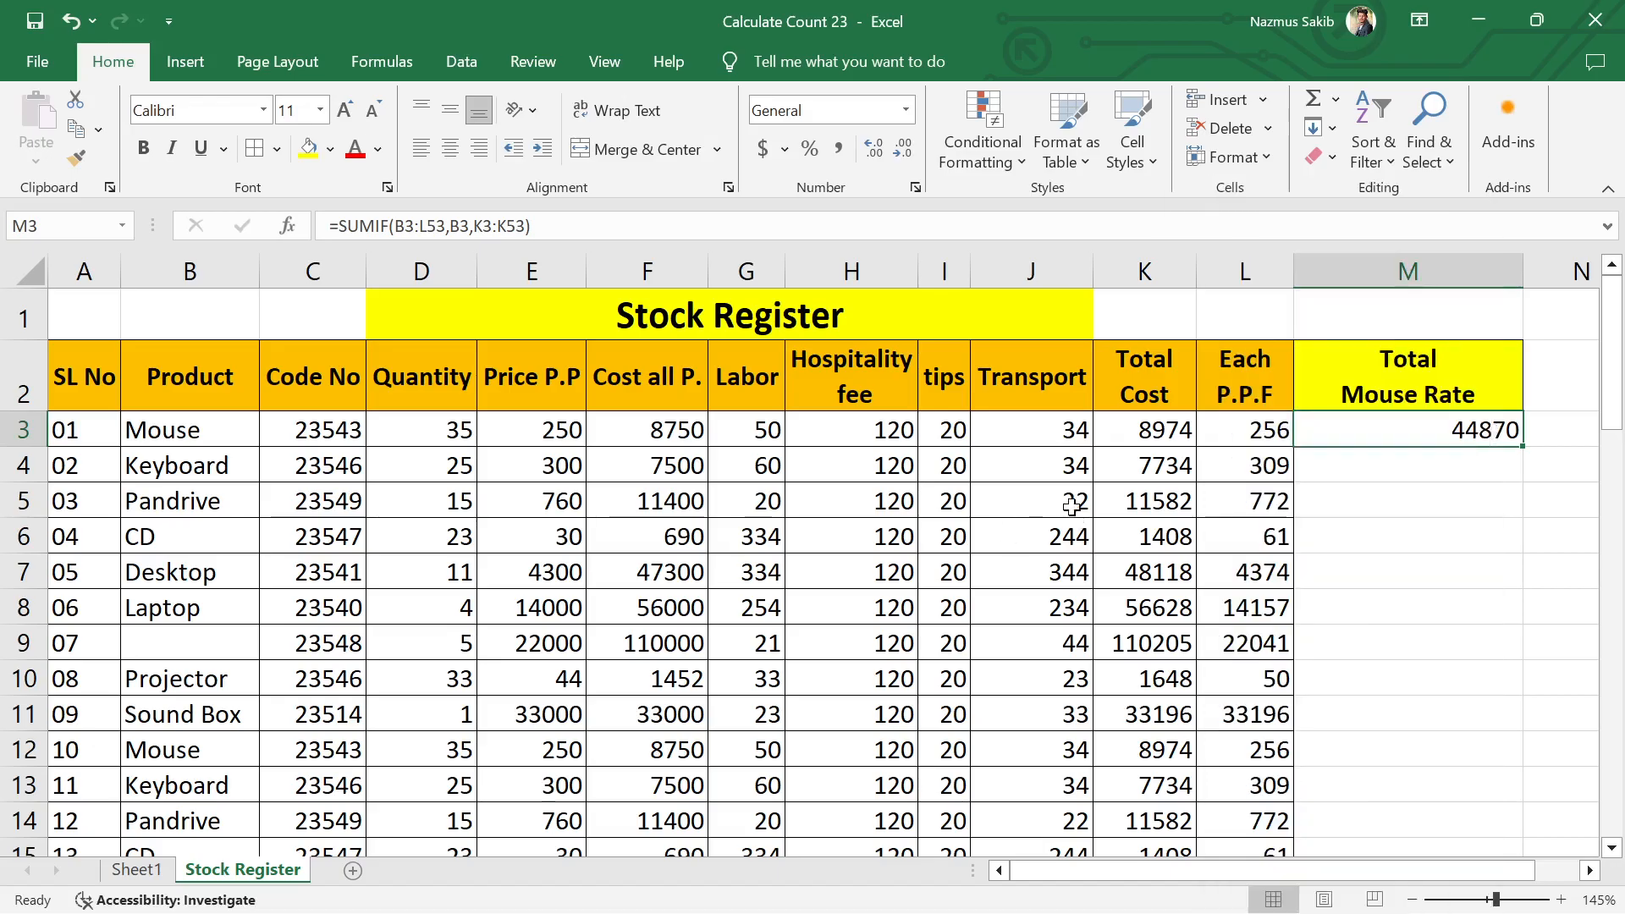
Step: Turn on filters for the header row from SL No to Each P.P.F (A2:L2)
left_click(178, 378)
left_click_drag(89, 385, 1252, 385)
left_click(1372, 148)
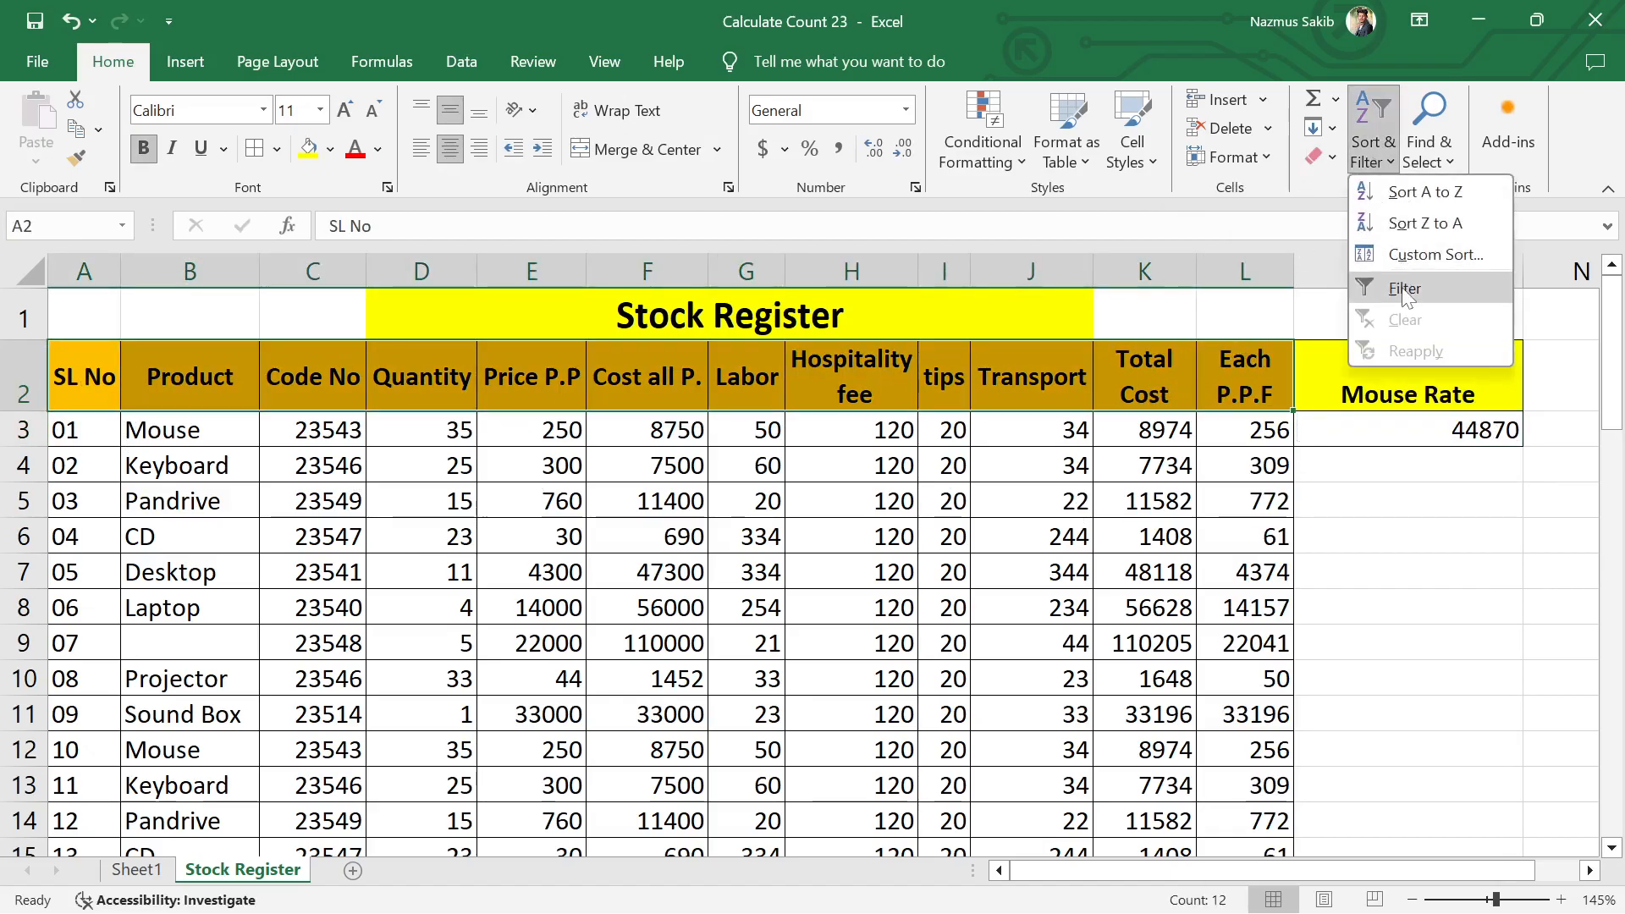
left_click(1361, 283)
left_click(745, 678)
Step: Filter the Product column to show only the Mouse entries
left_click(247, 399)
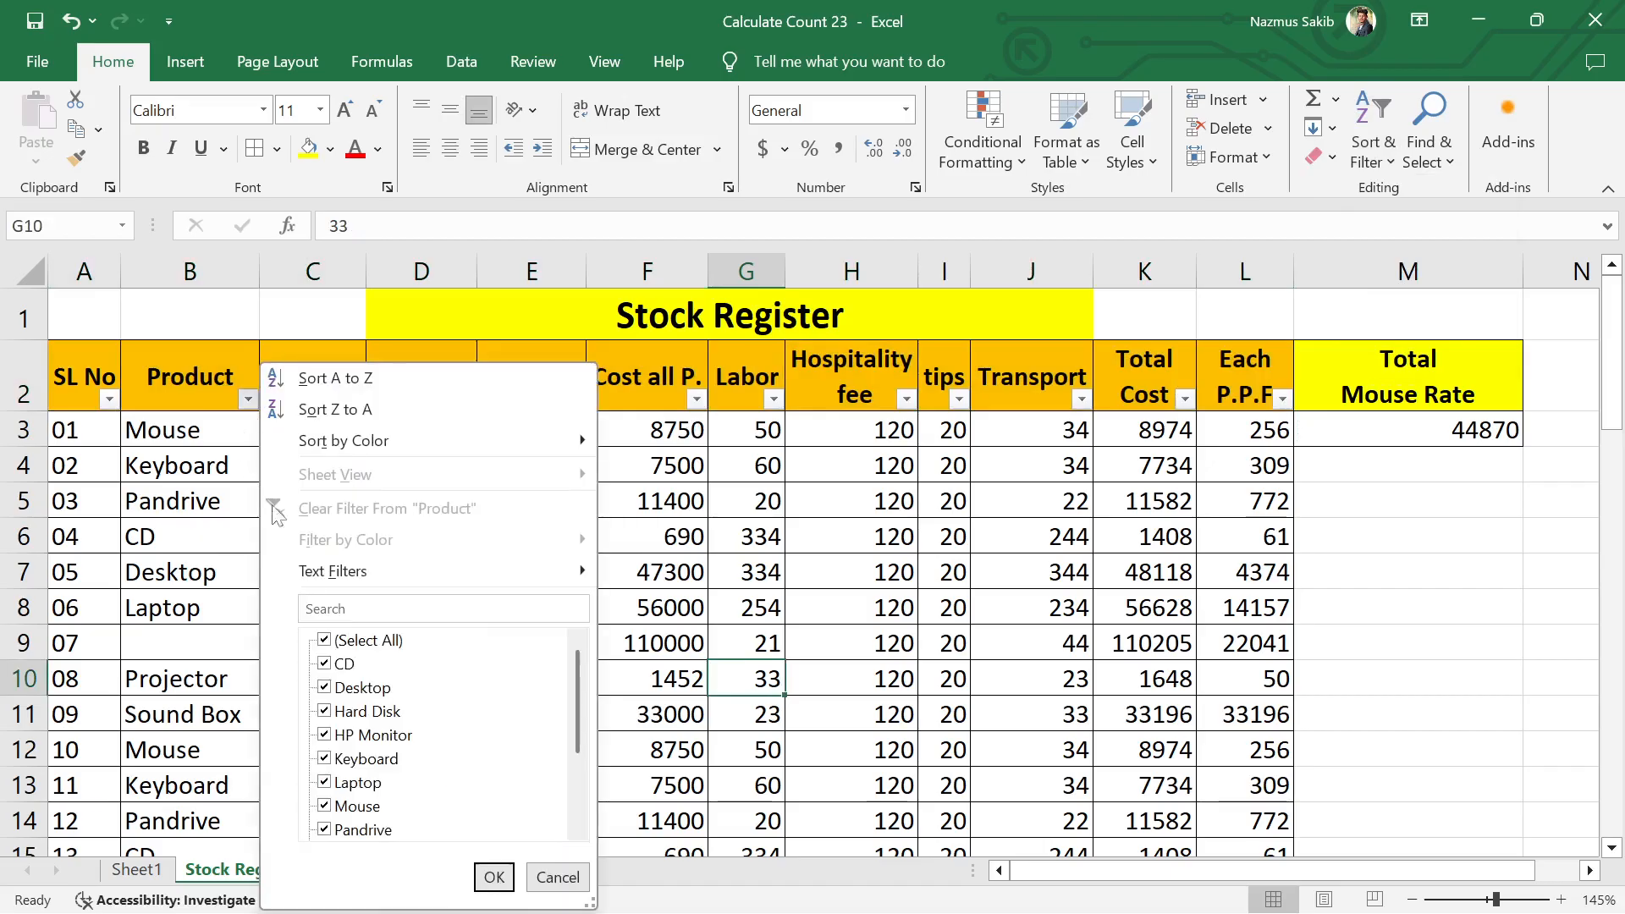
left_click(357, 806)
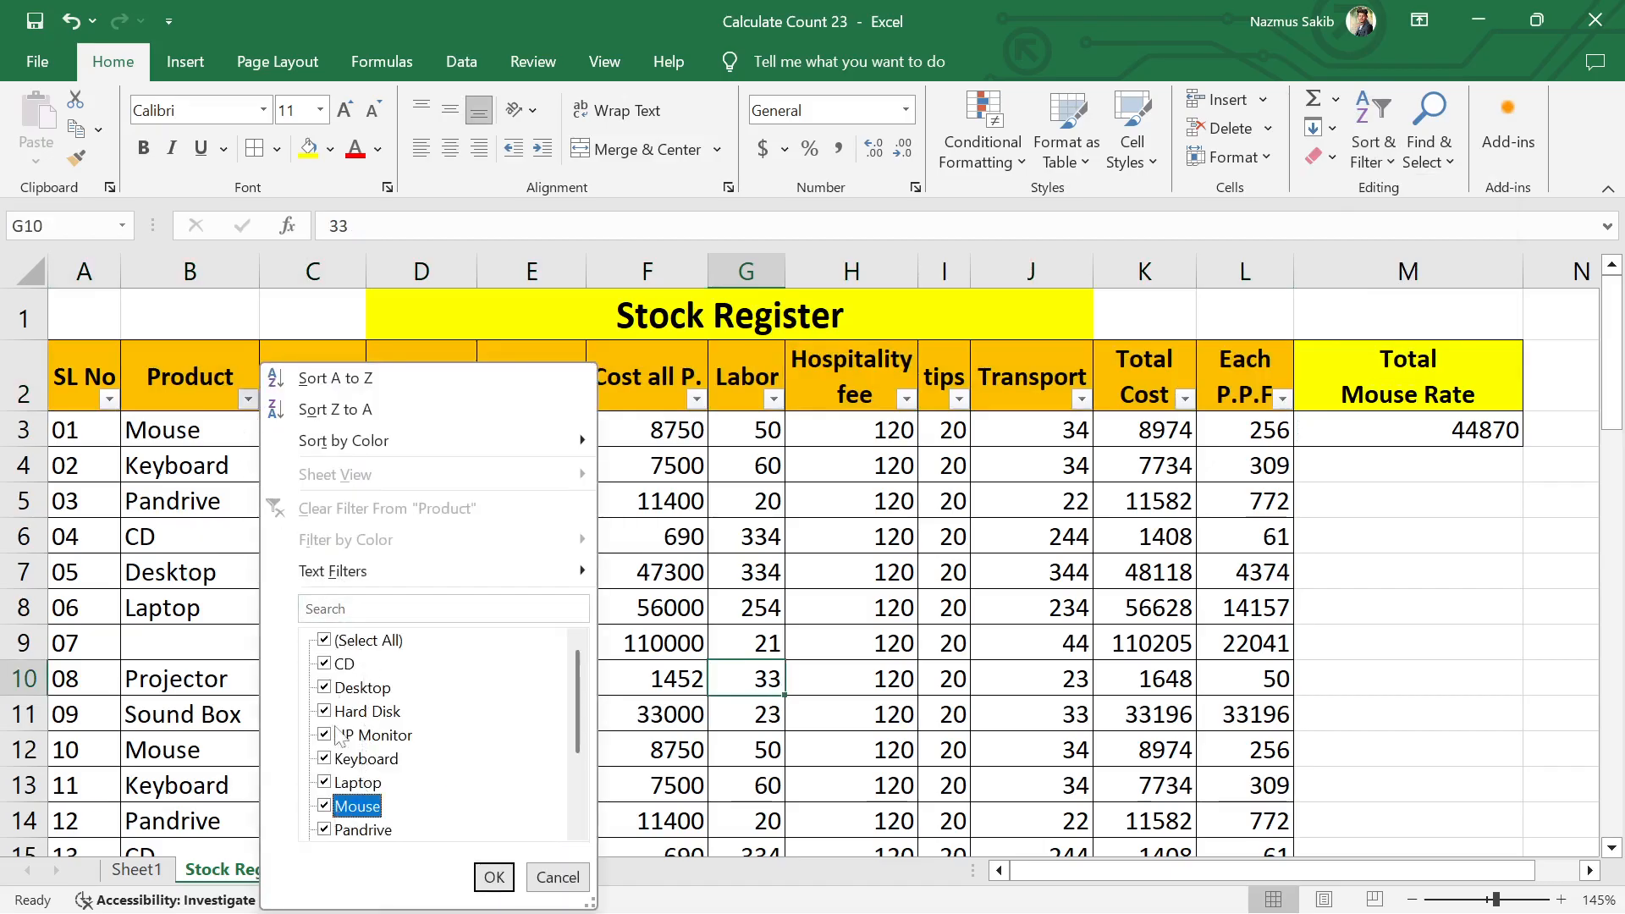
left_click(325, 641)
left_click(339, 806)
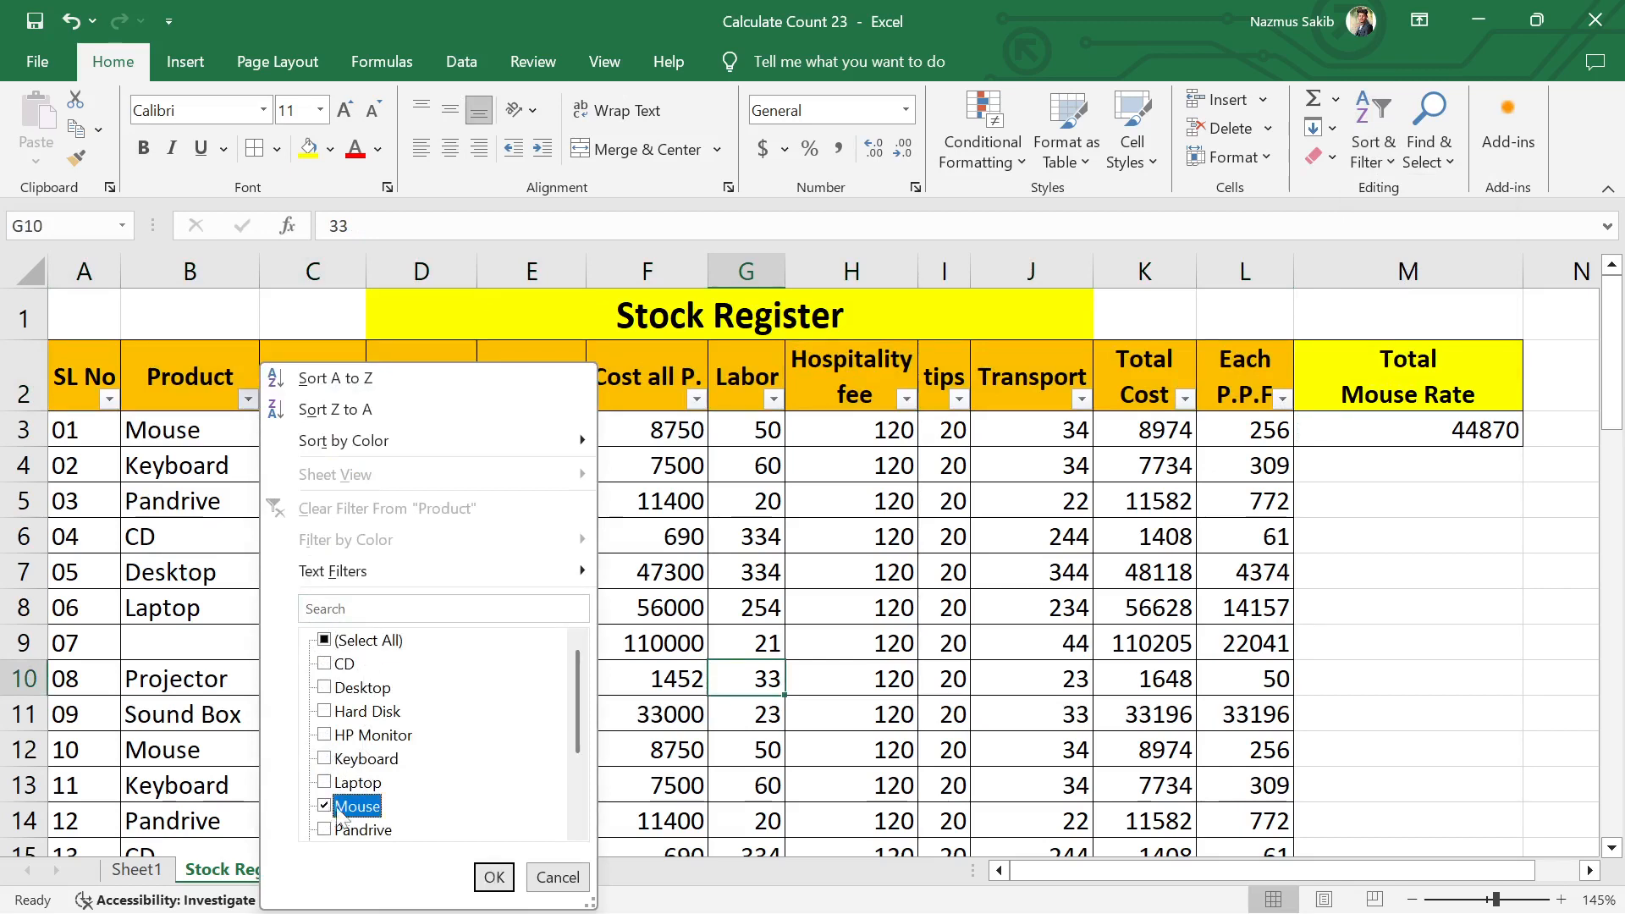
left_click(495, 877)
left_click(1407, 541)
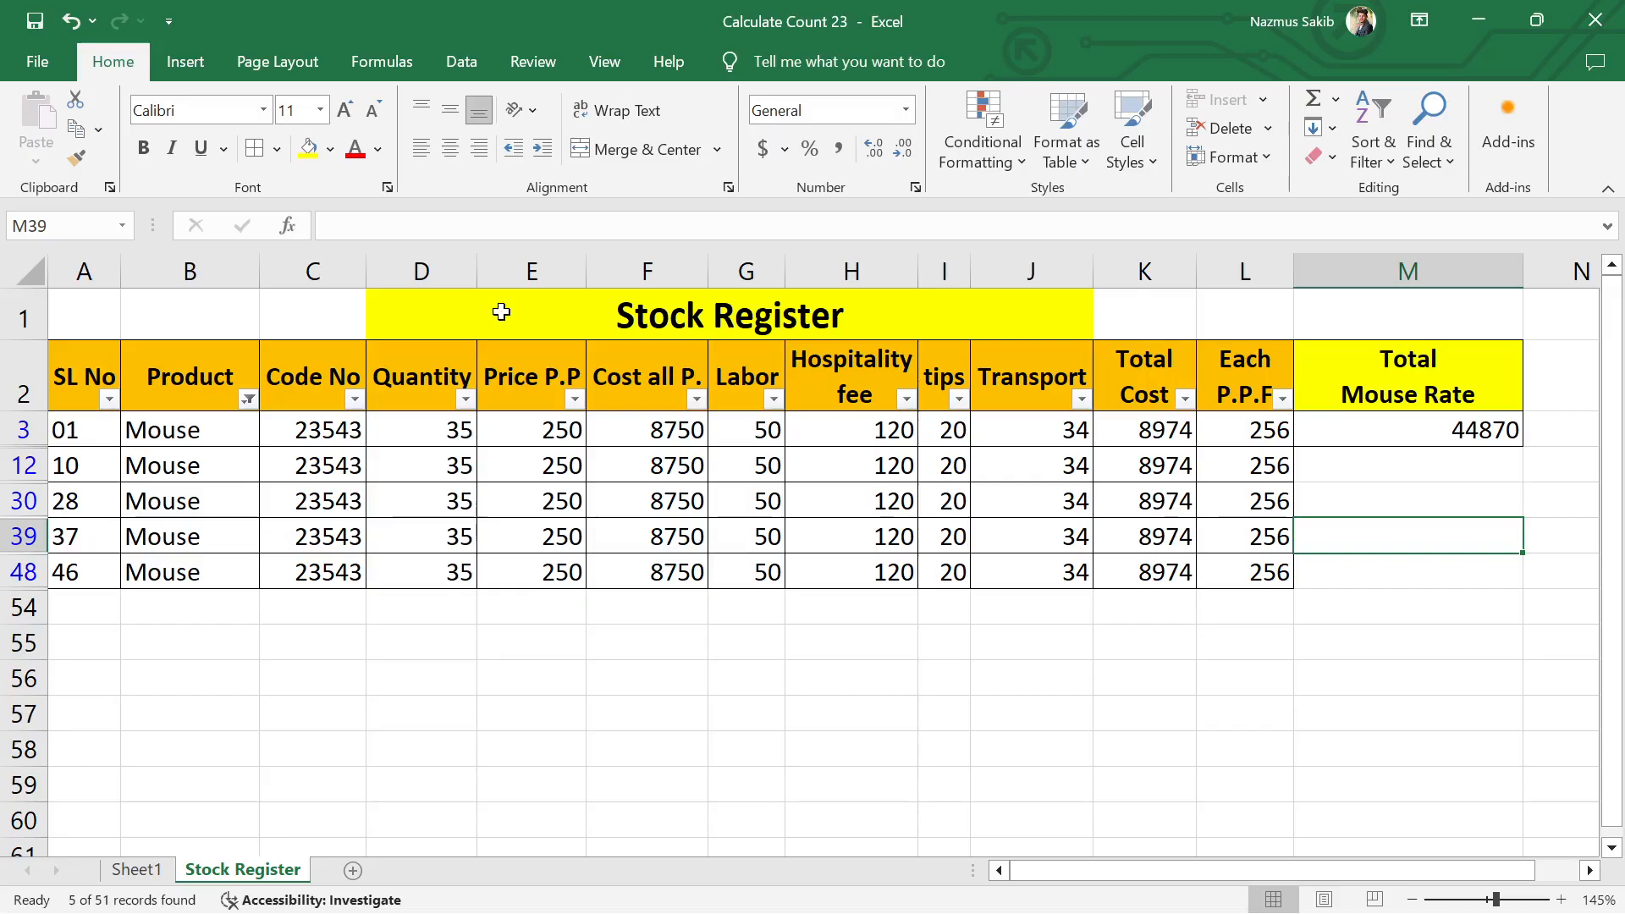
Step: Turn off the filters on the header row A2:L2 so all stock entries are shown again
left_click_drag(82, 377, 1227, 398)
left_click(1401, 573)
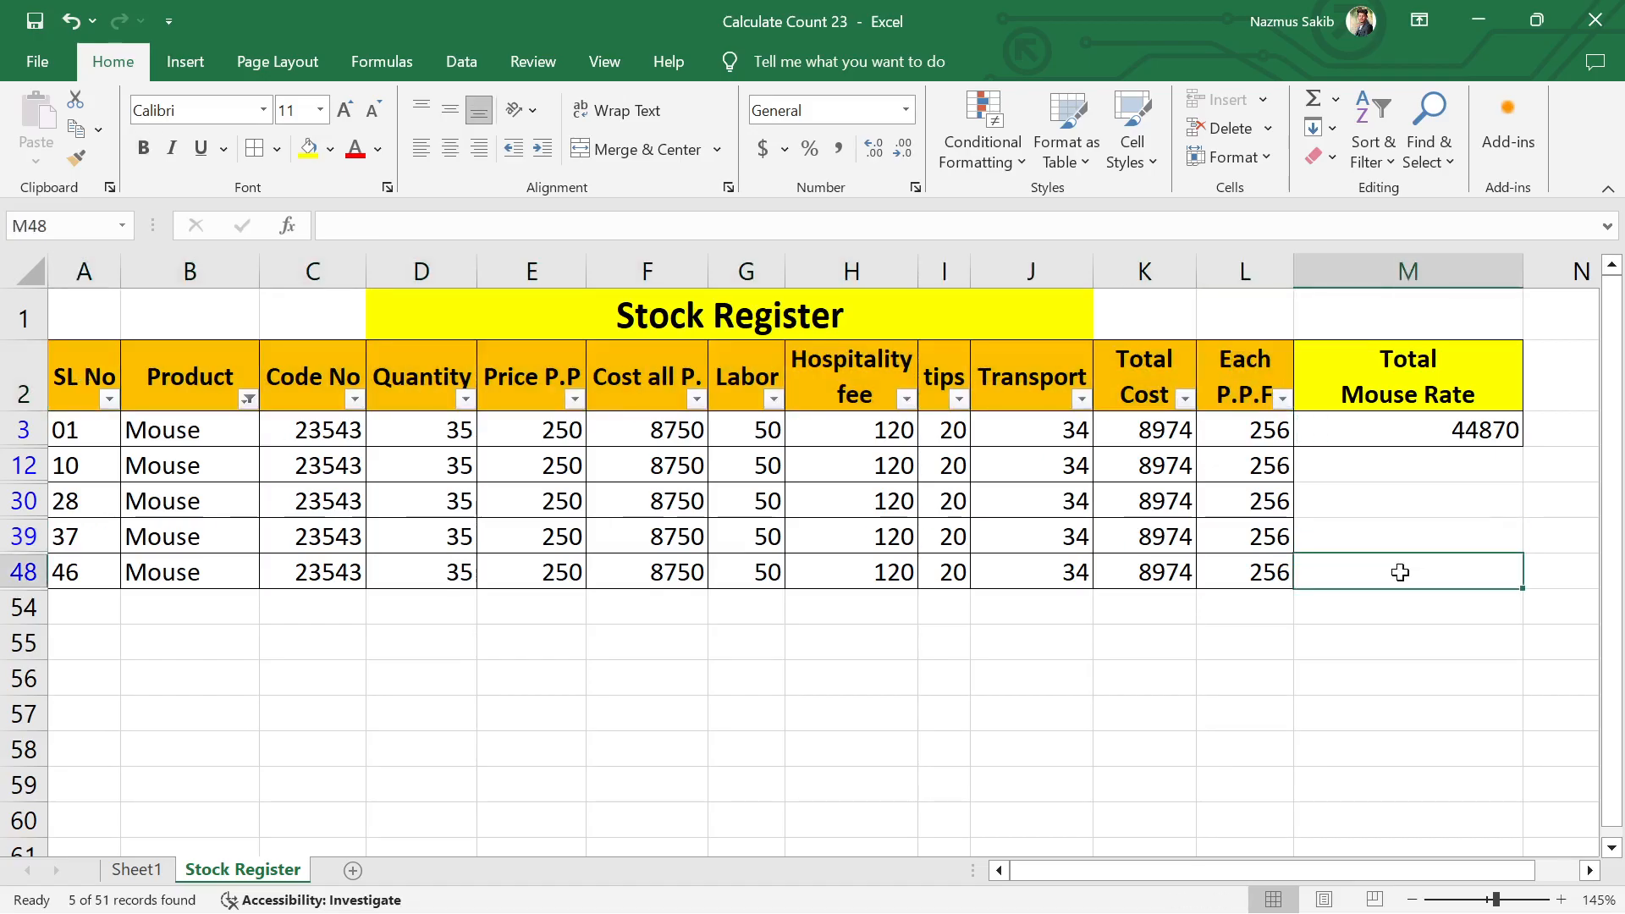
left_click_drag(83, 376, 1244, 391)
left_click(1371, 144)
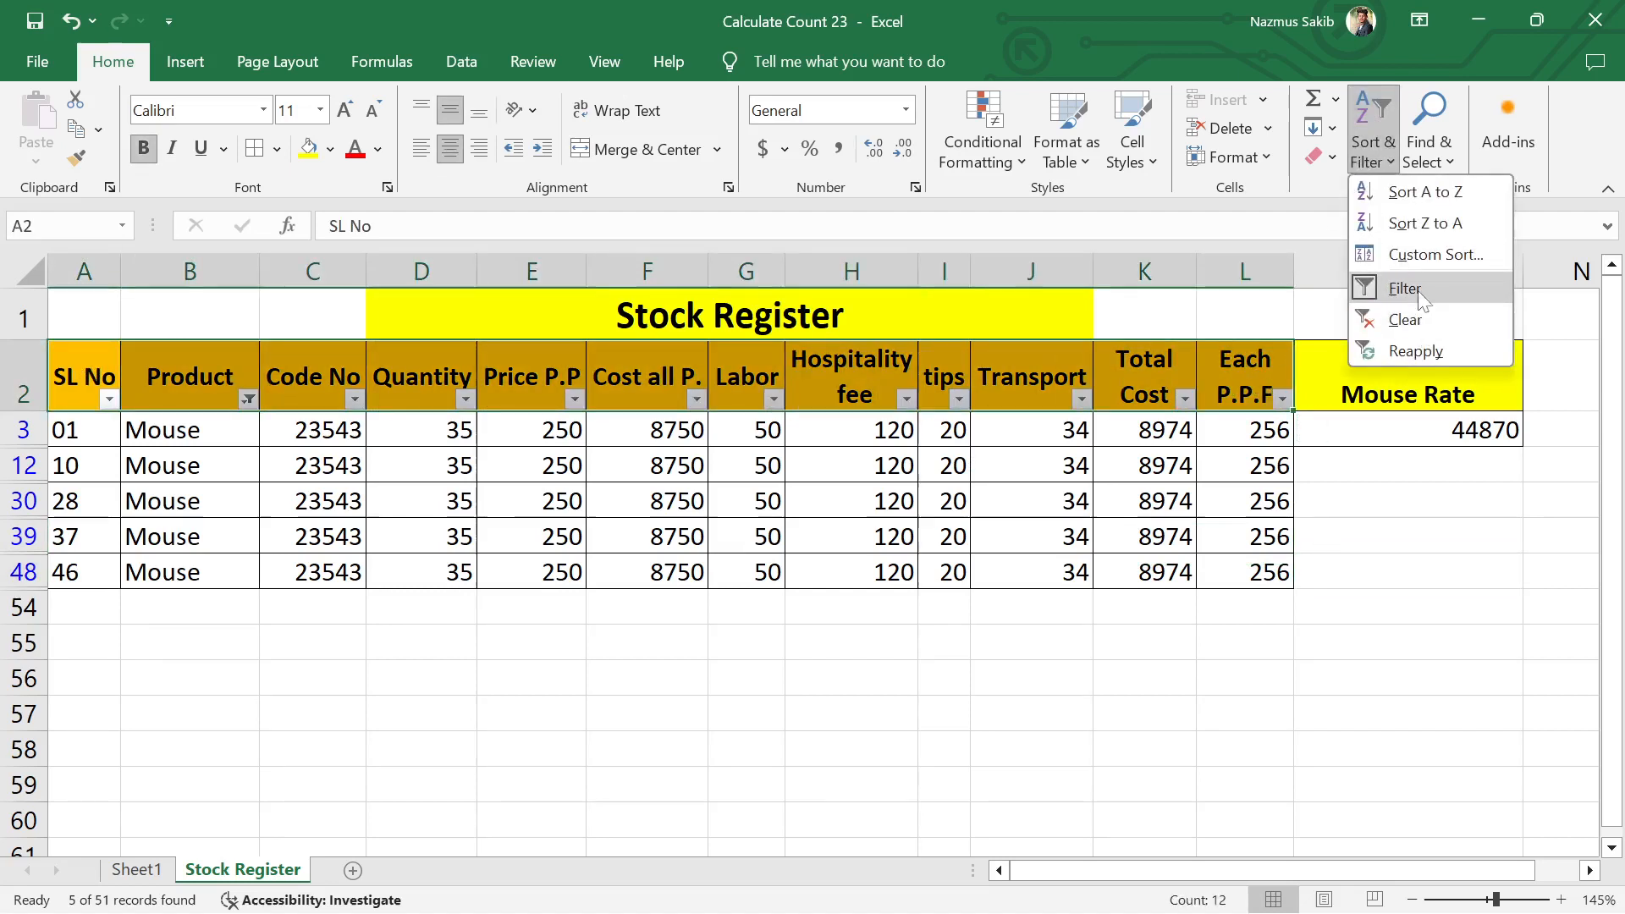
left_click(1405, 289)
Step: Clear the SUMIF formula from cell M3 under Total Mouse Rate
left_click(1456, 430)
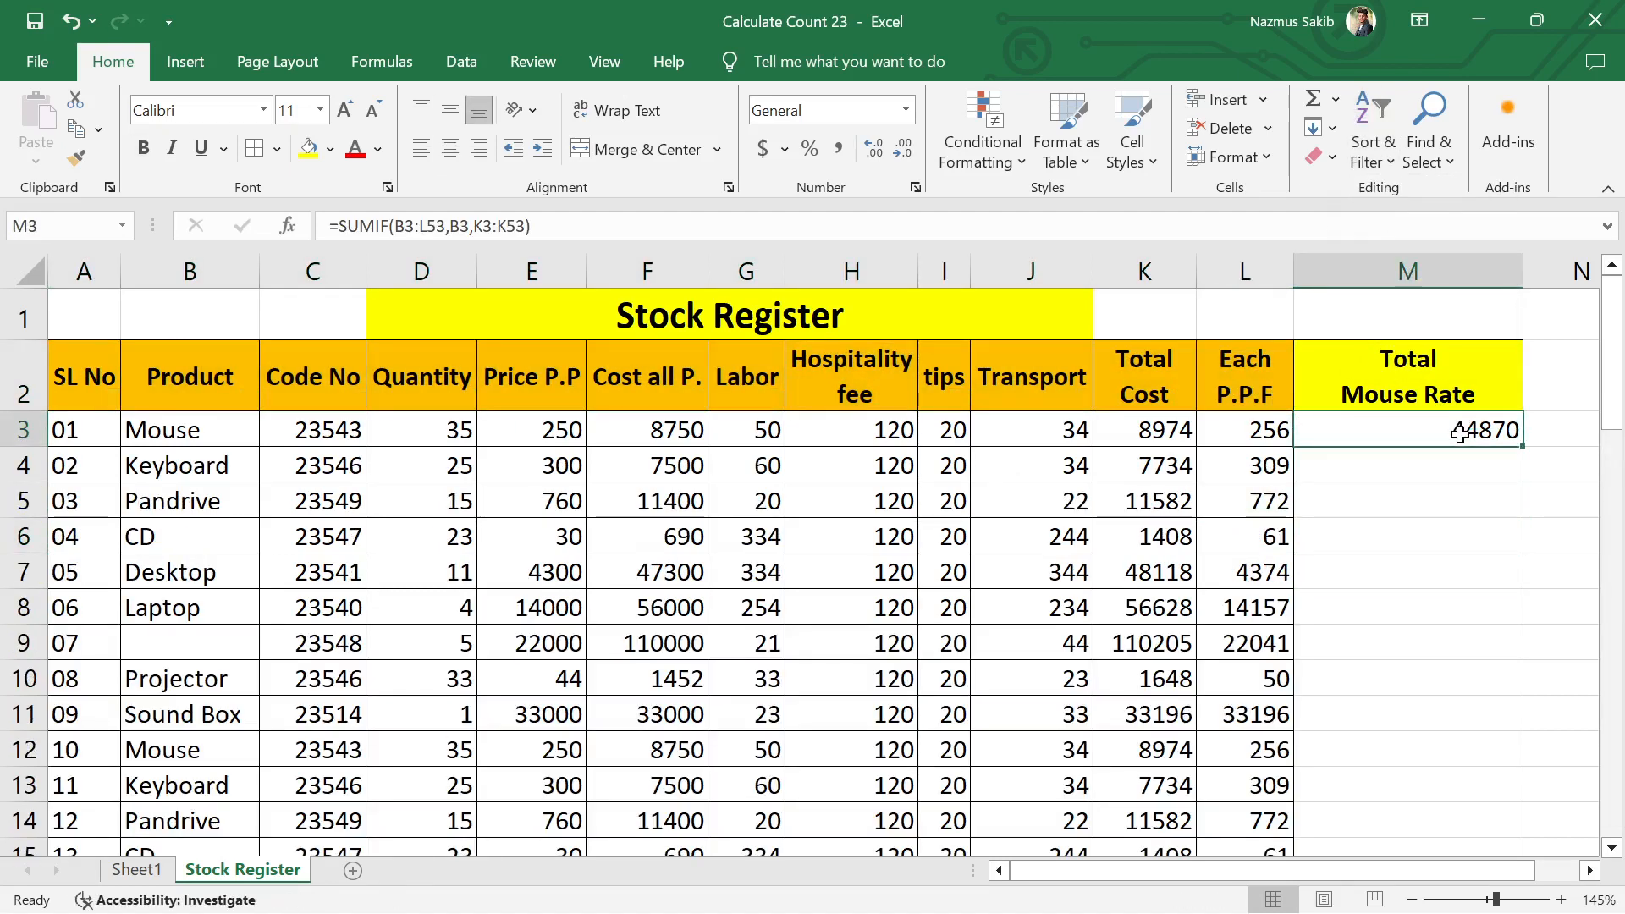
key("Delete")
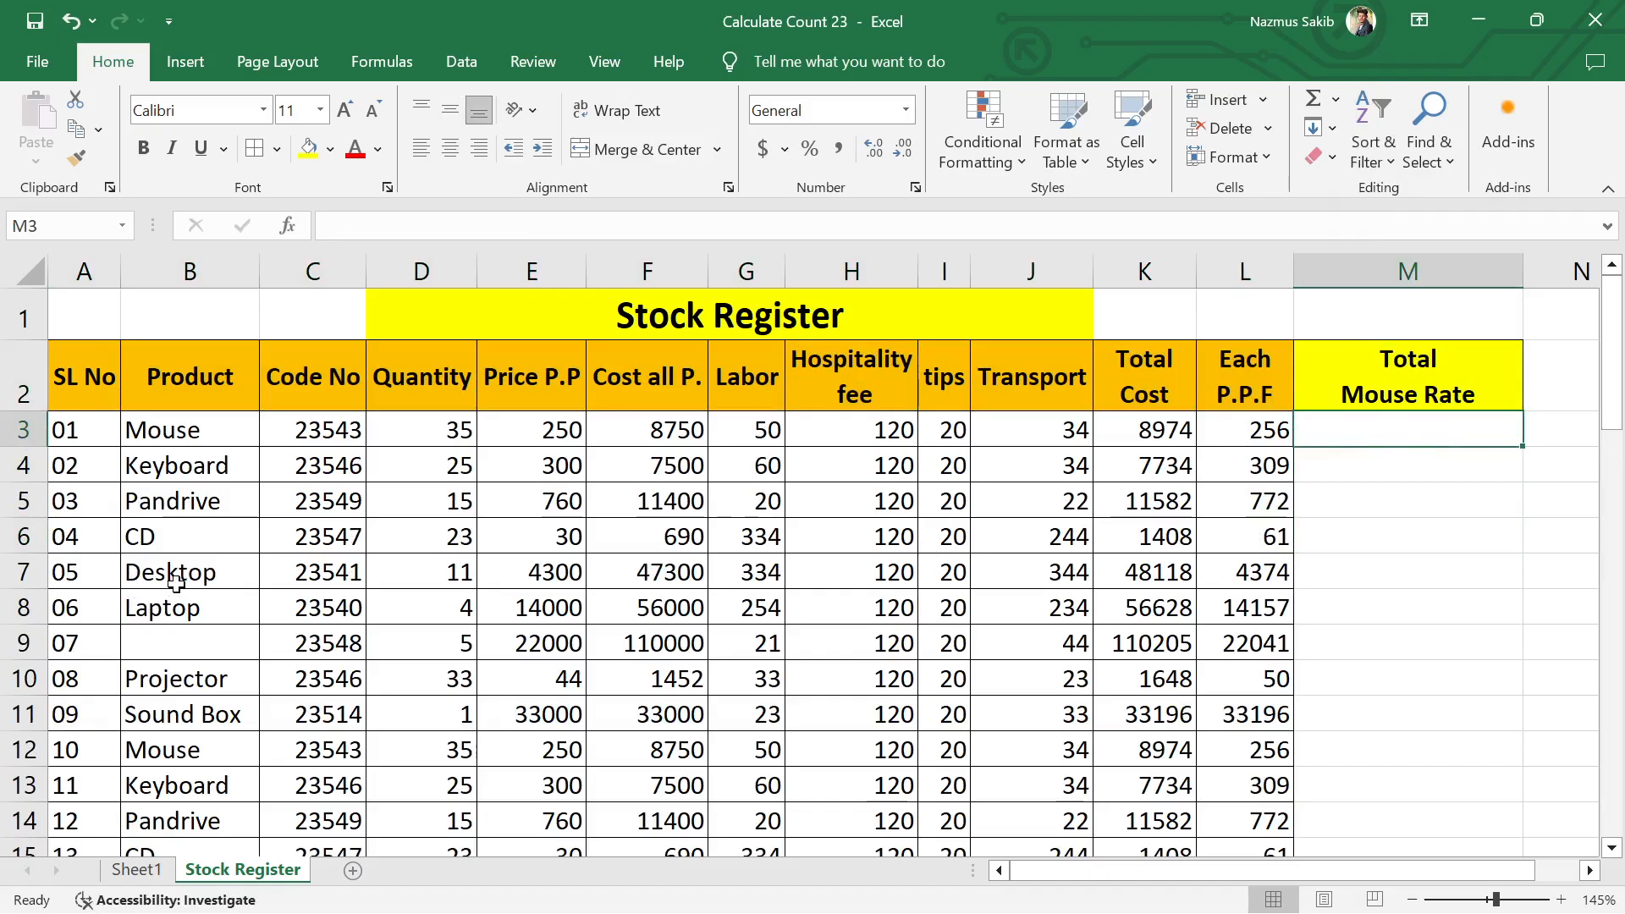
key("Down")
key("Down")
key("Down")
key("Down")
key("Down")
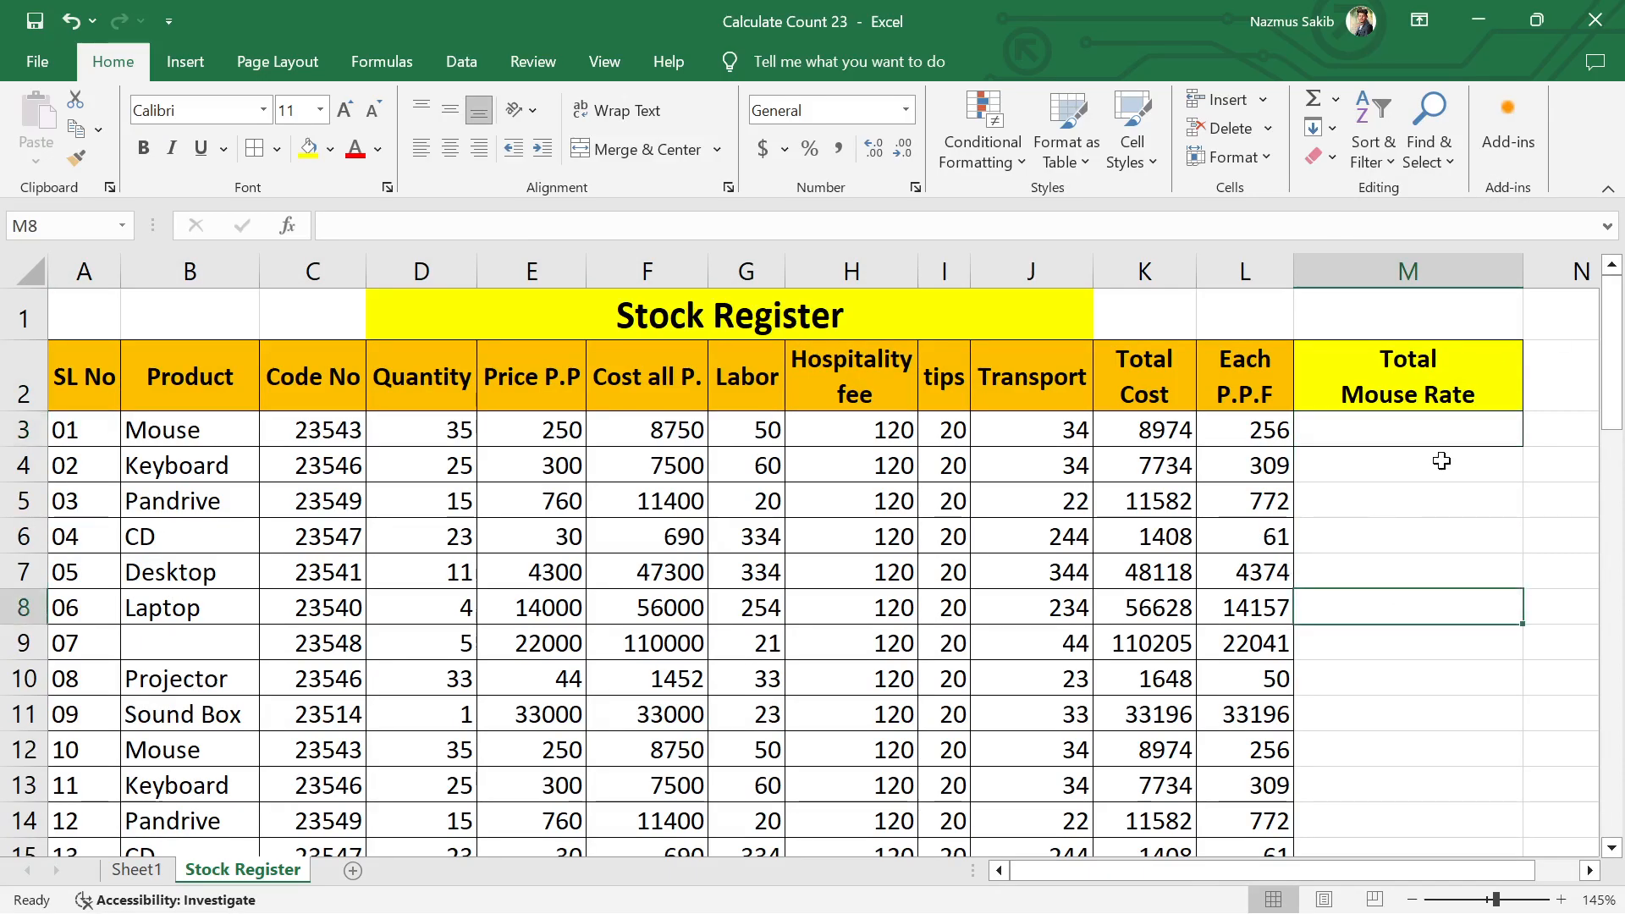
Step: Start a new SUMIF formula in cell M3 with the Product column B3:B53 as the range to check
left_click(1445, 432)
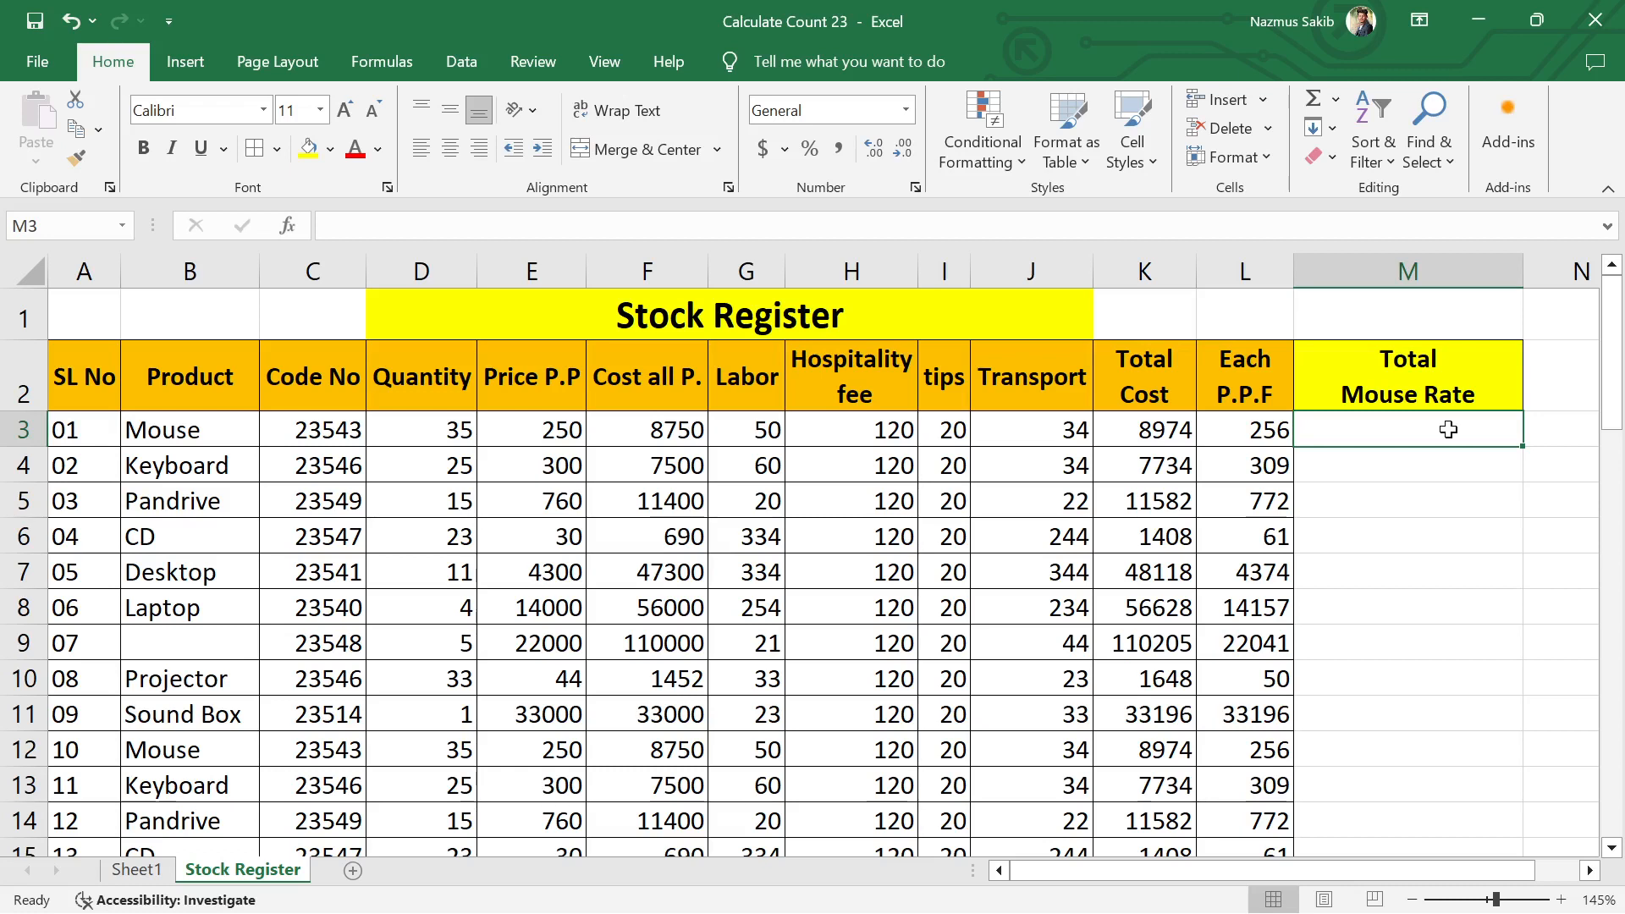
right_click(1449, 429)
key("Escape")
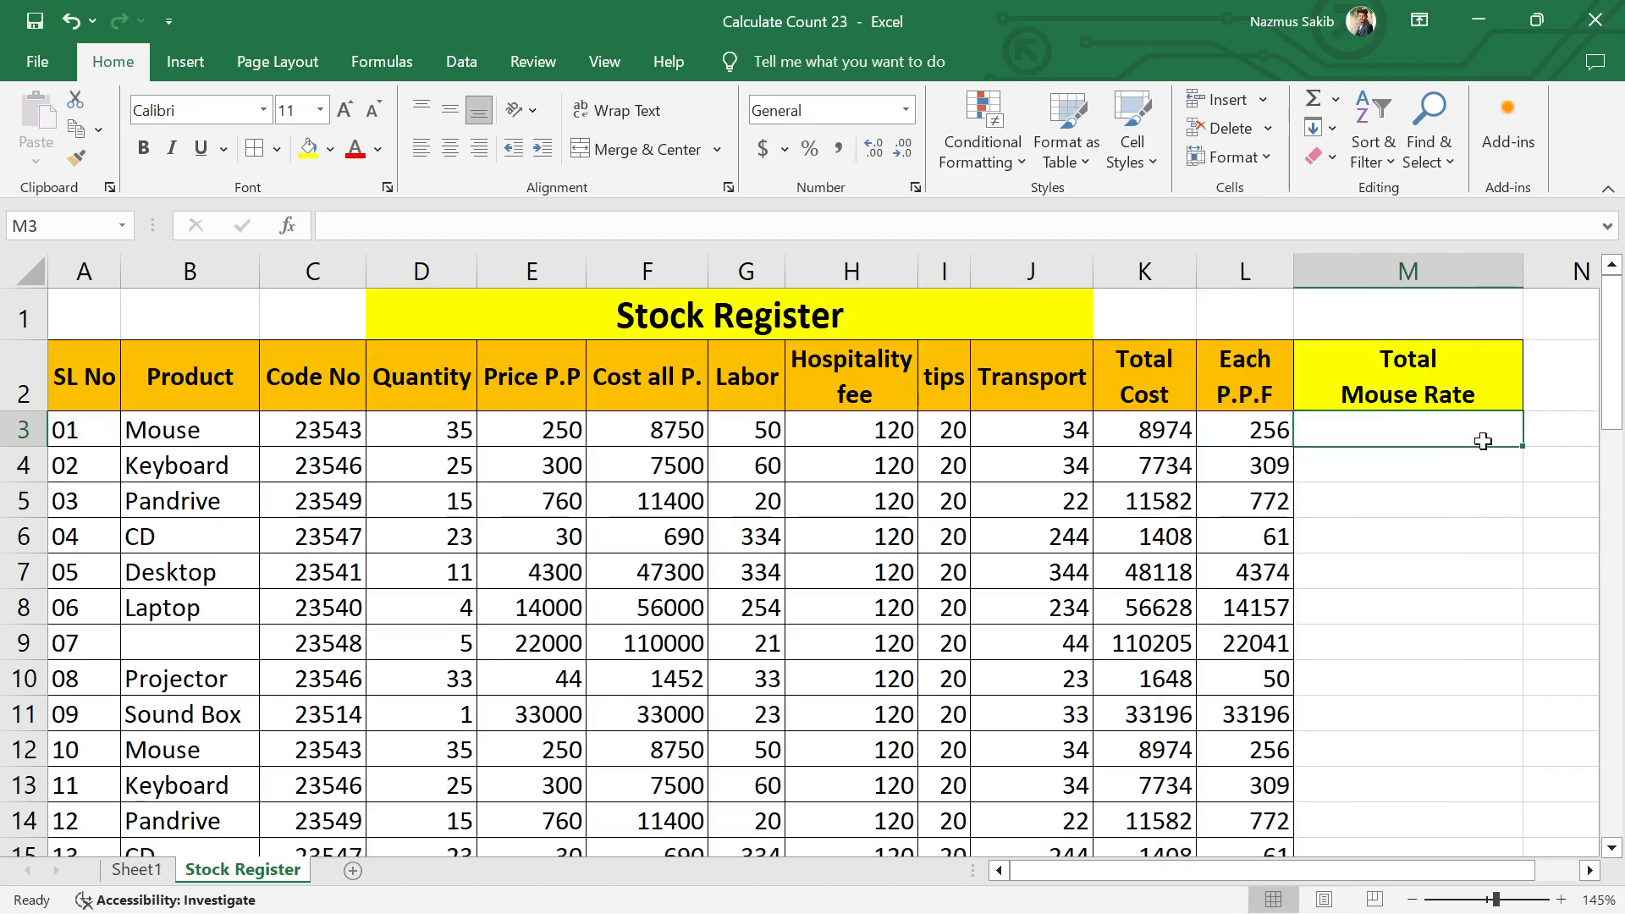
type("=su")
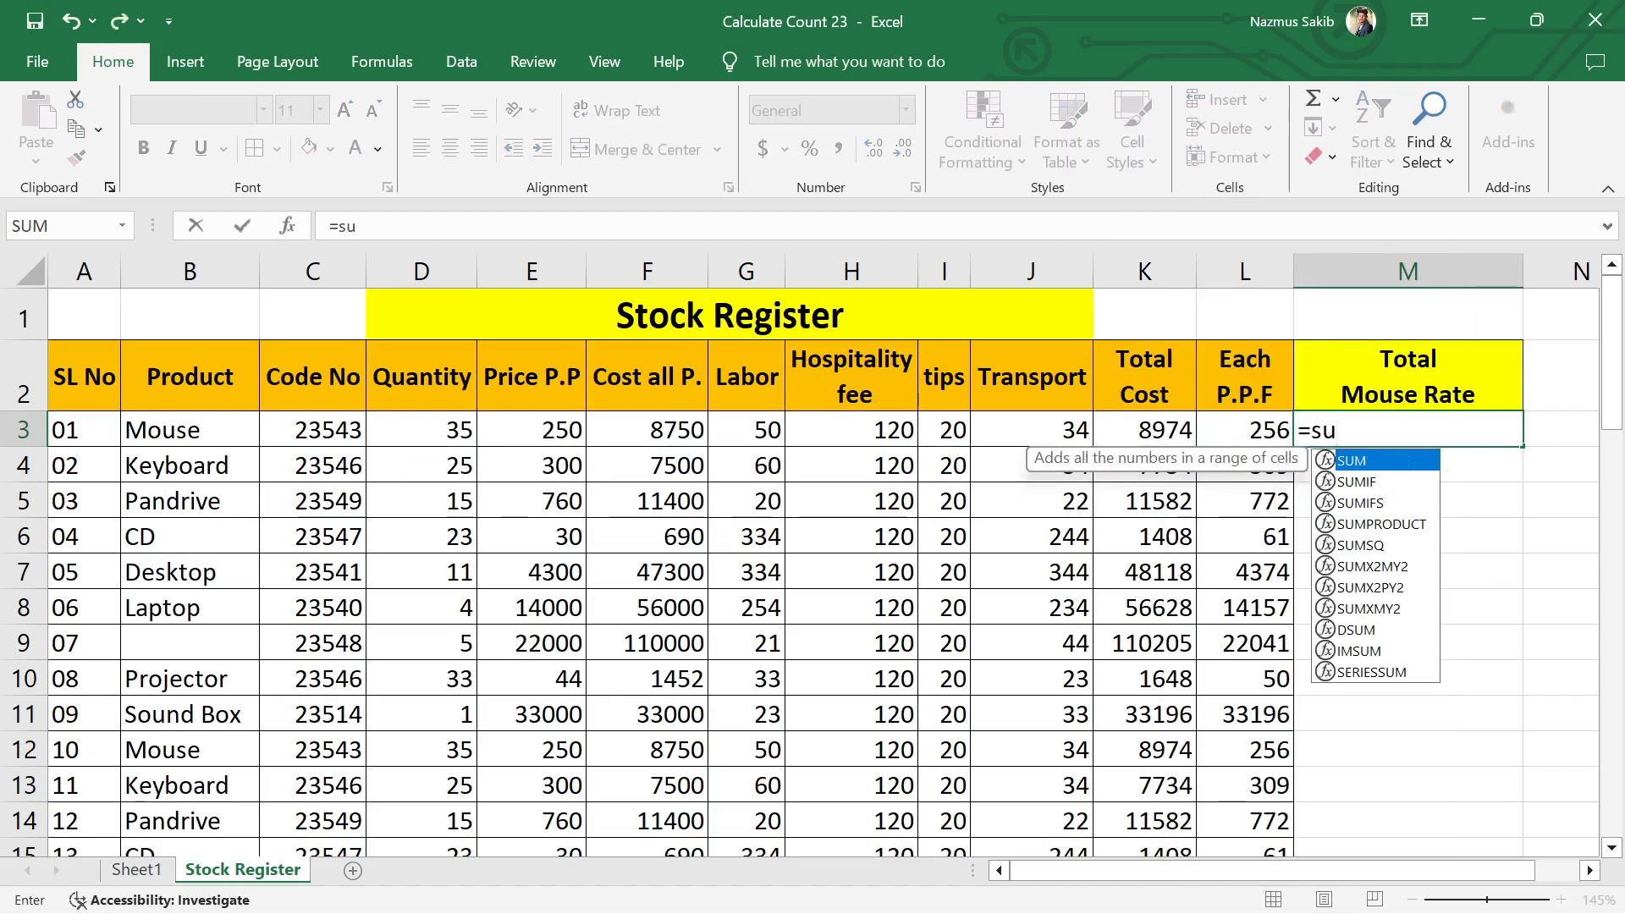
type("mif")
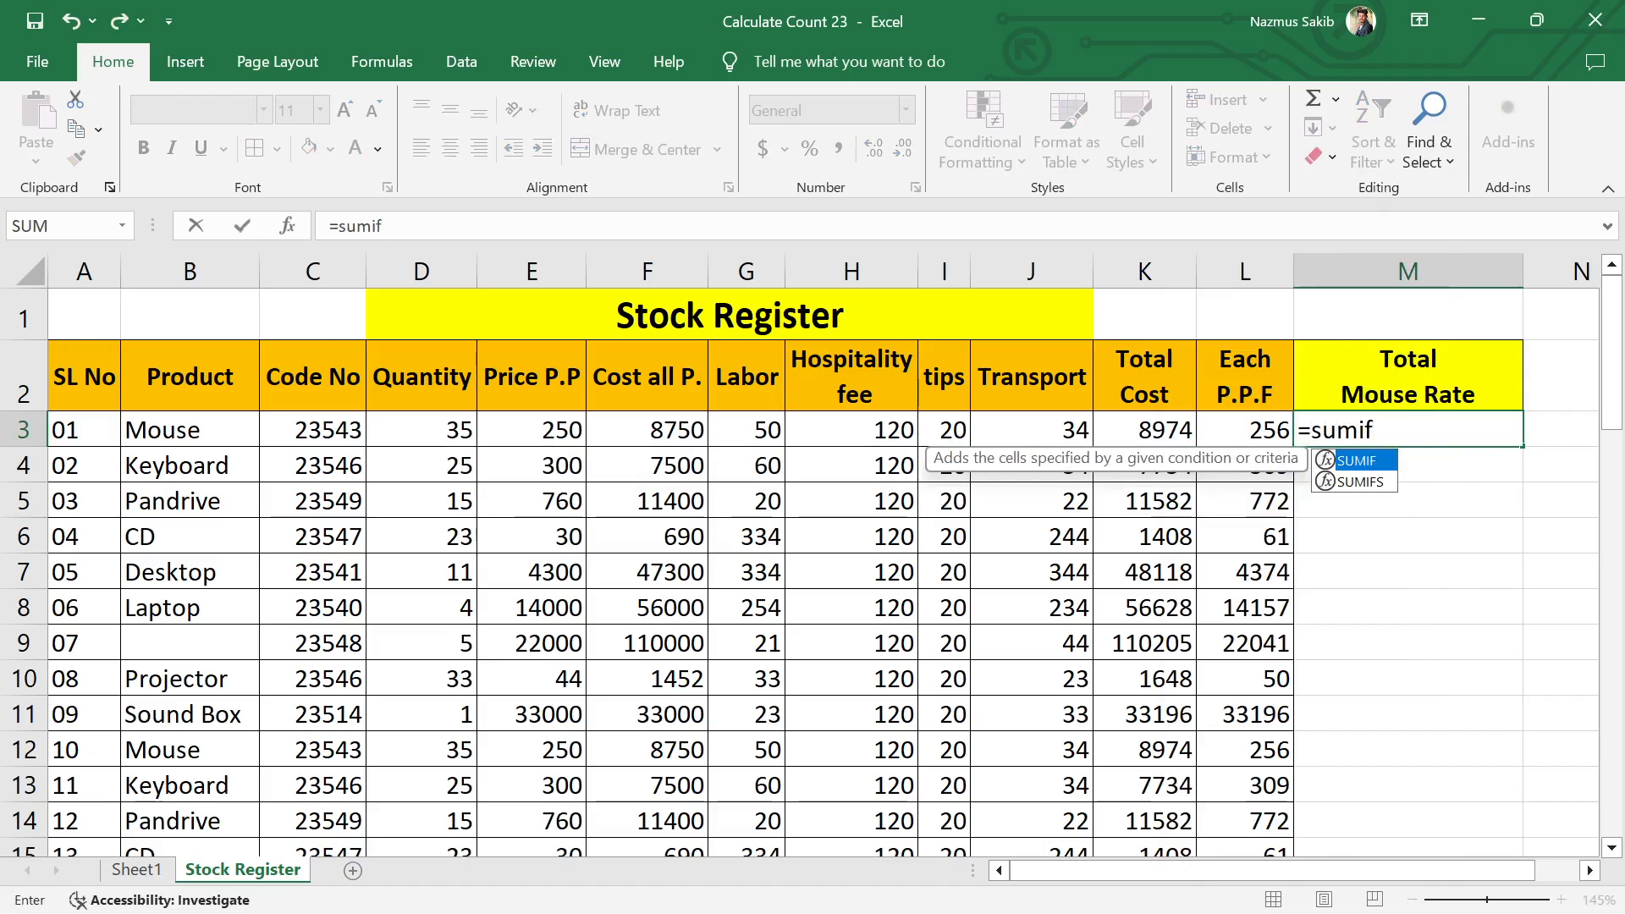
key("Tab")
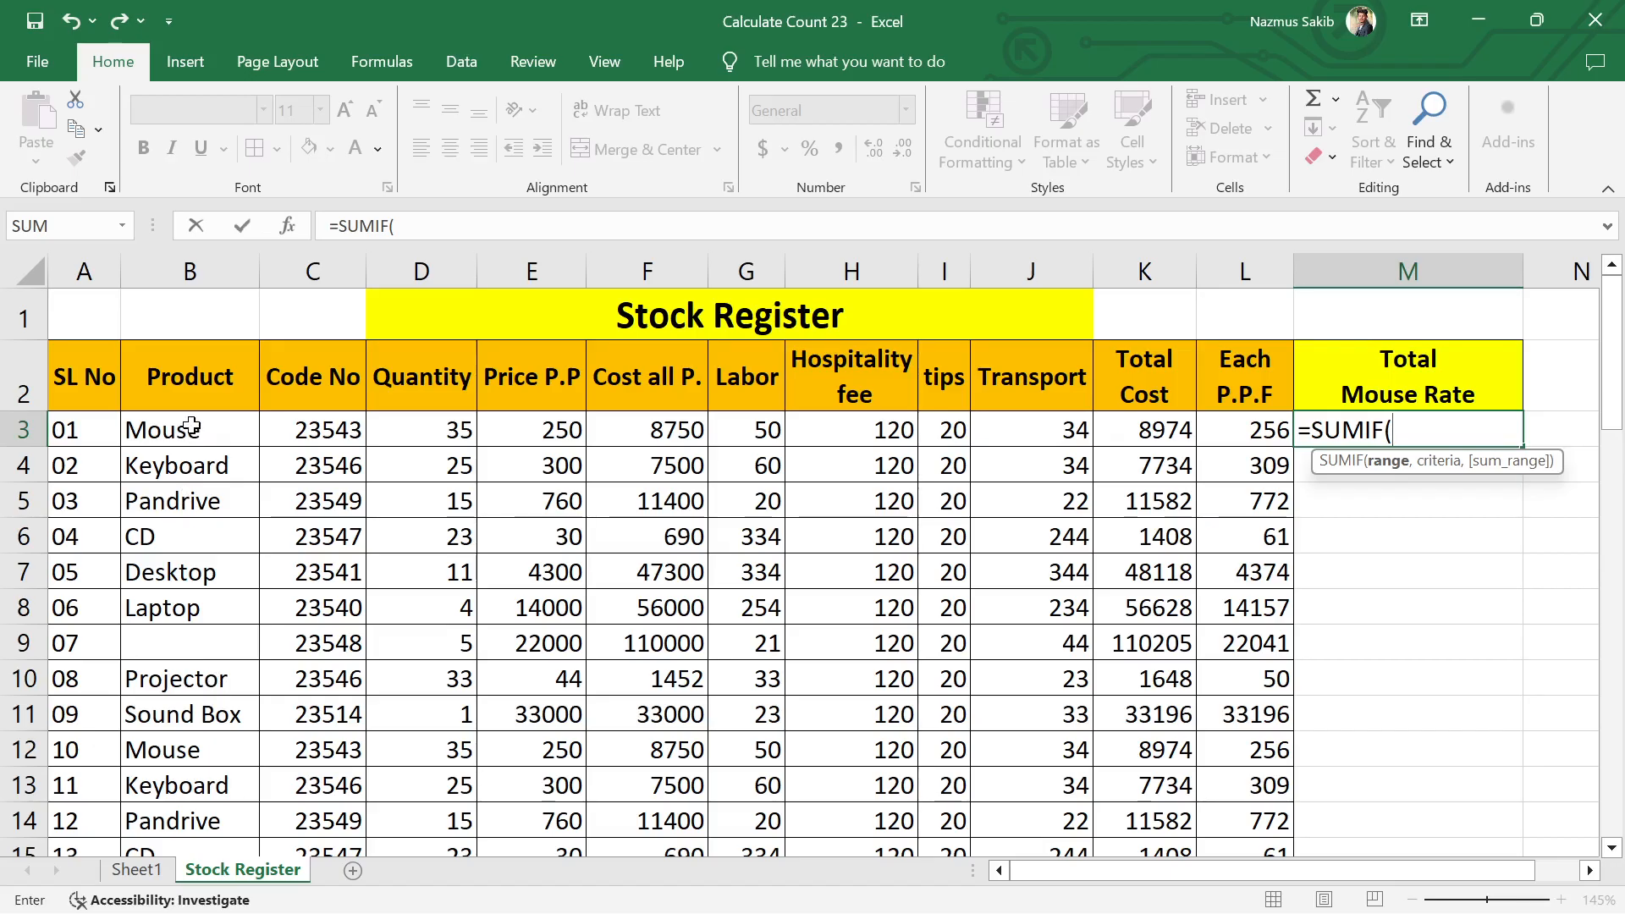
left_click_drag(192, 425, 224, 649)
scroll(852, 525, "up", 15)
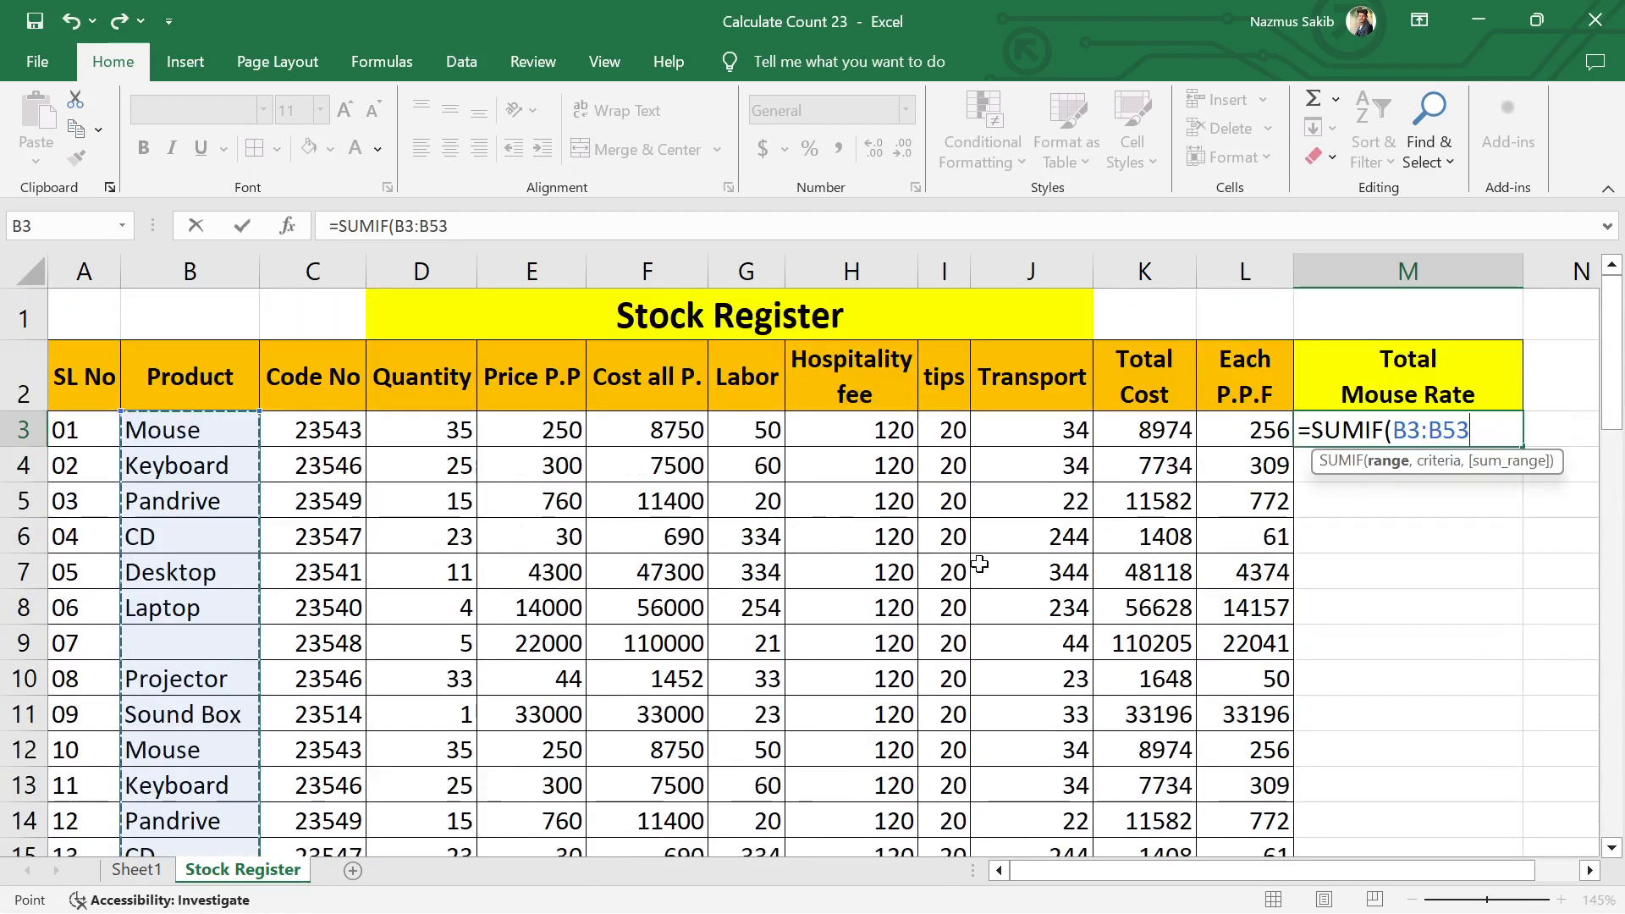
type(",")
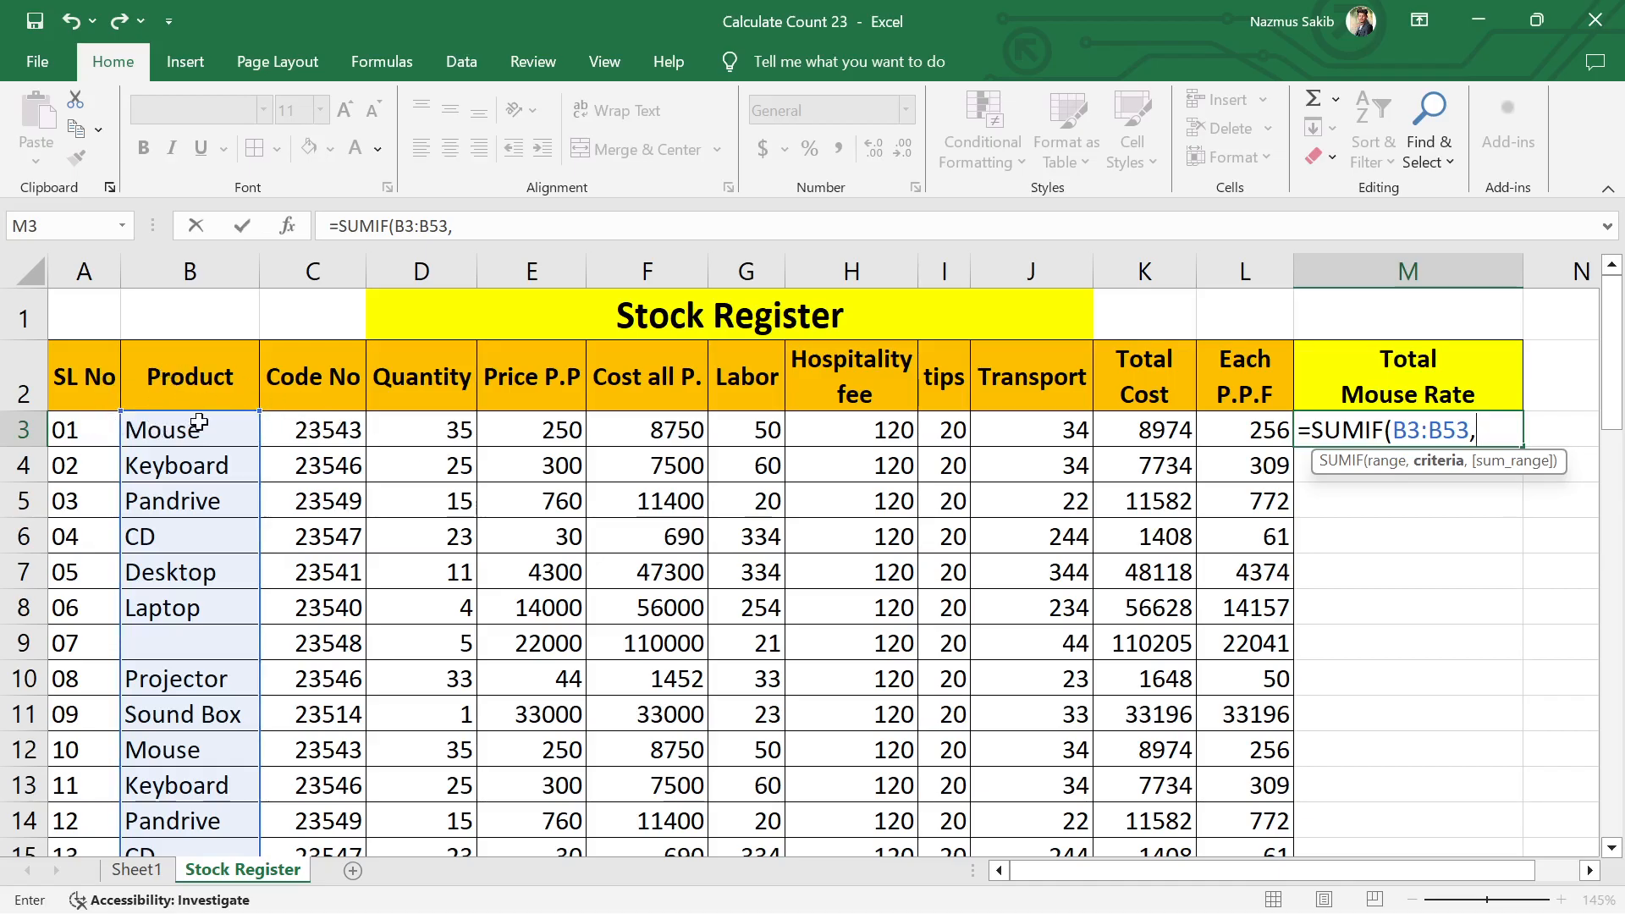
left_click_drag(207, 423, 1265, 757)
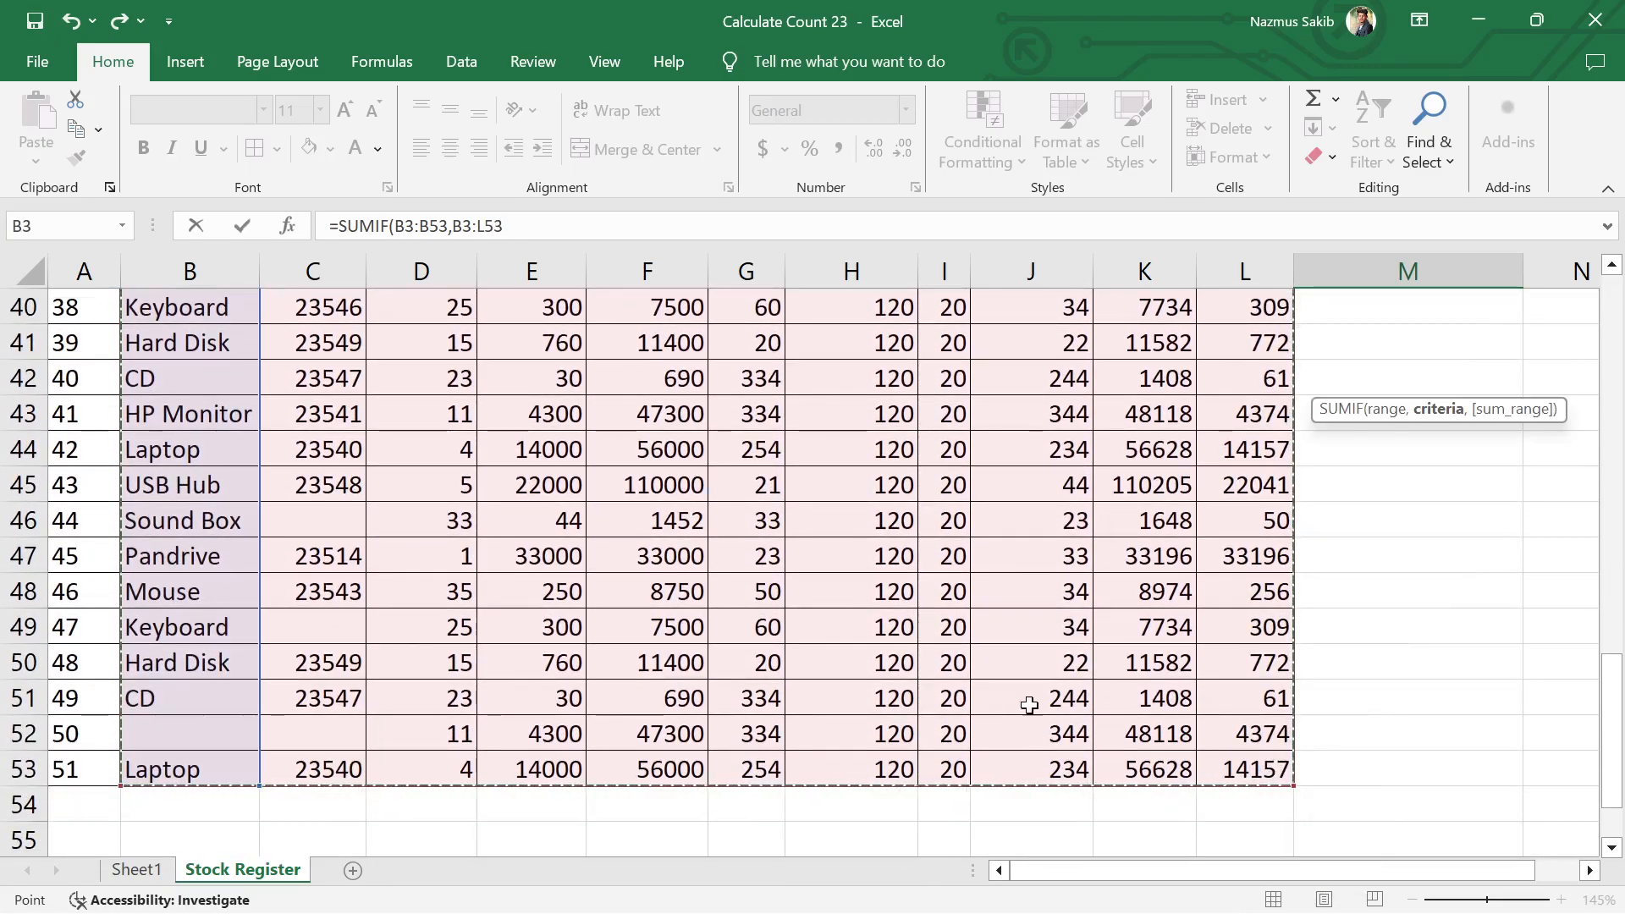
scroll(453, 625, "up", 8)
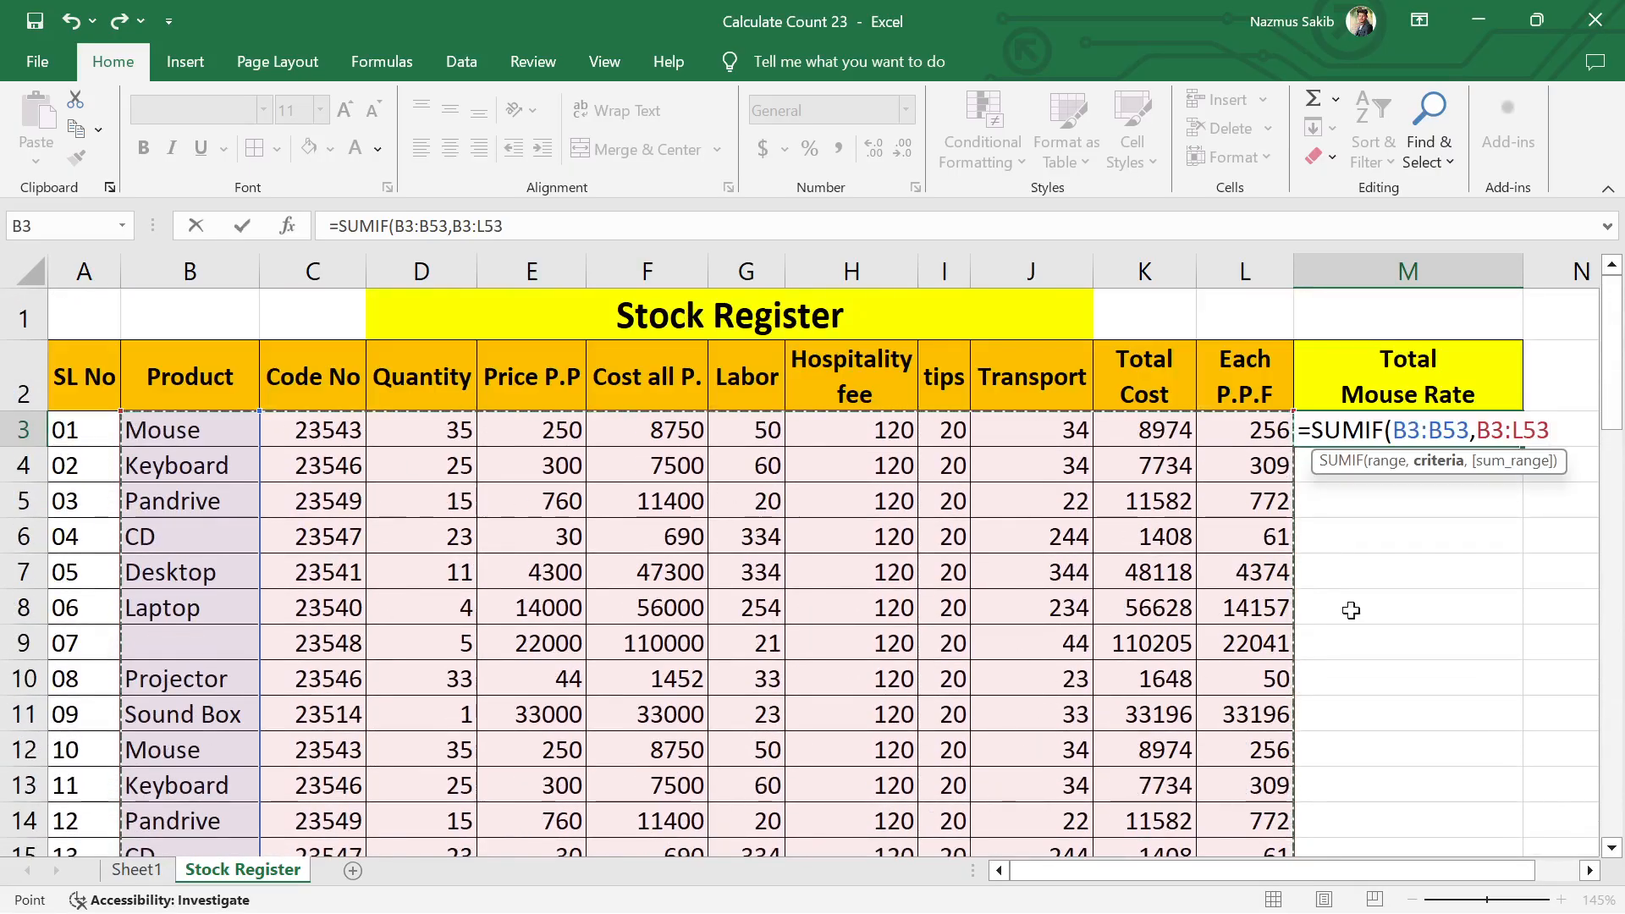
type(",")
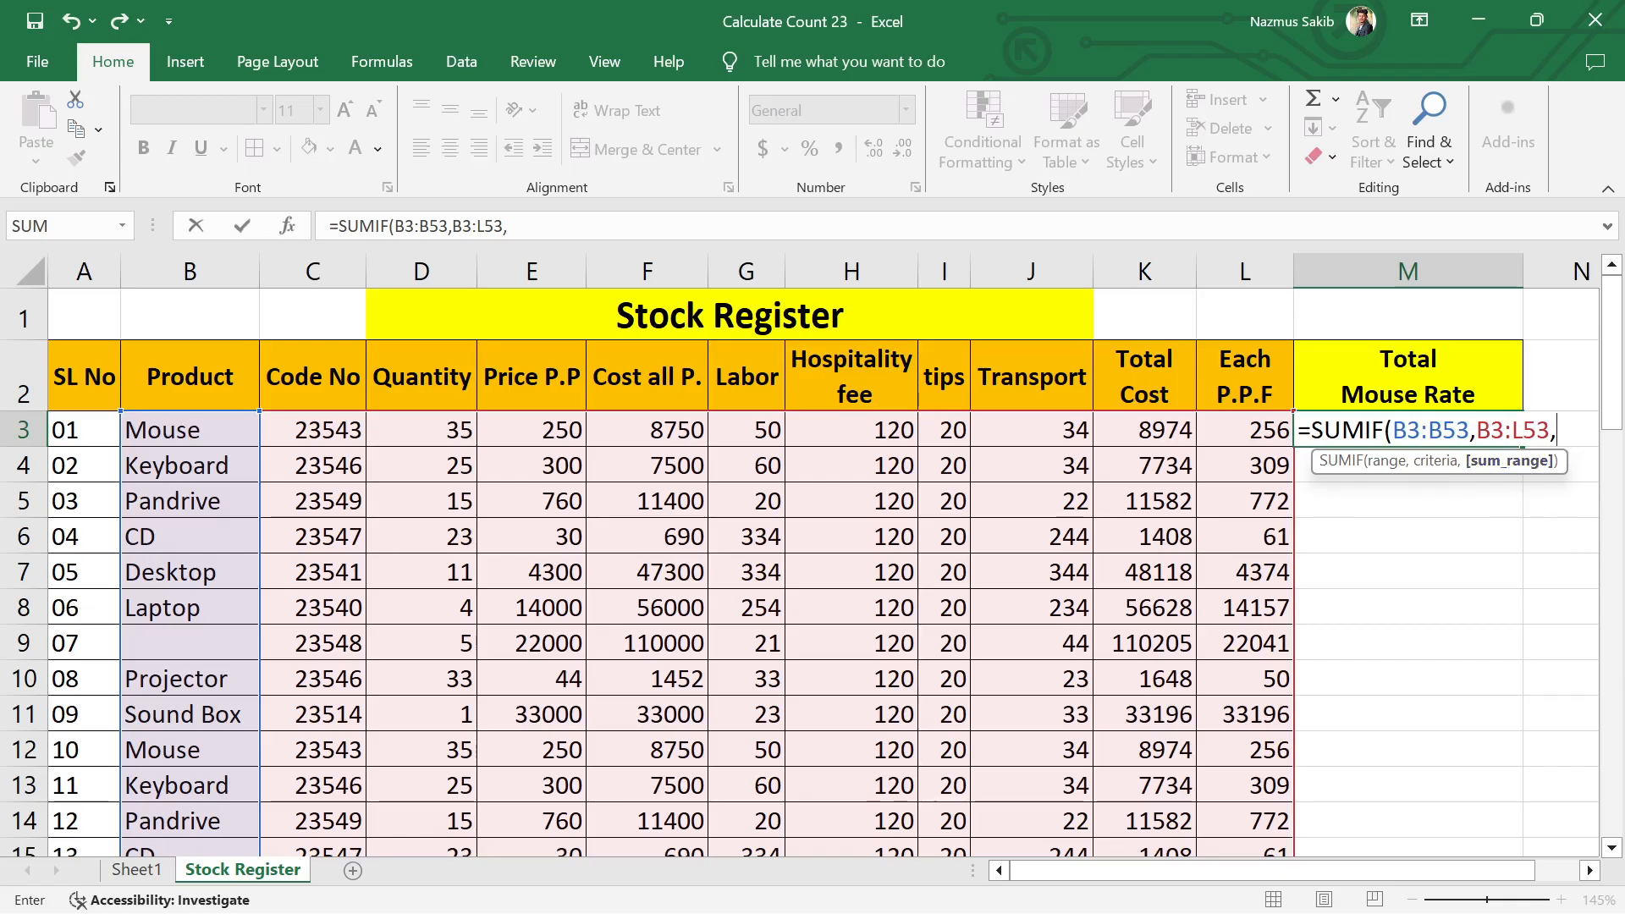
key("BackSpace")
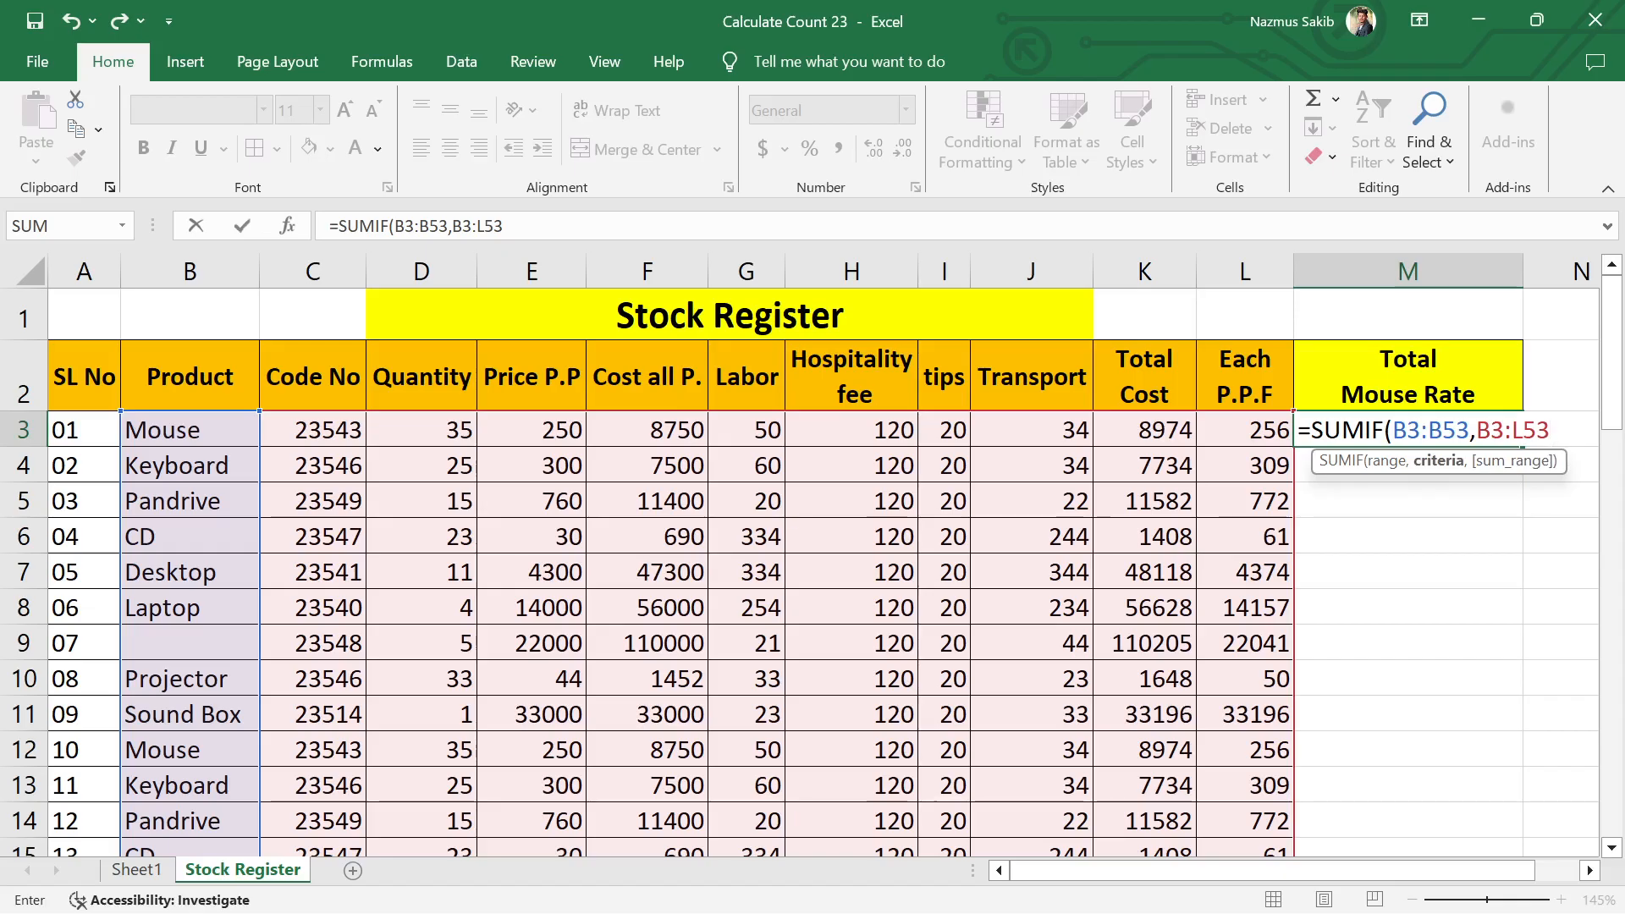
key("BackSpace")
key("BackSpace")
key("BackSpace")
key("BackSpace")
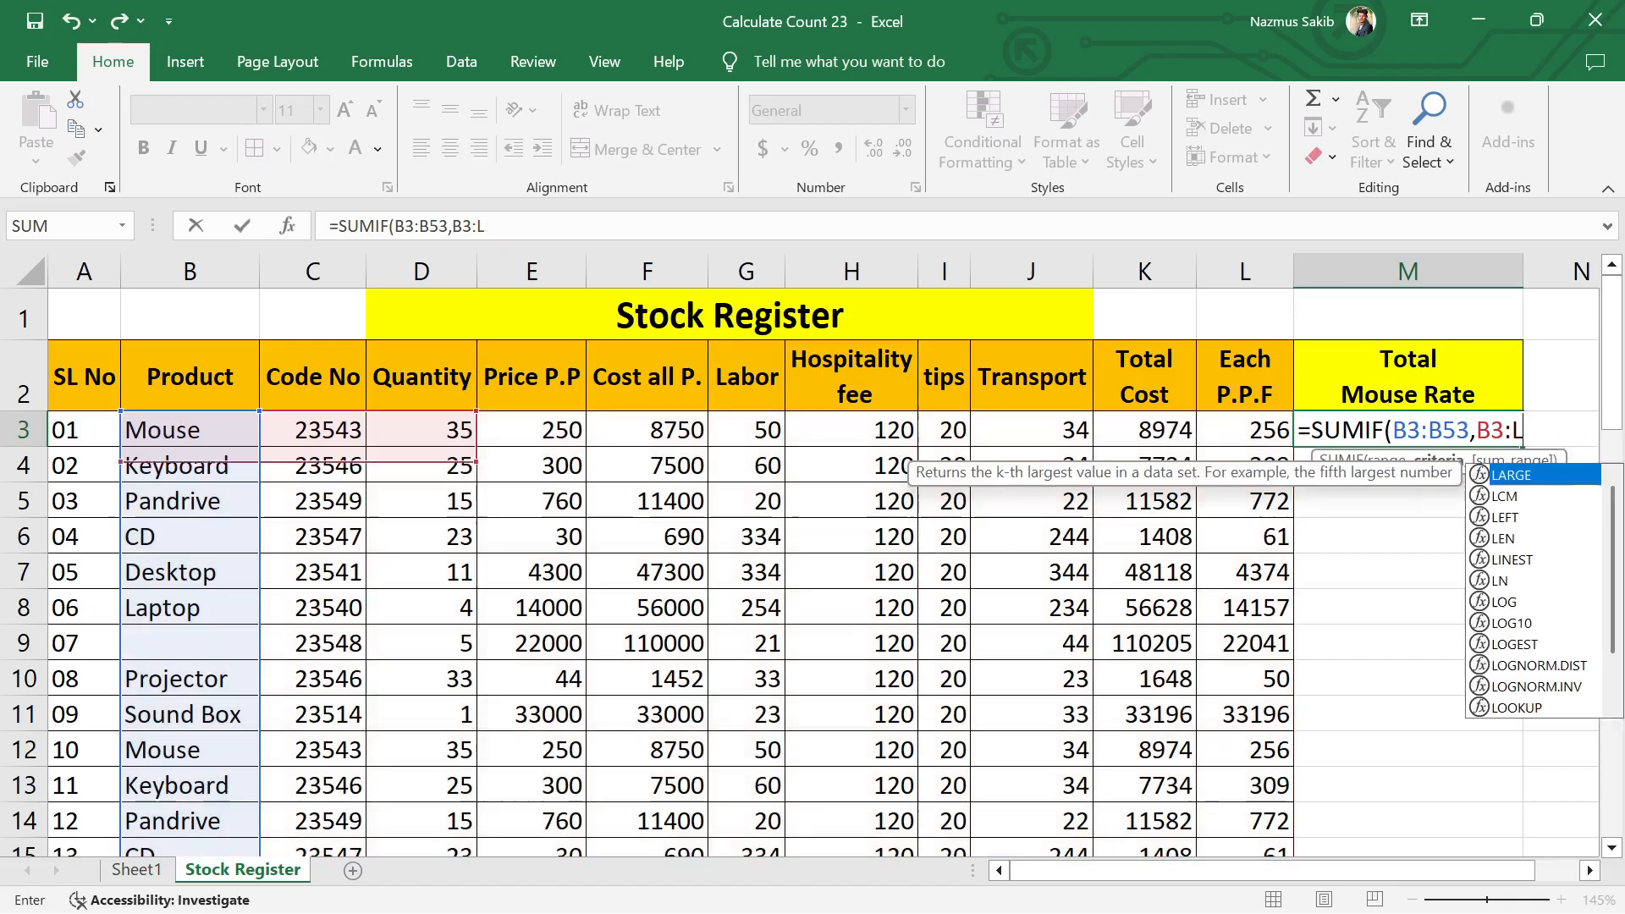
key("BackSpace")
key("BackSpace")
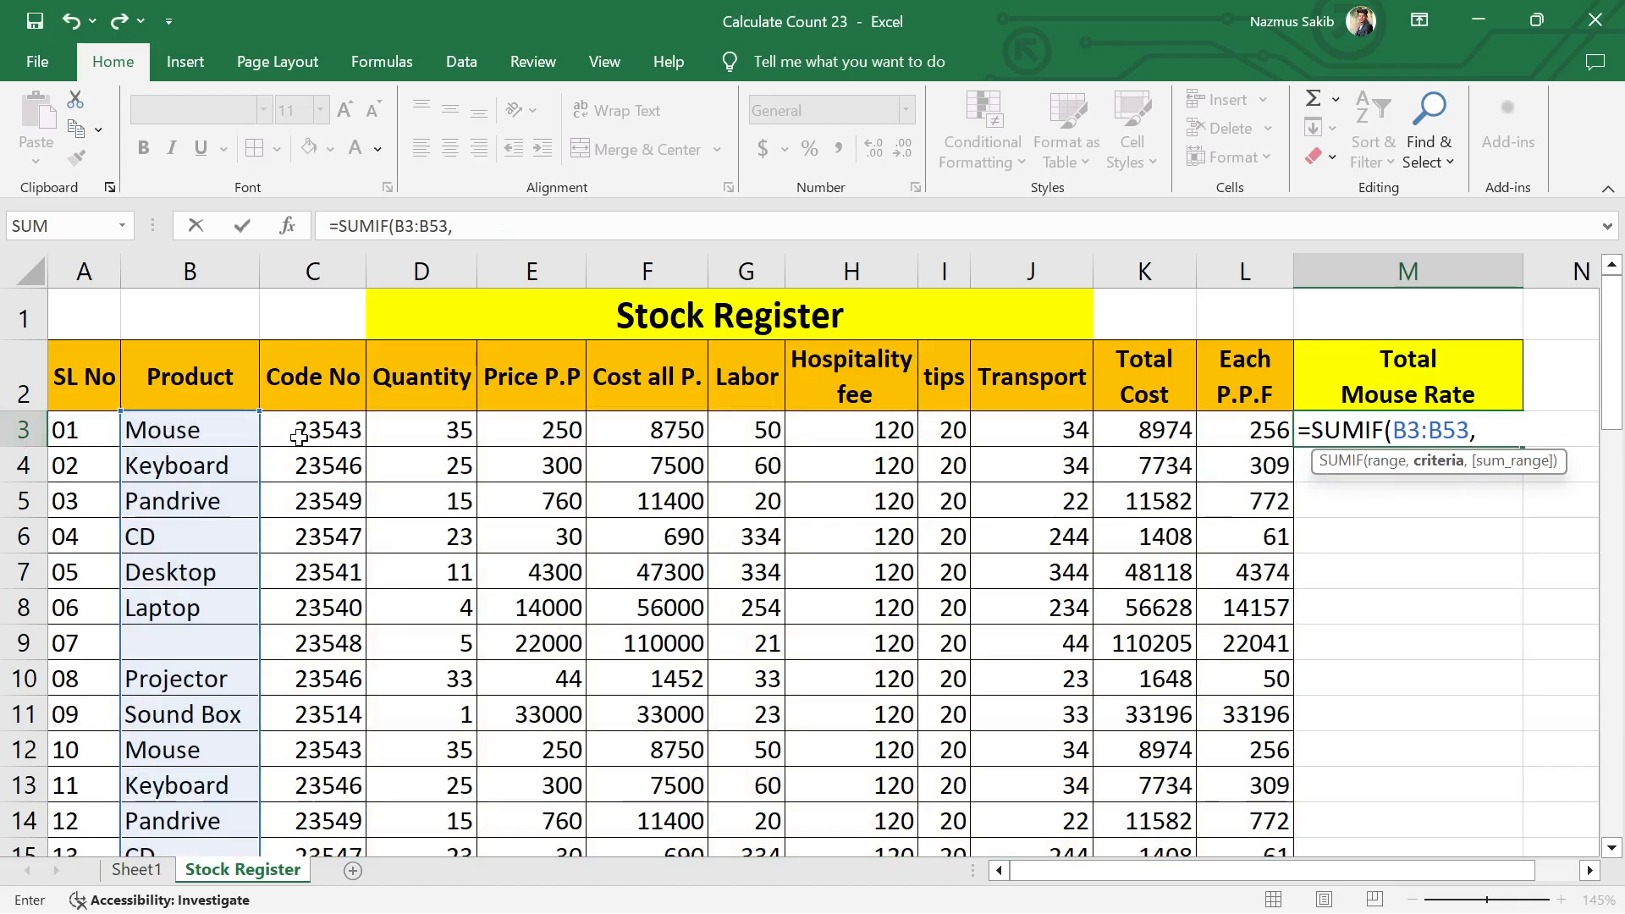
Step: Complete the SUMIF formula in M3 with B5 (Pandrive) as the criteria and K3:K53 as the sum range
left_click(187, 506)
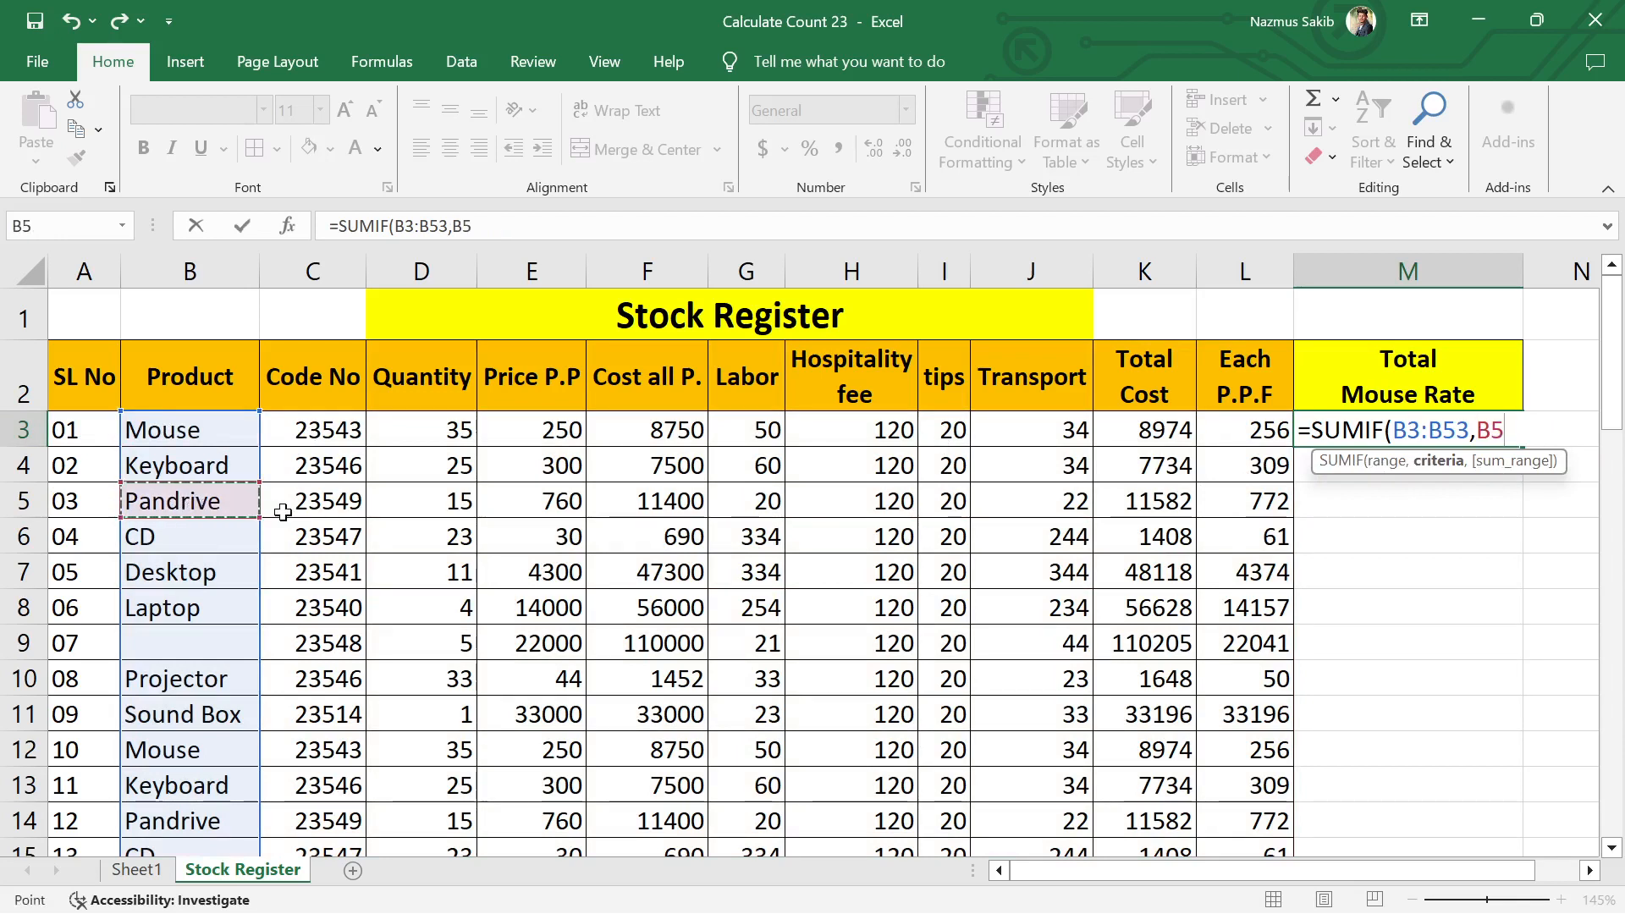
type(",")
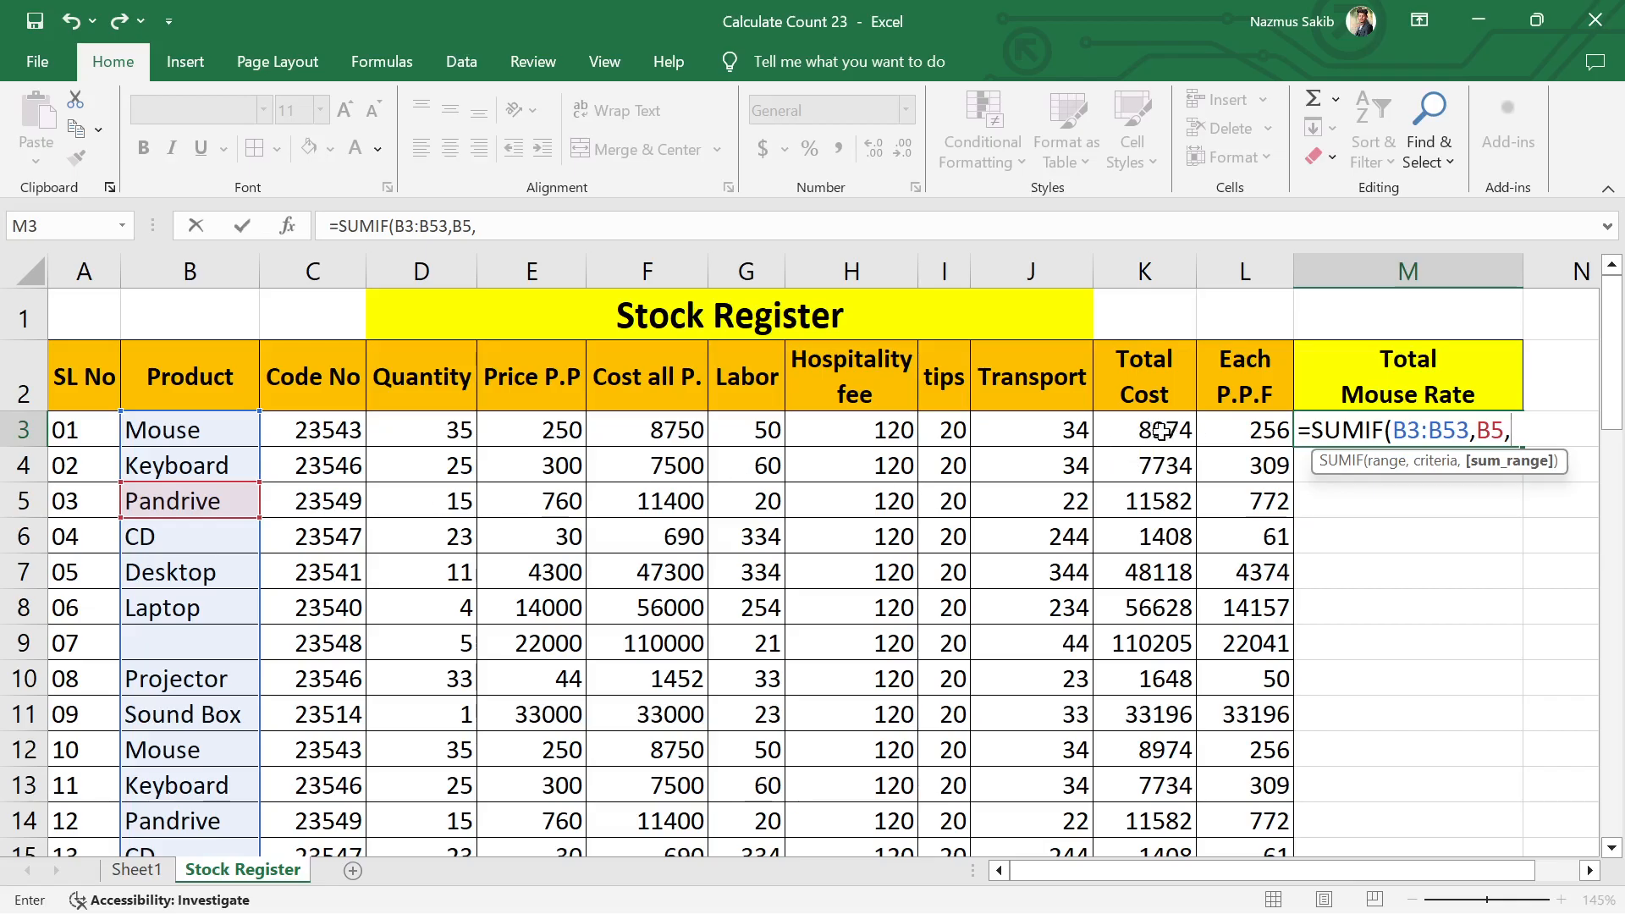
left_click_drag(1161, 431, 1164, 745)
scroll(1164, 678, "up", 13)
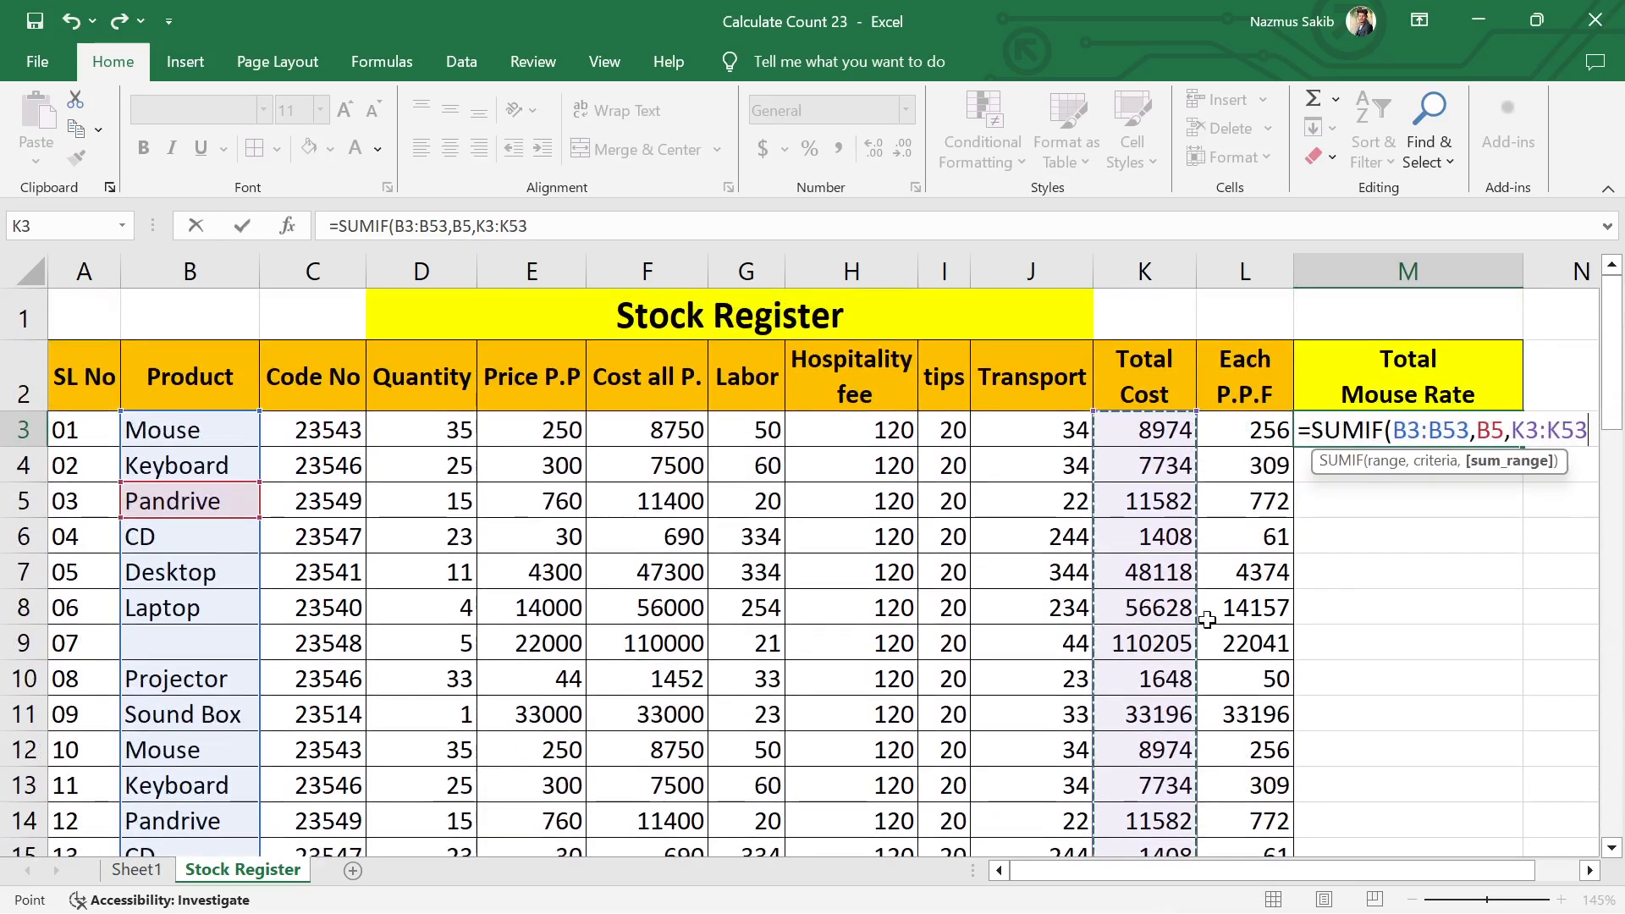
key("Return")
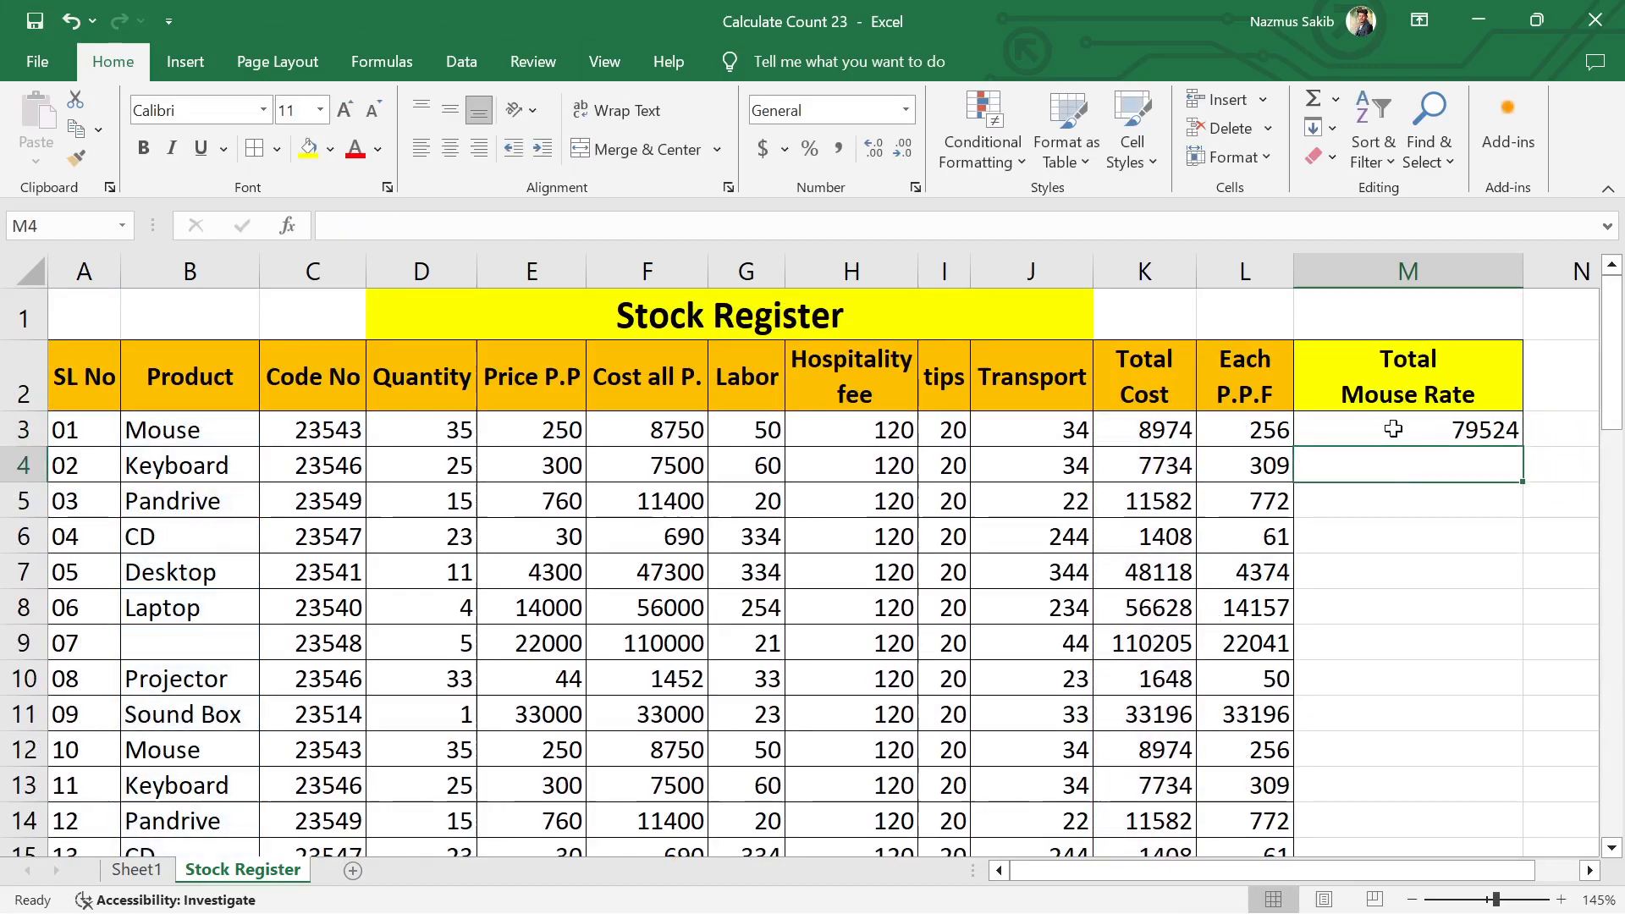
Step: Start a SUMIF formula in cell M4 with the Product column B3:B53 as the range to check
type("=")
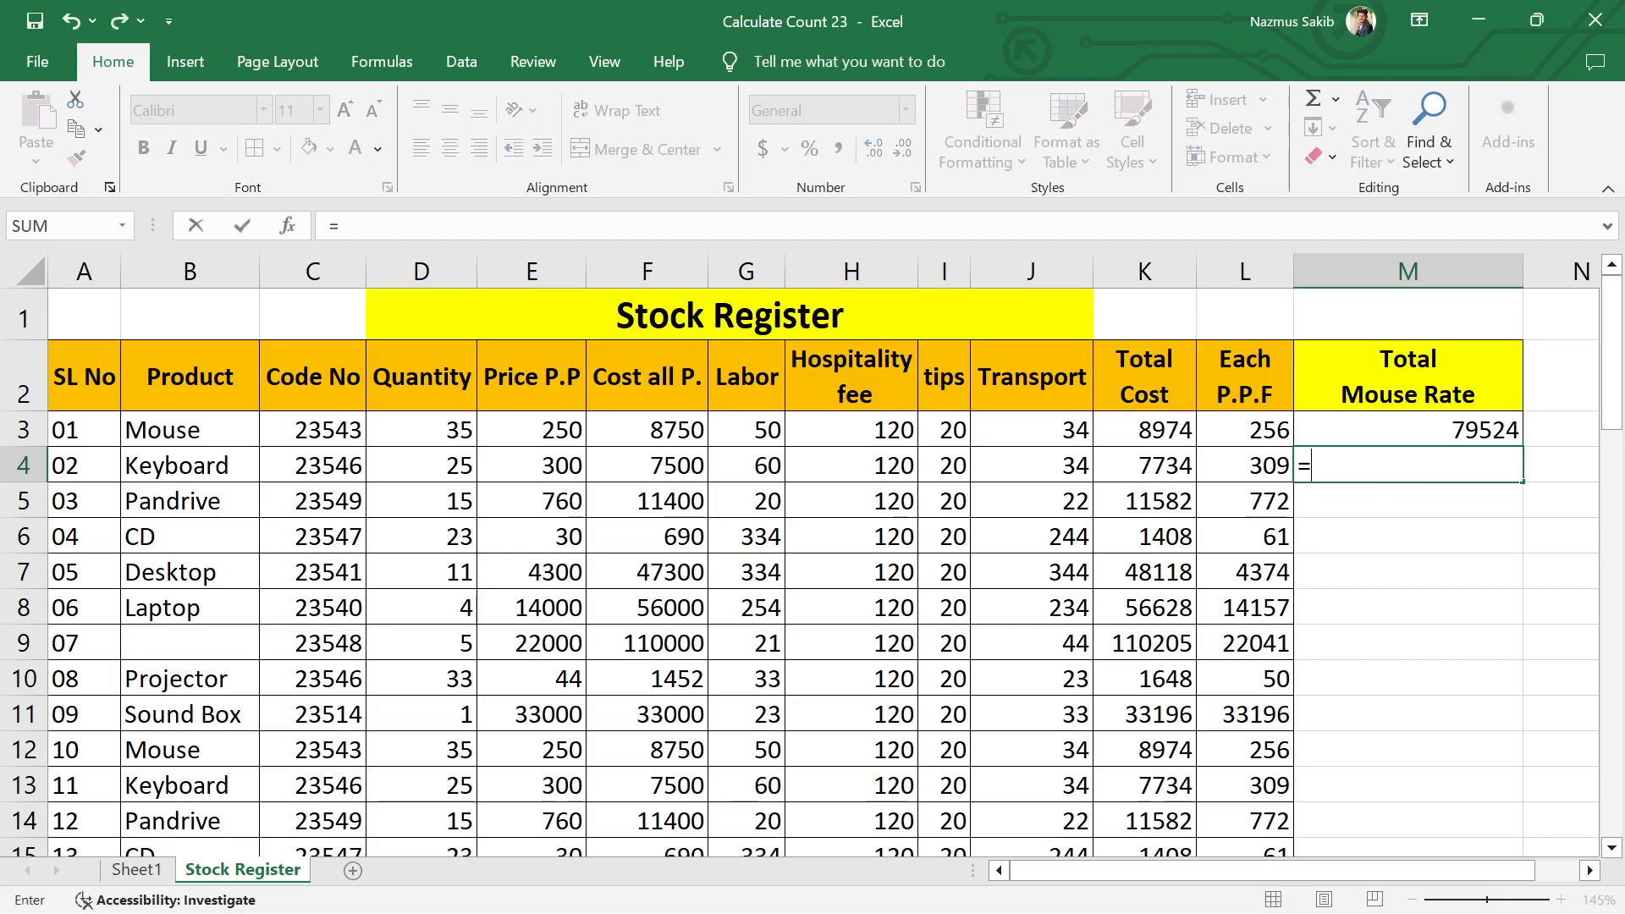
type("sum")
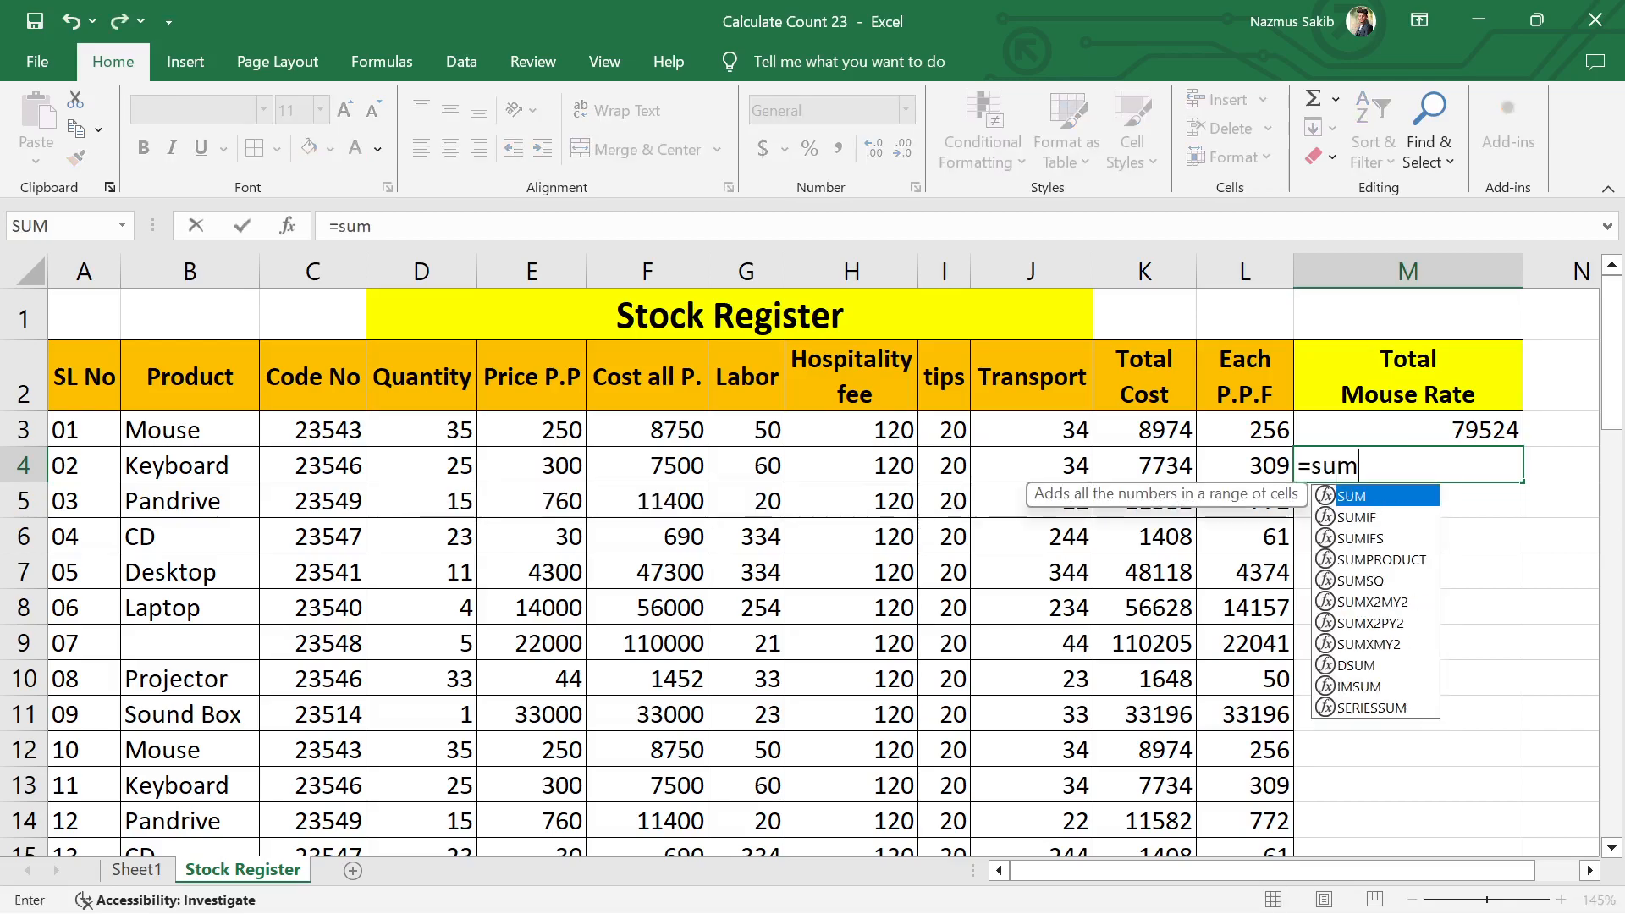
type("if")
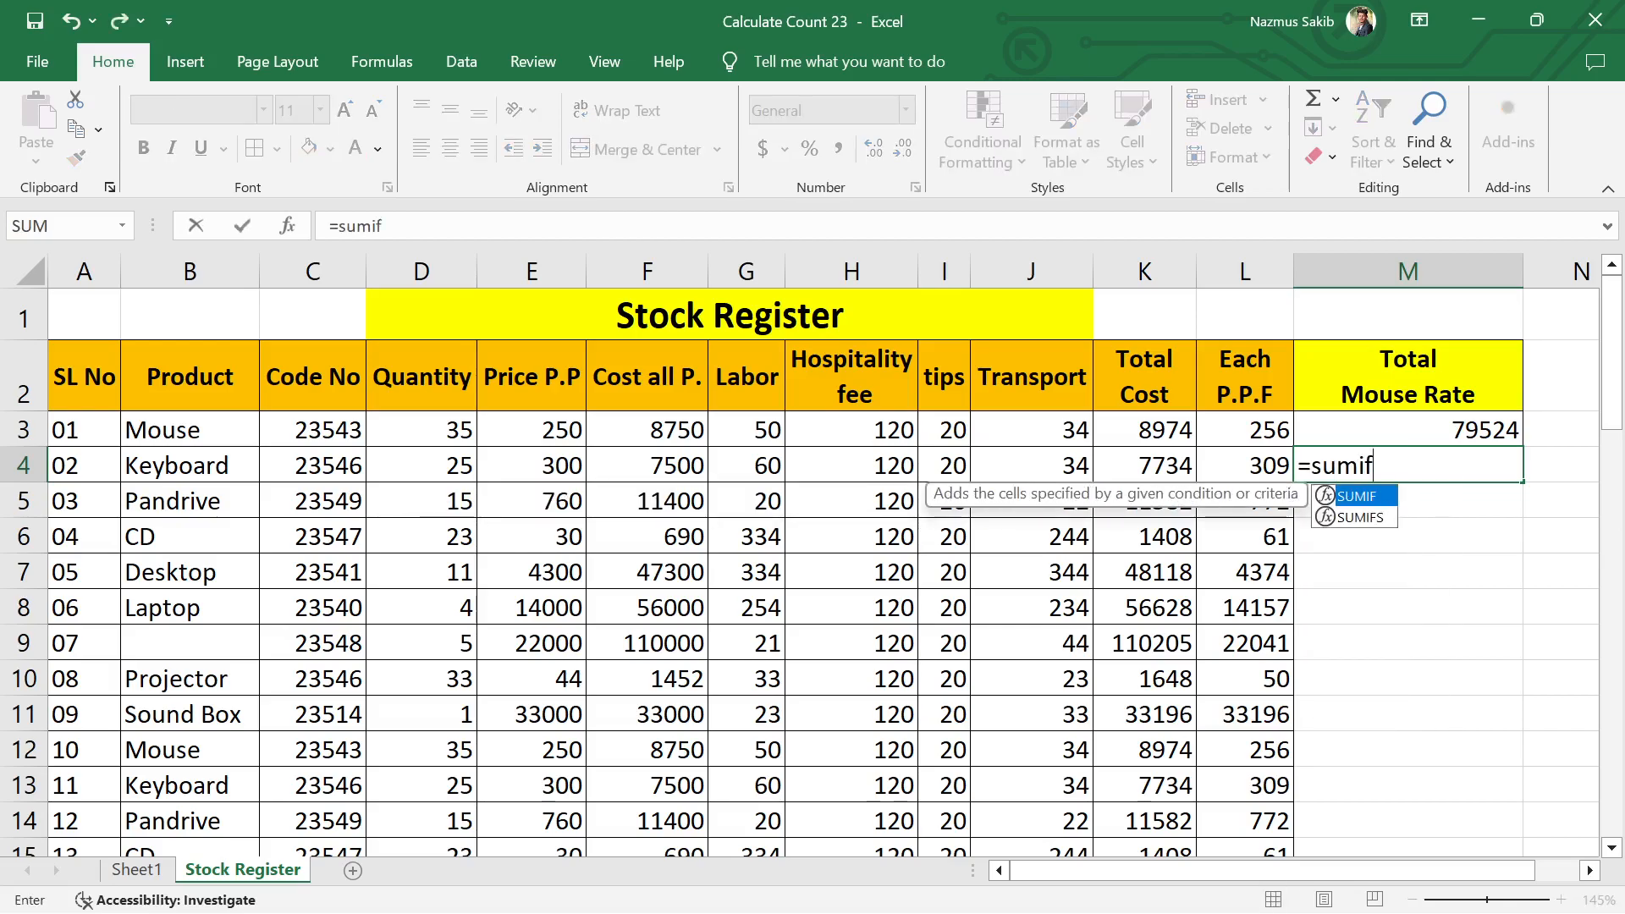
key("Tab")
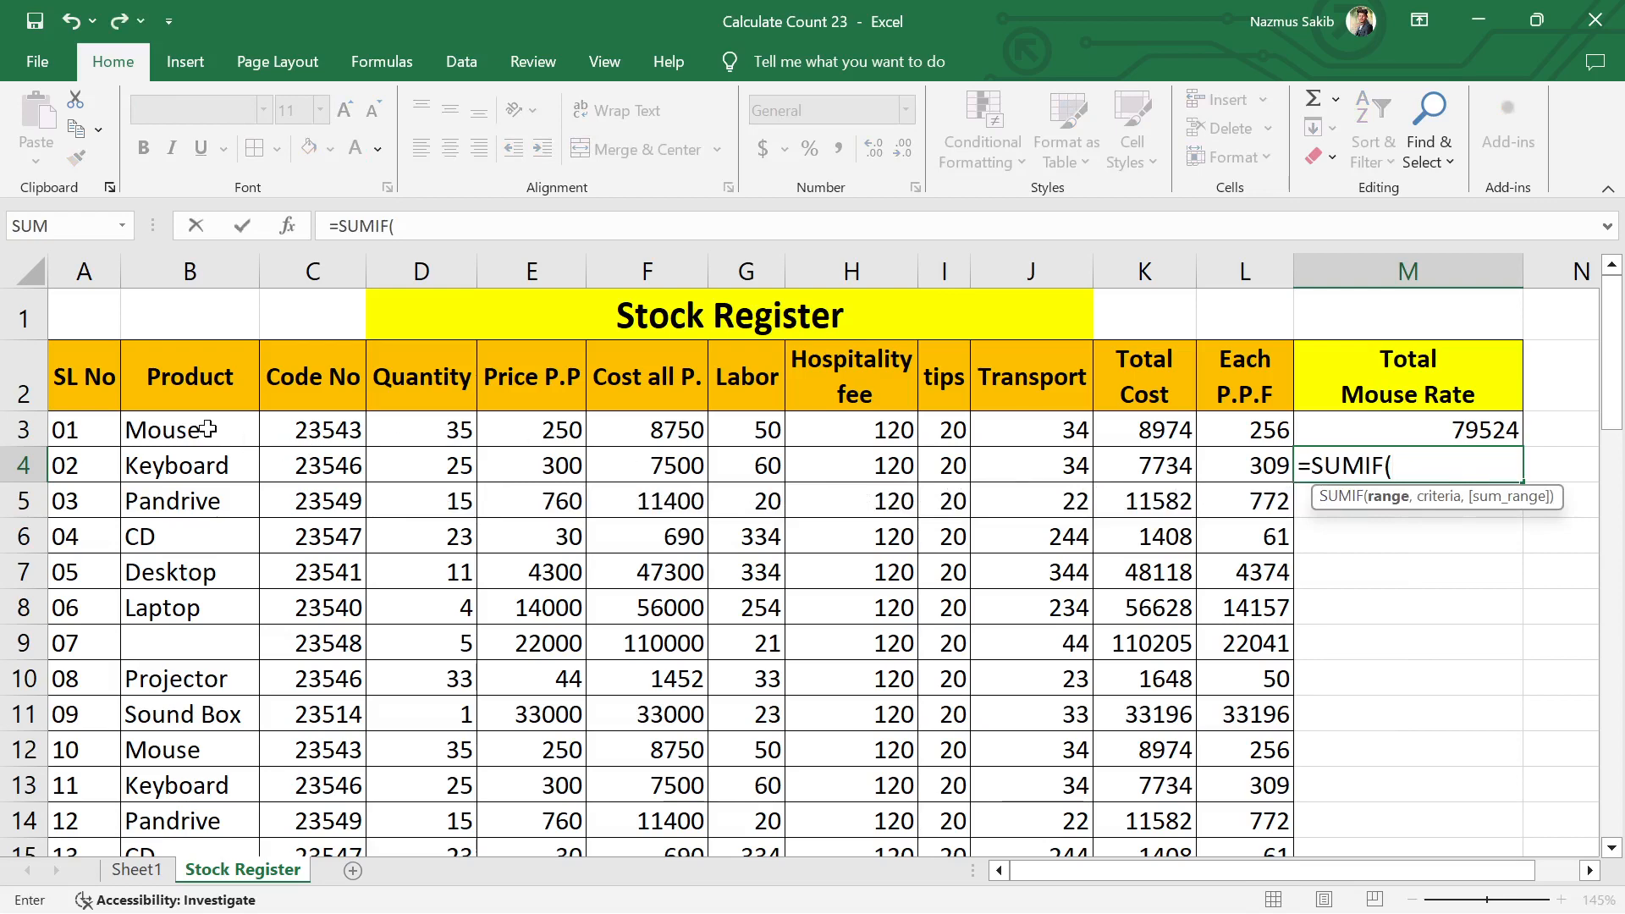
left_click_drag(207, 429, 193, 750)
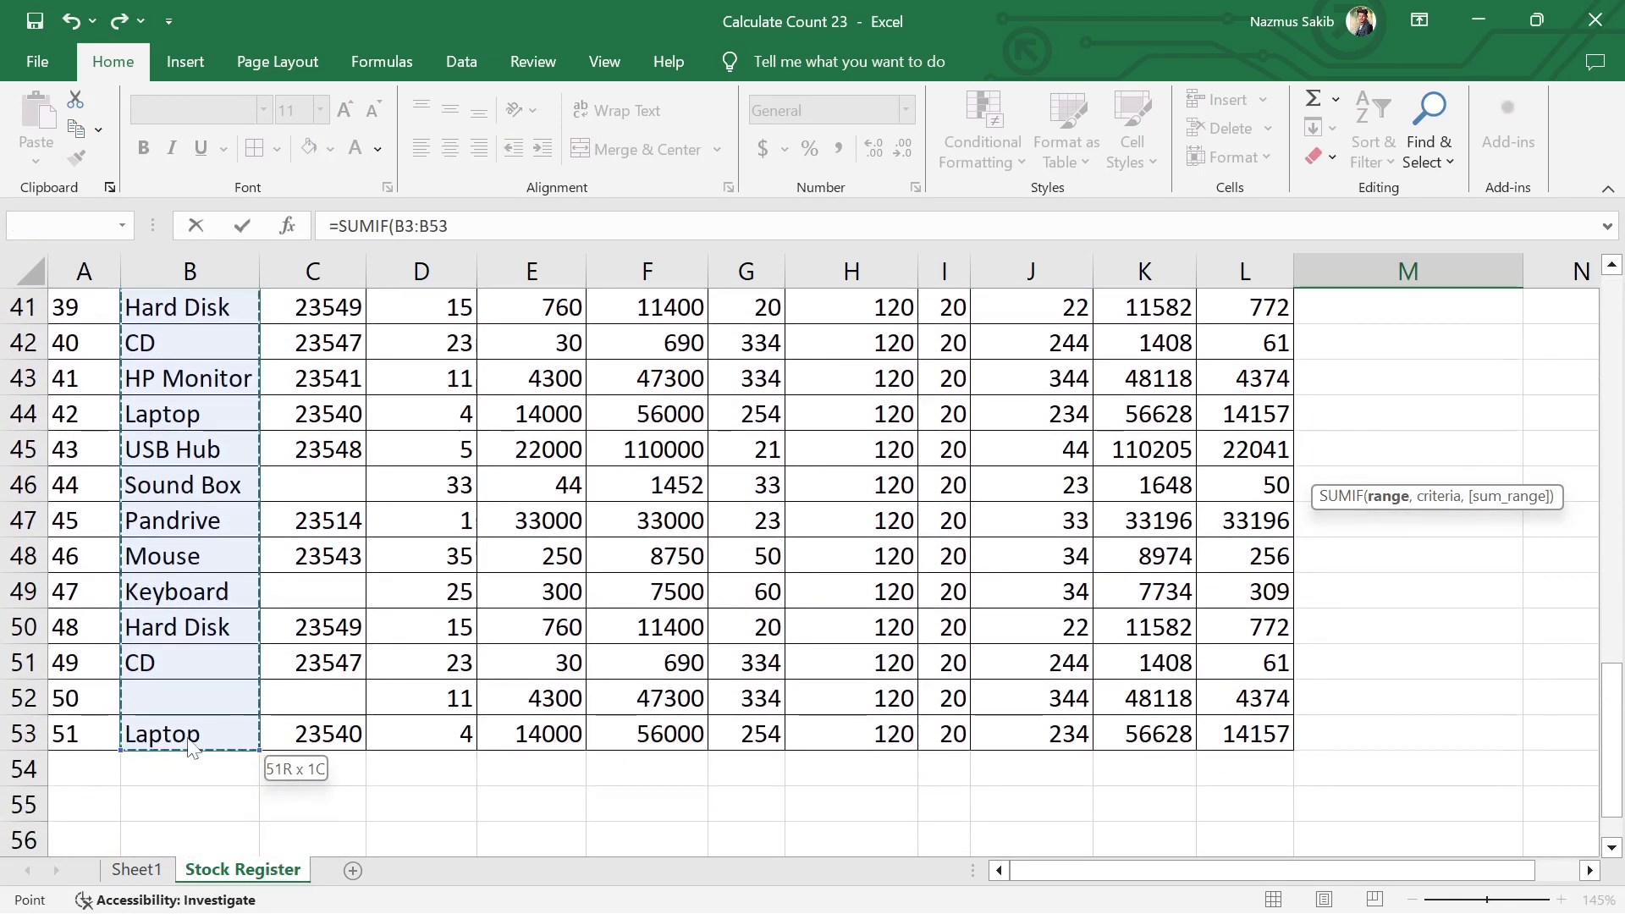
scroll(979, 610, "up", 13)
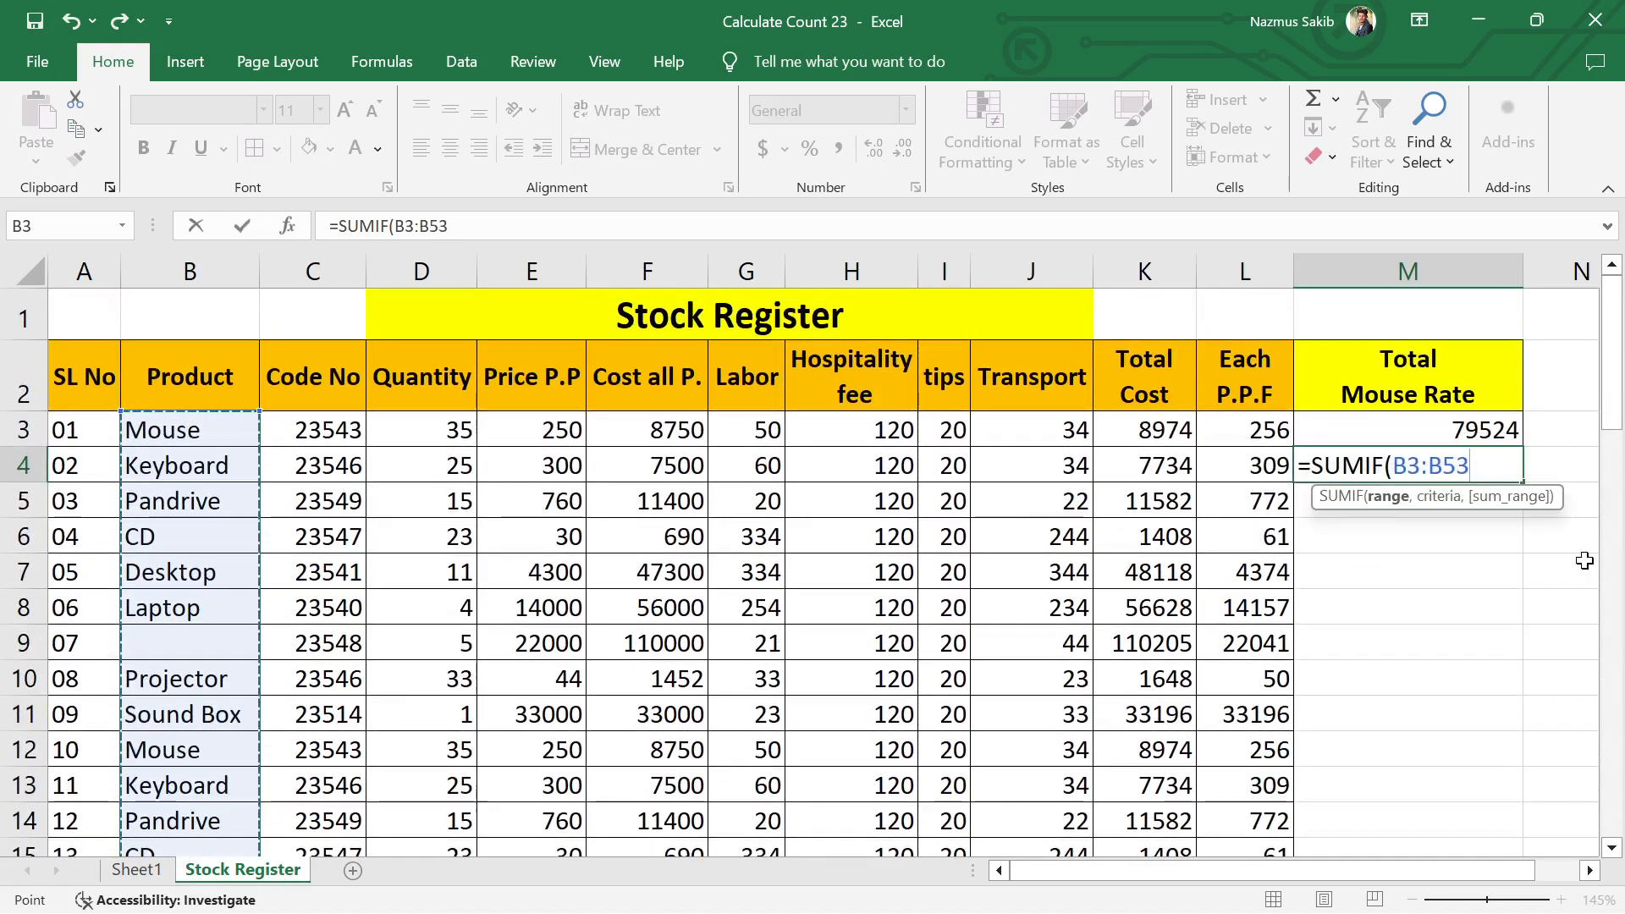
type(",")
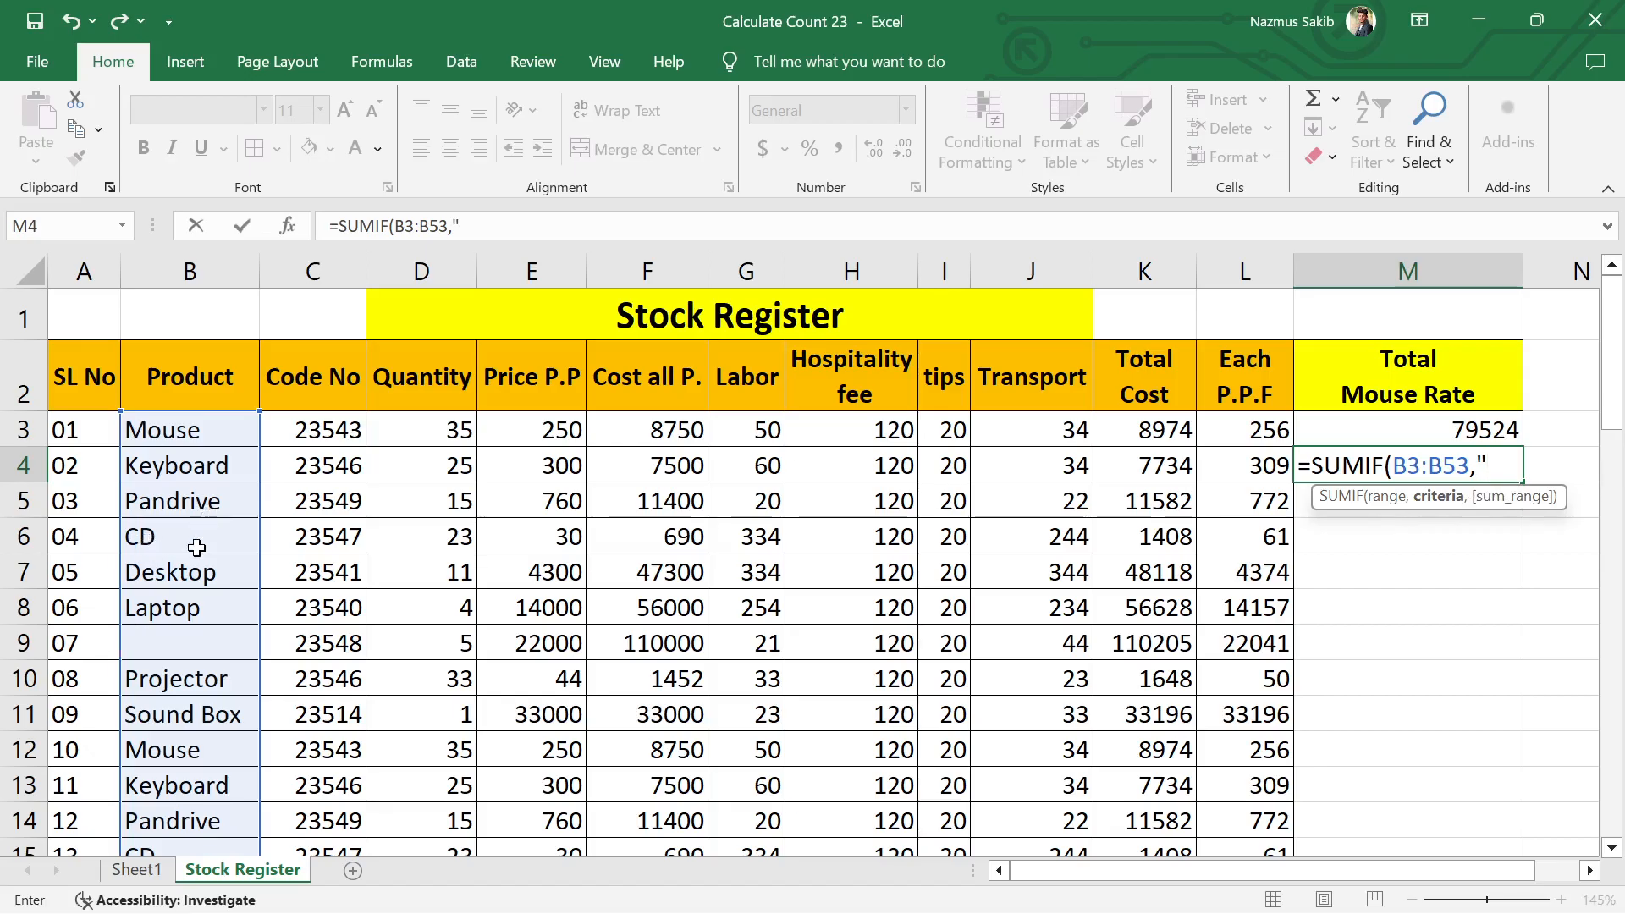
Step: Complete the SUMIF formula in M4 with the text "CD" as the criteria and K3:K53 as the sum range
type("CD")
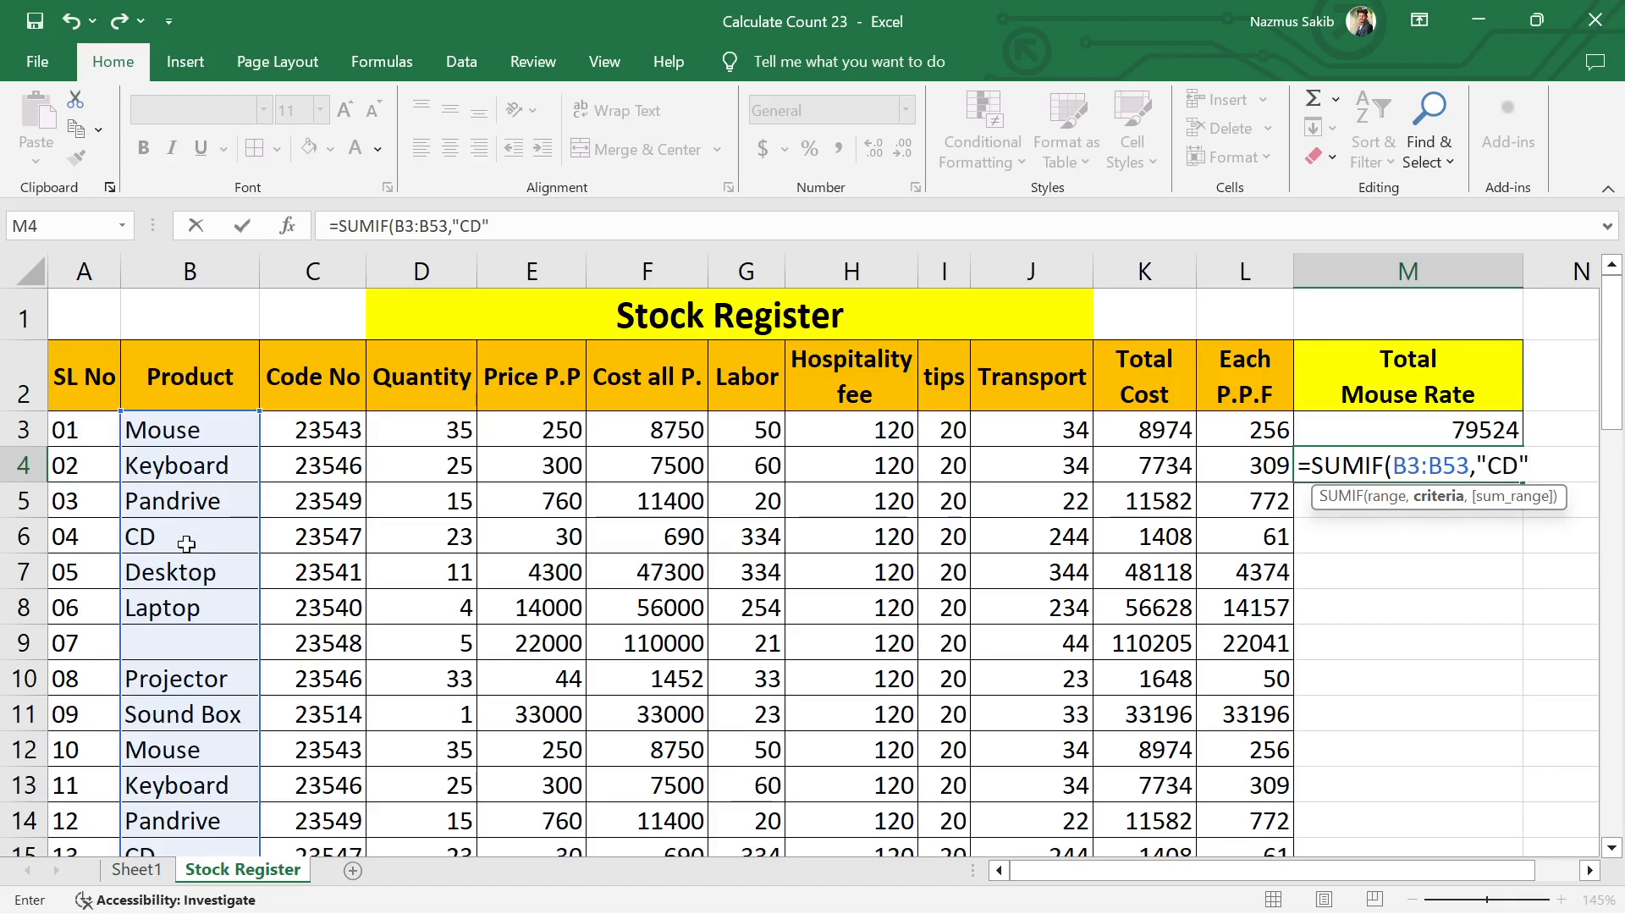
type(",")
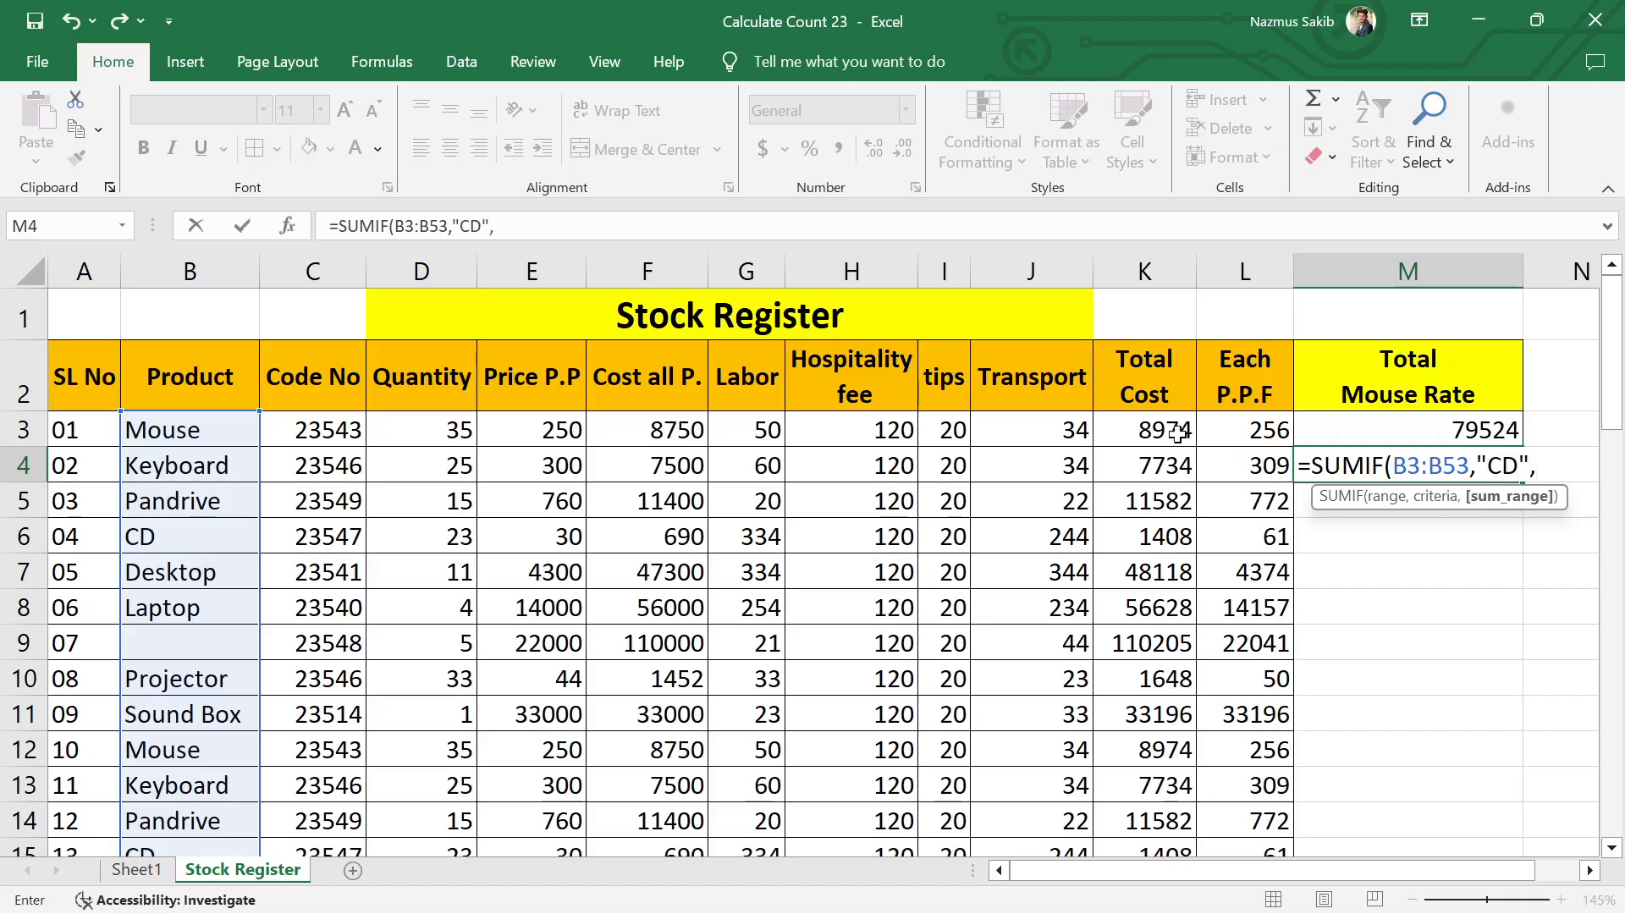
left_click_drag(1178, 434, 1148, 794)
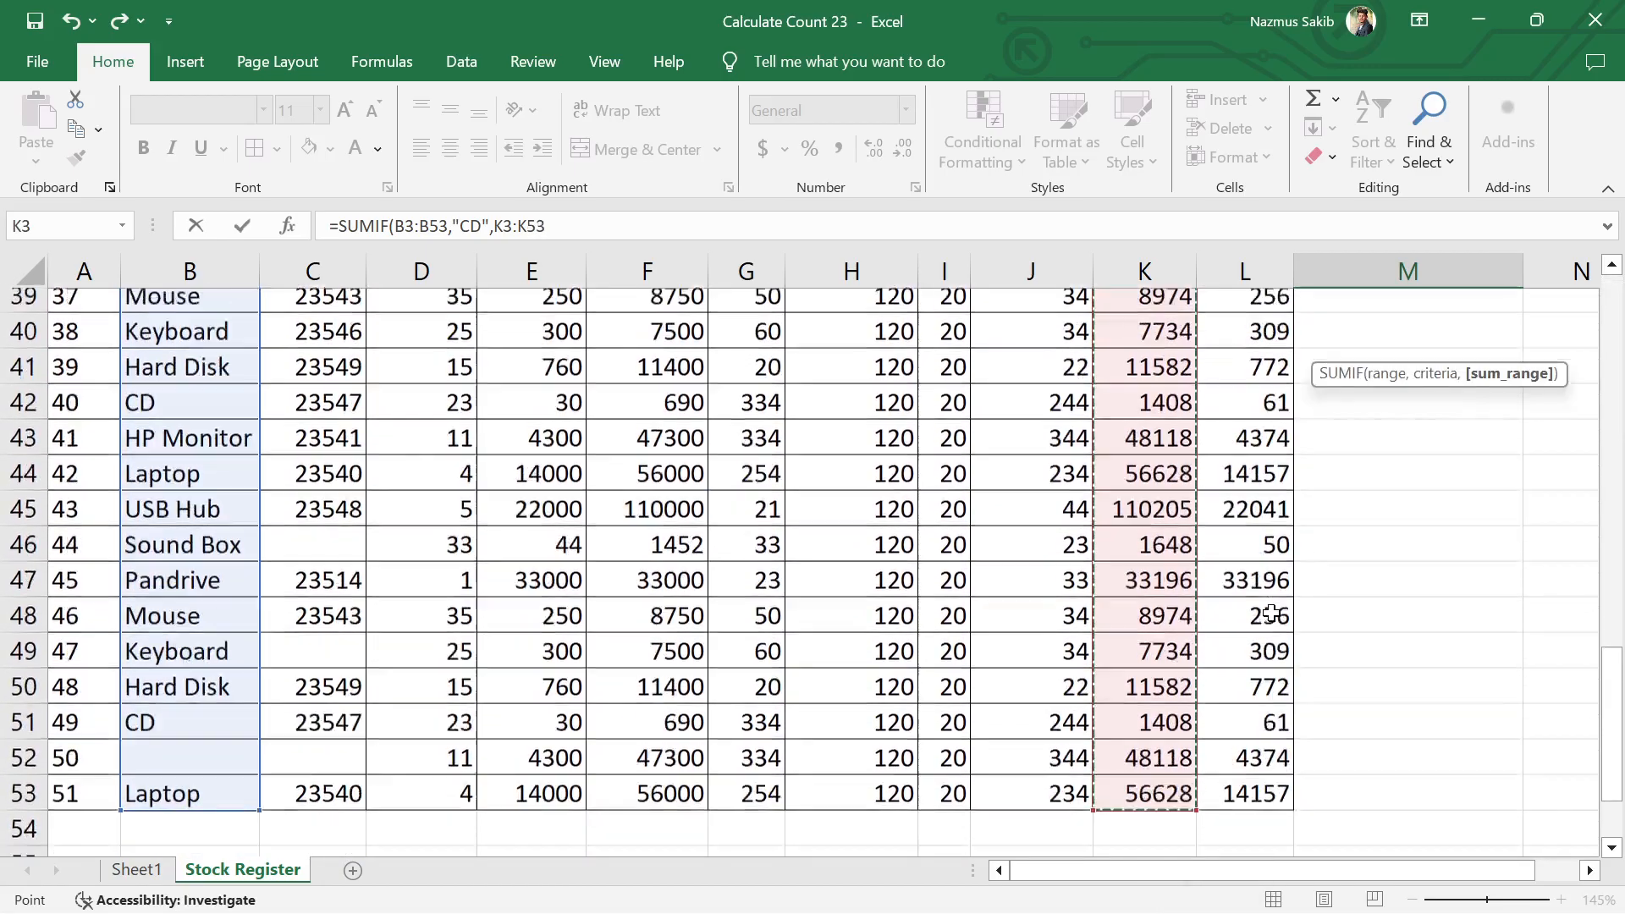
scroll(1271, 613, "up", 13)
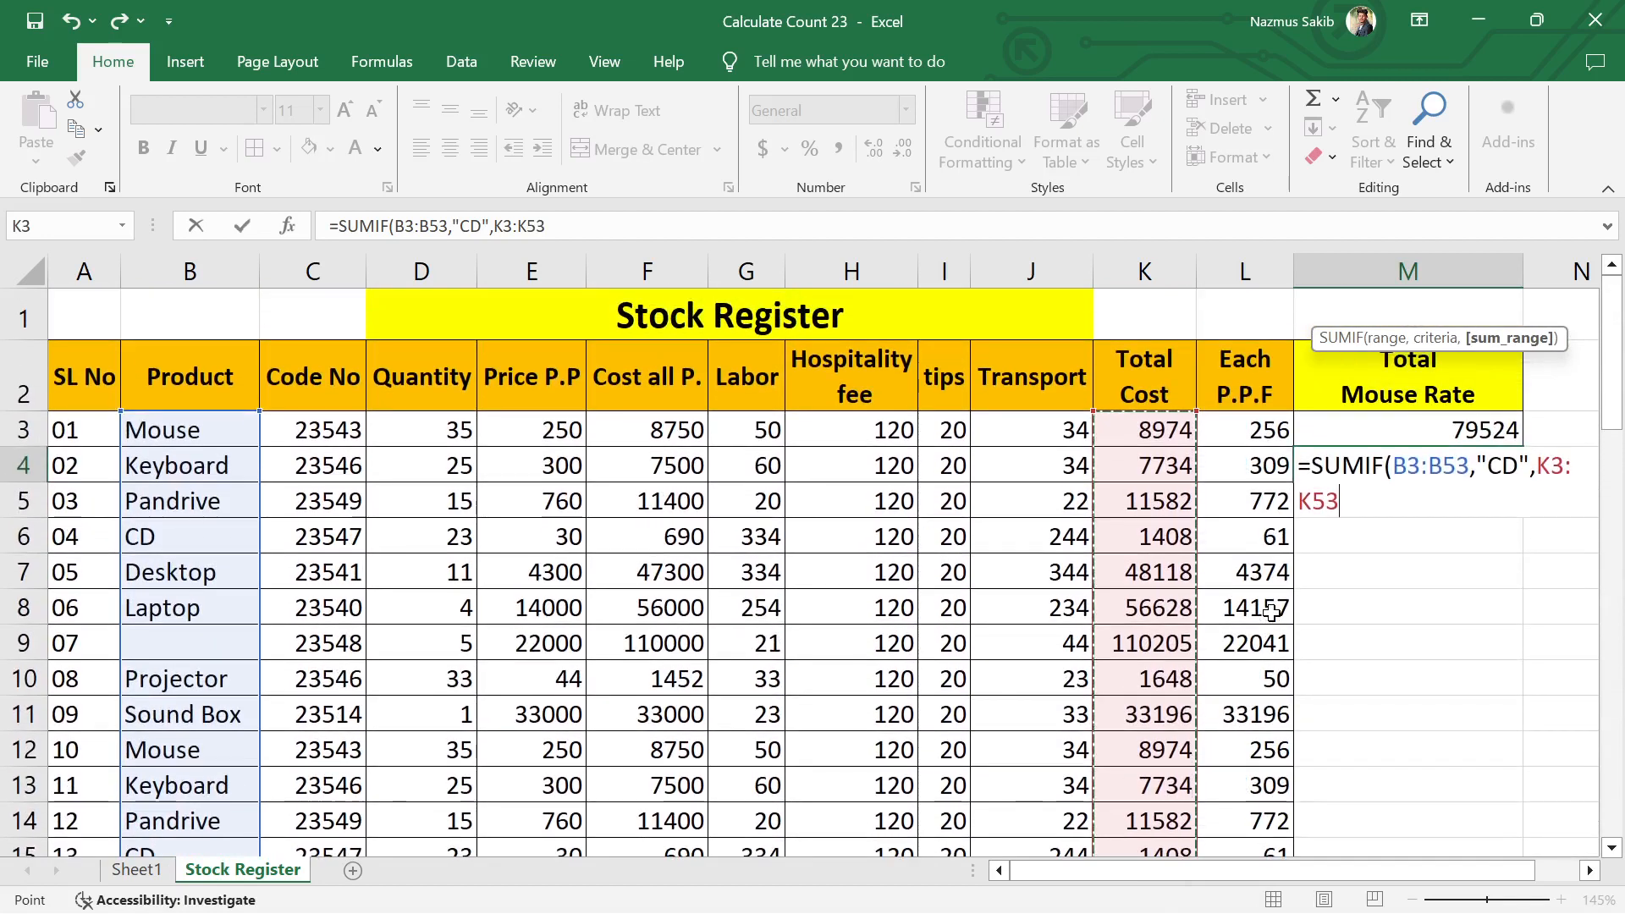
type(")")
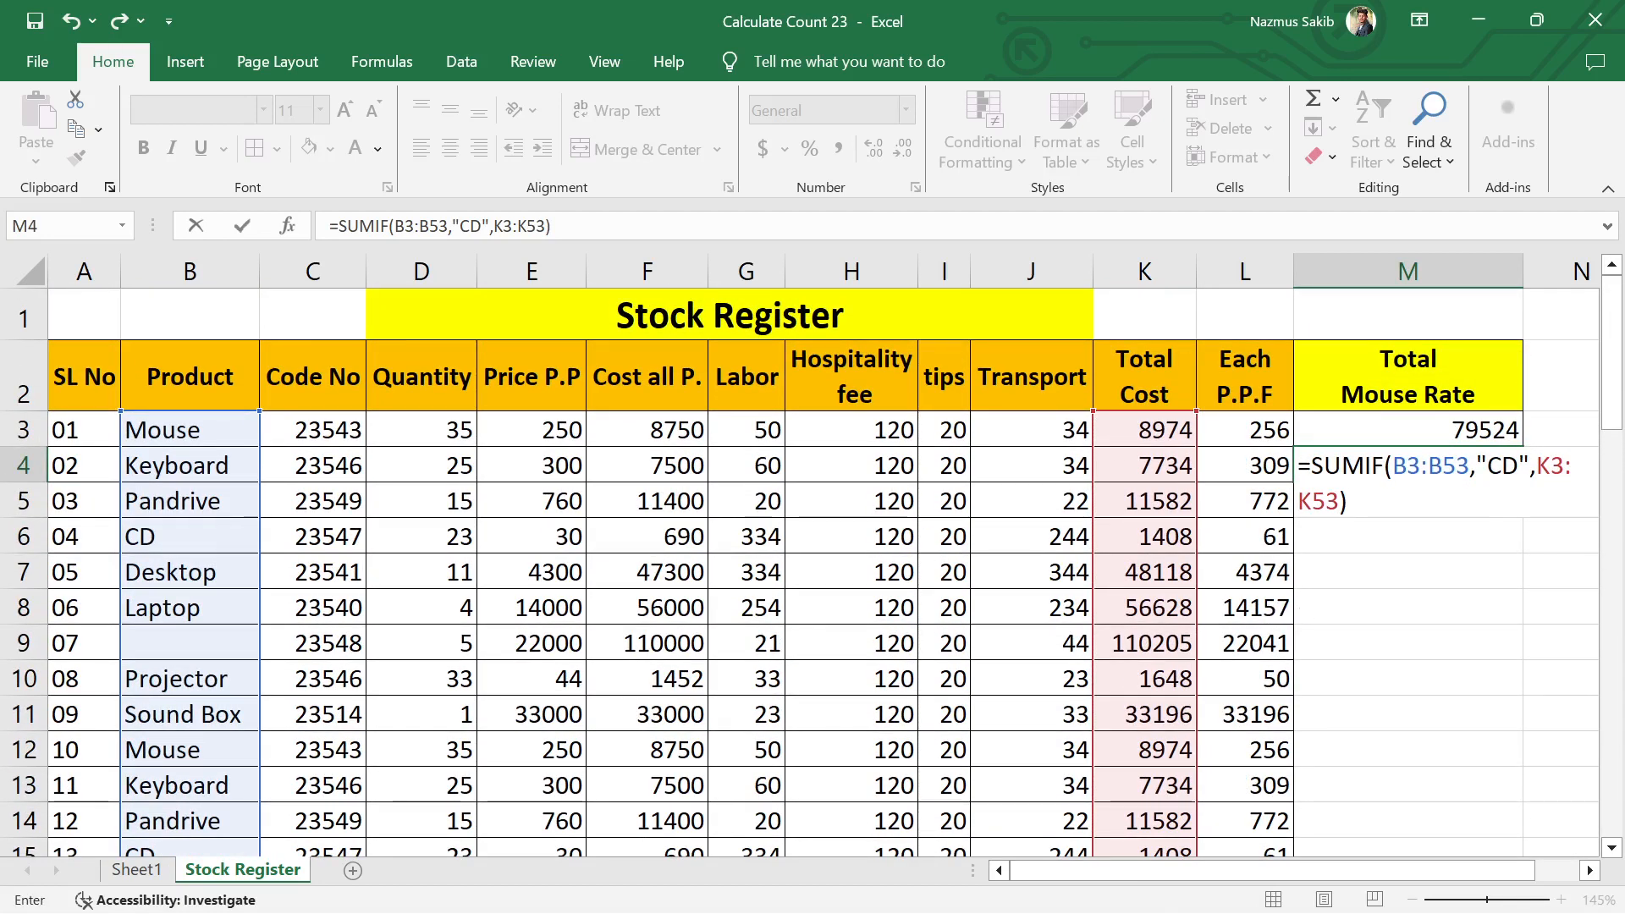
key("Return")
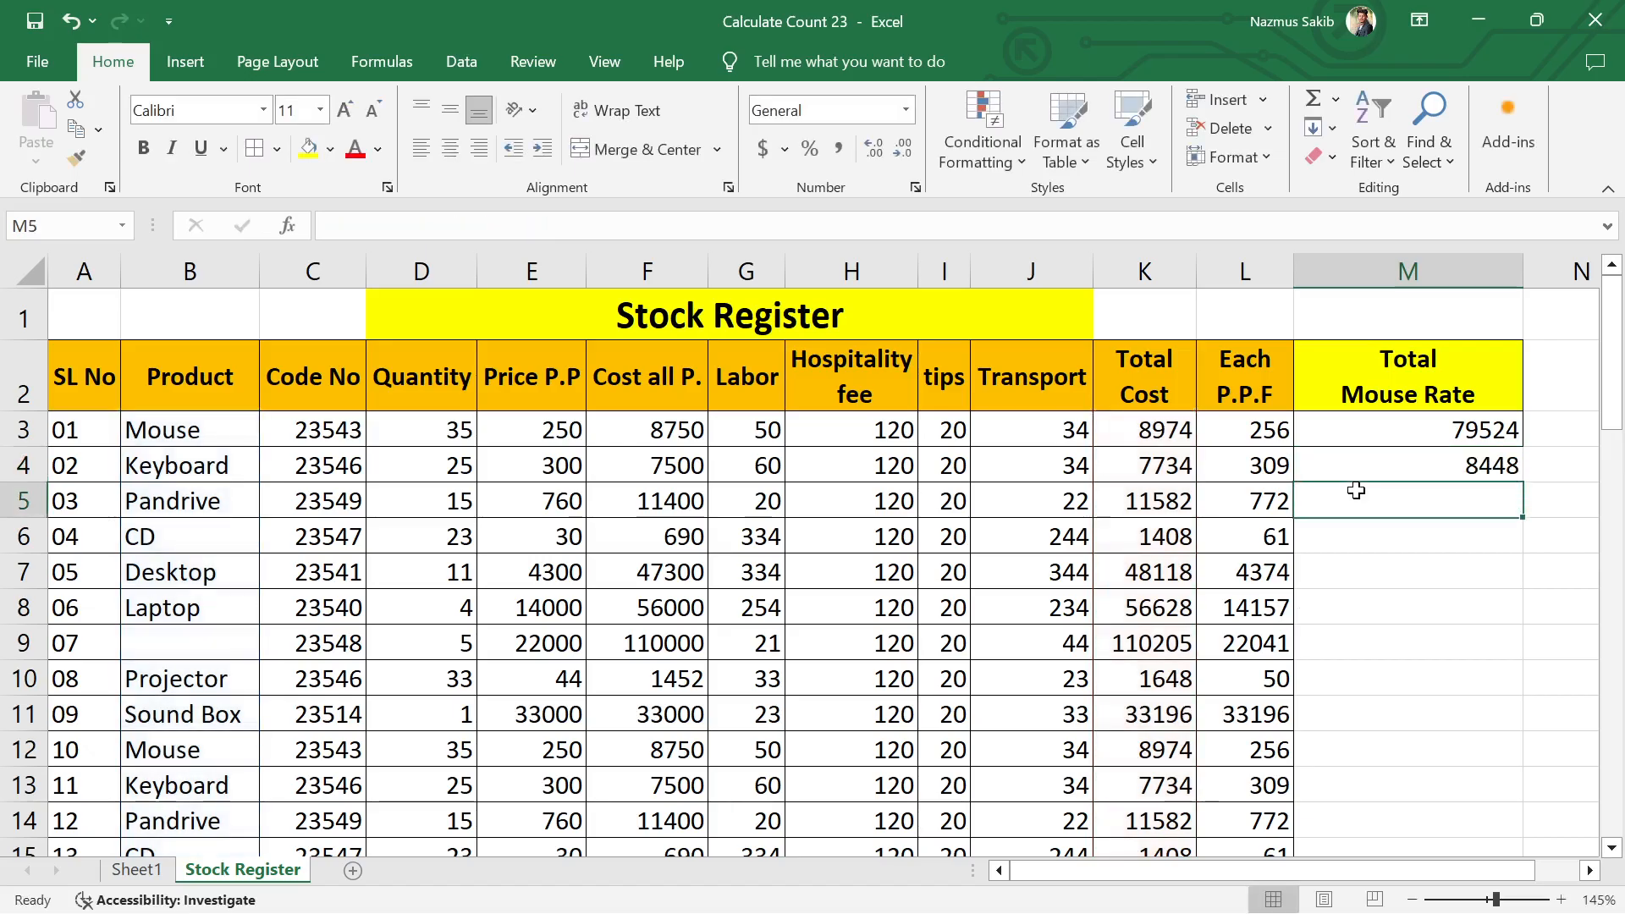
right_click(1357, 491)
key("Escape")
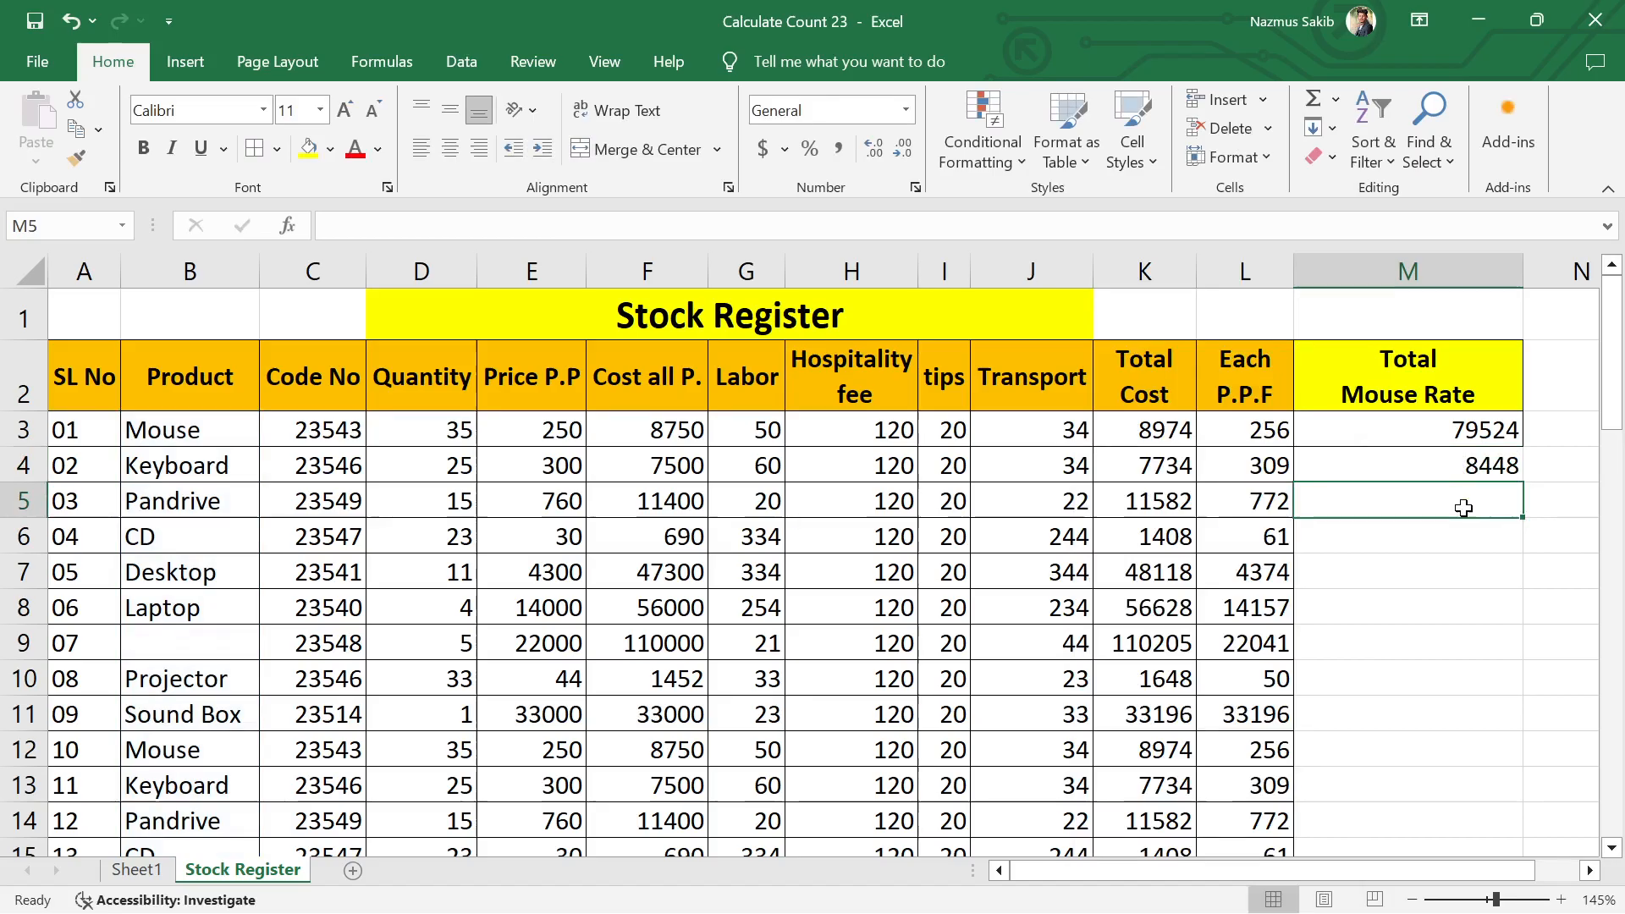
type("=sumif")
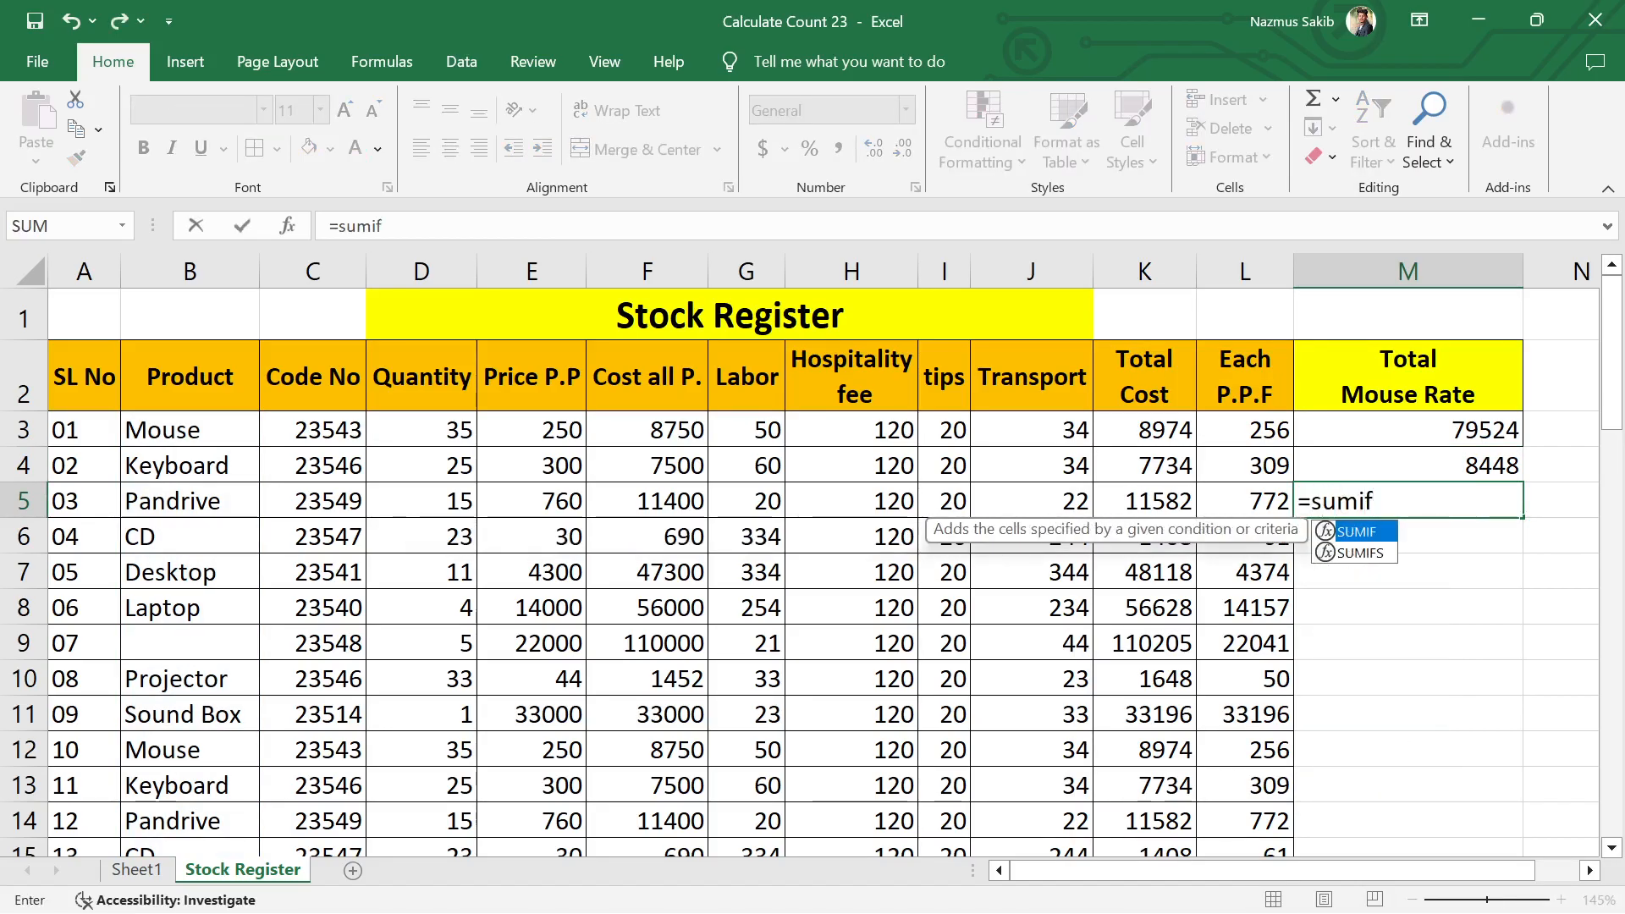
key("Tab")
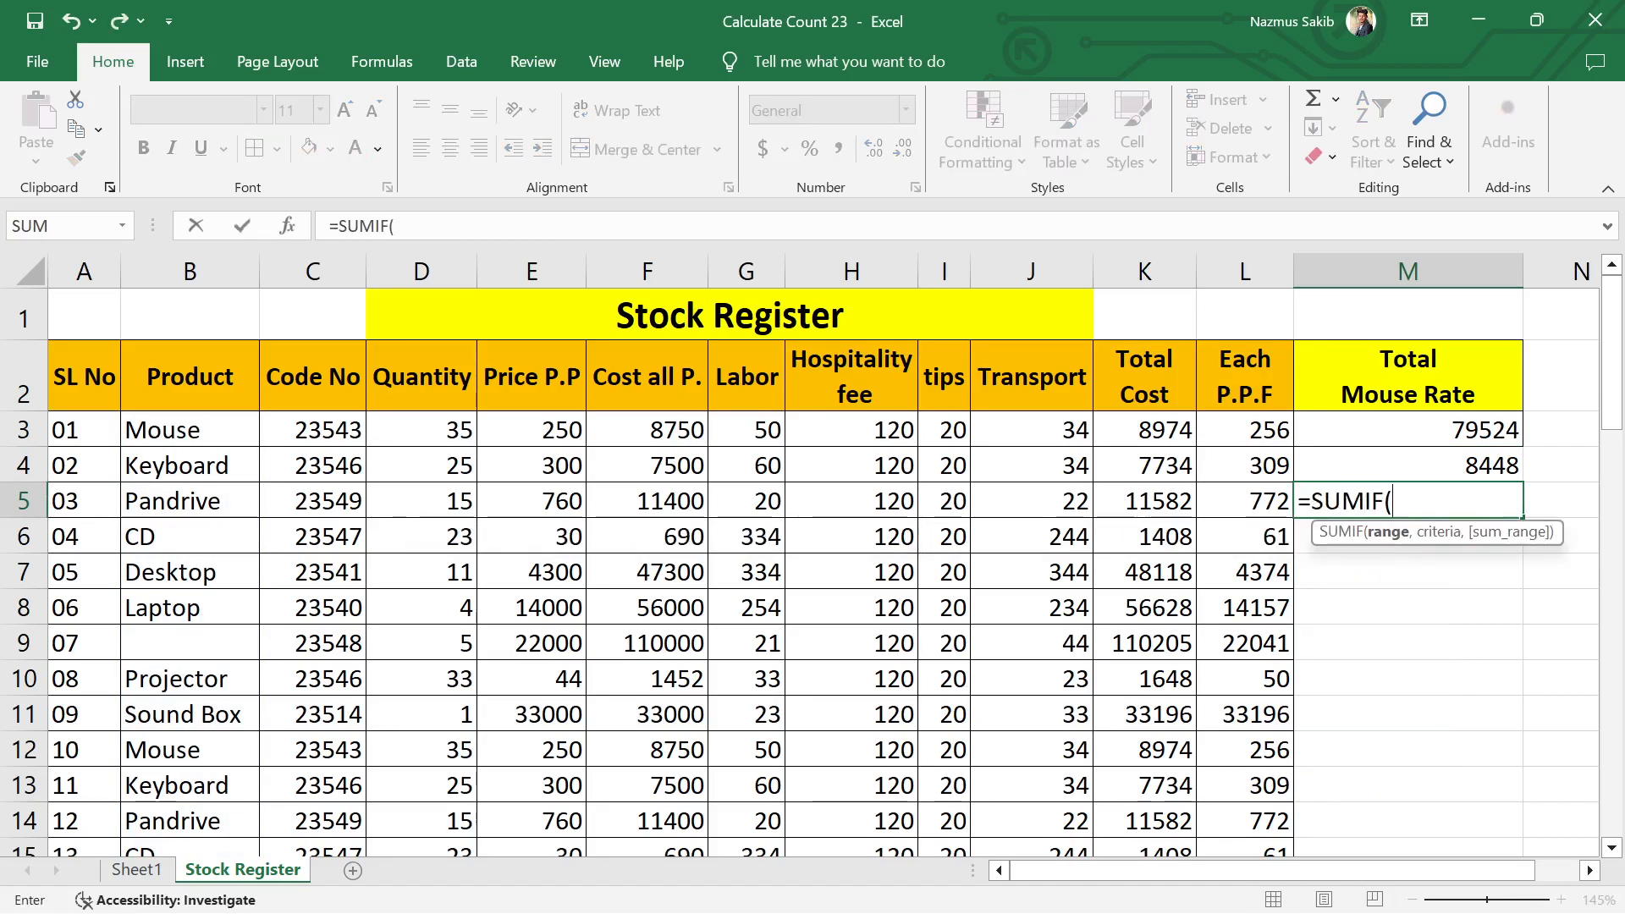
left_click_drag(173, 430, 188, 829)
scroll(582, 677, "up", 5)
scroll(582, 677, "up", 8)
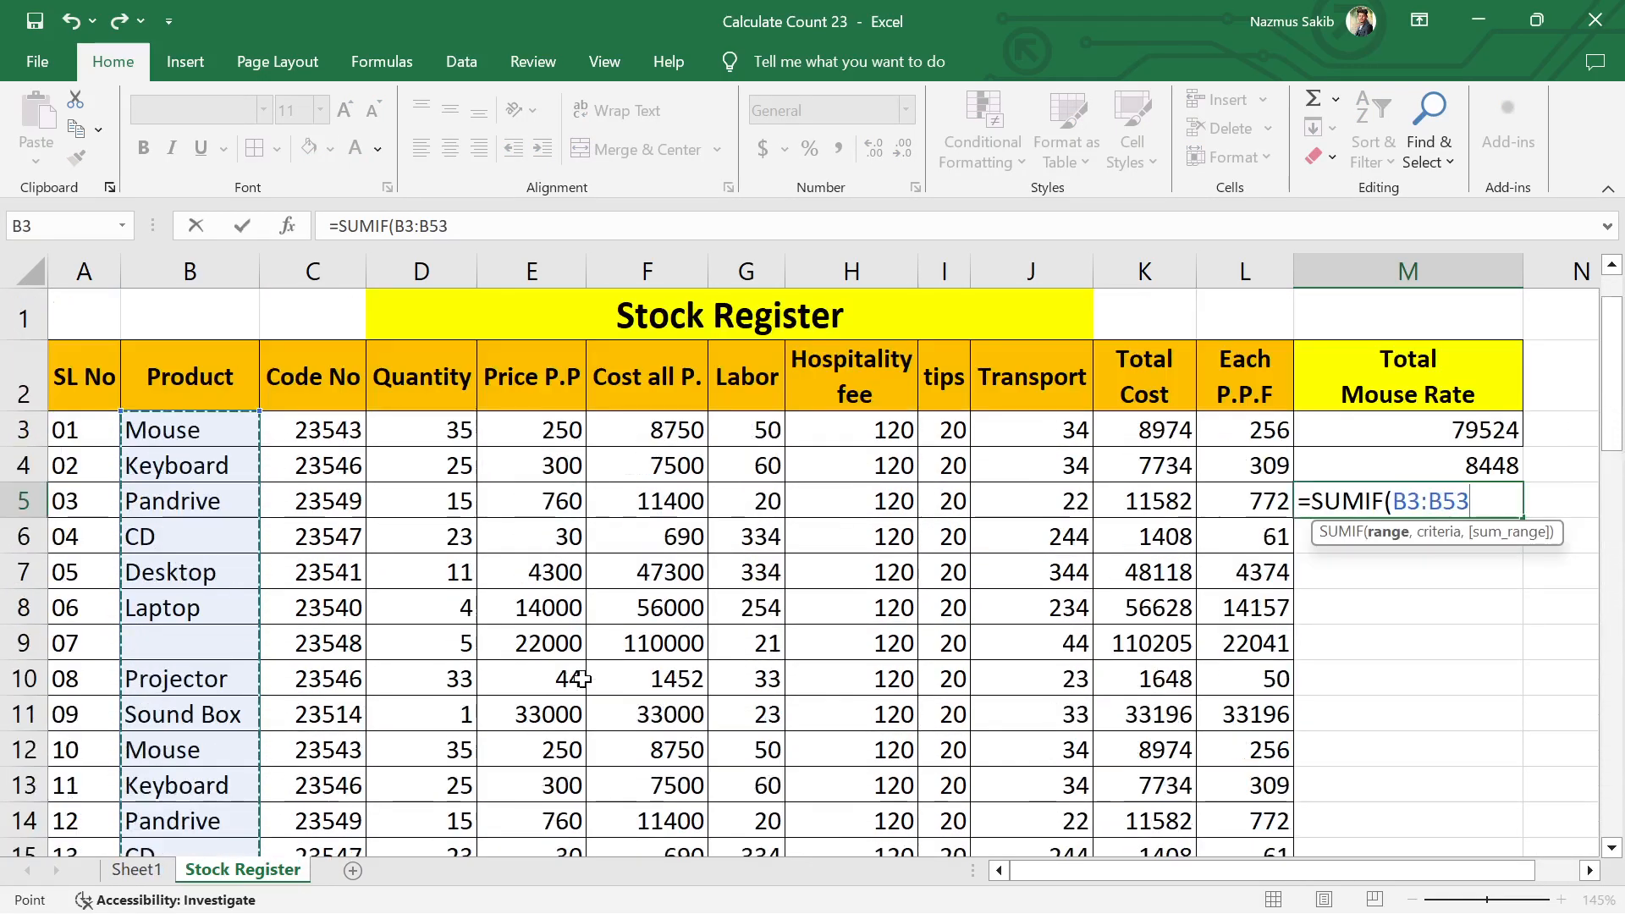
type(",")
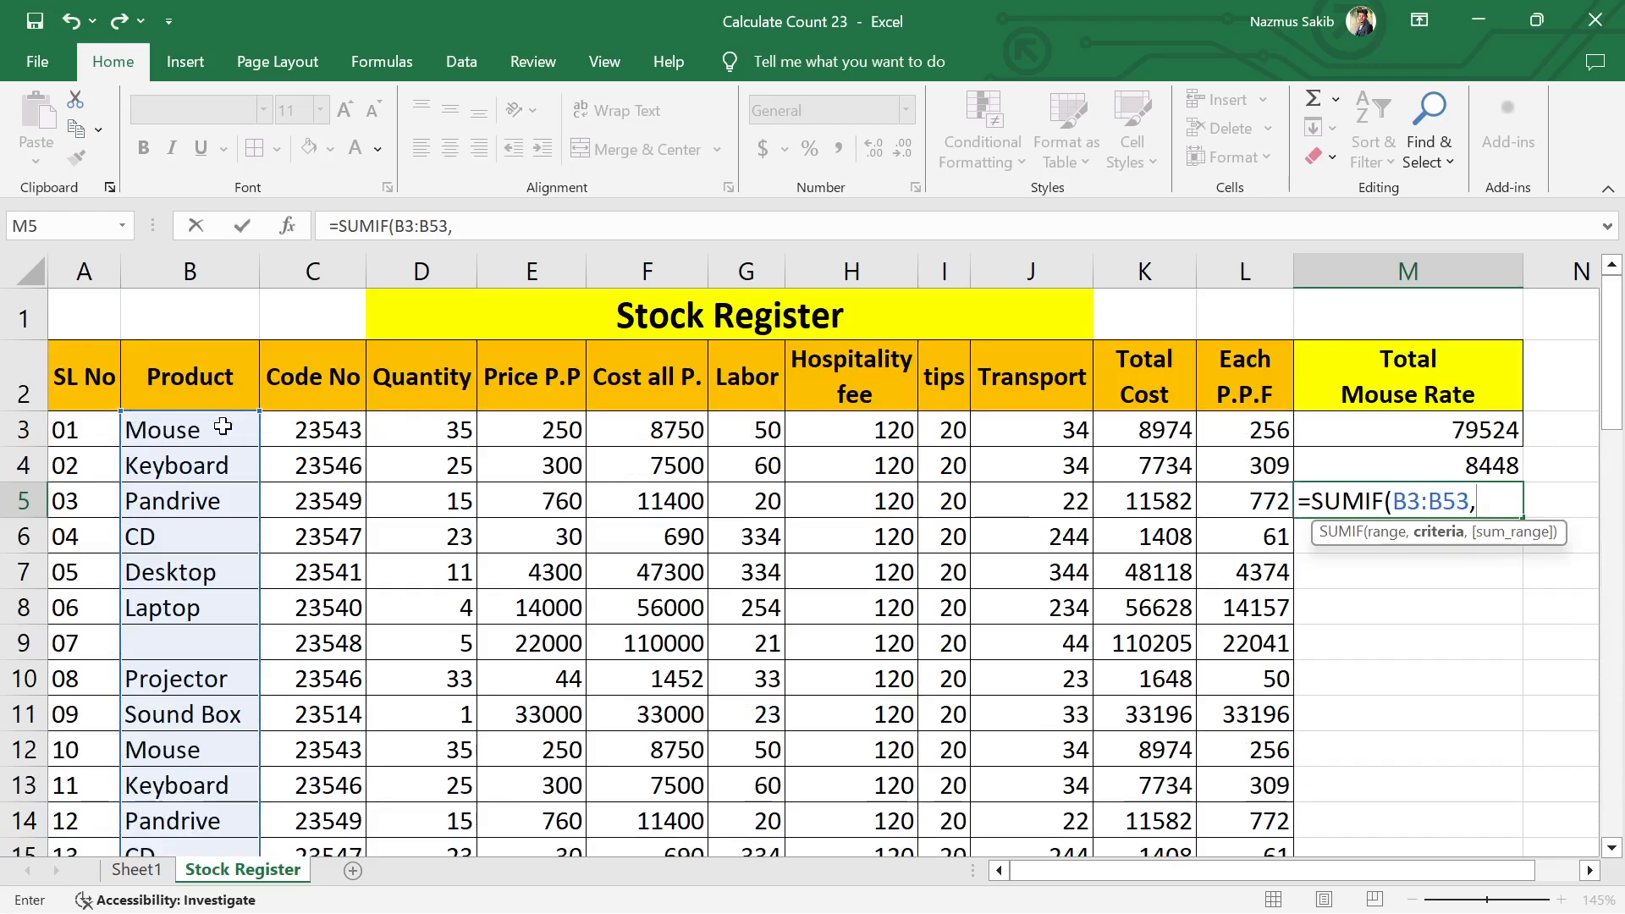
left_click_drag(290, 426, 1233, 618)
scroll(1052, 609, "up", 9)
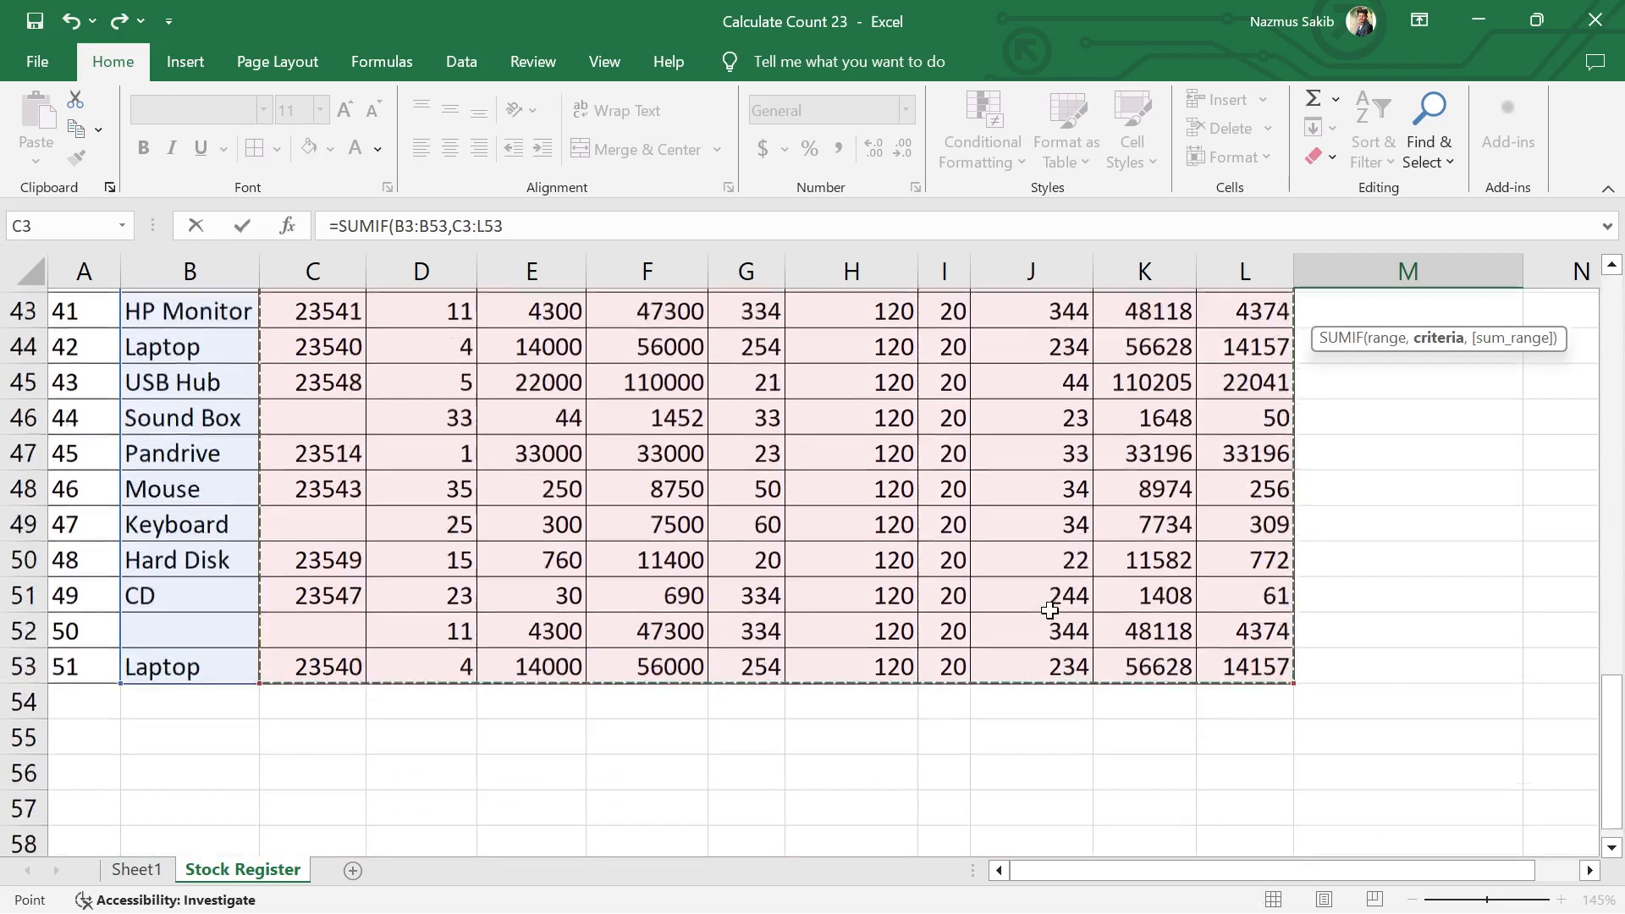
scroll(1049, 609, "up", 5)
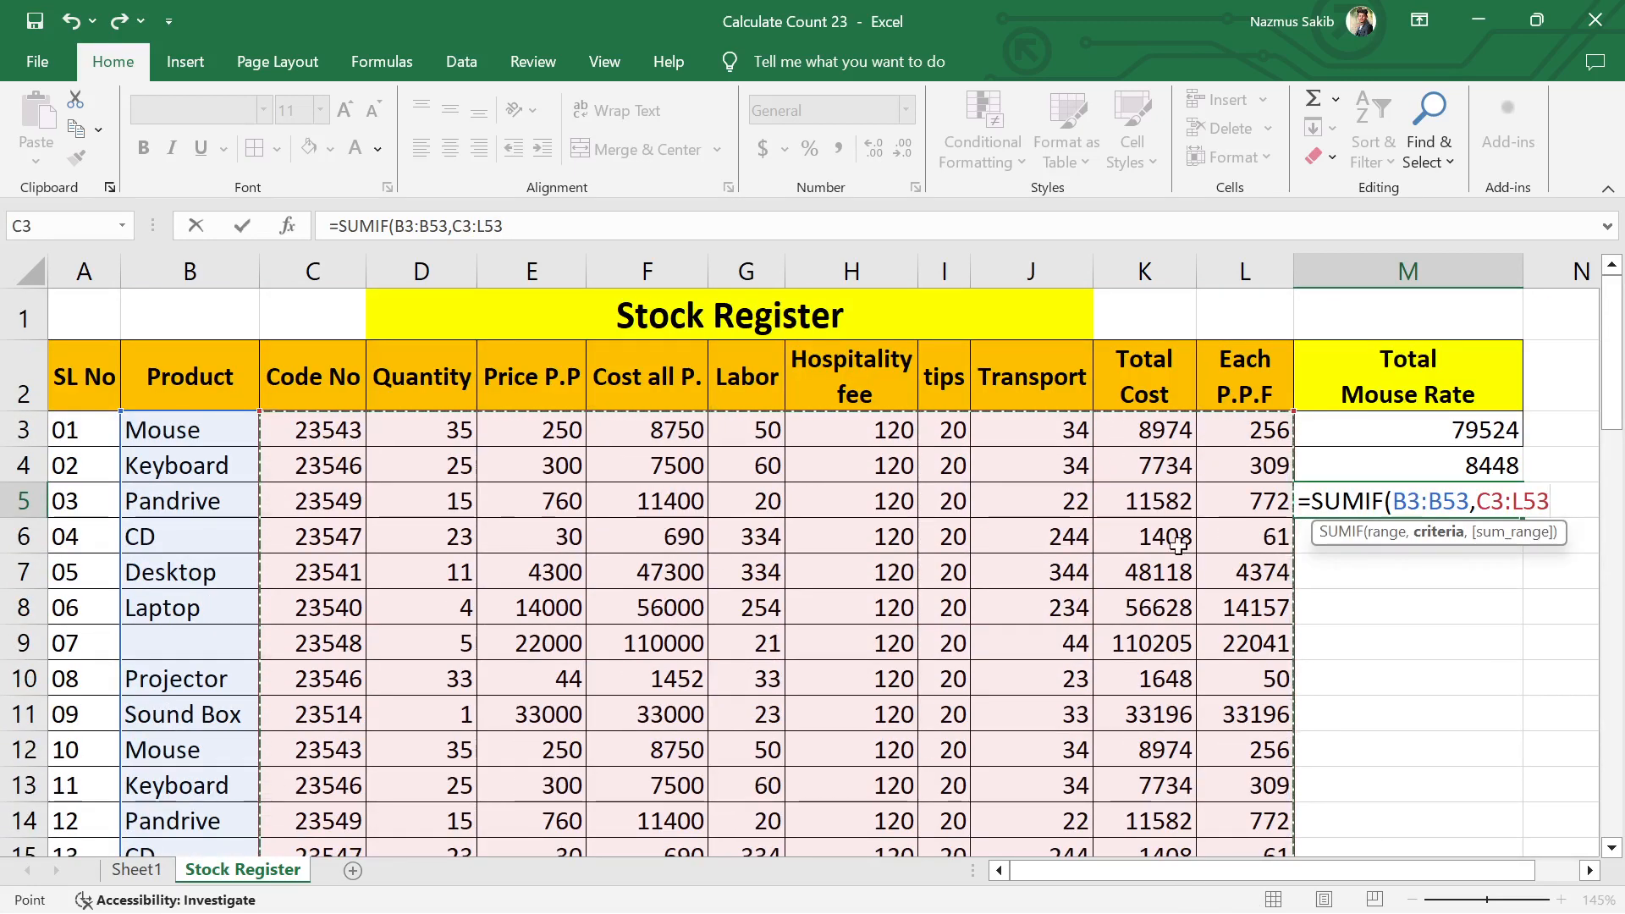
type(",")
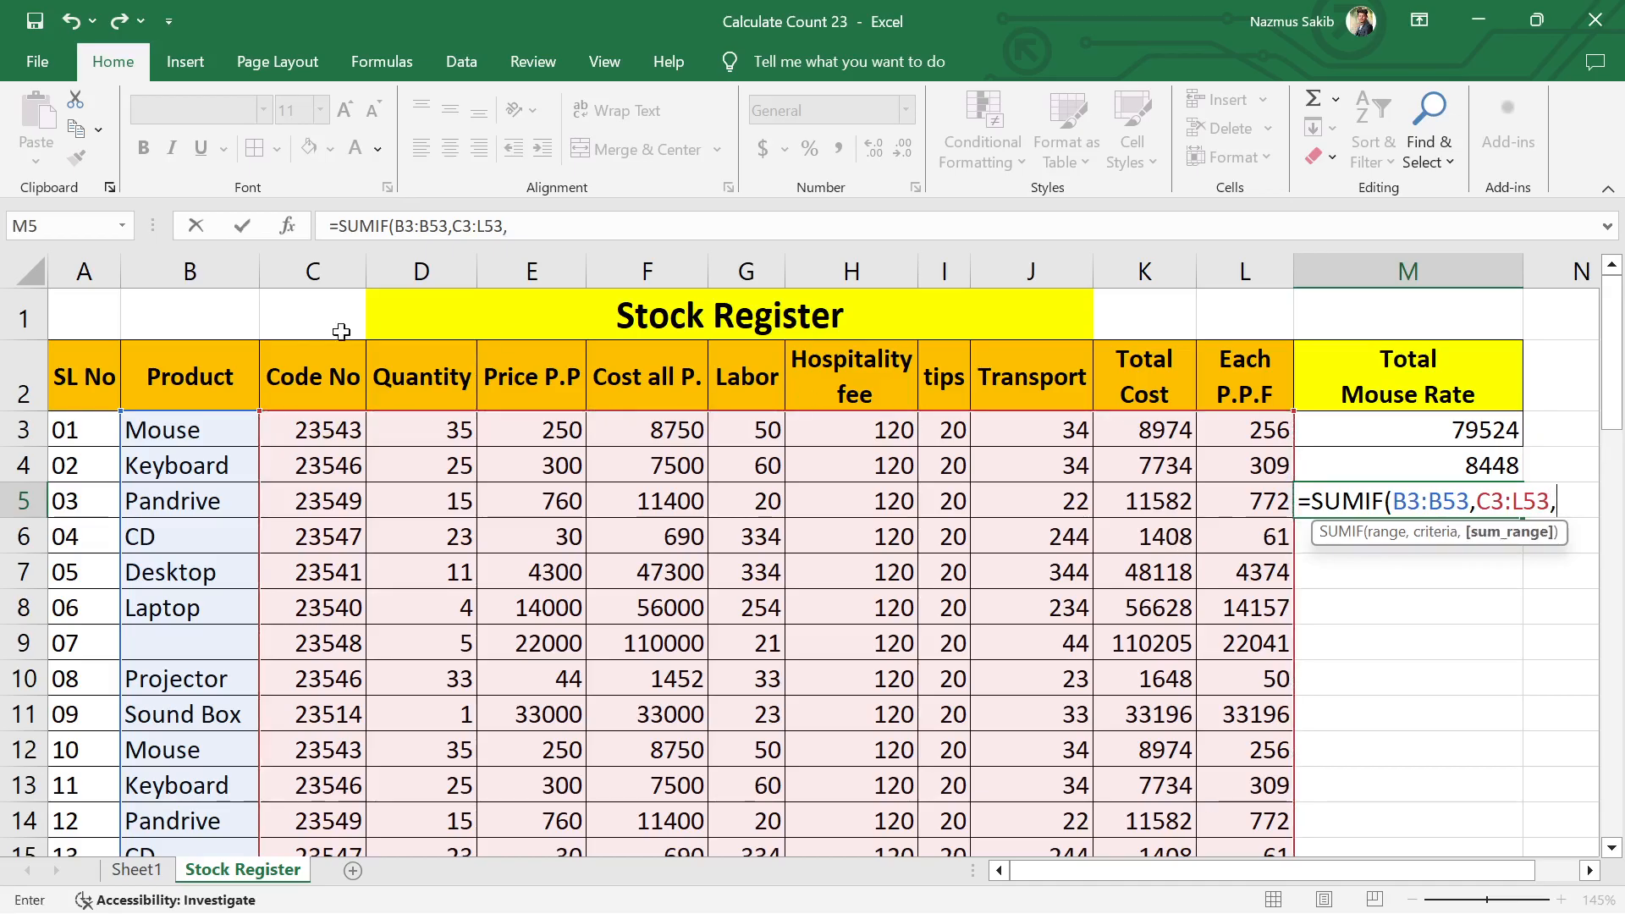
left_click(188, 434)
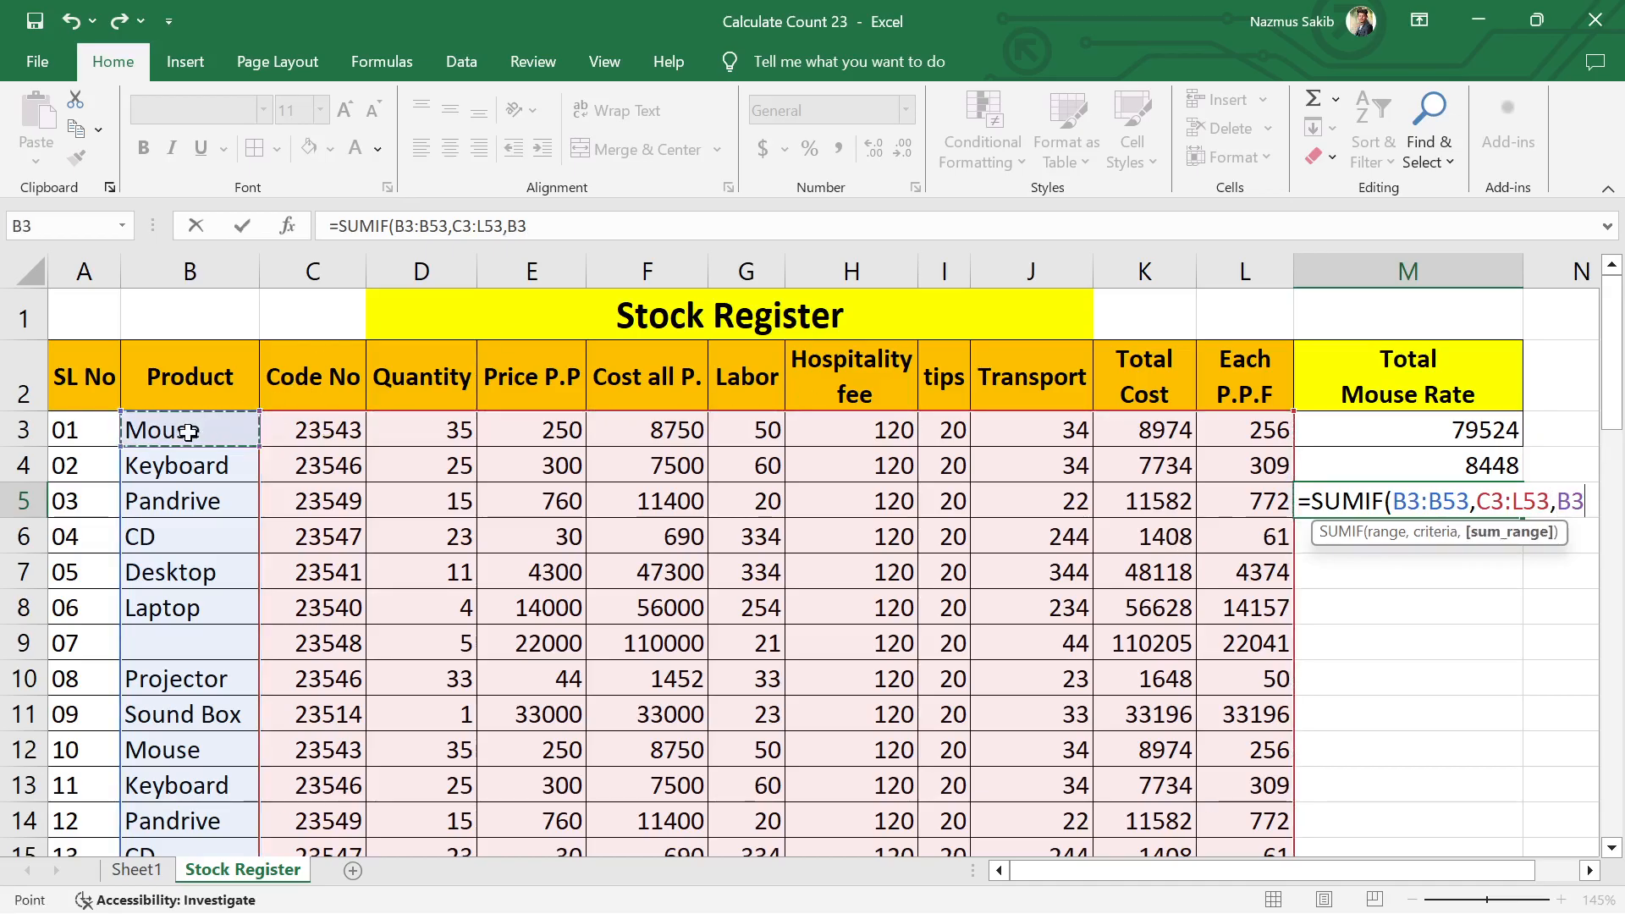
type(",")
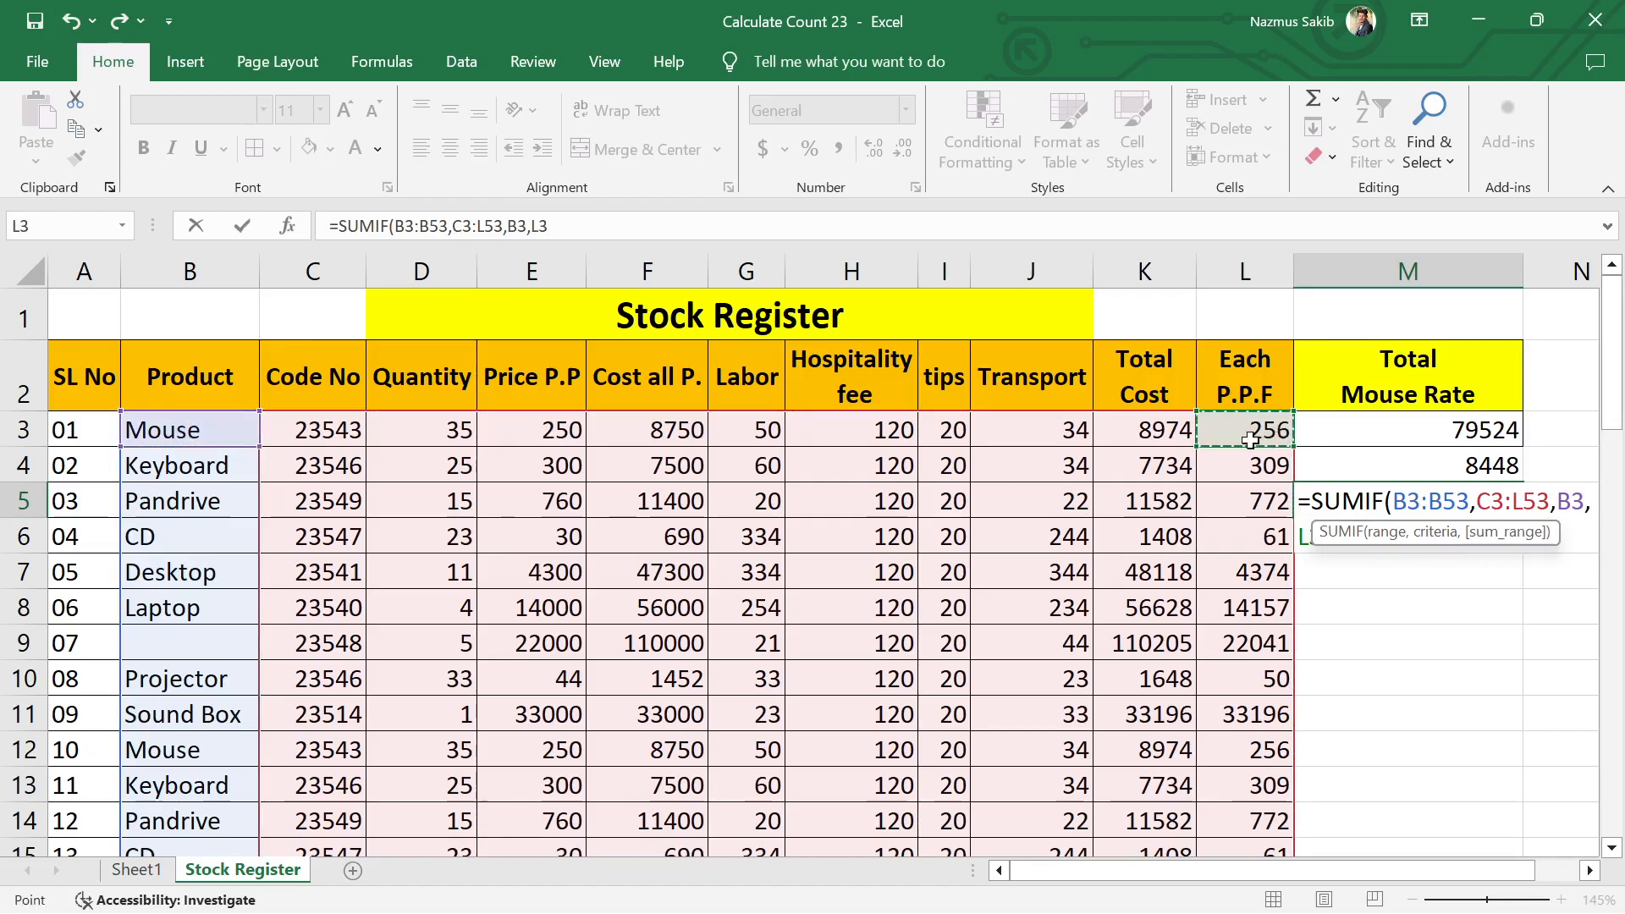
type("L")
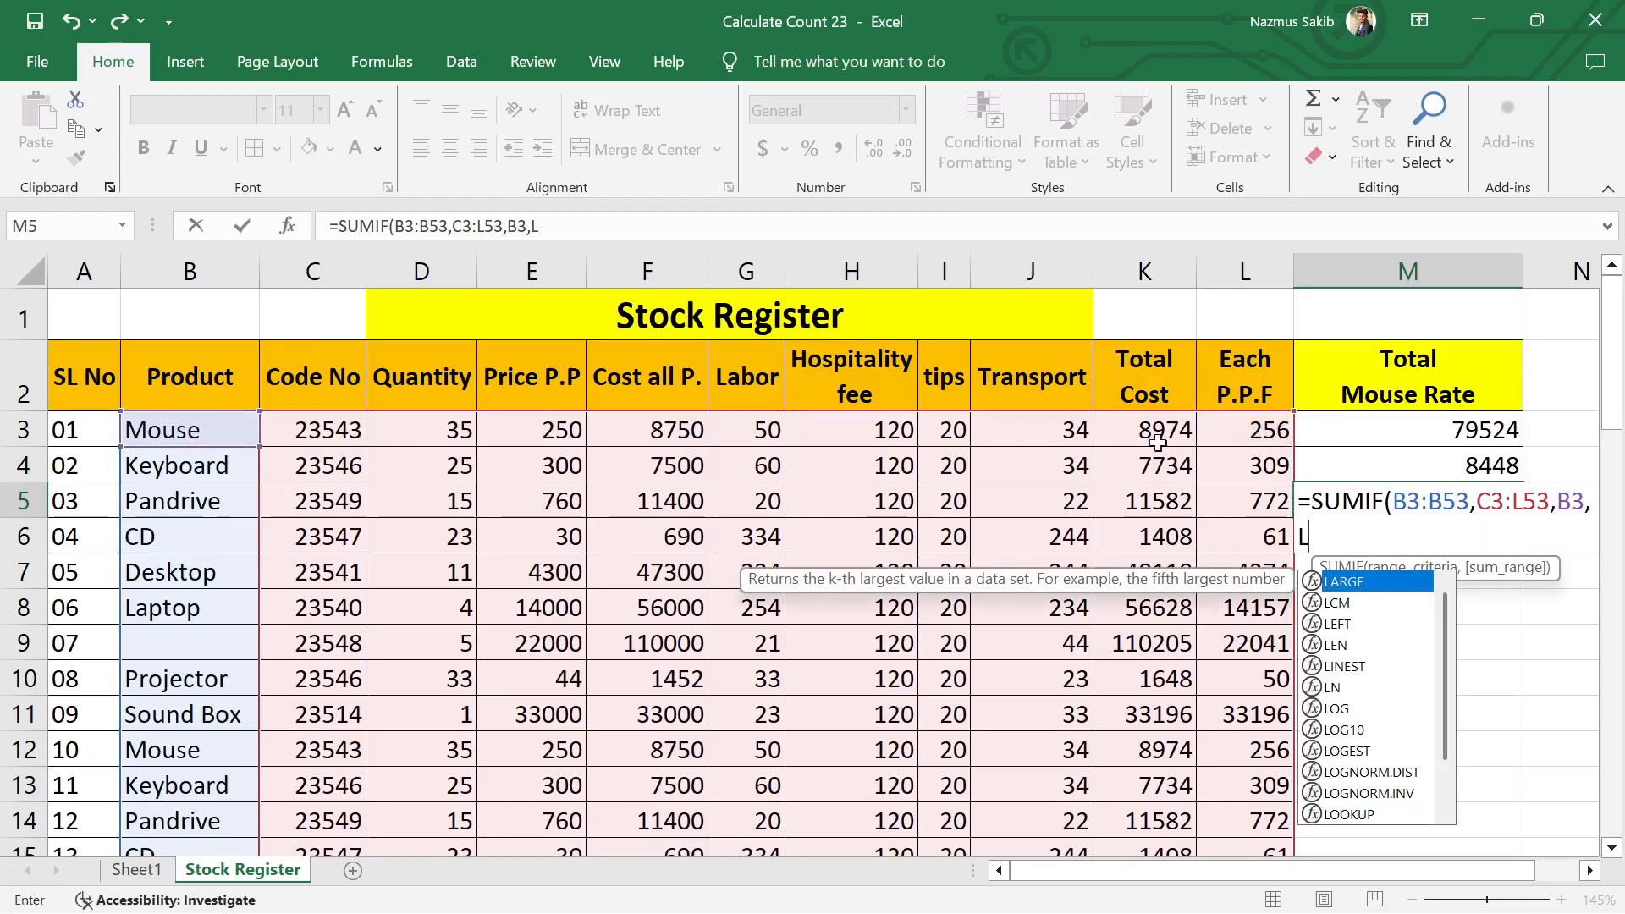
key("BackSpace")
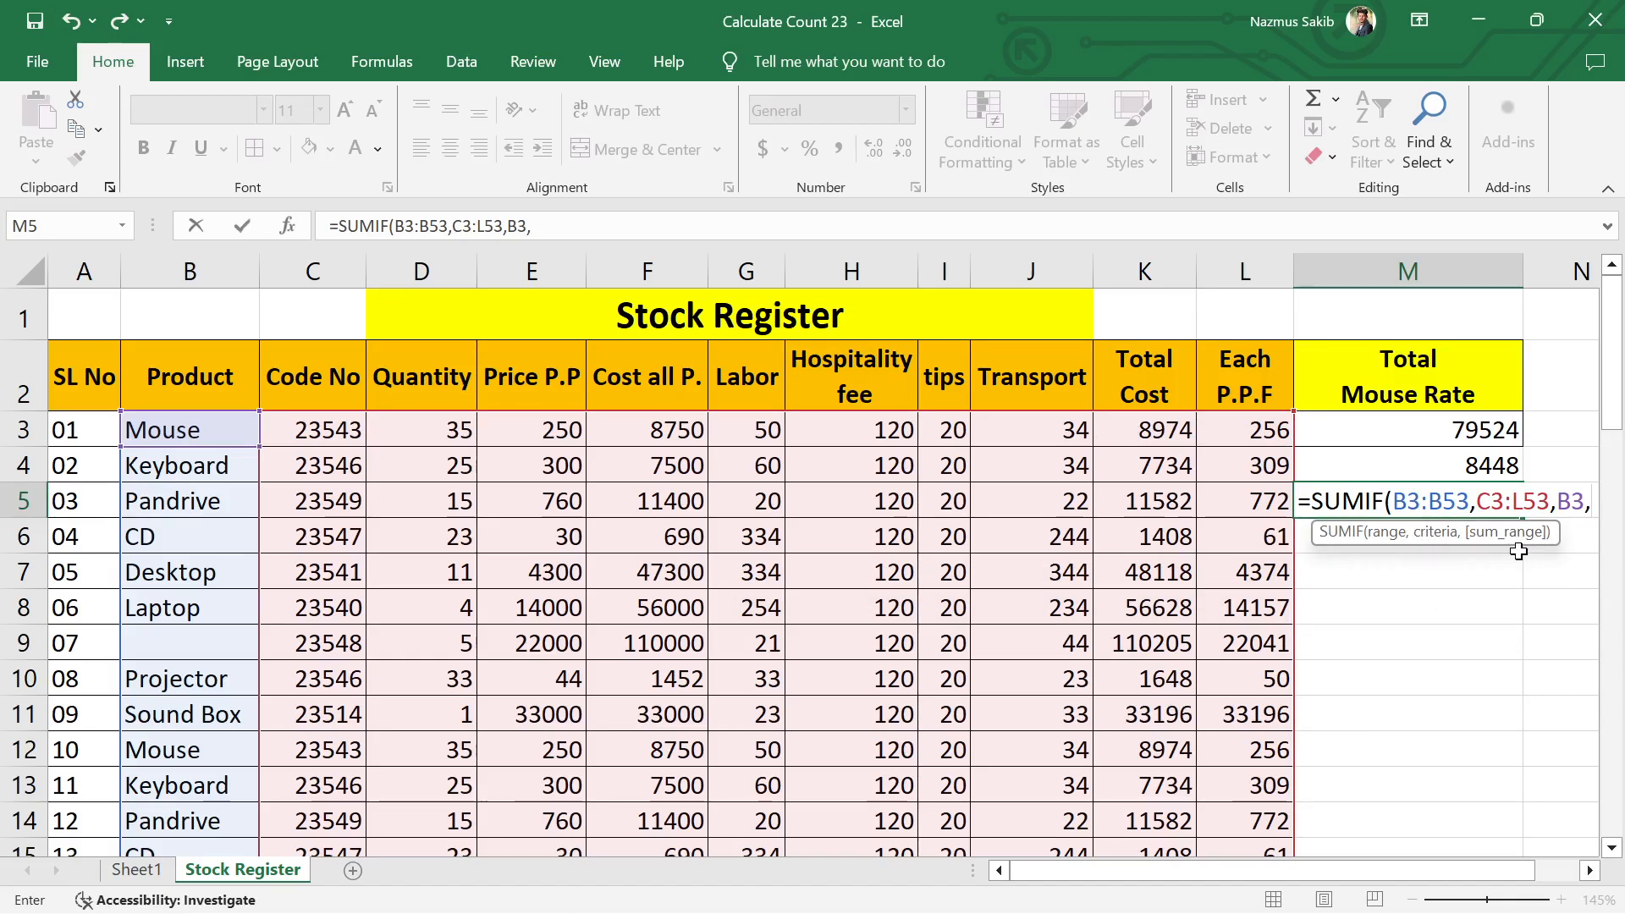
key("BackSpace")
key("BackSpace")
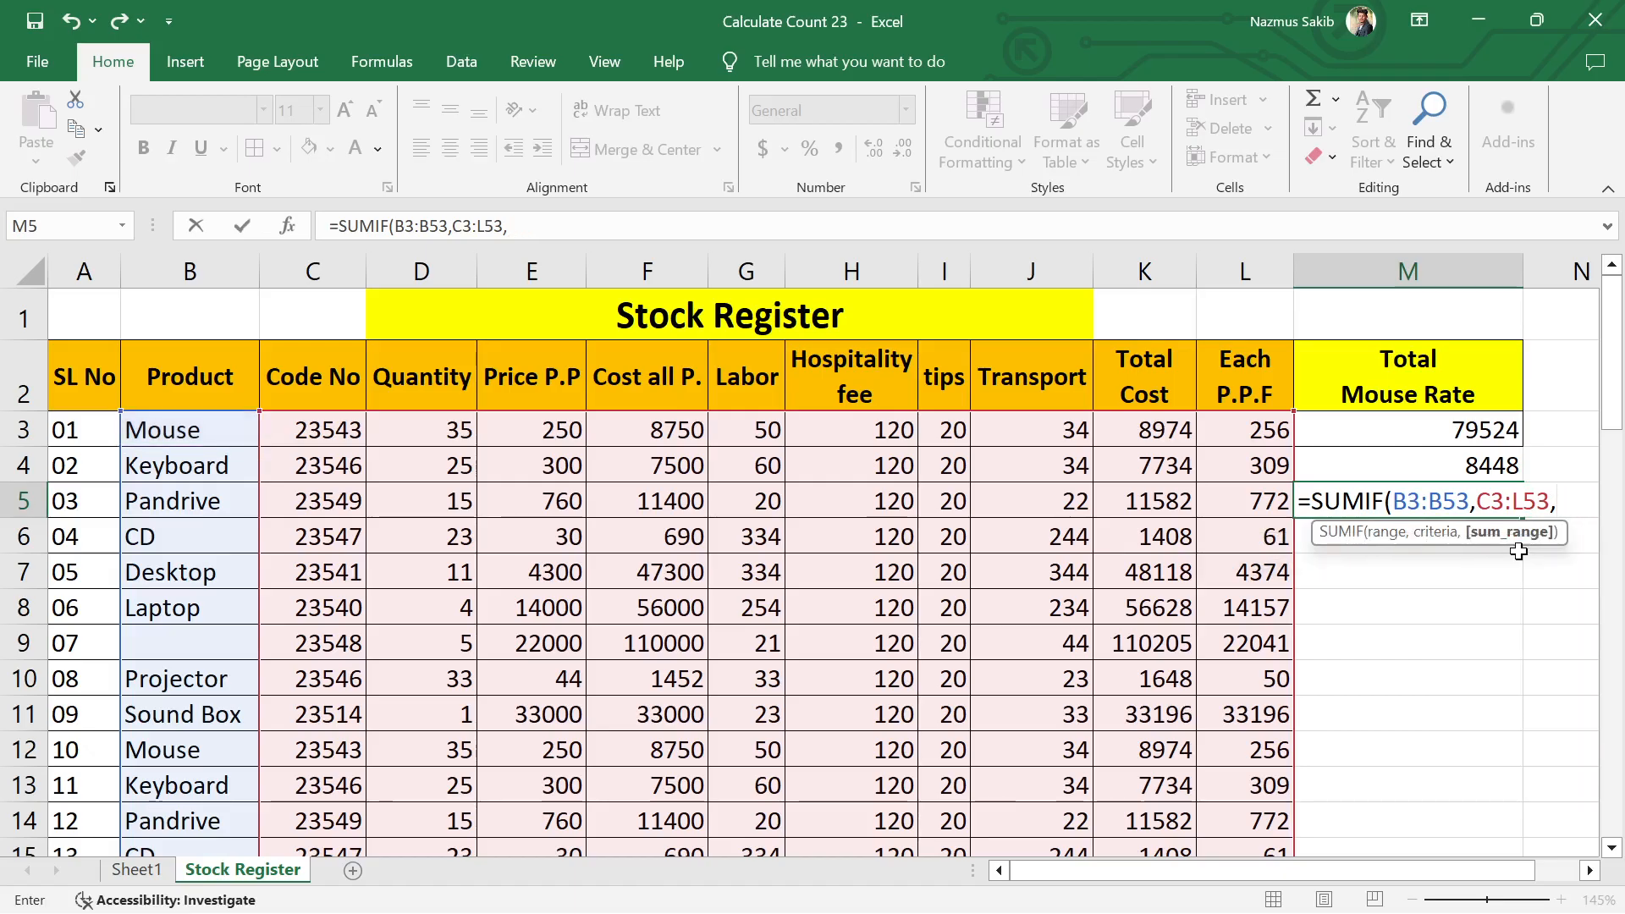
key("BackSpace")
key("BackSpace")
key("BackSpace")
key("BackSpace")
key("BackSpace")
key("BackSpace")
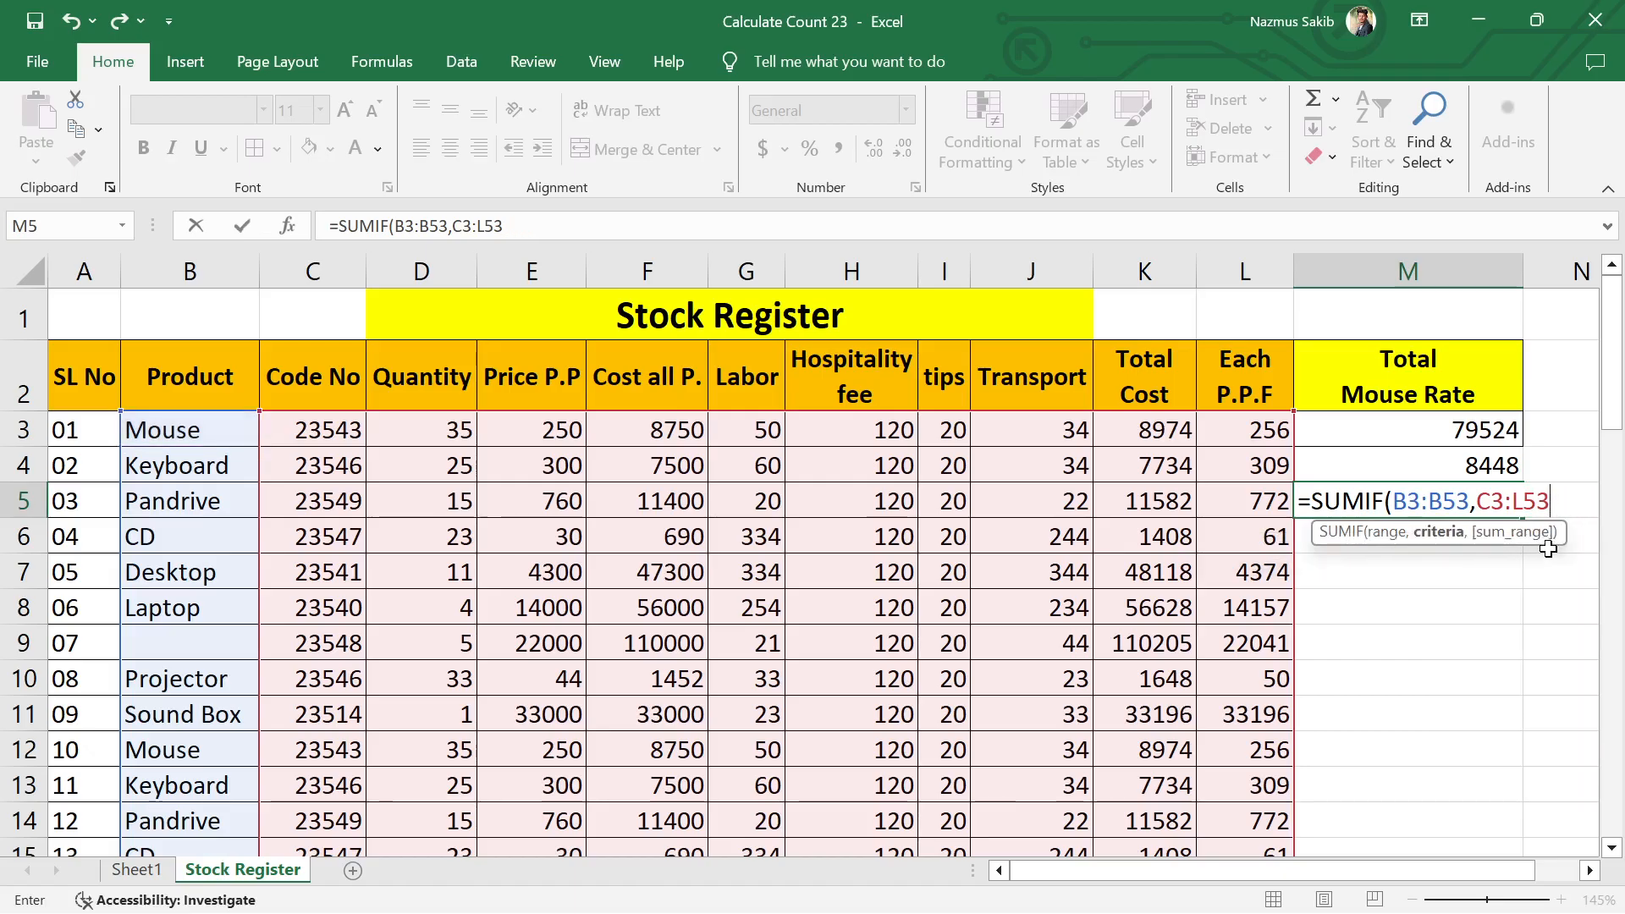
key("BackSpace")
key("BackSpace")
key("BackSpace")
key("BackSpace")
key("BackSpace")
key("BackSpace")
key("BackSpace")
key("BackSpace")
key("BackSpace")
key("BackSpace")
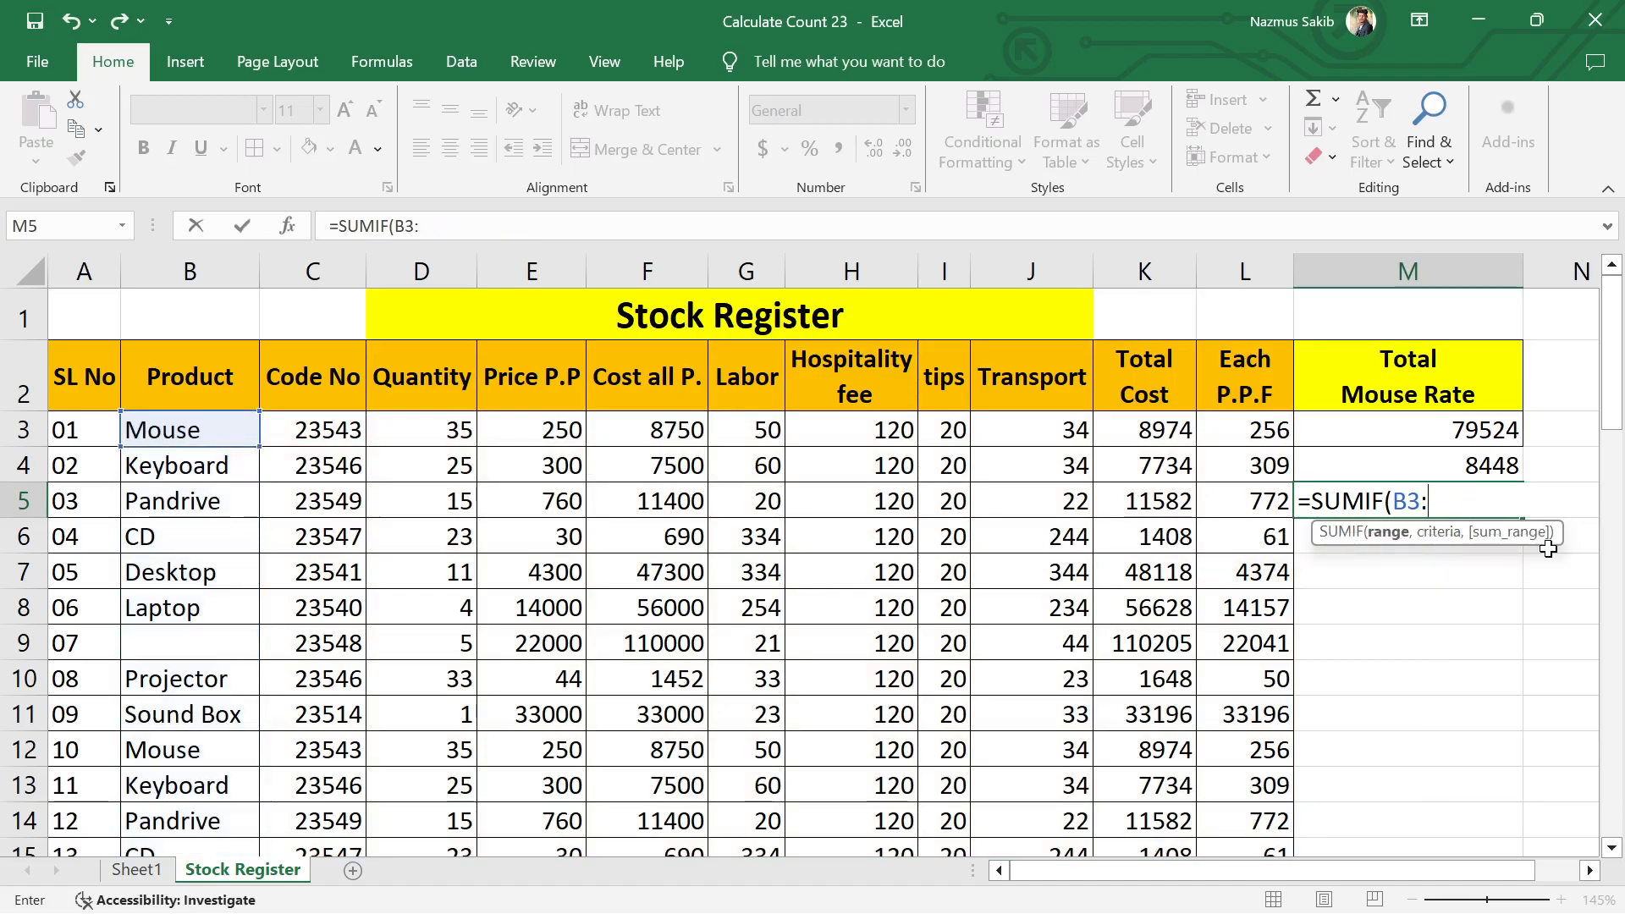
key("BackSpace")
key("BackSpace")
key("BackSpace")
key("BackSpace")
key("BackSpace")
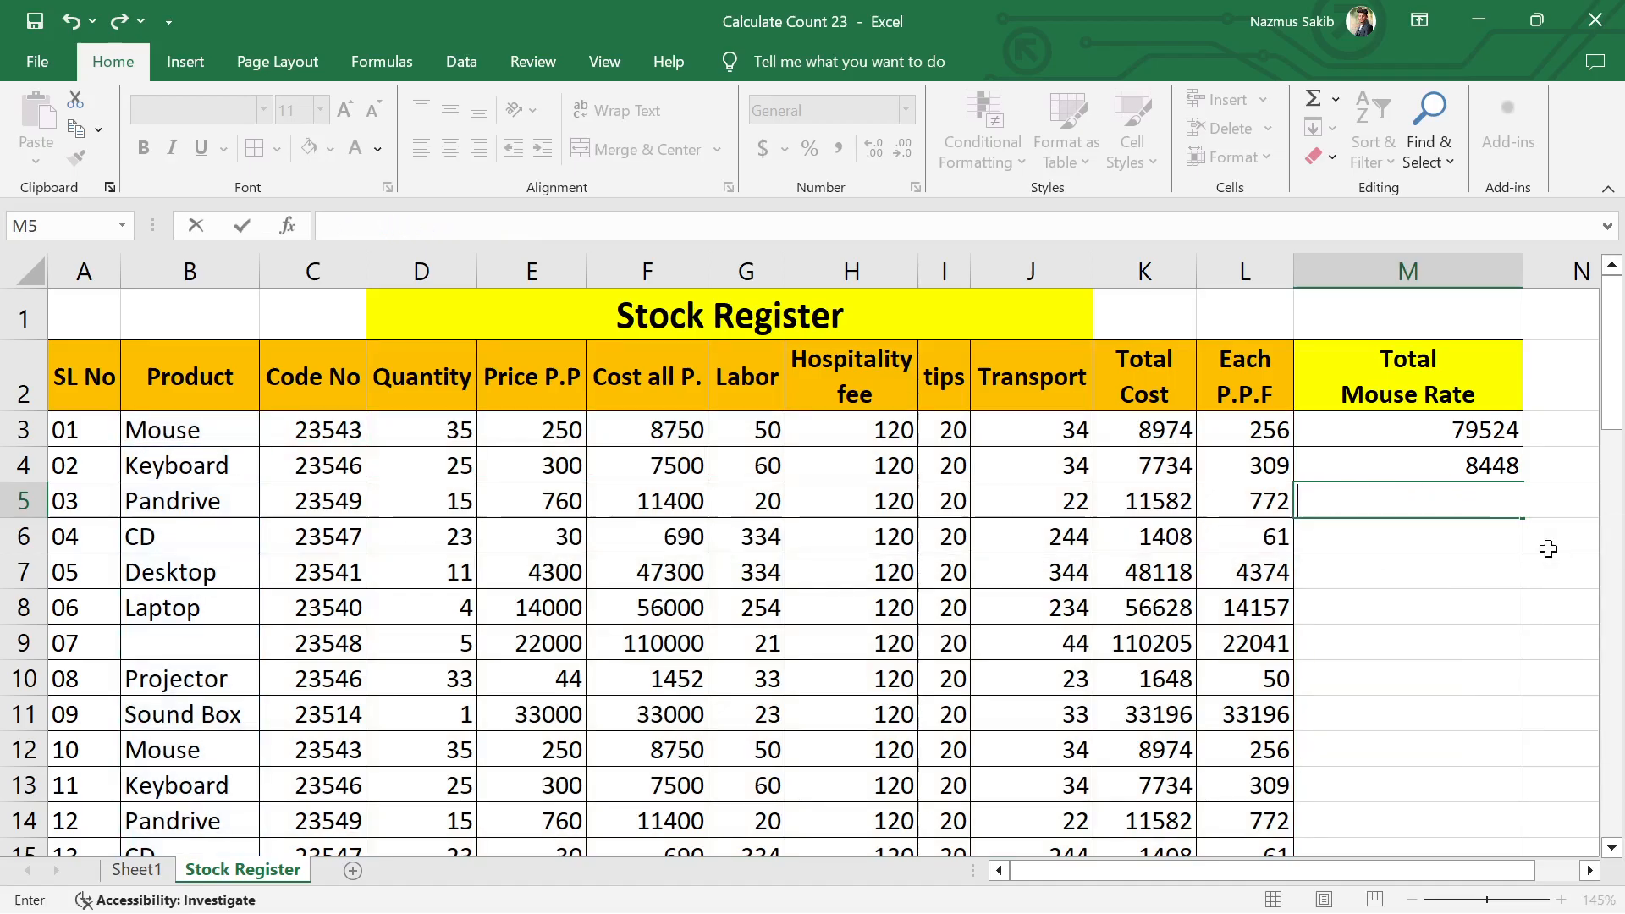
left_click(1549, 608)
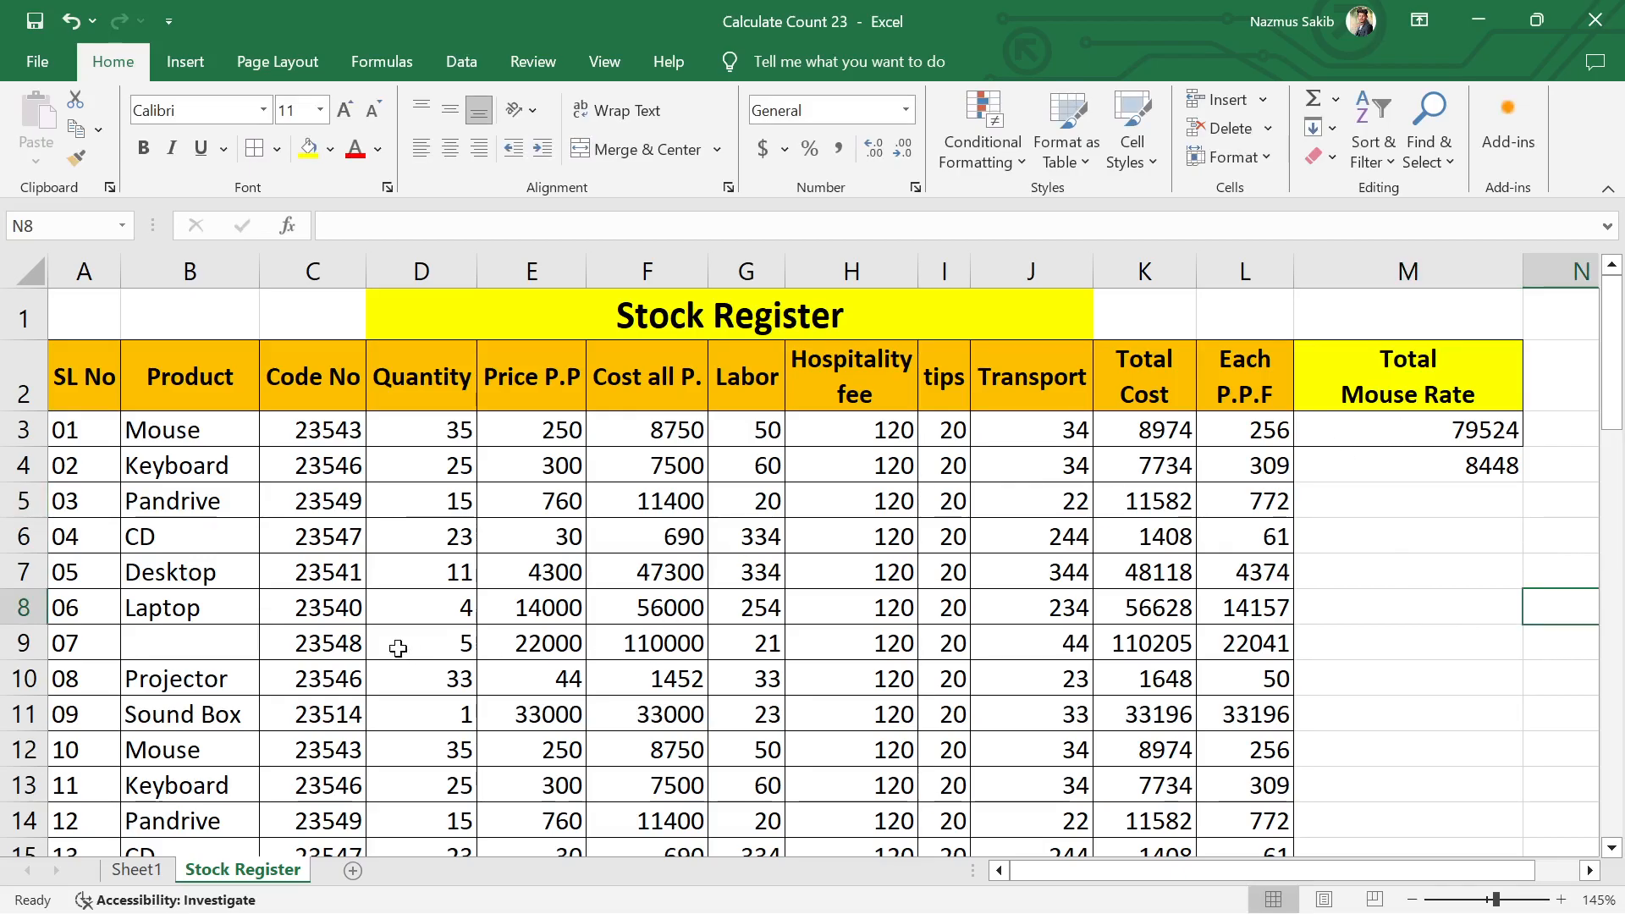
Step: Inspect the SUMIF formula stored in cell M4 and leave it as is
scroll(392, 650, "down", 1)
scroll(762, 646, "up", 1)
left_click(1438, 466)
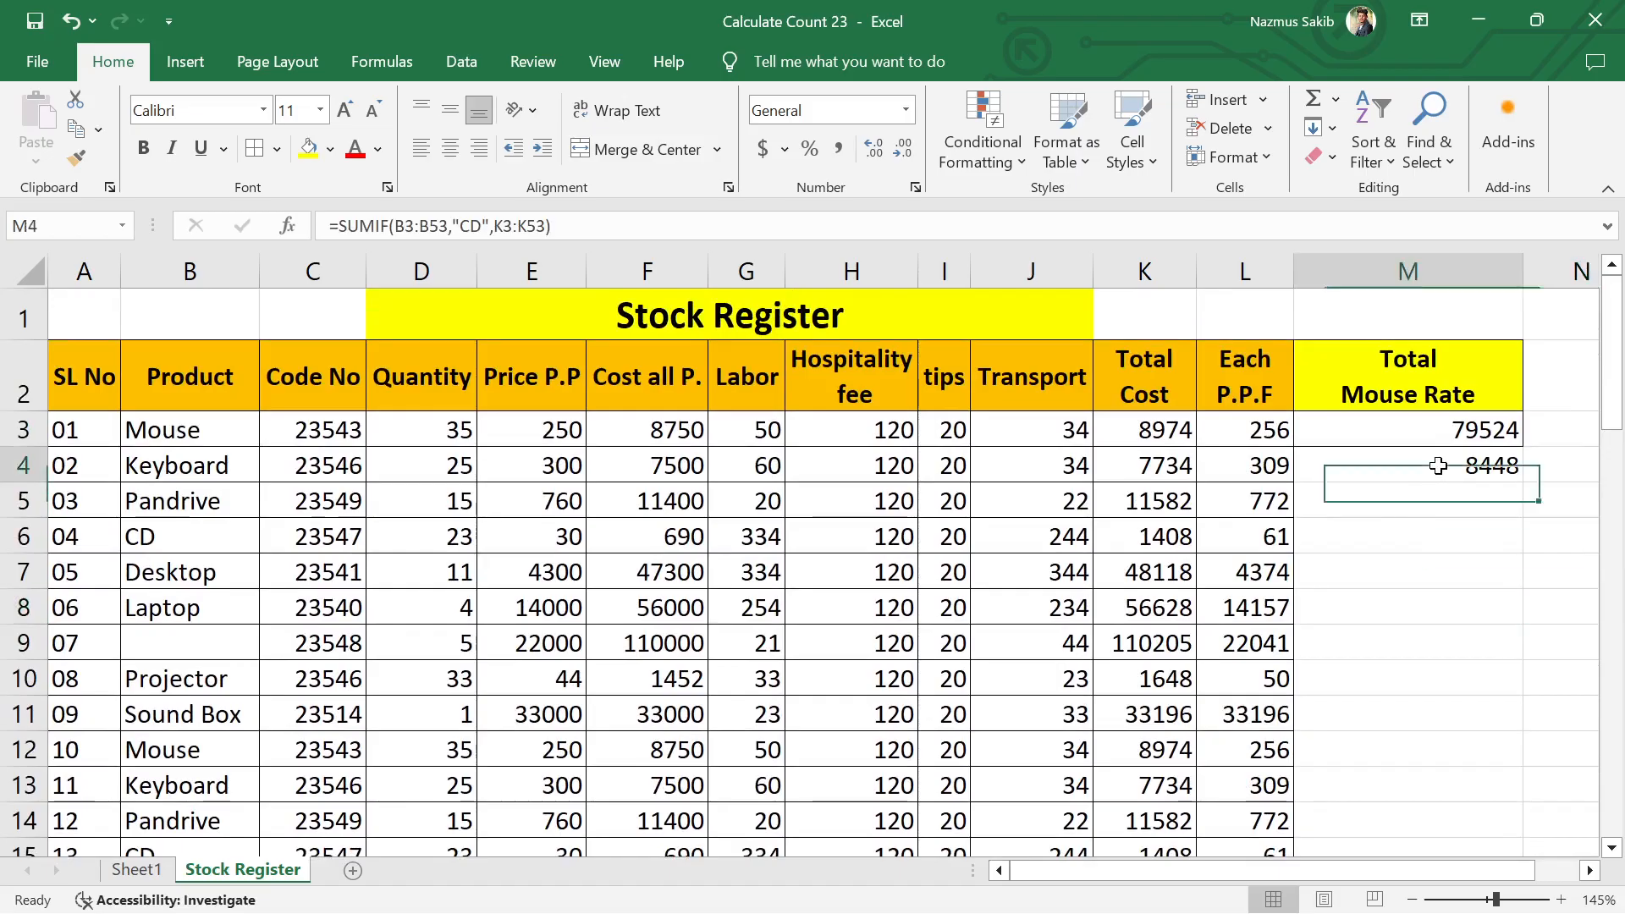
double_click(1439, 465)
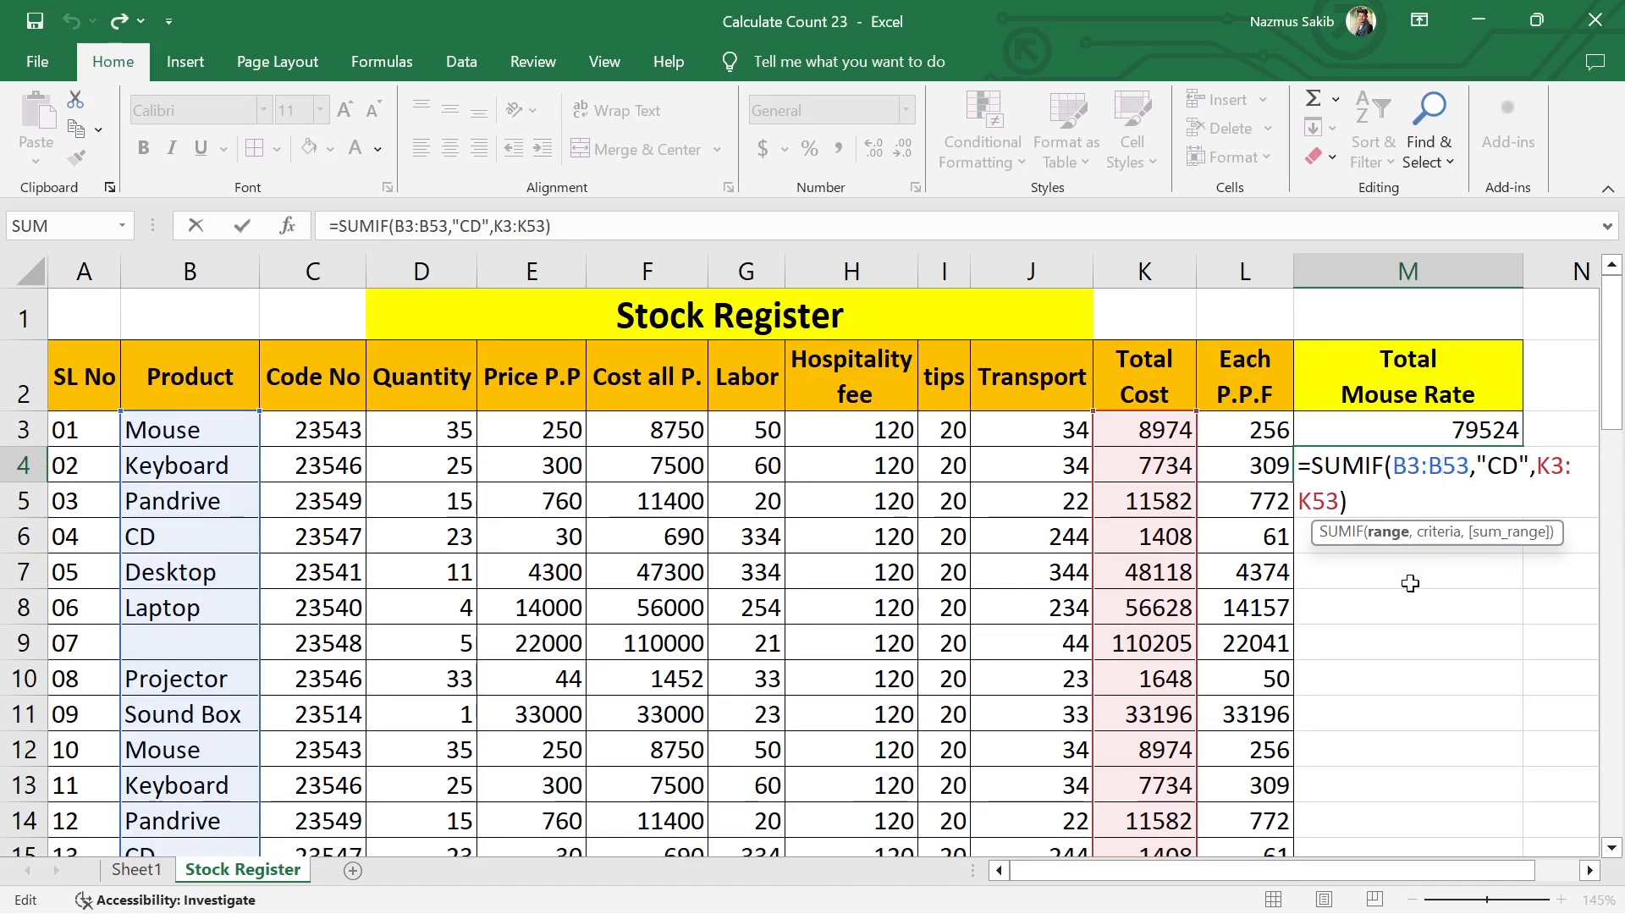
key("Return")
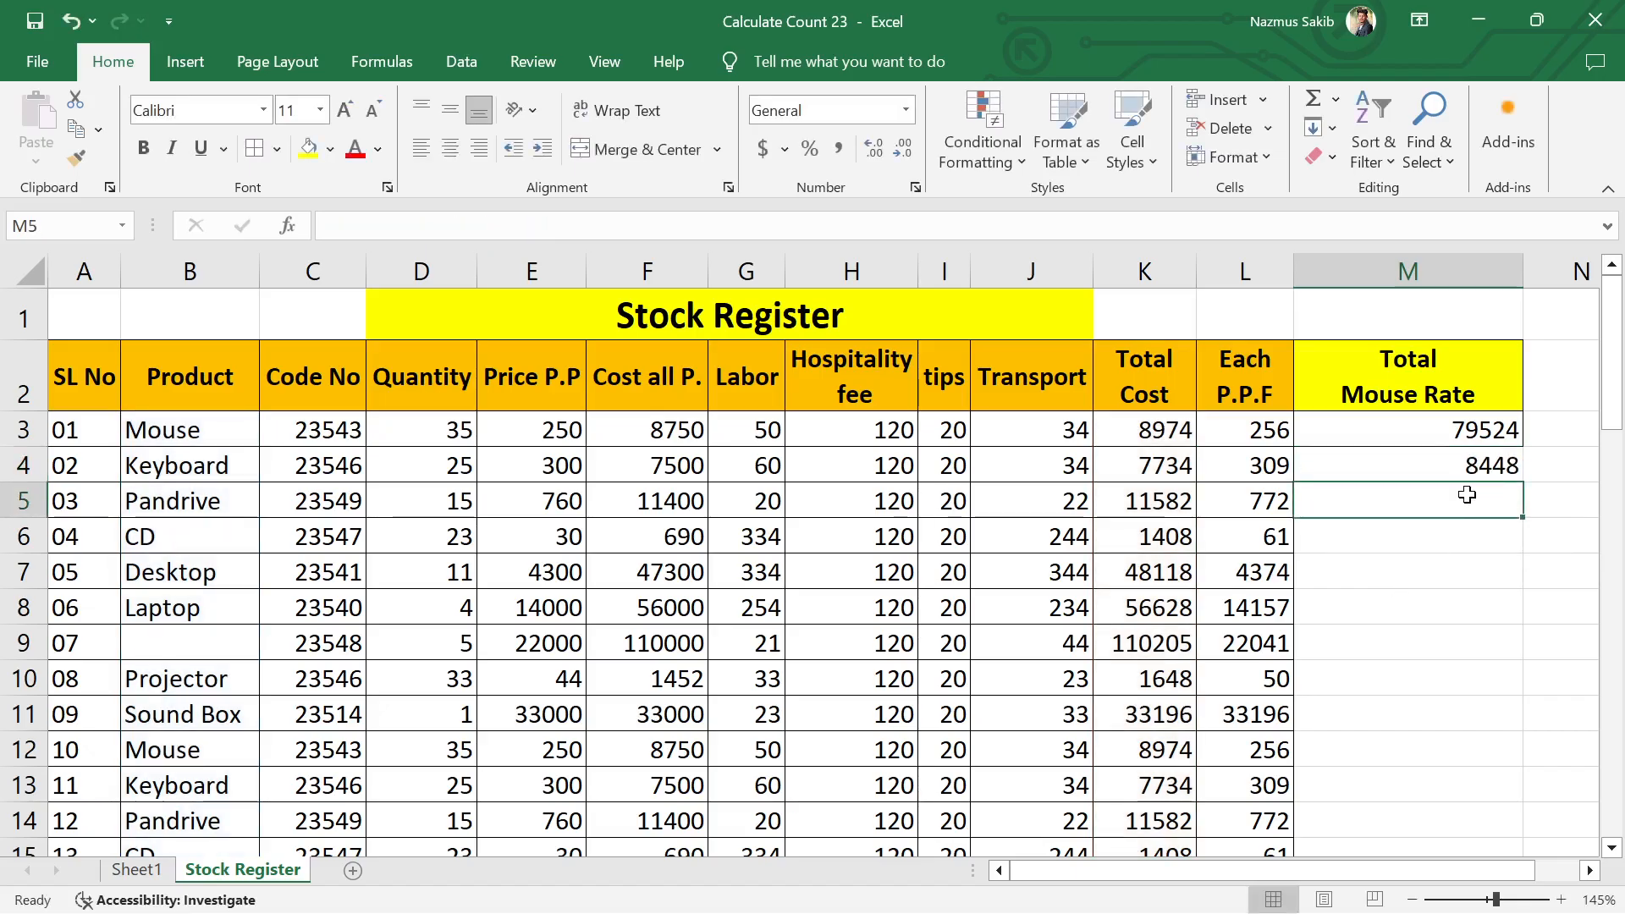
Step: Start a SUMIF formula in cell M5 with the Product column B3:B53 as the range to check
type("=")
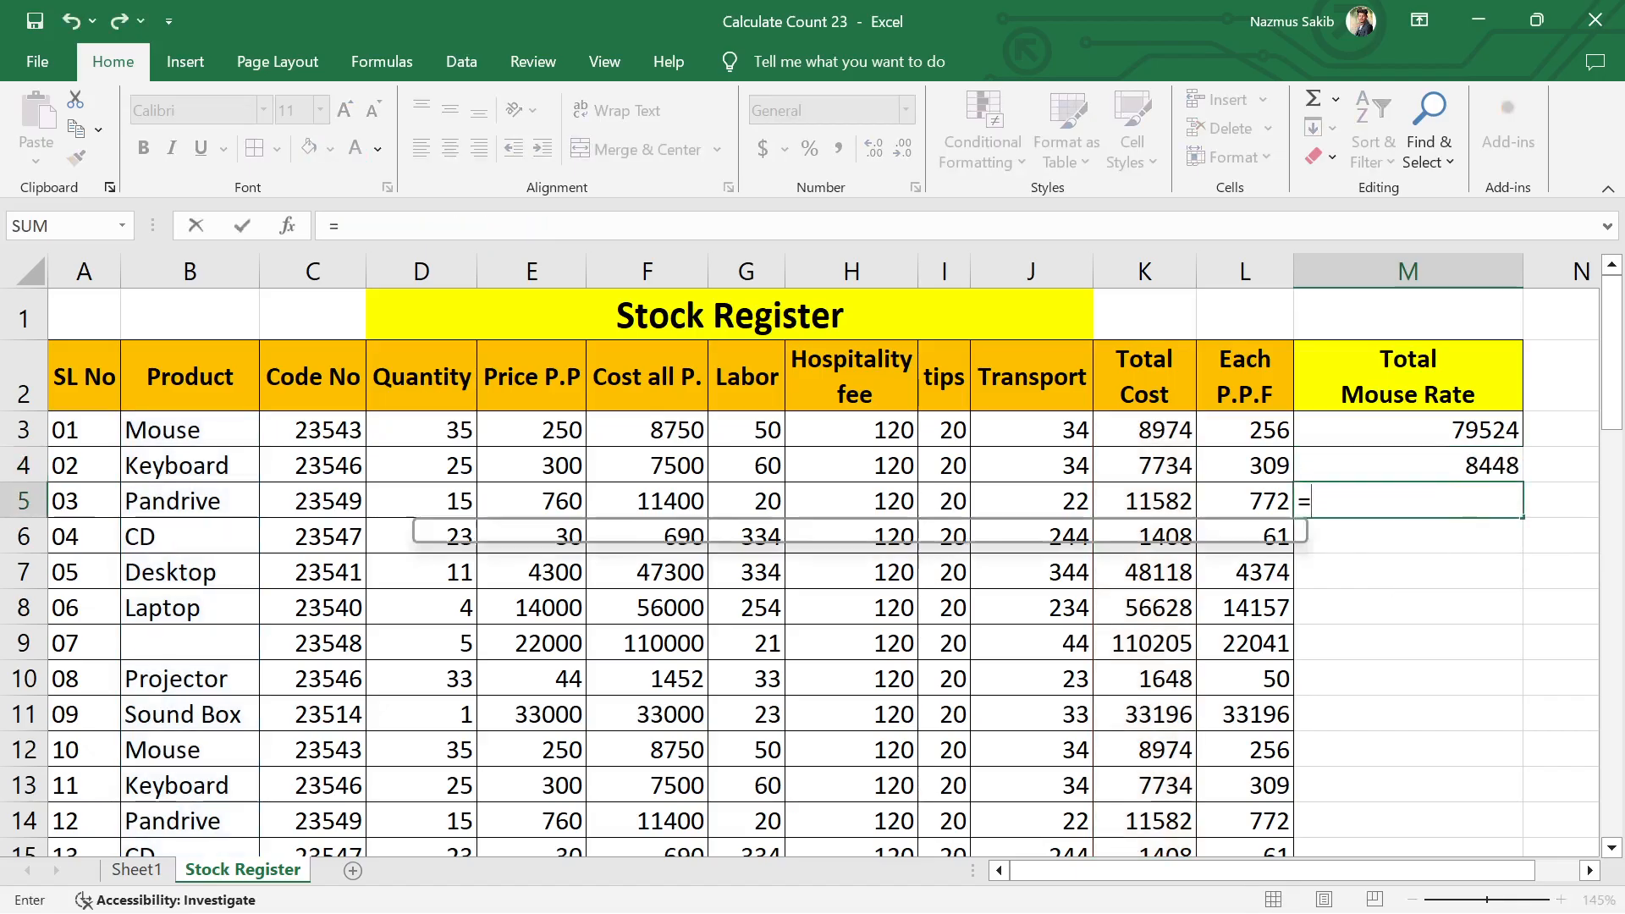
type("sumif")
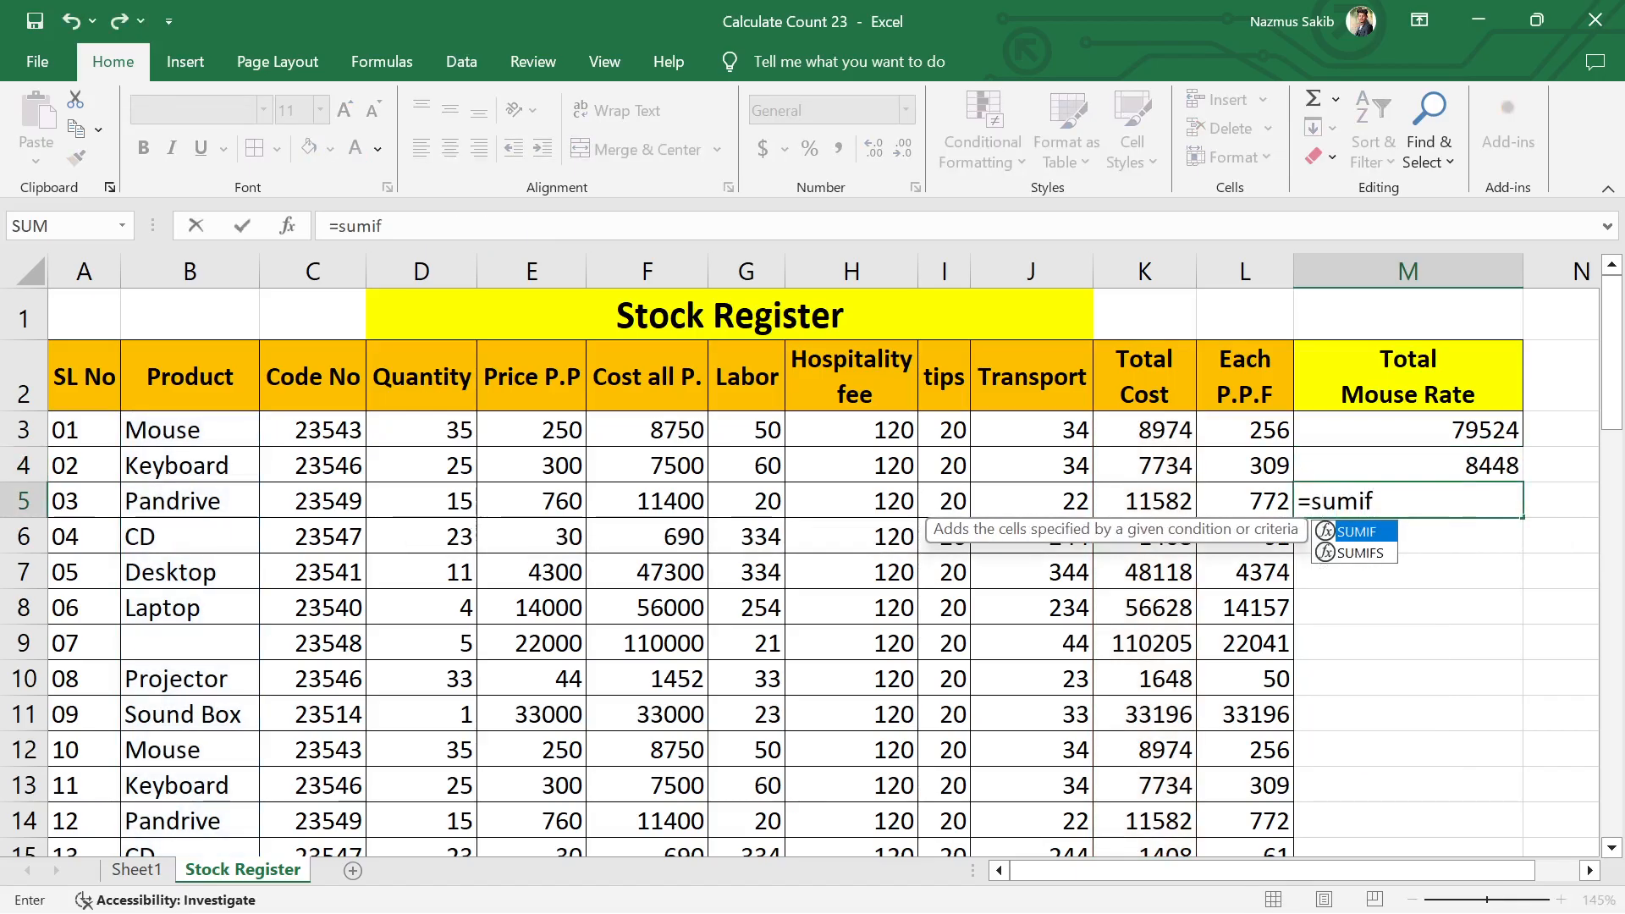
key("Tab")
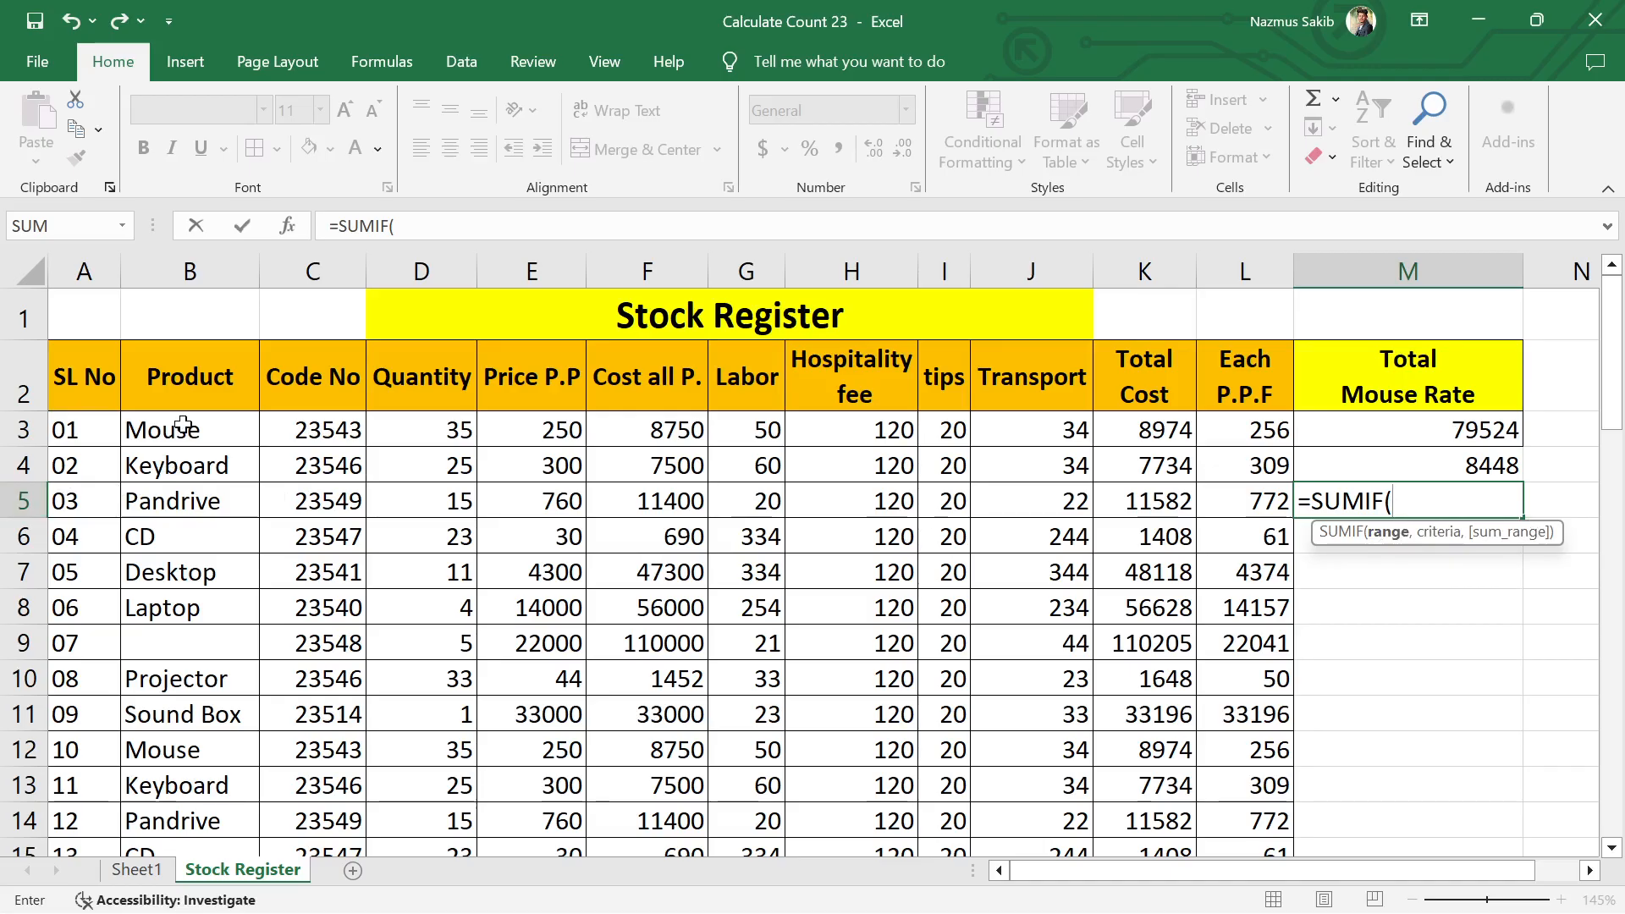
left_click_drag(183, 425, 254, 851)
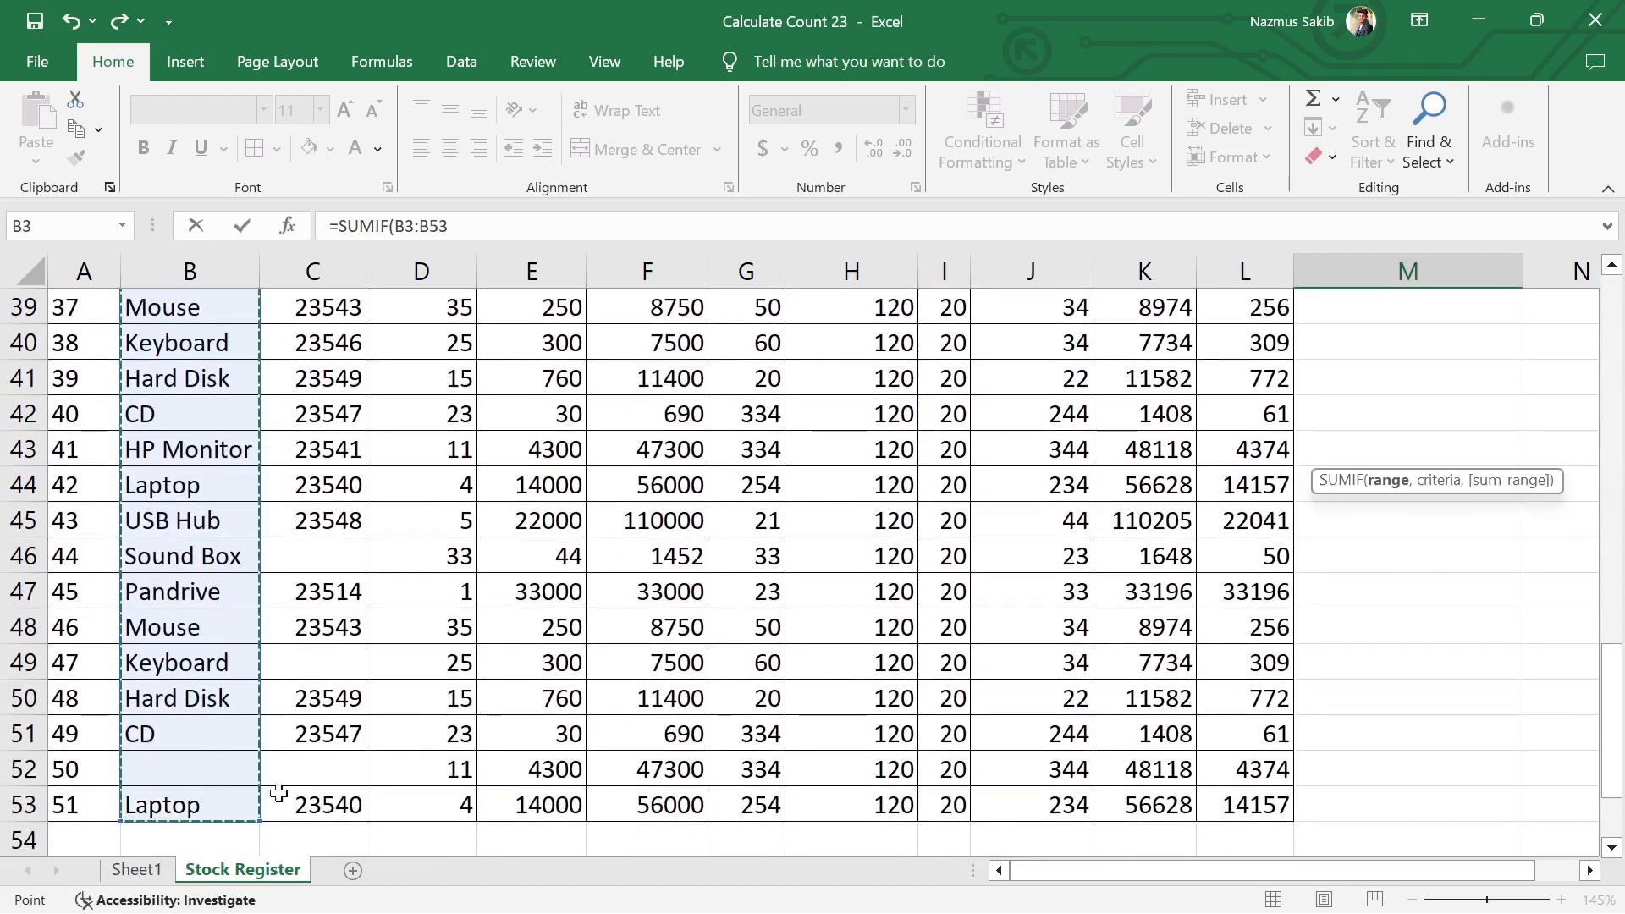
scroll(1362, 603, "up", 4)
scroll(1362, 602, "up", 5)
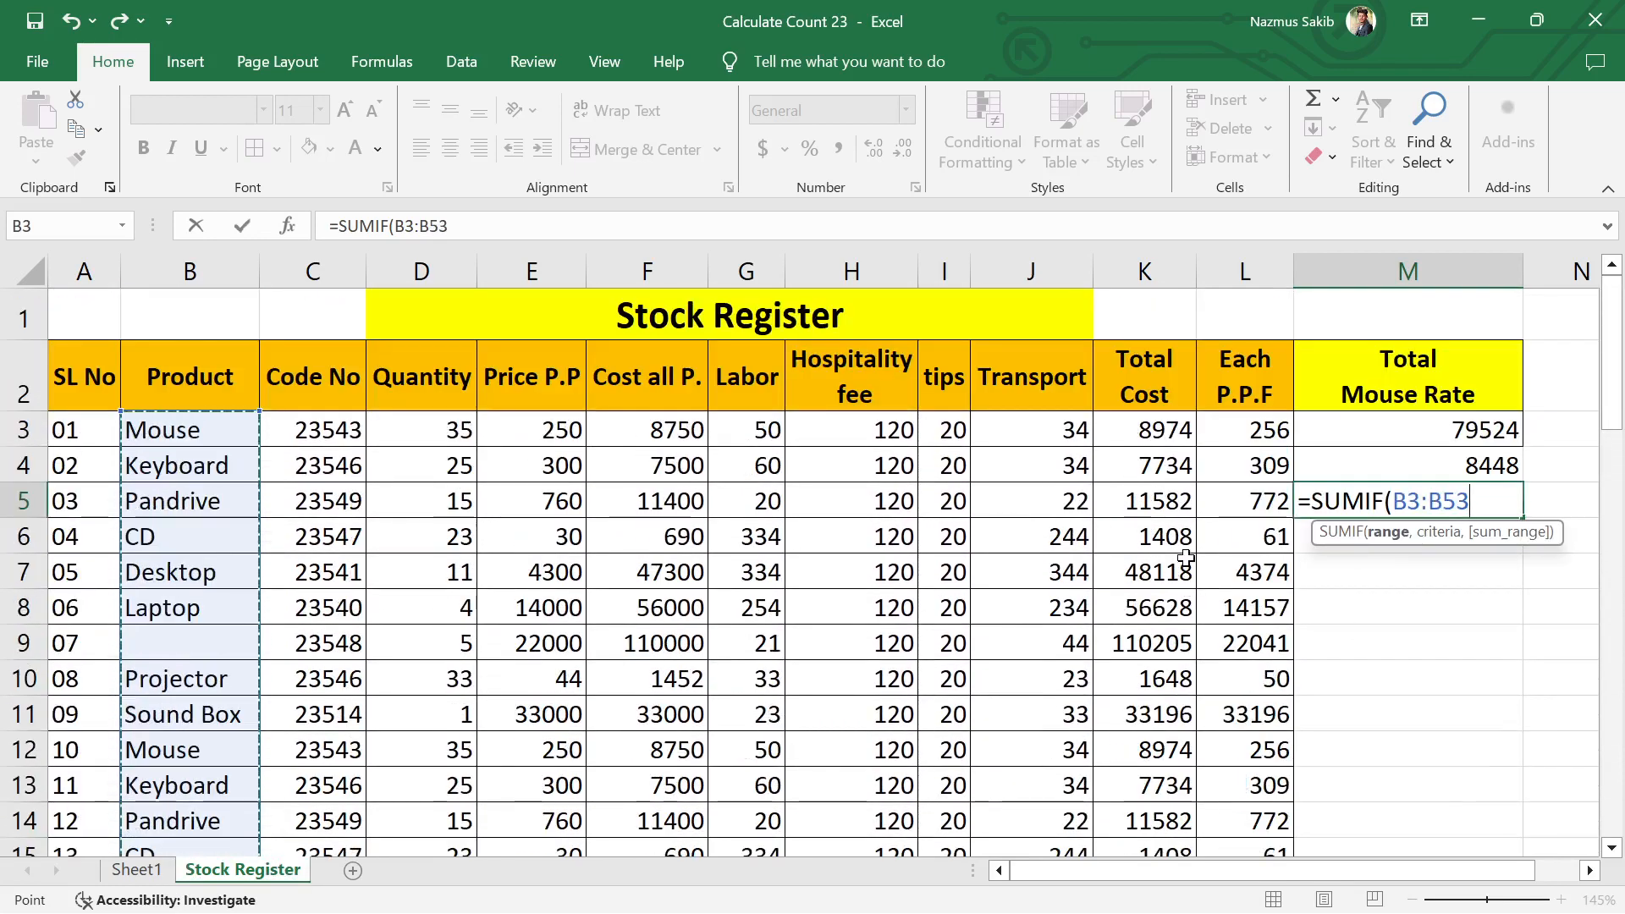
type(",")
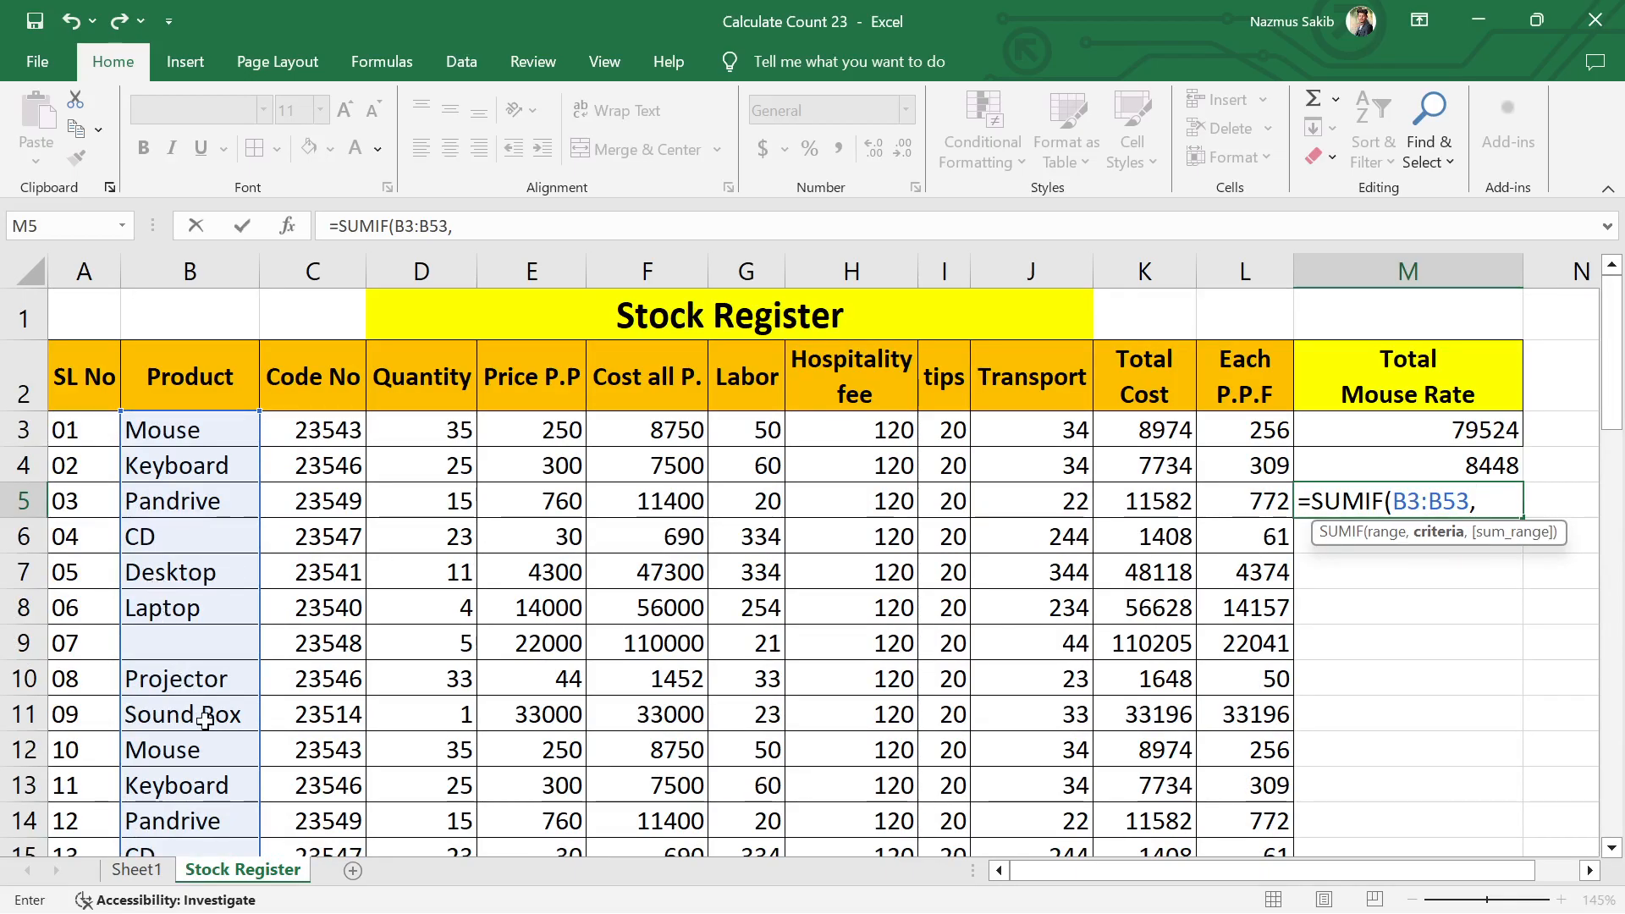
Step: Complete the SUMIF formula in M5 with B10 (Projector) as the criteria and K3:K53 as the sum range
left_click(185, 681)
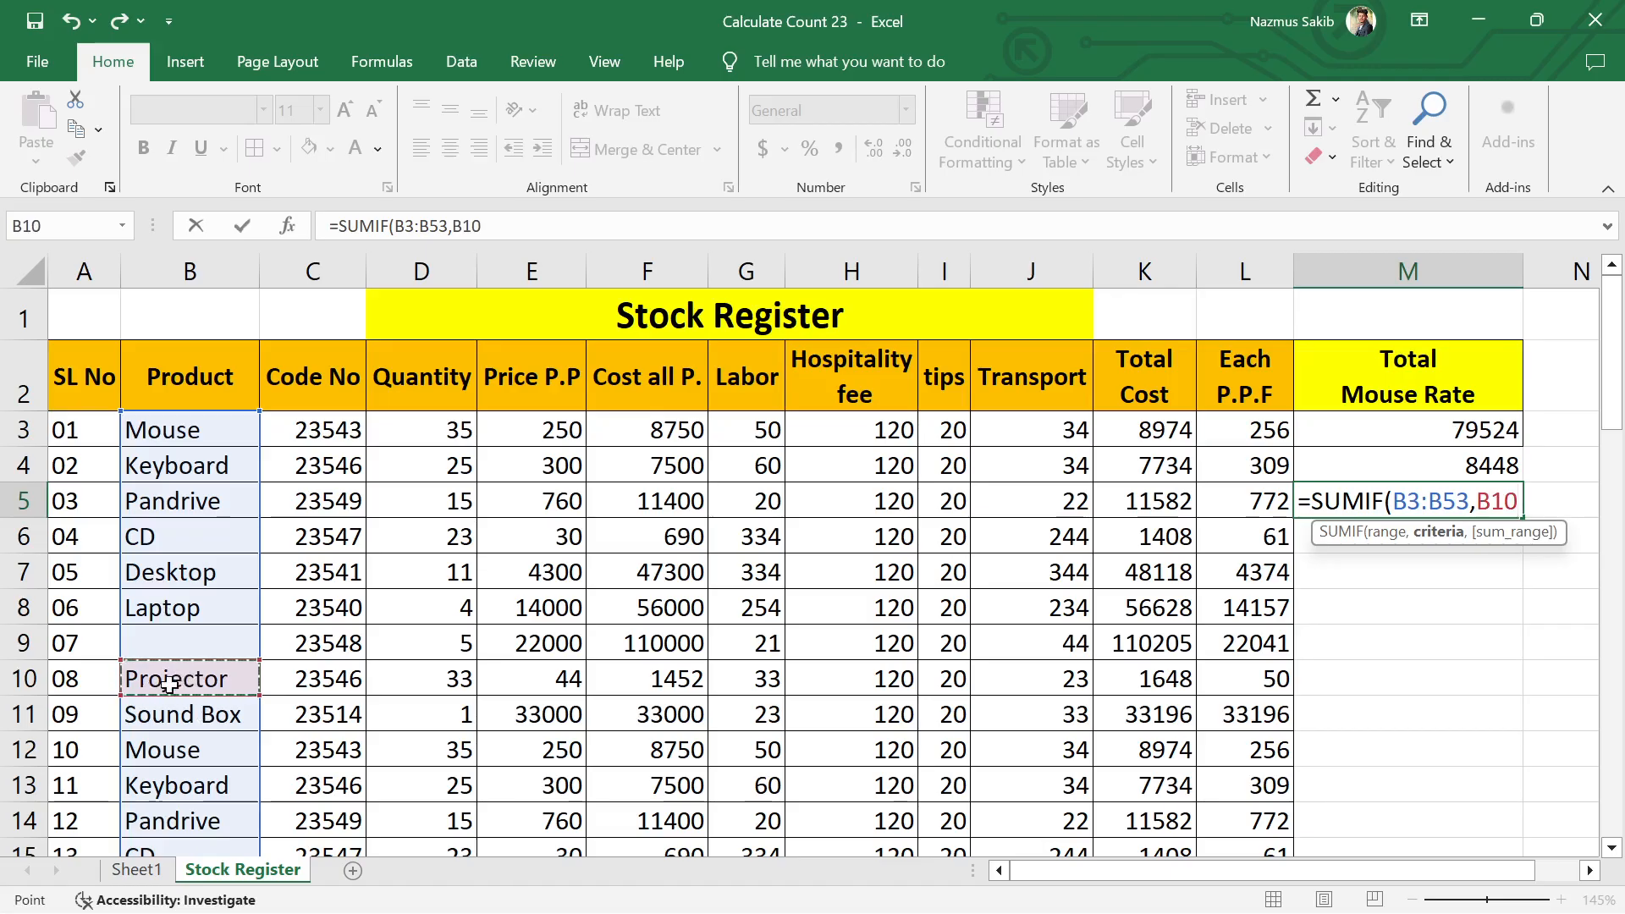
type(",")
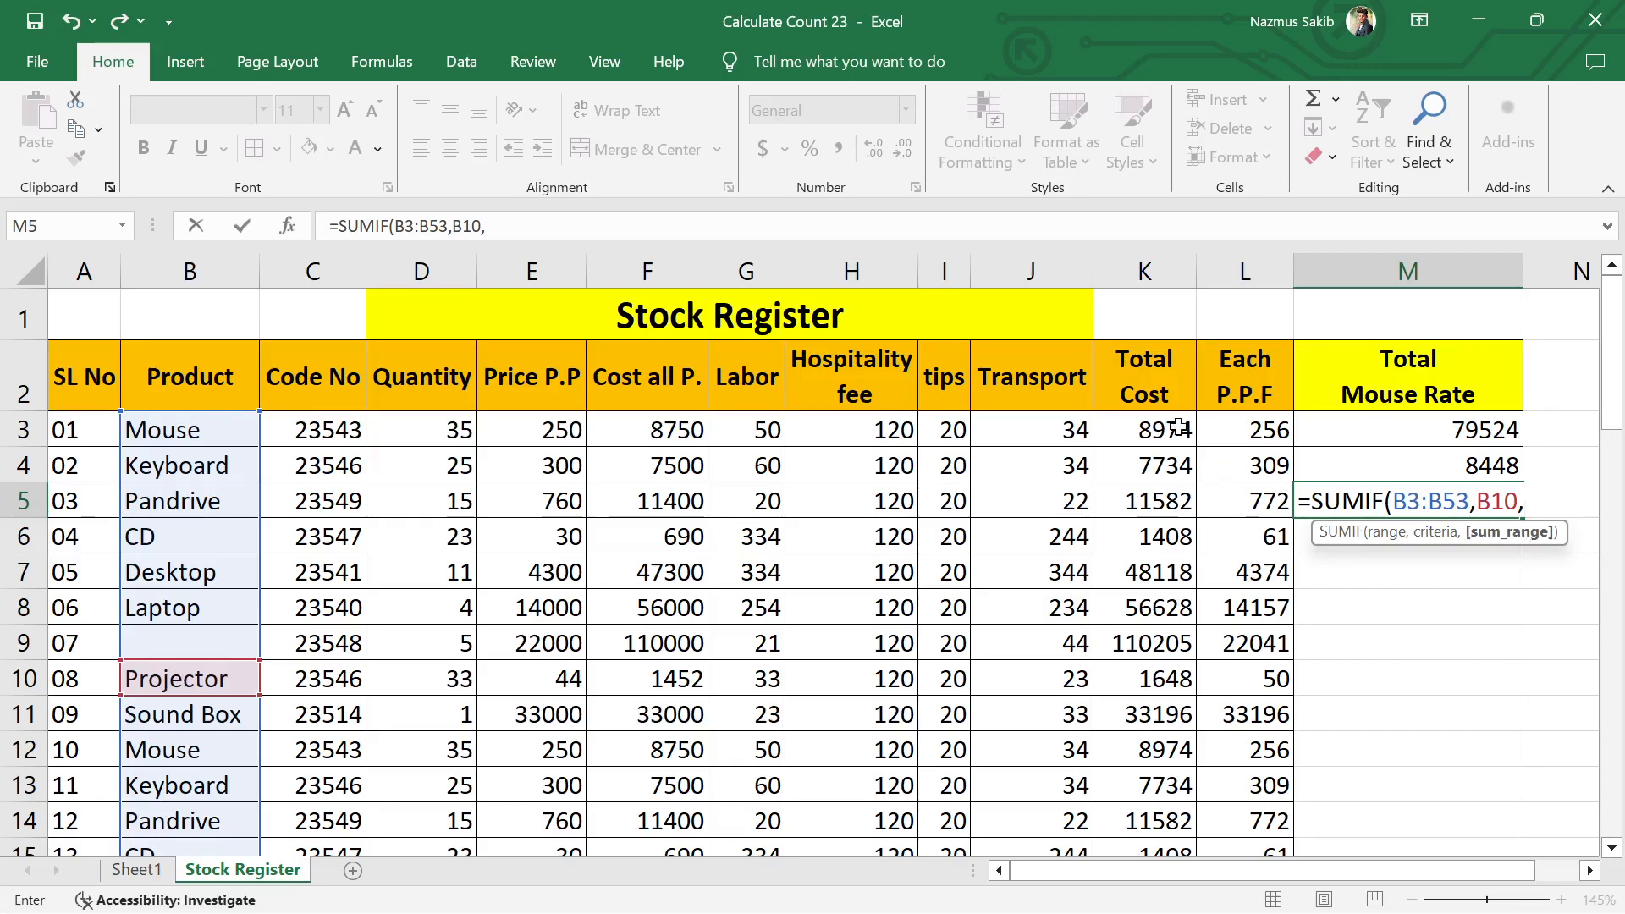
left_click_drag(1158, 425, 1181, 756)
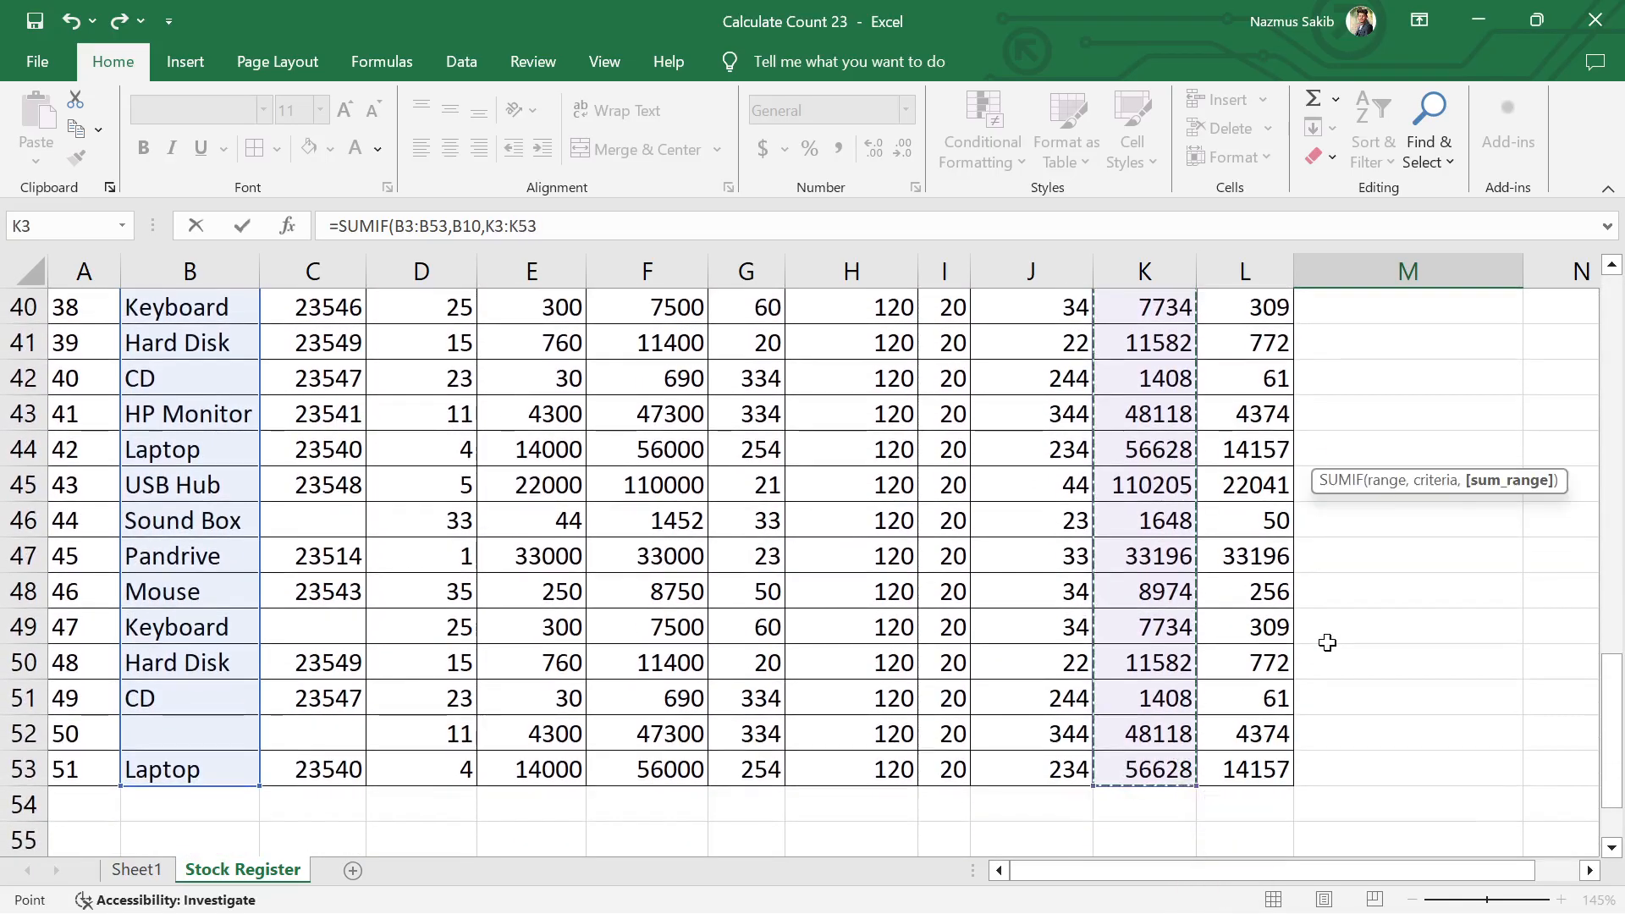
key("Return")
type("]")
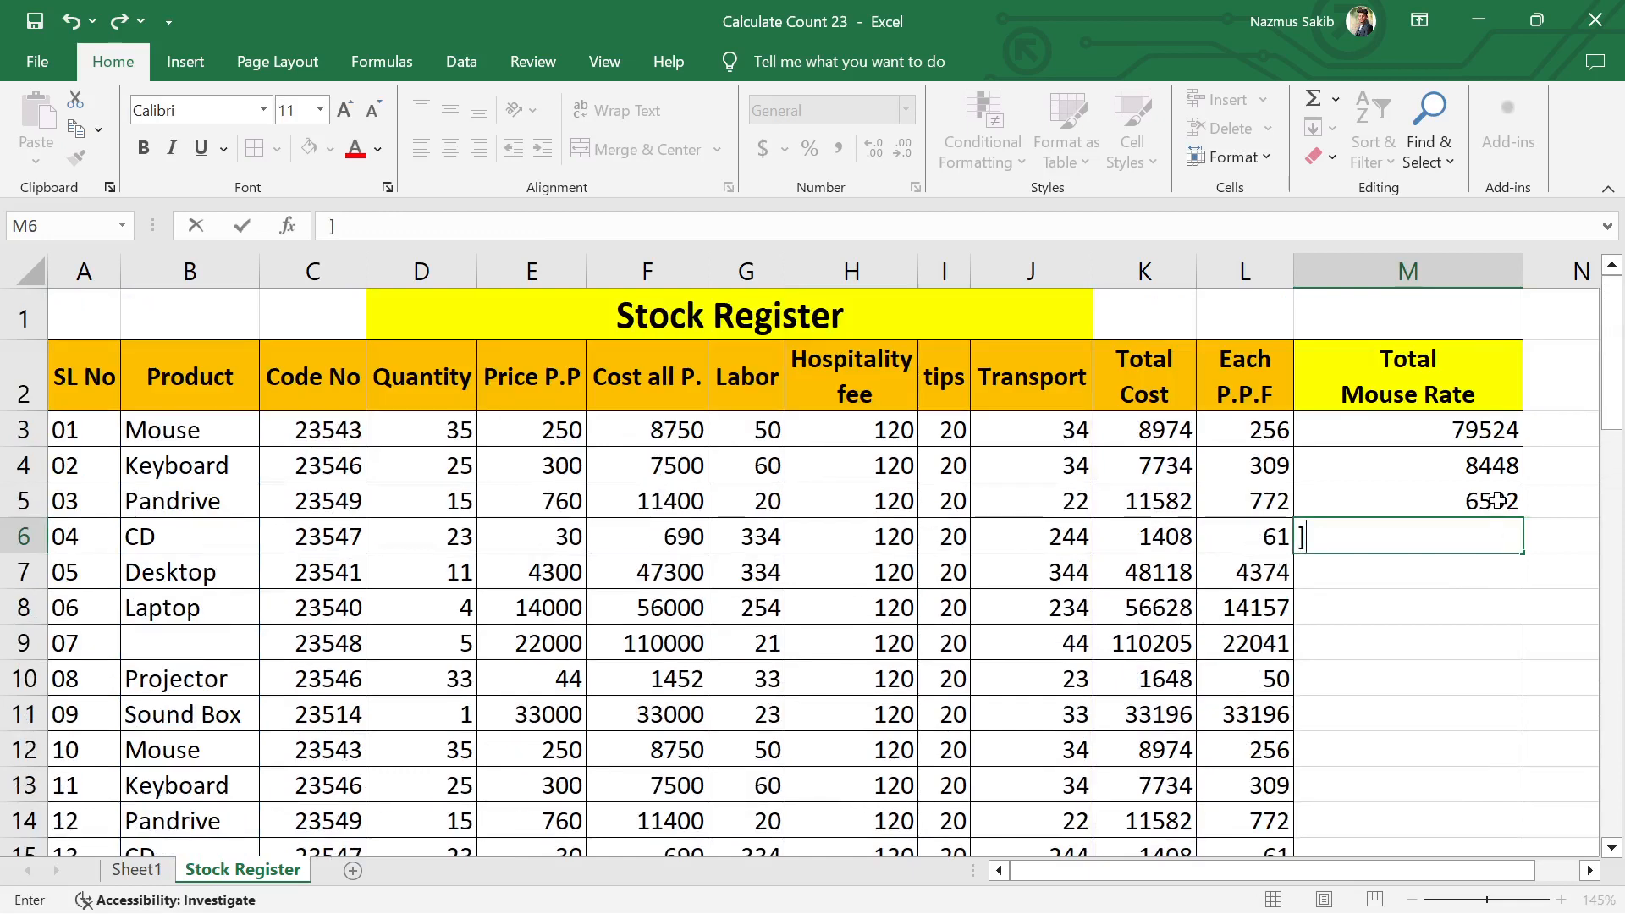
key("Escape")
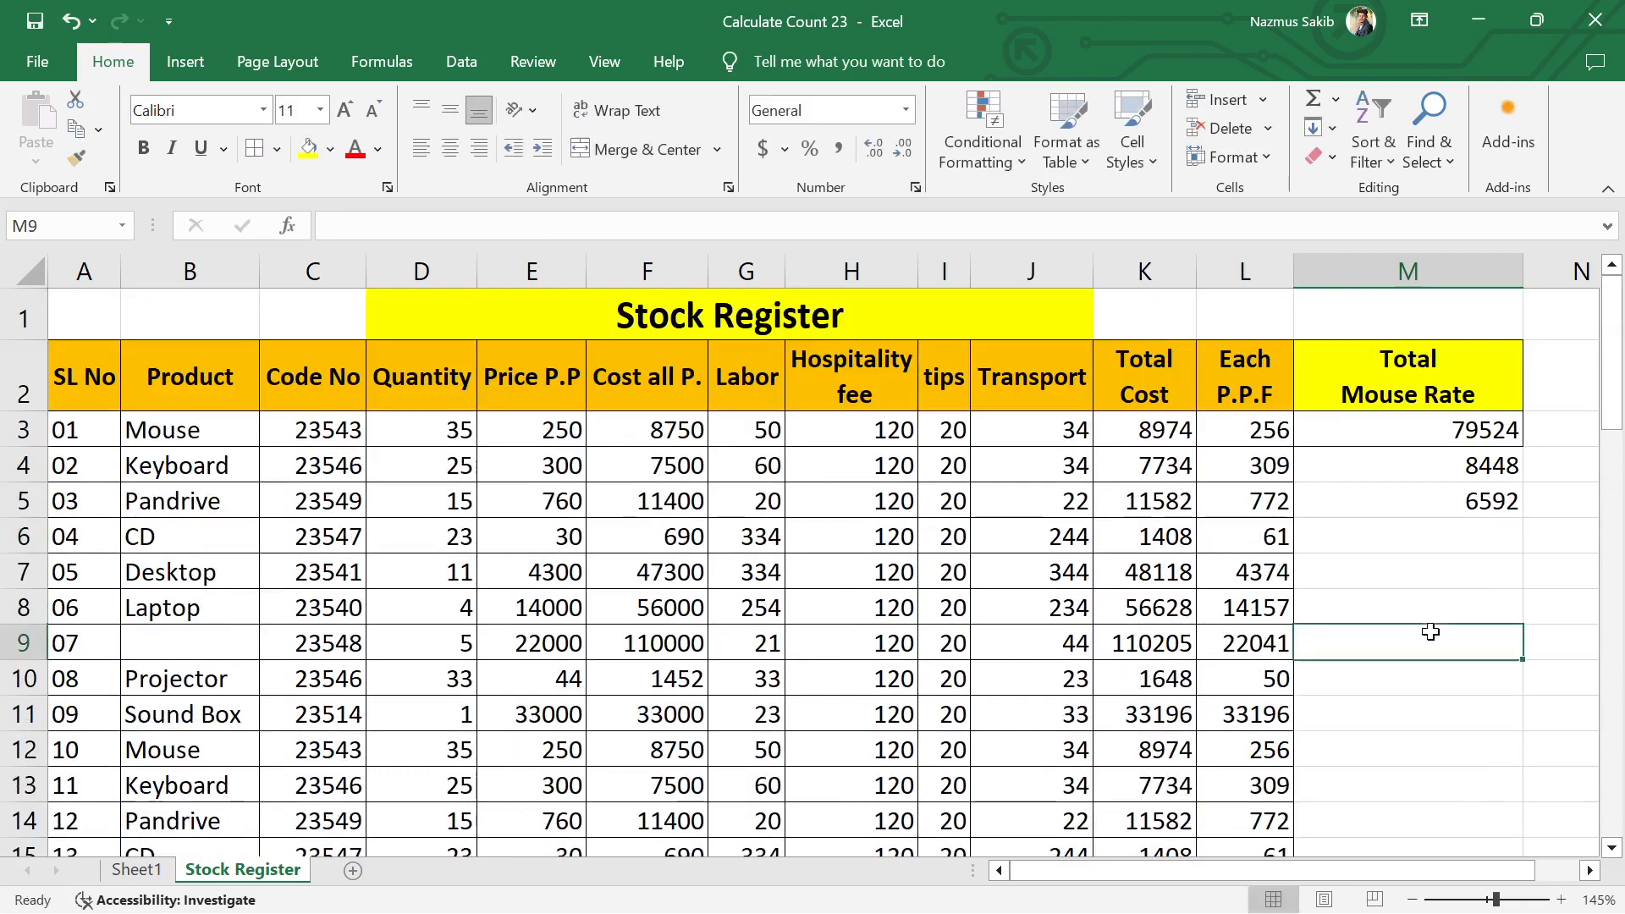
Step: Inspect the SUMIF formula in cell M3 and leave it as is
left_click(1477, 499)
left_click(1436, 569)
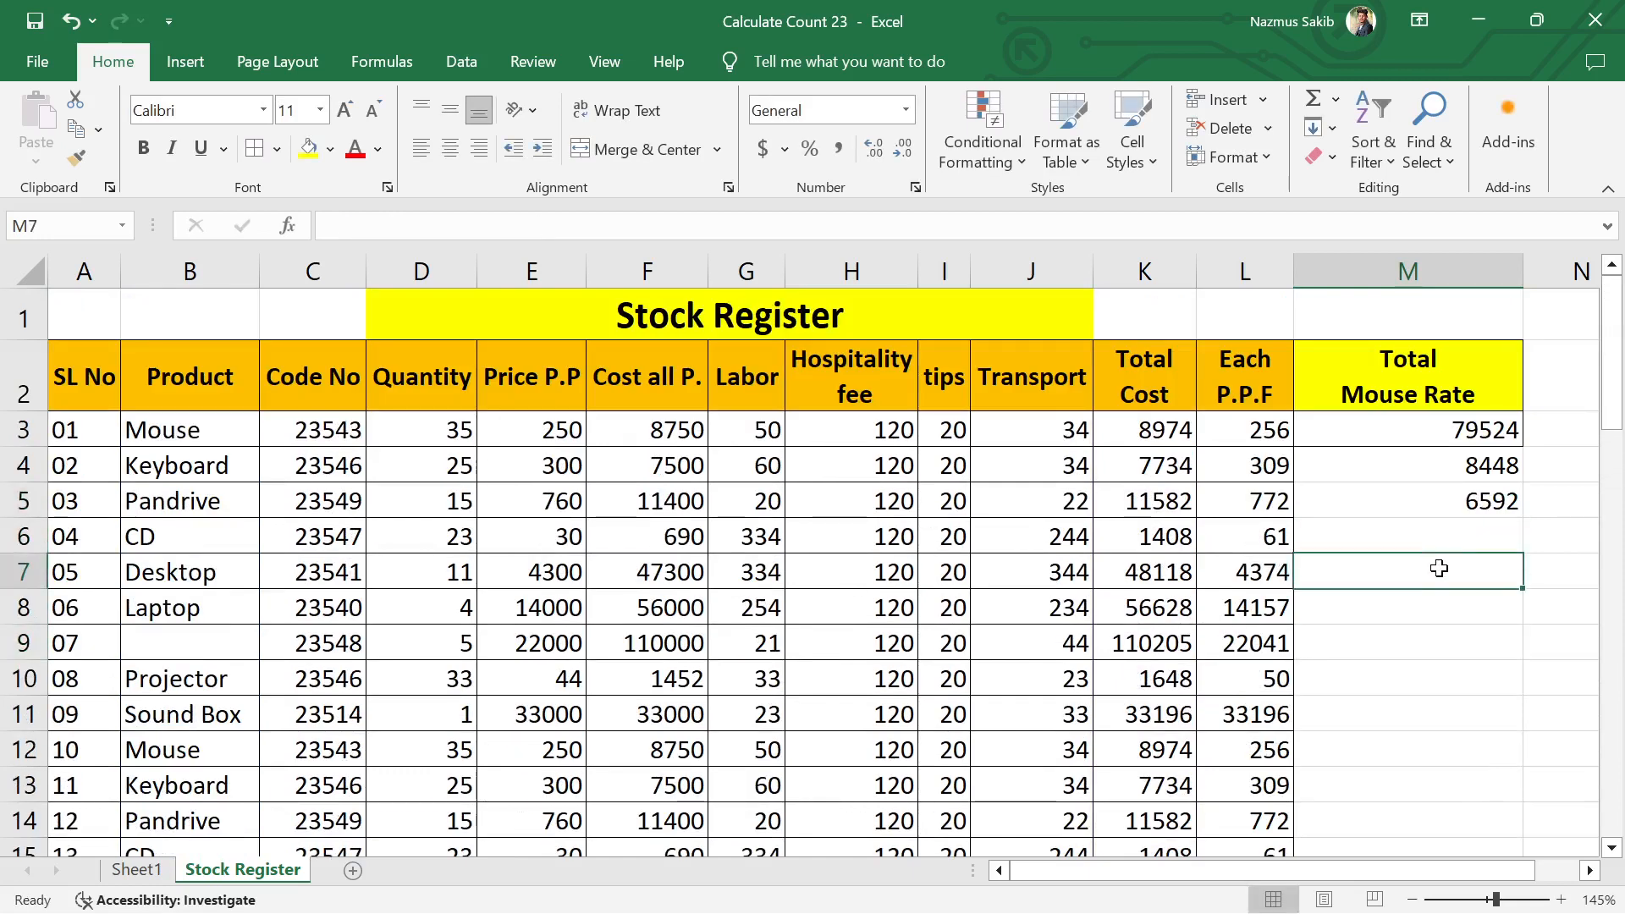
left_click(1451, 429)
double_click(1471, 430)
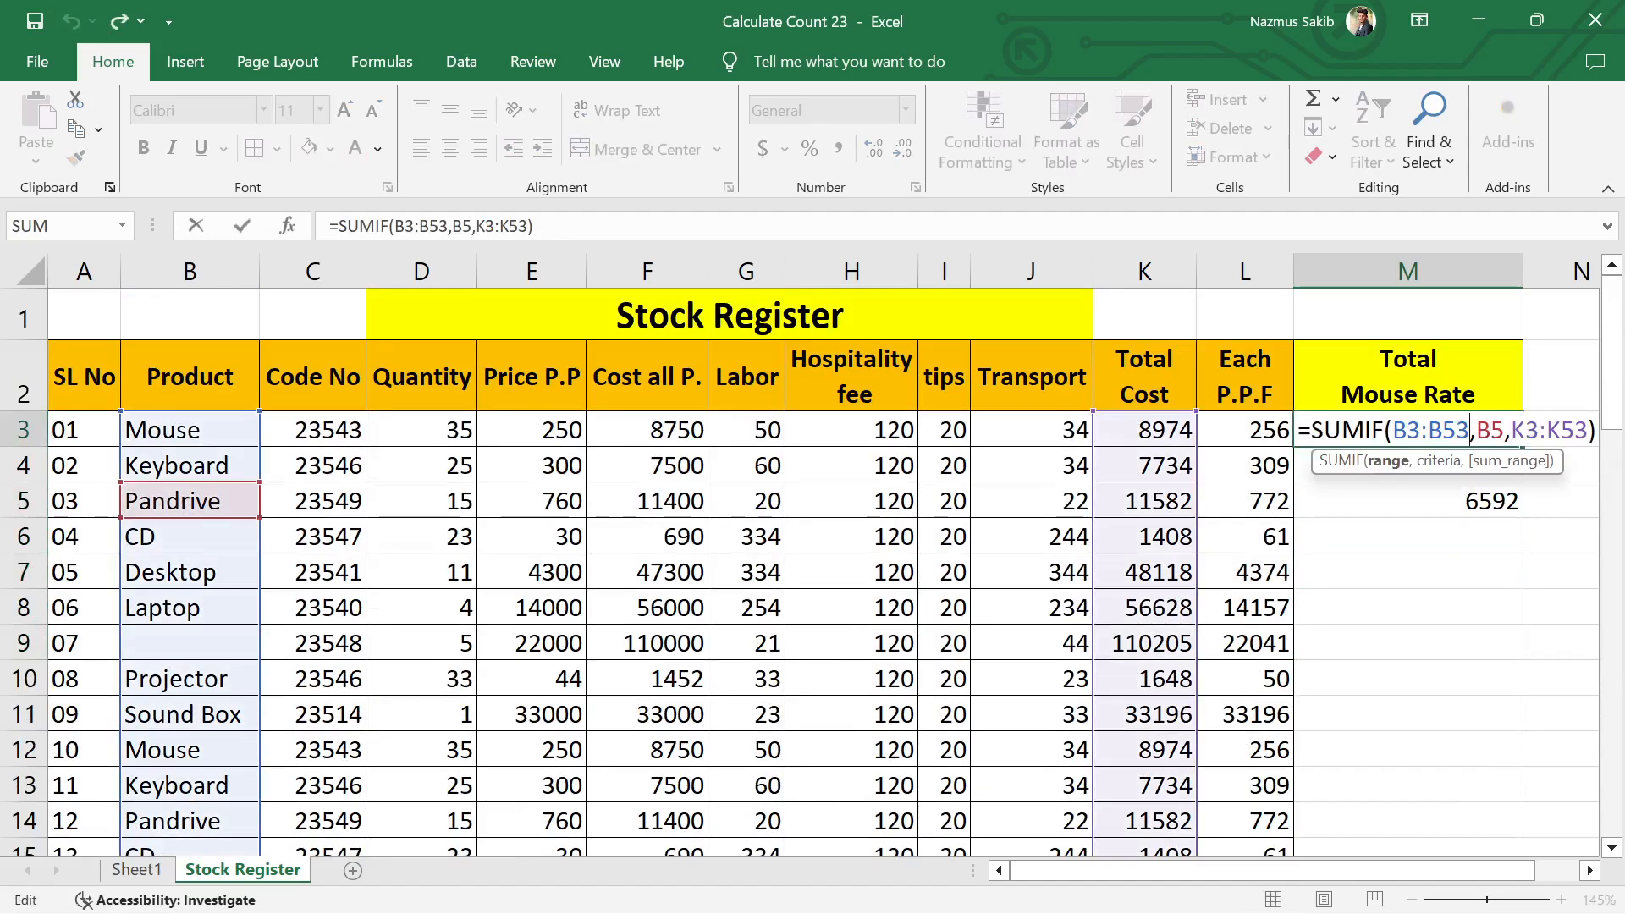
key("End")
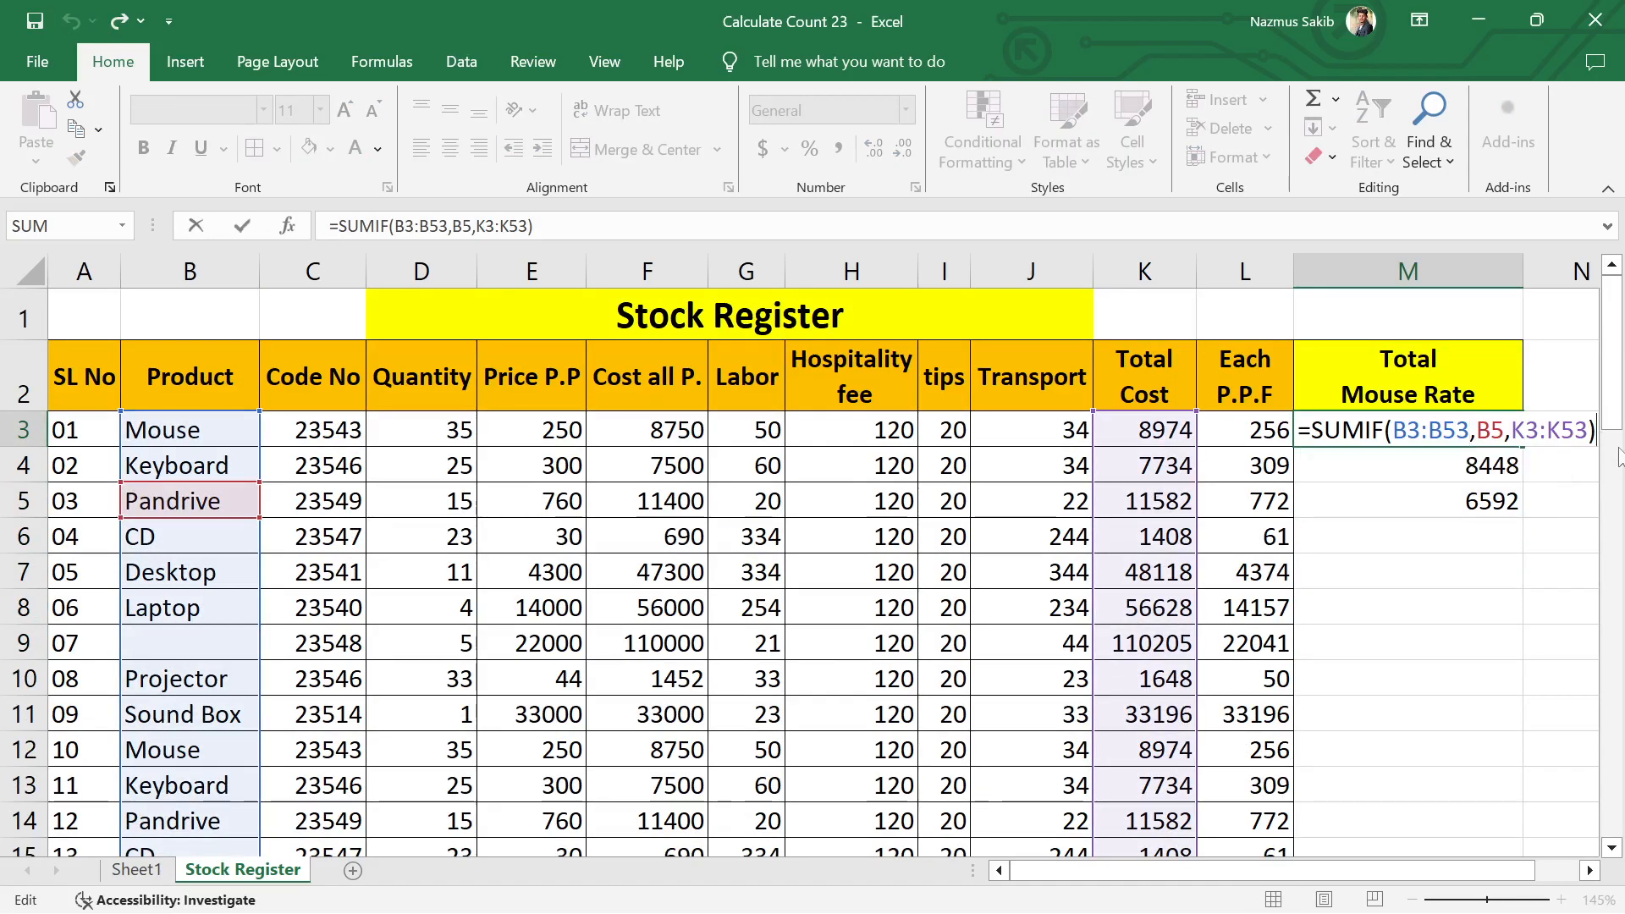
key("Return")
left_click(1471, 581)
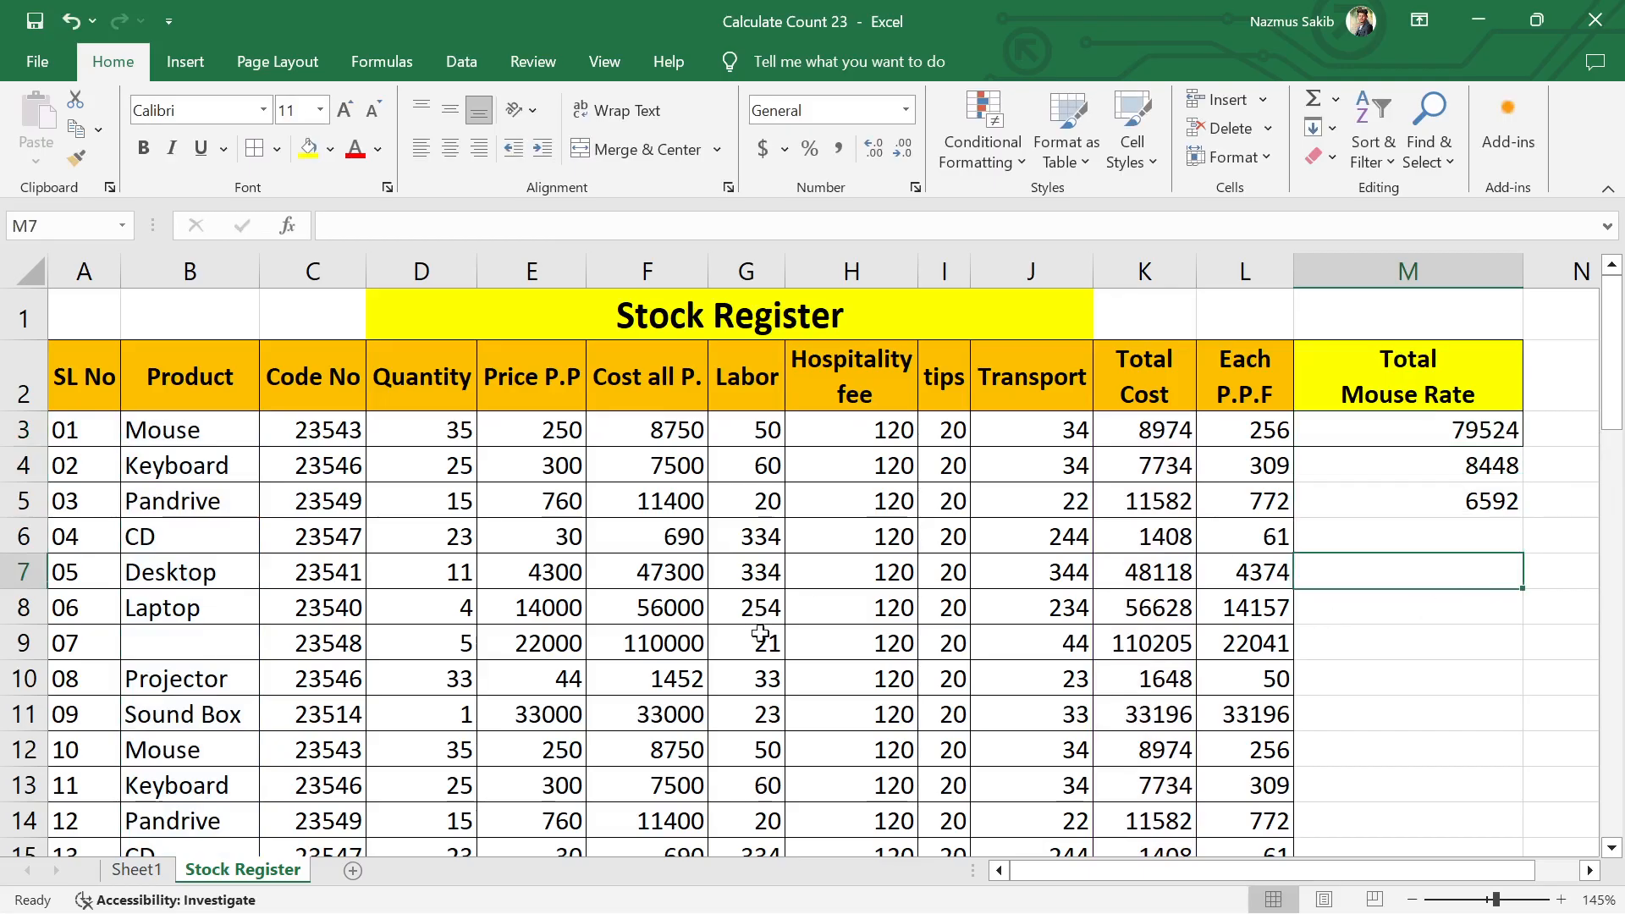
scroll(787, 505, "down", 5)
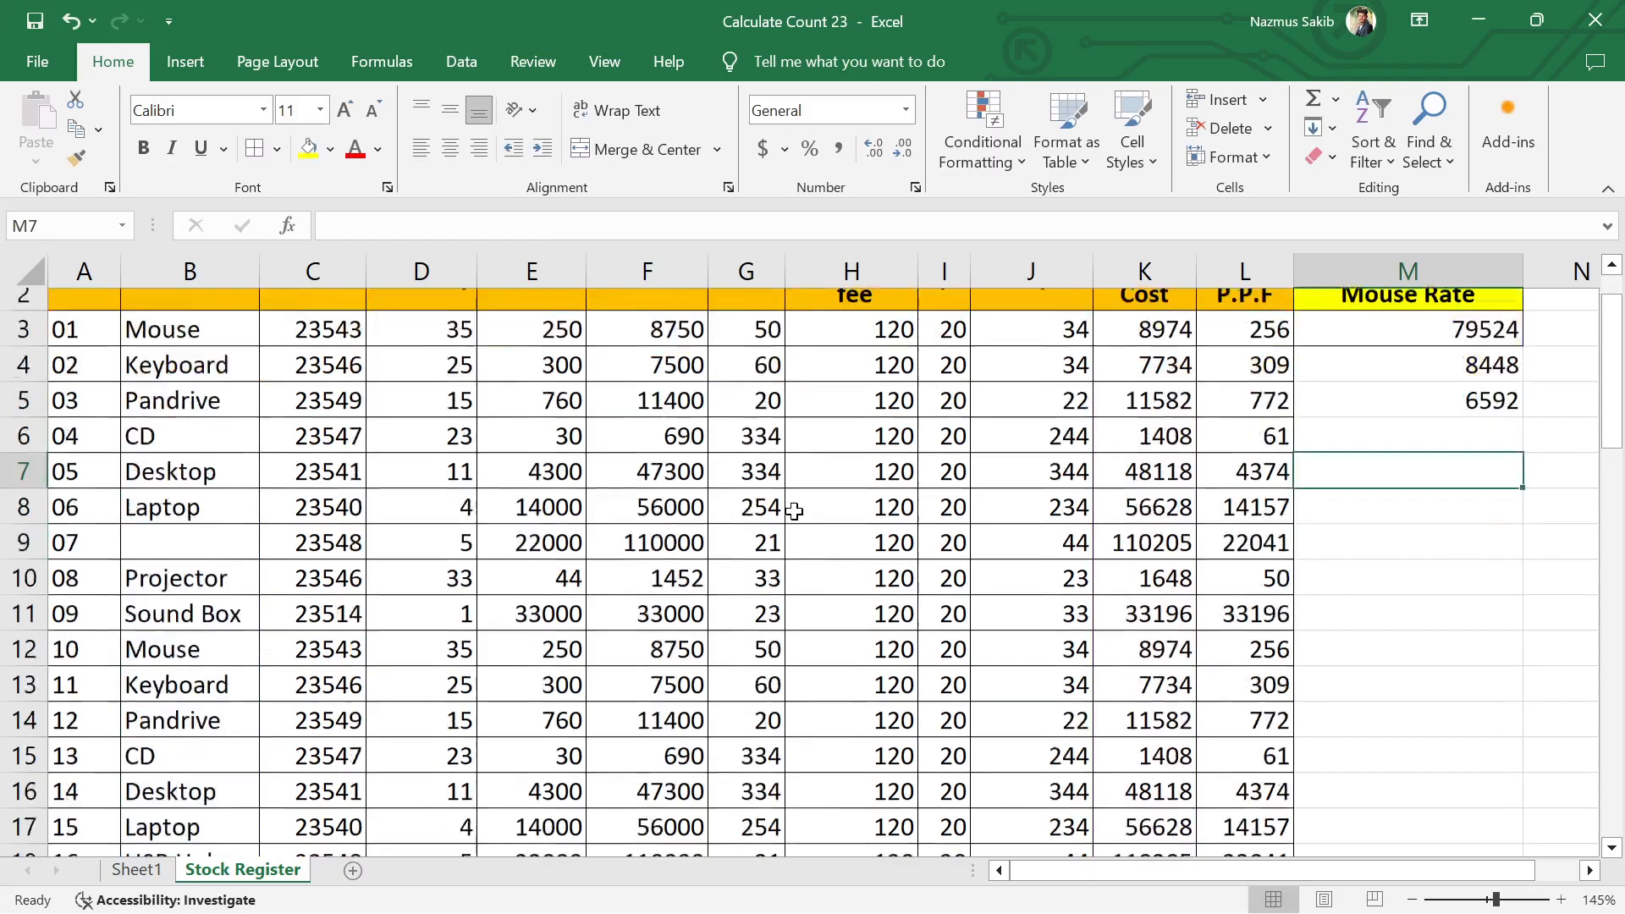
scroll(787, 508, "up", 5)
scroll(592, 466, "down", 3, "ctrl")
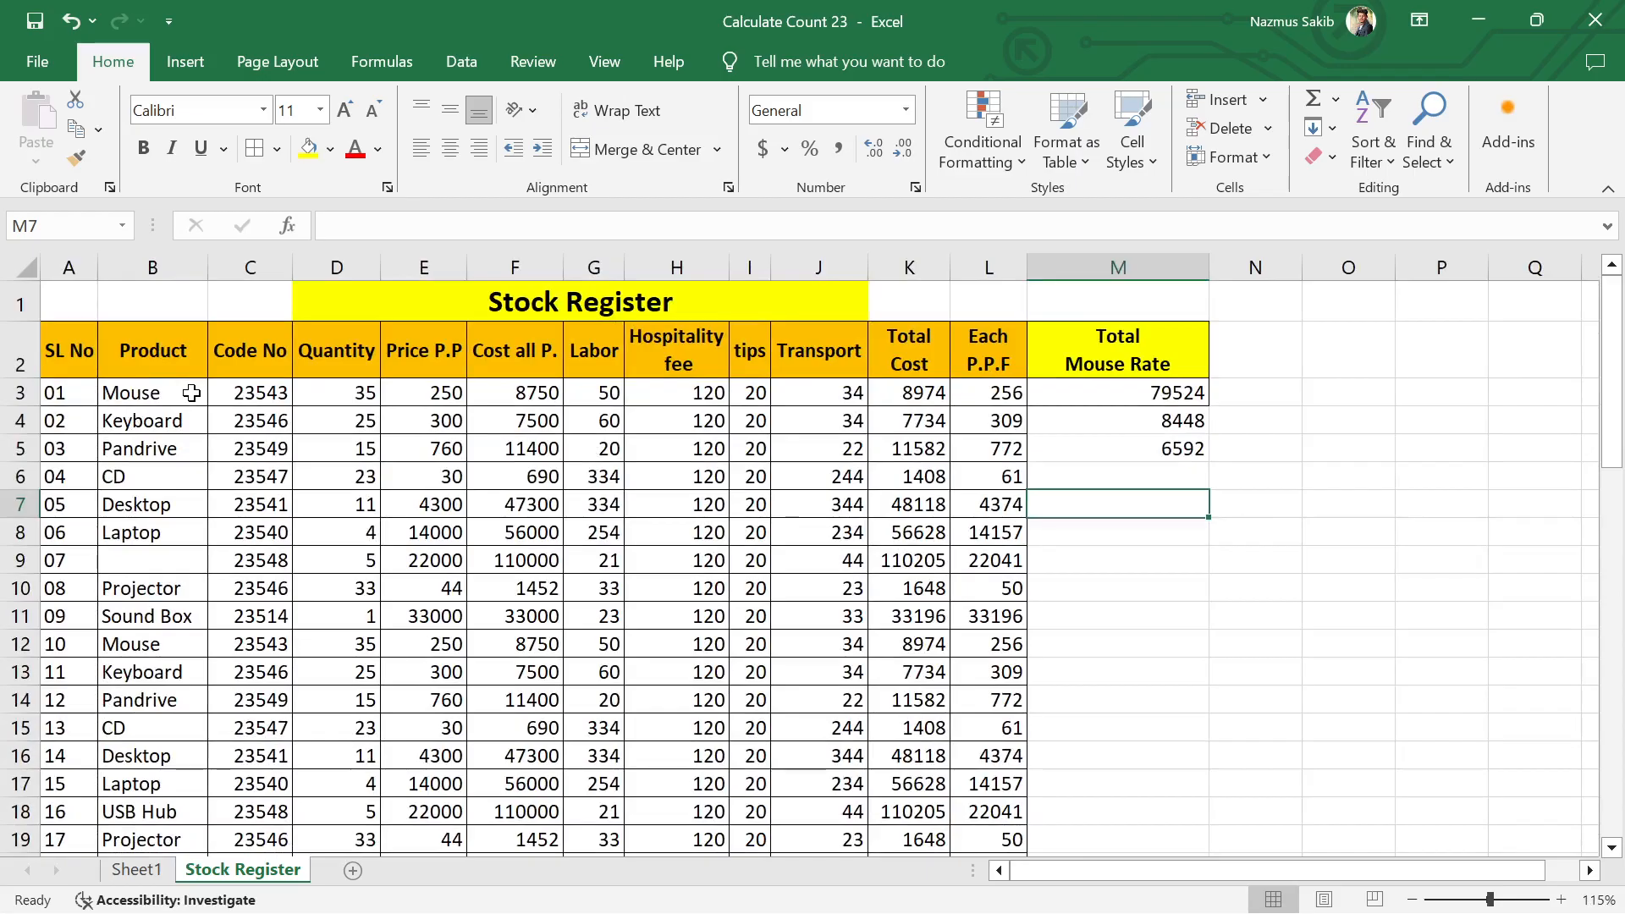
left_click_drag(156, 401, 176, 701)
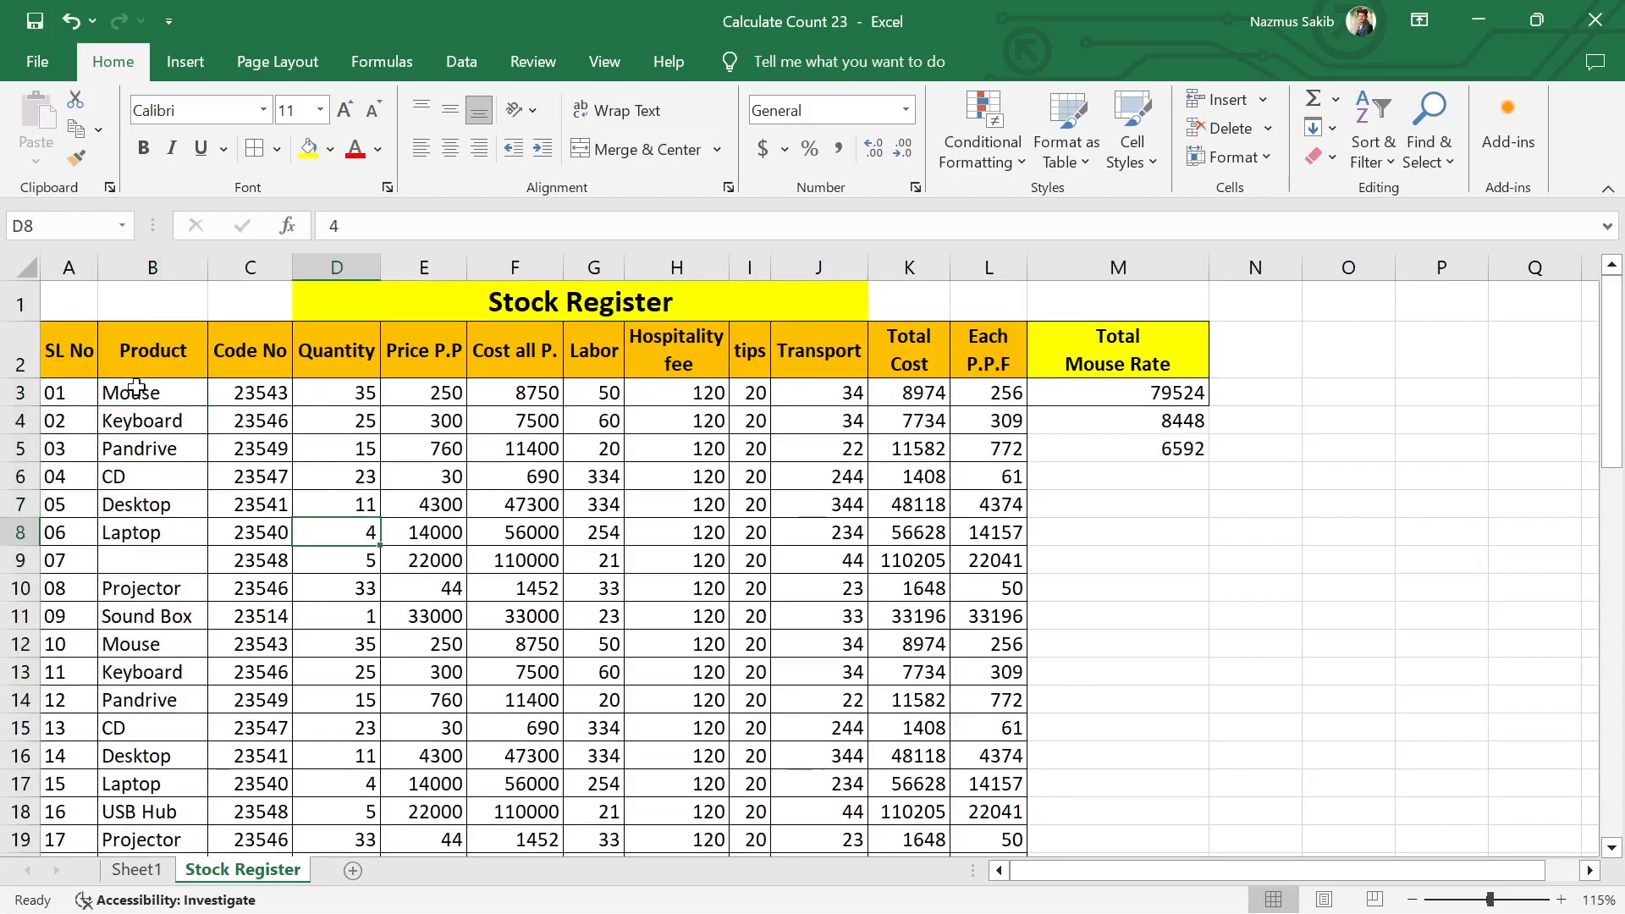
left_click_drag(131, 391, 152, 780)
left_click(406, 733)
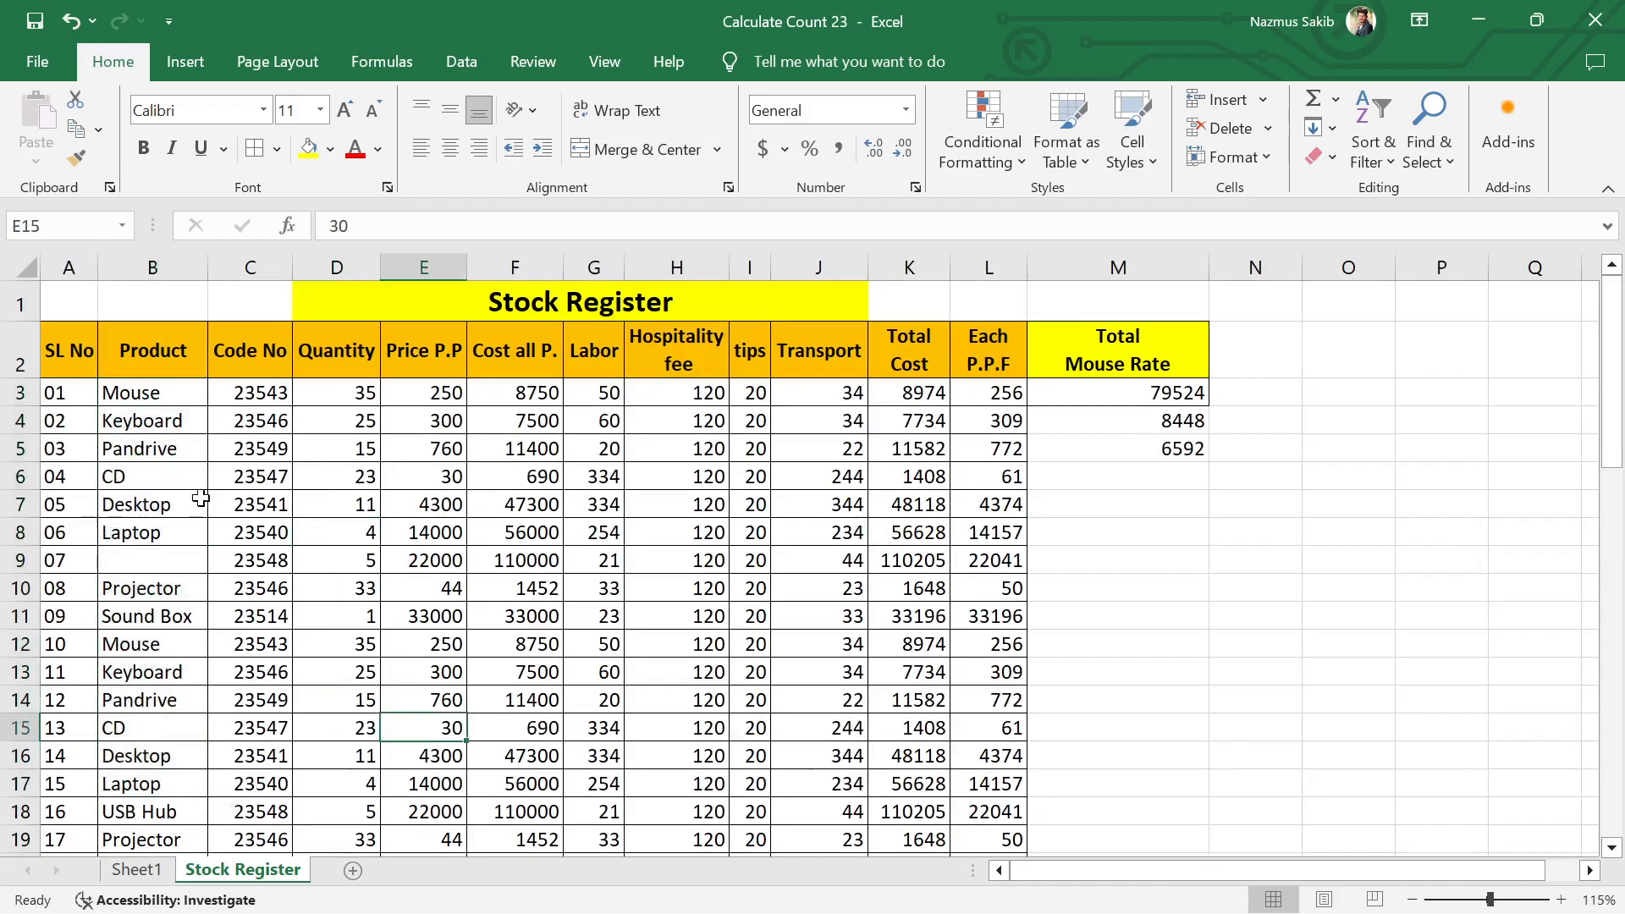
Step: Select the Product entries from B3 down to B53, extending the selection past each blank cell, and release the selection
left_click(170, 391)
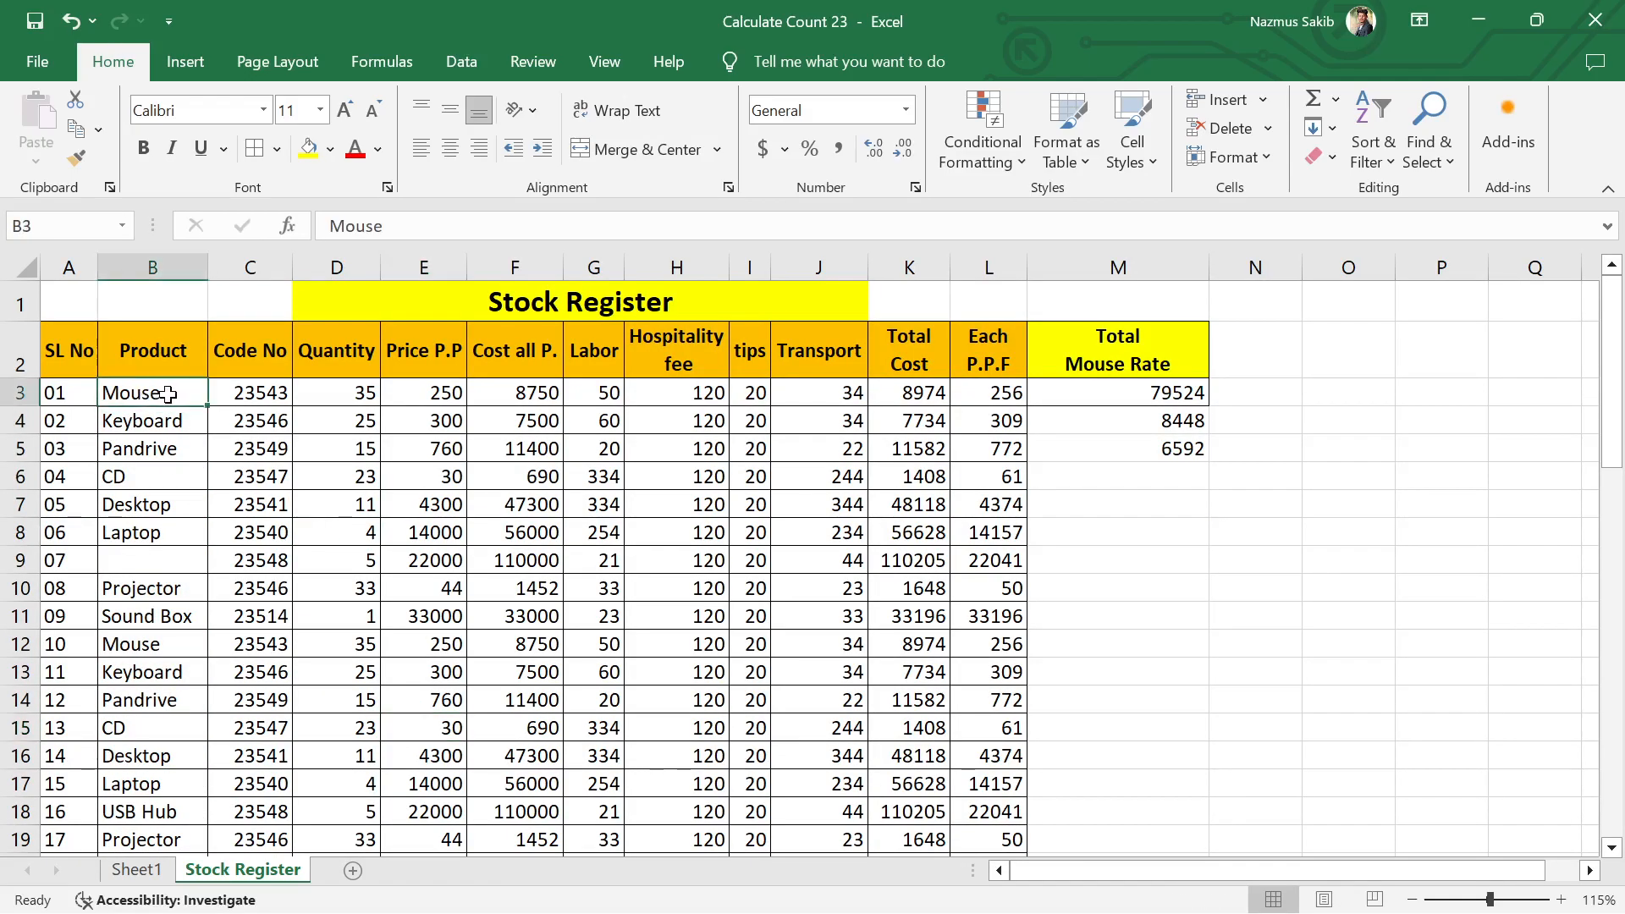
key("ctrl+shift+Down")
key("ctrl+shift+Down")
key("ctrl+shift+Down")
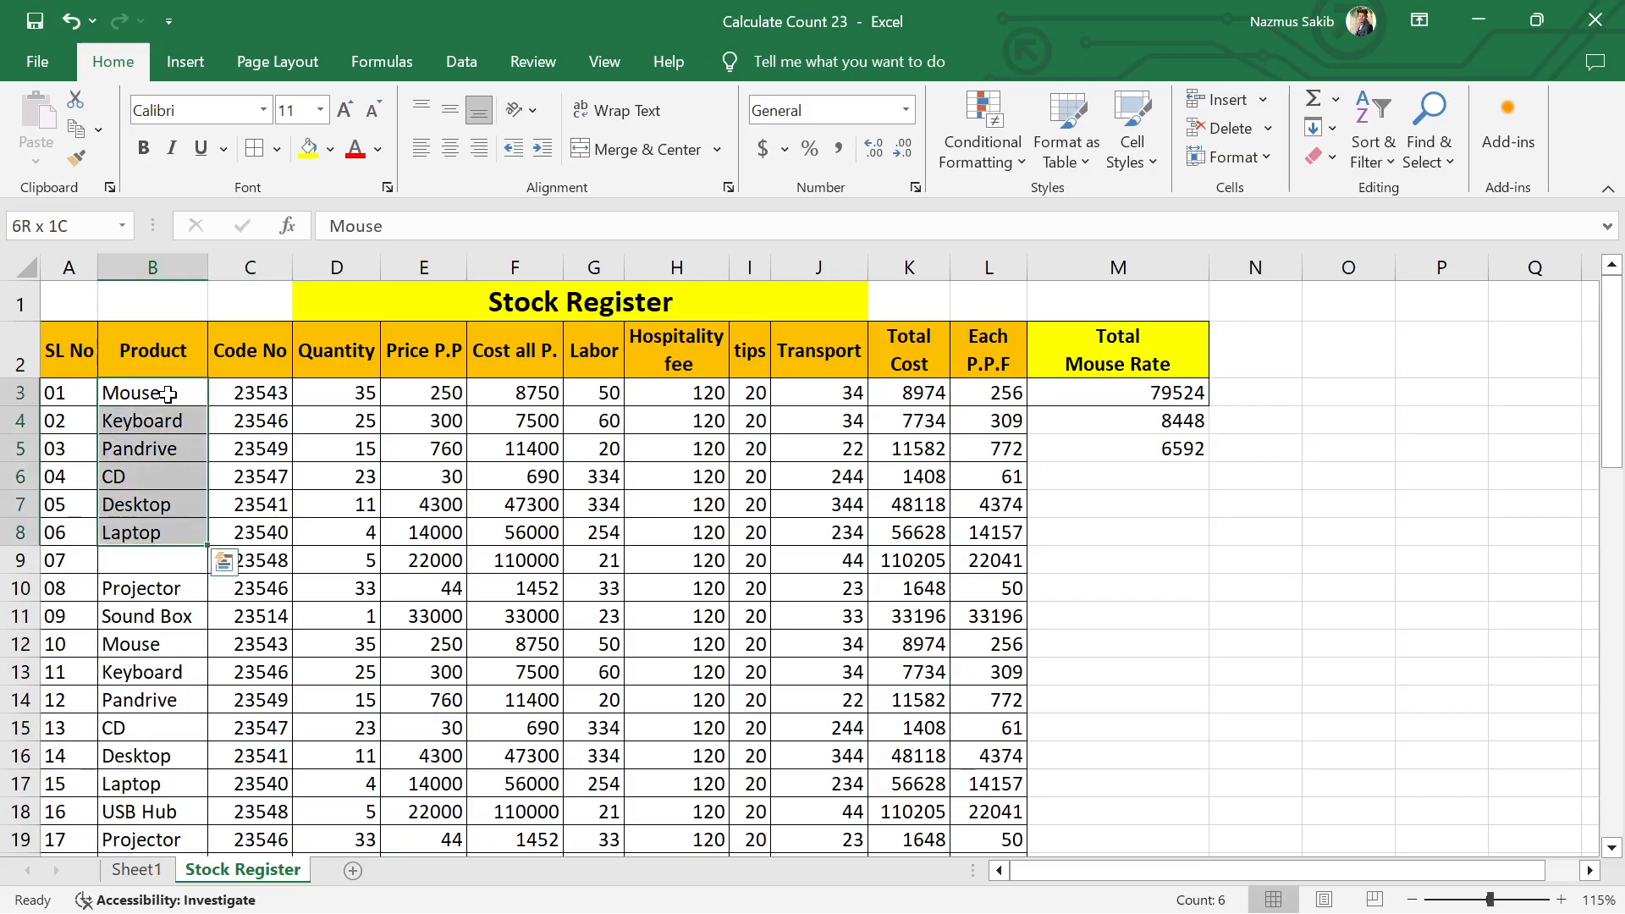
key("ctrl+shift+Down")
key("ctrl+shift+Down")
key("ctrl+shift+Down")
key("ctrl+shift+Down")
key("ctrl+shift+Down")
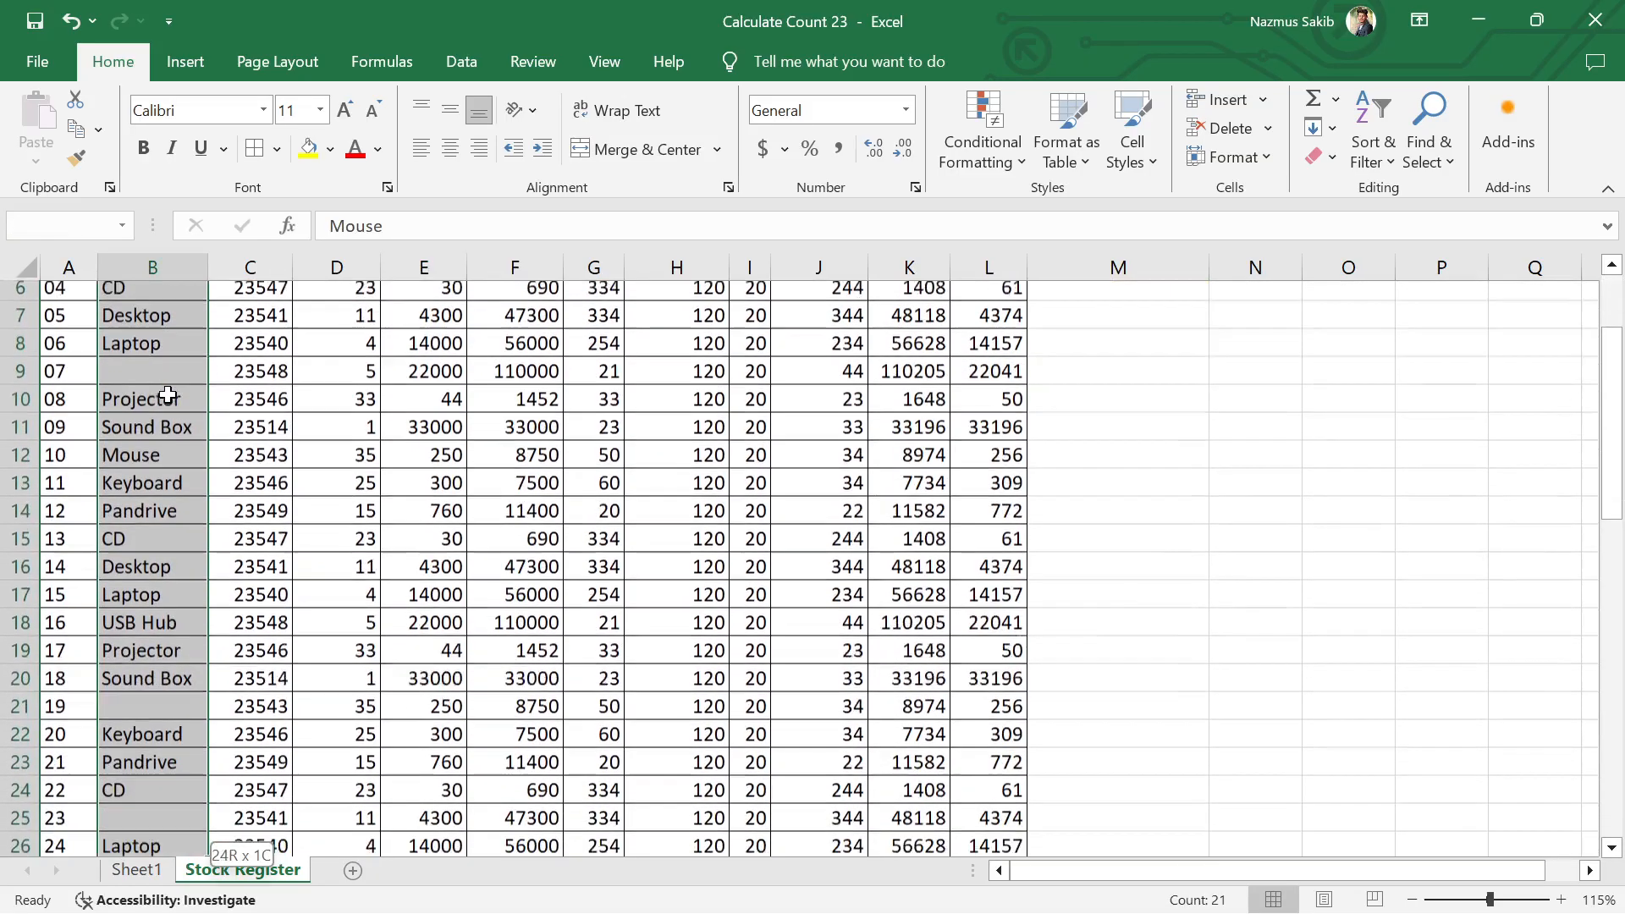
key("ctrl+shift+Down")
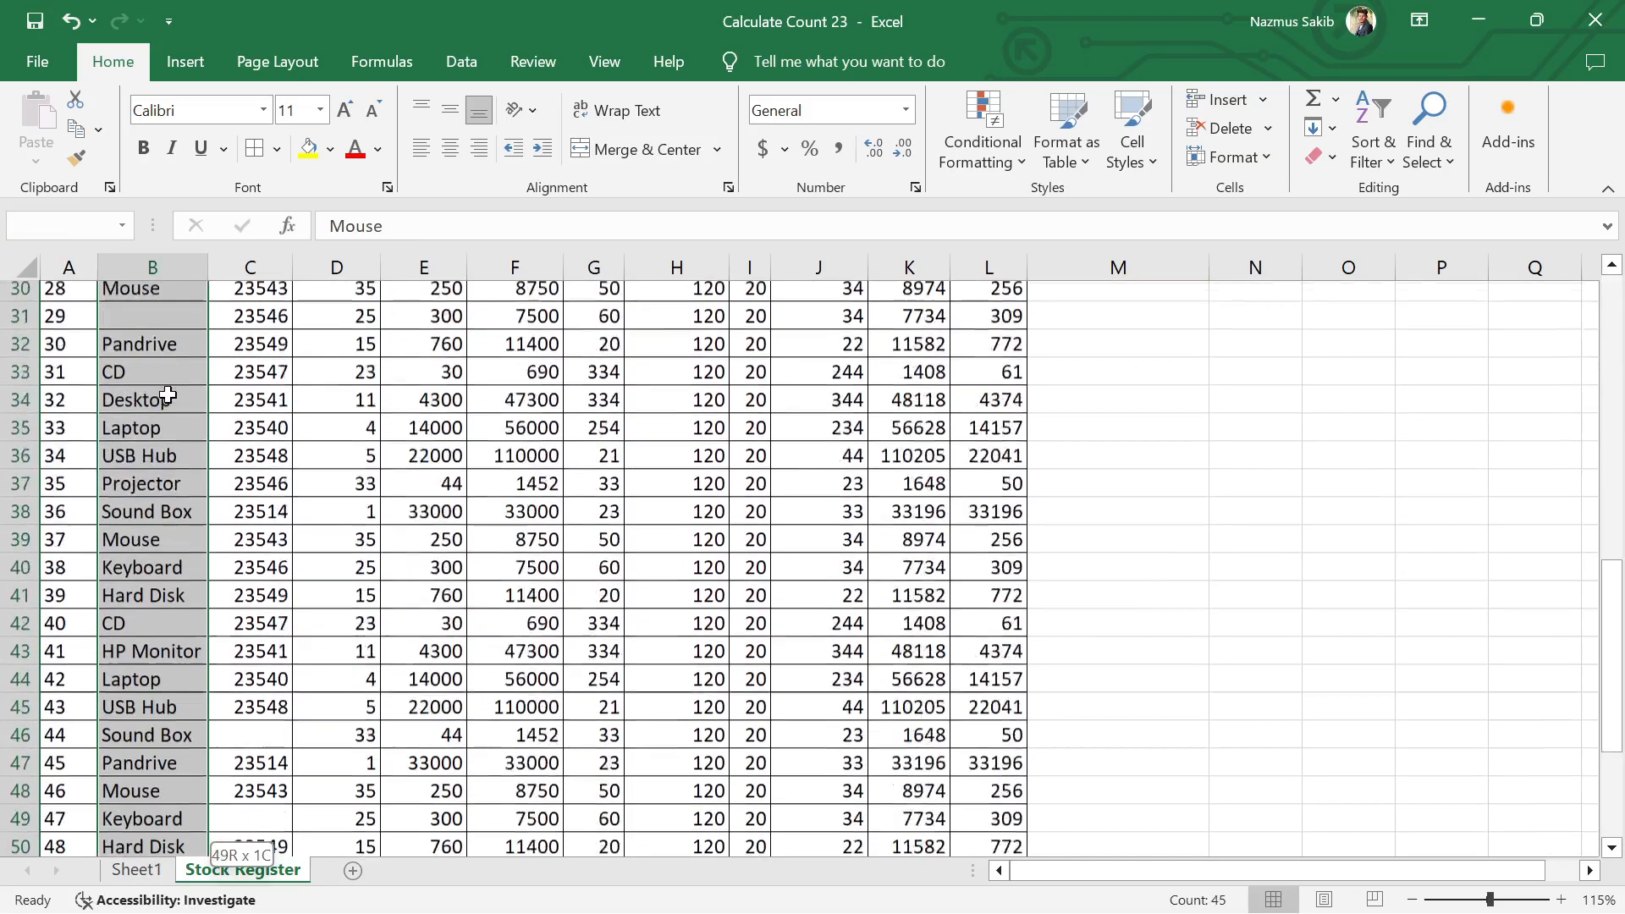
scroll(198, 472, "down", 3)
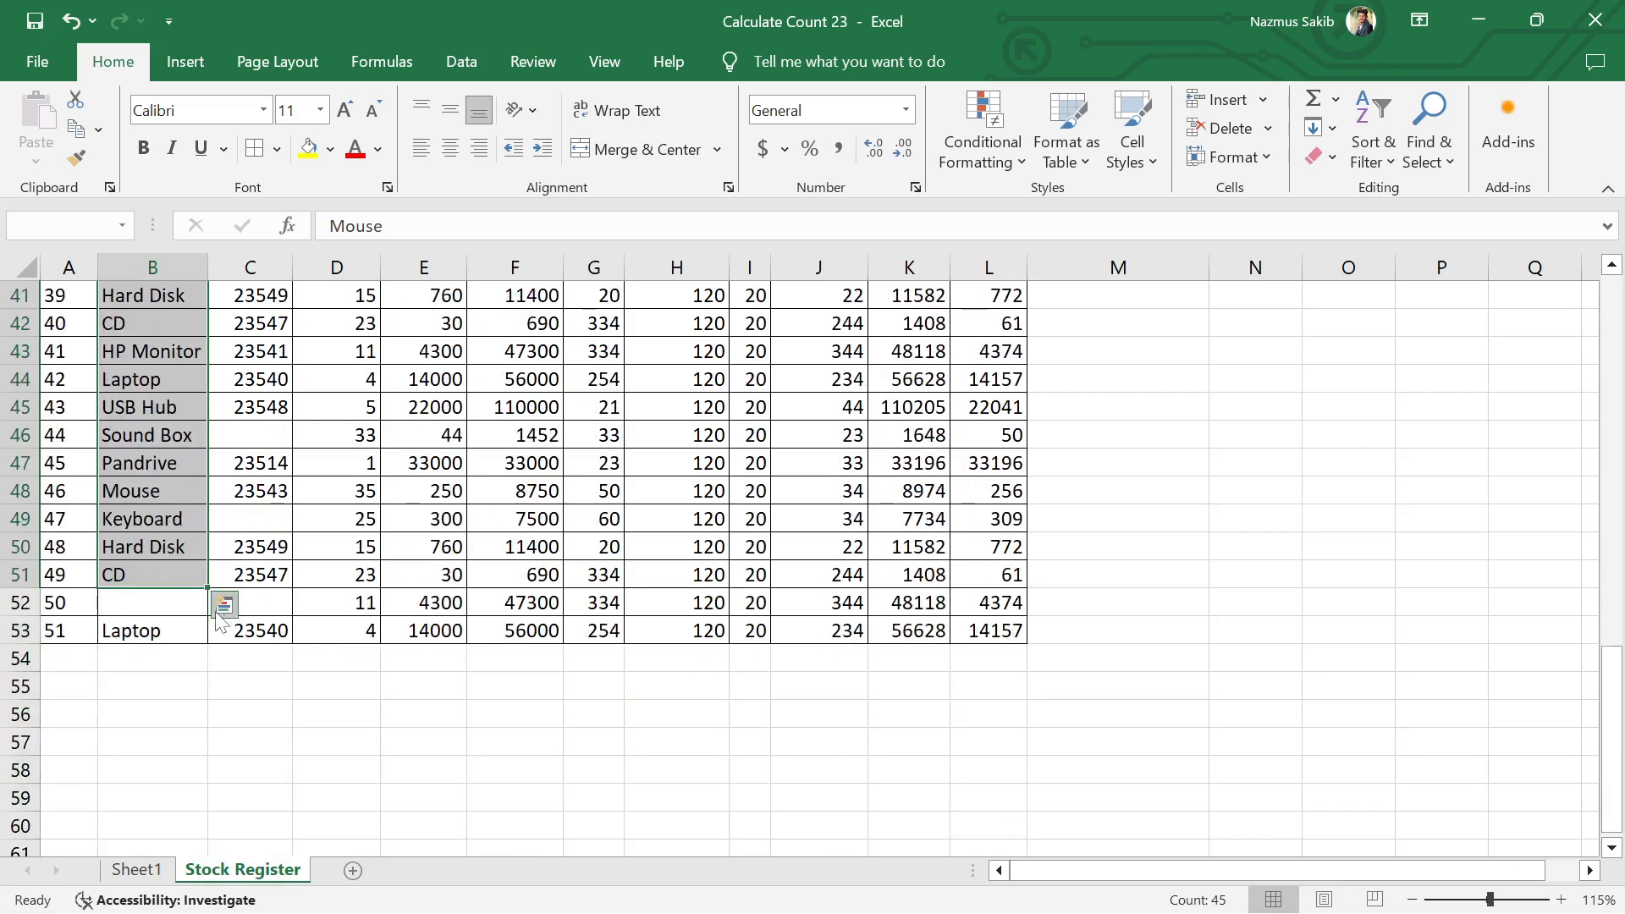
key("ctrl+shift+Down")
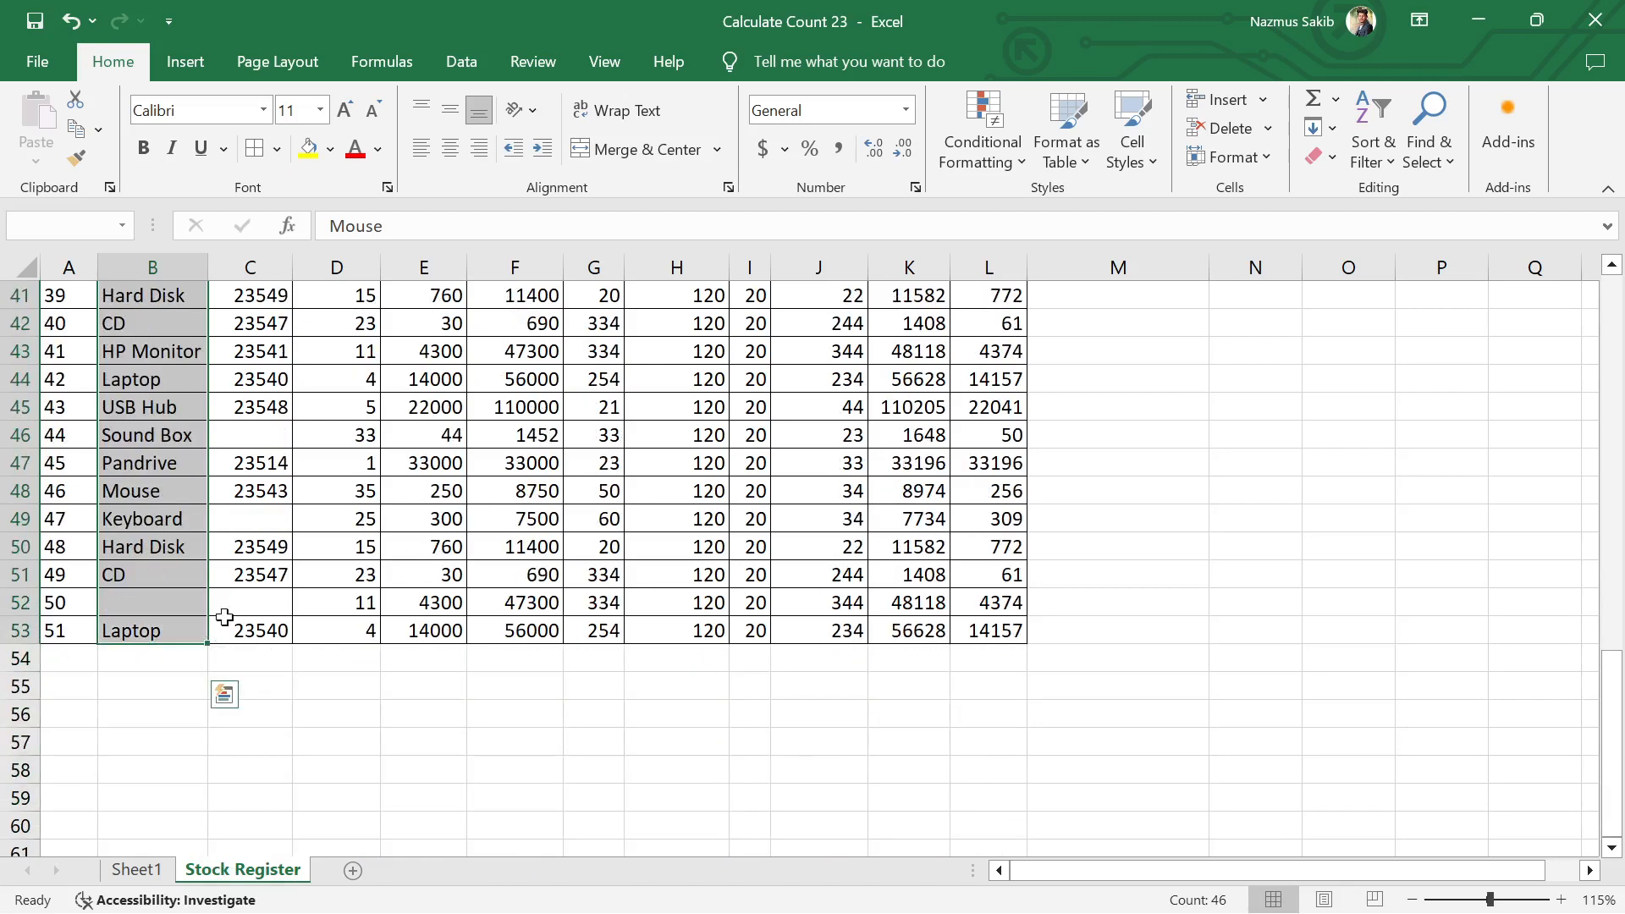
scroll(553, 706, "up", 8)
left_click(670, 603)
Step: Select the Price P.P values from E3 down to the last record in row 53, and release the selection
scroll(599, 531, "up", 5)
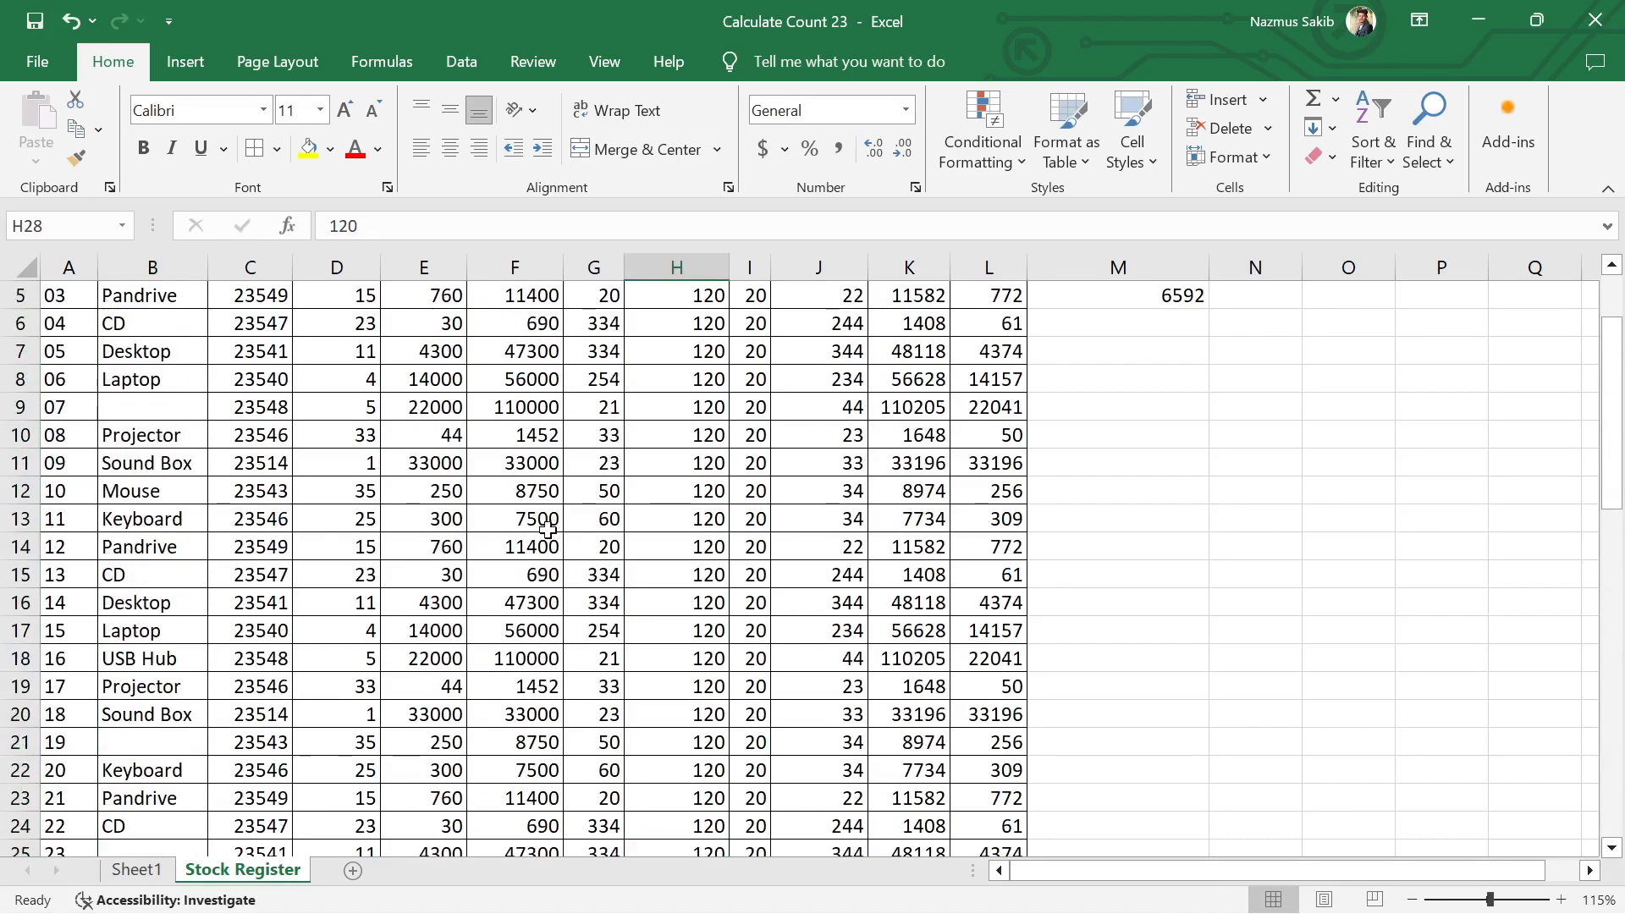
left_click(445, 392)
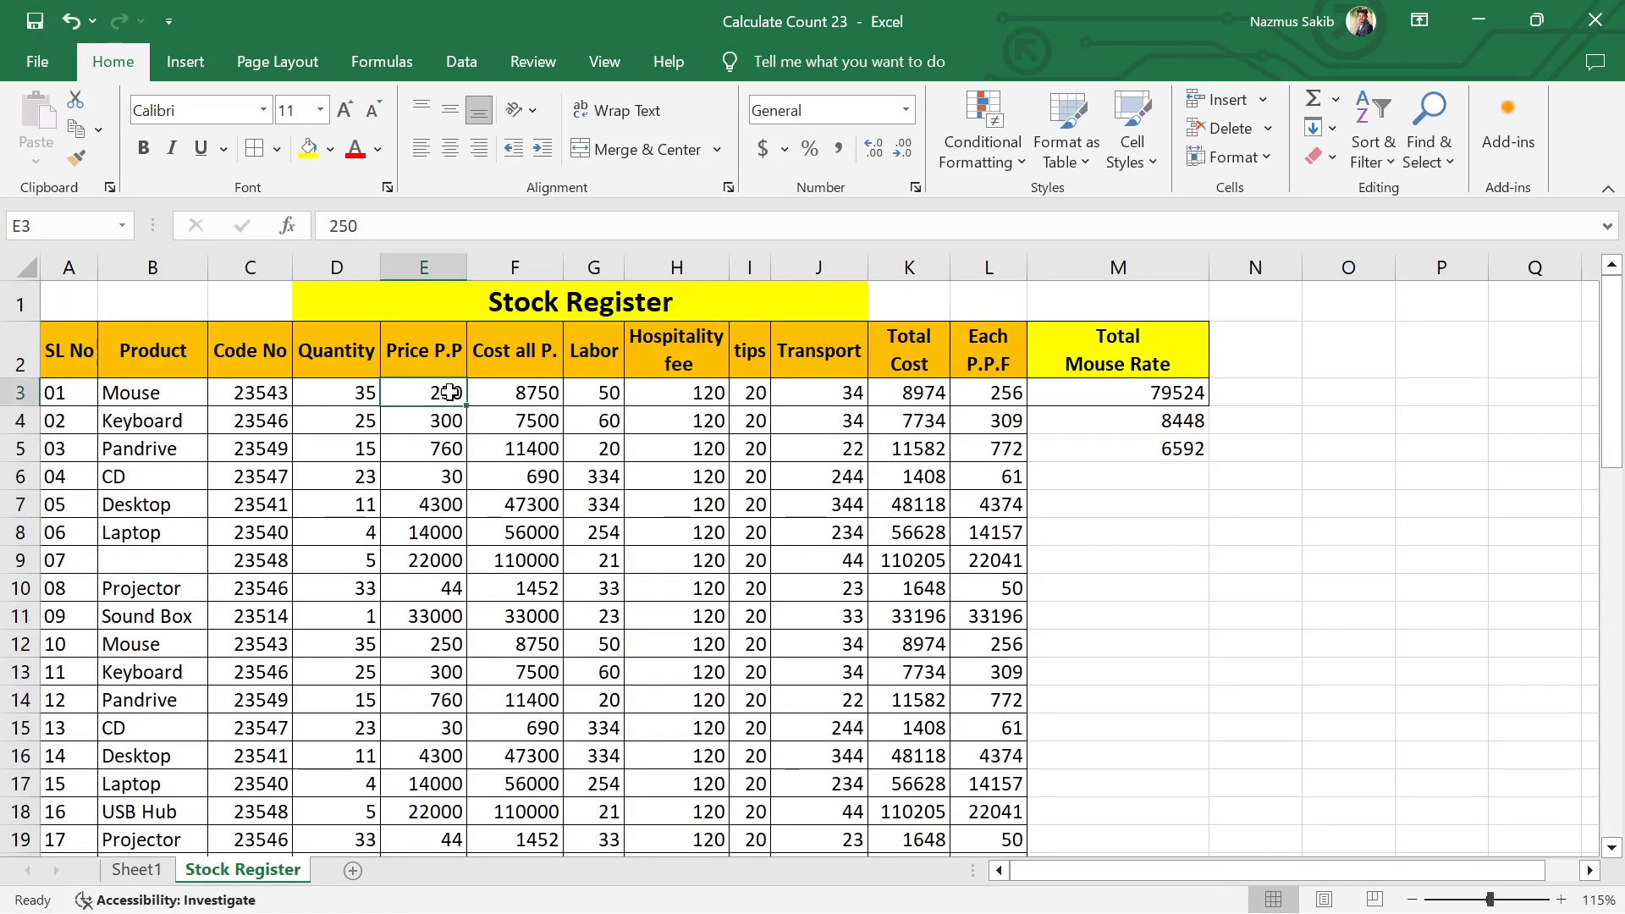
key("ctrl+shift+Down")
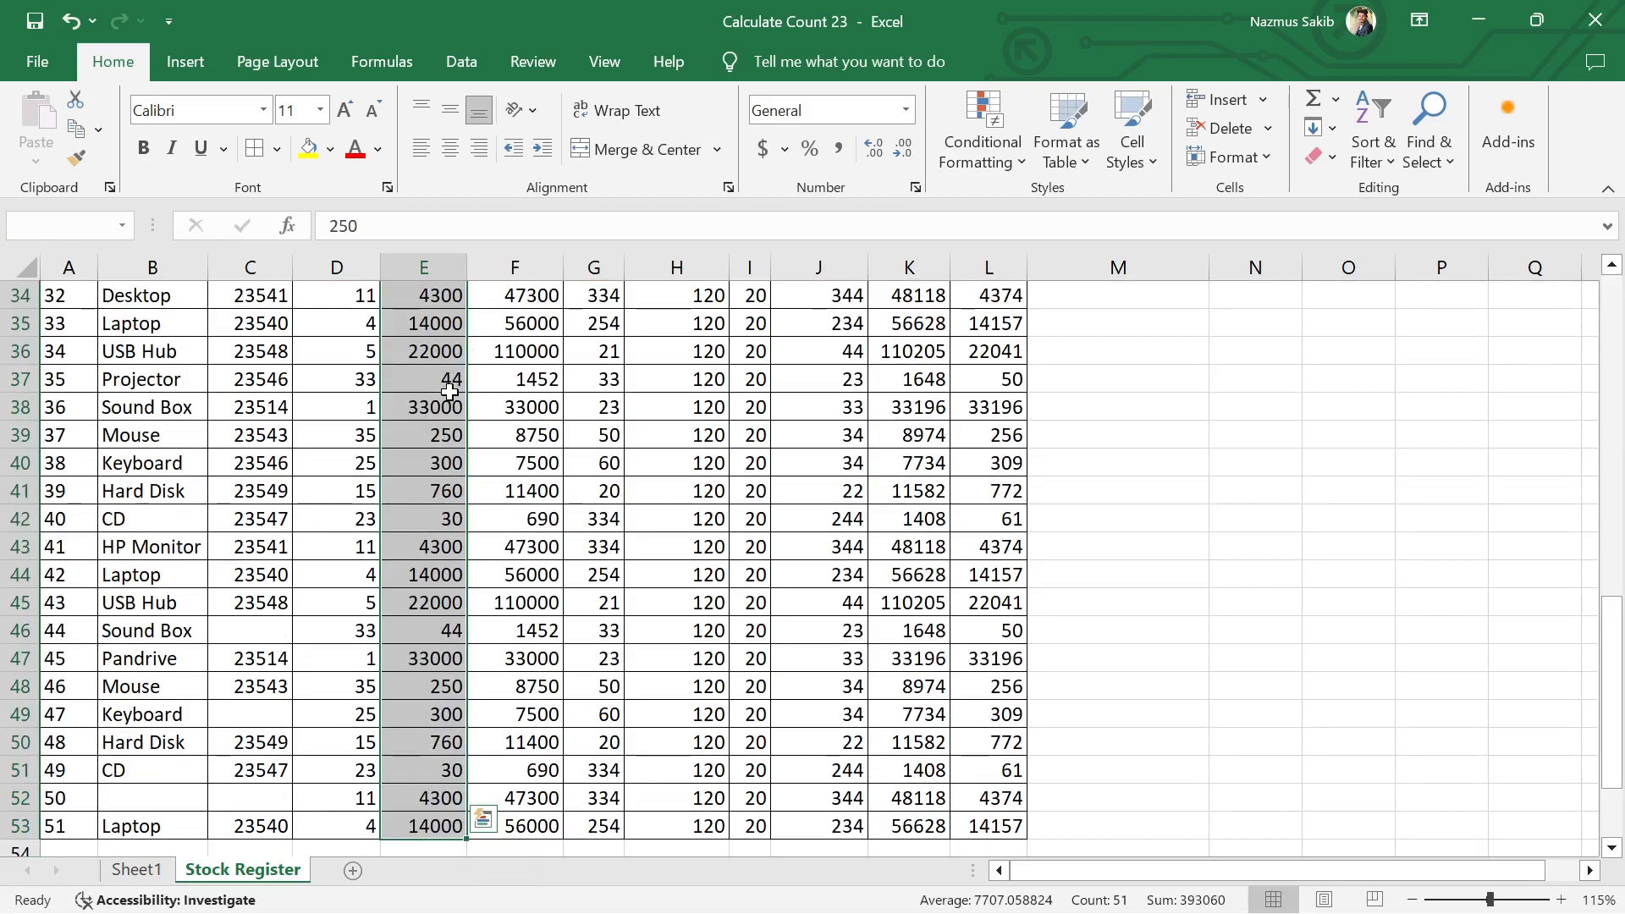
scroll(450, 391, "down", 3)
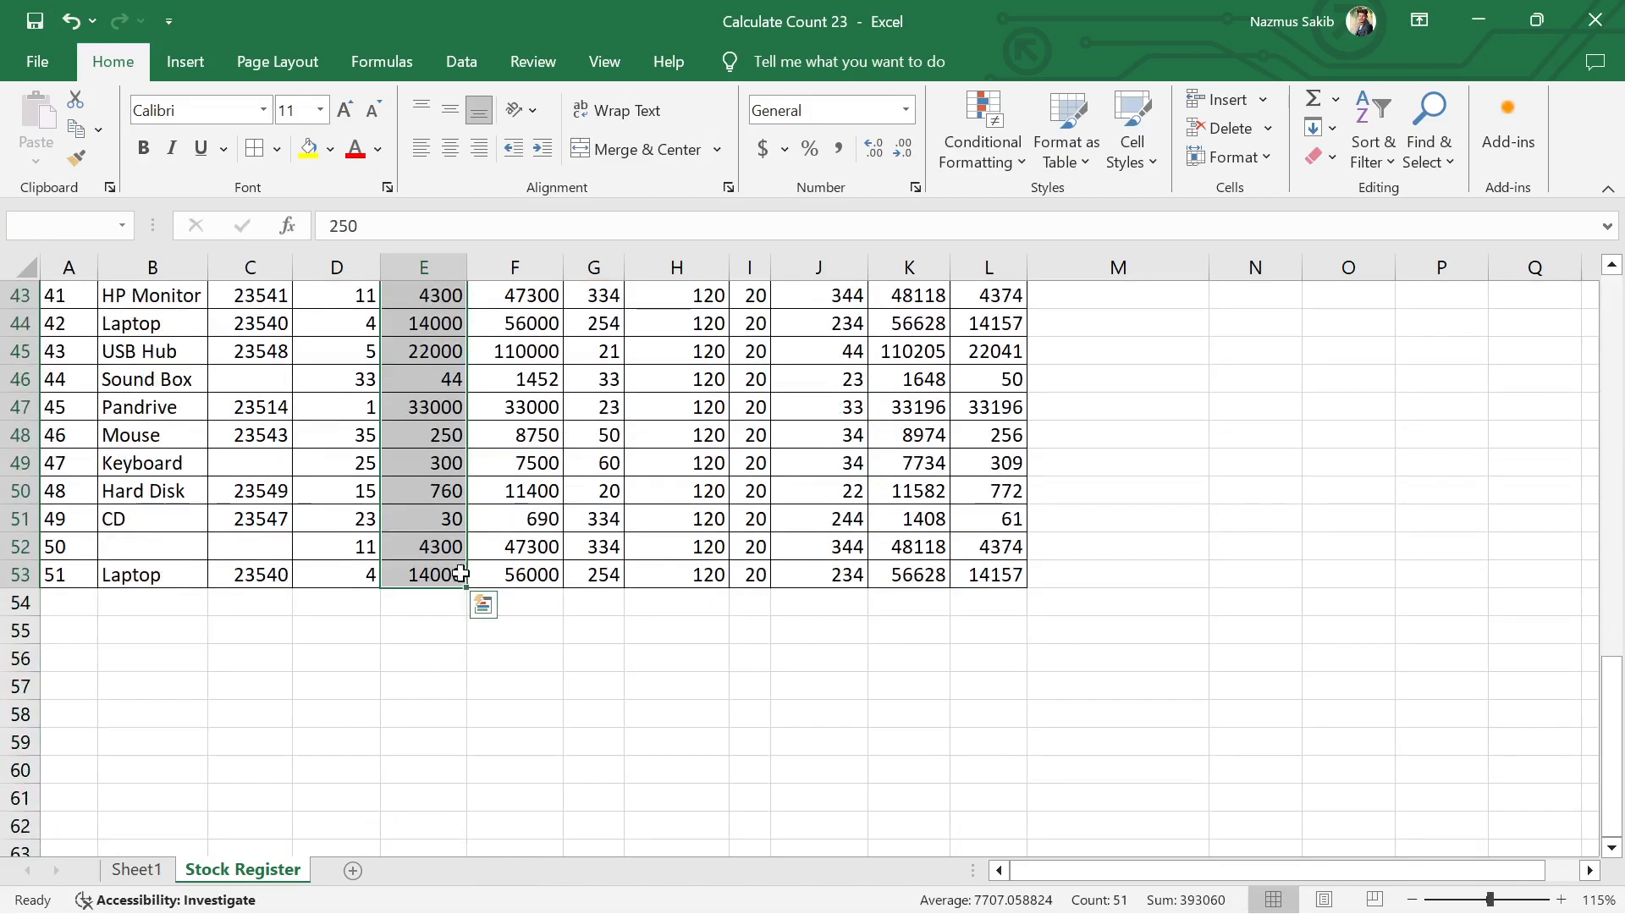
scroll(455, 558, "up", 6)
scroll(456, 558, "up", 8)
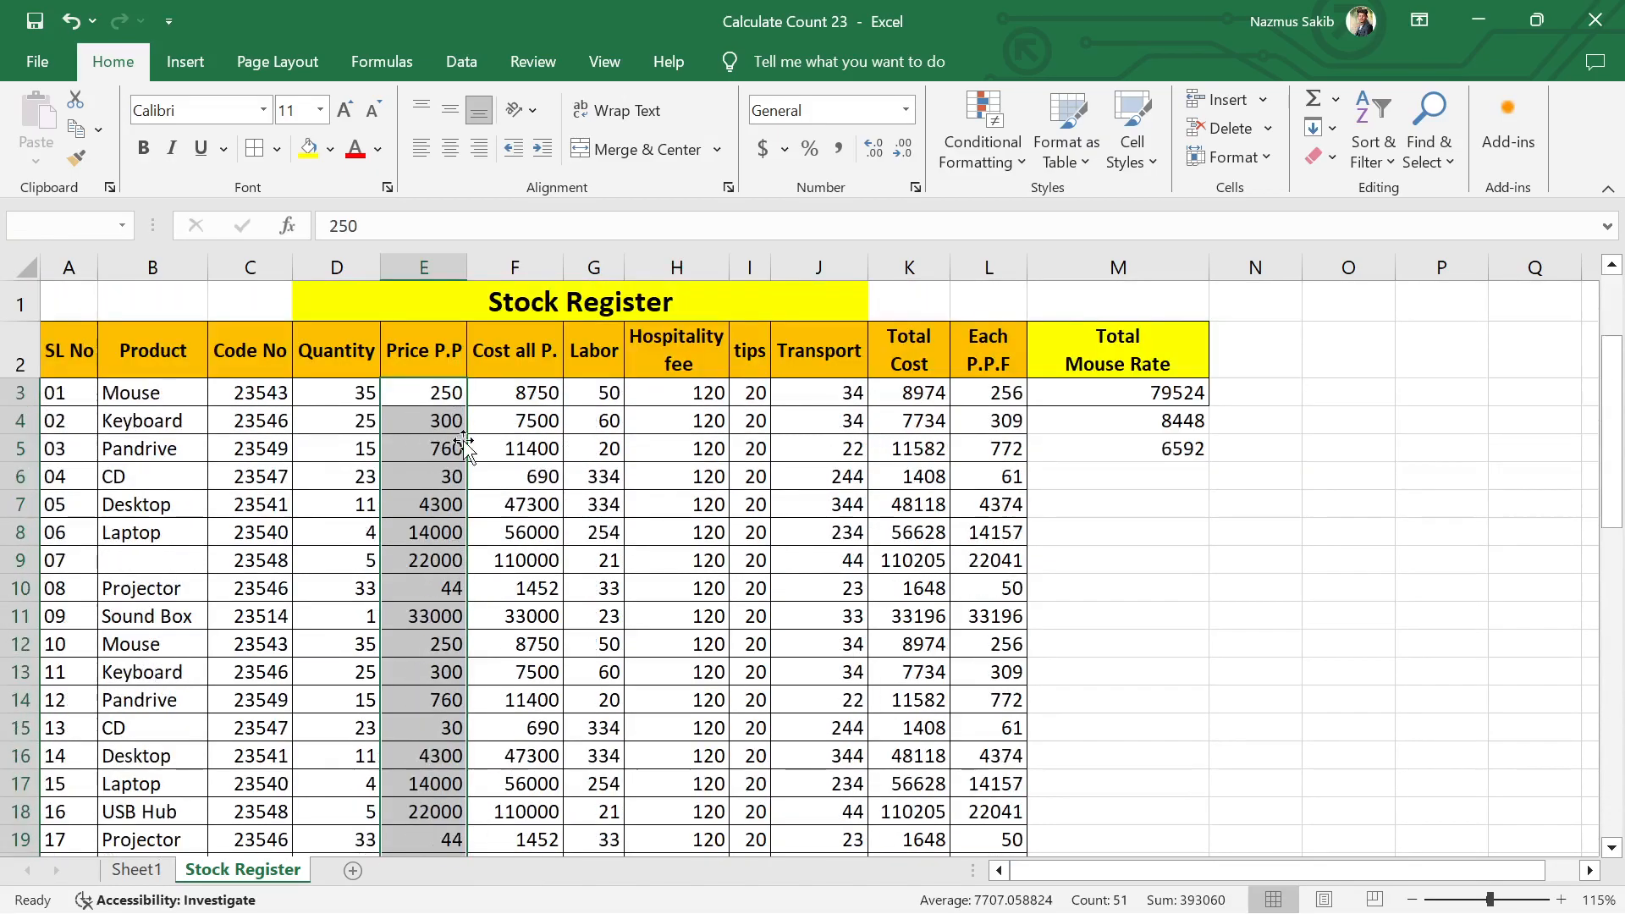
left_click(631, 471)
left_click_drag(157, 392, 188, 808)
left_click(452, 663)
scroll(454, 664, "up", 6)
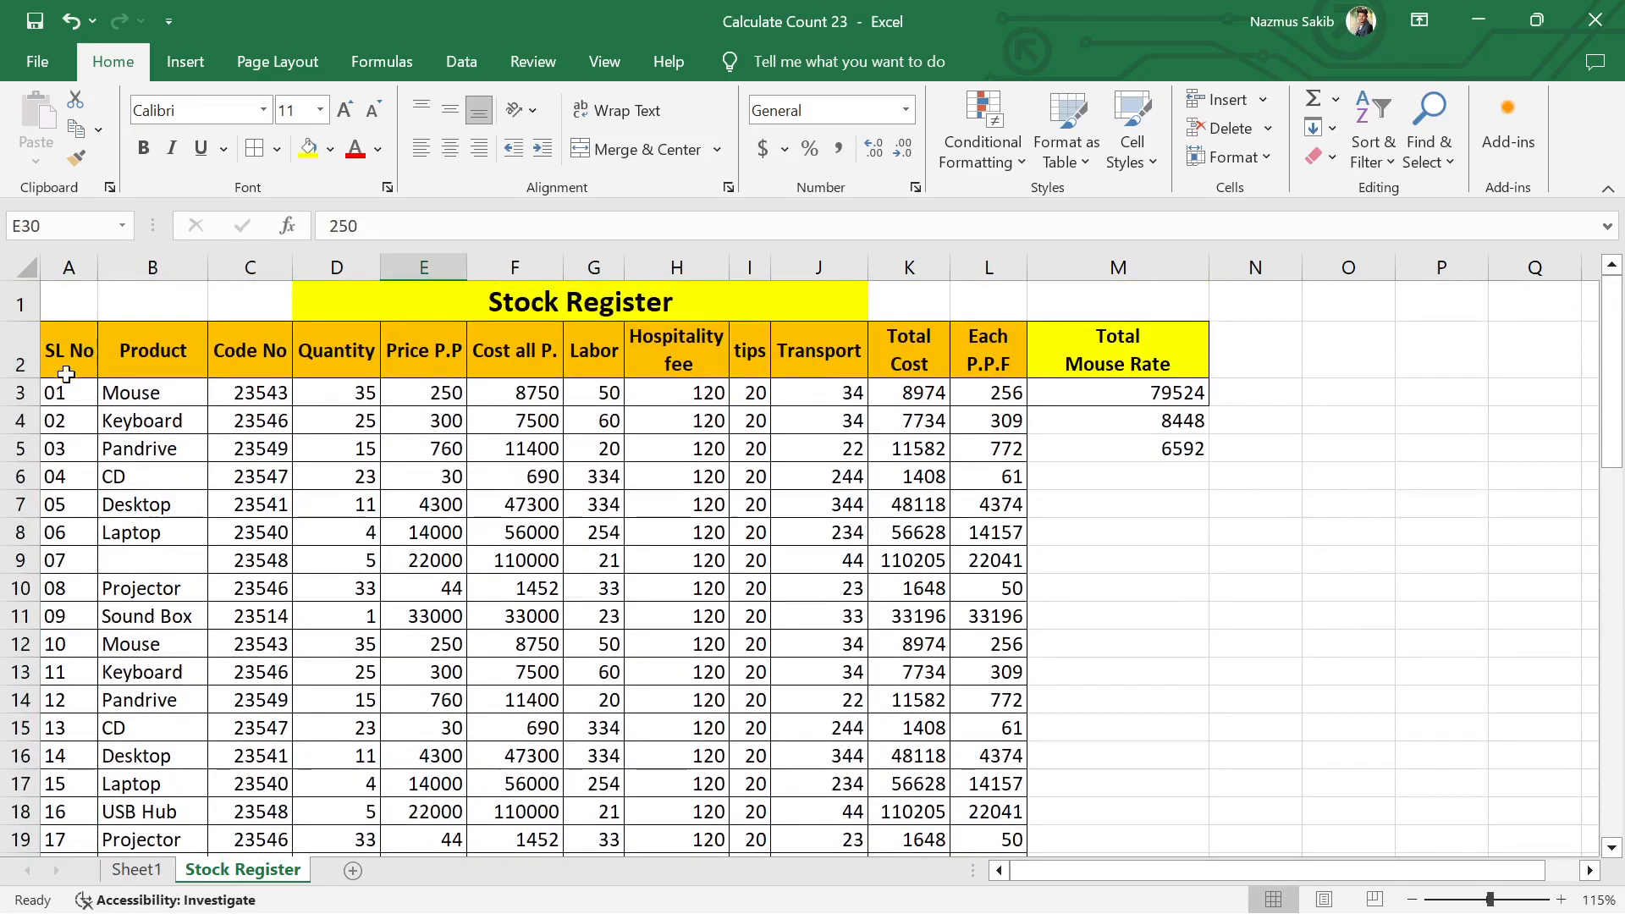
Step: Select the first record across row 3 from A3 to M3, and release the selection
left_click(81, 392)
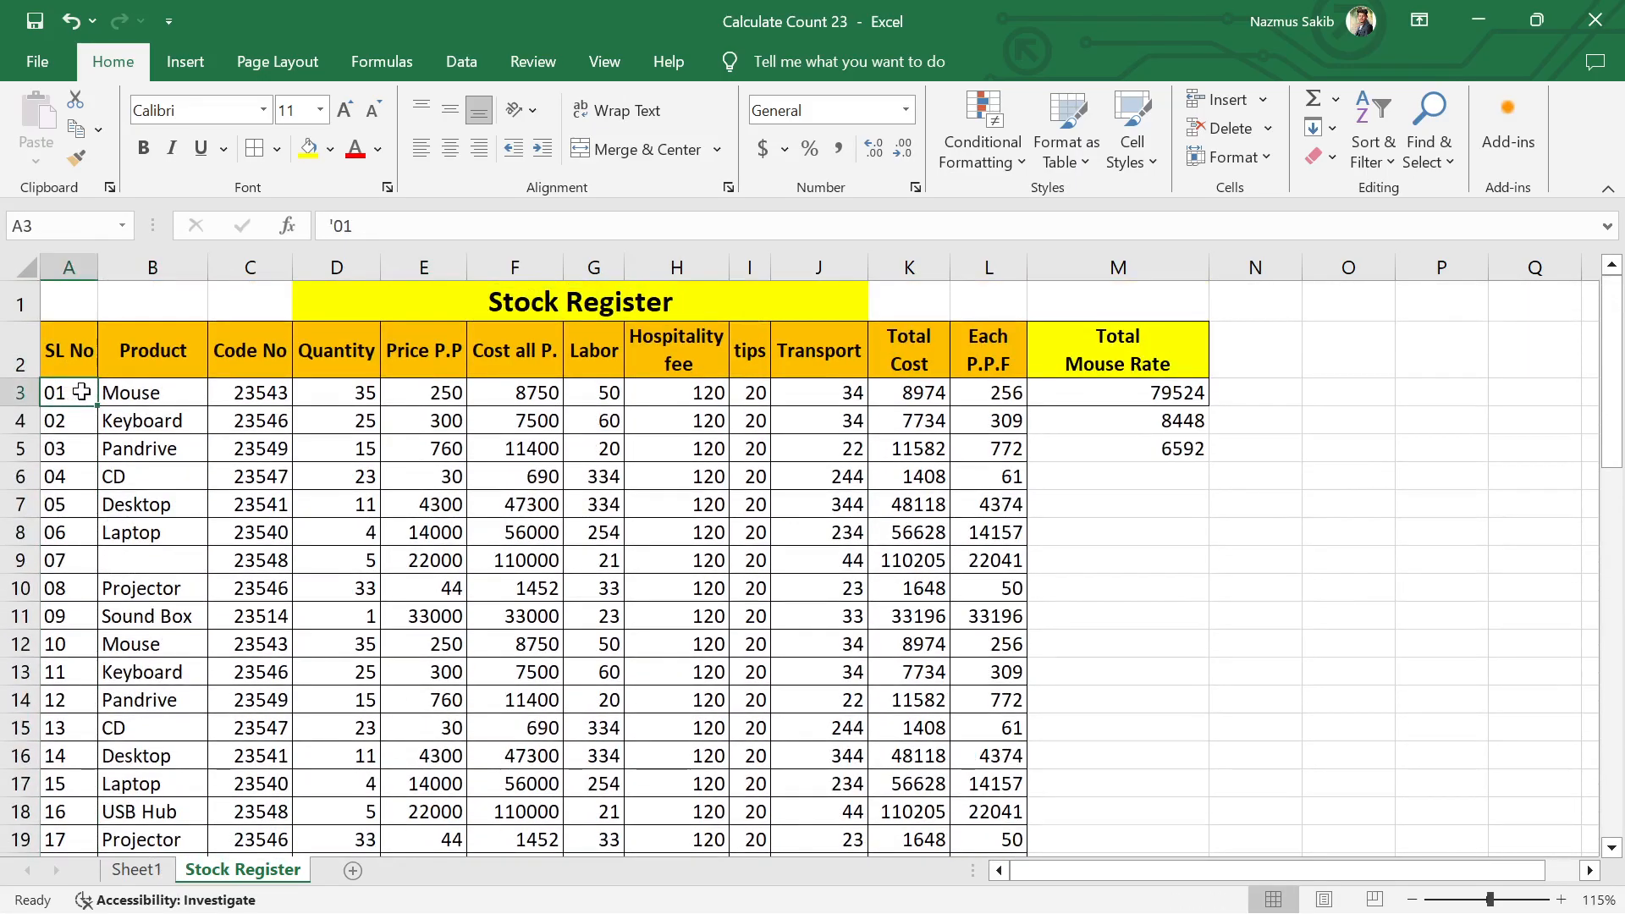
key("ctrl+shift+Right")
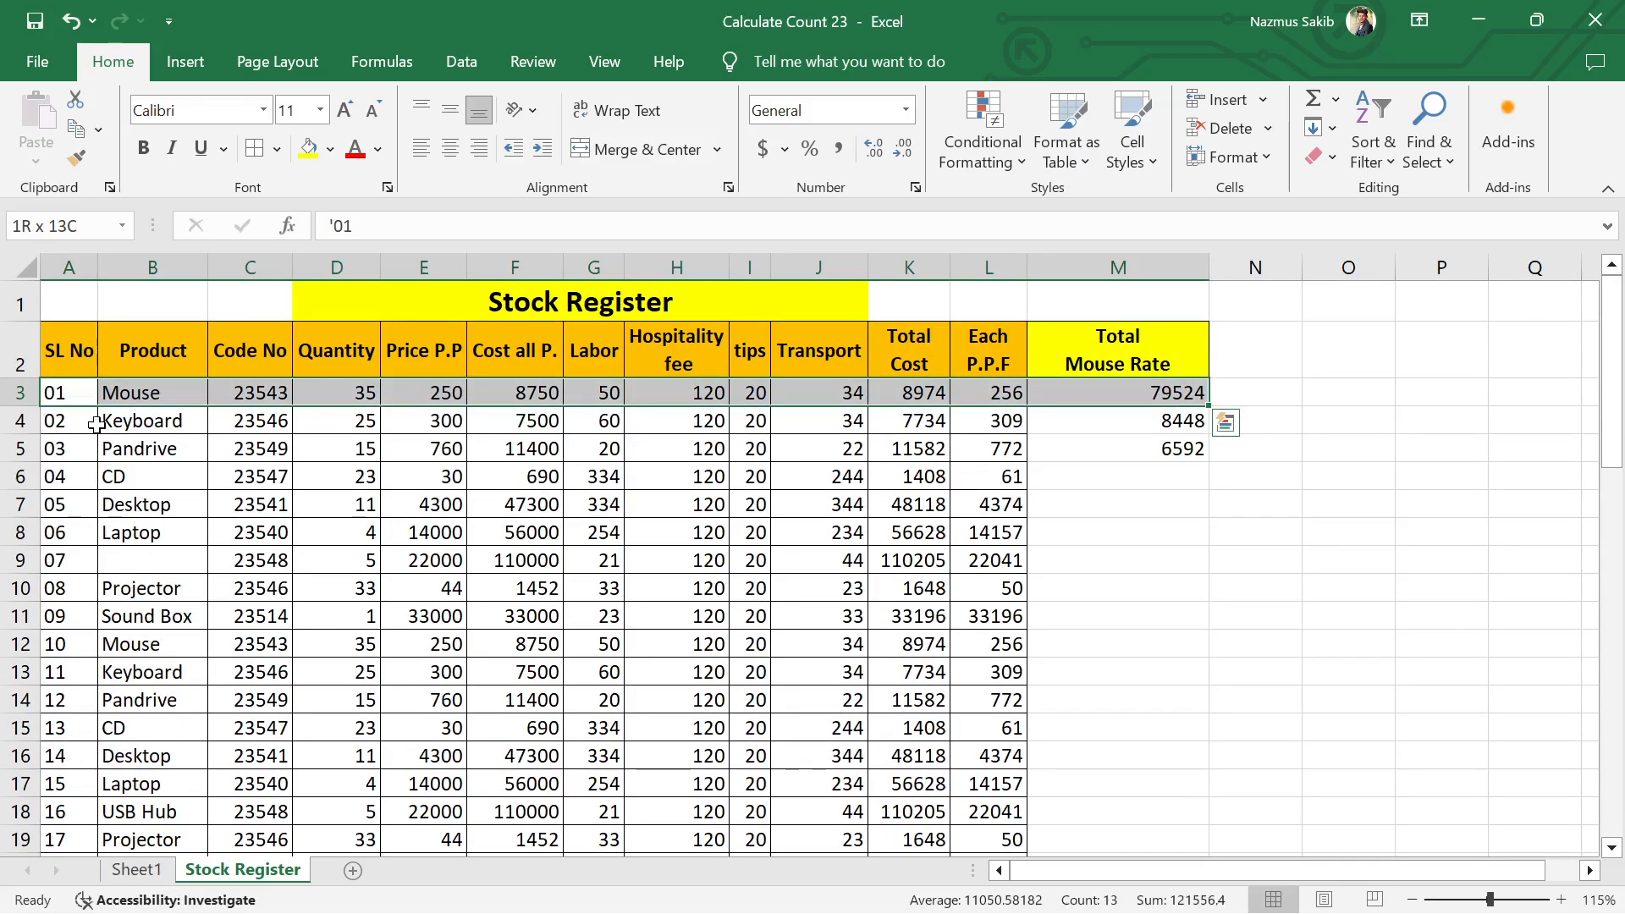
left_click(262, 474)
Step: Highlight duplicate product names in B3:B54 with Light Red Fill with Dark Red Text and review them in the register
left_click_drag(178, 392, 167, 714)
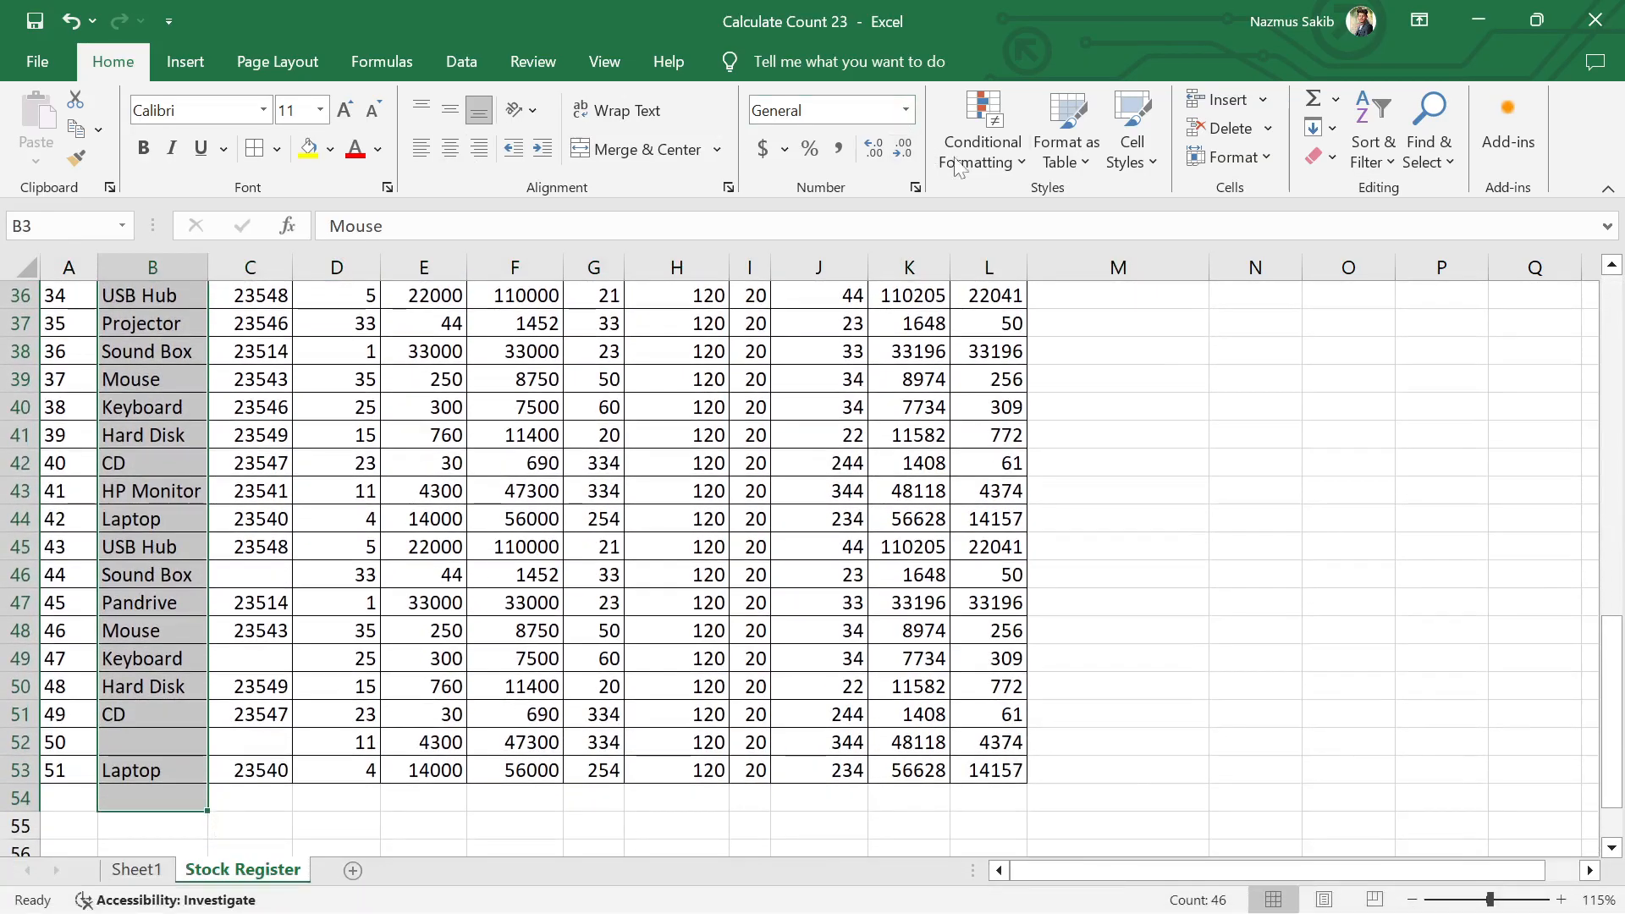
left_click(1002, 163)
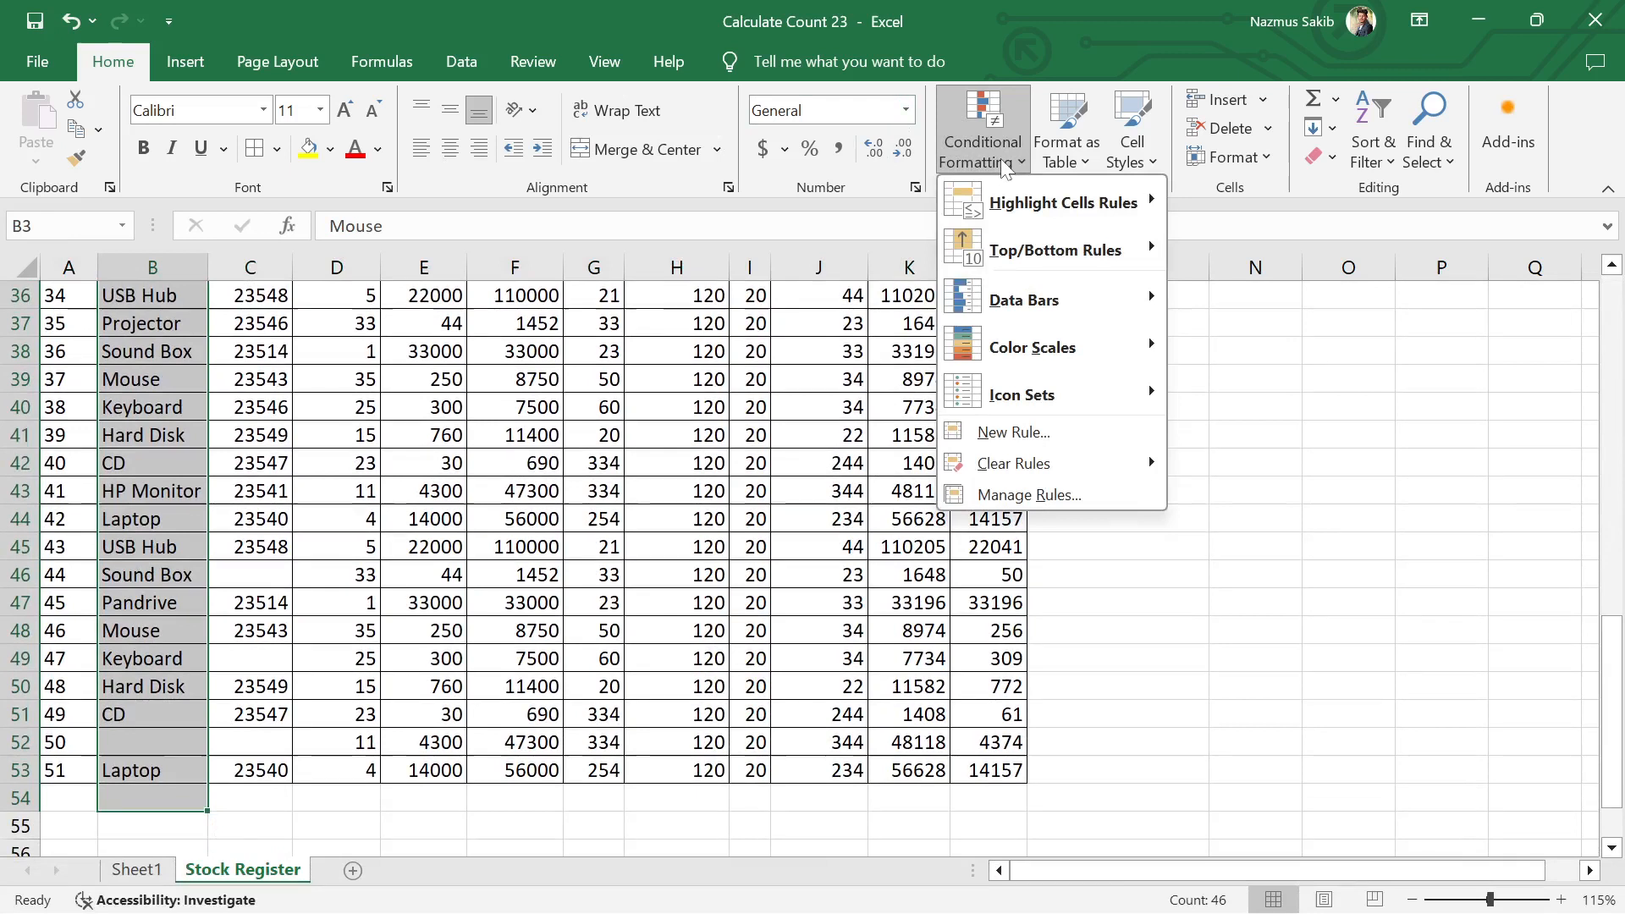
mouse_move(1066, 211)
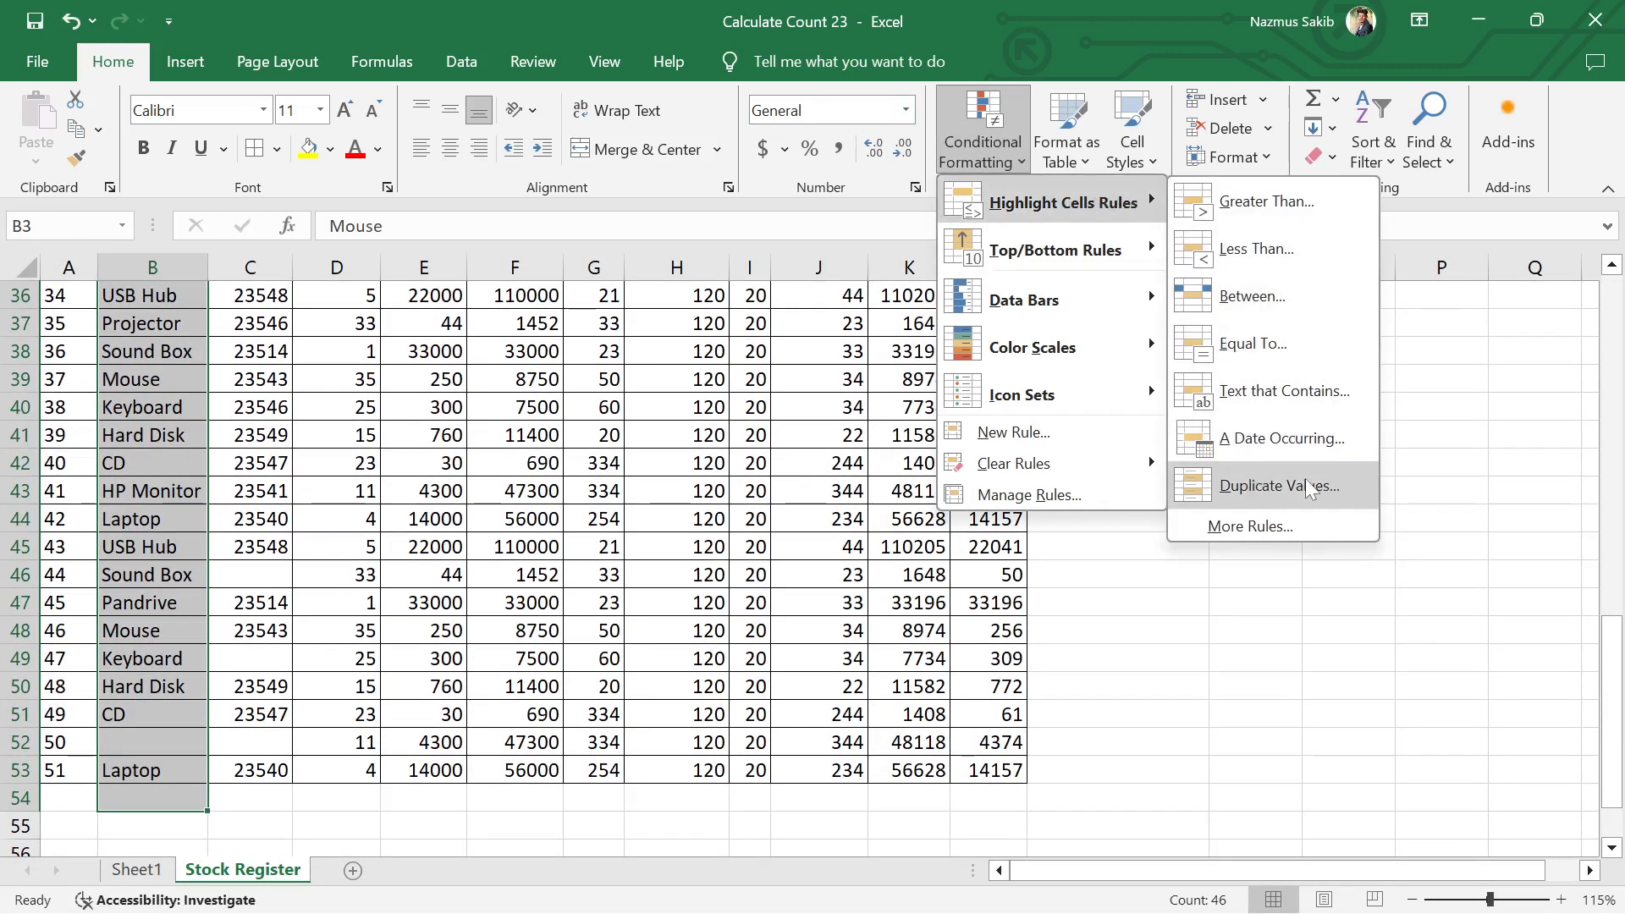
left_click(1261, 482)
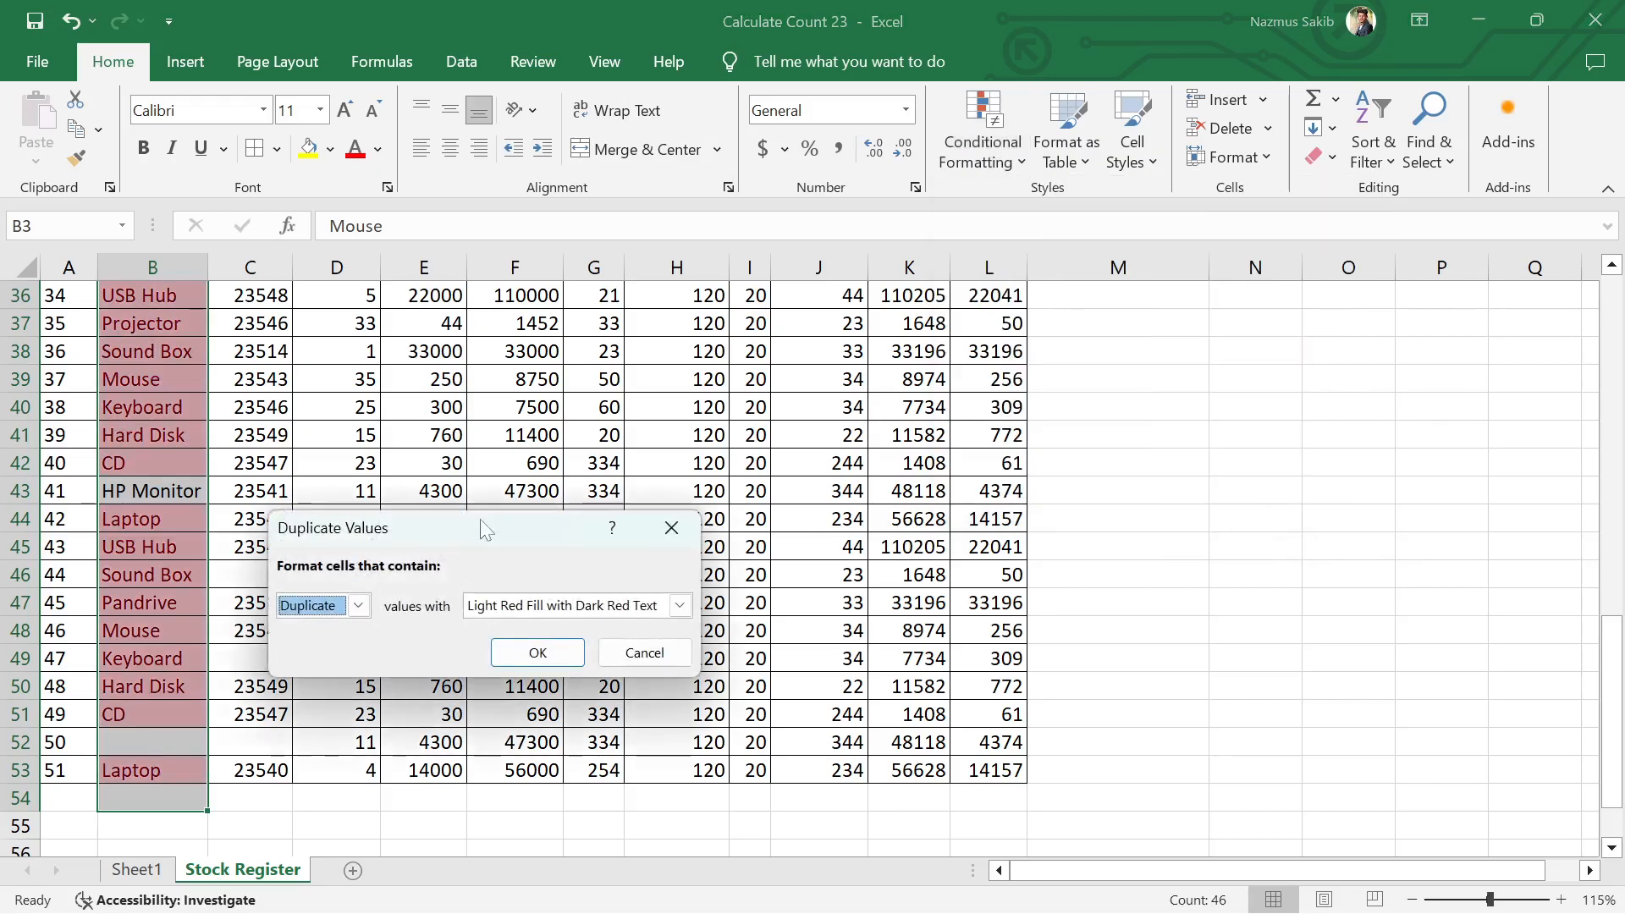
left_click(539, 653)
left_click(581, 575)
scroll(192, 591, "up", 4)
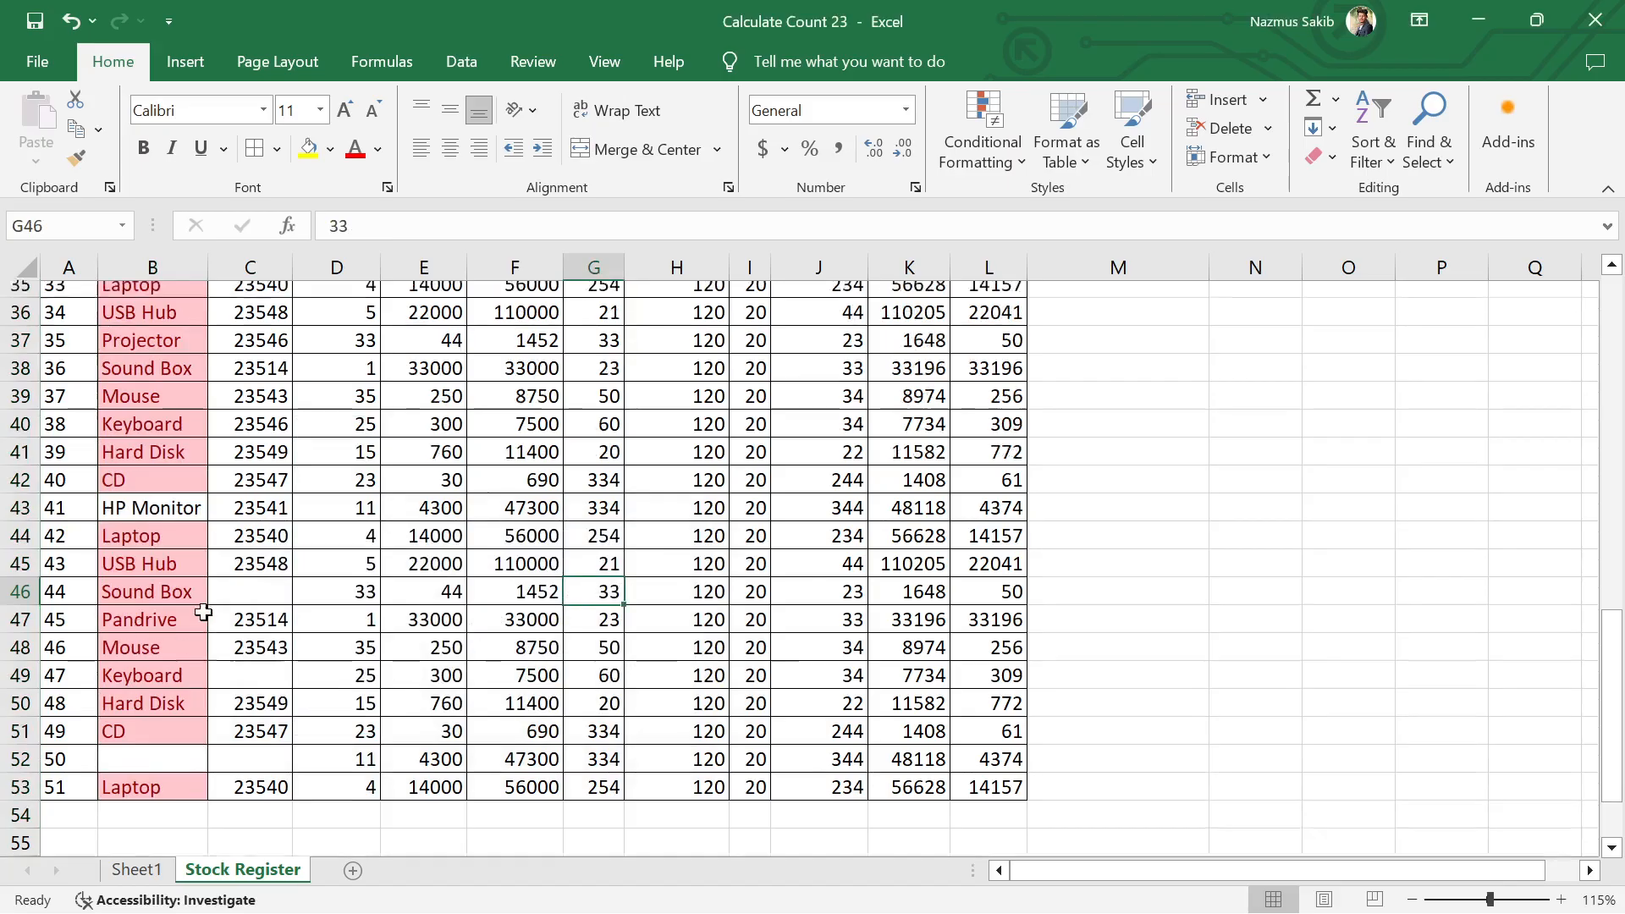
scroll(191, 591, "up", 8)
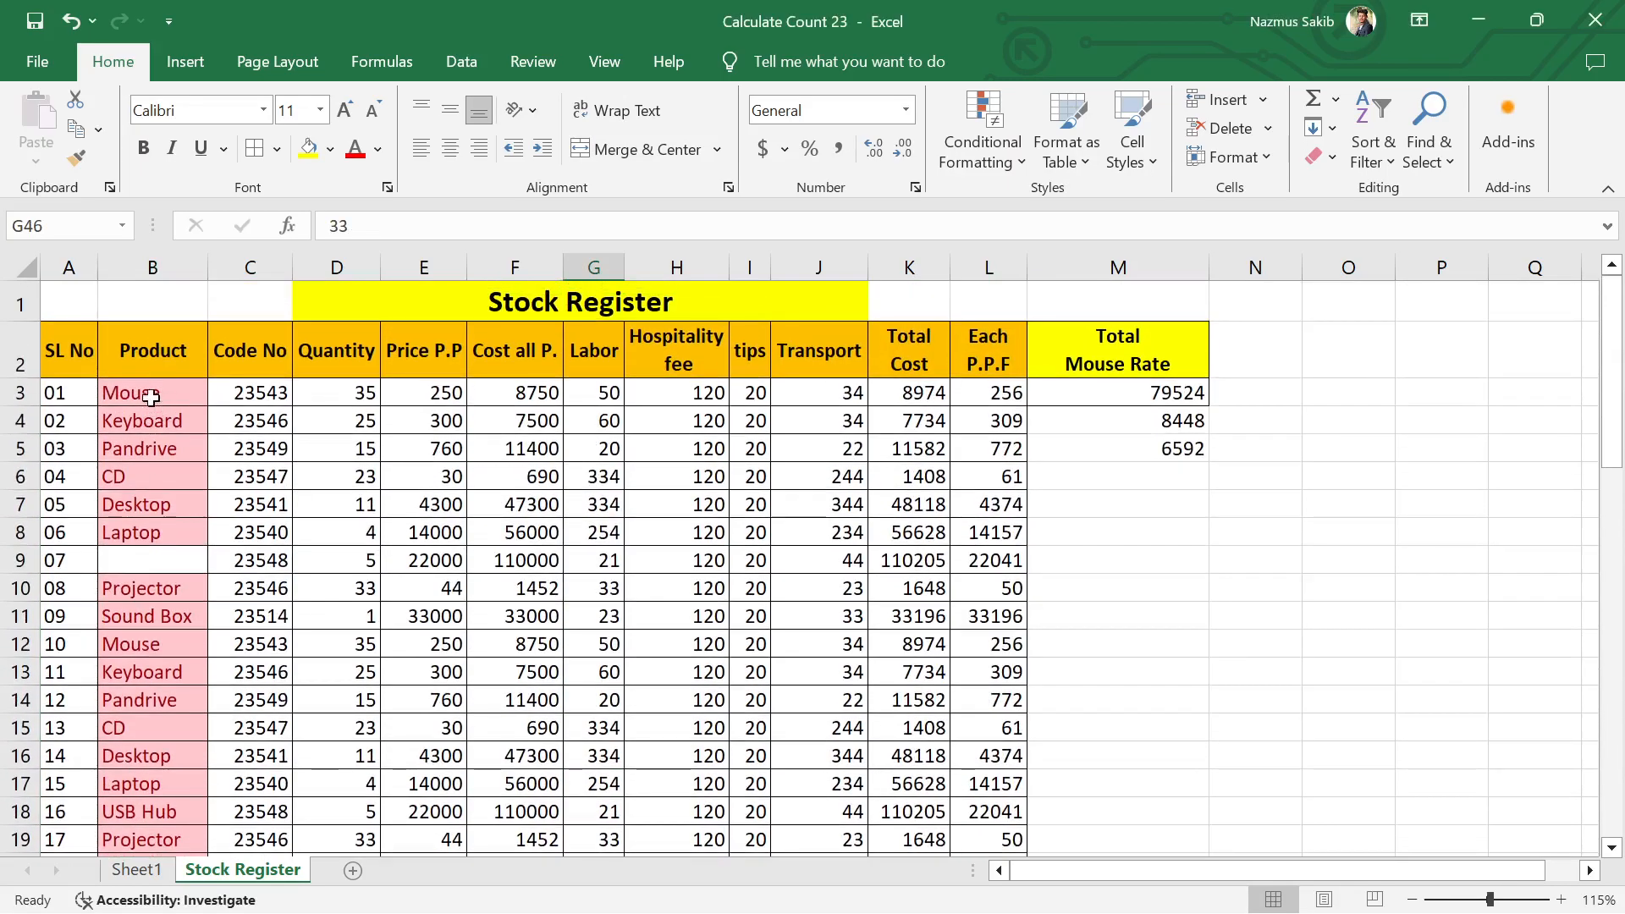
scroll(149, 398, "down", 1)
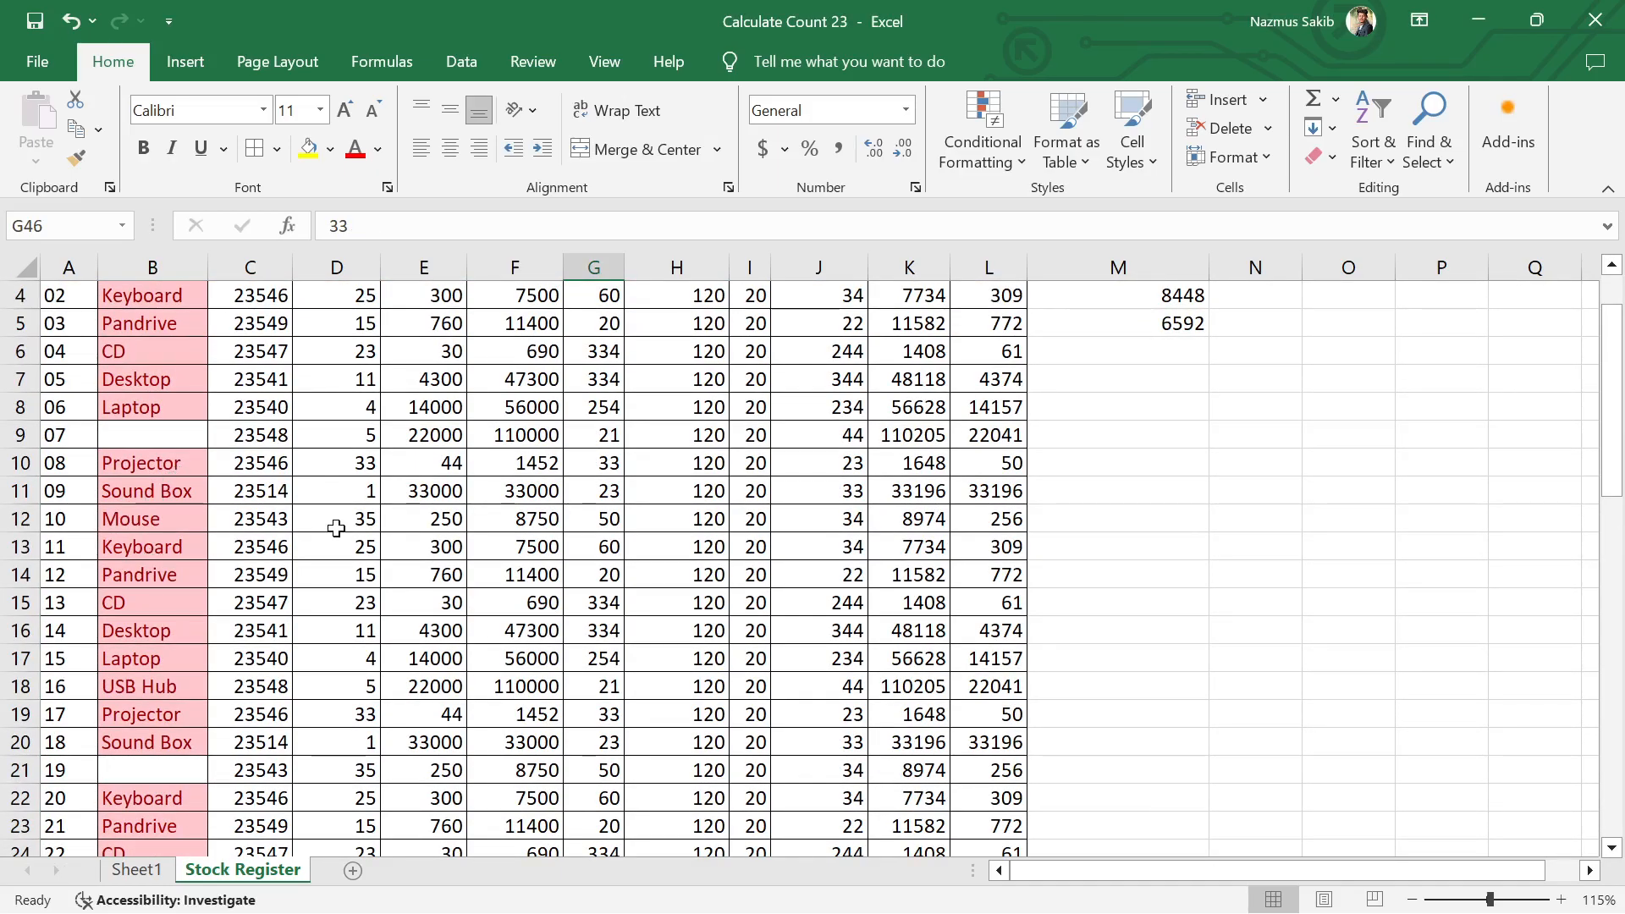
Step: Undo the duplicate highlighting in the Product column
key("ctrl+z")
left_click(584, 566)
scroll(581, 565, "down", 5)
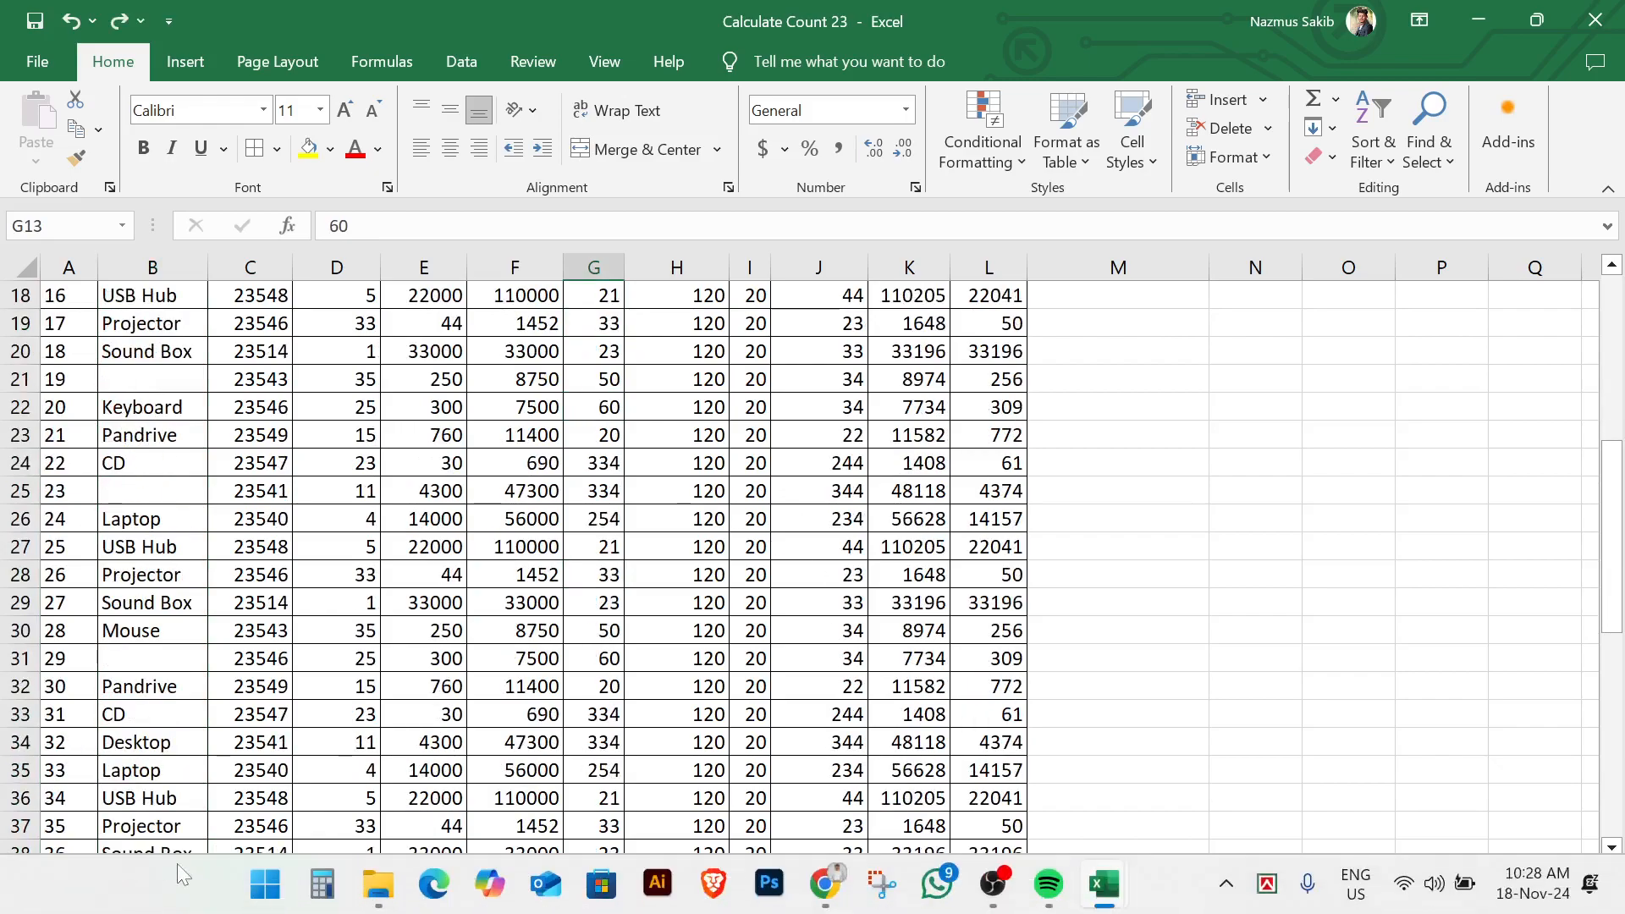
Step: Check Sheet1 of the current workbook and switch to the 2nd Class Excel workbook
left_click(148, 870)
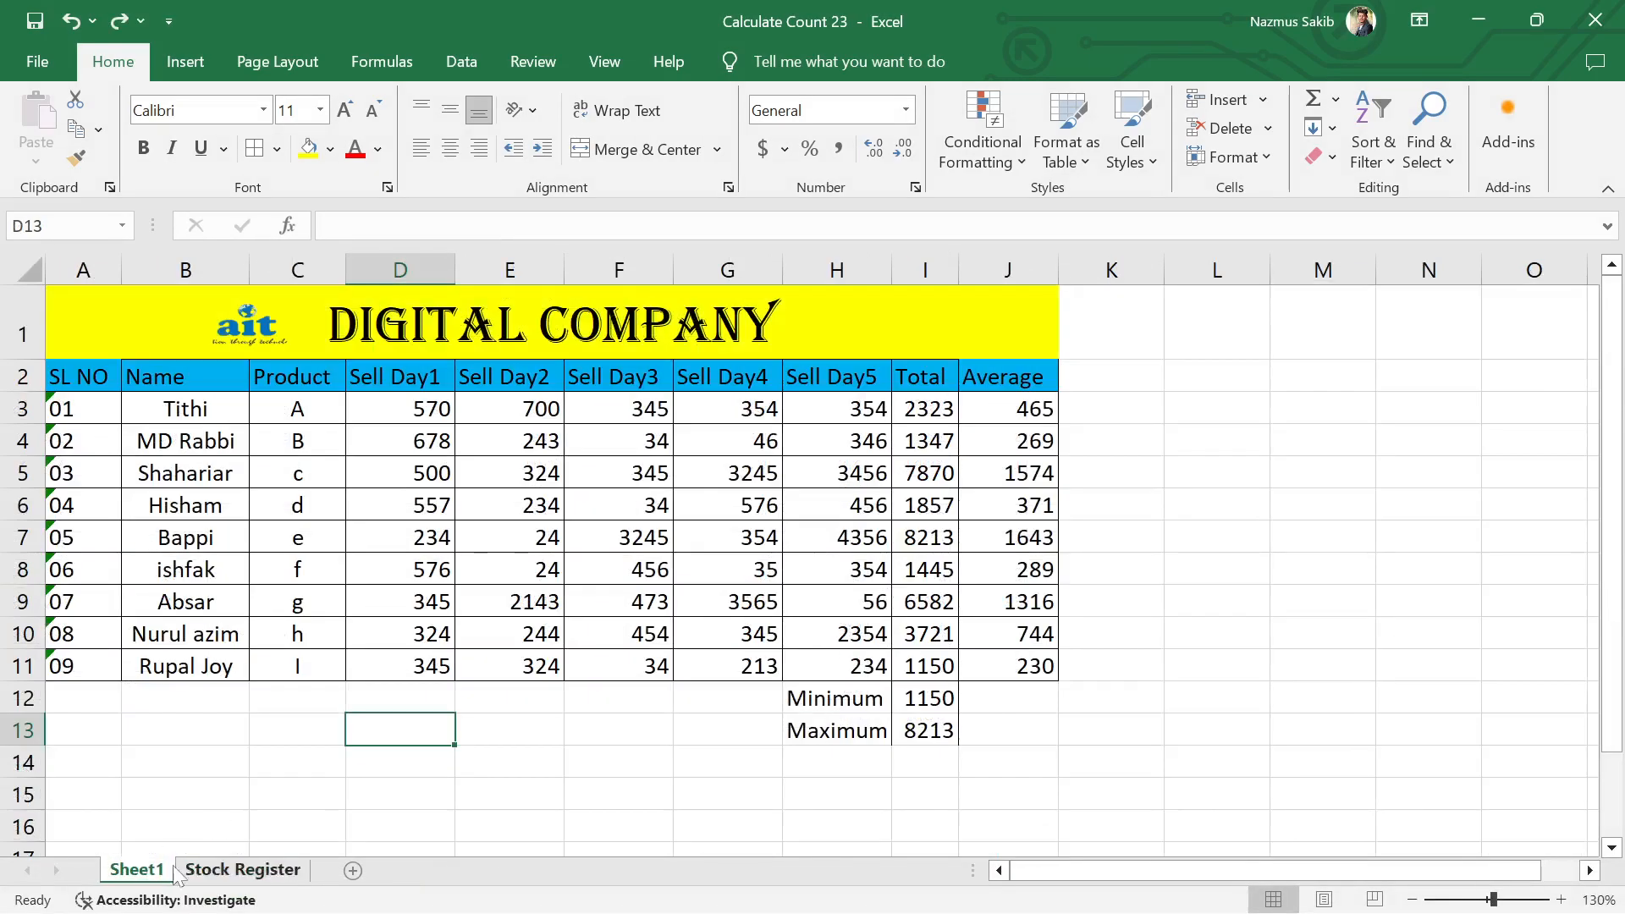
left_click(207, 871)
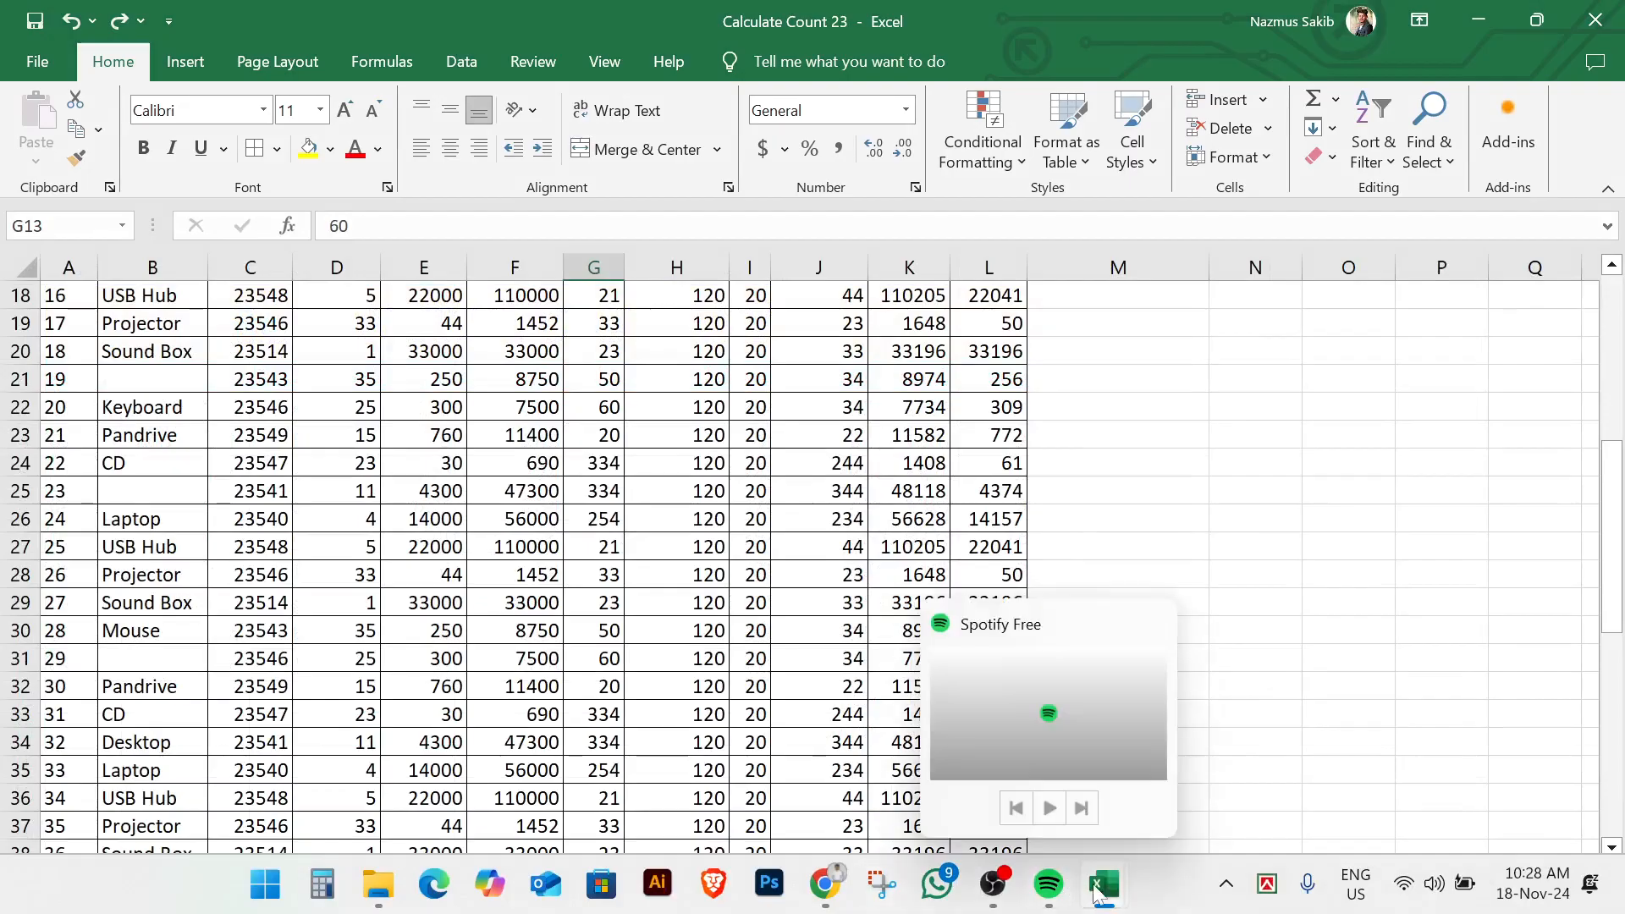
mouse_move(1098, 887)
left_click(880, 772)
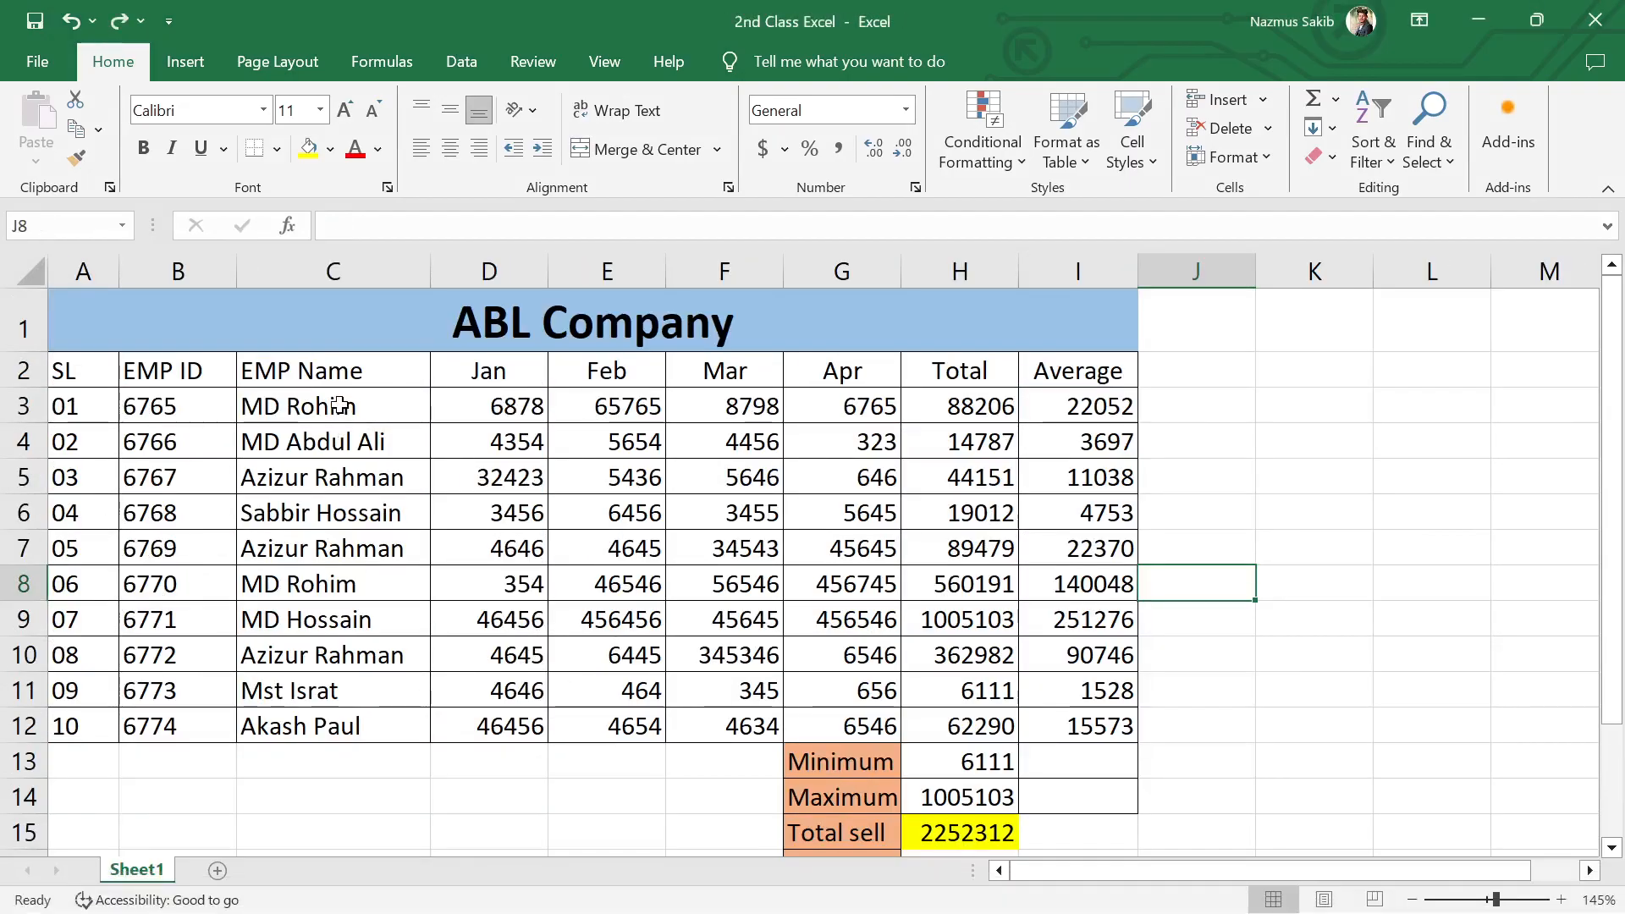
Step: Highlight duplicate values in the EMP Name cells C3:C12 with Light Red Fill with Dark Red Text
left_click_drag(328, 406, 326, 726)
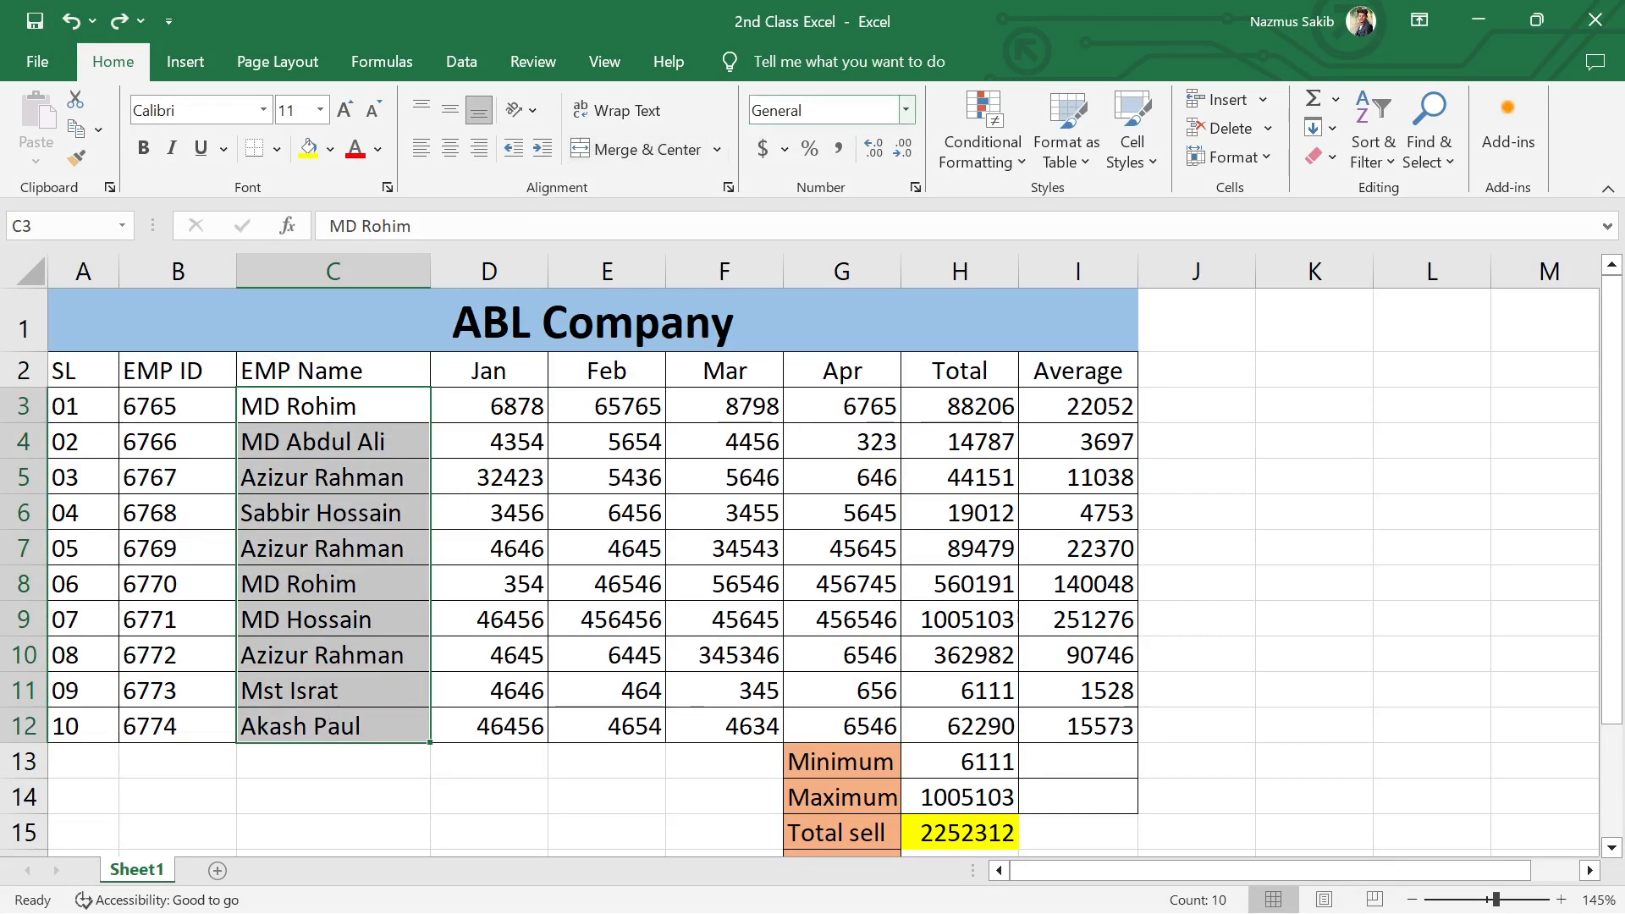
left_click(992, 154)
mouse_move(1049, 212)
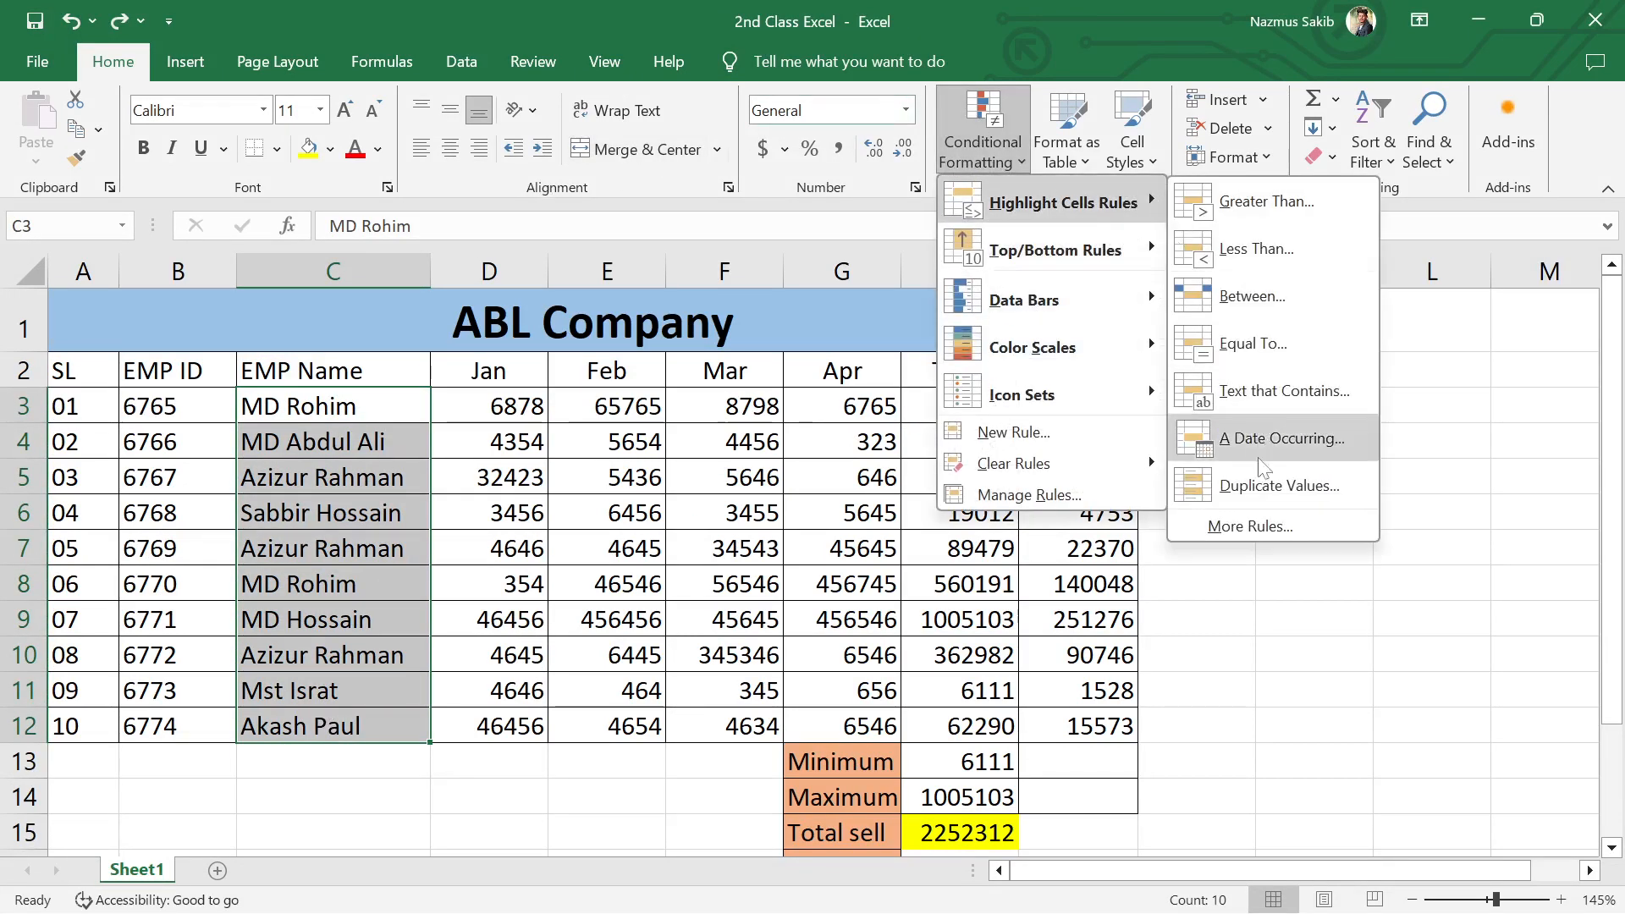
left_click(1268, 490)
left_click(535, 651)
left_click(724, 691)
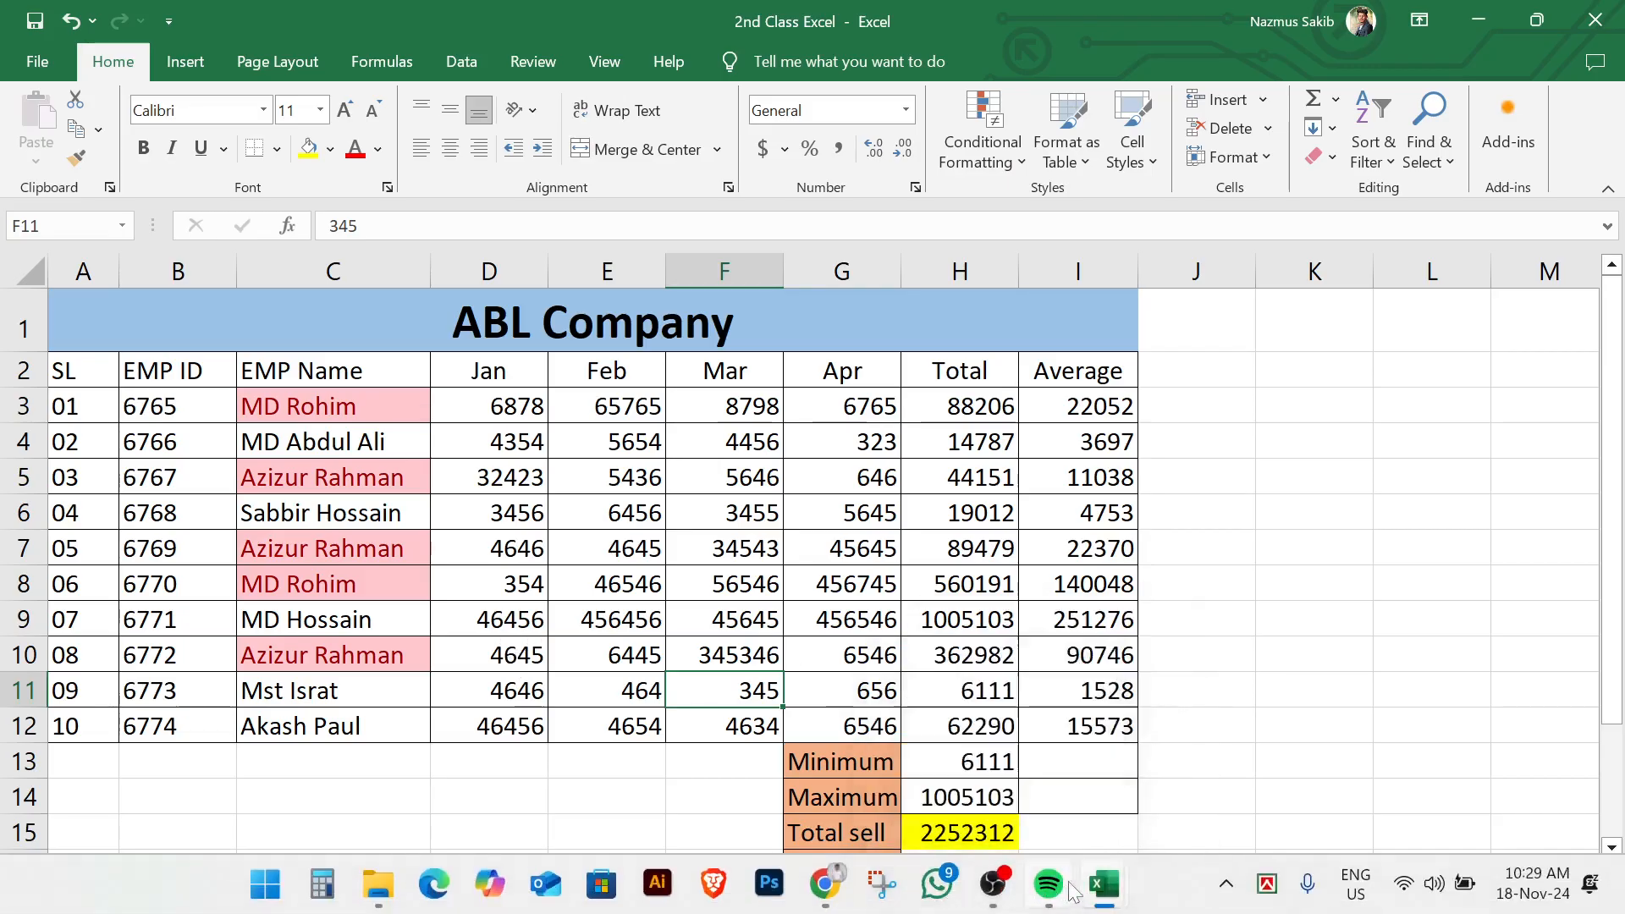
Step: Switch to the Salary Sheet workbook and select the Manager's basic salary in cell D9
mouse_move(1104, 885)
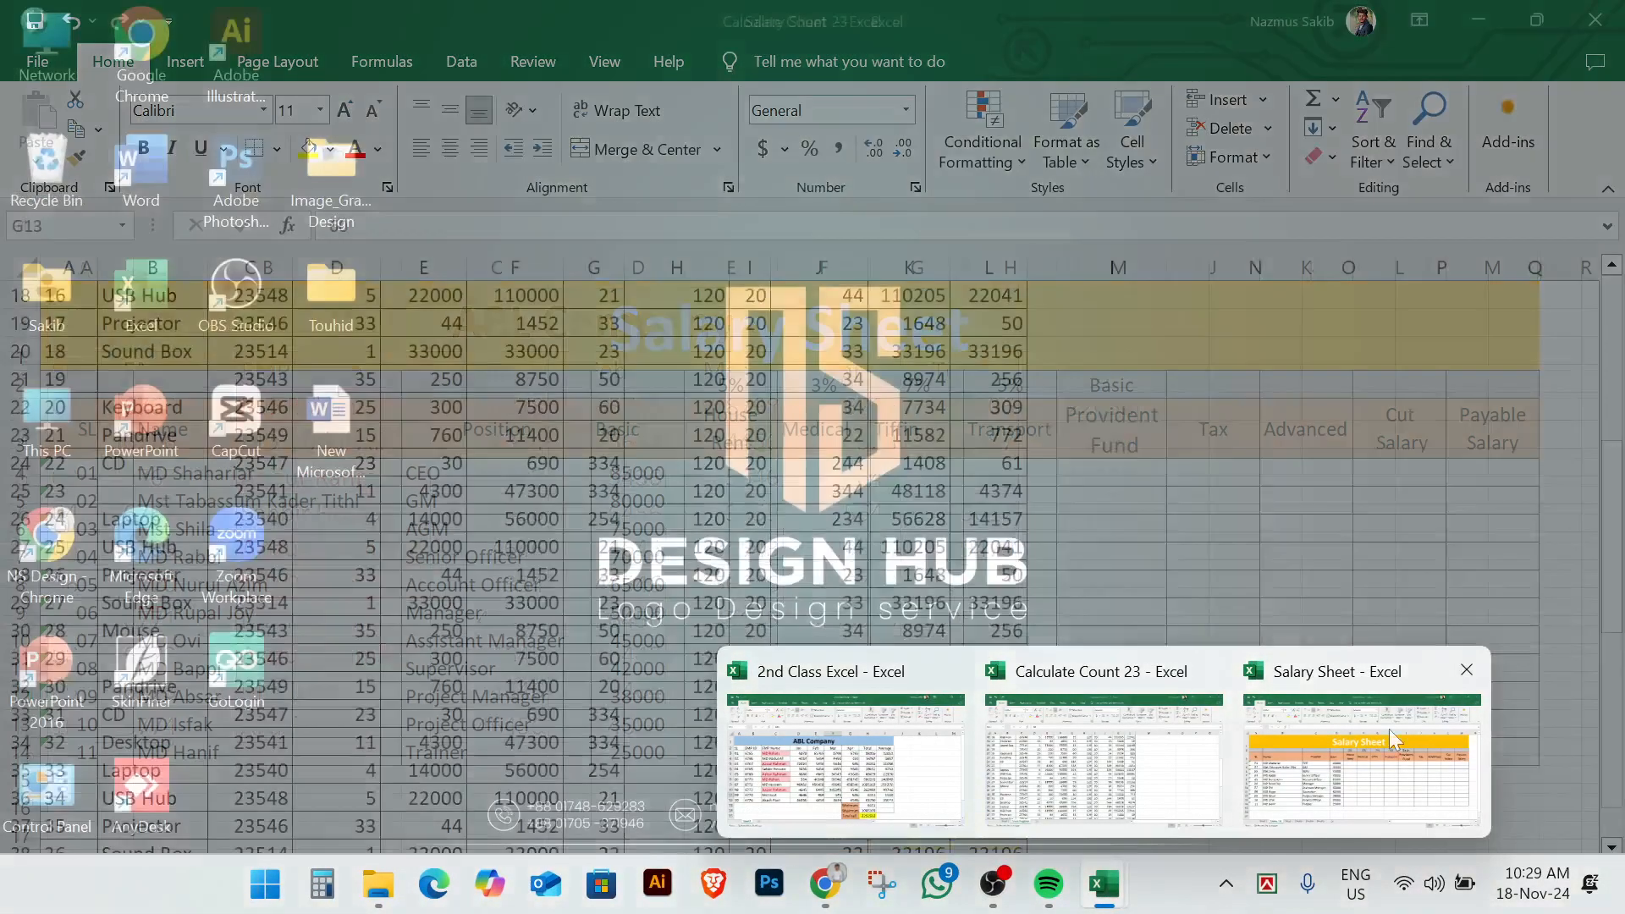
left_click(1389, 729)
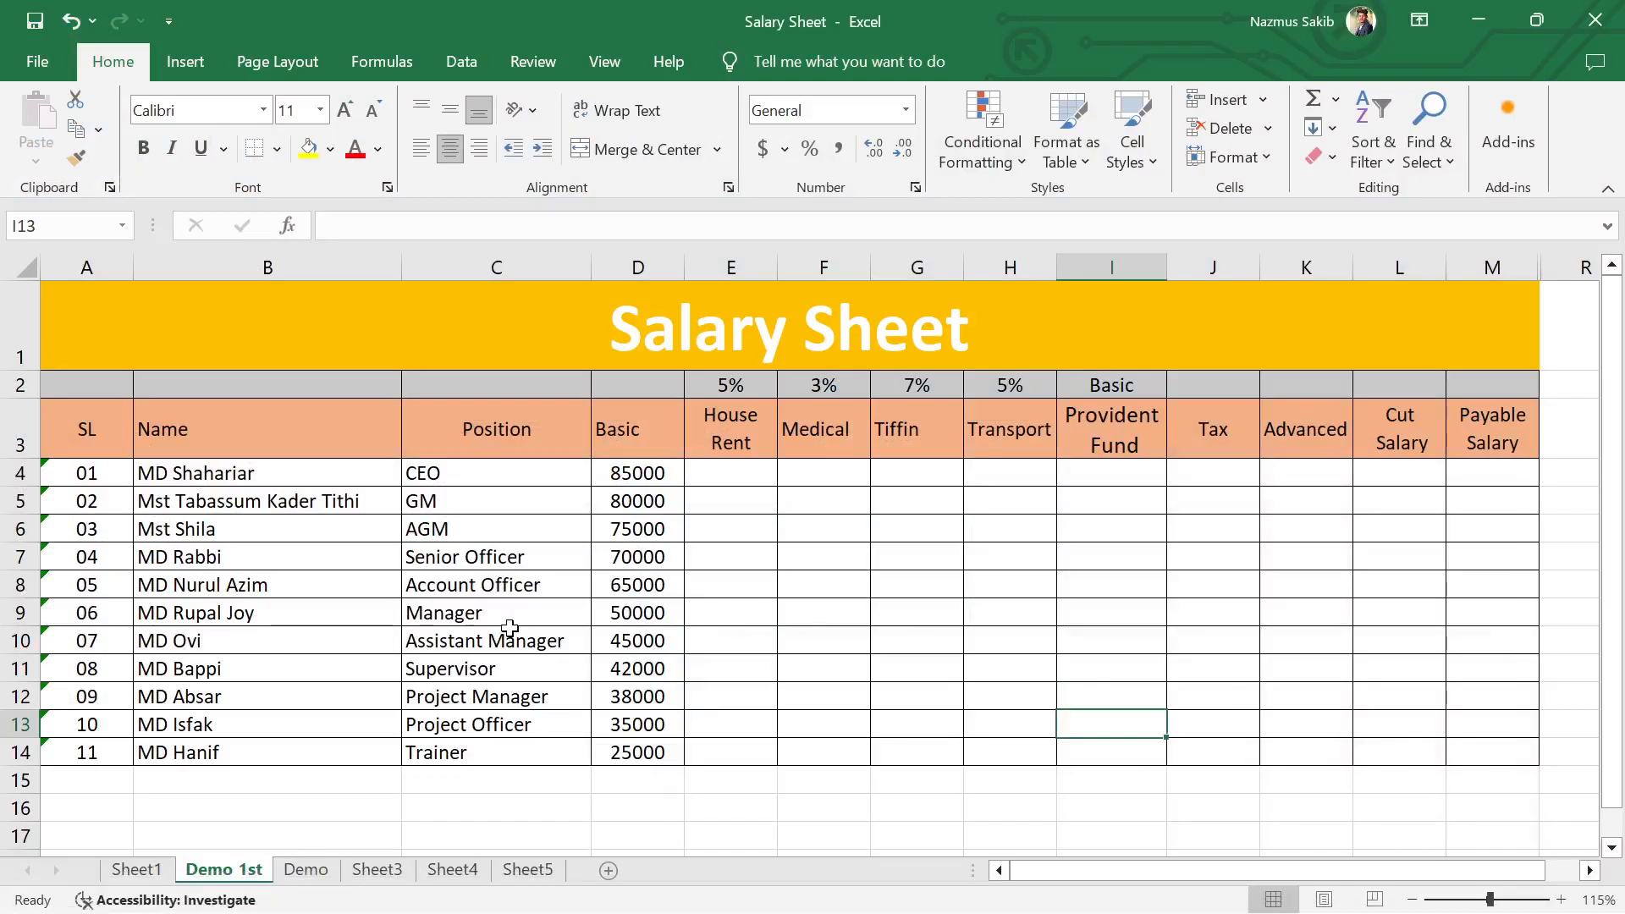
left_click(623, 623)
mouse_move(1016, 895)
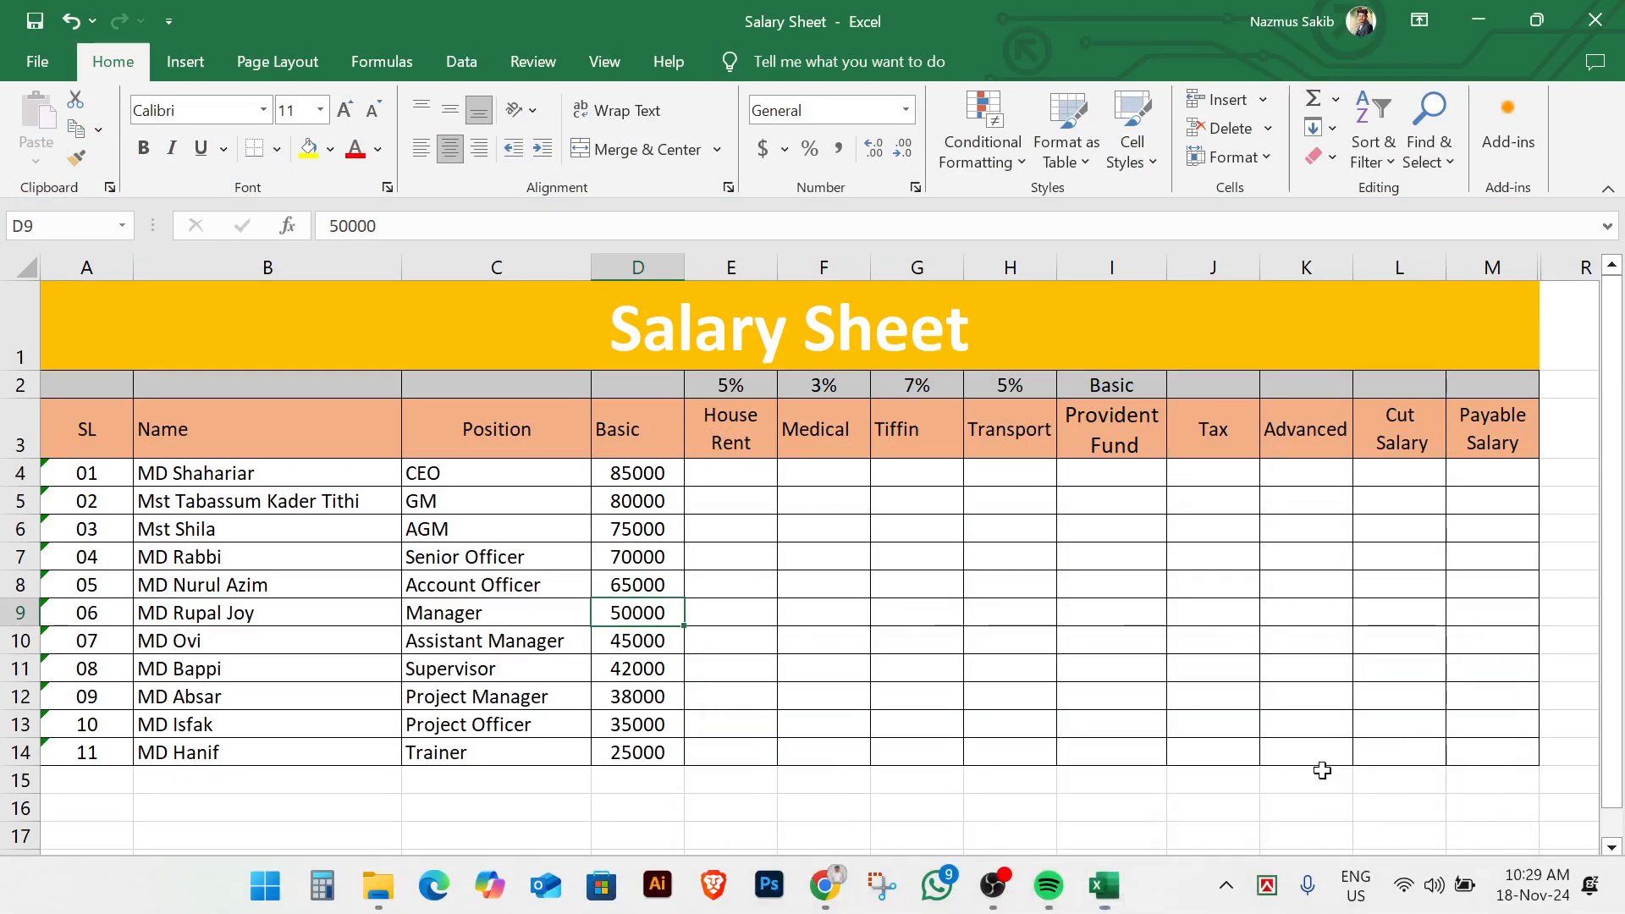
Step: Enter the formula =TODAY() in cell B2 of the salary sheet, above the Name heading
left_click(603, 335)
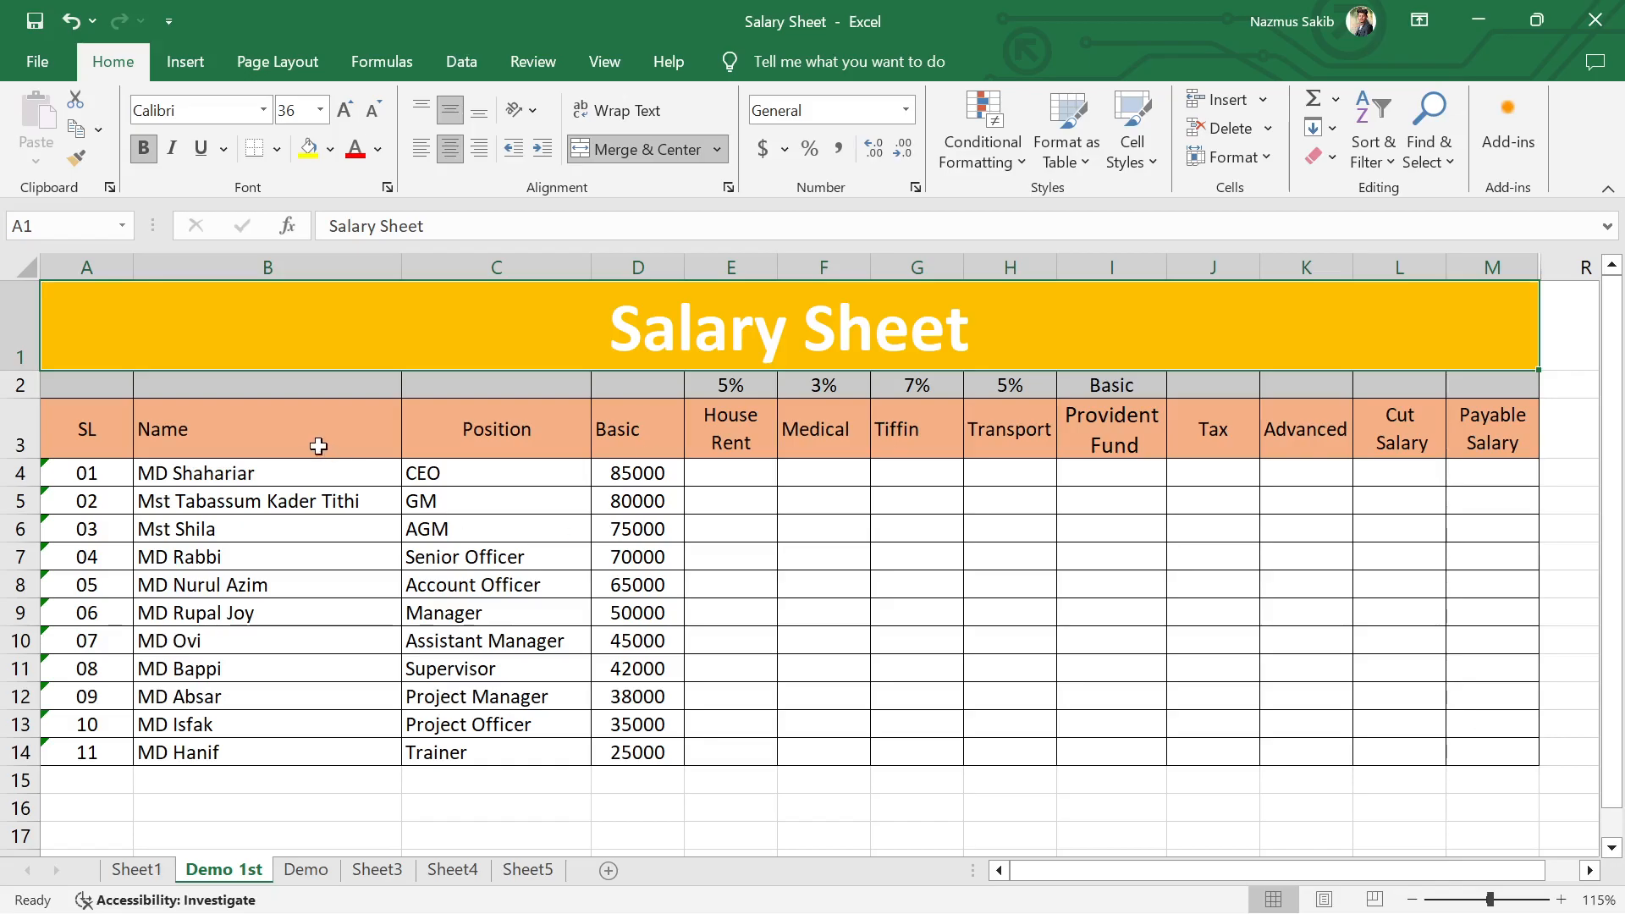
left_click(287, 383)
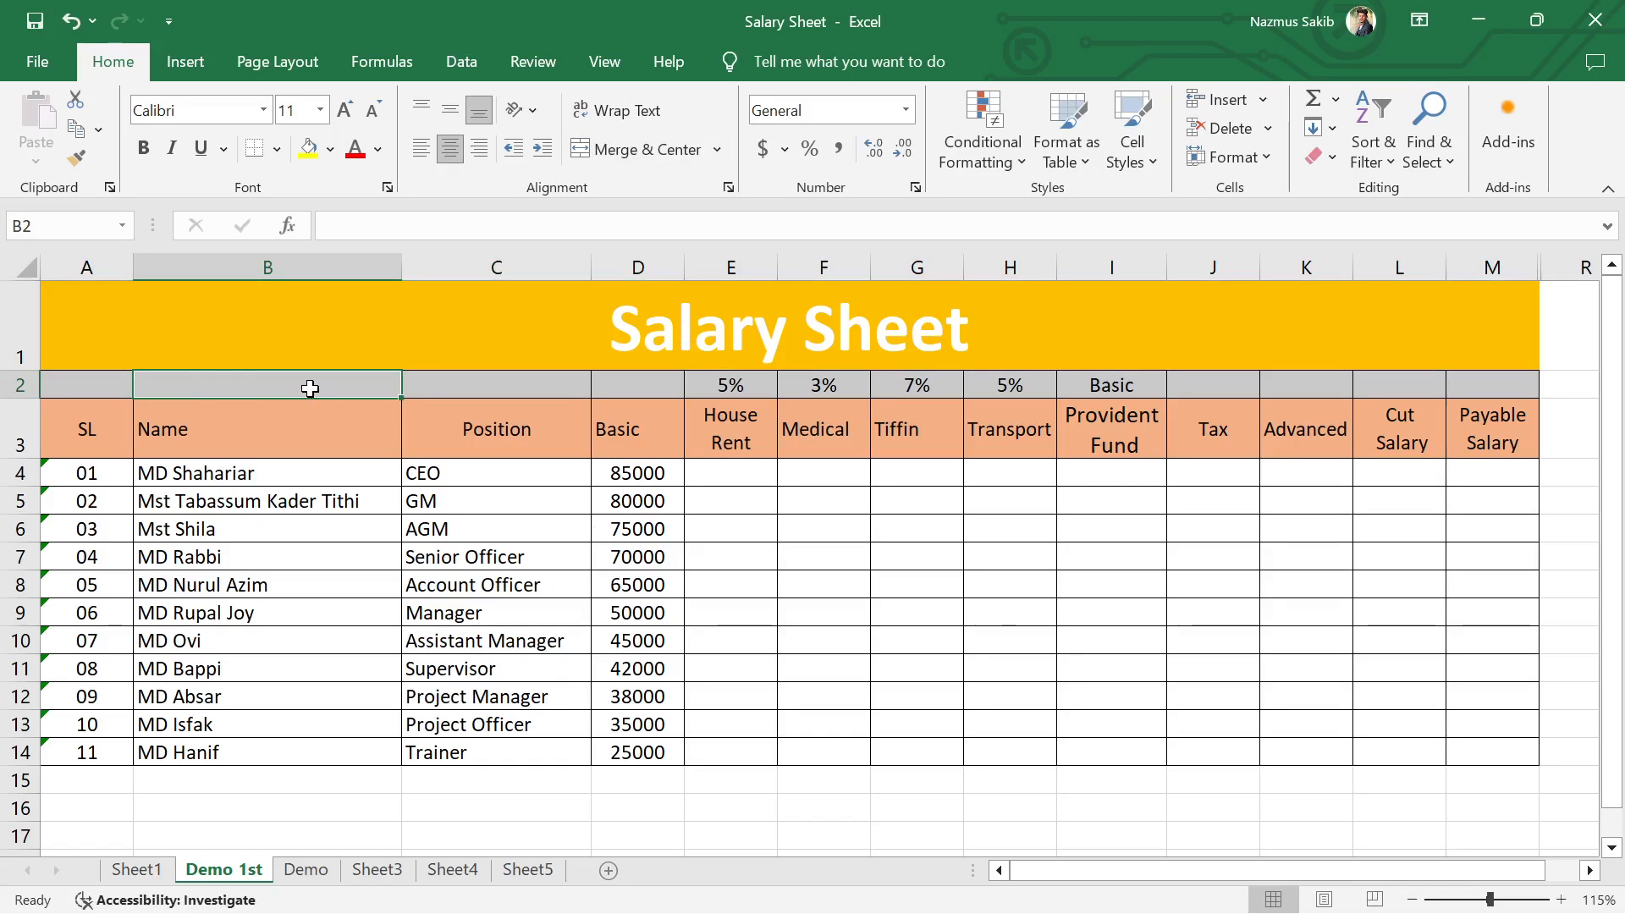
type("=")
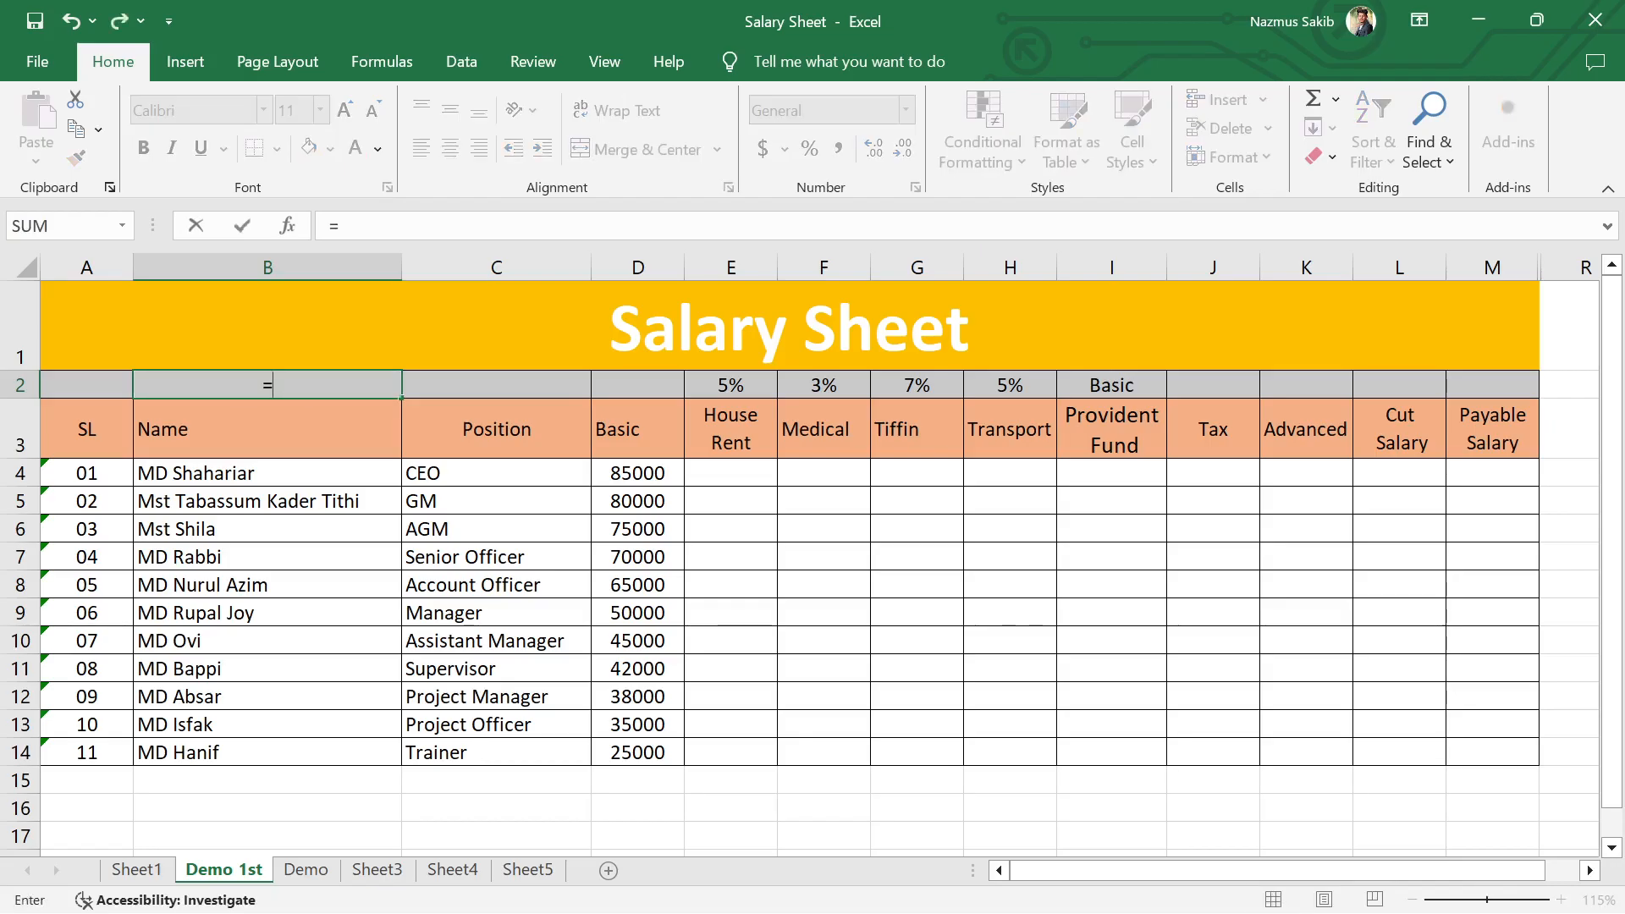
type("to")
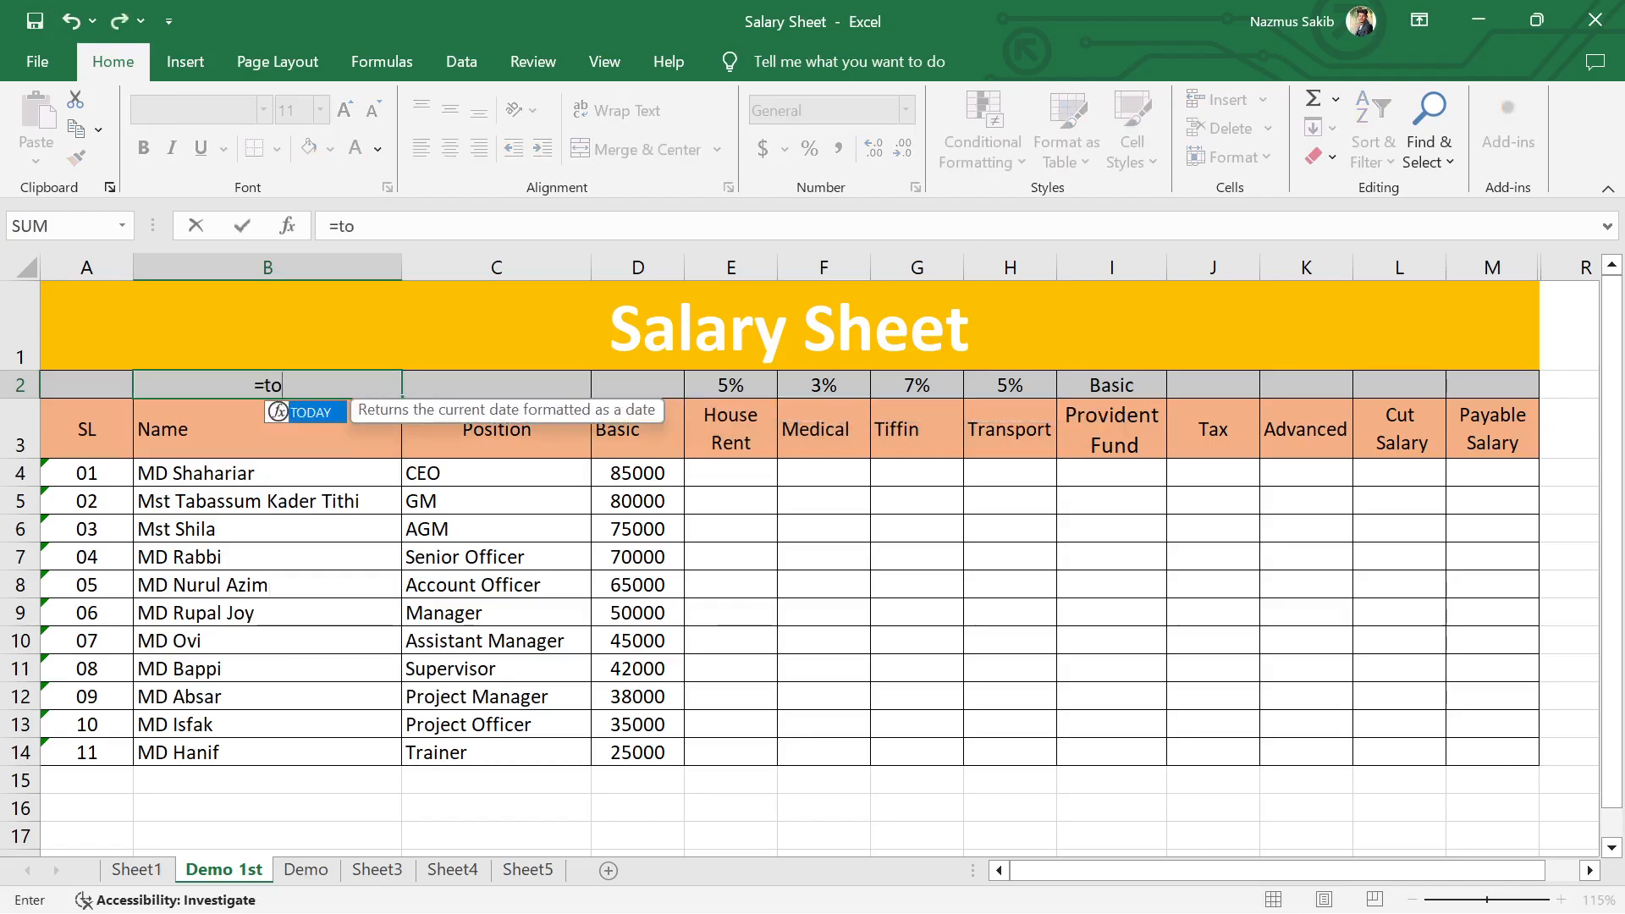
type("day")
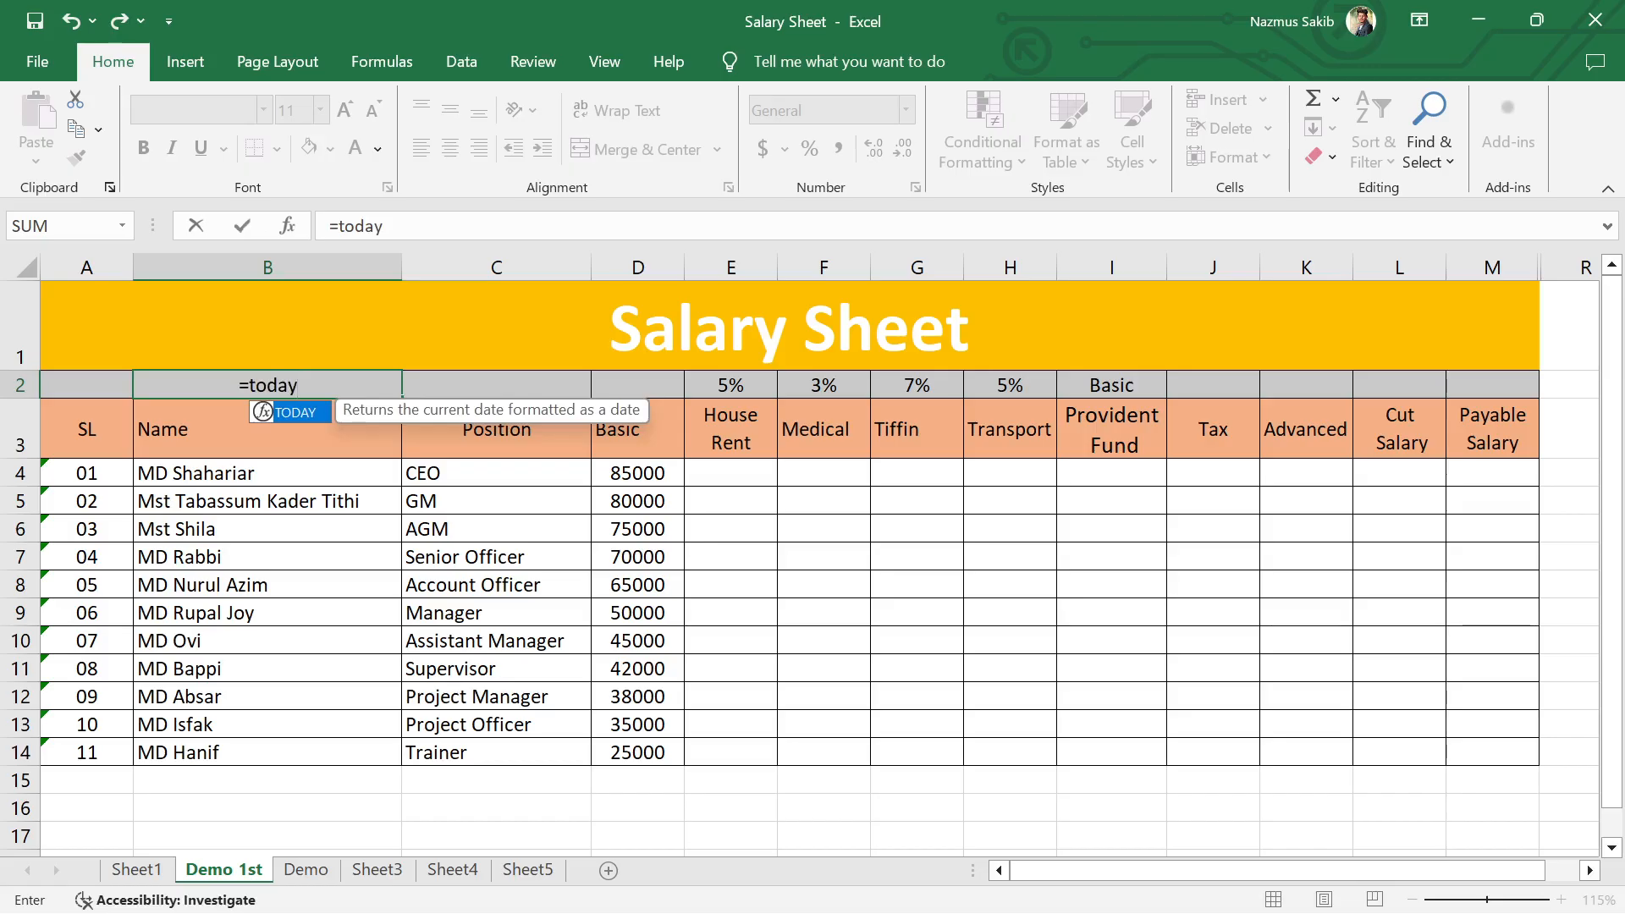
type("()")
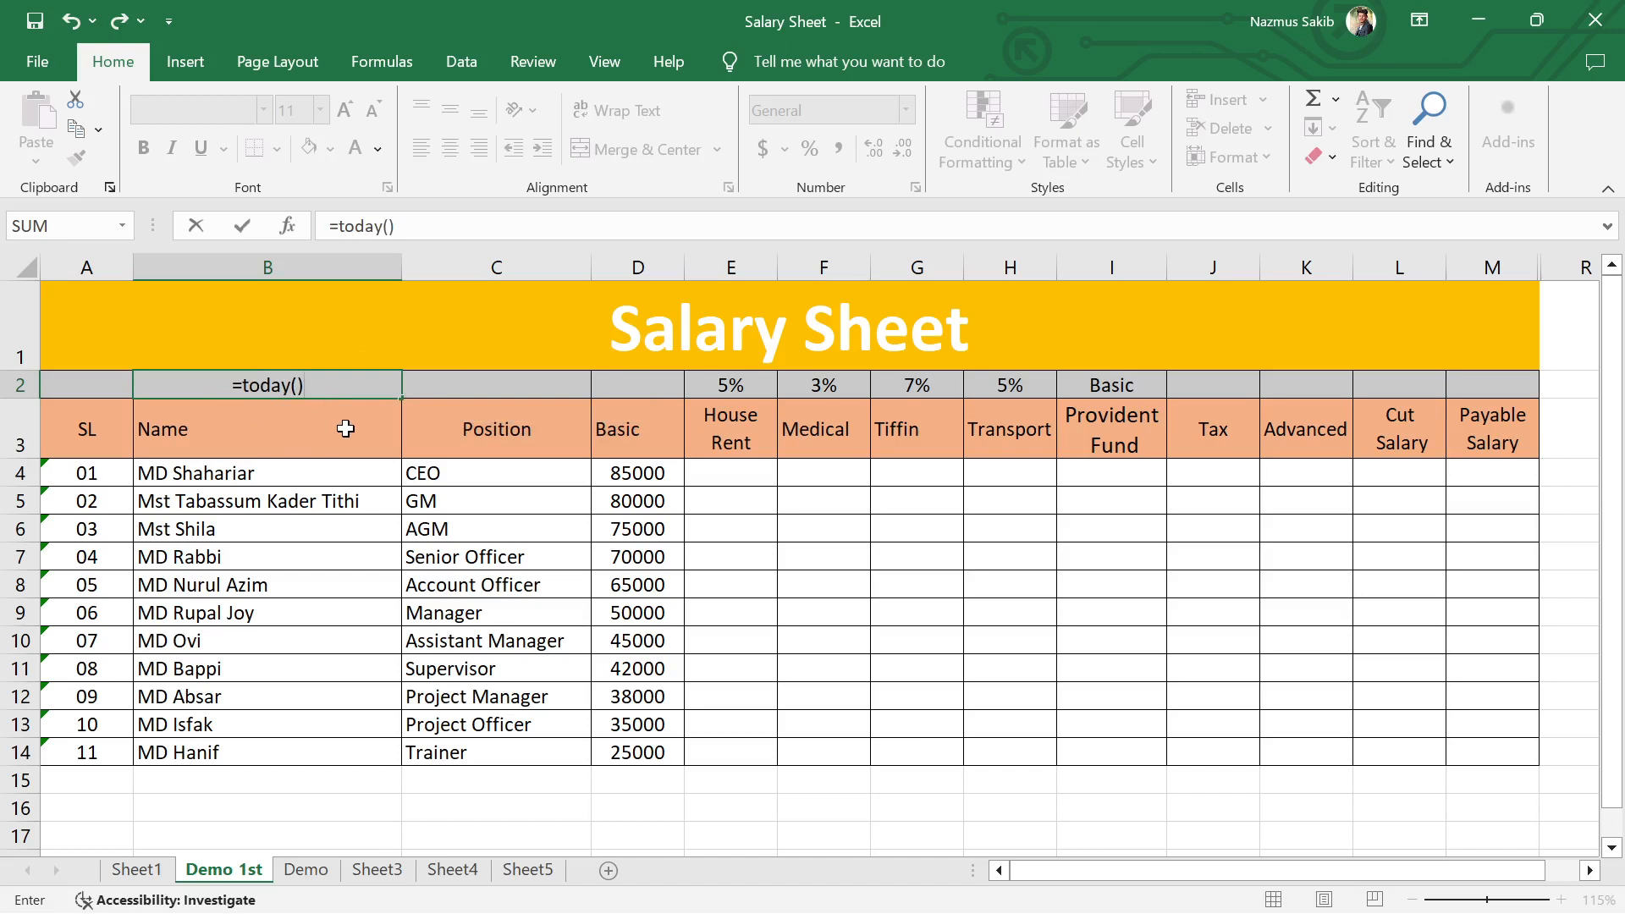
key("Return")
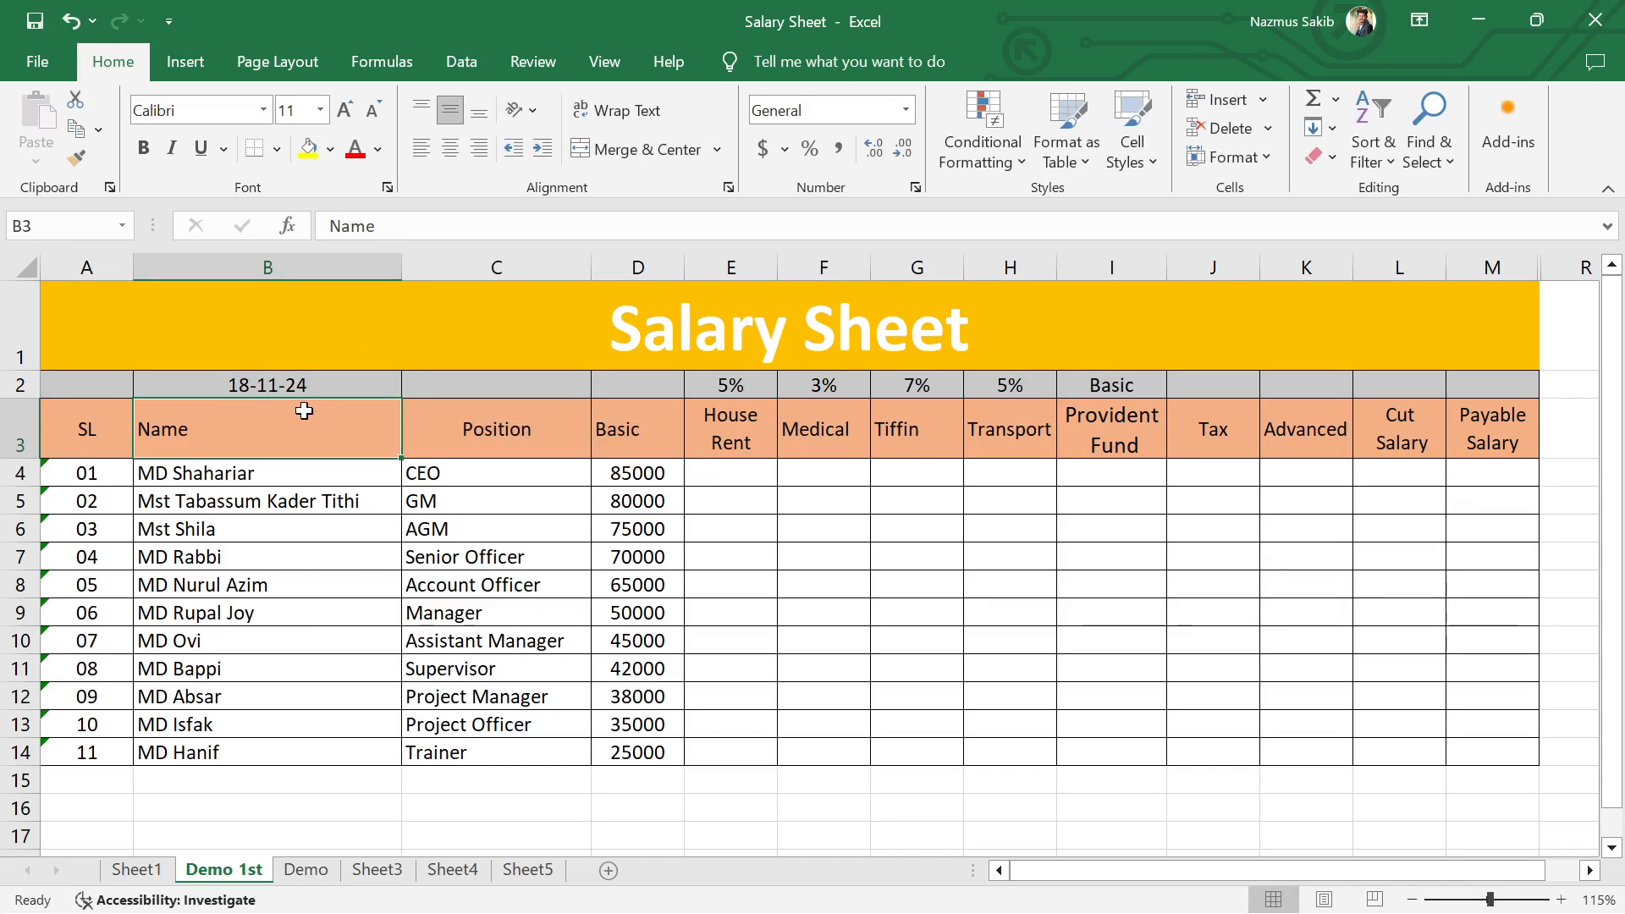
mouse_move(1532, 902)
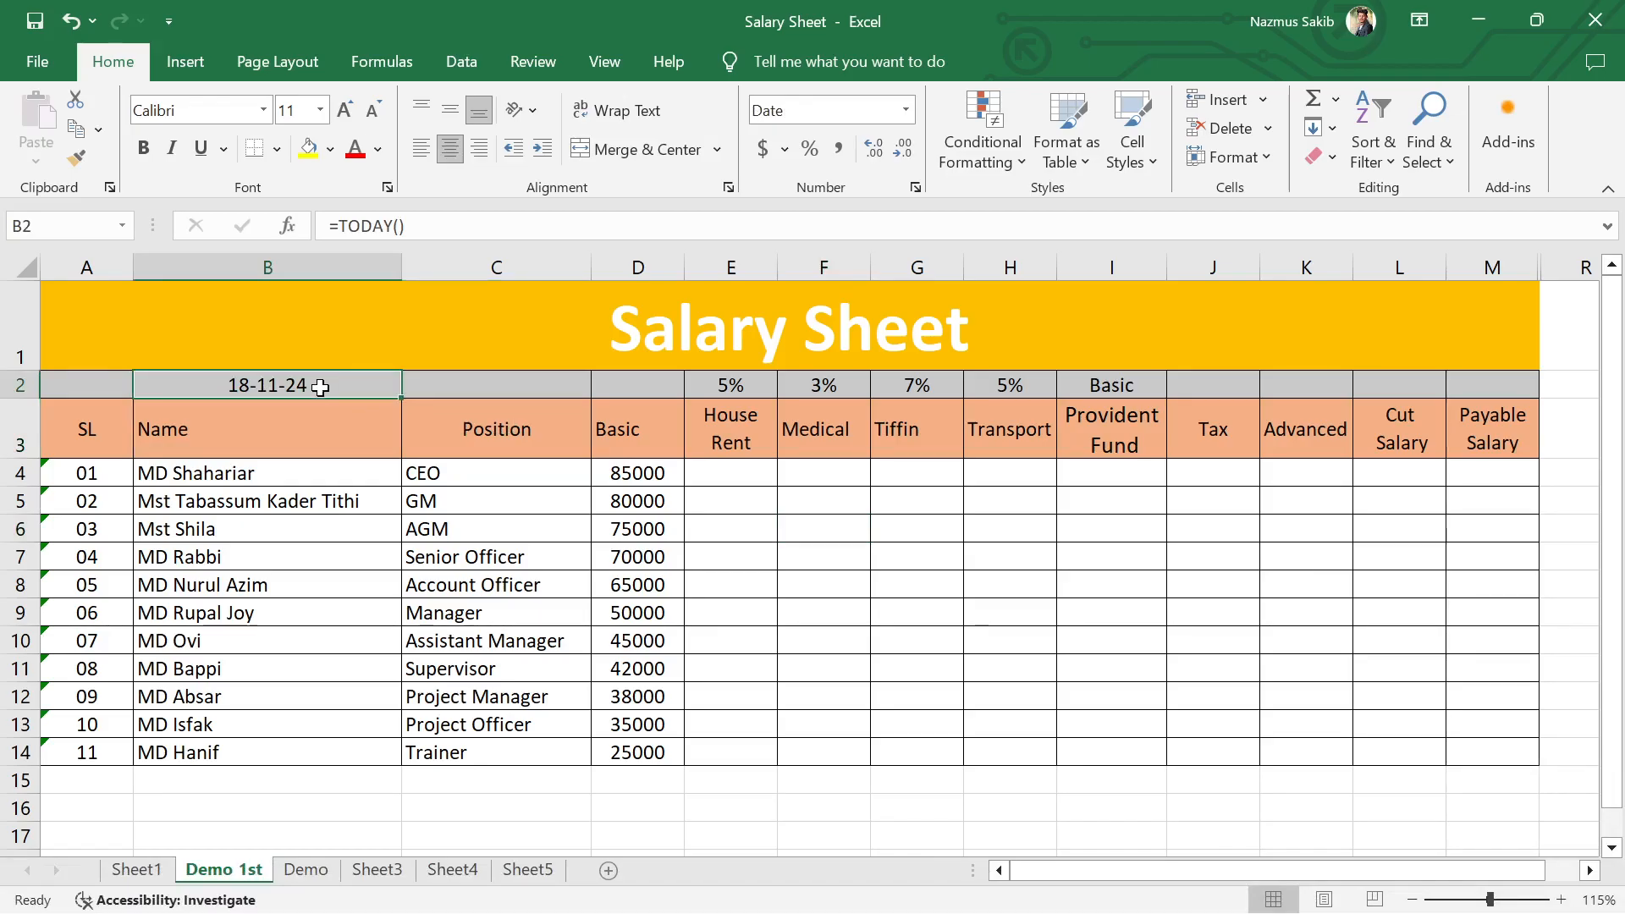
Step: Format the date in cell B2 with the 14-Mar-2012 date type
mouse_move(1558, 913)
left_click(673, 610)
left_click(307, 381)
left_click(916, 188)
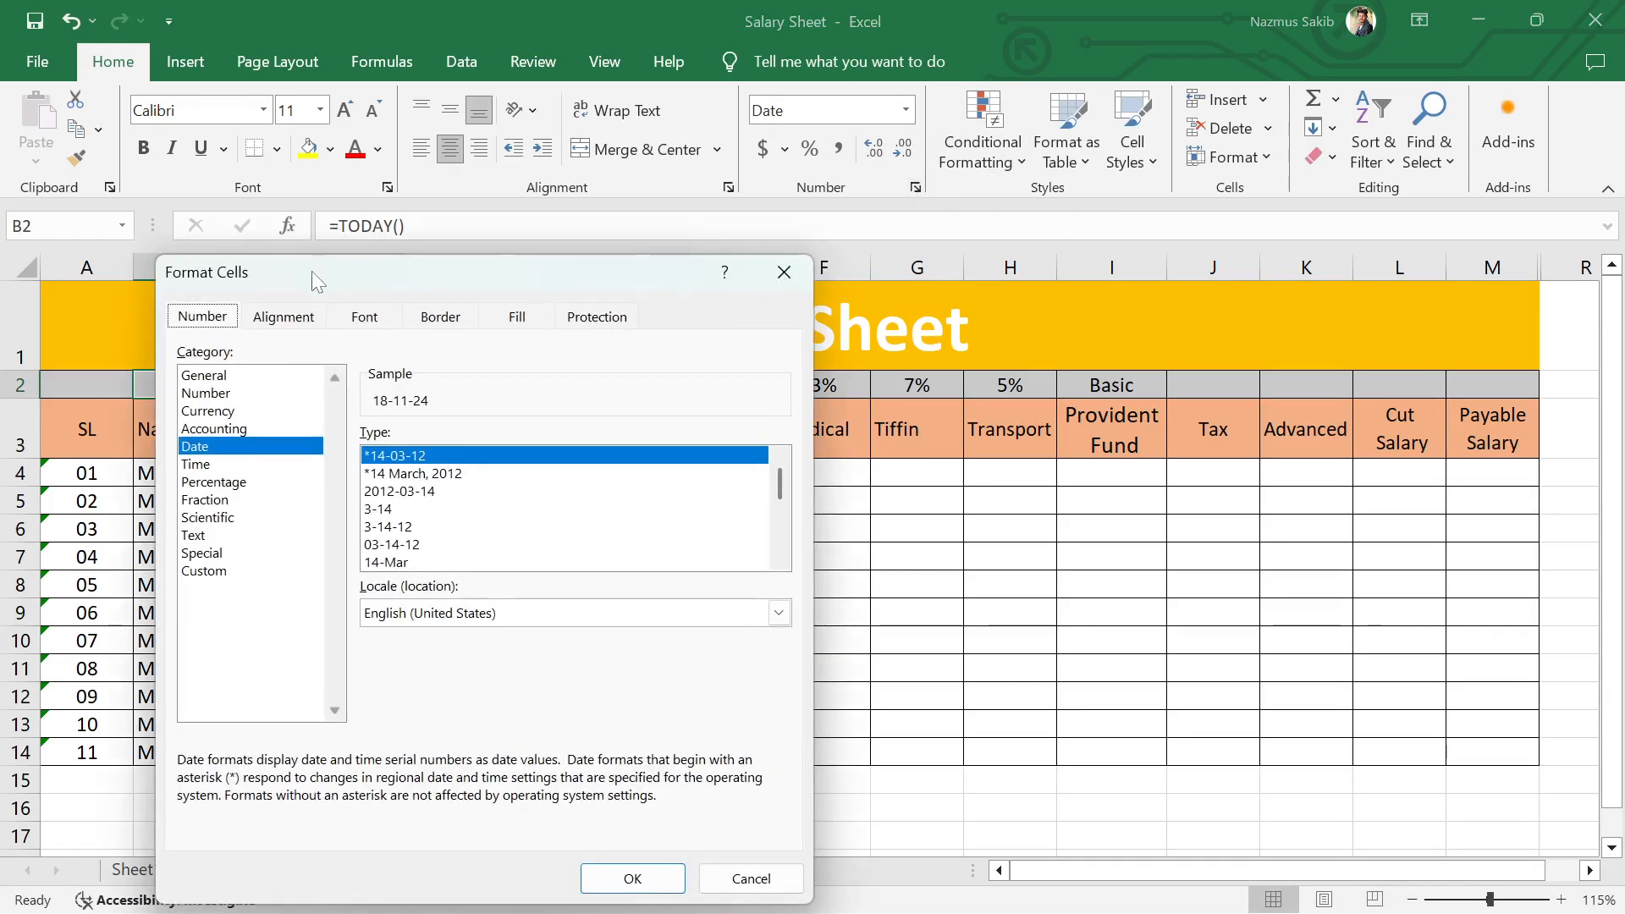
left_click_drag(311, 271, 908, 114)
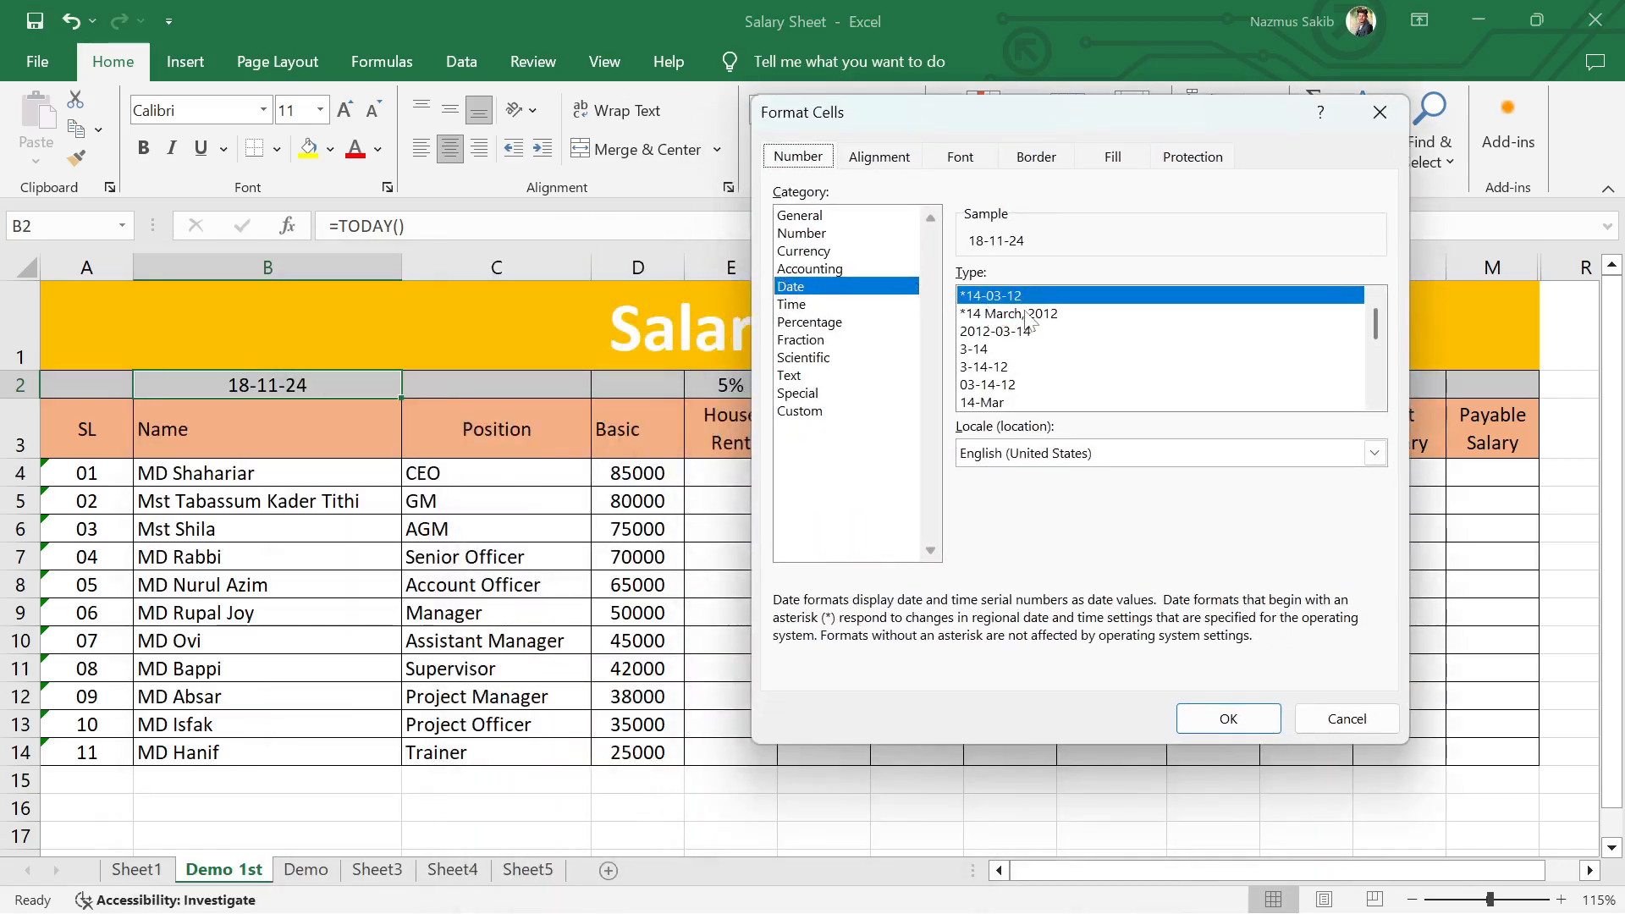
scroll(1037, 355, "down", 3)
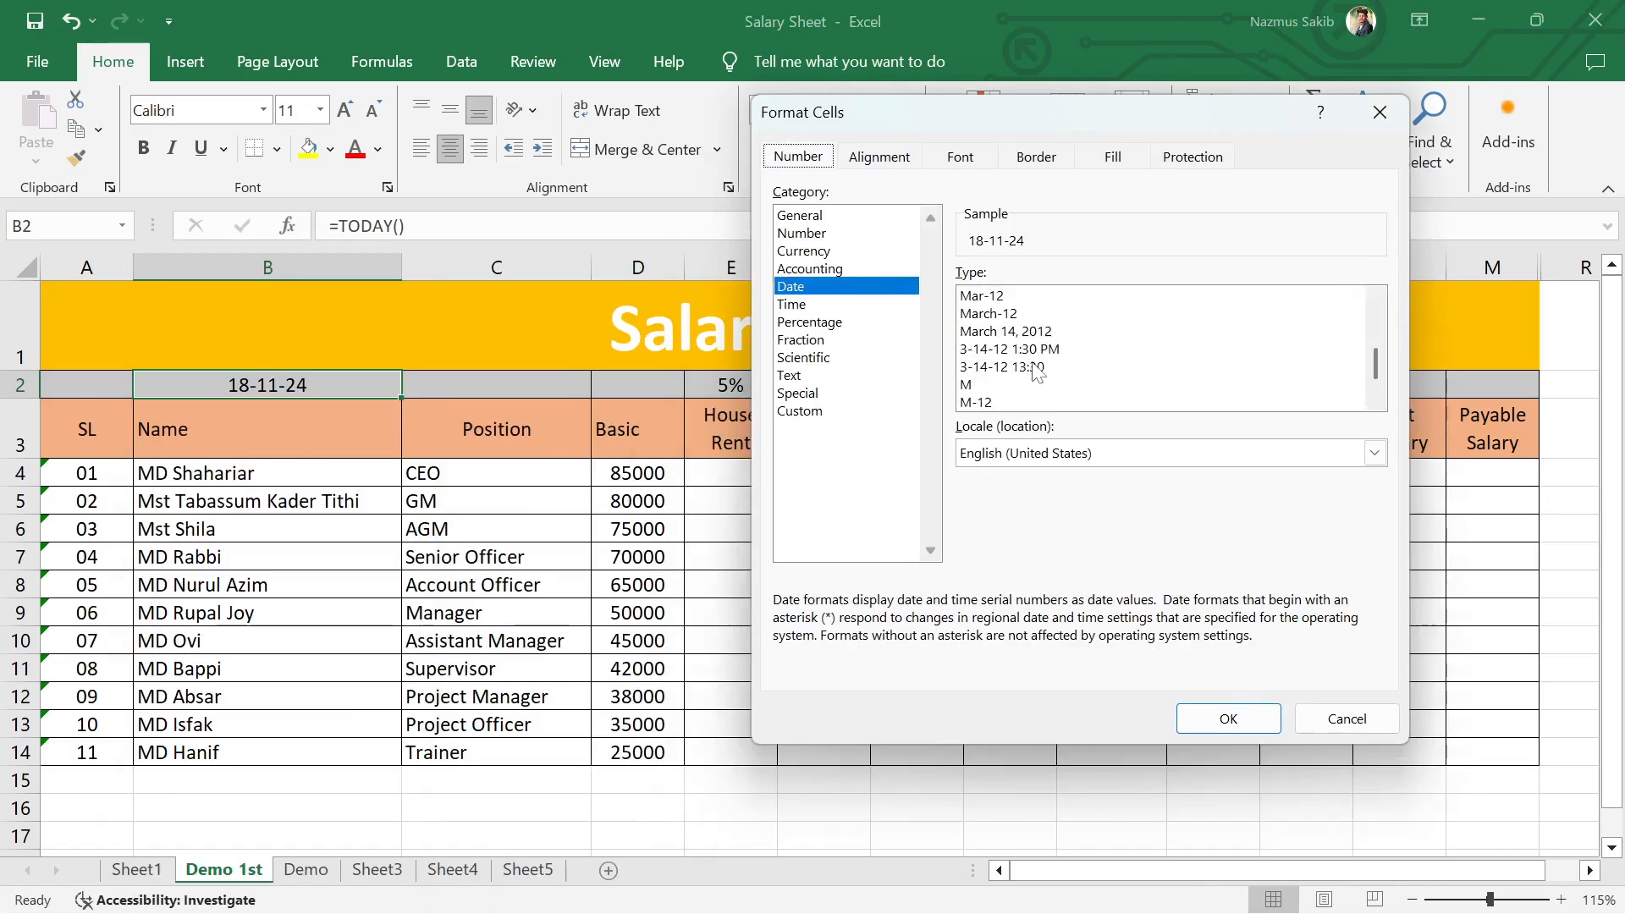
scroll(1035, 371, "down", 1)
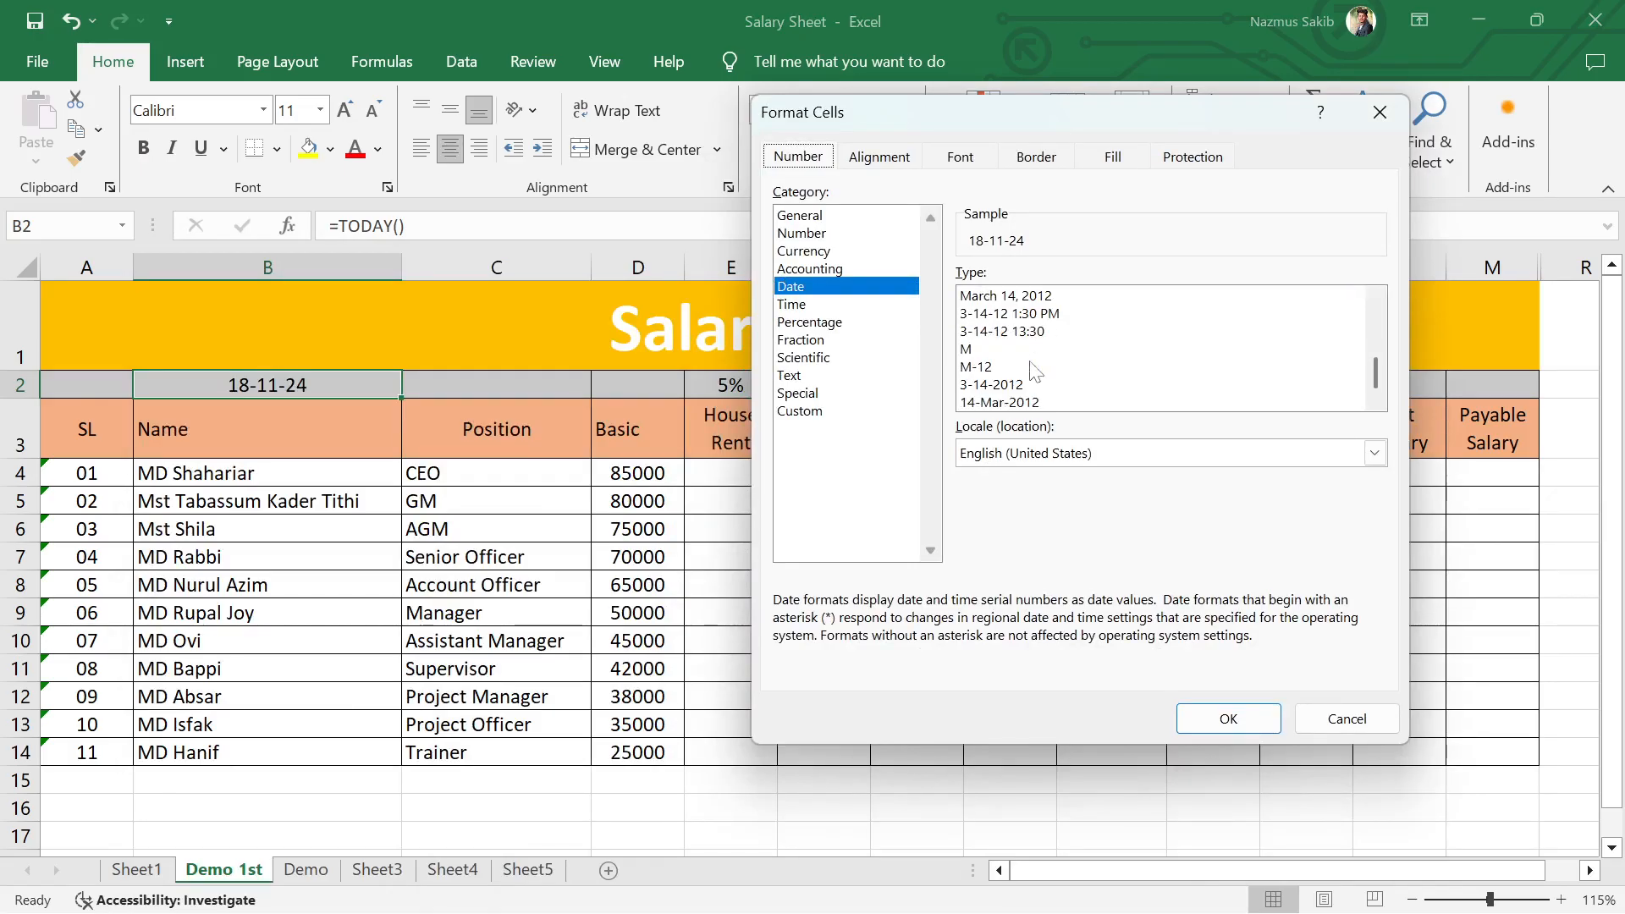
left_click(988, 403)
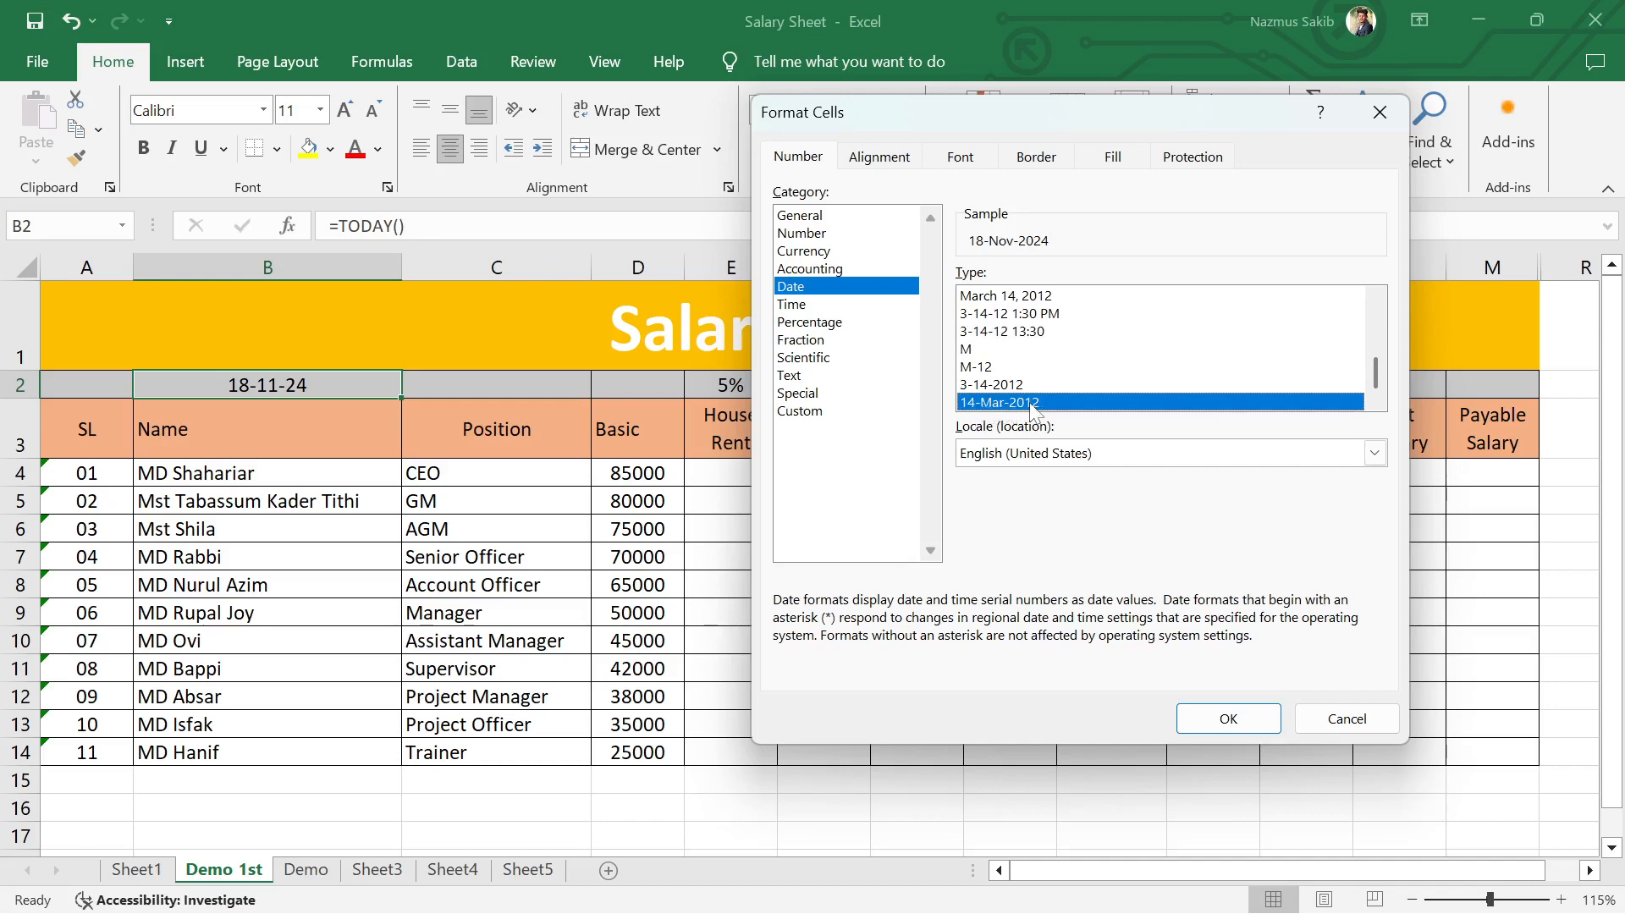
left_click(1229, 719)
left_click(824, 641)
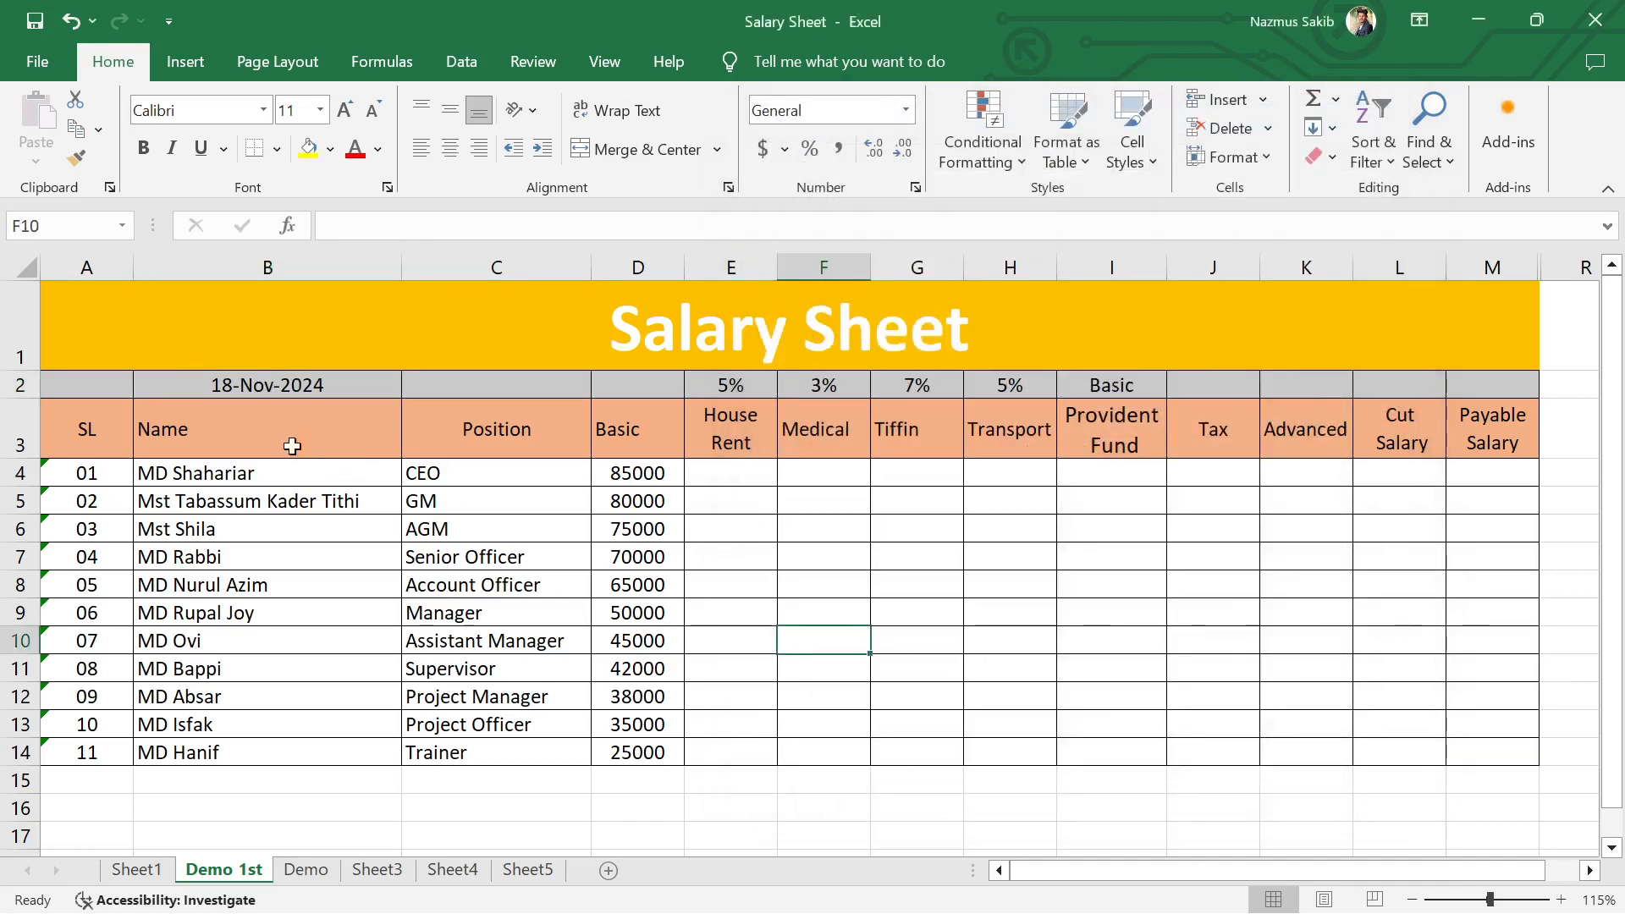
Step: Examine the date and time format types available for the date in cell B2
left_click(385, 386)
left_click(916, 187)
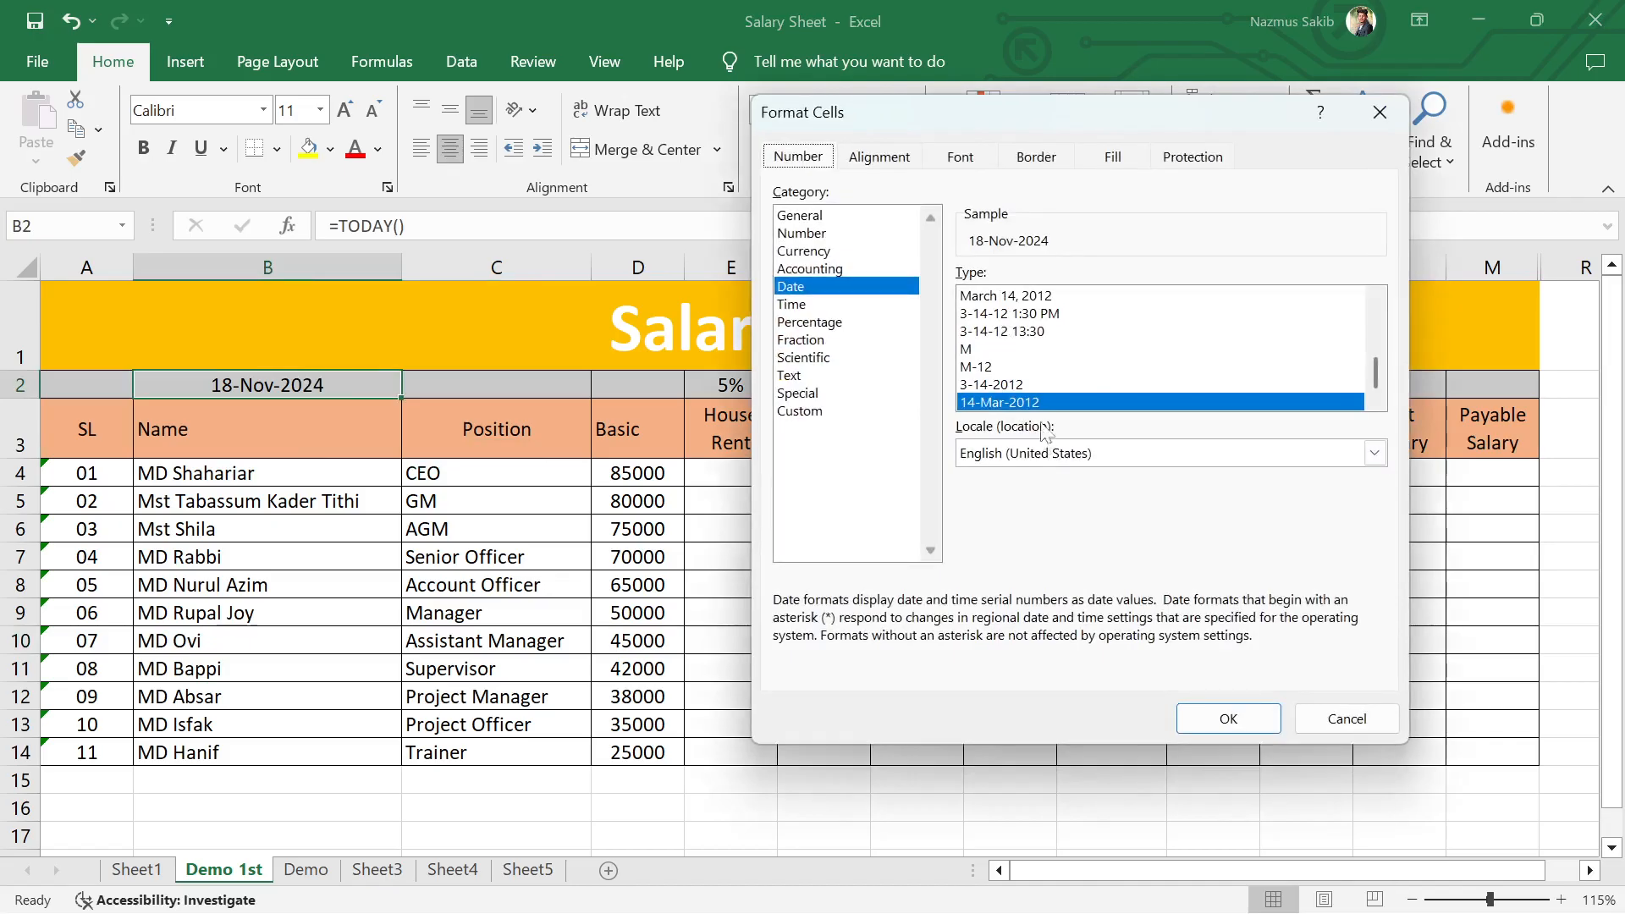
scroll(1043, 383, "up", 2)
scroll(1043, 383, "up", 2)
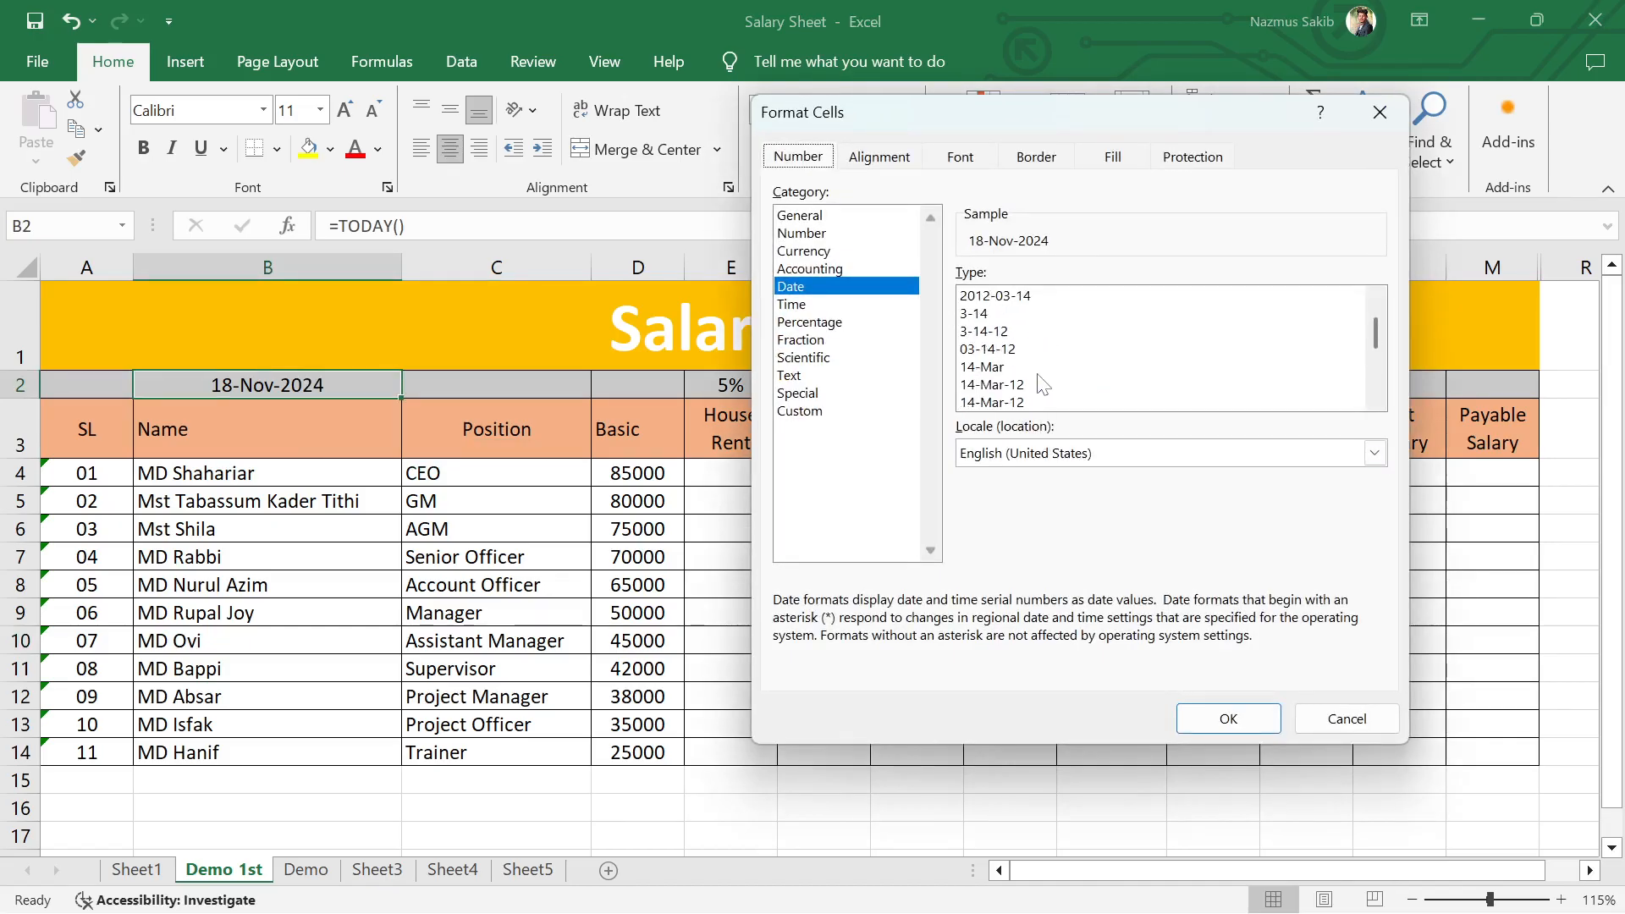
scroll(1049, 391, "down", 3)
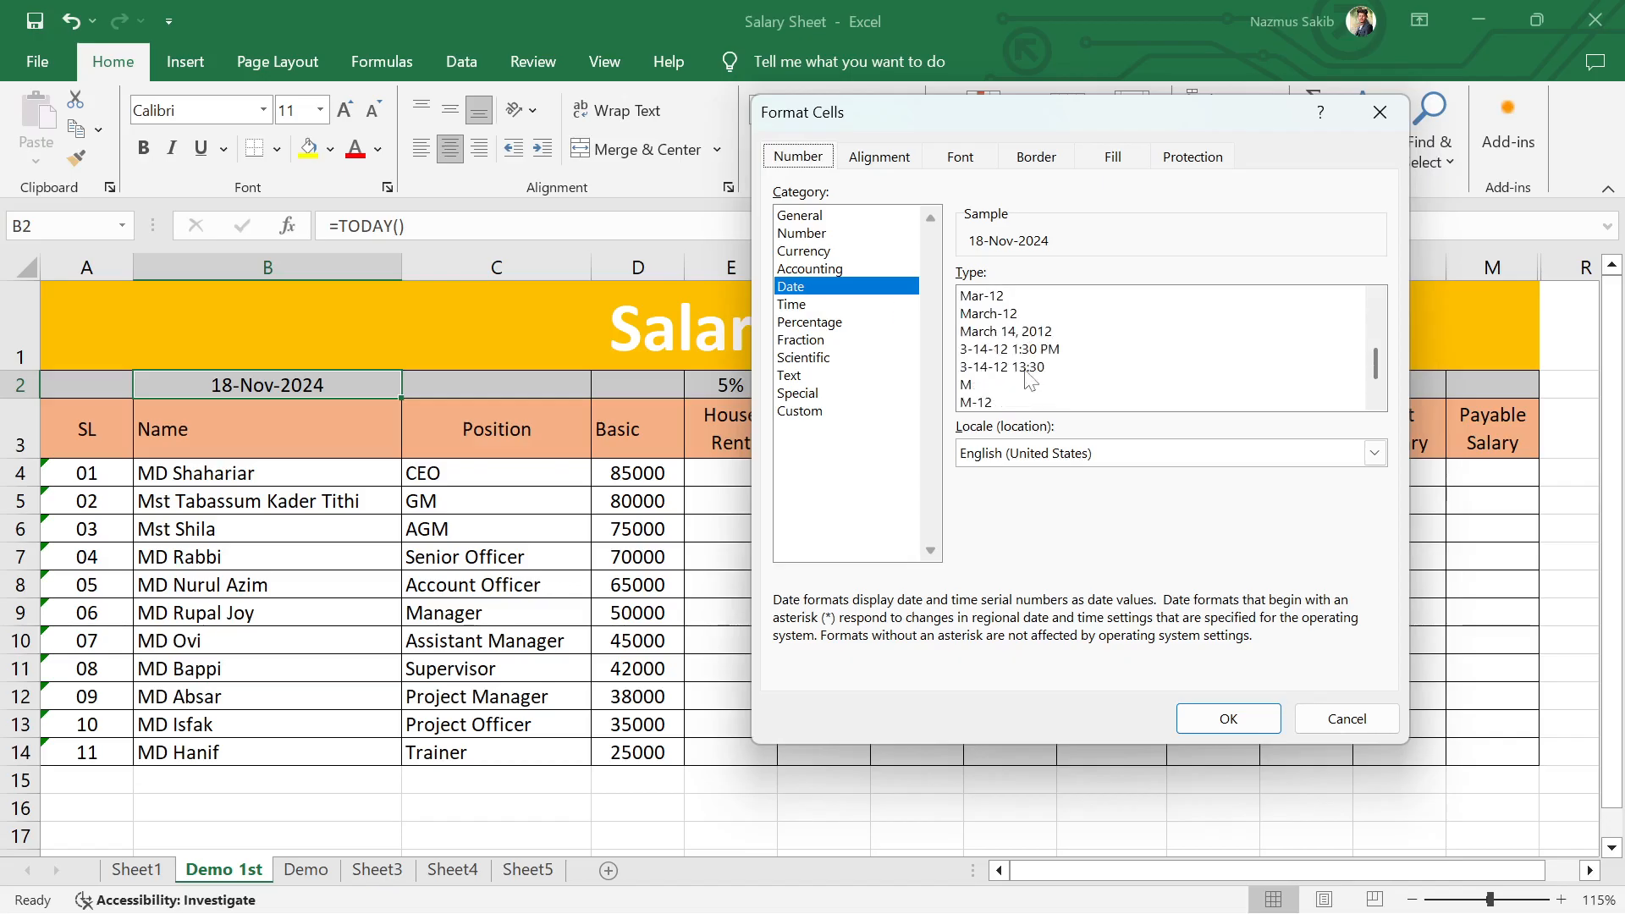
scroll(1031, 381, "up", 3)
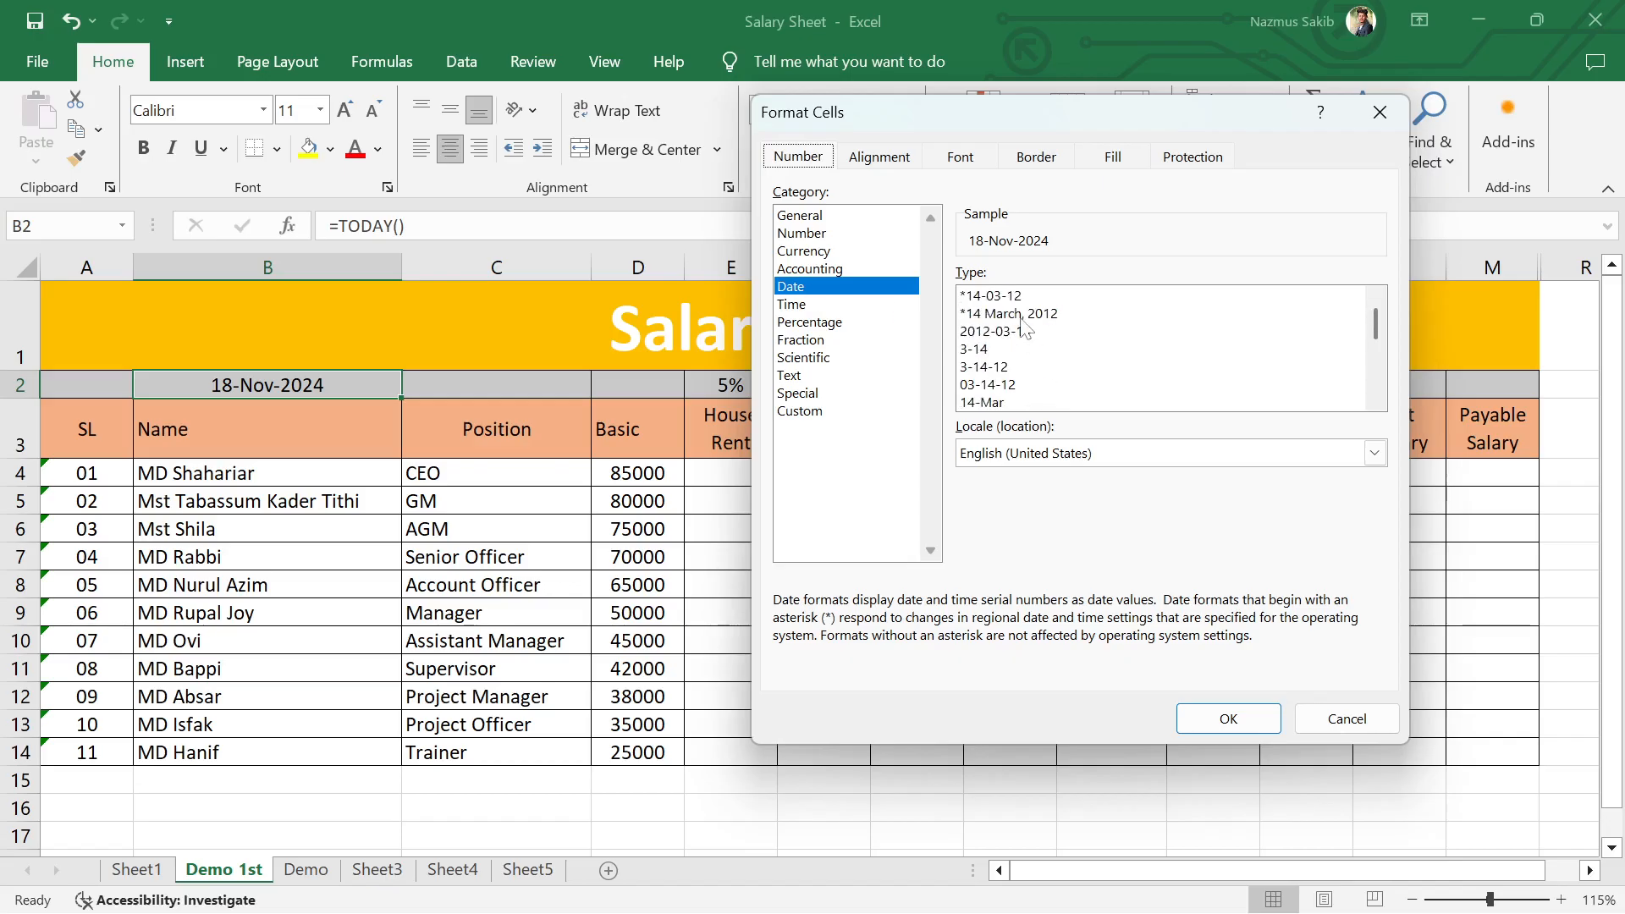
scroll(1031, 377, "down", 2)
scroll(1061, 390, "down", 1)
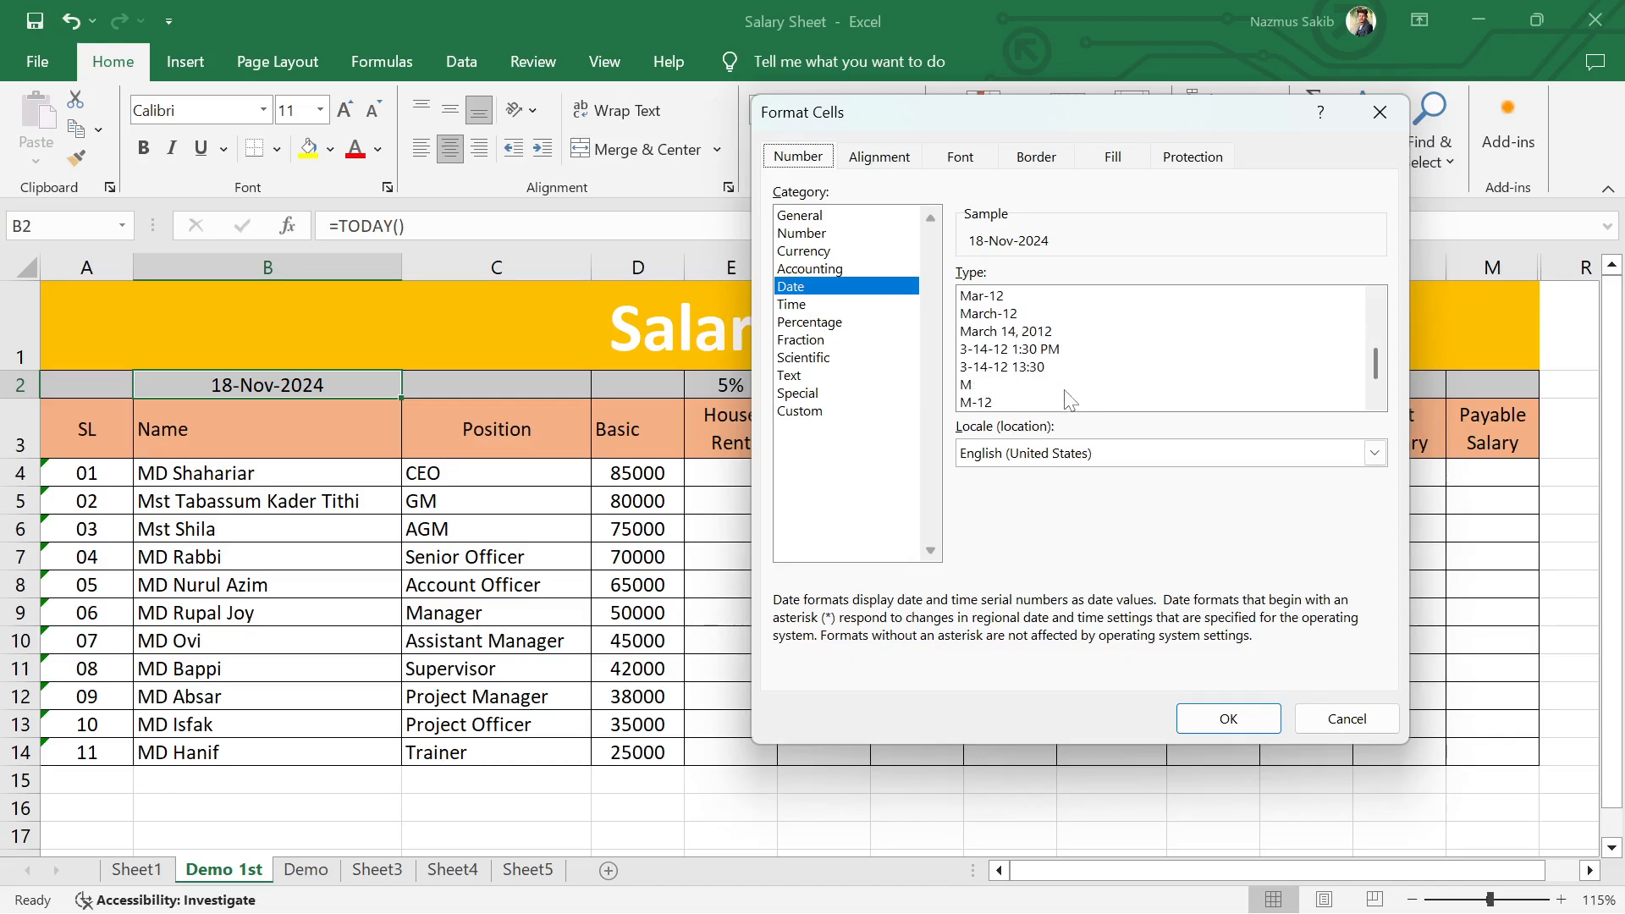
scroll(1039, 354, "down", 1)
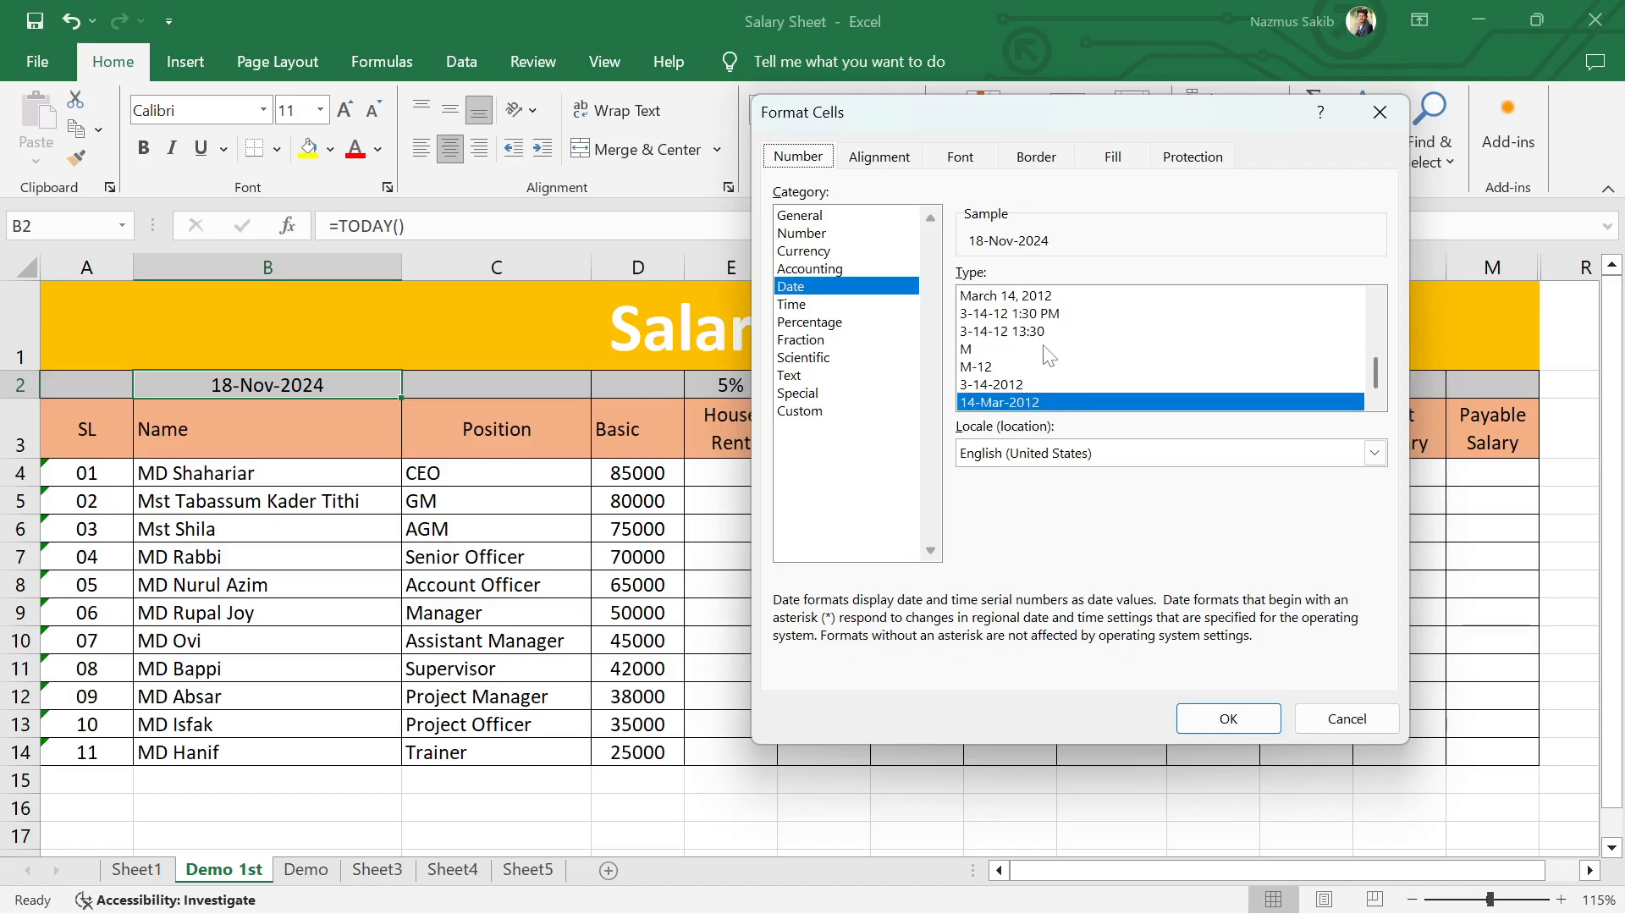
scroll(1049, 356, "up", 1)
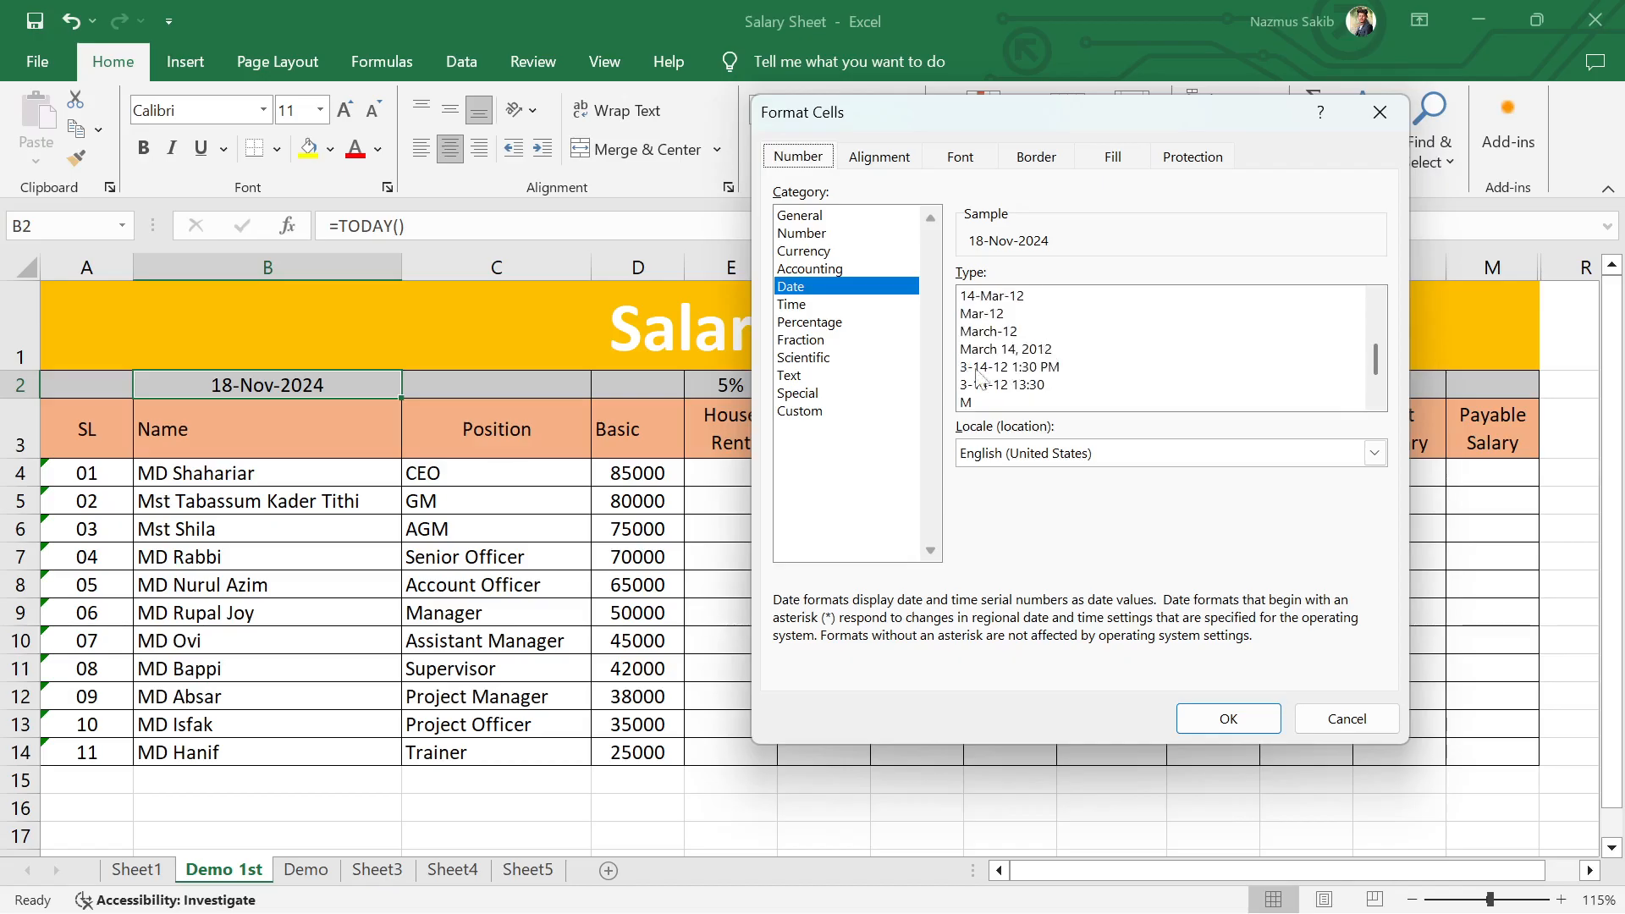
left_click(816, 305)
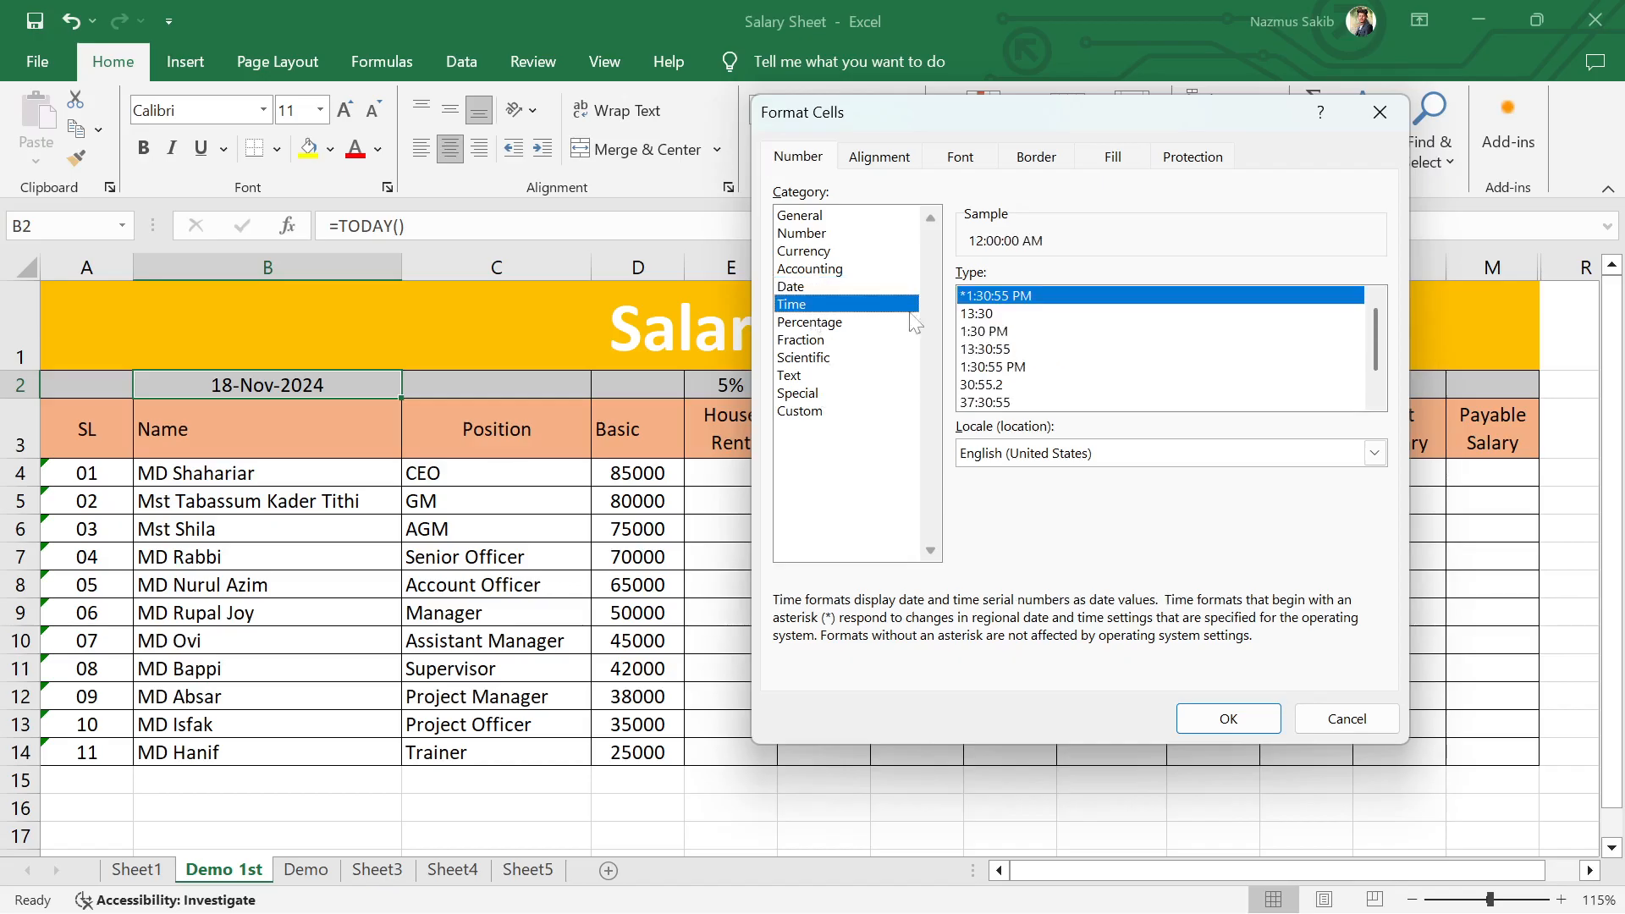
left_click(815, 287)
scroll(1376, 344, "down", 2)
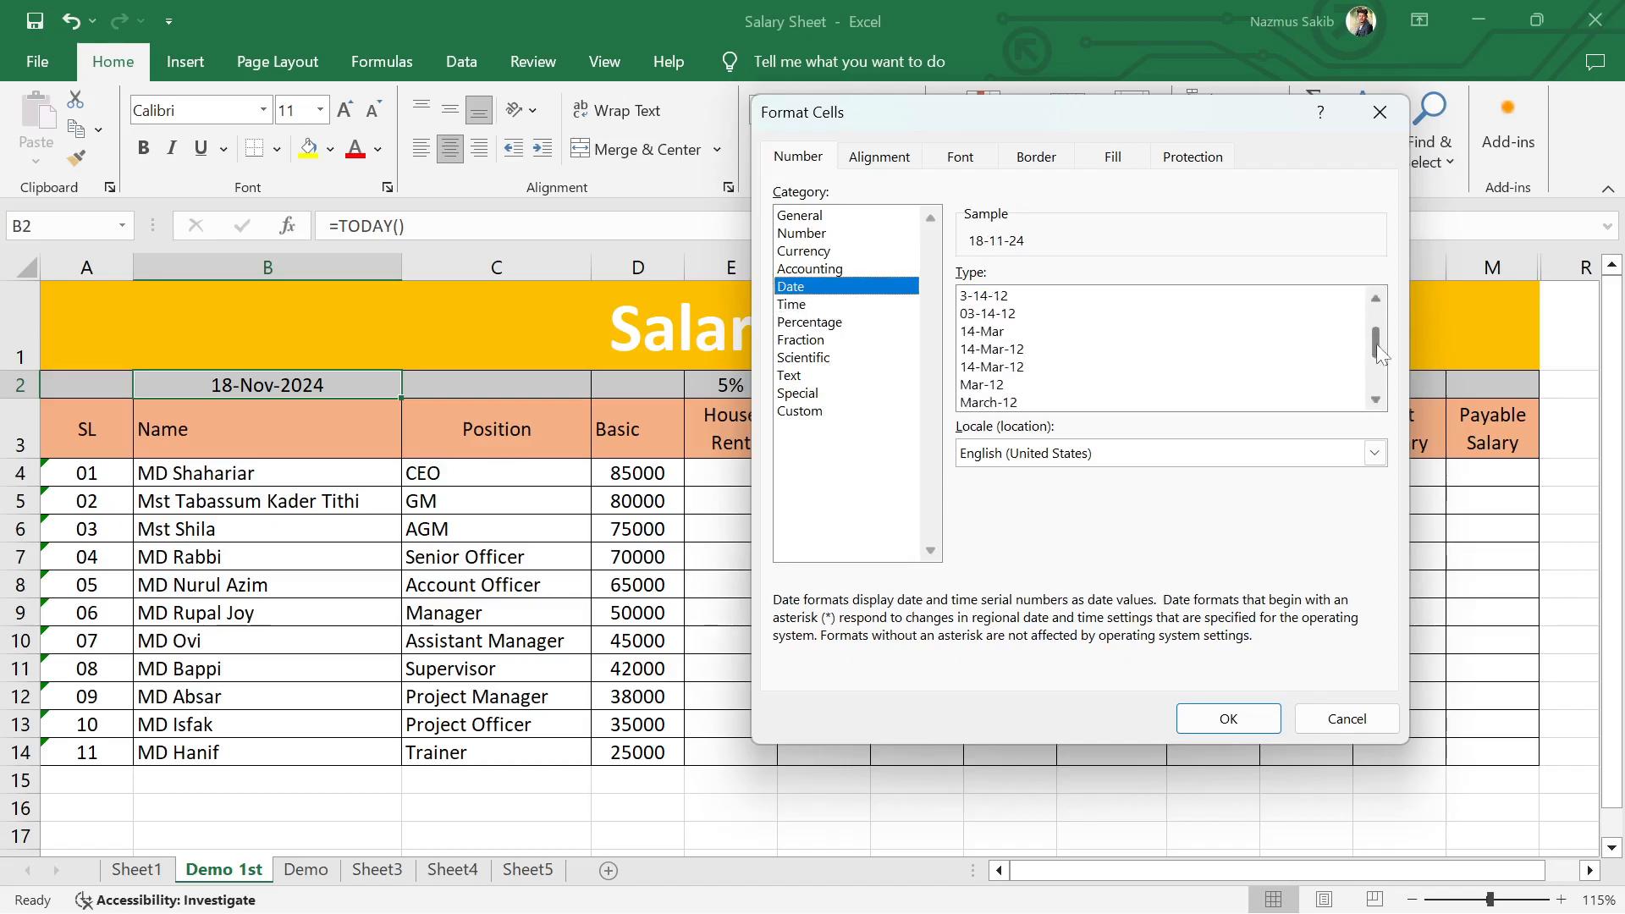
left_click_drag(1376, 344, 1373, 404)
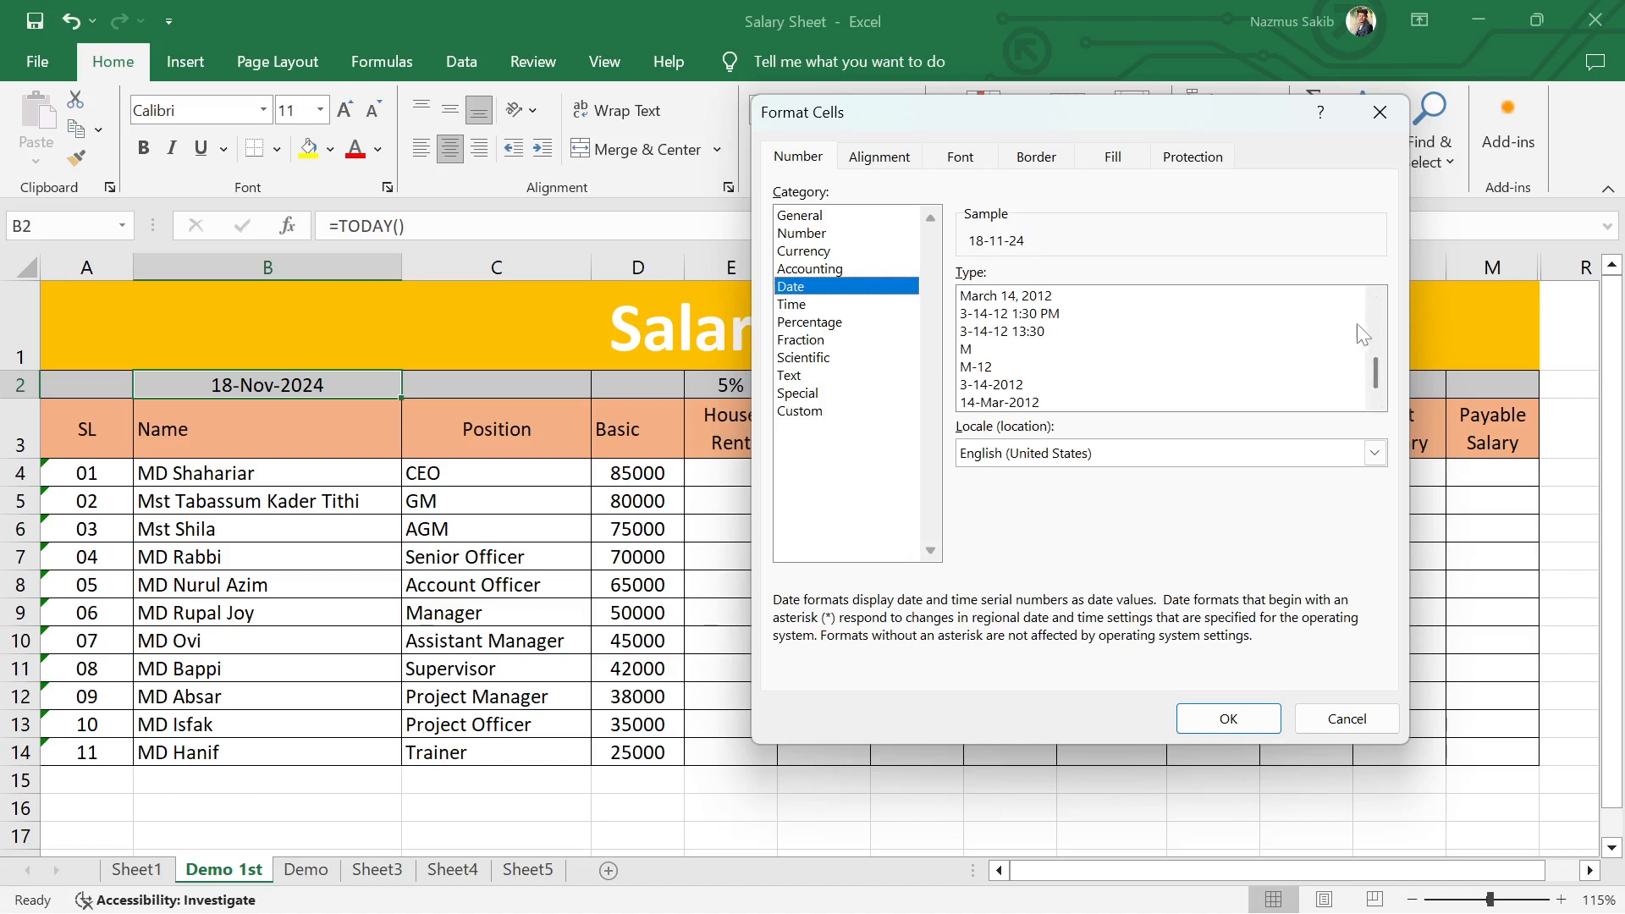
left_click(1377, 300)
left_click(1376, 301)
left_click(1376, 301)
left_click(1377, 300)
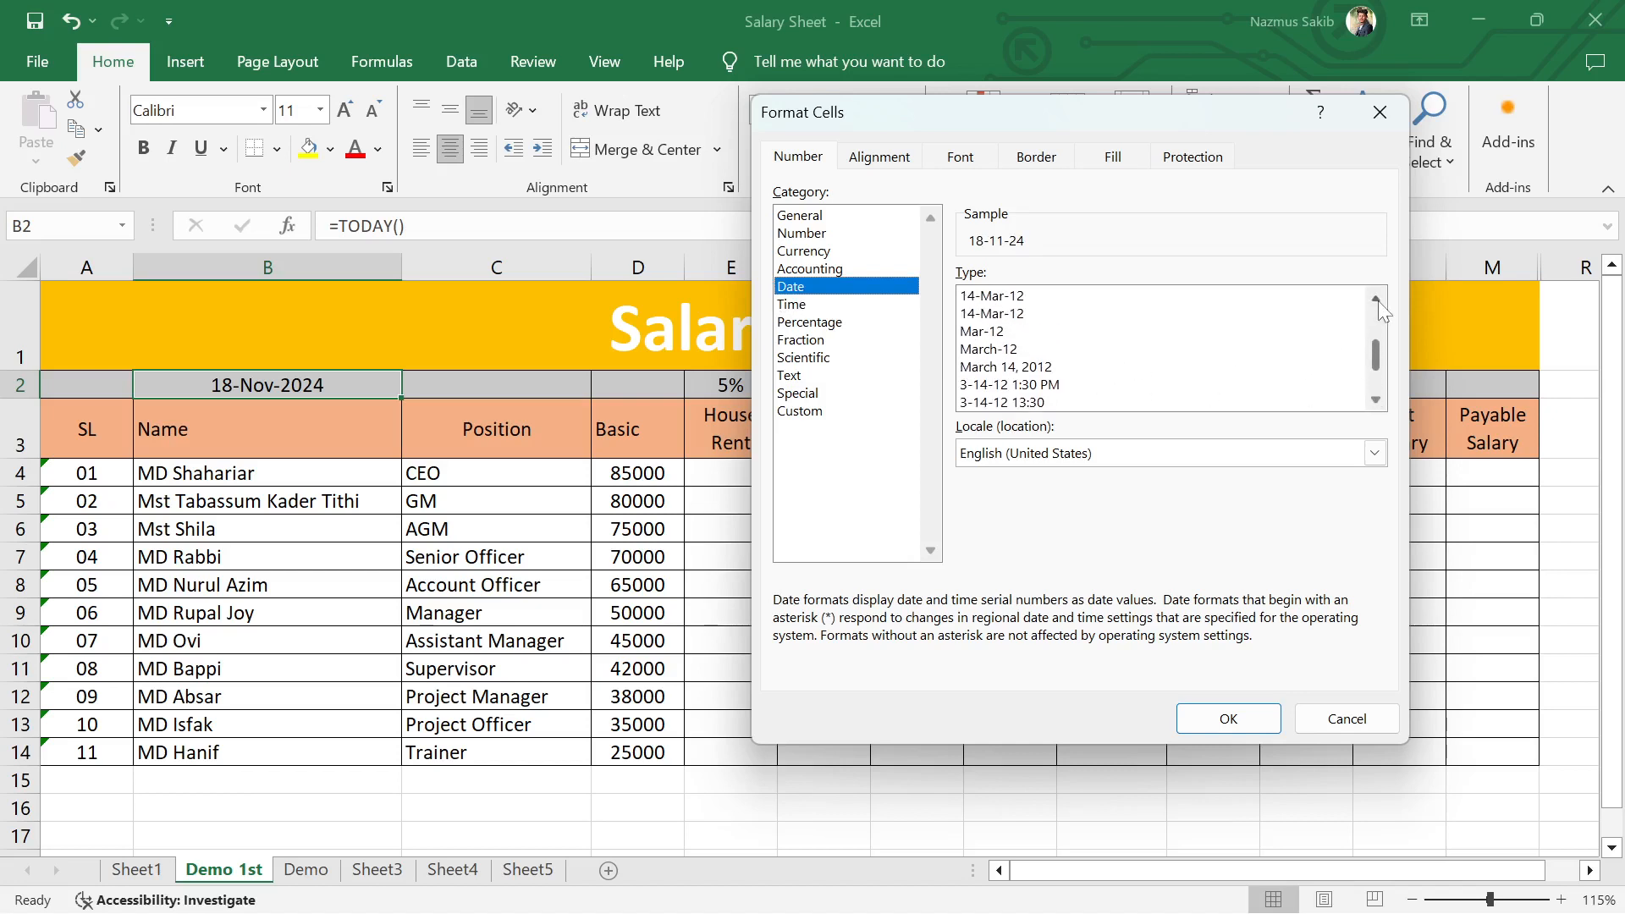
left_click(1376, 301)
left_click(1376, 301)
left_click(1376, 300)
left_click(1377, 301)
left_click(1377, 301)
left_click(1376, 301)
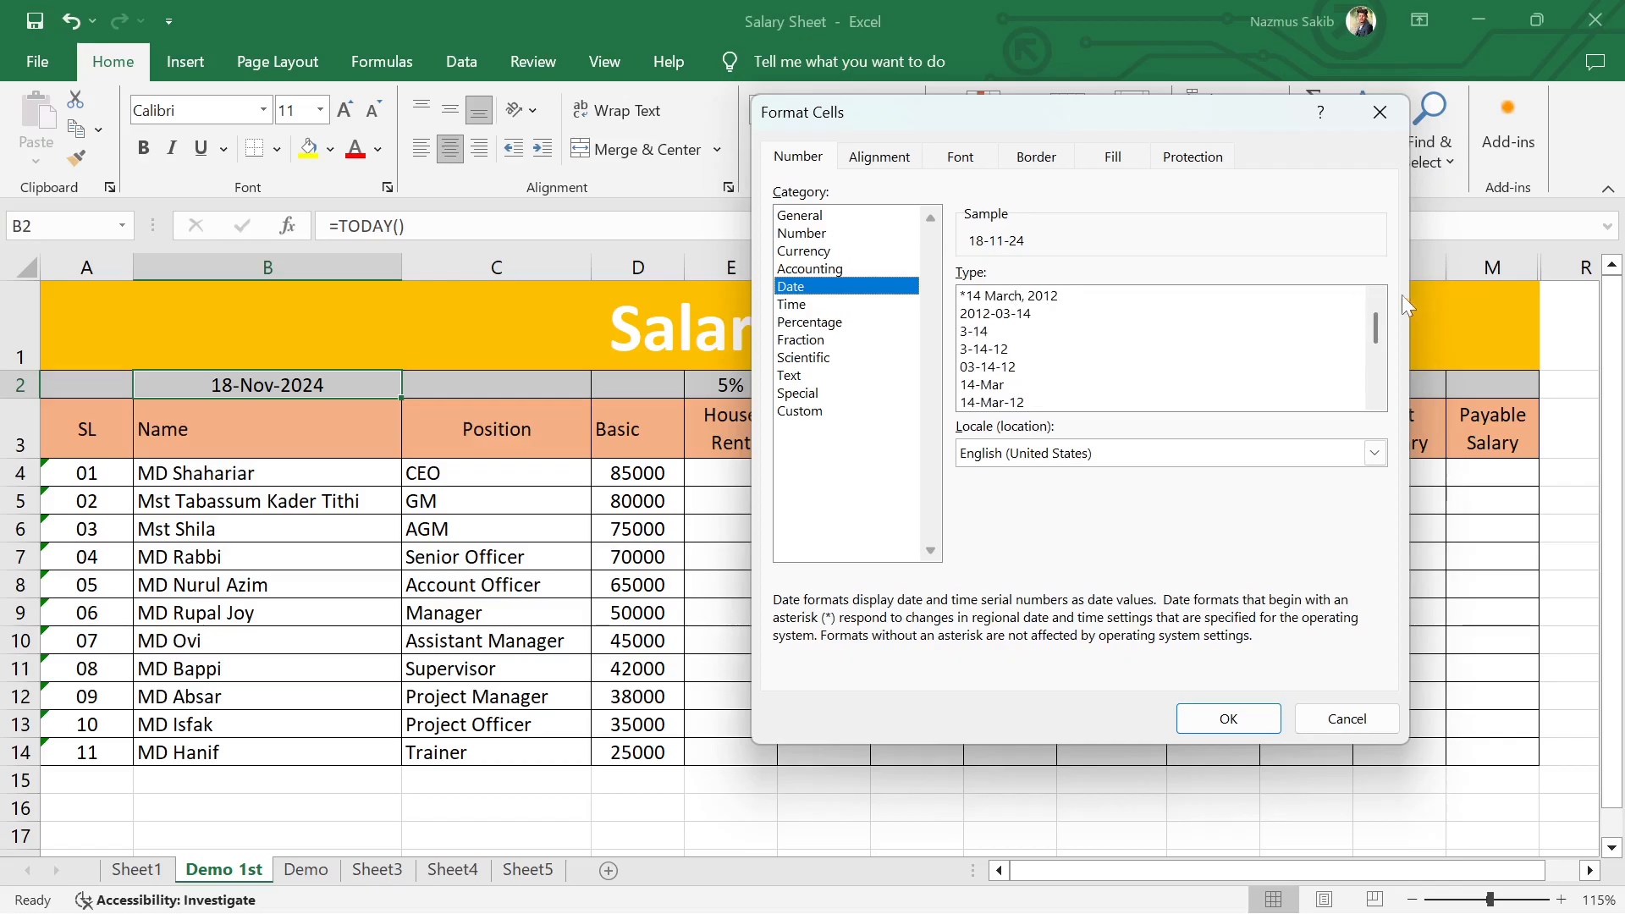
left_click(1375, 300)
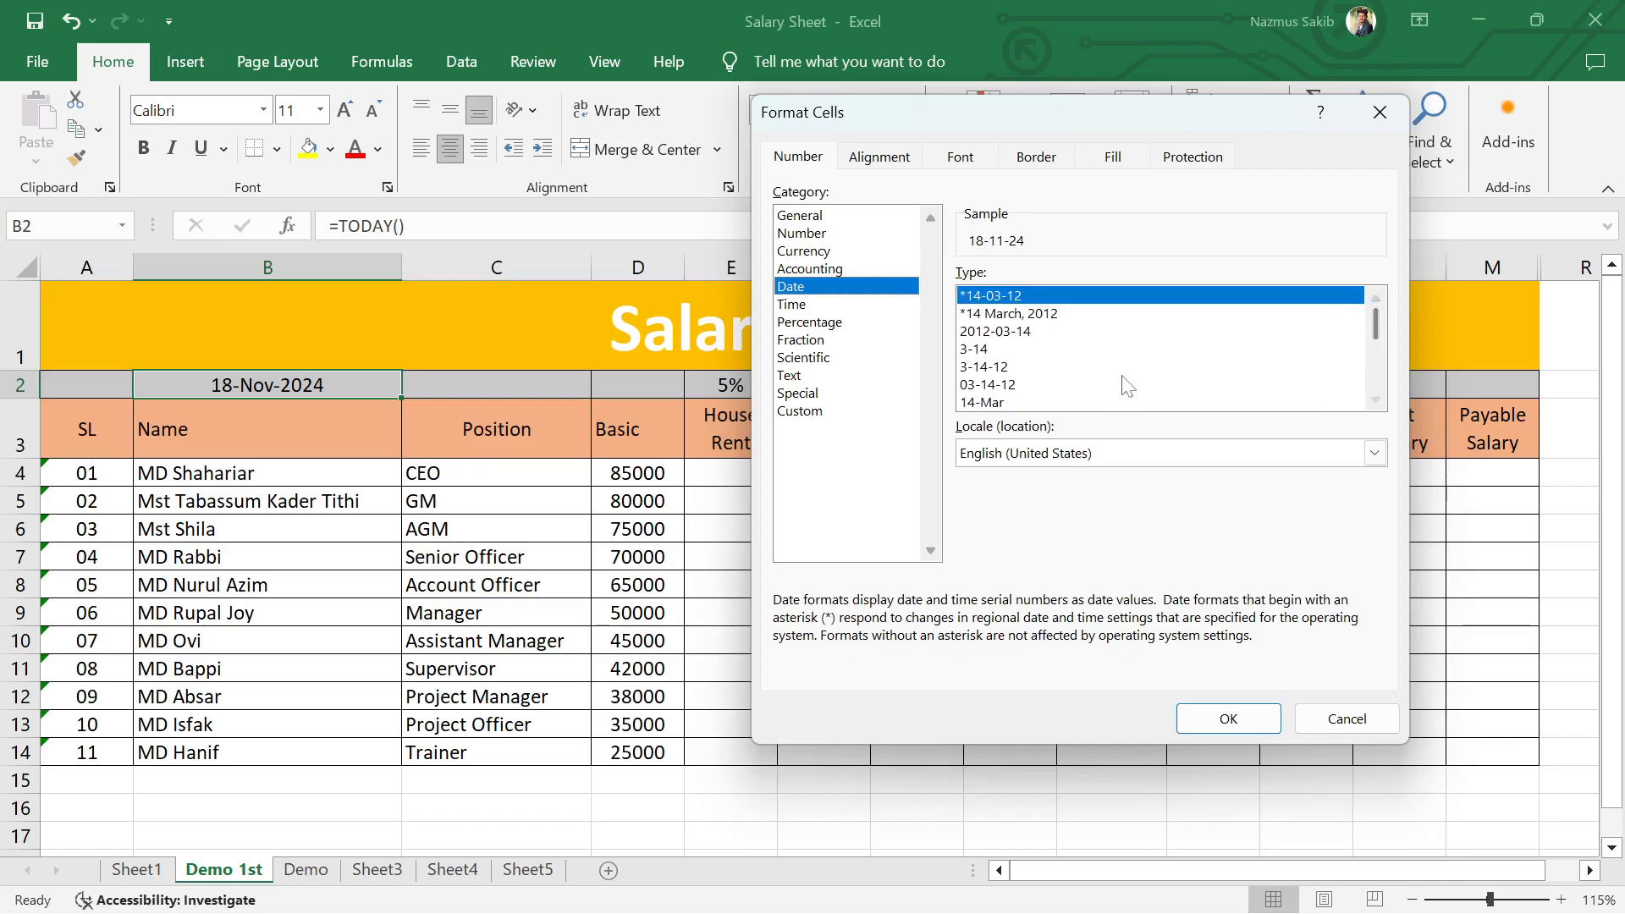
Step: Format the date in cell B2 with the 3-14-12 1:30 PM date type
left_click(1375, 400)
left_click(1374, 399)
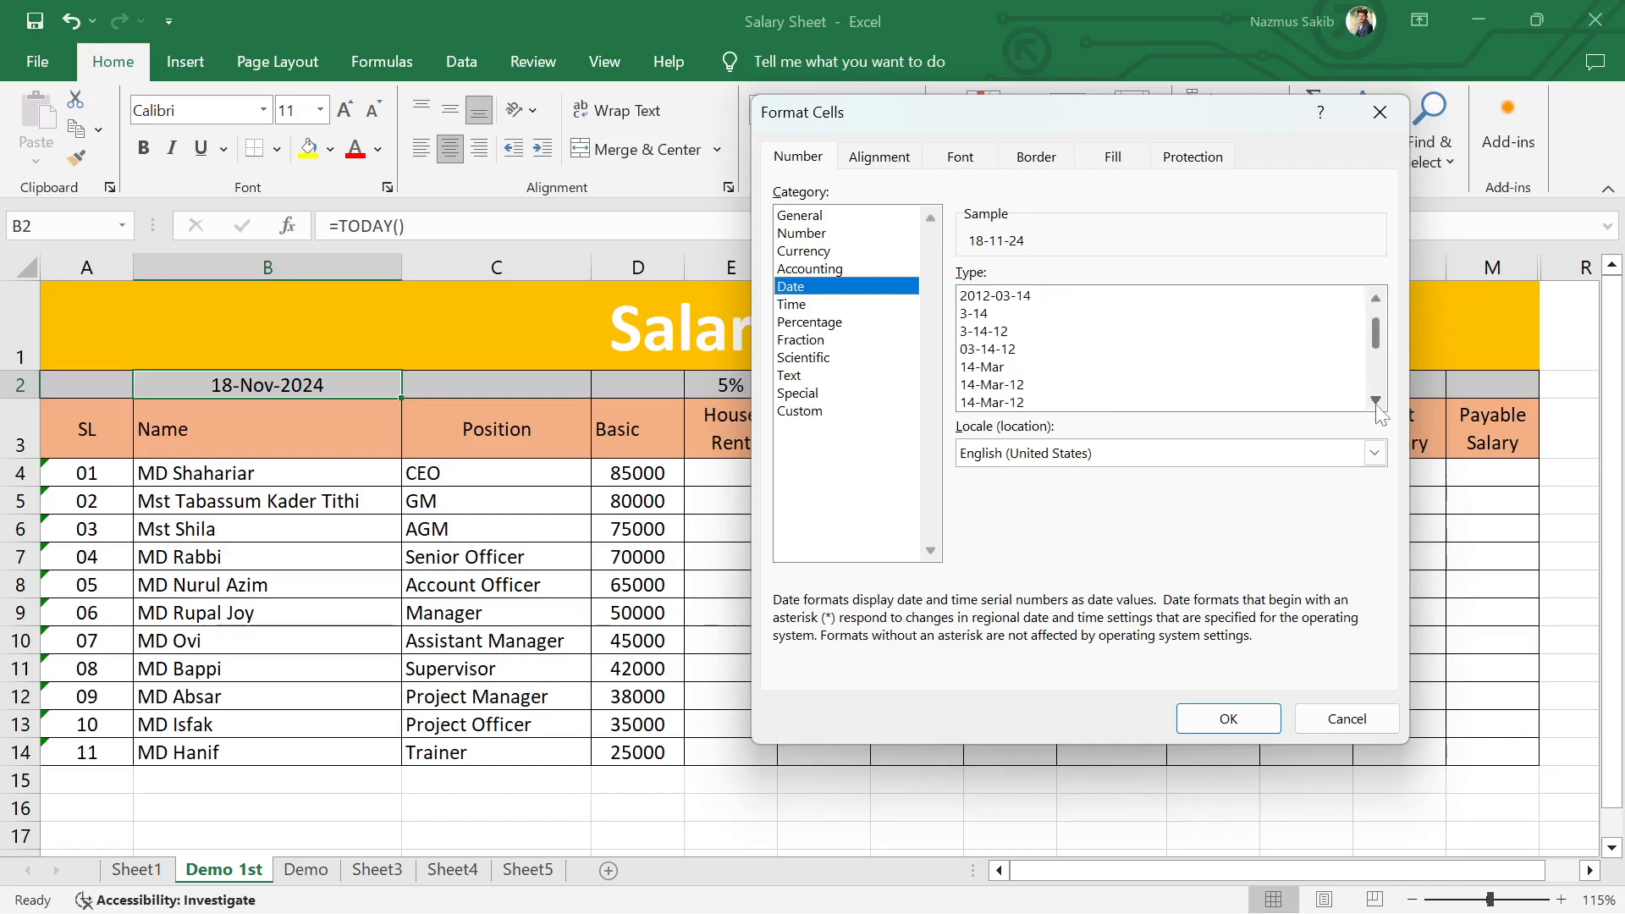
left_click(1375, 400)
left_click(1375, 399)
left_click(1375, 399)
left_click(1377, 404)
left_click(1376, 404)
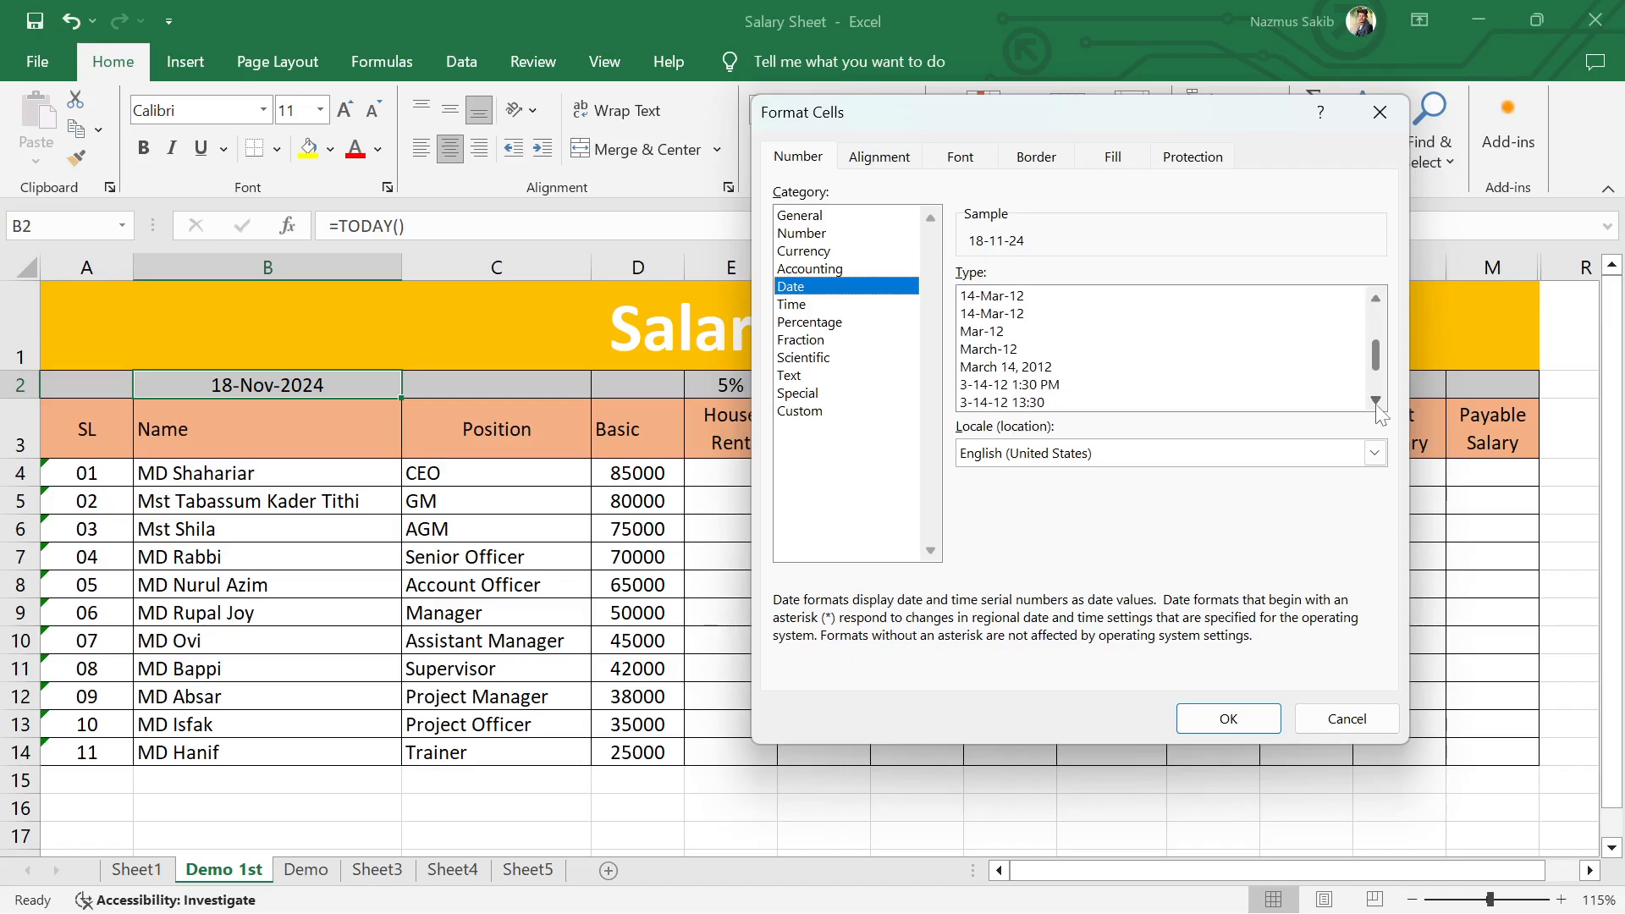
left_click(1375, 400)
left_click(1375, 399)
left_click(1375, 399)
left_click(1375, 400)
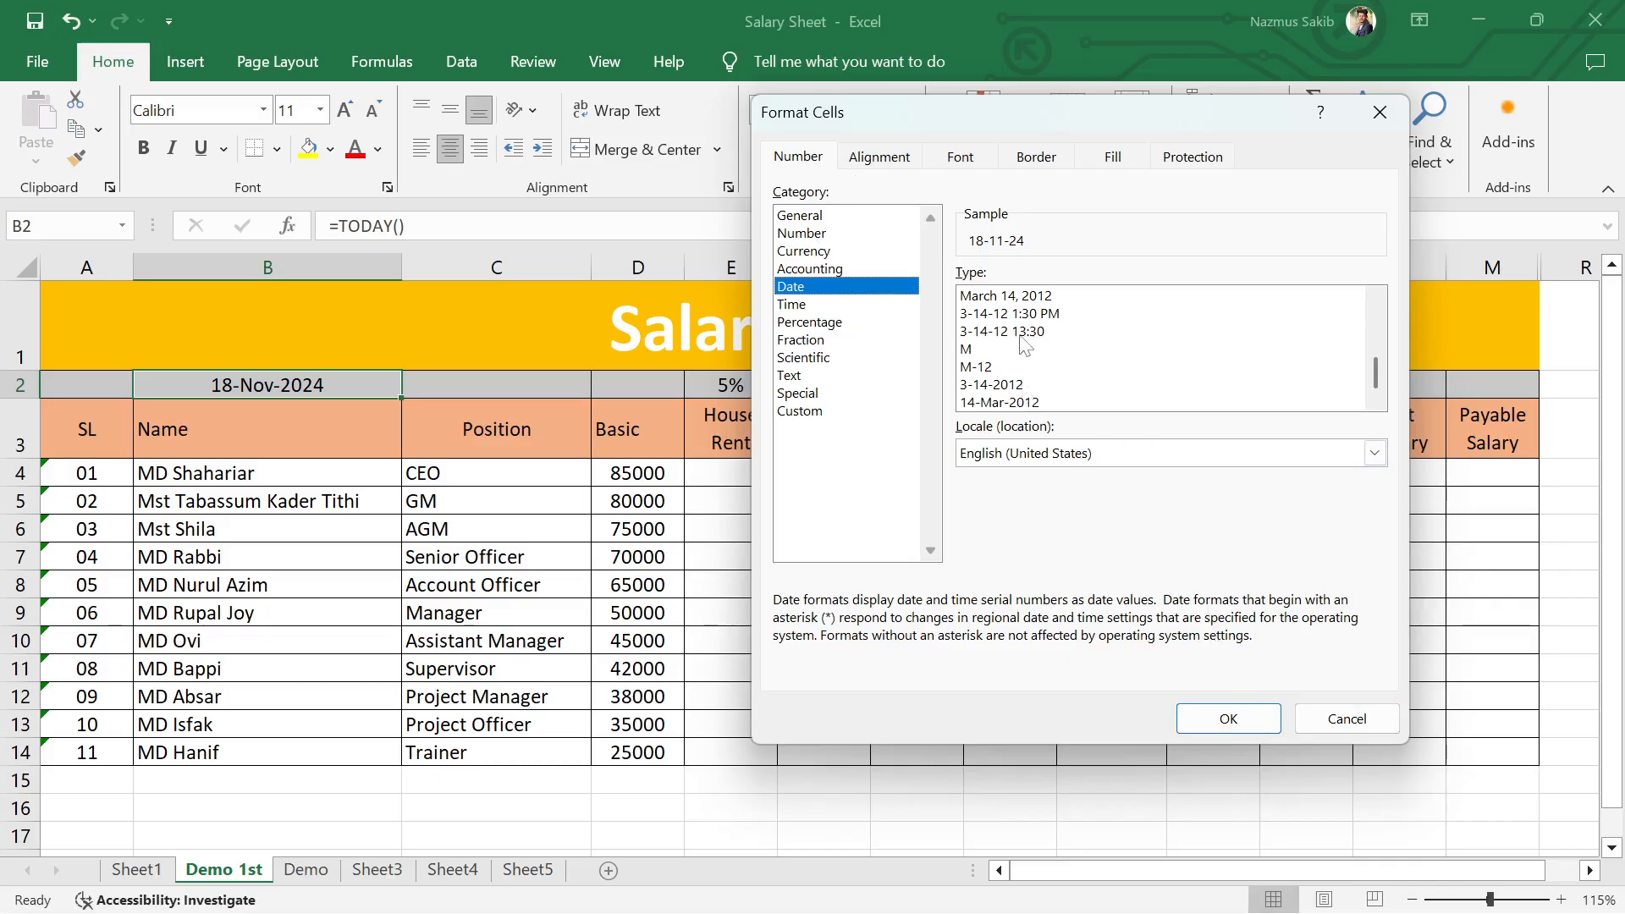
left_click(1003, 313)
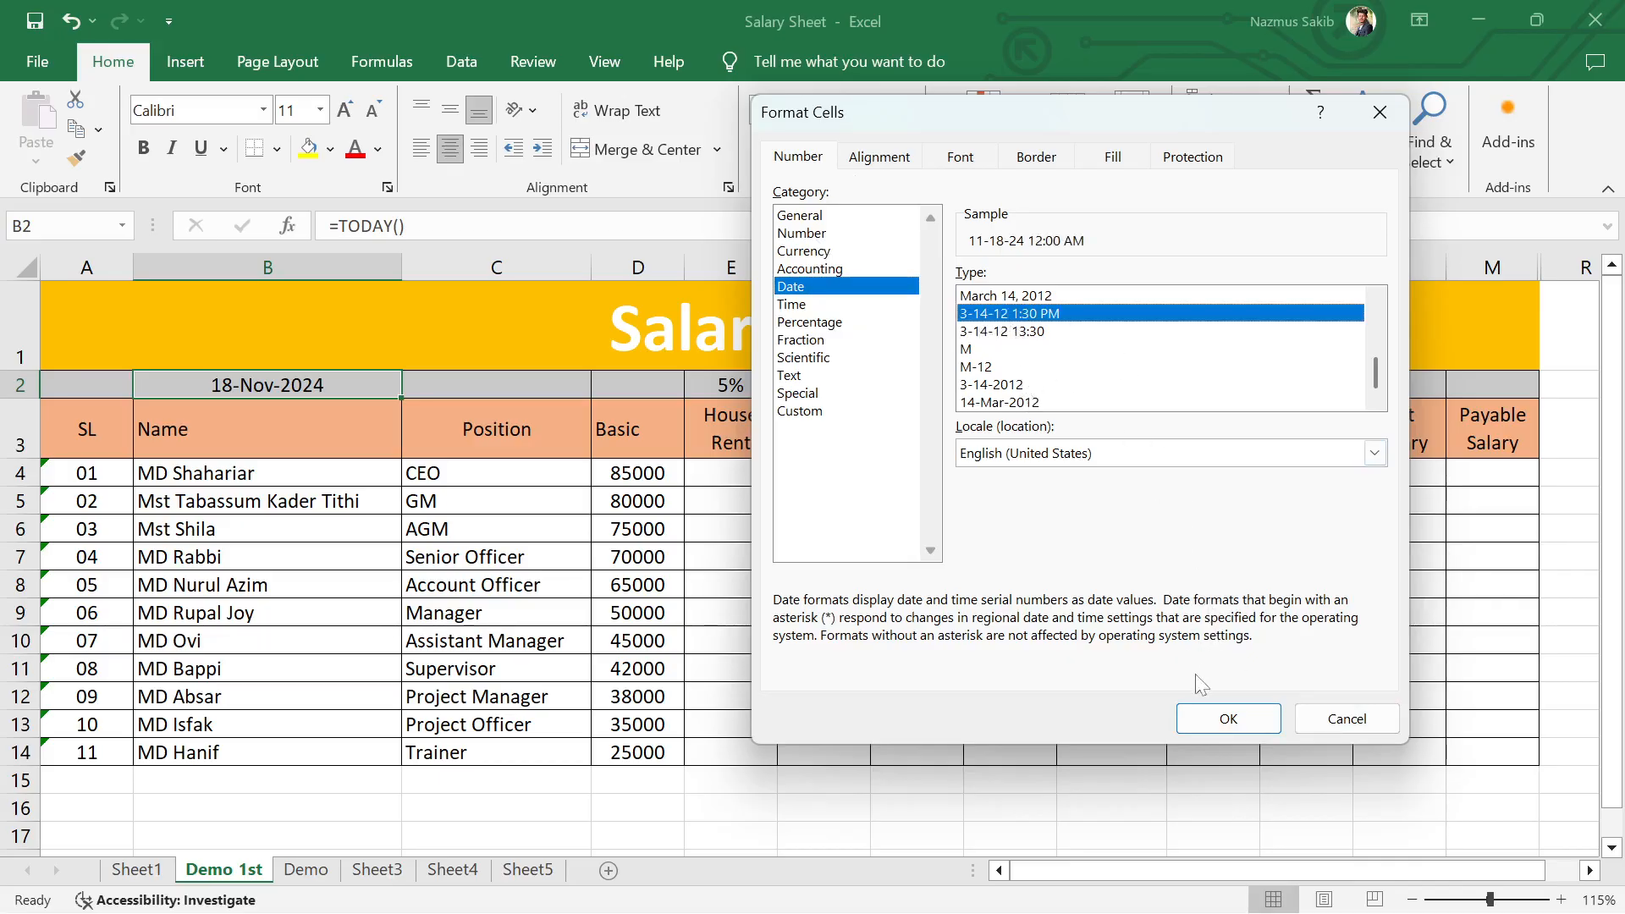
left_click(1202, 717)
left_click(1010, 724)
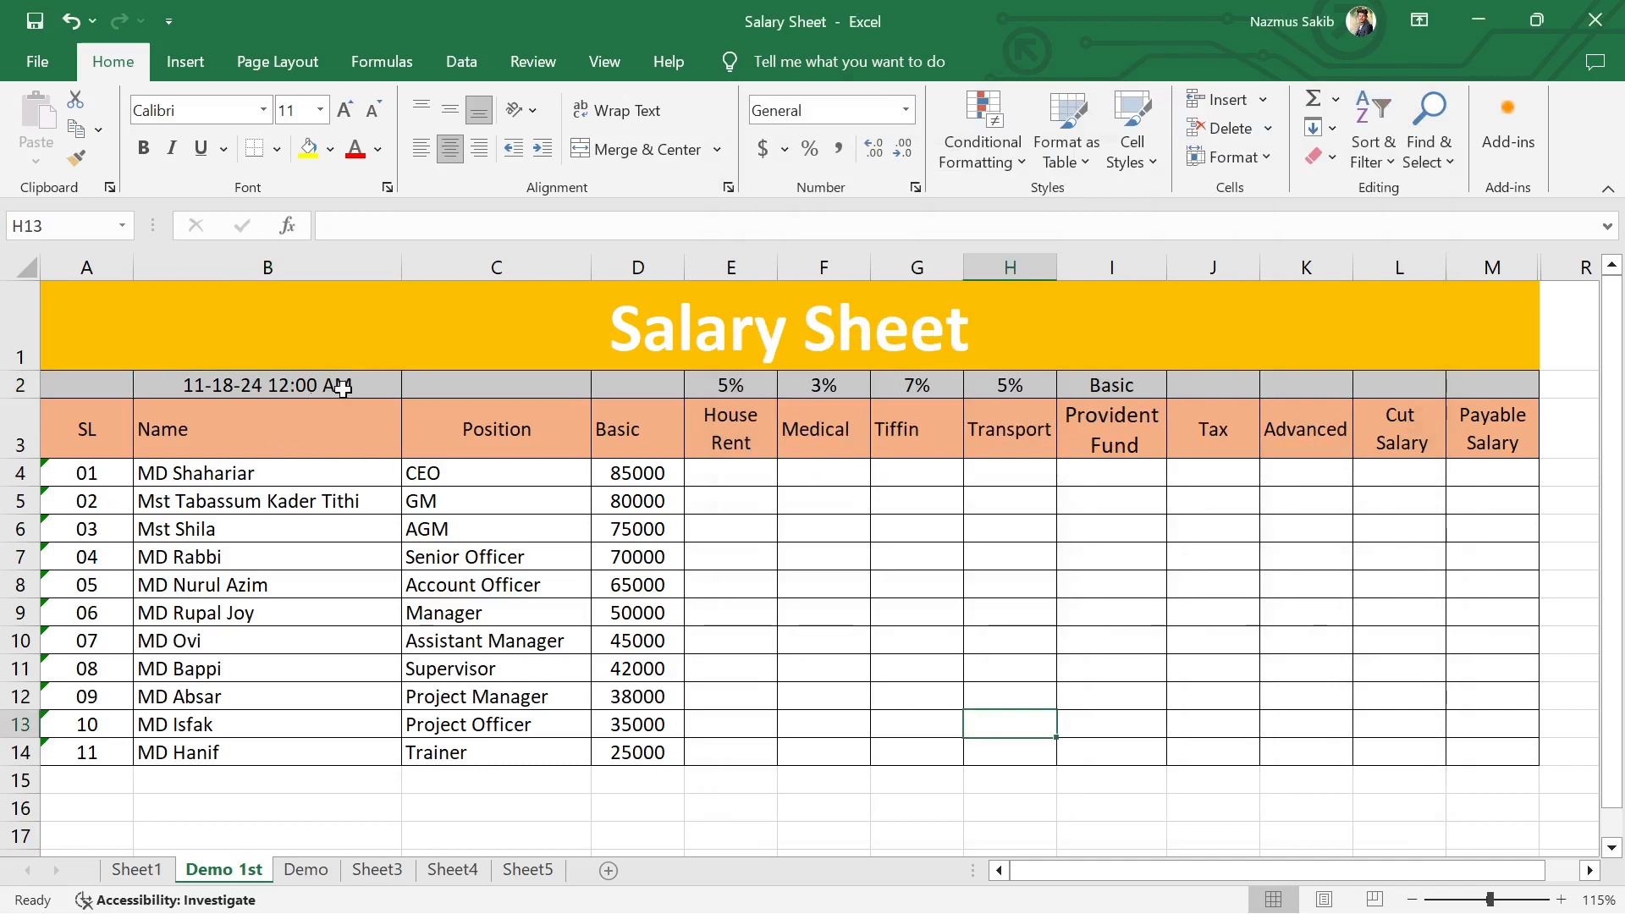
Step: Format the date in cell B2 with the 14-Mar-12 date type
left_click(390, 382)
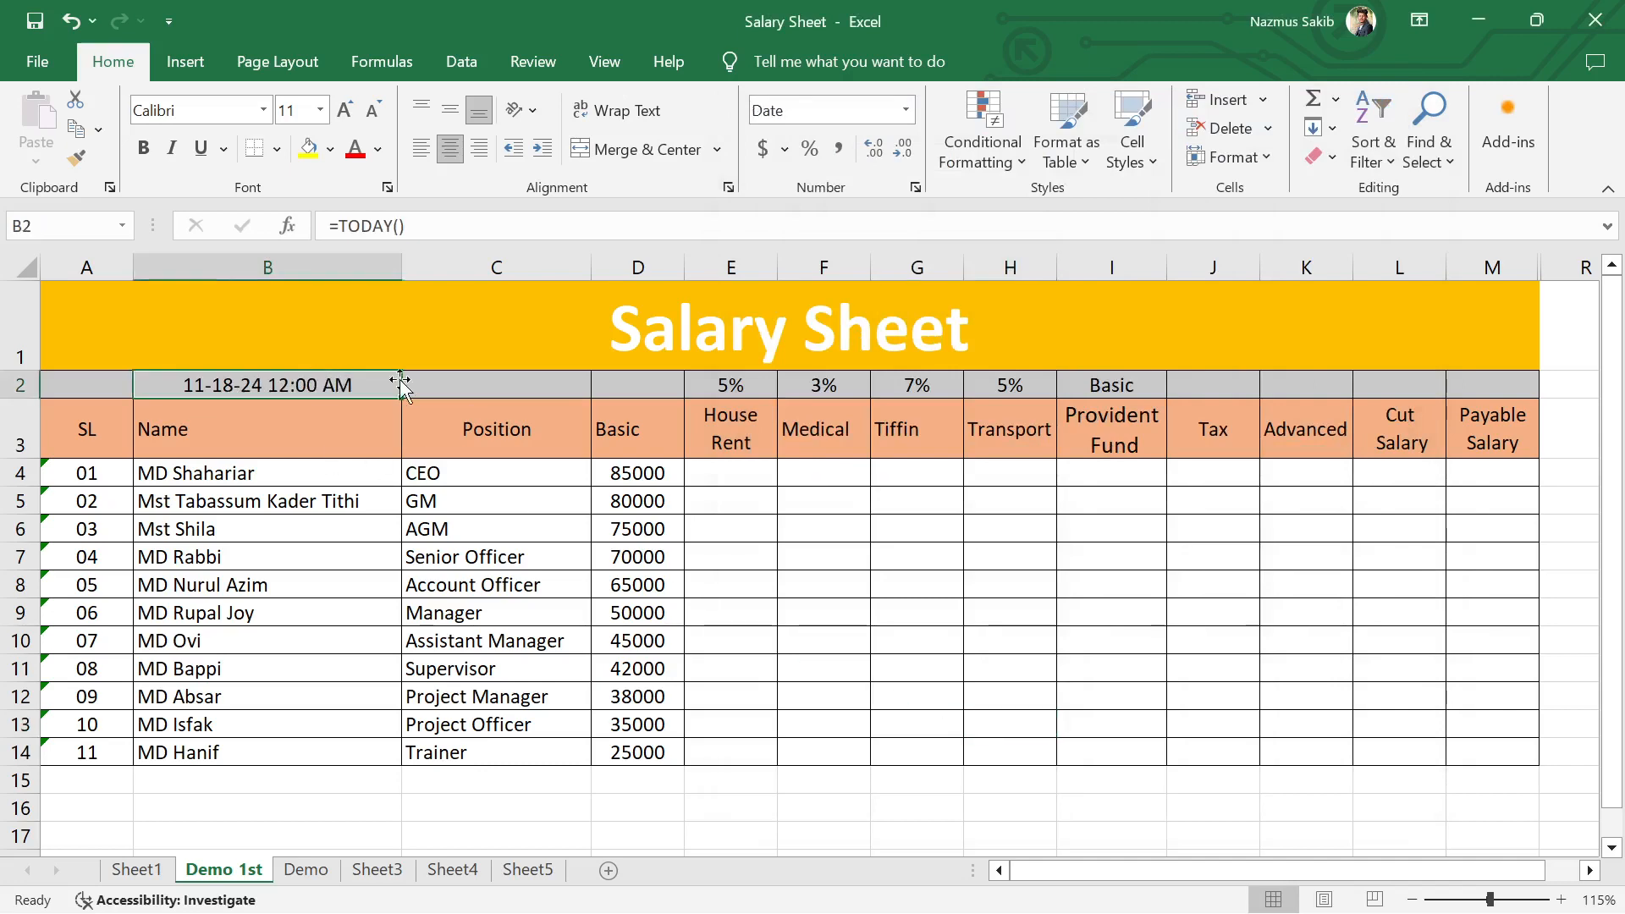
left_click(916, 188)
scroll(1012, 377, "up", 2)
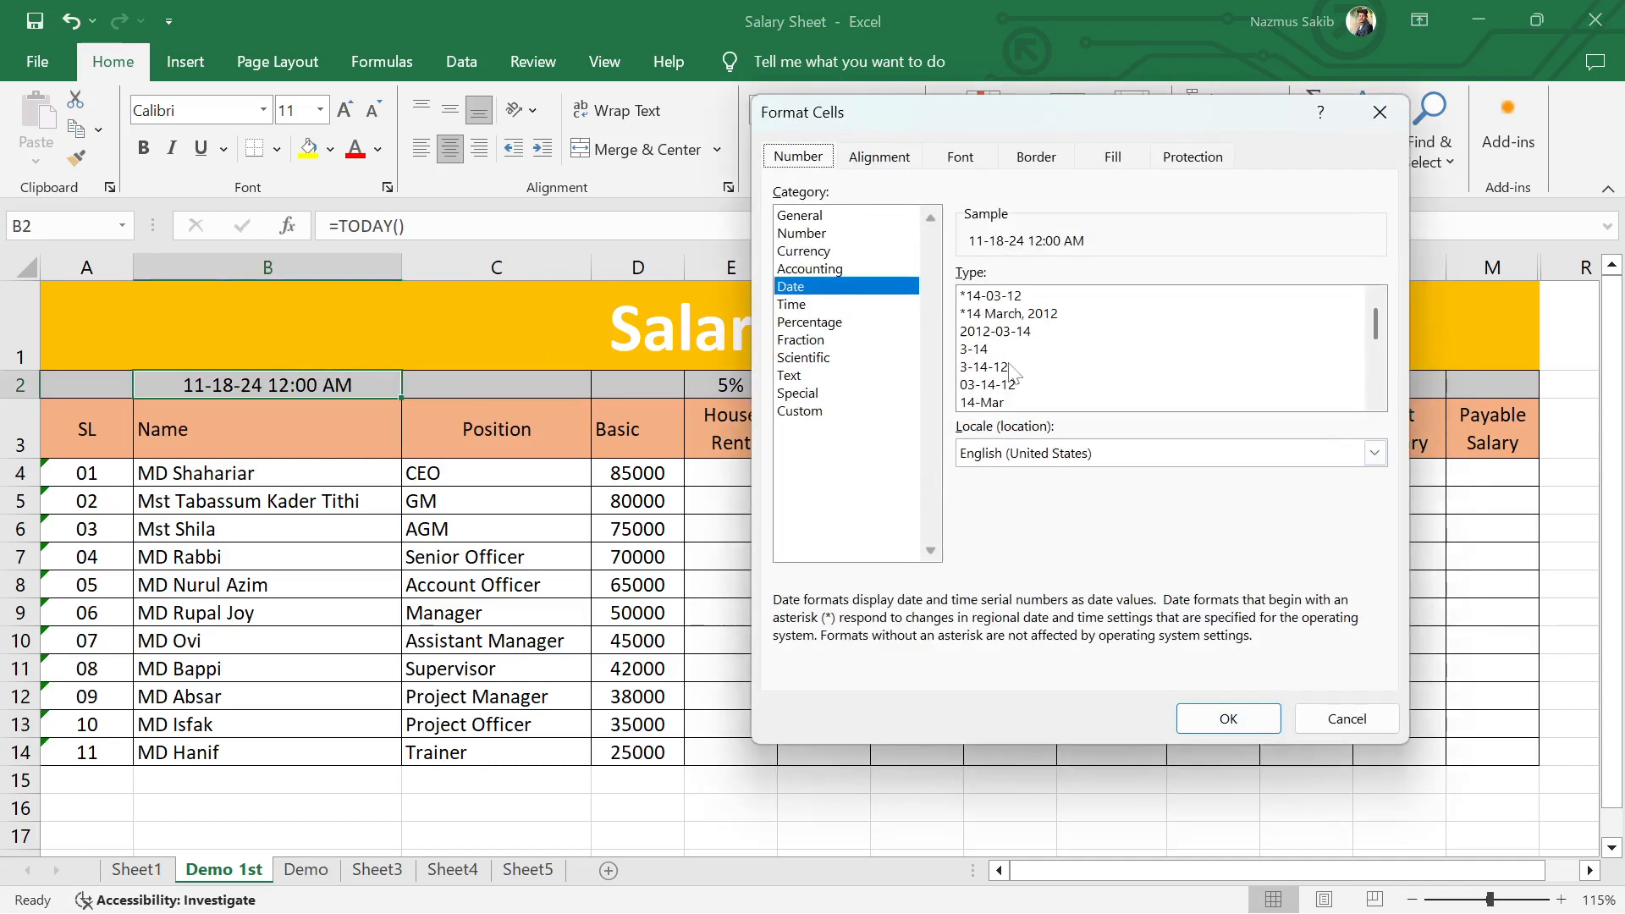
scroll(1012, 356, "down", 1)
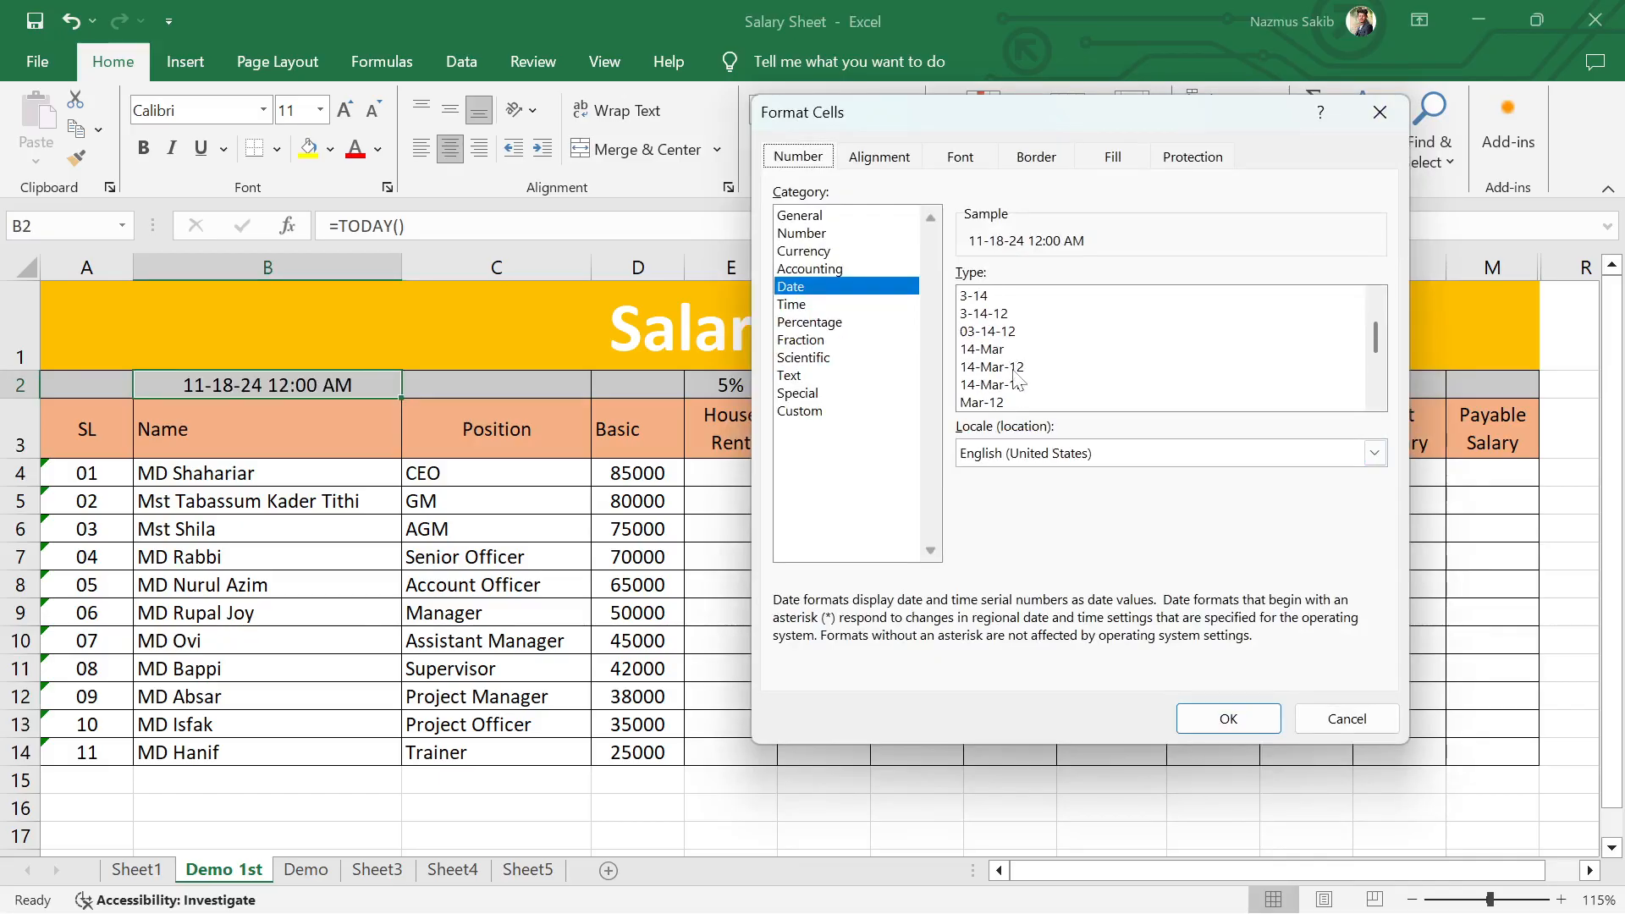
left_click(1012, 367)
left_click(1229, 719)
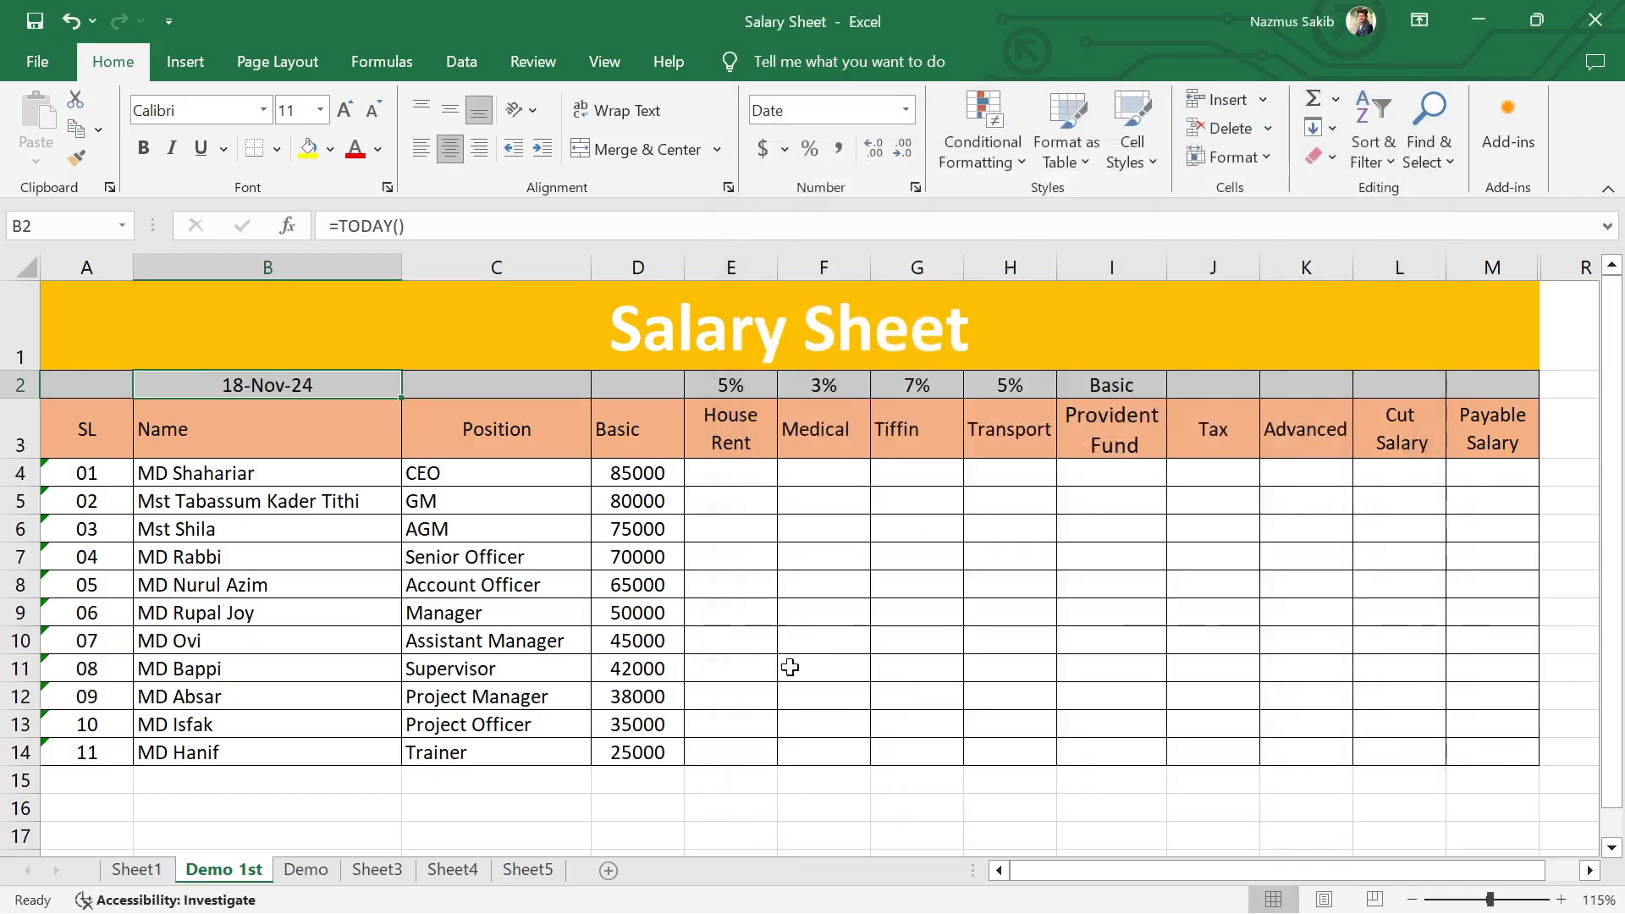
left_click(787, 668)
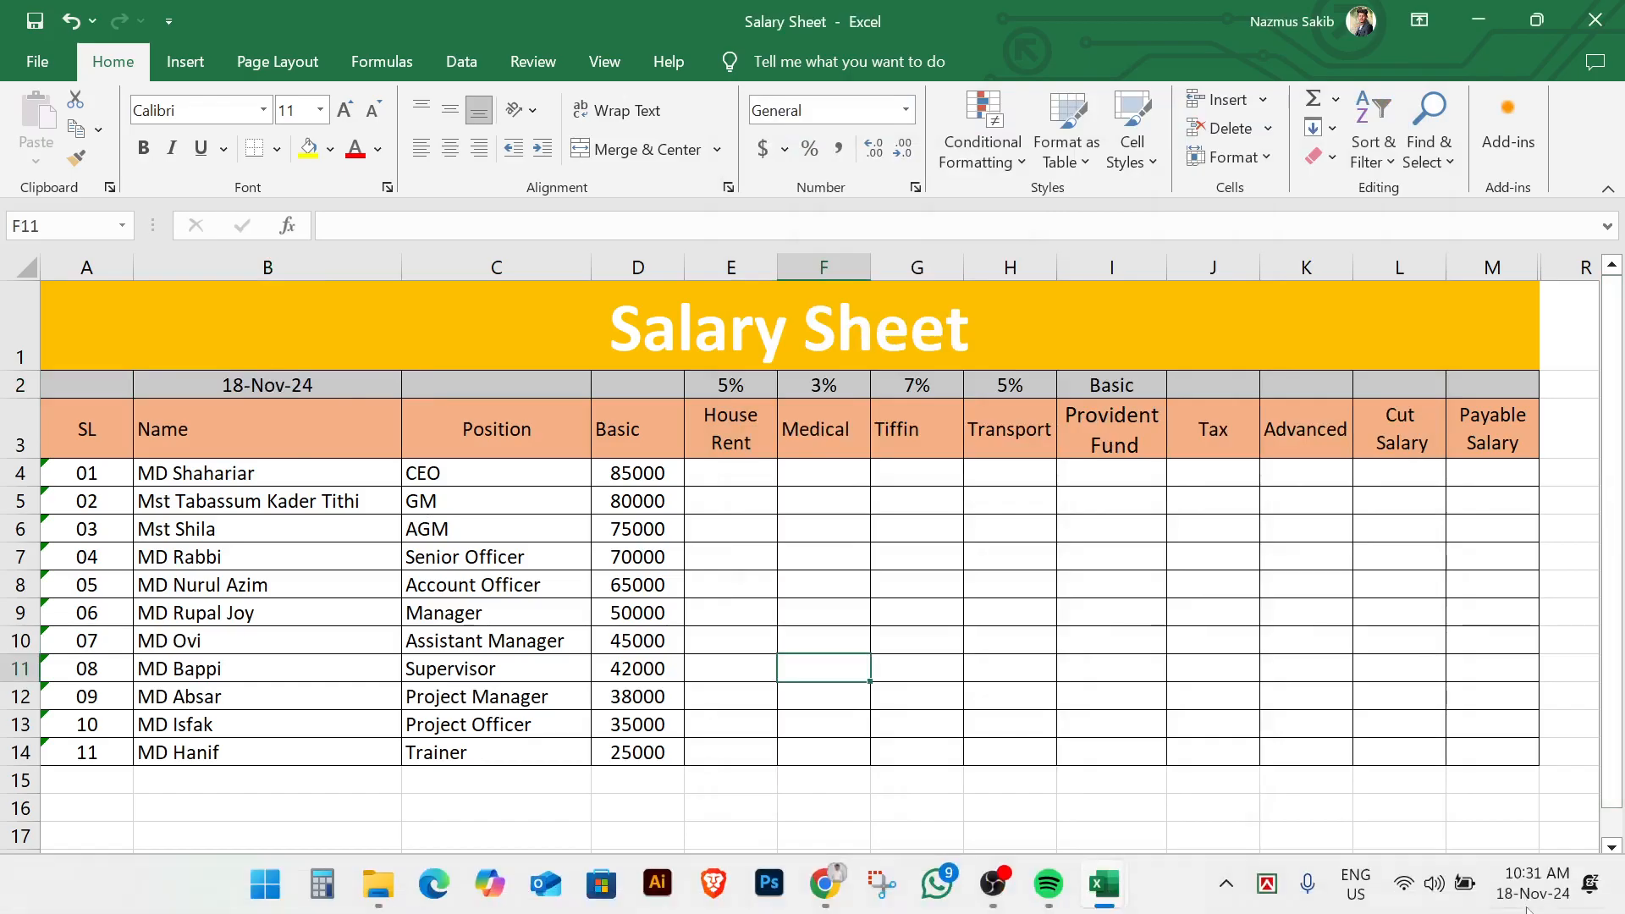
mouse_move(1554, 906)
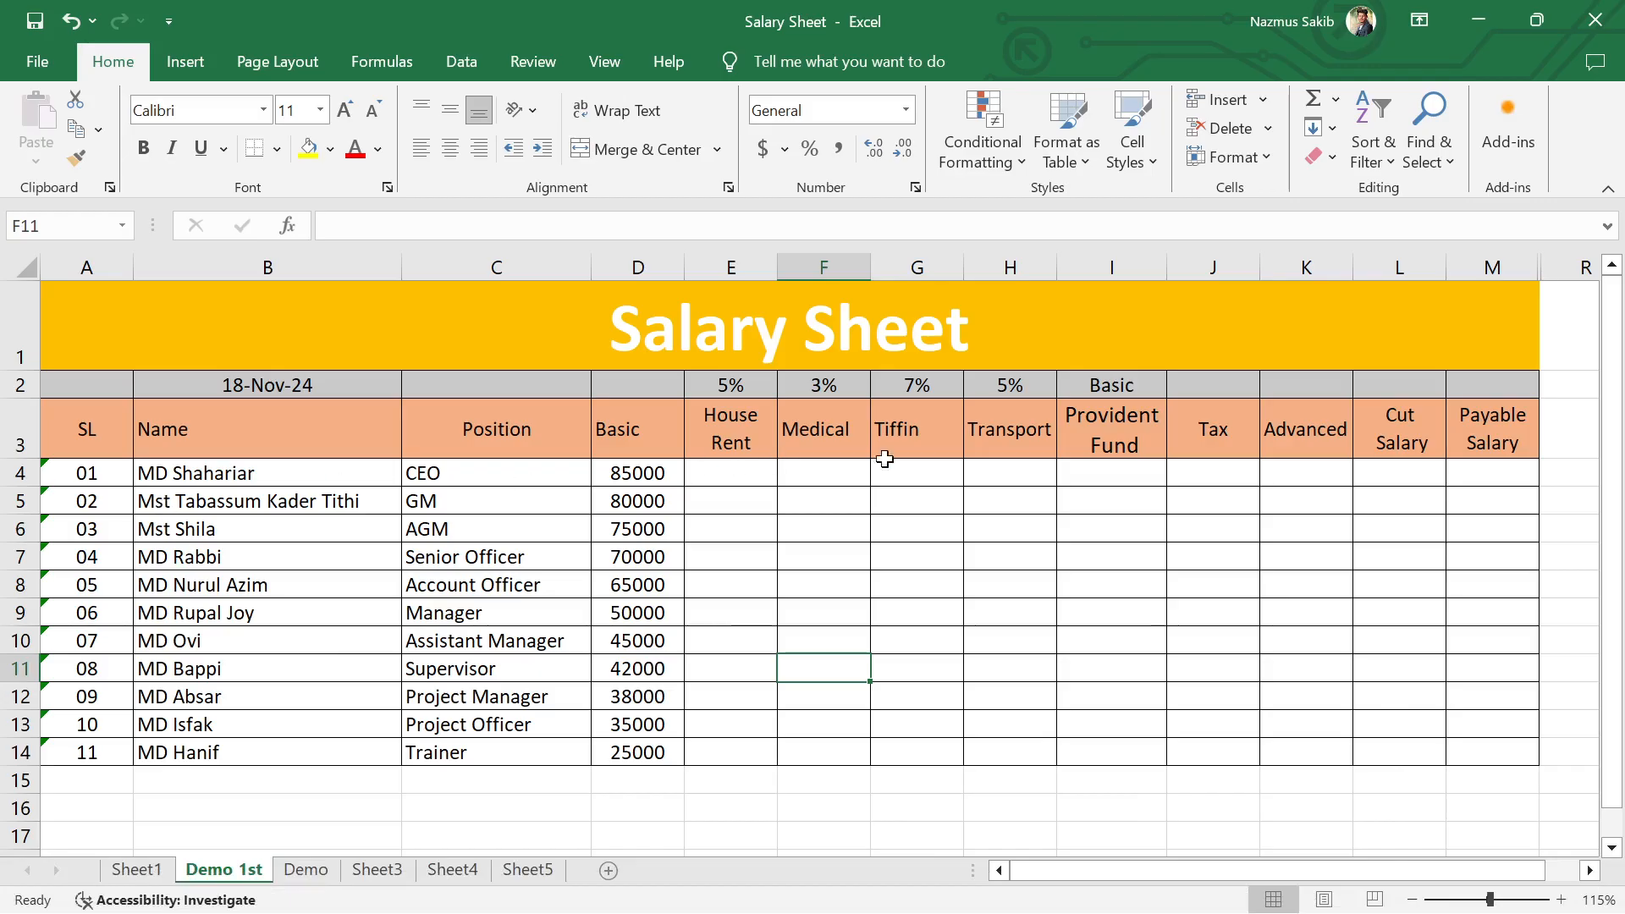
left_click_drag(1159, 872, 1132, 902)
left_click_drag(269, 475, 275, 743)
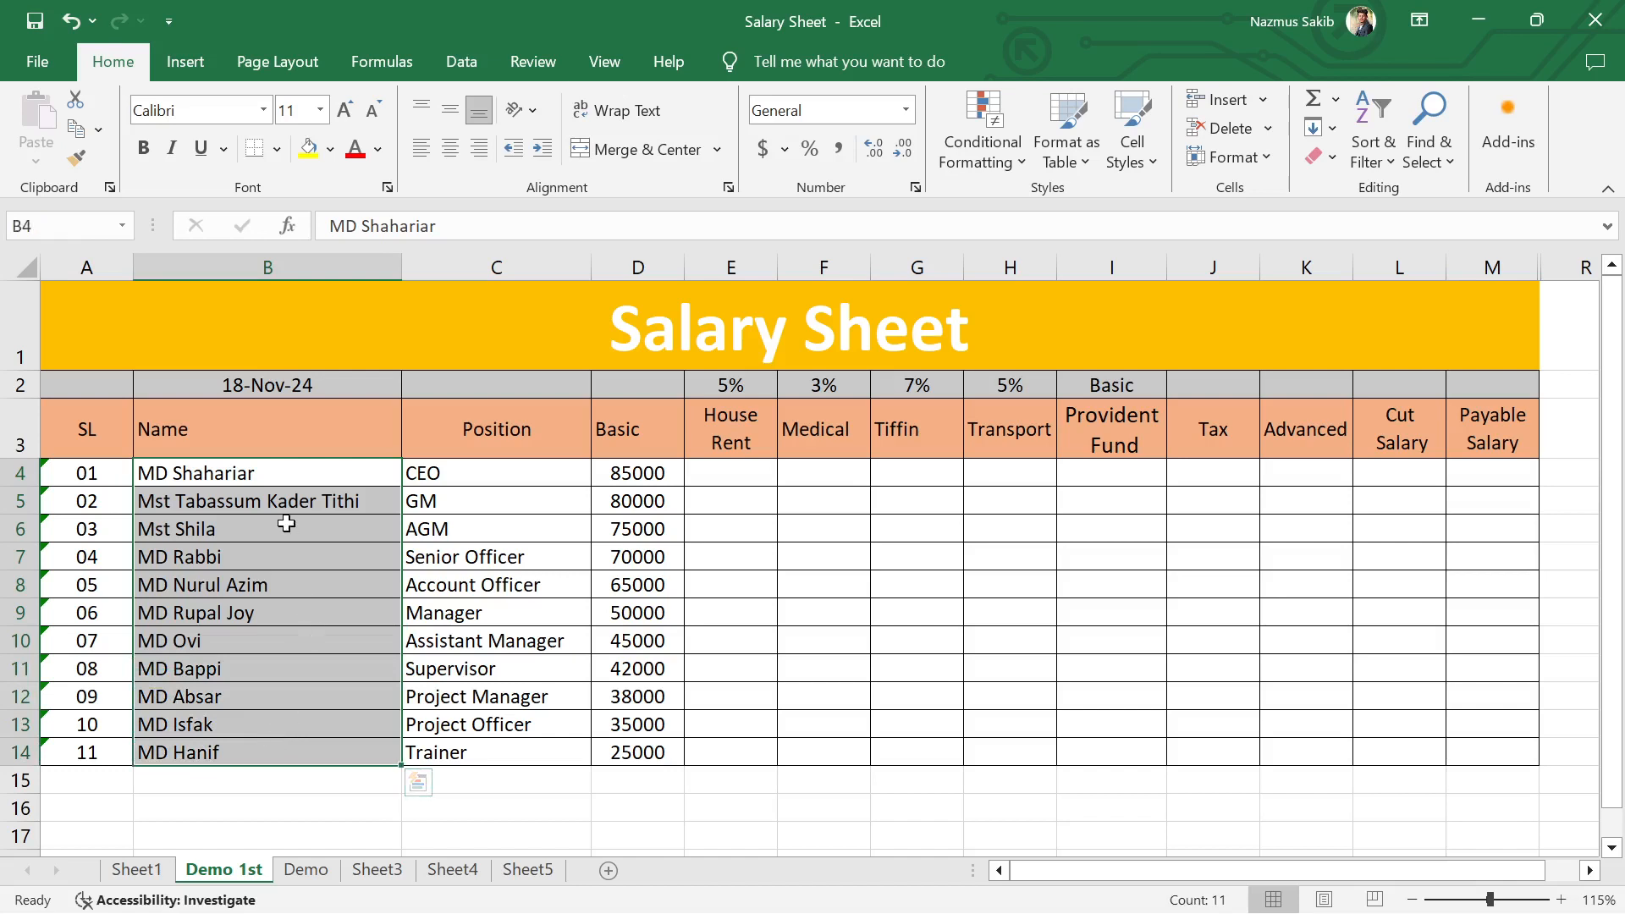
left_click(466, 465)
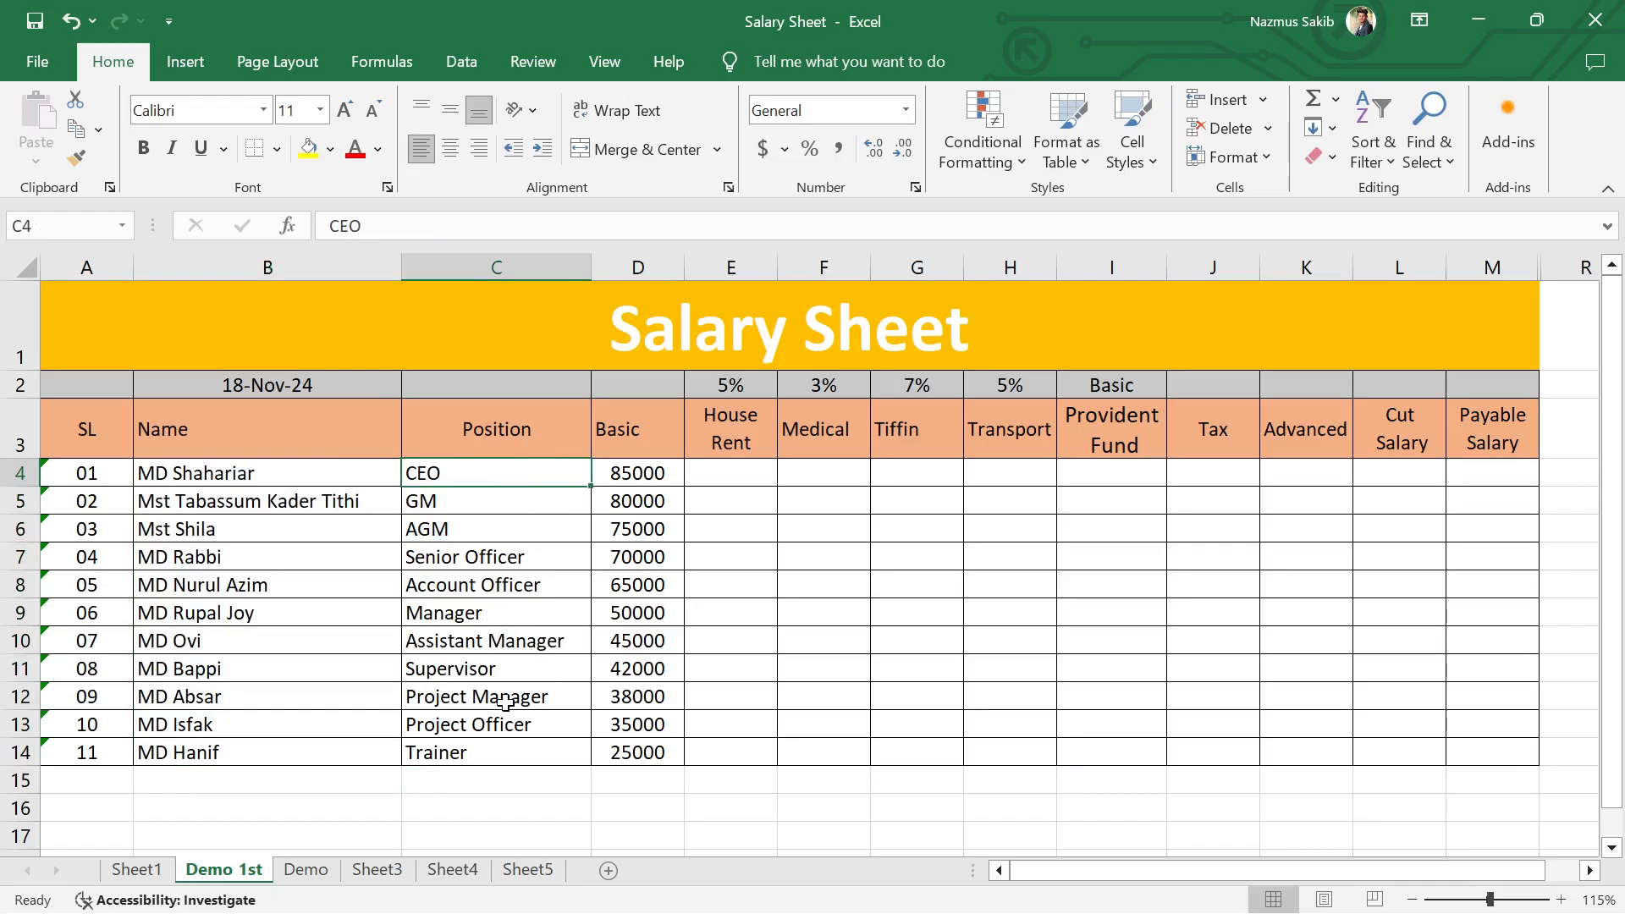
left_click(881, 802)
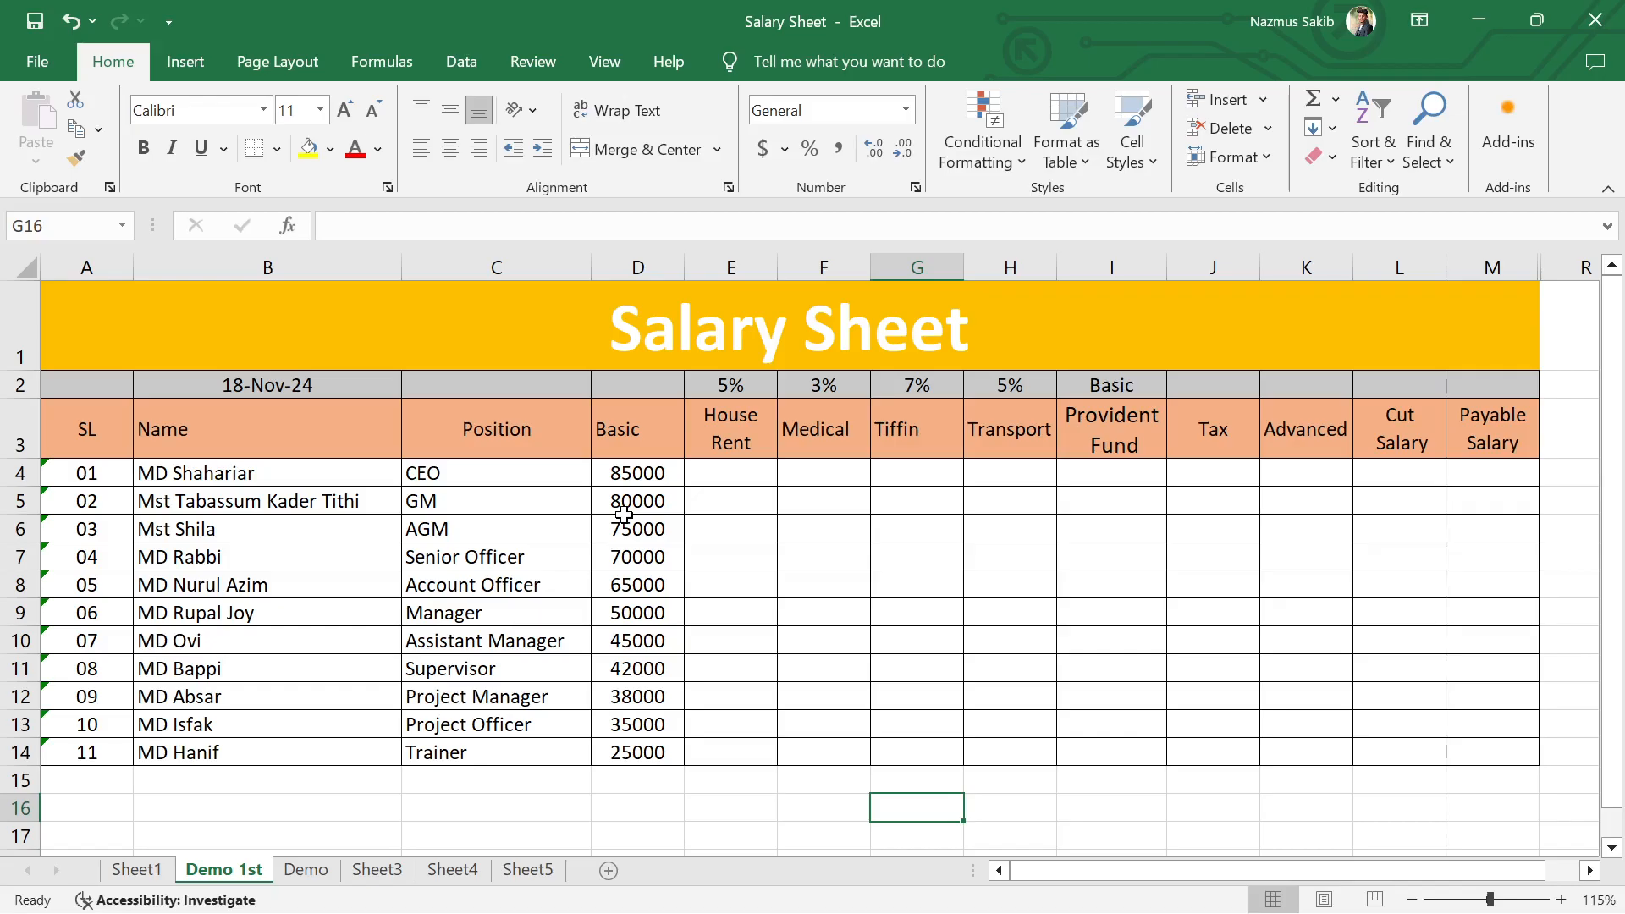
left_click(786, 666)
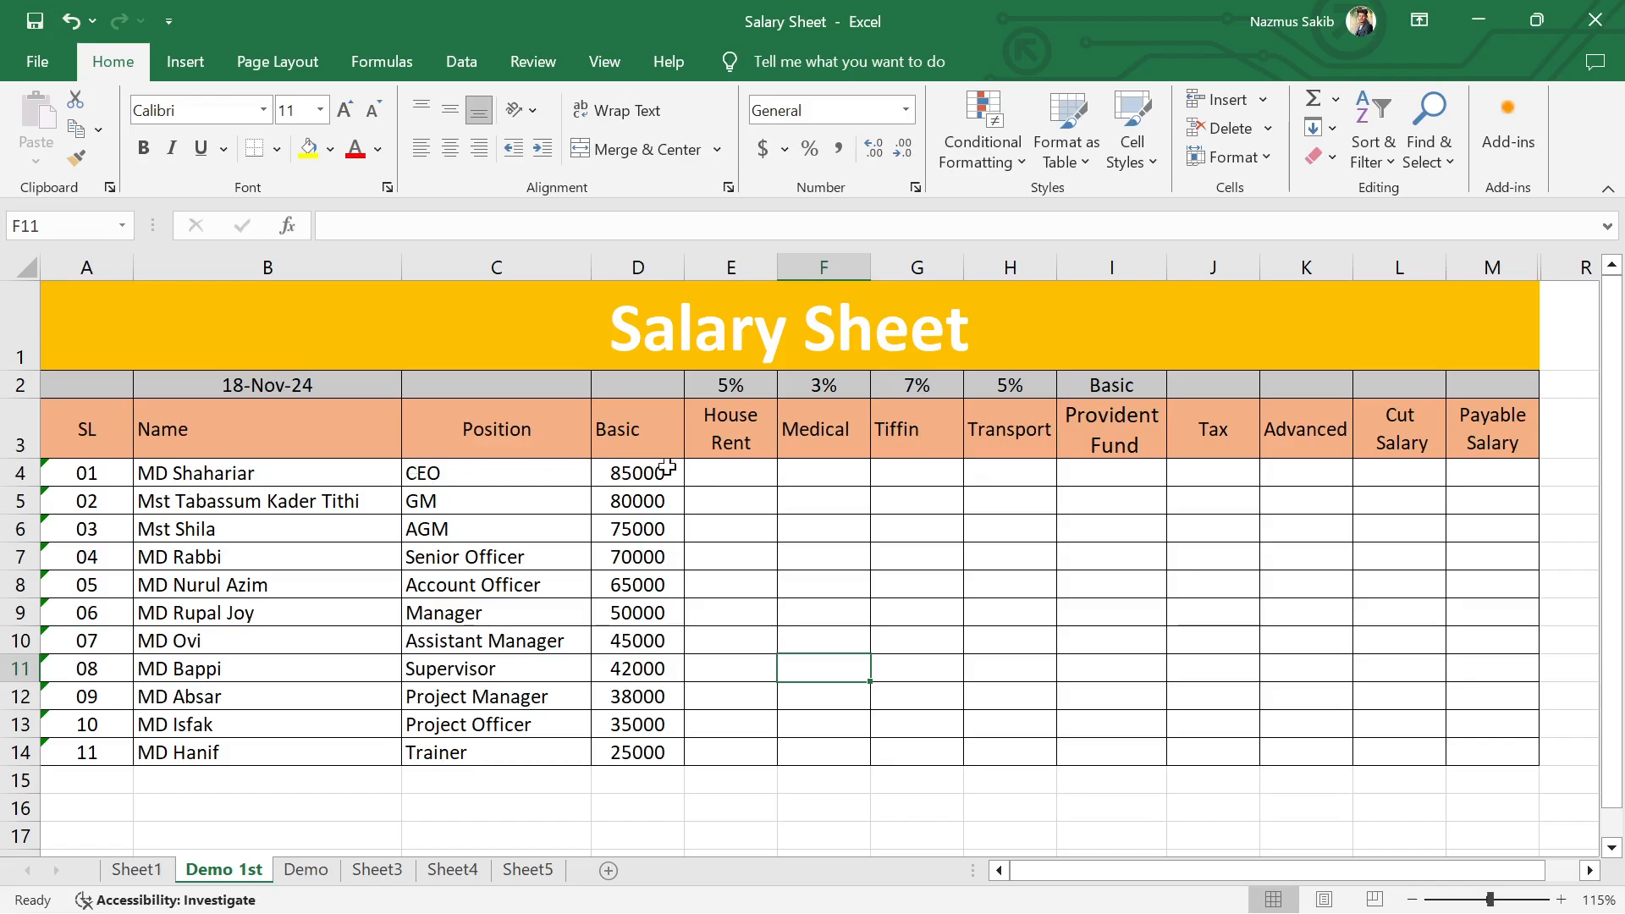
Step: Calculate the first employee's House Rent in cell E4 with the formula =D4*5%
left_click(709, 474)
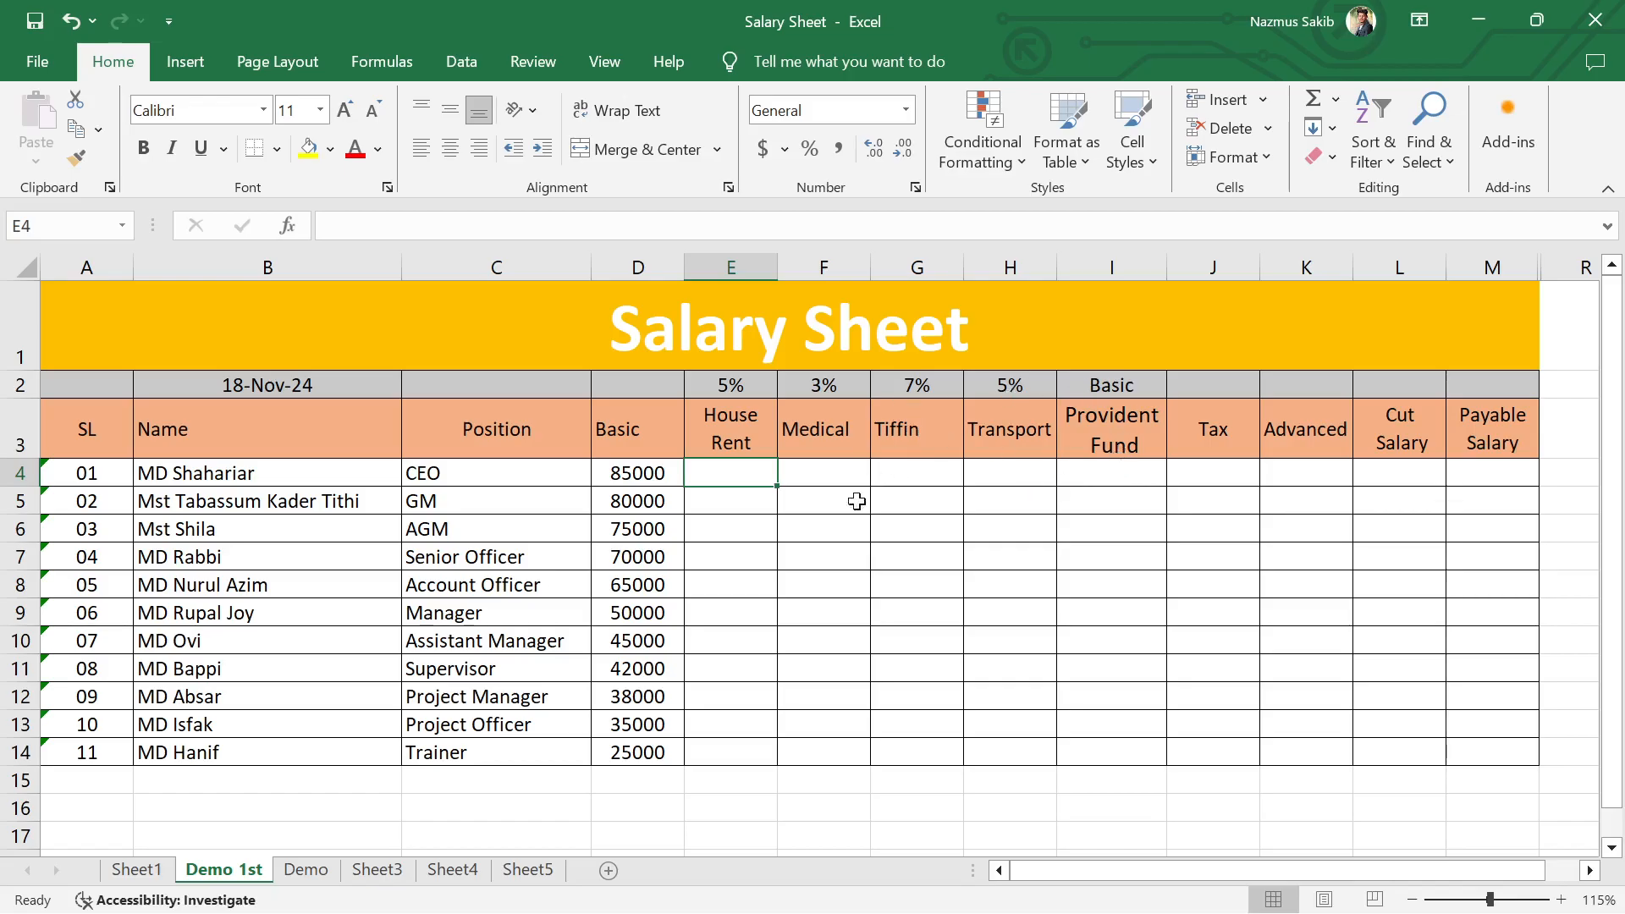
type("=")
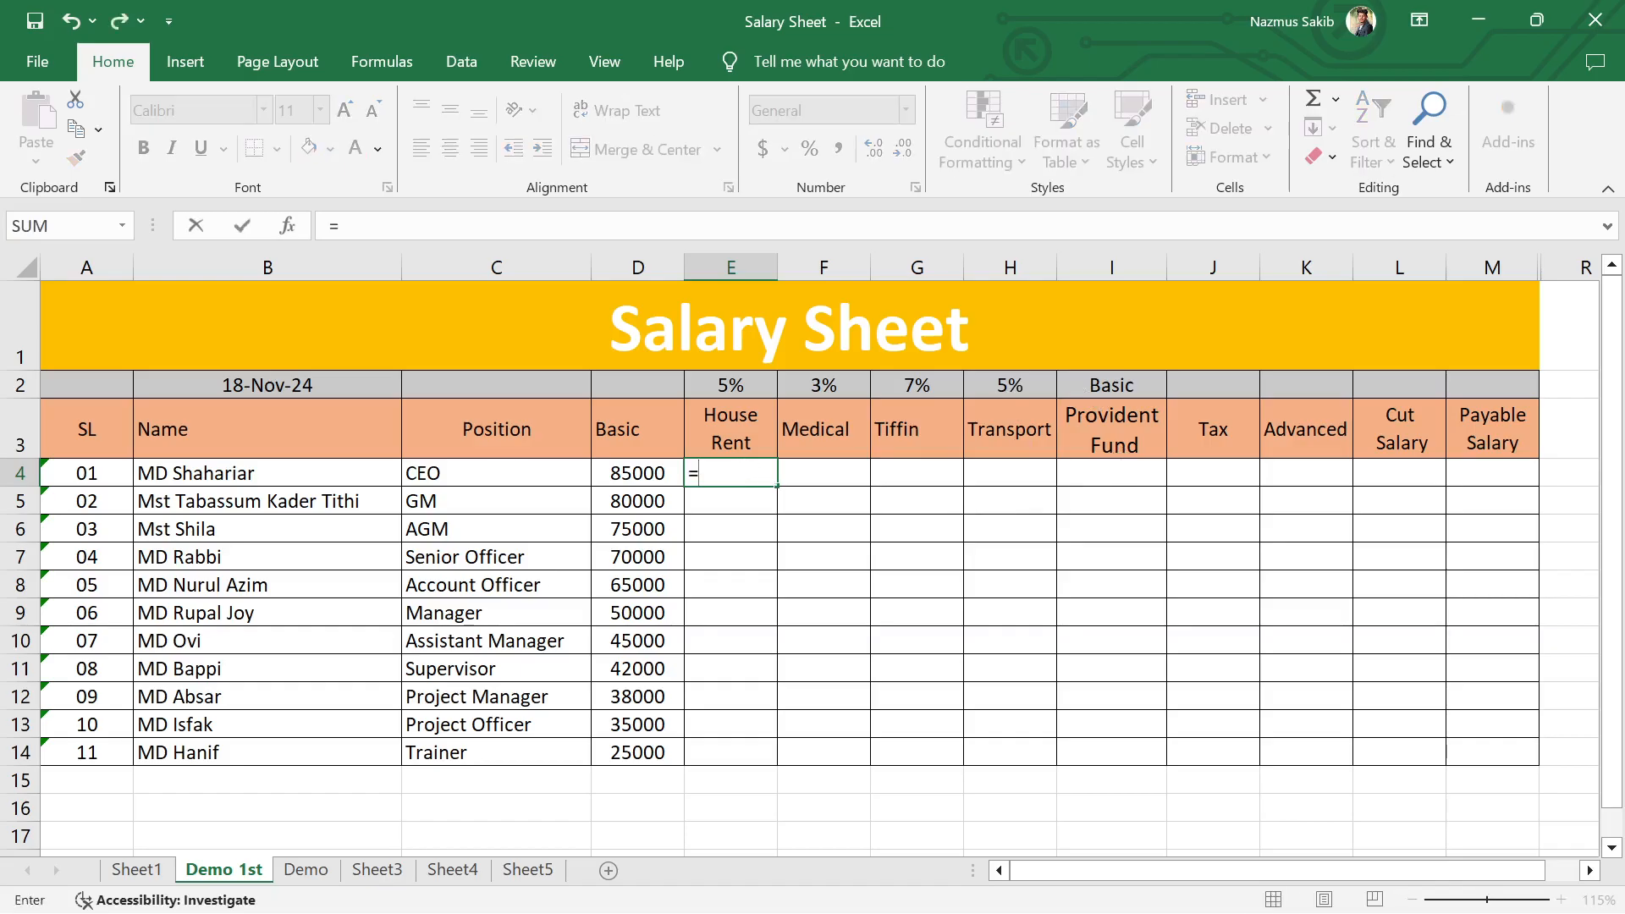
left_click(634, 473)
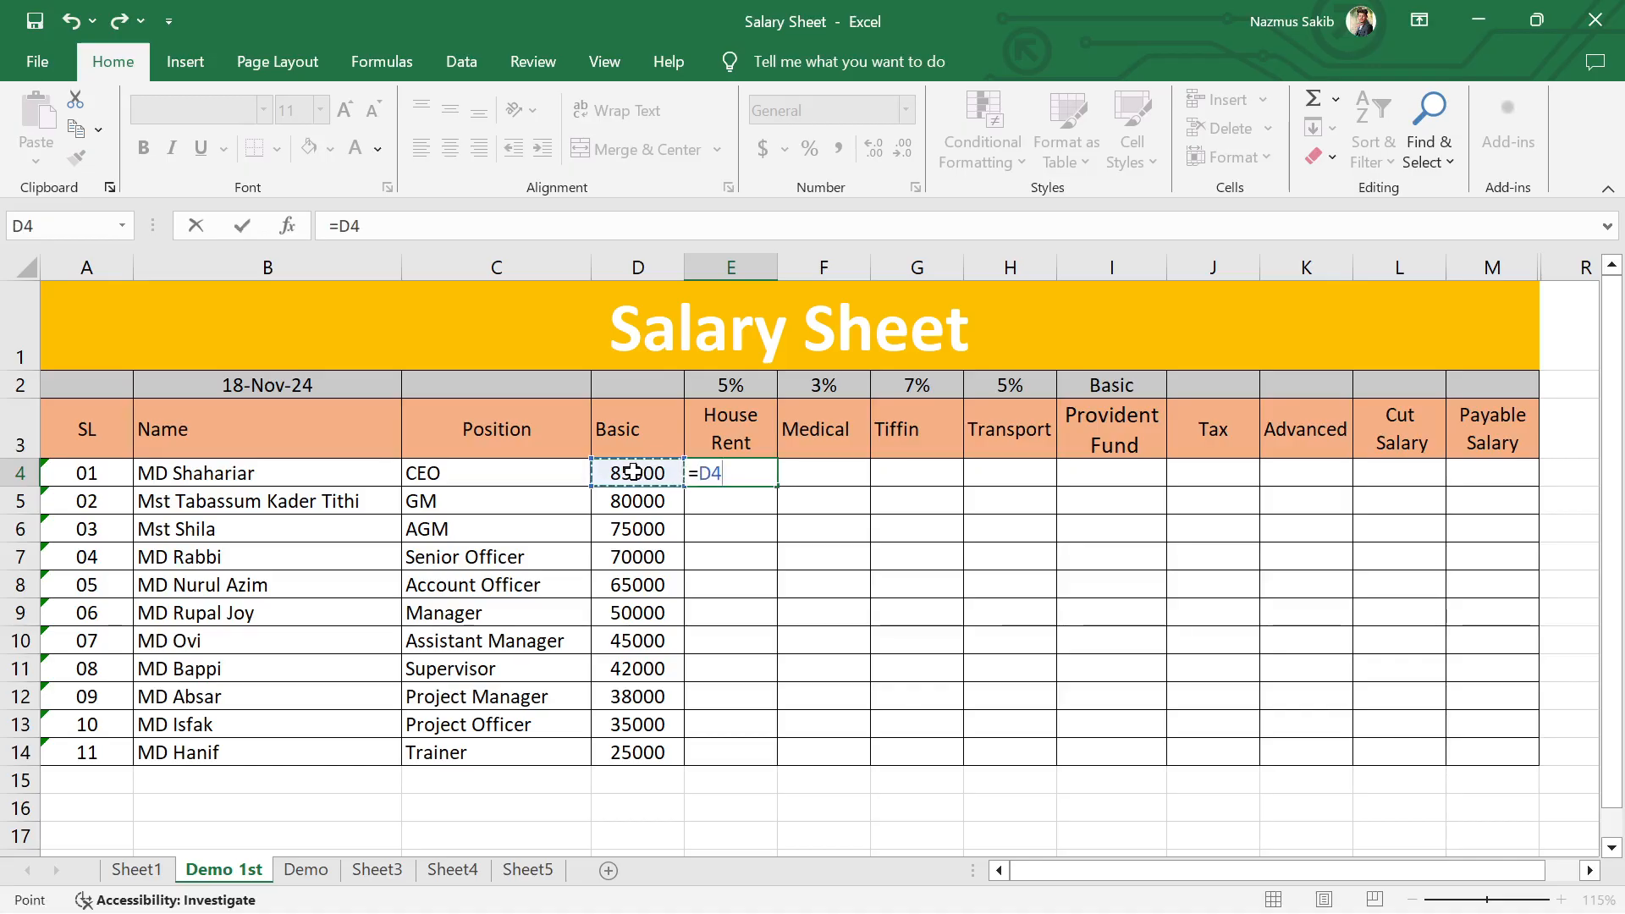
type("*")
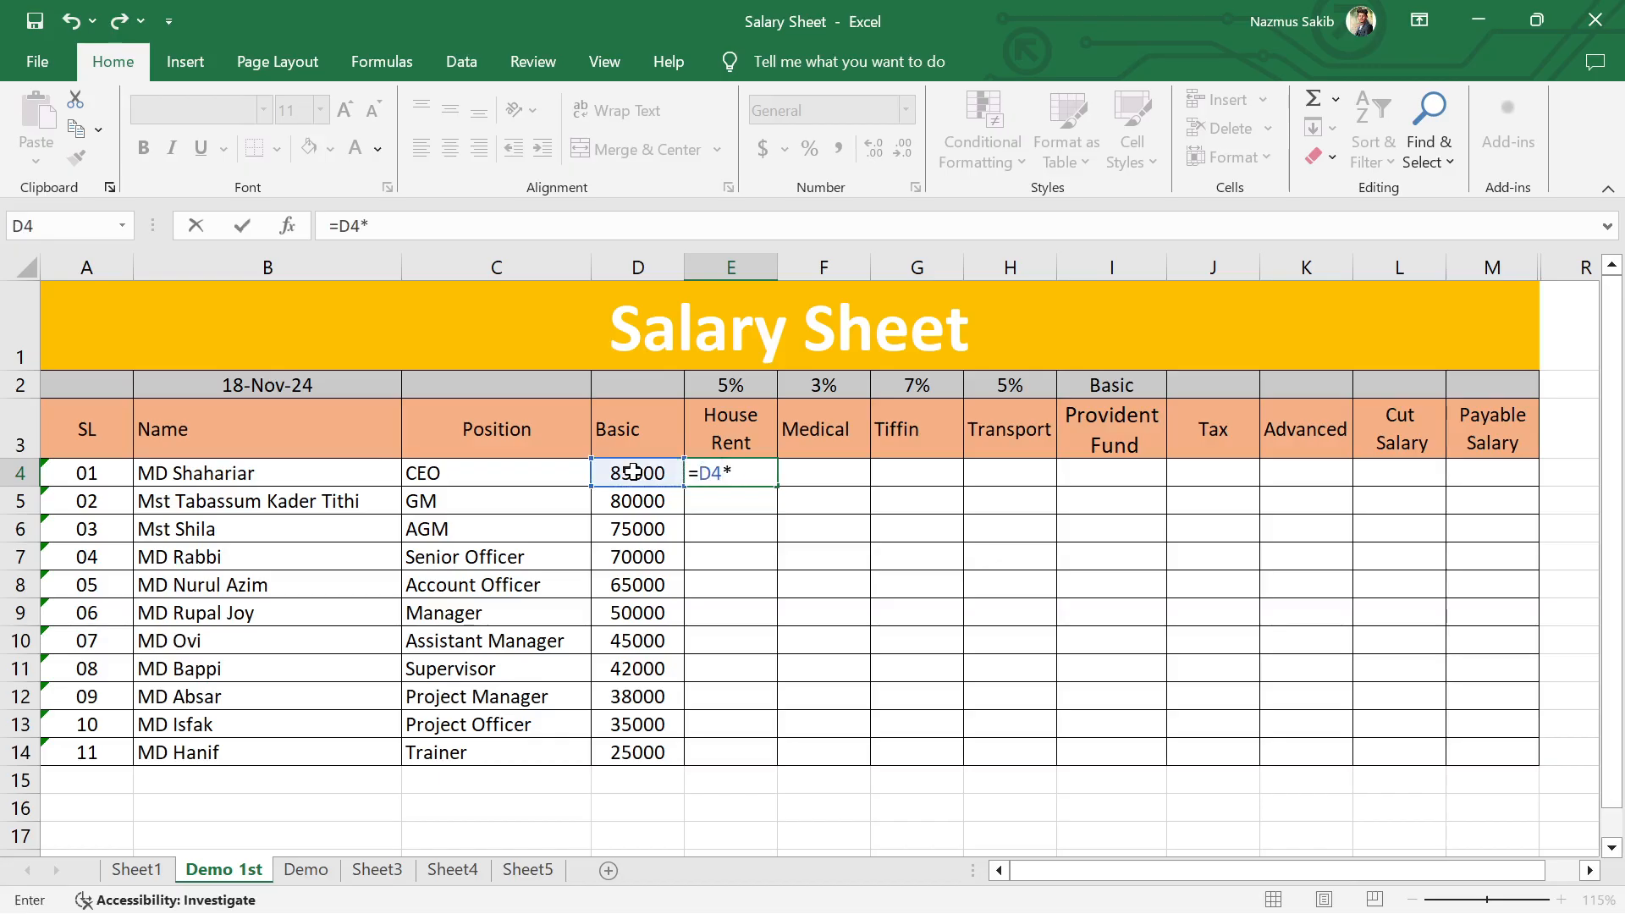
type("5%")
key("Return")
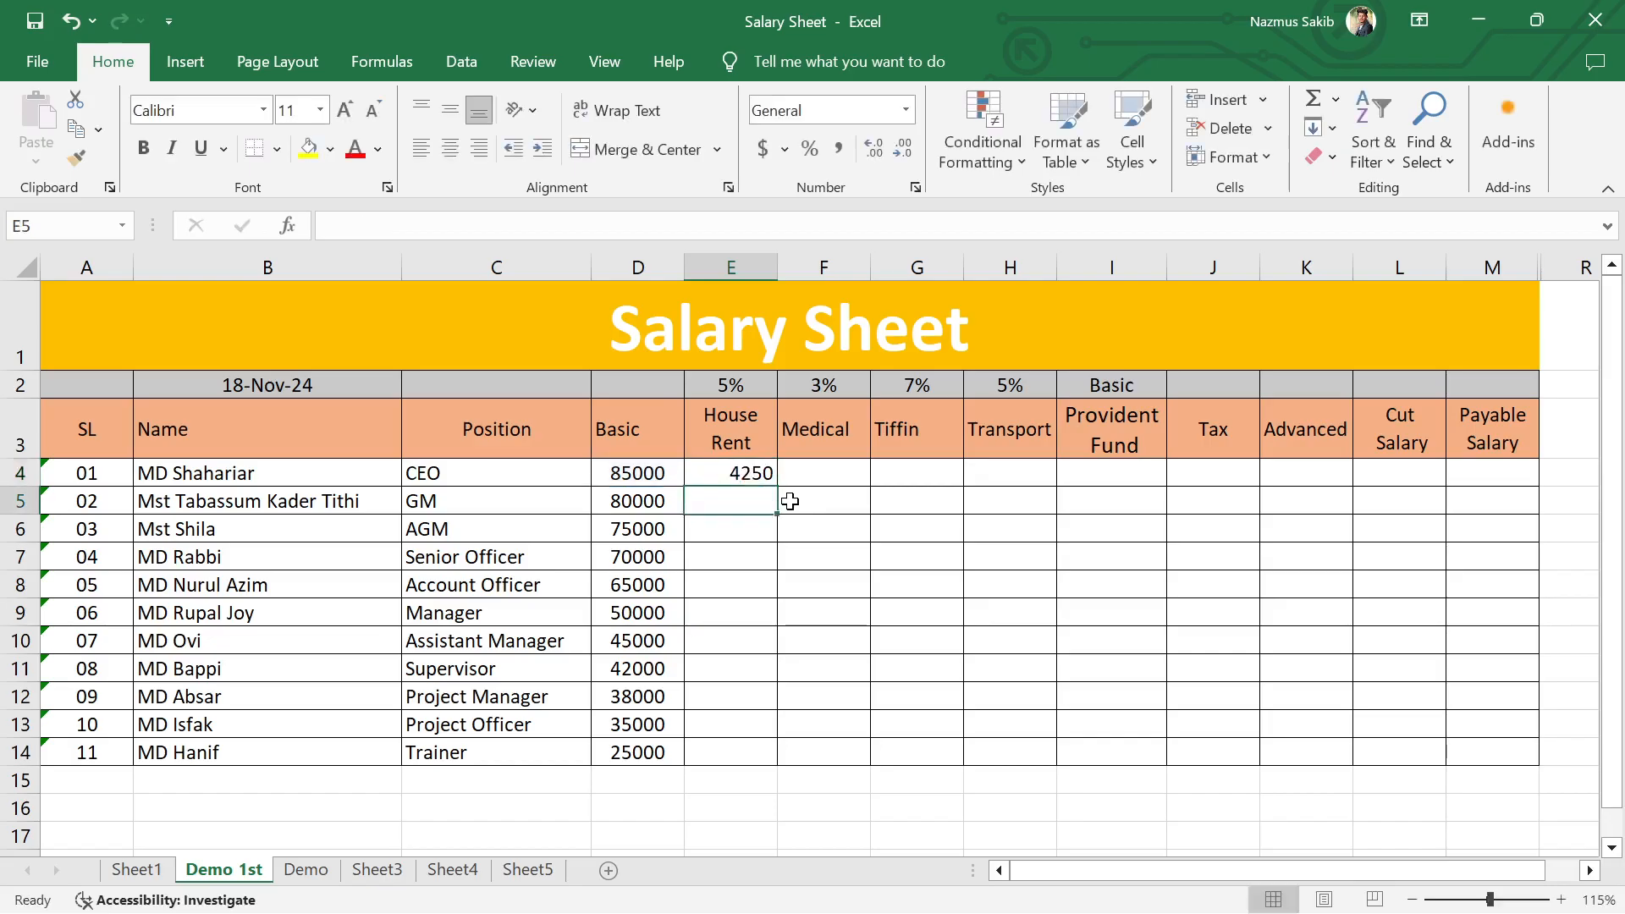
Step: Fill the House Rent formula from E4 down to E14 and check the copied formula in E7
left_click(718, 473)
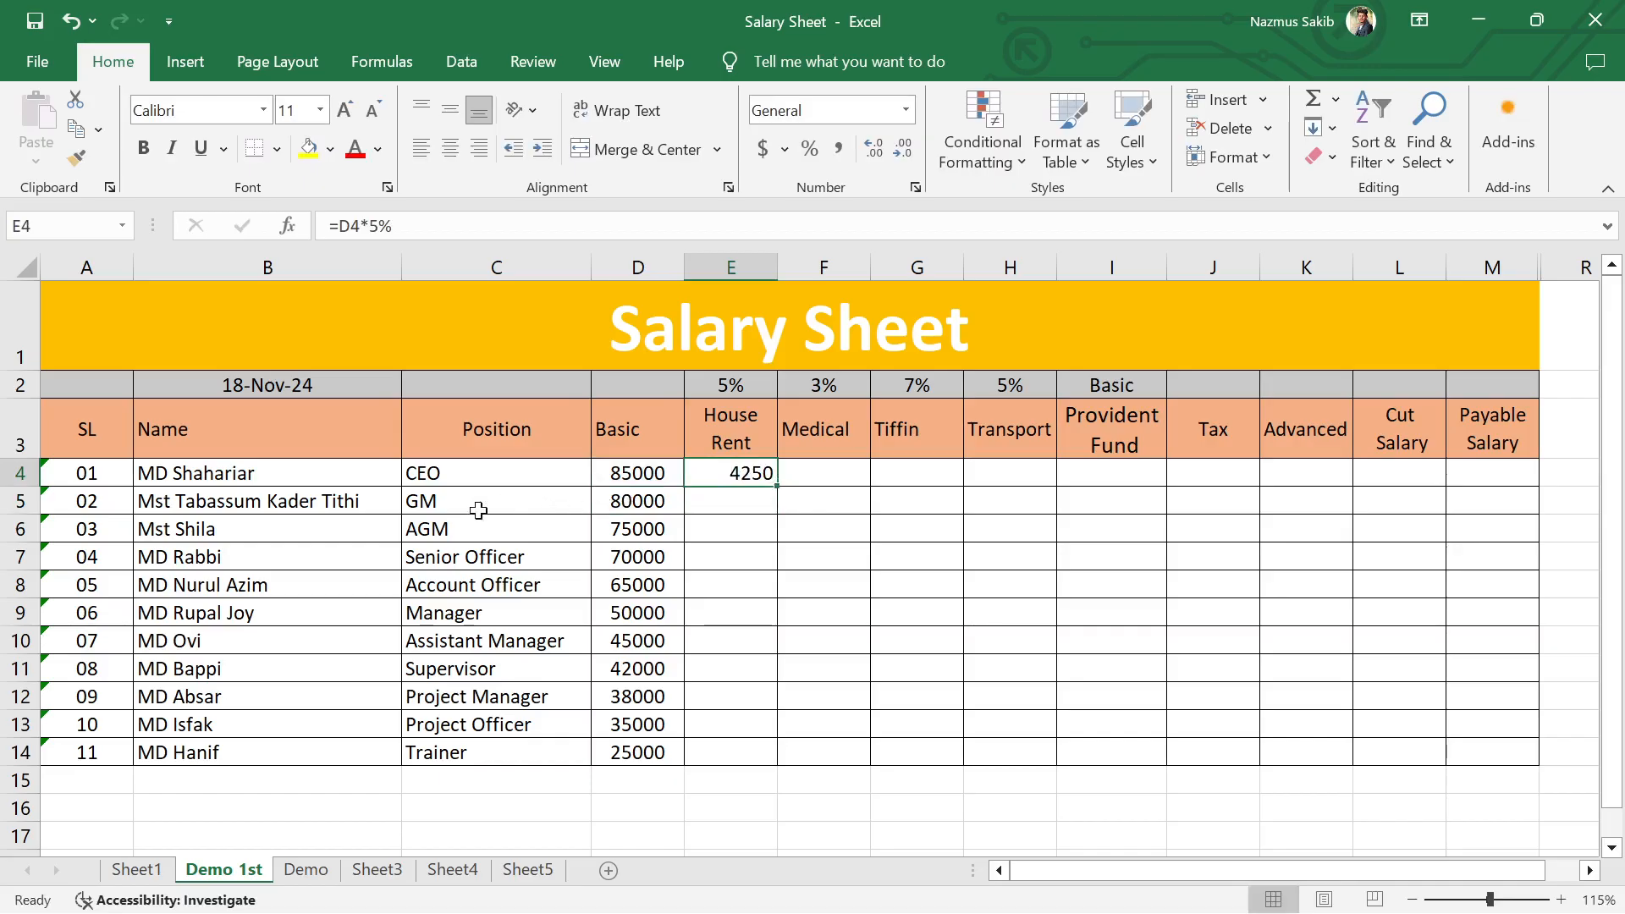
left_click(749, 500)
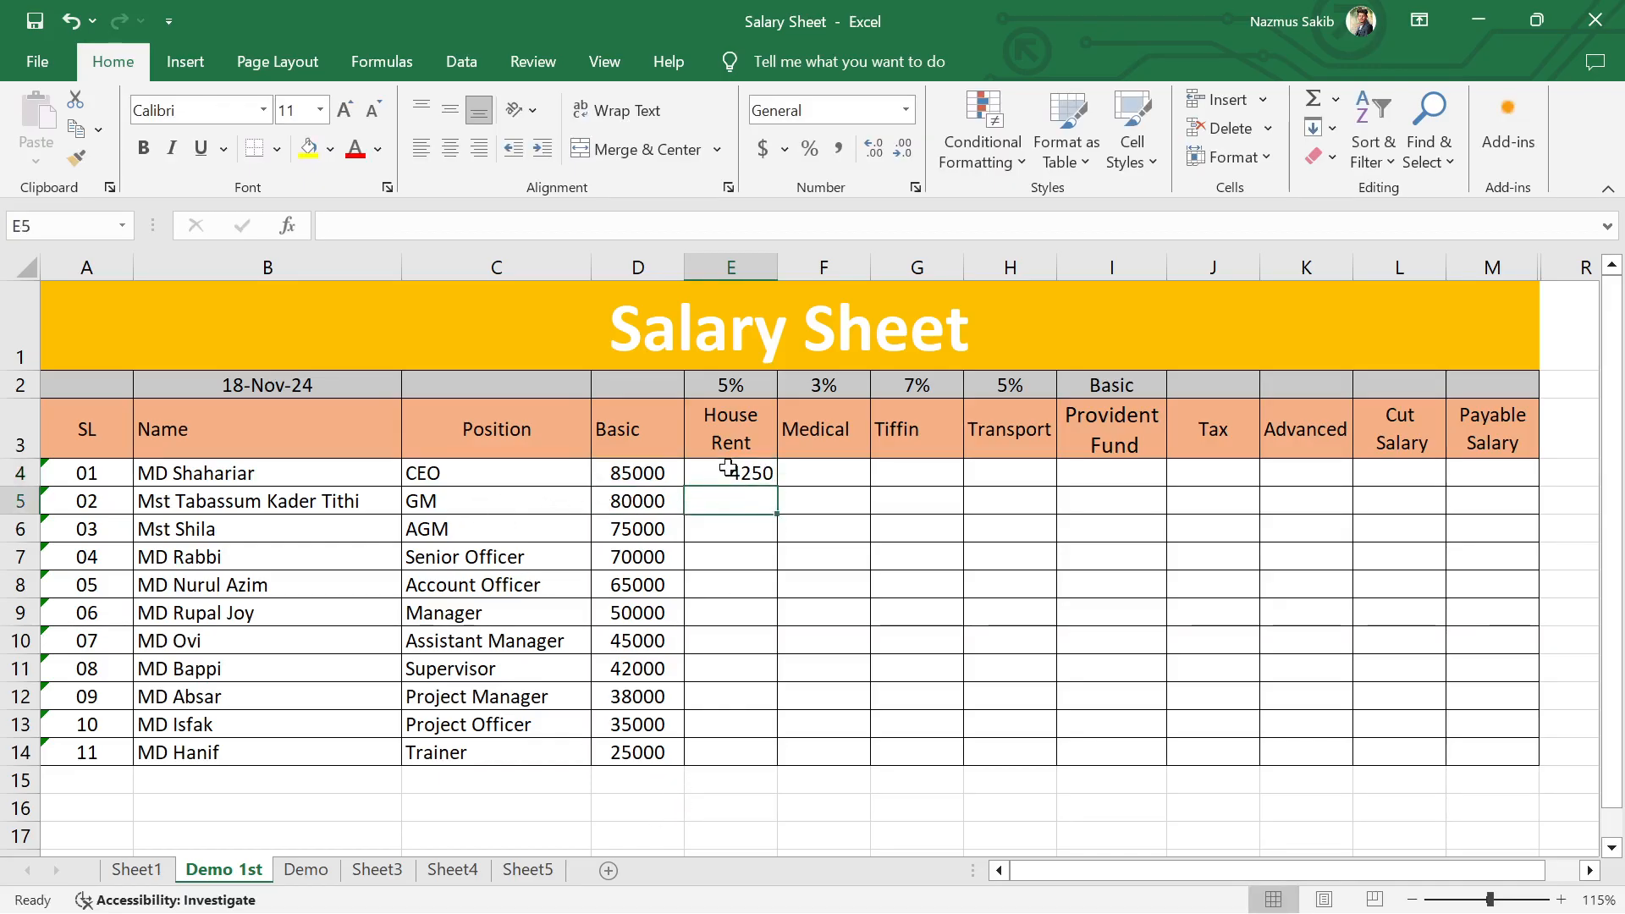
left_click(733, 471)
double_click(780, 488)
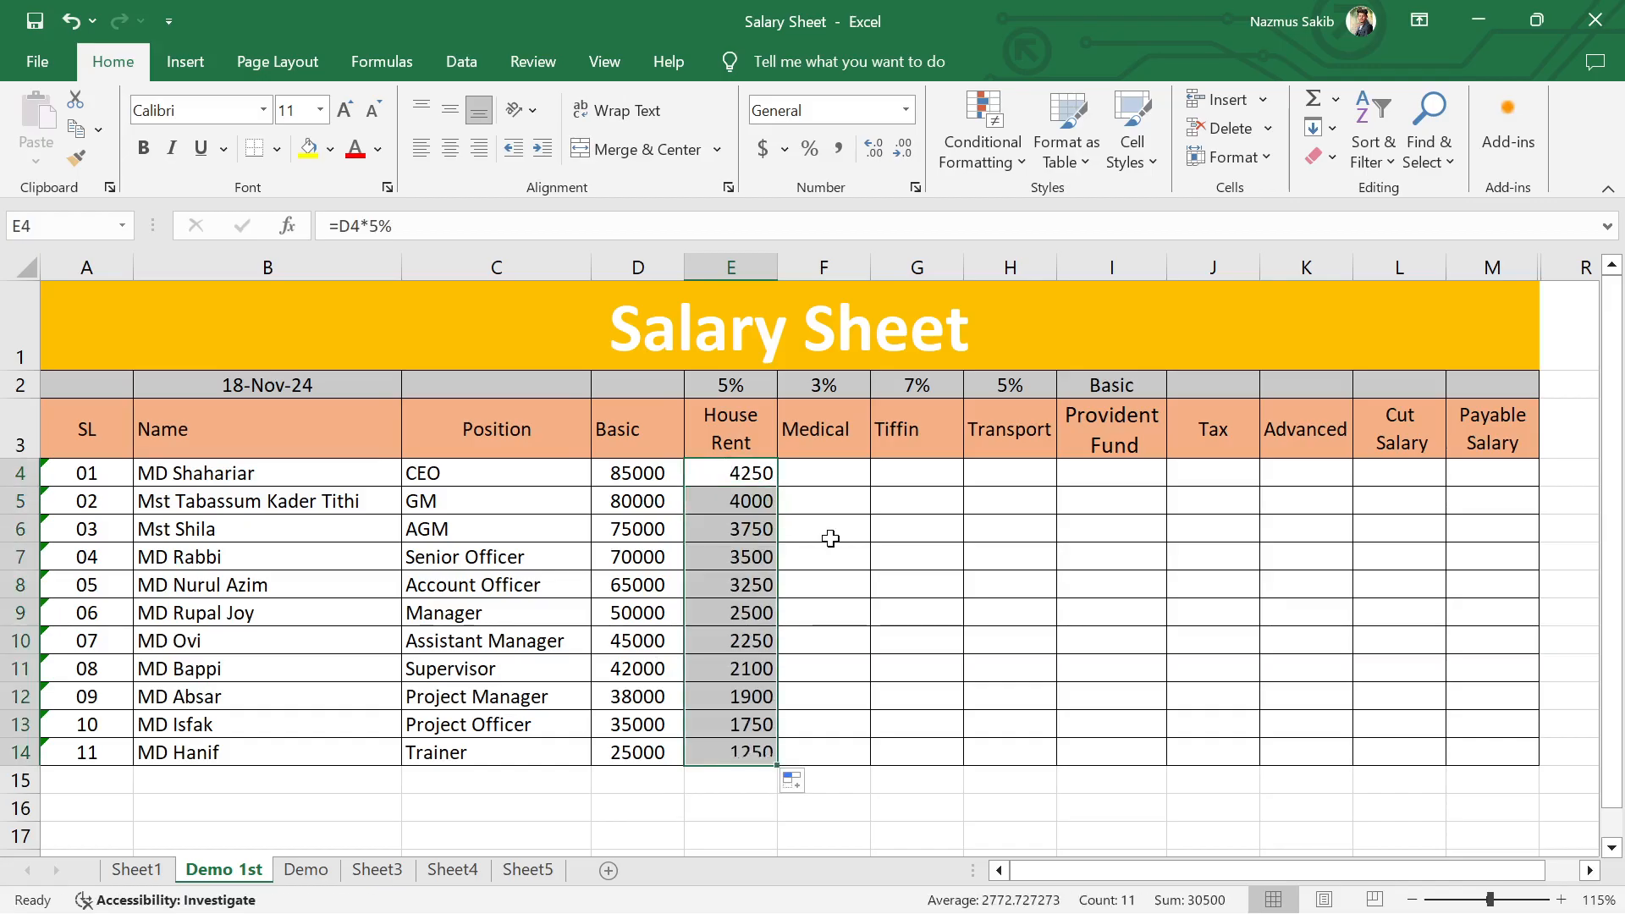
left_click(966, 550)
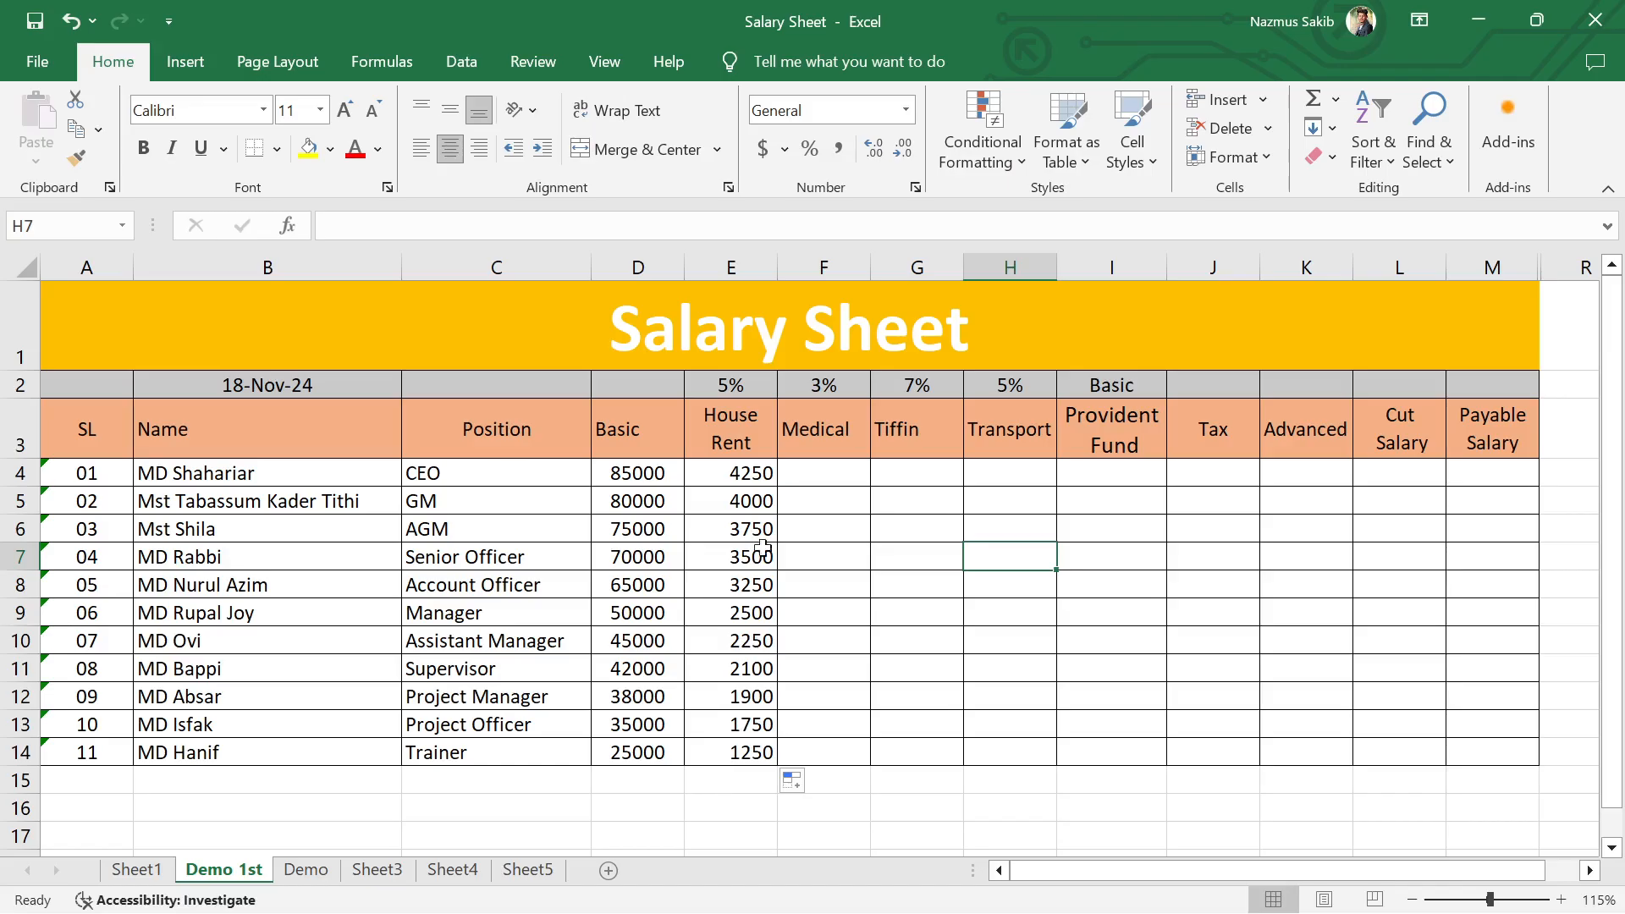
left_click(734, 557)
double_click(736, 557)
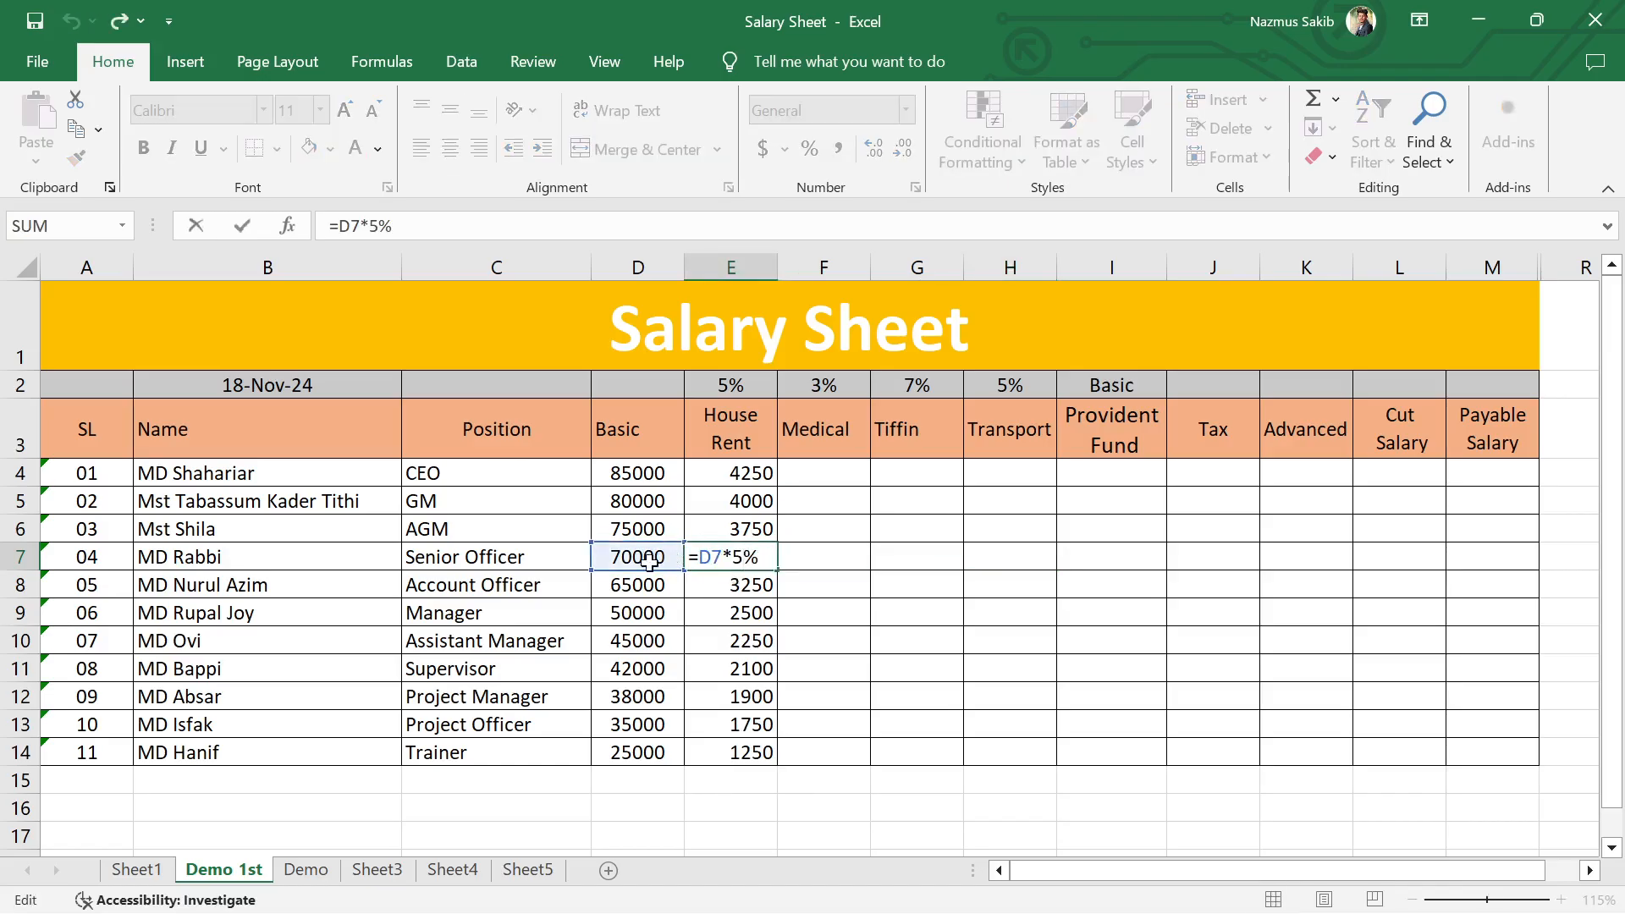
key("Return")
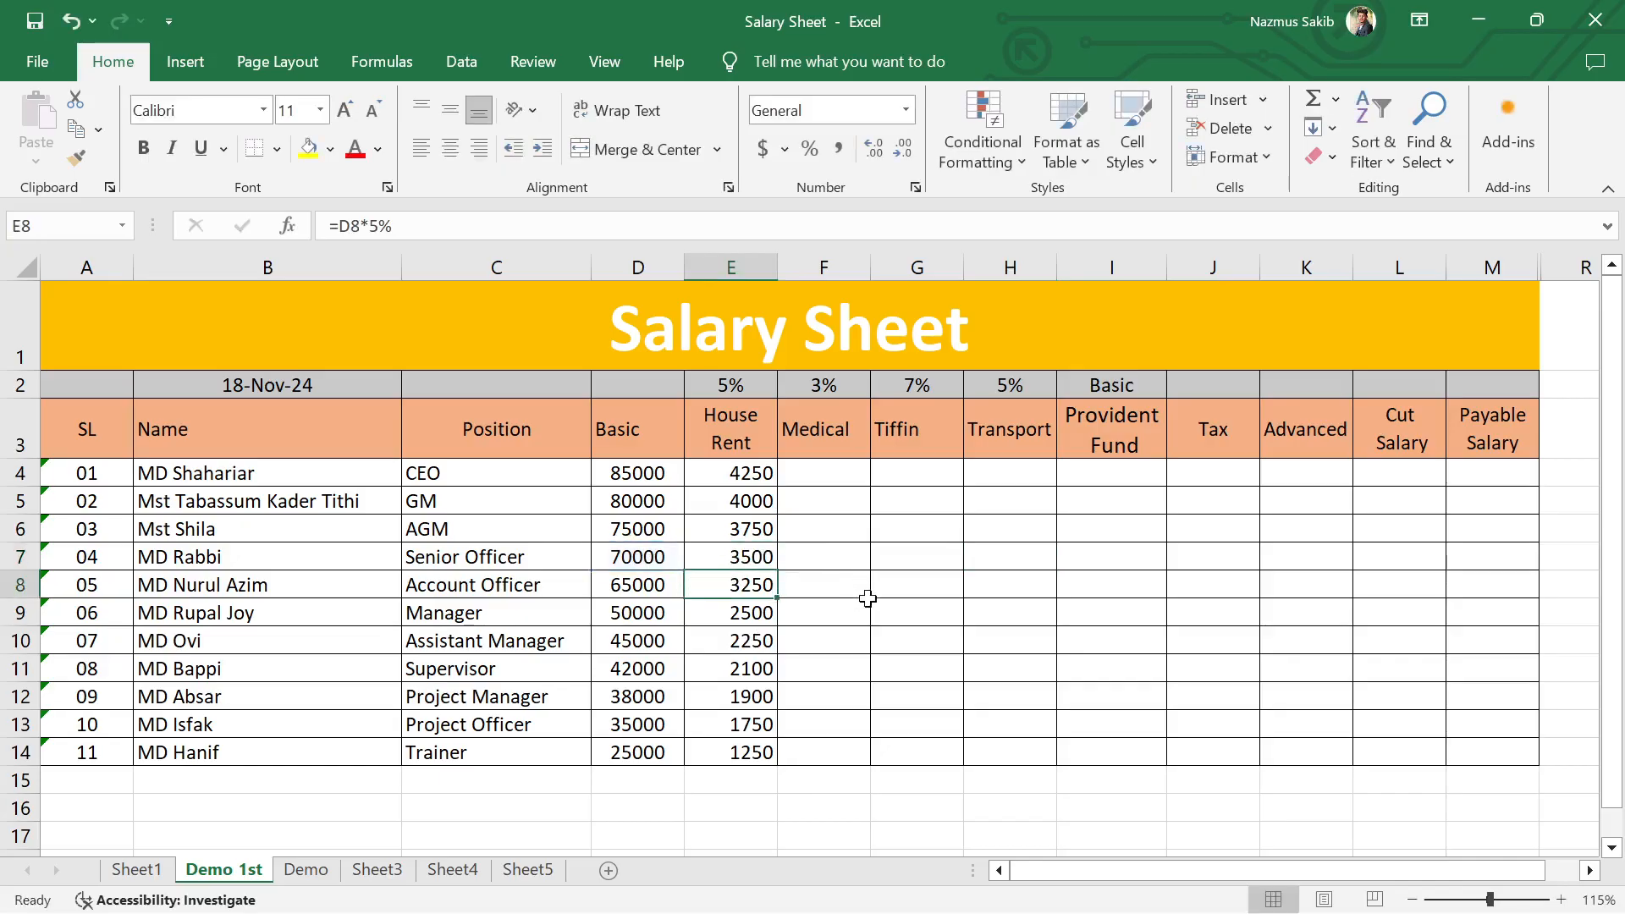
Step: Enter the Medical formula =D4*3% in cell F4 and fill it down to F14
left_click(836, 481)
type("=")
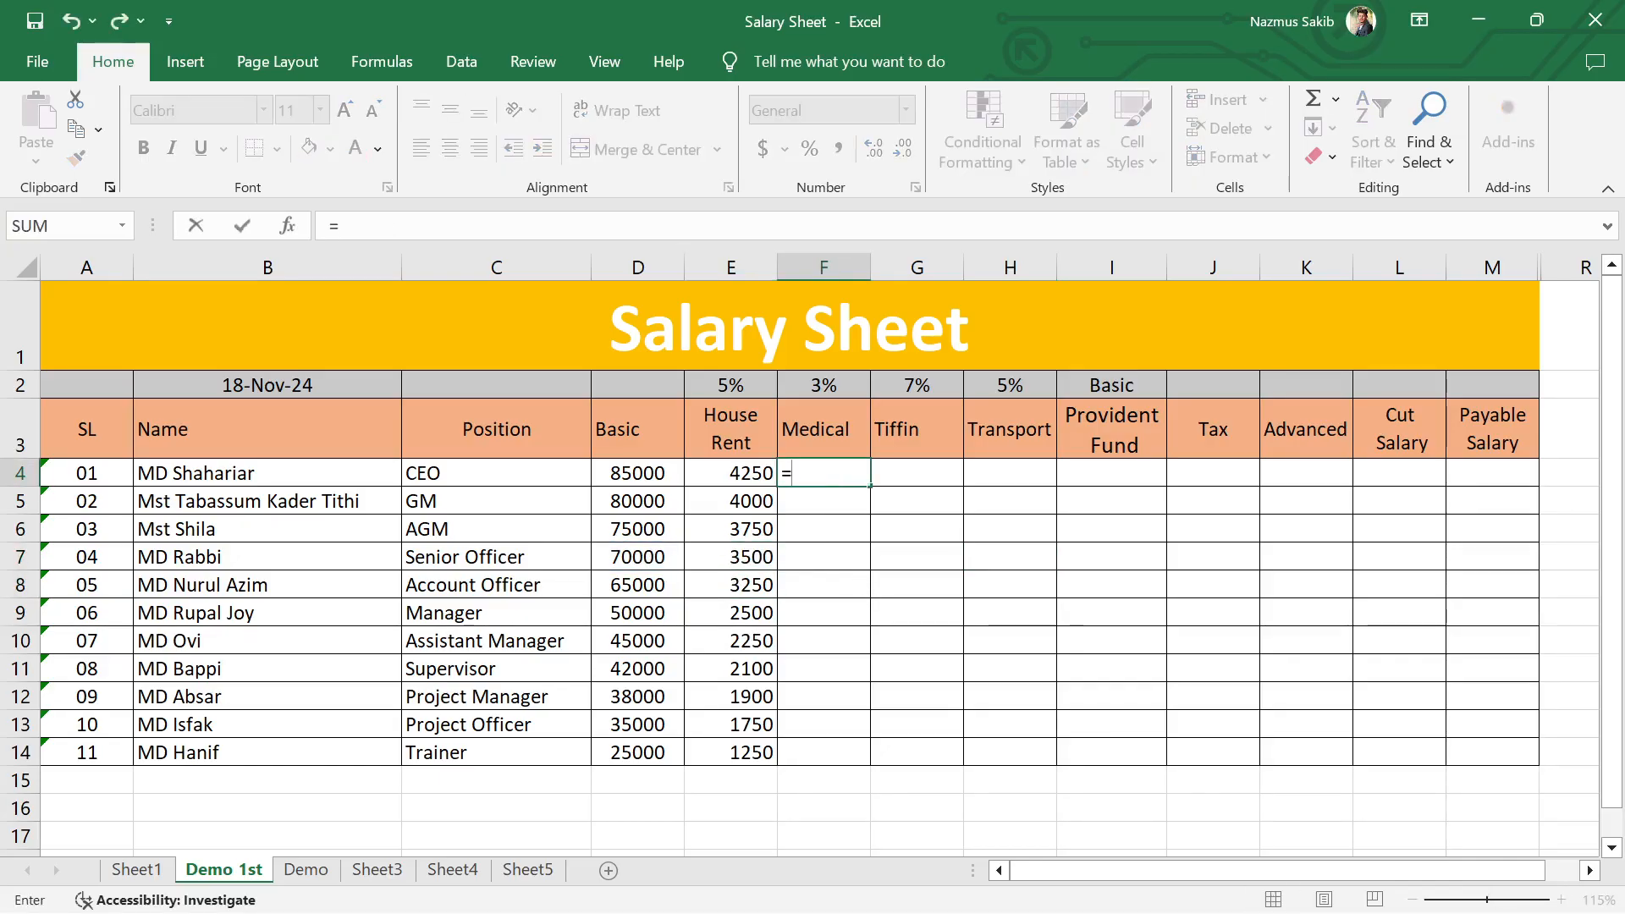
left_click(635, 473)
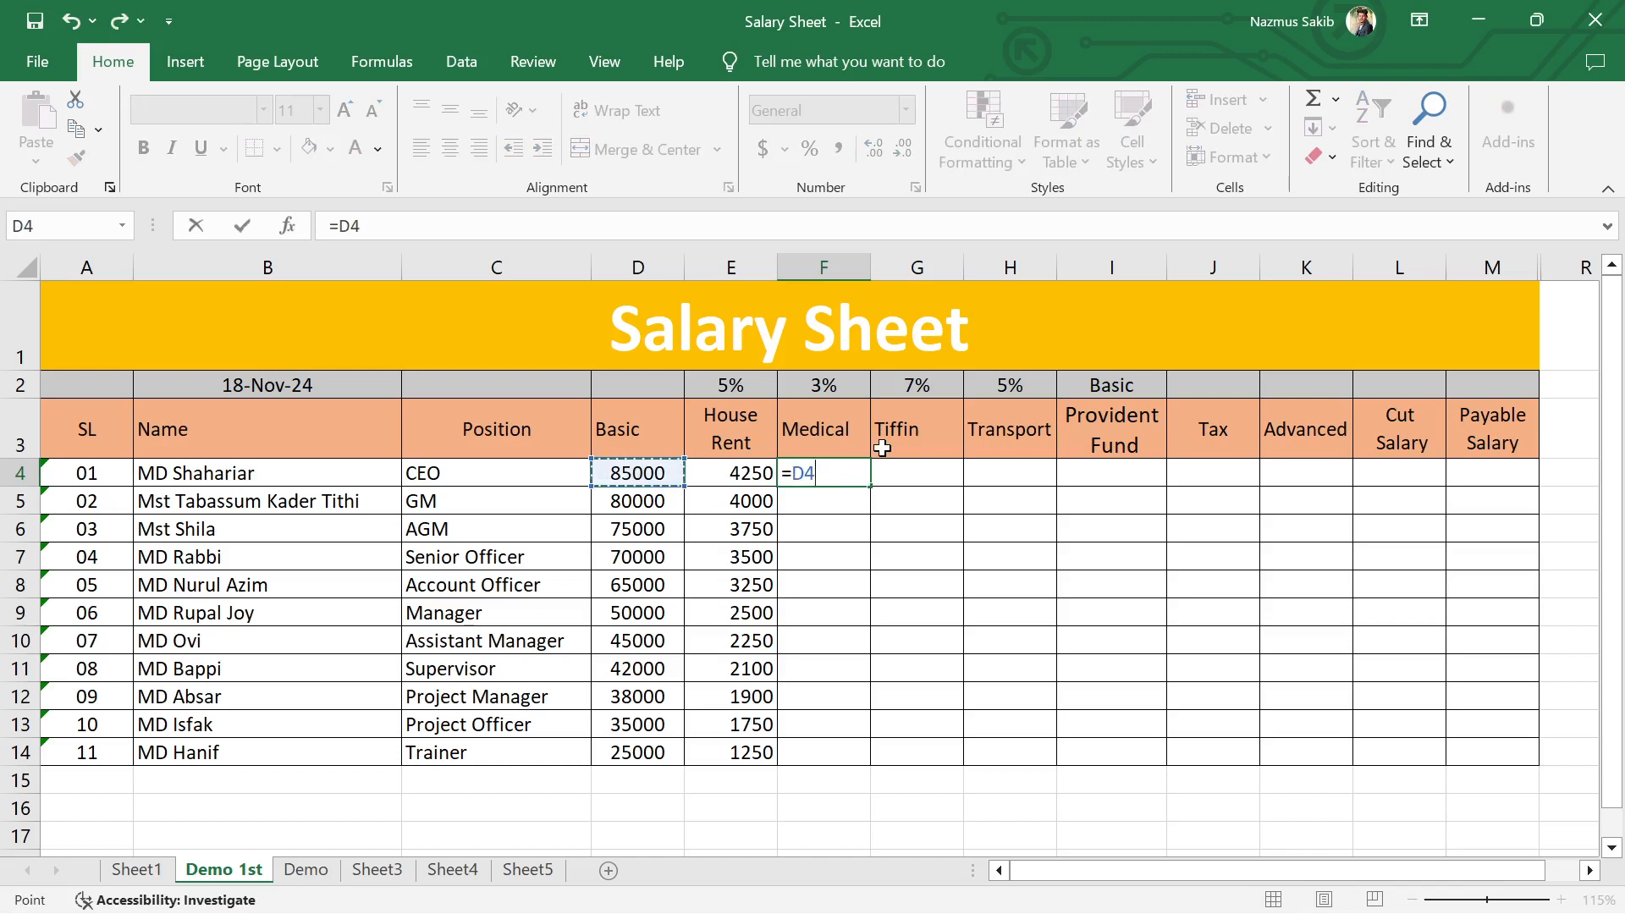
type("*3%")
key("Return")
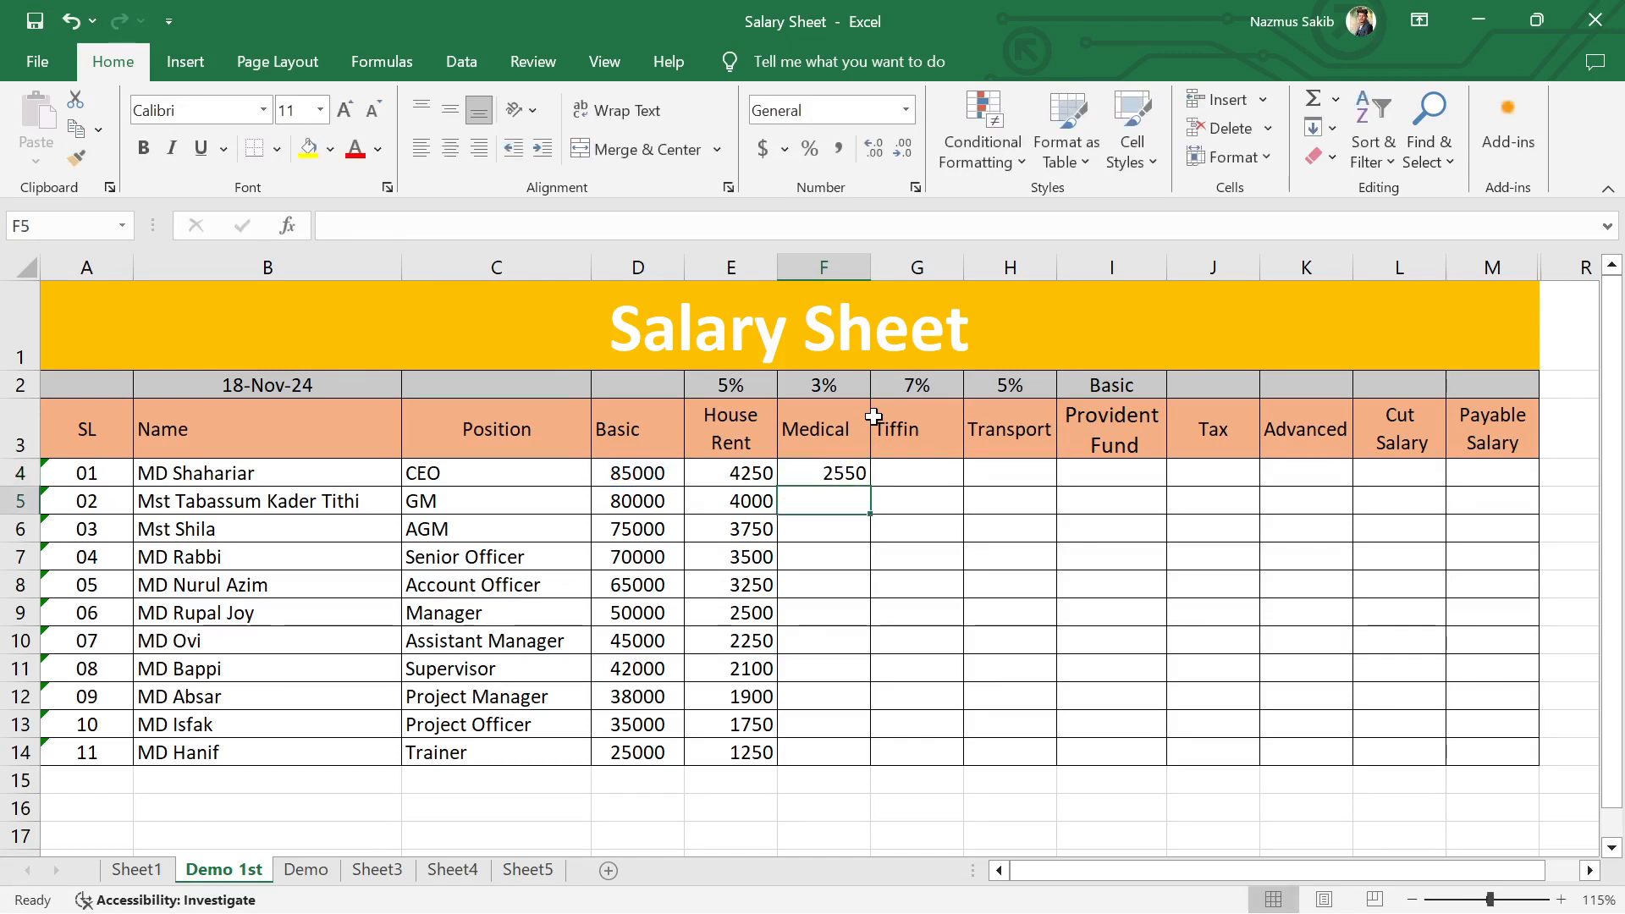
left_click(841, 471)
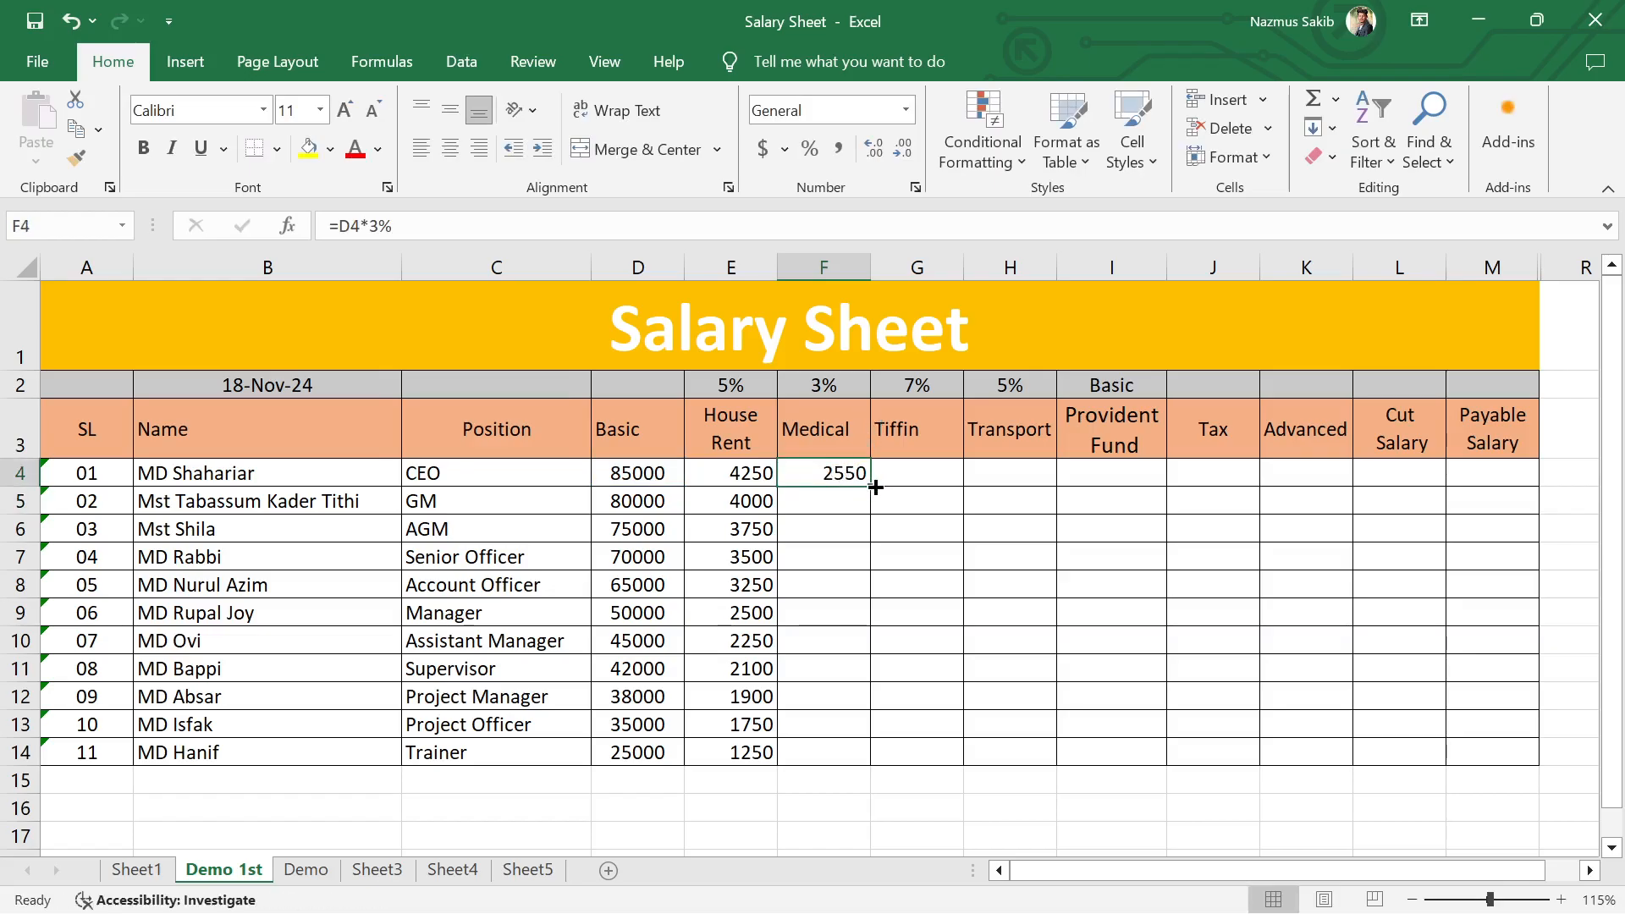
double_click(870, 486)
Step: Calculate the first employee's Tiffin allowance in cell G4 with the formula =D4*7%
left_click(927, 468)
type("=")
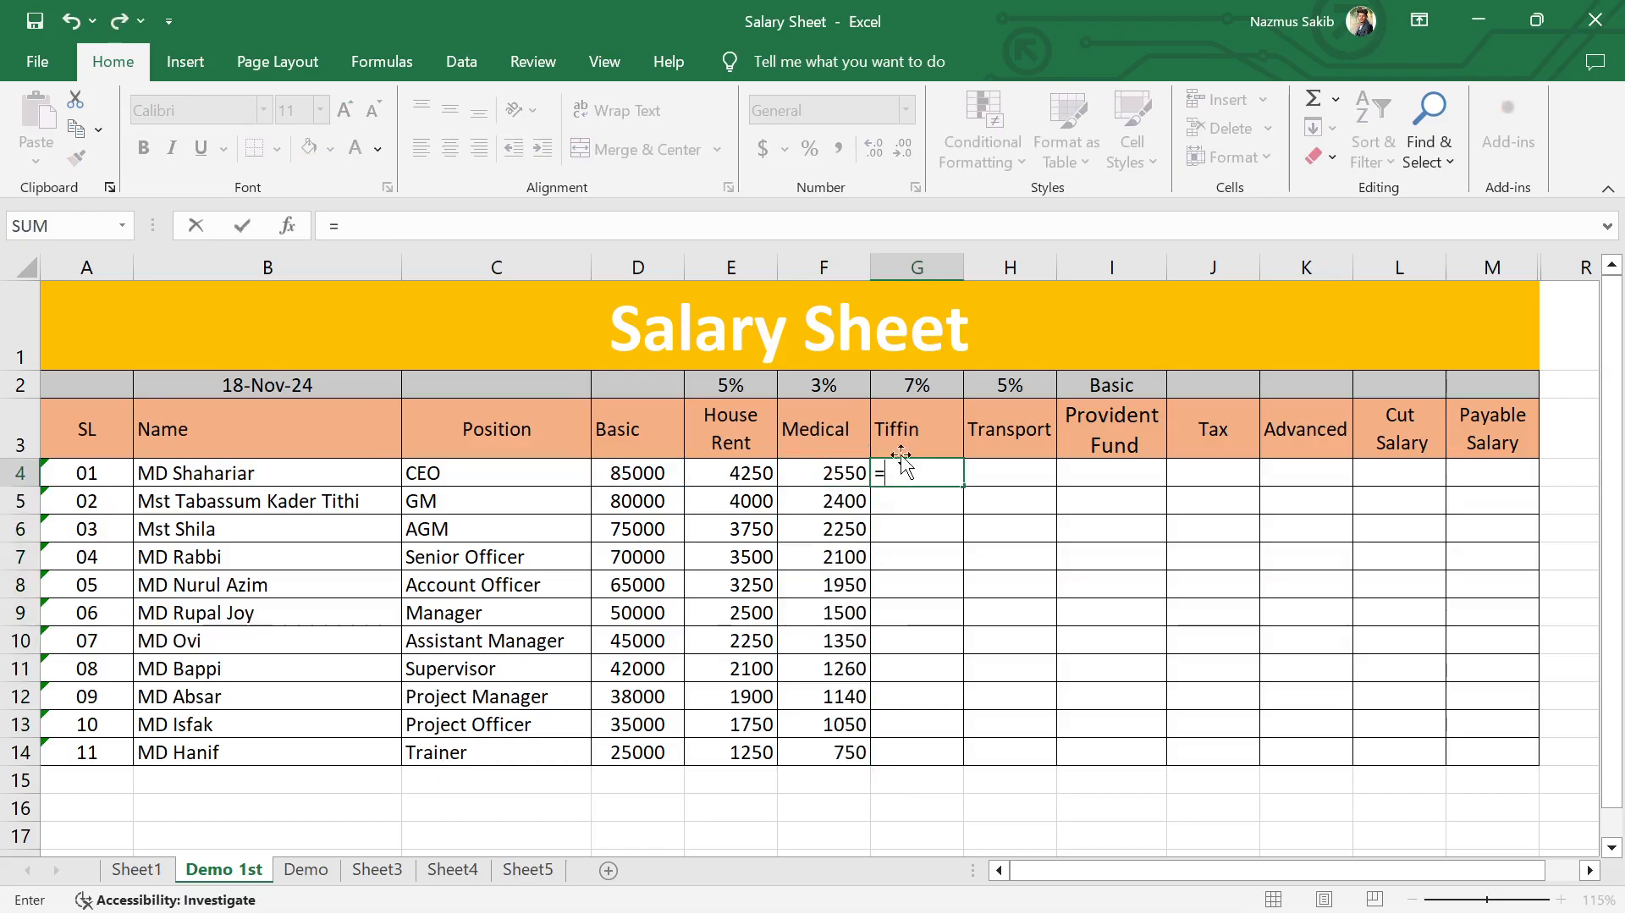
left_click(656, 464)
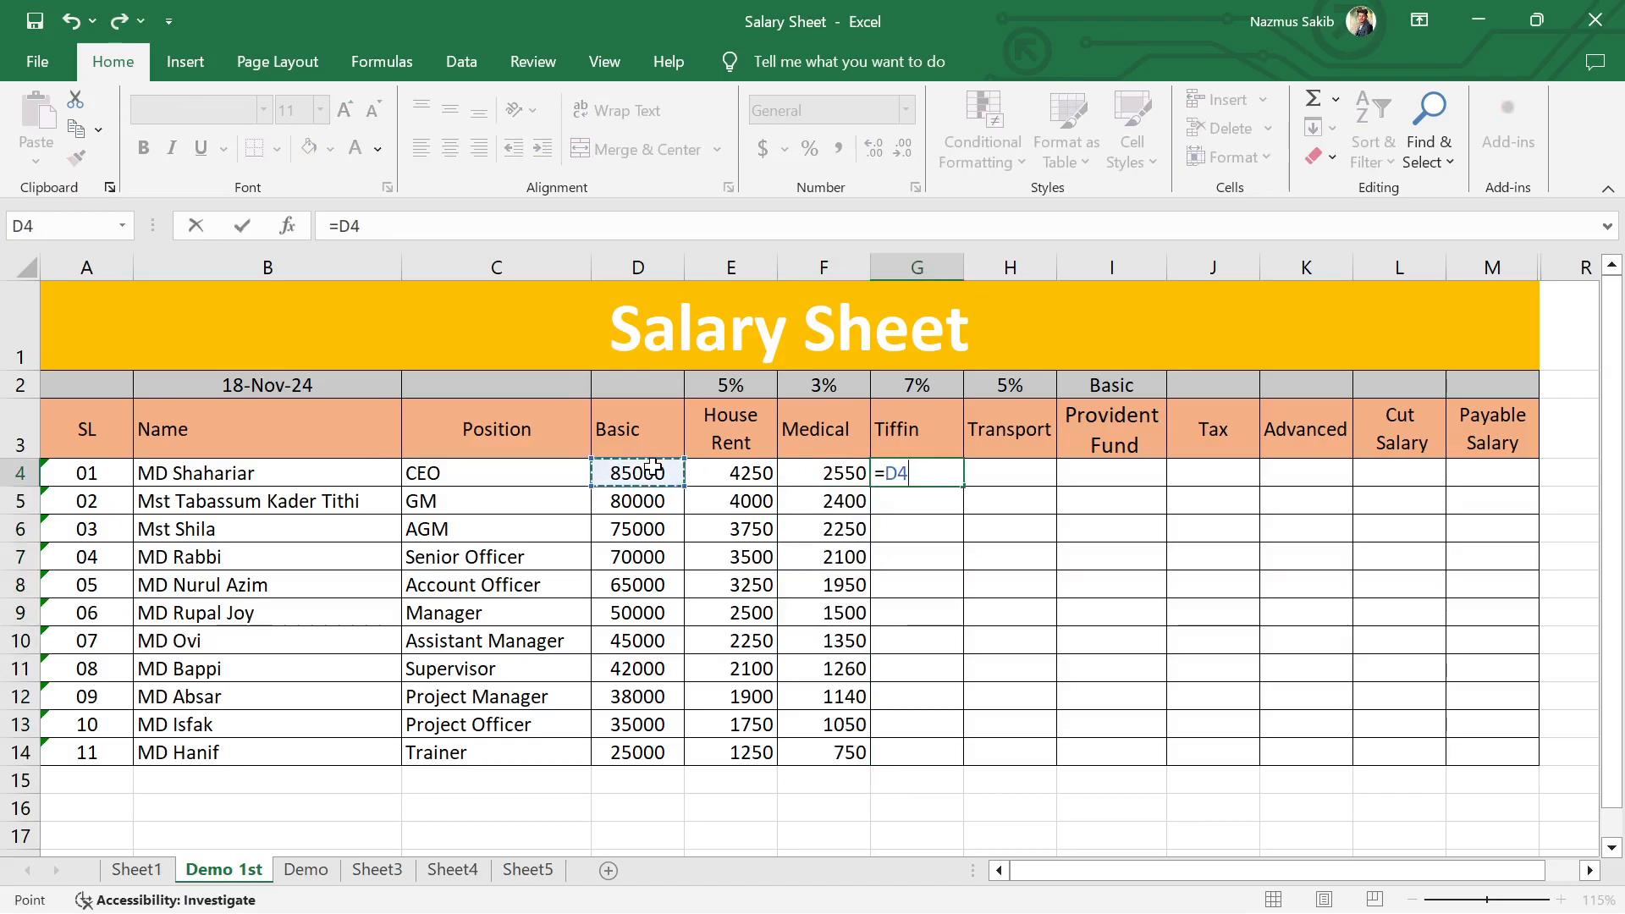
type("*")
type("7%")
key("Return")
Step: Calculate the first employee's Transport allowance in cell H4 with the formula =D4*5%
left_click(997, 468)
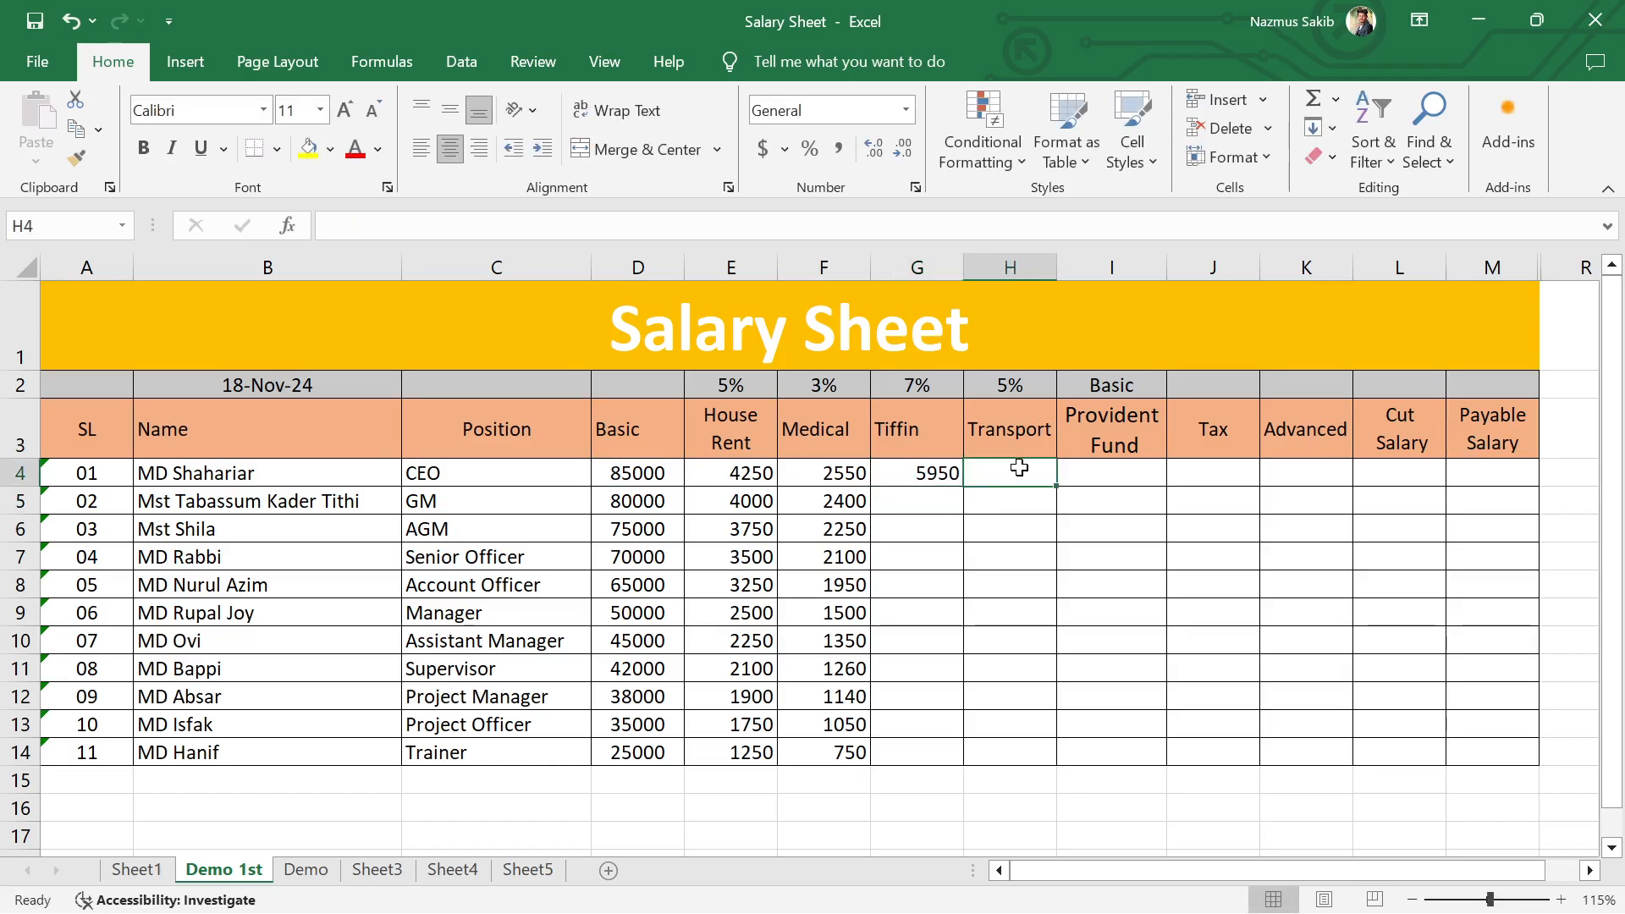
type("=")
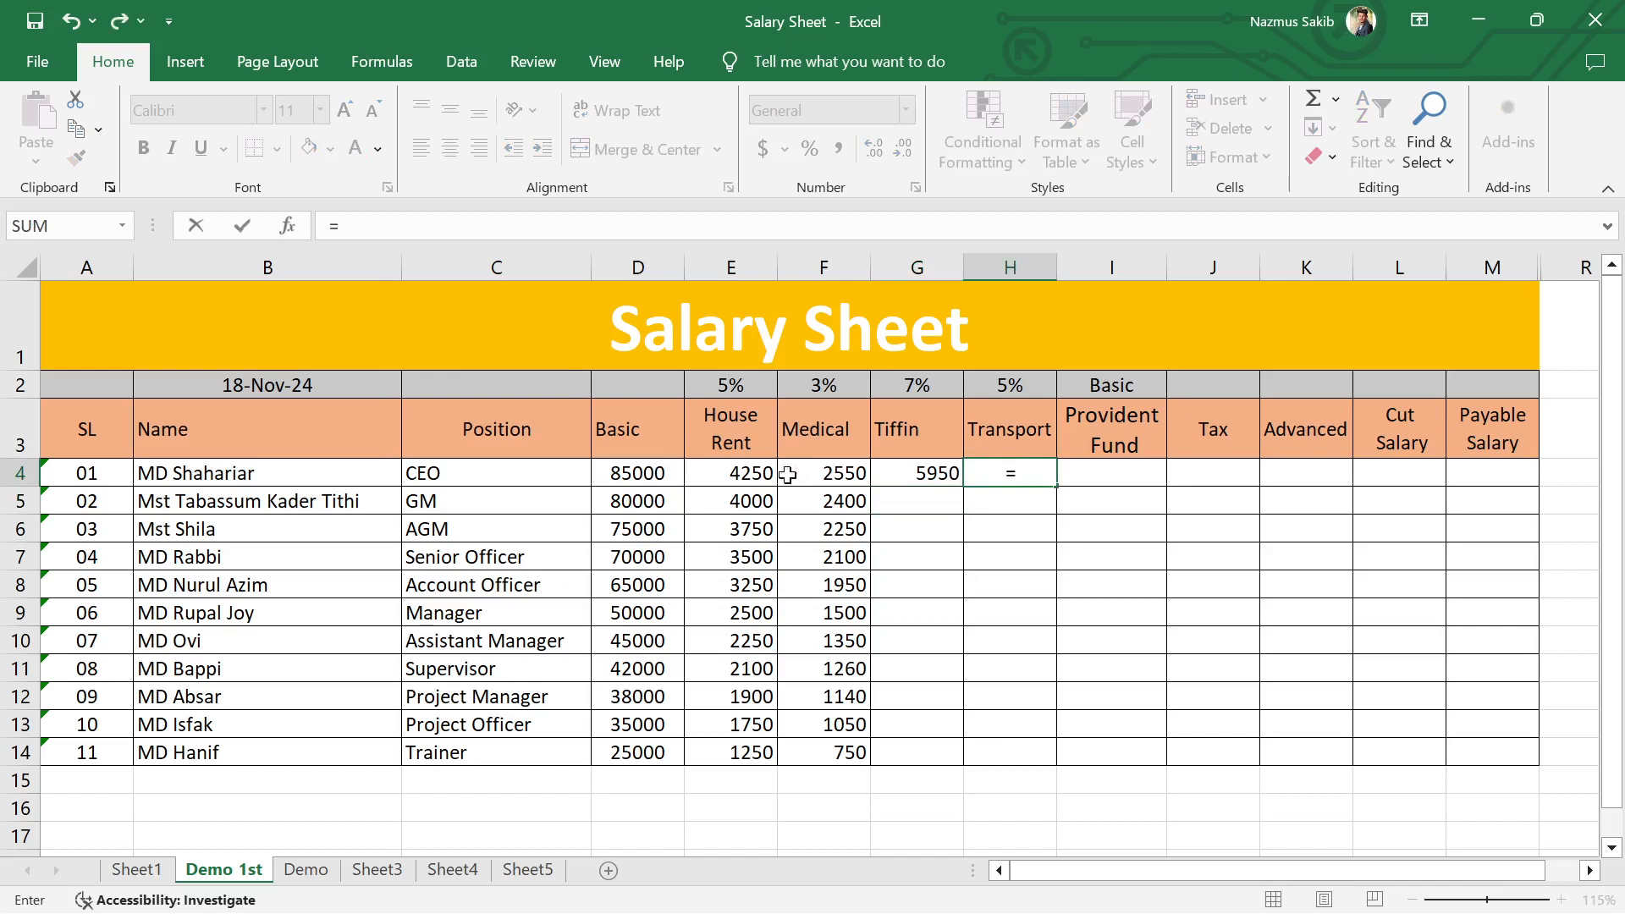
left_click(638, 474)
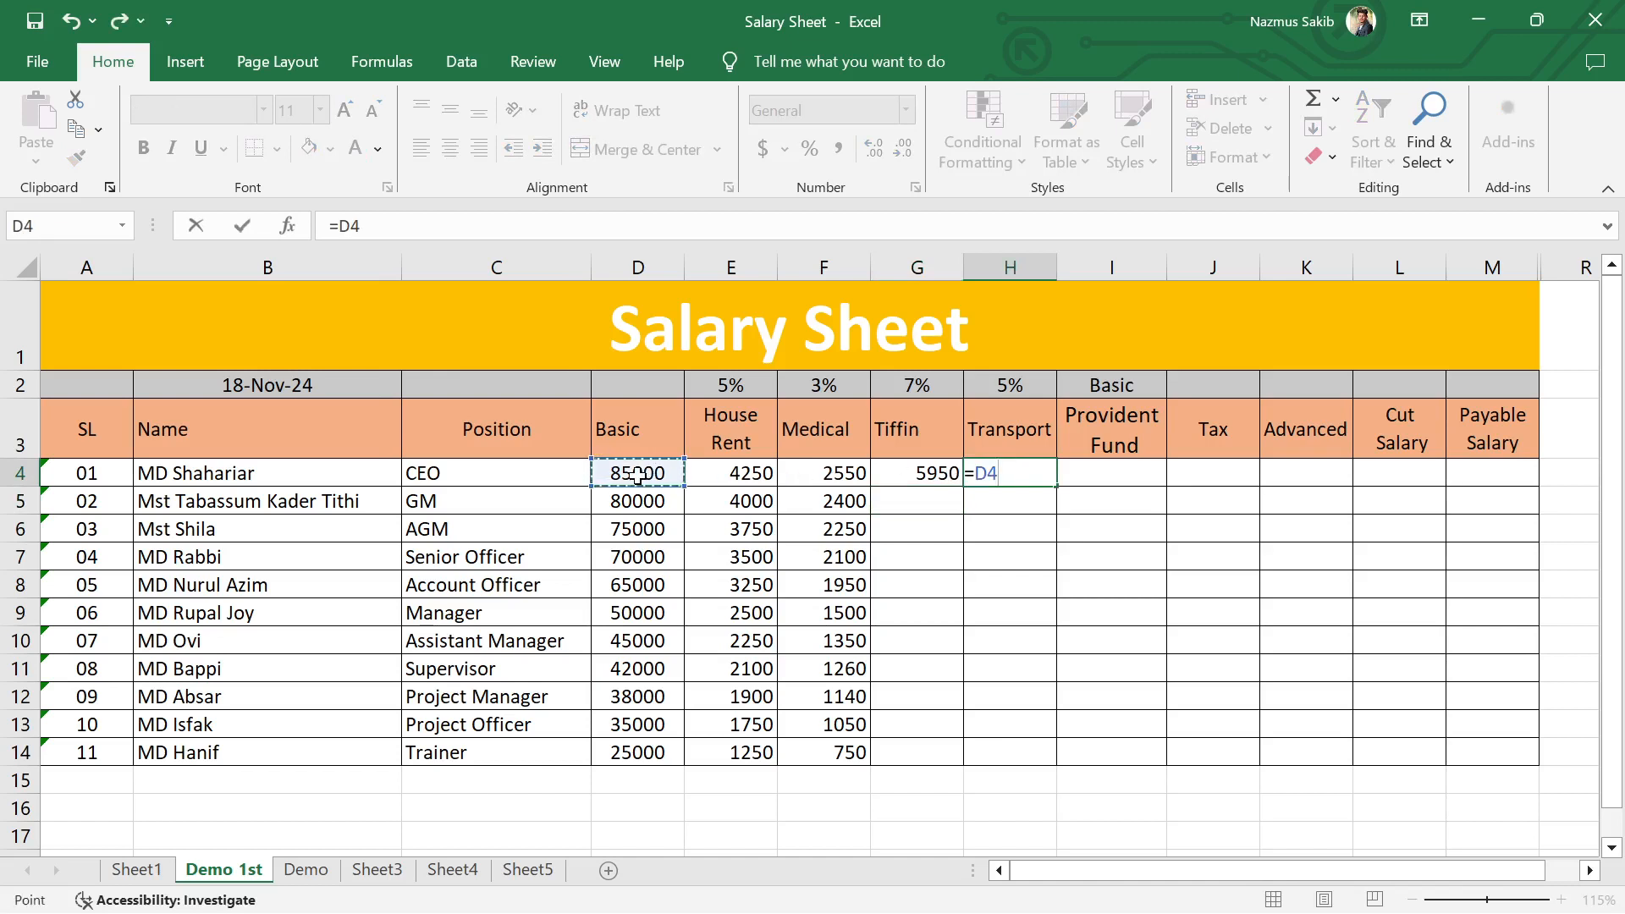
type("*5%")
key("Return")
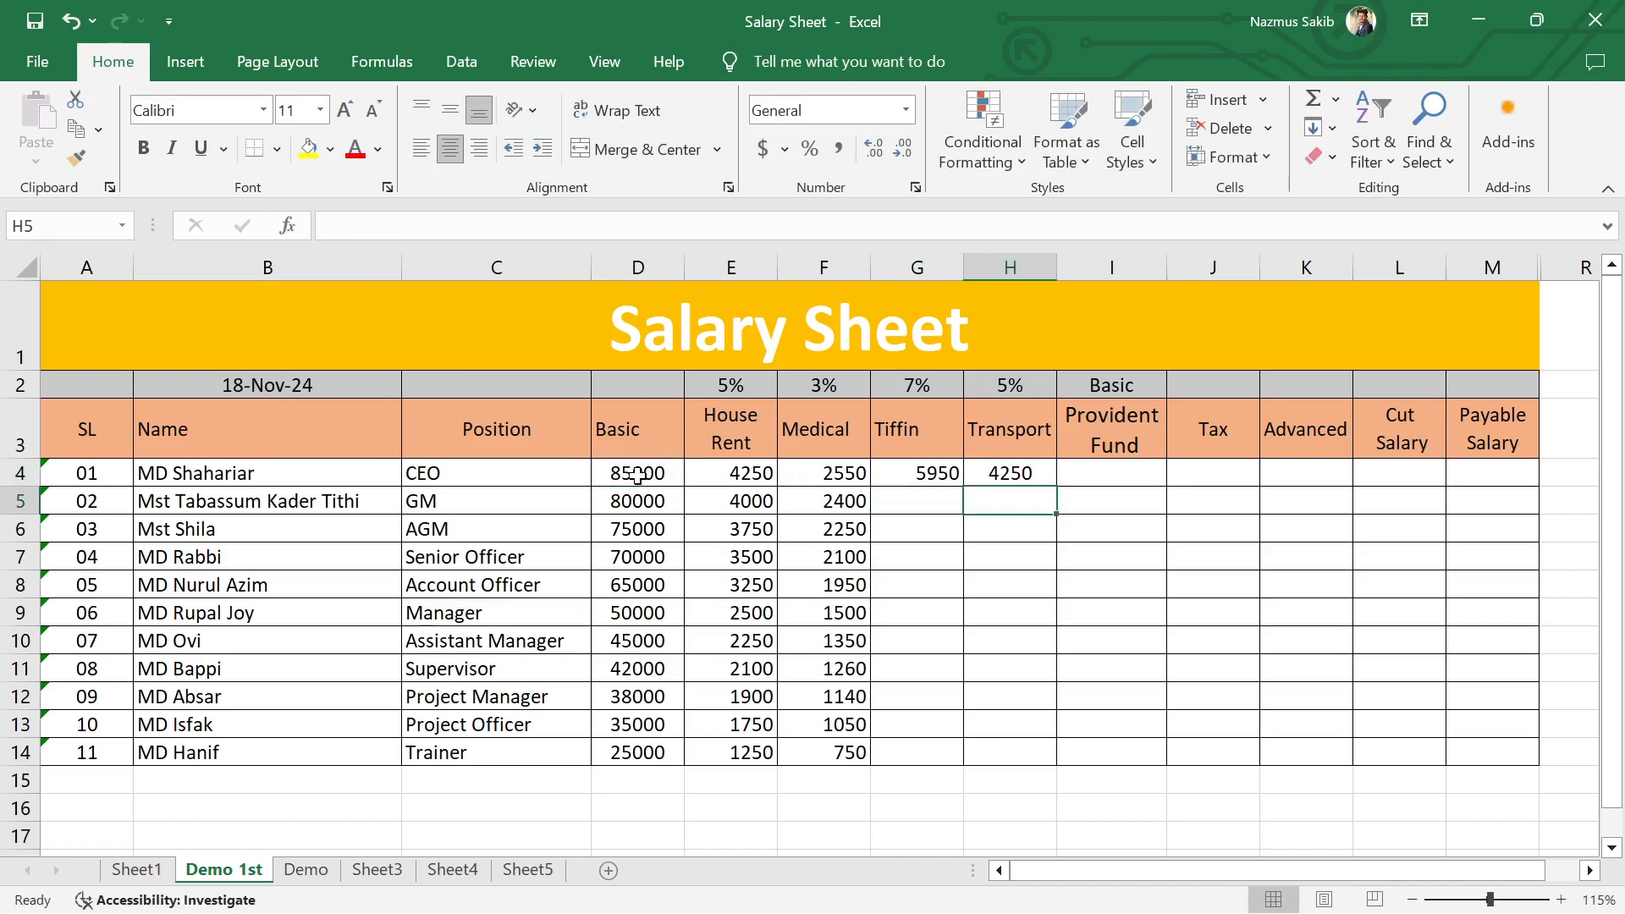
Step: Fill the Tiffin and Transport formulas in G4 and H4 down to row 14
left_click(938, 474)
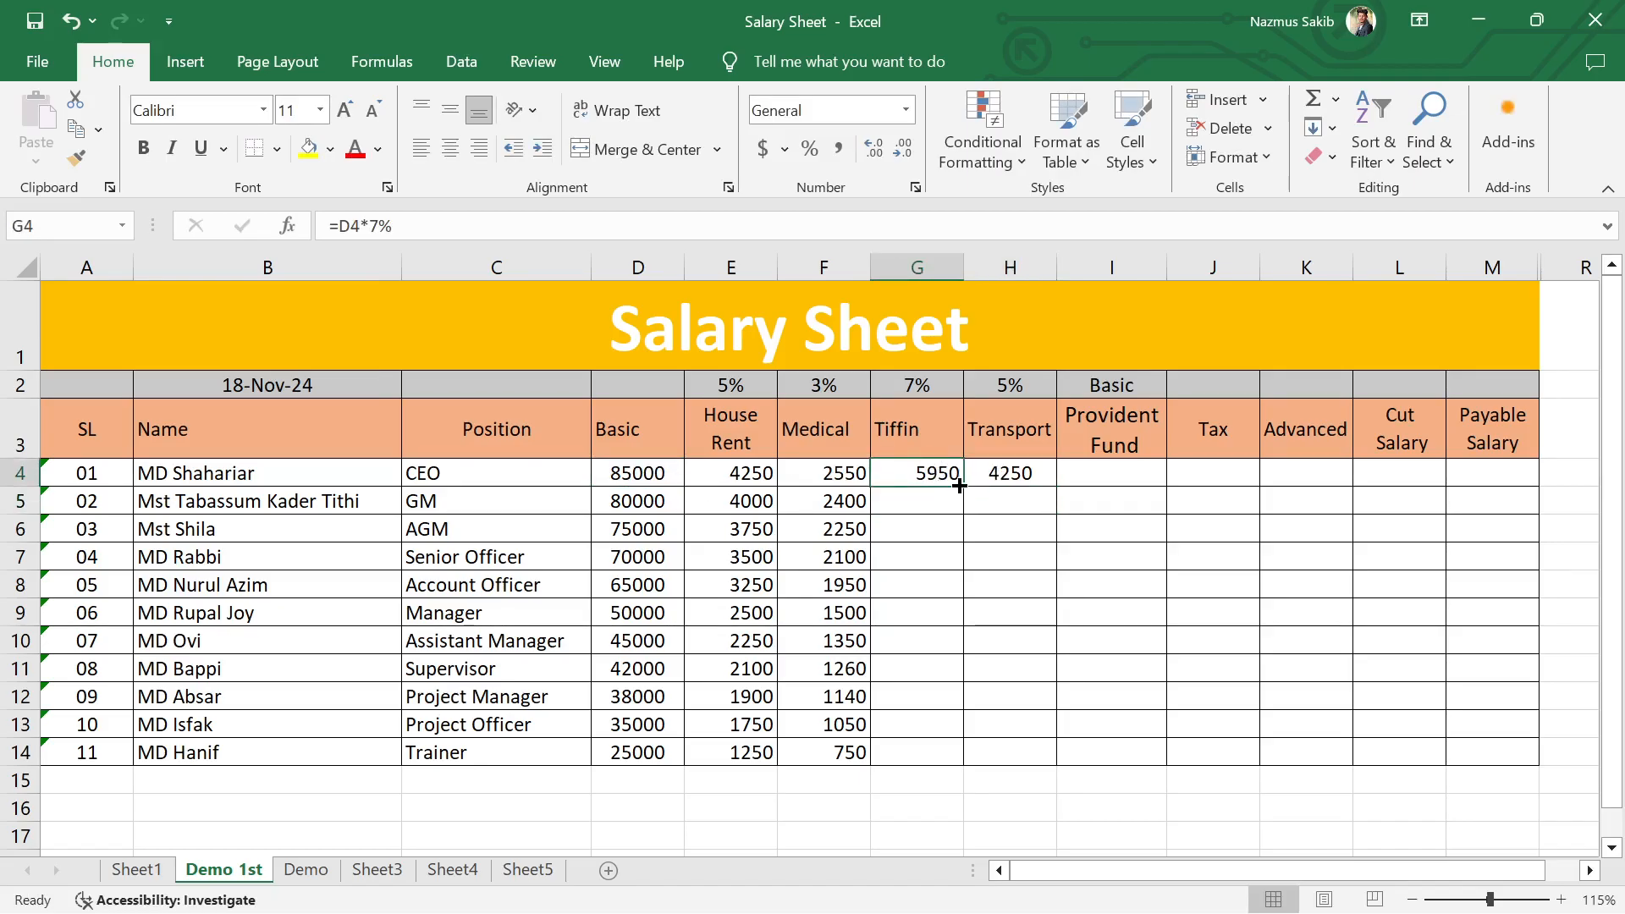
left_click_drag(962, 487, 965, 762)
left_click(1028, 478)
left_click_drag(1055, 487, 1058, 758)
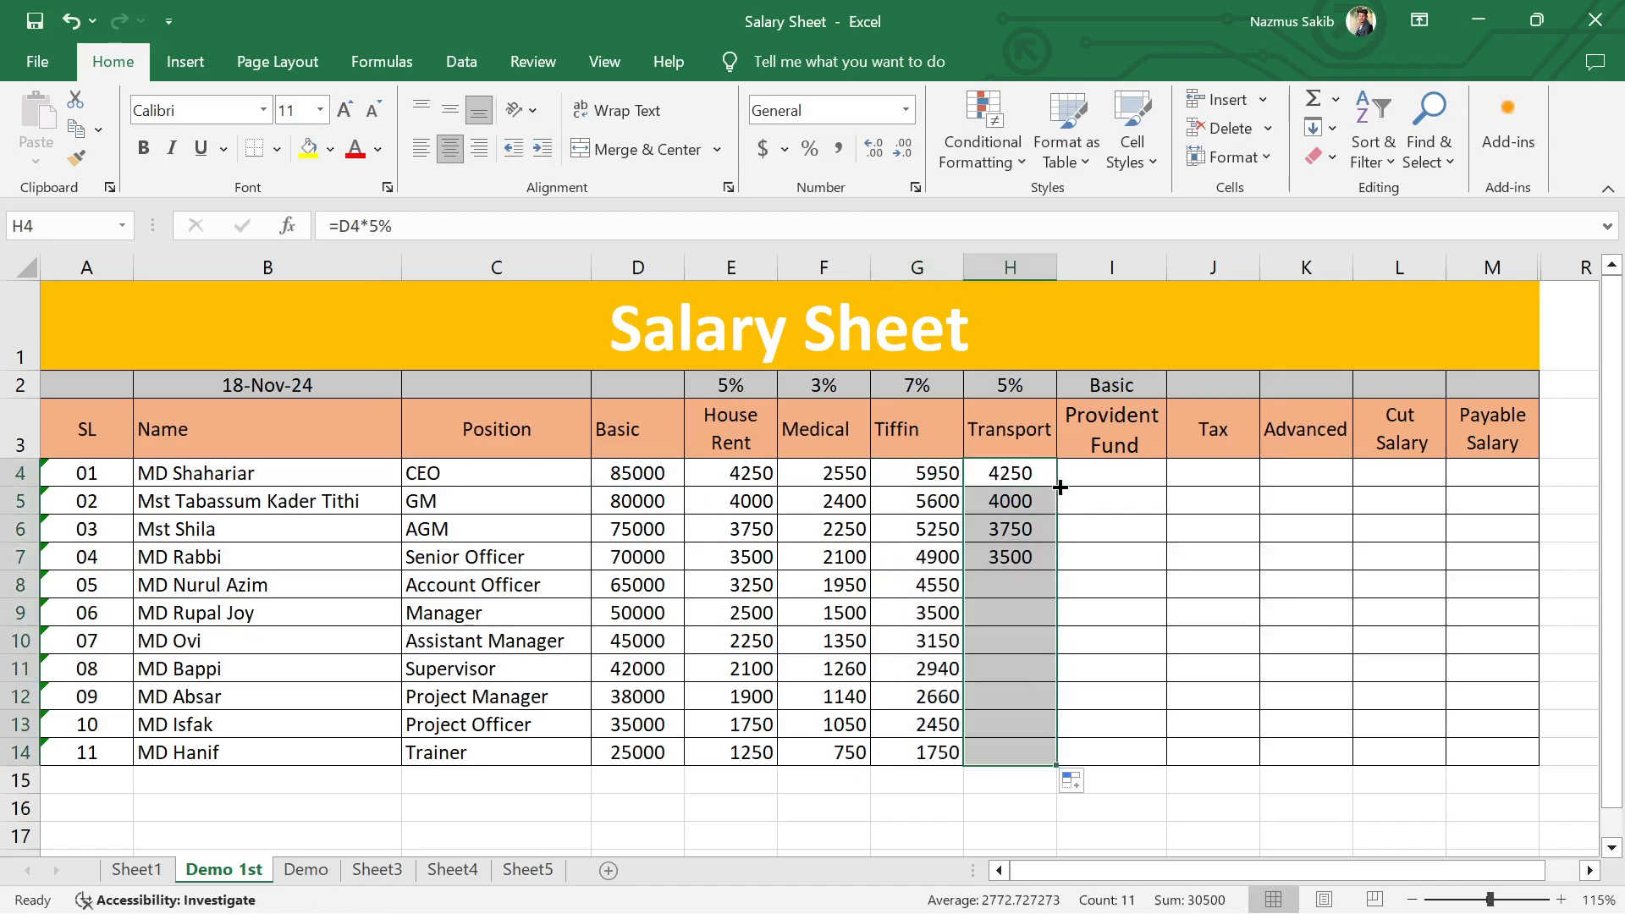
left_click(1154, 519)
Step: Change the label in cell I2 above the Provident Fund heading to "Basic 10%"
left_click(1121, 474)
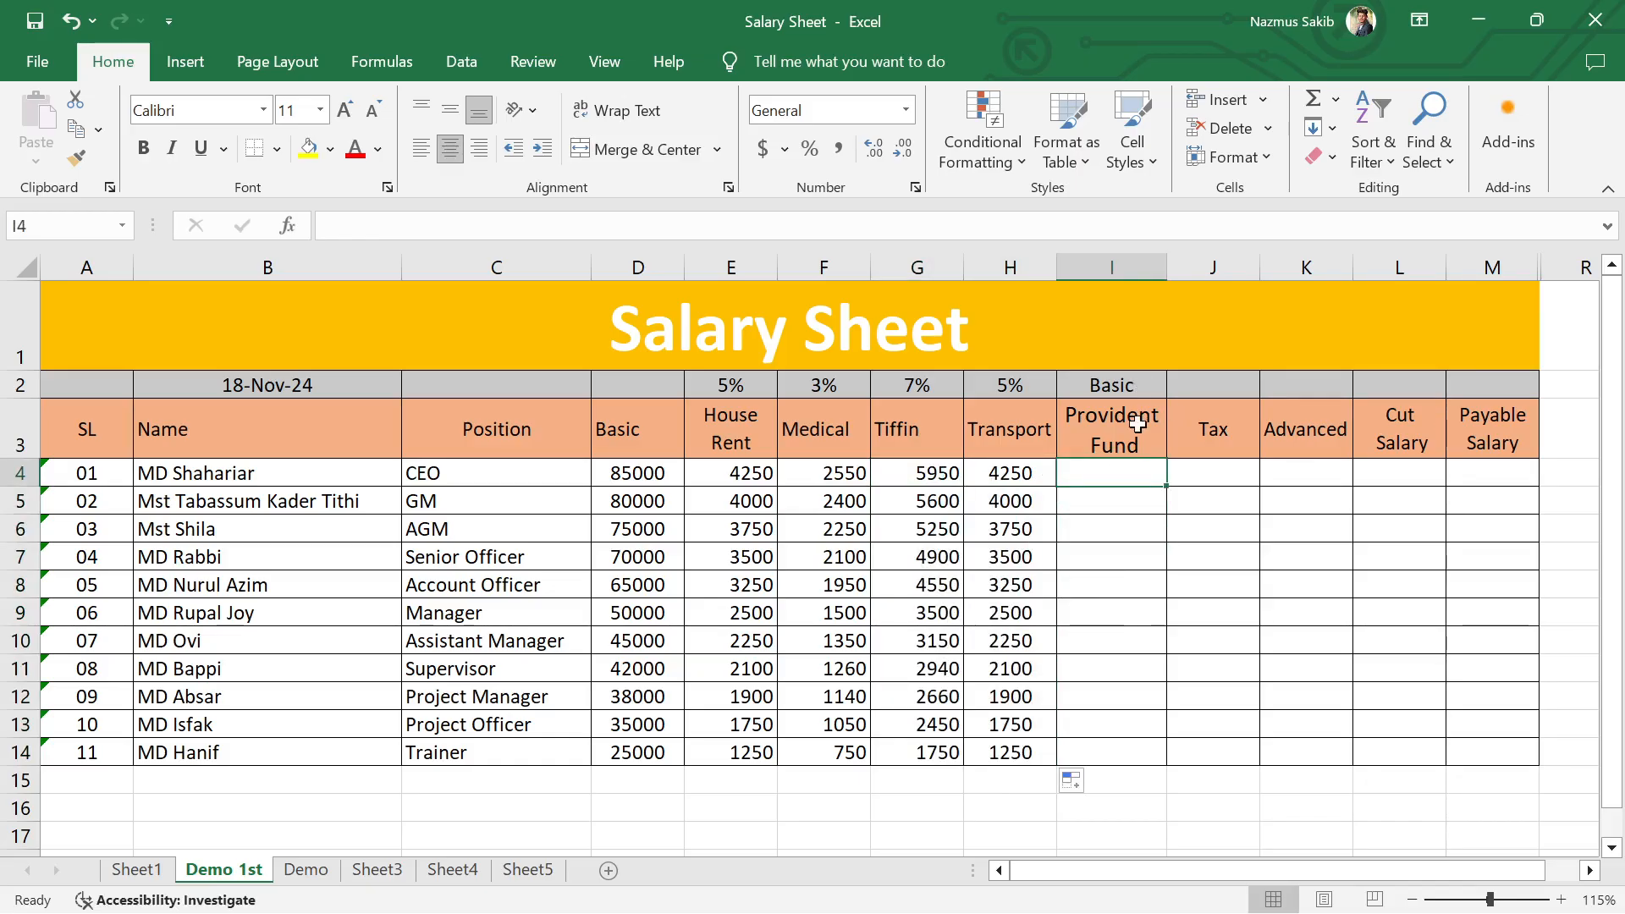
double_click(1138, 383)
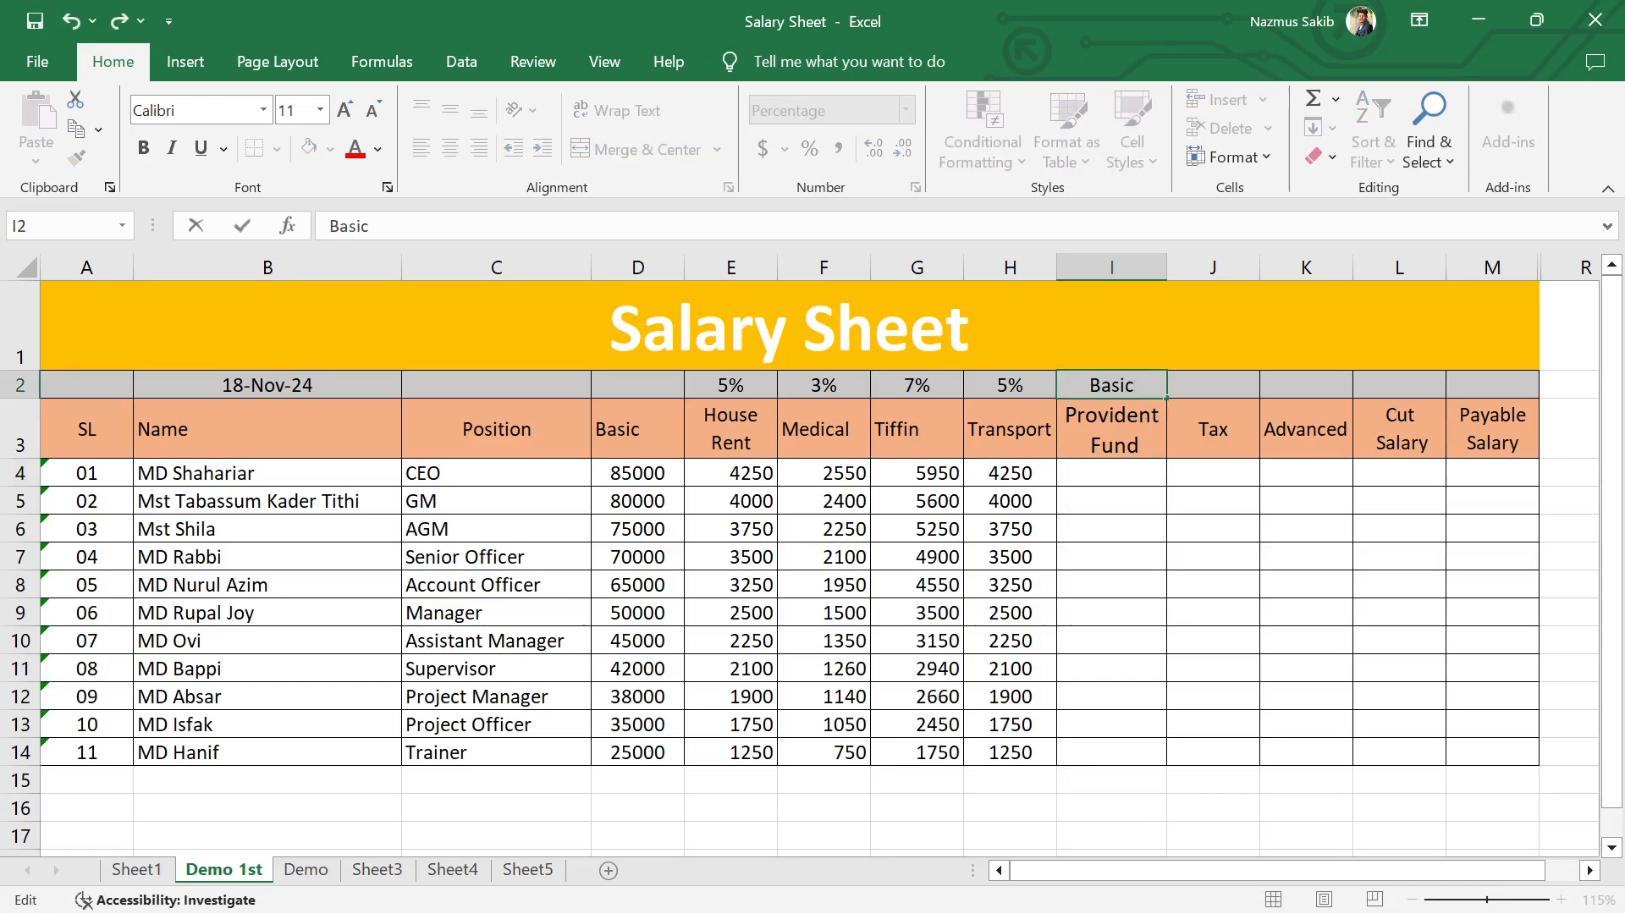
type("10%")
key("Return")
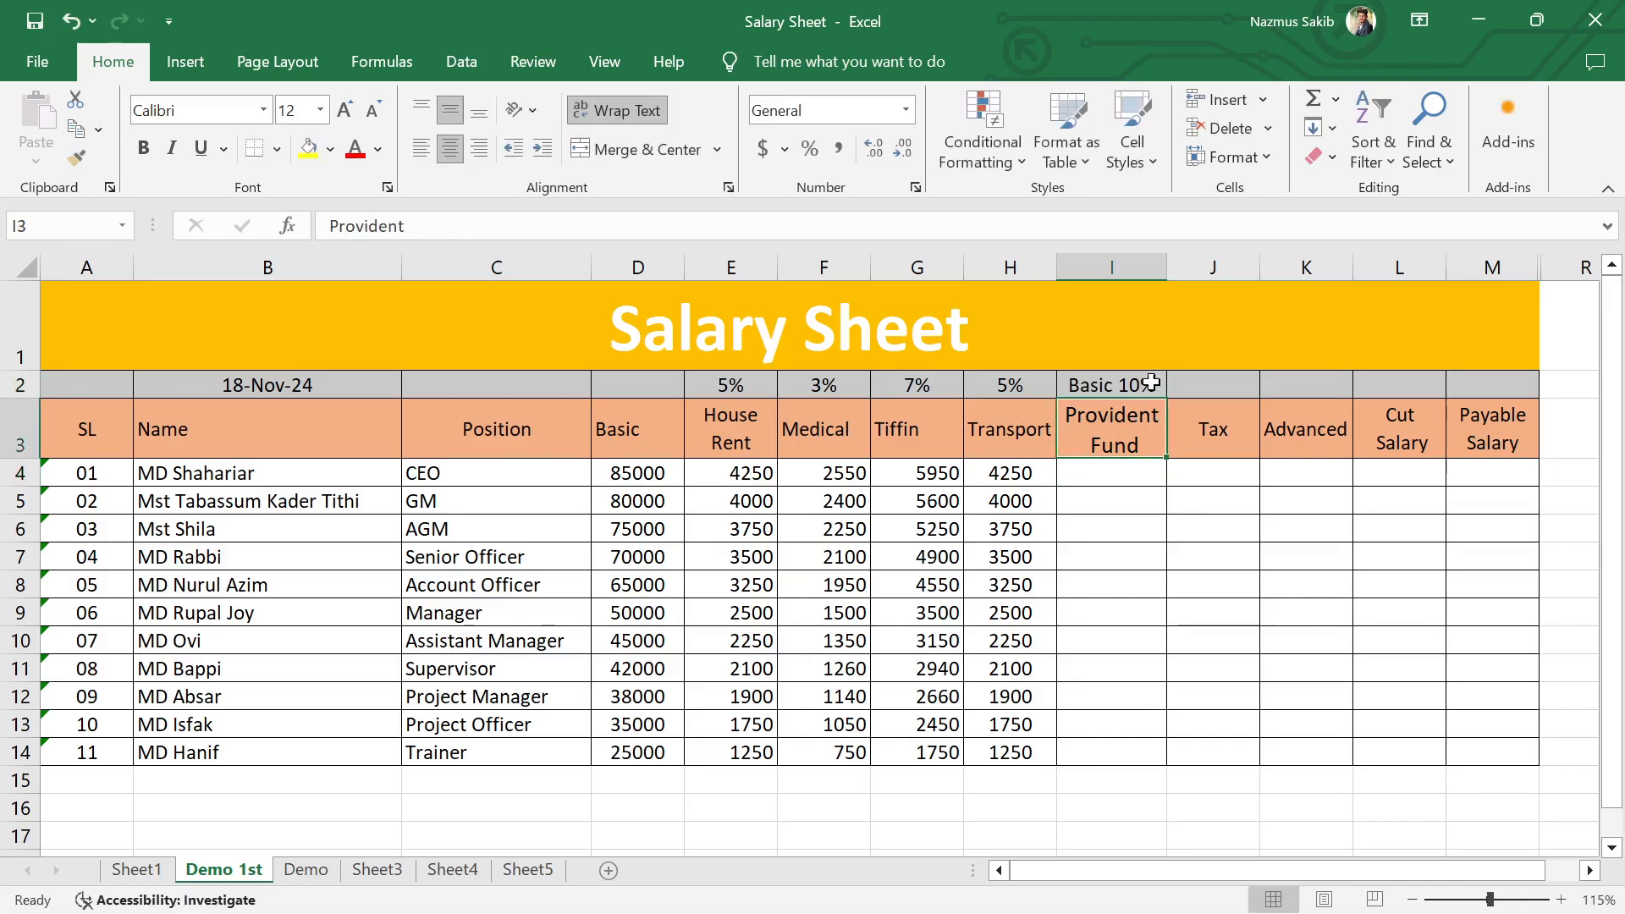
Step: Calculate the first employee's Provident Fund in cell I4 with the formula =D4*10% and fill it down to row 14
left_click(1186, 383)
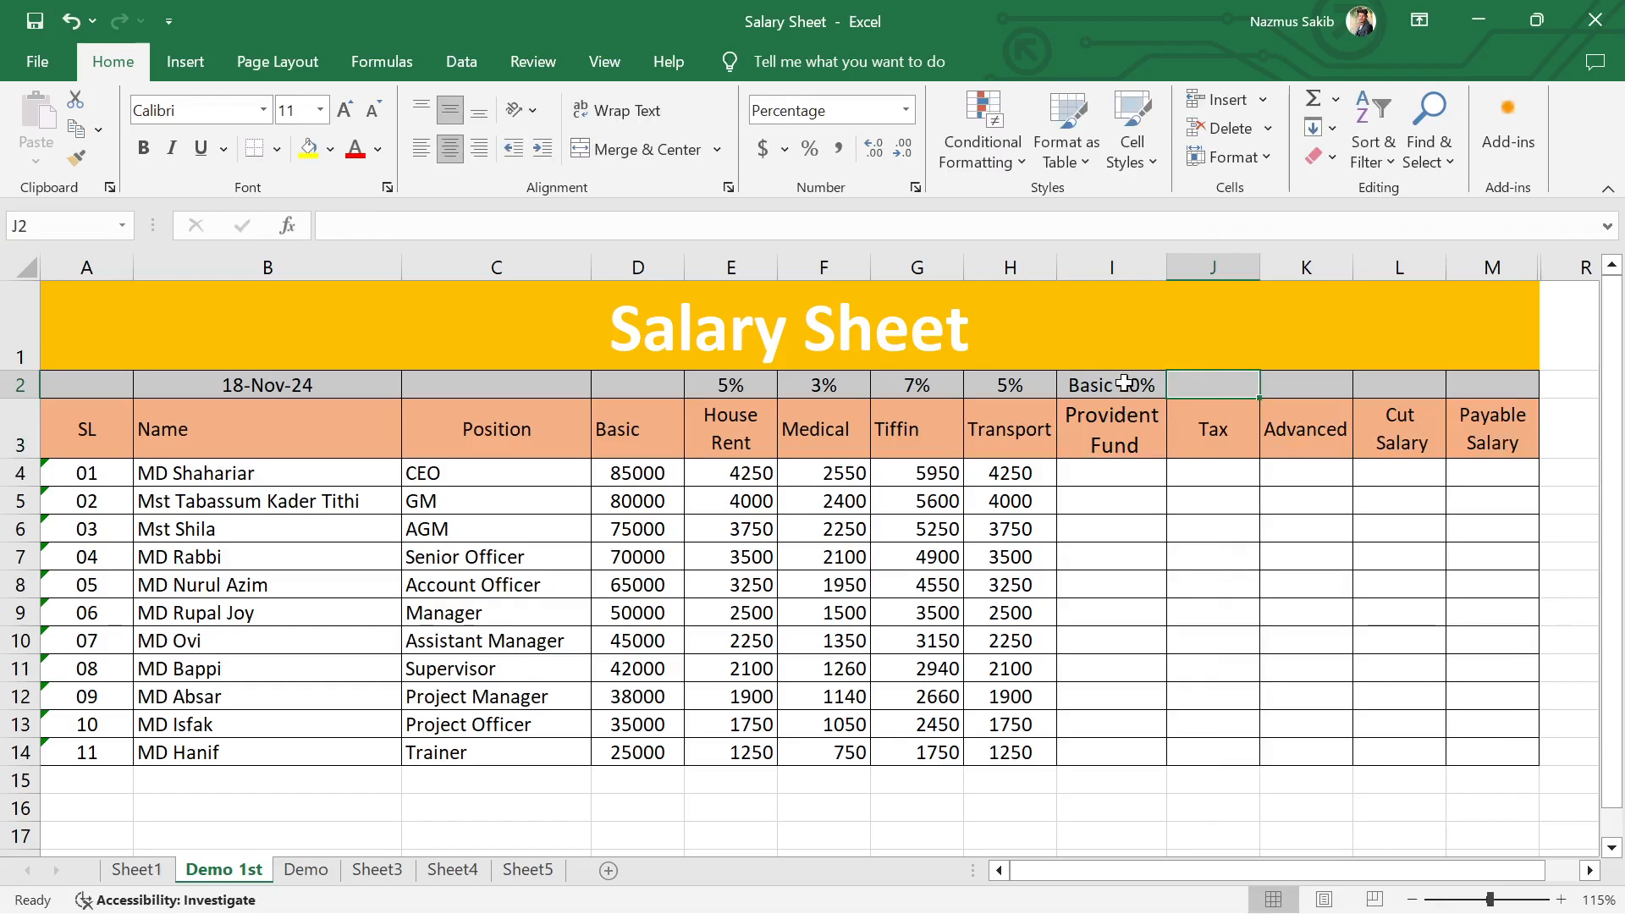
left_click(1107, 478)
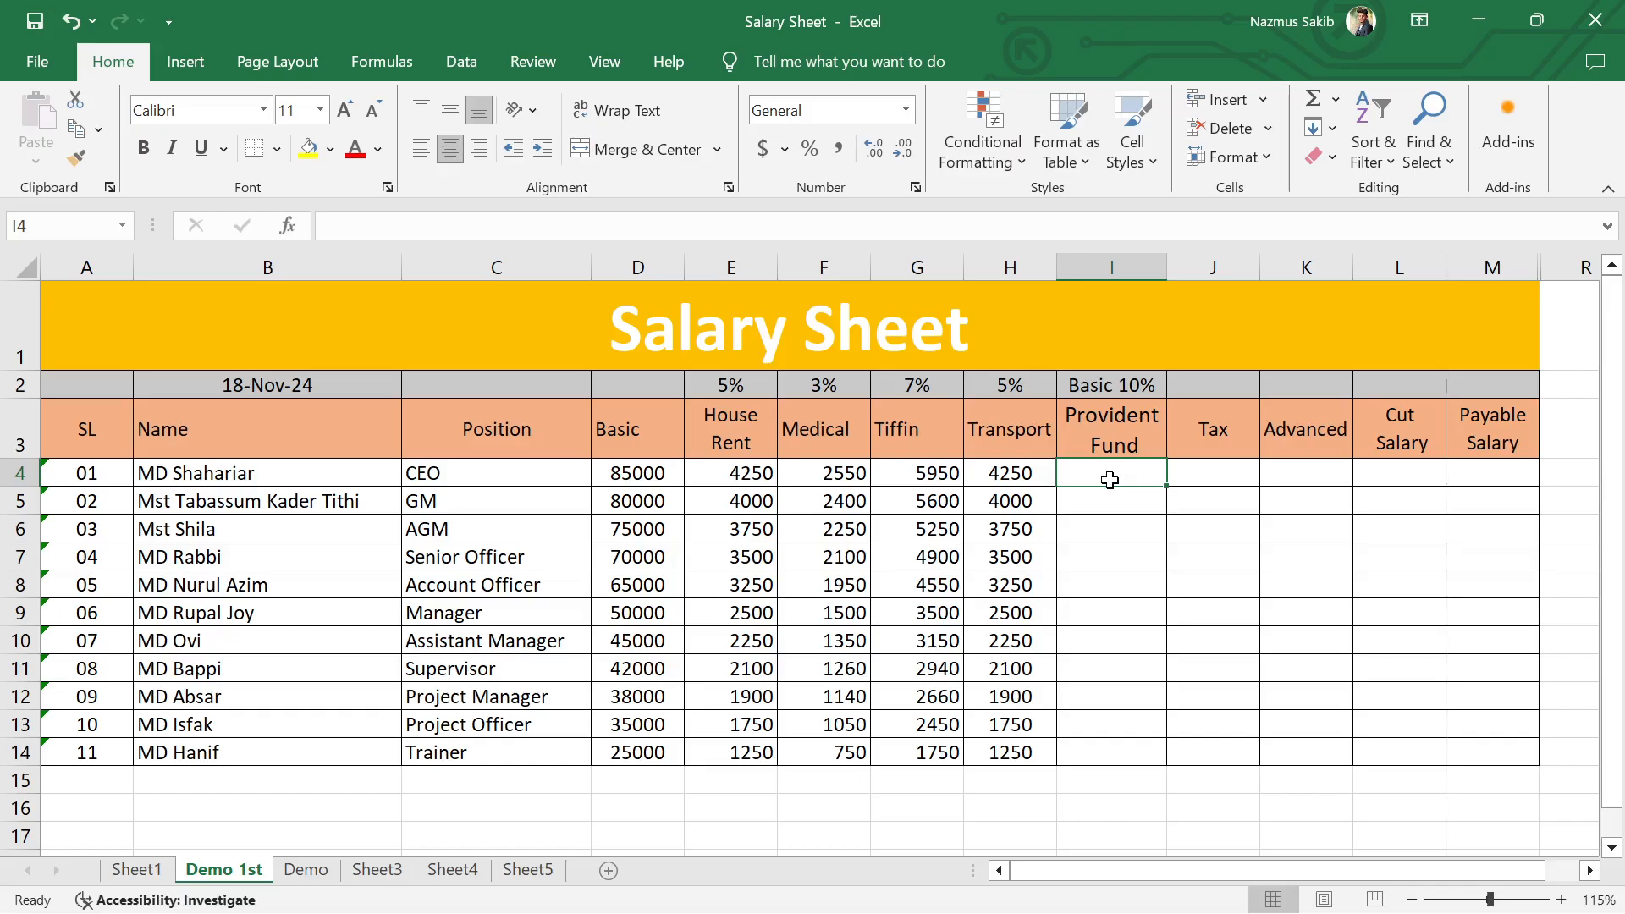
type("=")
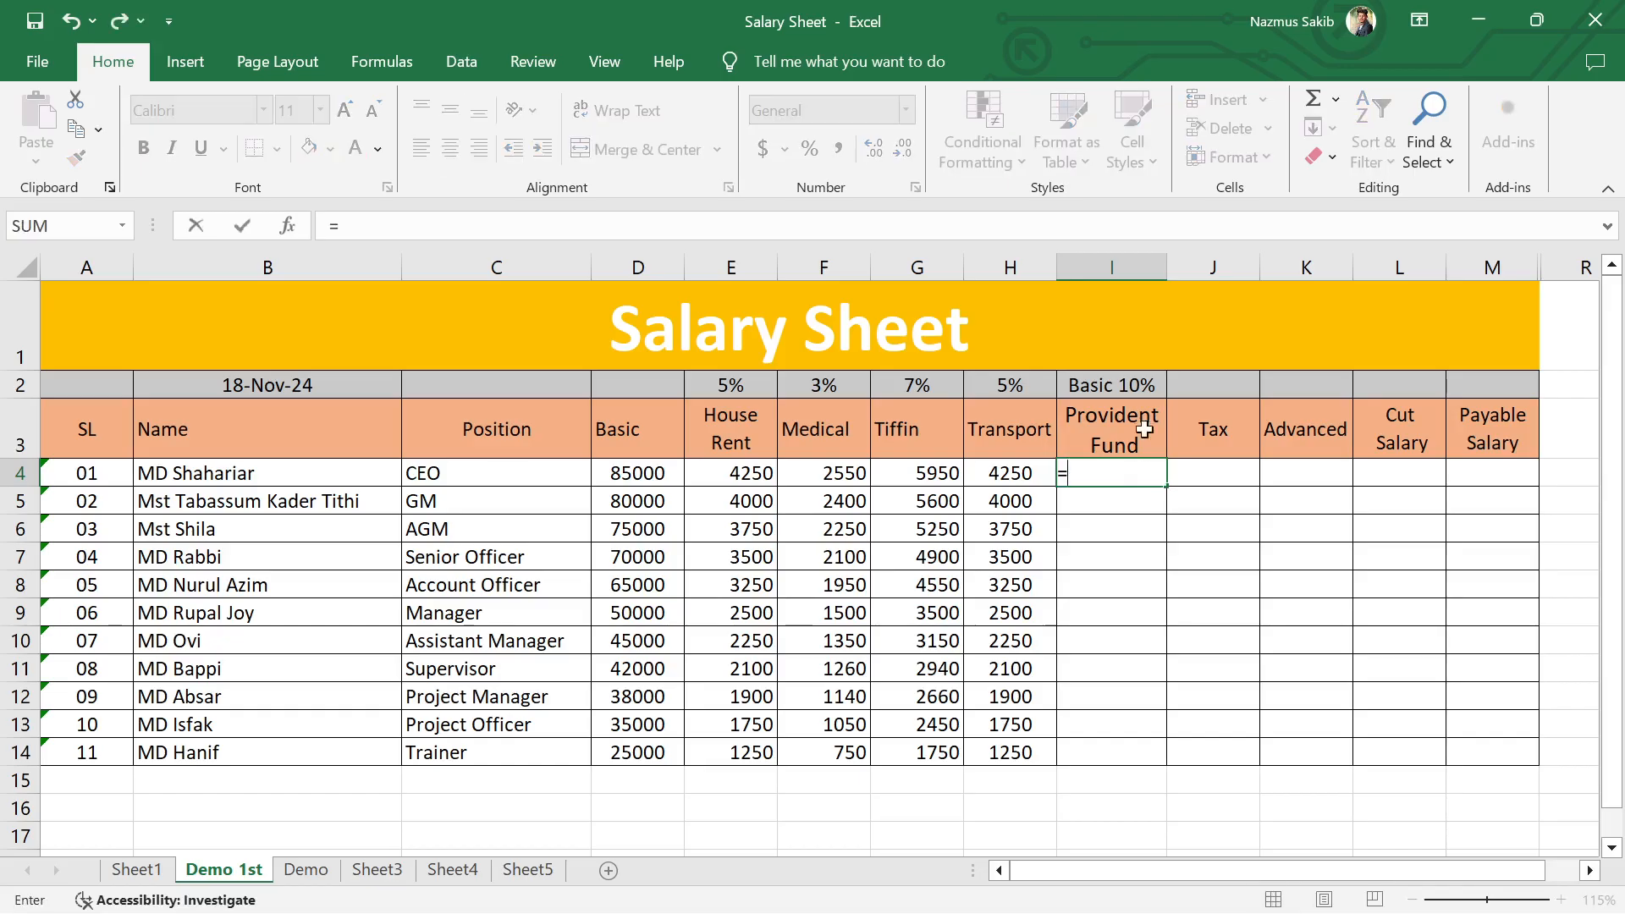
left_click(616, 474)
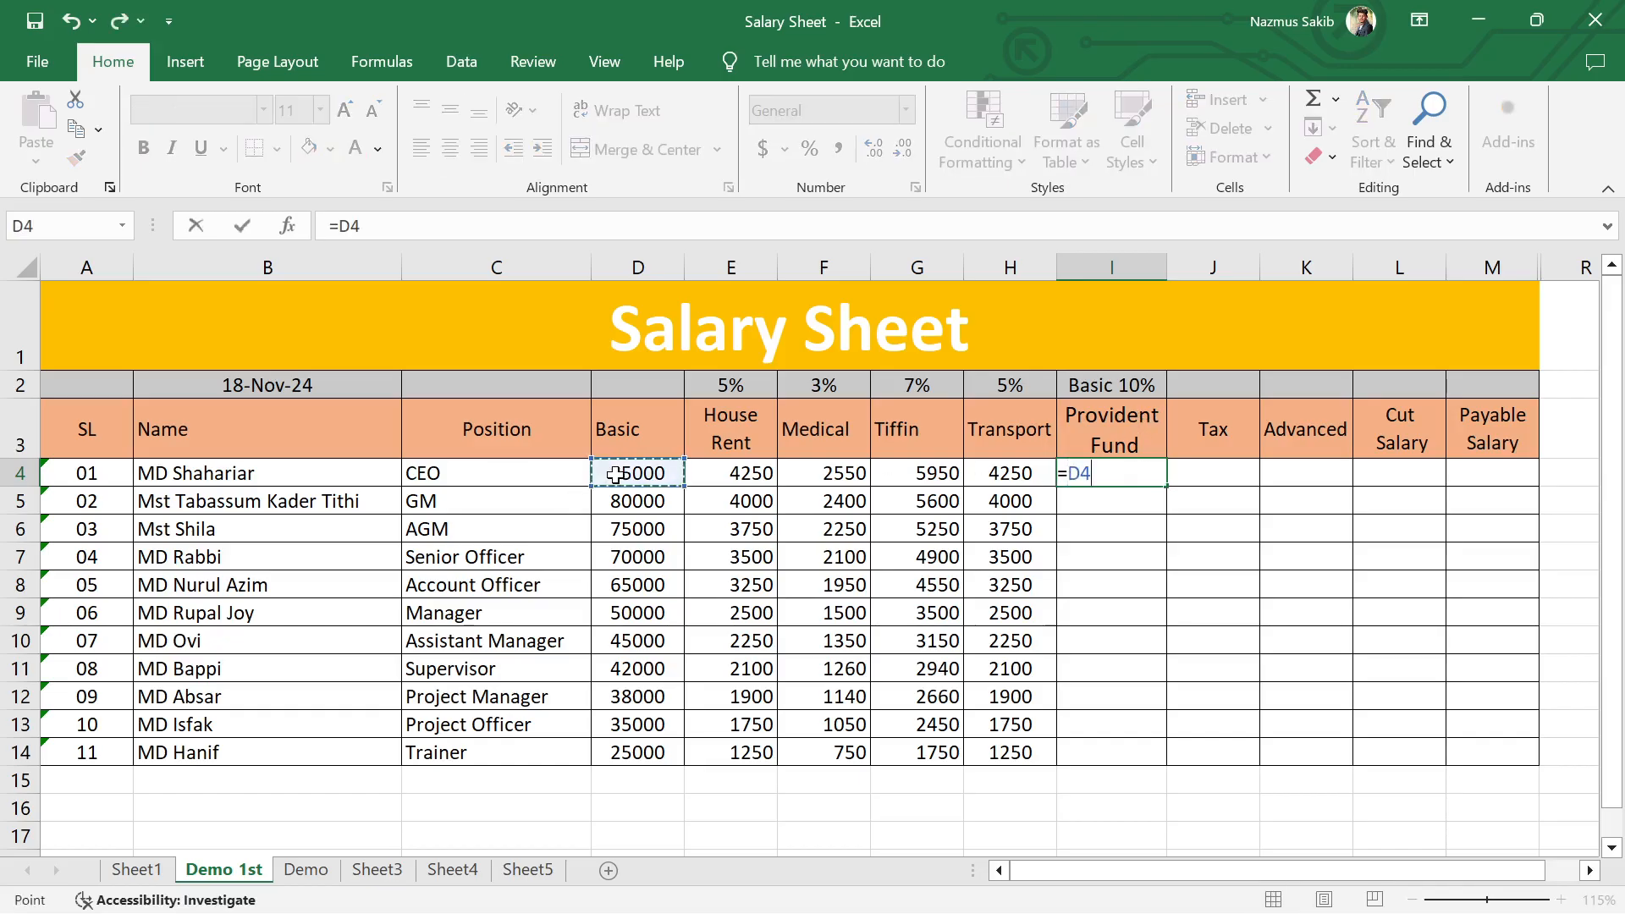
type("*10%")
key("Return")
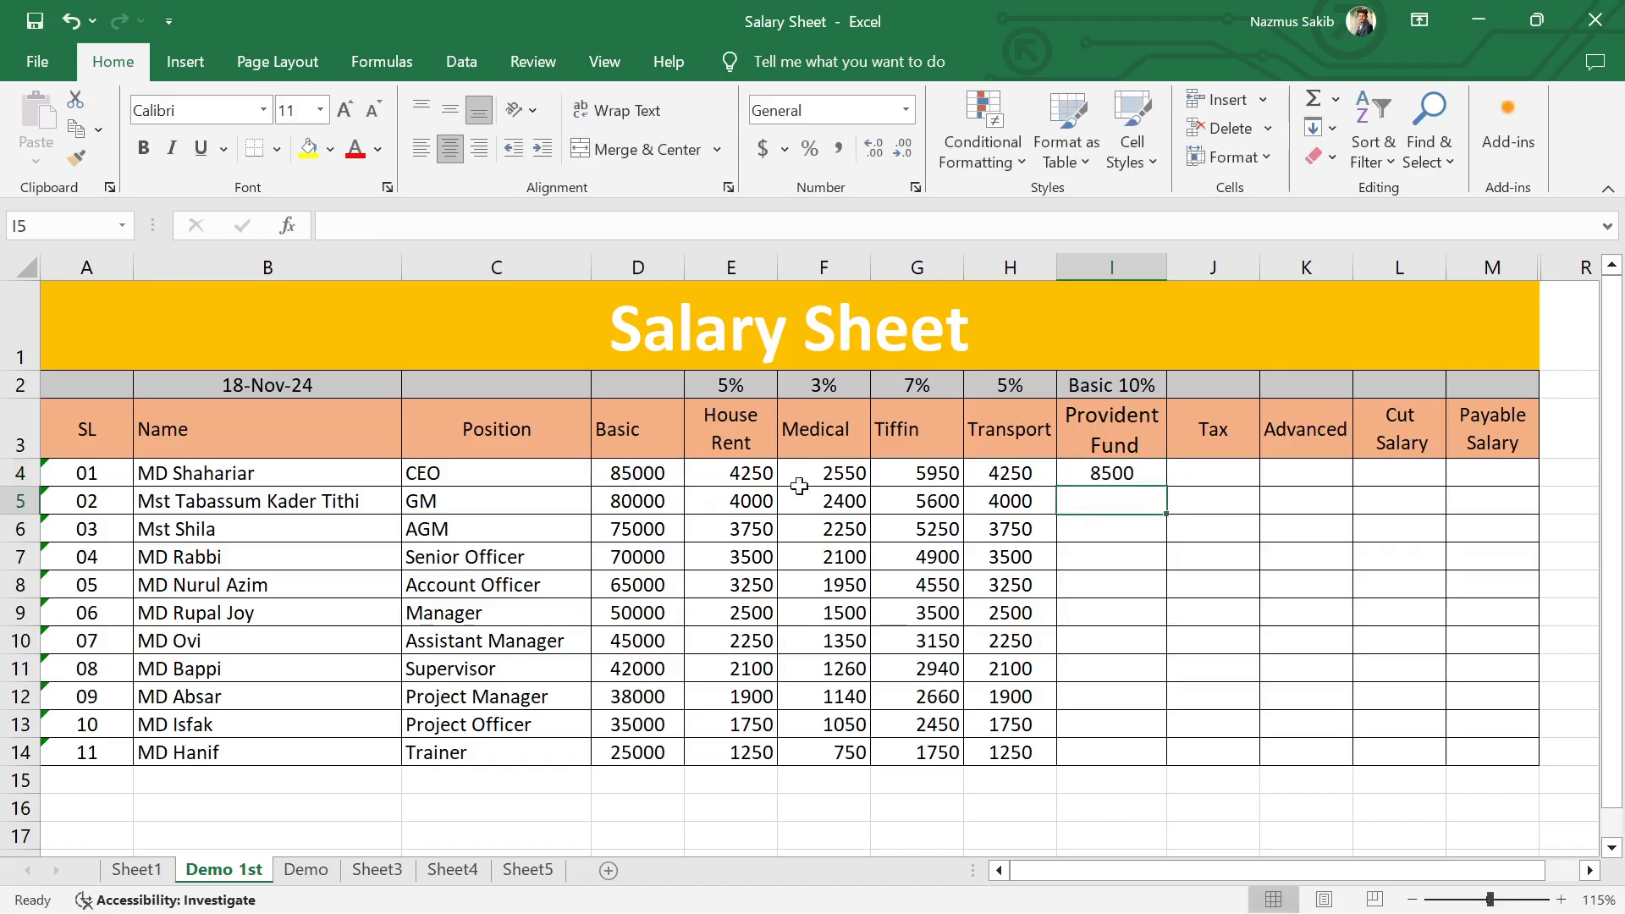
left_click(1100, 474)
double_click(1167, 486)
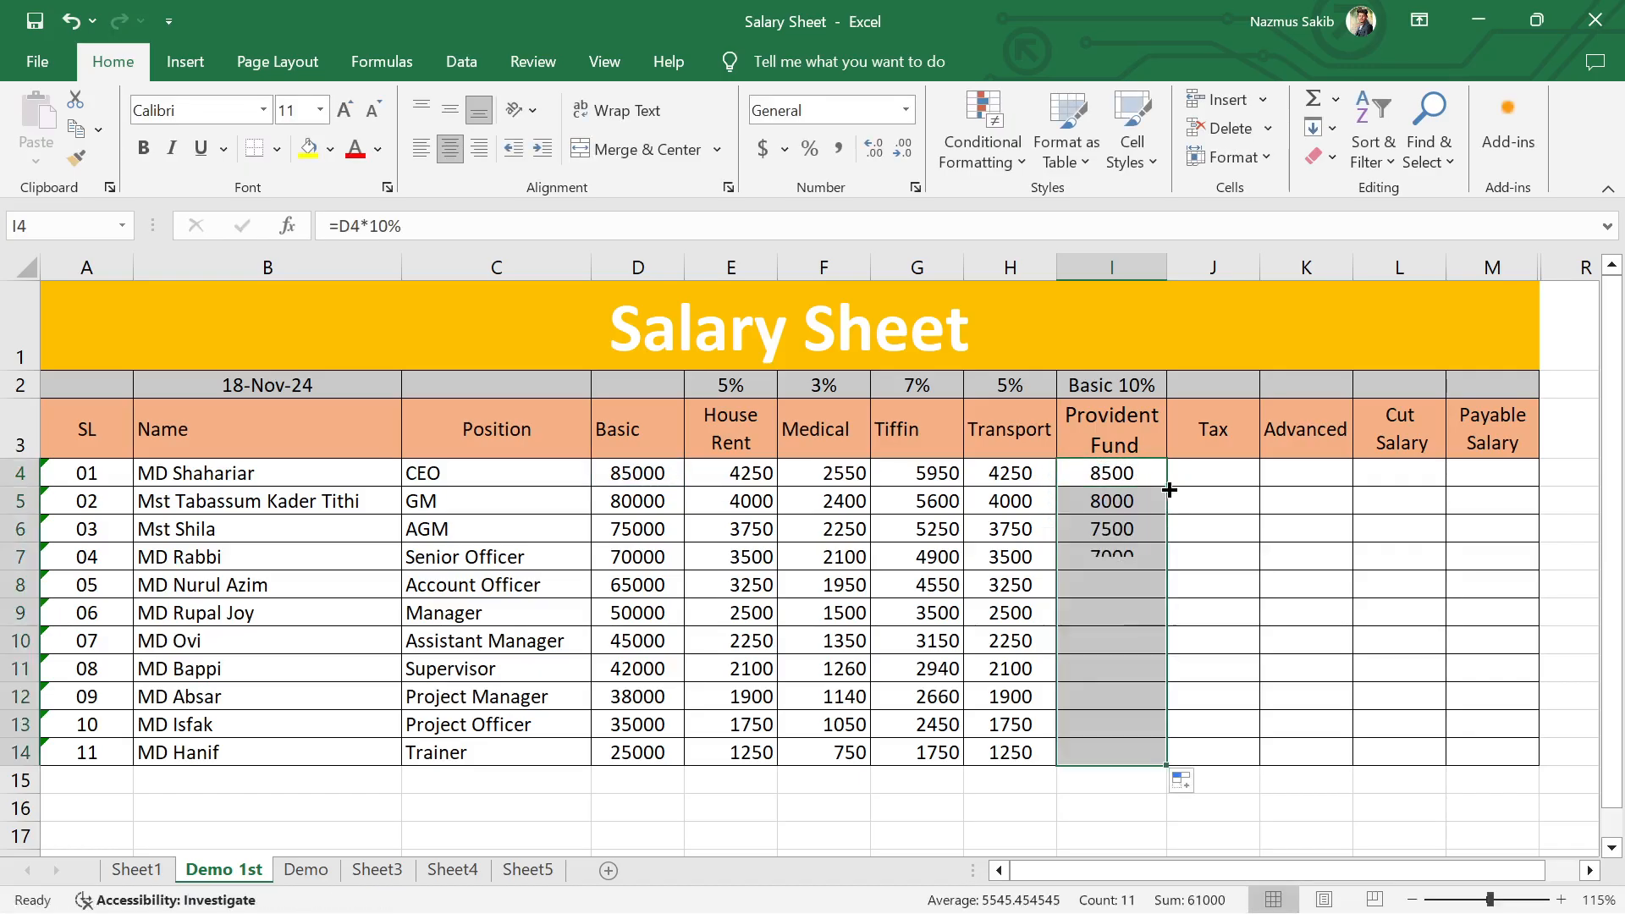
Step: Enter the rate 7% in cell J2 above the Tax heading
left_click(1236, 474)
left_click(1207, 385)
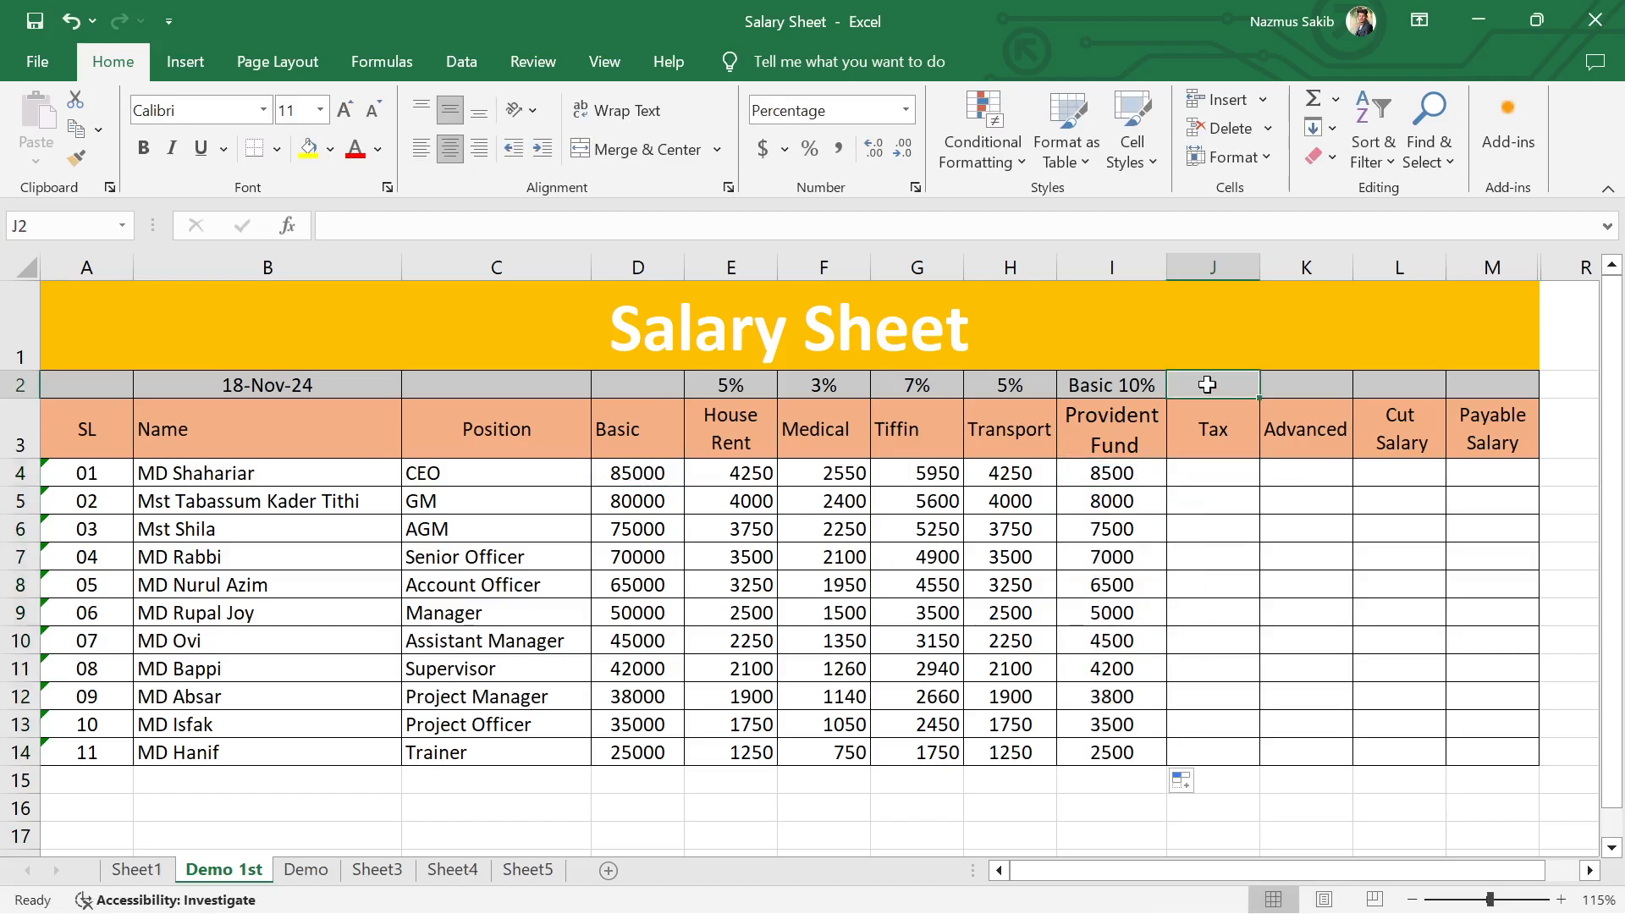
type("5")
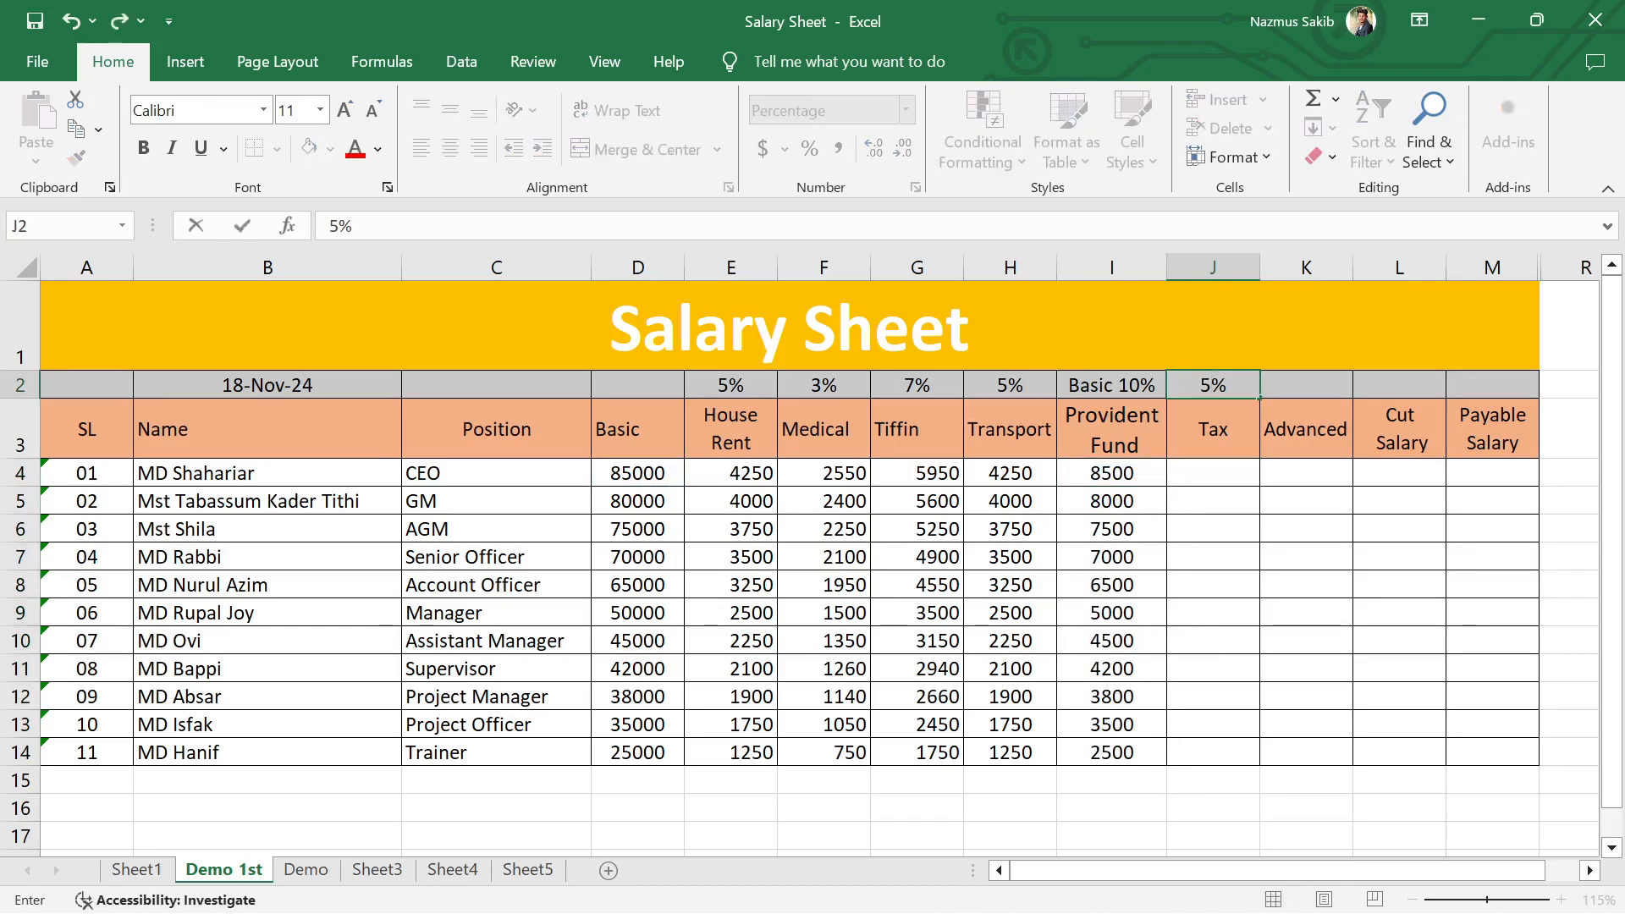
key("BackSpace")
type("7|")
left_click(1219, 383)
key("BackSpace")
key("Return")
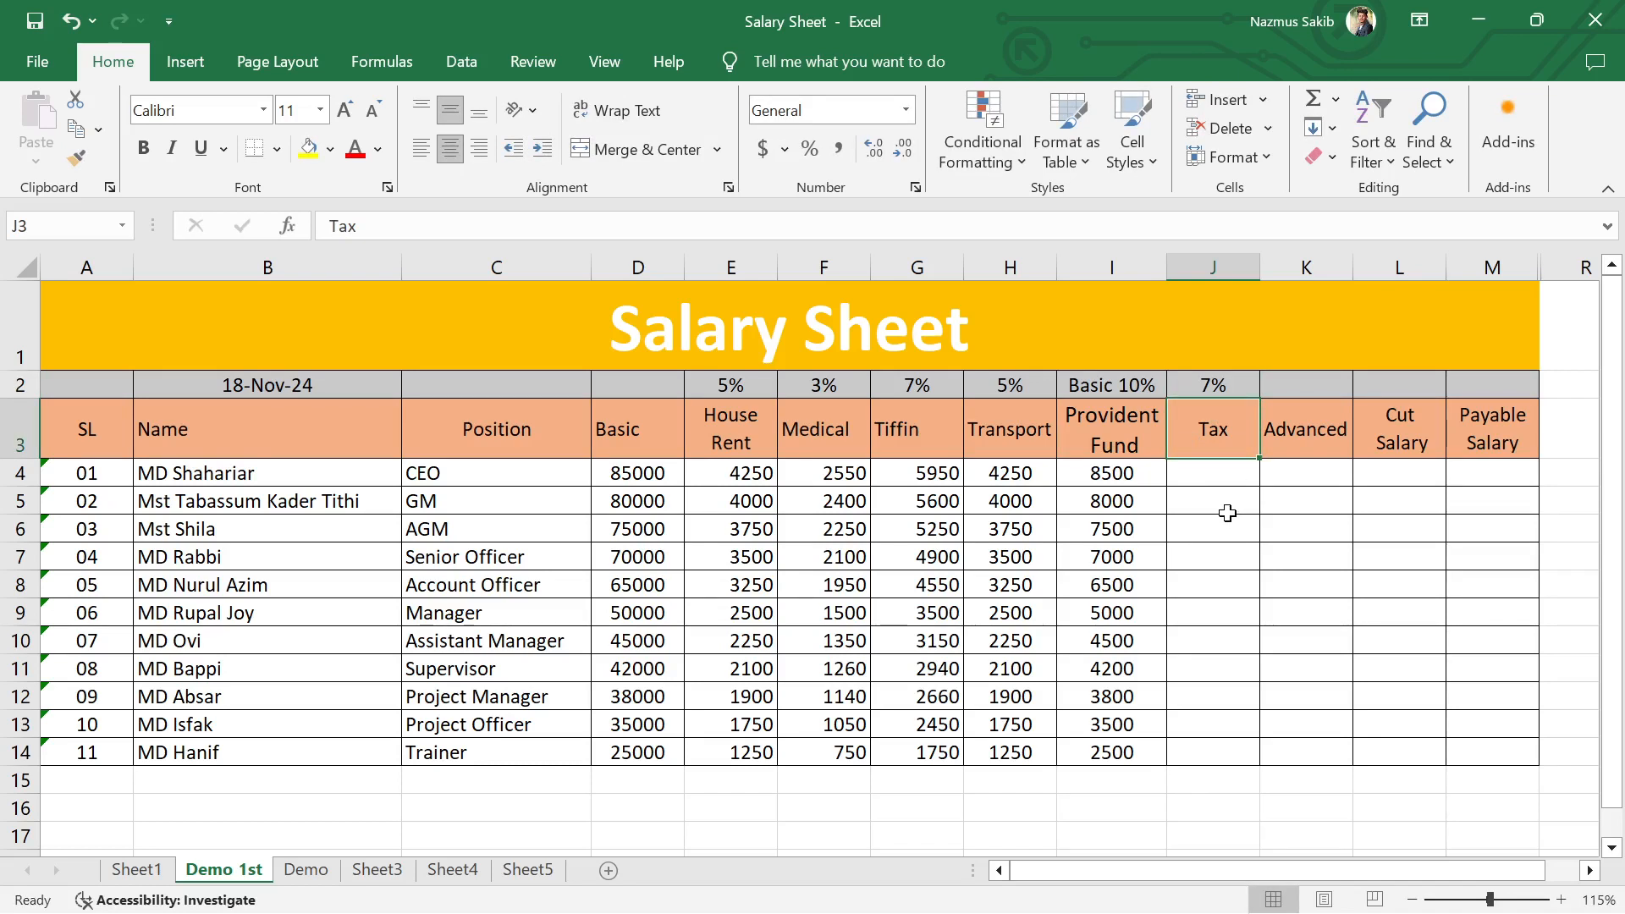
Step: Calculate the first employee's Tax in cell J4 with the formula =D4*7% and fill it down to row 14
left_click(1232, 479)
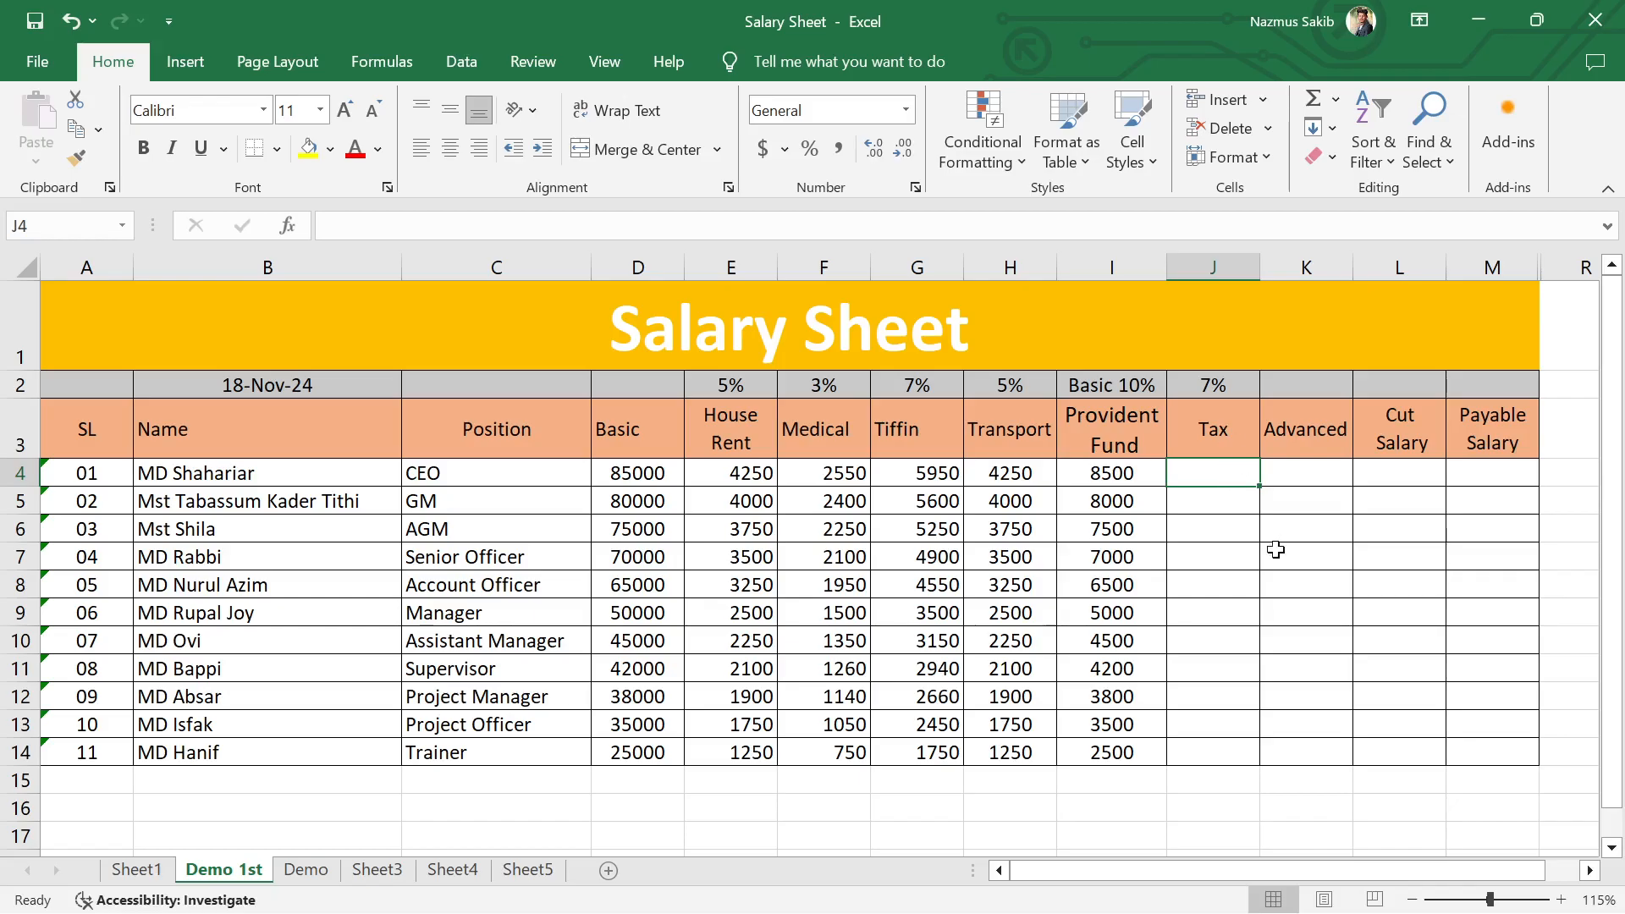
type("=")
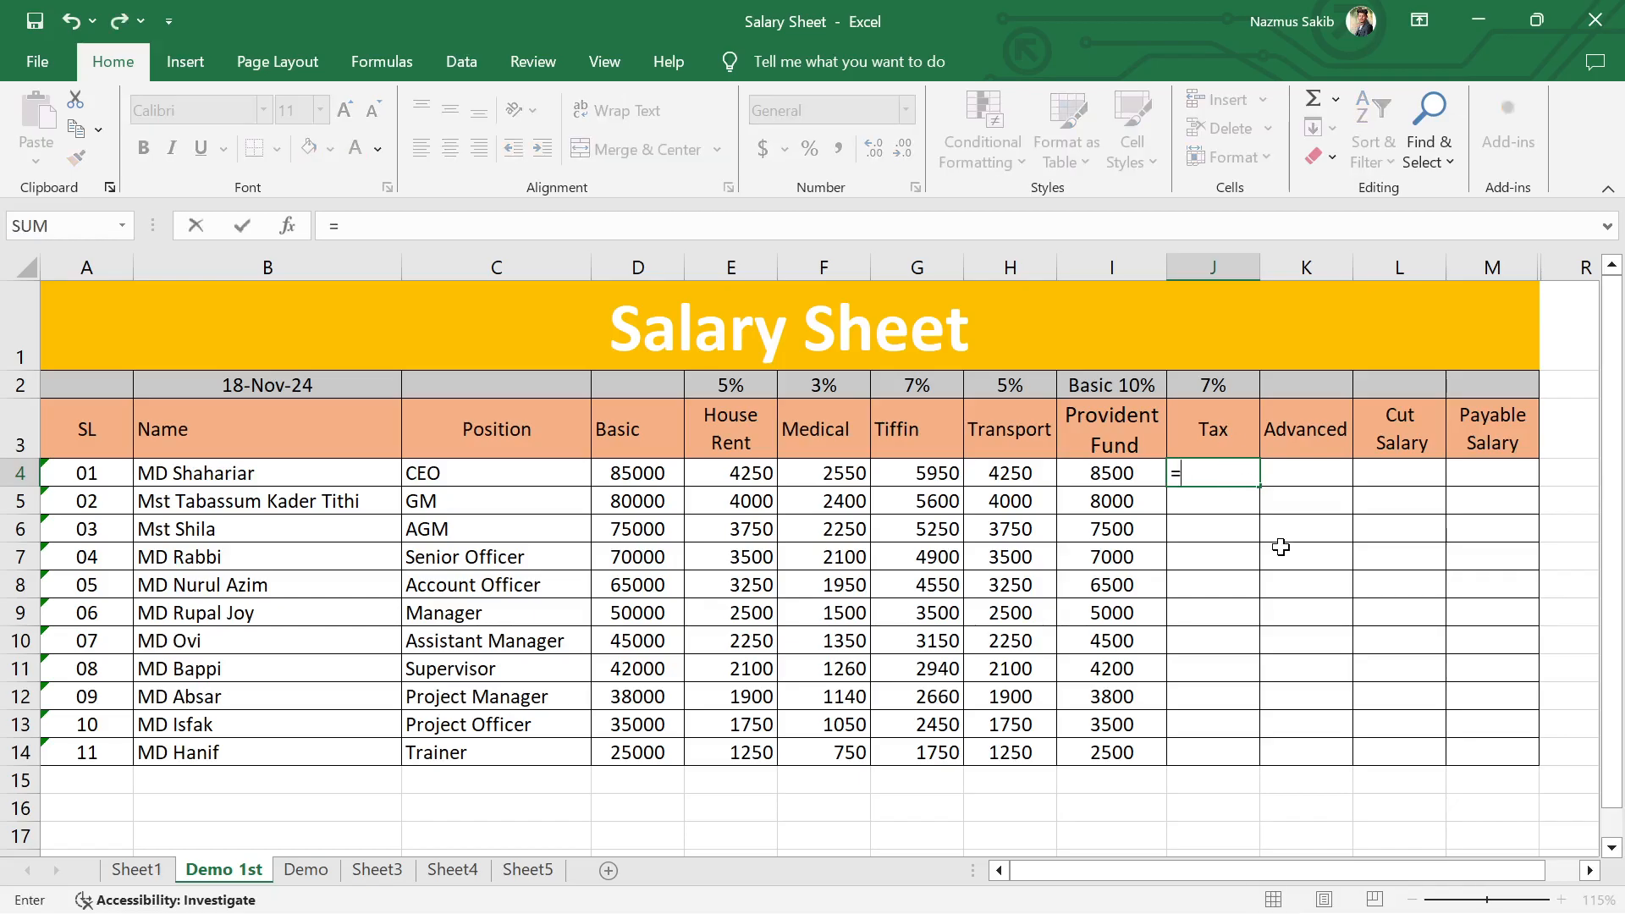
left_click(651, 477)
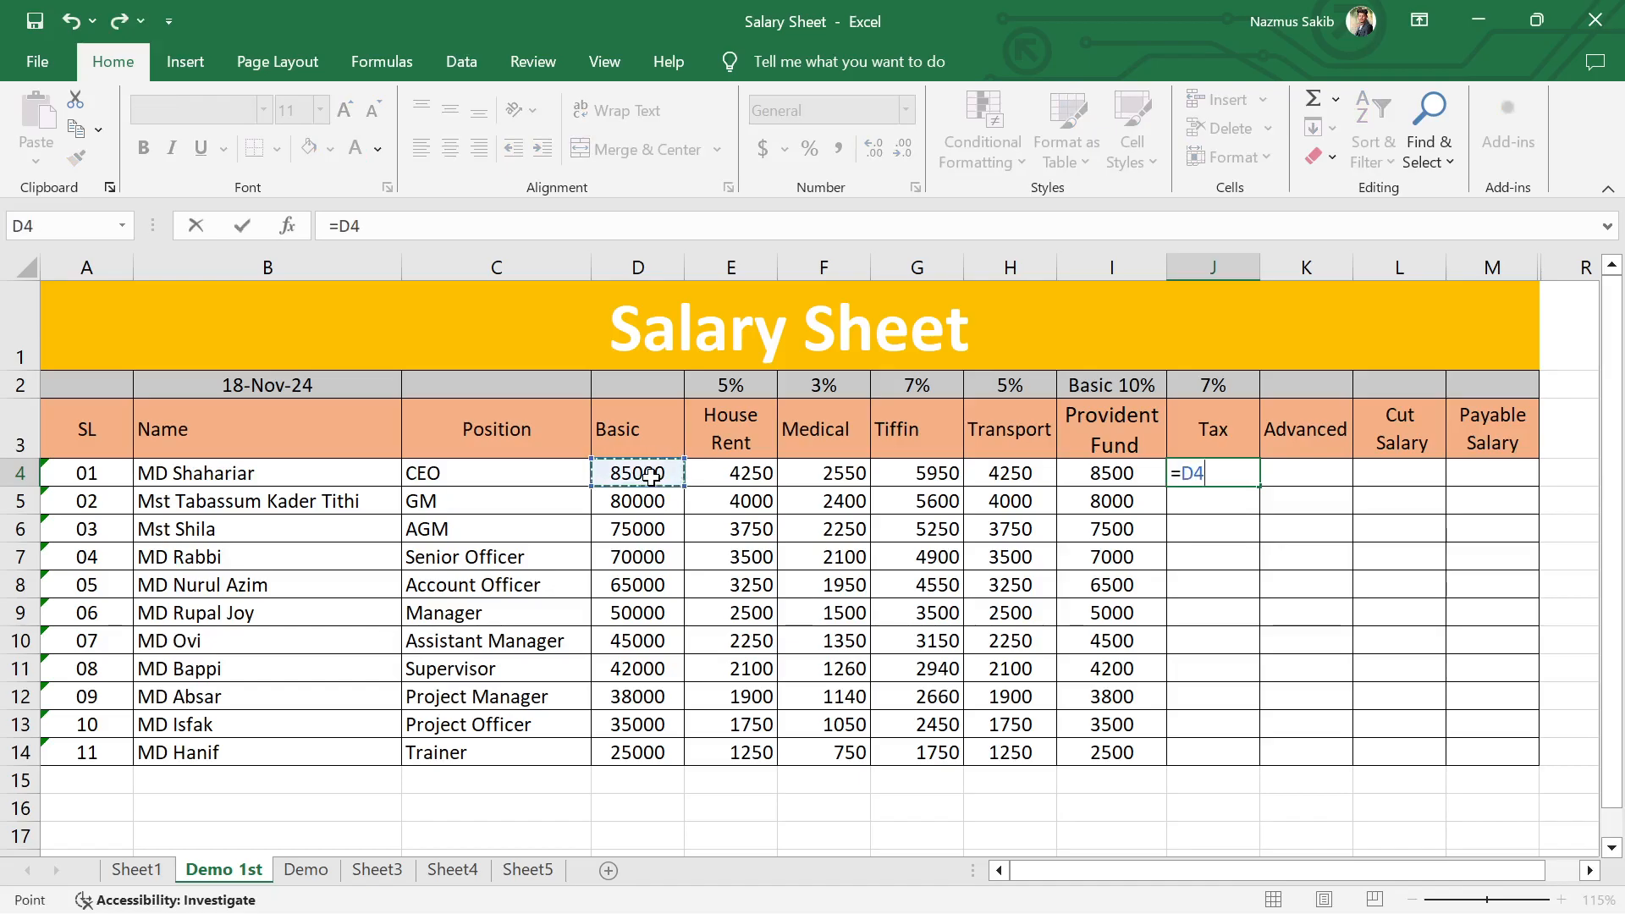
type("*7%")
key("Return")
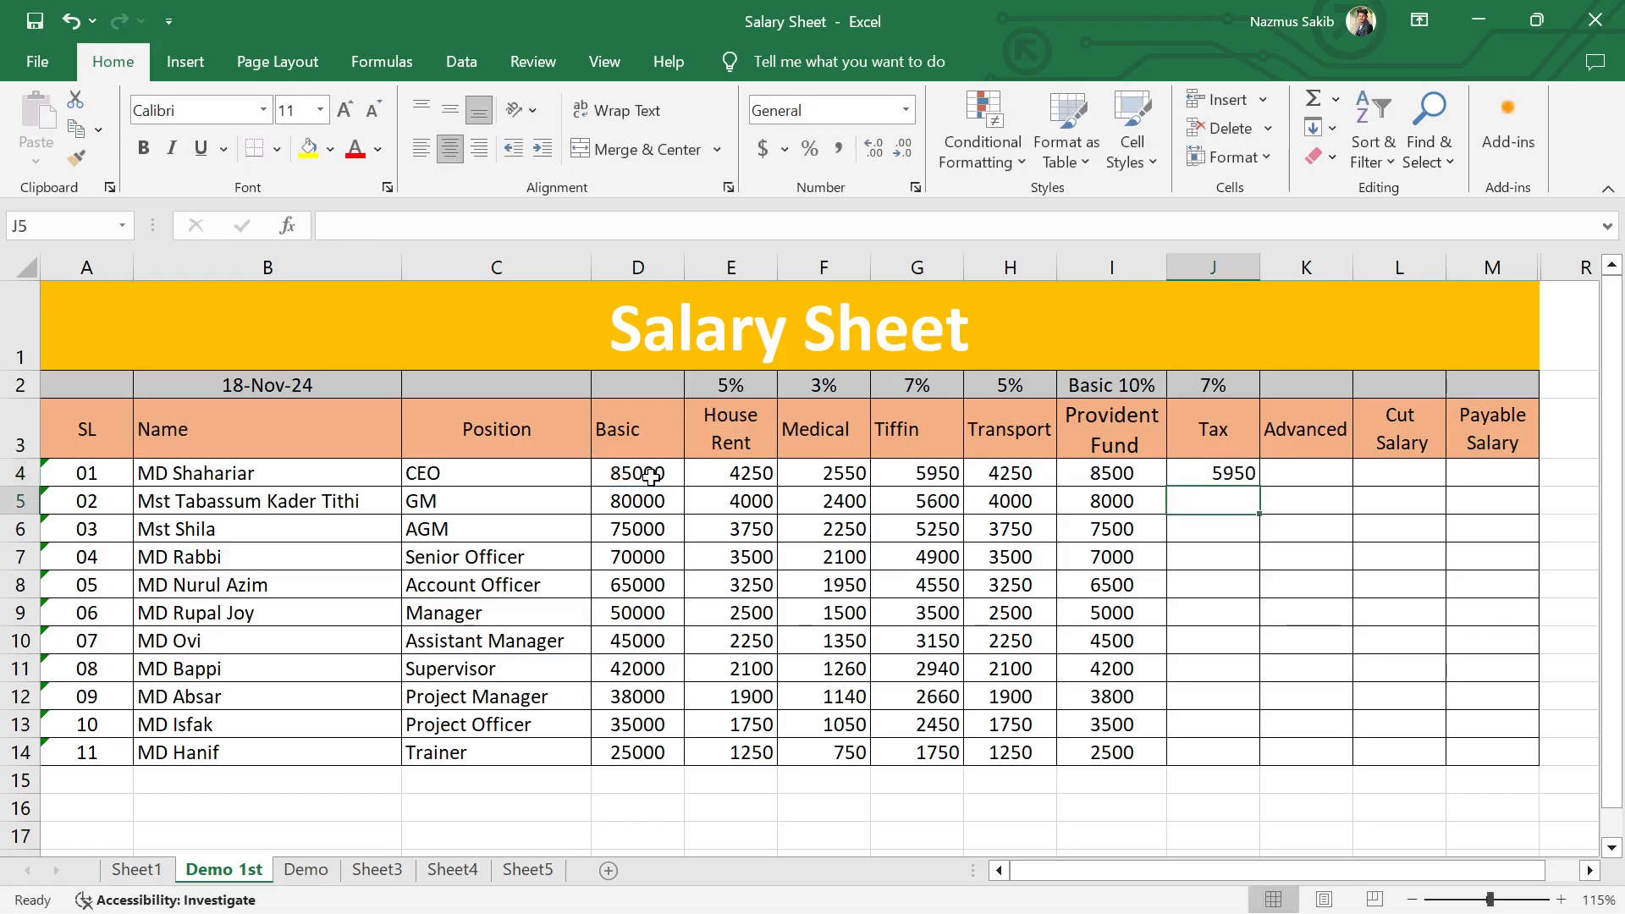
left_click(1211, 472)
double_click(1259, 485)
Step: Enter an advance of 7000 for the GM in cell K5 of the Advanced column
left_click(1317, 473)
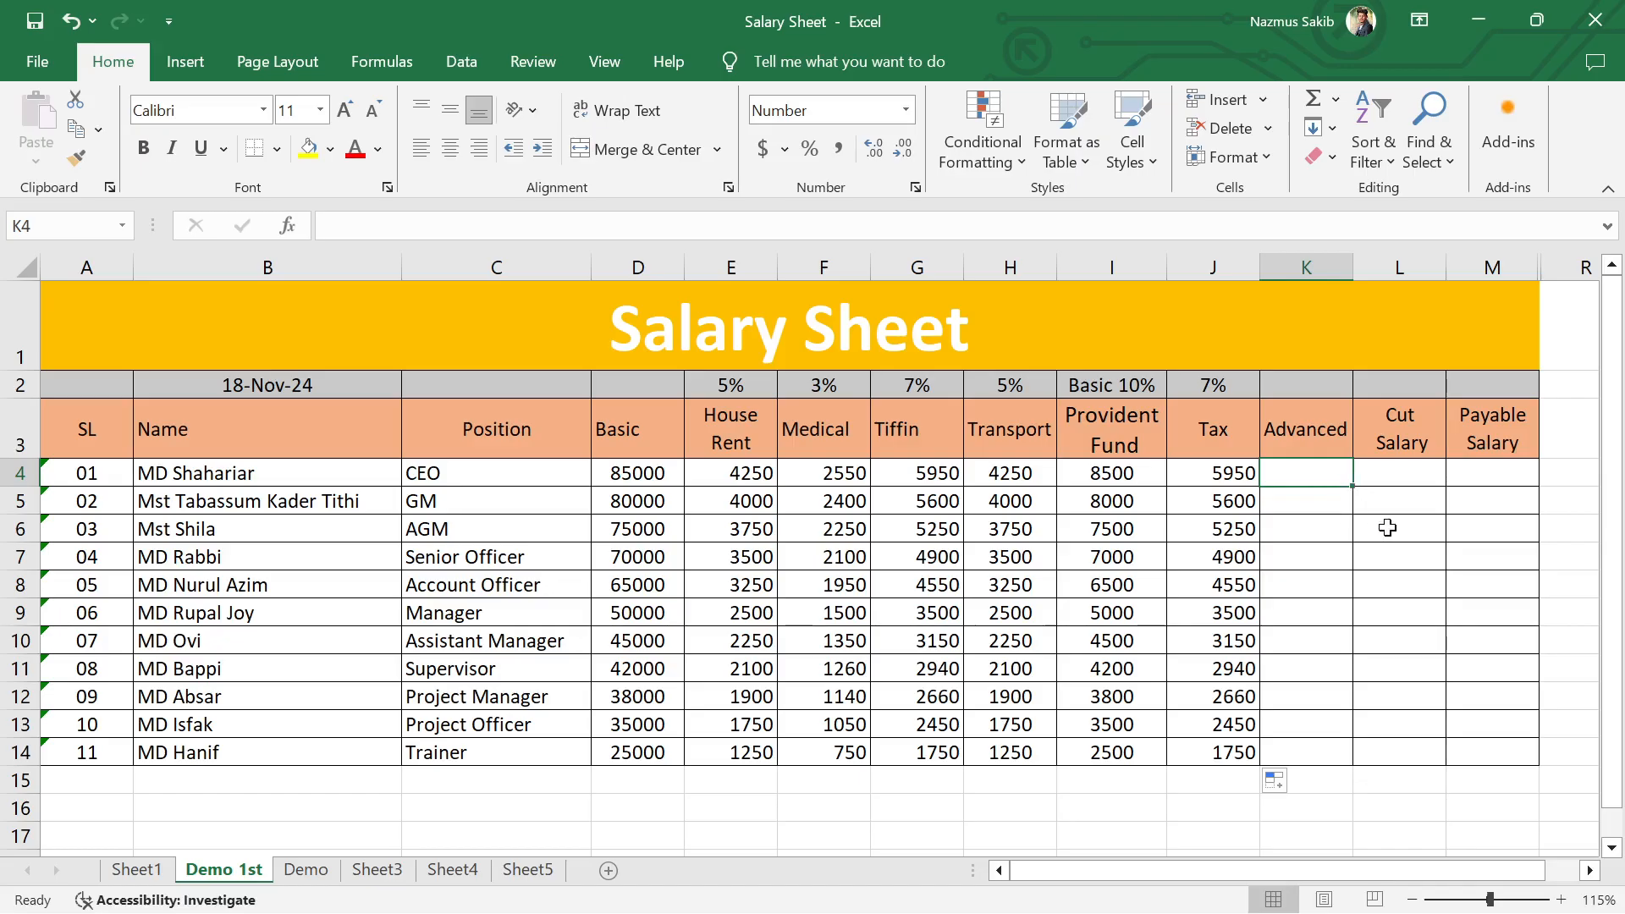
left_click(1387, 527)
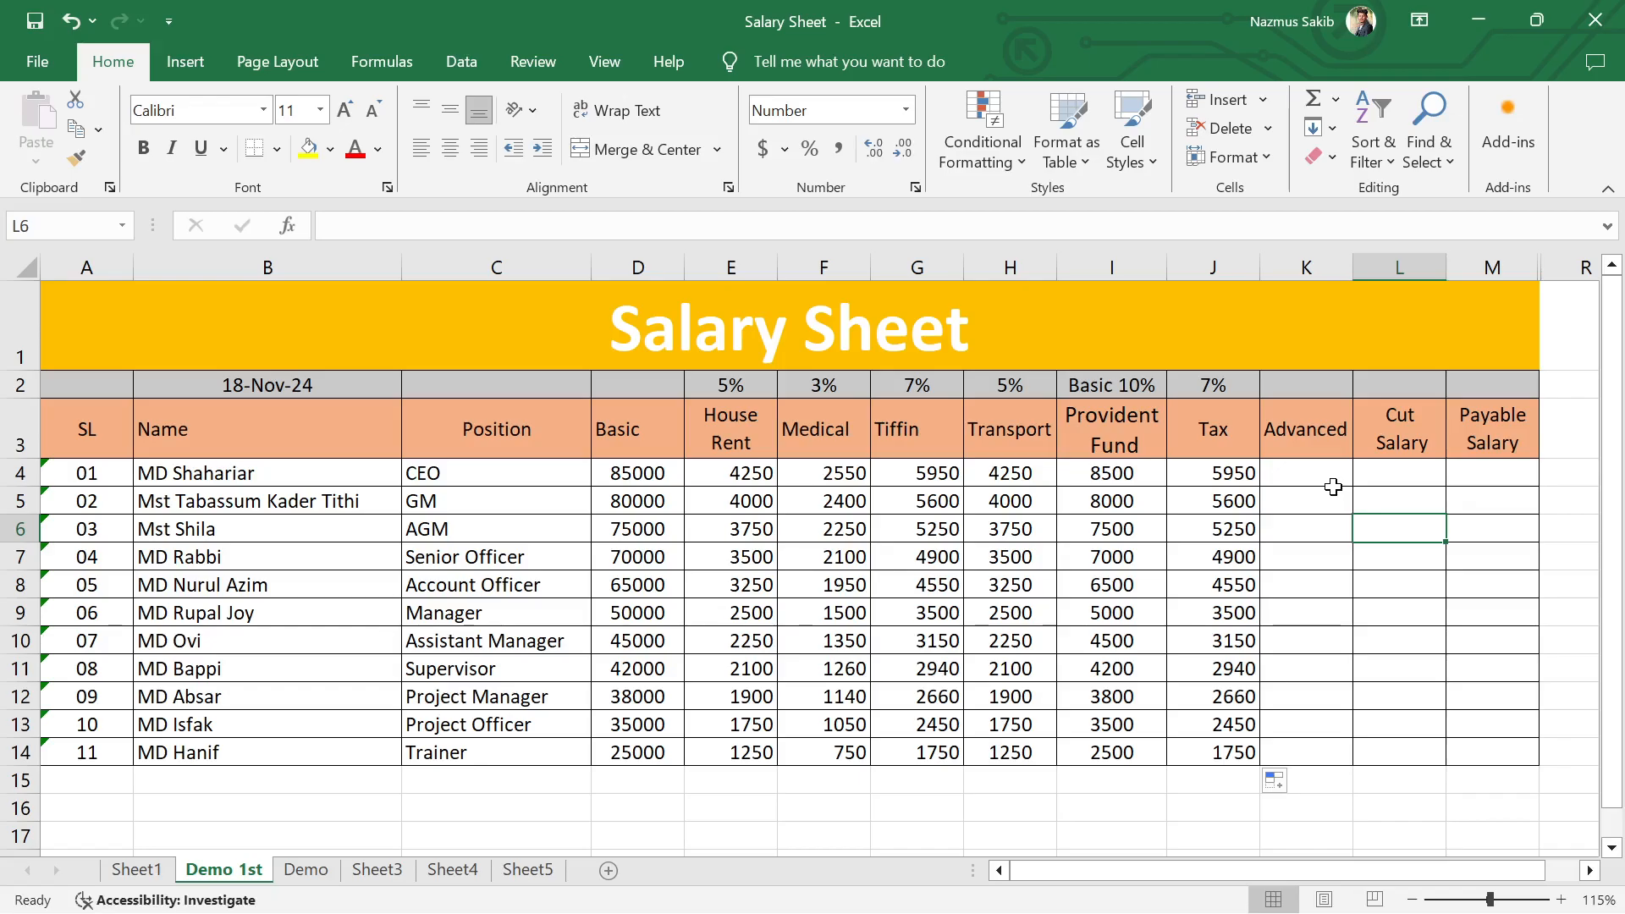
left_click(1310, 527)
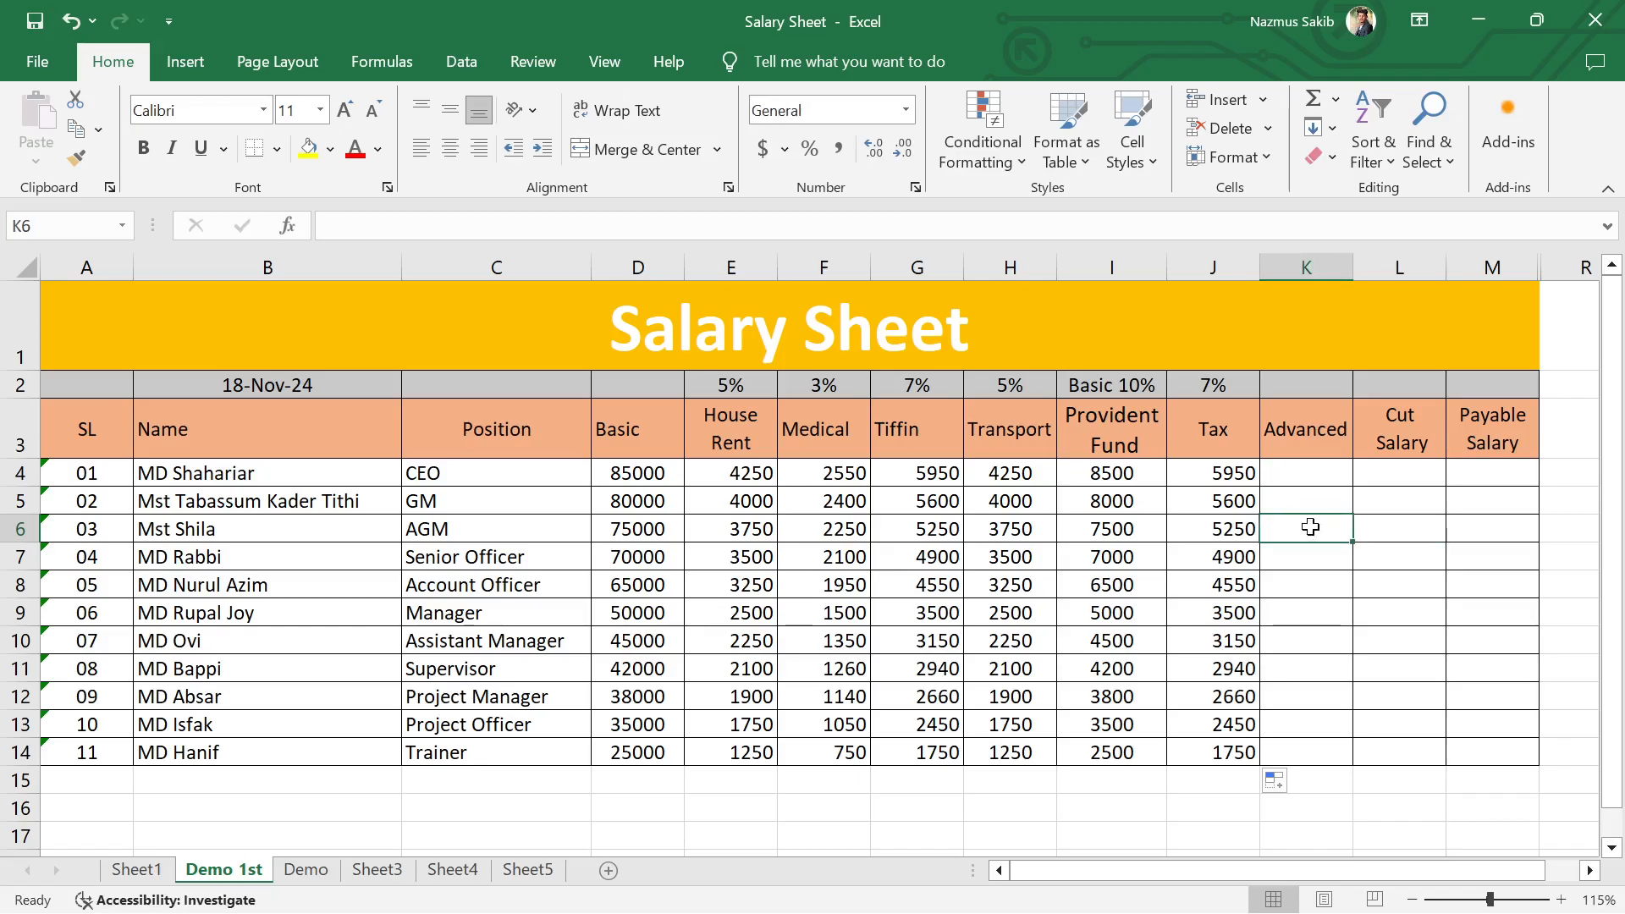
key("Up")
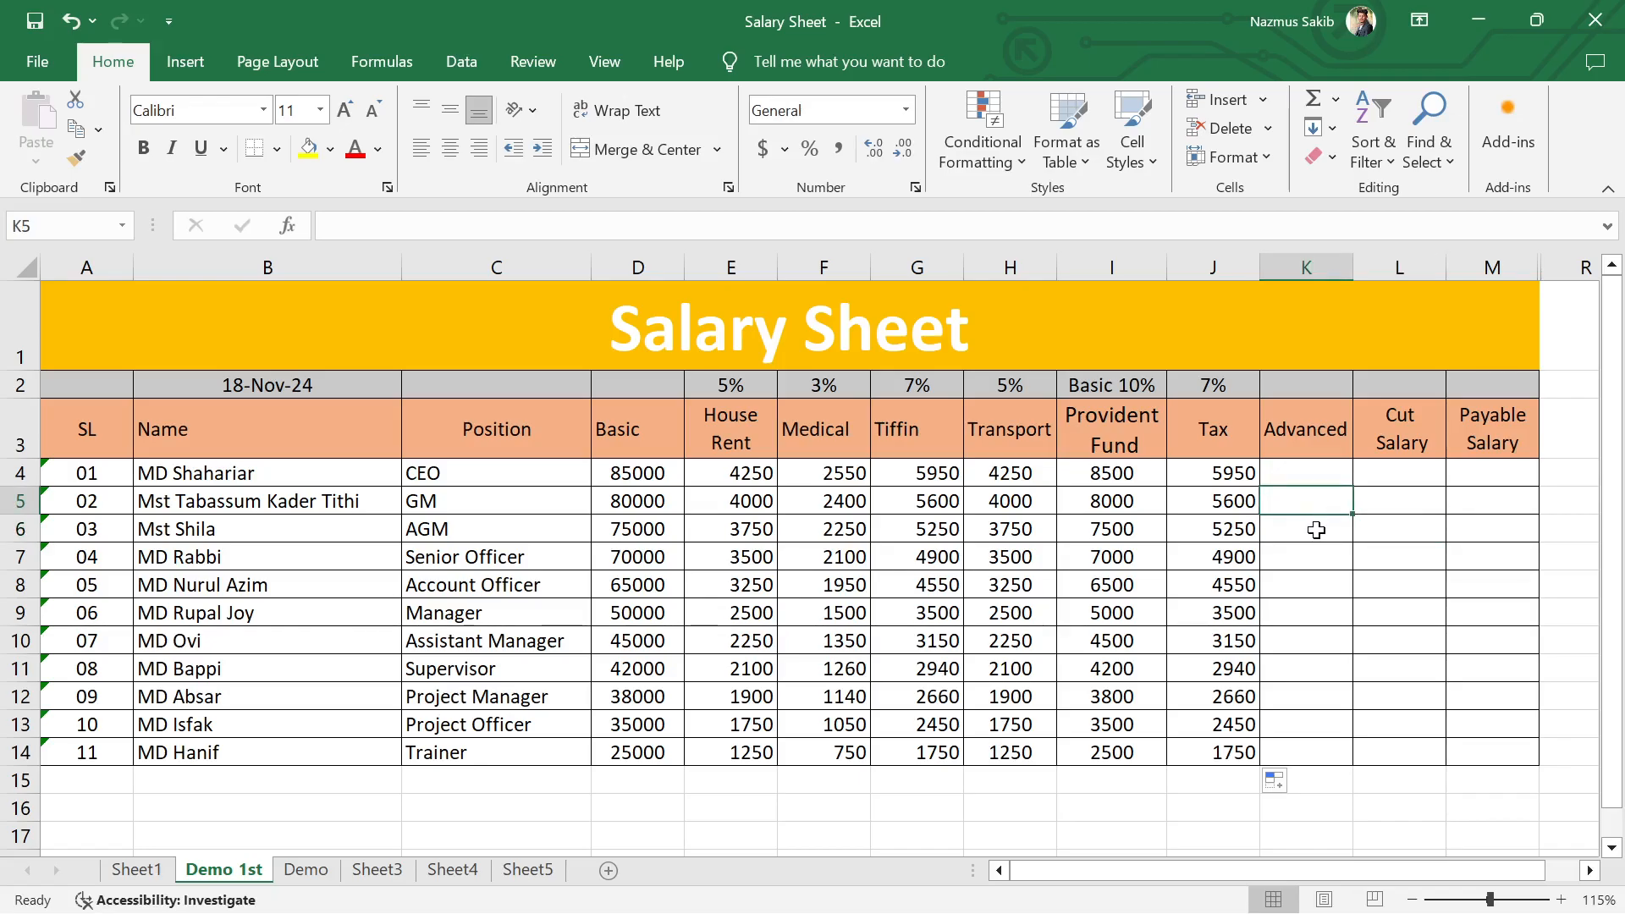
type("700")
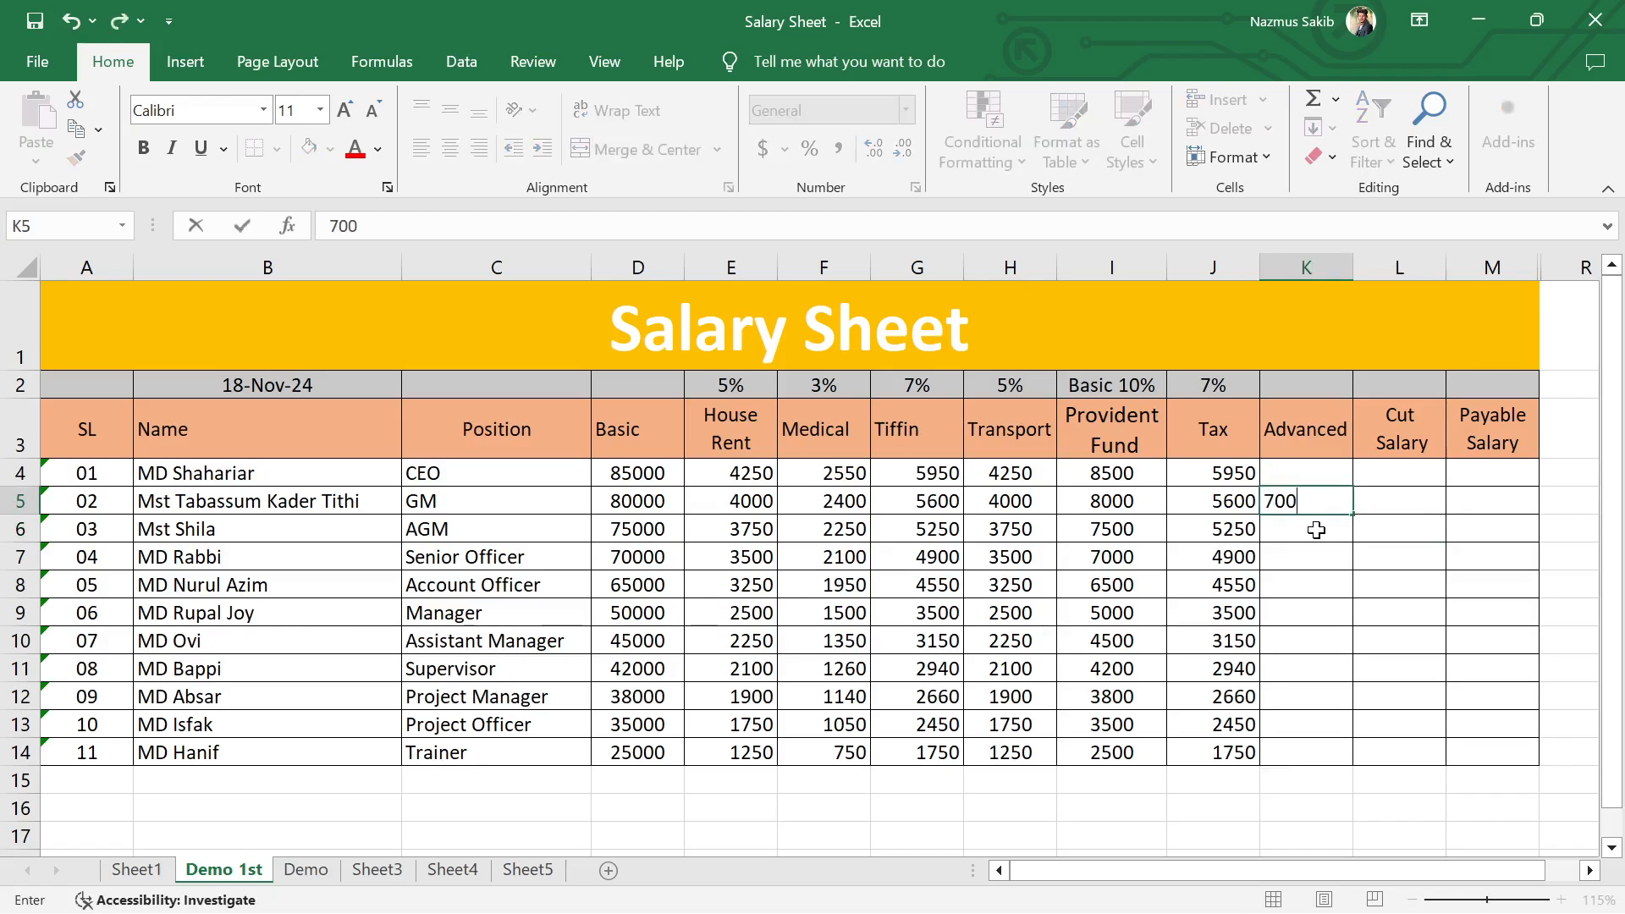
type("0")
key("Return")
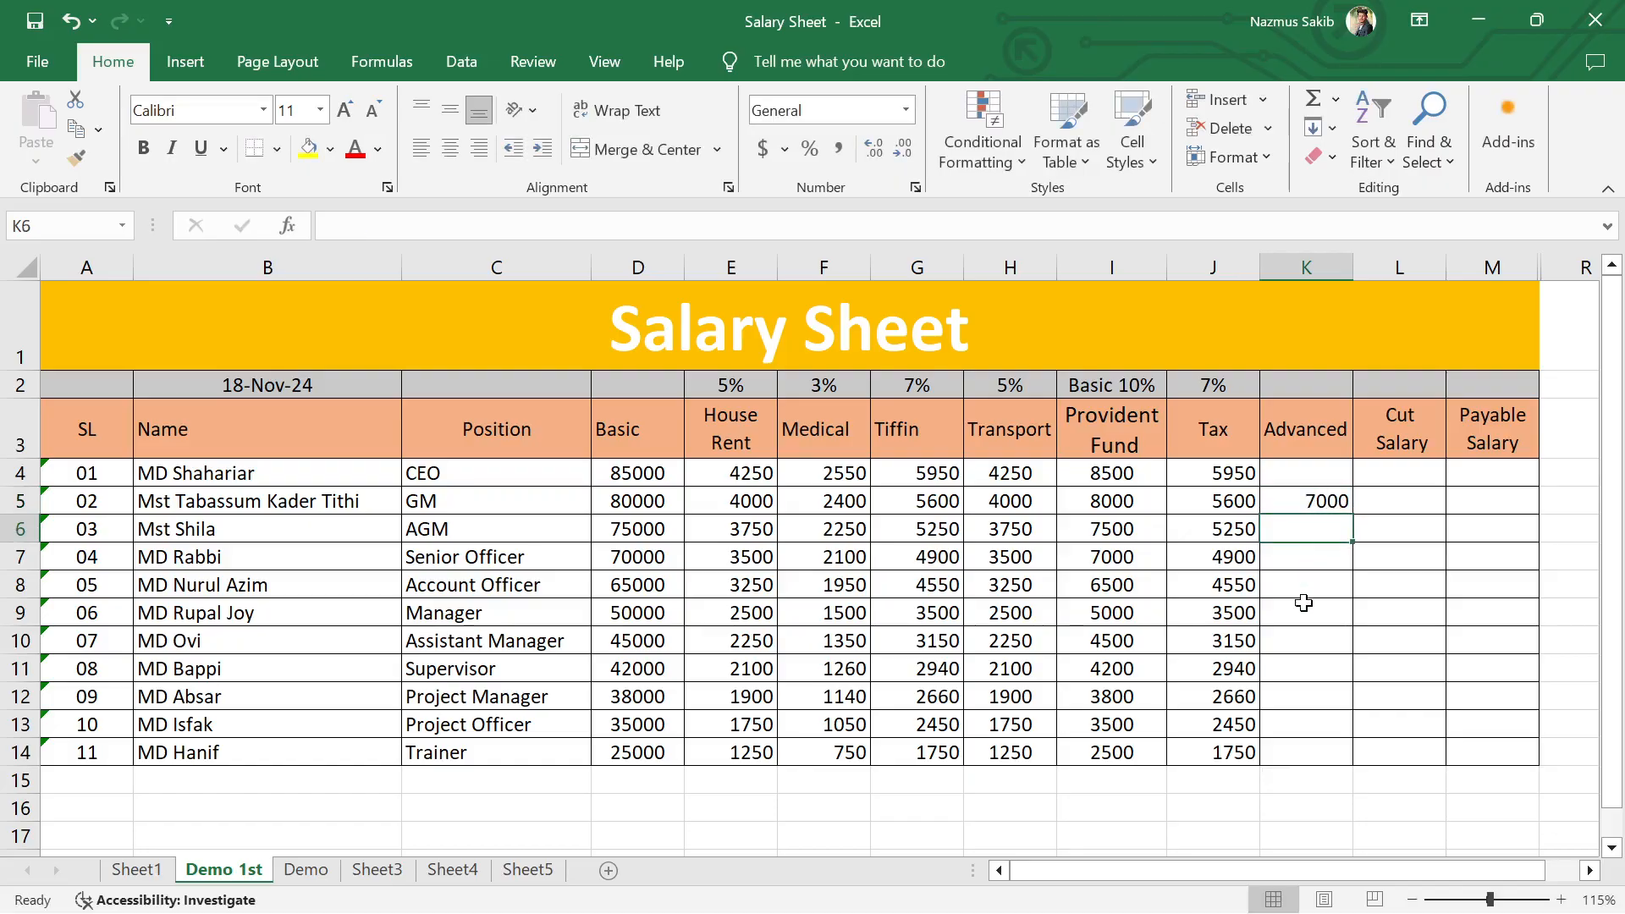
Step: Enter advances of 12000 for the Assistant Manager in cell K10 and 8000 for the Senior Officer in cell K7
left_click(1310, 645)
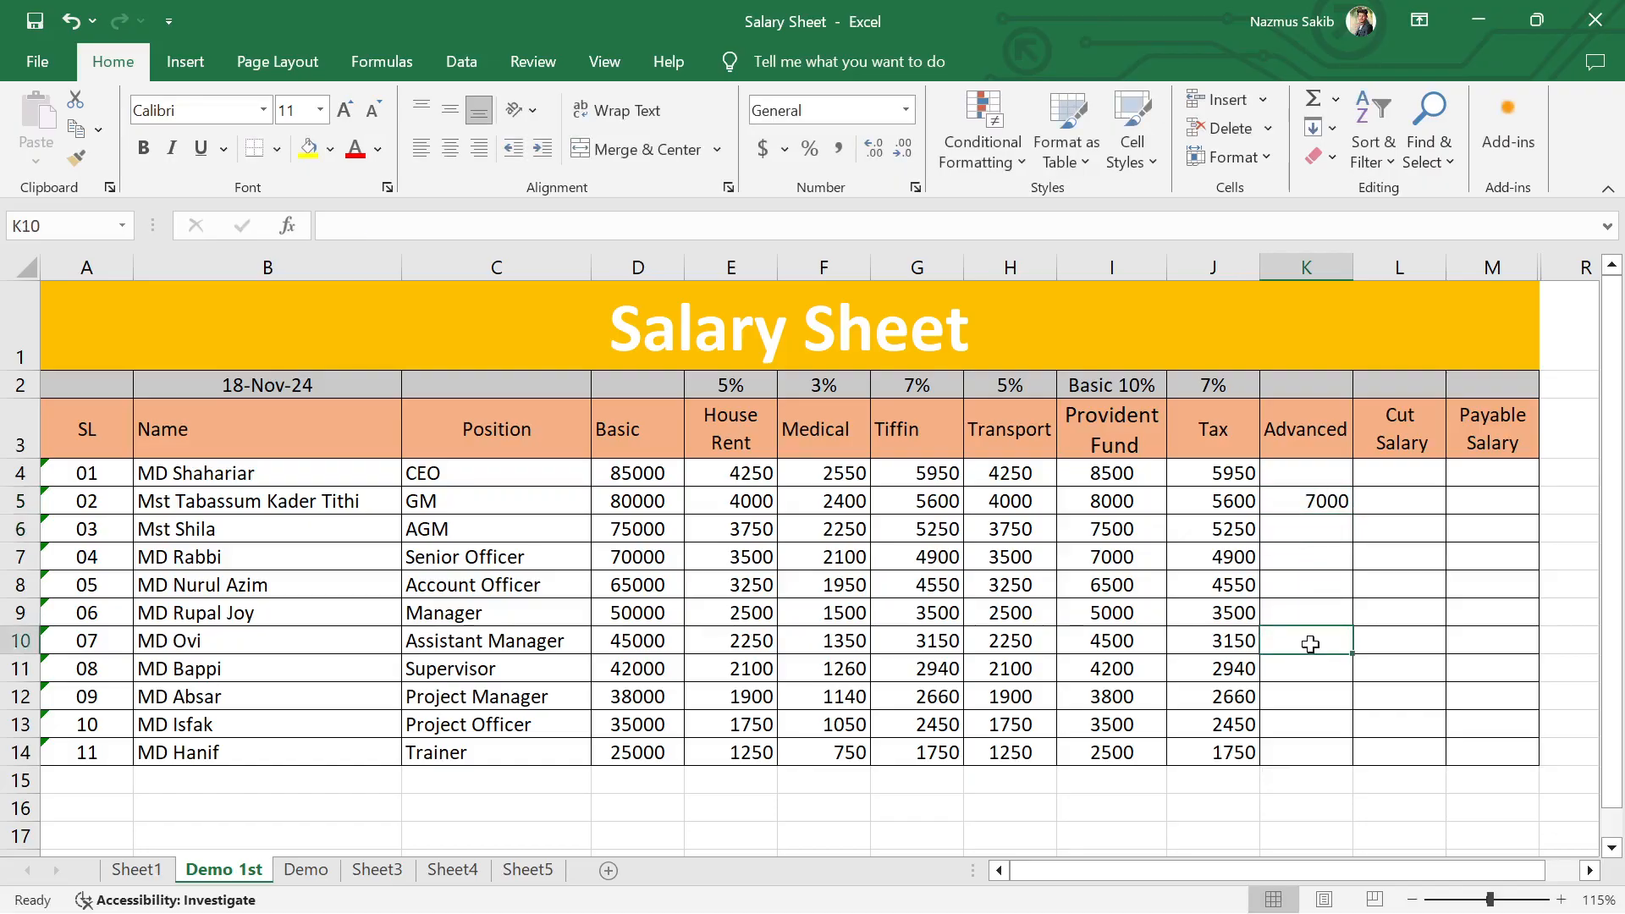
type("12000")
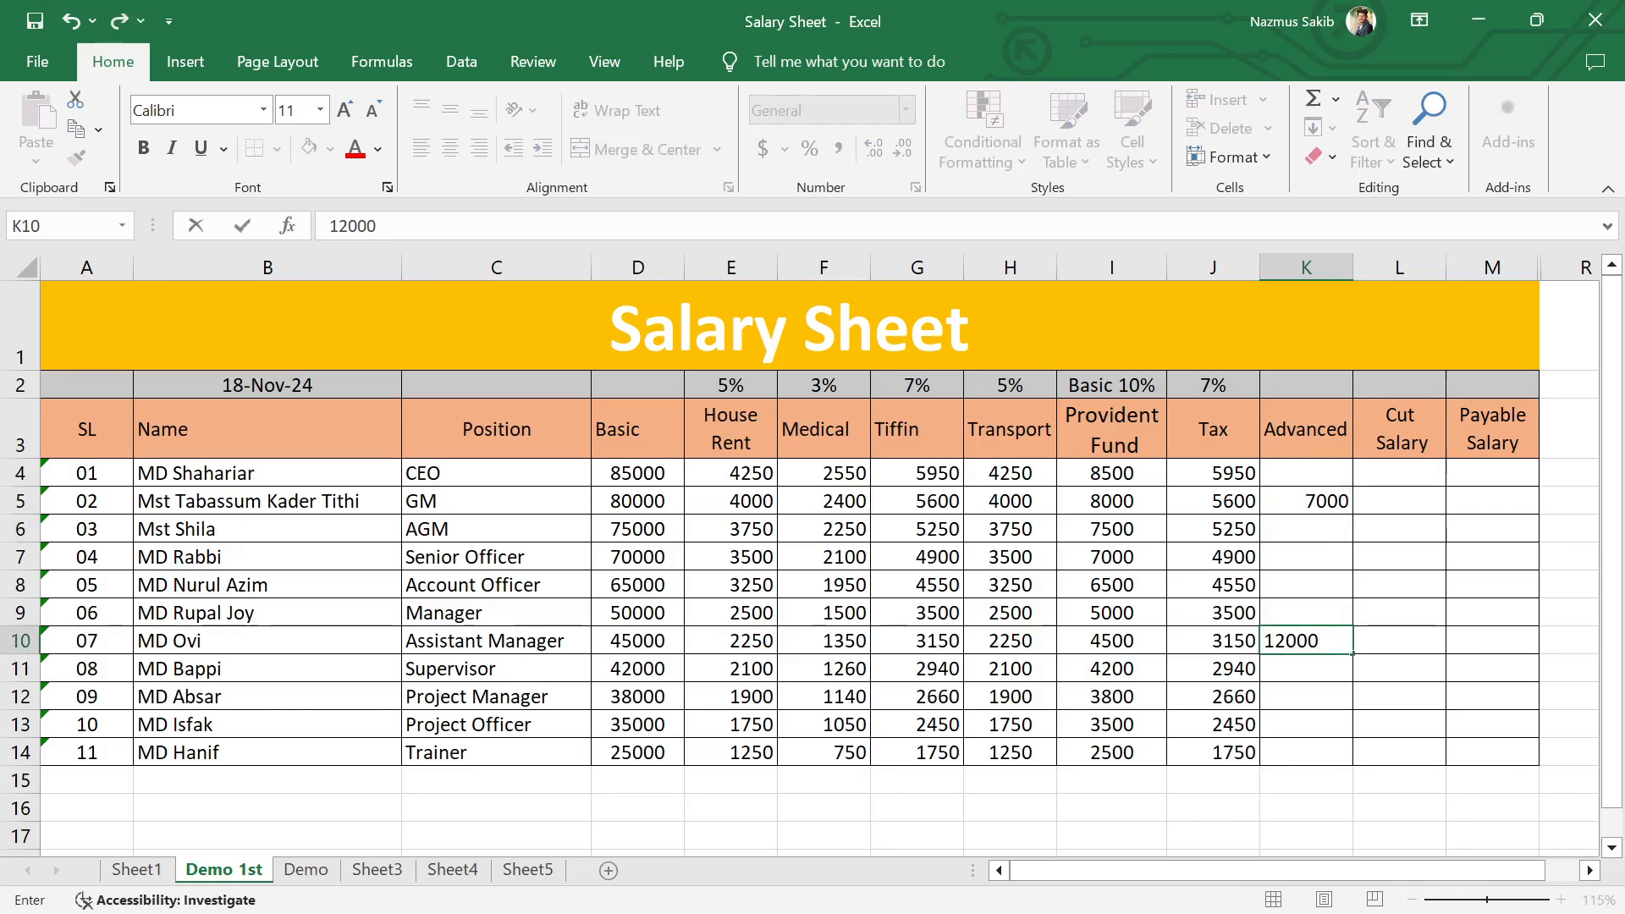
key("Return")
left_click(1322, 555)
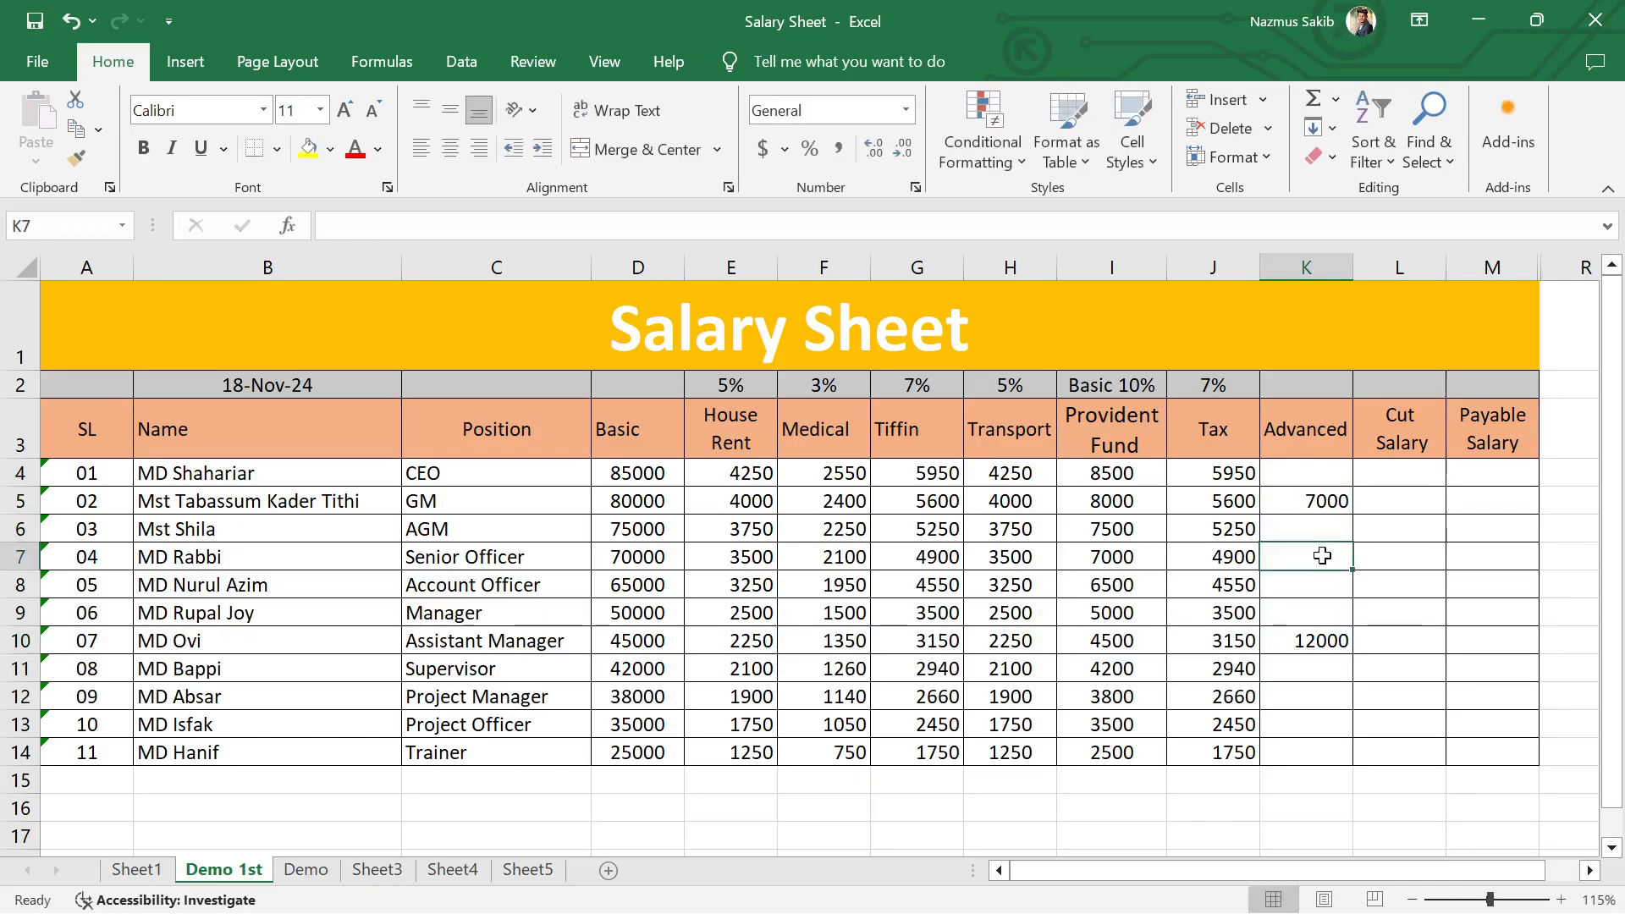
type("8000")
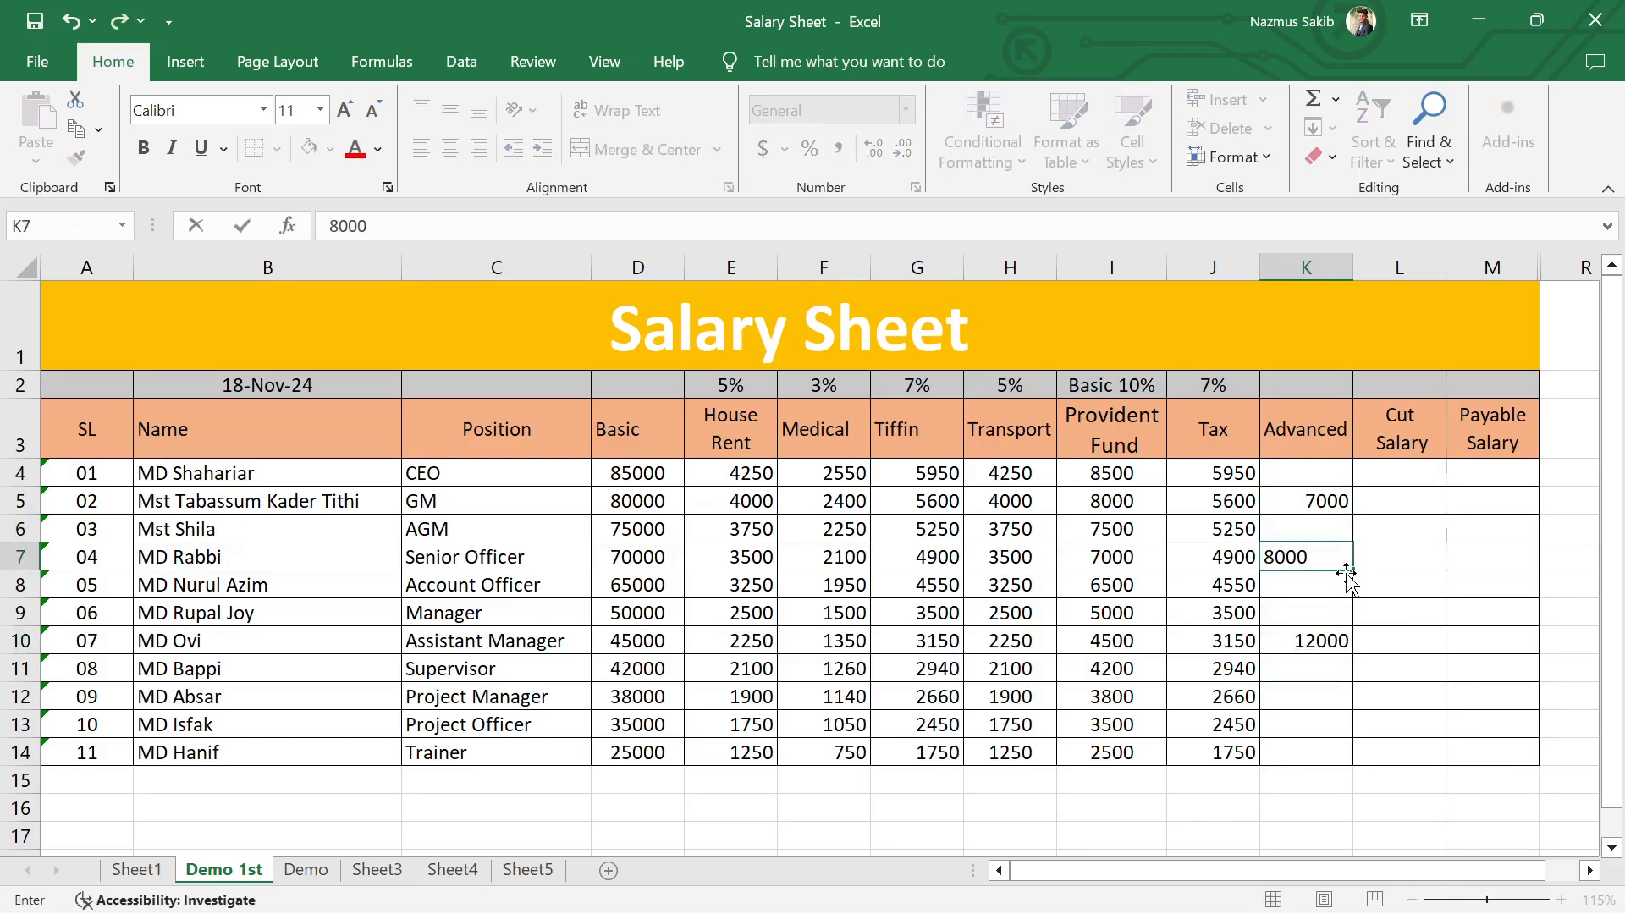
key("Return")
Step: Delete the Cut Salary cells L3:L15, shifting the remaining cells left
left_click(1545, 665)
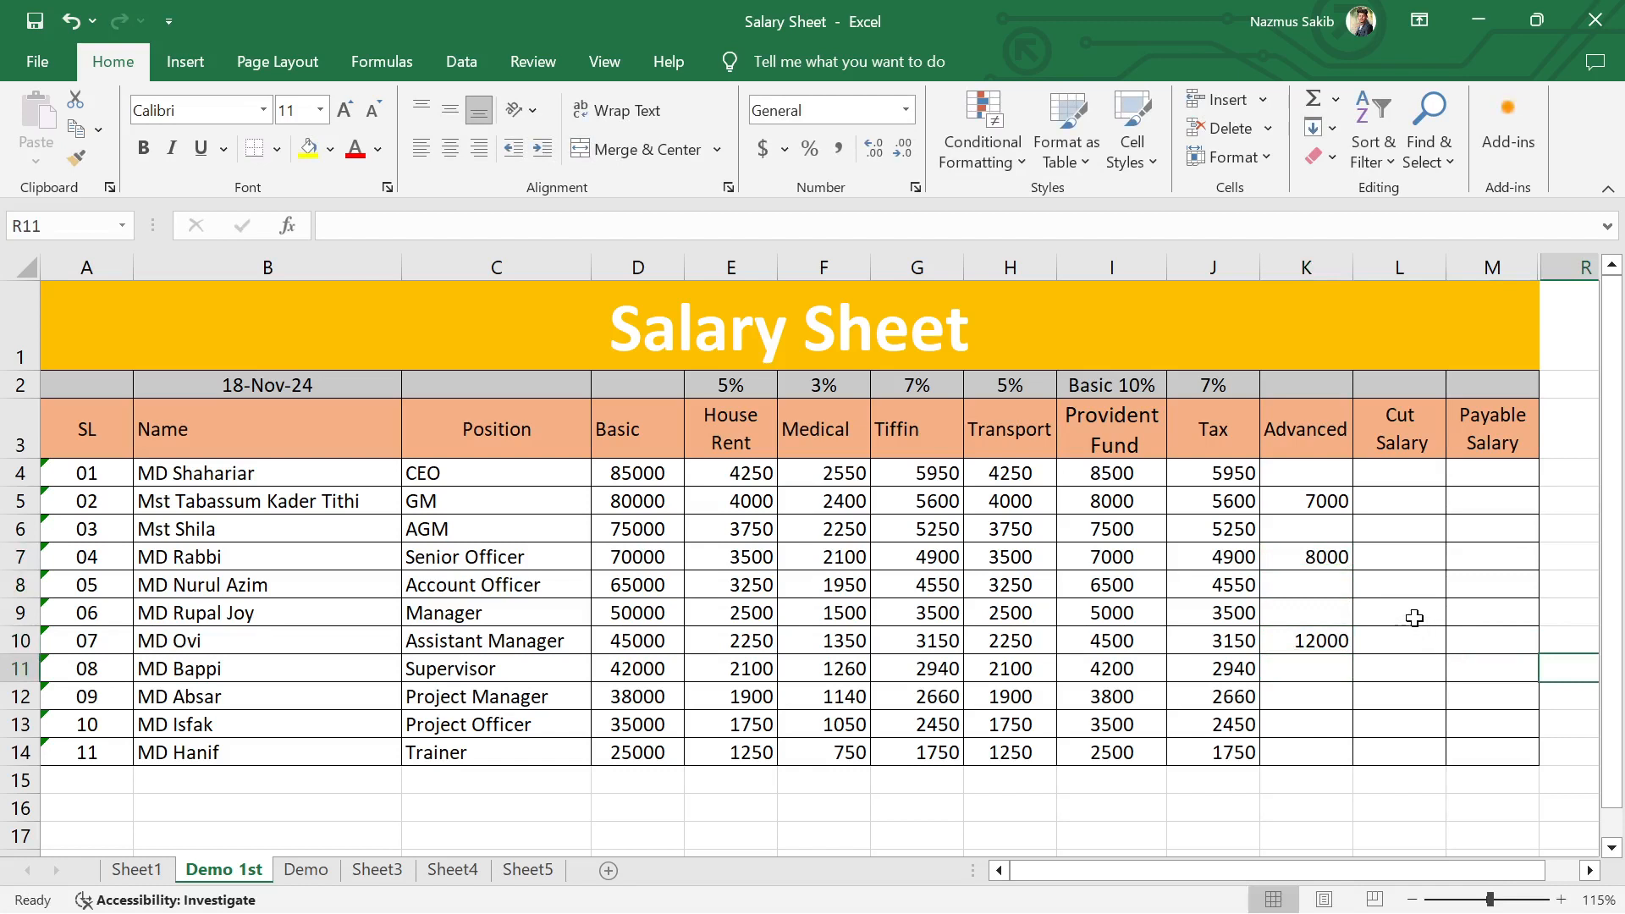
left_click(1388, 436)
left_click(1420, 480)
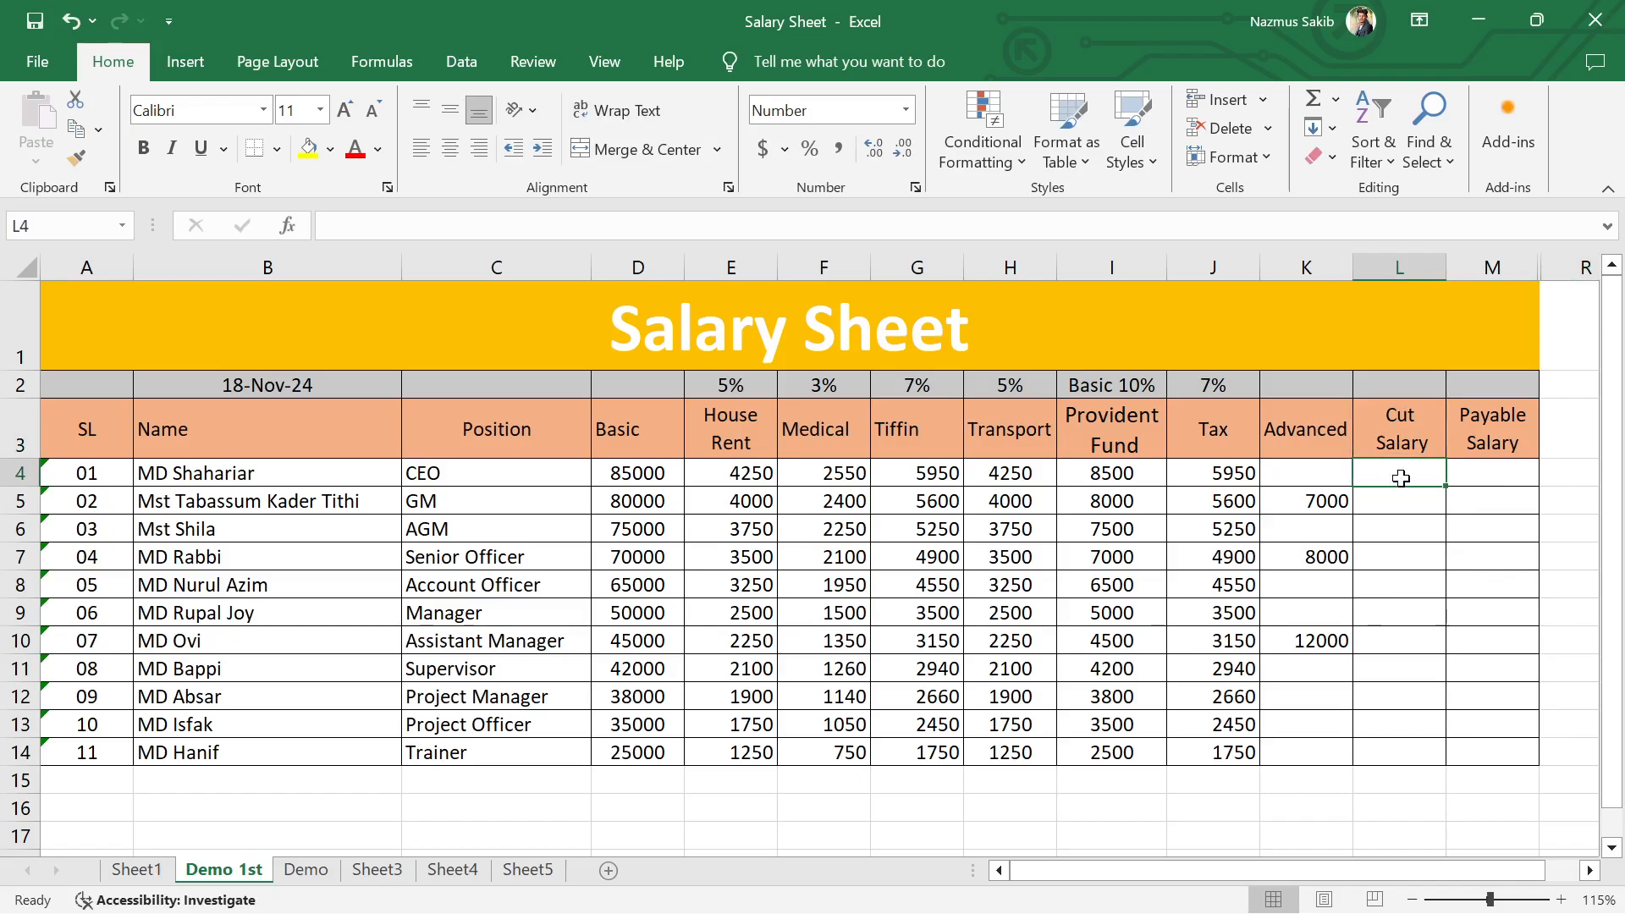
left_click_drag(1389, 407, 1392, 781)
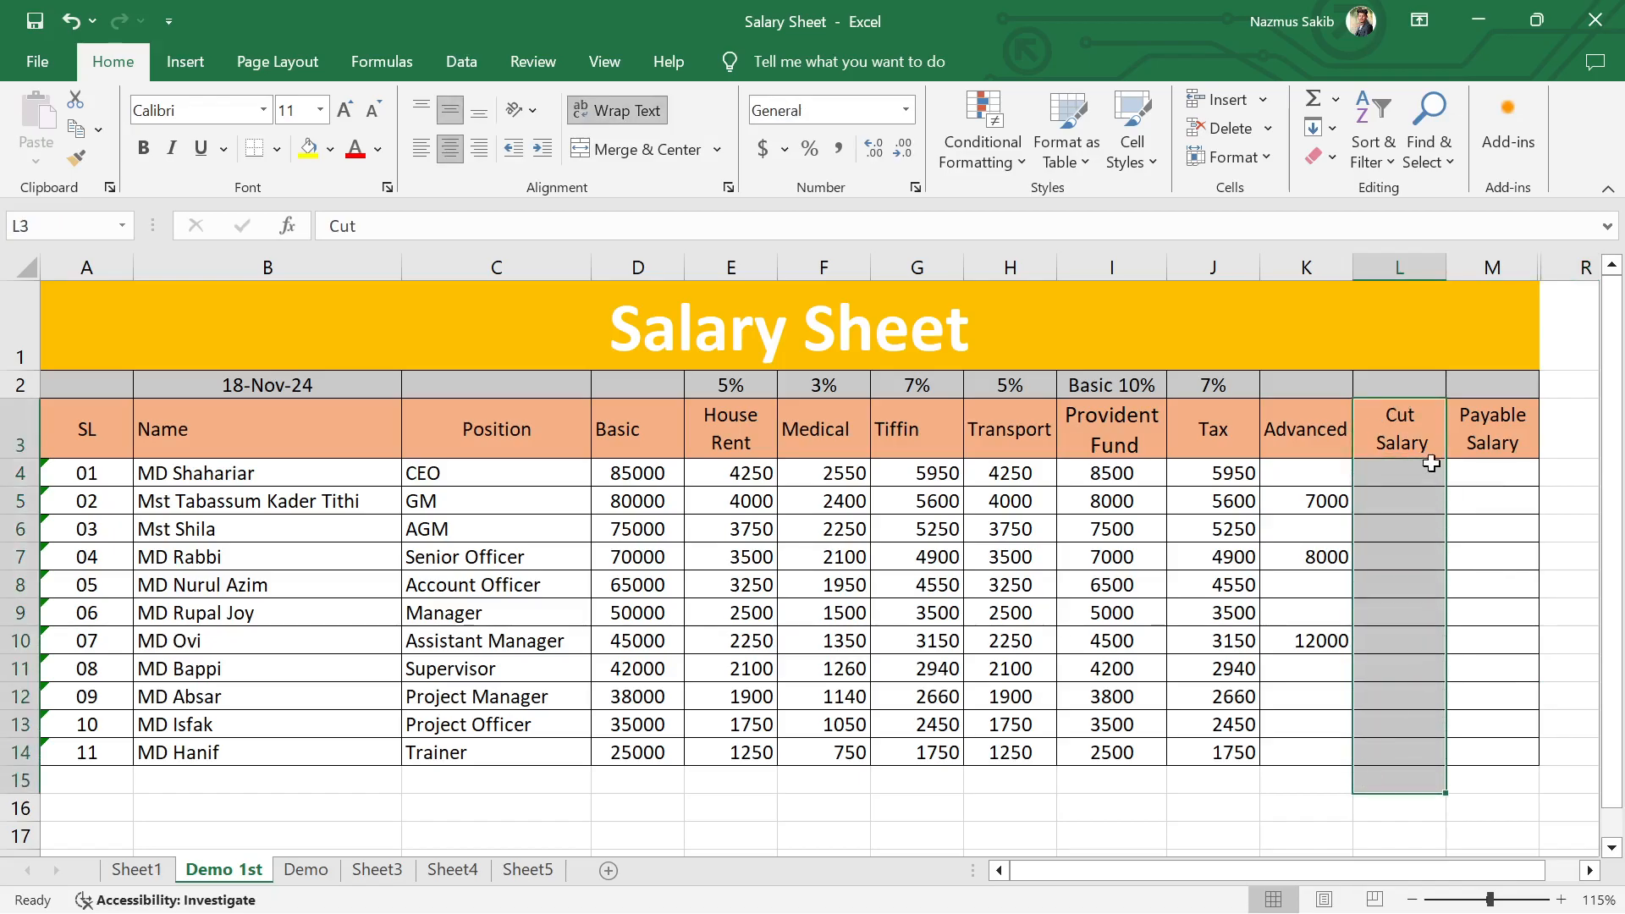
right_click(1405, 428)
left_click(1202, 502)
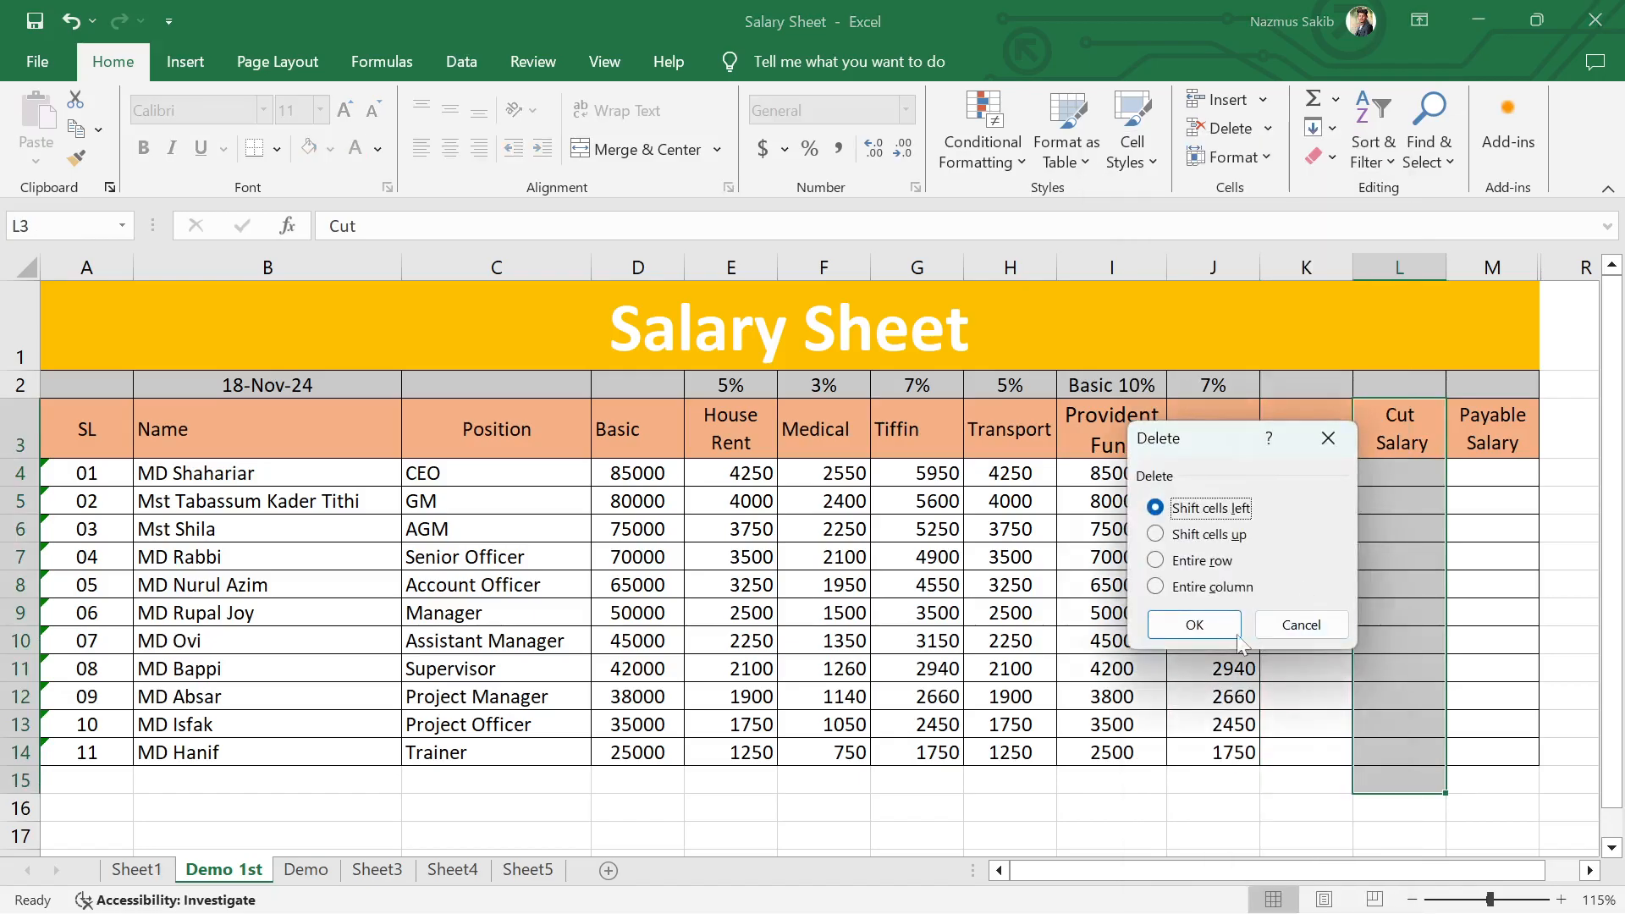
left_click(1194, 626)
left_click(1492, 668)
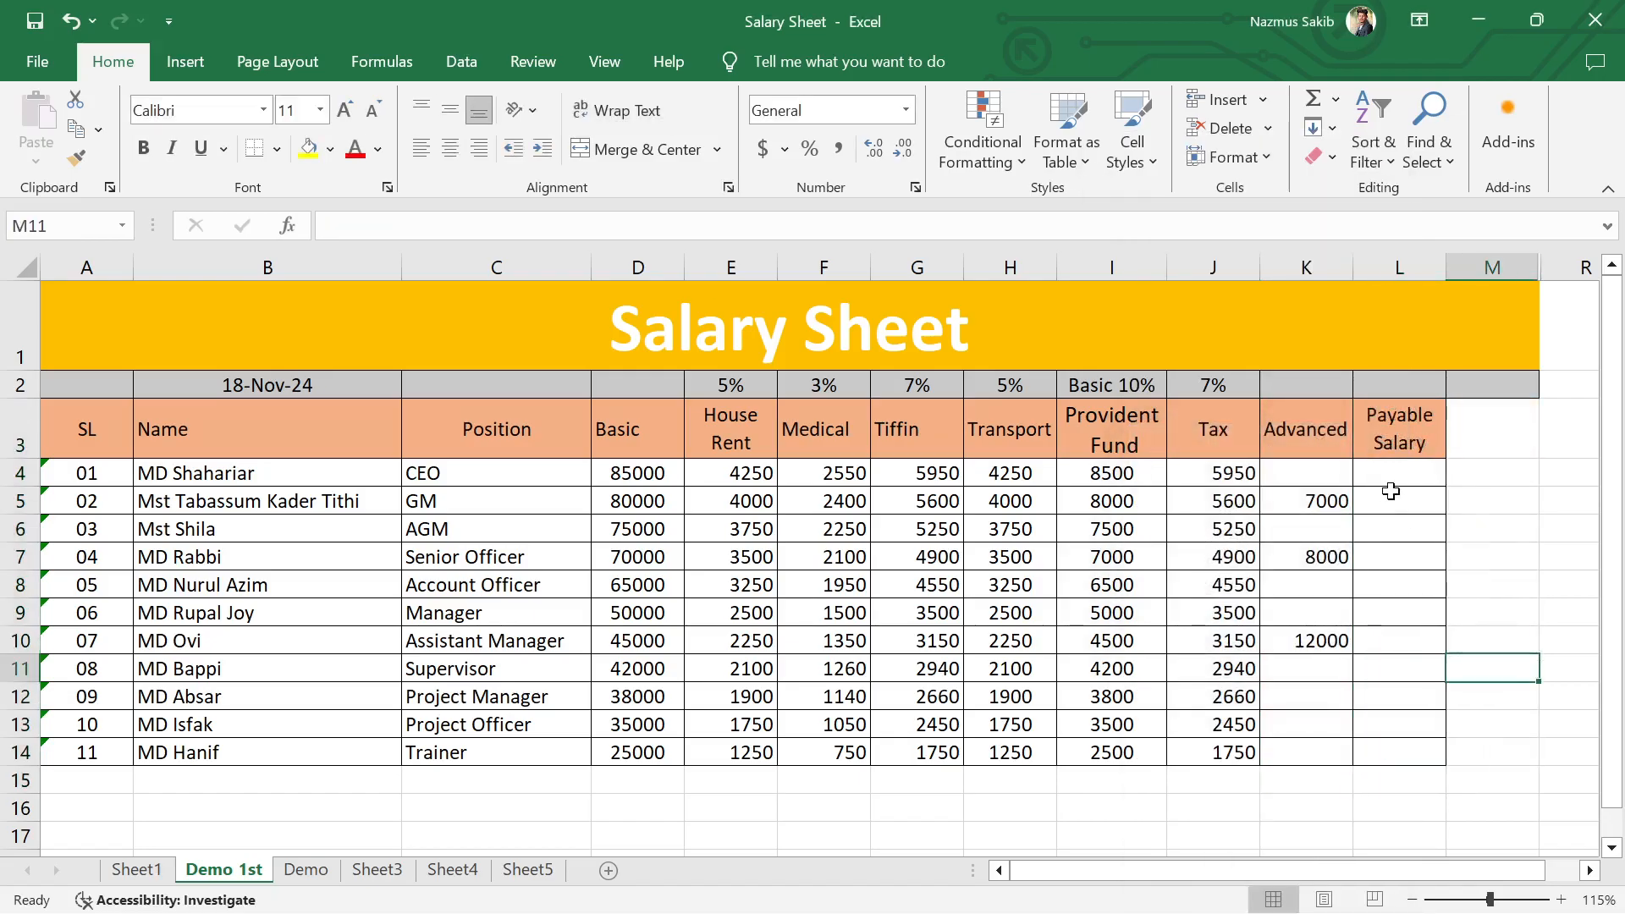
Step: Delete the leftover grey cell M2 beyond the table's last column
left_click(1417, 472)
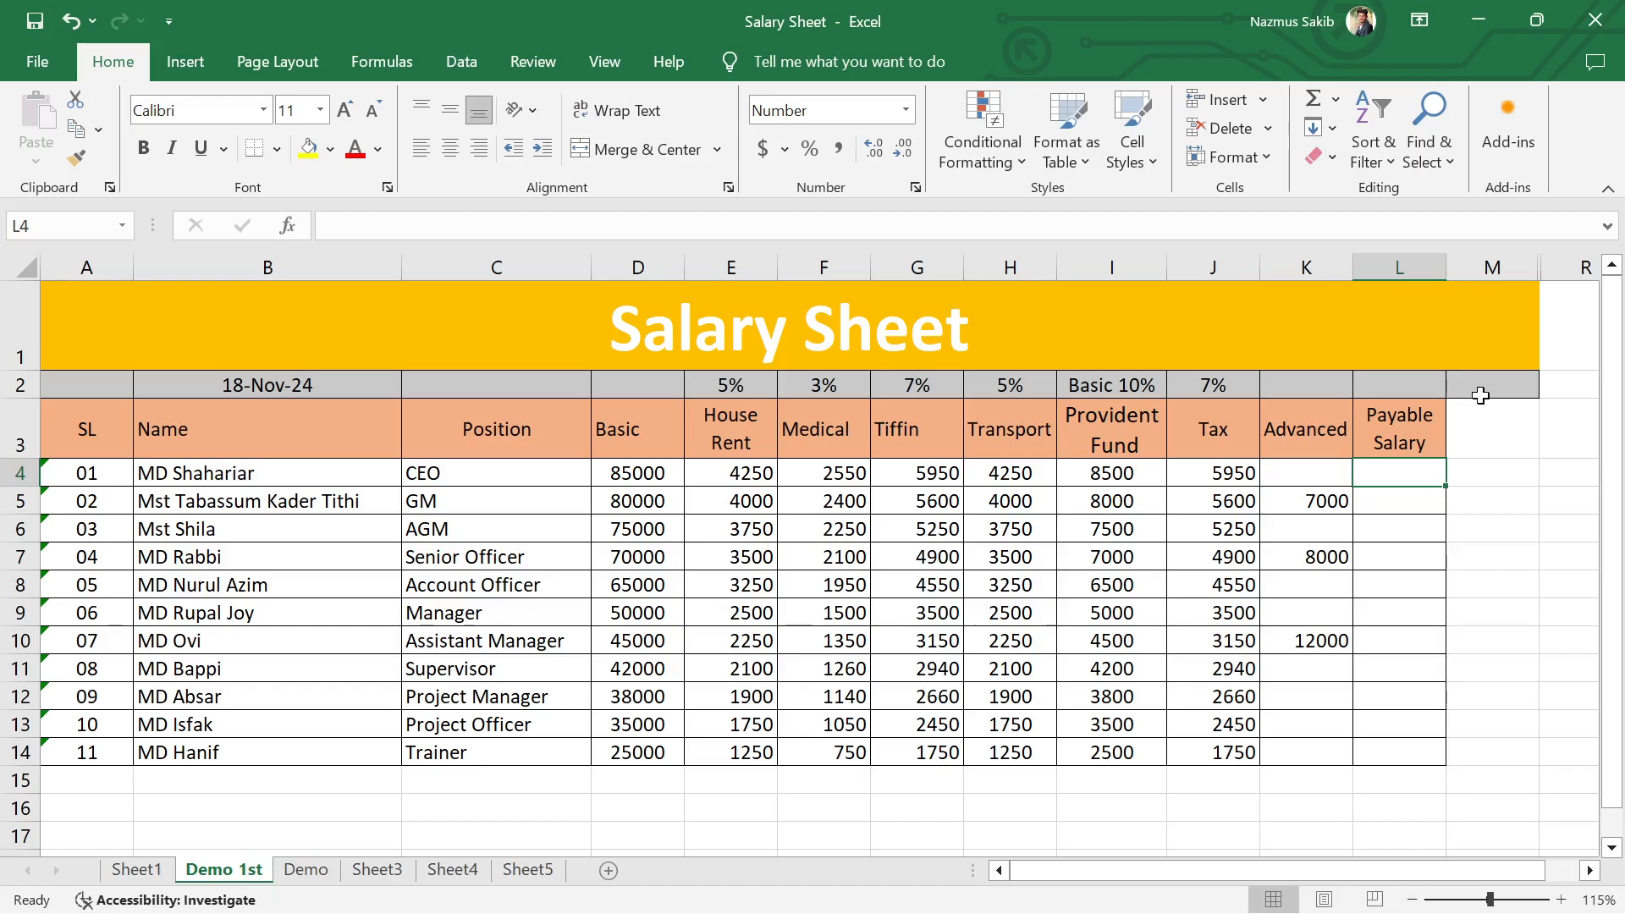
left_click(1508, 474)
left_click(1502, 385)
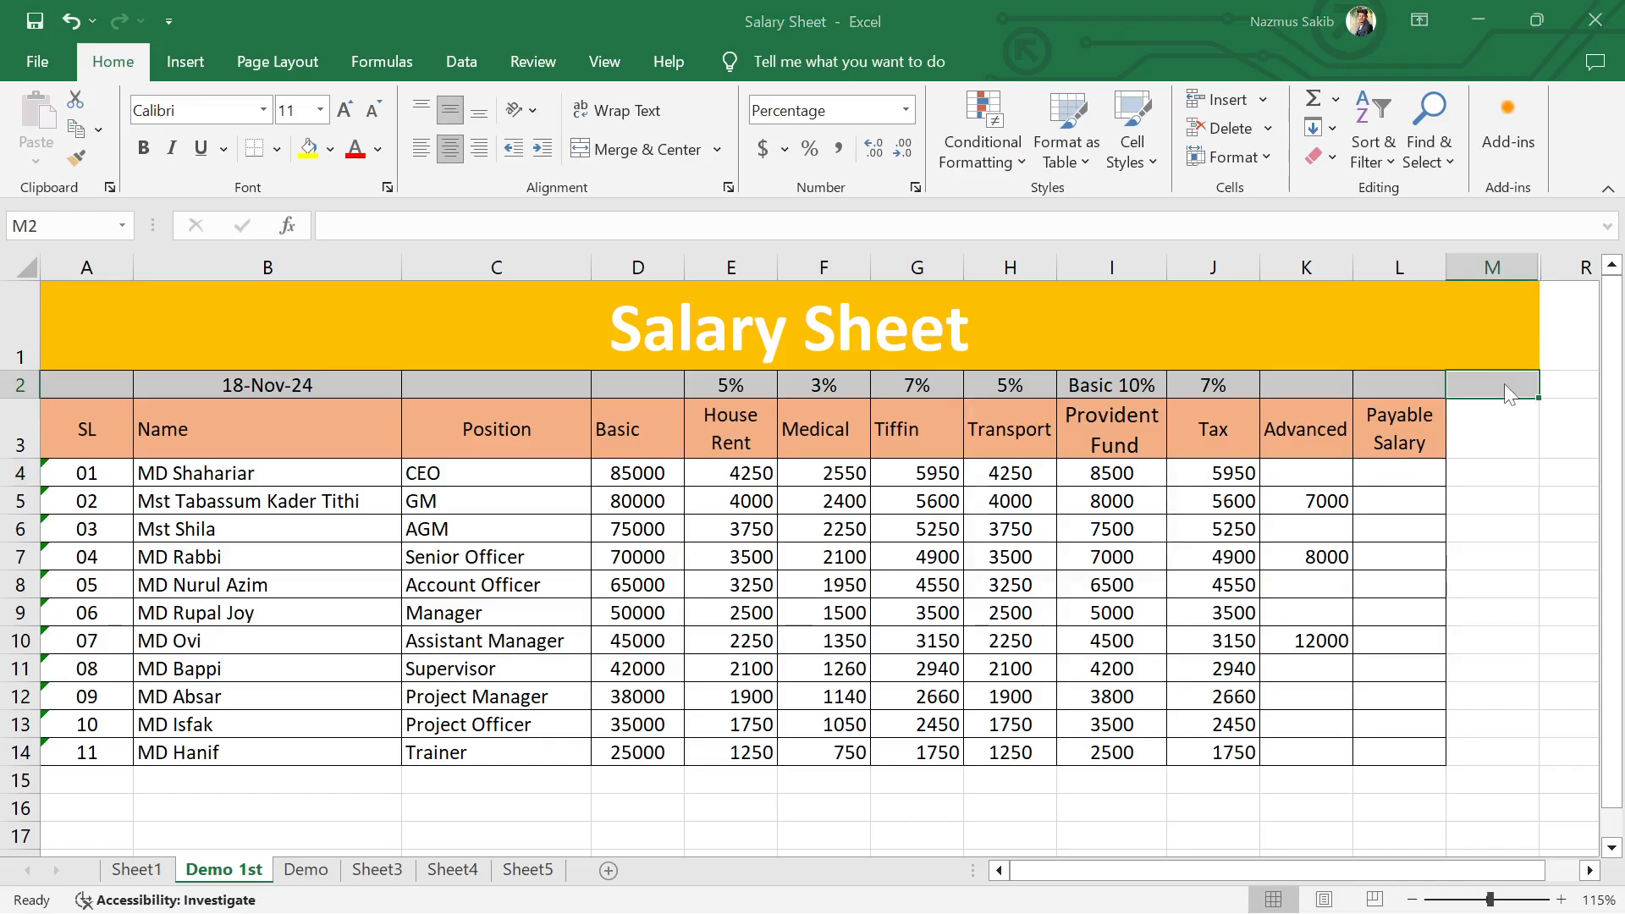
key("ctrl+minus")
key("Return")
key("Return")
Step: Unmerge the Salary Sheet title in row 1, and merge and center it across A1:L1 only
left_click(1470, 334)
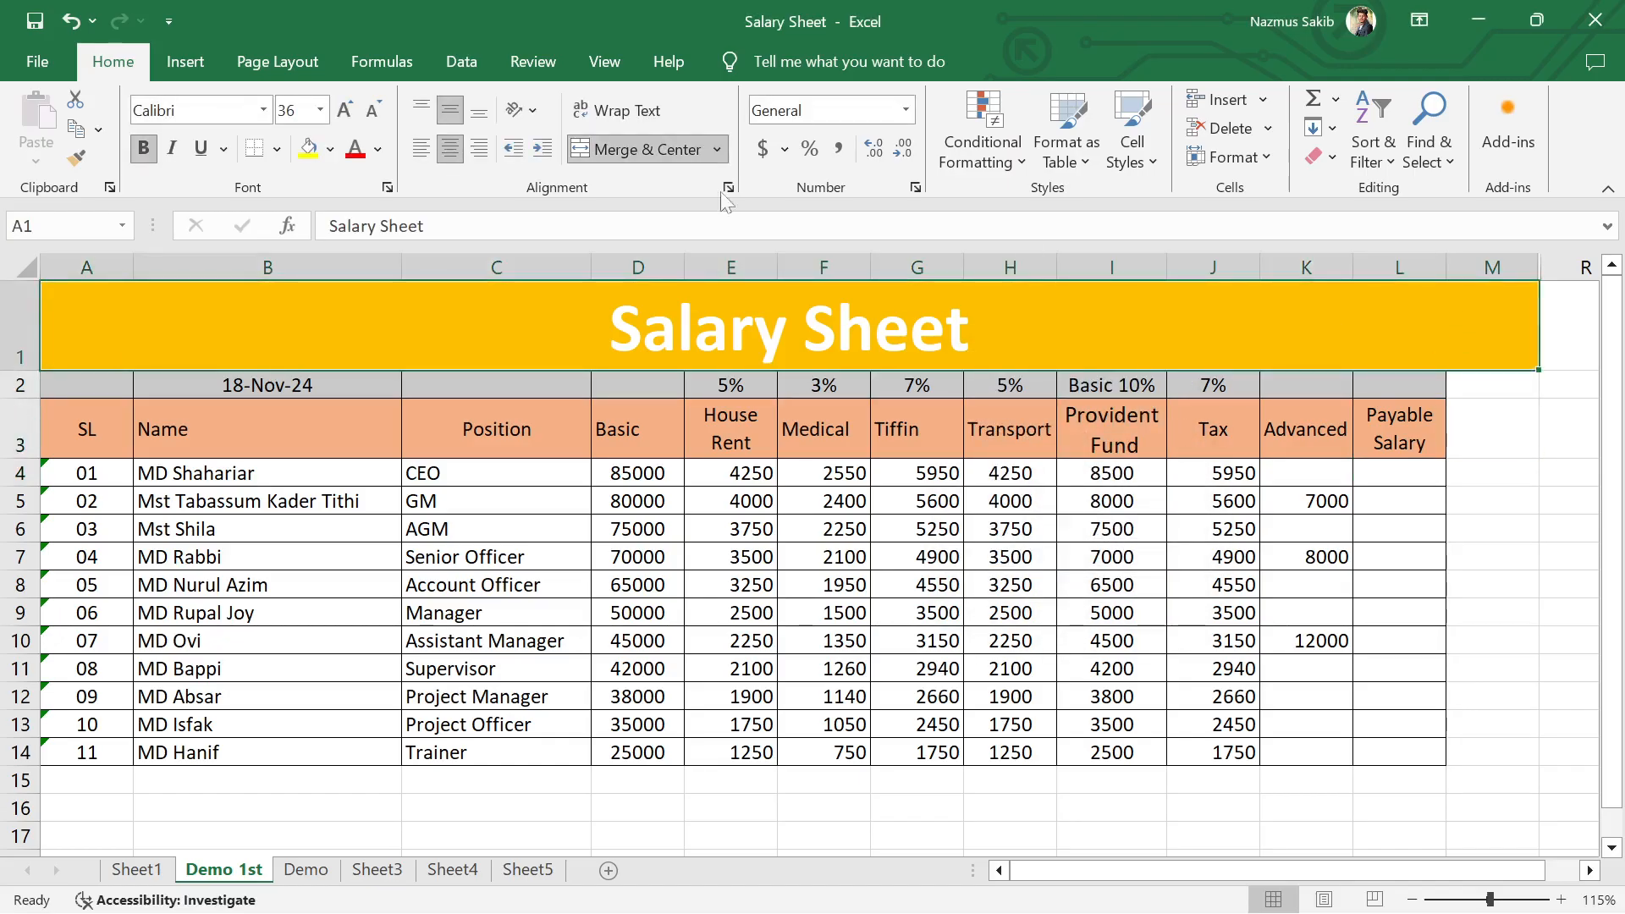
left_click(655, 143)
left_click_drag(108, 327, 1401, 326)
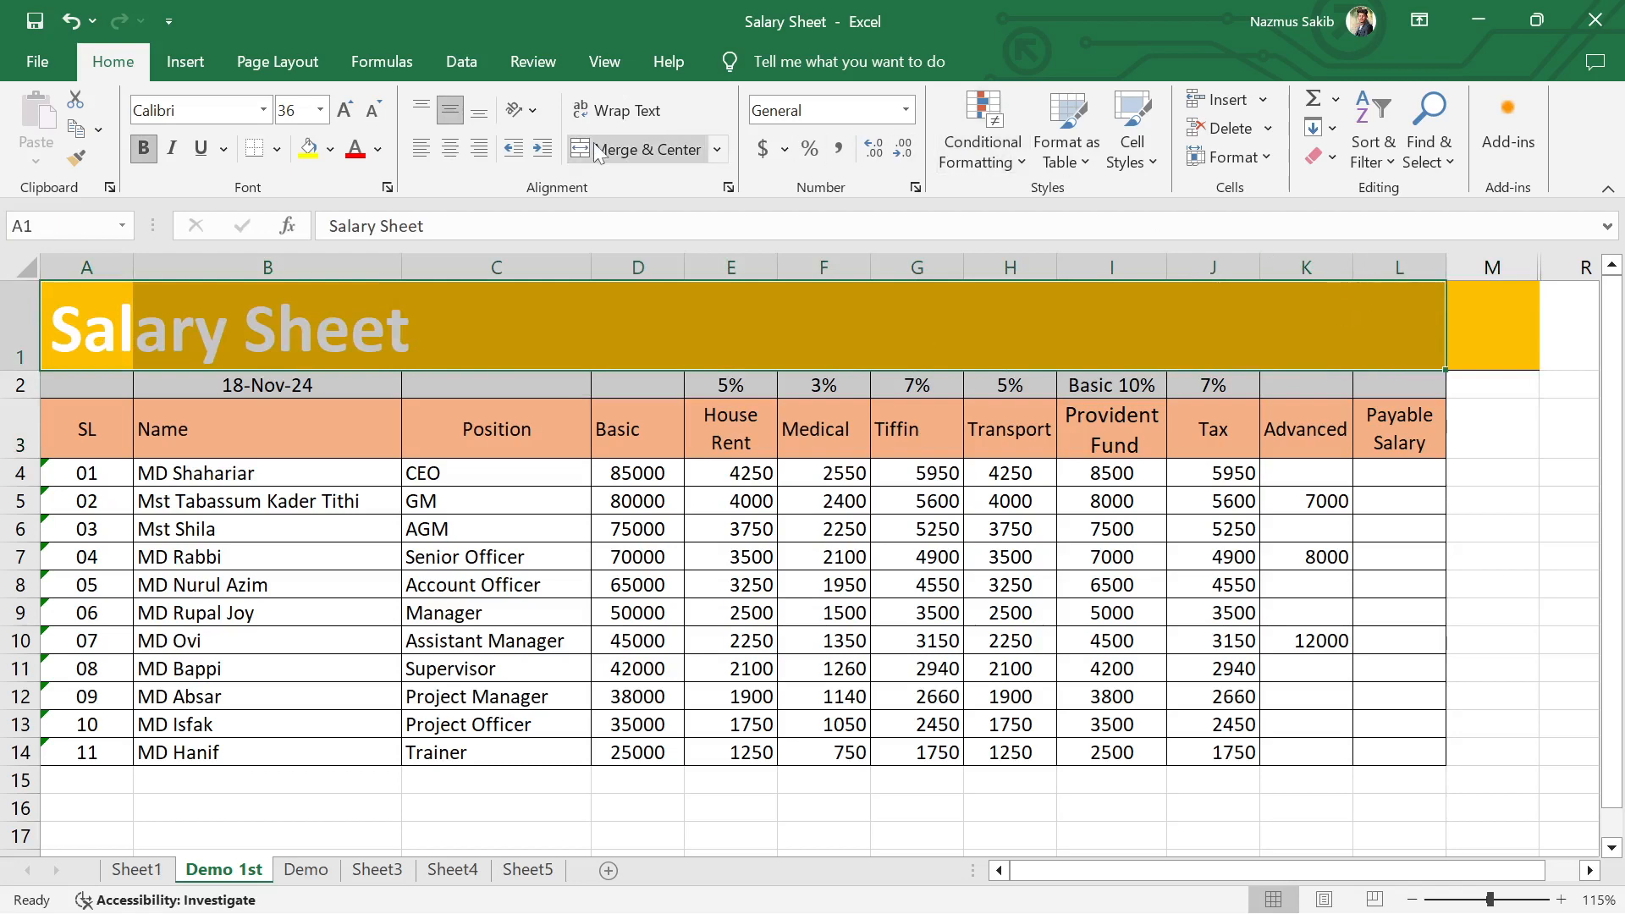
left_click(626, 149)
left_click(1473, 340)
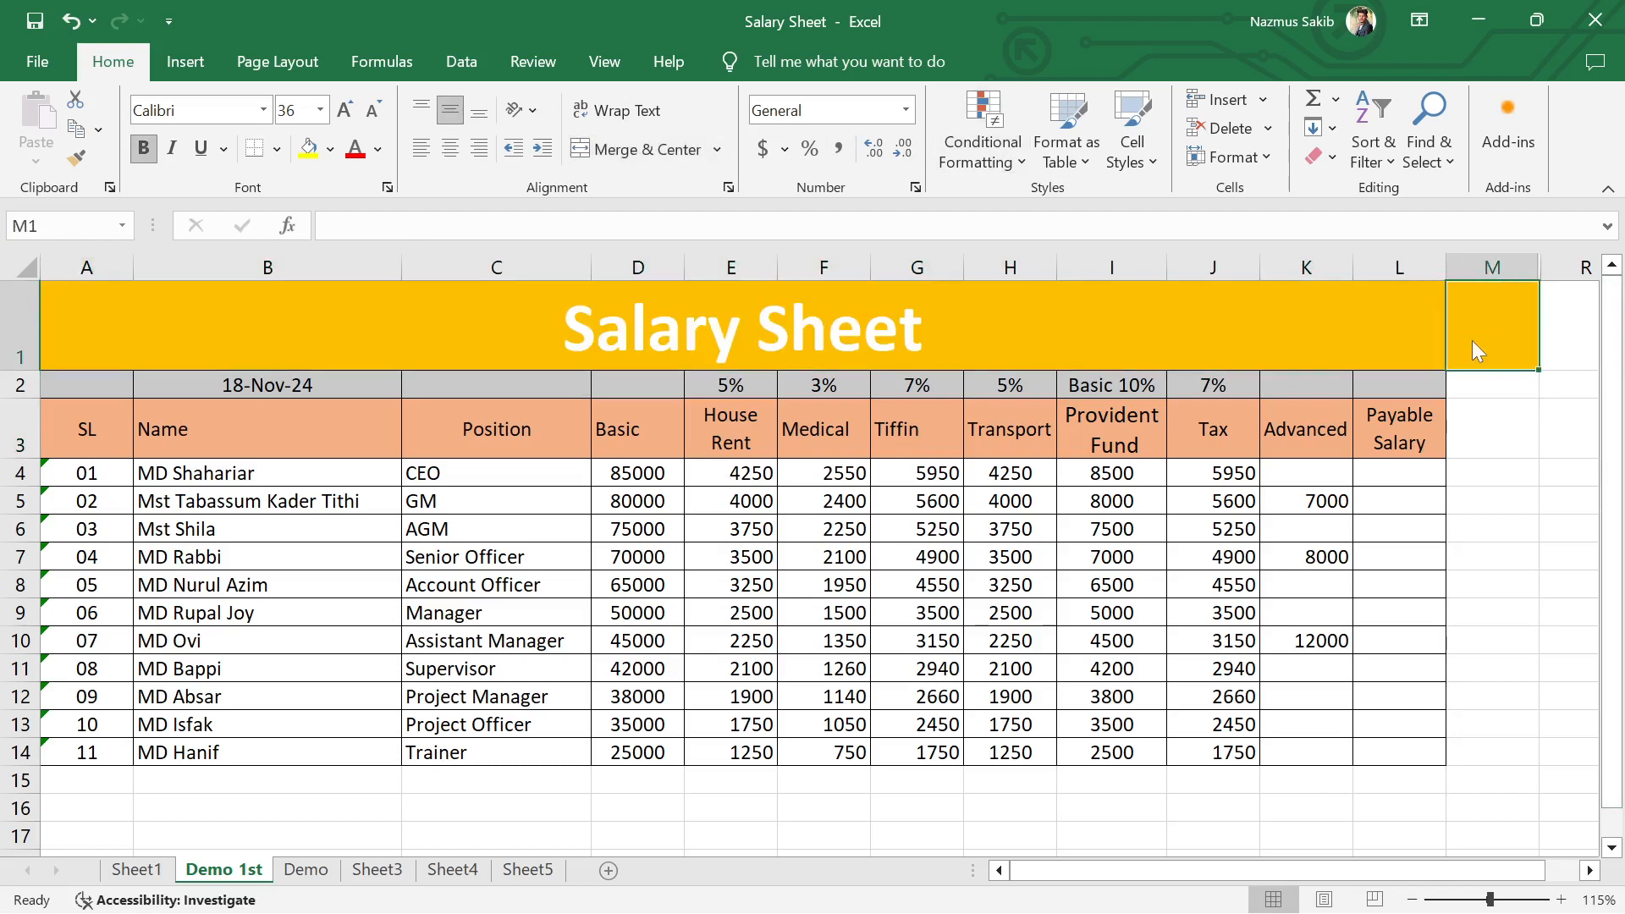
Step: Try to delete the leftover orange cell M1 beside the Salary Sheet title, shifting the remaining cells left
key("ctrl+minus")
key("Return")
key("Return")
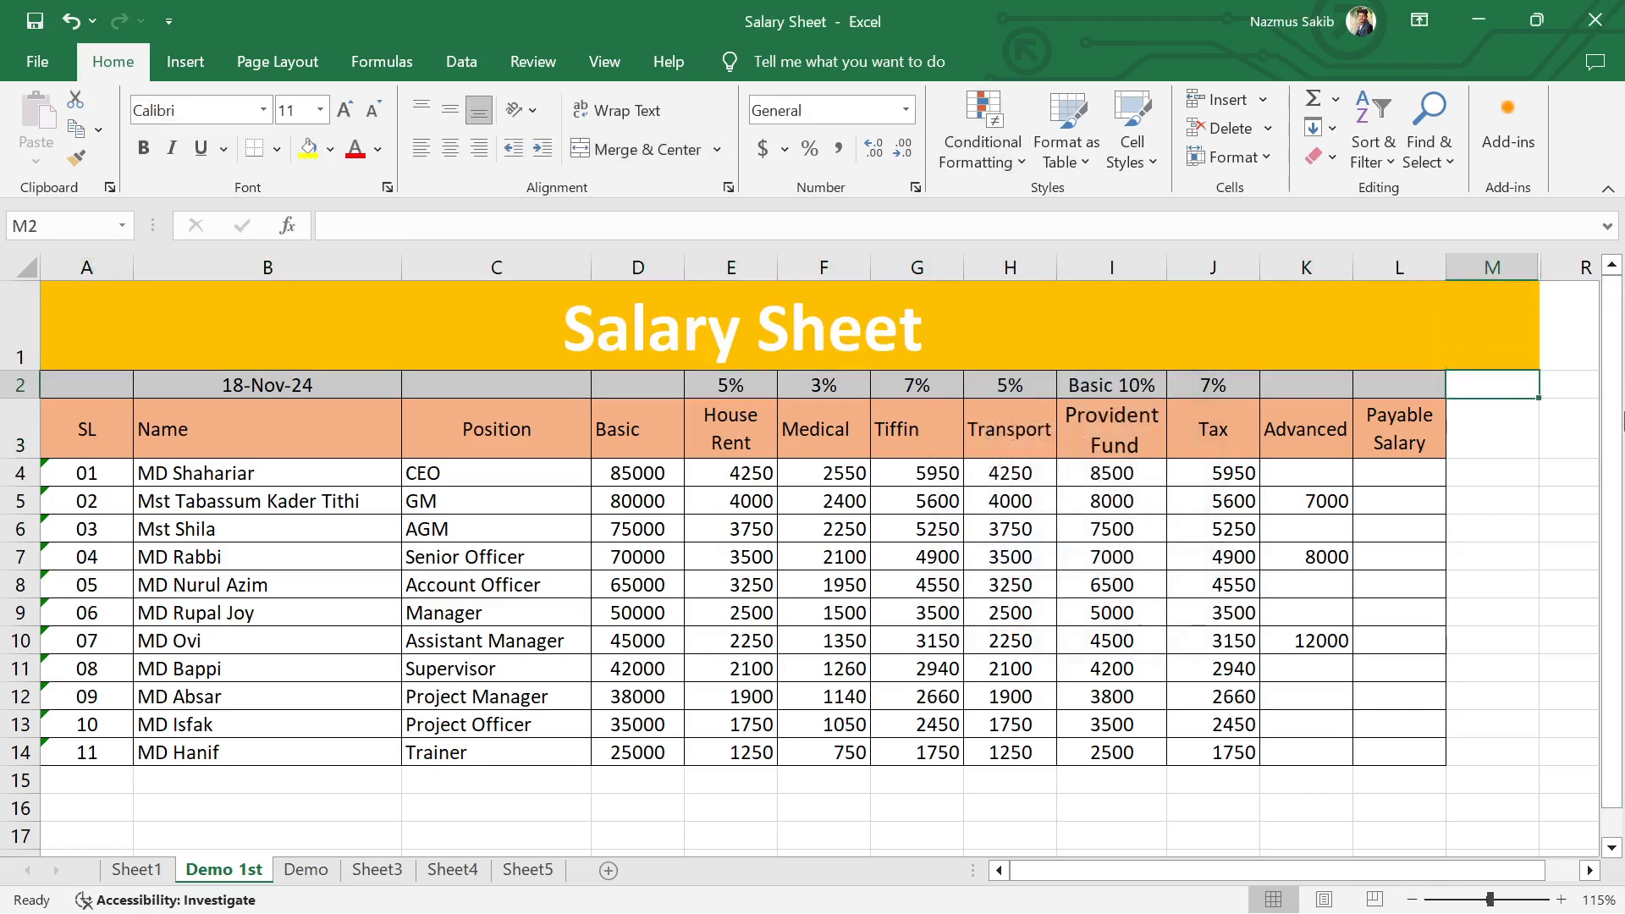
left_click(1511, 347)
key("ctrl+minus")
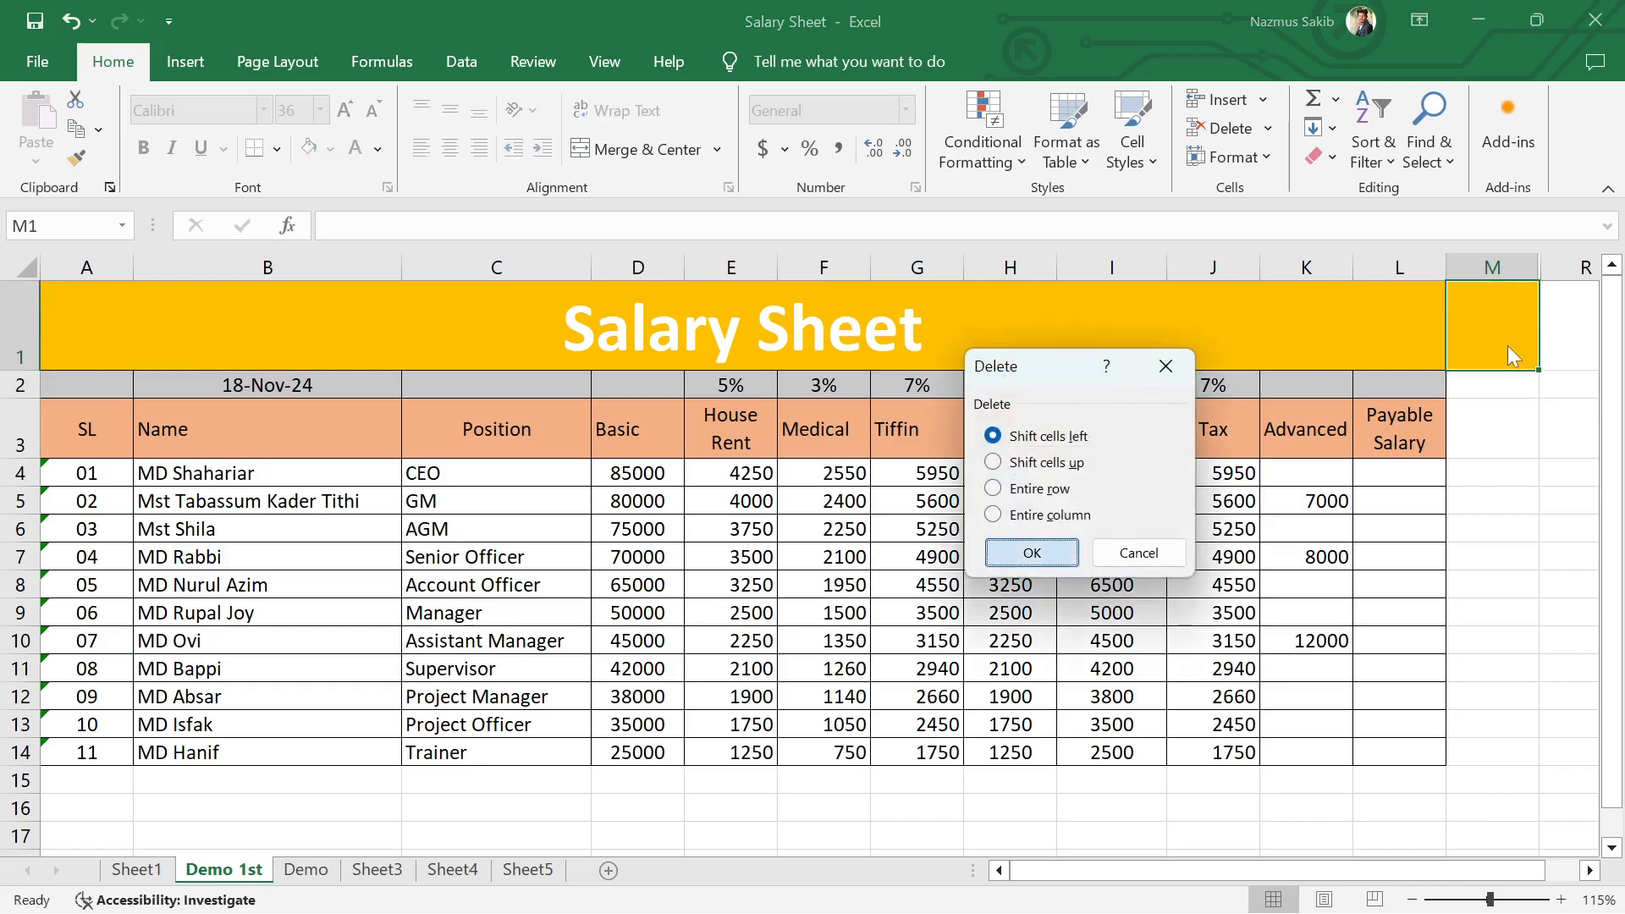
key("Return")
key("Return")
Step: Remove the orange fill from the leftover cell M1 beside the Salary Sheet title
left_click(1499, 330)
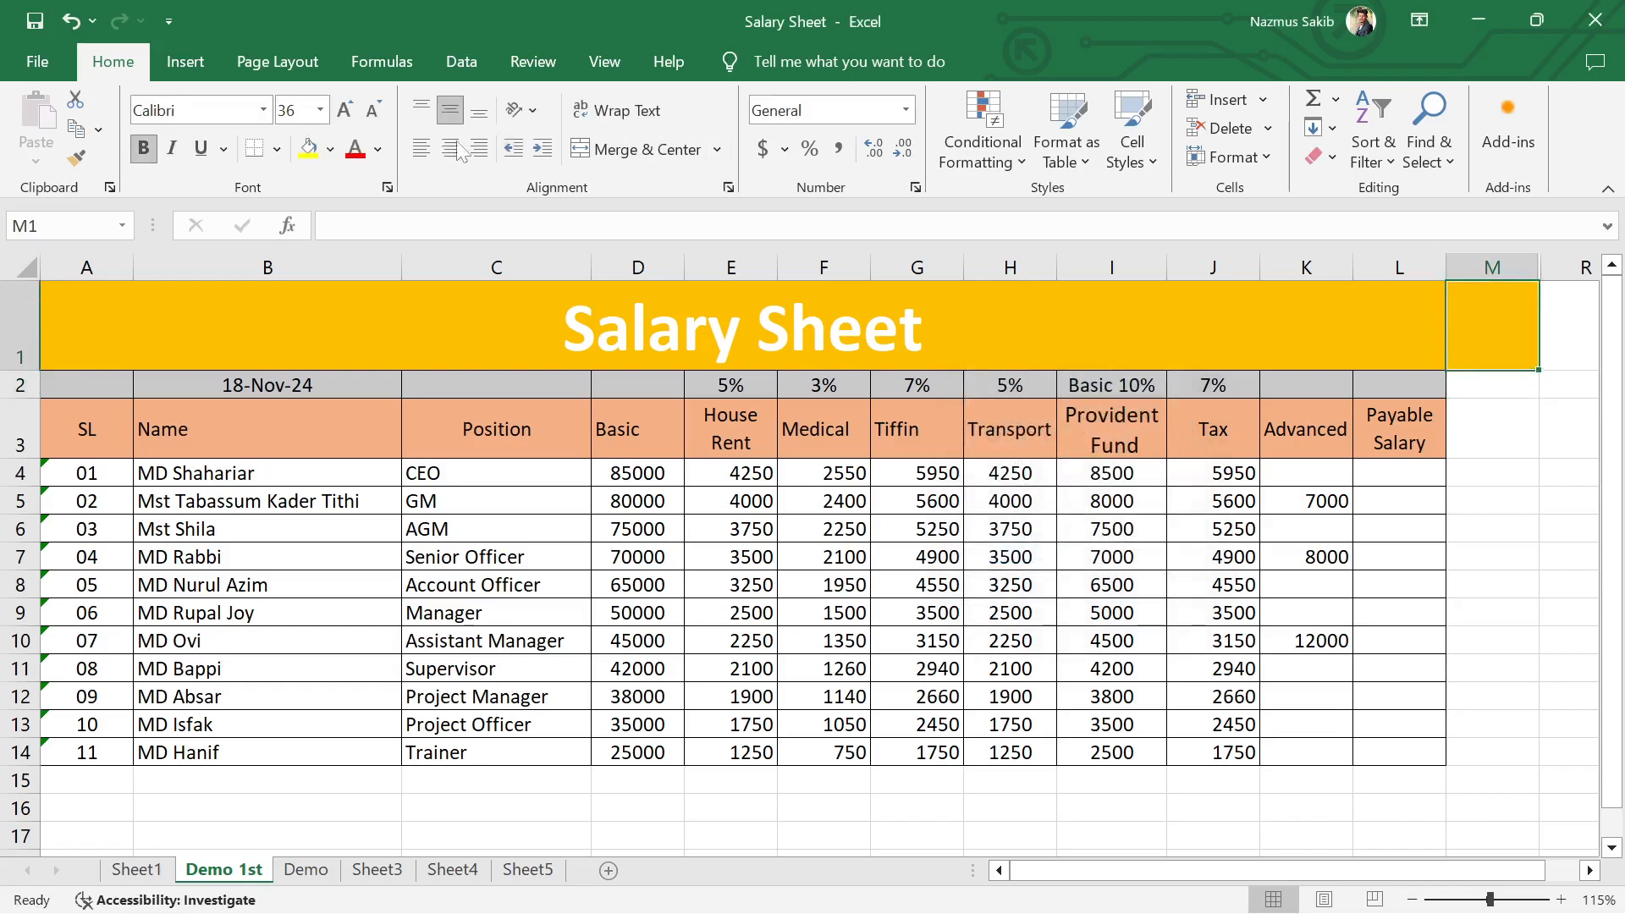
left_click(330, 148)
left_click(359, 469)
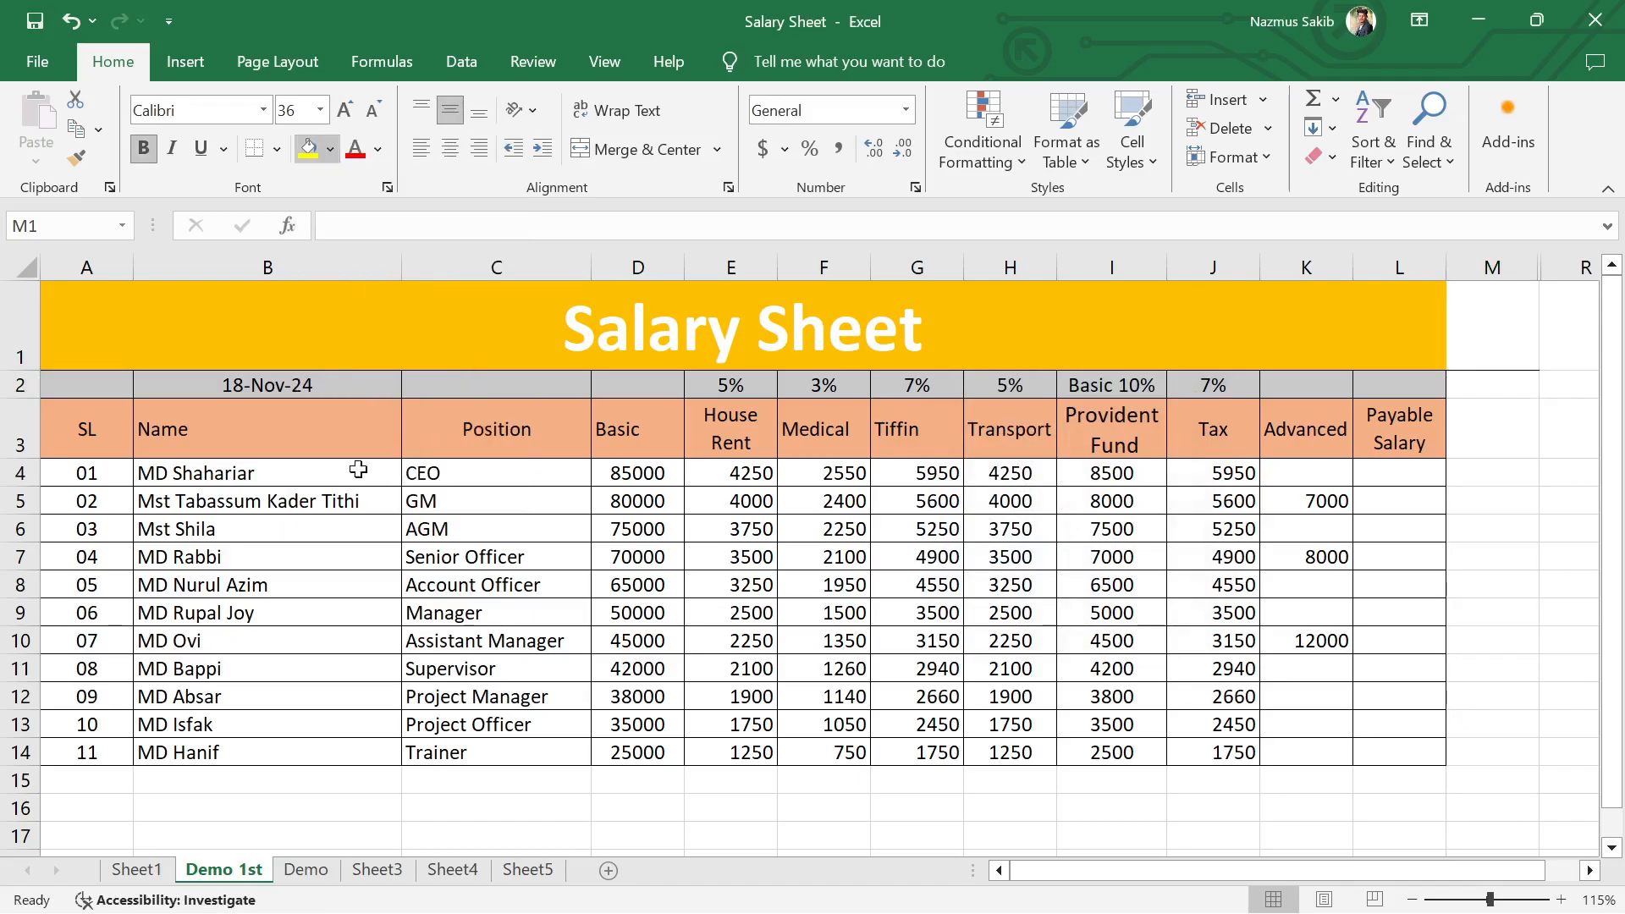
Step: Remove all borders from cells M1:M3 beside the table's header rows
left_click_drag(1502, 320, 1486, 421)
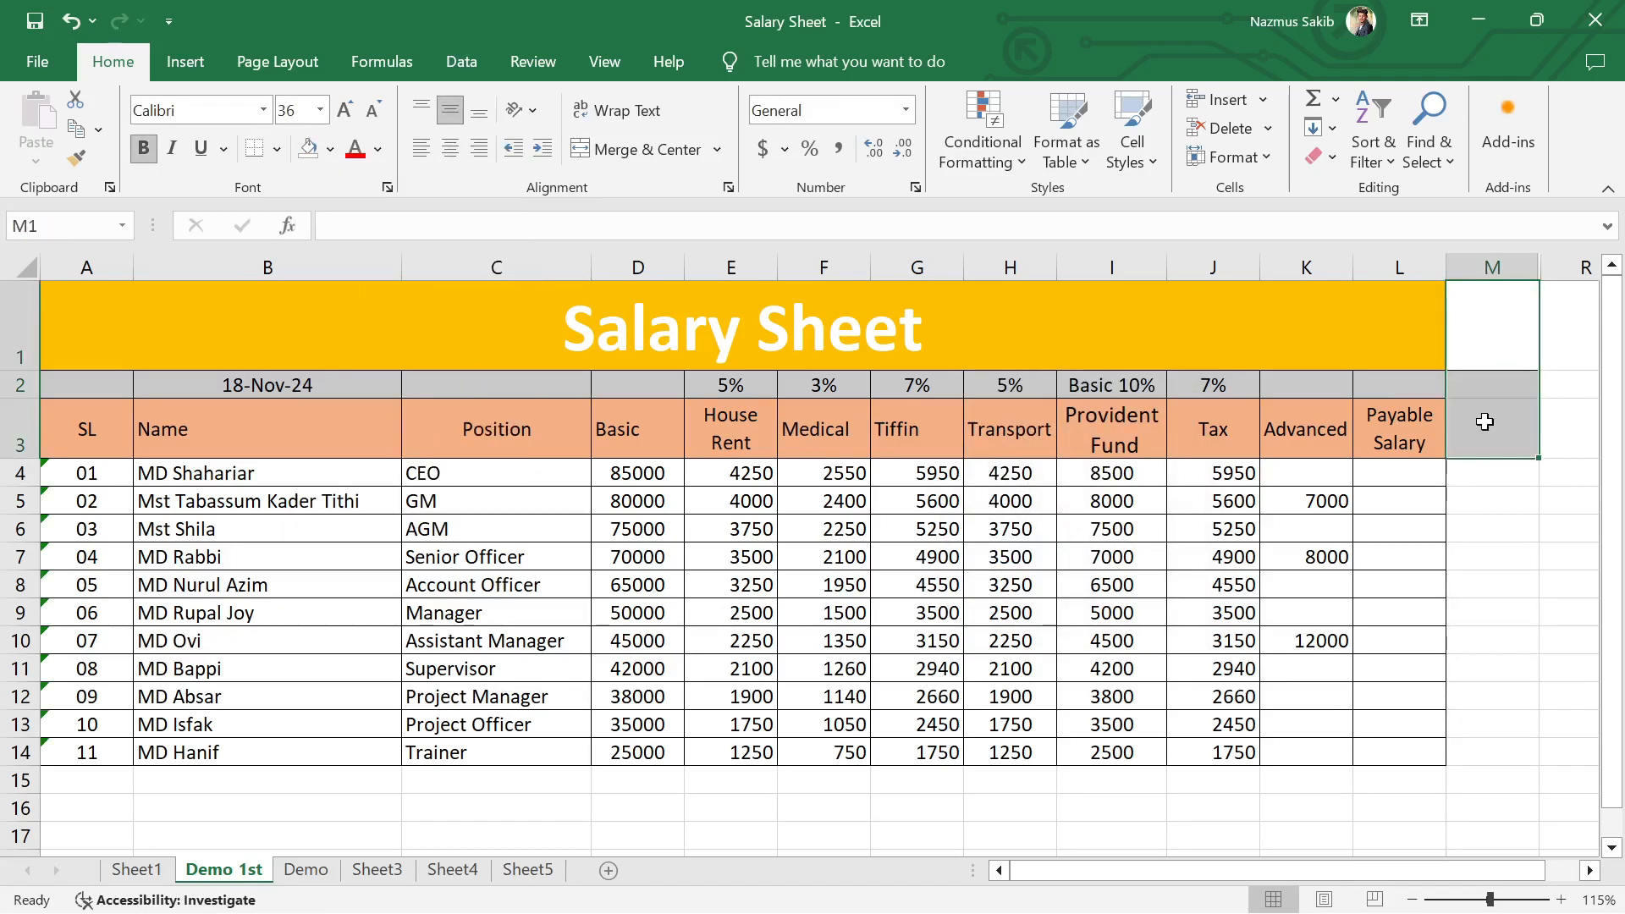
left_click(278, 150)
left_click(328, 366)
left_click(1499, 547)
Step: Apply all borders to the Salary Sheet title and the percentage row below it, A1:L2
left_click(1348, 343)
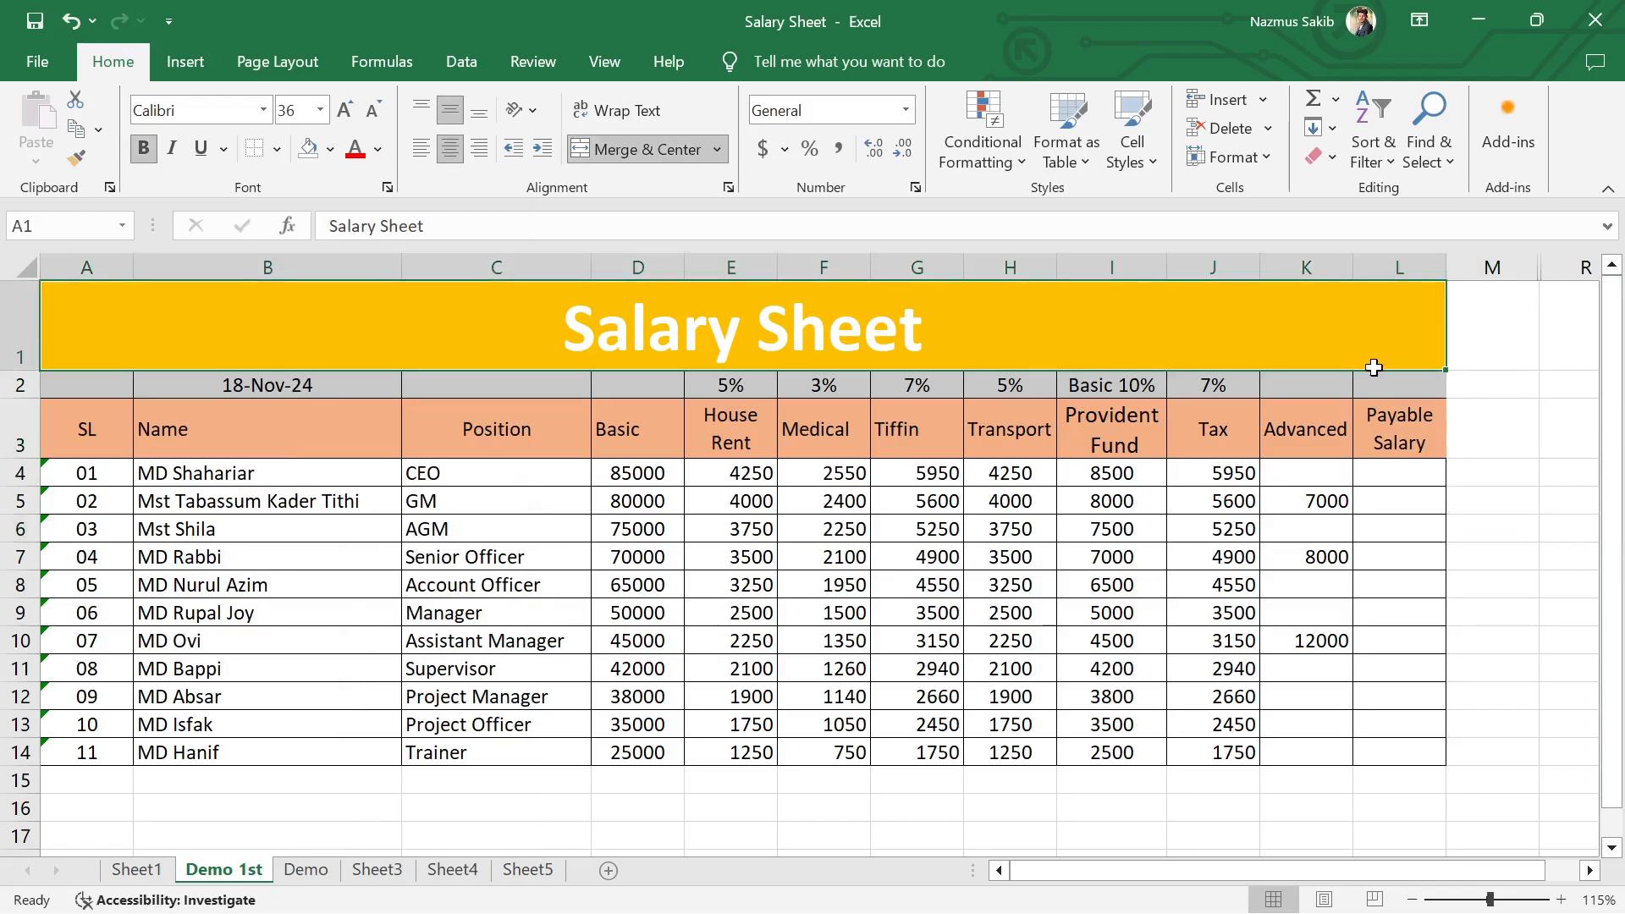
left_click_drag(1373, 368, 1368, 383)
left_click(277, 150)
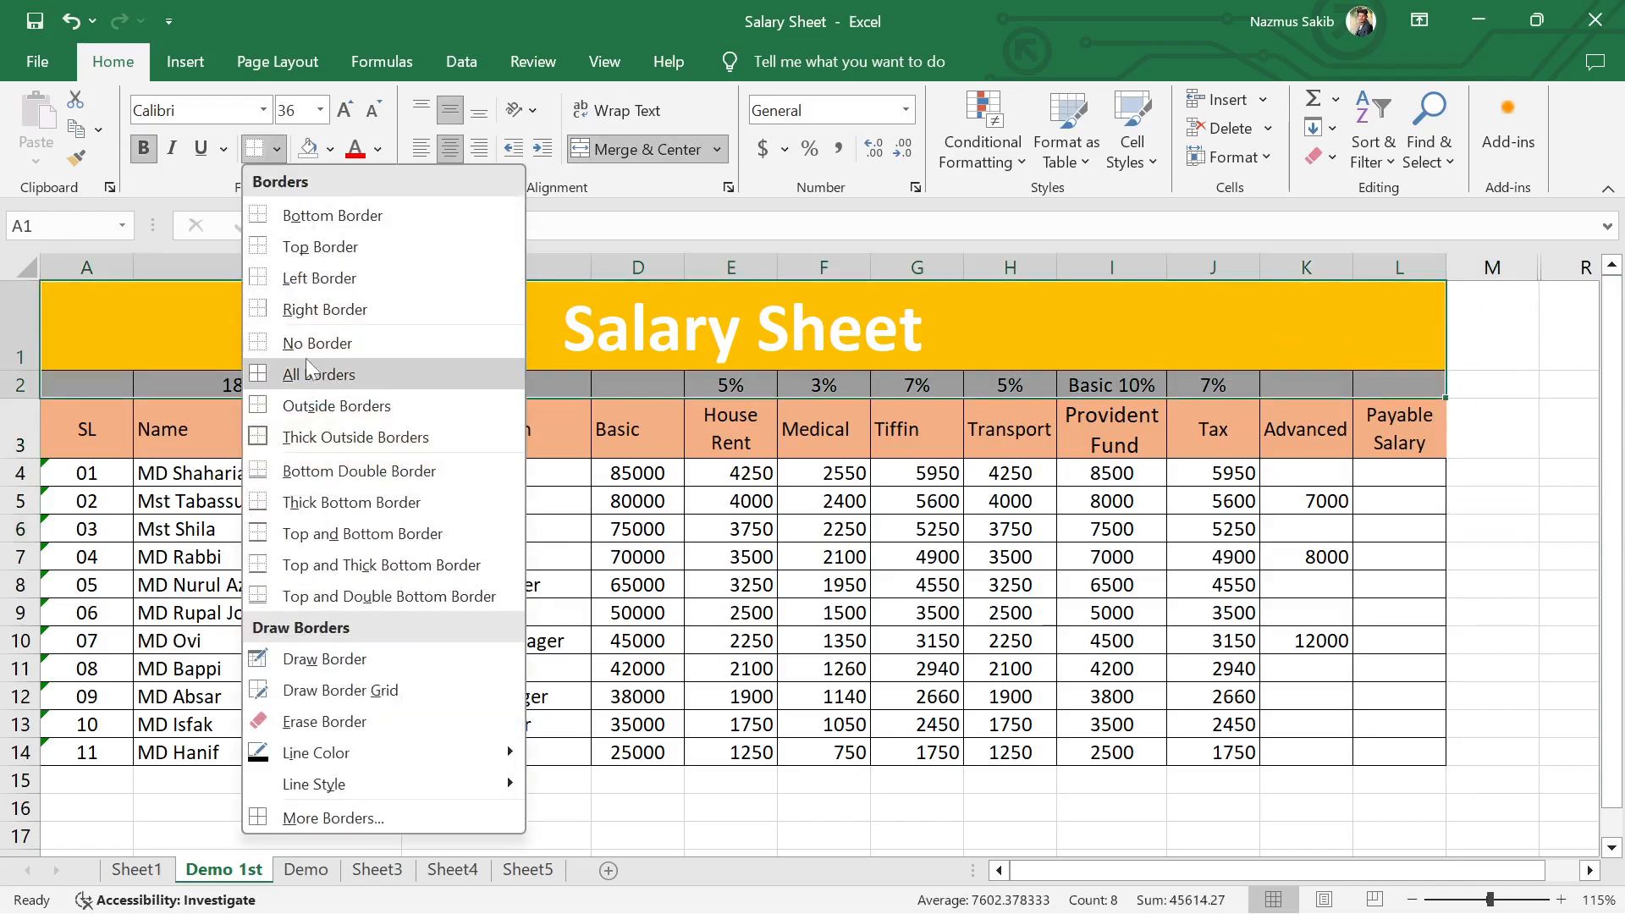
left_click(309, 373)
left_click(1524, 498)
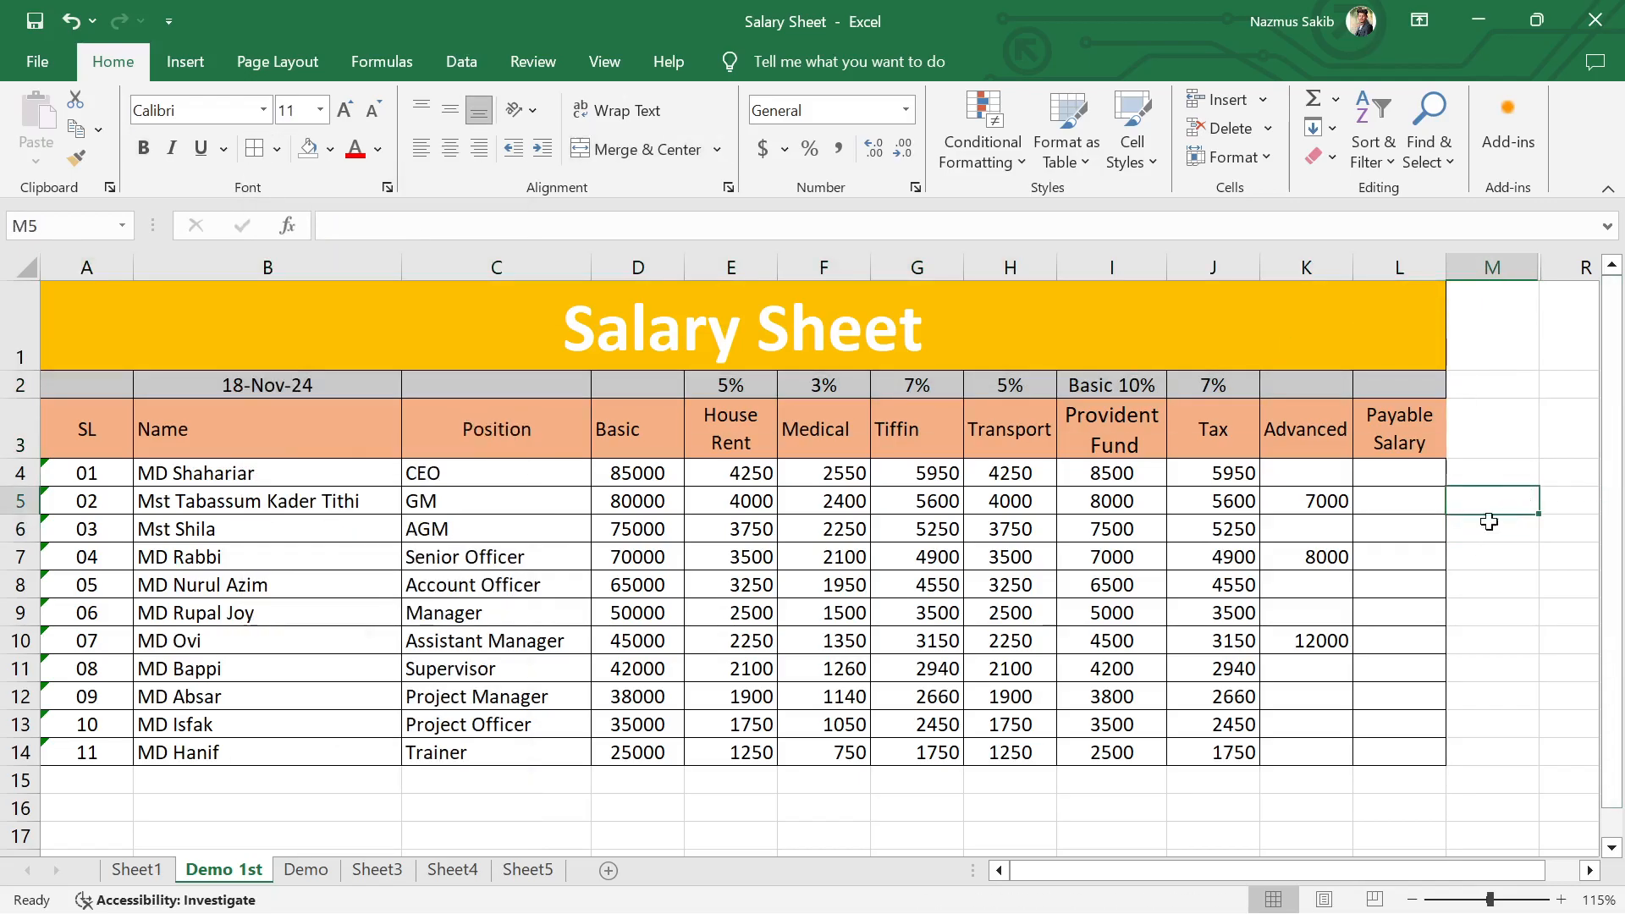
Step: Start a formula for the CEO's Payable Salary in cell L4
left_click(1412, 477)
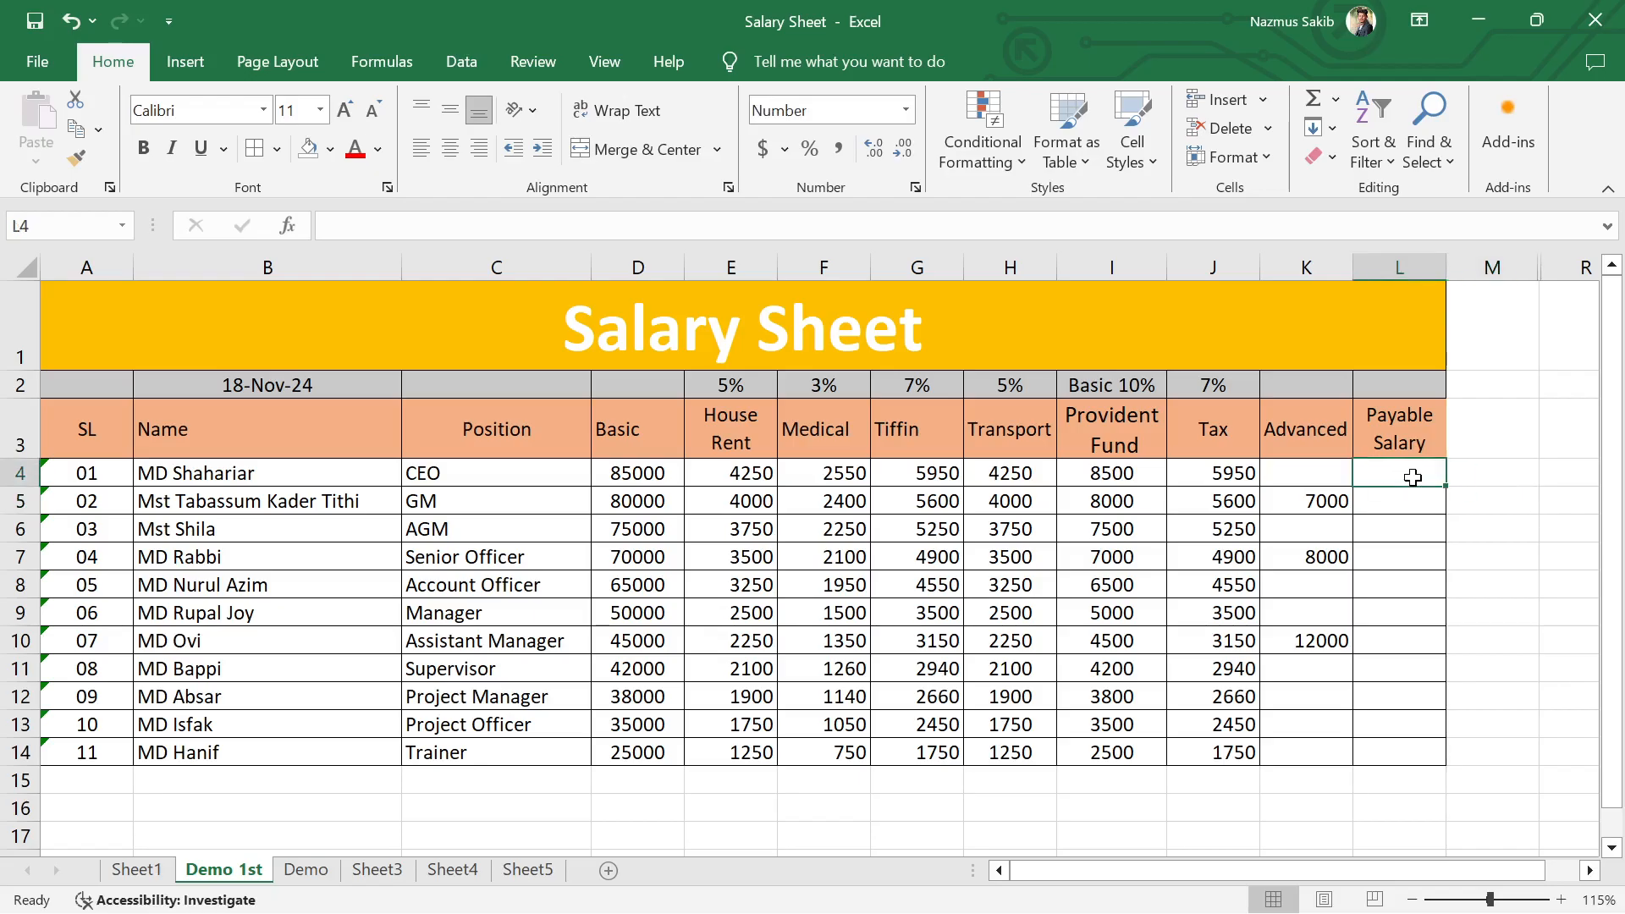
type("=sum")
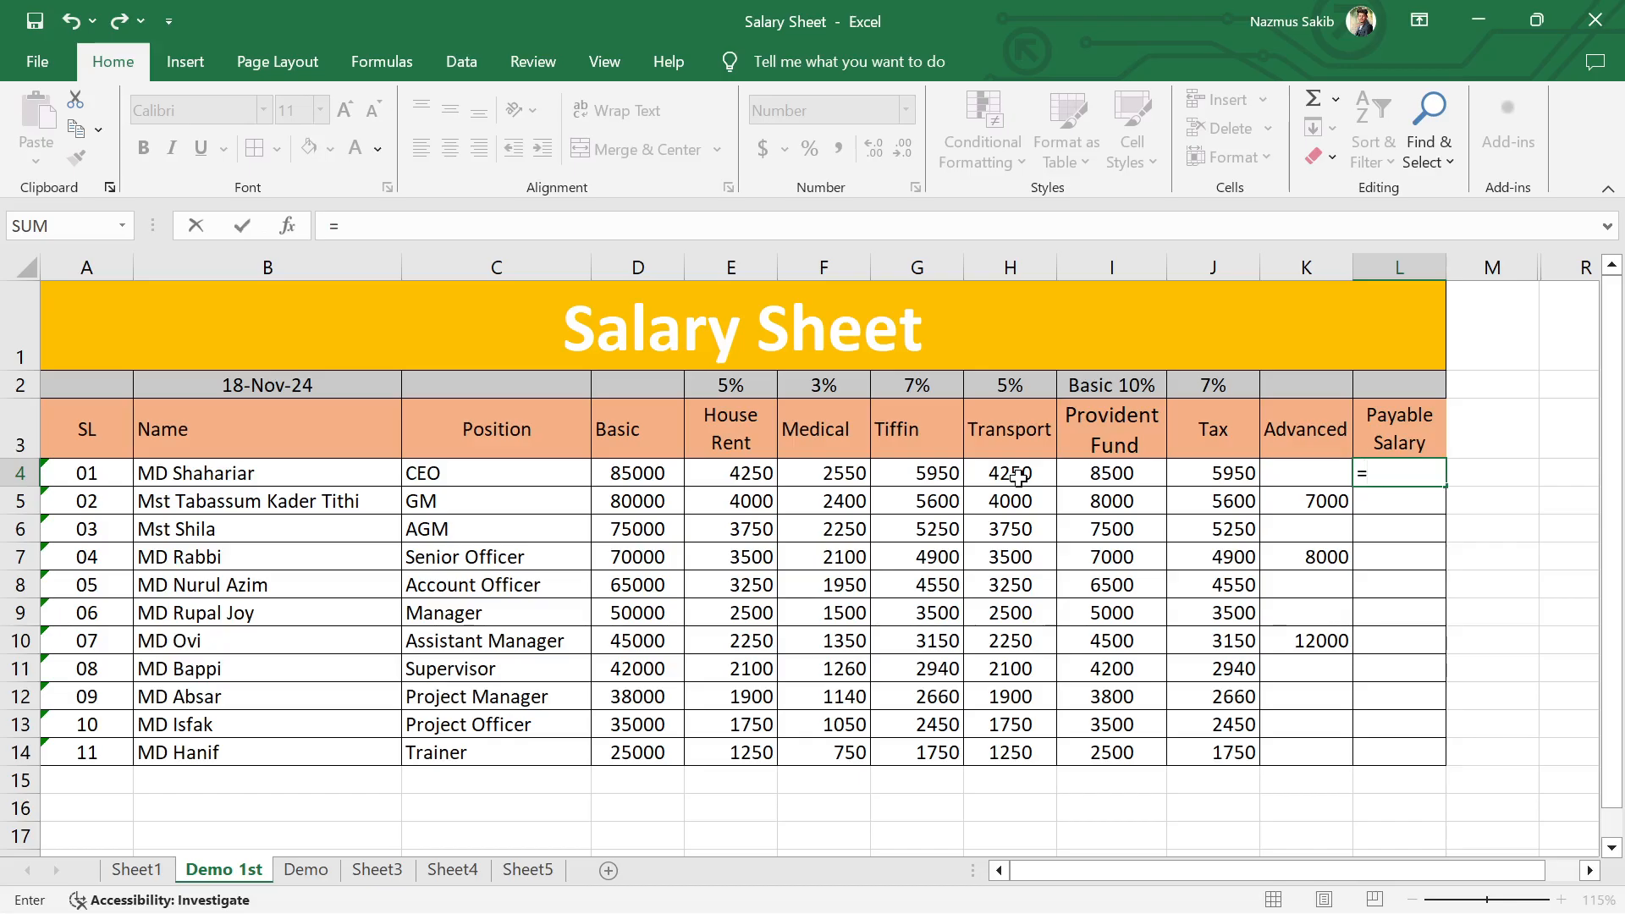
Step: Sum the CEO's Basic through Transport amounts with SUM(D4:H4) in the Payable Salary formula in L4
type("su")
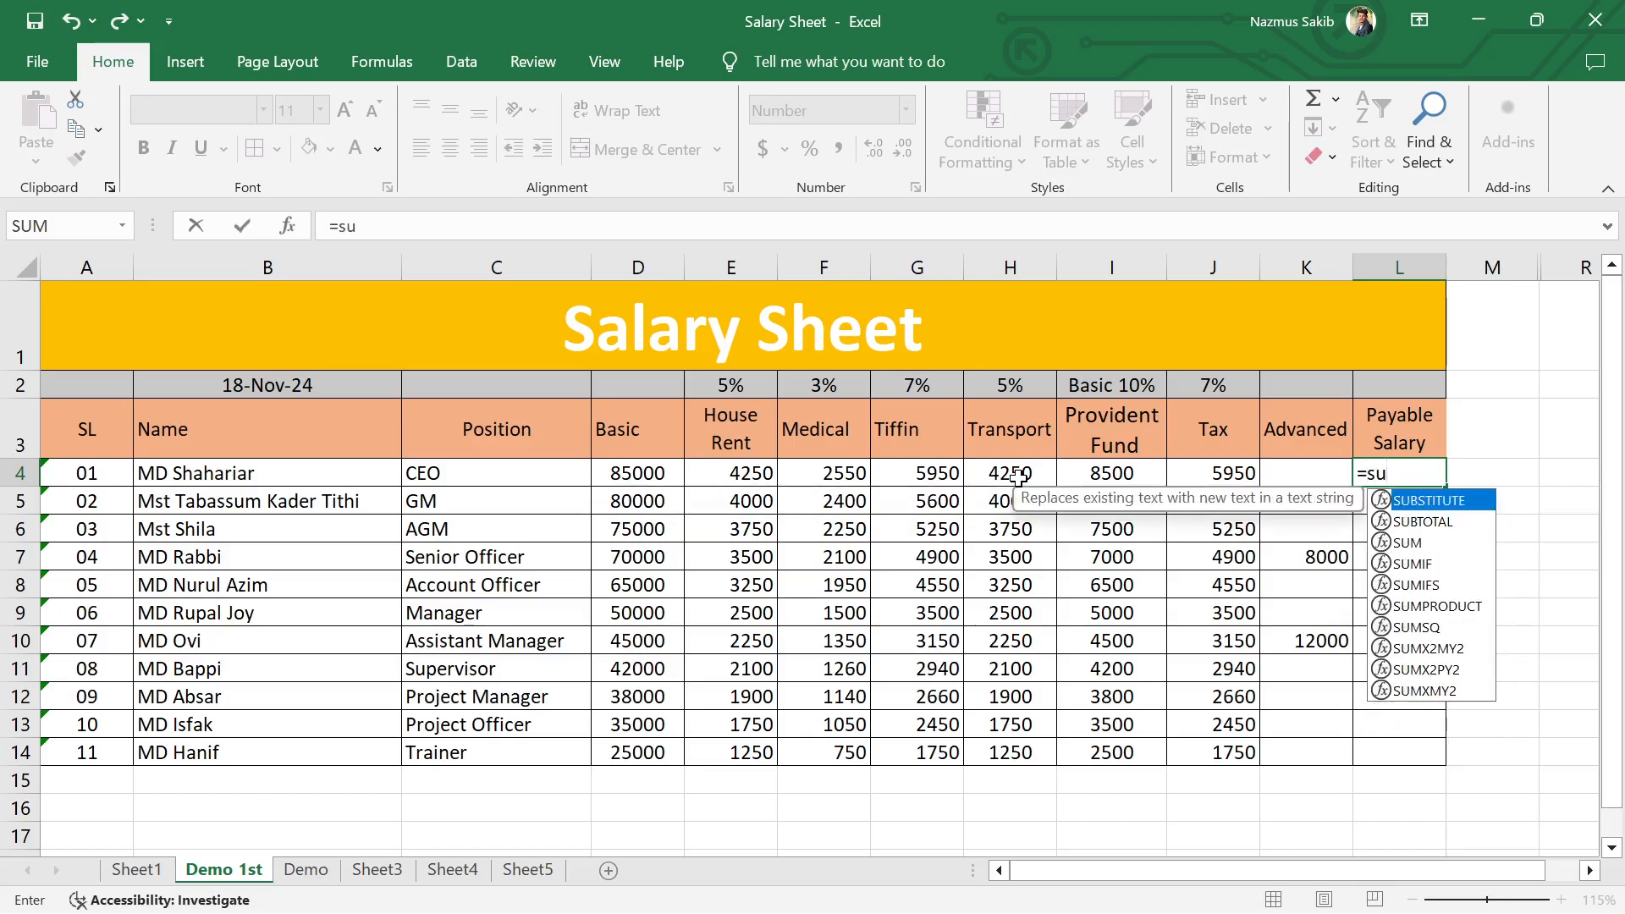
type("m")
key("Tab")
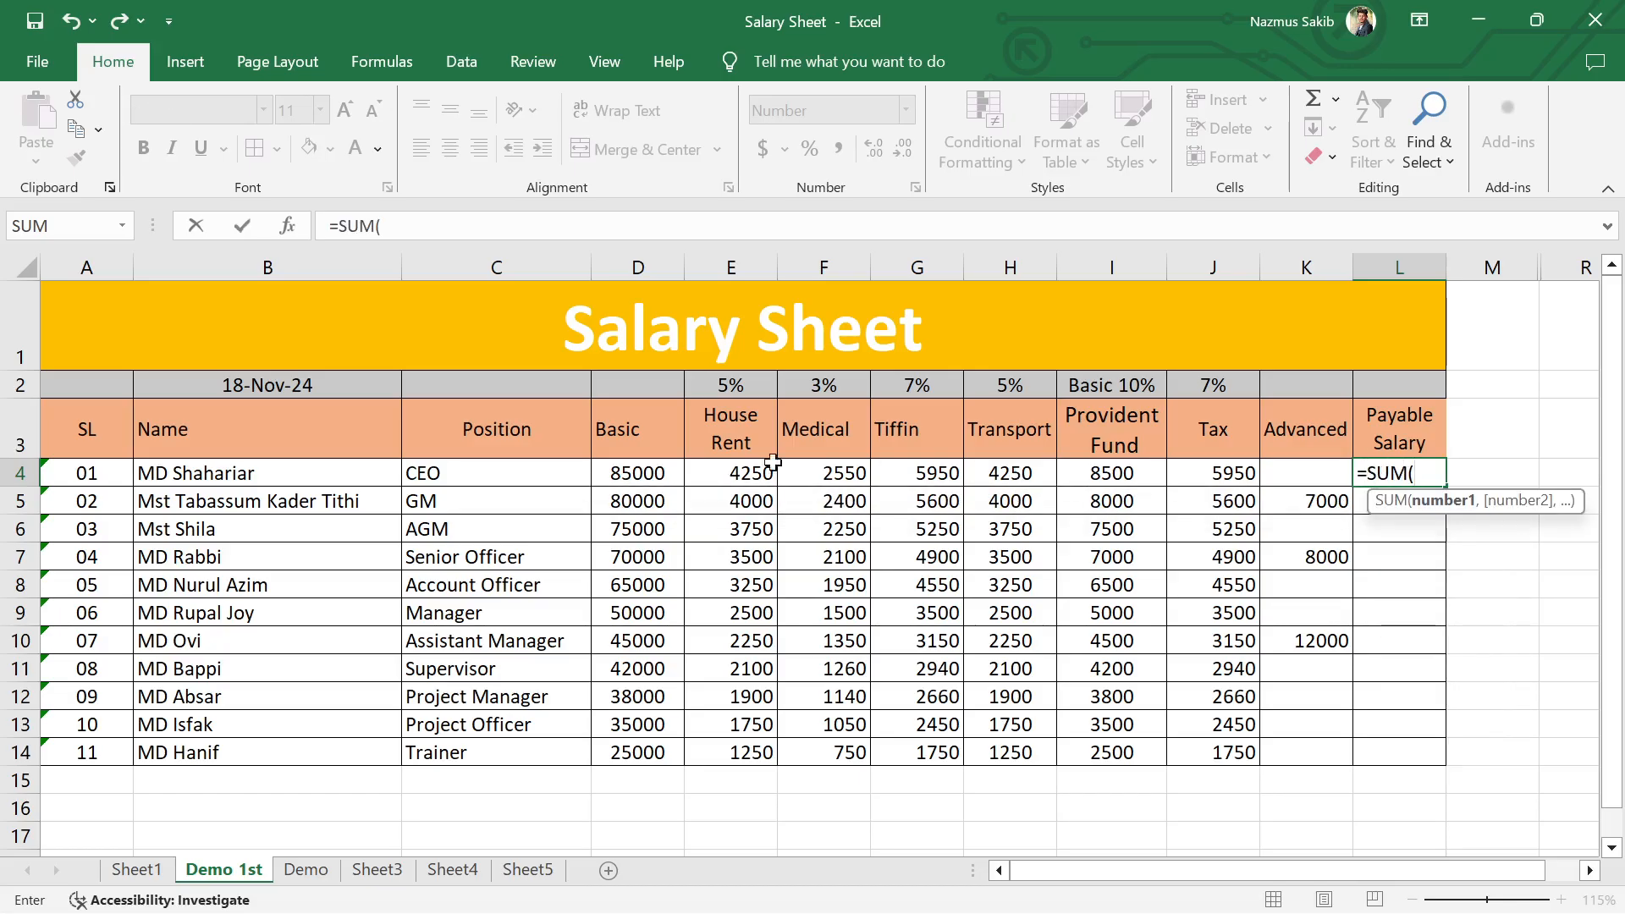
left_click(635, 476)
left_click_drag(636, 476, 1002, 478)
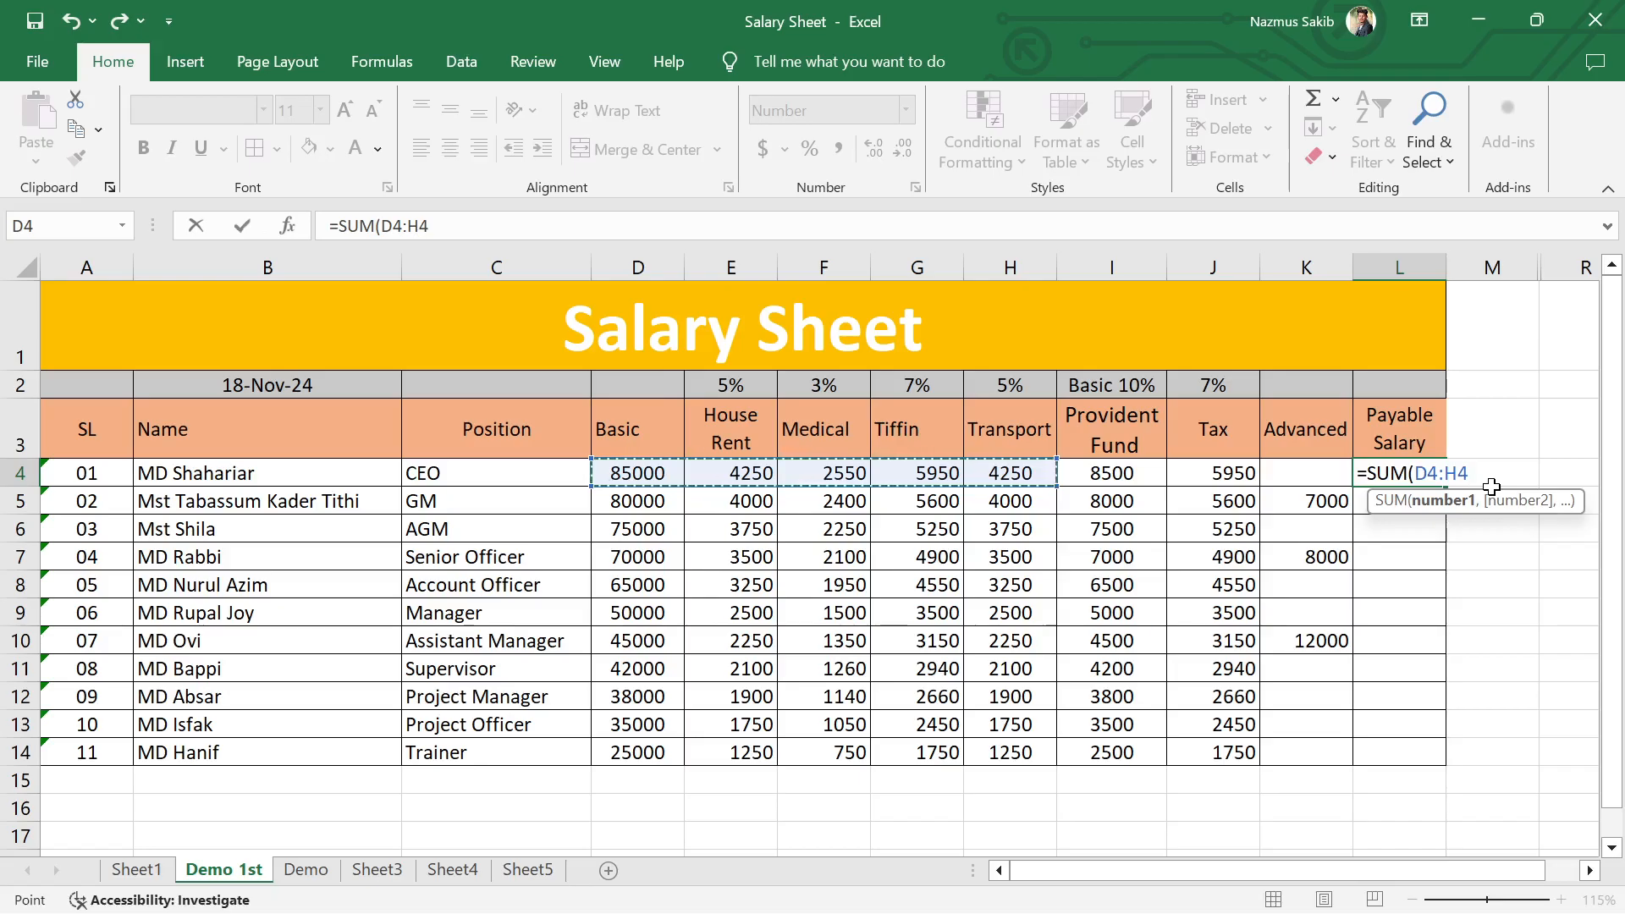
type("),")
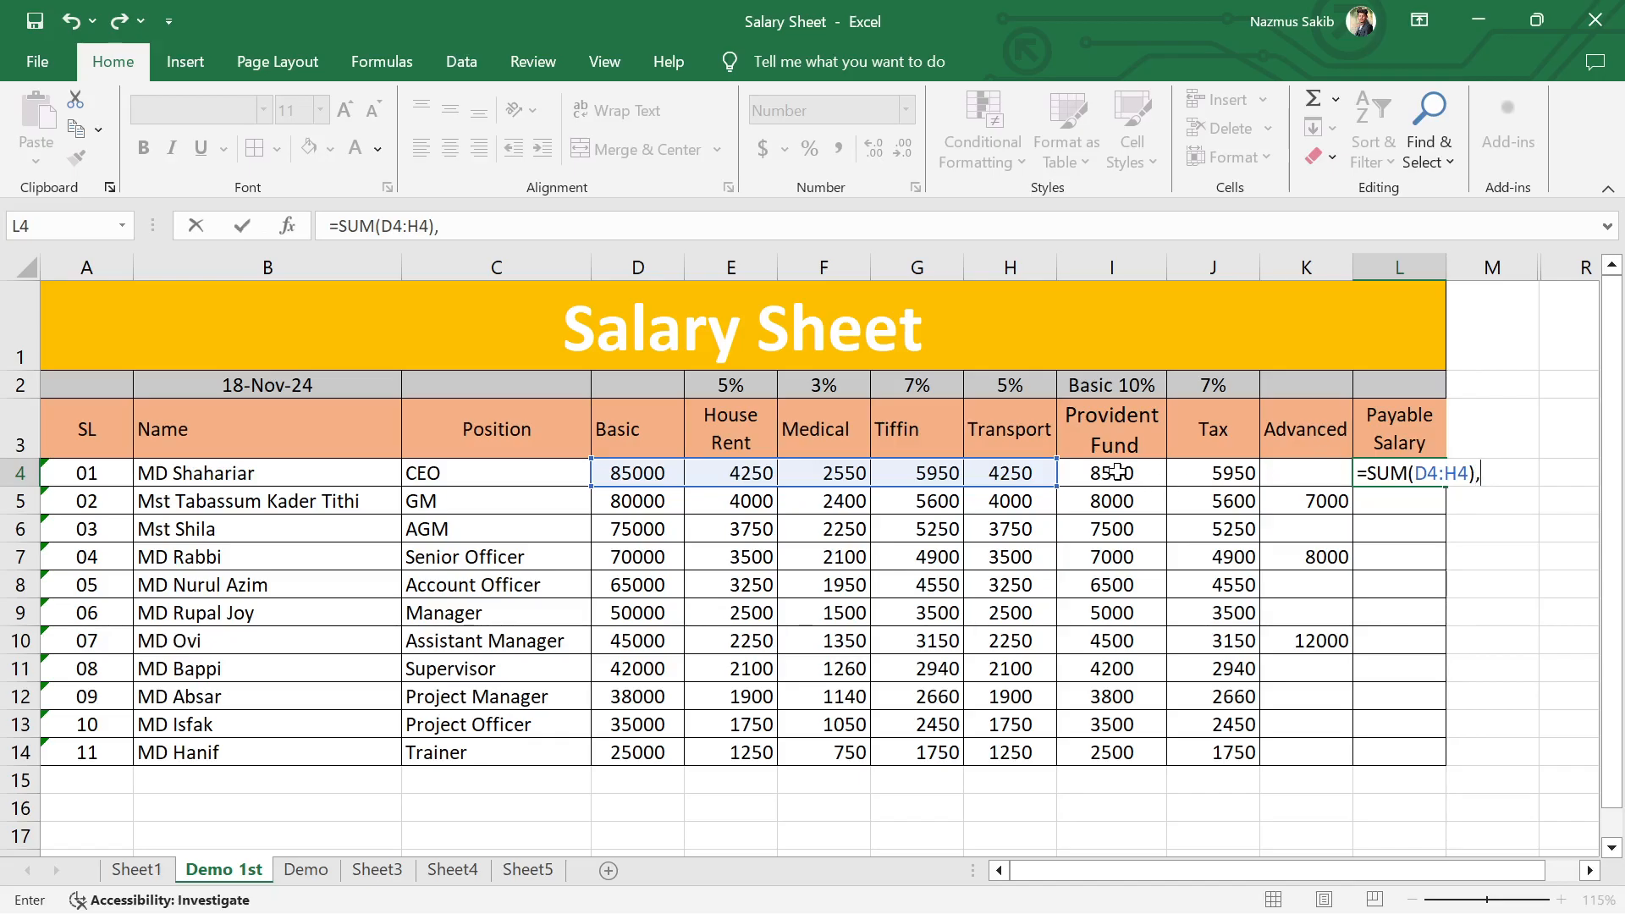
Step: Subtract Provident Fund, Tax and Advanced in the L4 formula and accept its corrected form, =SUM(D4:H4)-I4-J4-K4
type("(")
left_click(1122, 474)
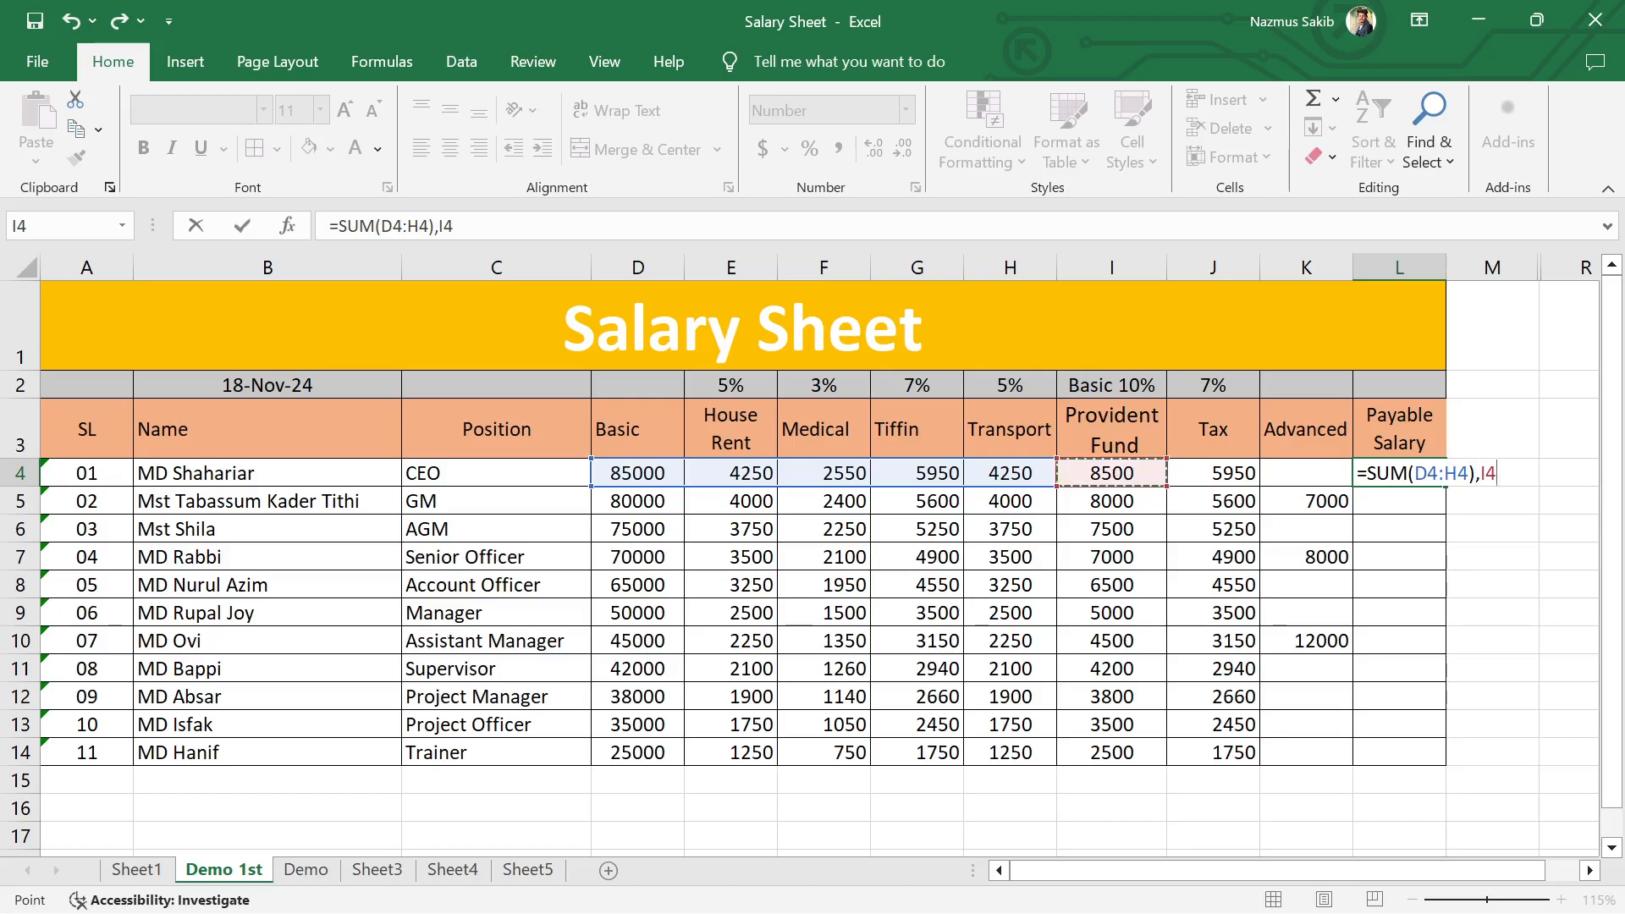
key("F2")
key("Right")
type("-I4")
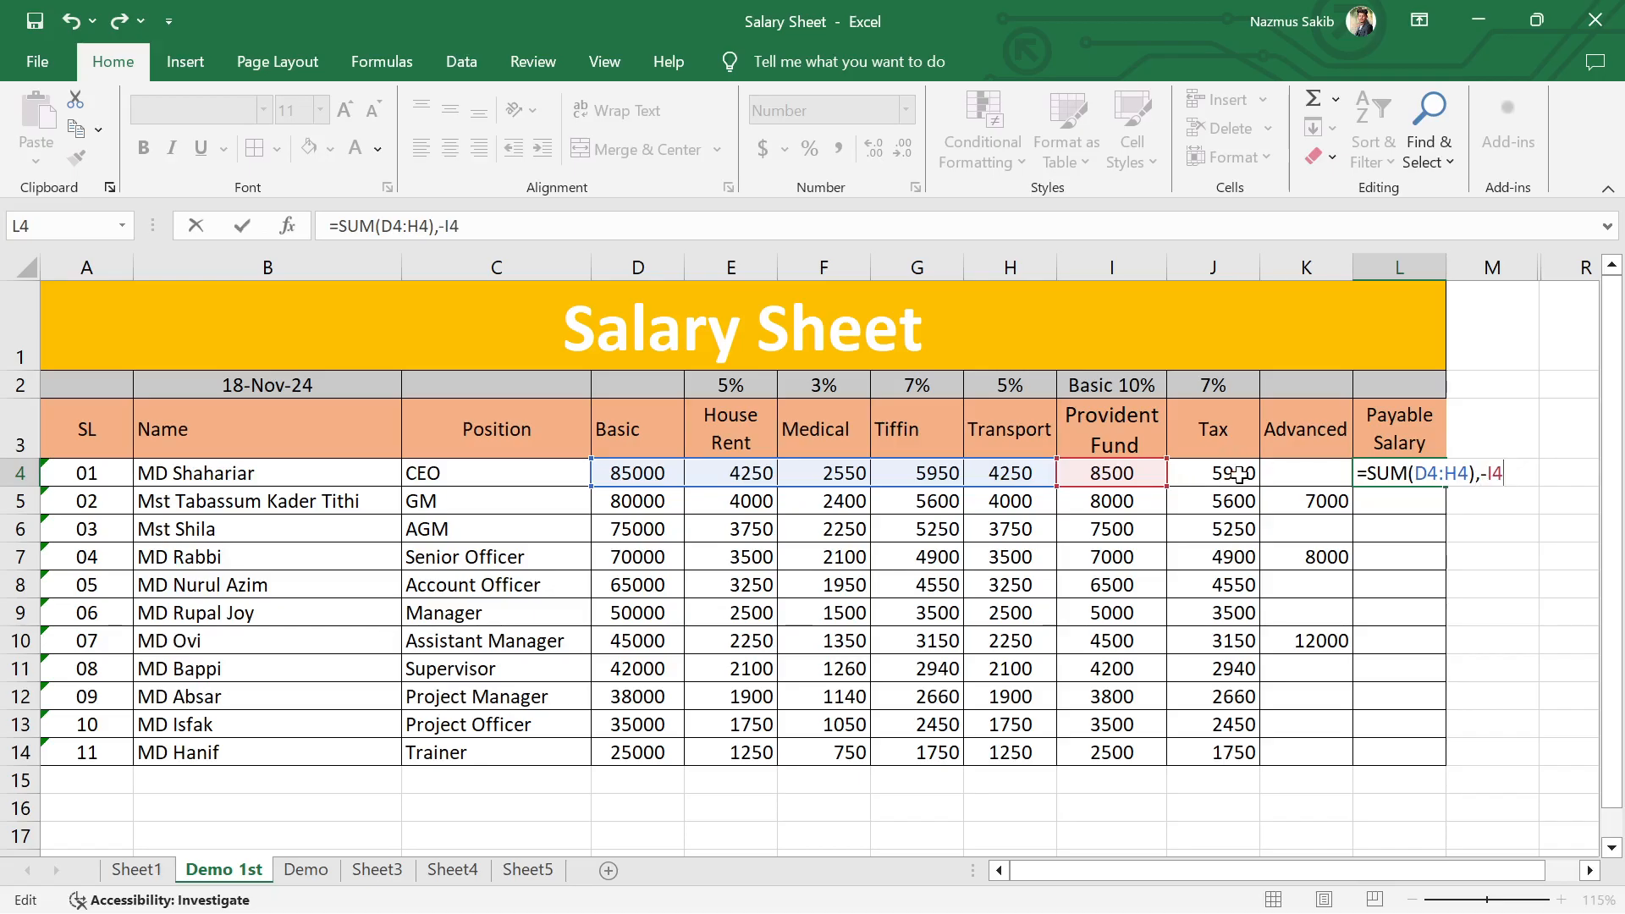
type("-")
left_click(1214, 473)
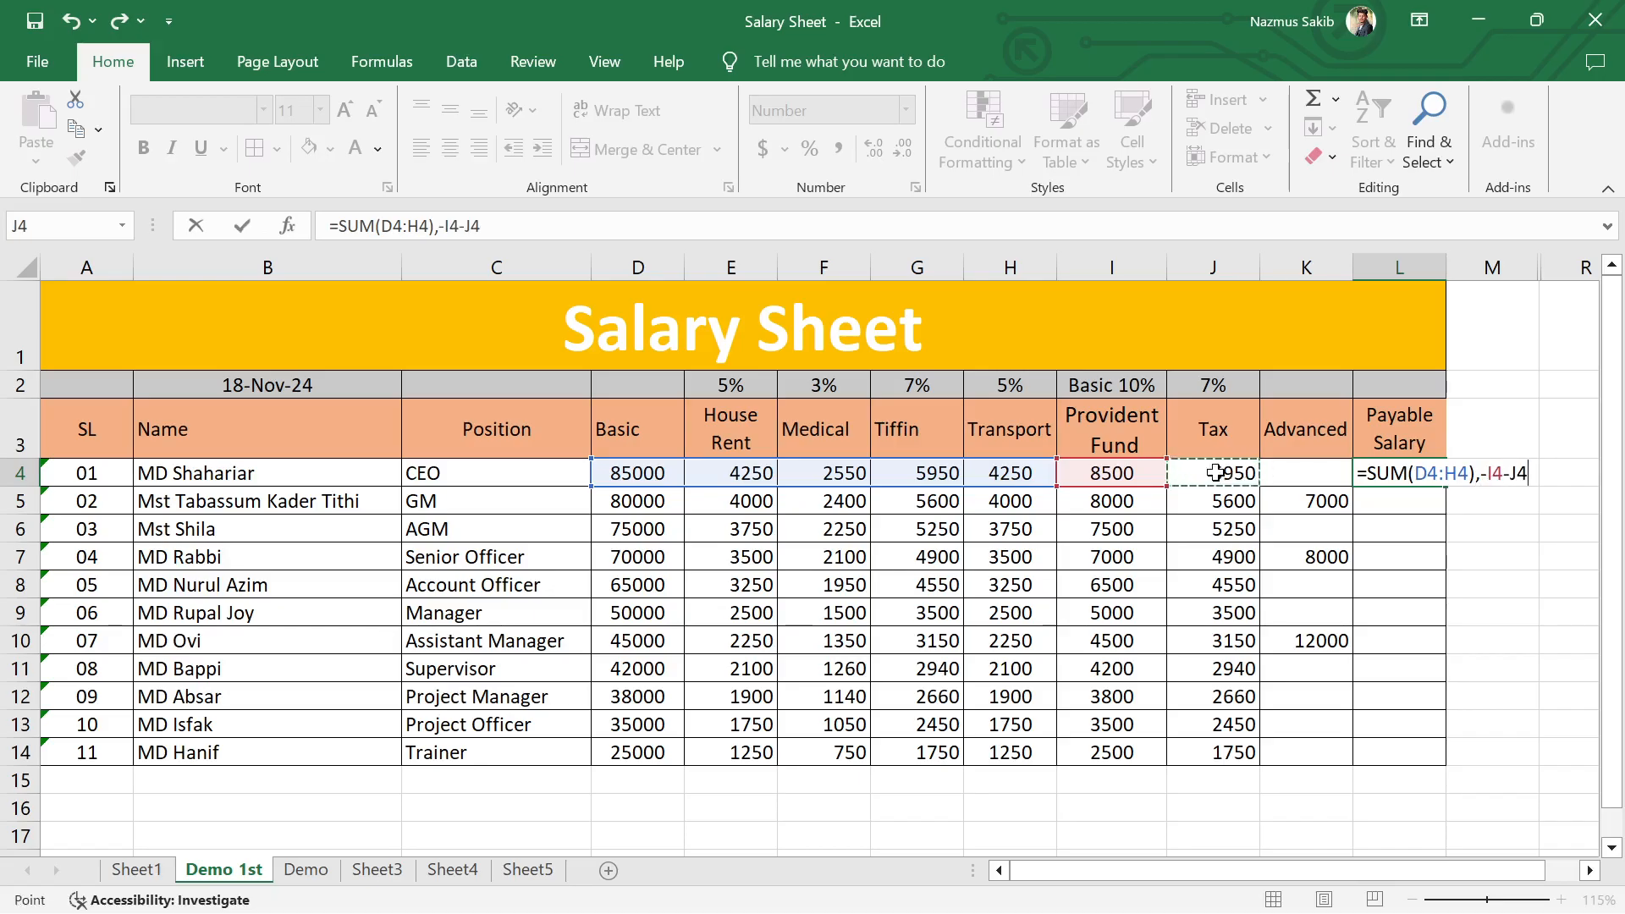
type("-")
left_click(1321, 476)
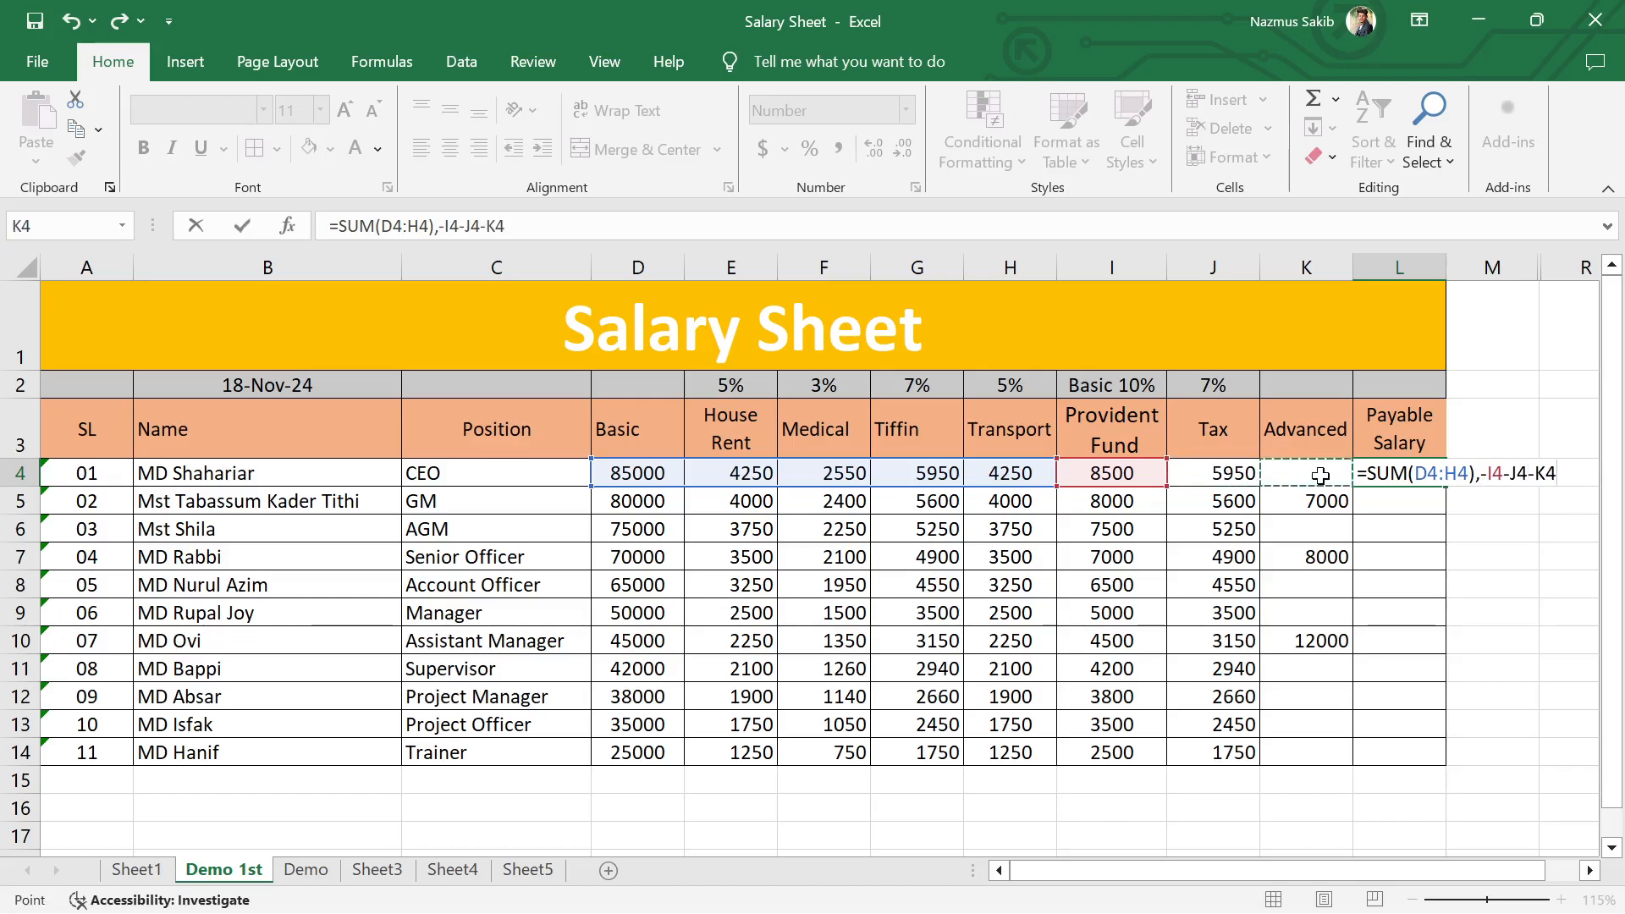
type(")")
key("Return")
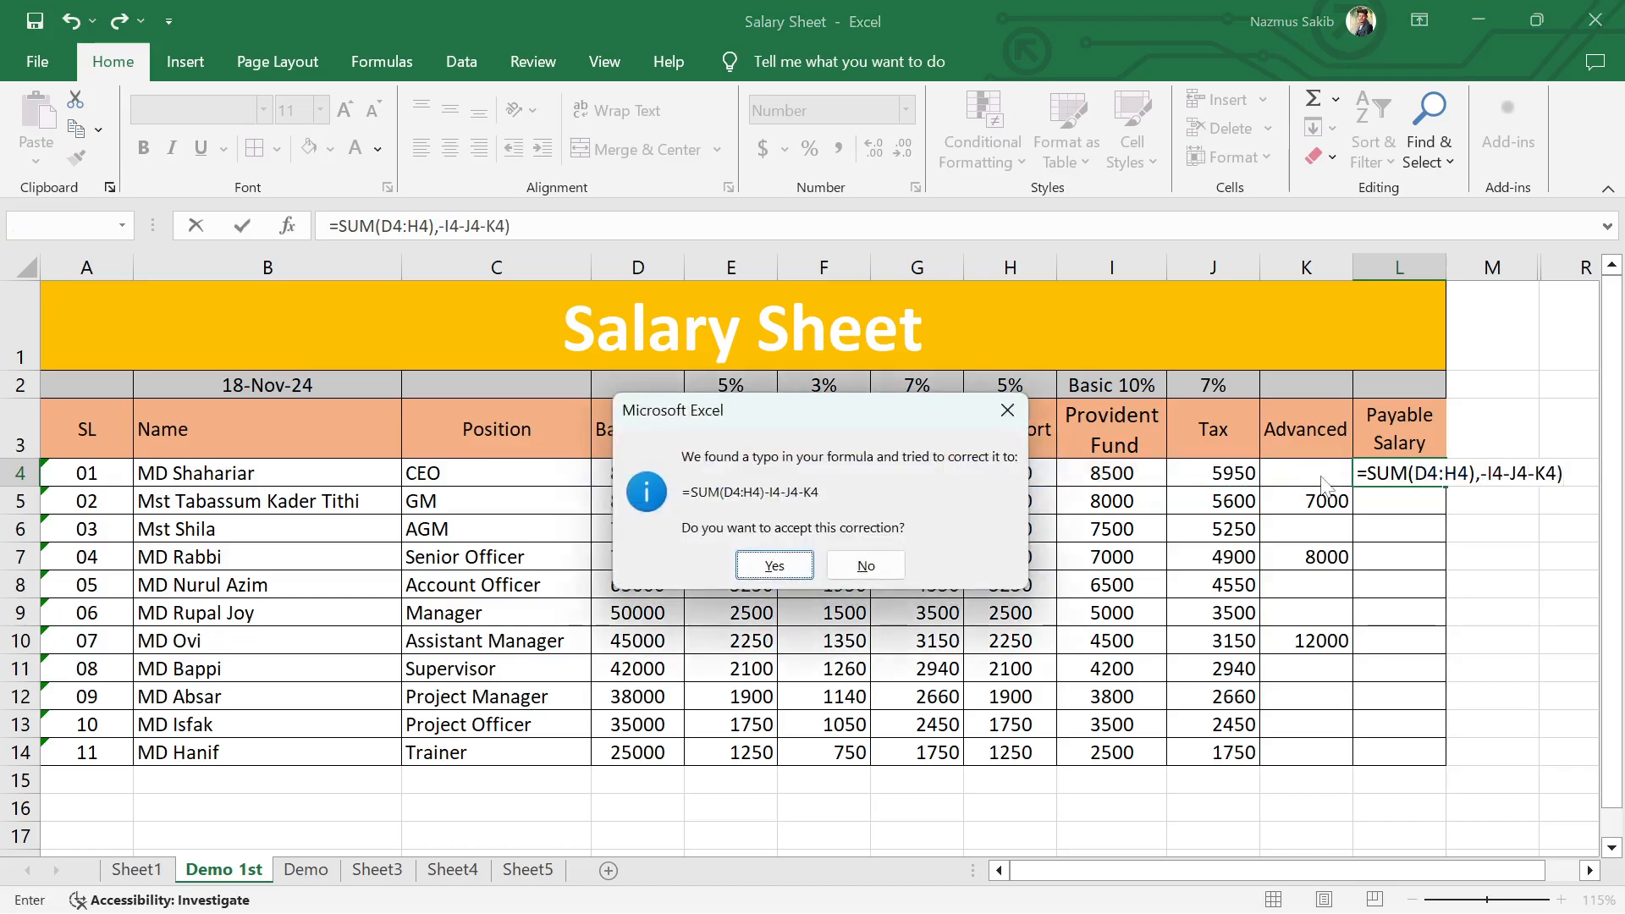
left_click(759, 562)
left_click(1500, 548)
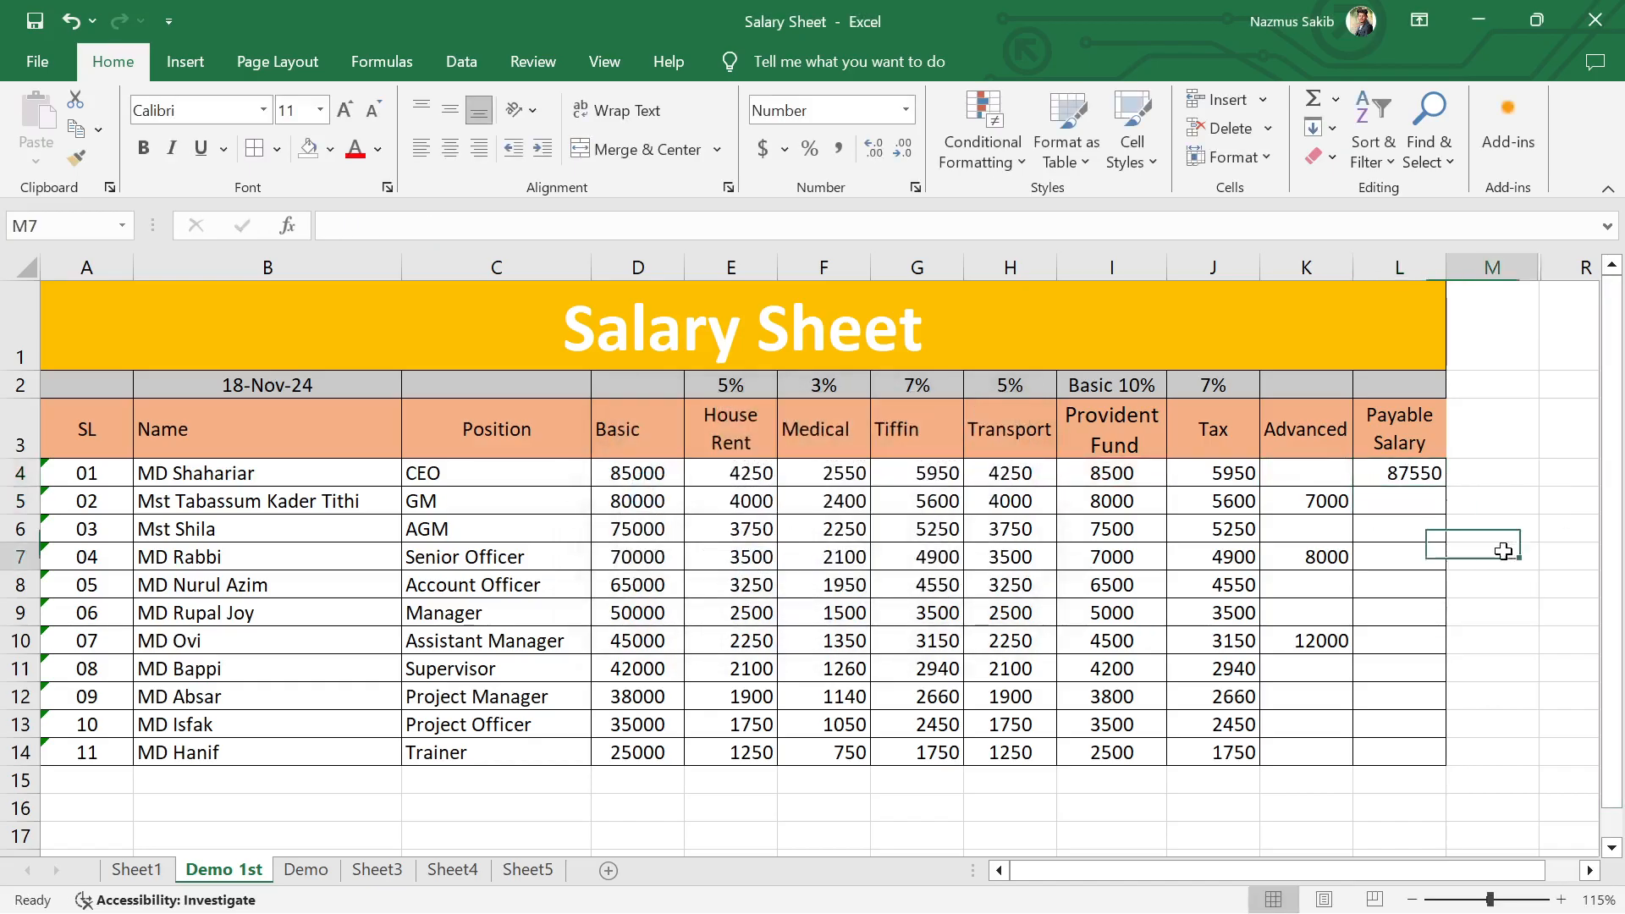
Step: Check the Payable Salary formula in L4 and fill it down to L14 for all employees
double_click(1415, 474)
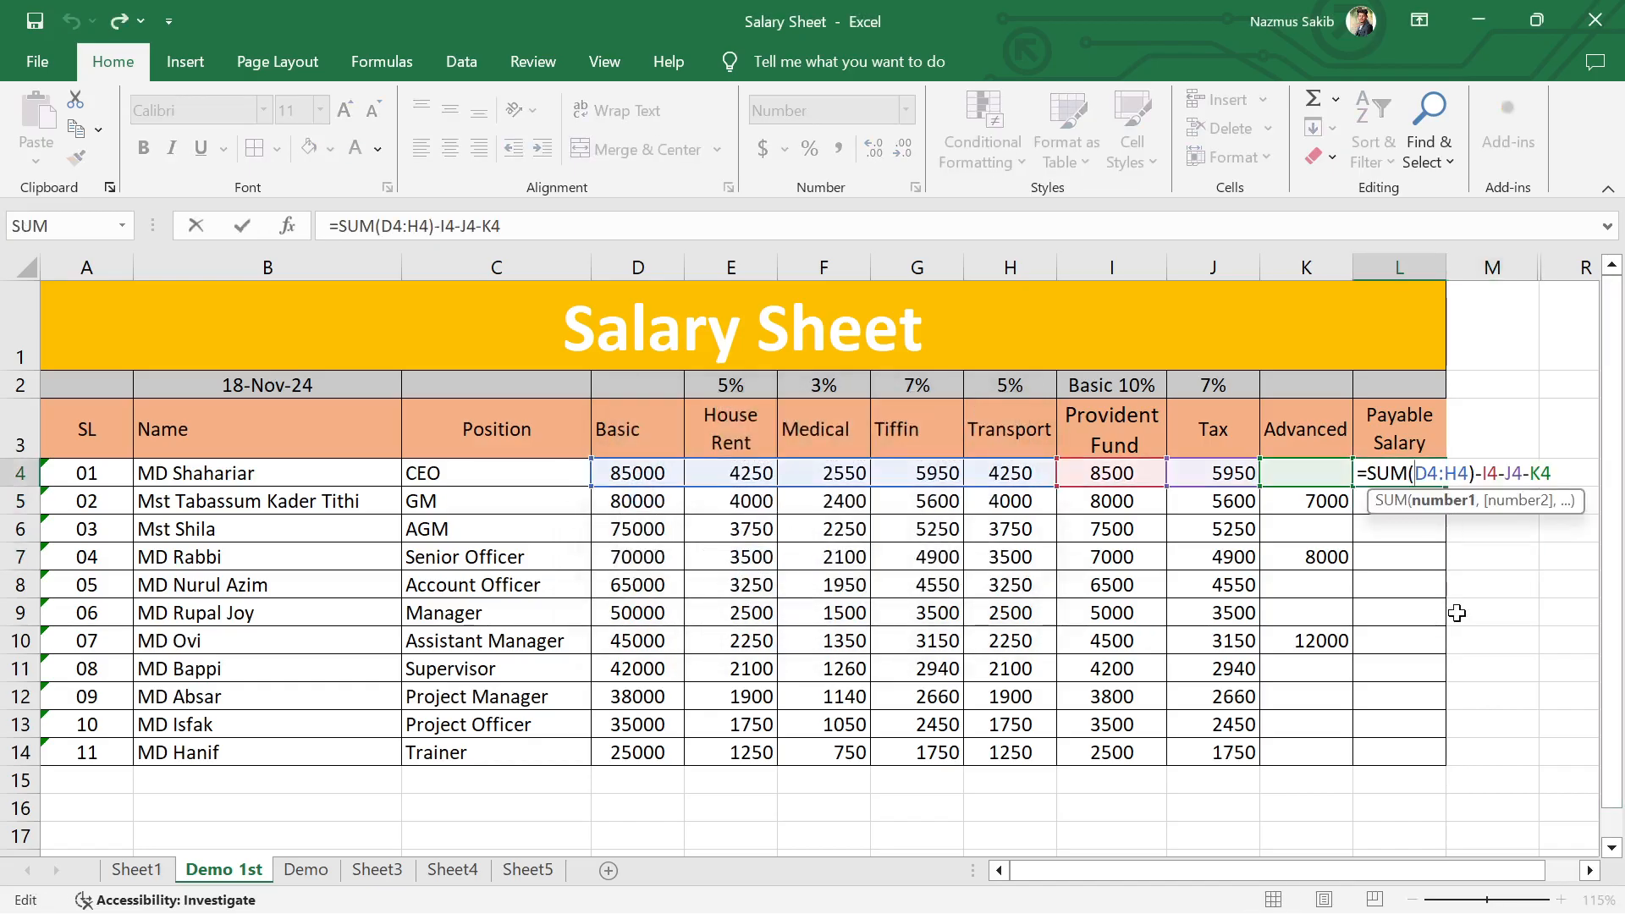
key("End")
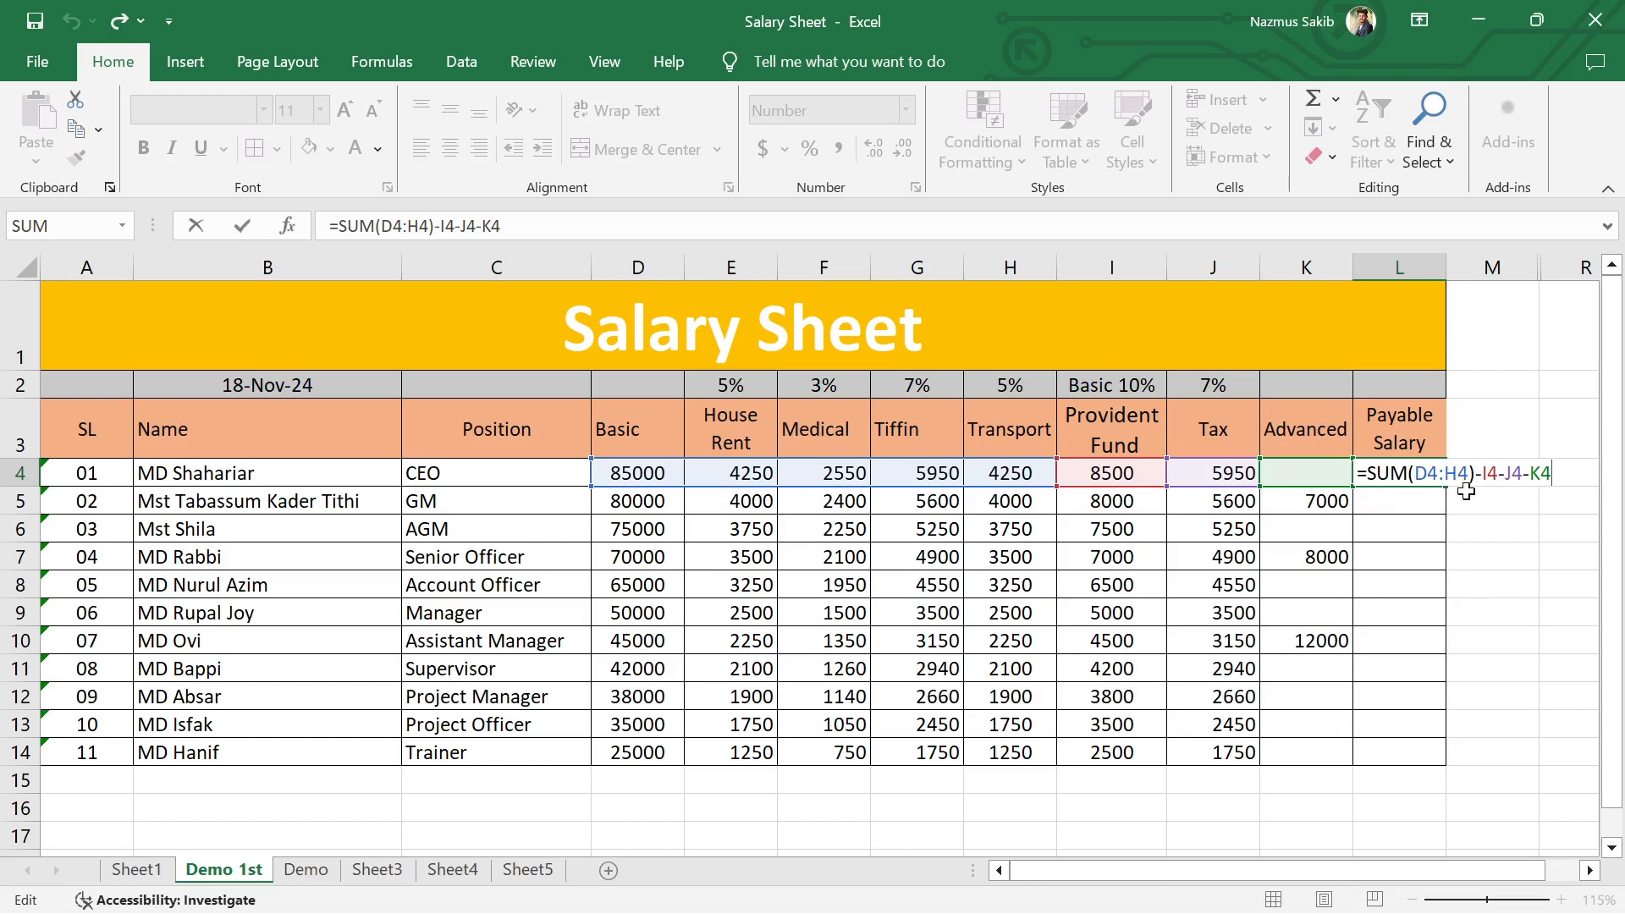
key("ctrl+Return")
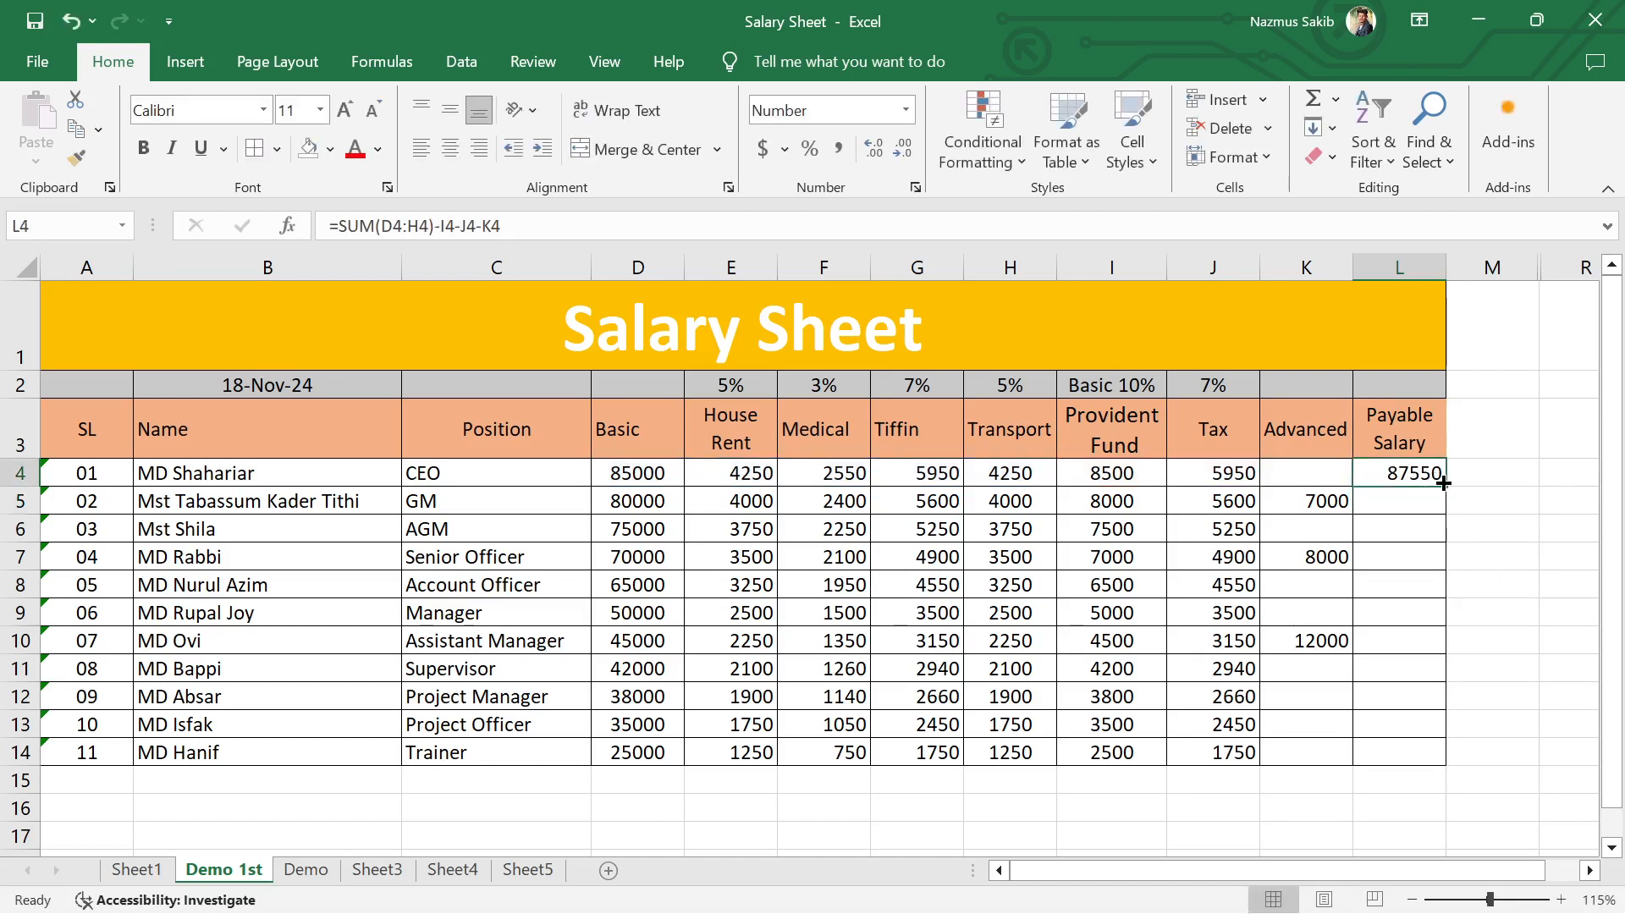
double_click(1446, 485)
left_click(1511, 557)
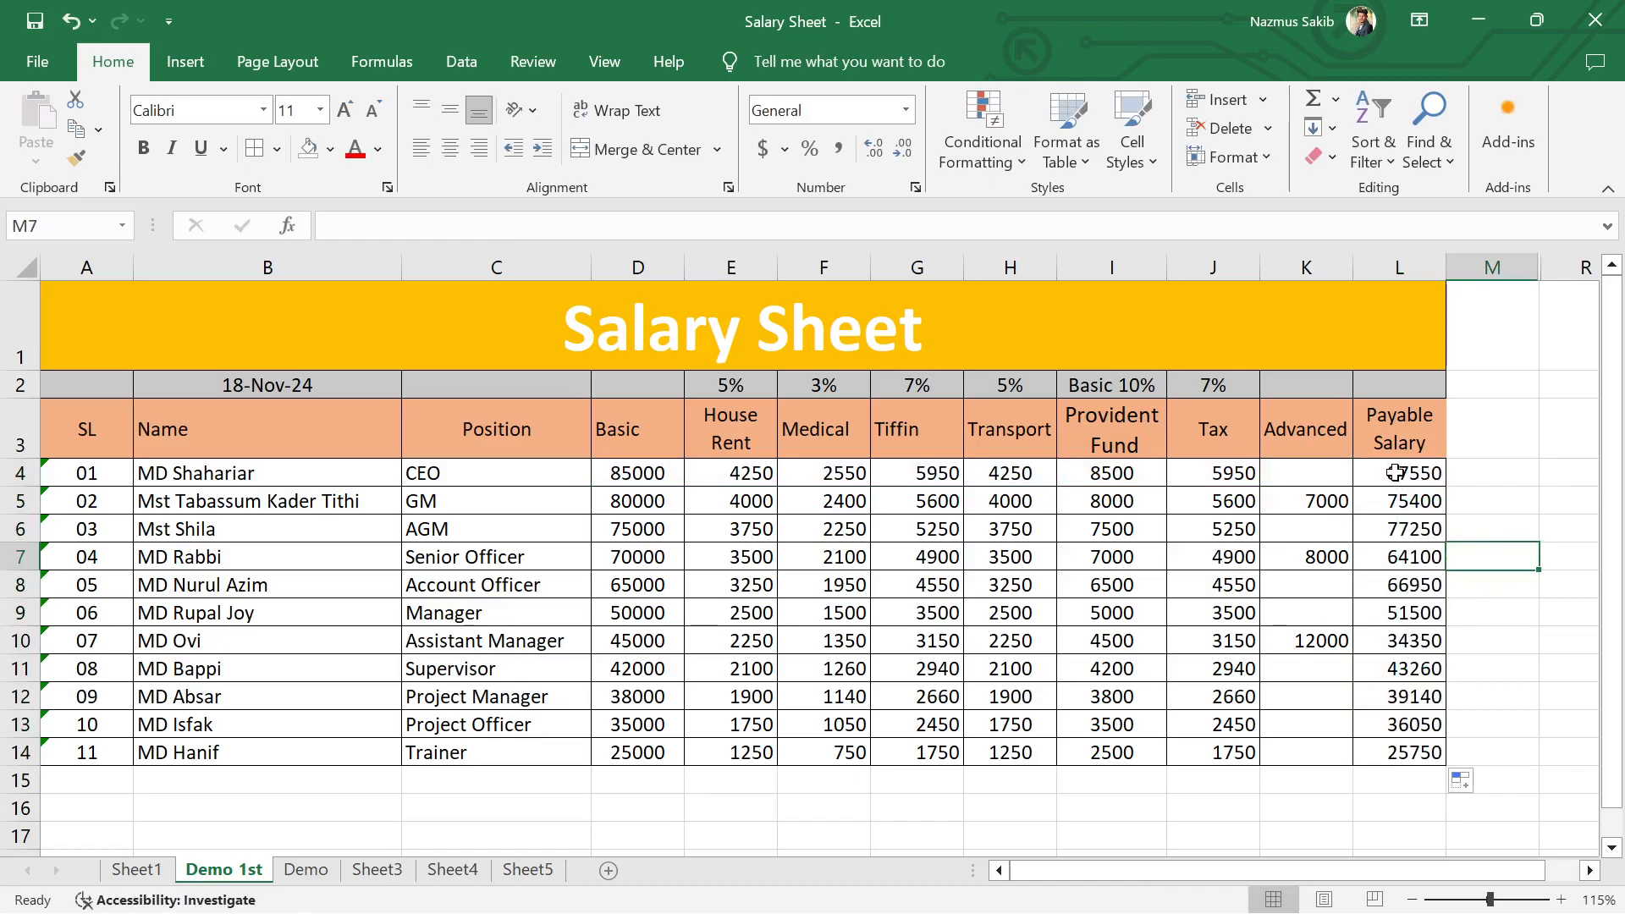
Step: Remove the filled-down Payable Salary formulas from L5:L14, keeping only the CEO's formula in L4
left_click_drag(1395, 476, 1416, 758)
left_click(1502, 546)
left_click(1571, 524)
key("Delete")
left_click(1464, 729)
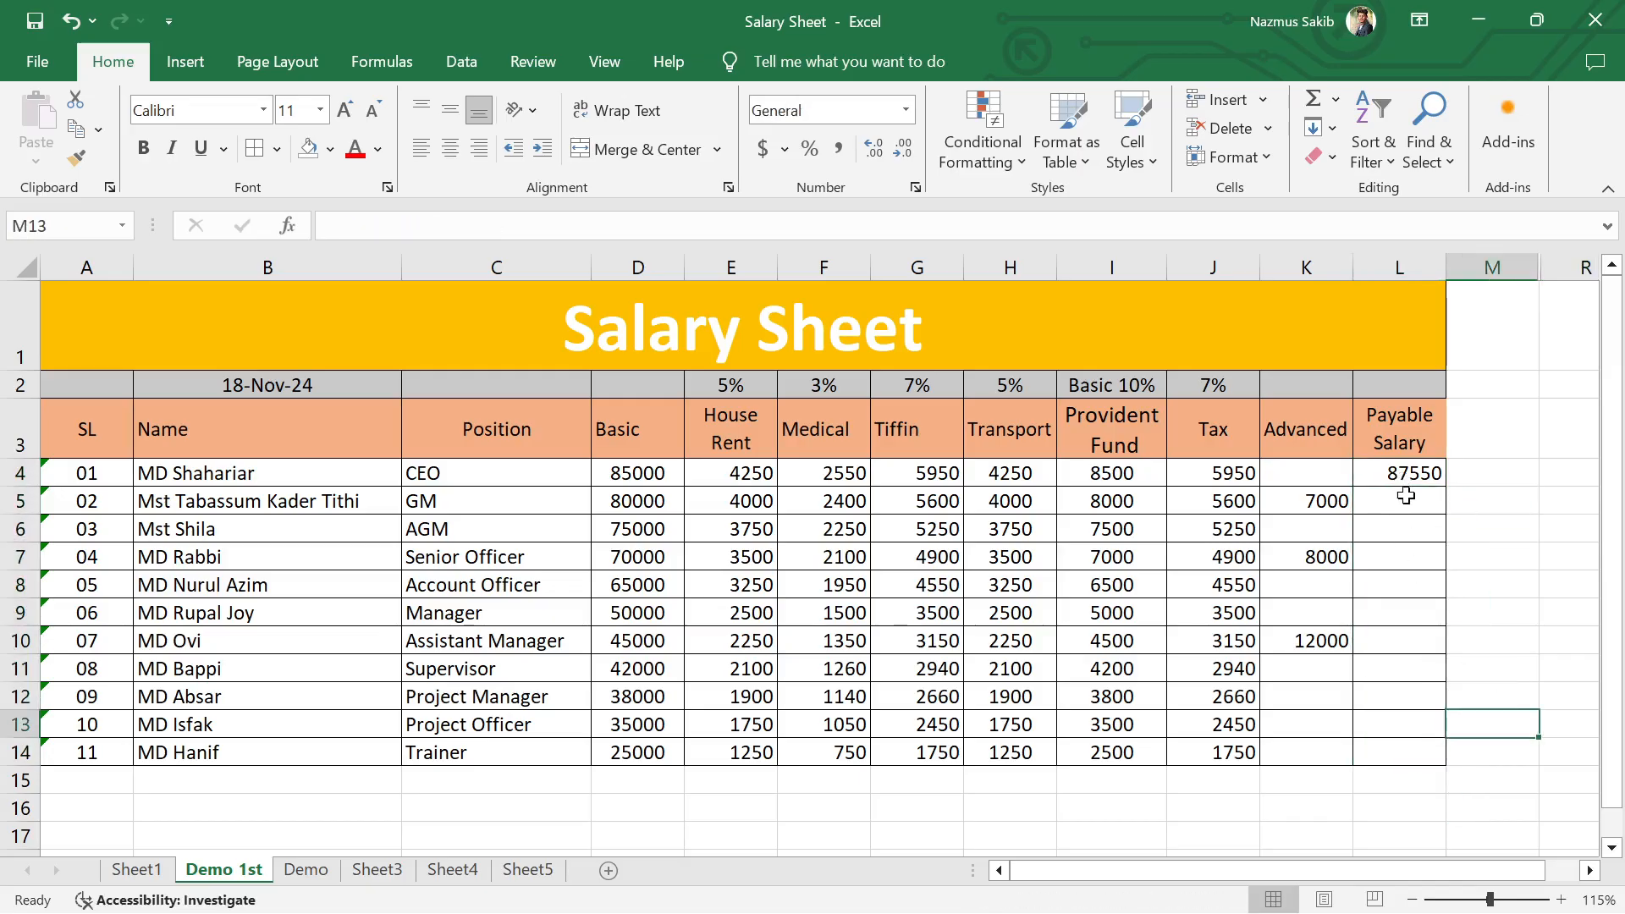
left_click(1403, 501)
type("=")
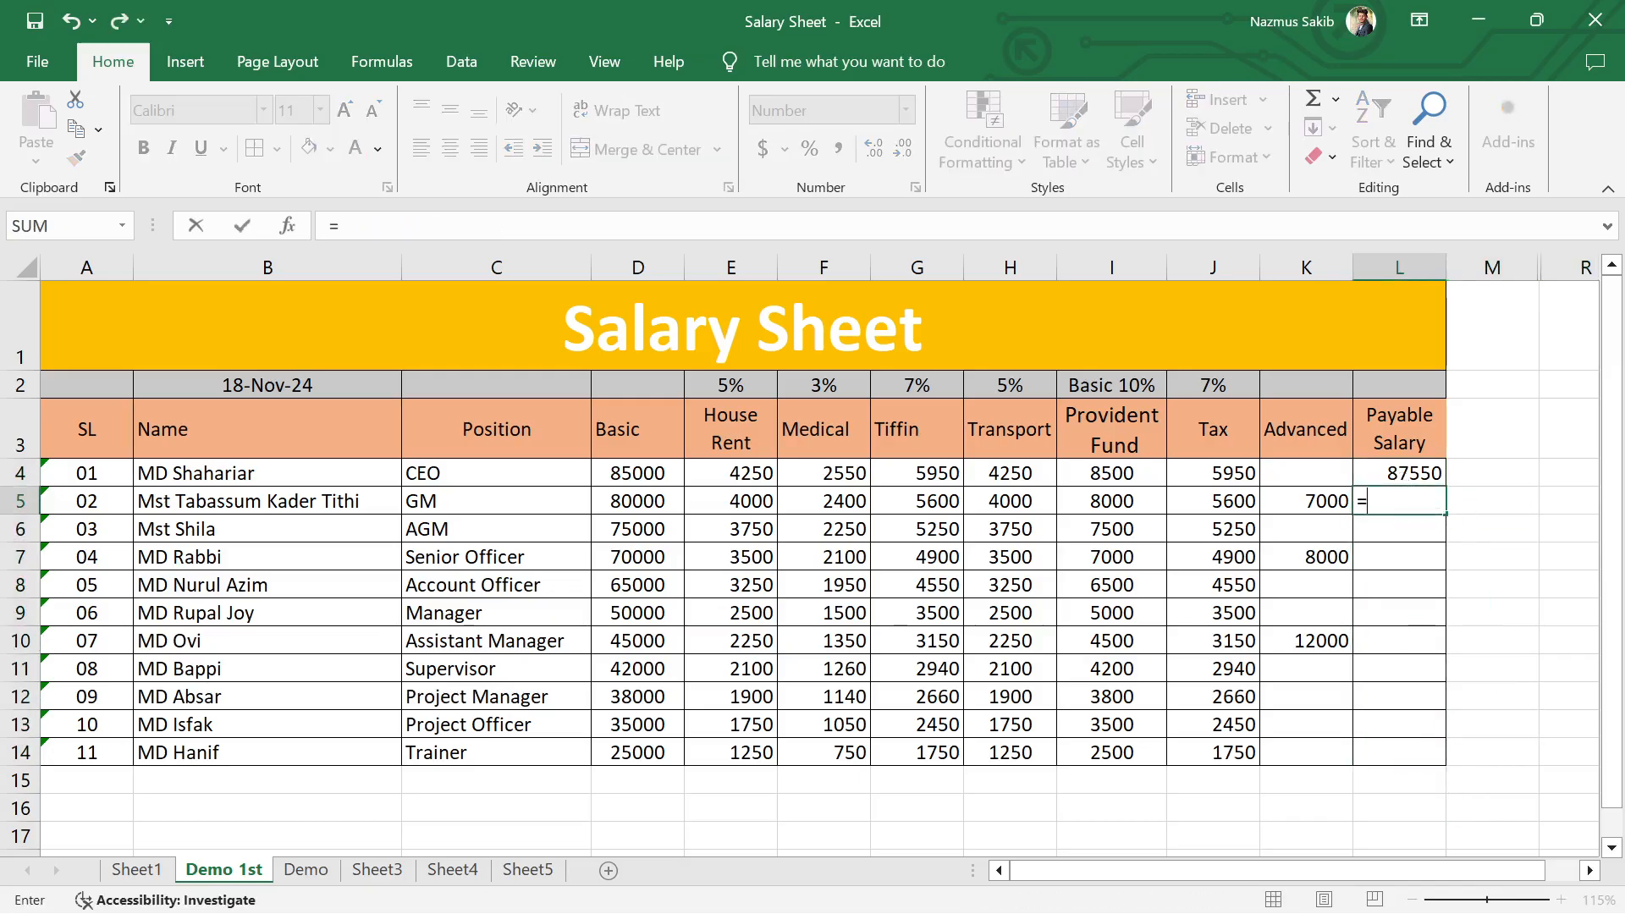
key("Escape")
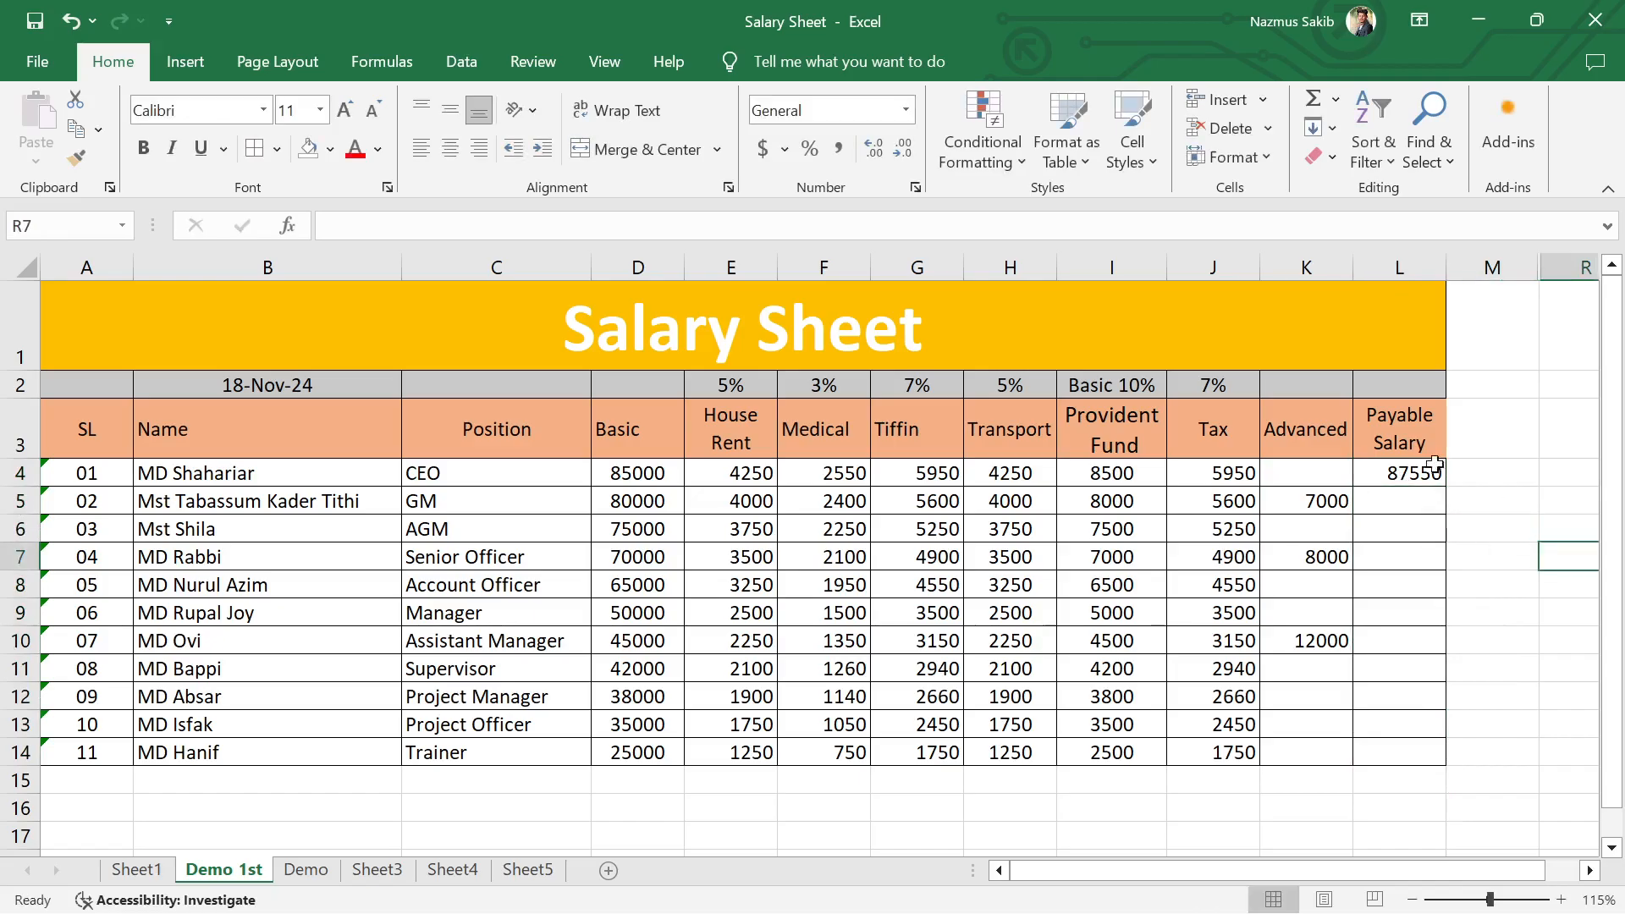
Step: Clear the CEO's Payable Salary in L4 and start its formula again with =SUM(D4:H4)
left_click(1423, 480)
key("Delete")
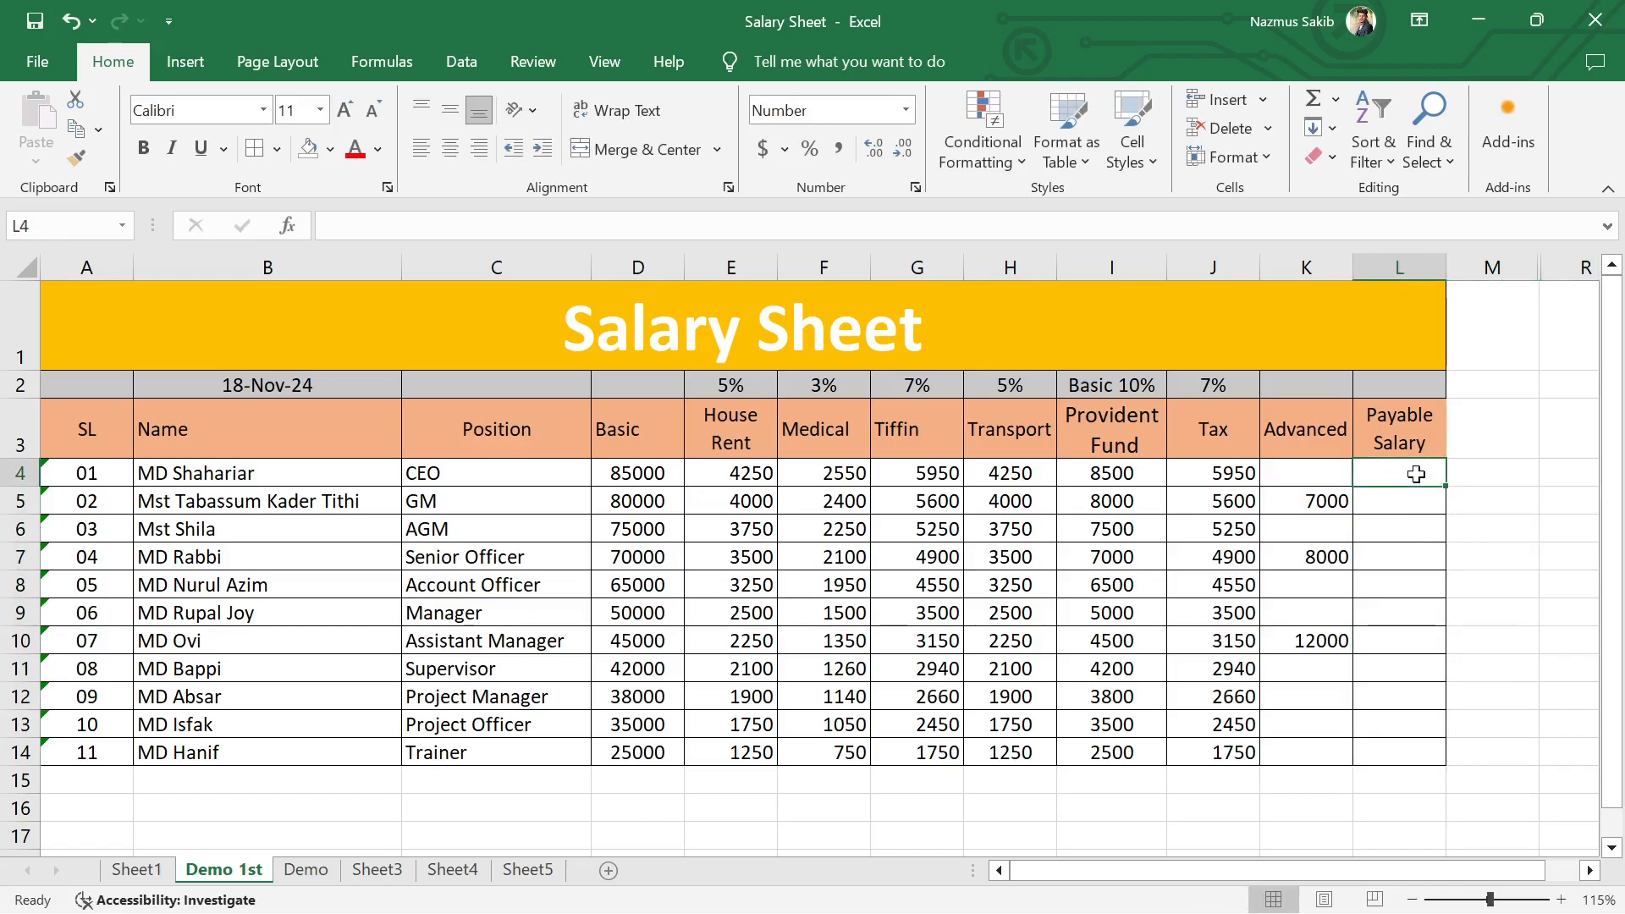
type("=sum")
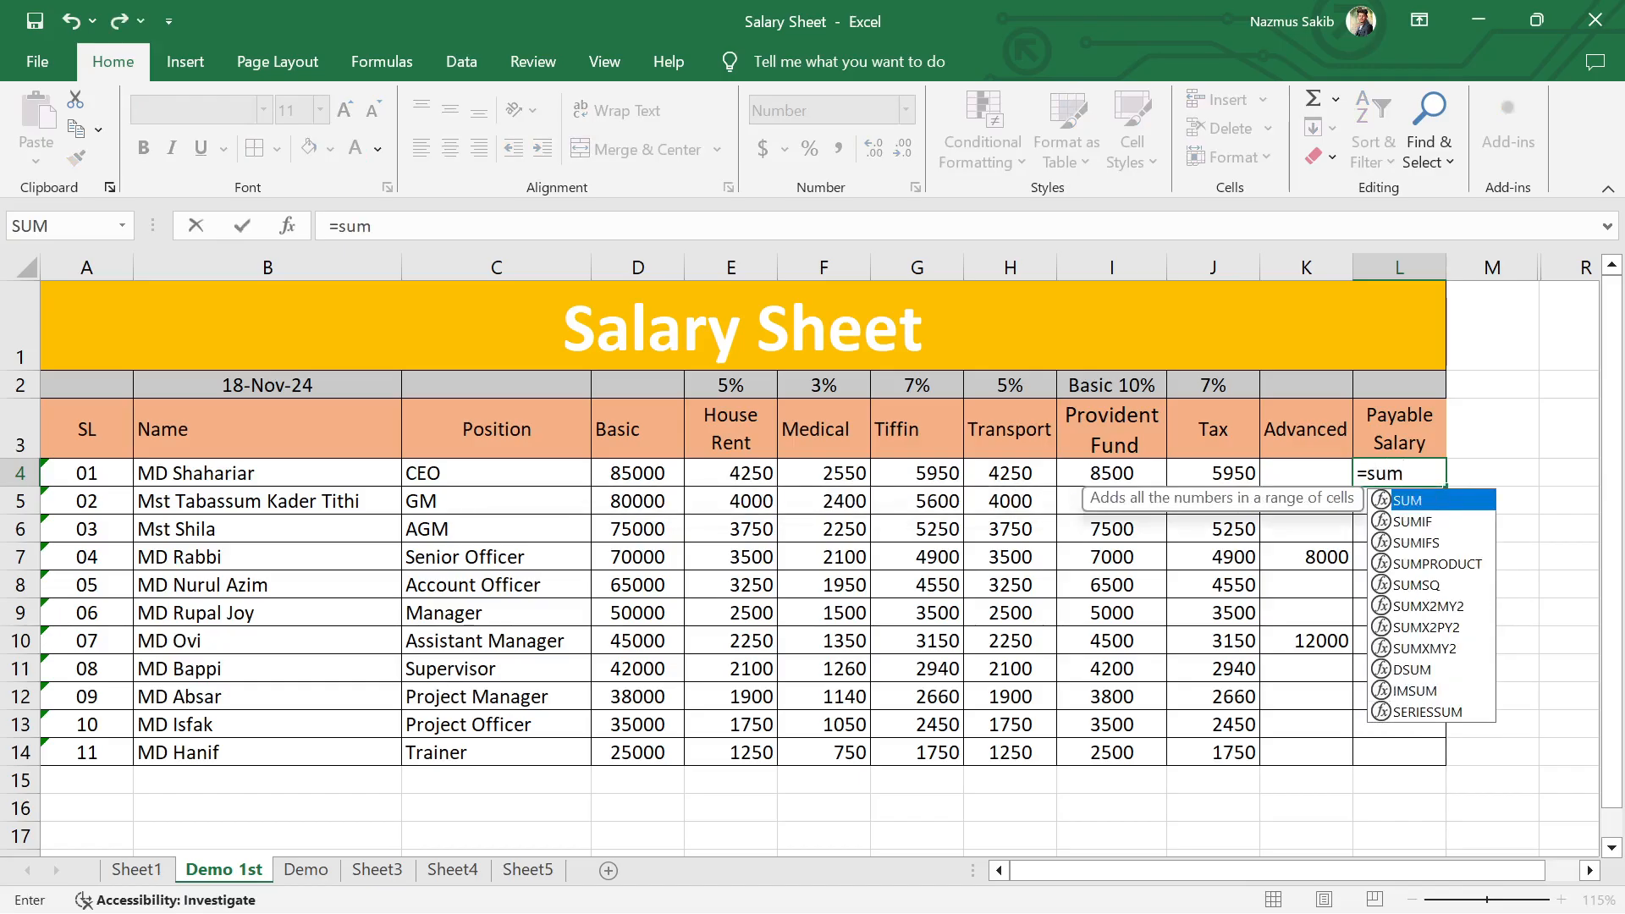
key("Tab")
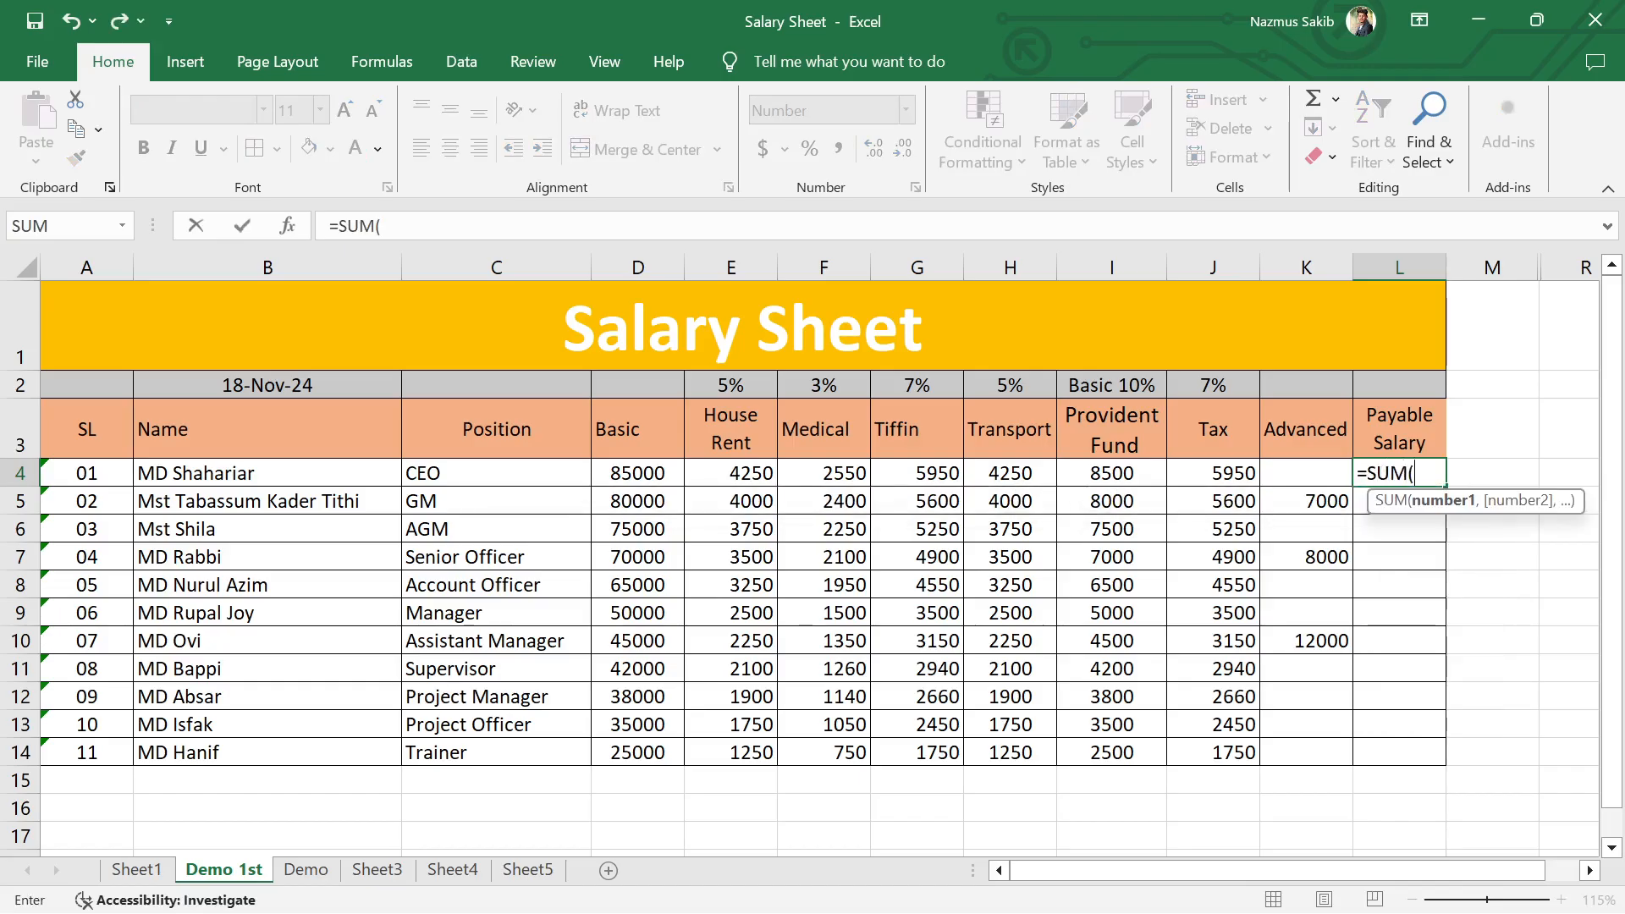
left_click_drag(623, 482, 981, 478)
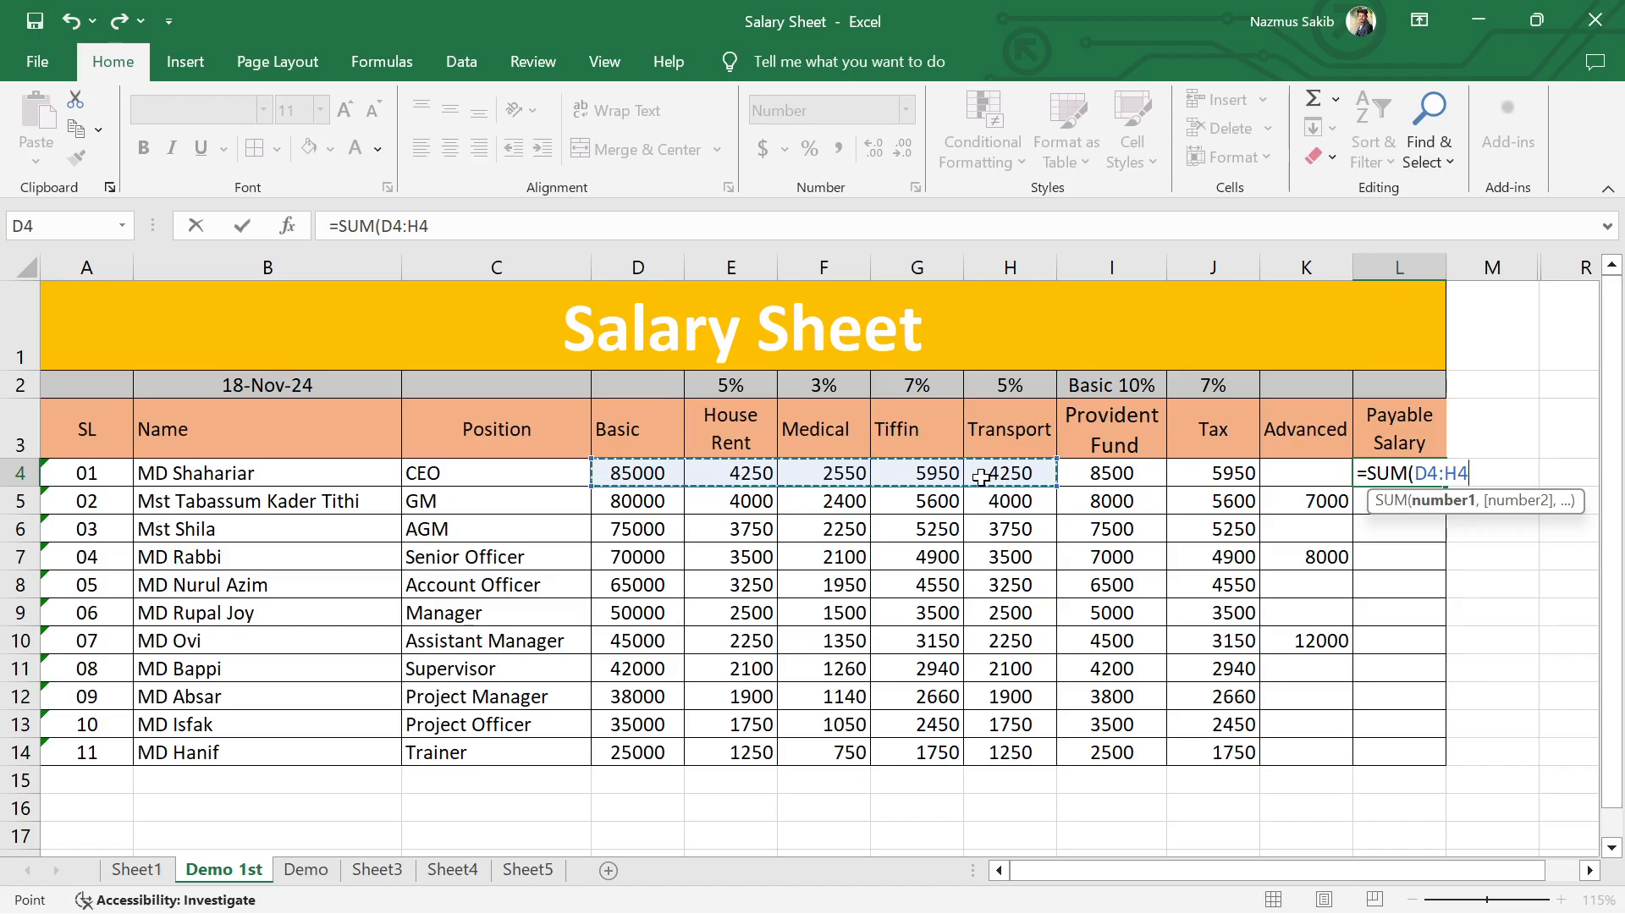
type(")")
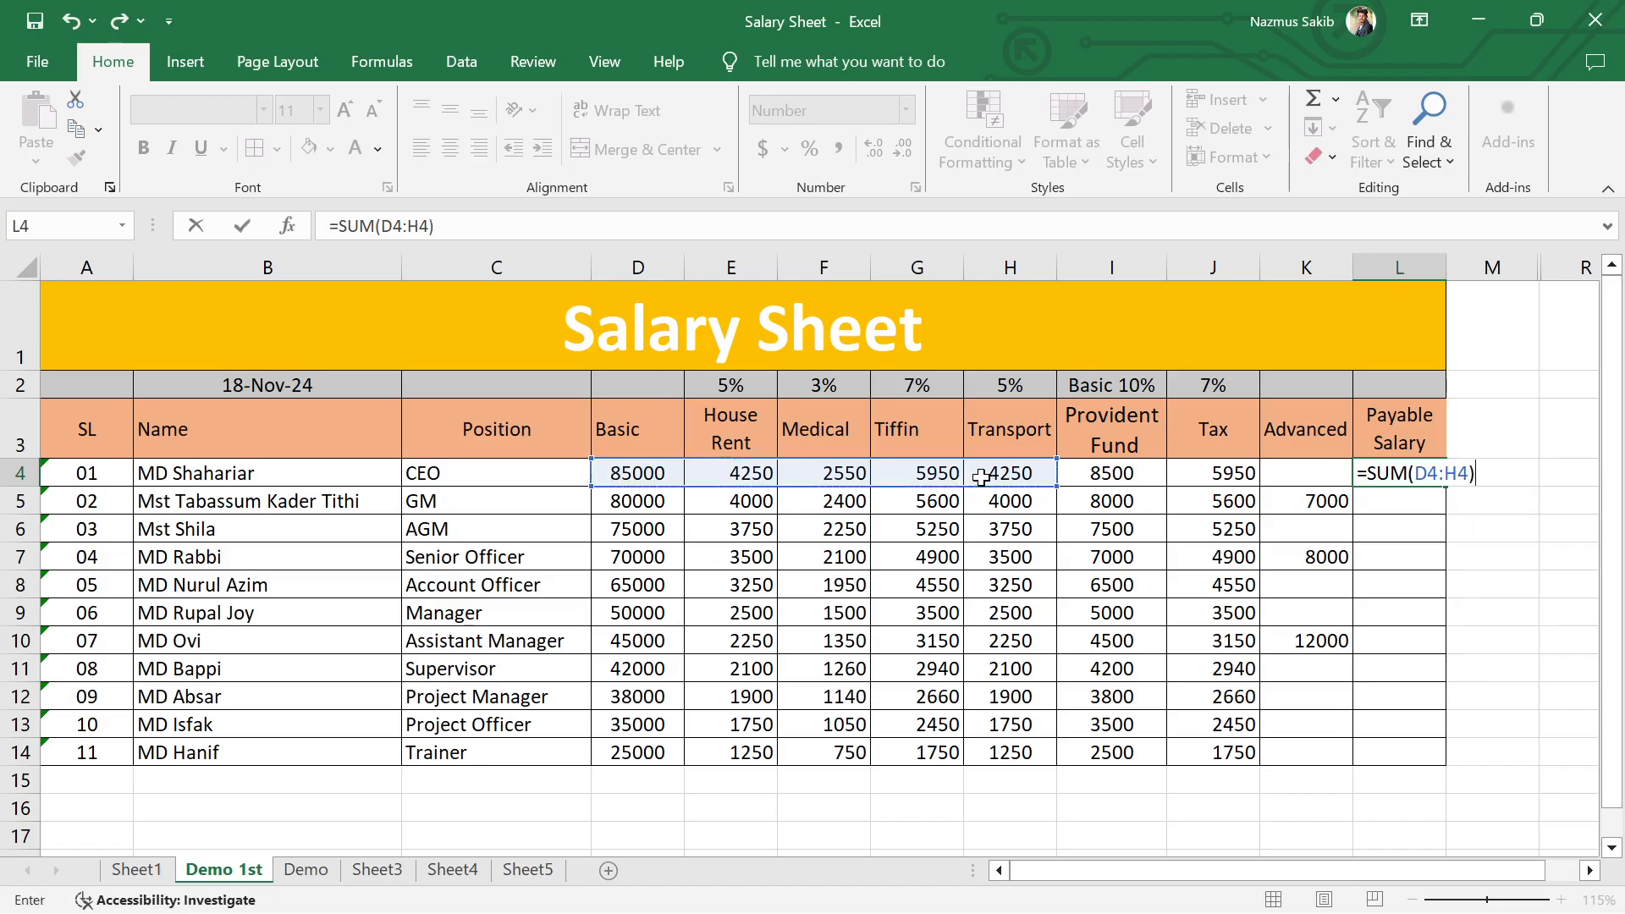
type("-")
left_click(1142, 474)
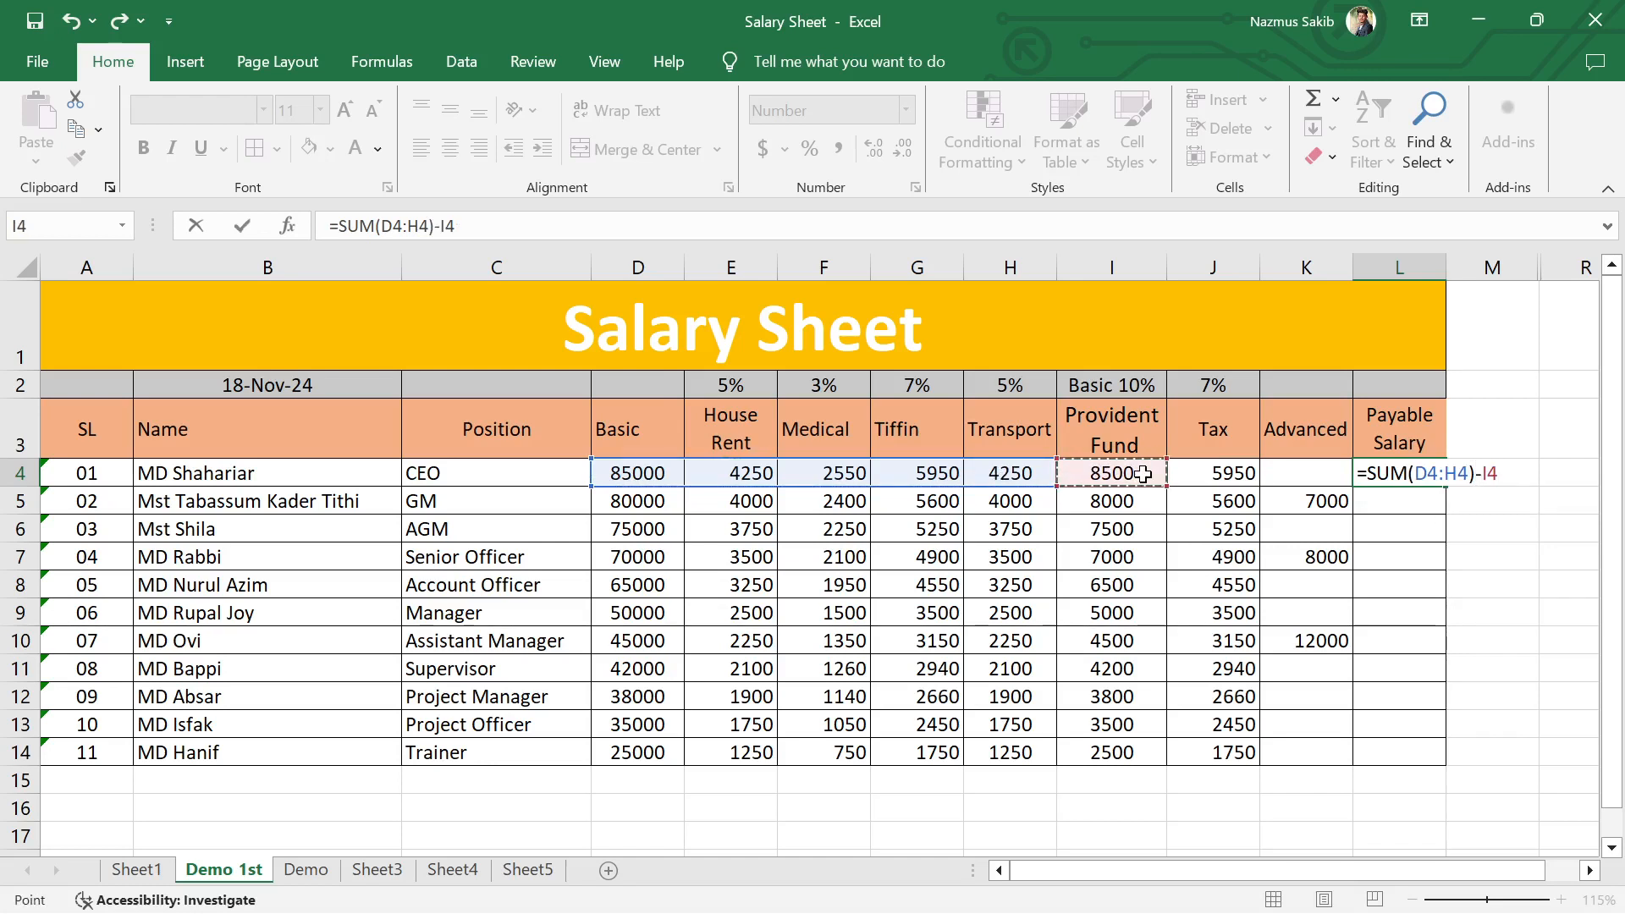
Step: Subtract I4, J4 and K4 from the CEO's sum so that L4 contains =SUM(D4:H4)-I4-J4-K4
type("-")
left_click(1219, 474)
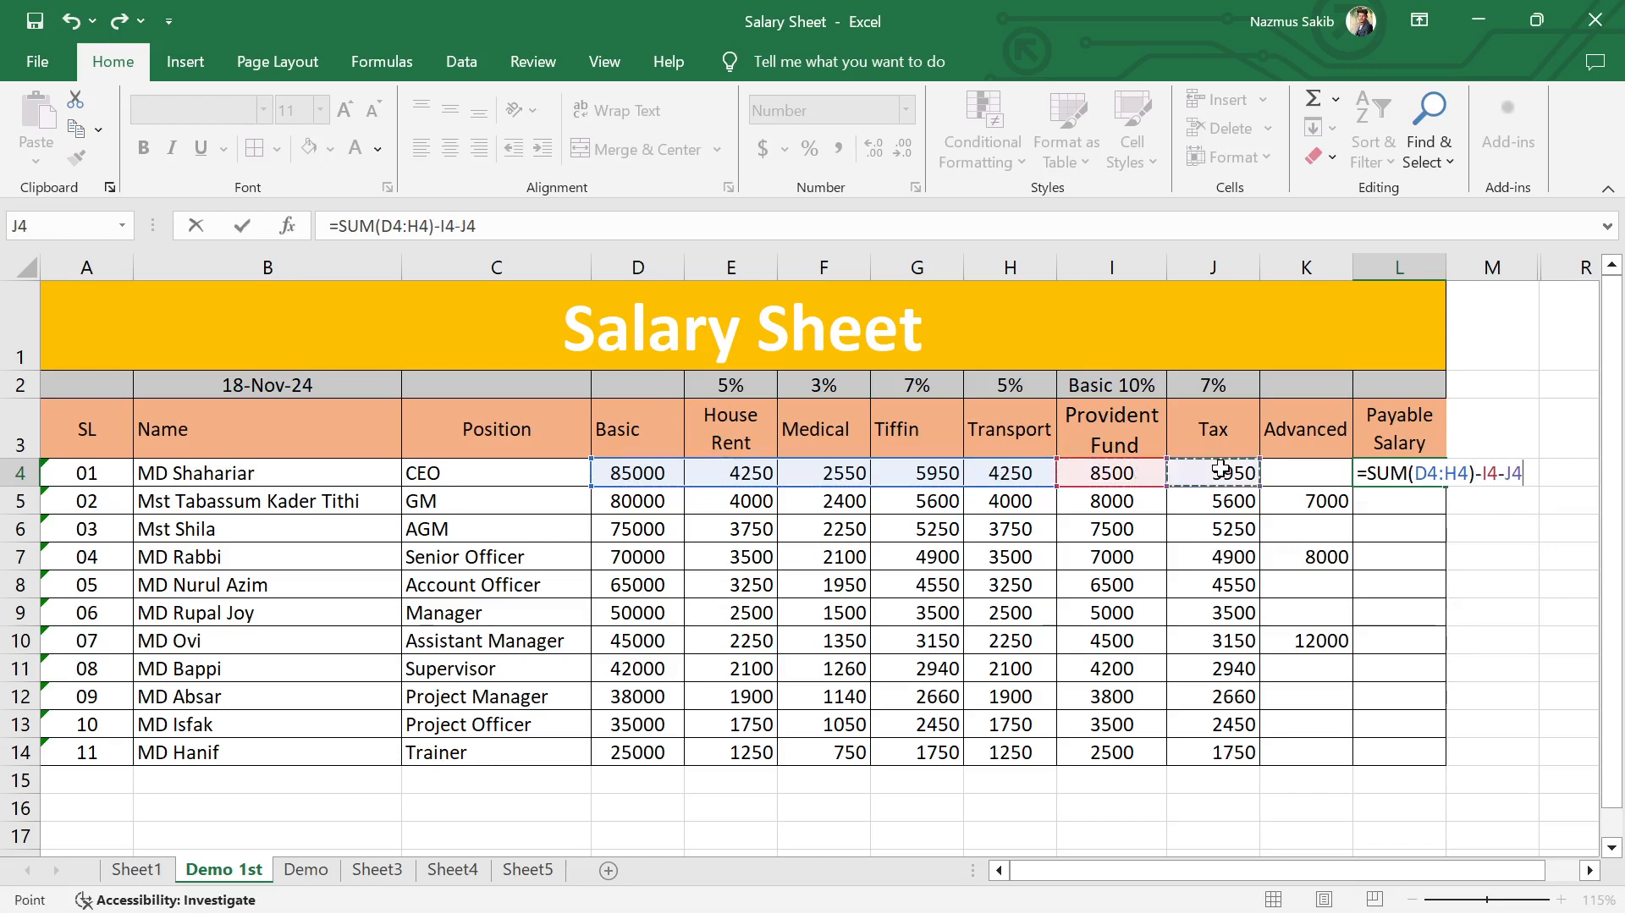
type("-")
left_click(1295, 476)
type("-")
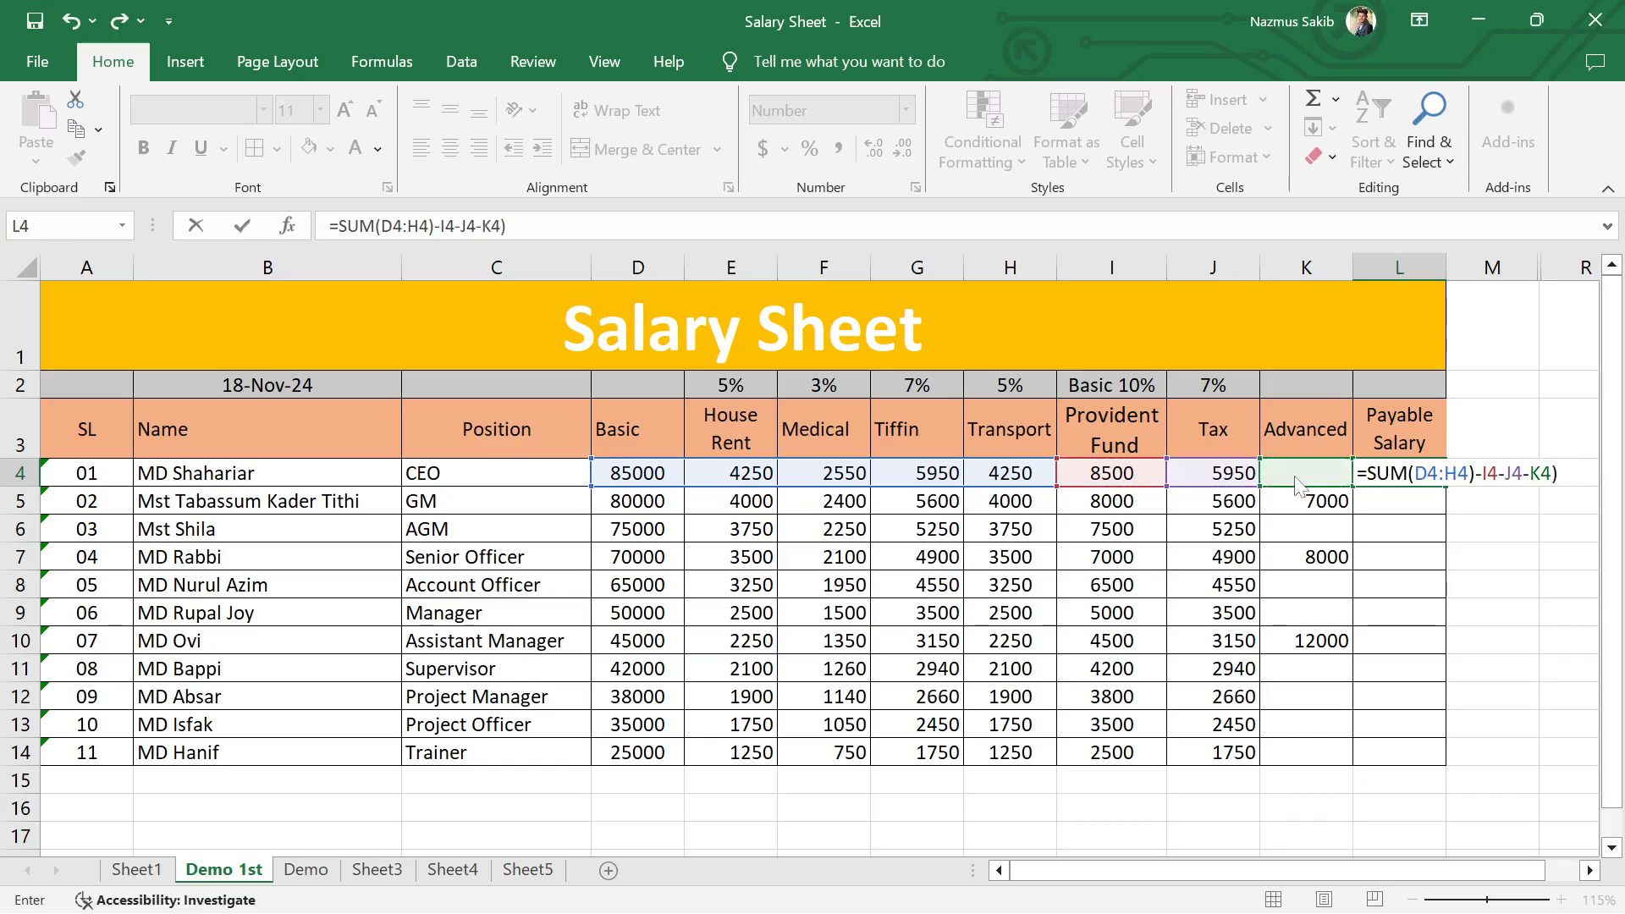
key("Return")
key("Return")
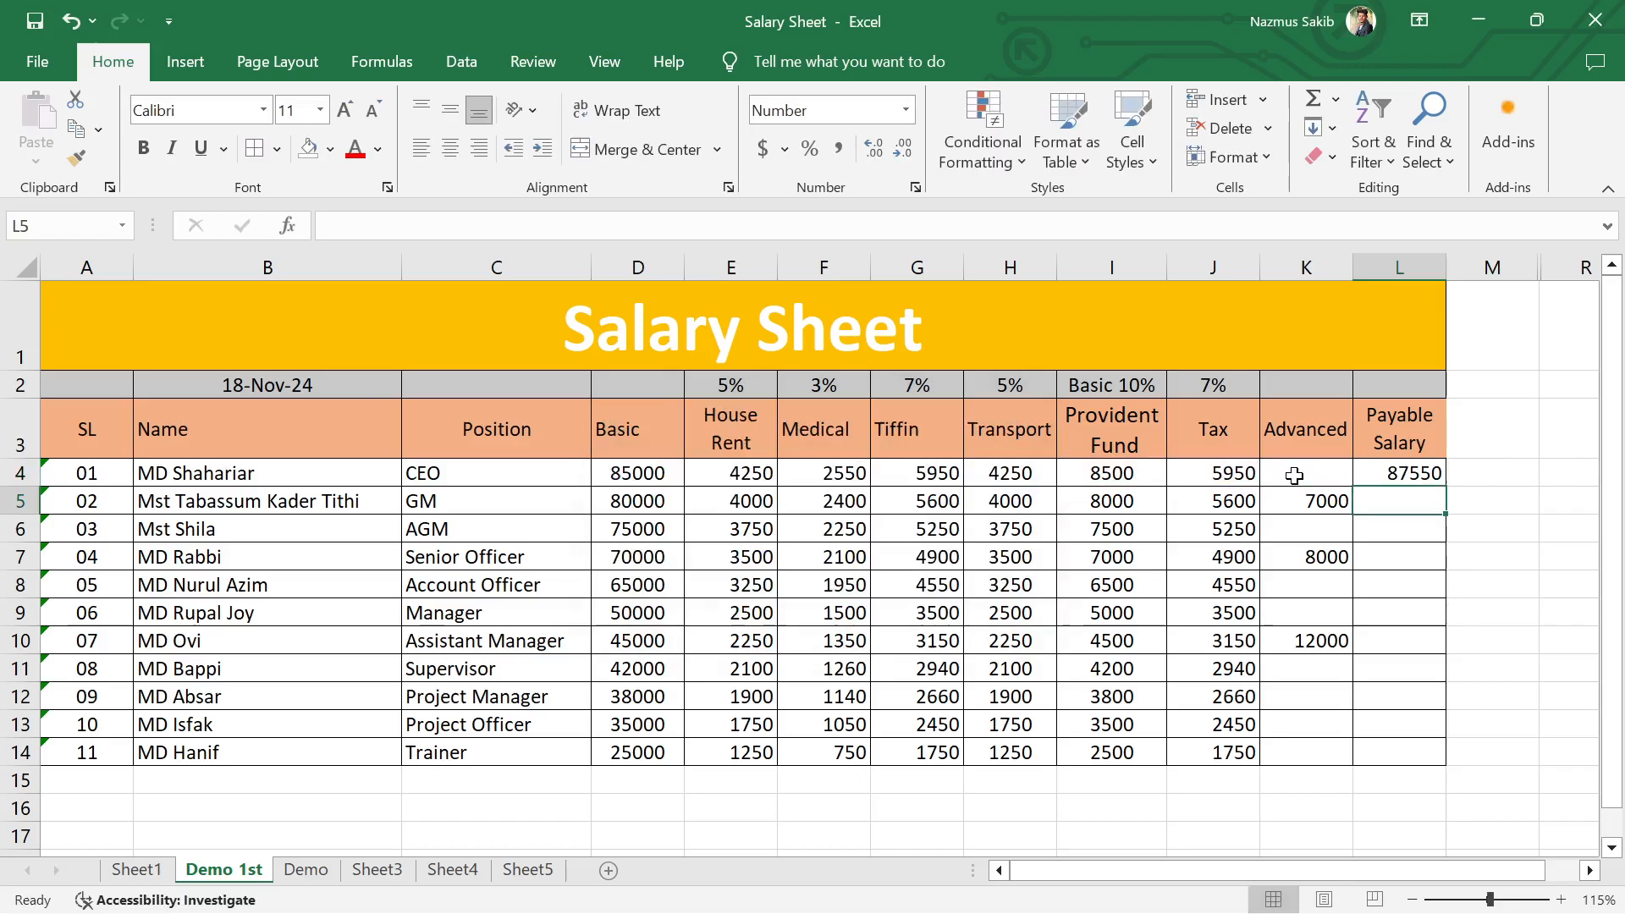
Step: Review the CEO's completed Payable Salary formula in L4 and close it without changes
double_click(1428, 474)
left_click(1553, 474)
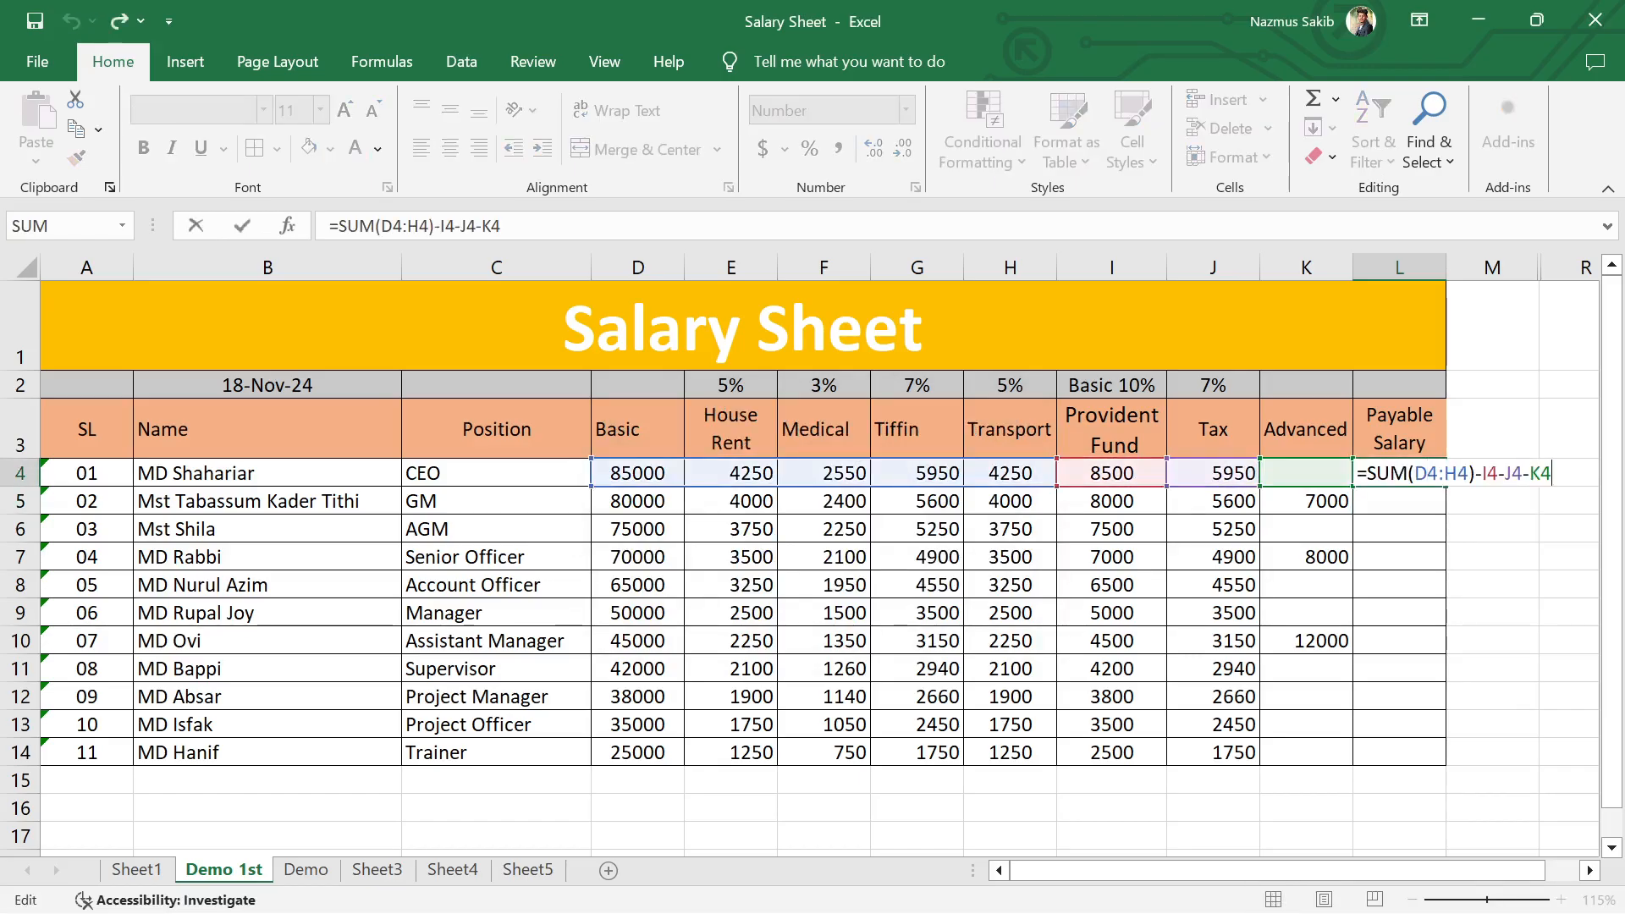
key("Return")
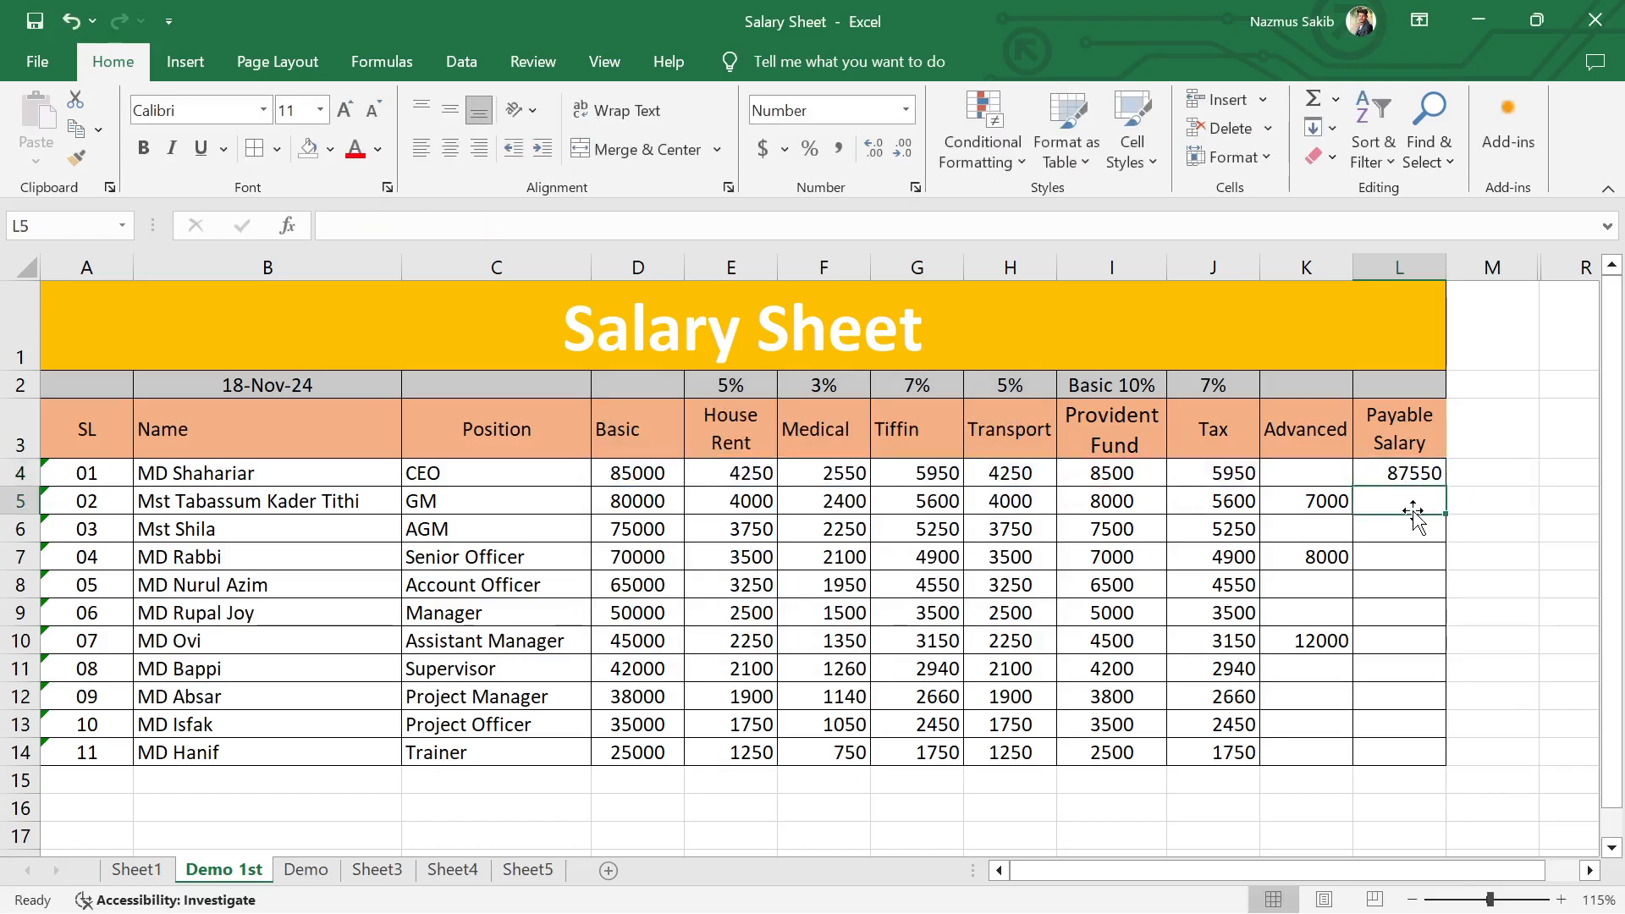
Step: Start the GM's Payable Salary formula in L5 by adding basic pay and allowances as =D5+E5+F5+G5+H5
type("=")
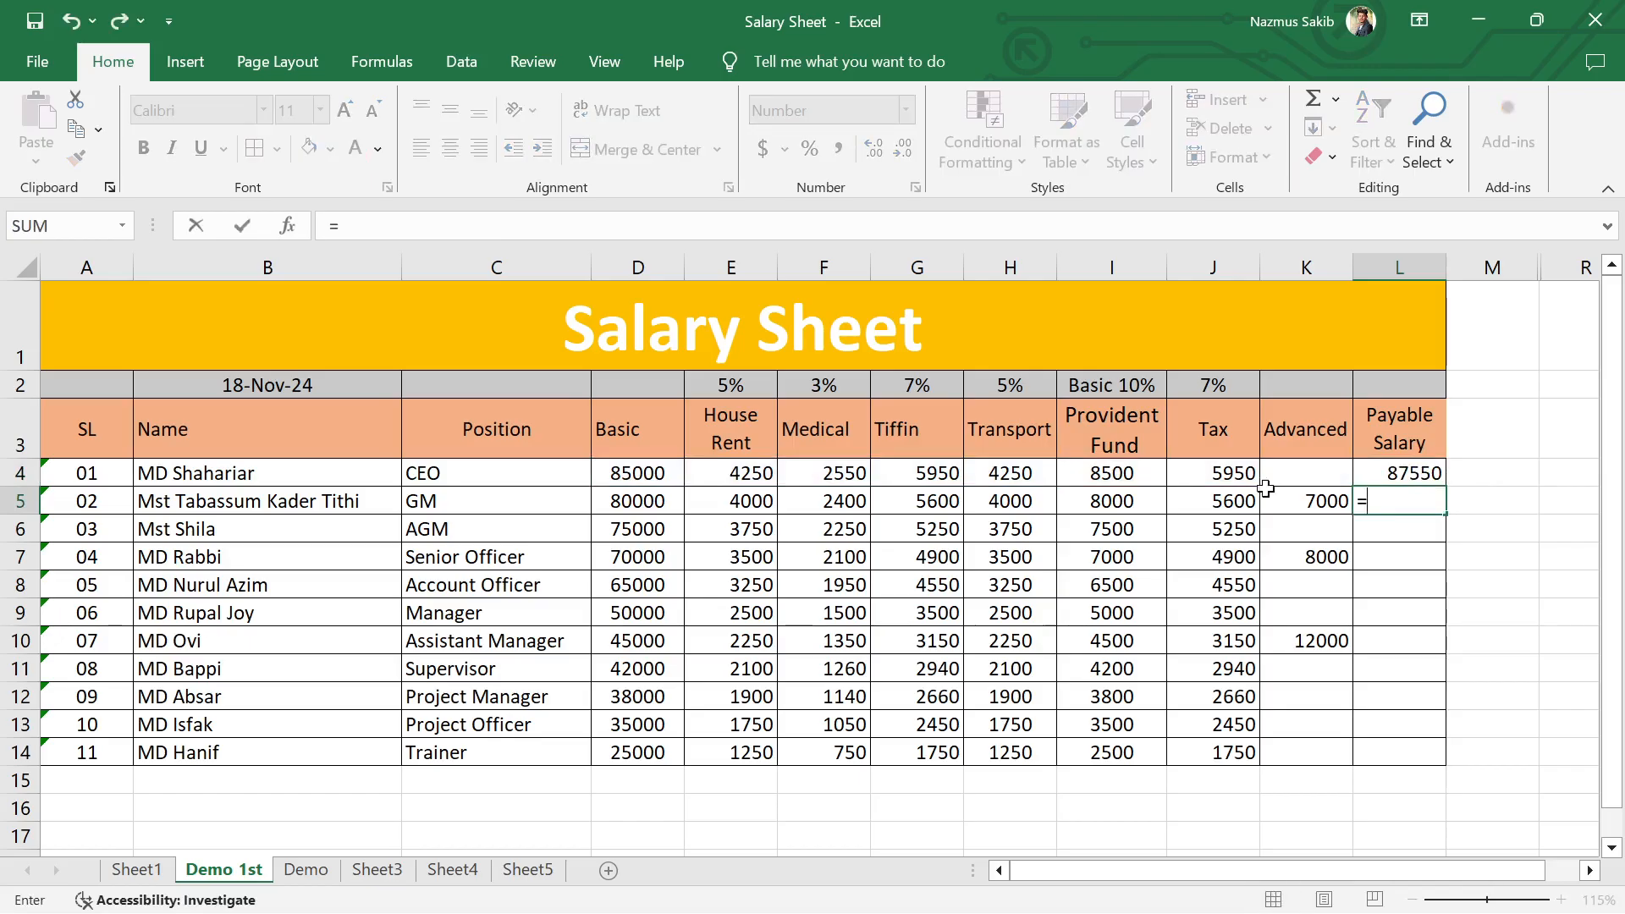
left_click(627, 502)
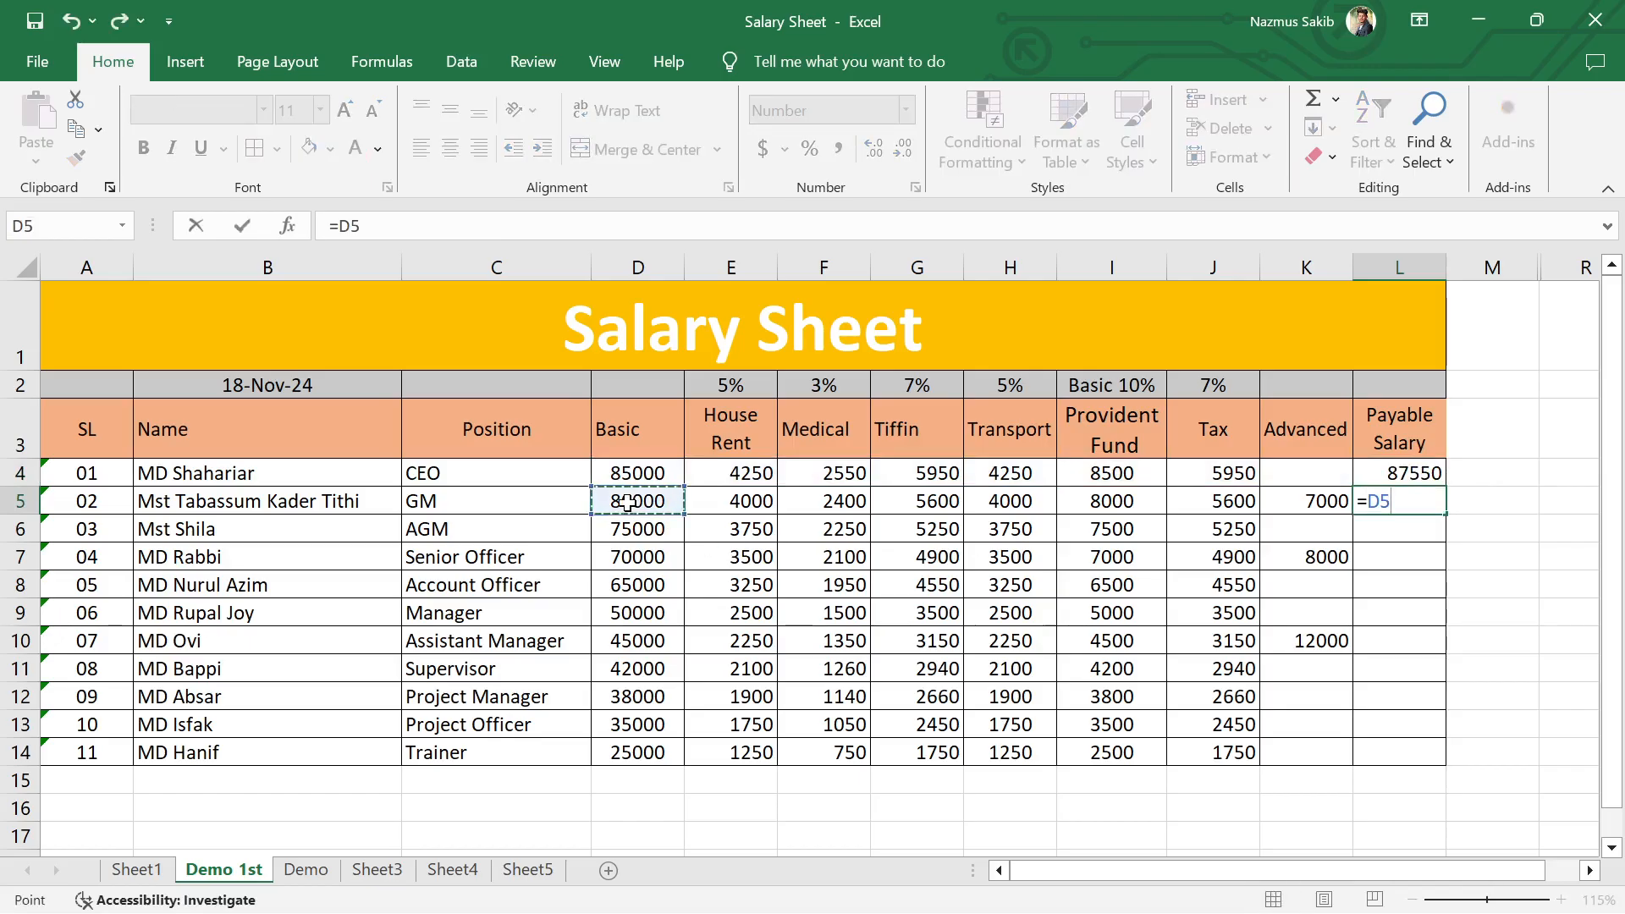
type("+")
left_click(719, 502)
type("+")
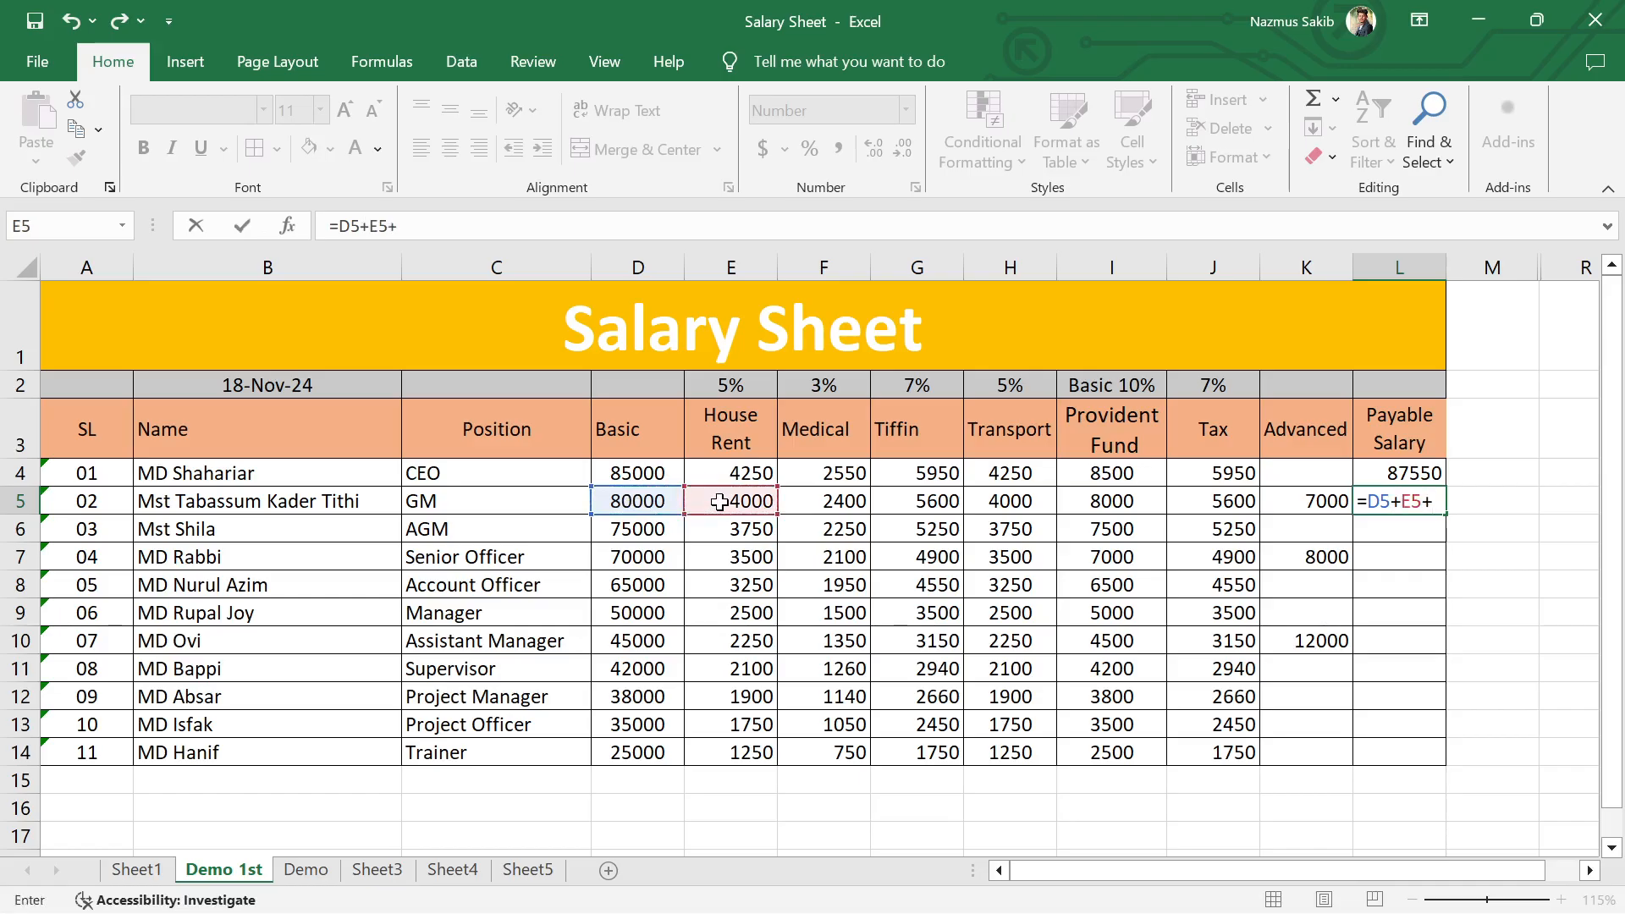
left_click(853, 504)
type("+")
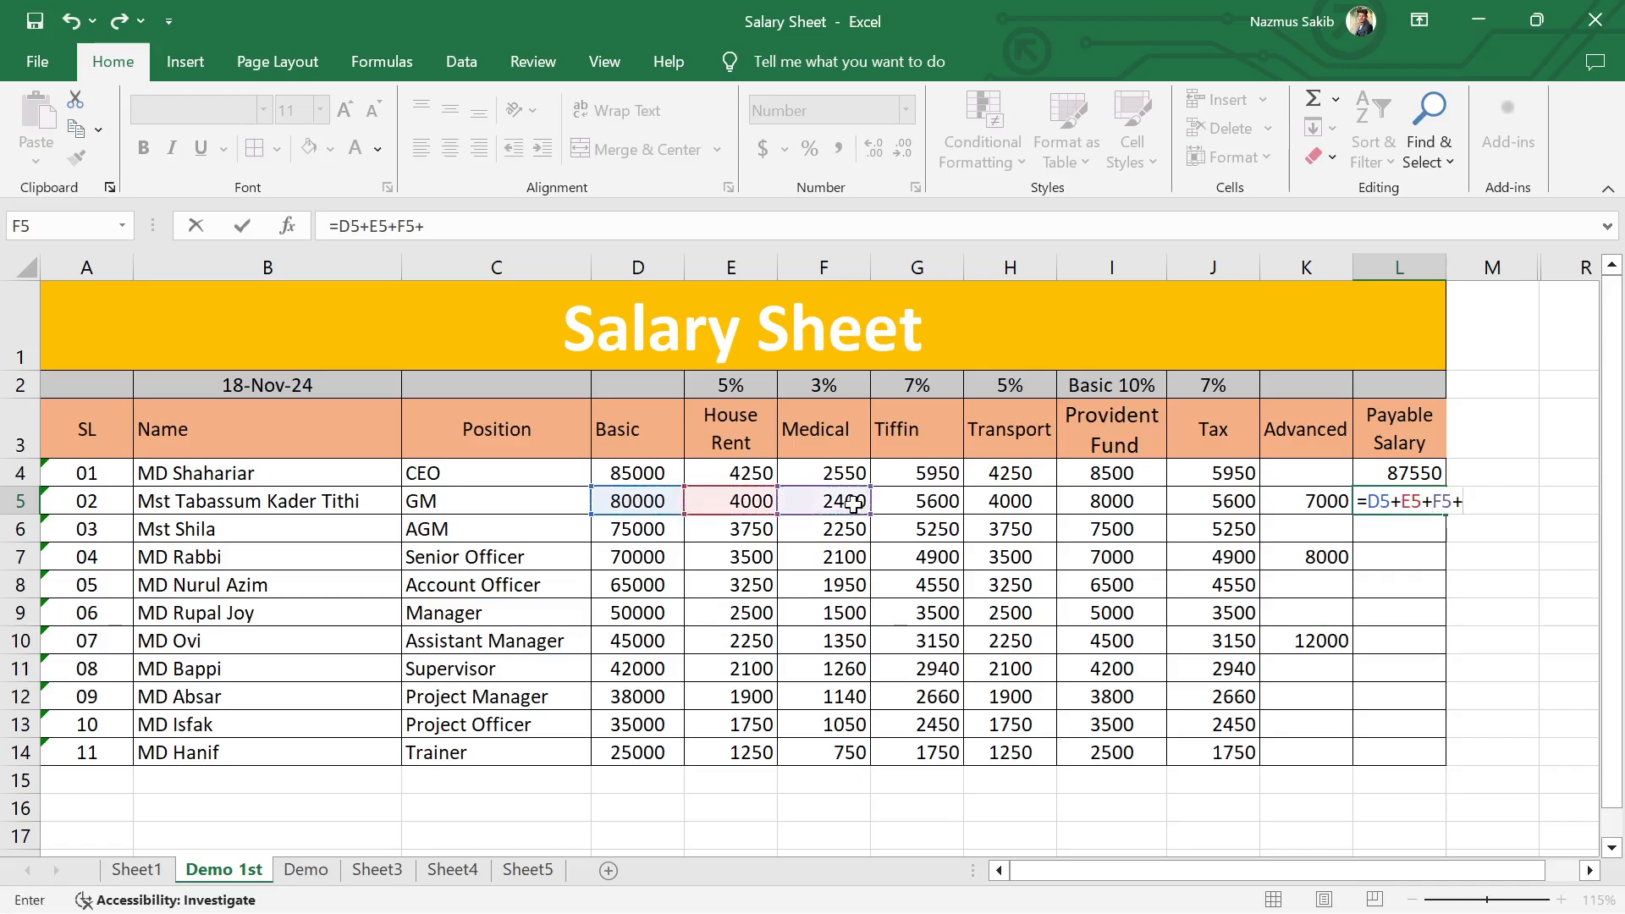
left_click(940, 504)
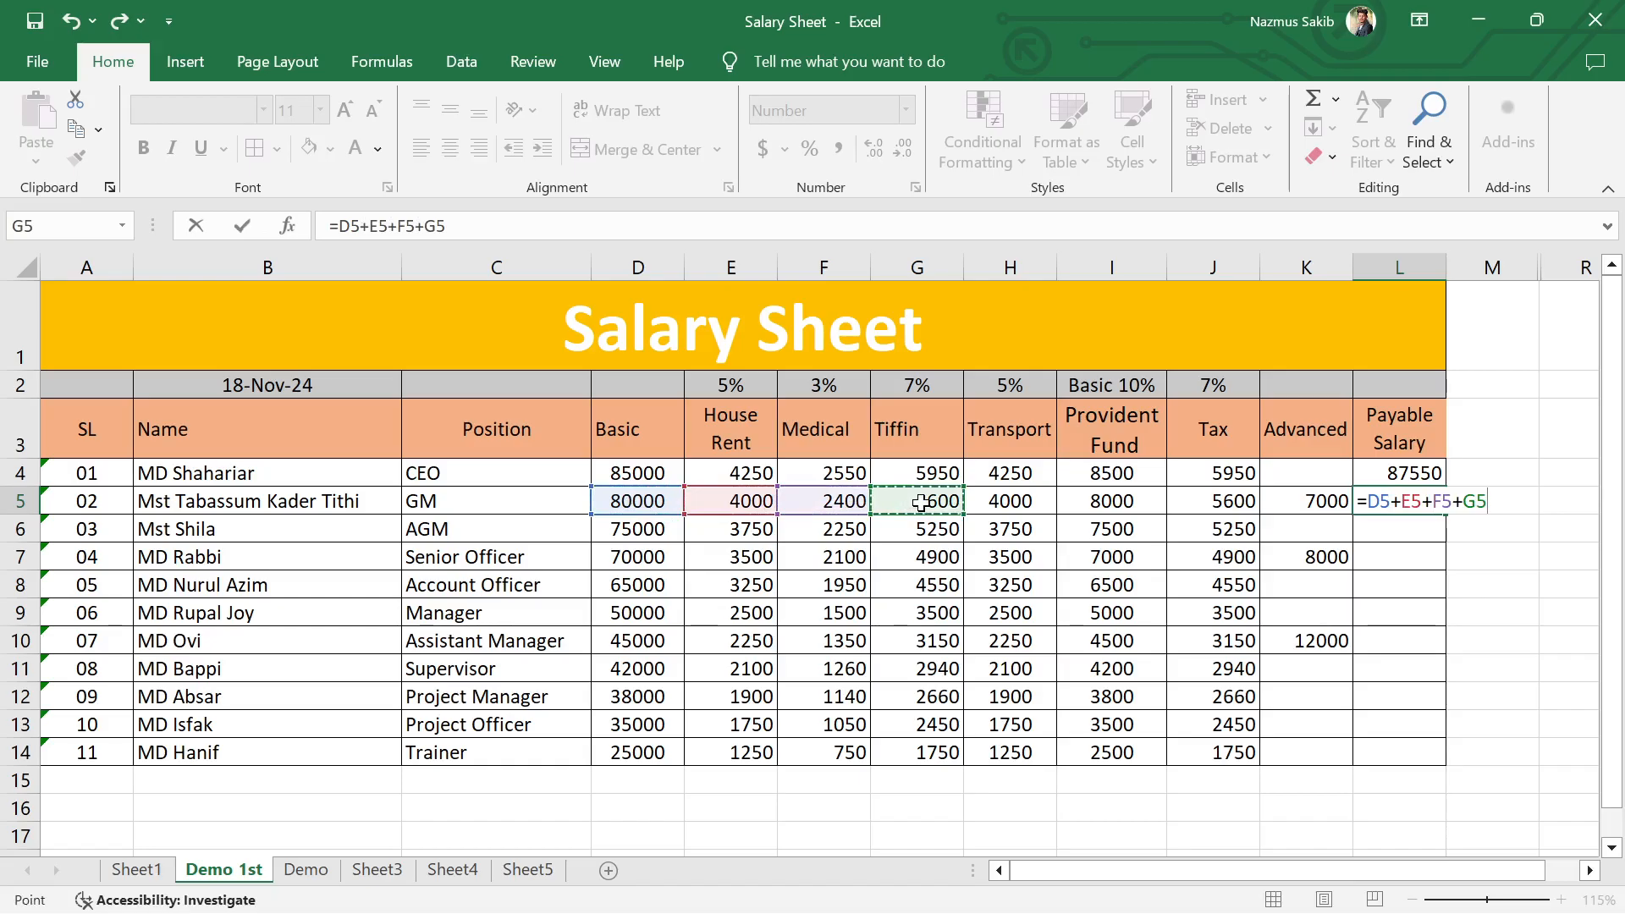
type("+")
left_click(1018, 504)
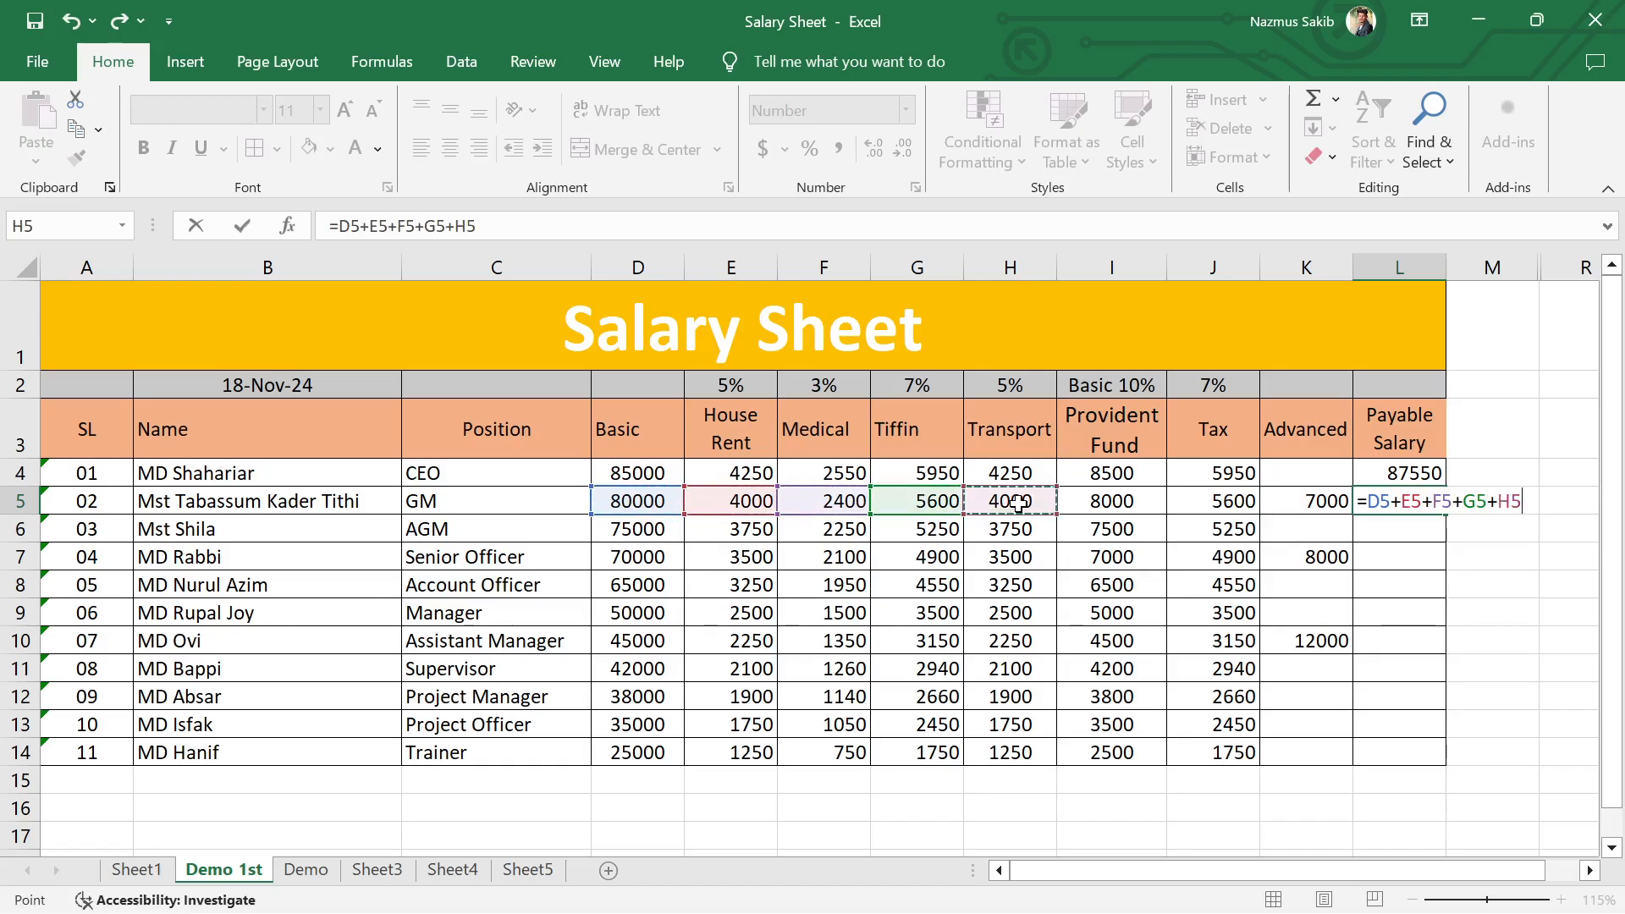
Step: Subtract the GM's provident fund, tax and advance so that L5 contains =D5+E5+F5+G5+H5-I5-J5-K5
type("-")
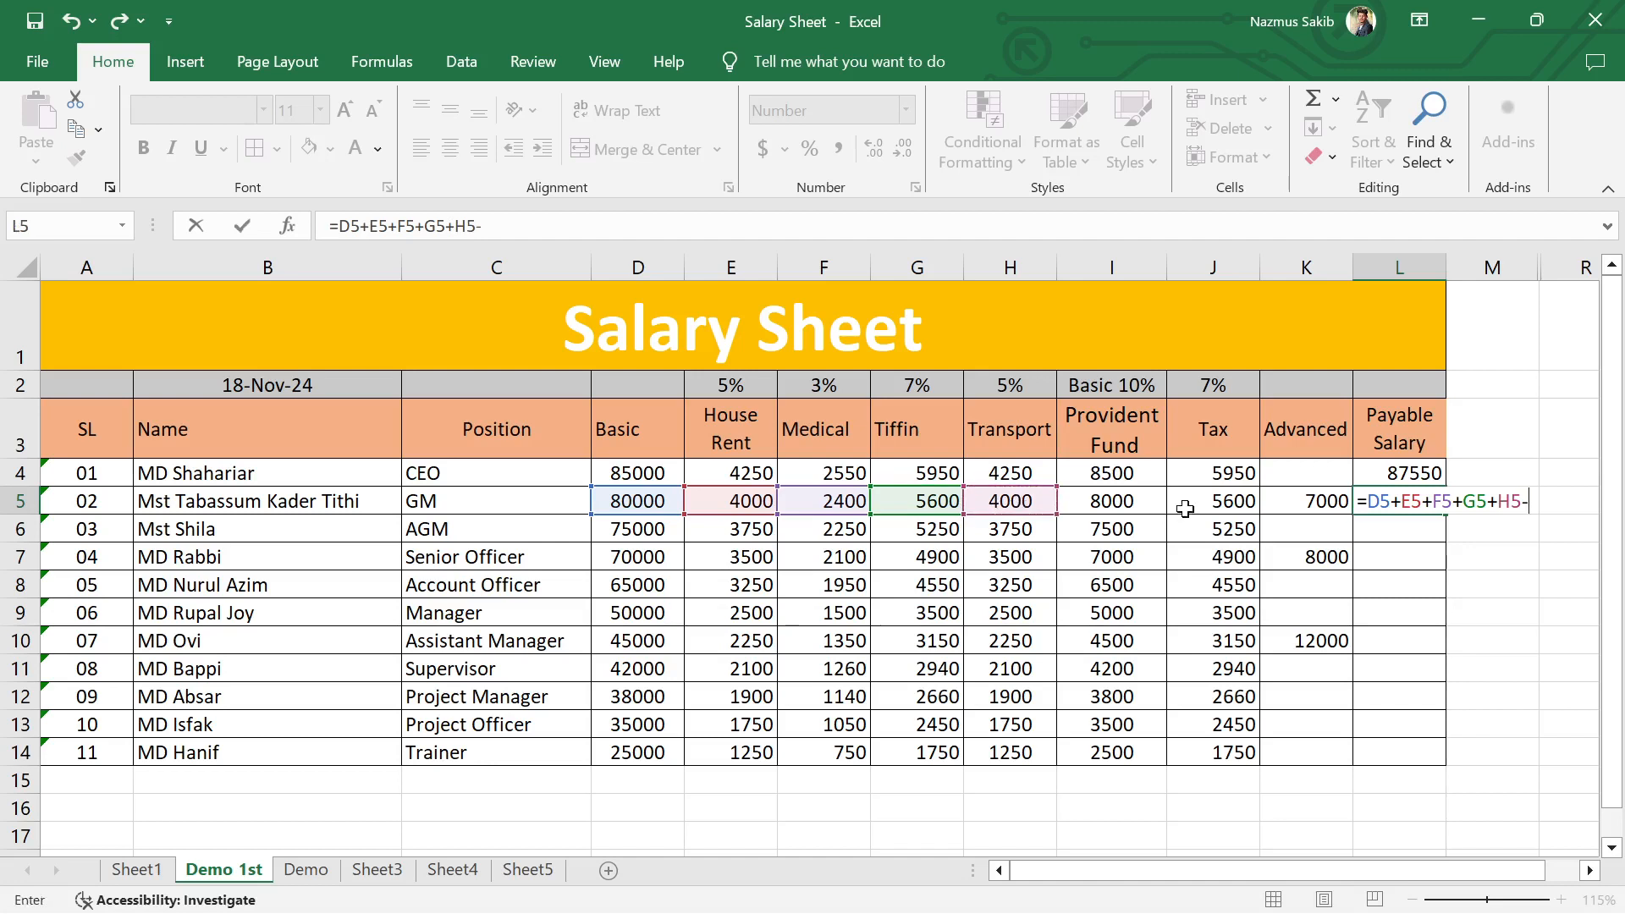
left_click(1144, 500)
type("-0")
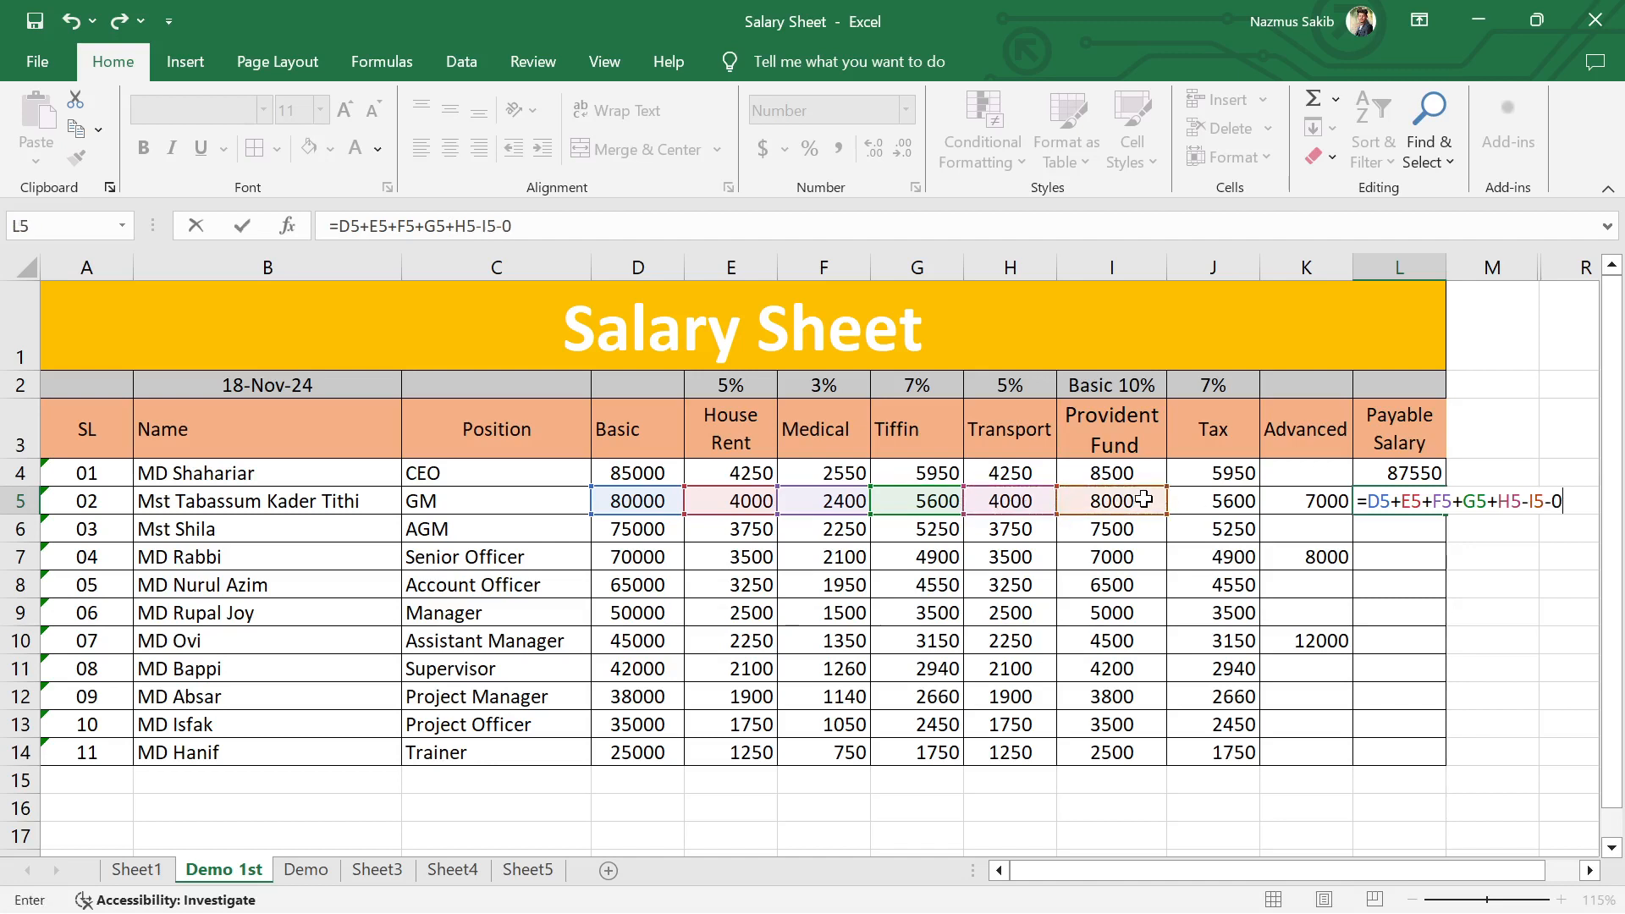
key("BackSpace")
left_click(1203, 496)
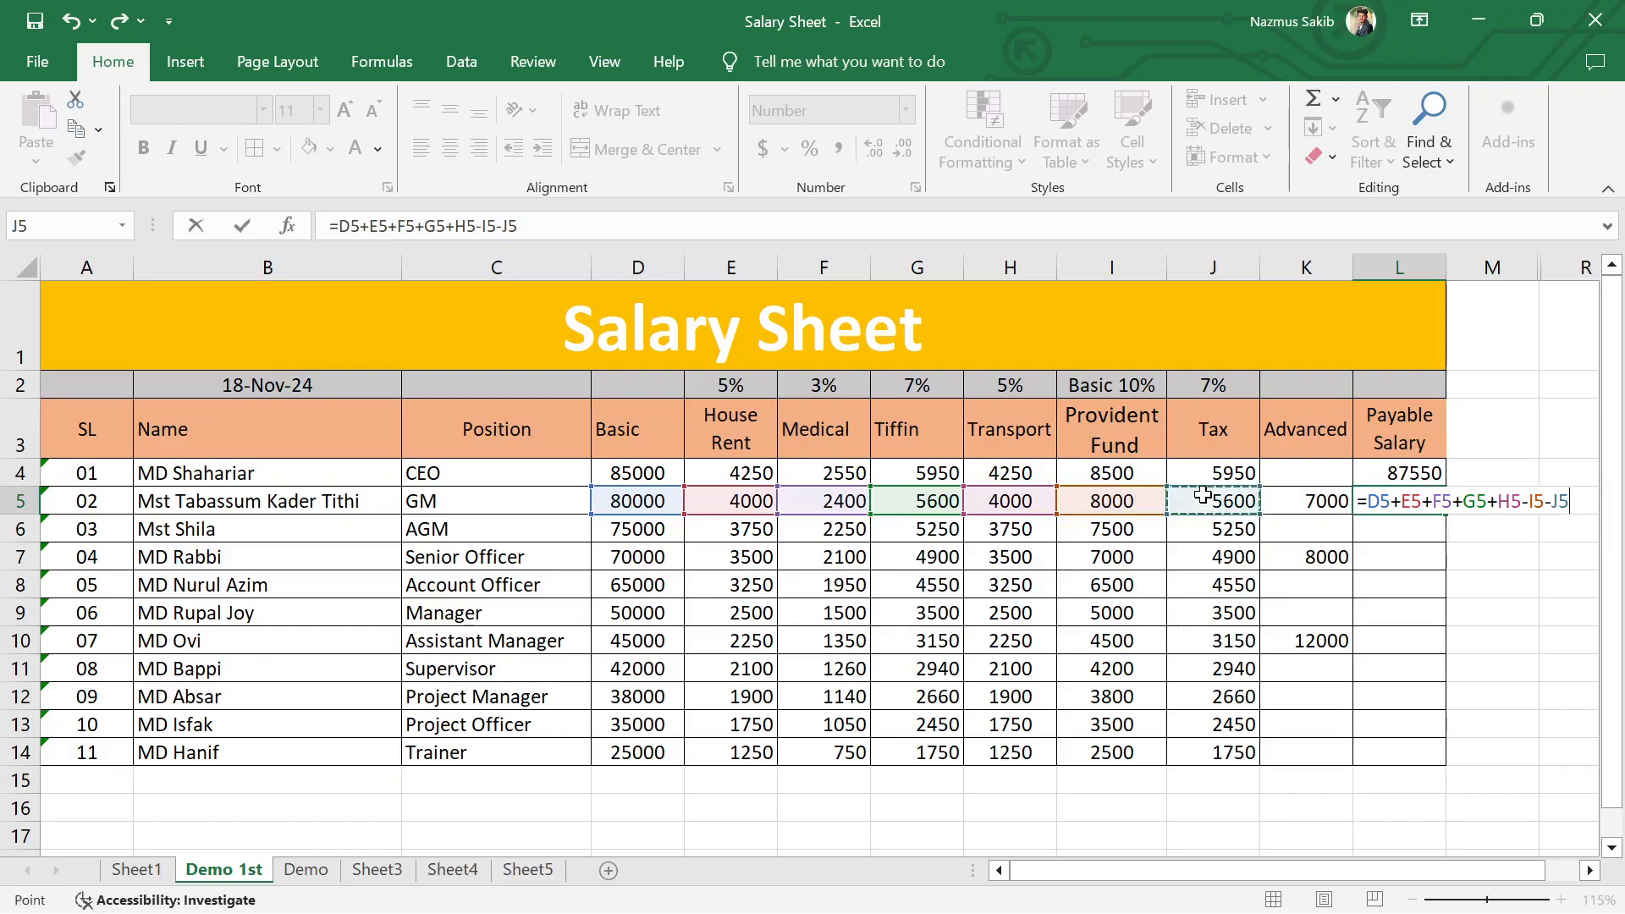
type("-")
left_click(1308, 499)
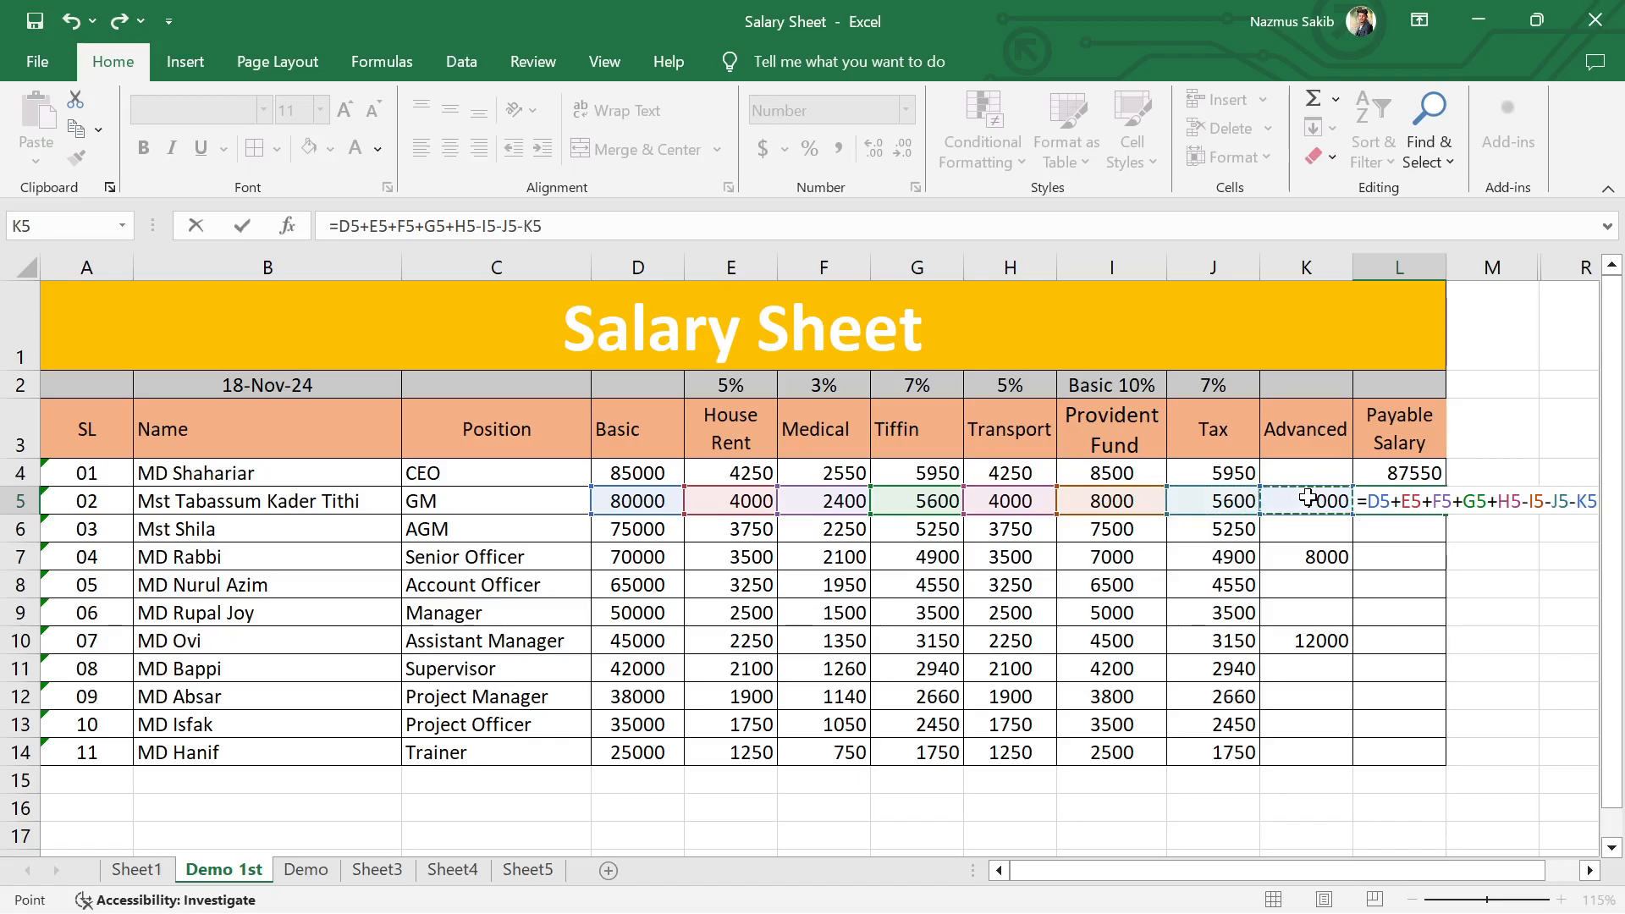
key("Return")
Step: Fill the GM's Payable Salary formula from L5 down to the Trainer's row, L14
left_click(1409, 500)
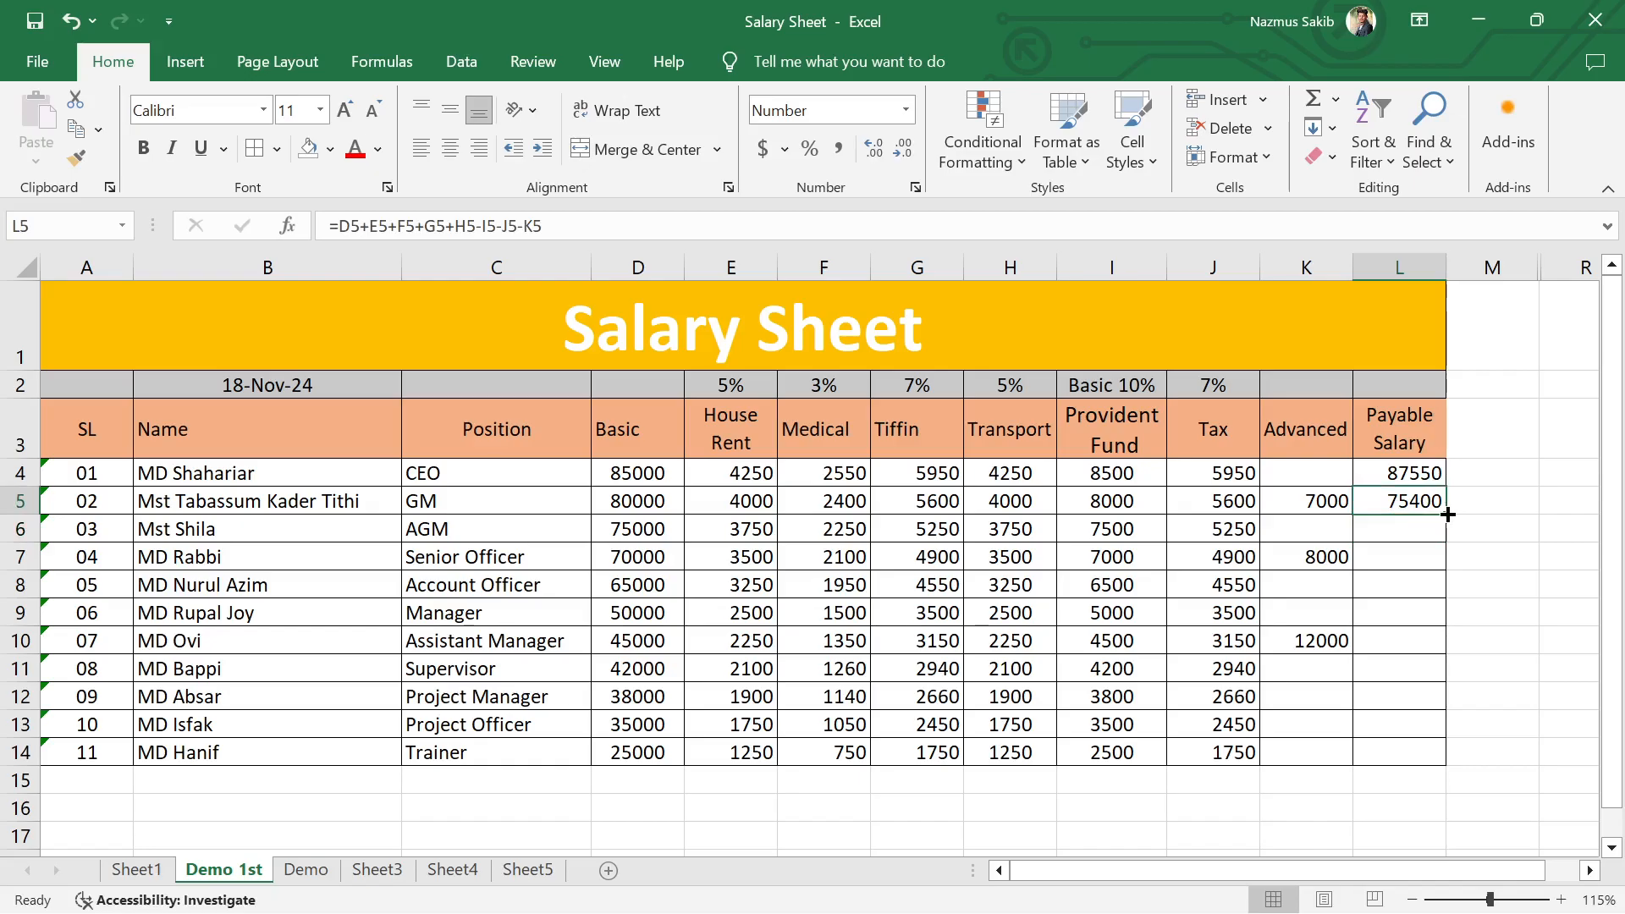
left_click(1438, 586)
left_click(1421, 509)
left_click_drag(1446, 517, 1445, 762)
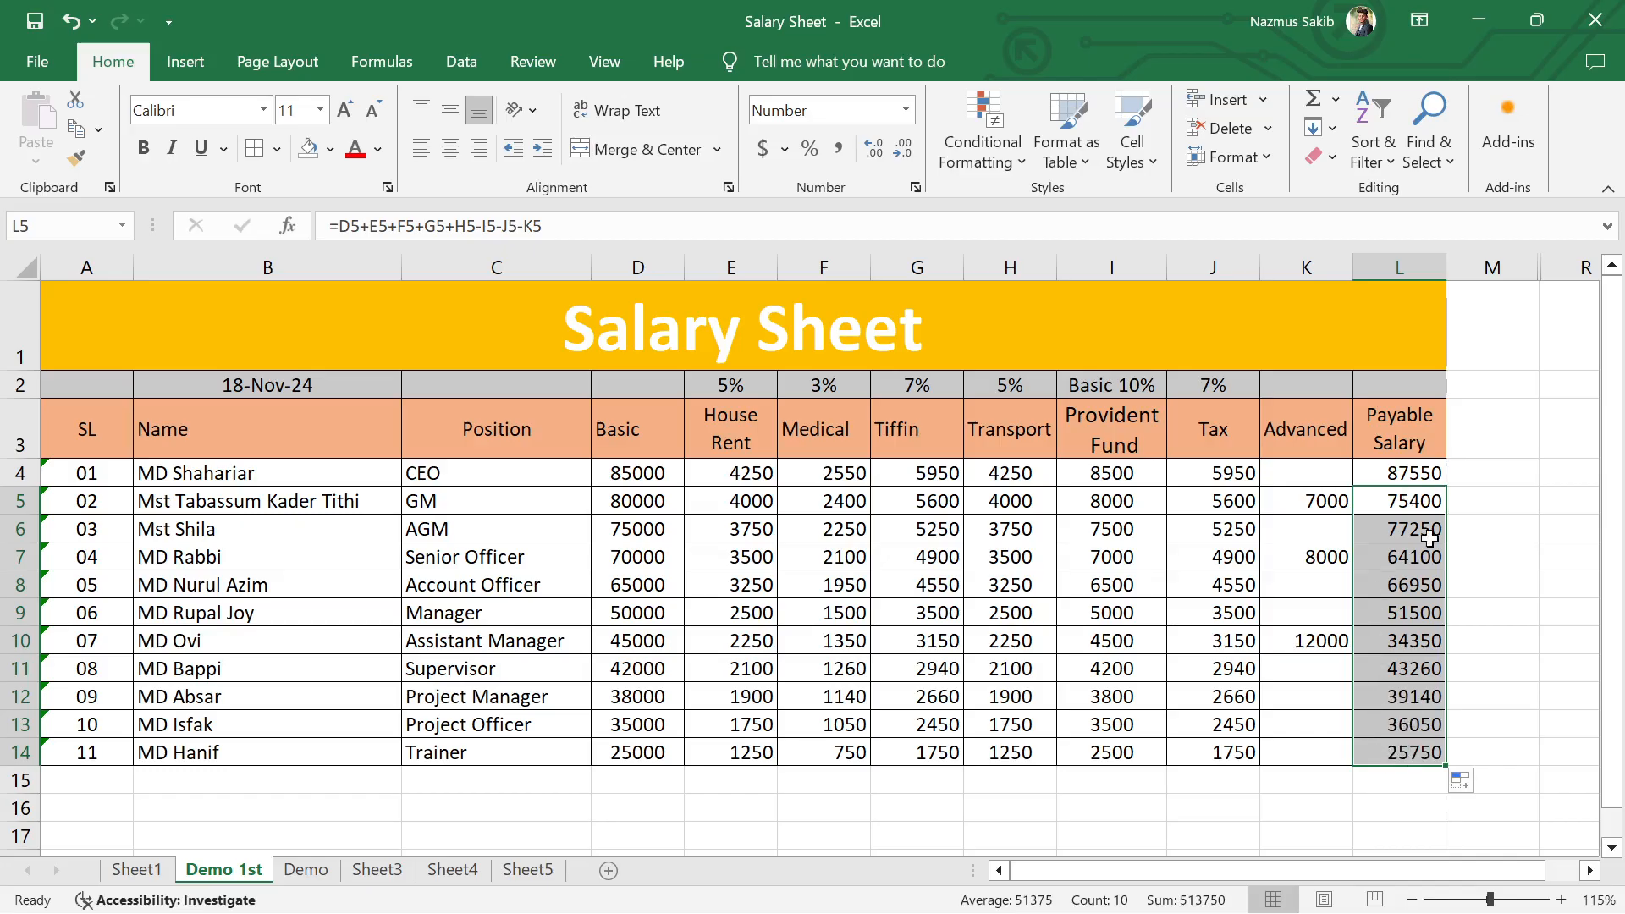
left_click(1542, 586)
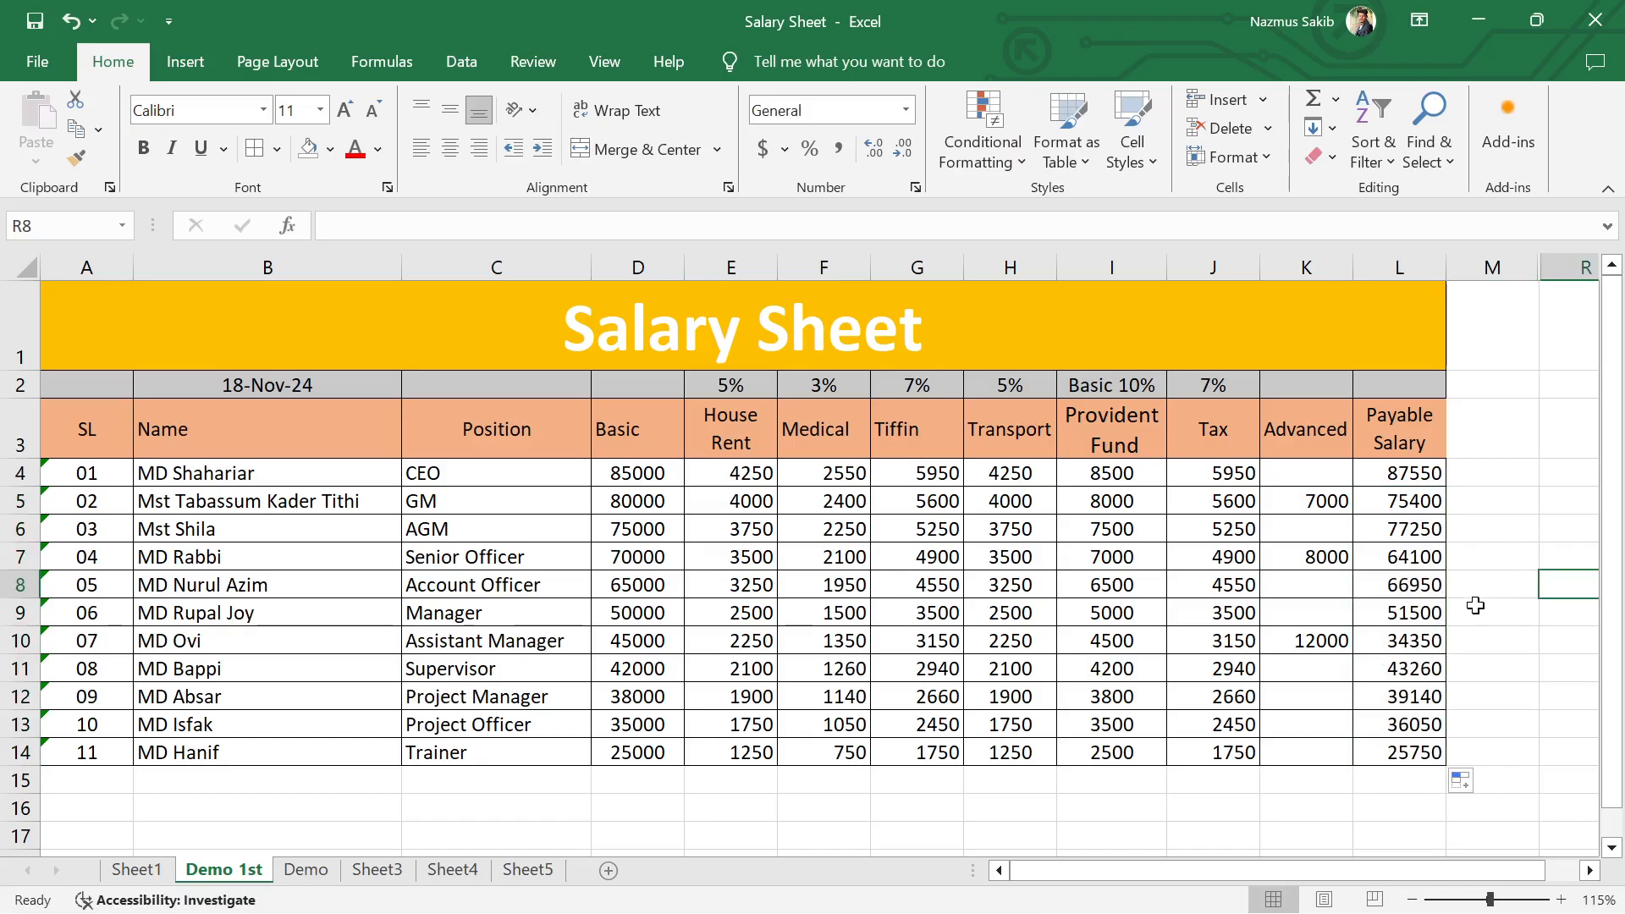
Step: Clear all Payable Salary formulas from L4:L14
left_click_drag(1403, 468, 1409, 754)
key("Delete")
left_click(1492, 724)
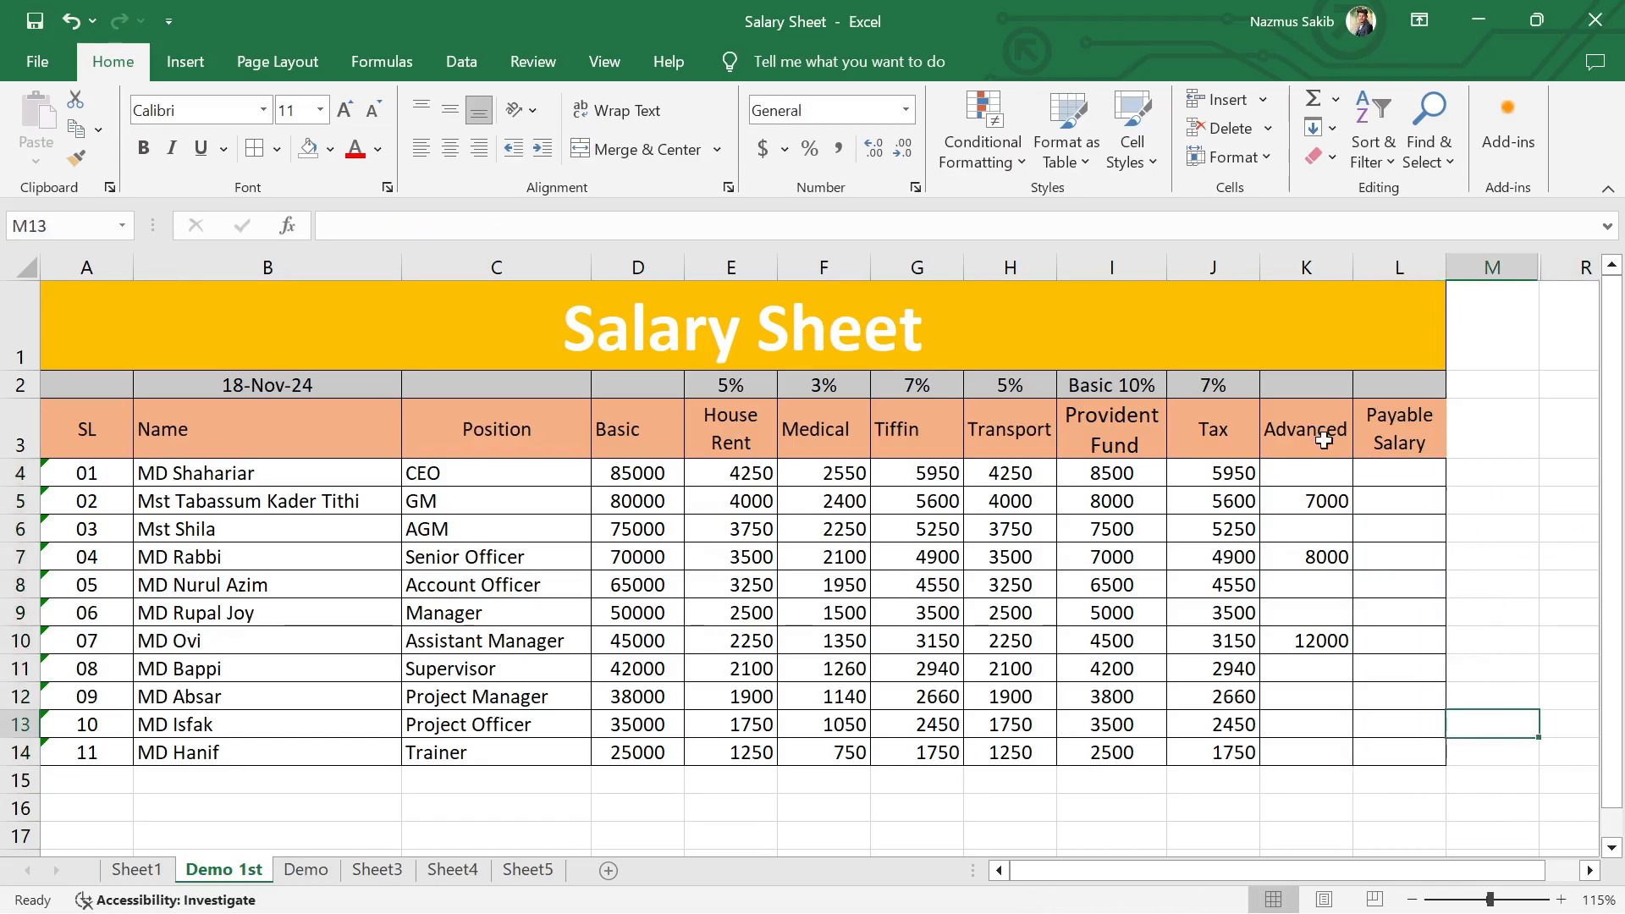
Step: Insert an entire new column between Advanced and Payable Salary
left_click(1398, 383)
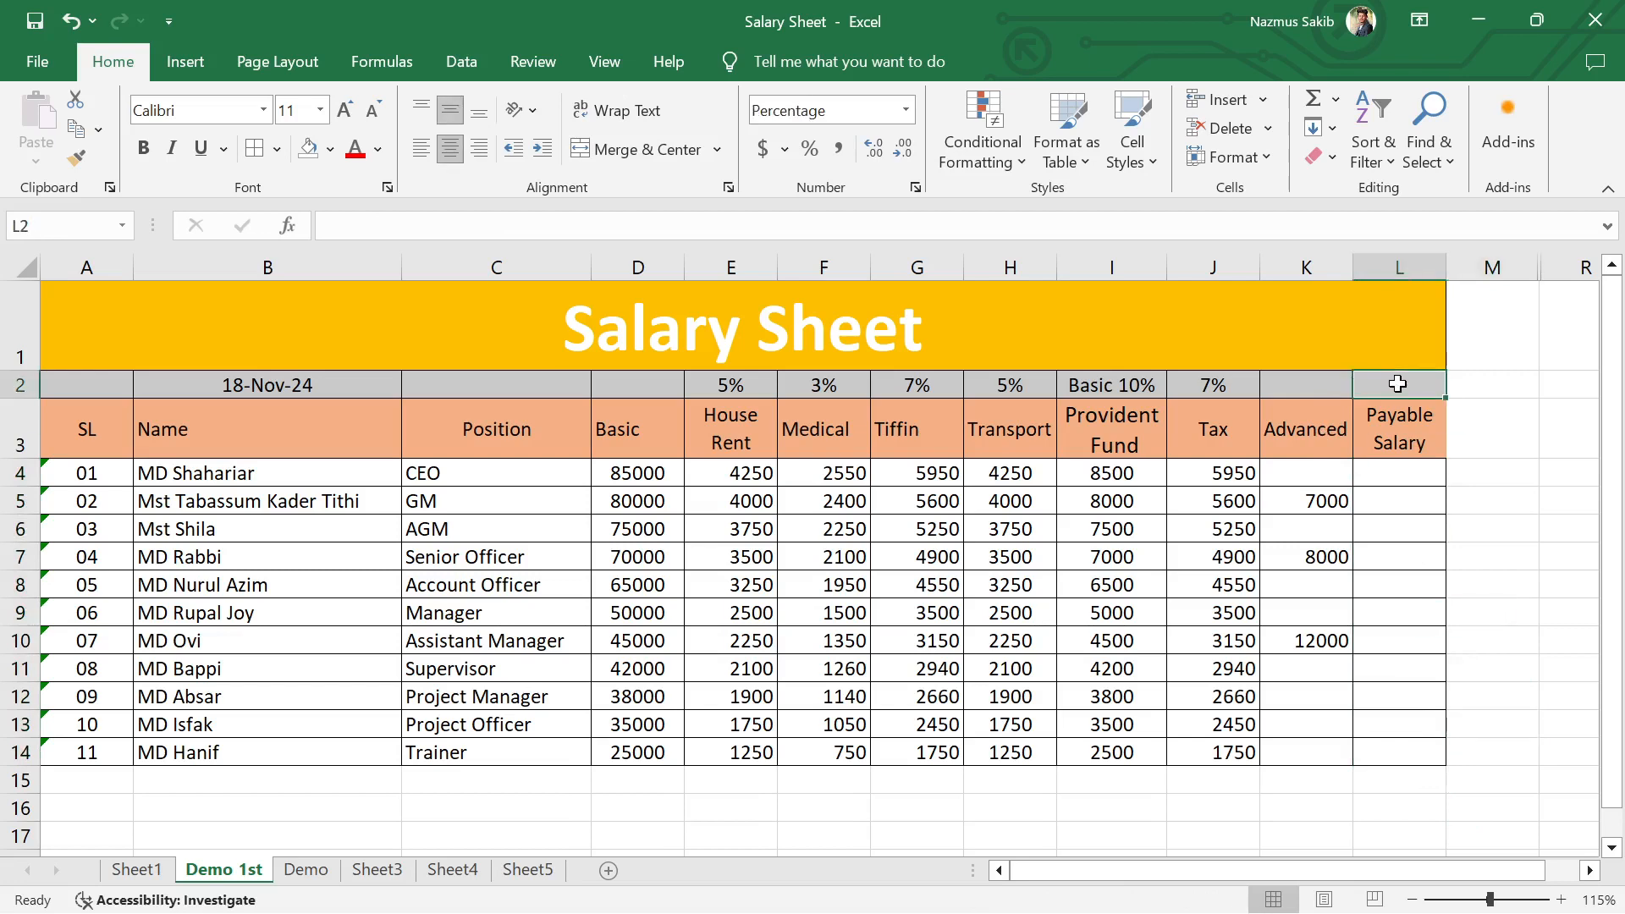
right_click(1397, 383)
left_click(1398, 430)
right_click(1445, 452)
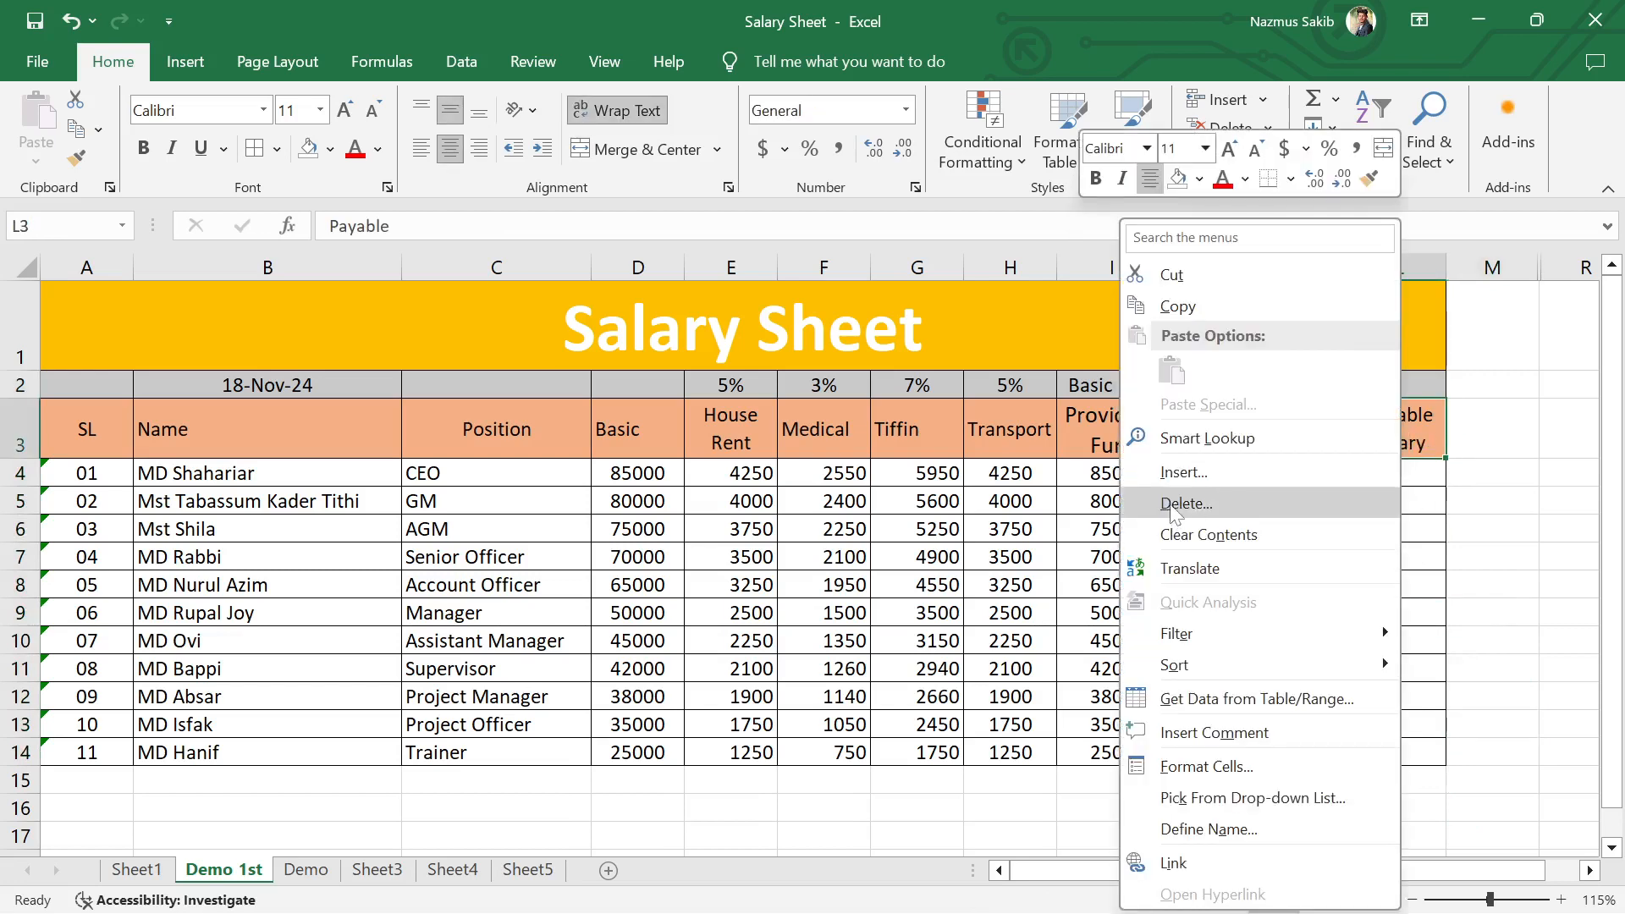
left_click(1184, 471)
left_click(1151, 553)
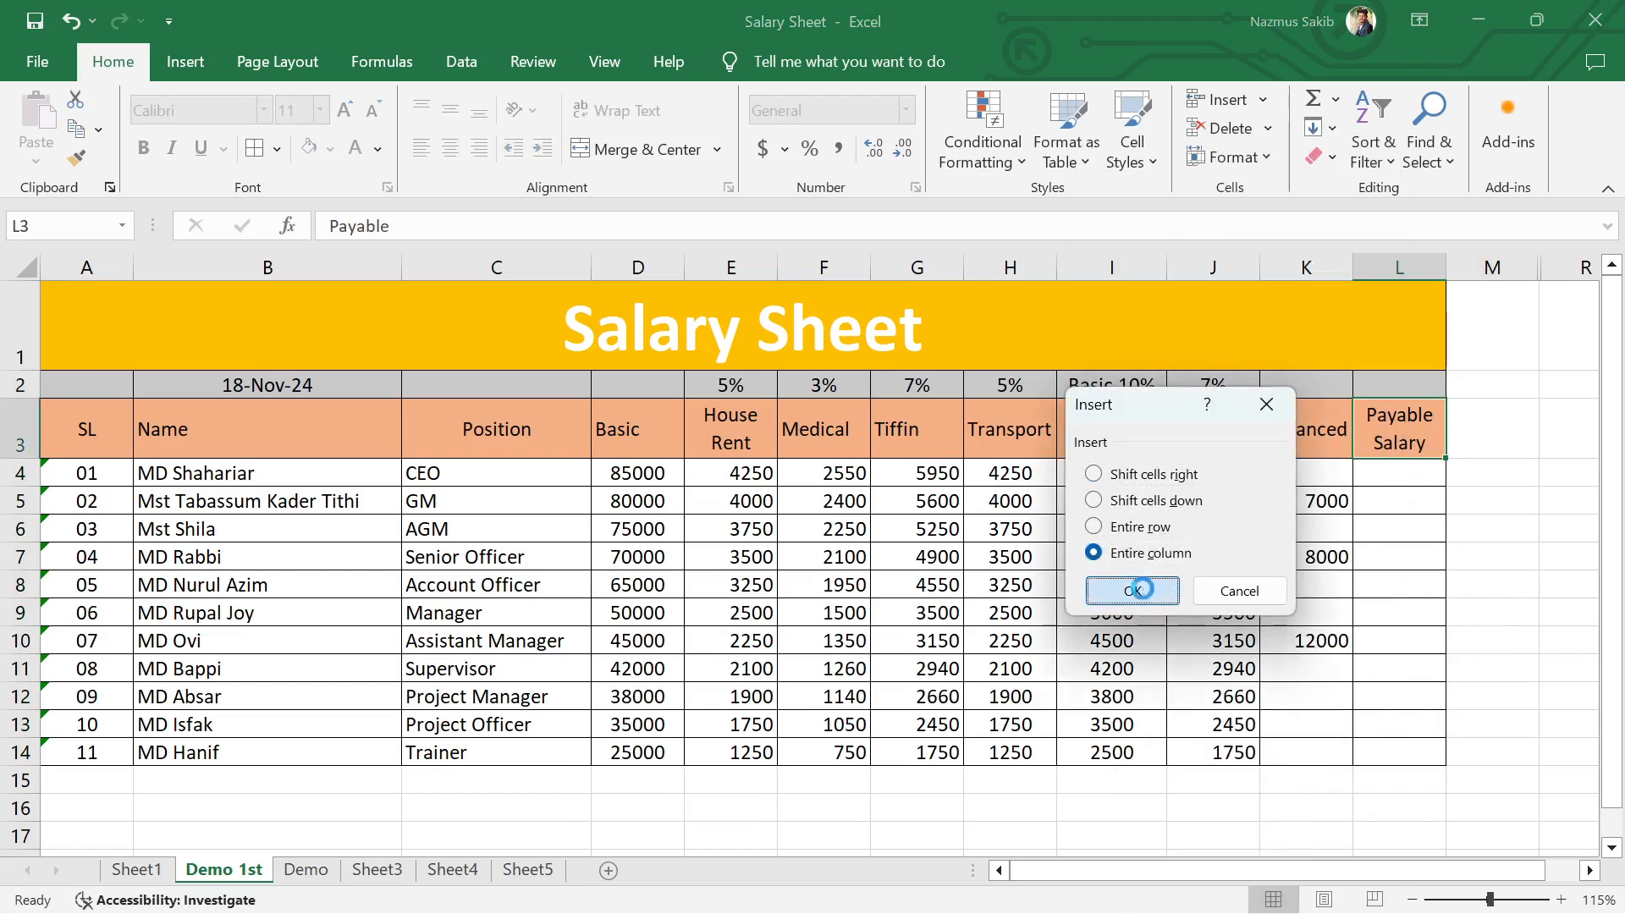
left_click(1133, 591)
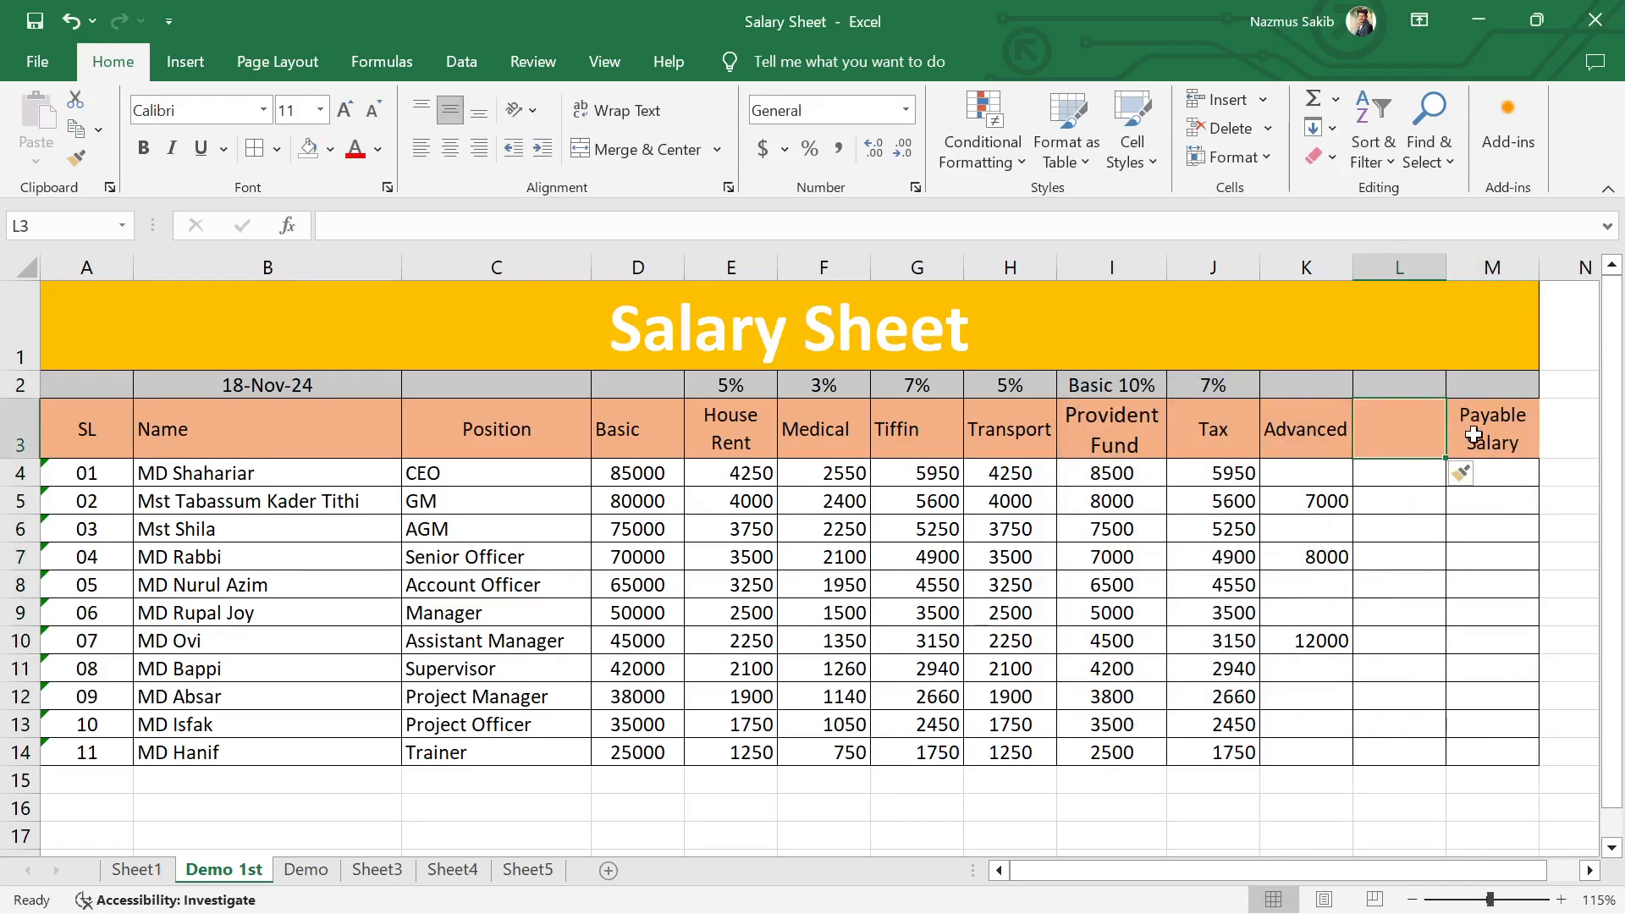
Step: Insert a second entire column at L, giving two blank columns before Payable Salary
right_click(1414, 427)
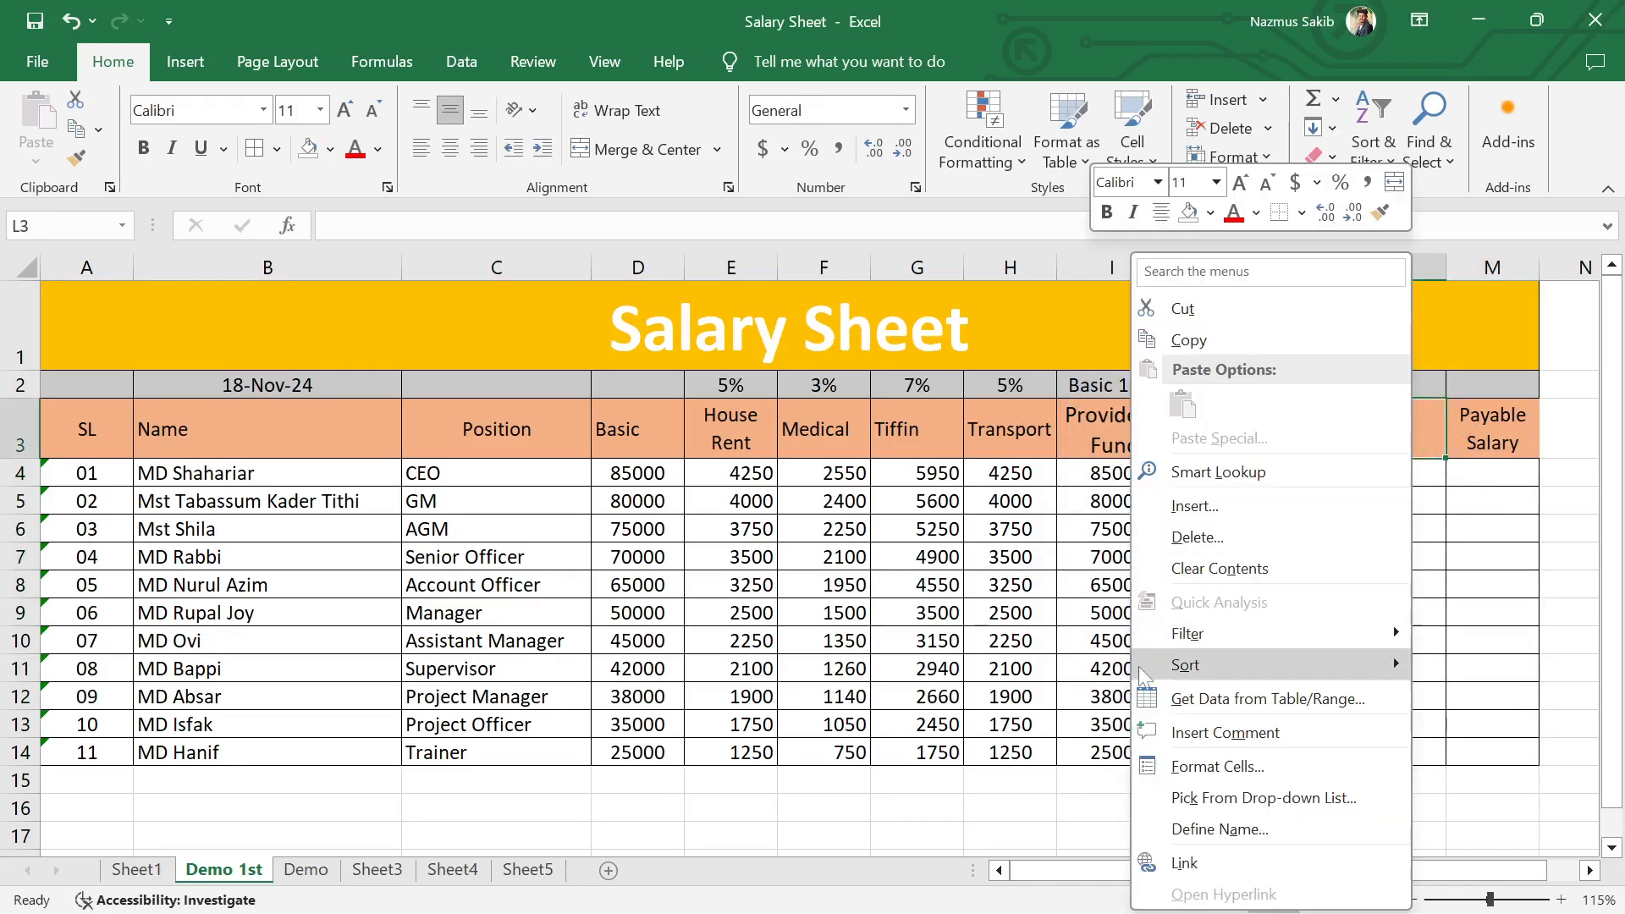
left_click(1194, 506)
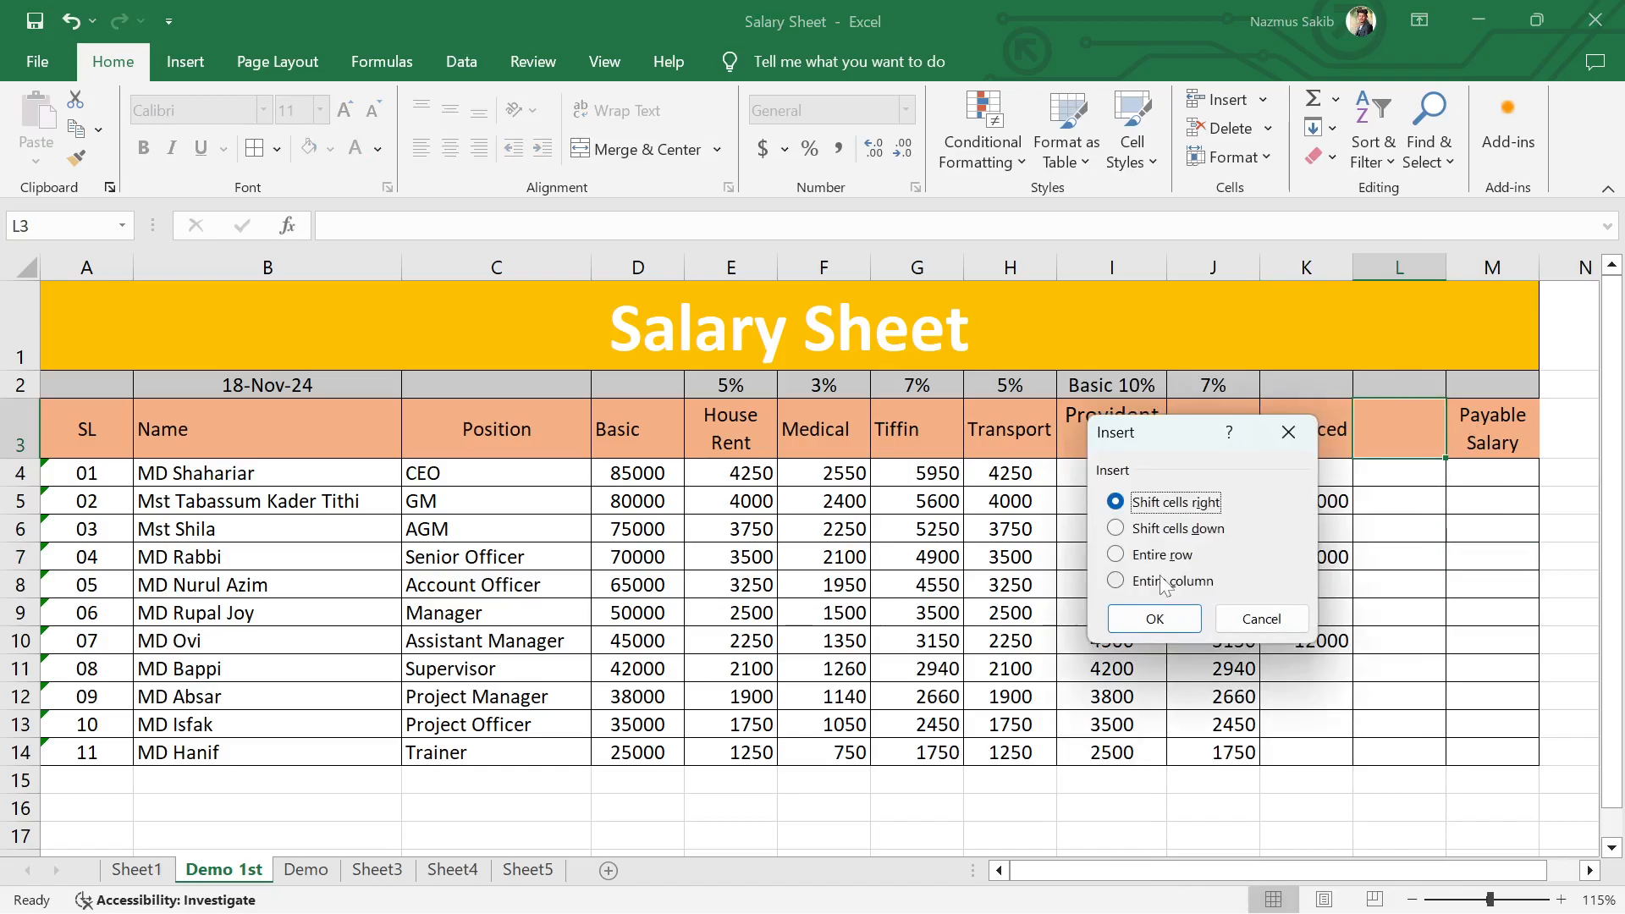
left_click(1164, 583)
left_click(1155, 618)
left_click(1401, 612)
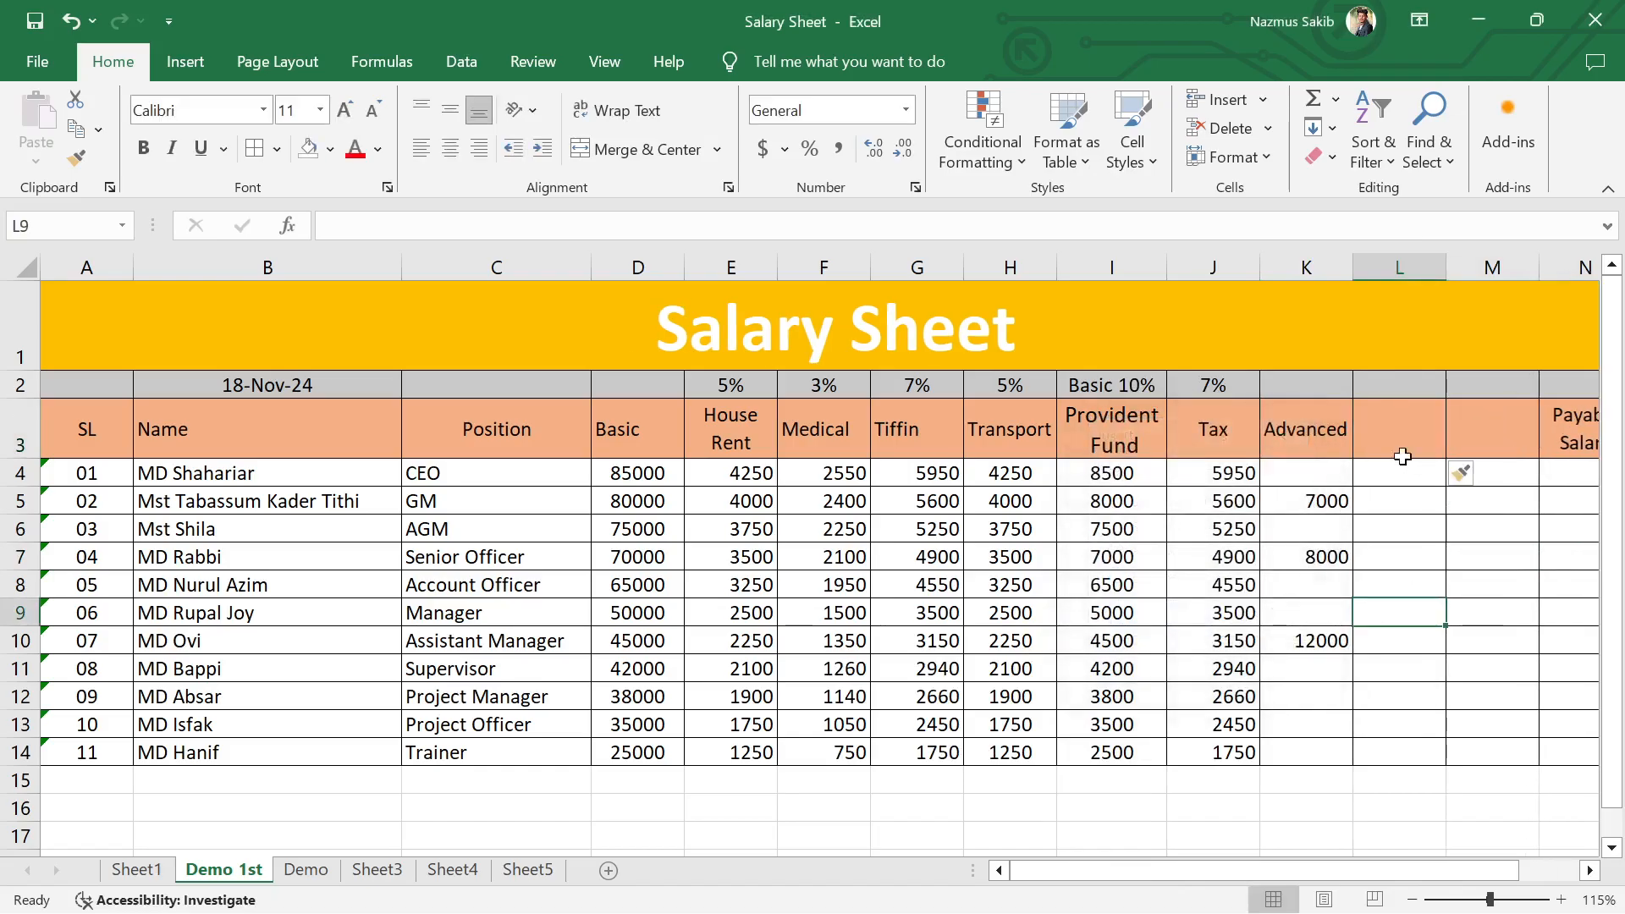
Step: Enter the header Total Salary in L3 and widen column L to fit it
left_click(1404, 435)
type("Tot")
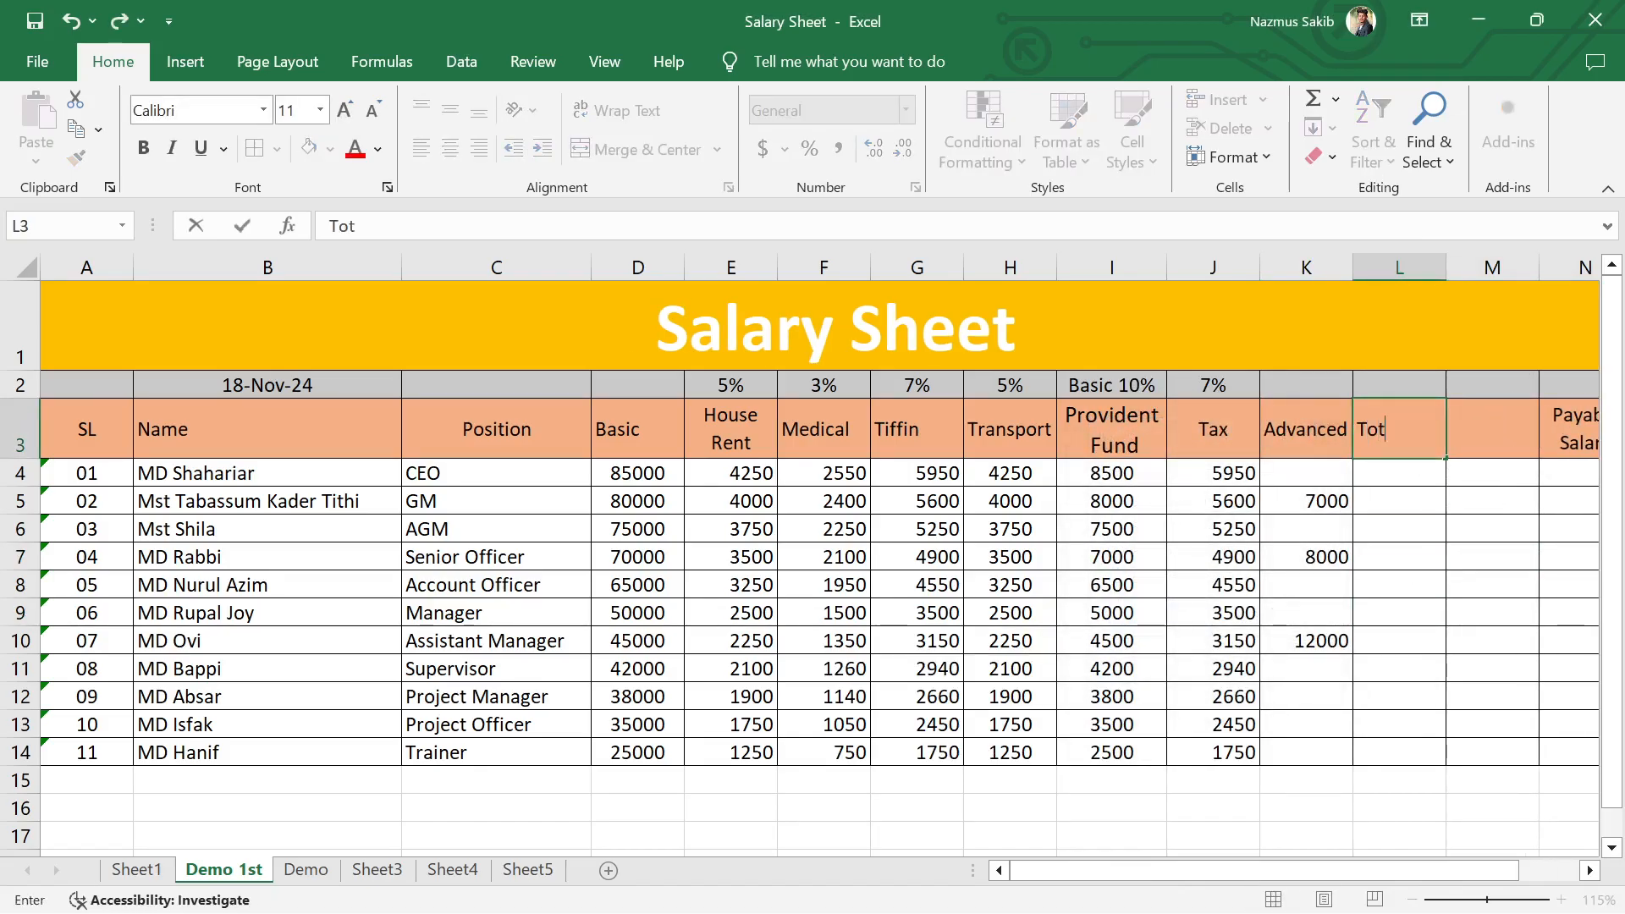
type("al Salary")
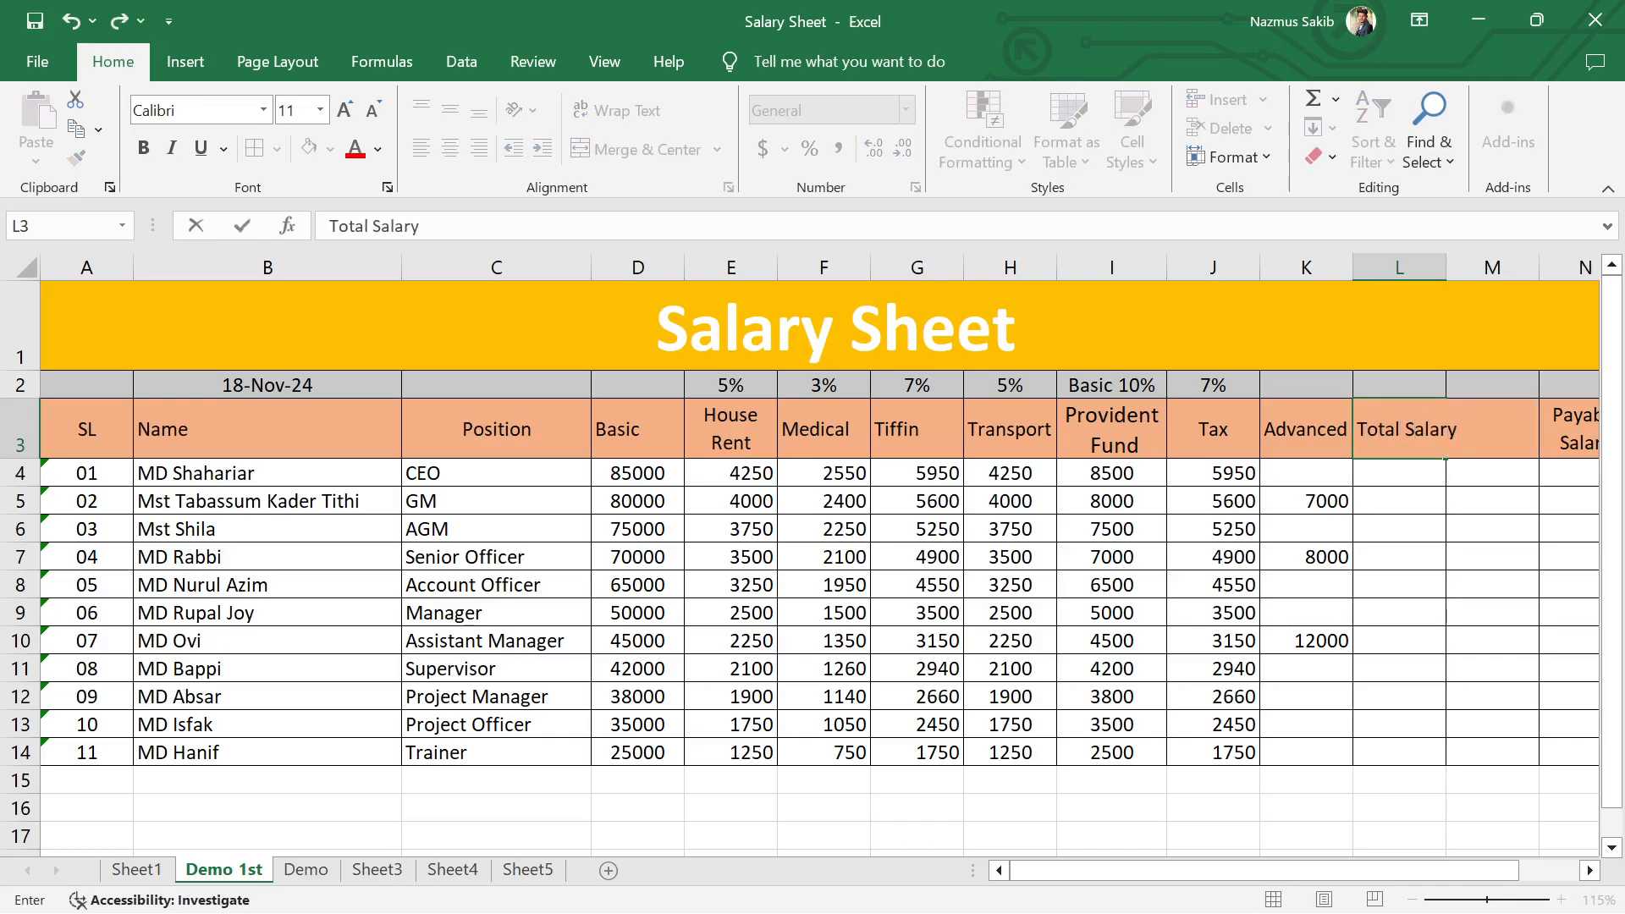
key("Return")
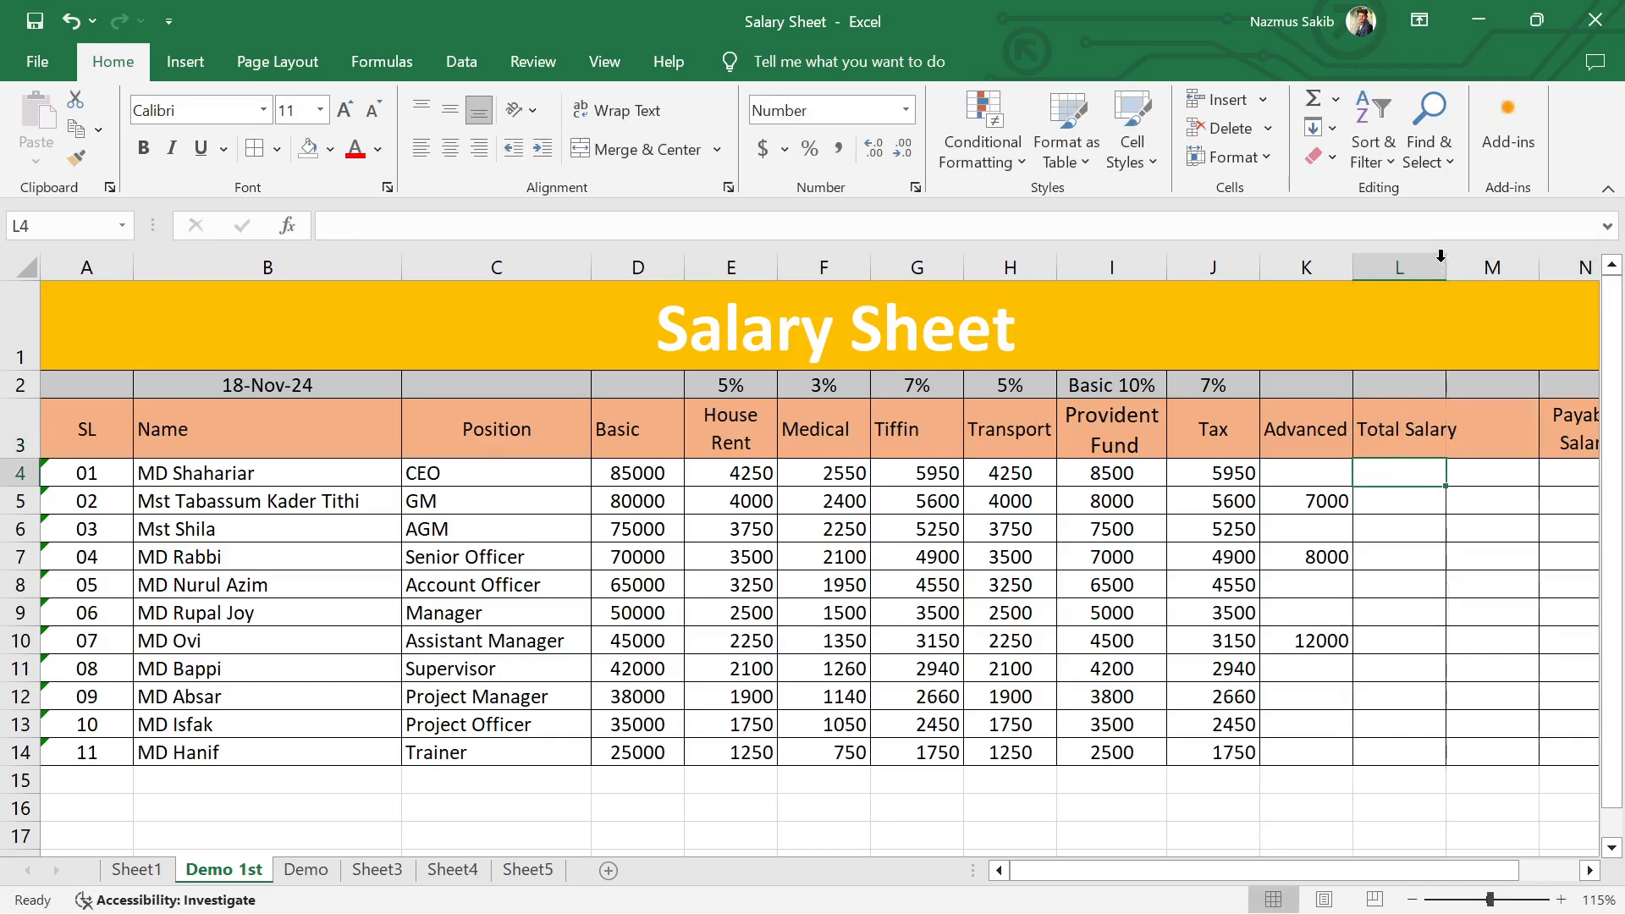
left_click_drag(1441, 256, 1459, 255)
Step: Enter the header Cut Salary in M3
left_click(1536, 421)
type("Cu")
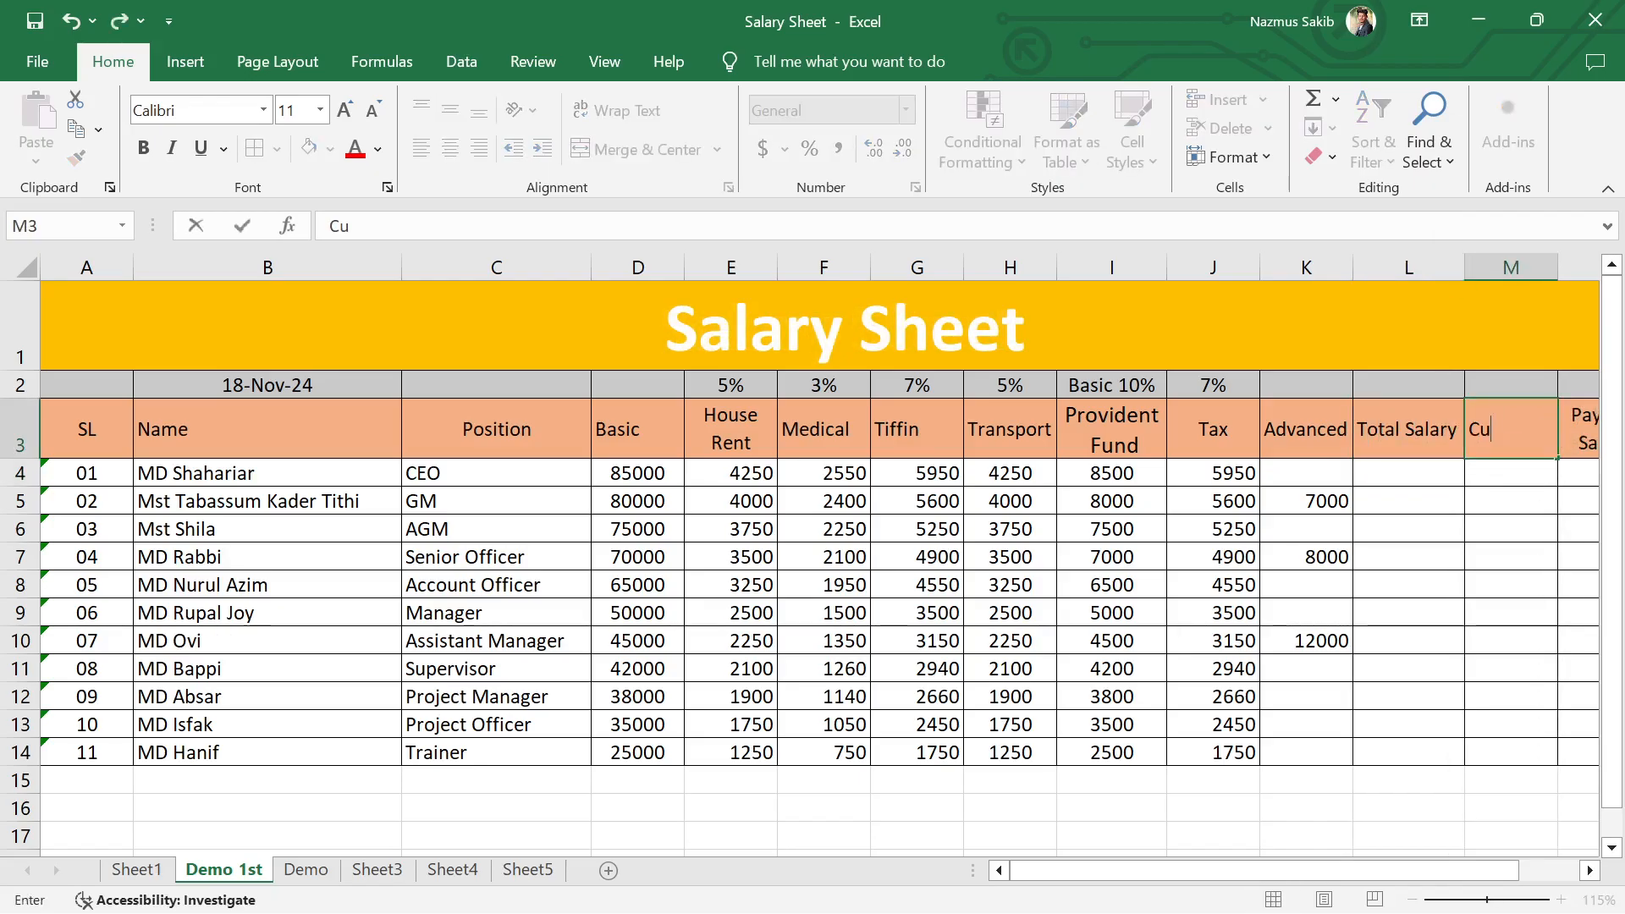
type("t Salary")
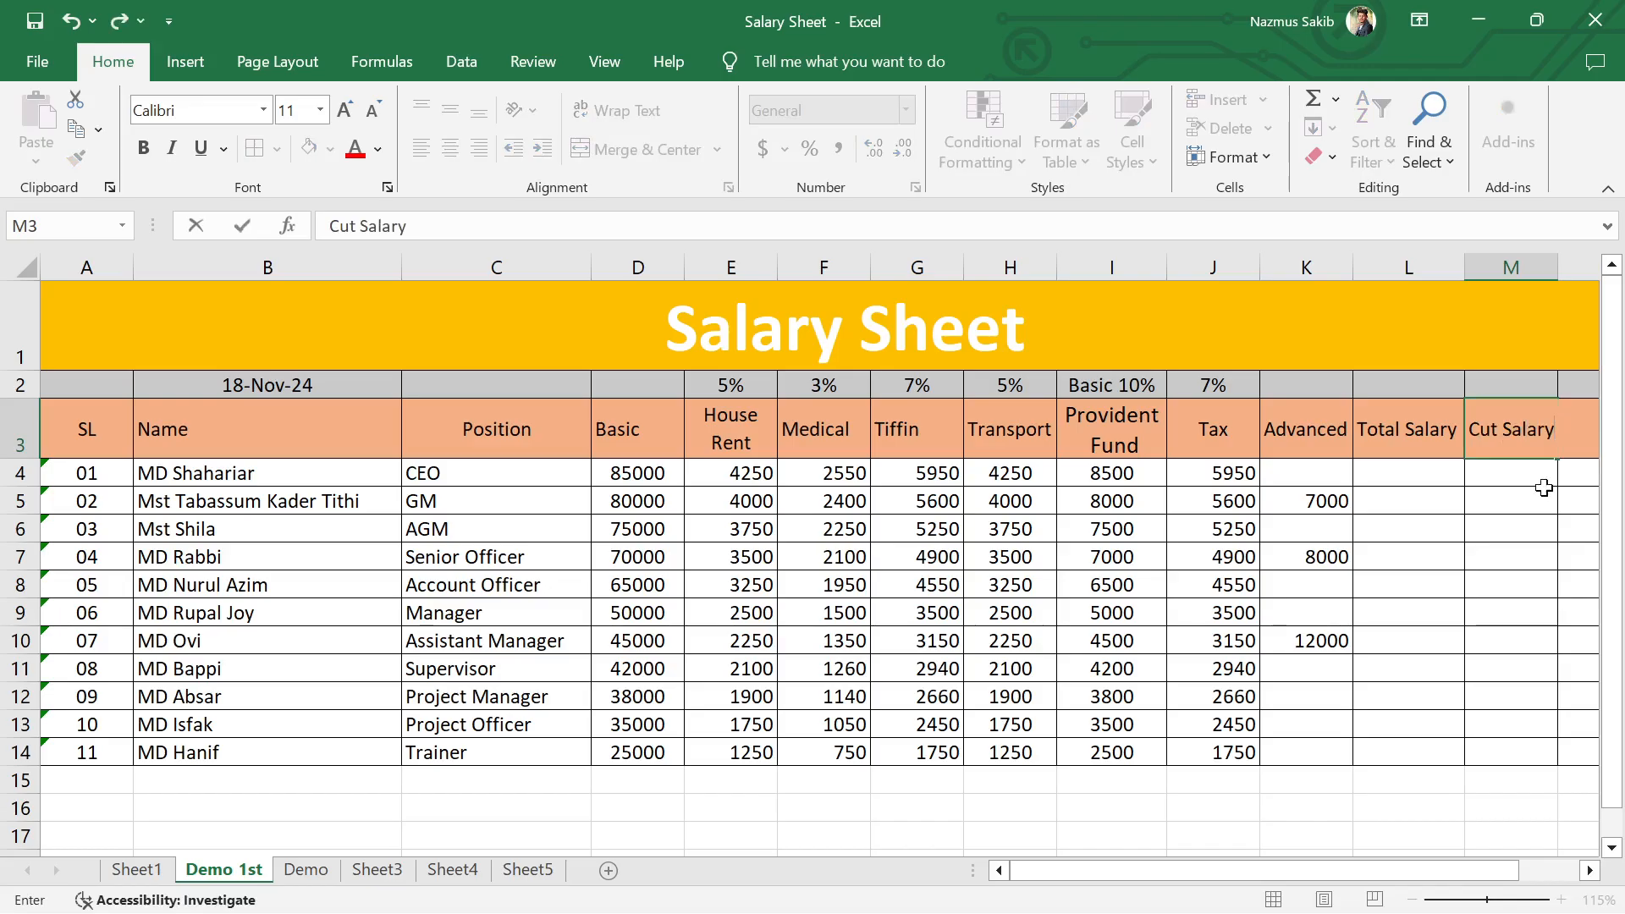
key("Return")
Step: Calculate the CEO's Total Salary in L4 with =SUM(D4:H4) and fill the formula down to L14
left_click_drag(1085, 872, 1156, 895)
left_click(1051, 475)
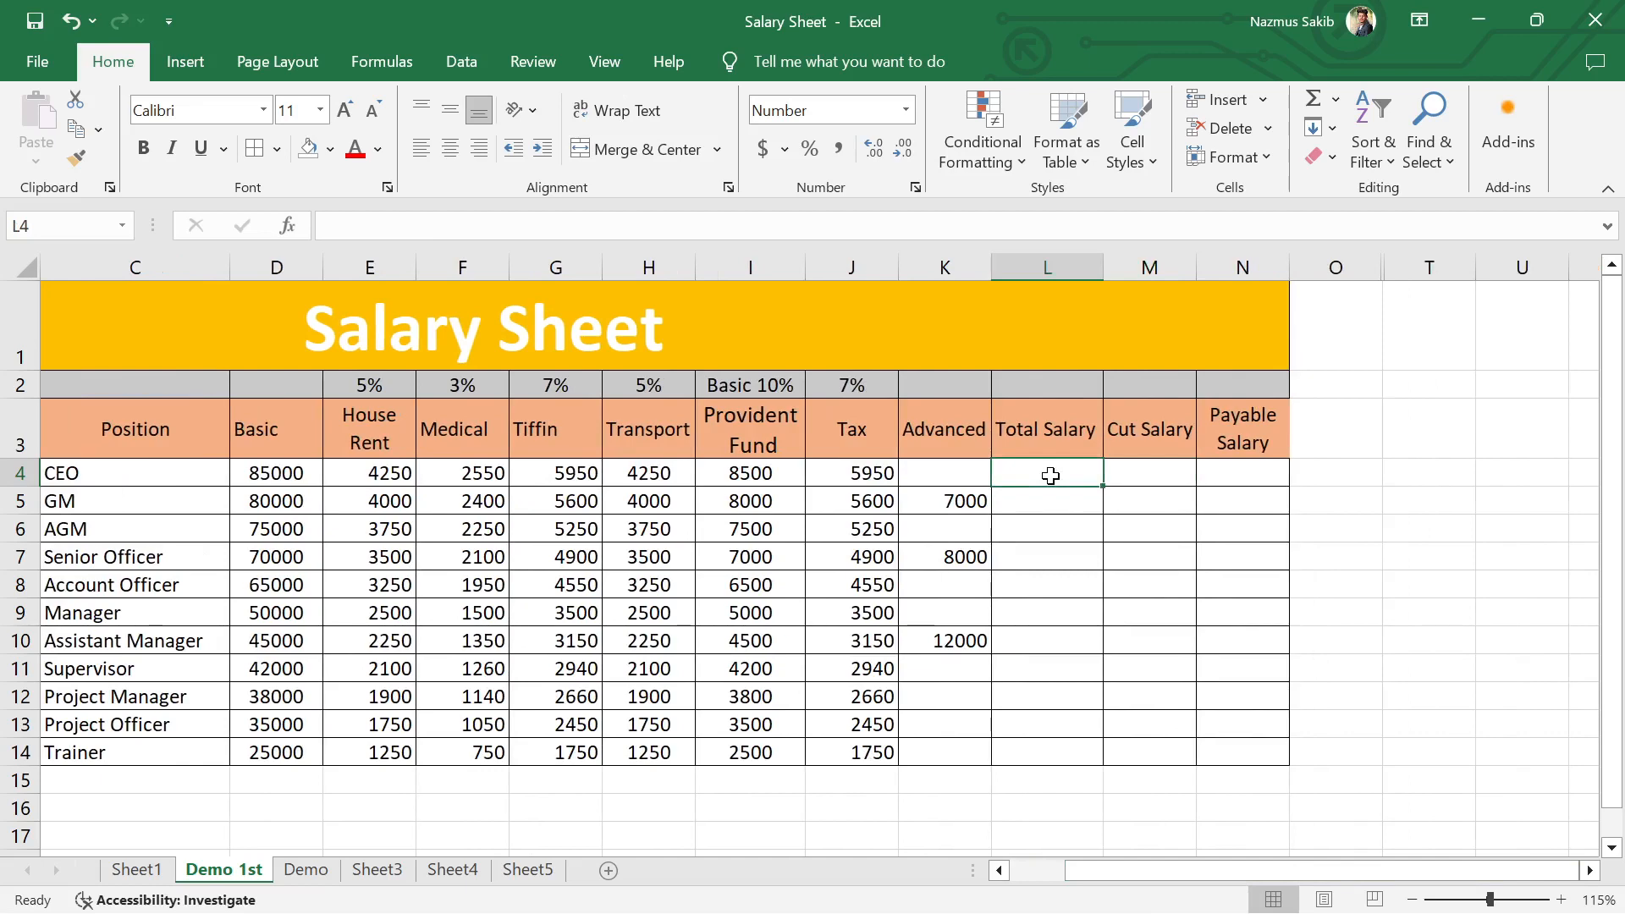
type("=sum")
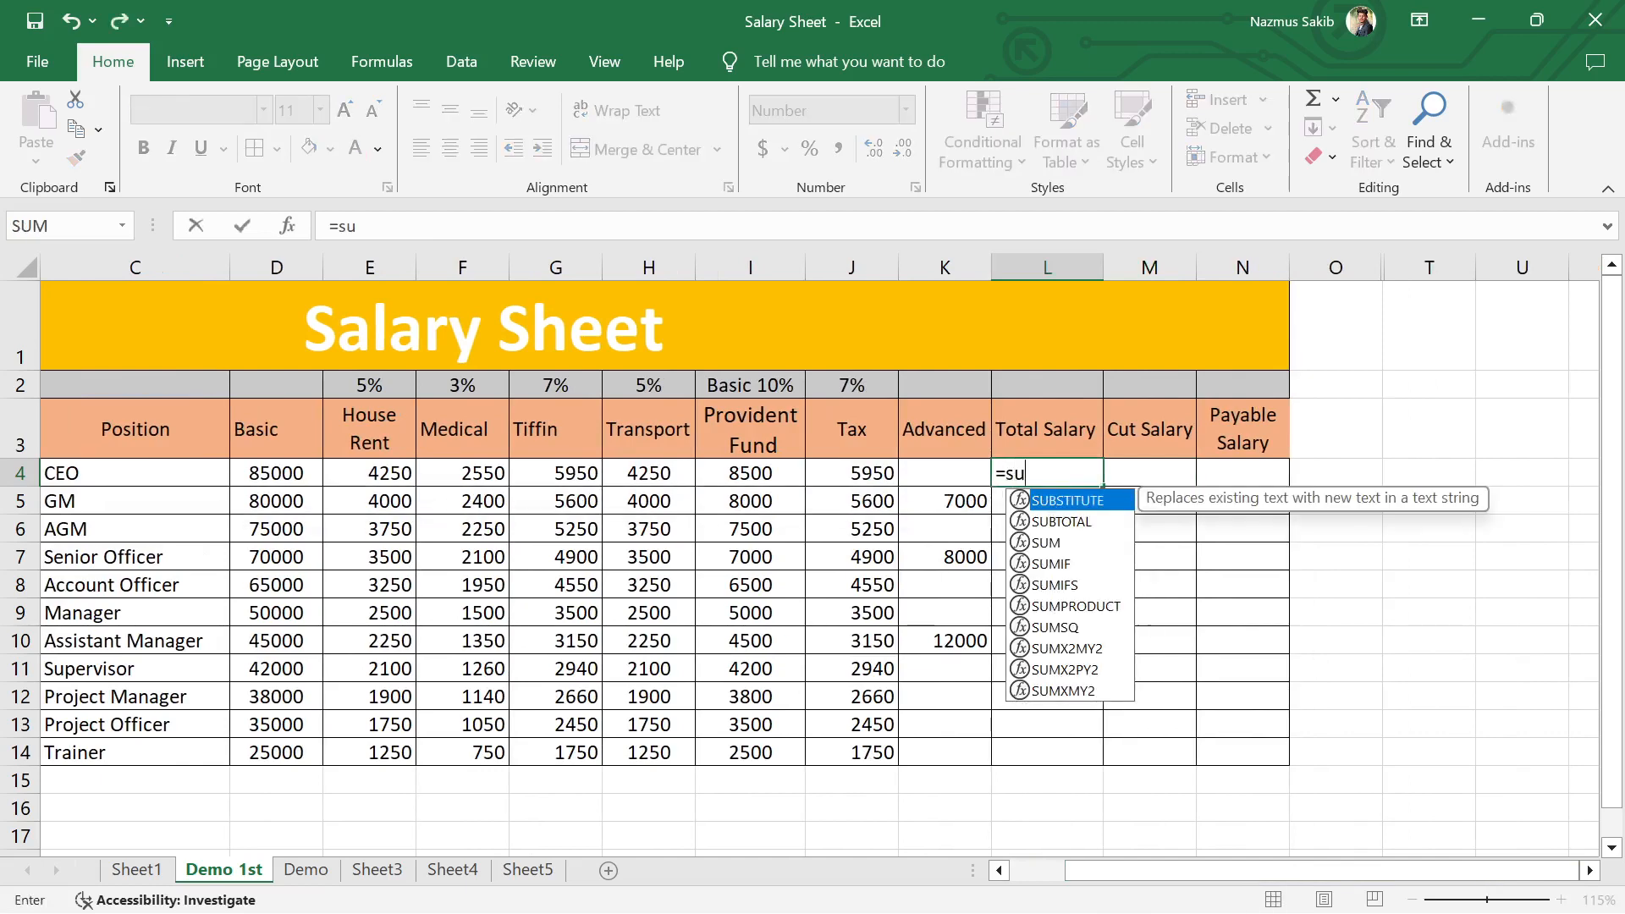
key("Tab")
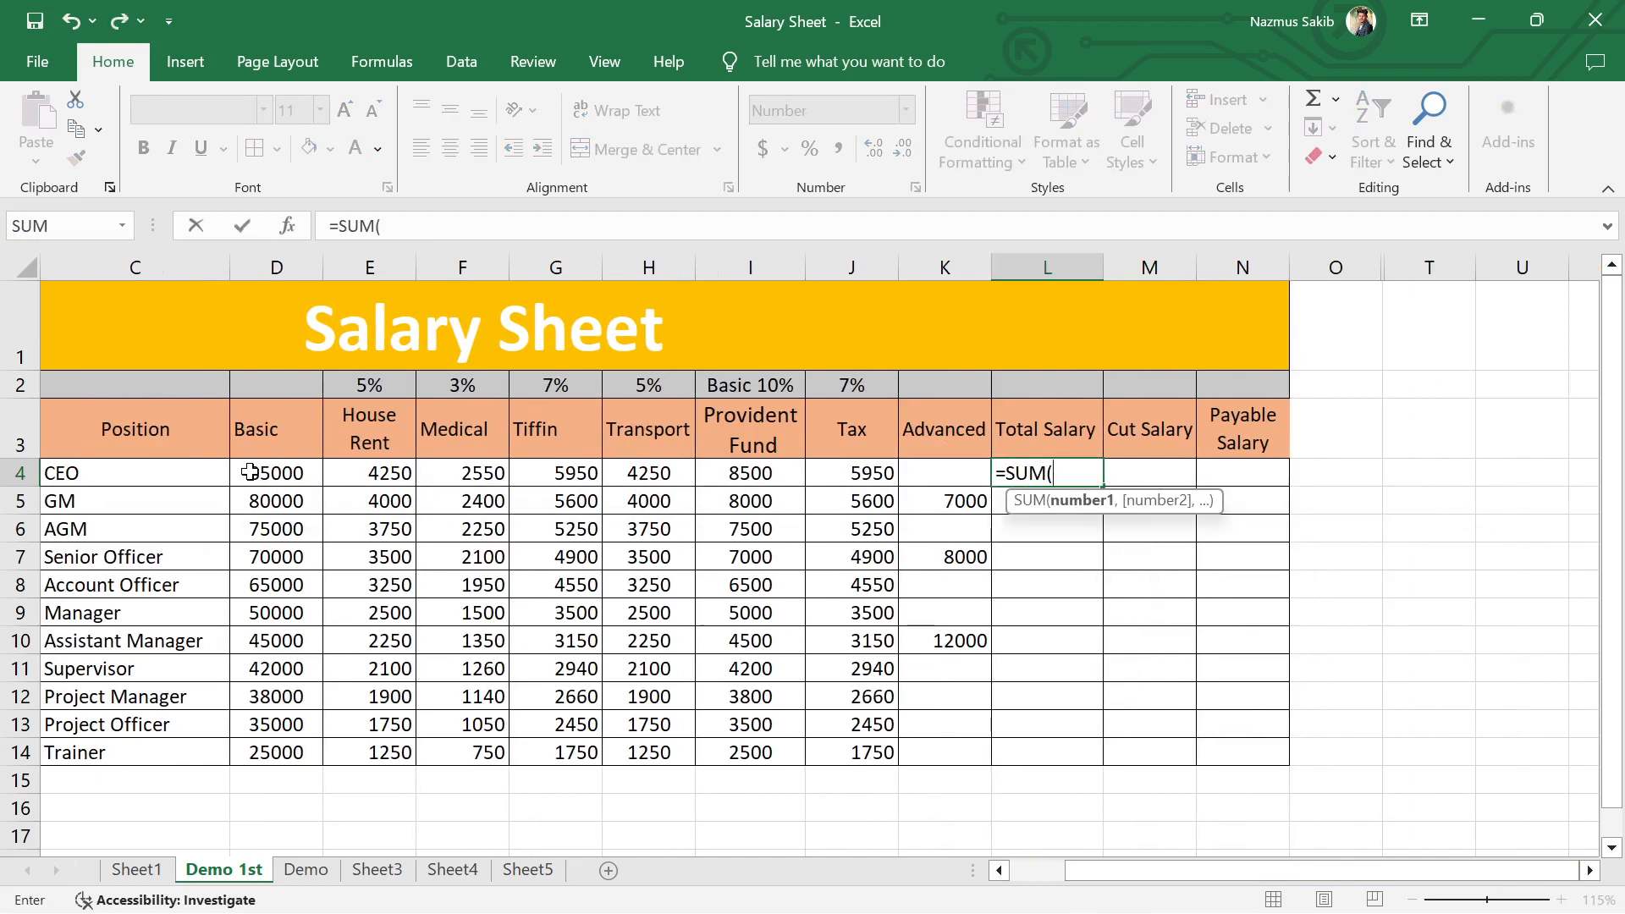
left_click_drag(250, 474, 641, 478)
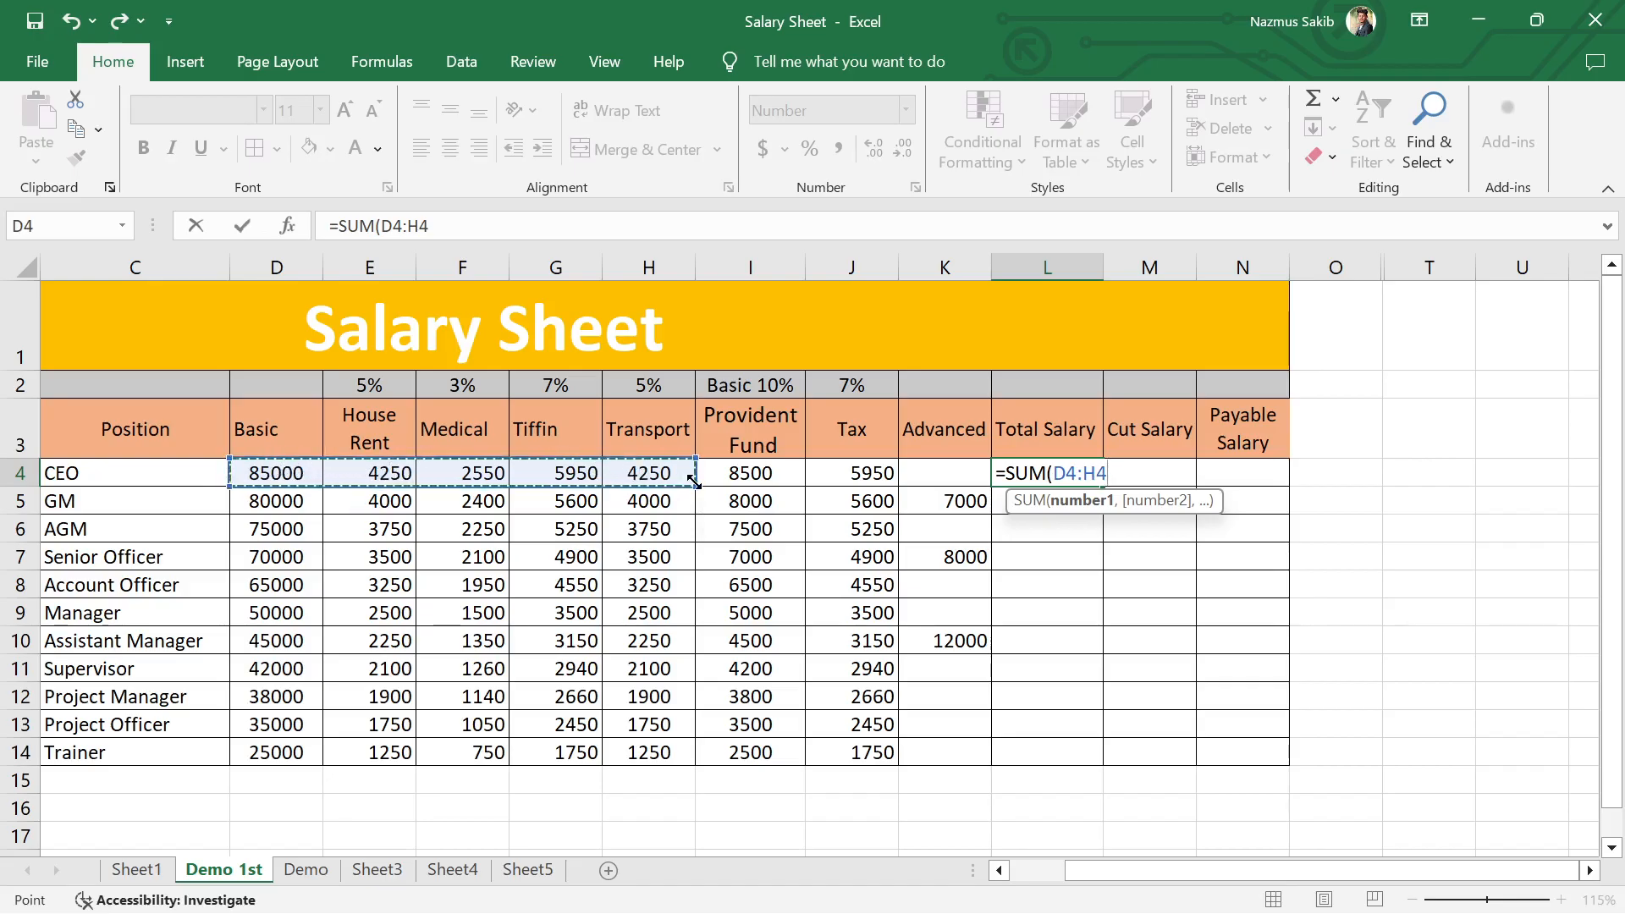
type(")")
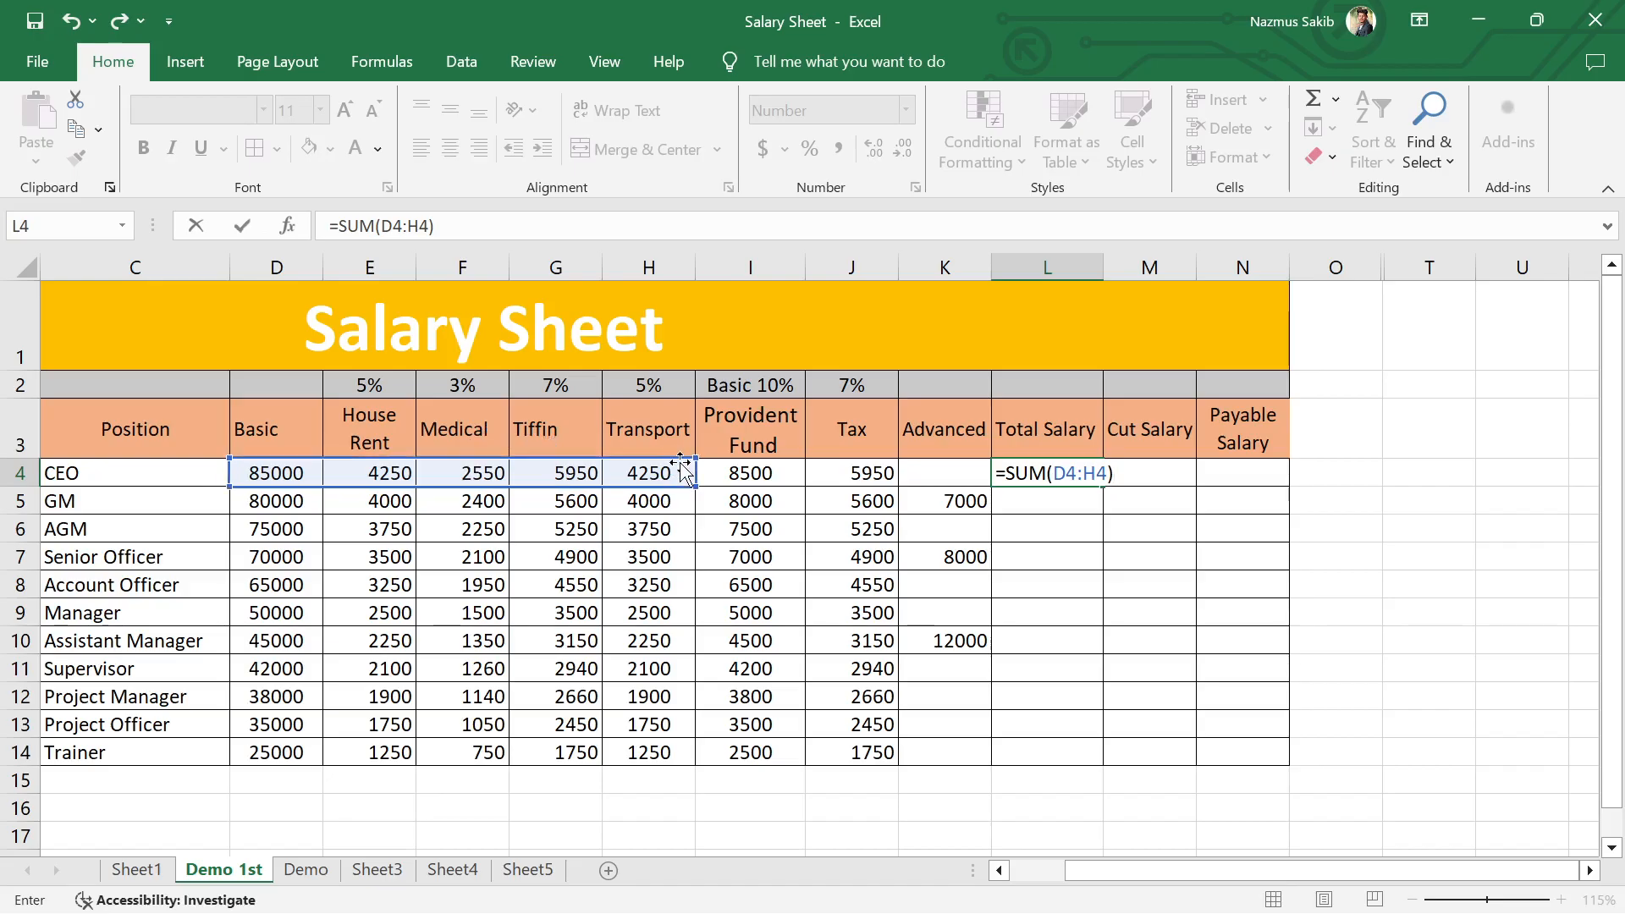
key("Return")
left_click(1084, 476)
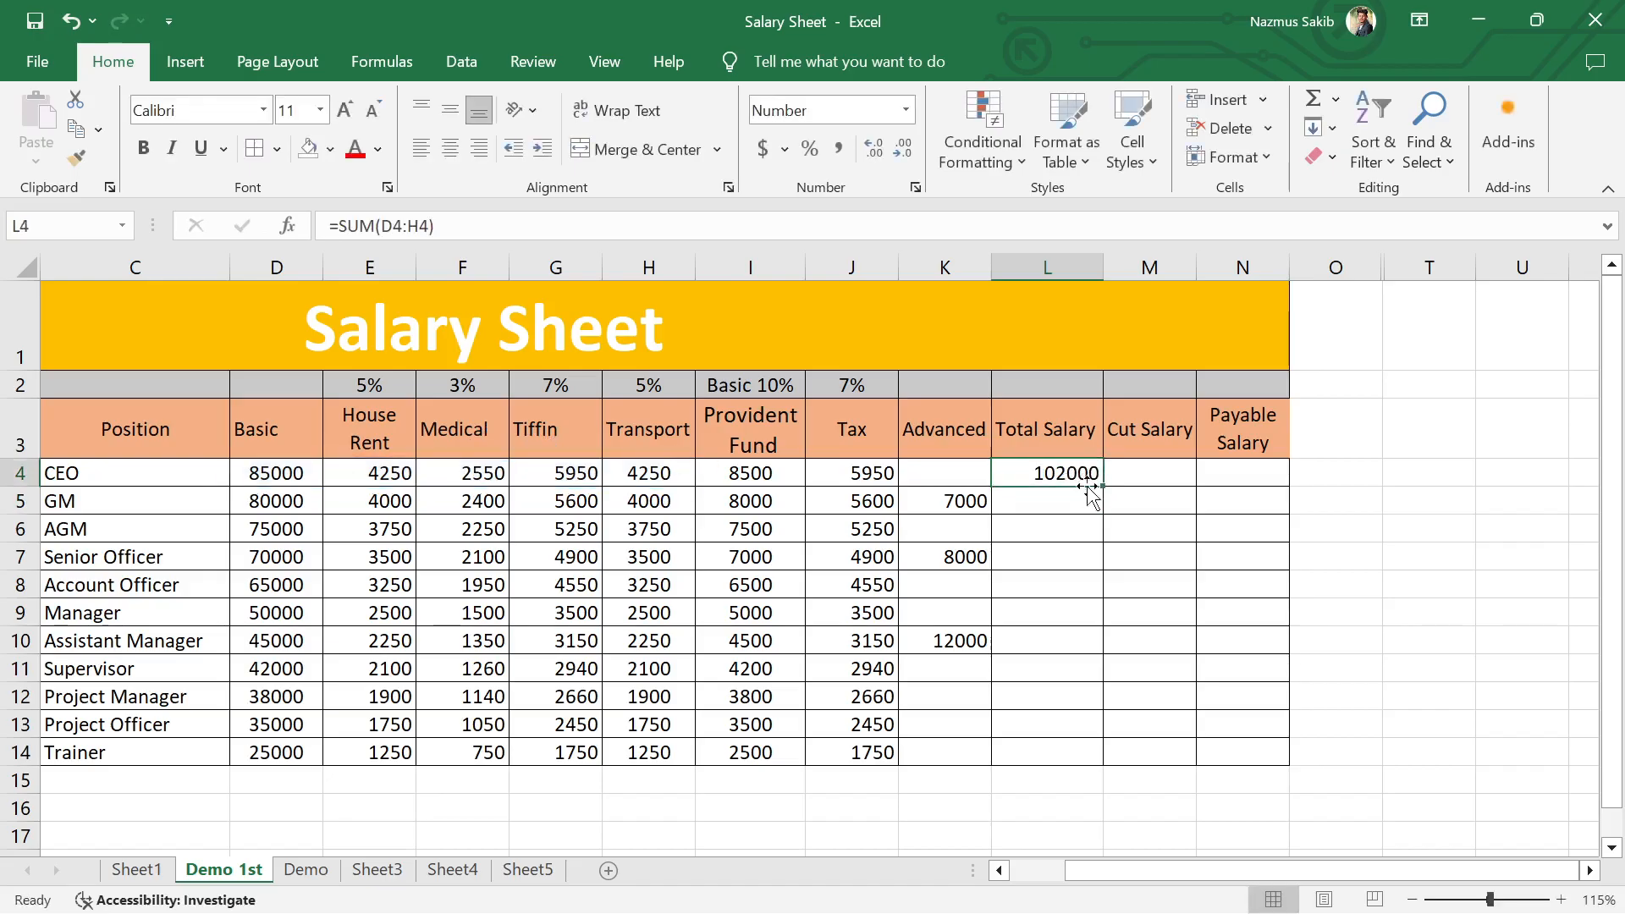
double_click(1103, 488)
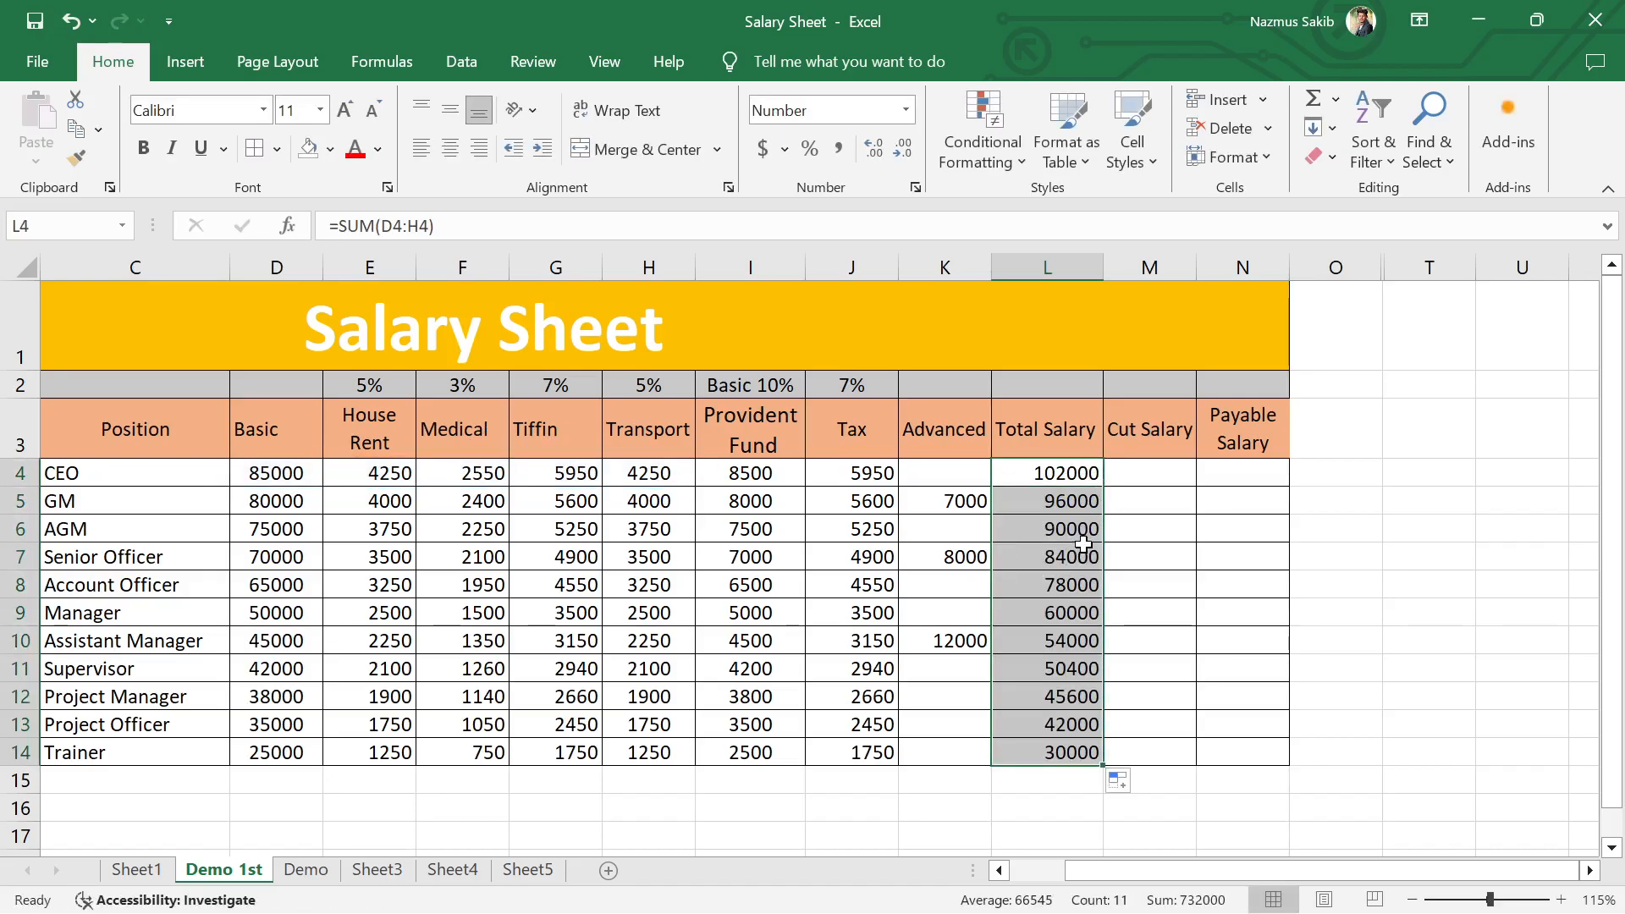
Step: Calculate the CEO's Cut Salary in M4 with =SUM(I4:K4) and fill the formula down to M14
left_click(1137, 471)
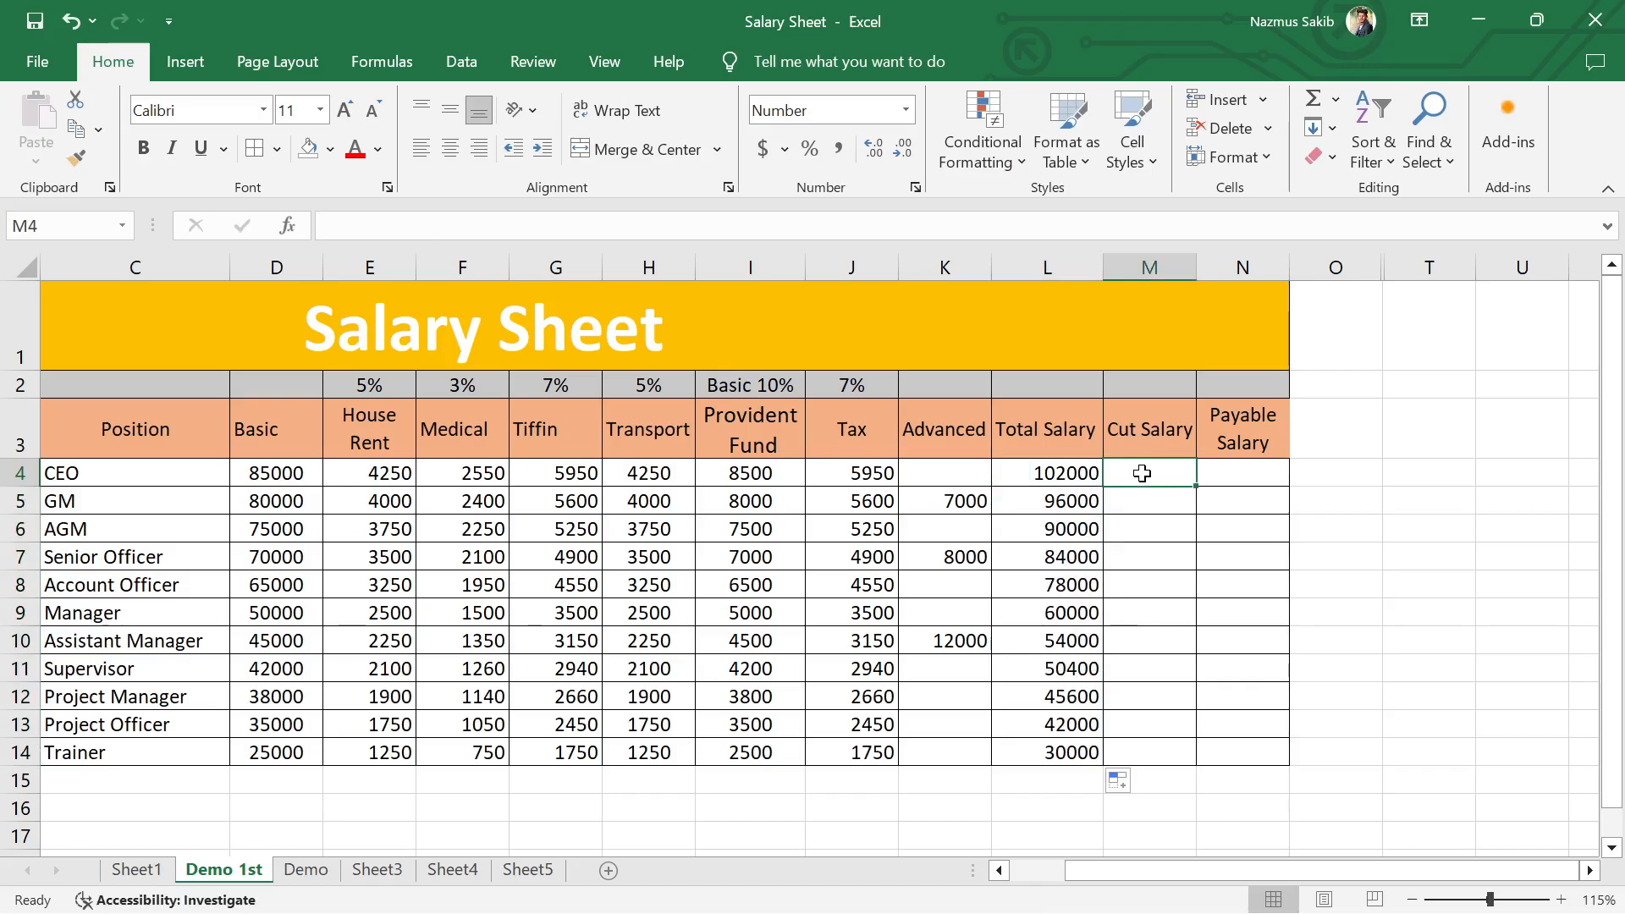
type("=")
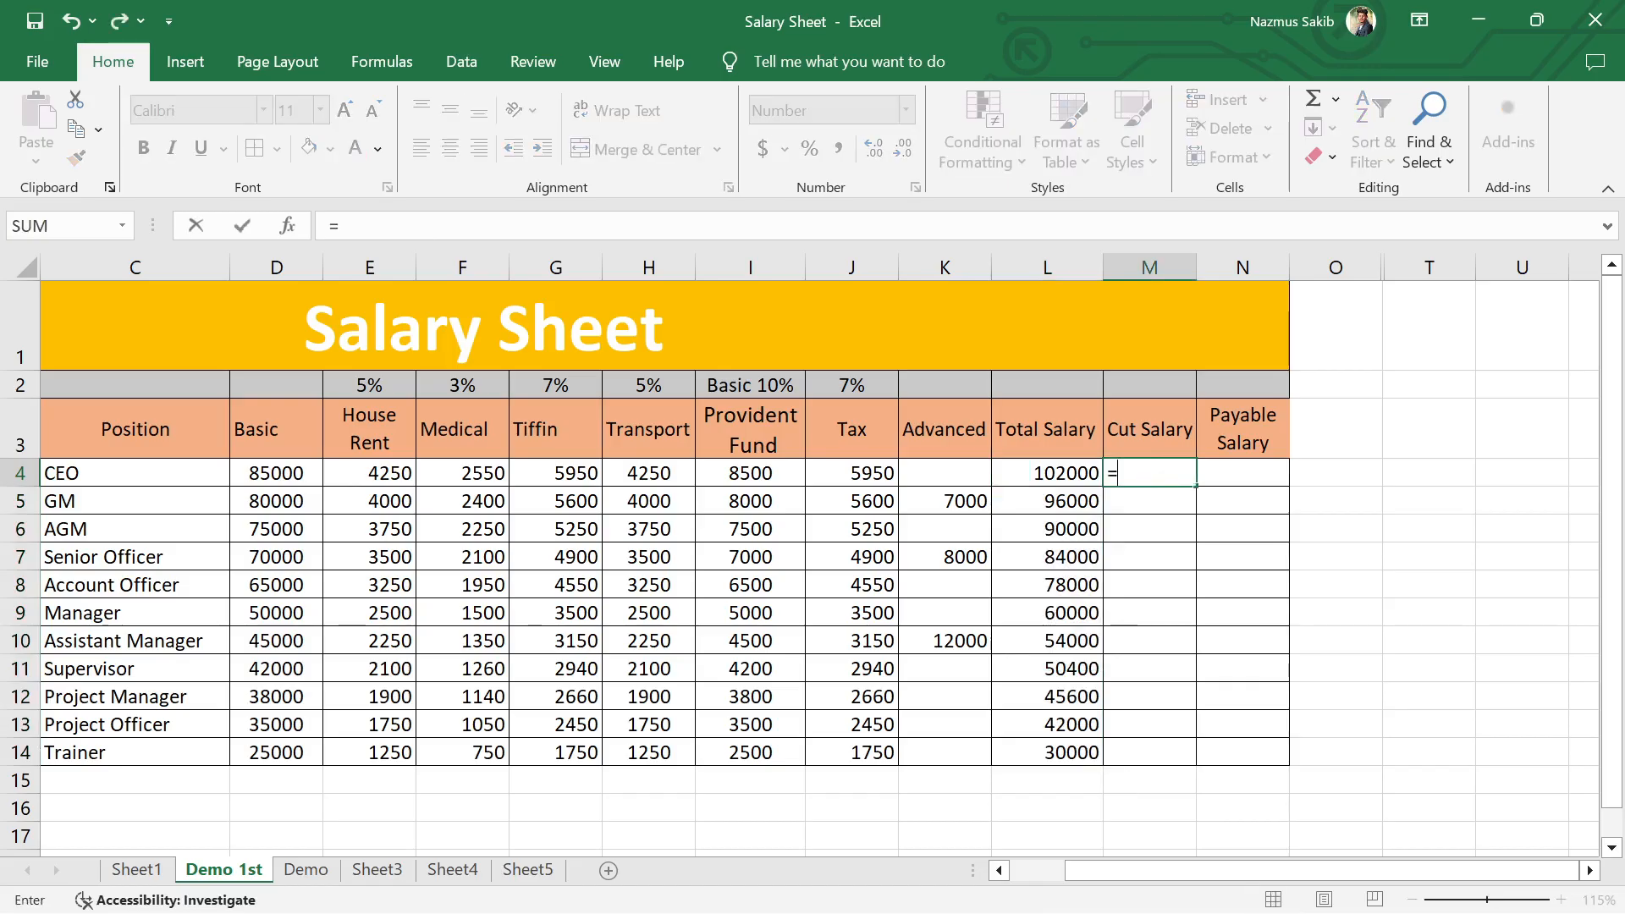
type("sum")
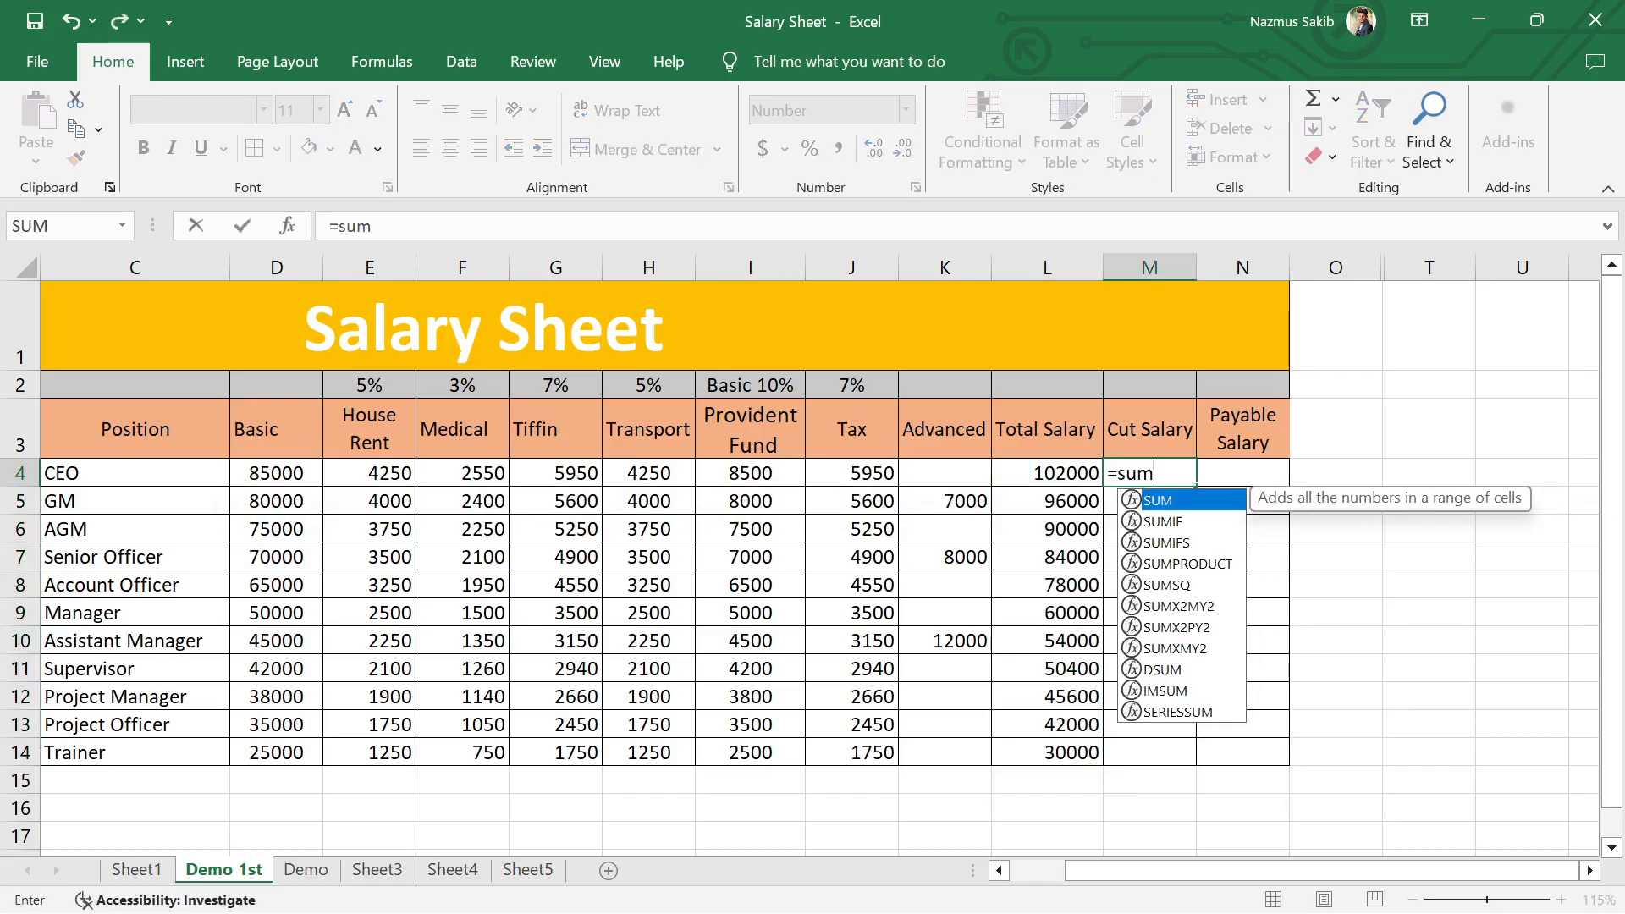
key("Tab")
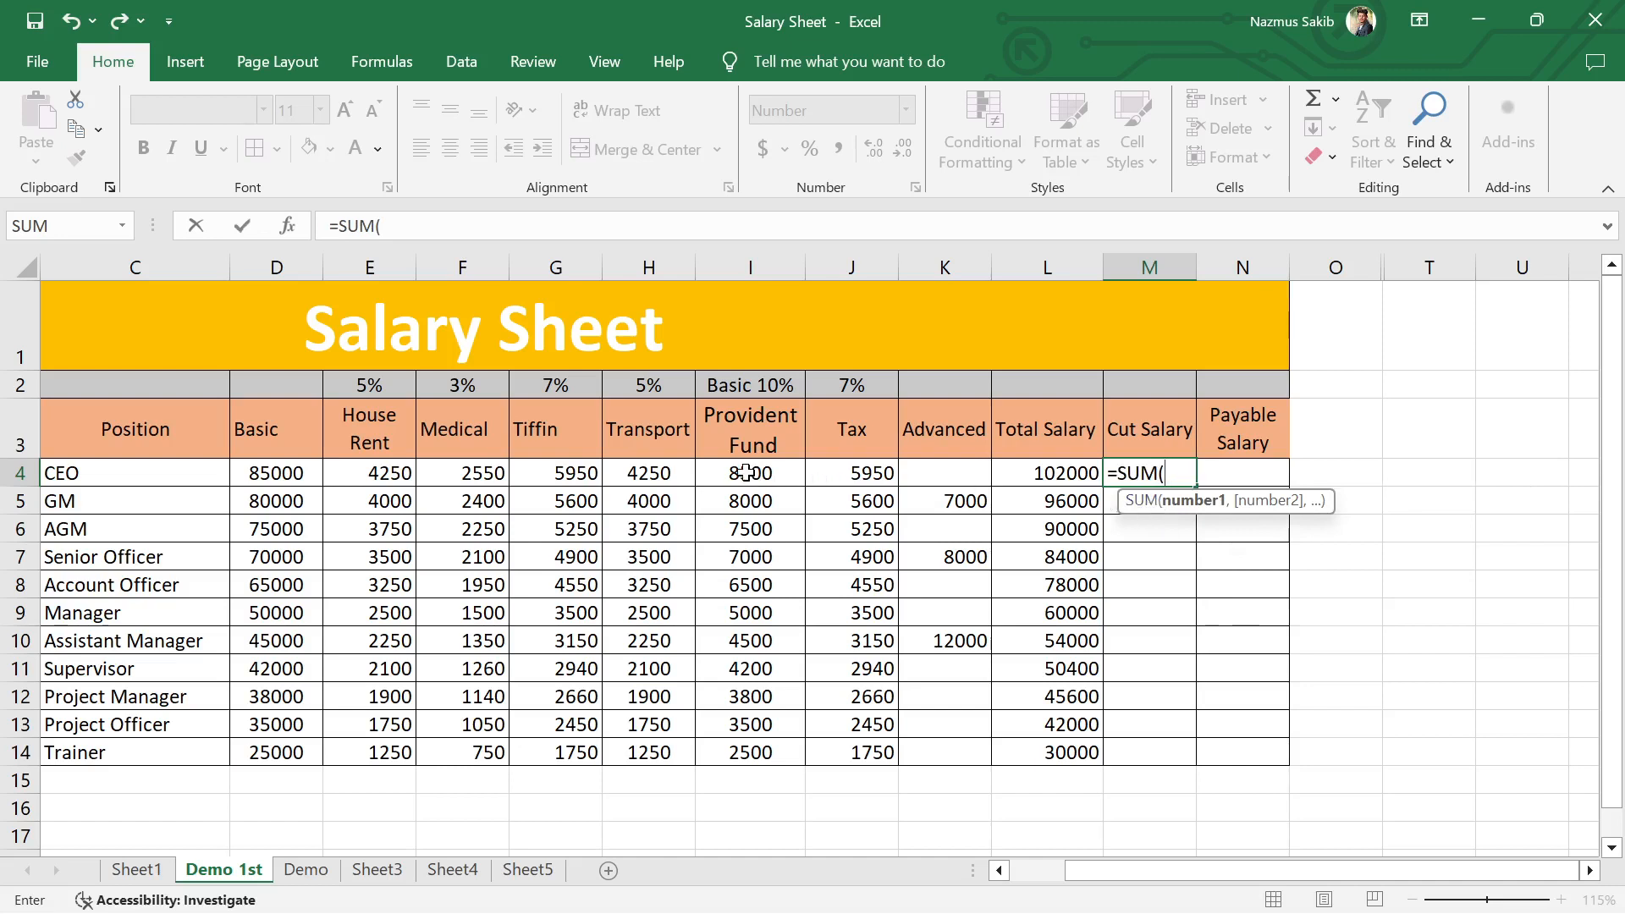
left_click_drag(746, 472, 951, 475)
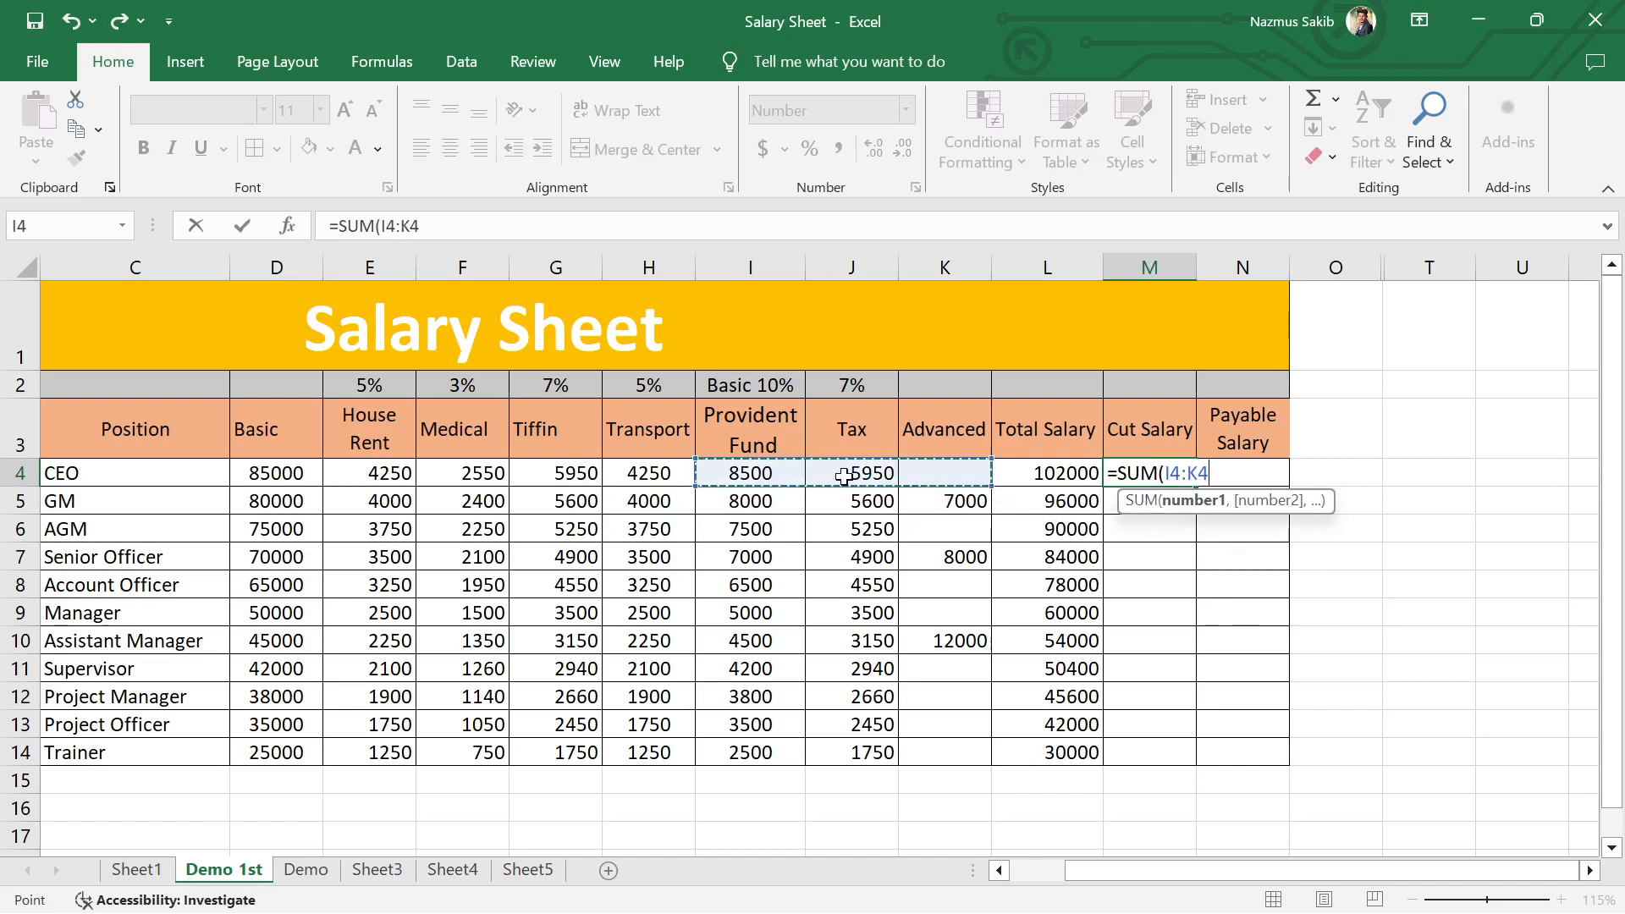
key("Return")
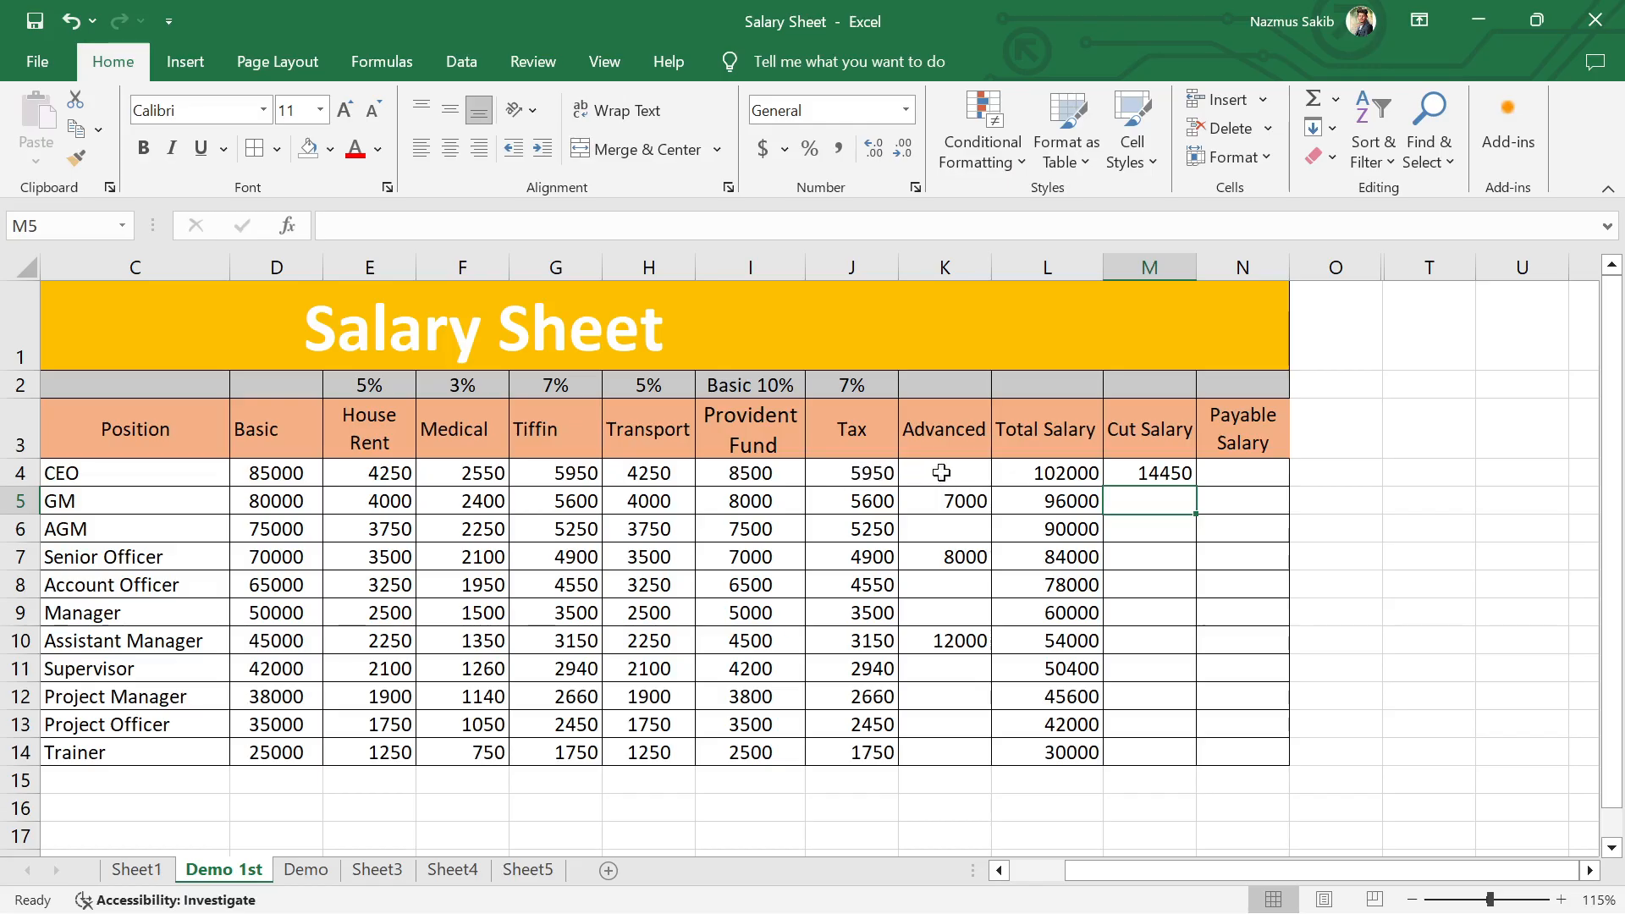
left_click(1140, 470)
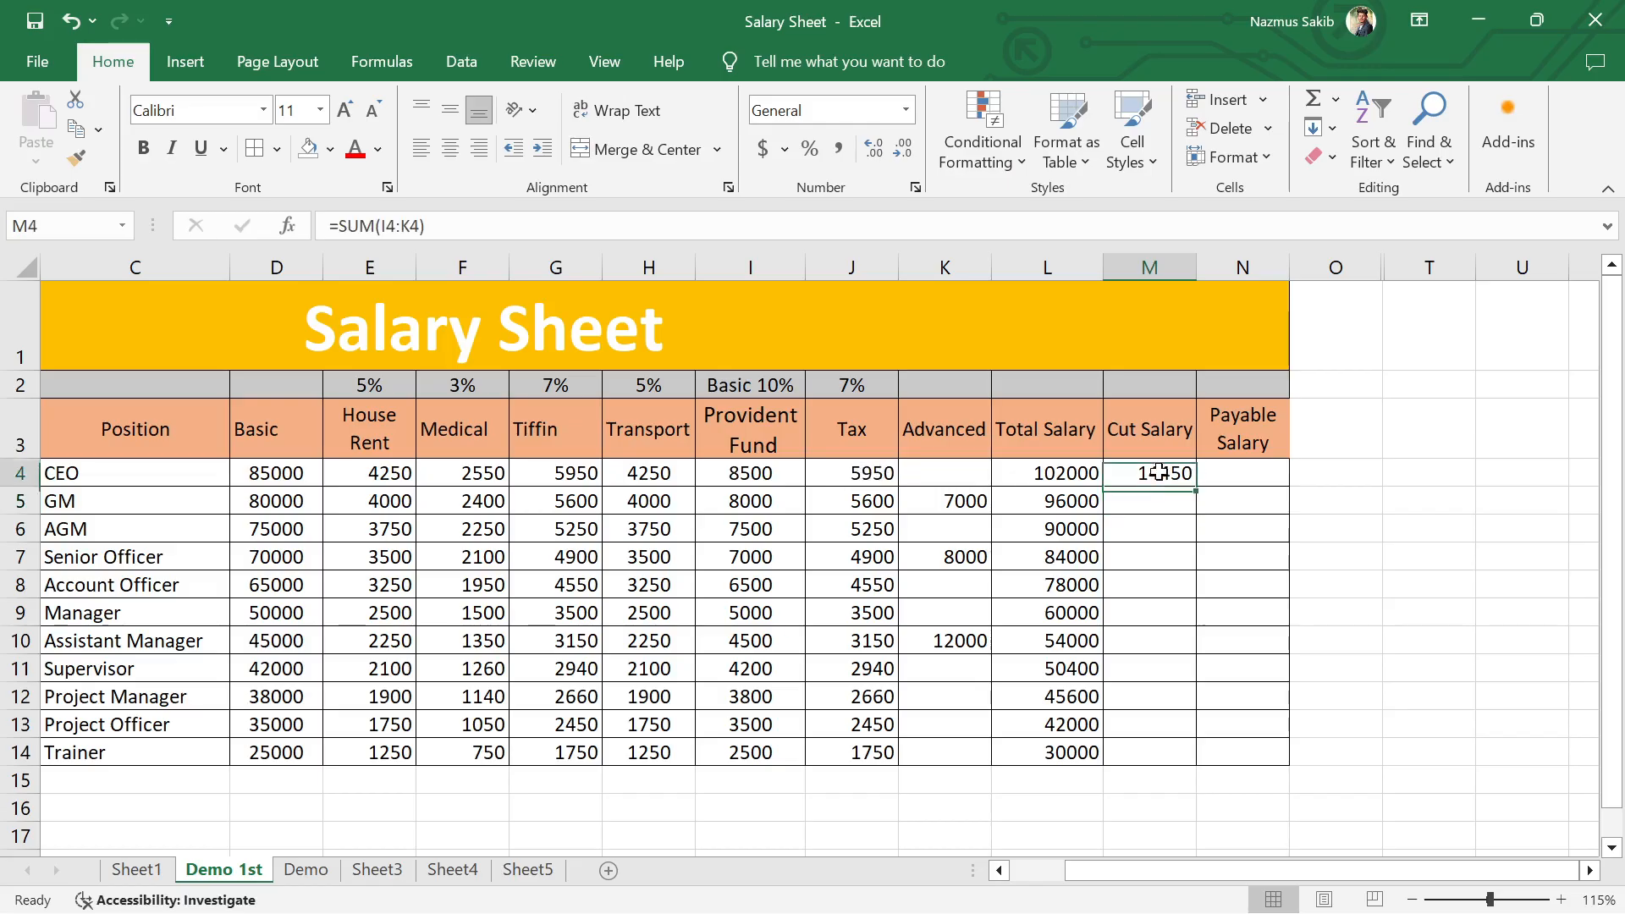
double_click(1196, 486)
left_click(1253, 555)
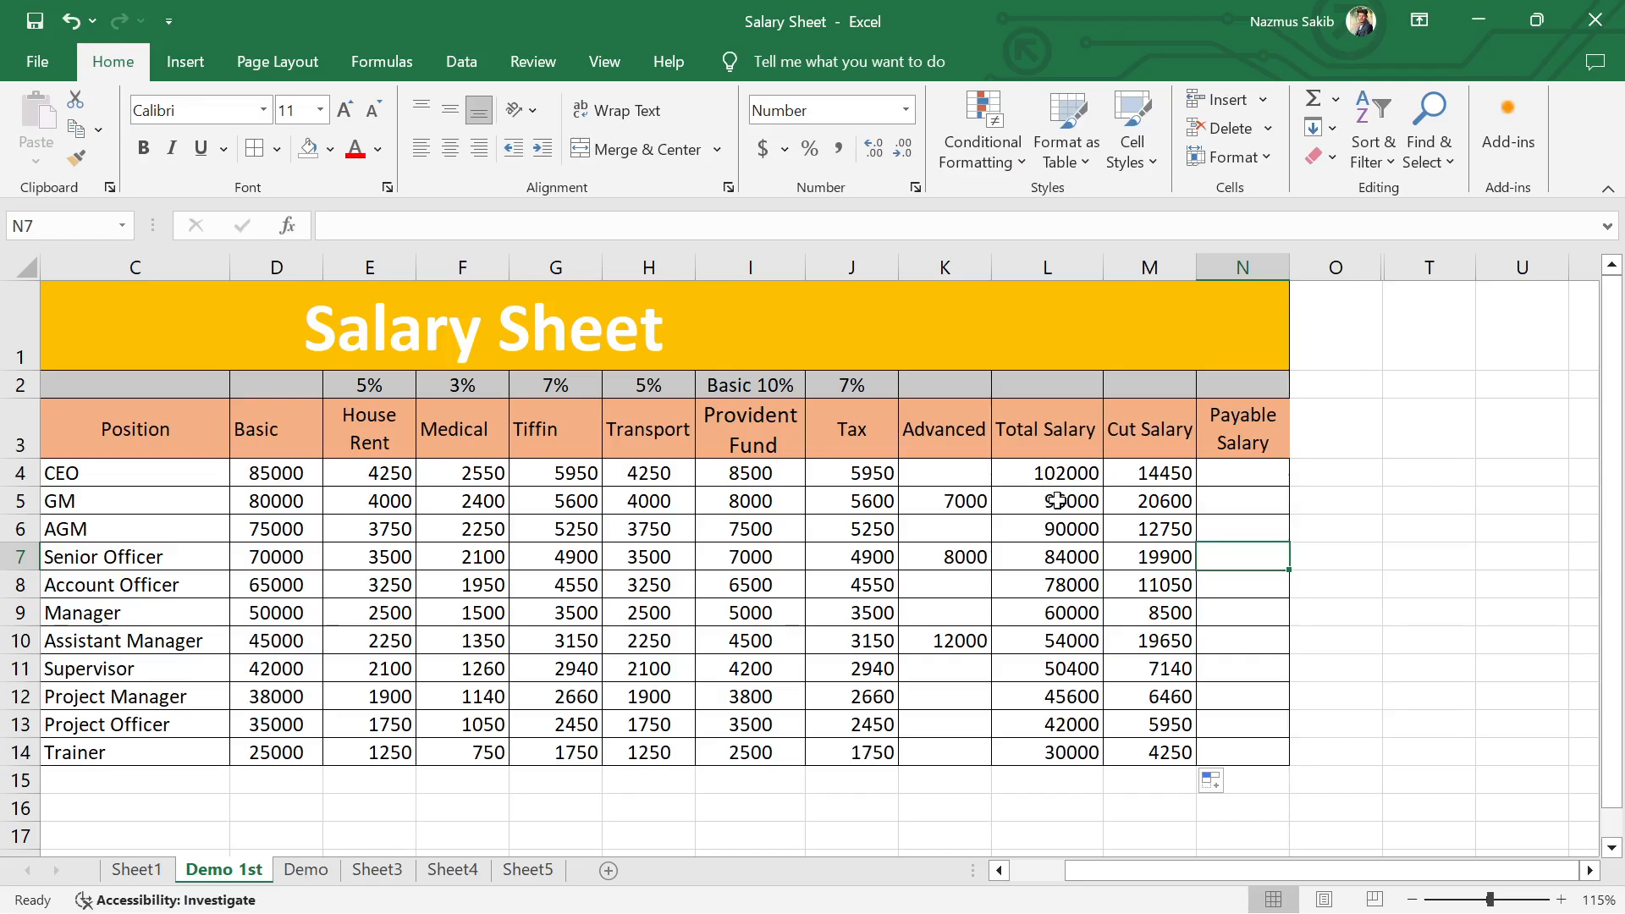
Step: Calculate the CEO's Payable Salary in N4 with =L4-M4 and fill the formula down to N14
left_click(1046, 475)
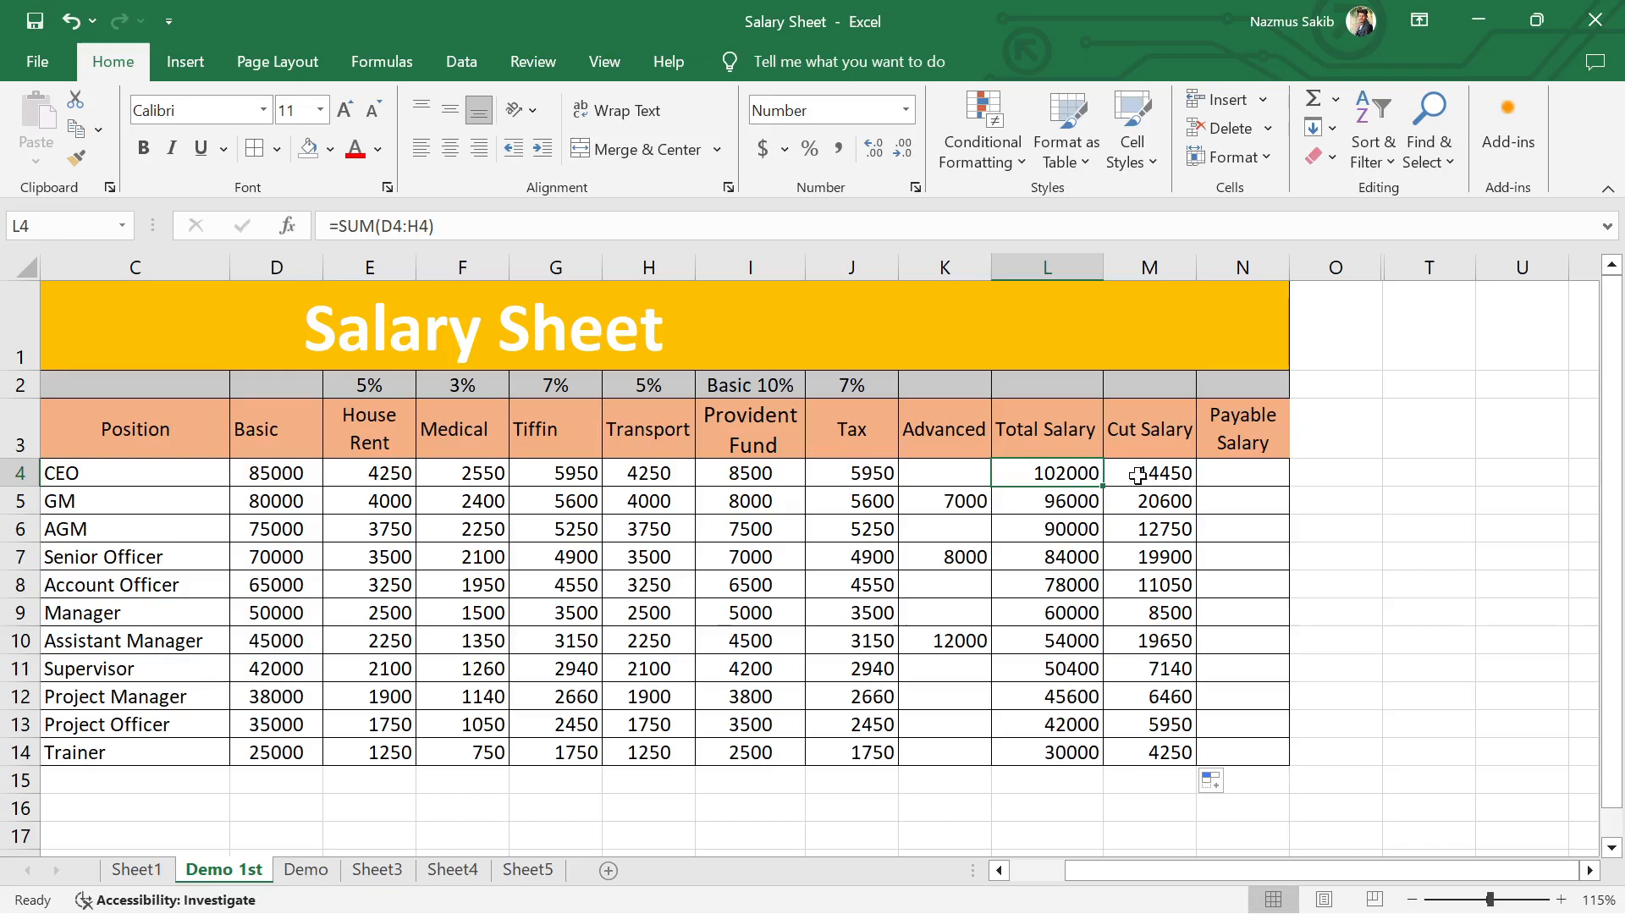
left_click(1251, 473)
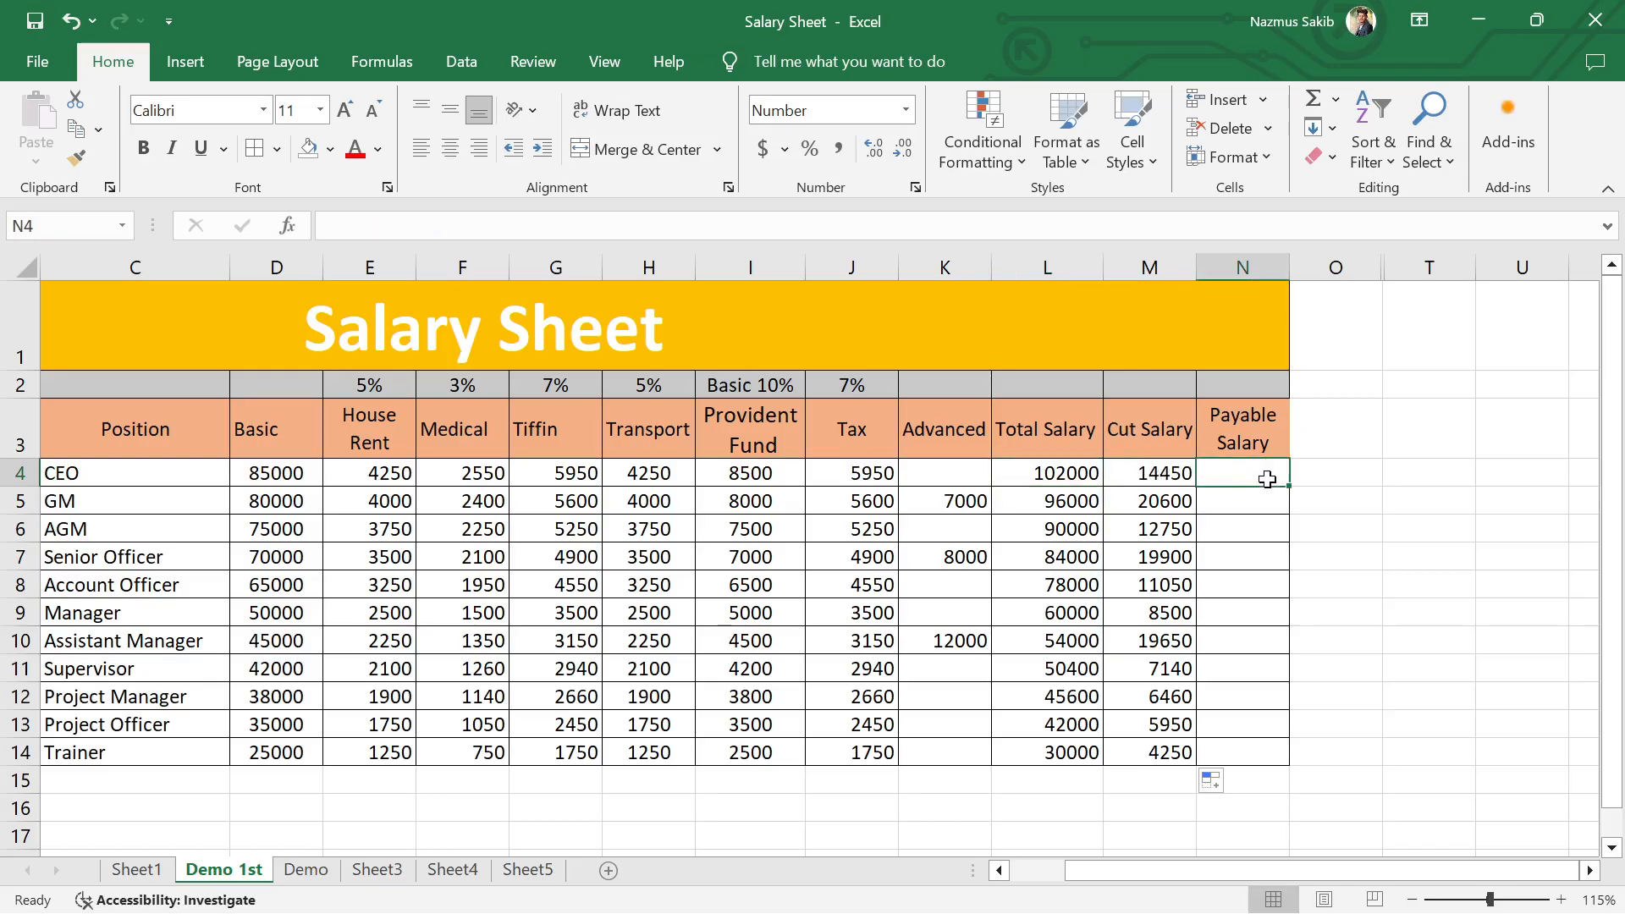
type("=")
right_click(1268, 479)
left_click(1070, 467)
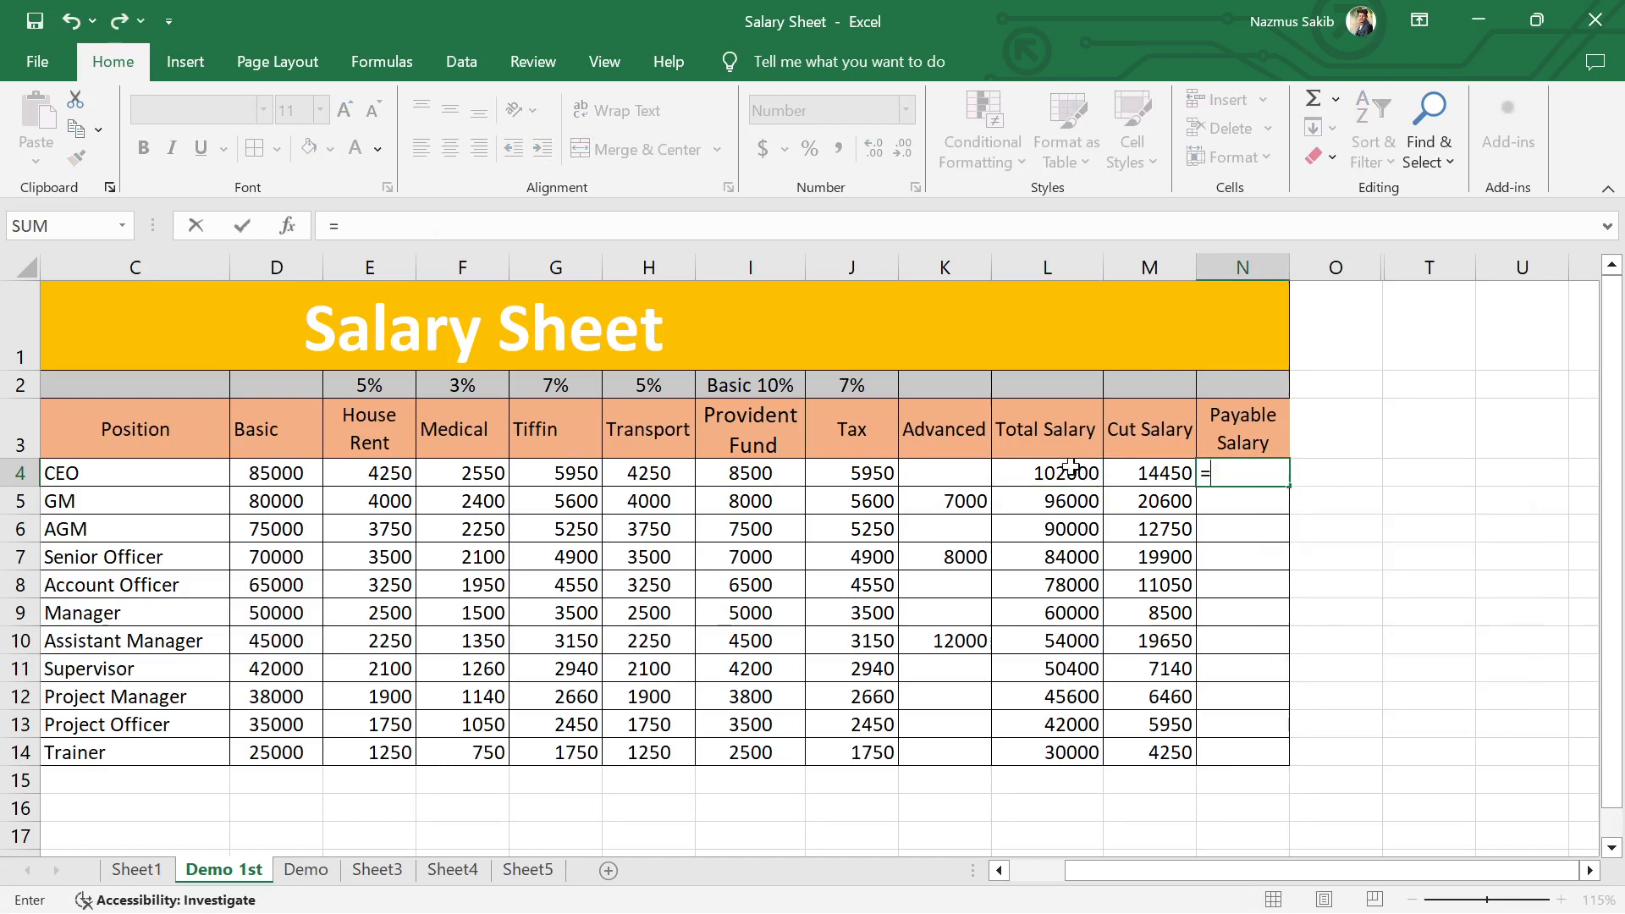
left_click(1067, 469)
type("-")
left_click(1167, 470)
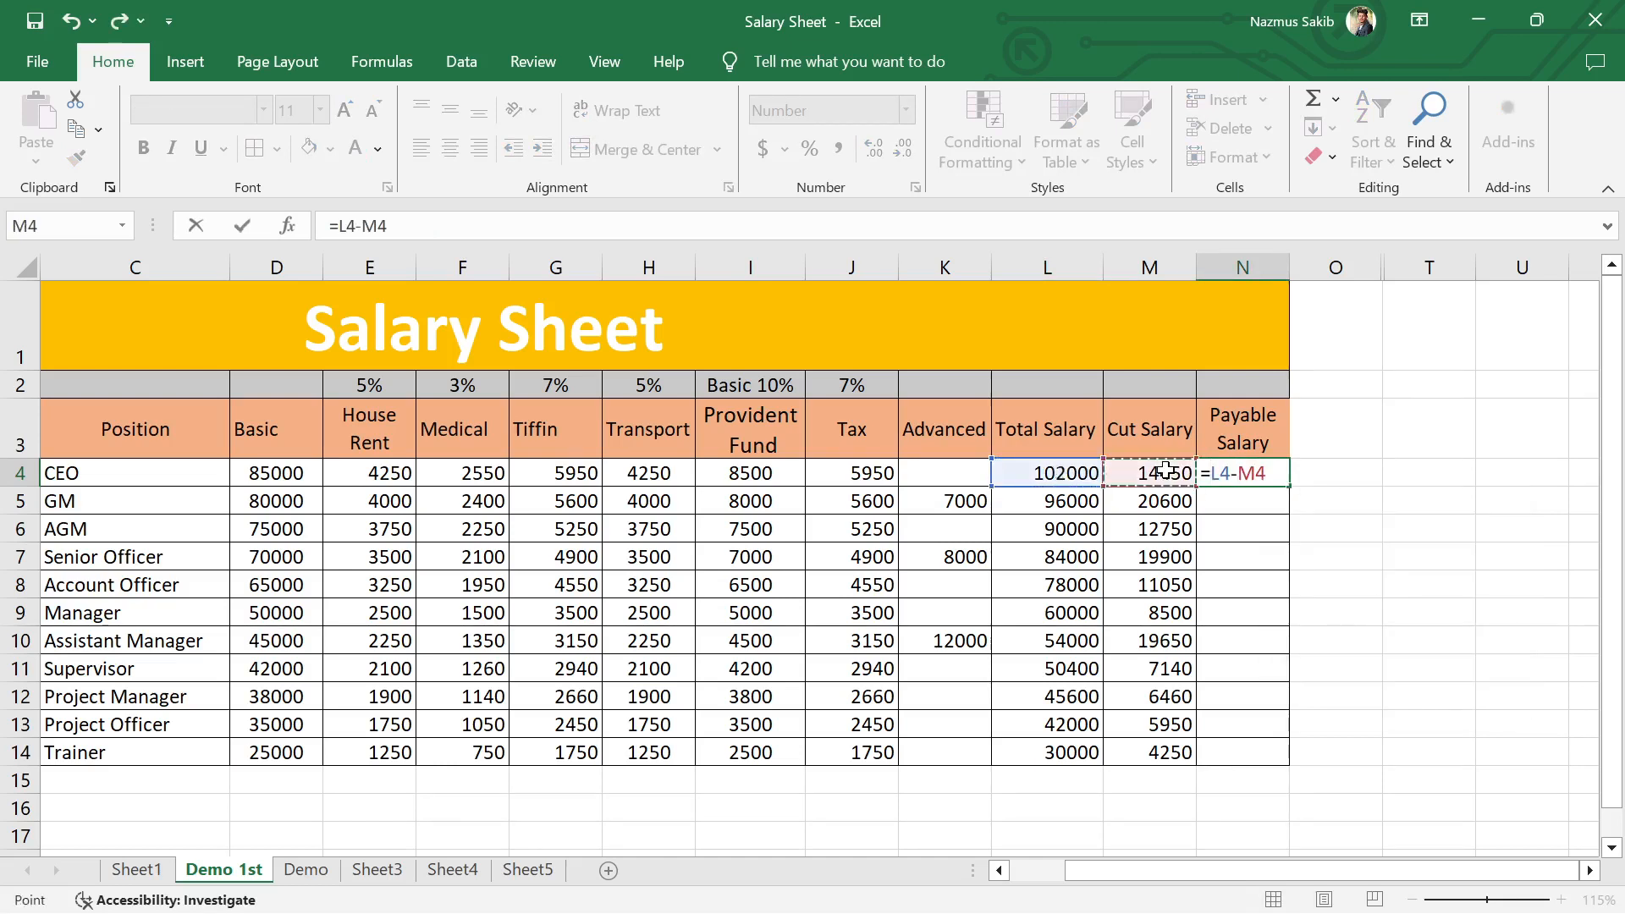
key("Return")
left_click(1253, 474)
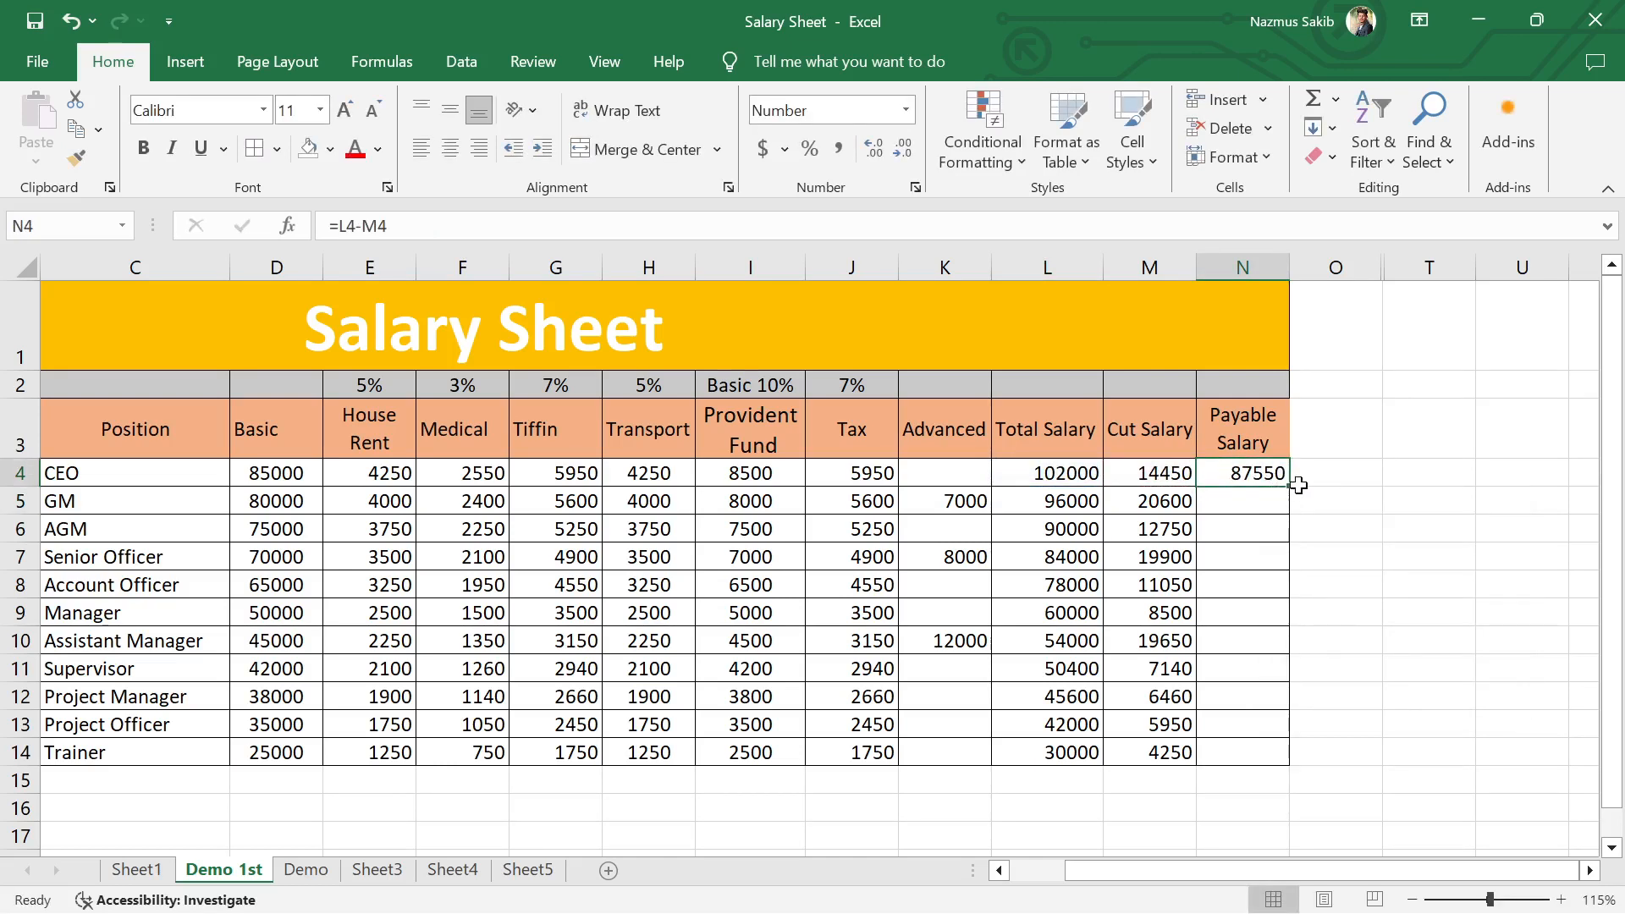
left_click(1293, 484)
left_click(1283, 479)
double_click(1289, 488)
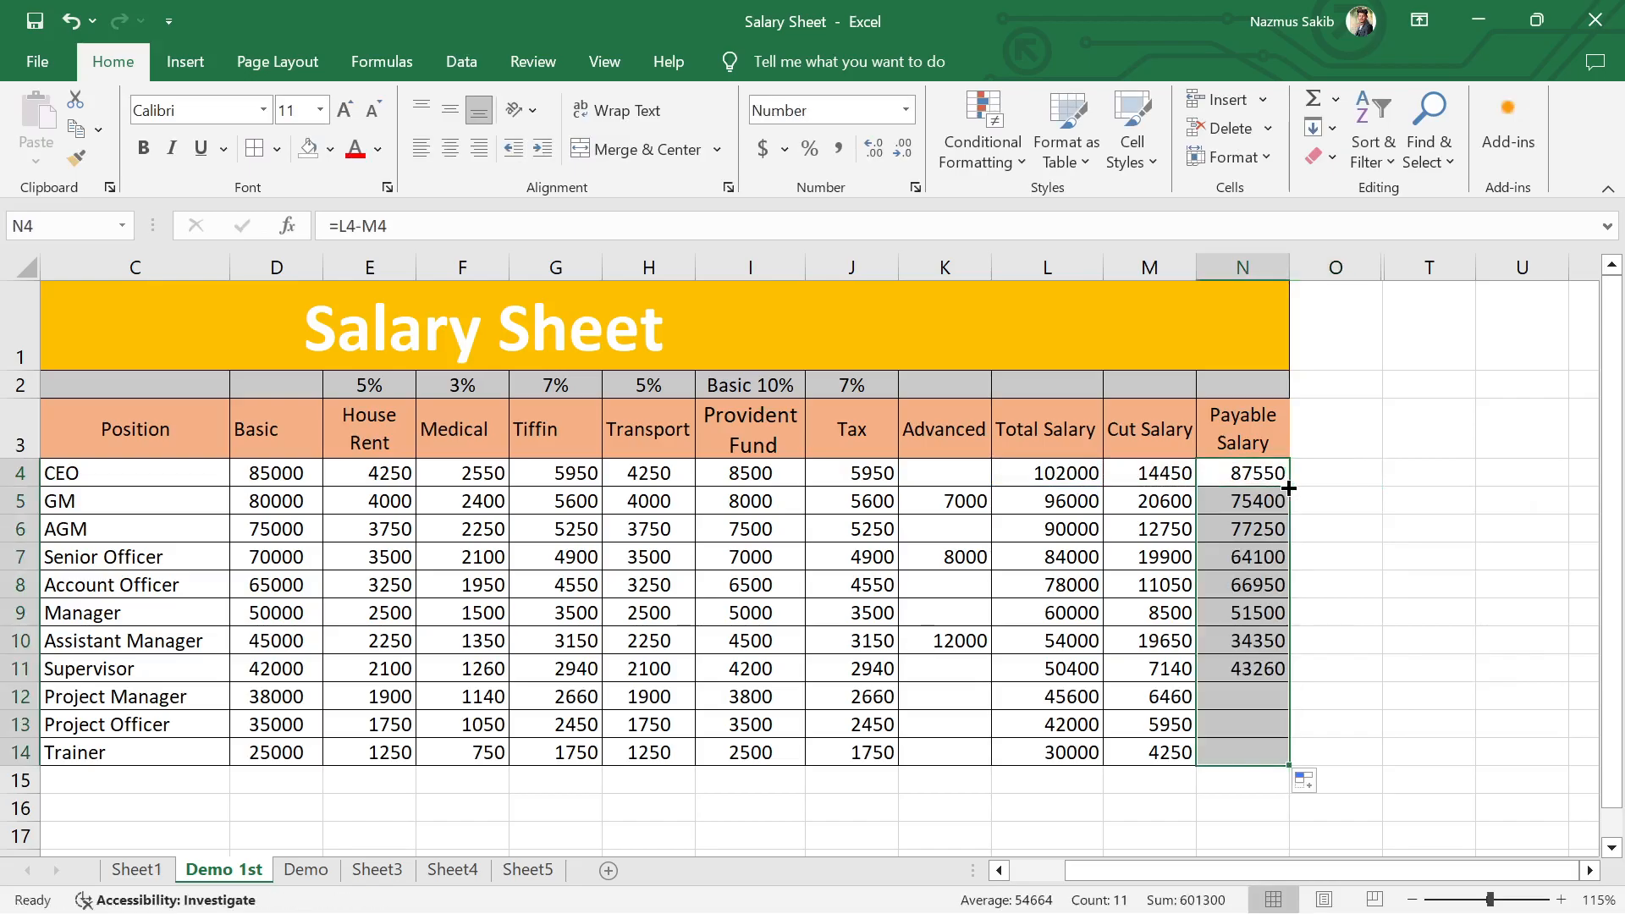
left_click(1336, 556)
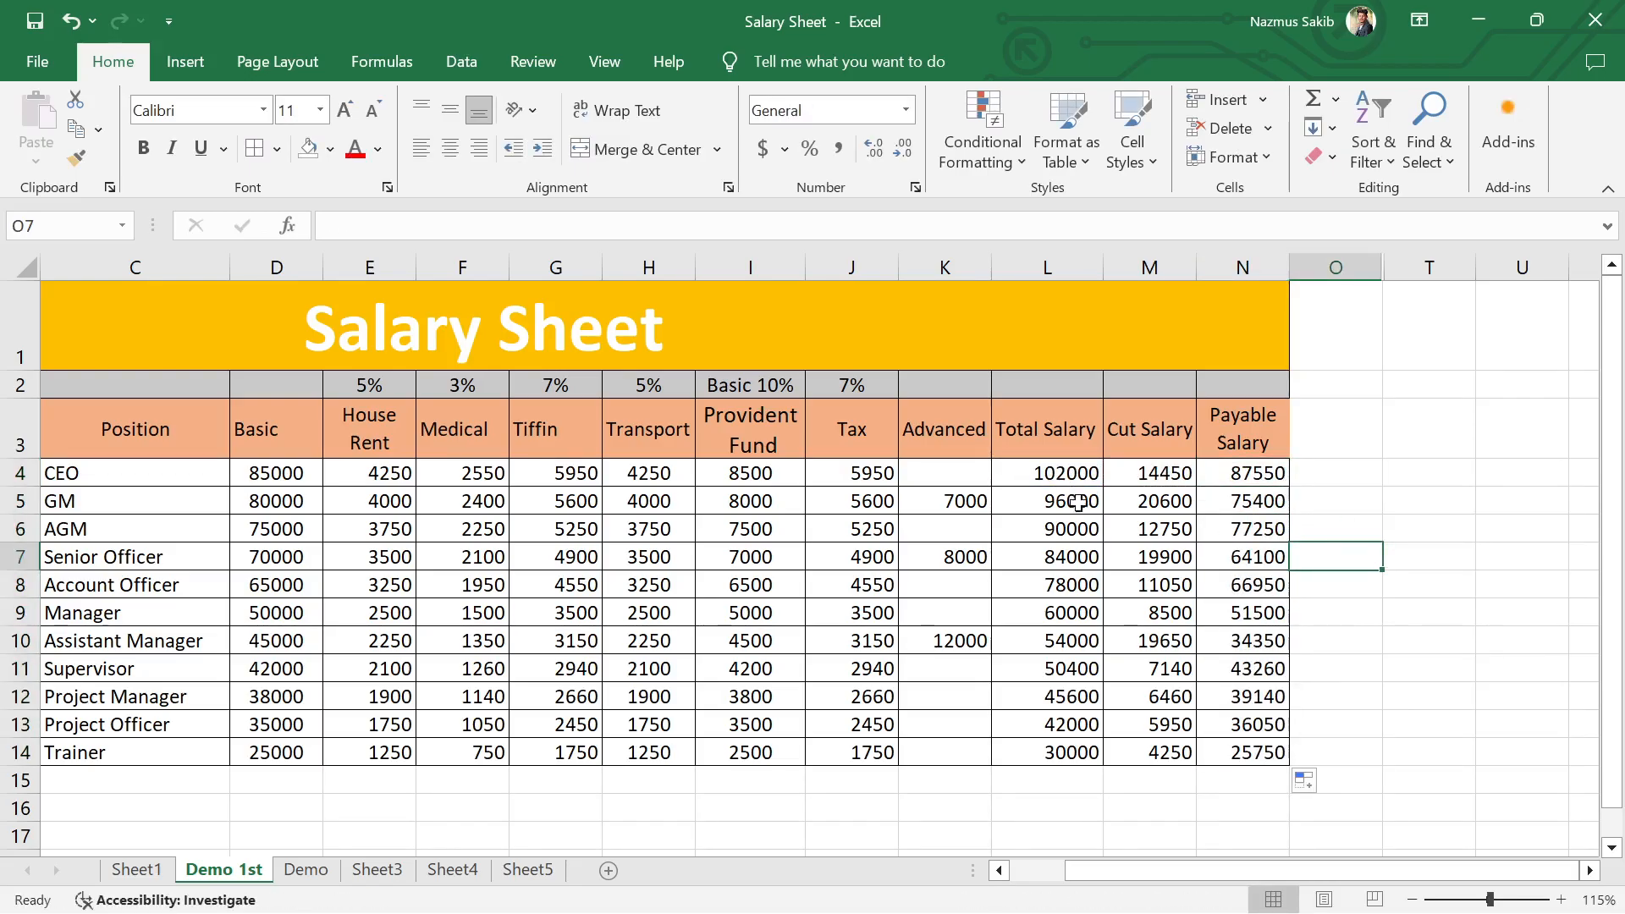
left_click(1362, 491)
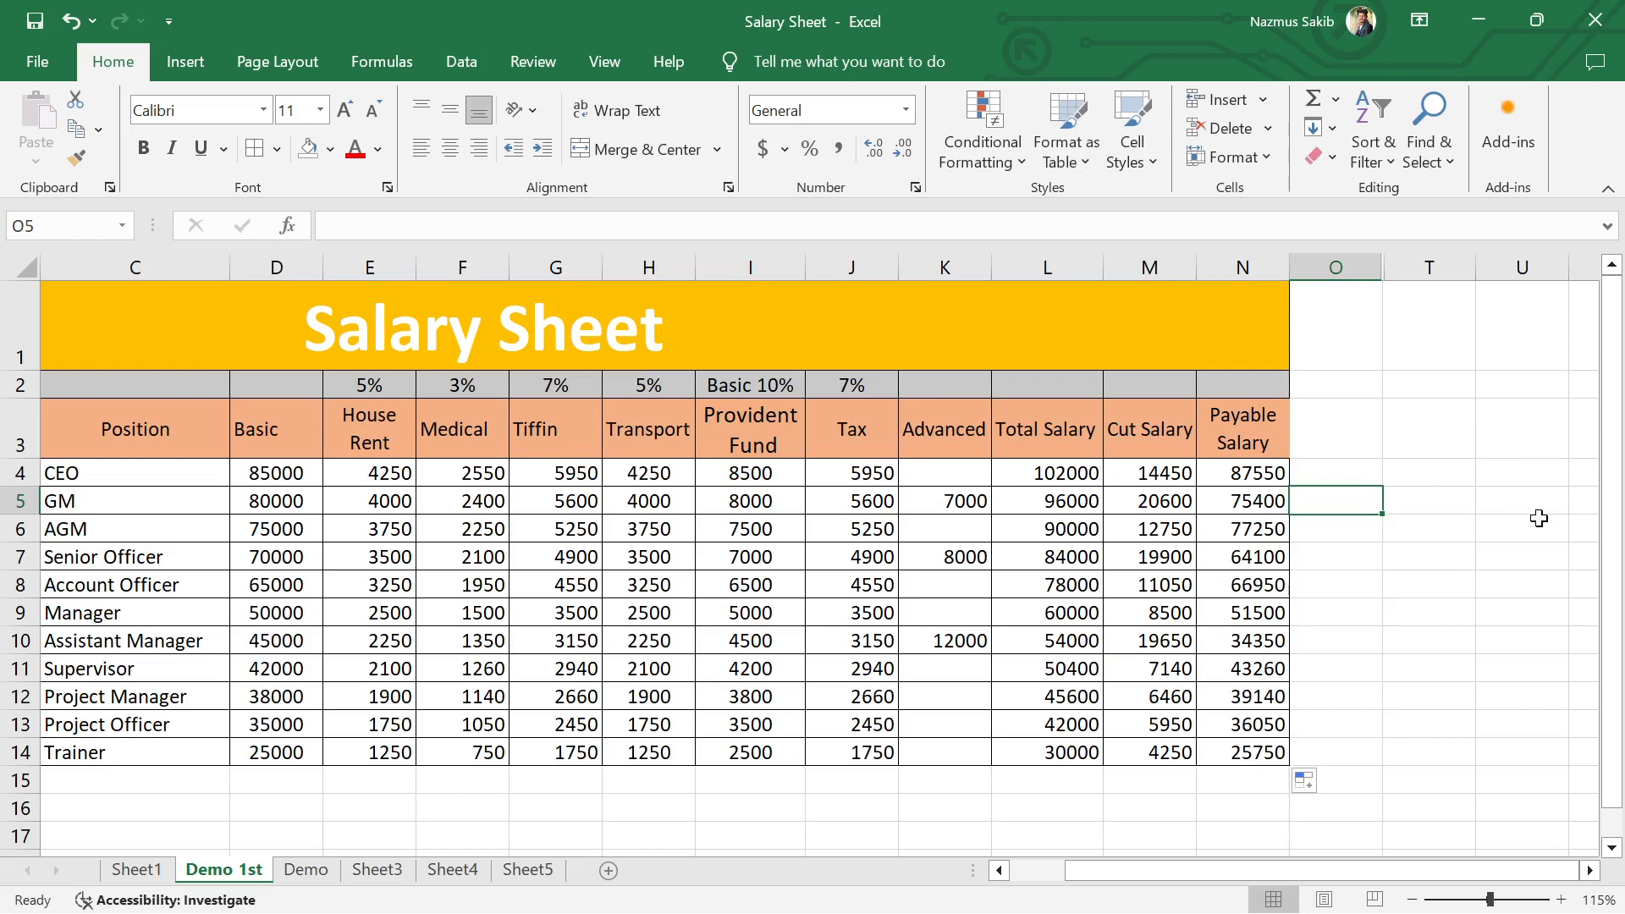
left_click(1368, 561)
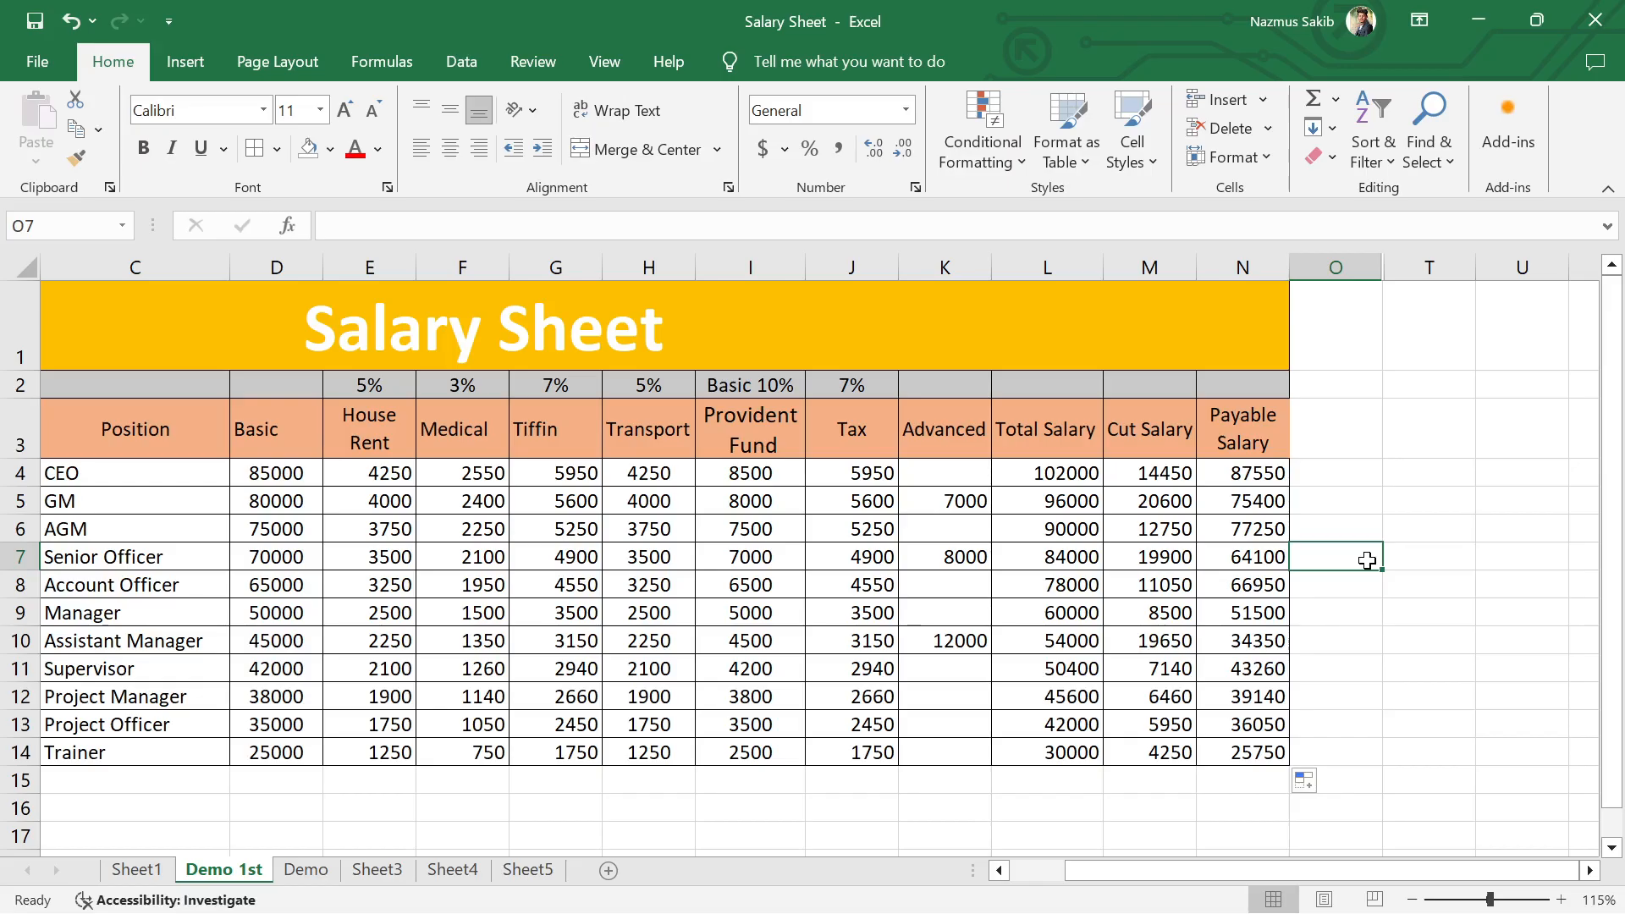
left_click(880, 612)
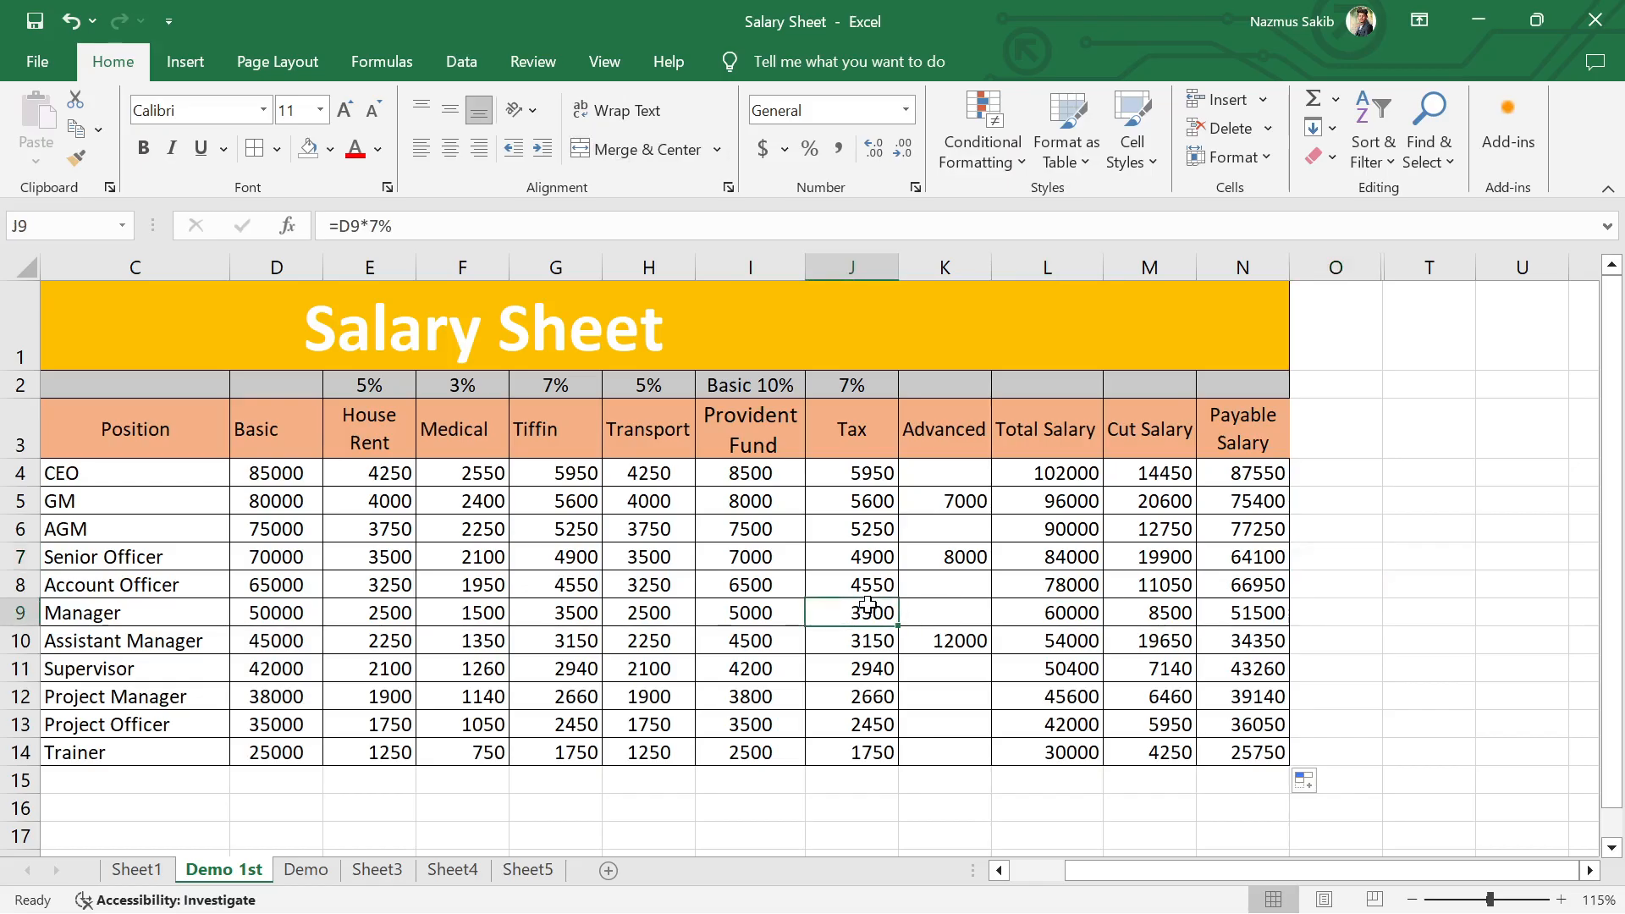
left_click(637, 603)
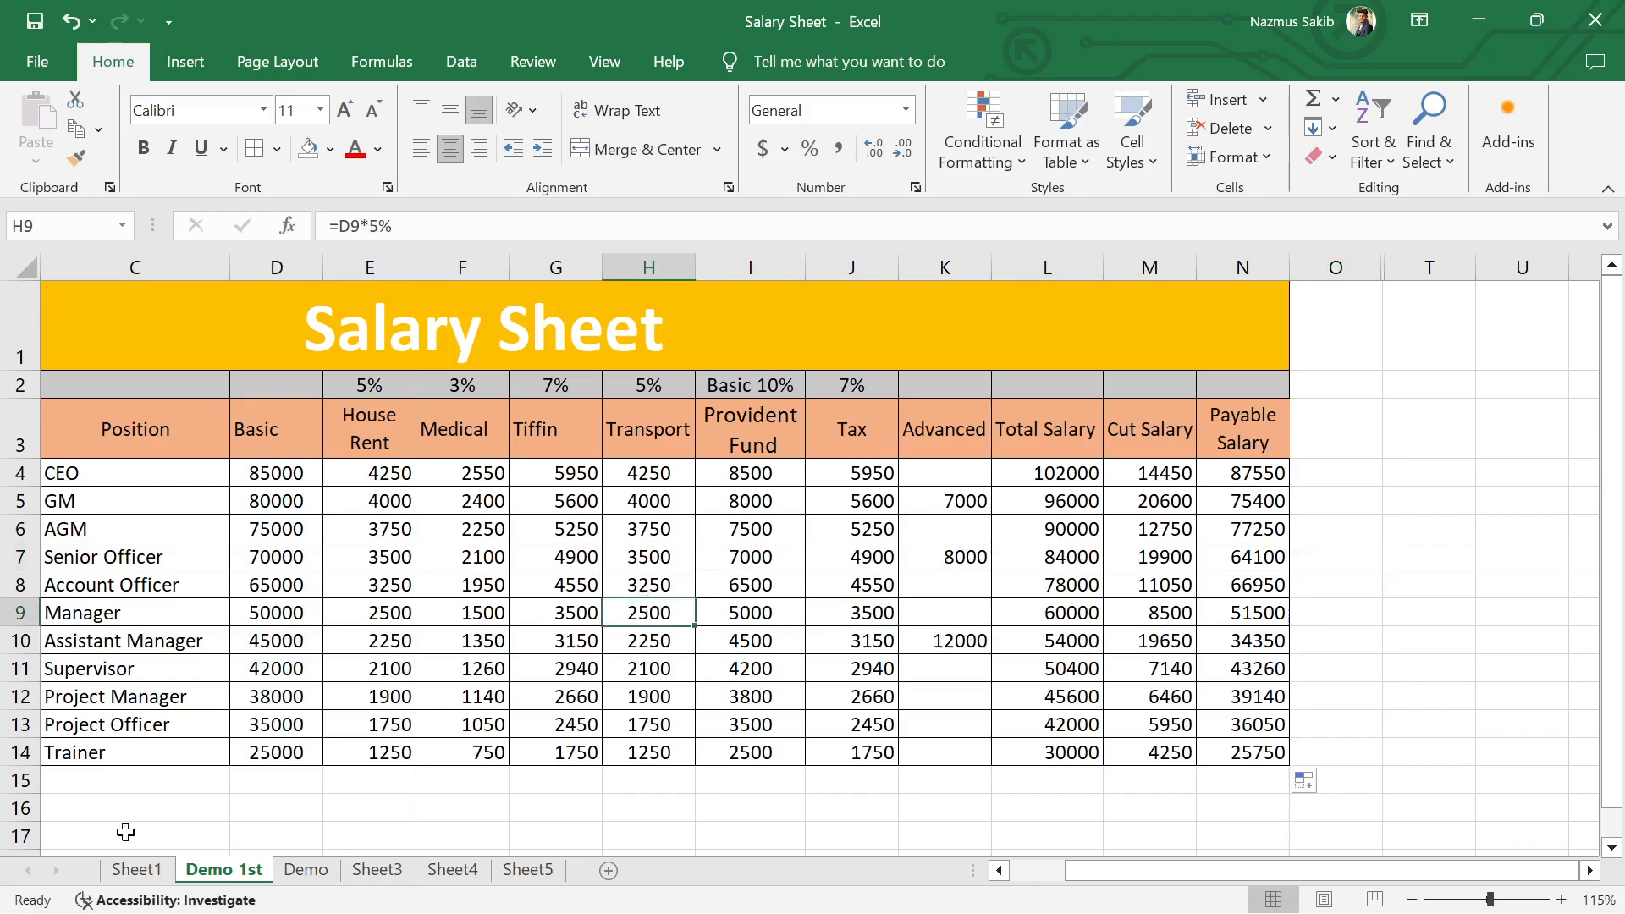
Step: Open the Demo sheet and widen column N so the Provident Fund header fits without splitting a word
left_click(136, 869)
left_click(378, 869)
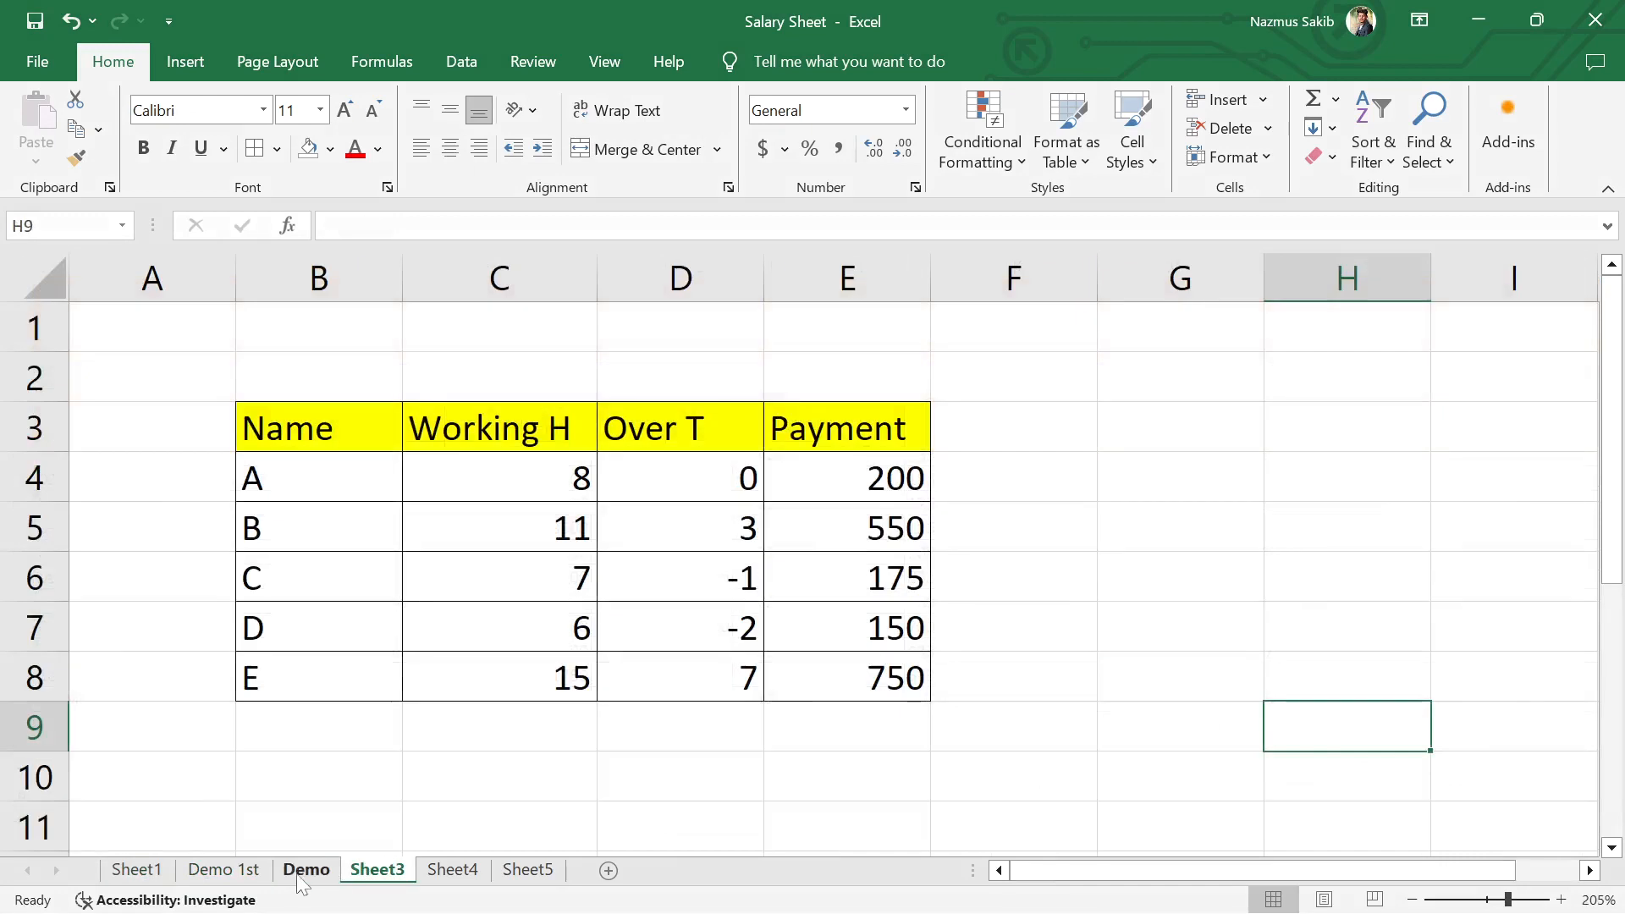
left_click(305, 869)
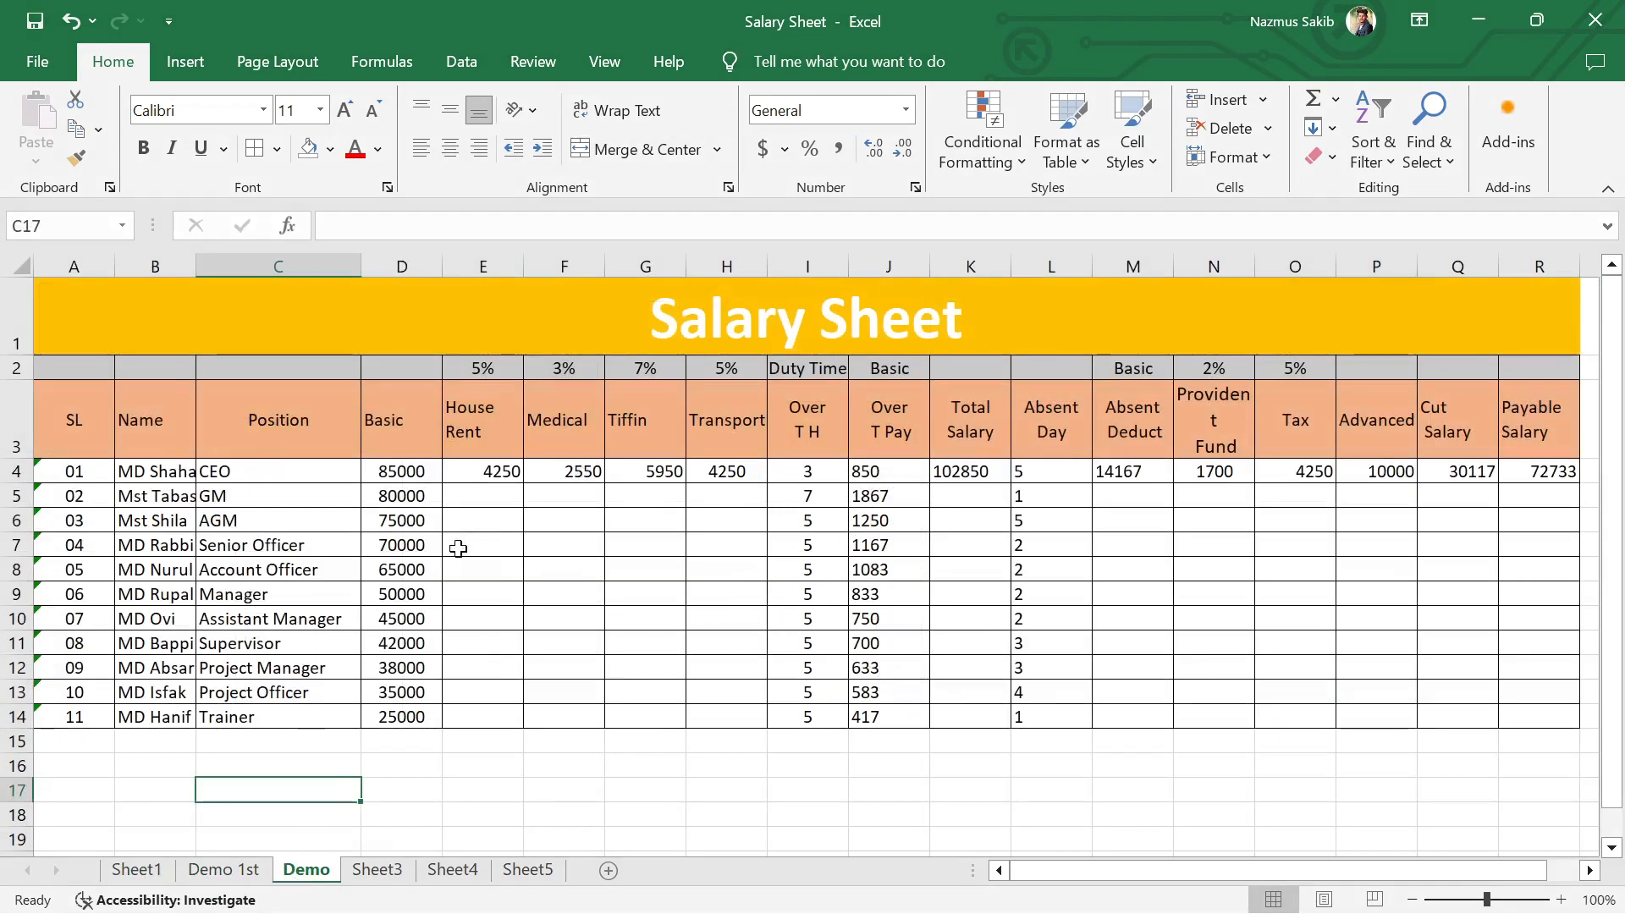
left_click(507, 476)
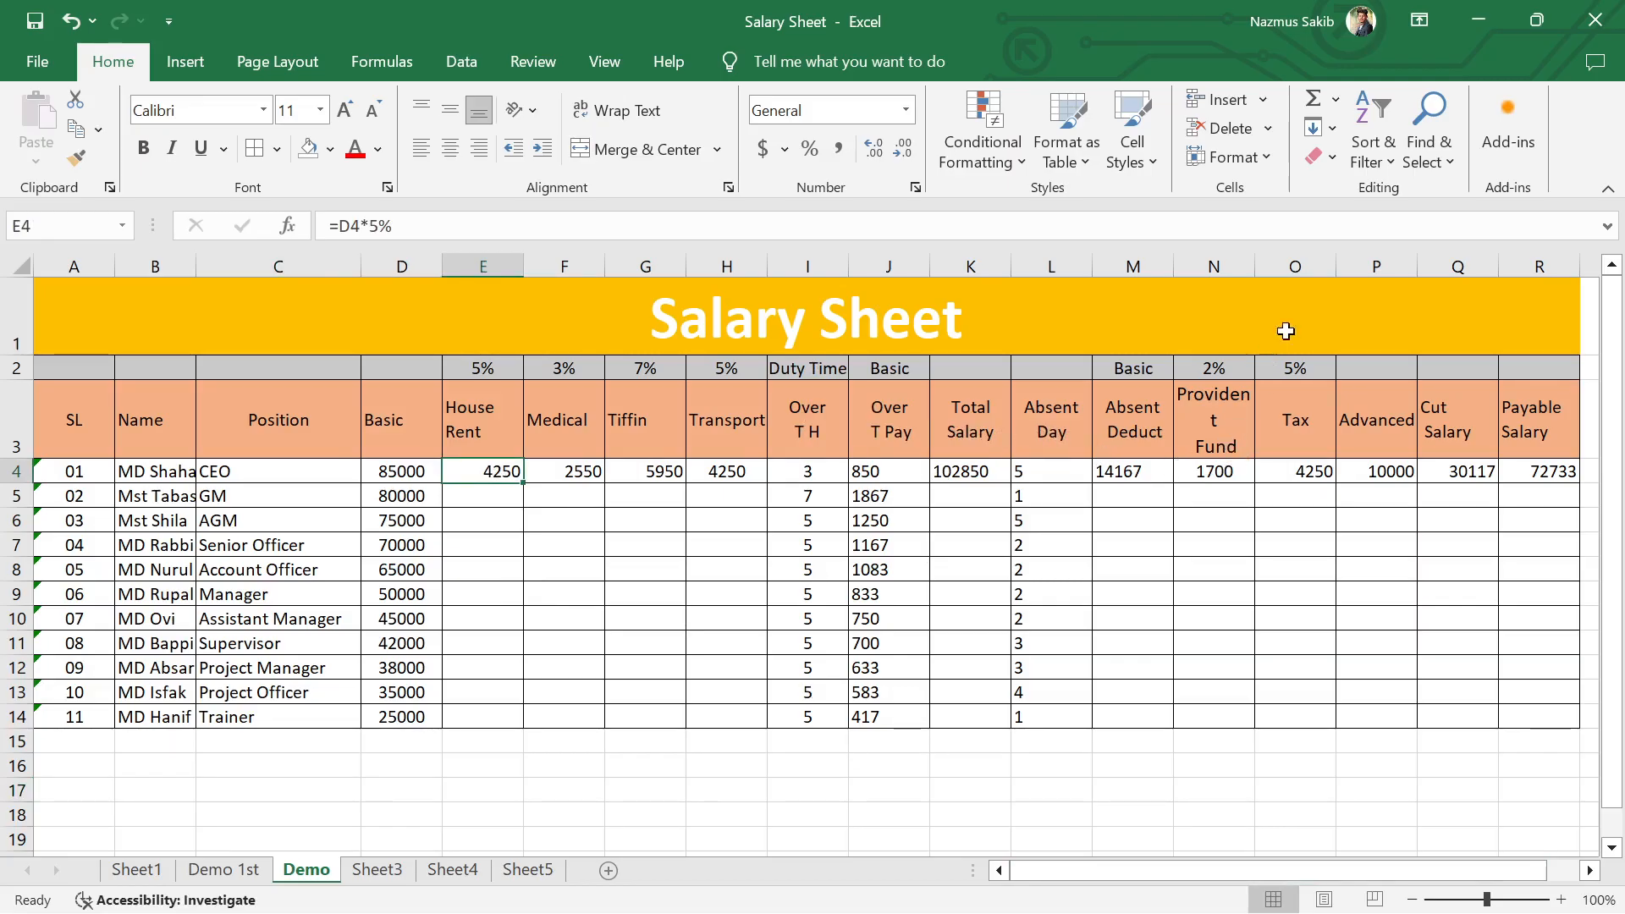
left_click_drag(1254, 266, 1279, 266)
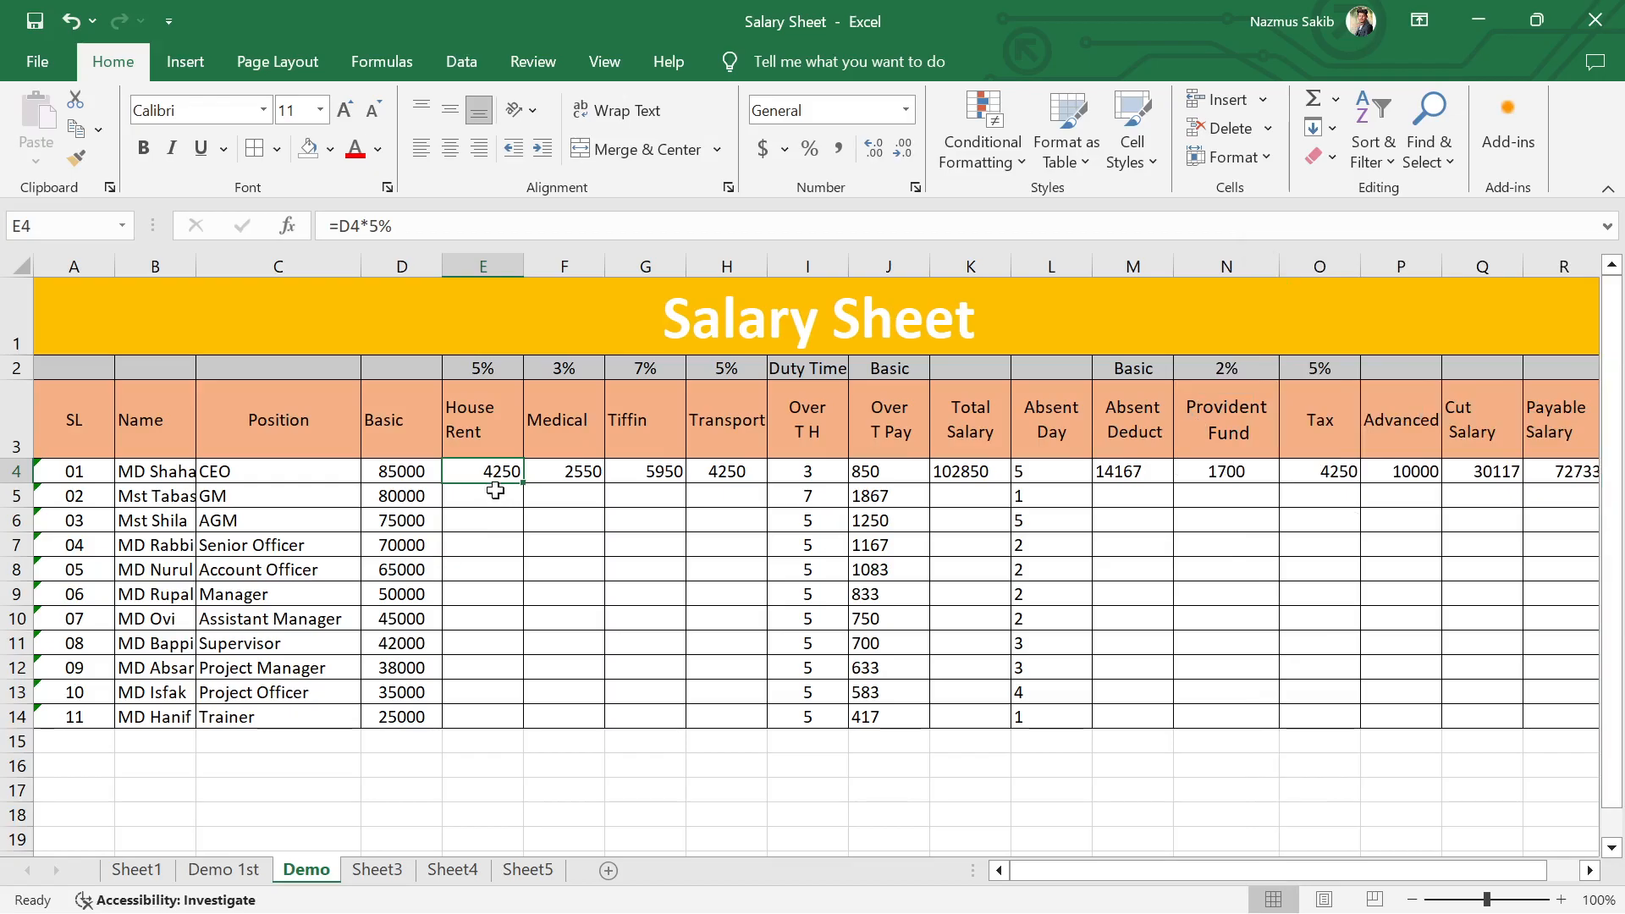
Step: Fill the CEO's House Rent, Medical and Tiffin formulas in E4, F4 and G4 down to row 14
left_click_drag(1063, 871, 1108, 868)
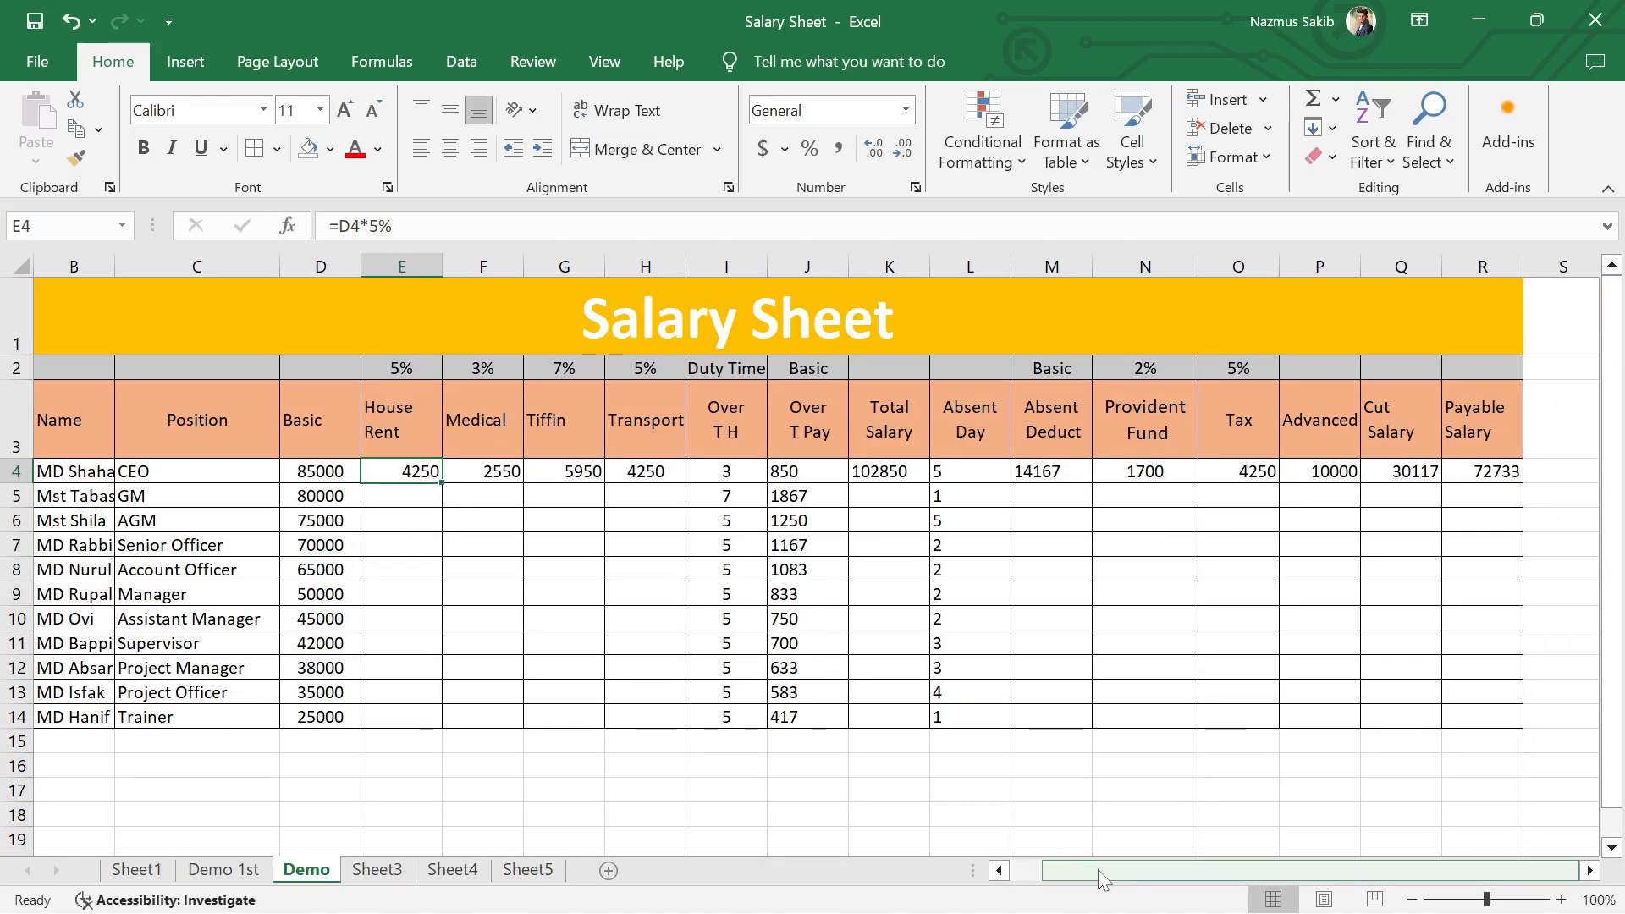
double_click(441, 481)
left_click(512, 472)
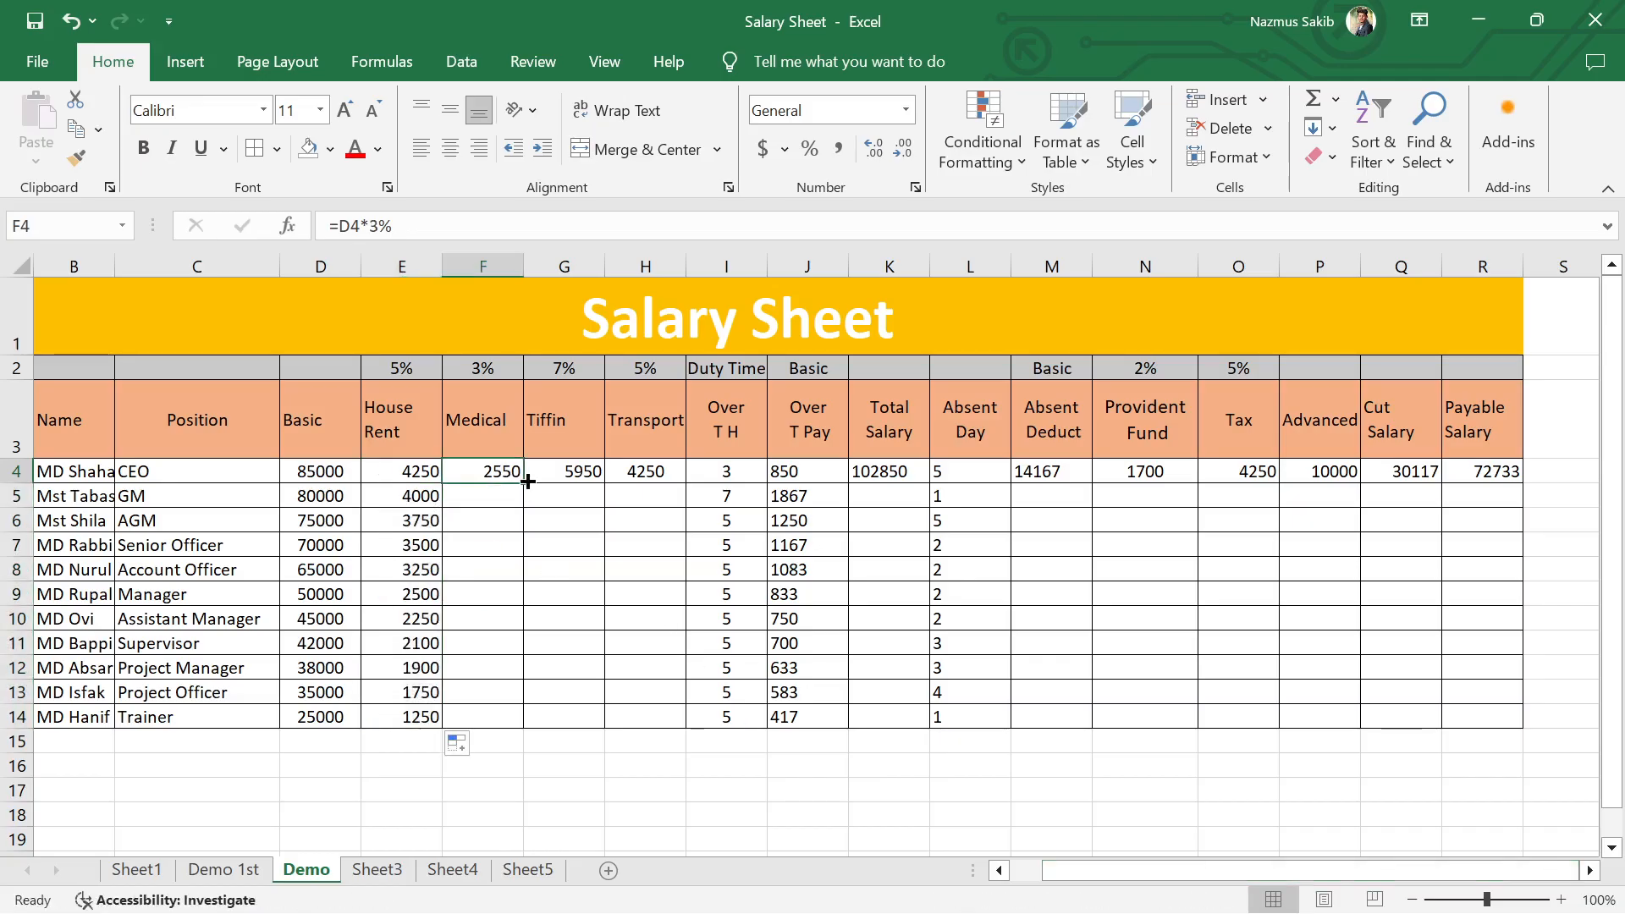
double_click(523, 483)
left_click(584, 475)
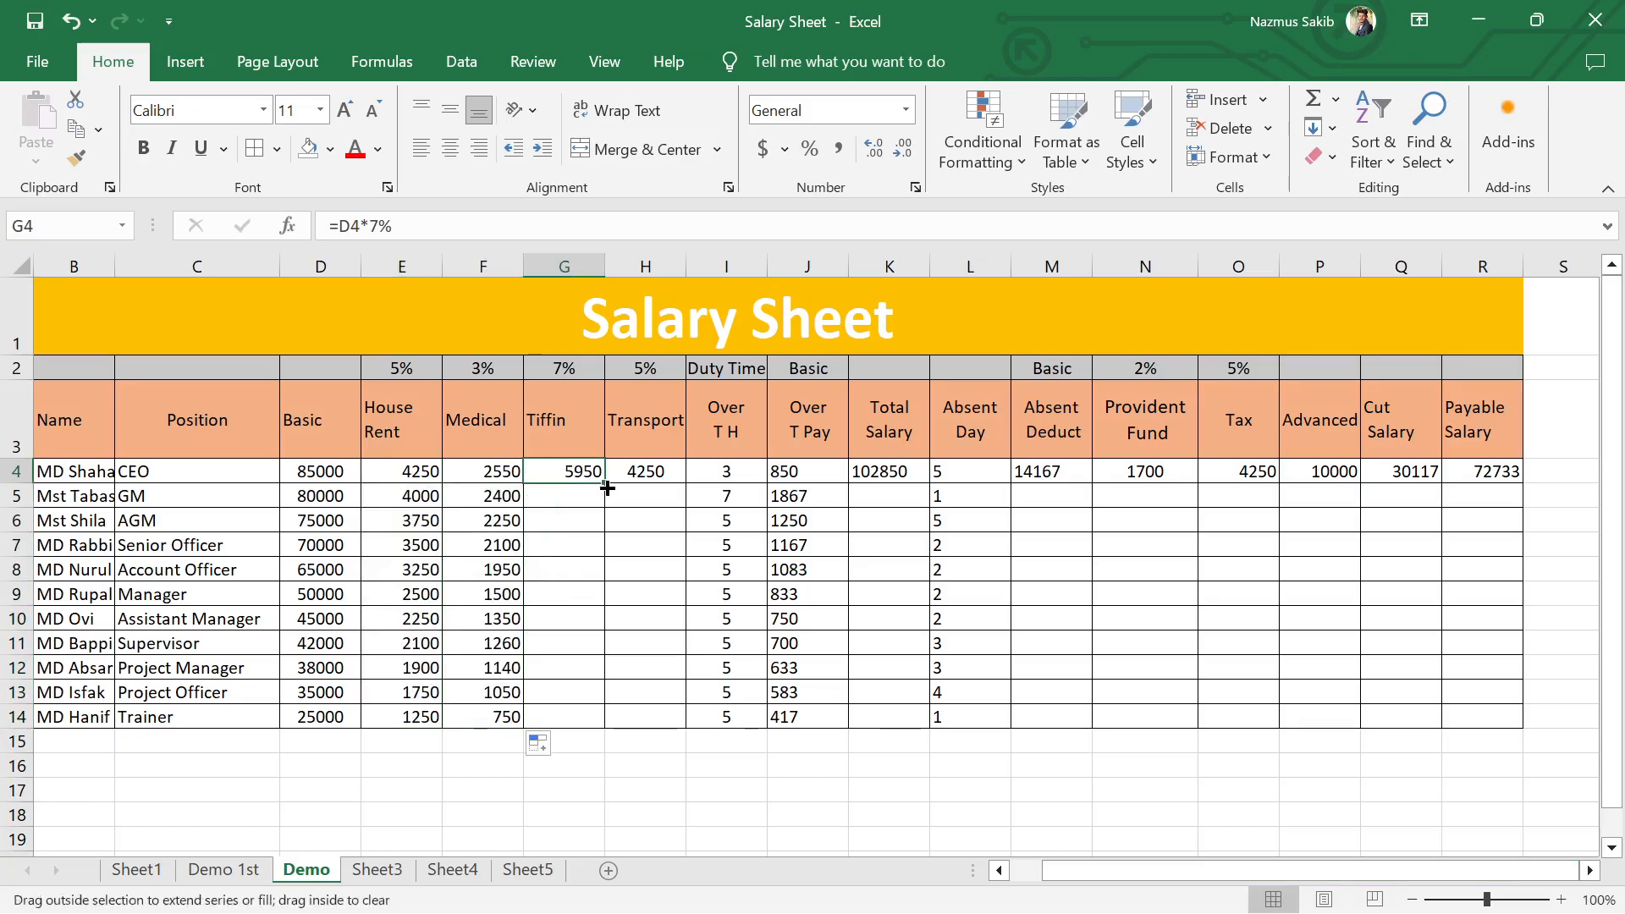
double_click(606, 485)
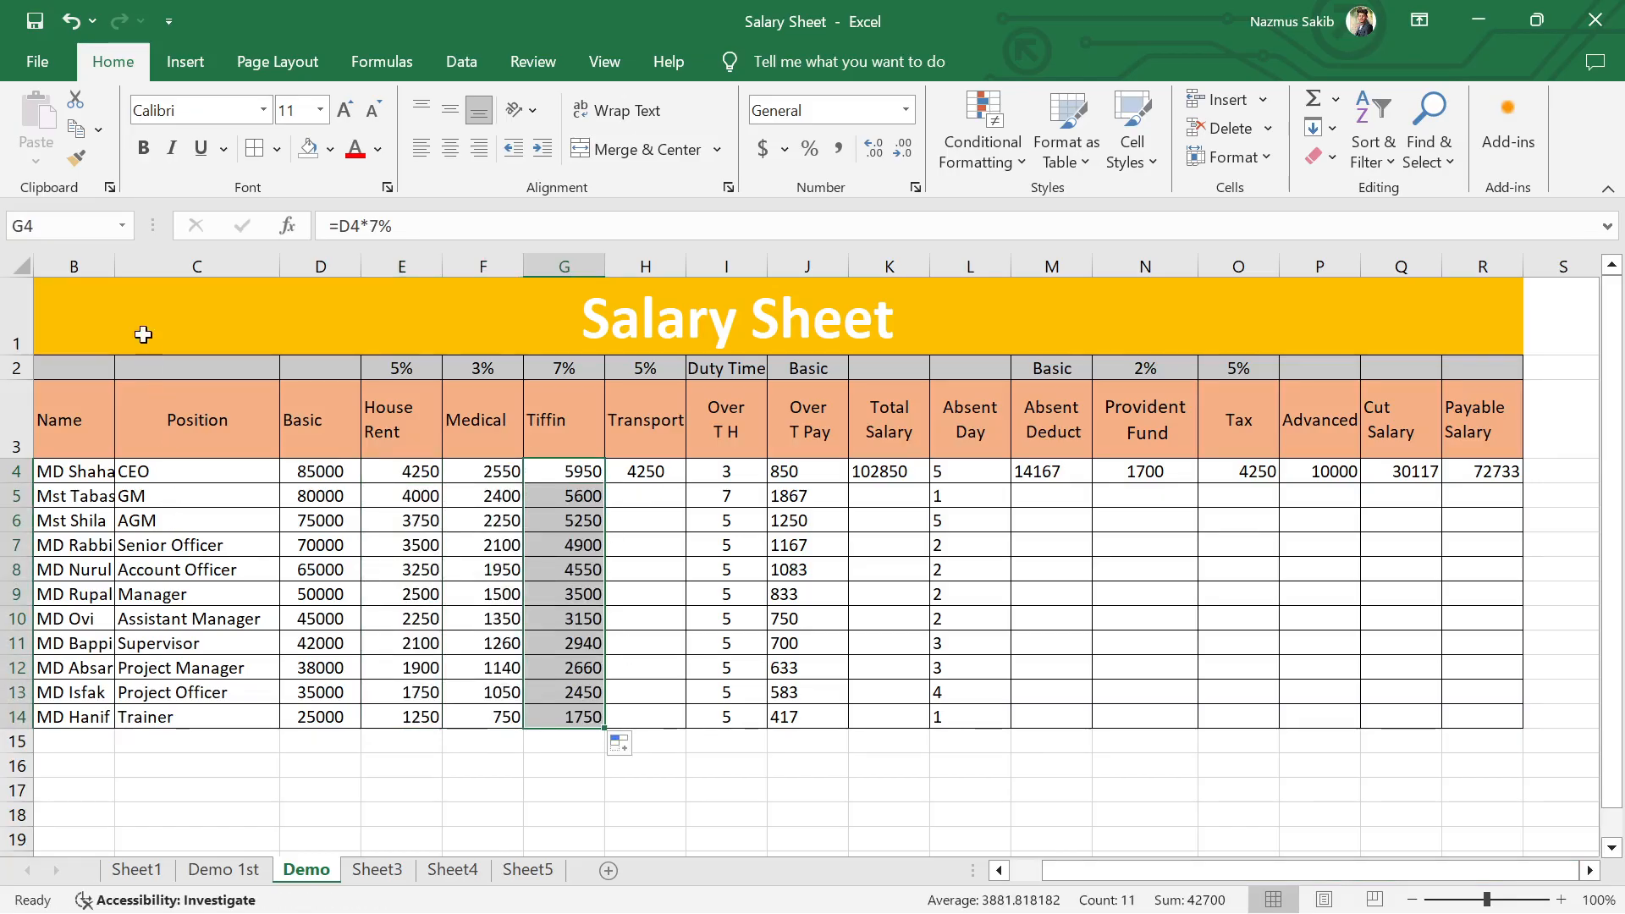
Step: Widen column B to fit the full employee names, and fill the Transport formula in H4 down to H14
left_click_drag(116, 269, 224, 276)
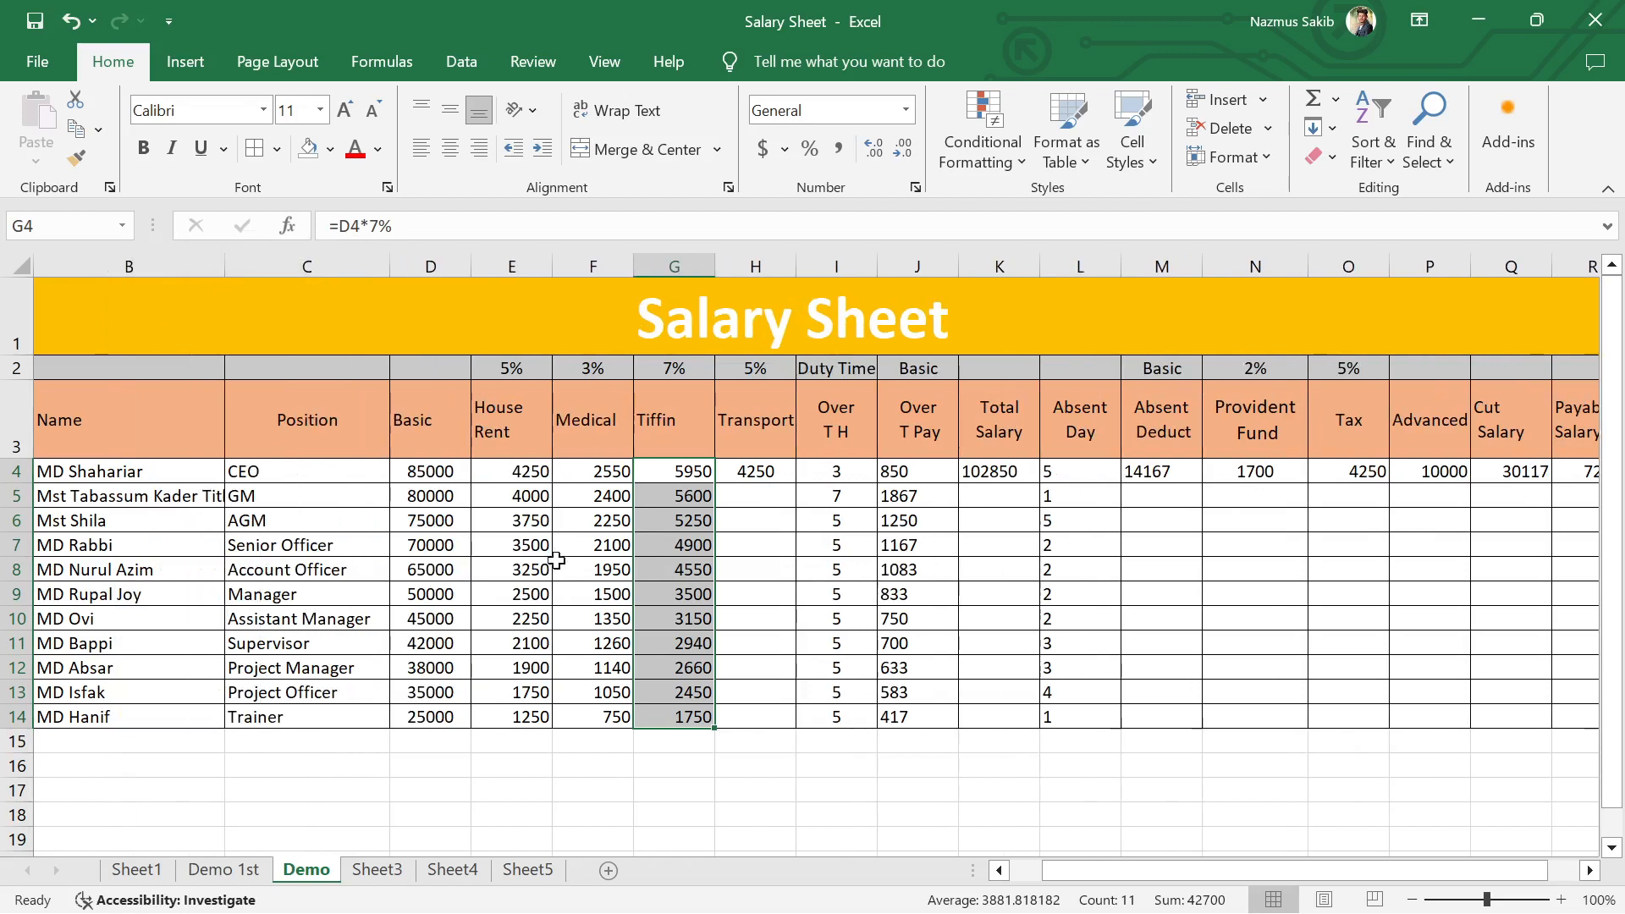
double_click(224, 267)
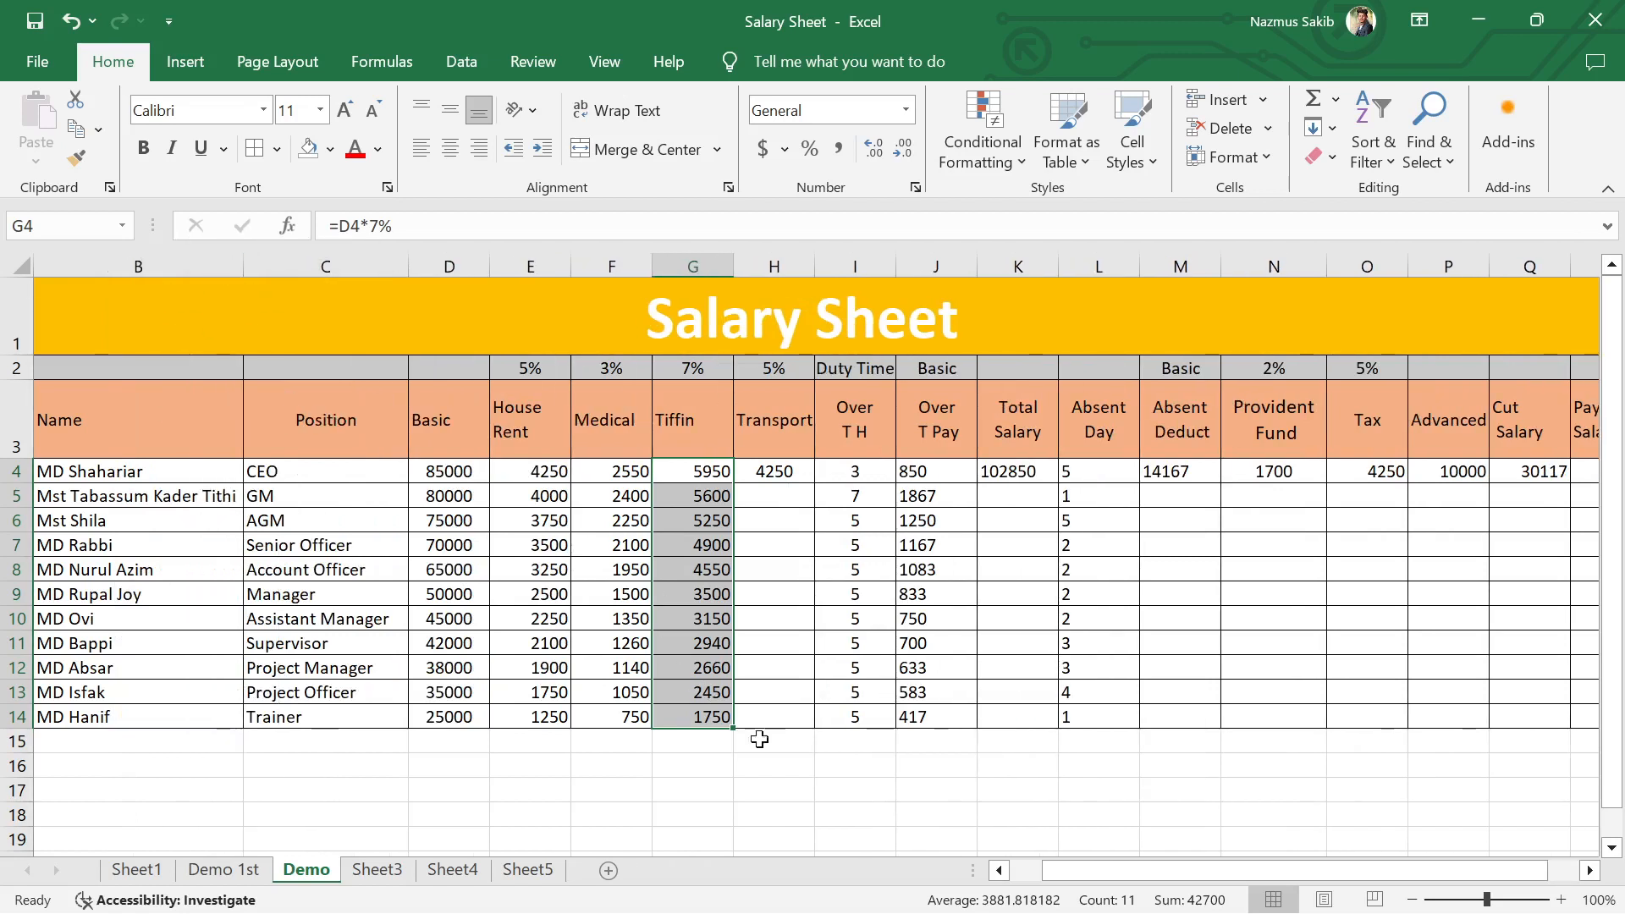
left_click_drag(1077, 876, 1202, 874)
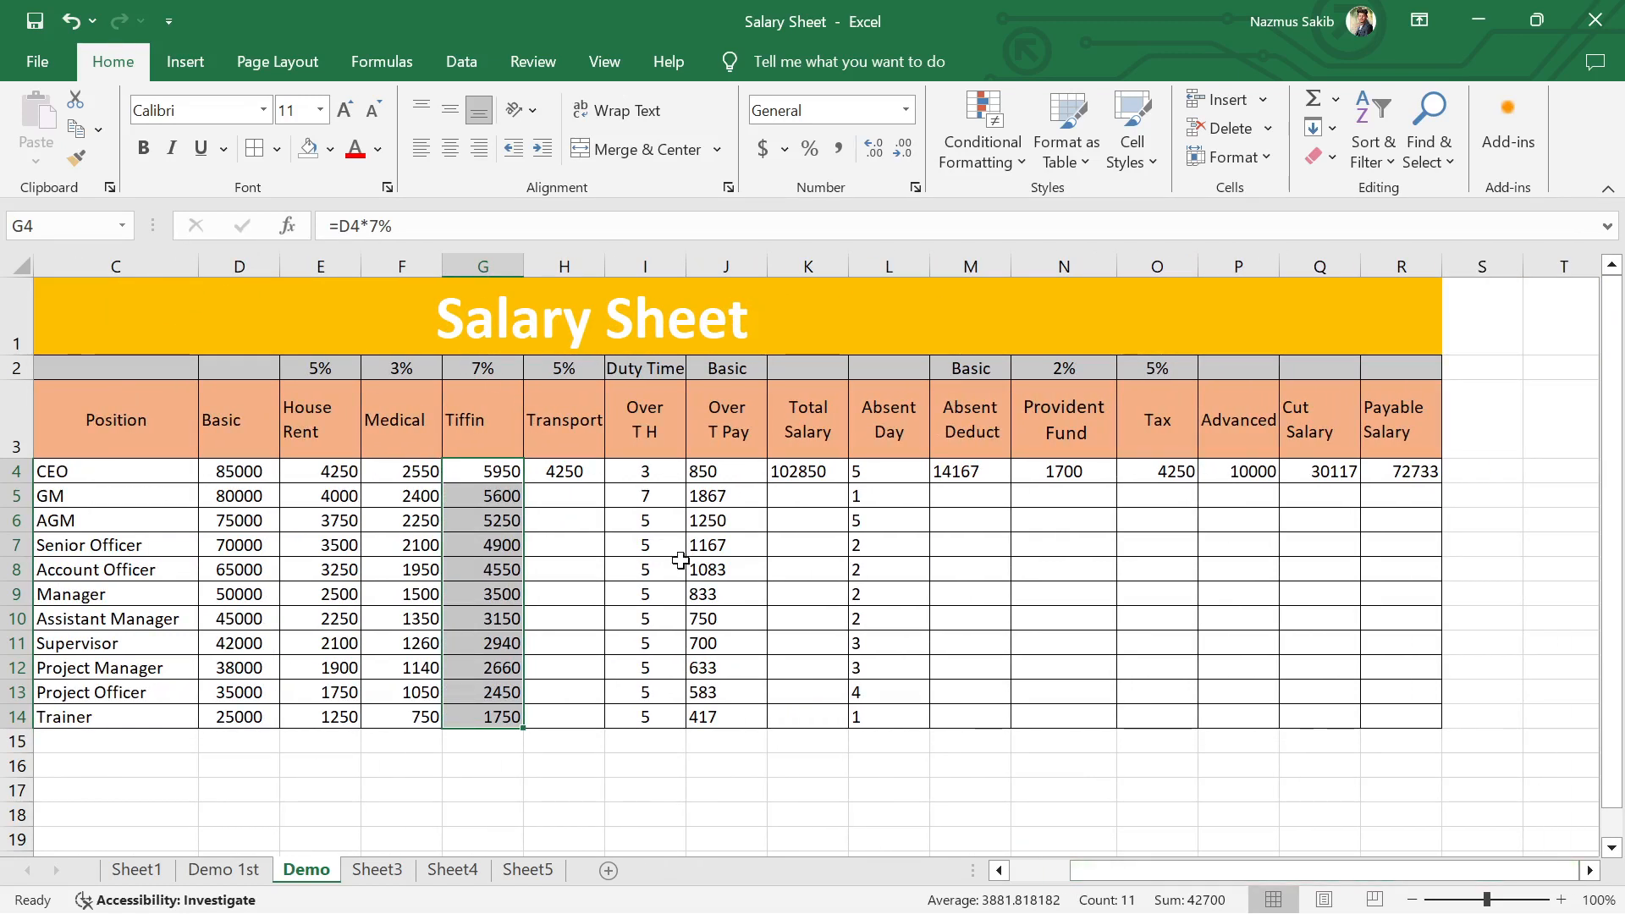
left_click(572, 474)
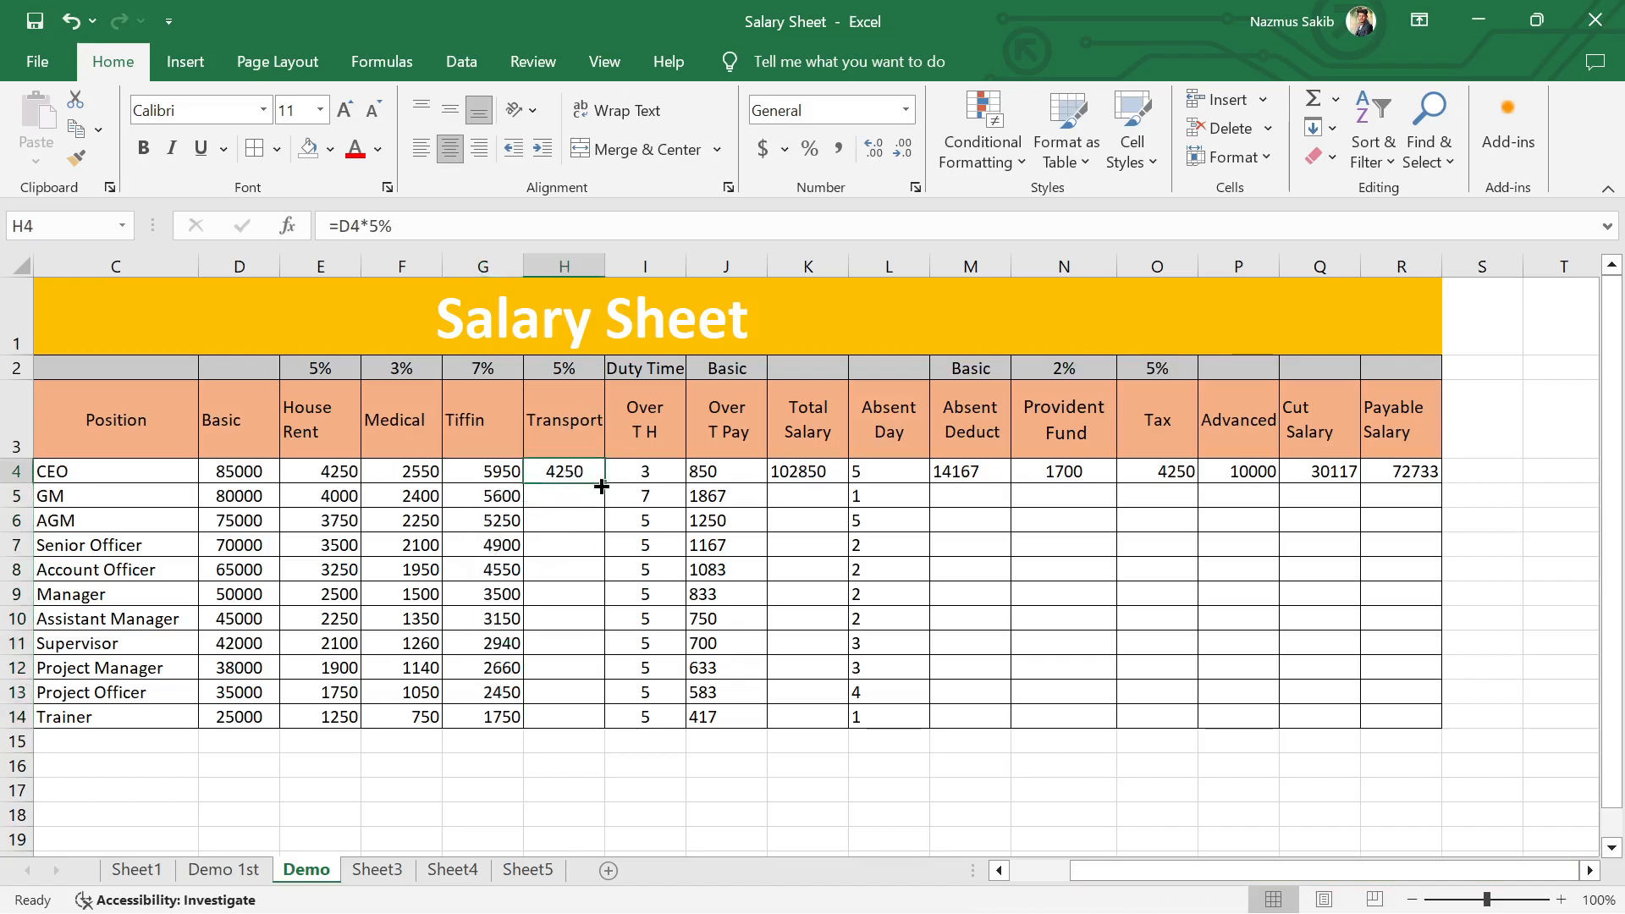
double_click(605, 483)
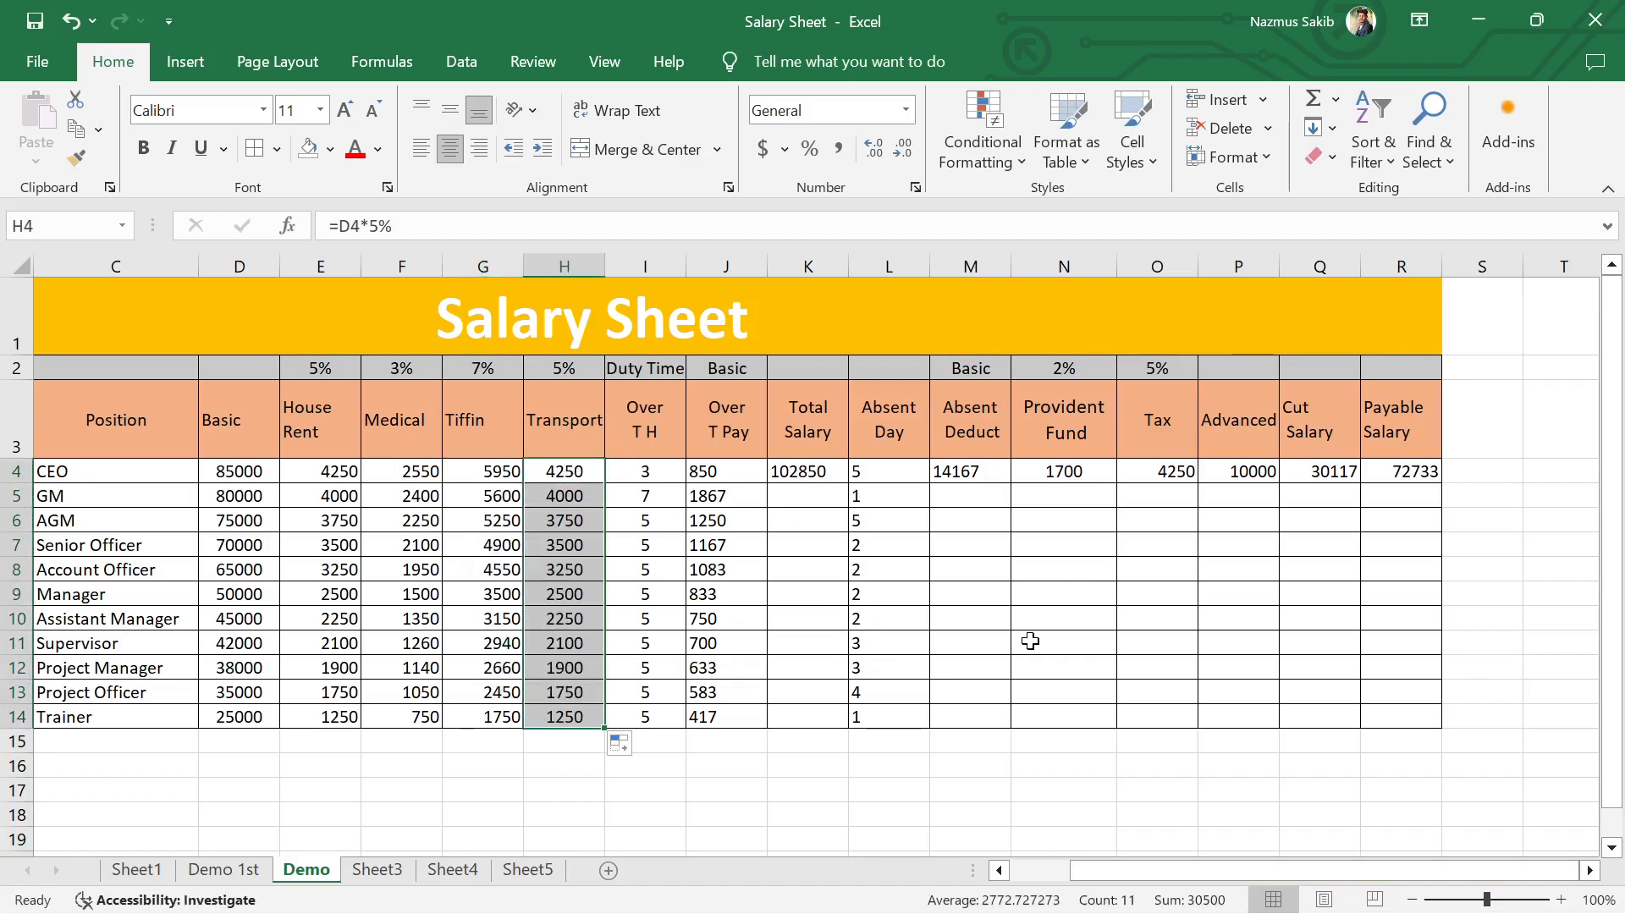
Step: Clear the Over T Pay entries below the CEO's row, cells J5:J15
left_click_drag(733, 499, 745, 738)
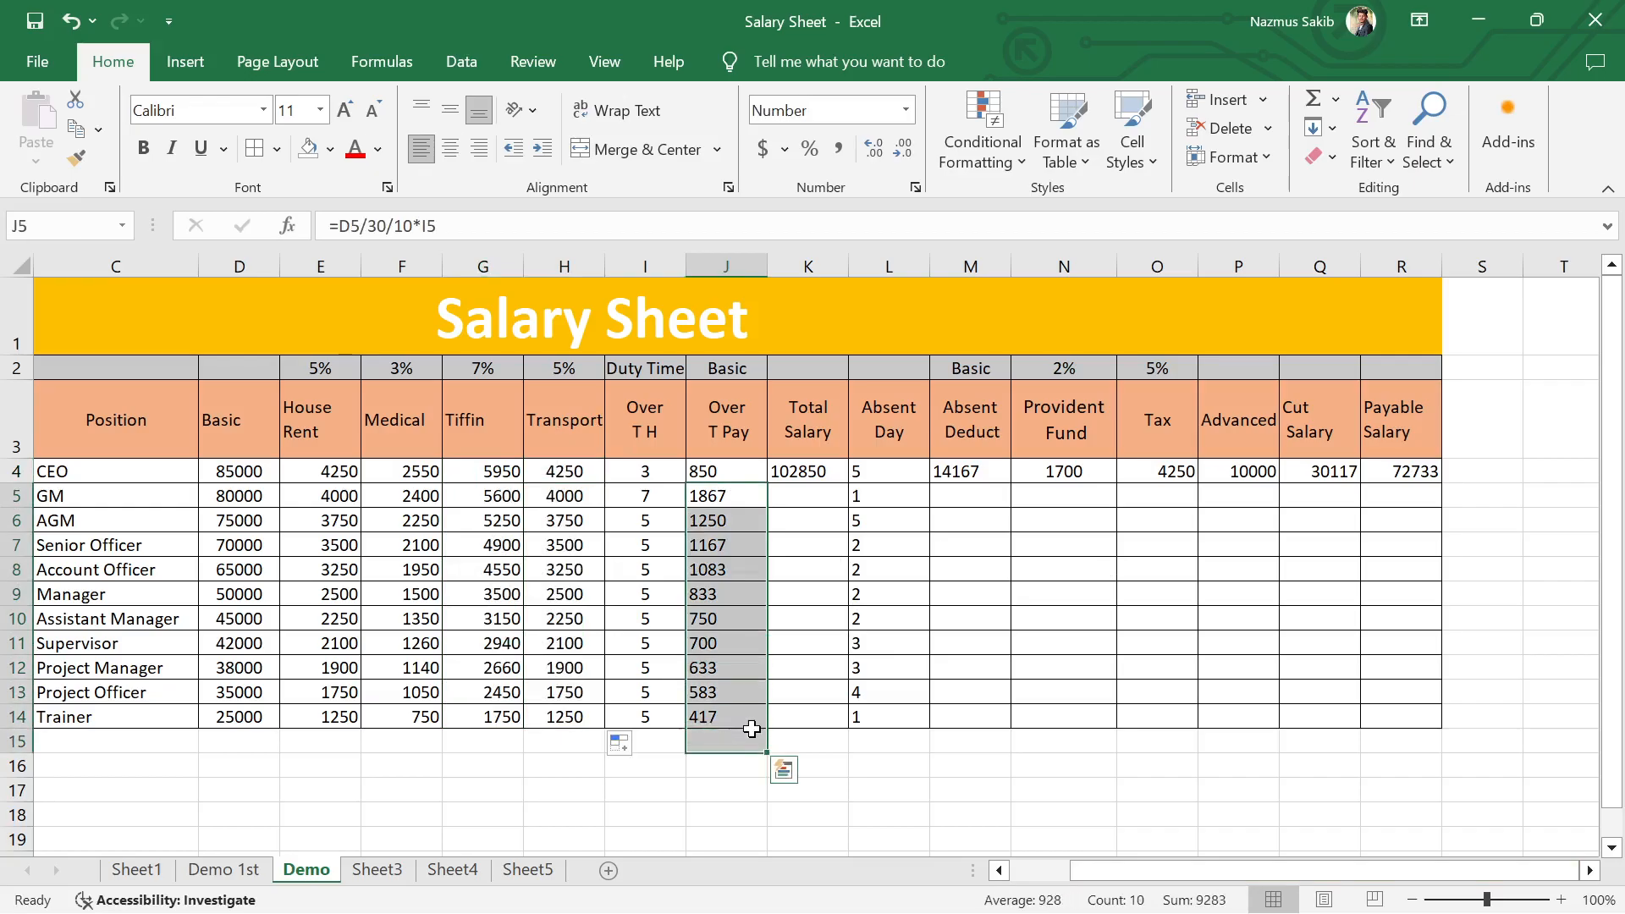
key("Delete")
left_click(810, 520)
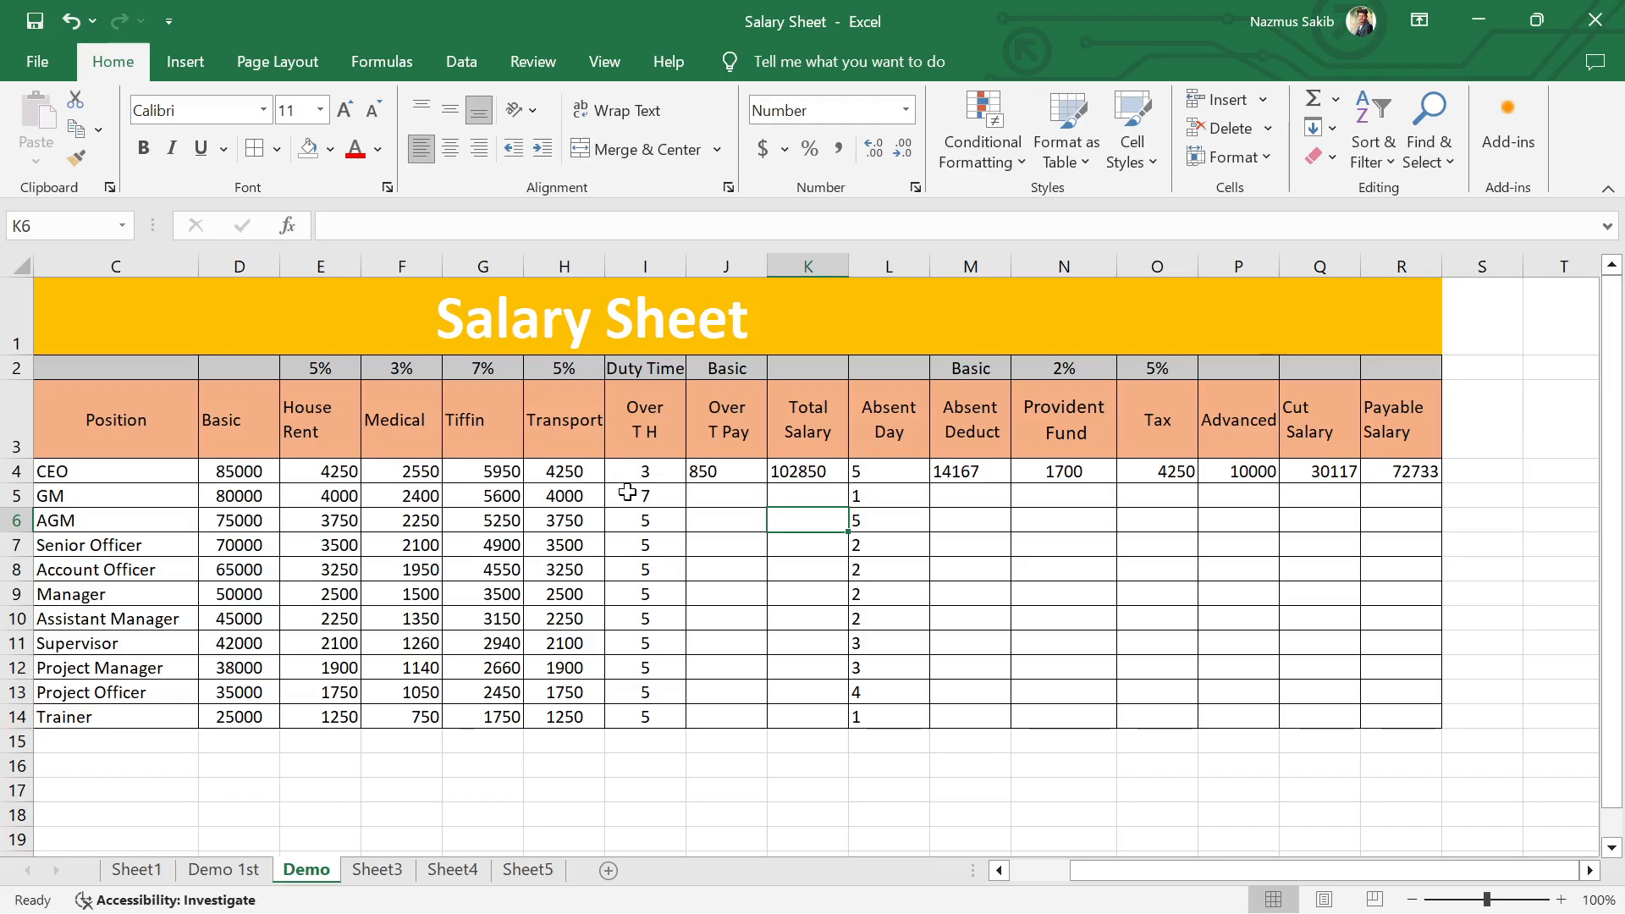
left_click(735, 522)
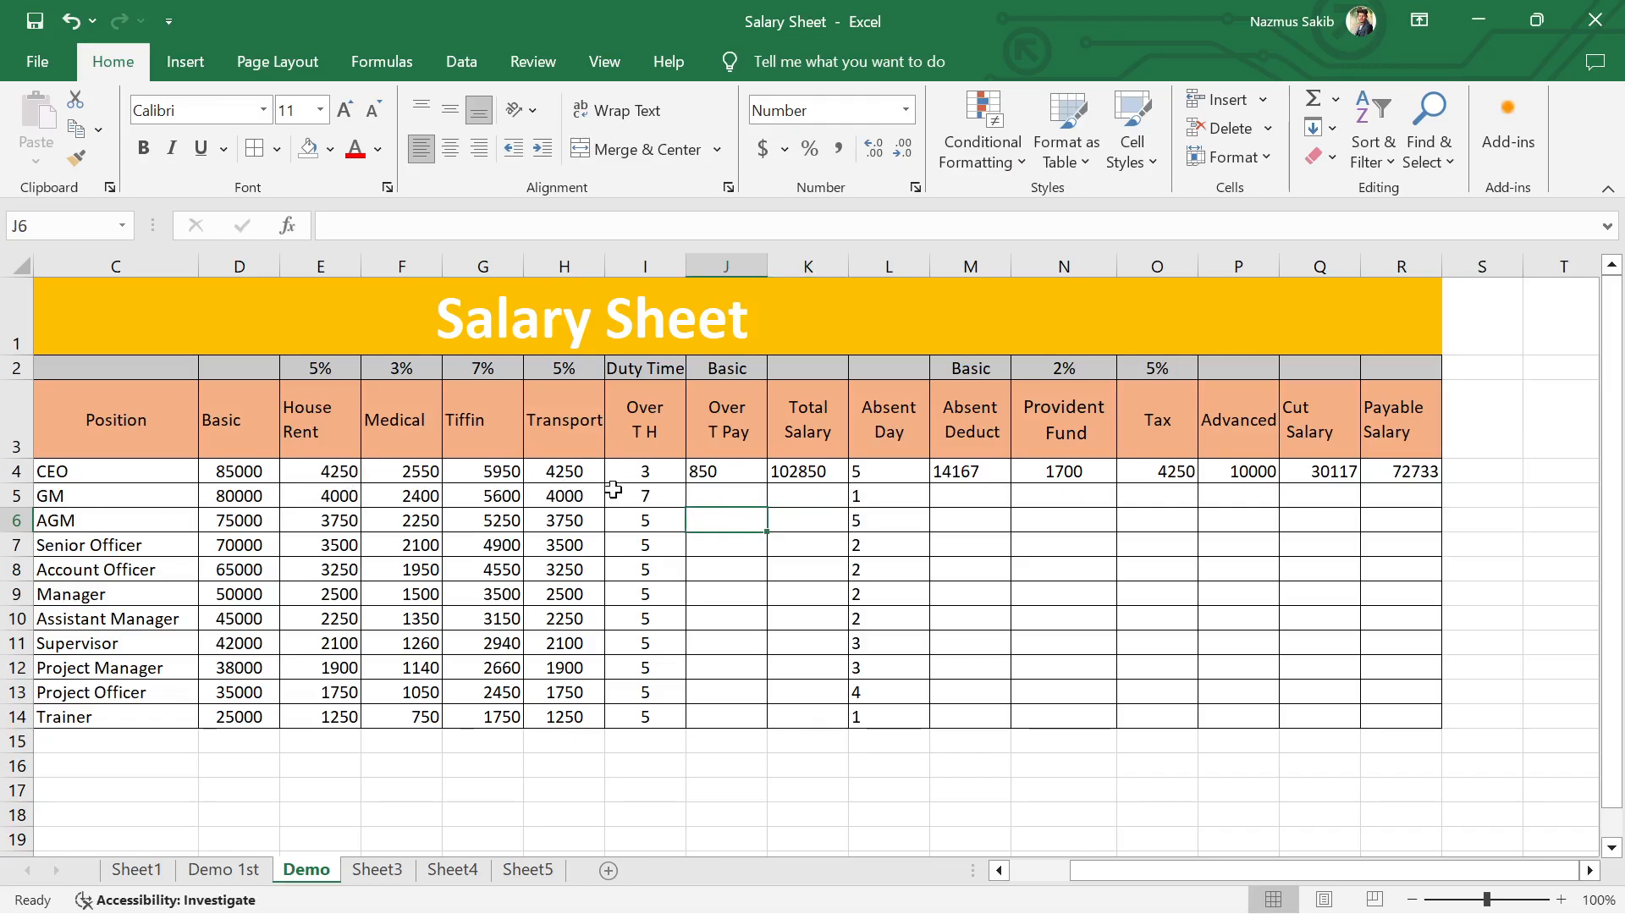
Step: Check the CEO's Over T Pay formula in J4, and enter =D5/30 for the GM in J5
left_click(730, 491)
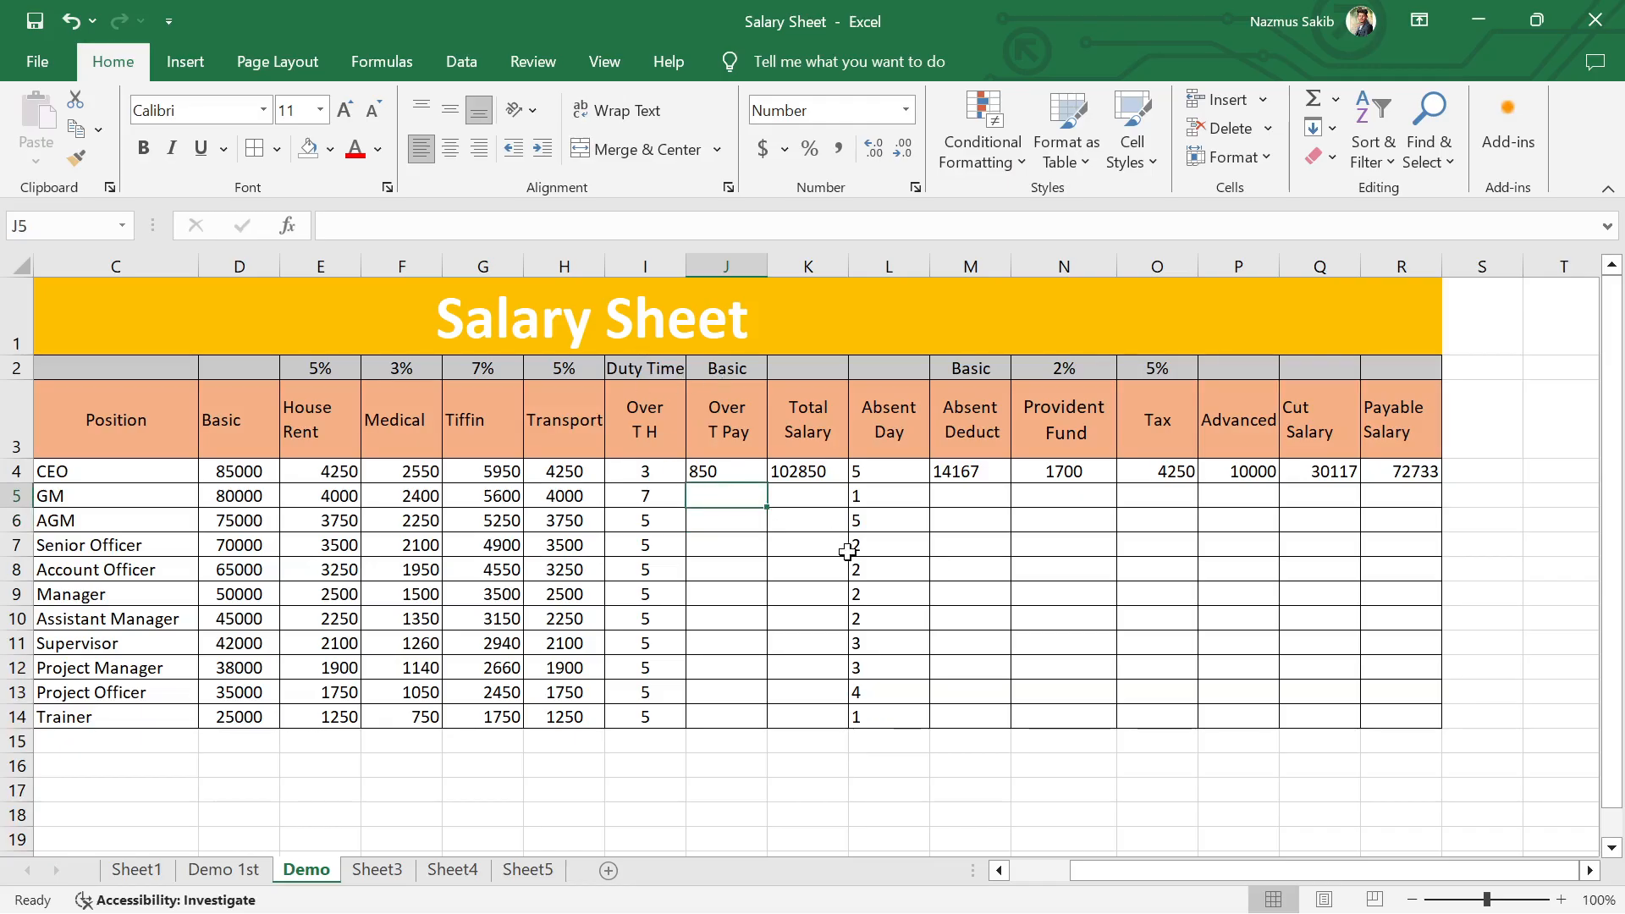
left_click(717, 468)
key("F2")
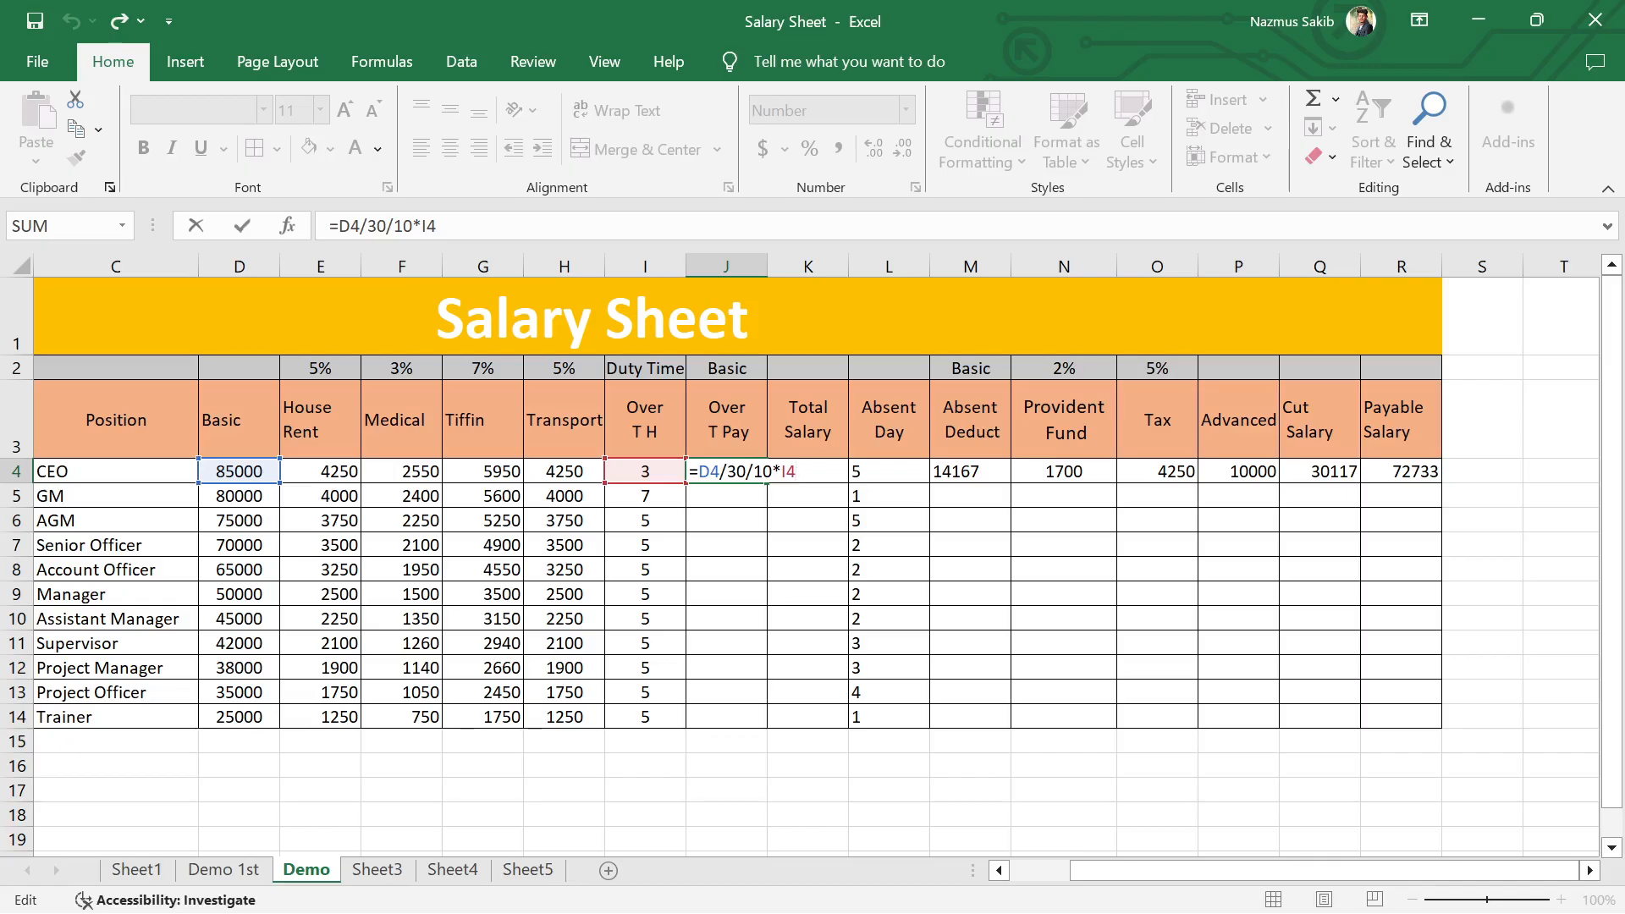
key("Return")
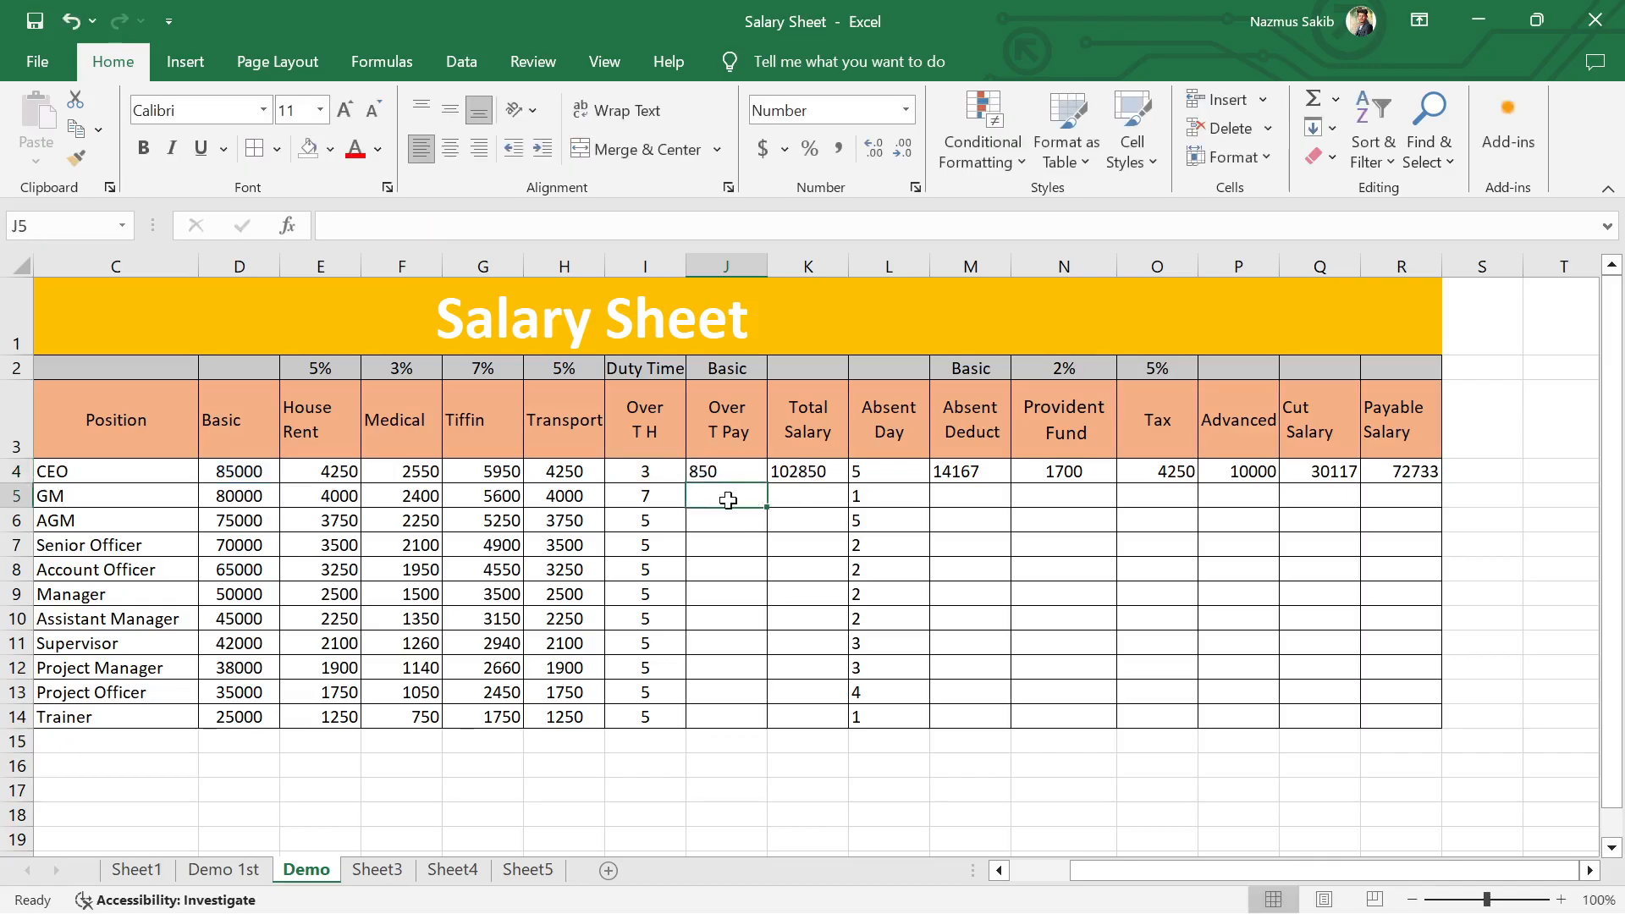
type("=")
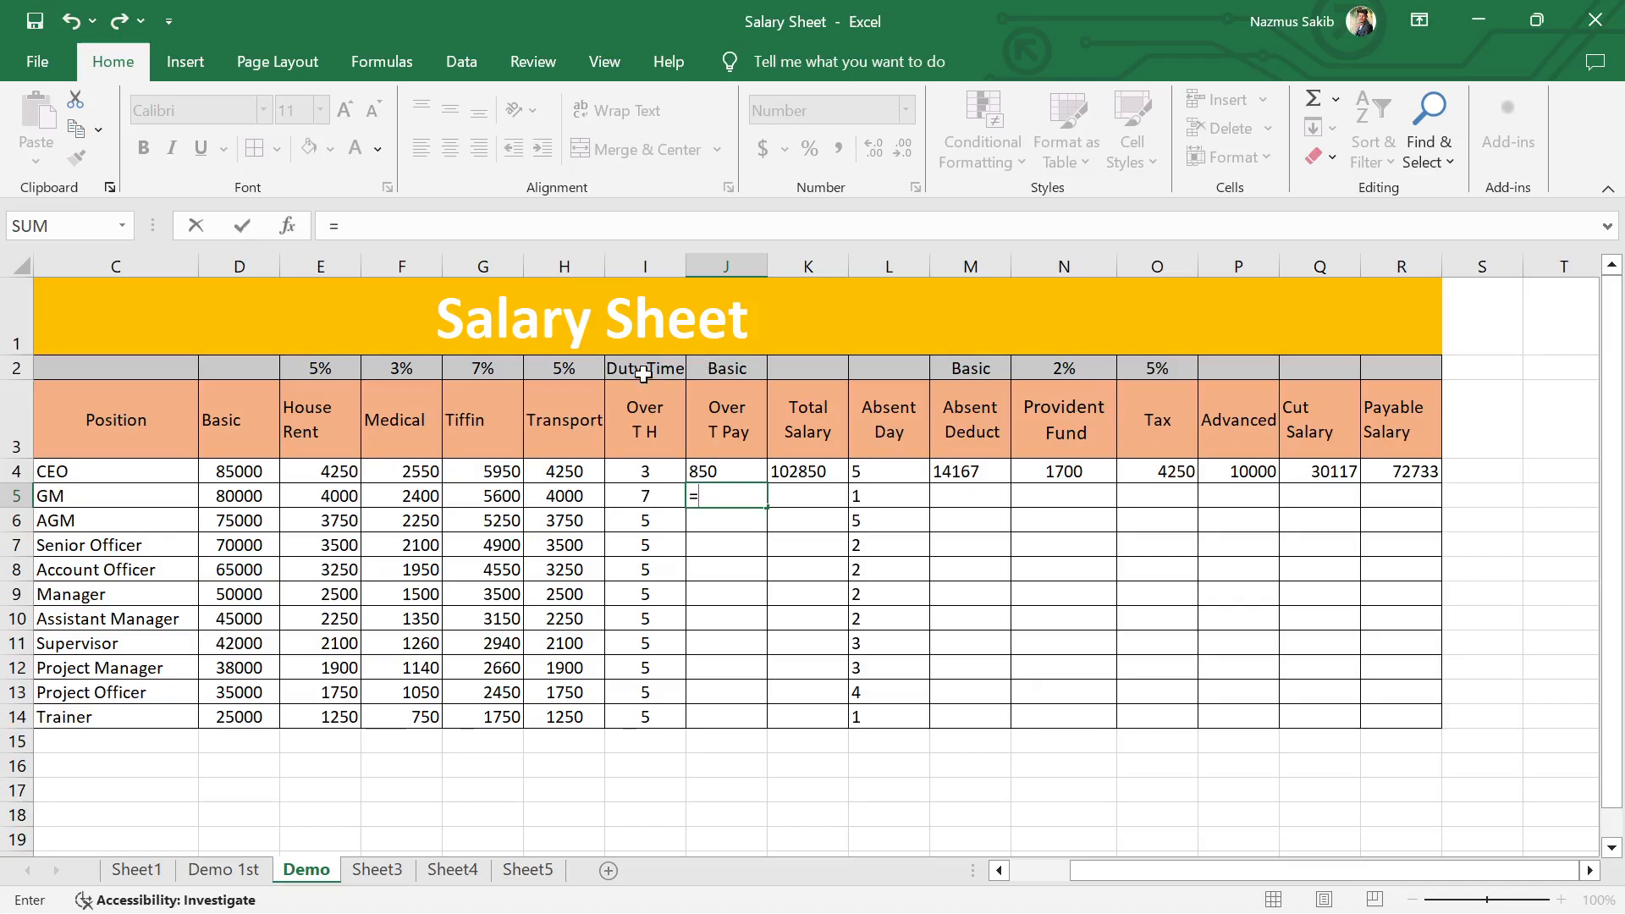
left_click(233, 496)
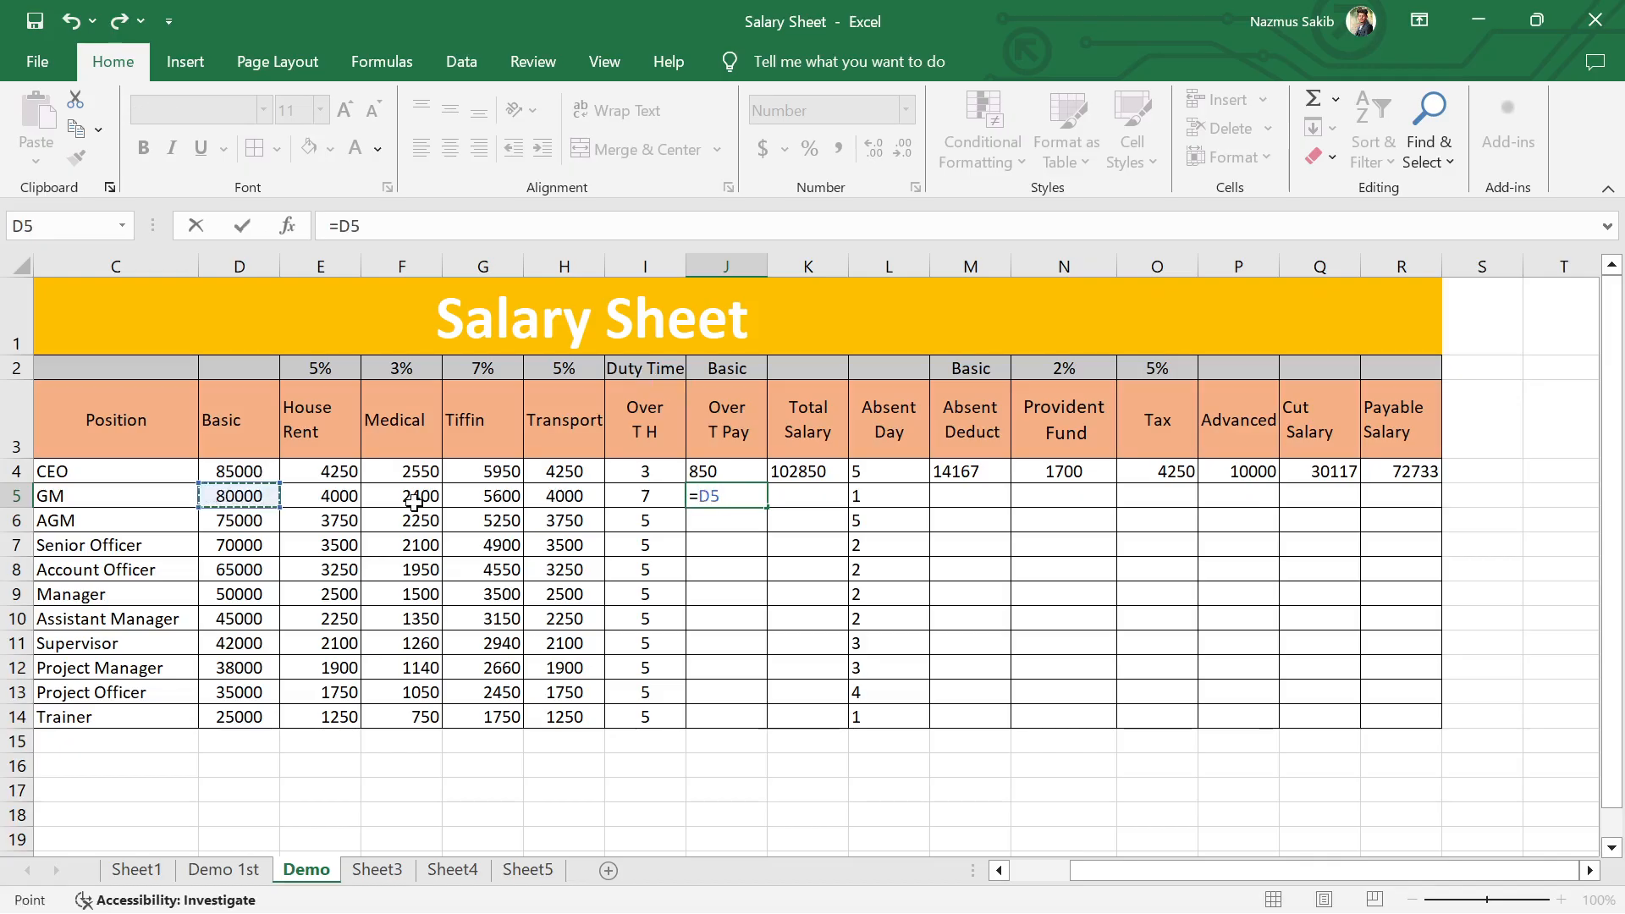
type("/")
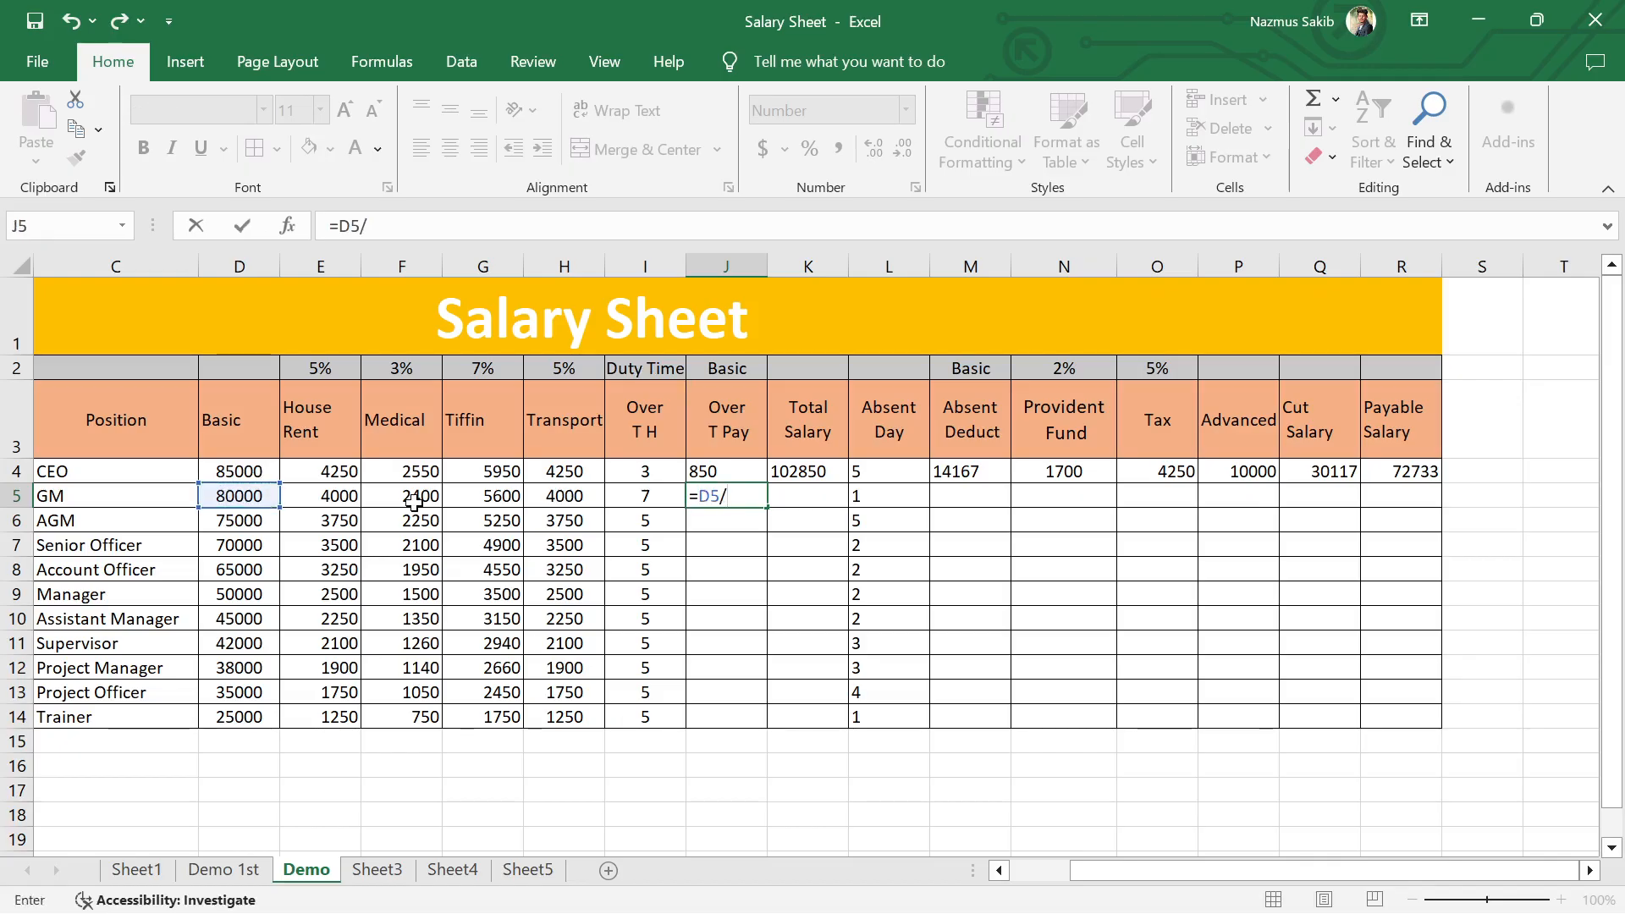
type("30")
key("Return")
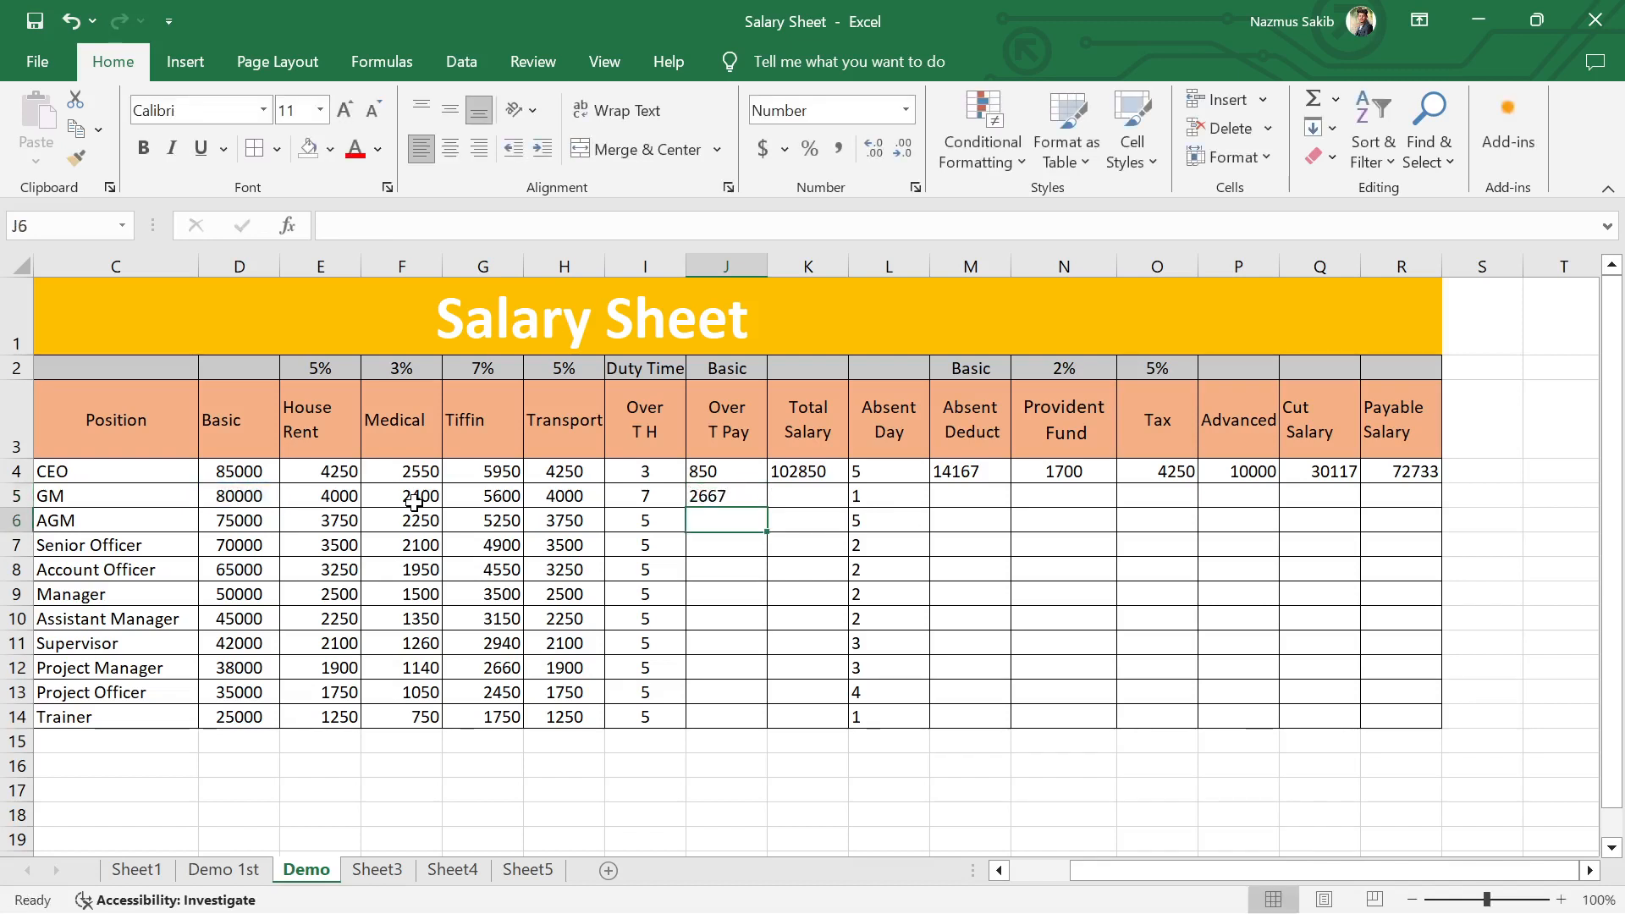
Step: Extend the GM's Over T Pay formula in J5 to =D5/30/8 to get the hourly rate
double_click(747, 496)
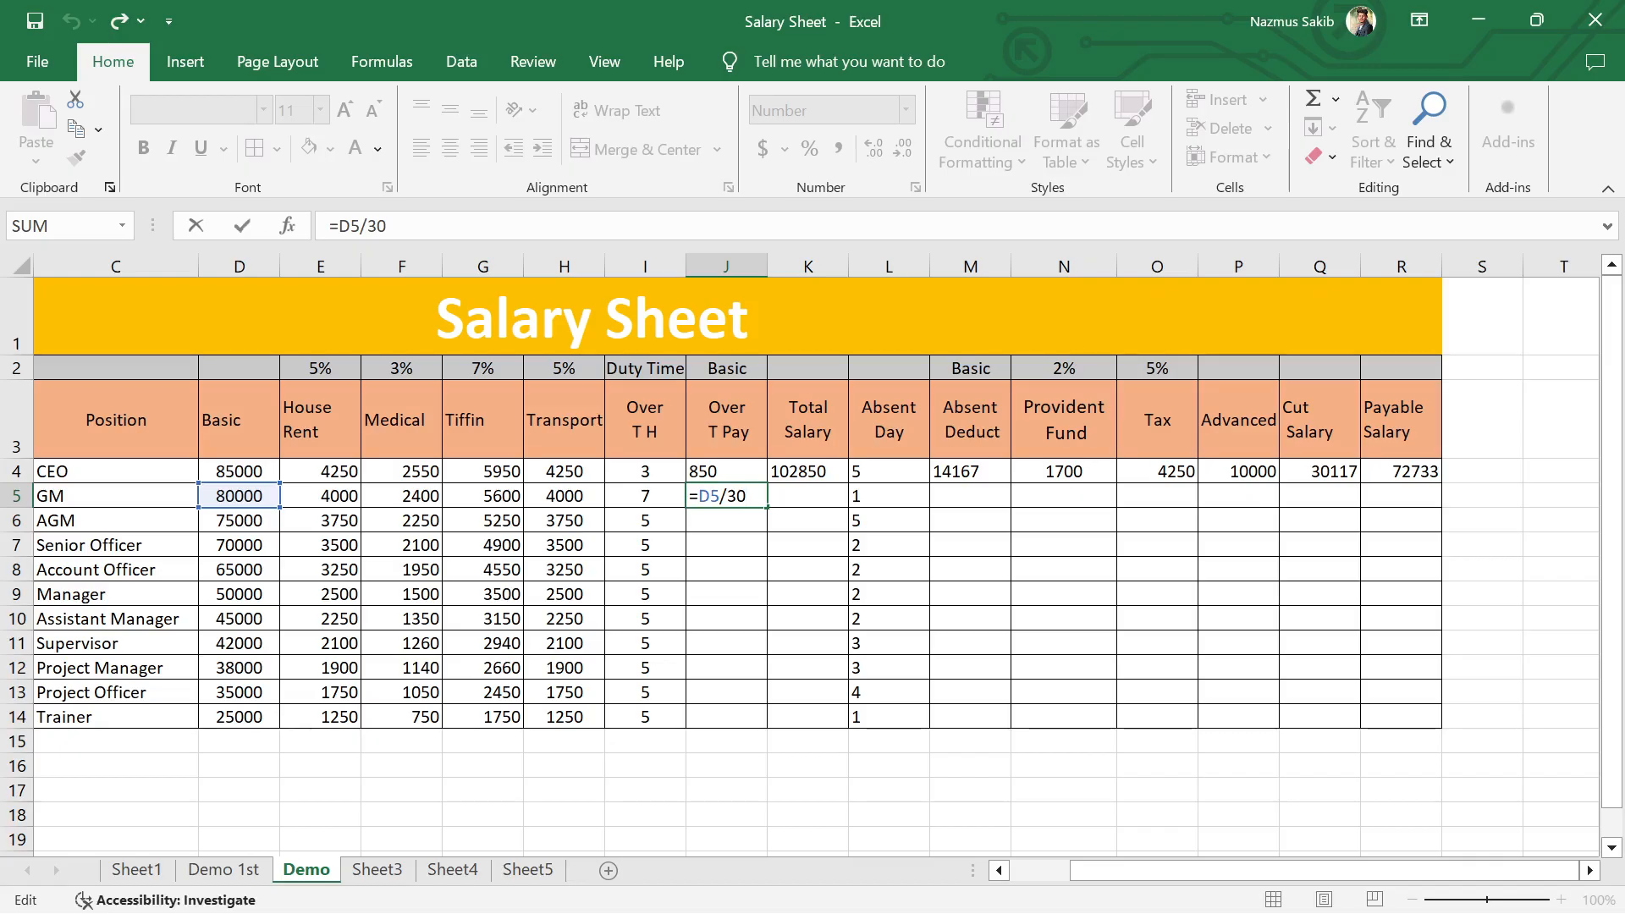
type("/")
type("8")
key("Return")
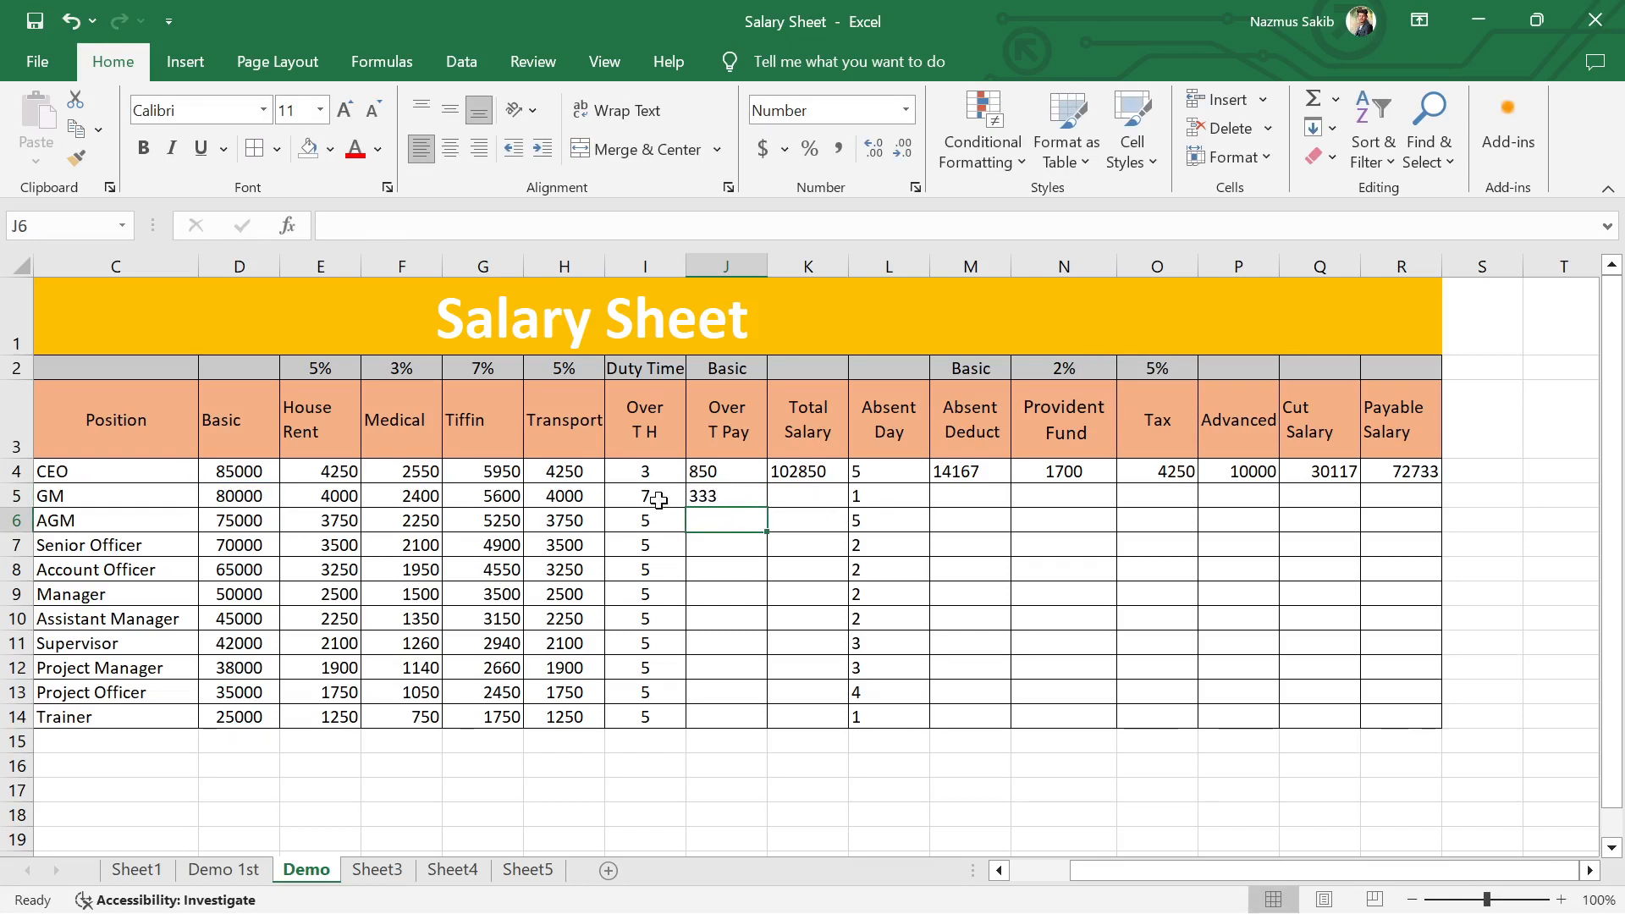
Step: Multiply the GM's hourly rate in J5 by 7 overtime hours, making the formula =D5/30/8*7
double_click(744, 496)
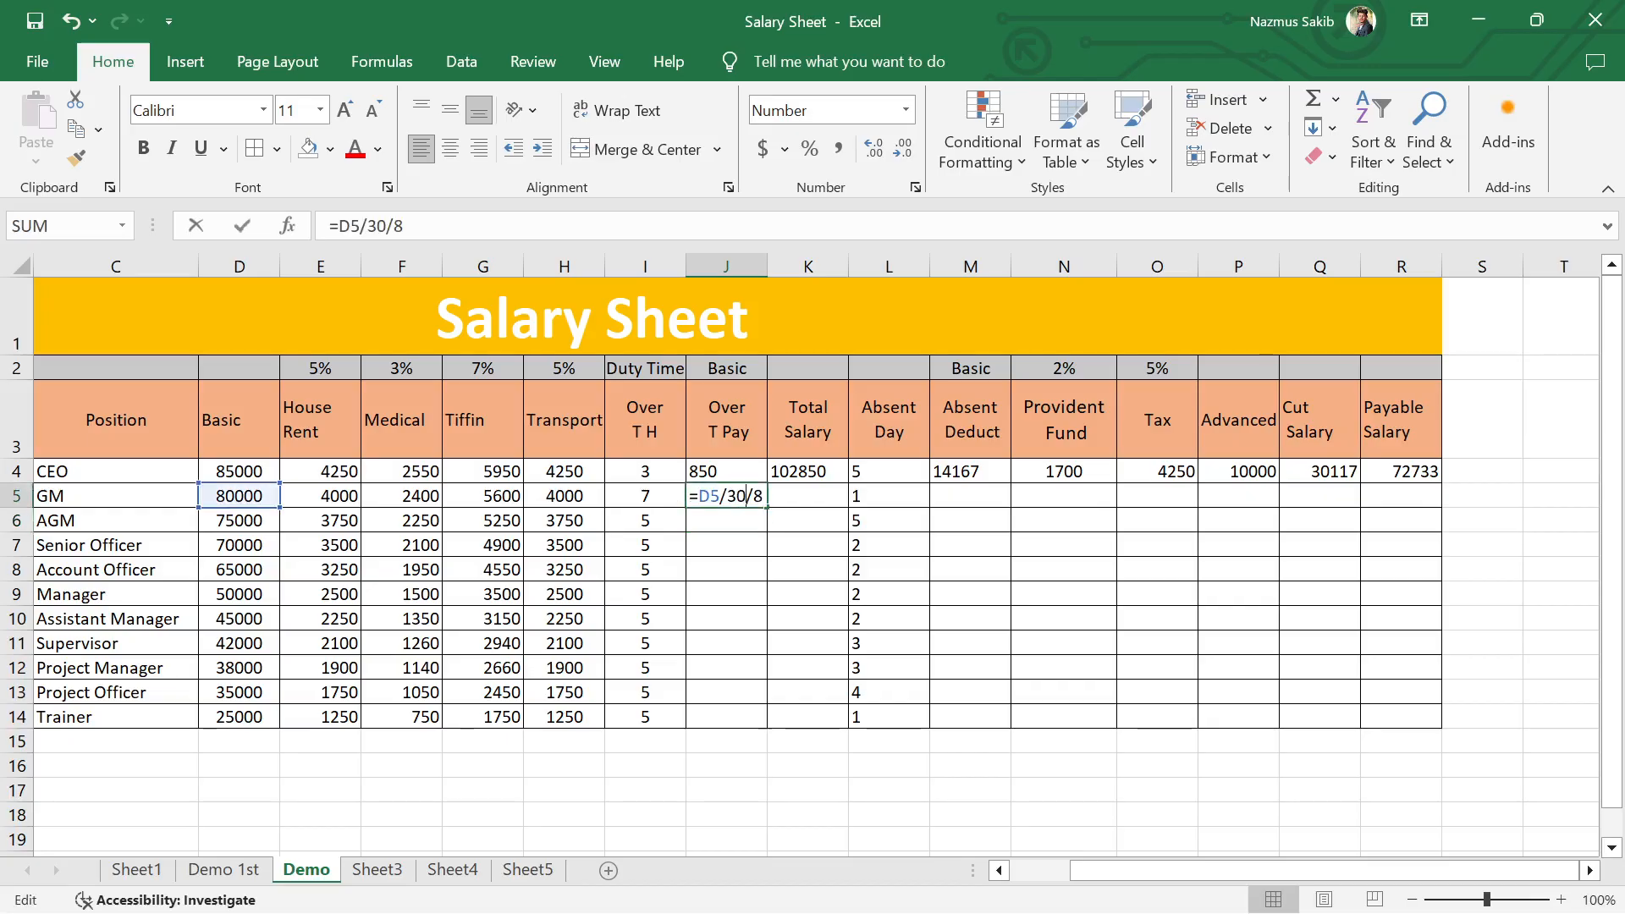
left_click(786, 497)
double_click(738, 497)
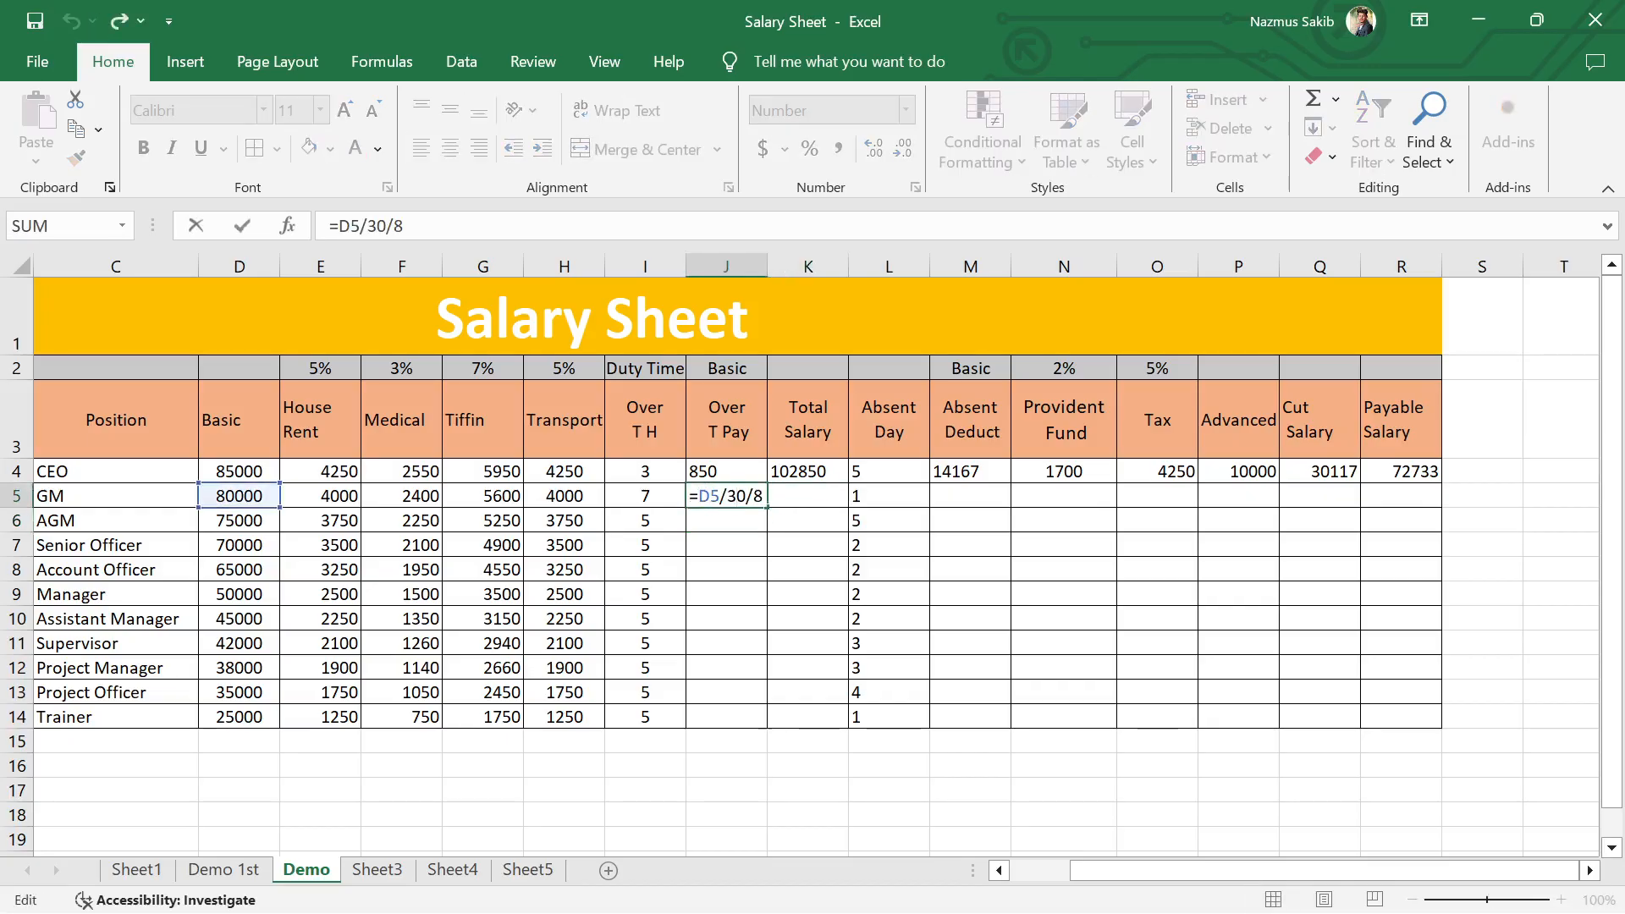
key("End")
type("*")
left_click(649, 496)
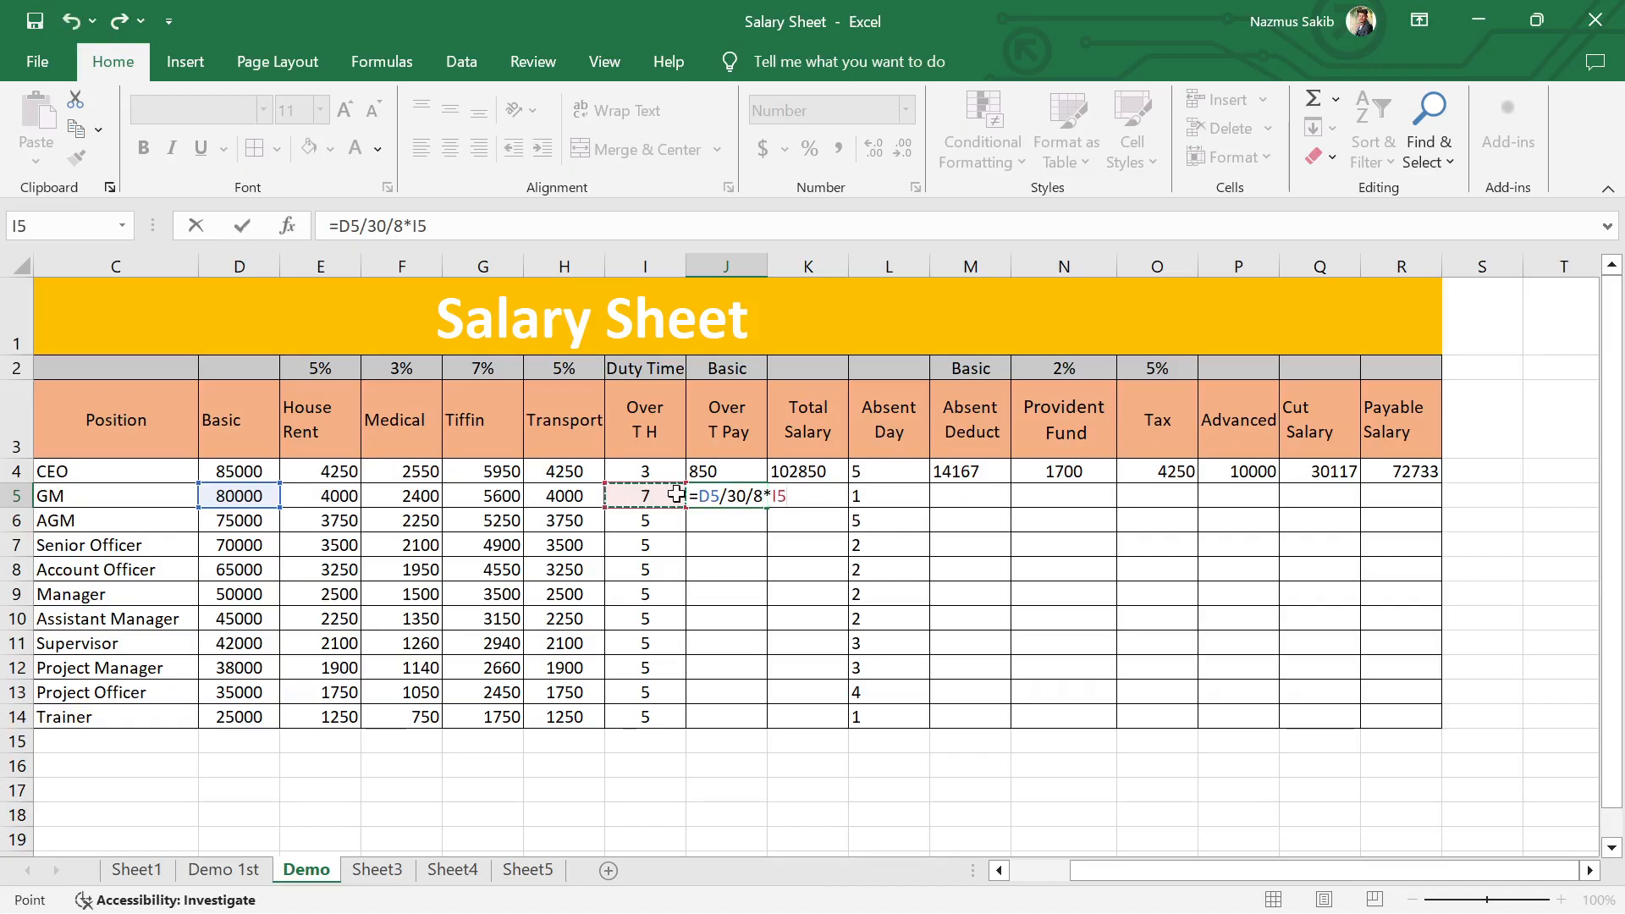
key("BackSpace")
key("BackSpace")
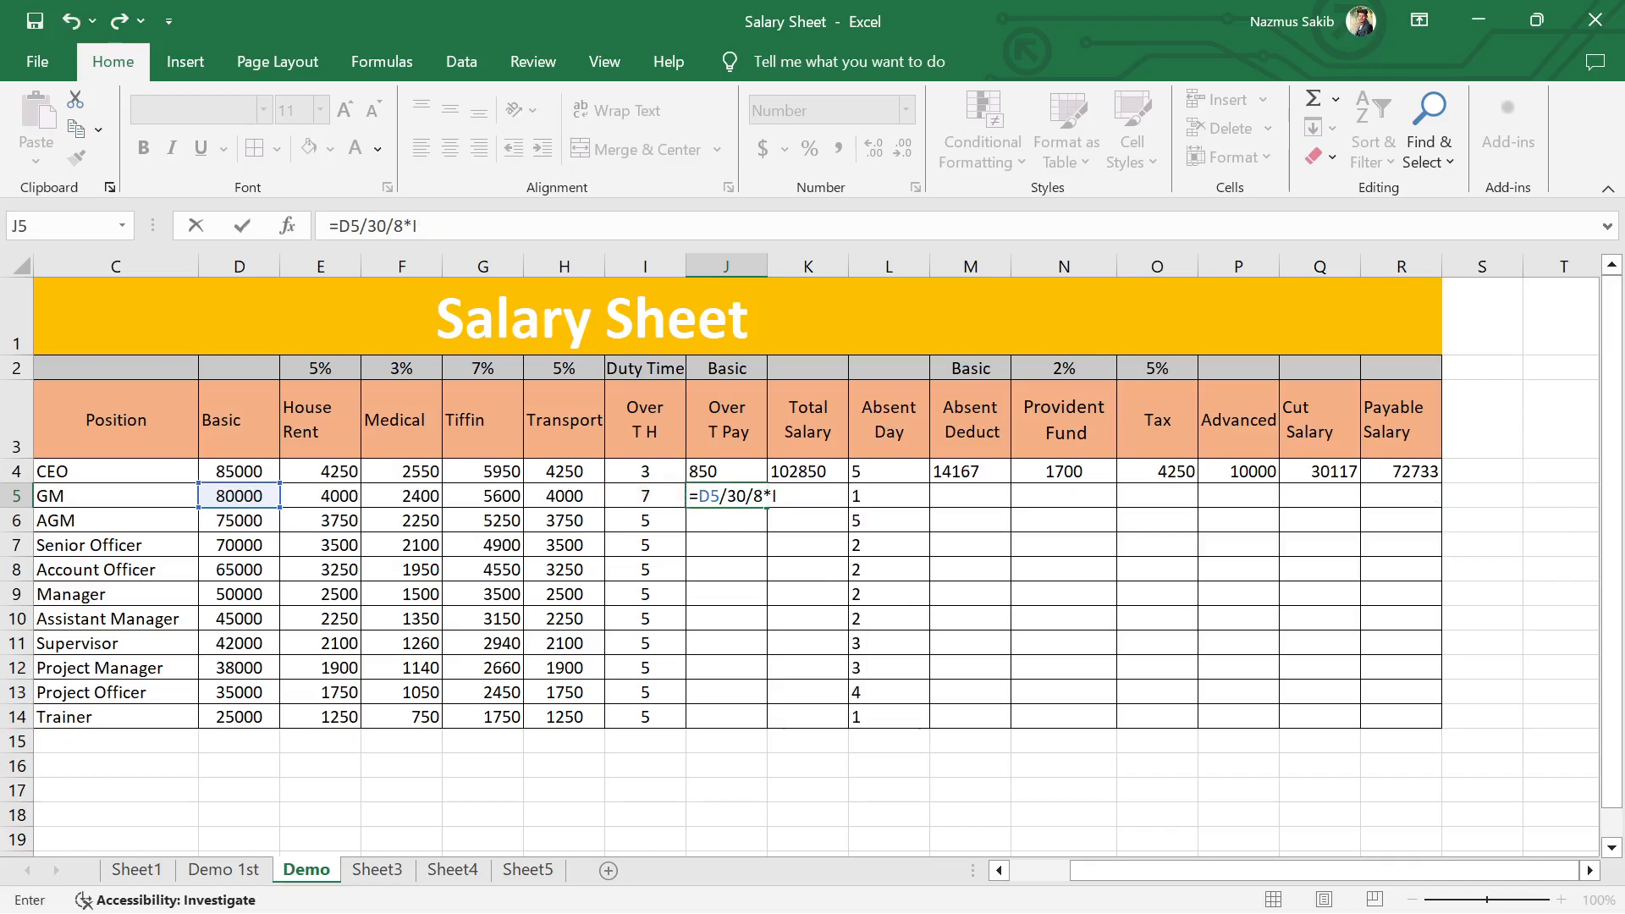
key("Return")
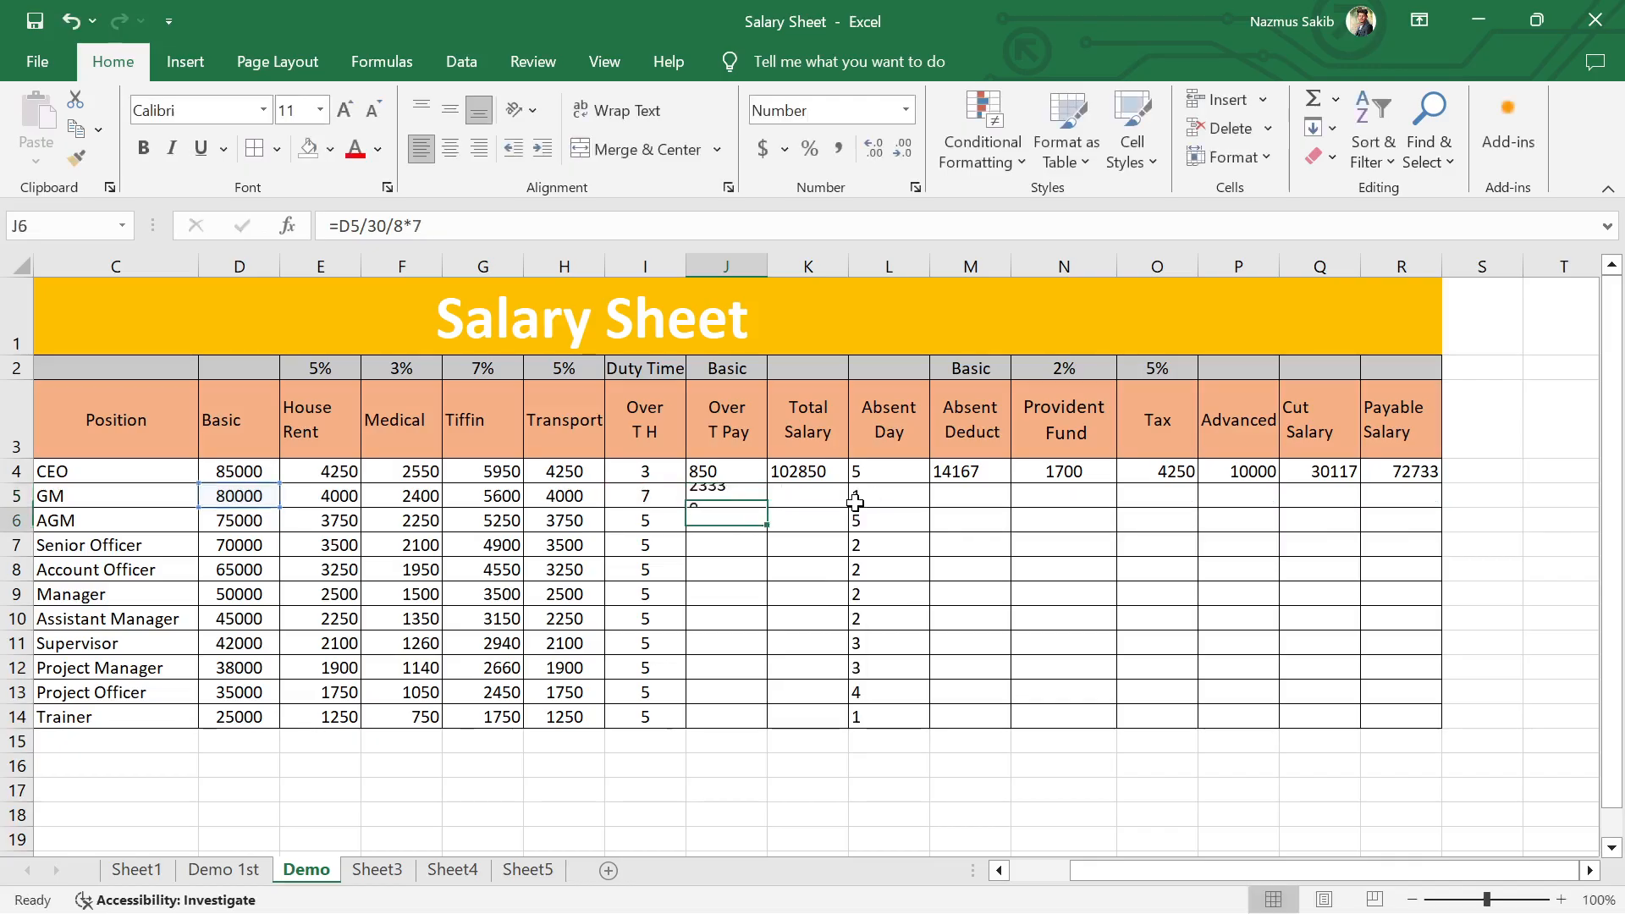
Step: Fill the GM's Over T Pay formula from J5 down to J14 and inspect the copied formula in J6
left_click(738, 498)
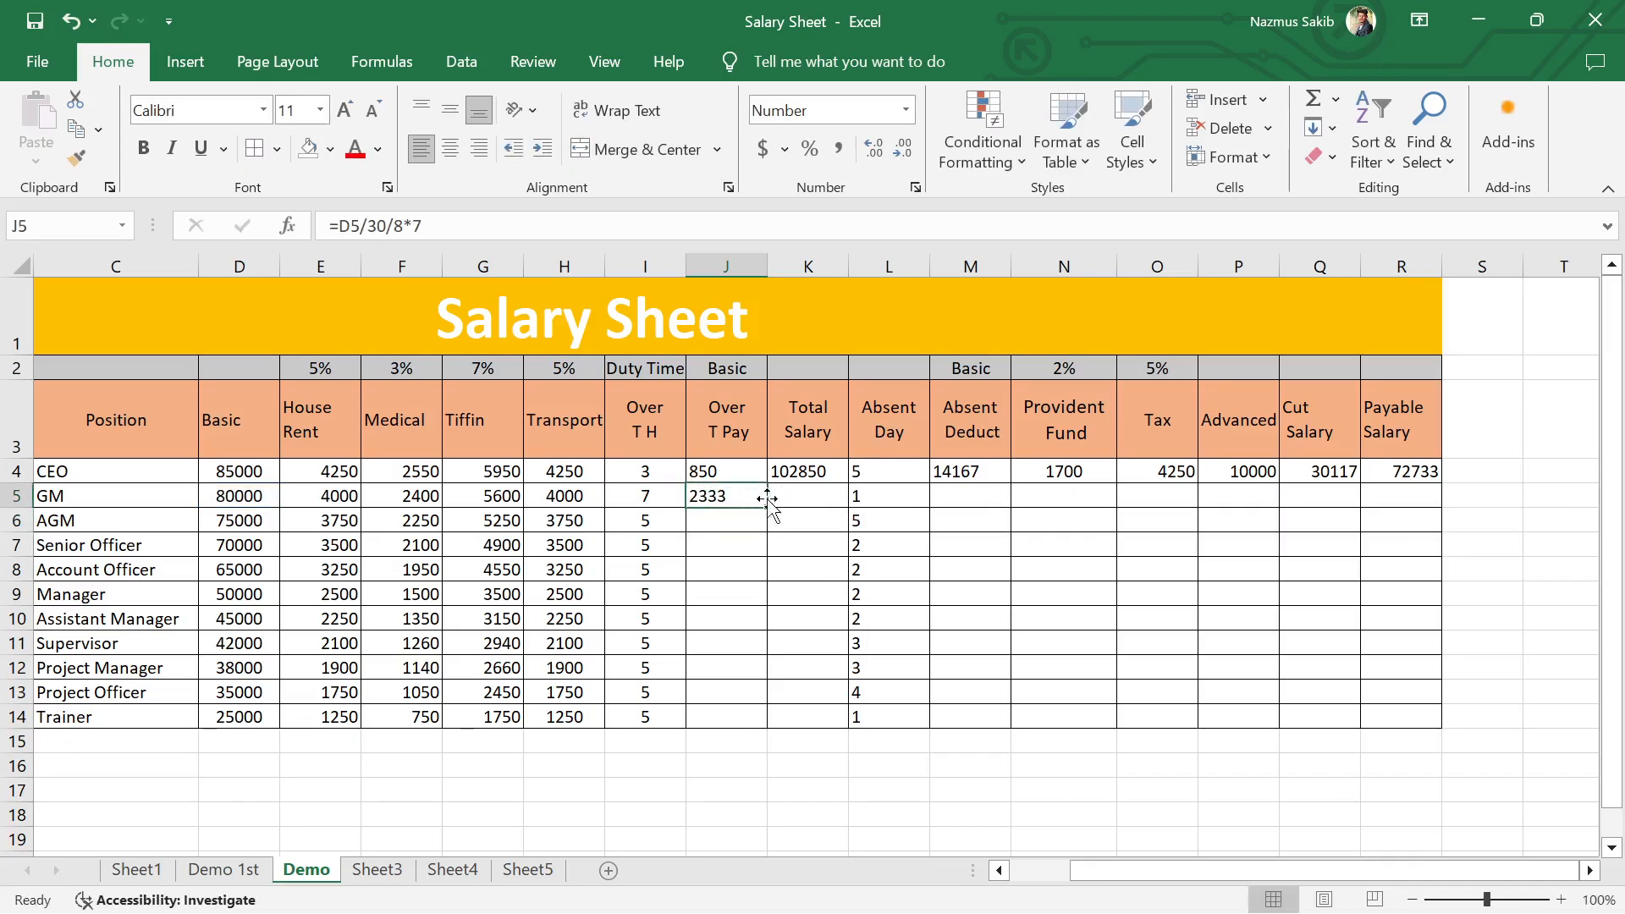
left_click_drag(767, 507, 762, 716)
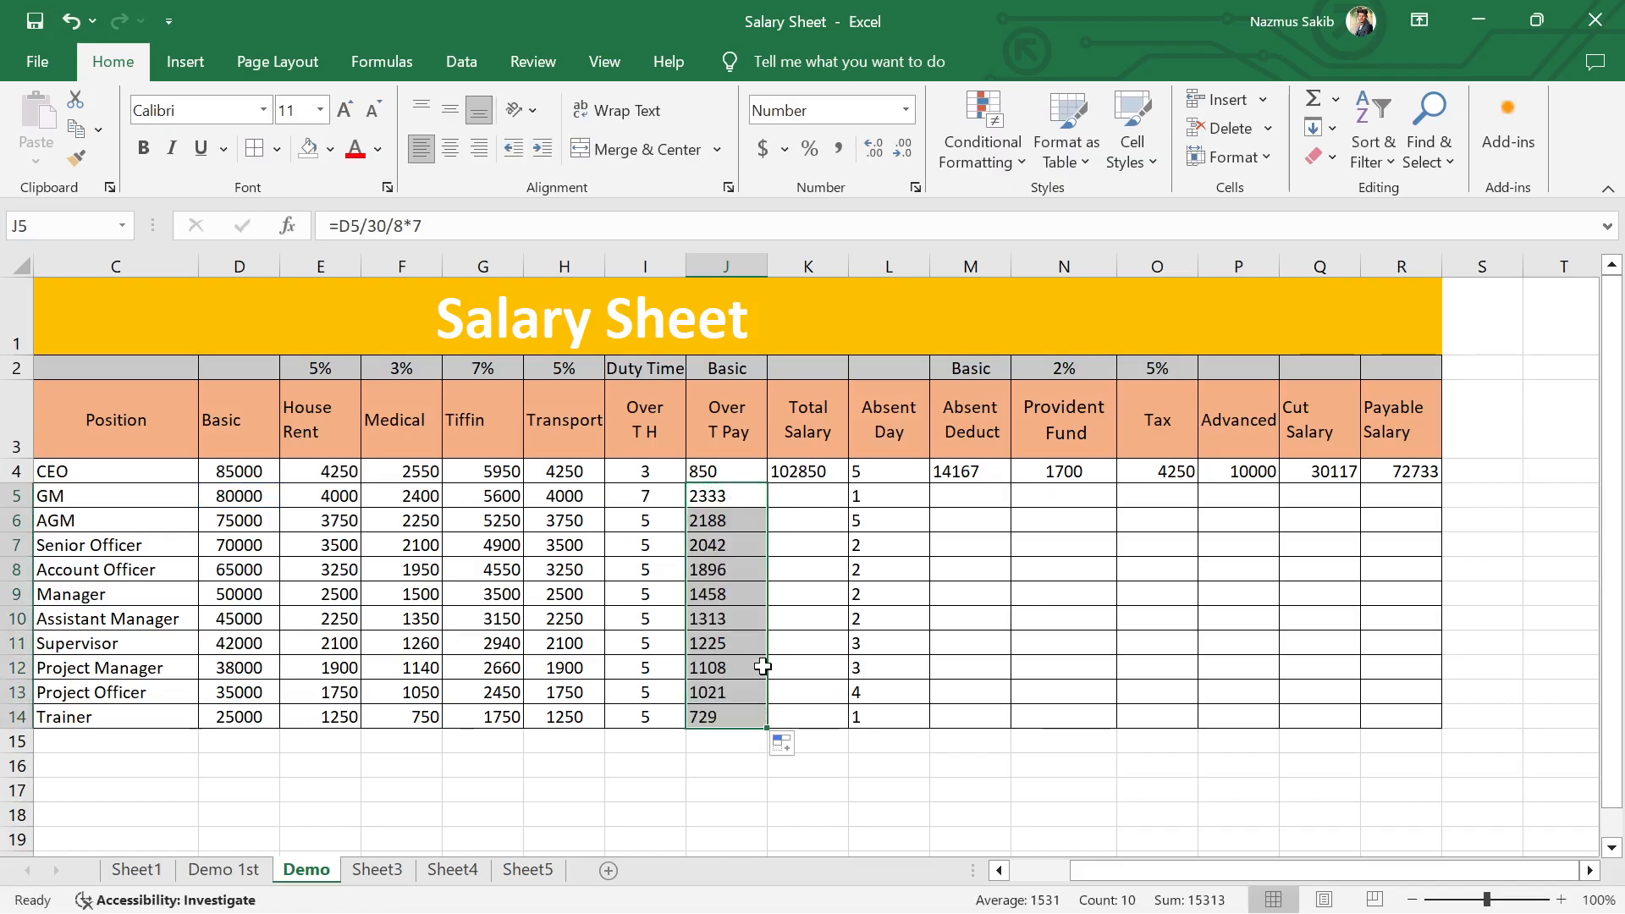
left_click(729, 520)
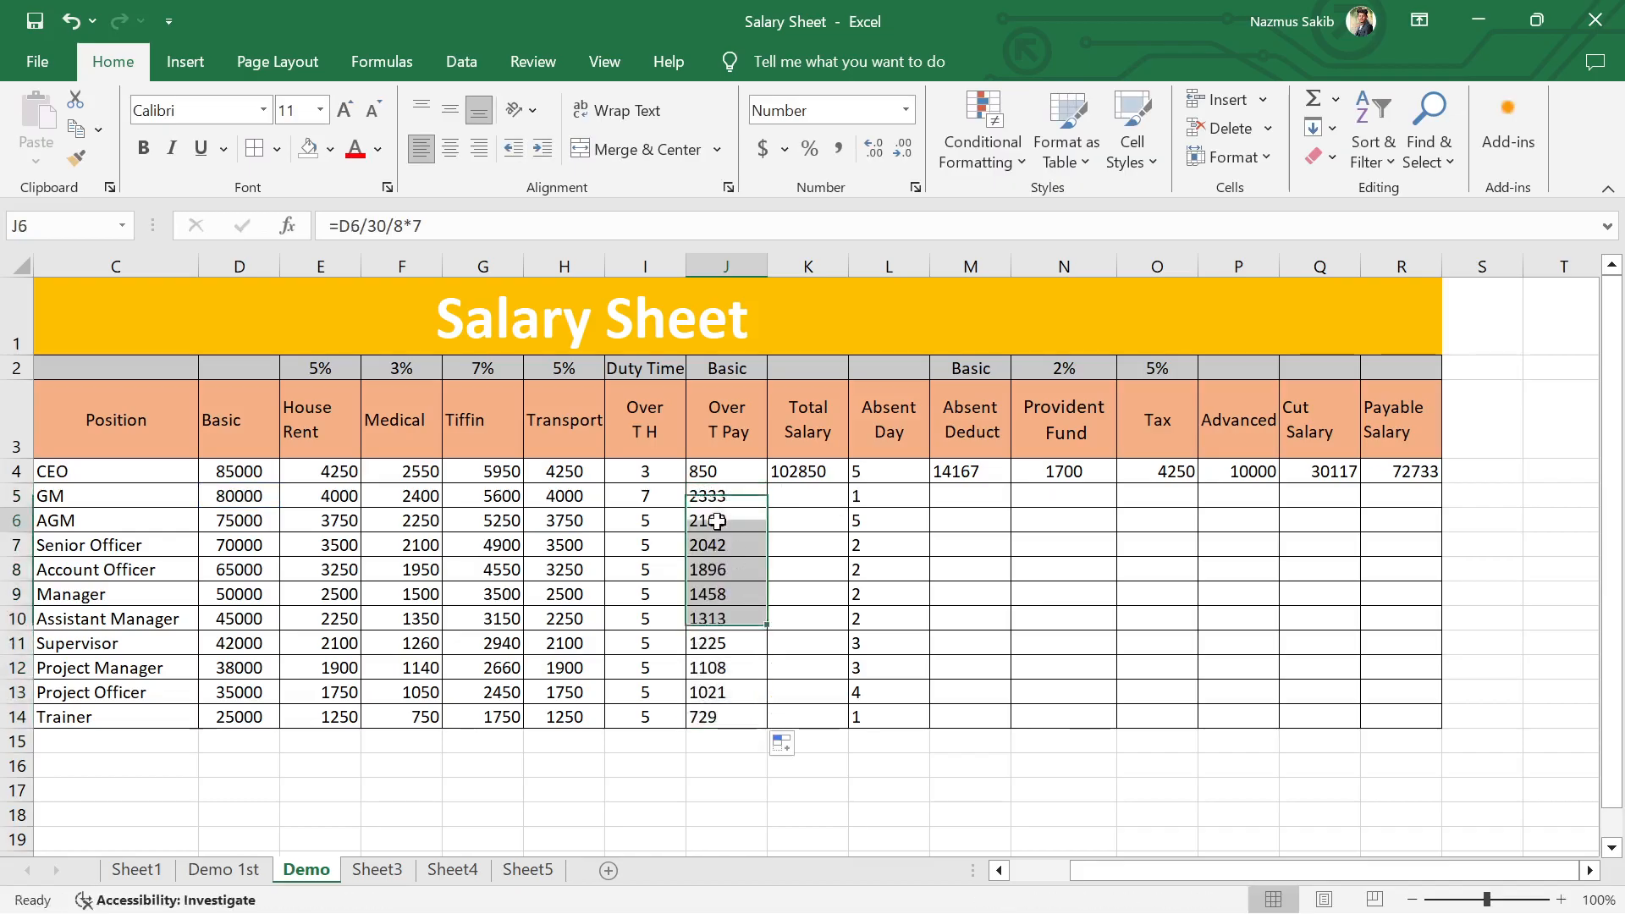
double_click(734, 520)
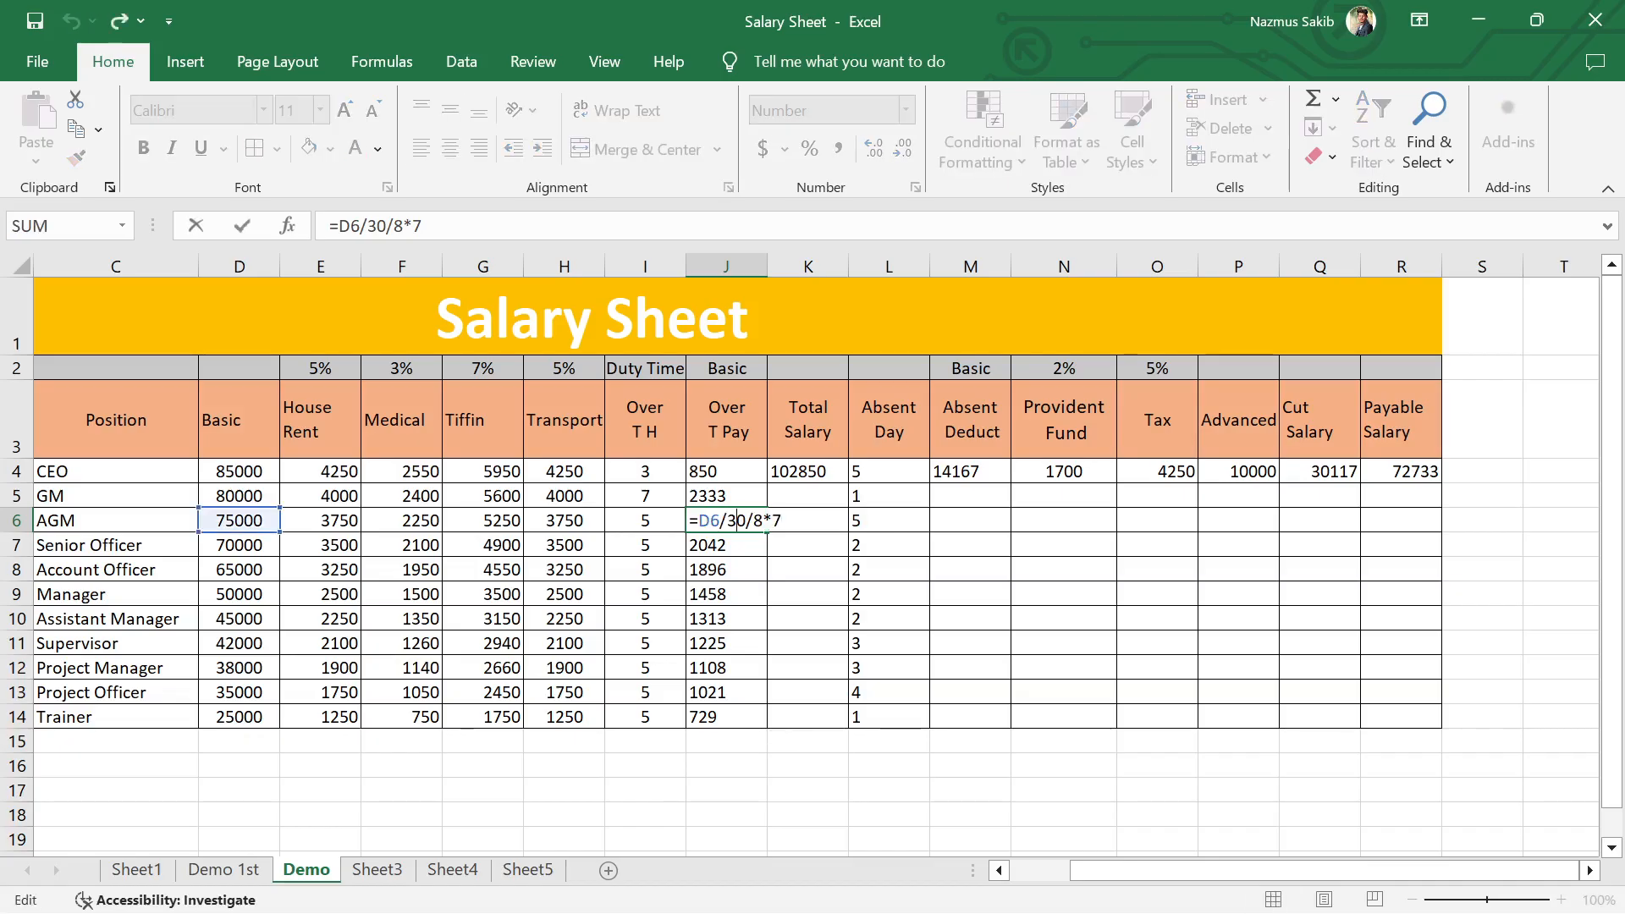
key("Return")
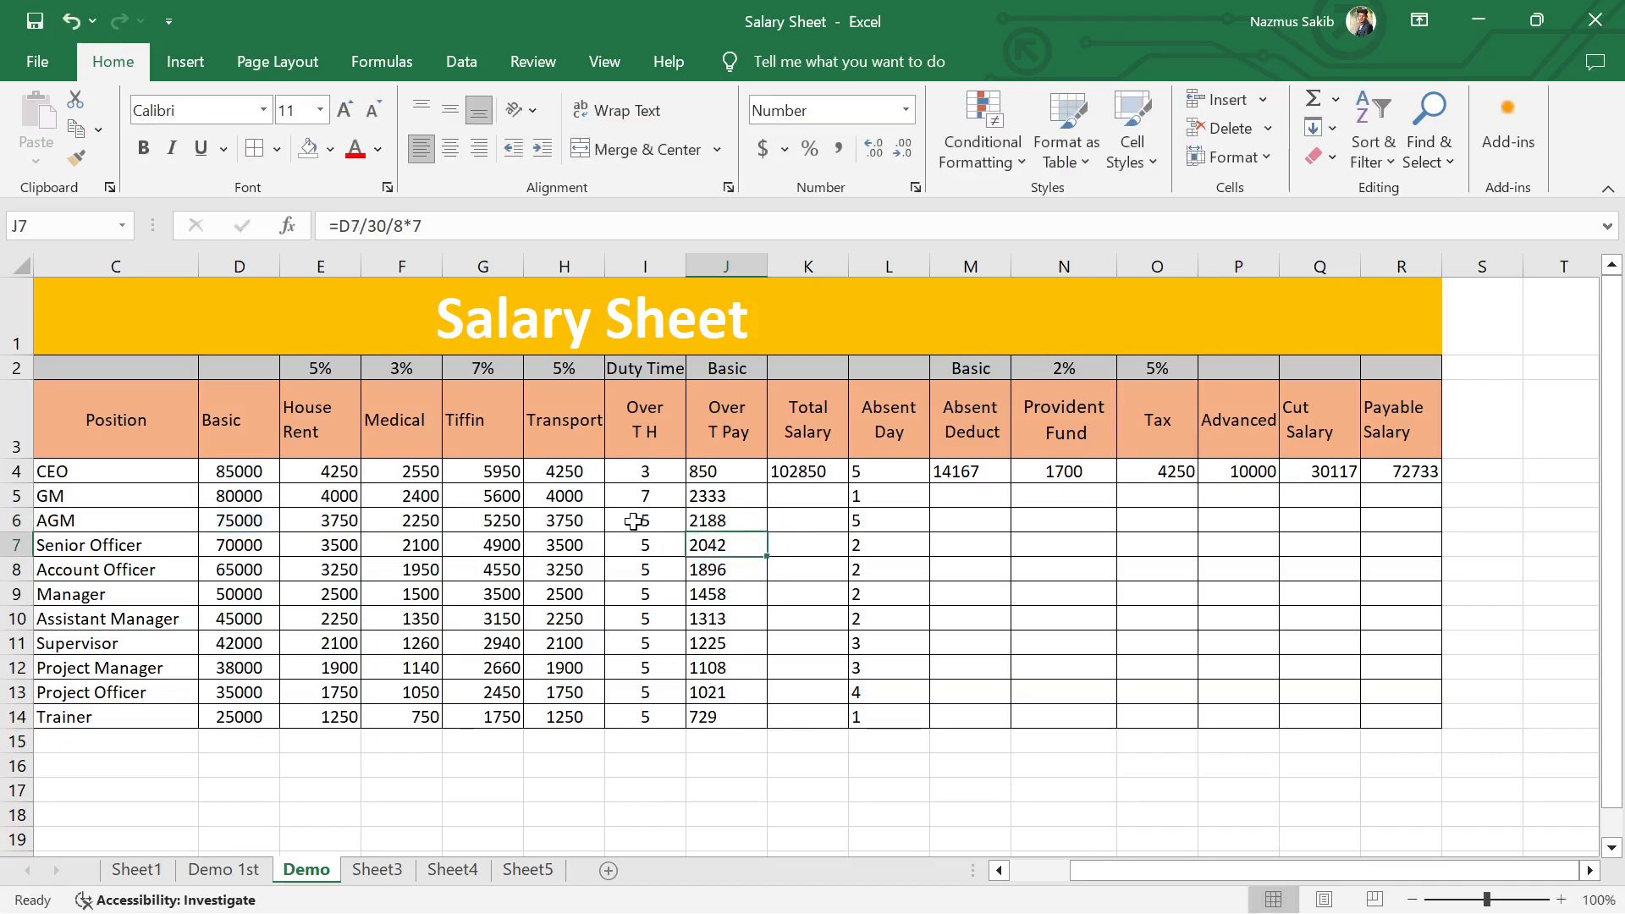
Step: Change the GM's Over T Pay formula in J5 to =D5/30/8*I5 and fill it down to J14
left_click(733, 523)
double_click(736, 497)
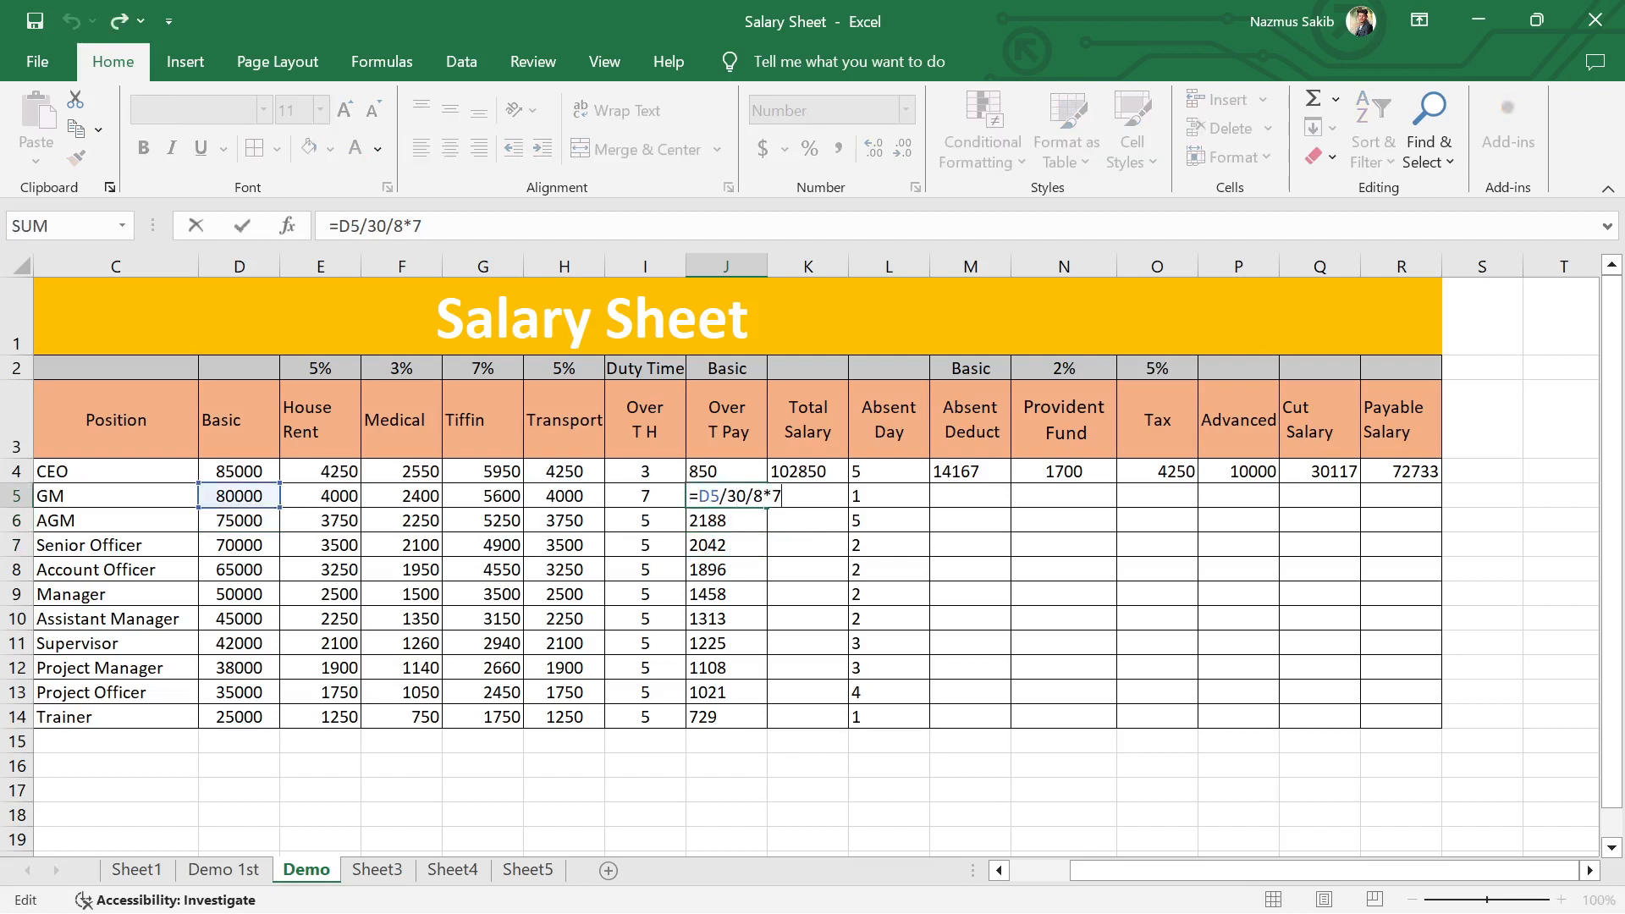
key("BackSpace")
left_click(642, 496)
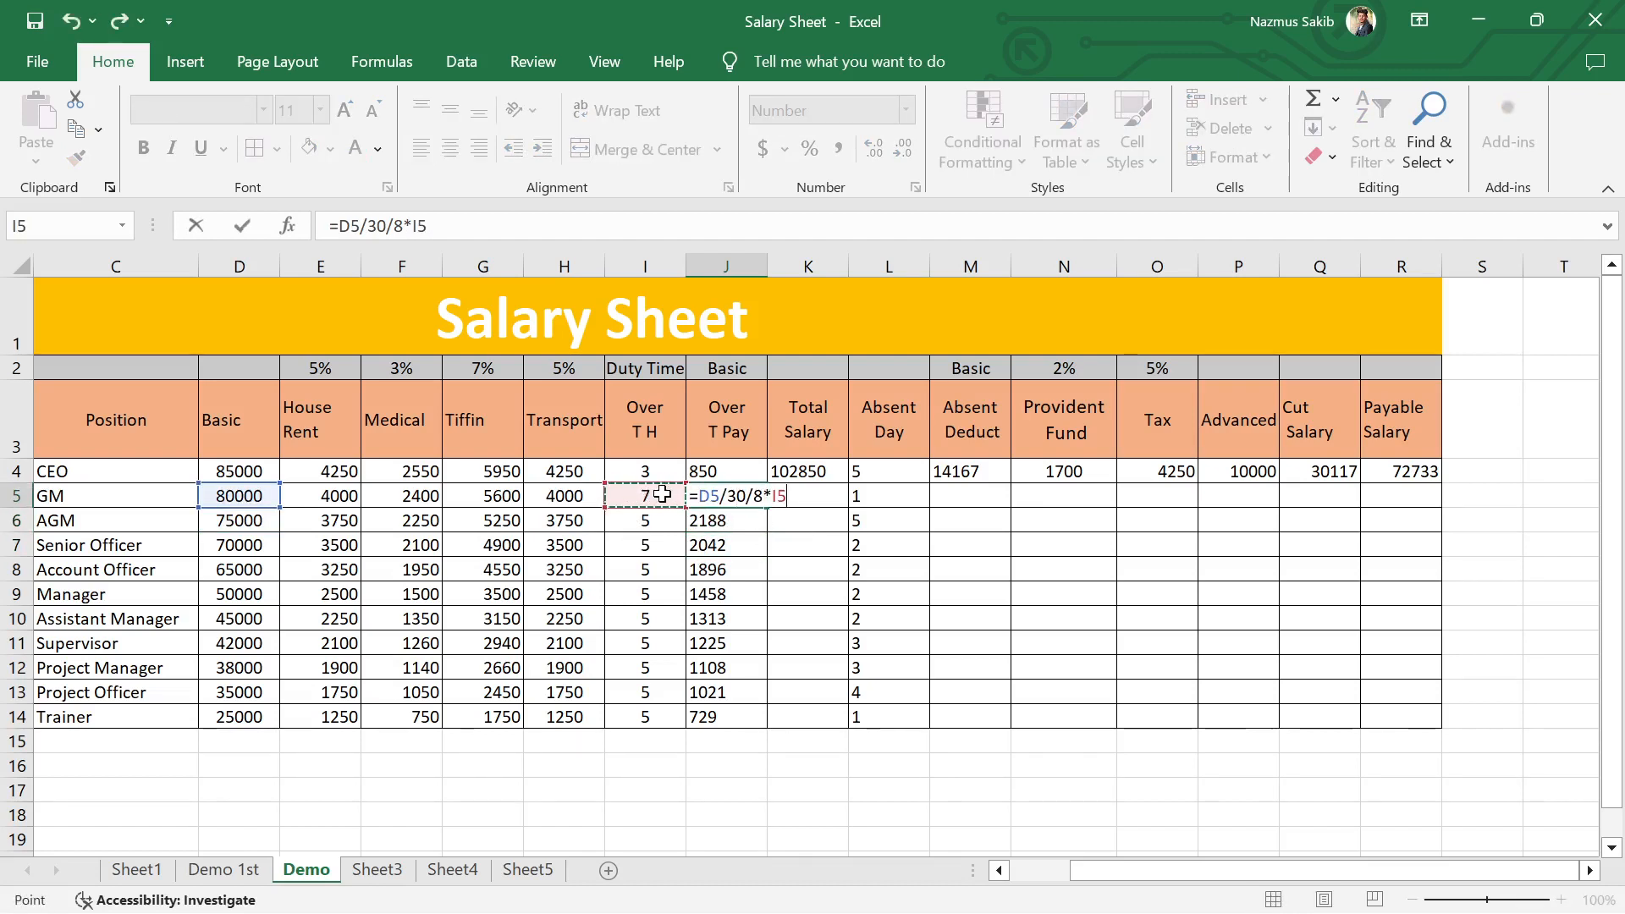
key("Return")
left_click(734, 498)
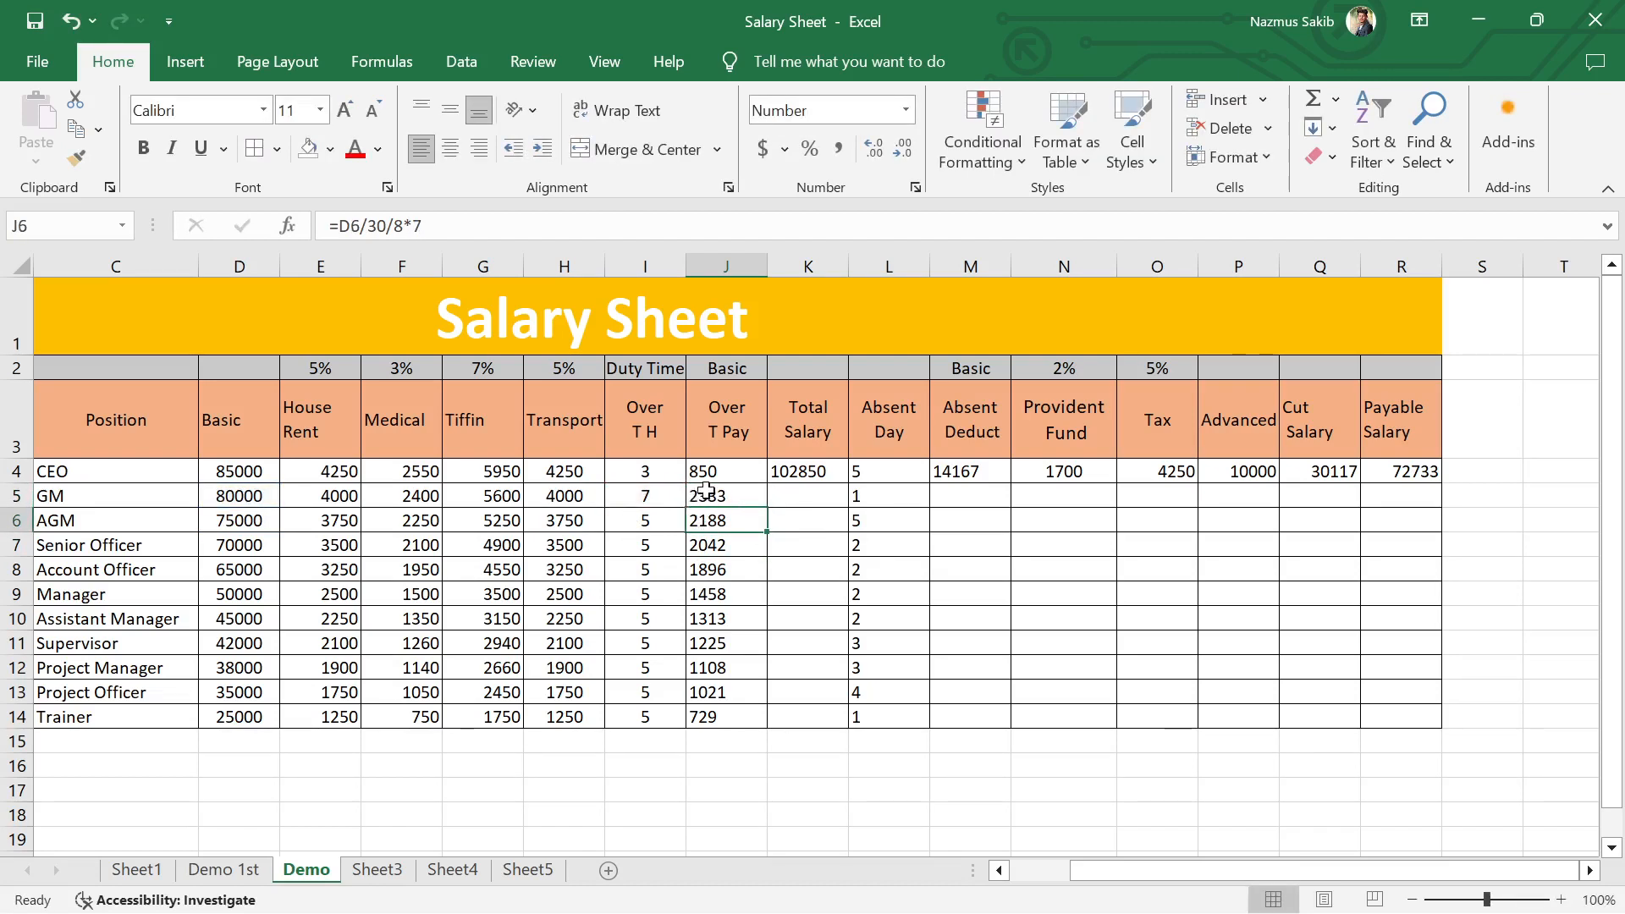
double_click(766, 504)
left_click(726, 763)
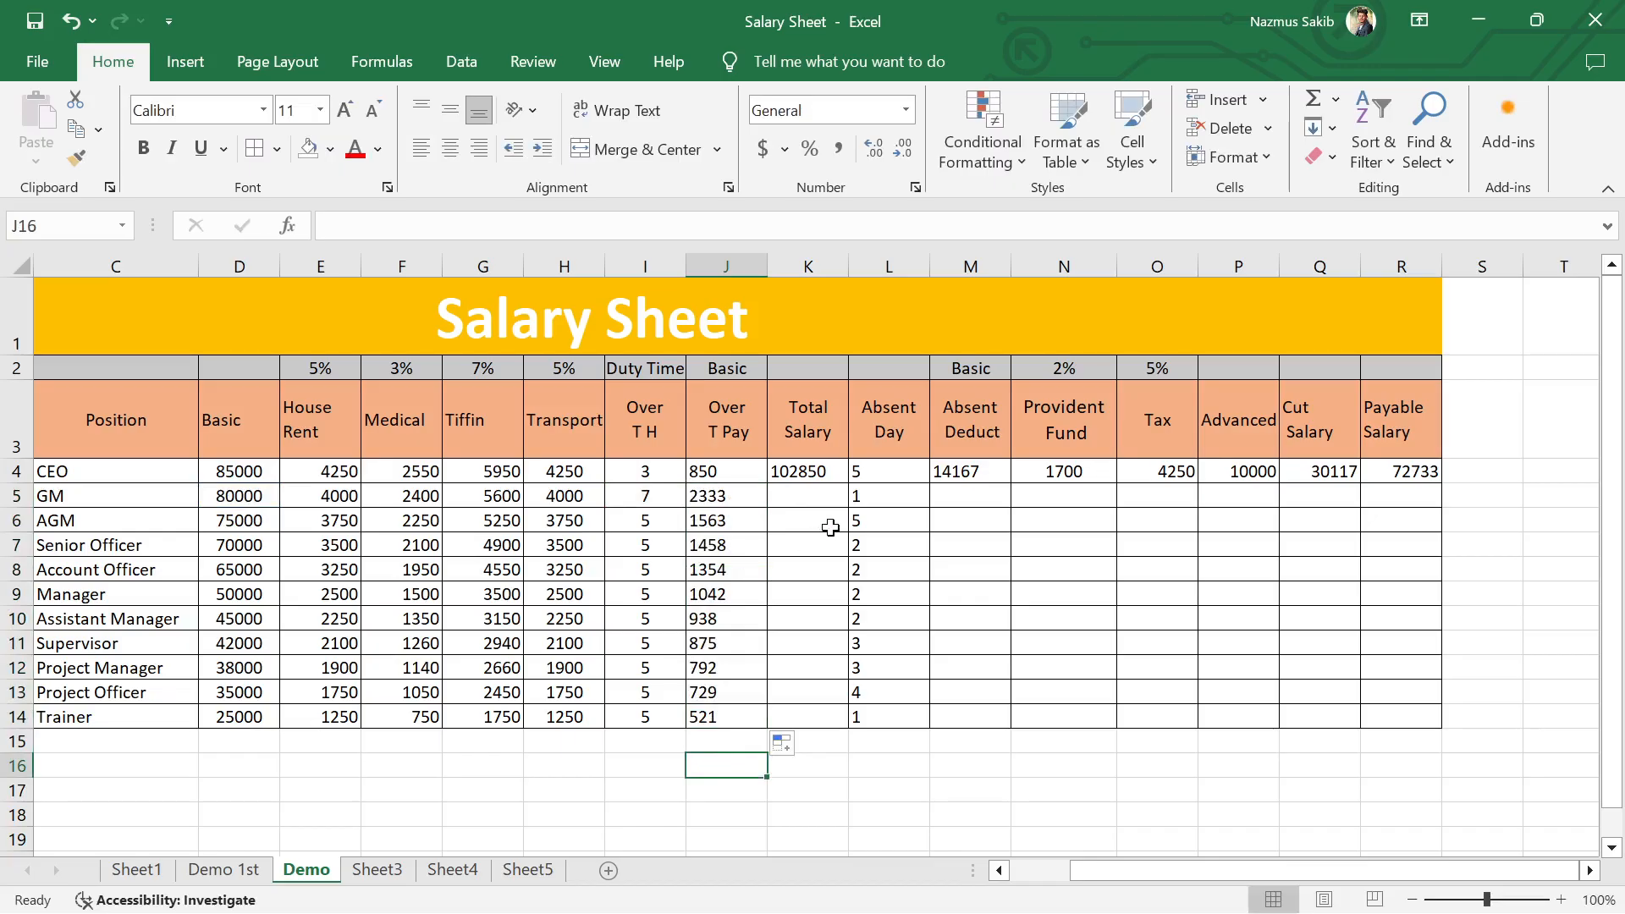
Step: Enter the GM's Total Salary in K5 as =SUM(D5:H5,J5), following the CEO's formula in K4
left_click(788, 502)
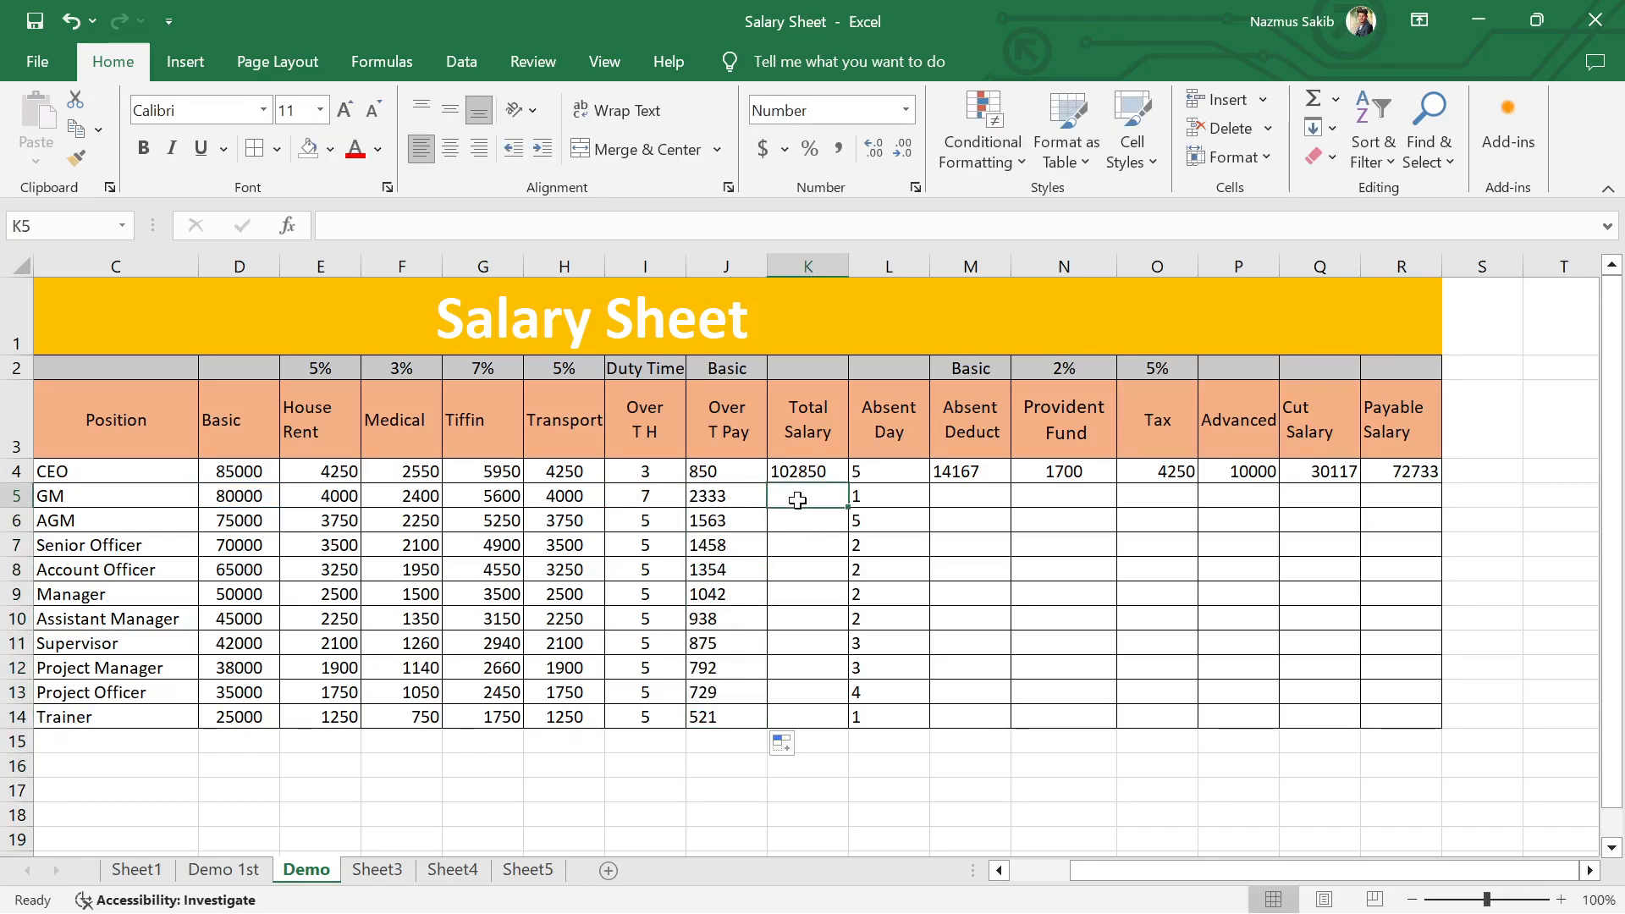
double_click(800, 471)
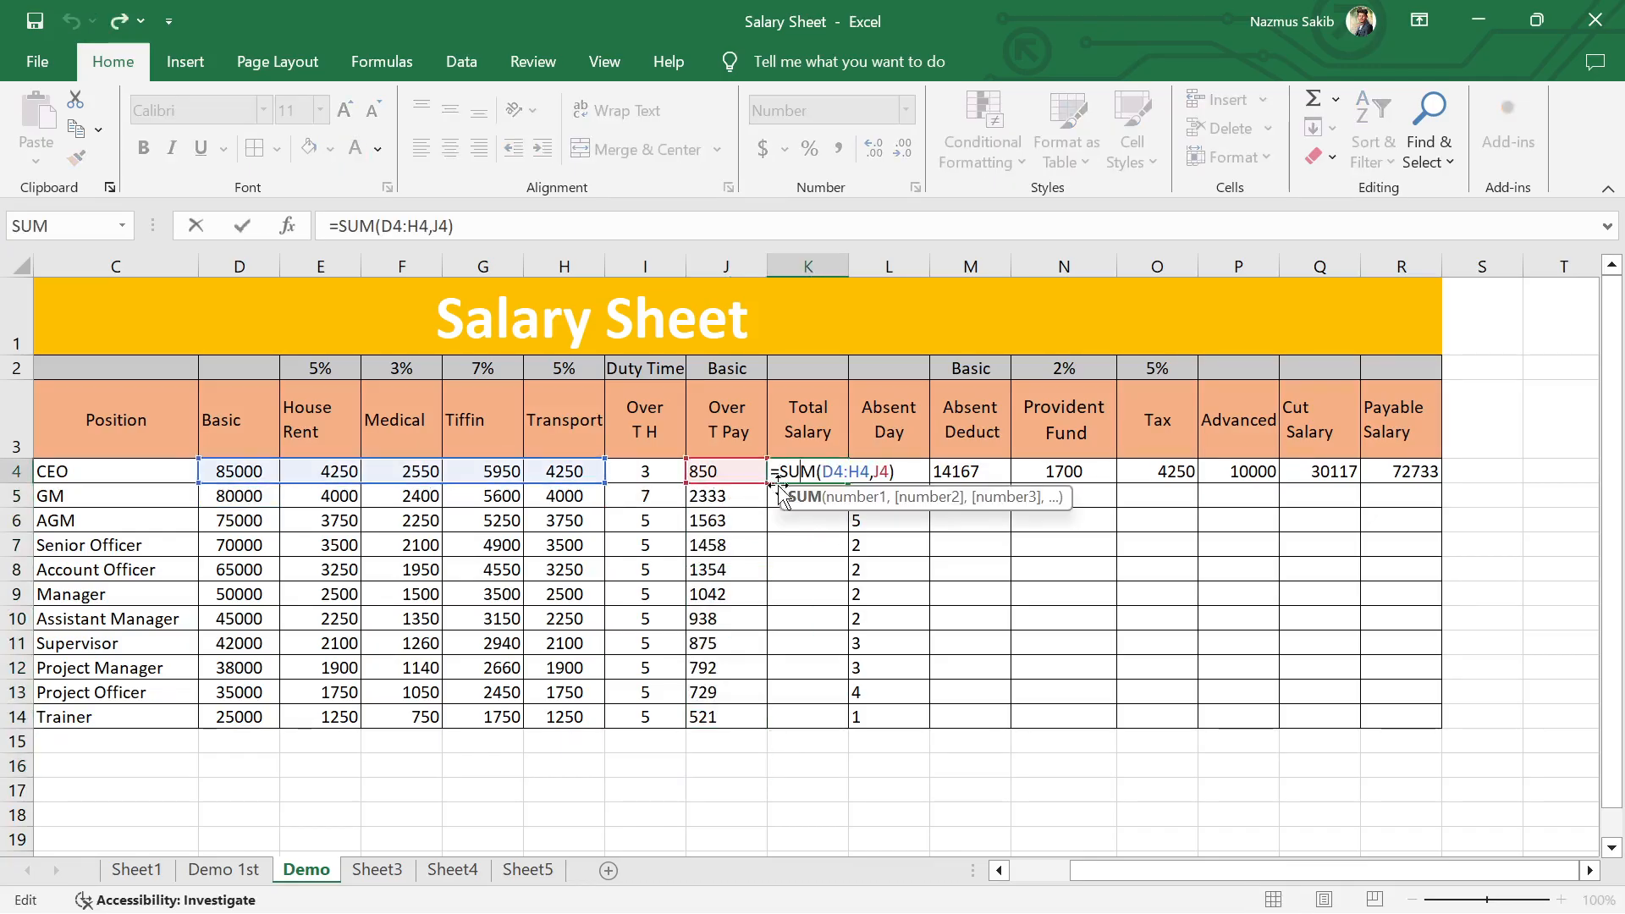
left_click(896, 471)
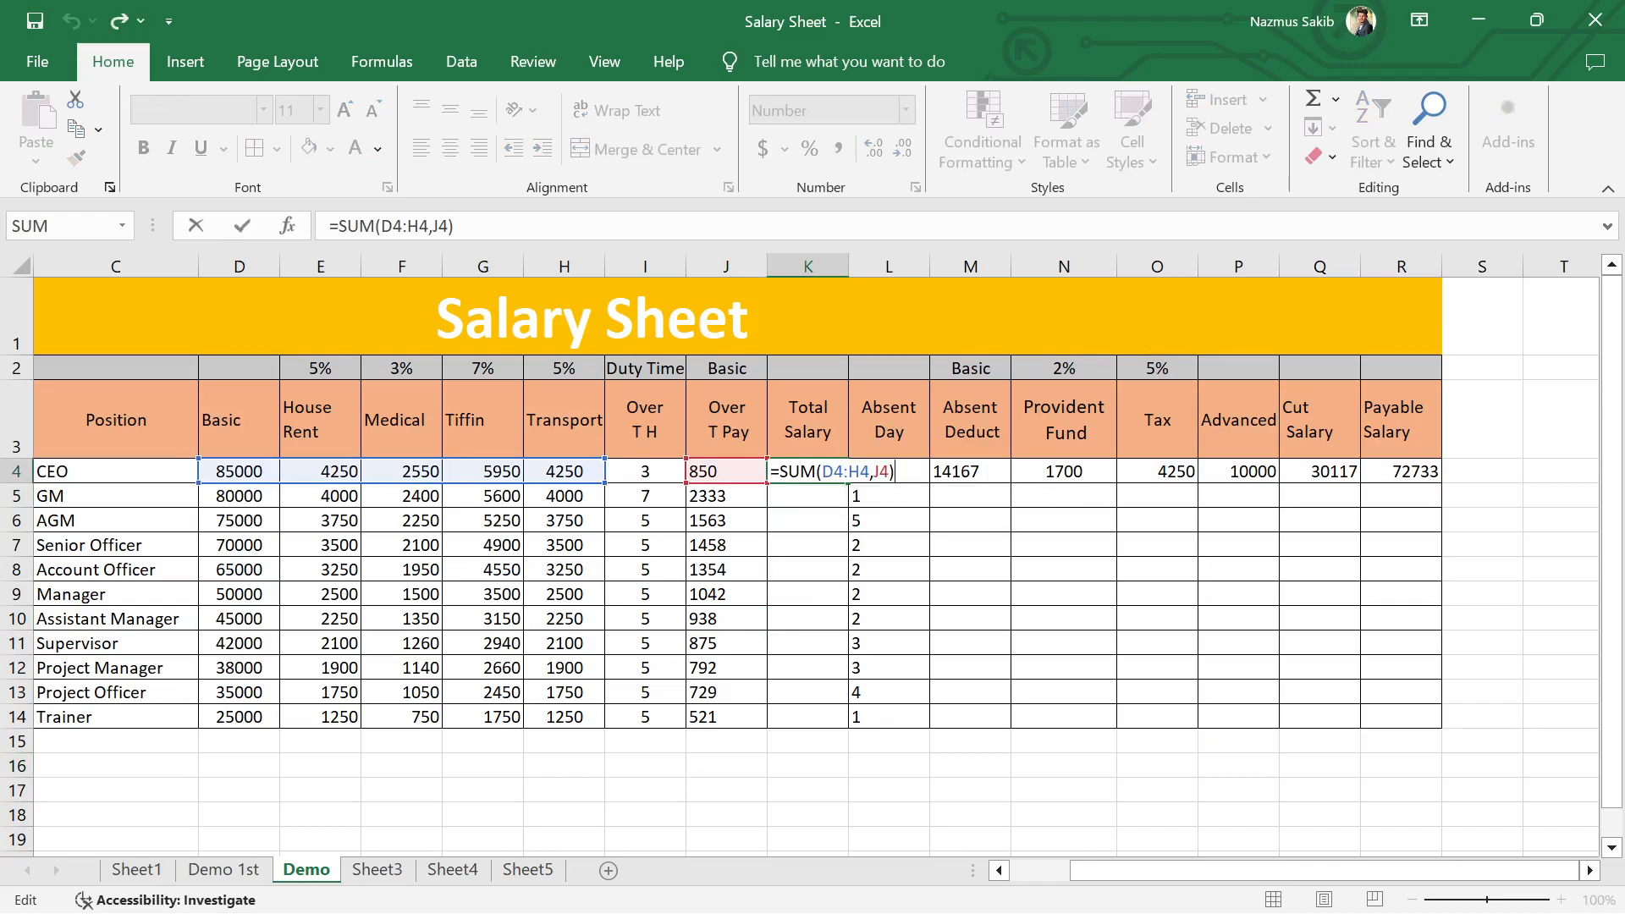
left_click(805, 502)
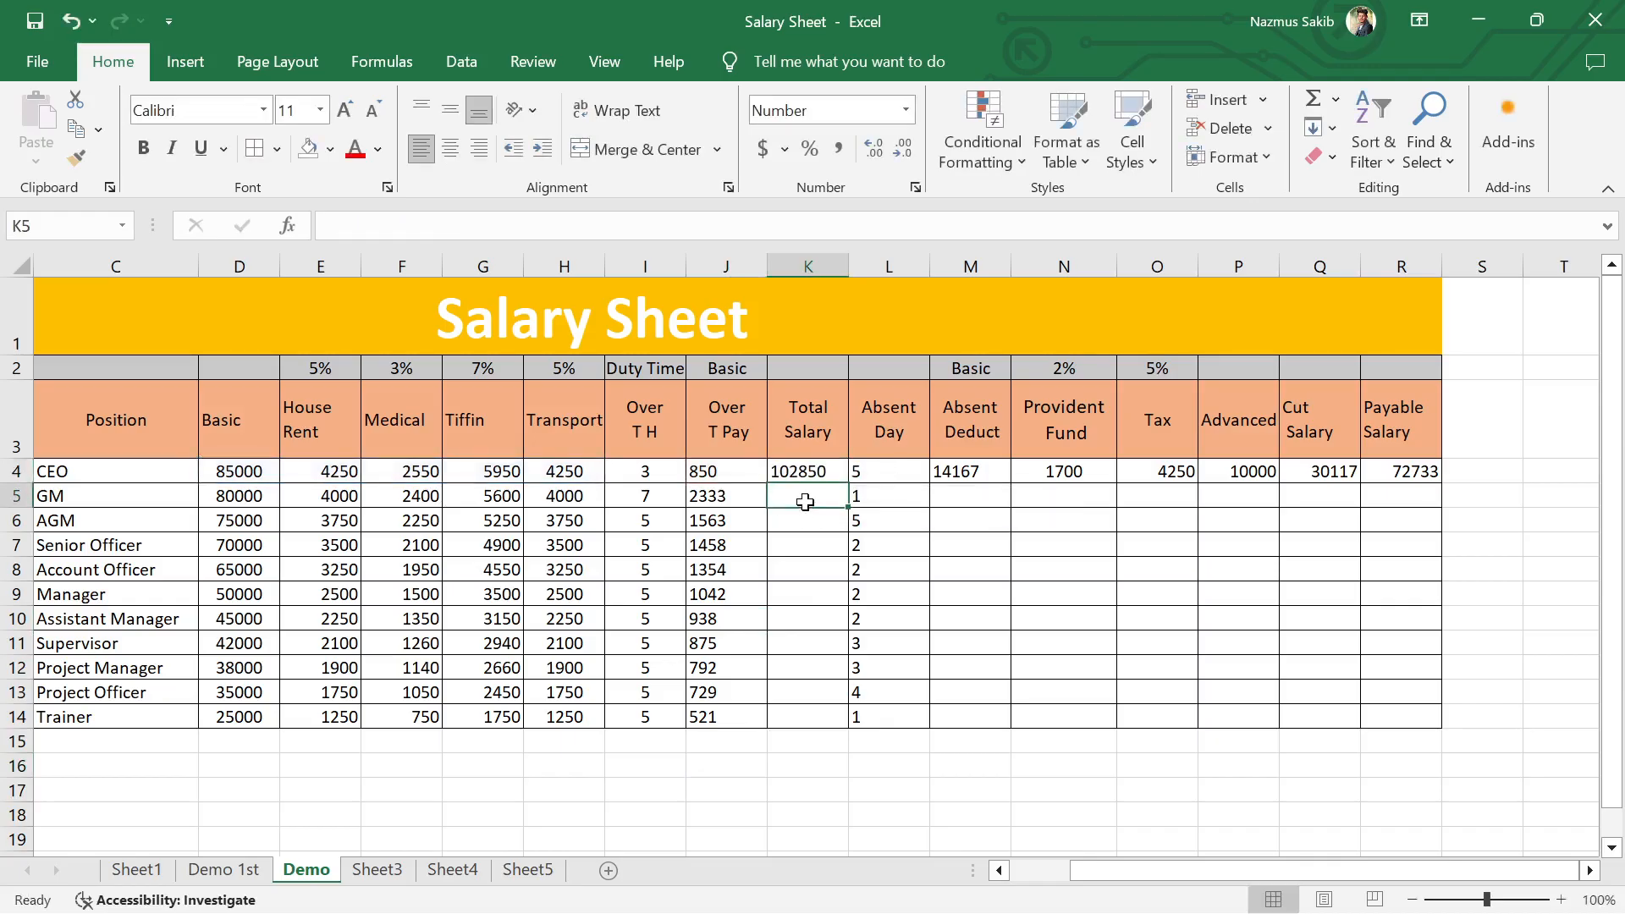
type("=")
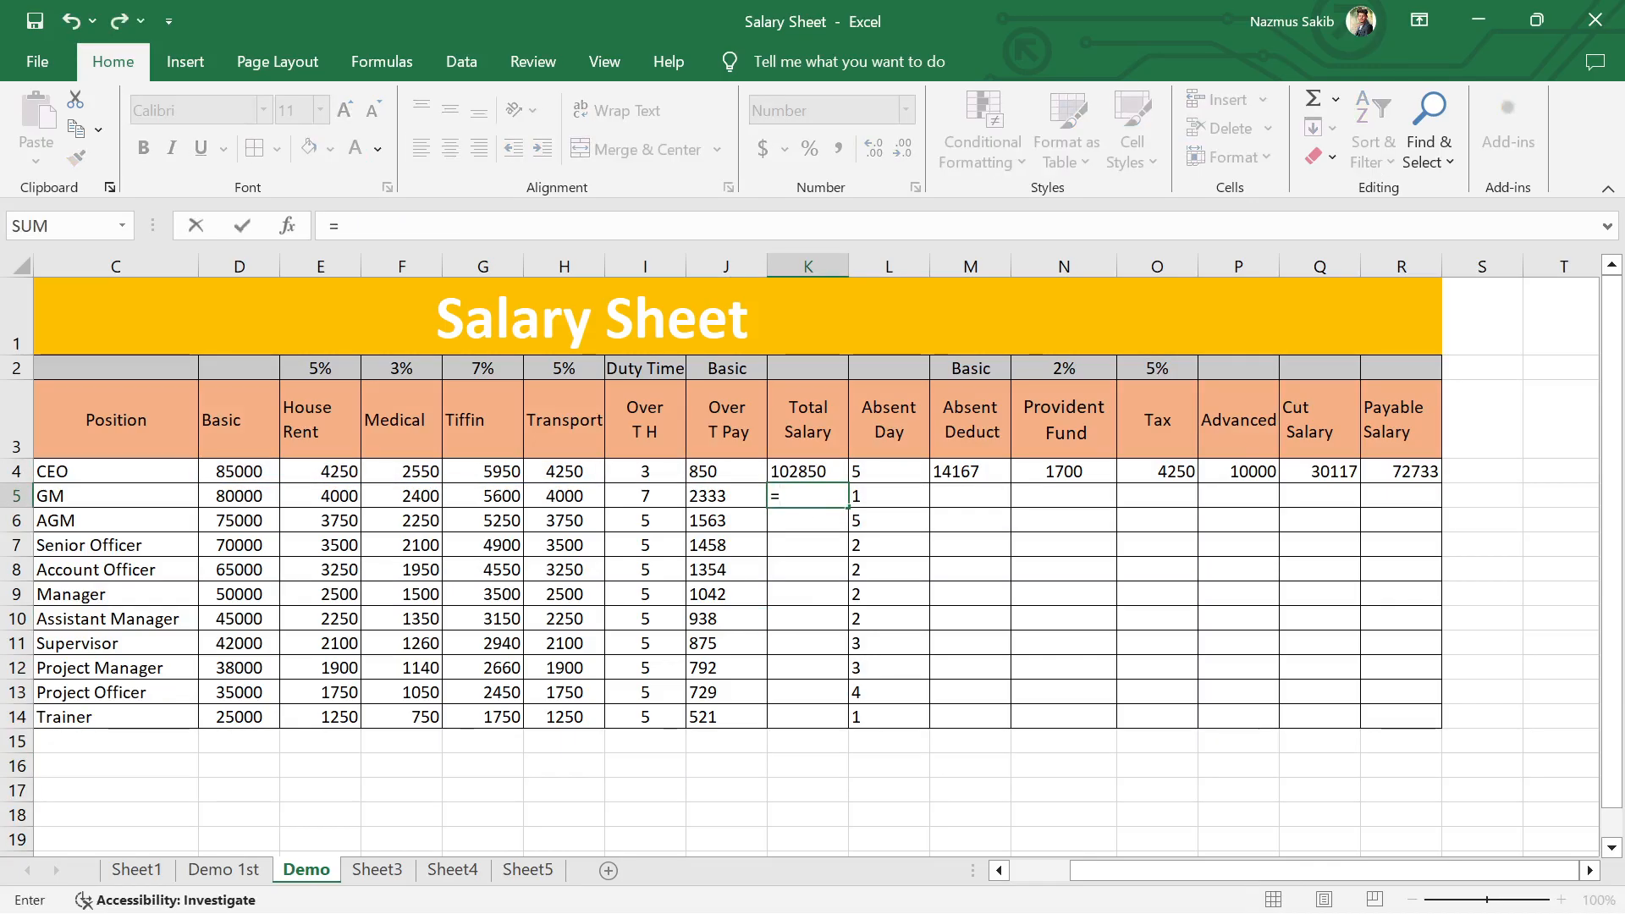
type("sum")
key("Tab")
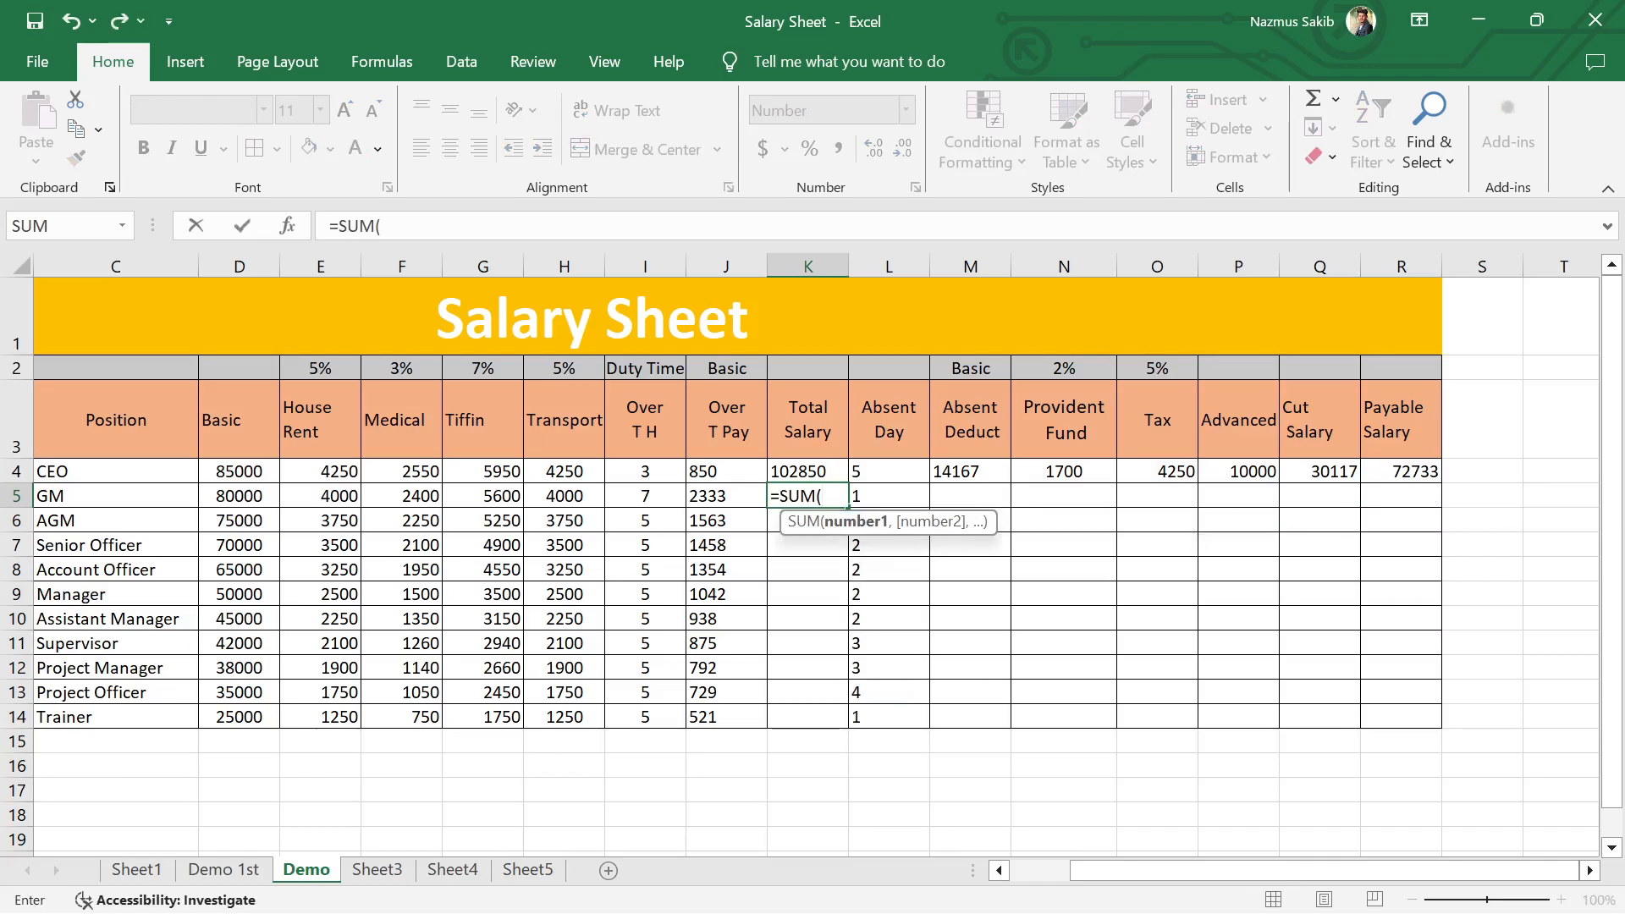
left_click_drag(240, 500, 540, 499)
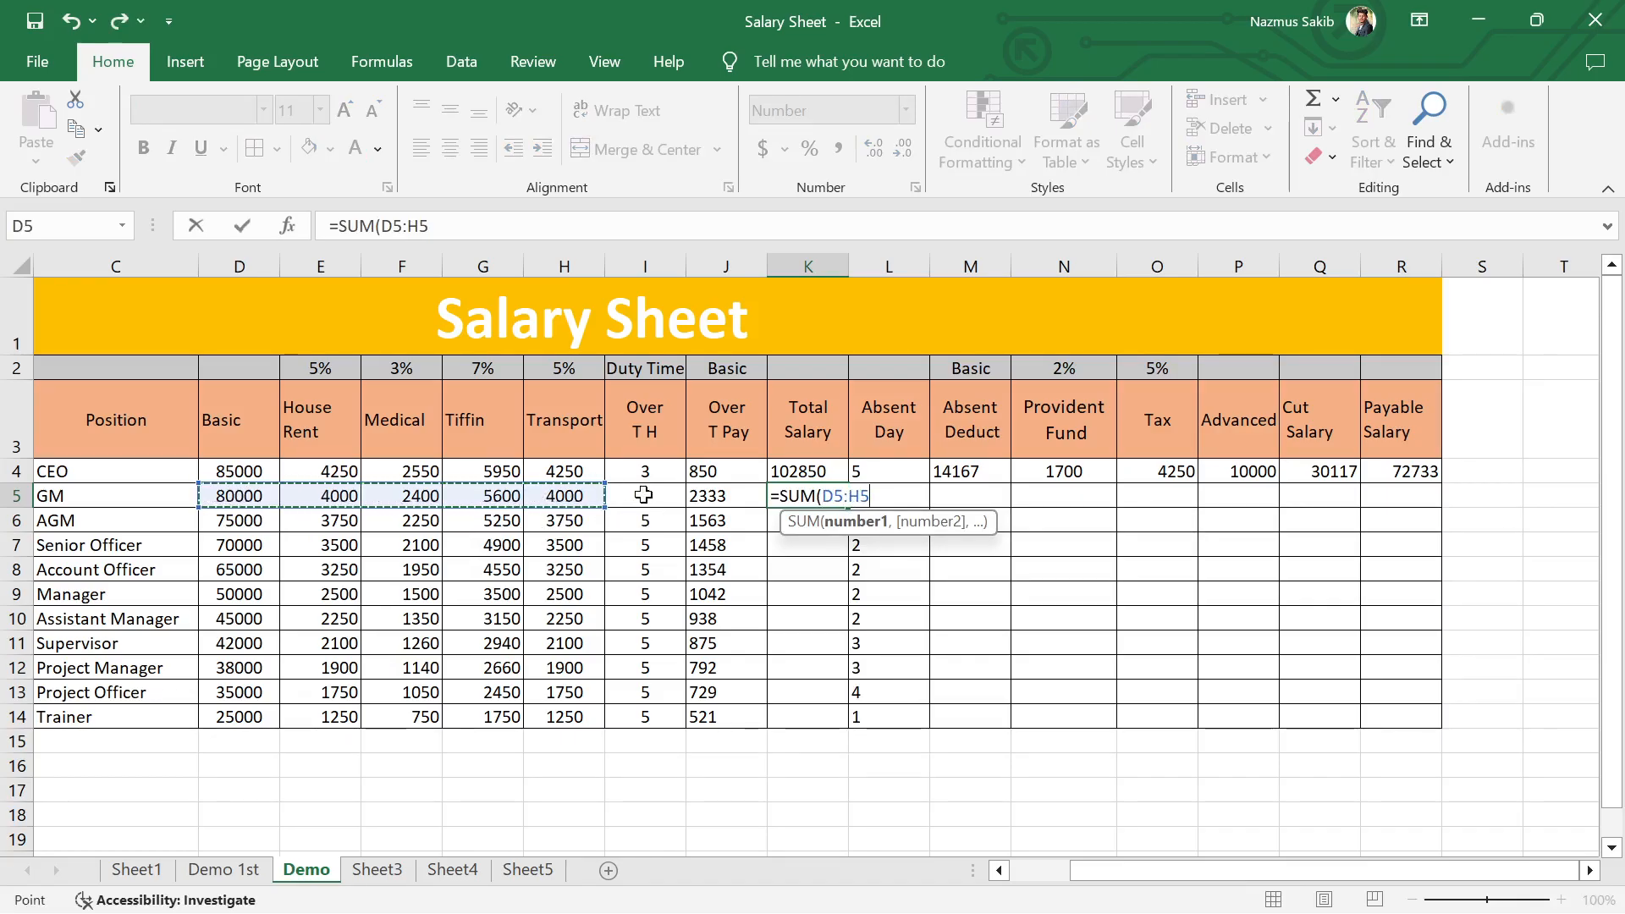
type(",")
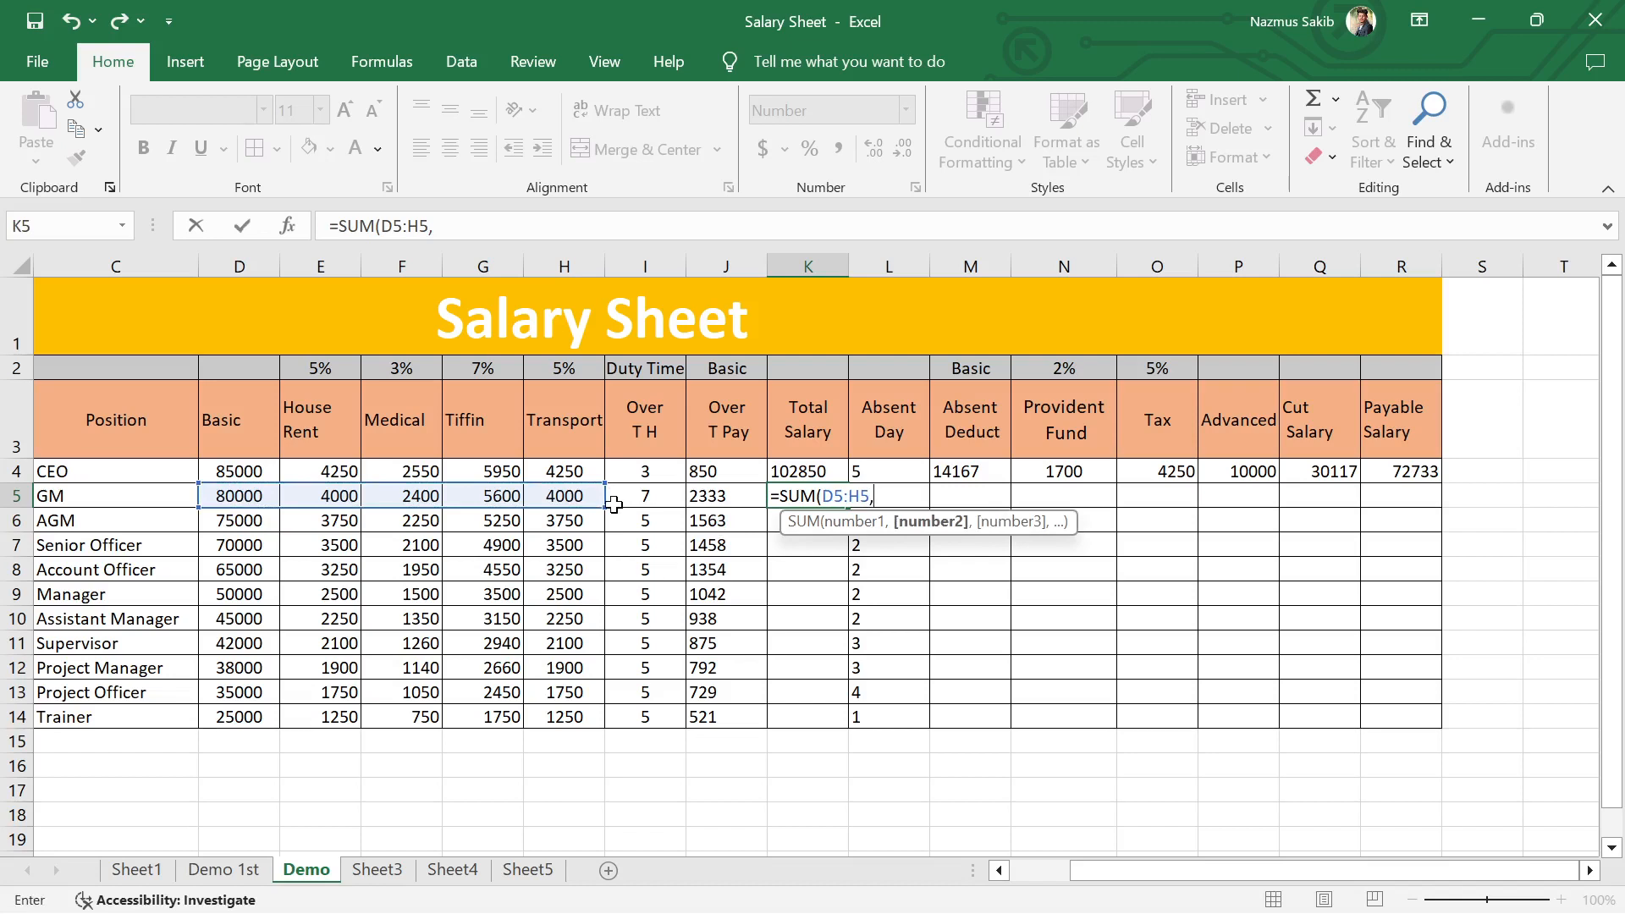
left_click(721, 496)
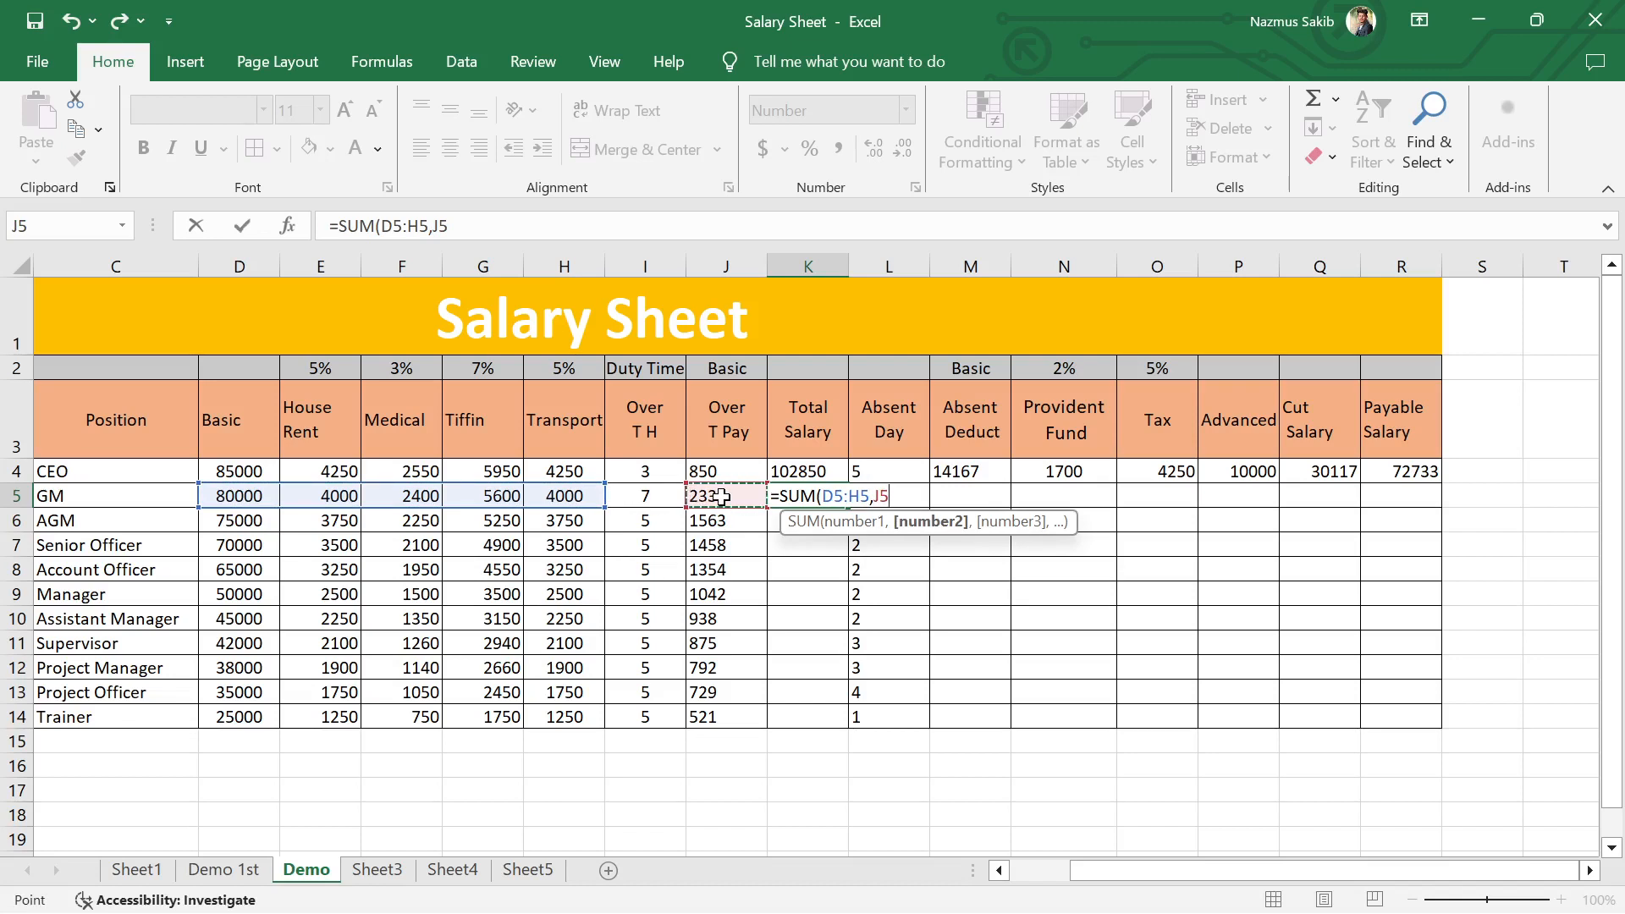
key("Return")
Step: Fill the Total Salary formula from K5 down to the Trainer's row, K14
left_click(800, 497)
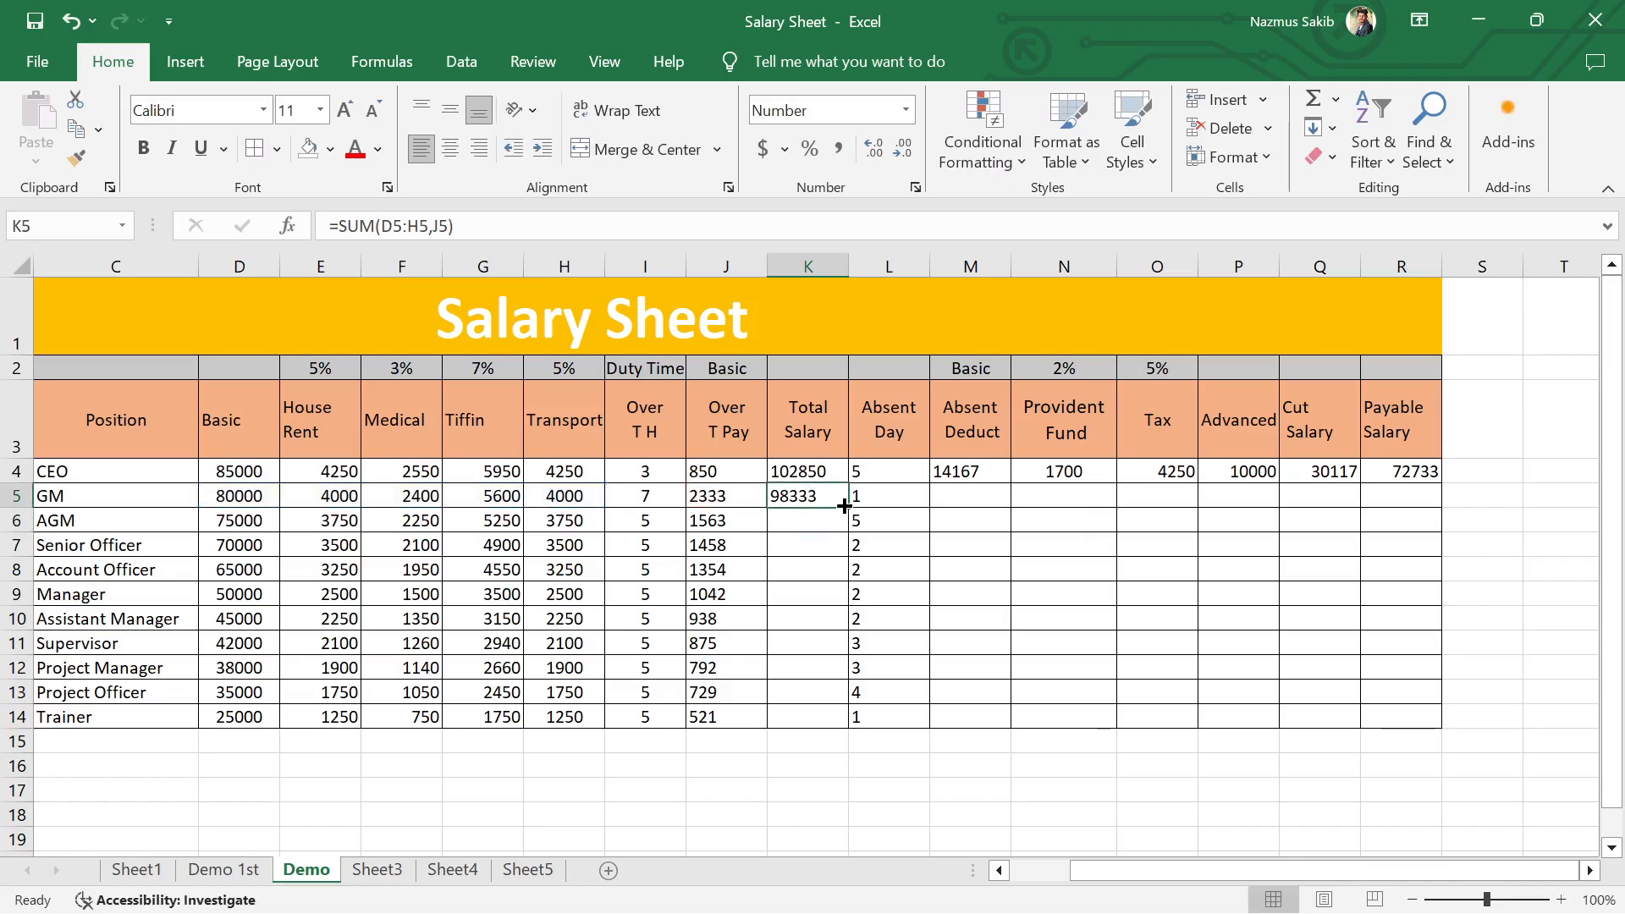
double_click(847, 506)
left_click(940, 548)
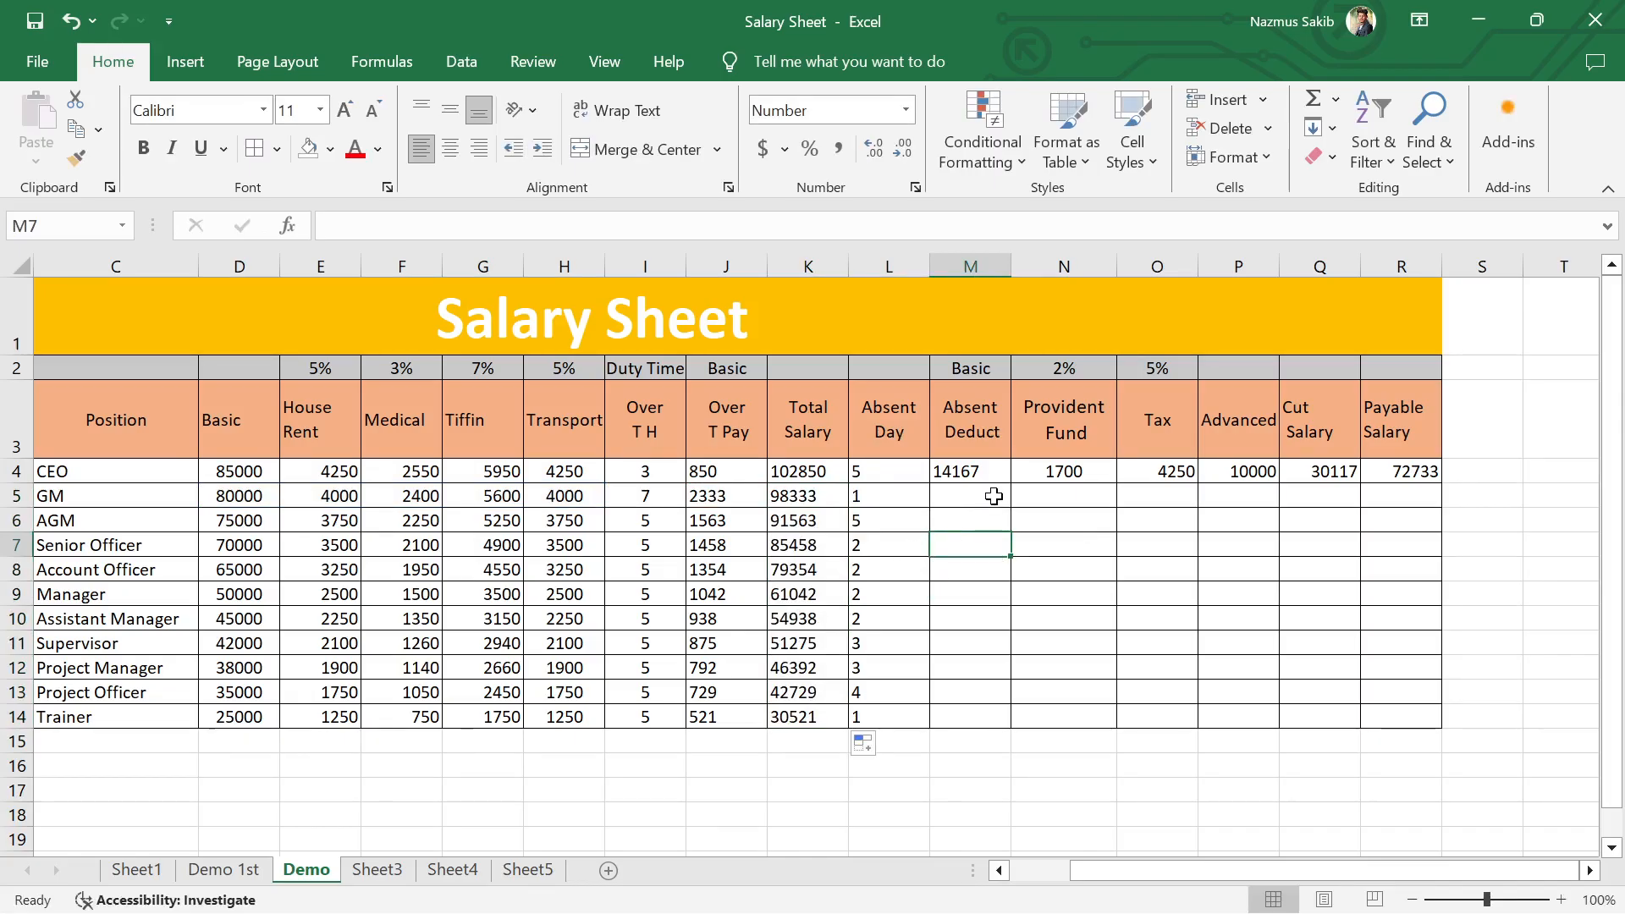
Step: Enter the GM's Absent Deduct in M5 as =D5/30*L5, using the Basic and Absent Day cells
left_click(994, 497)
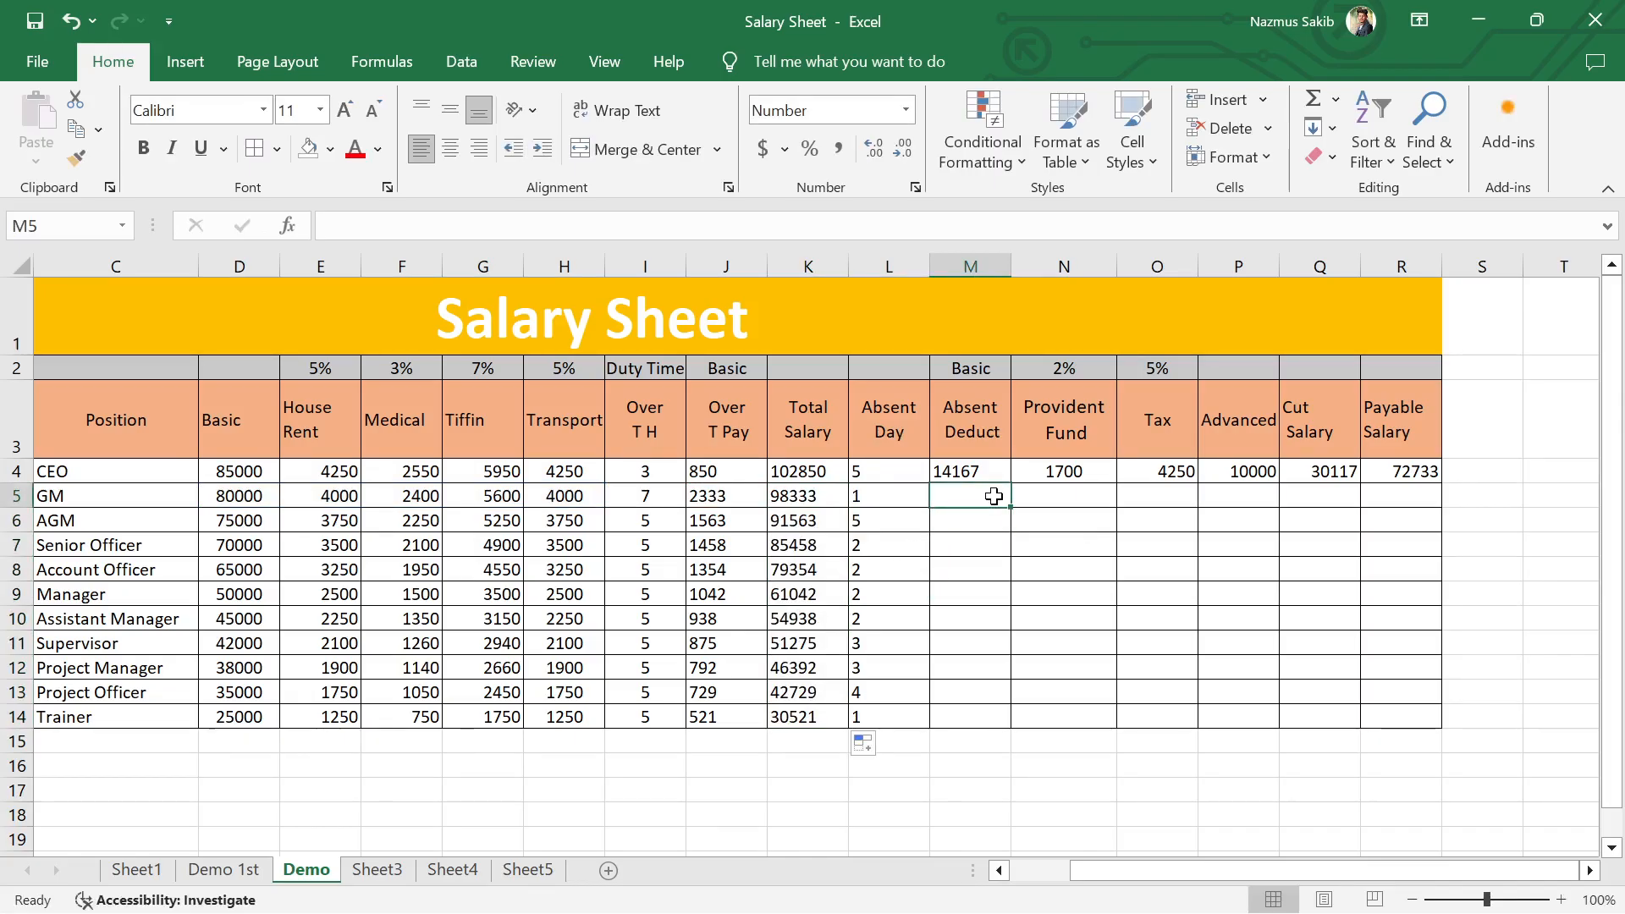
type("=")
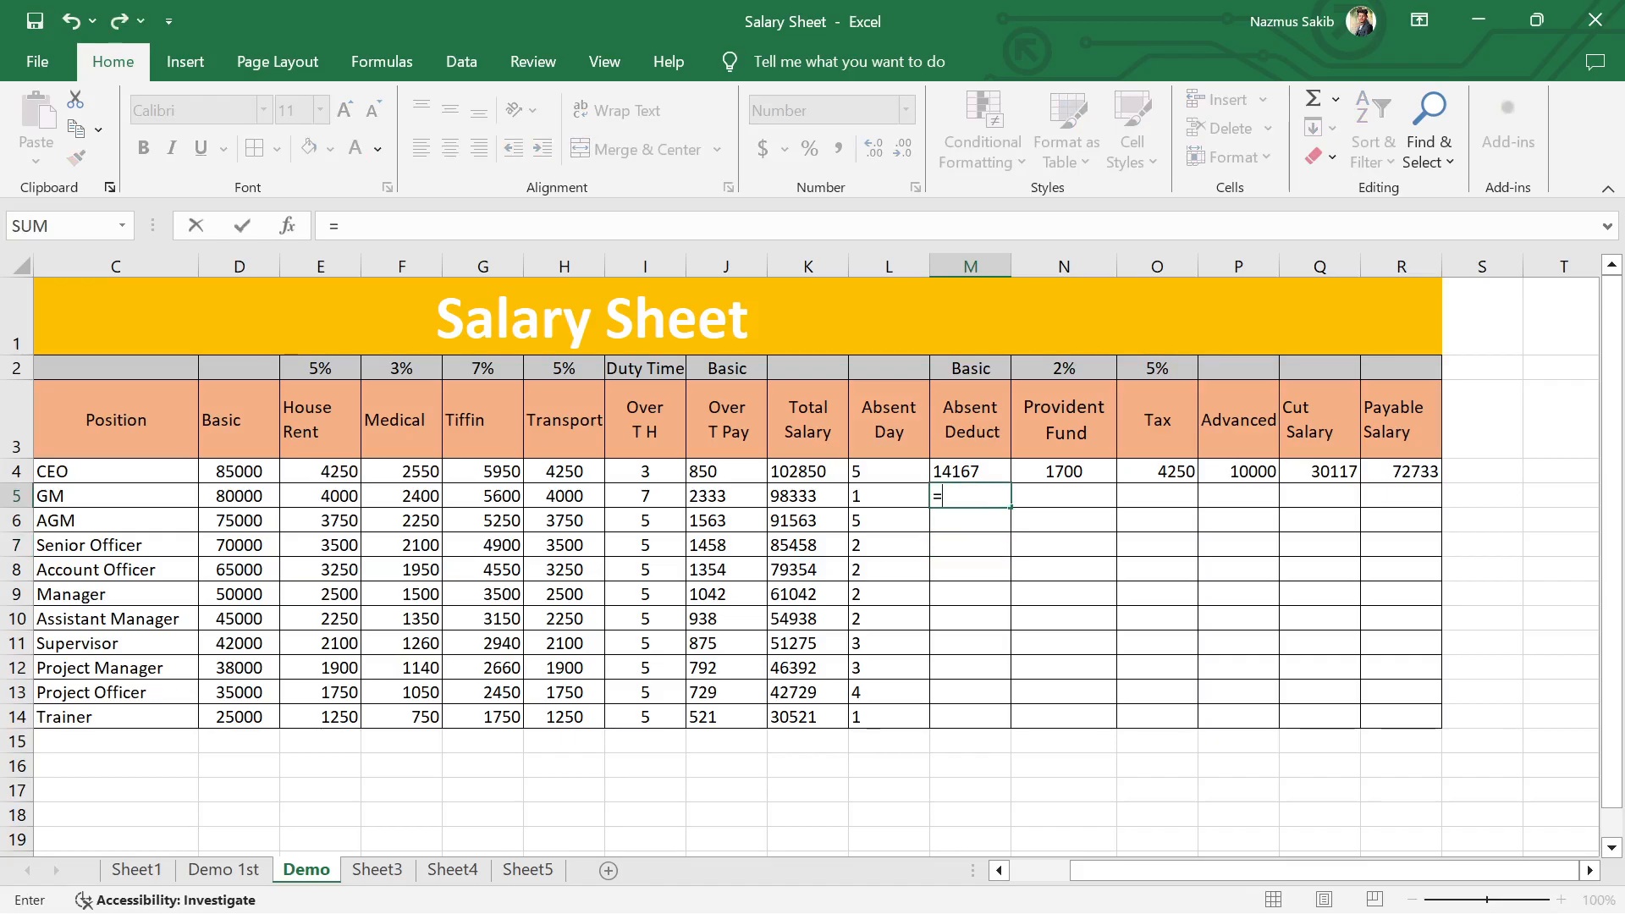
left_click(256, 498)
type("/")
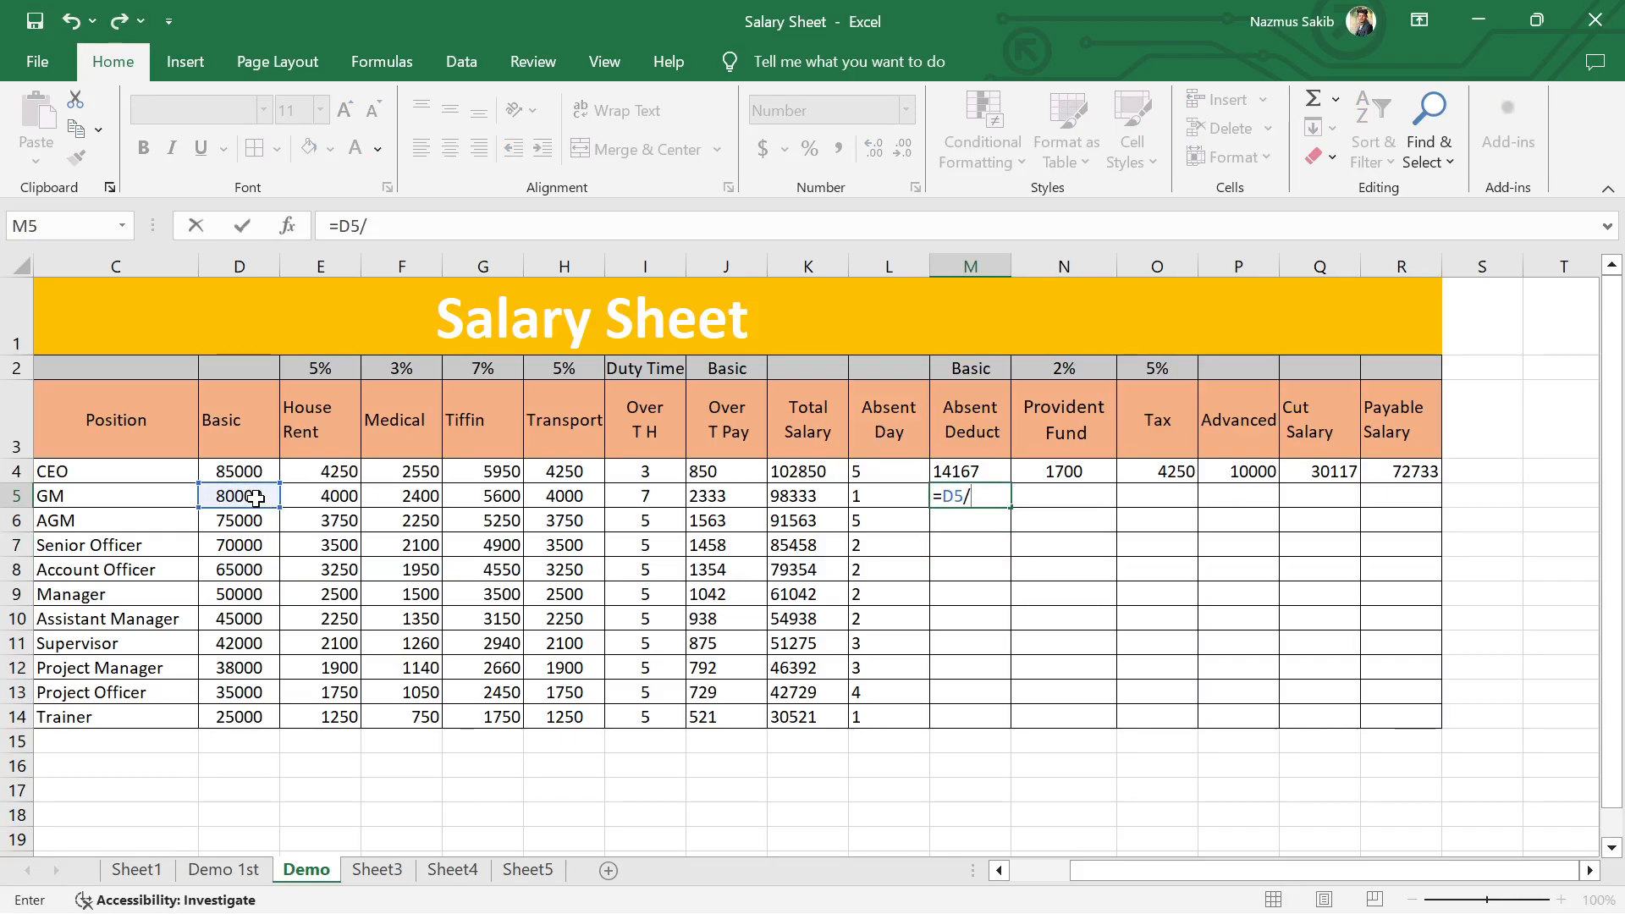
type("30")
key("Return")
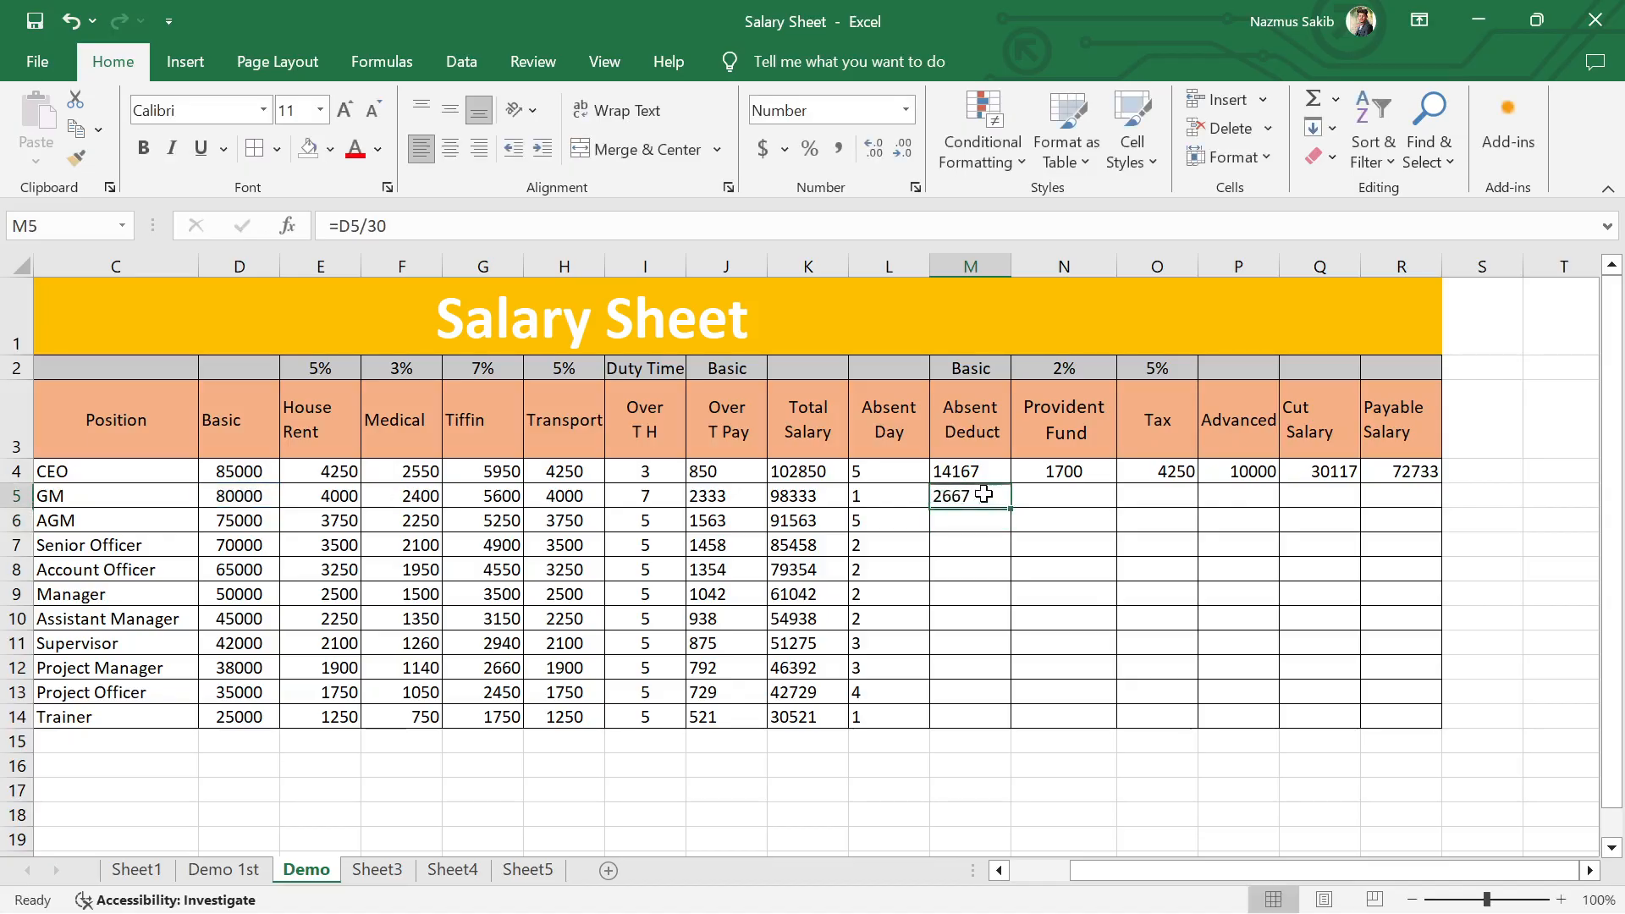
double_click(981, 498)
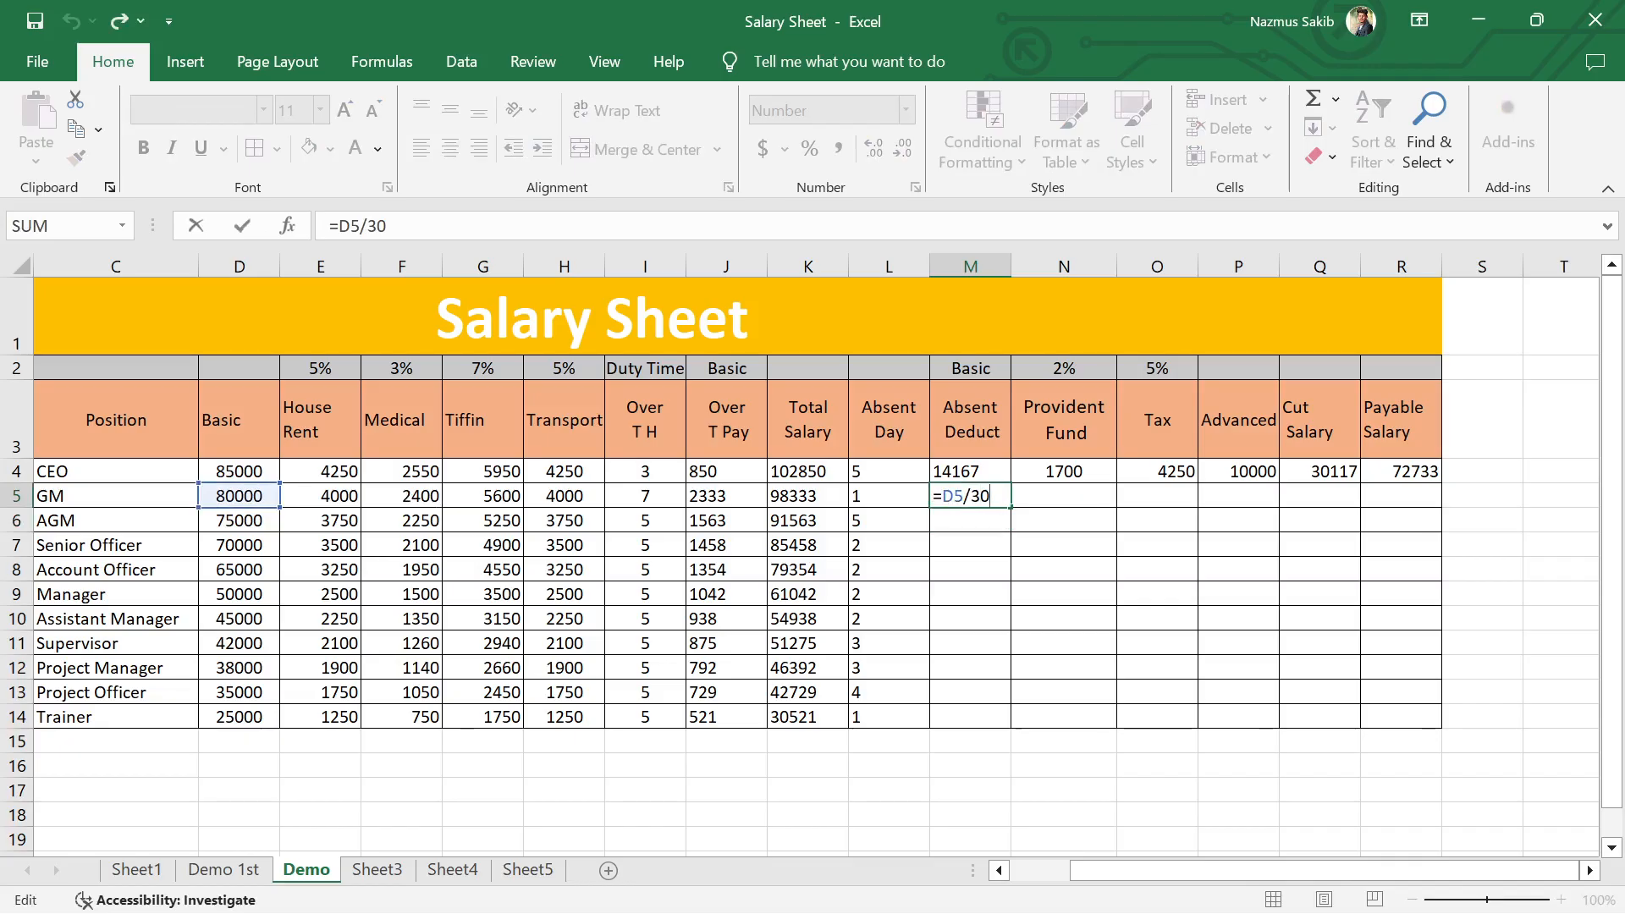
type("*")
left_click(881, 500)
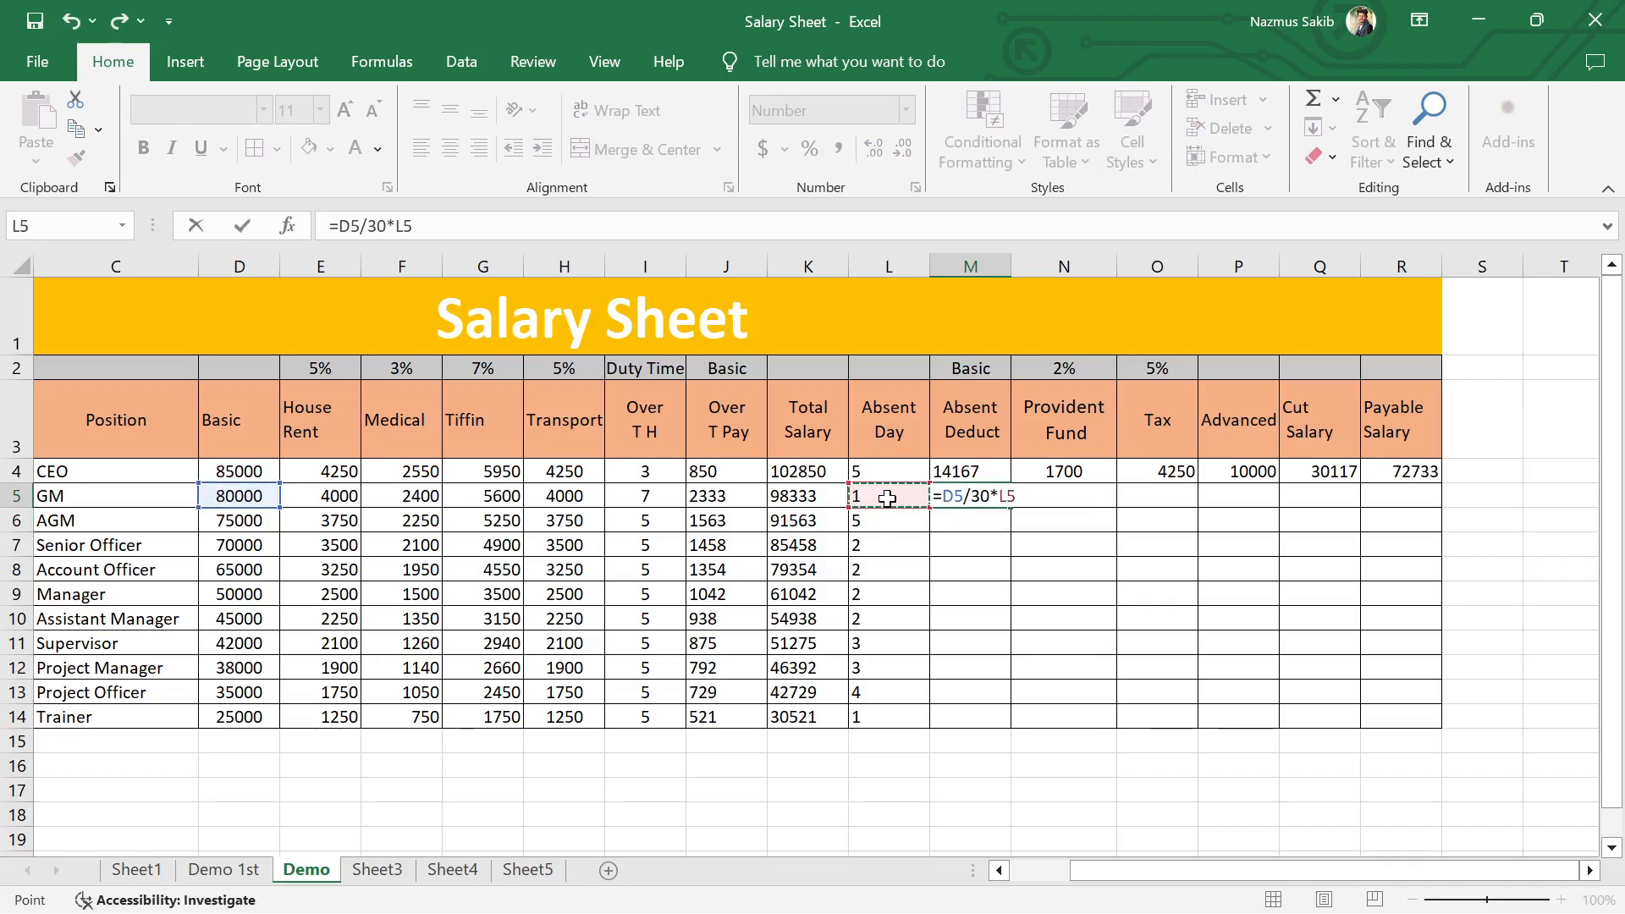
key("Return")
Step: Fill the Absent Deduct formula from M5 down to the Trainer's row, M14, and inspect the copied formula in M8
left_click(995, 499)
left_click_drag(1011, 507, 1008, 720)
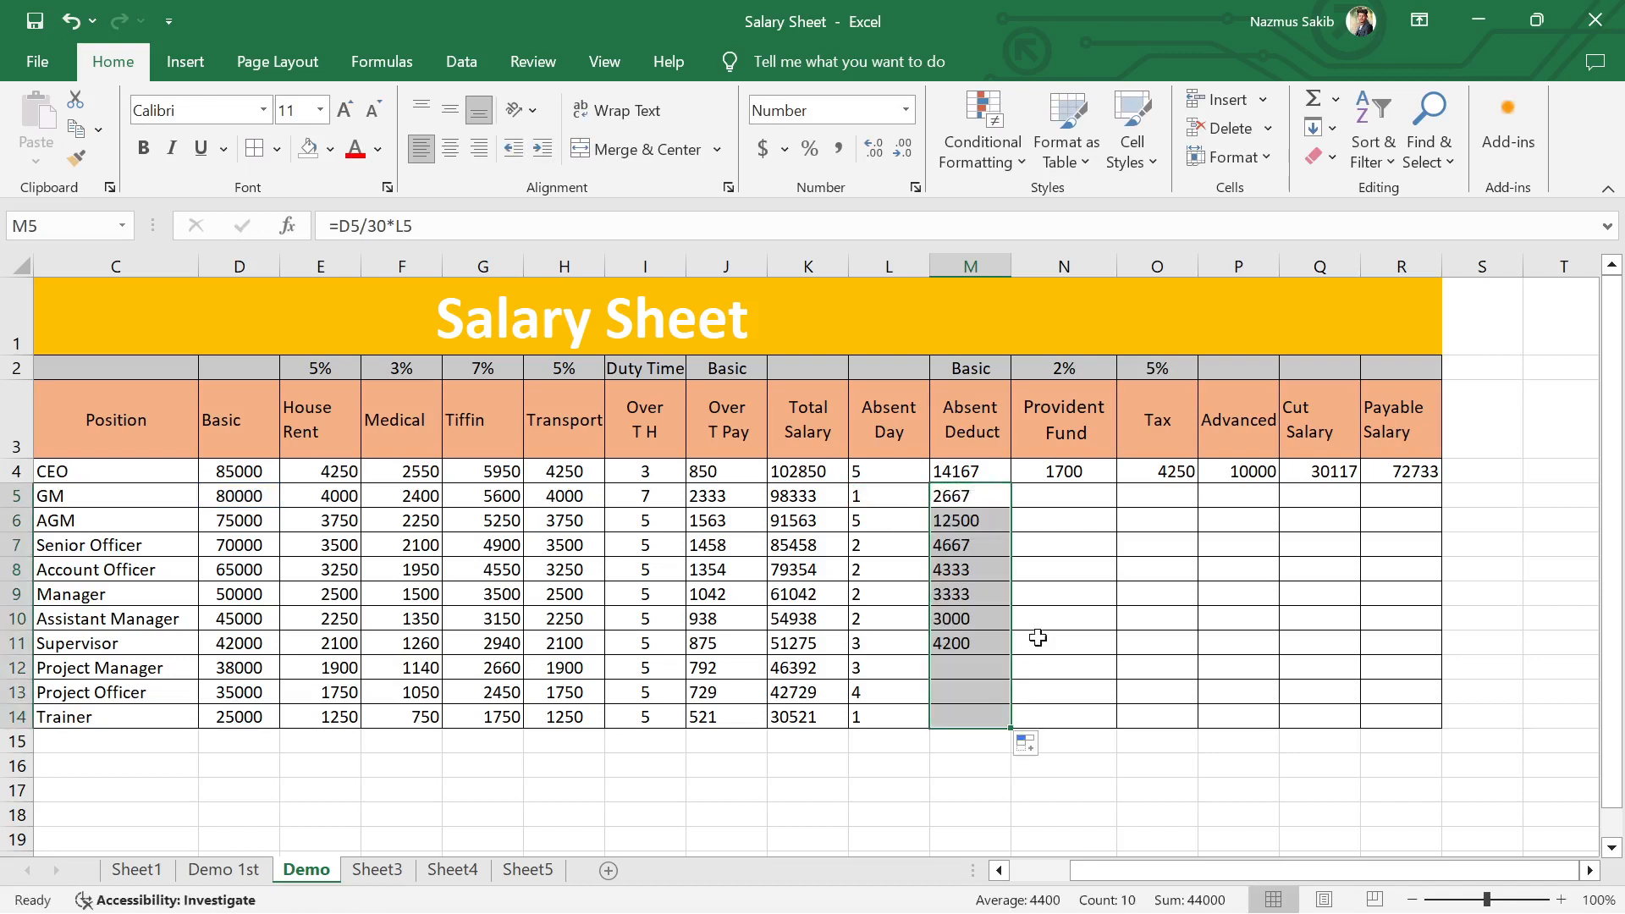
left_click(982, 572)
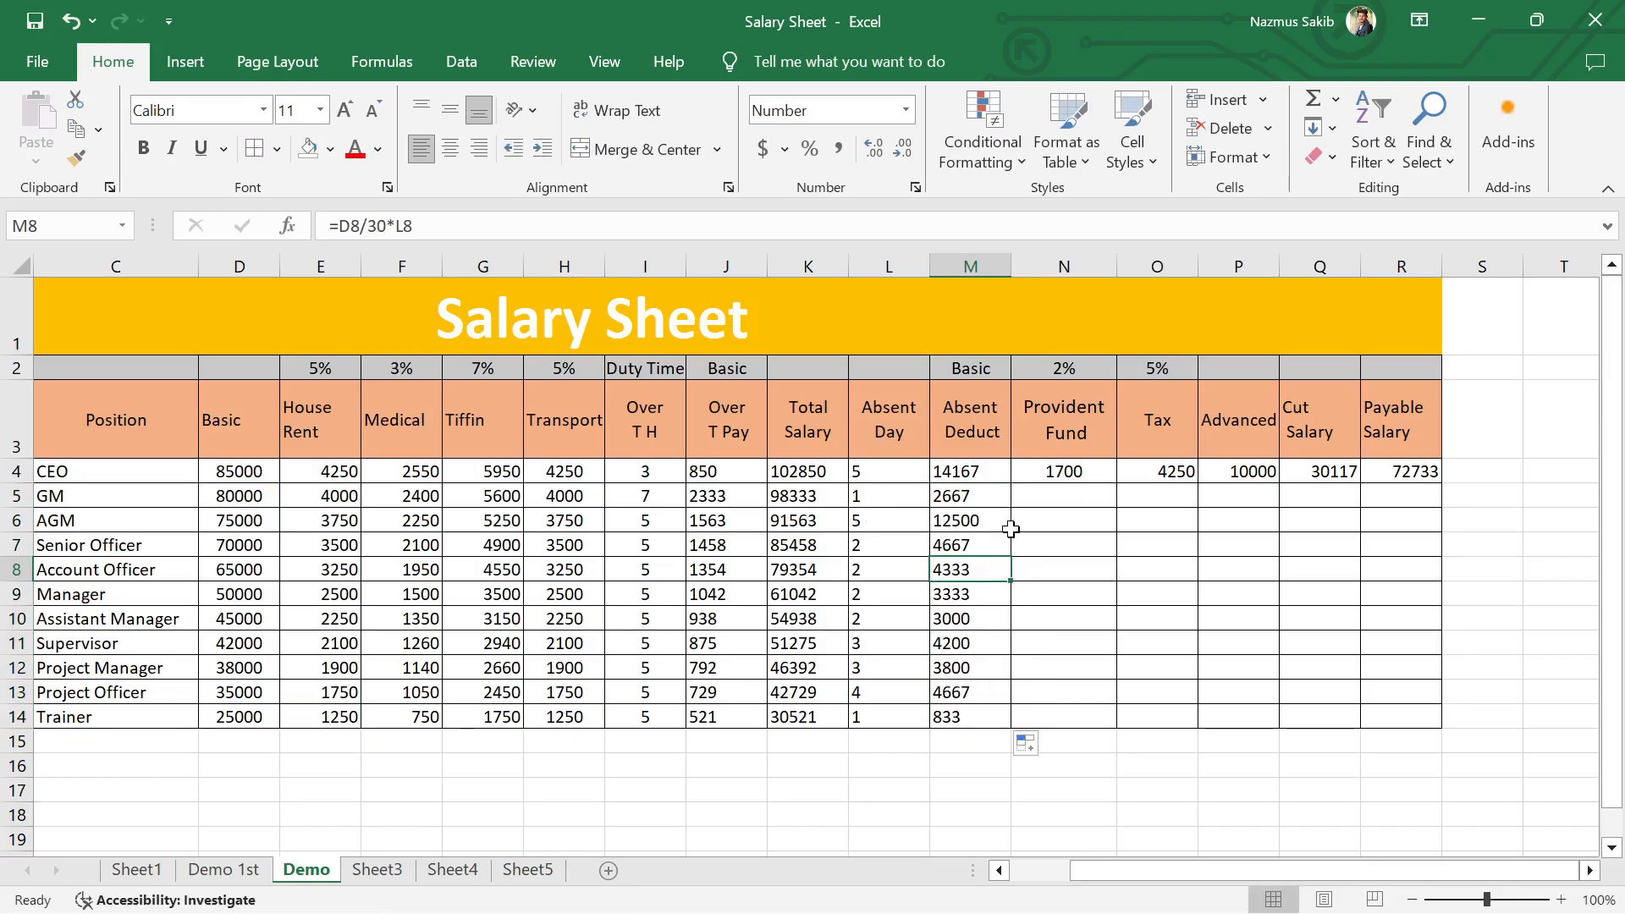
Step: Fill the CEO's Provident Fund and Tax formulas from N4 and O4 down to row 14
left_click(1080, 476)
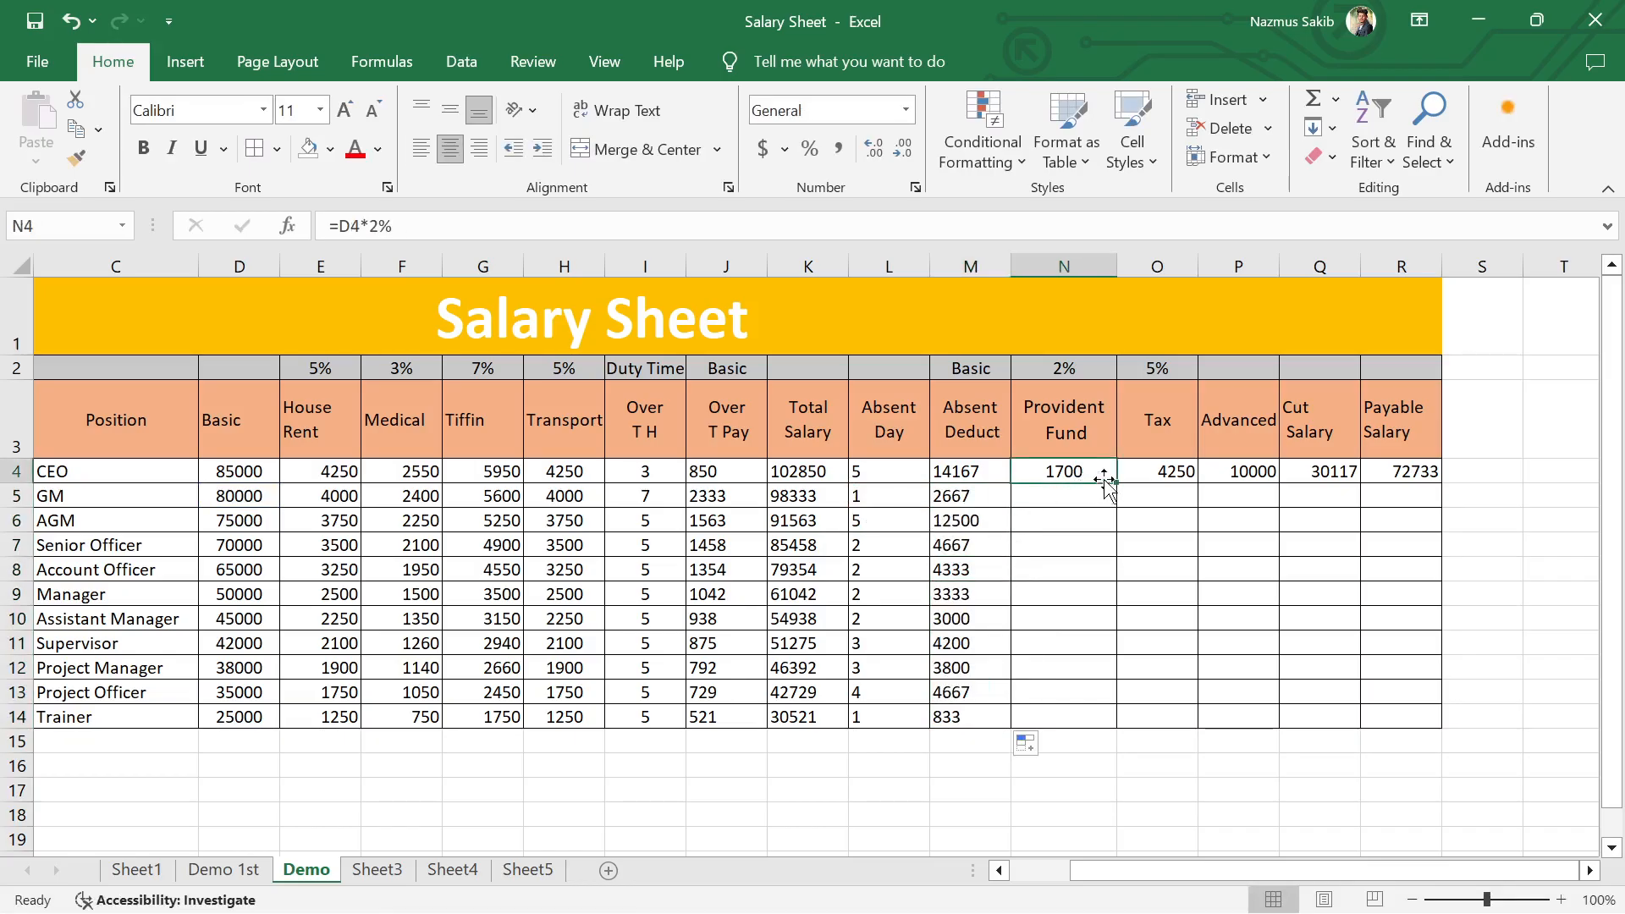
double_click(1117, 483)
left_click(1185, 476)
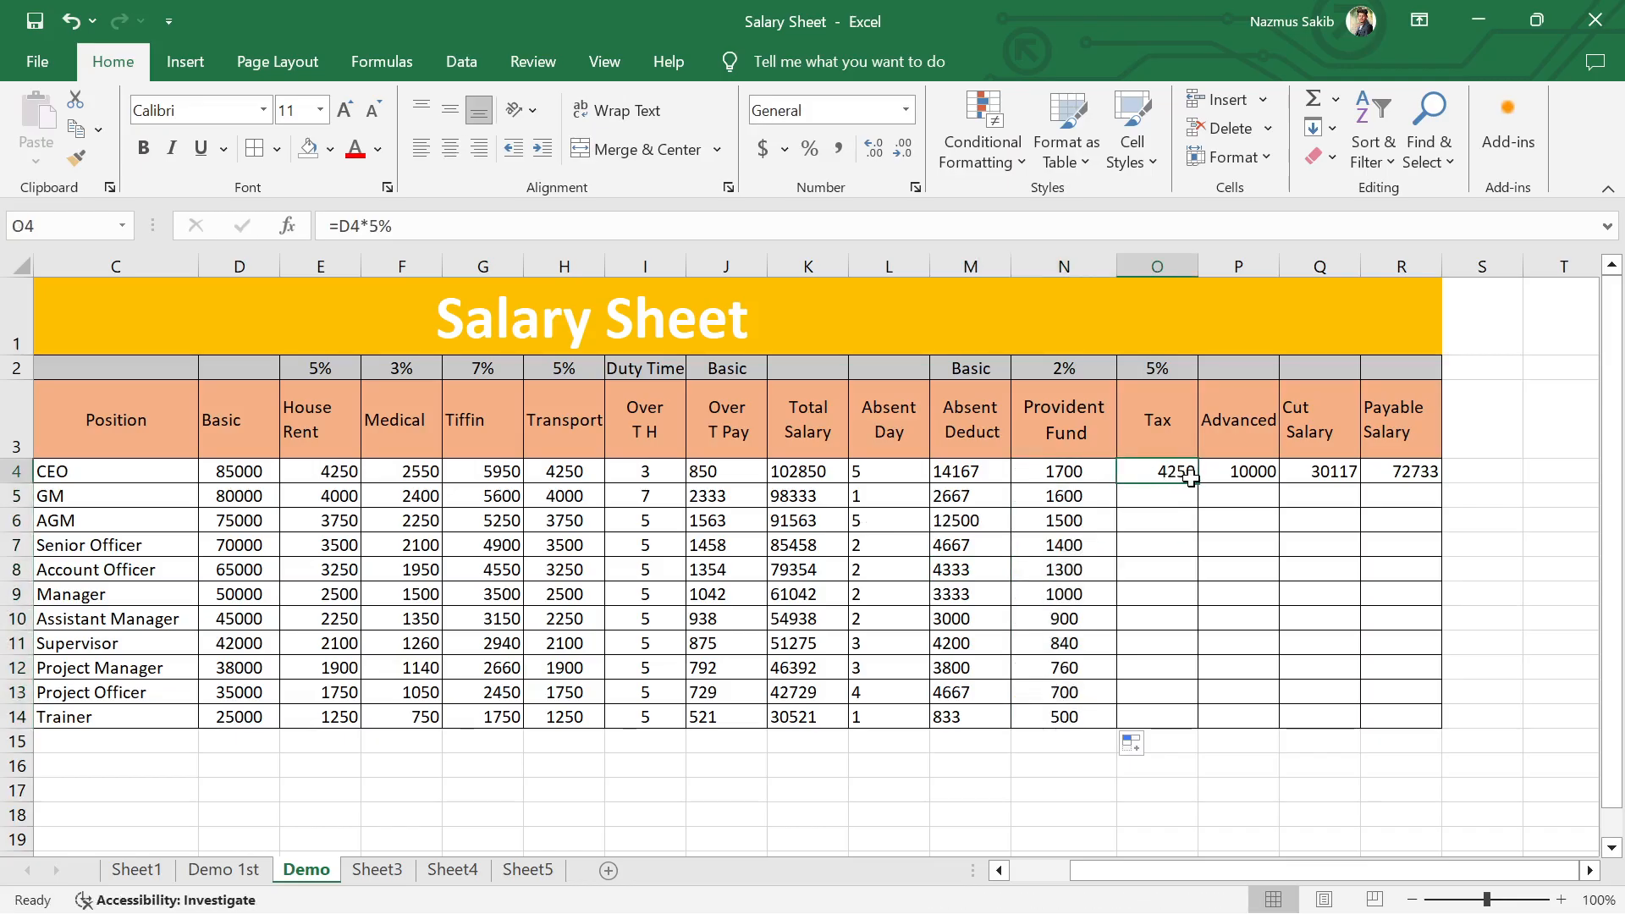
double_click(1196, 483)
Step: Fill the CEO's Advanced amount from P4 down to P14 and clear the amounts in P6:P12
left_click(1244, 472)
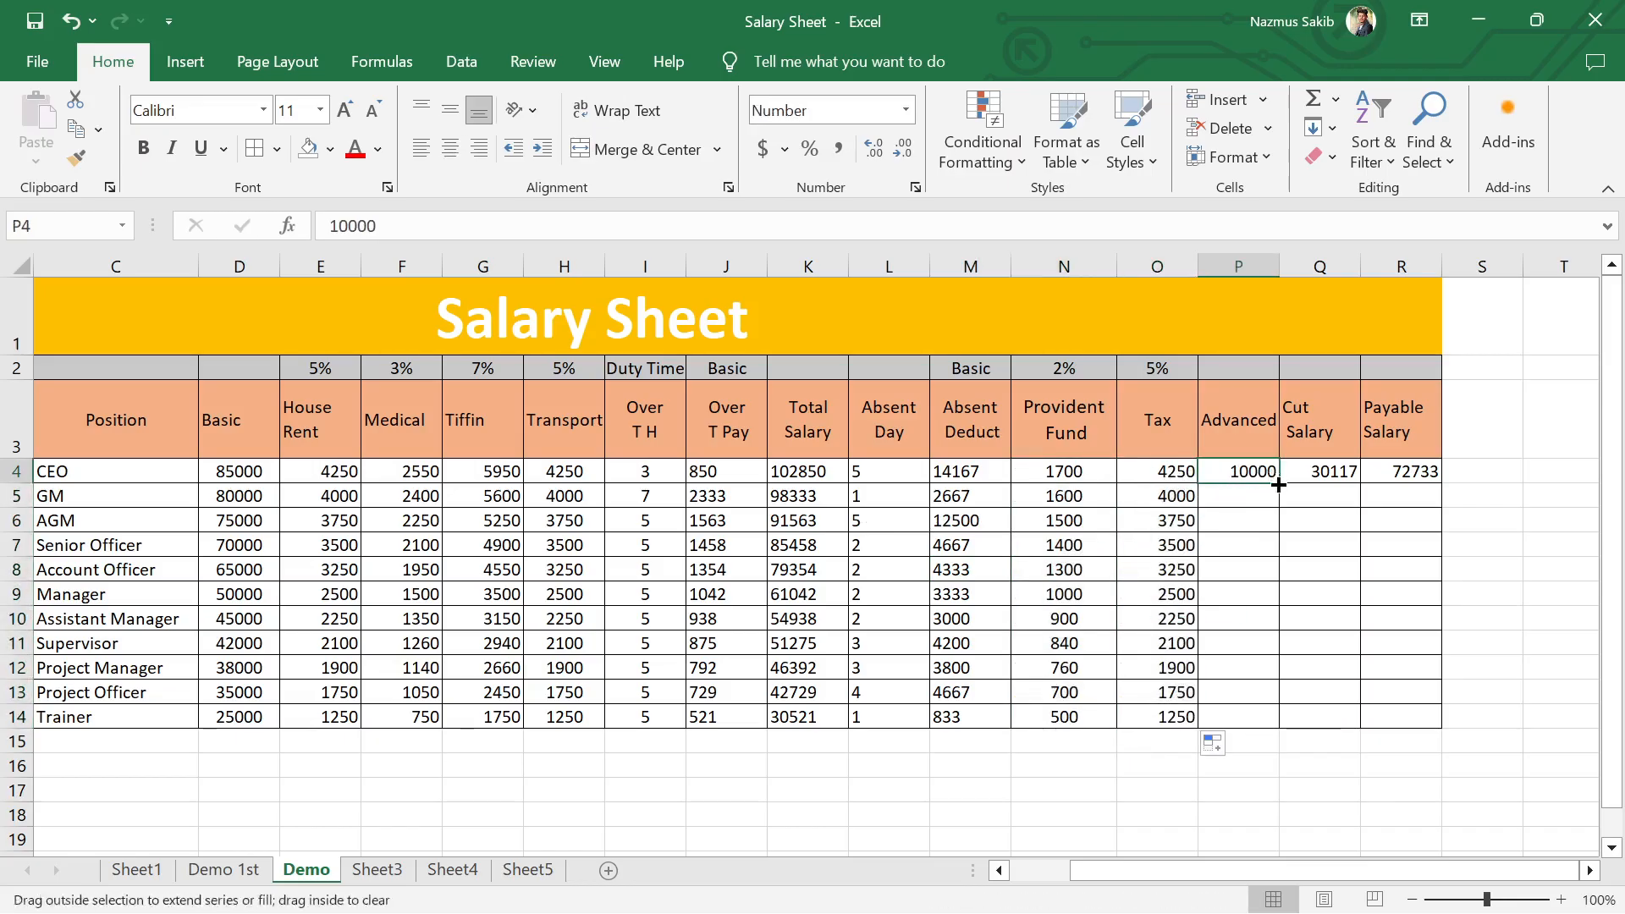
double_click(1278, 484)
left_click_drag(1258, 528, 1253, 670)
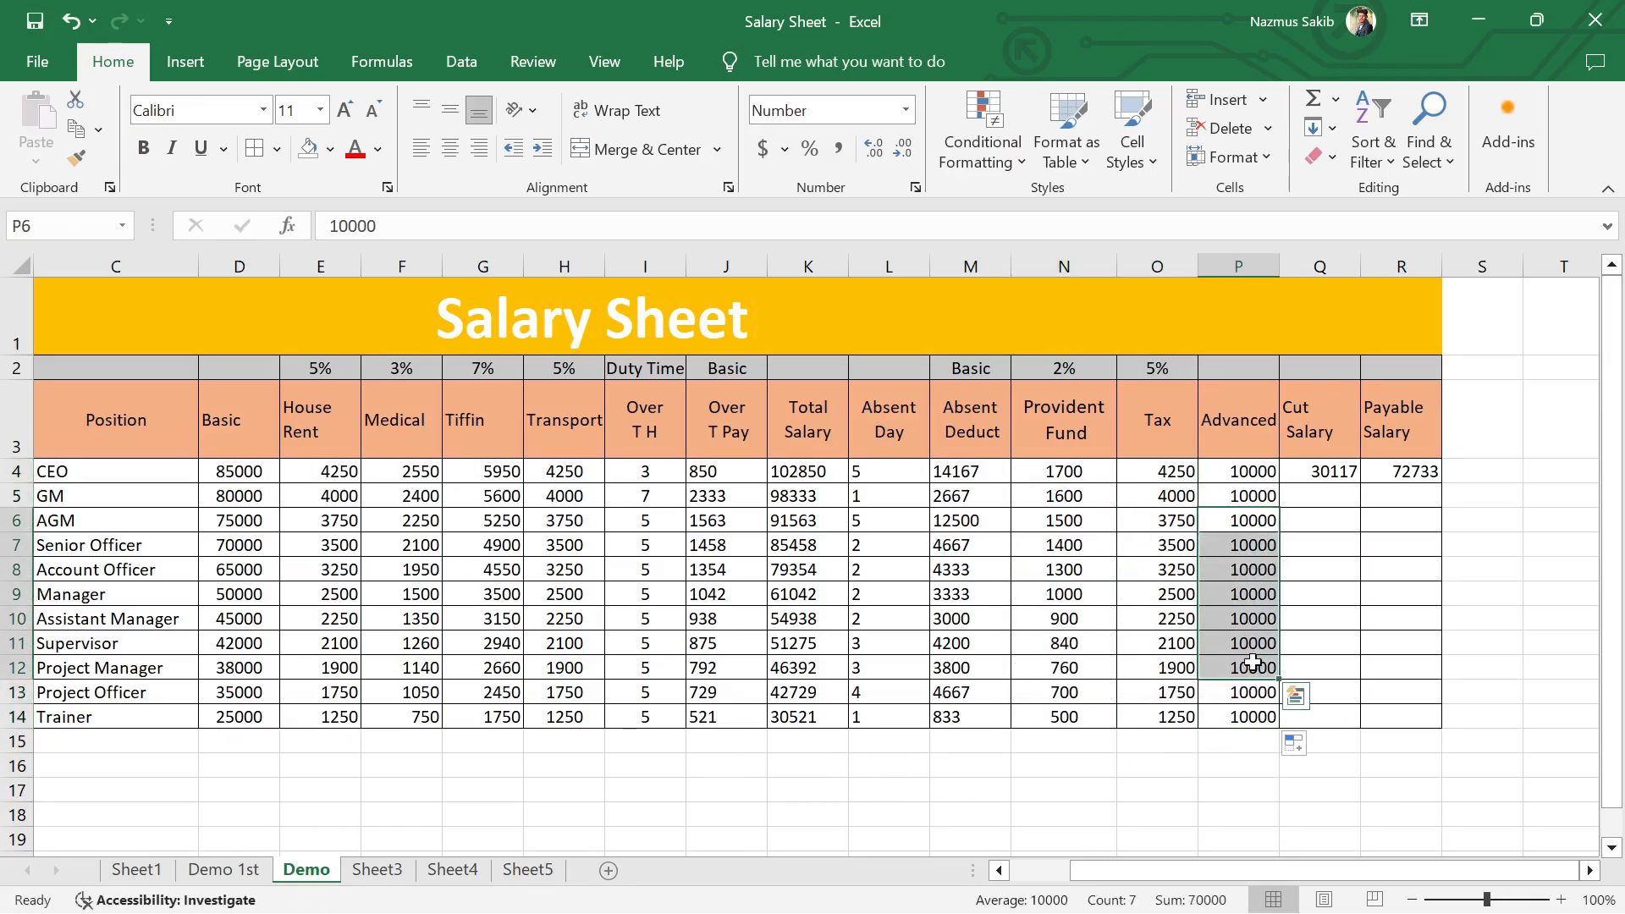
key("Delete")
Step: Enter Advanced amounts of 5000 for the Manager in P9 and 7000 for the Senior Officer in P7
left_click(1250, 645)
key("Up")
key("Up")
type("5000")
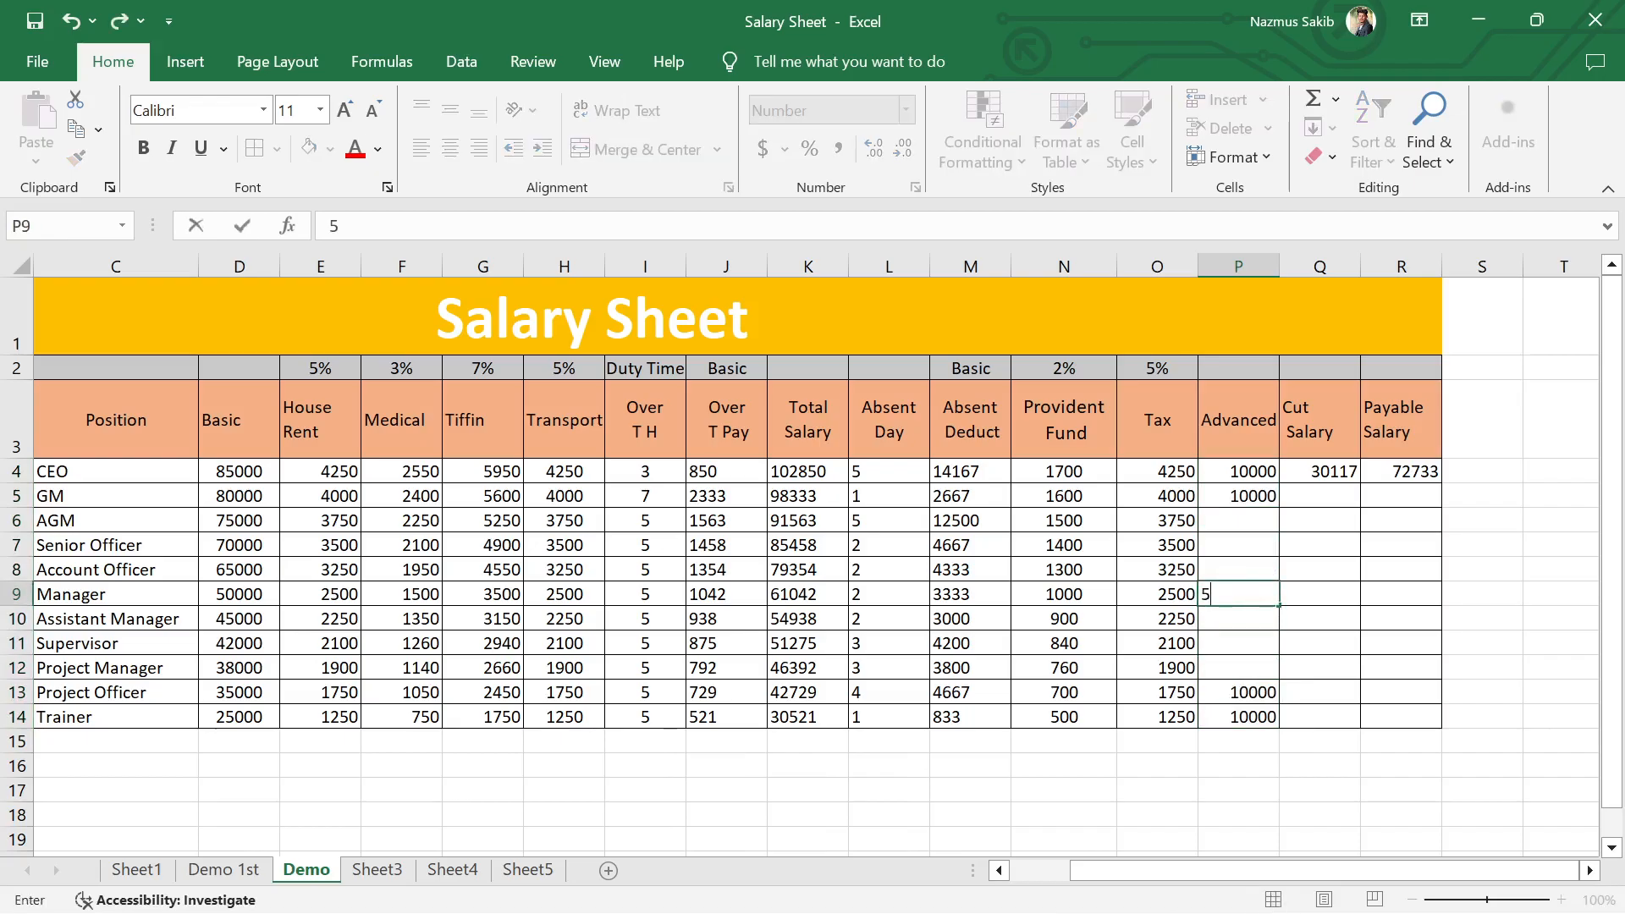
left_click(1252, 643)
left_click(1247, 550)
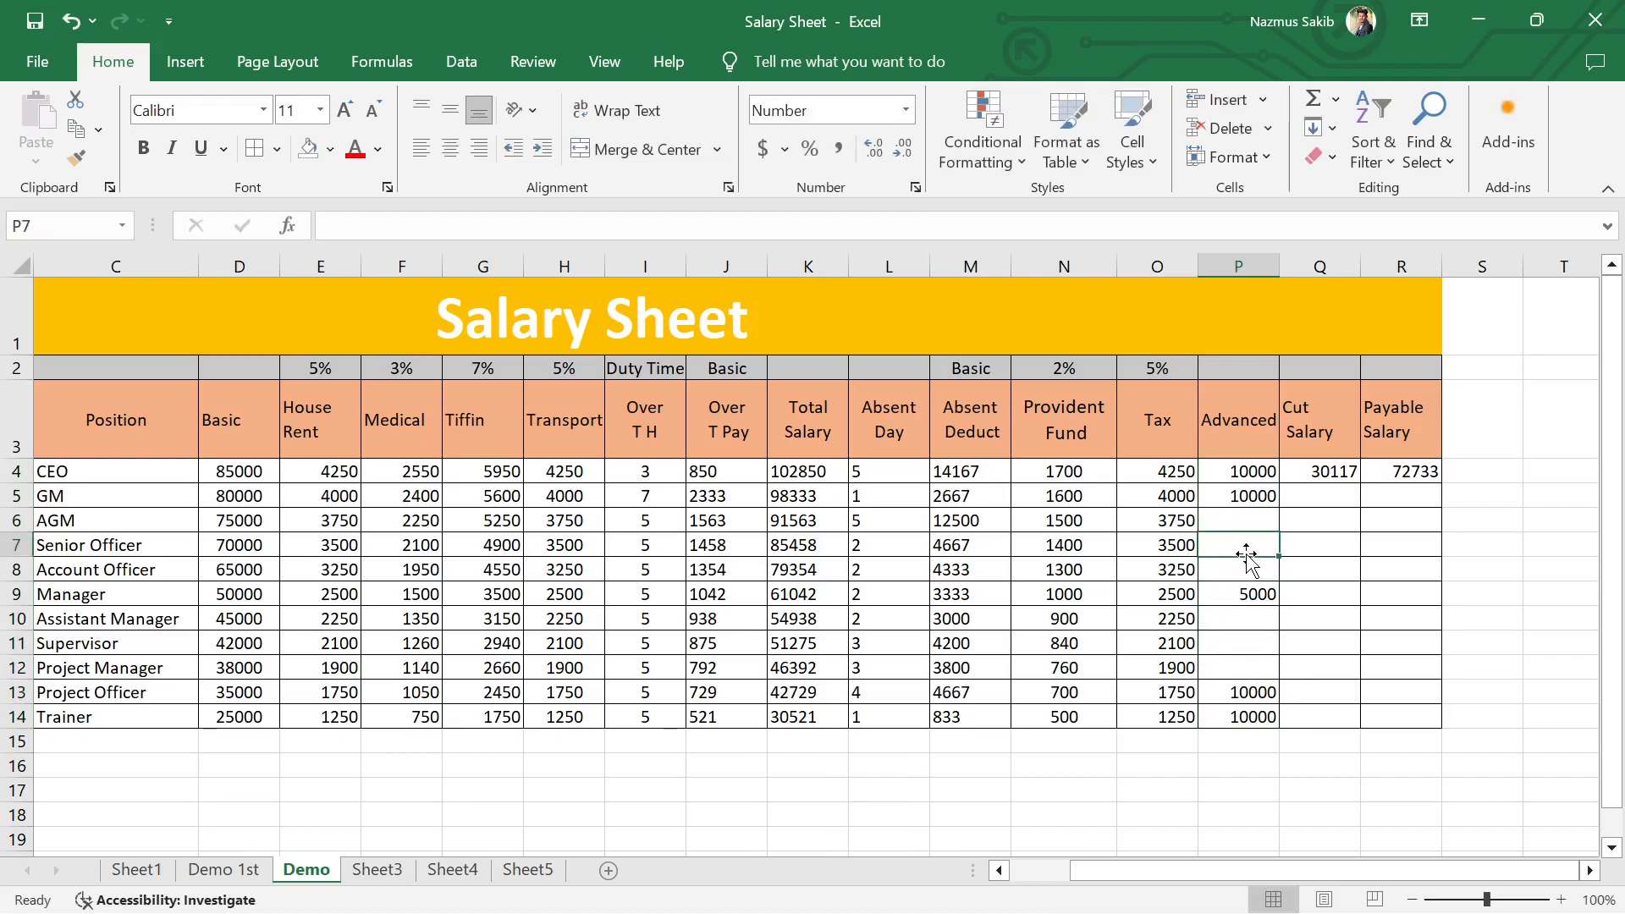
type("70000")
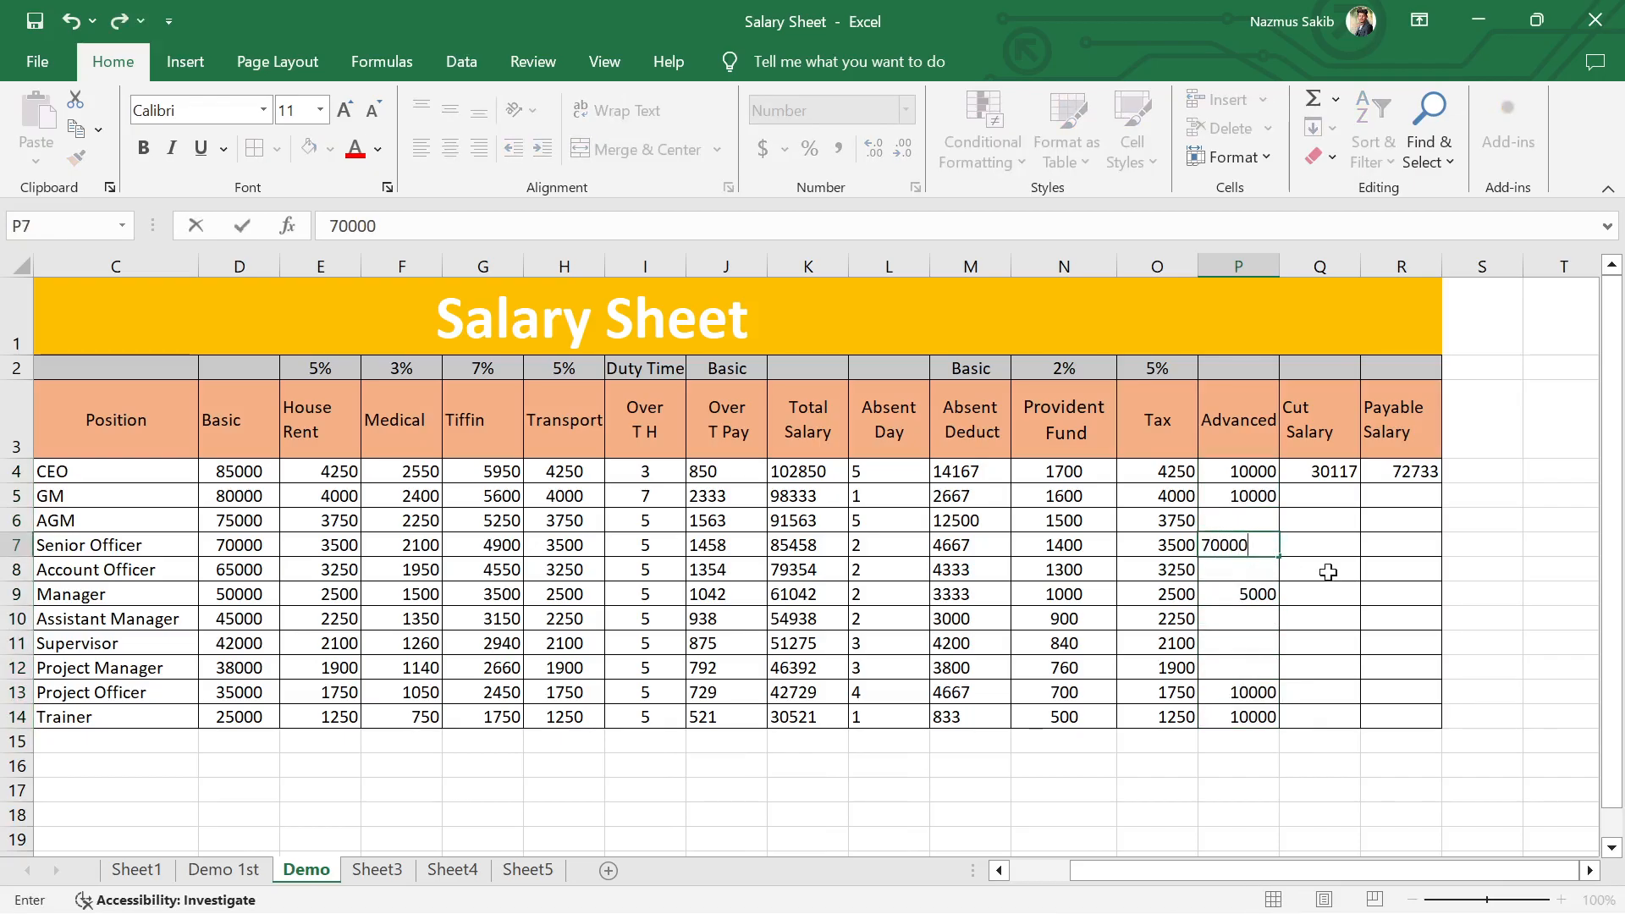
key("BackSpace")
left_click(1336, 572)
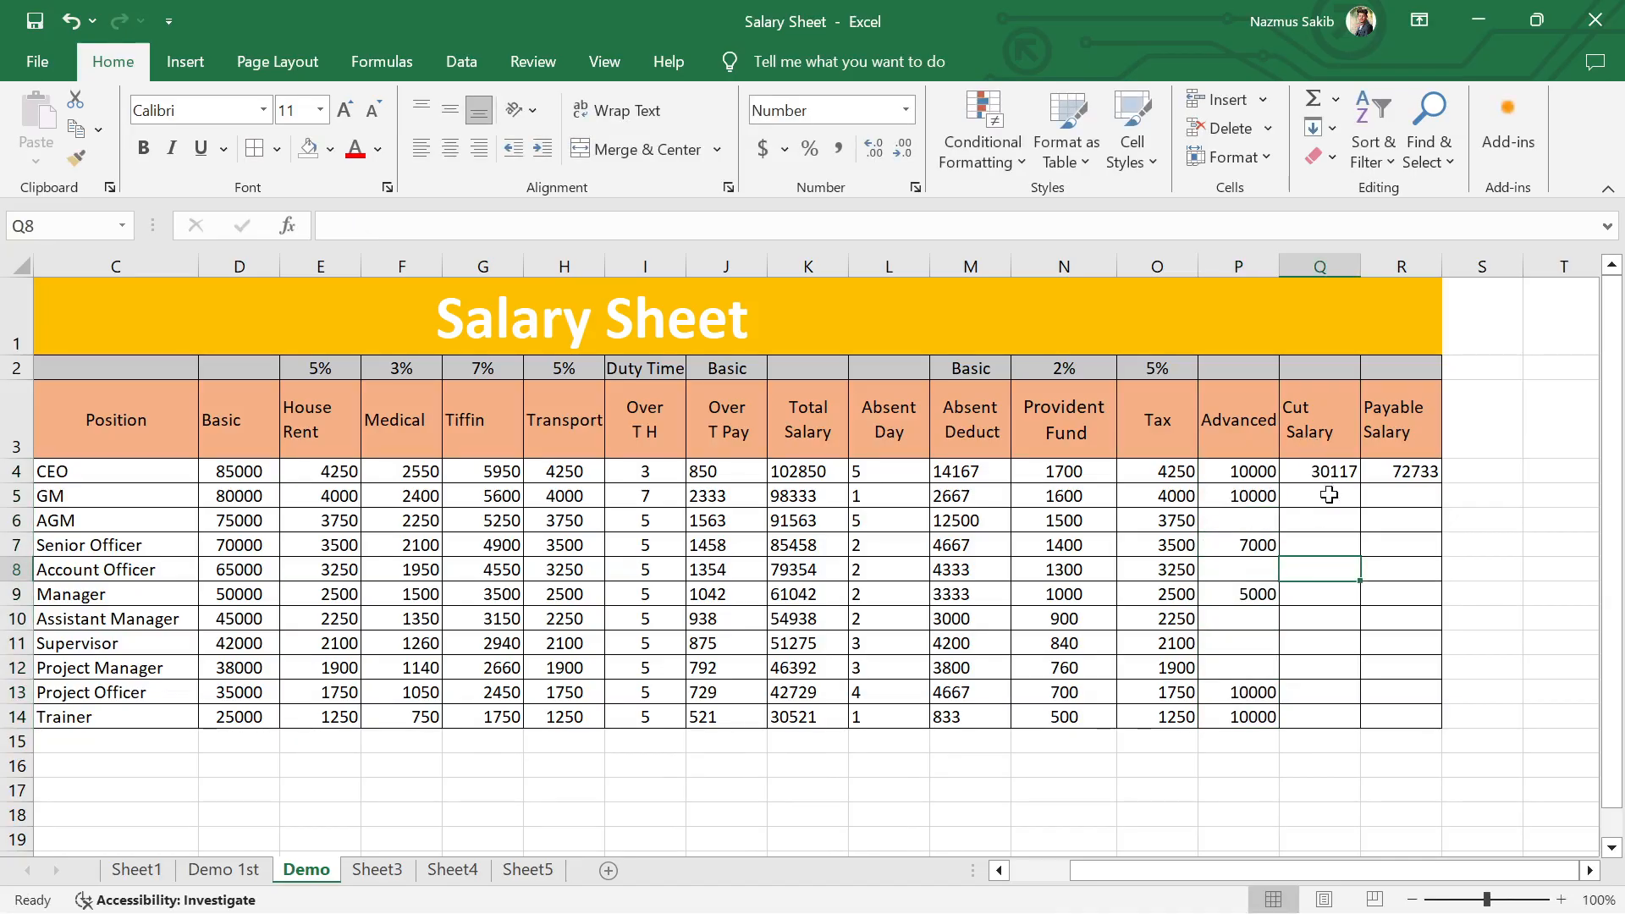
Step: Center the Cut Salary header in Q3 horizontally
left_click(1329, 430)
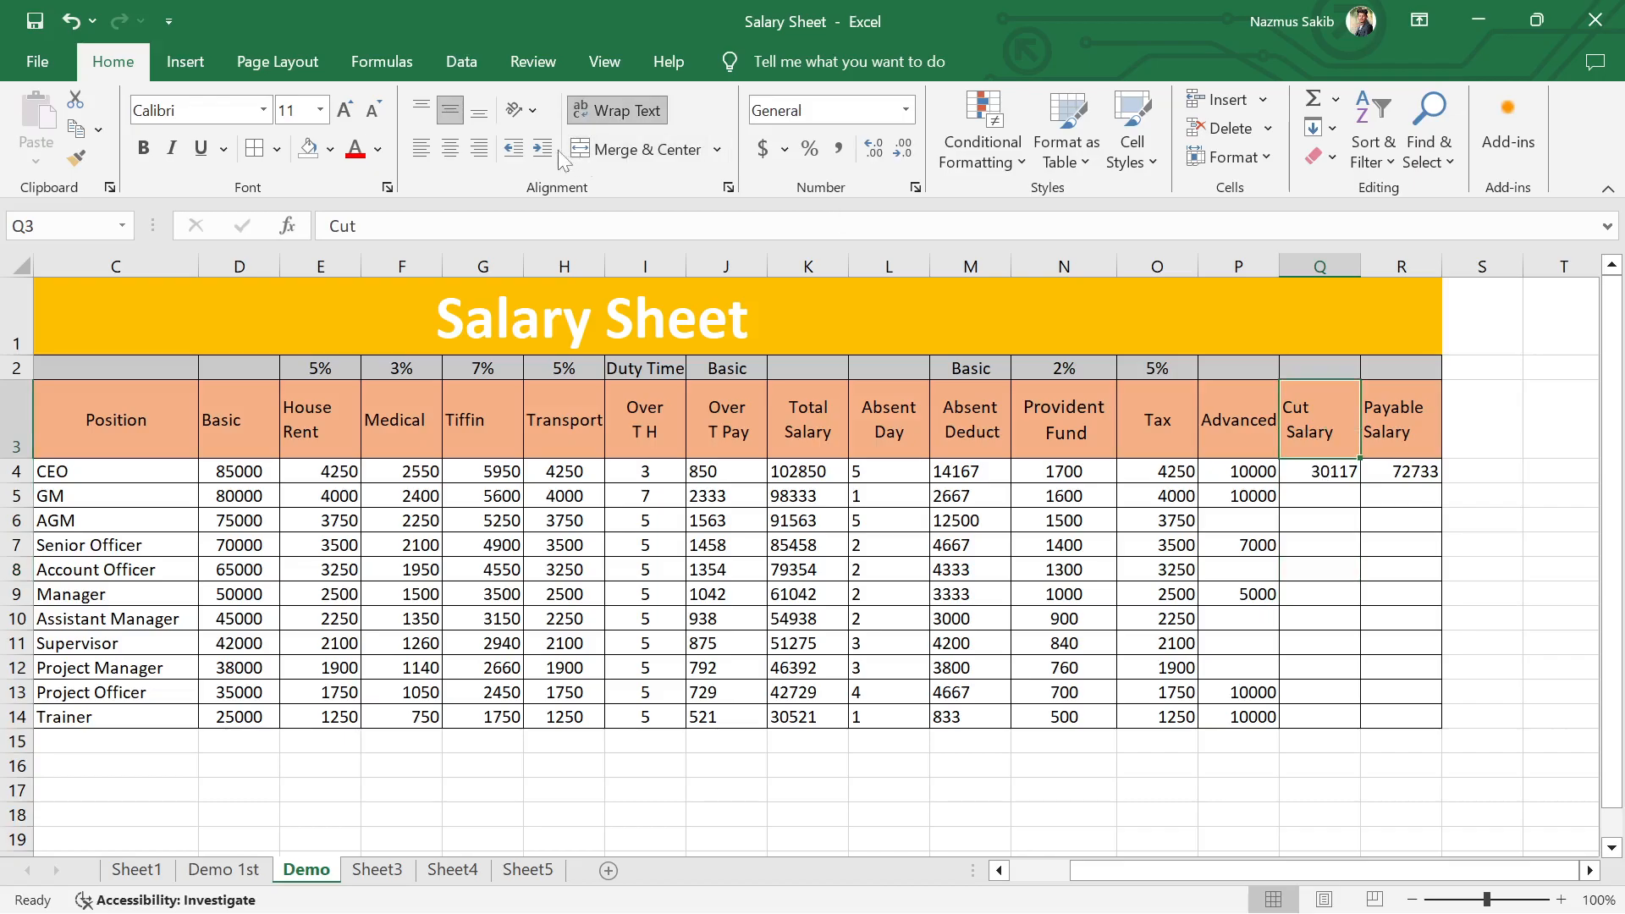
left_click(450, 145)
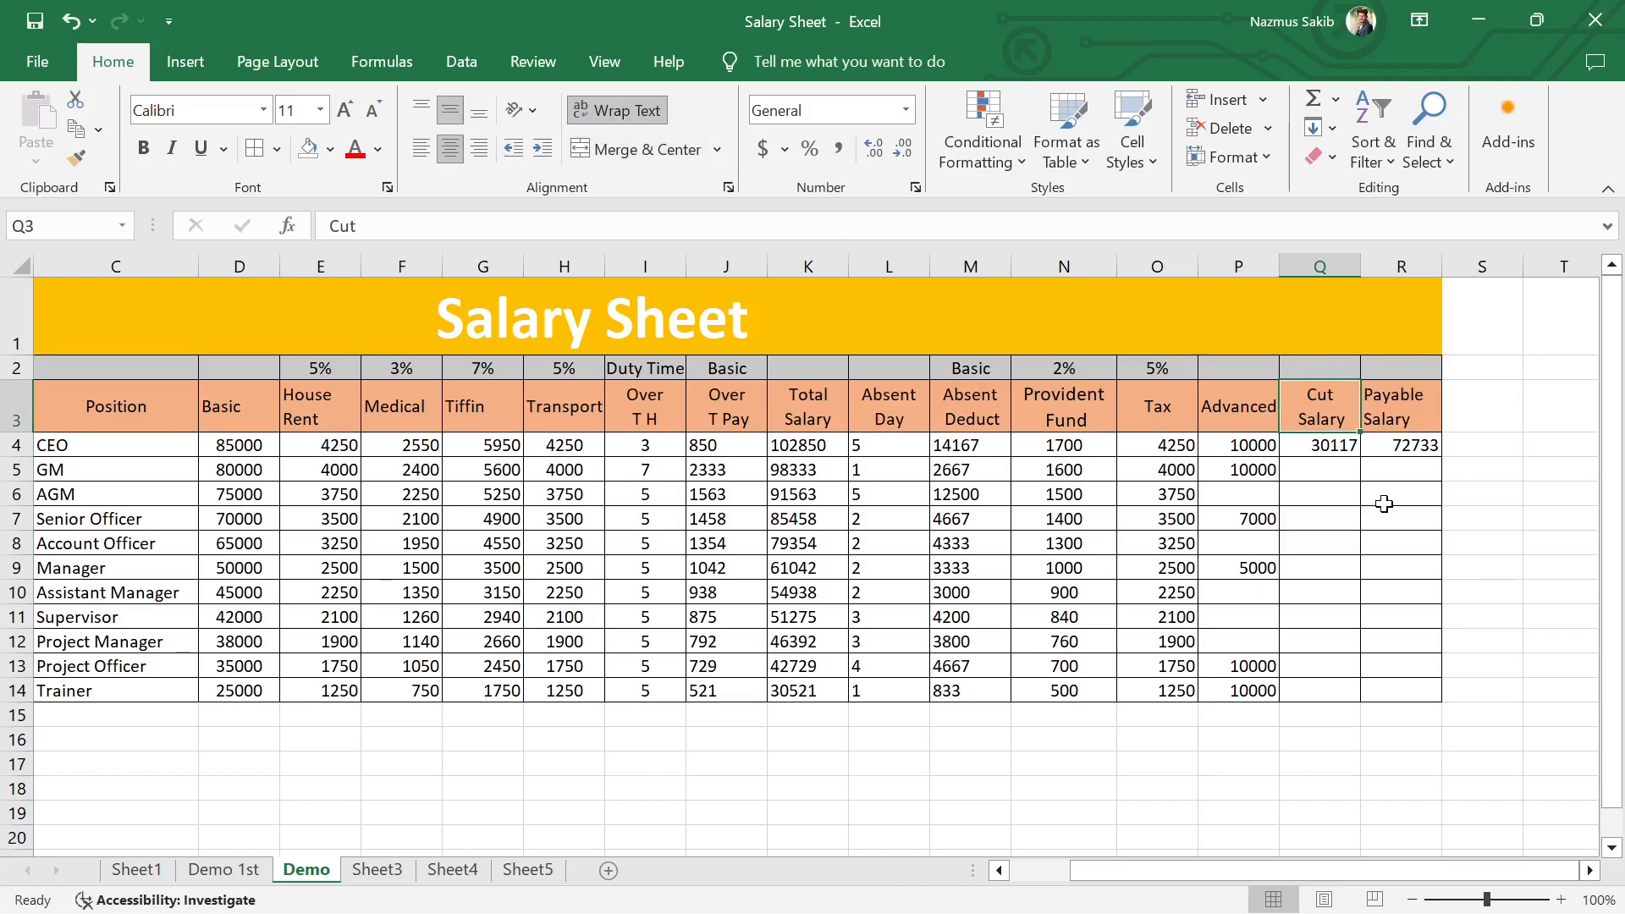
left_click(1386, 500)
Step: Enter the GM's Cut Salary in Q5 as =SUM(M5:P5), following the CEO's formula in Q4
left_click(1324, 449)
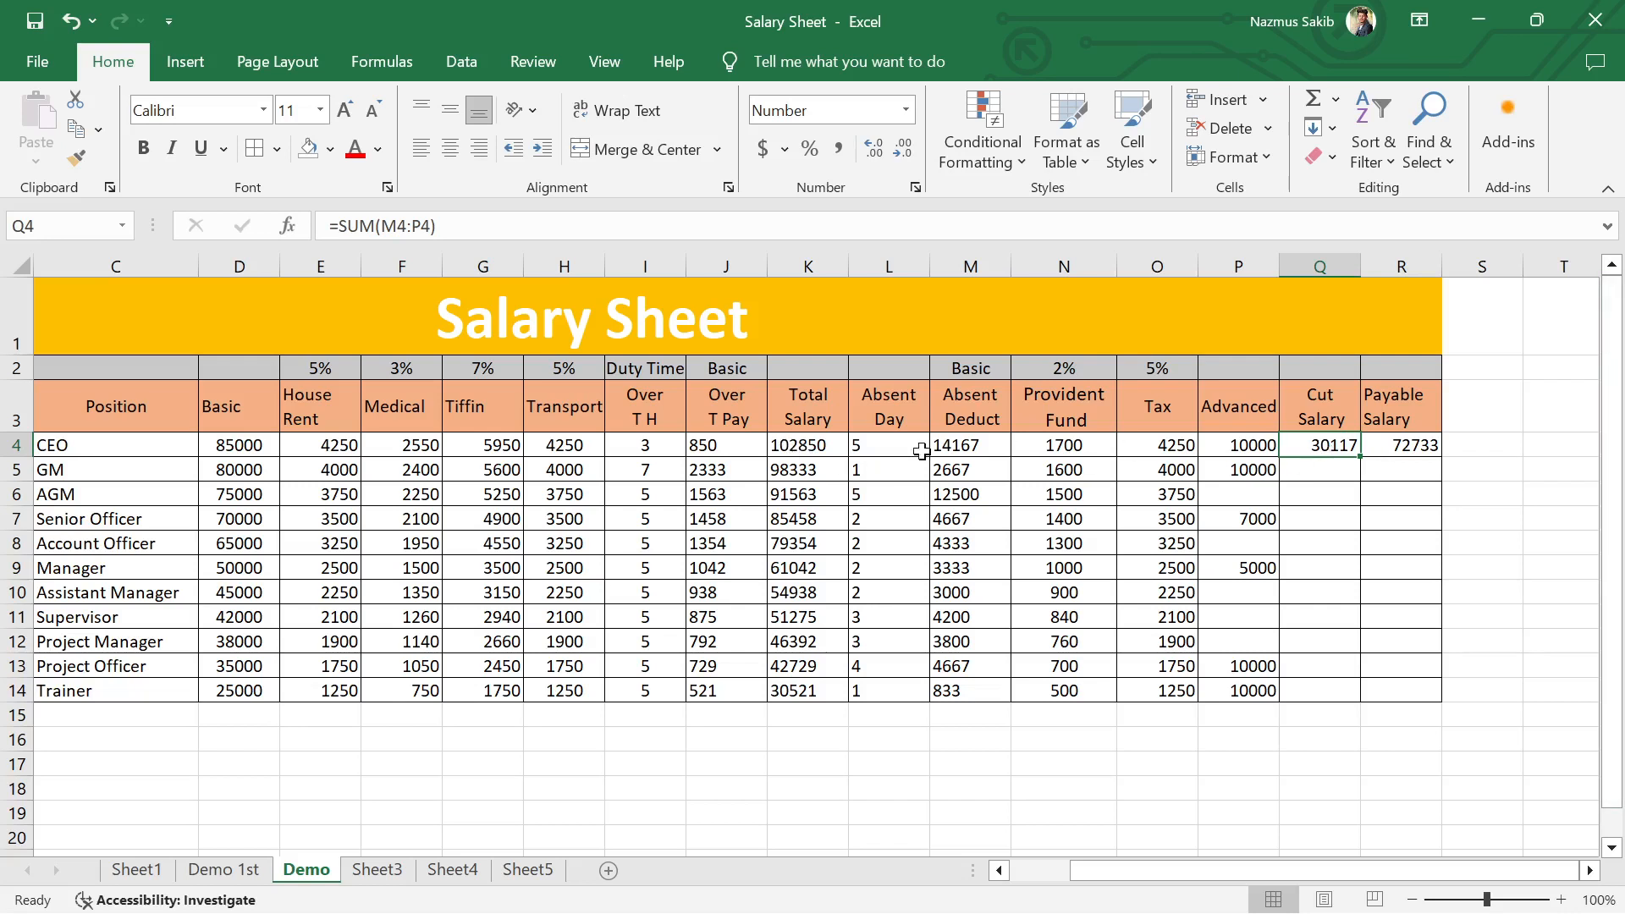
left_click(802, 444)
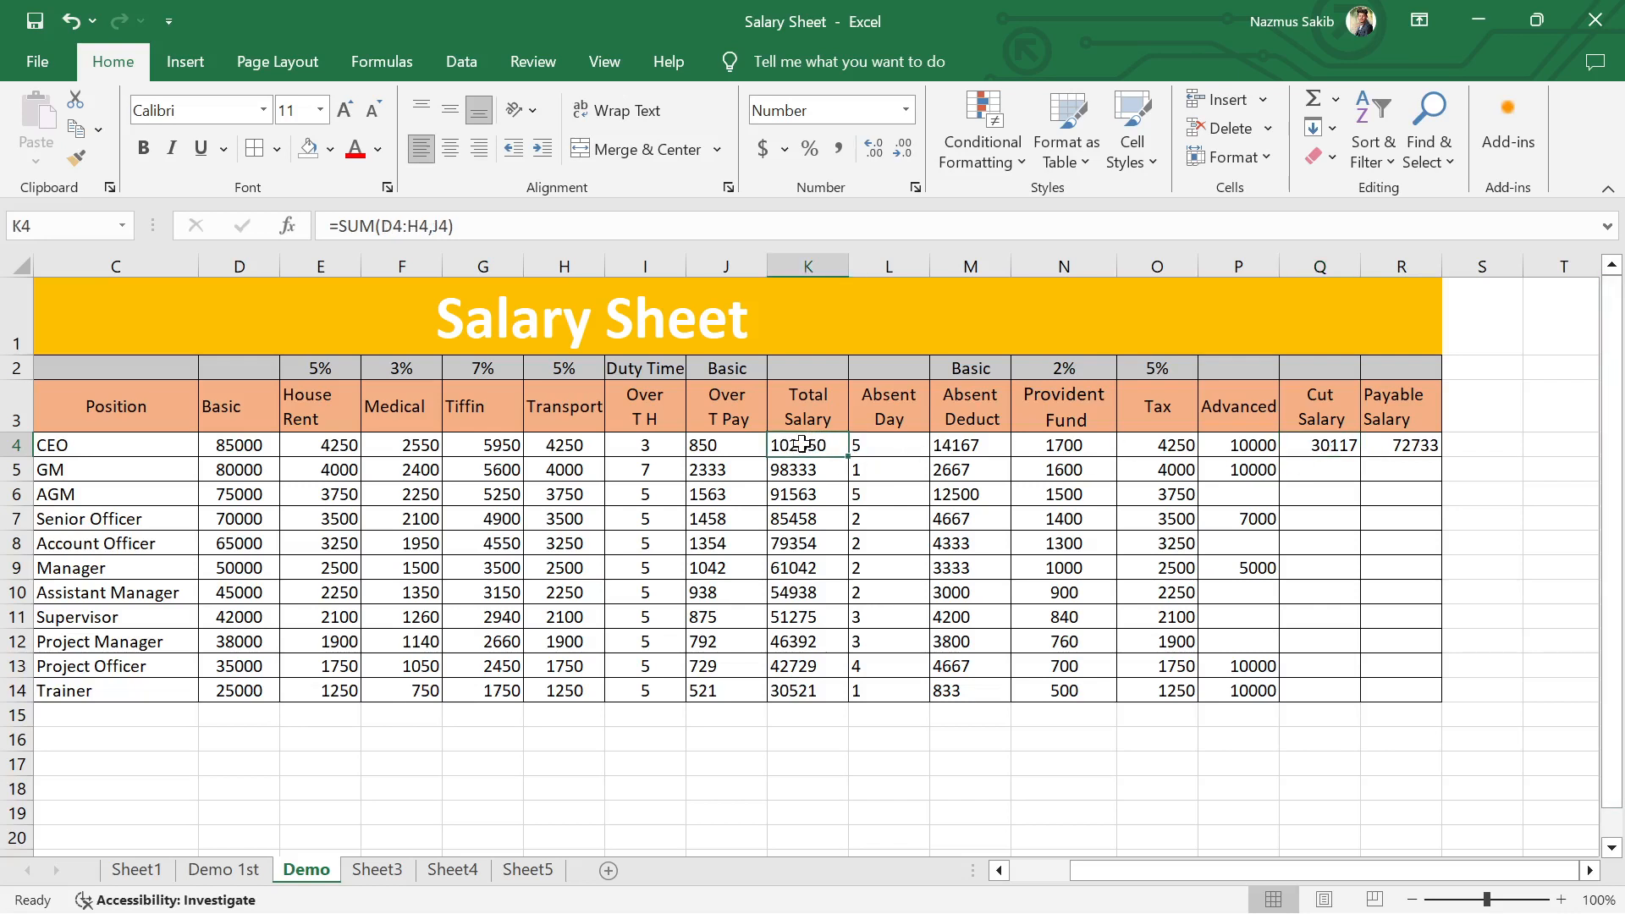
double_click(1327, 439)
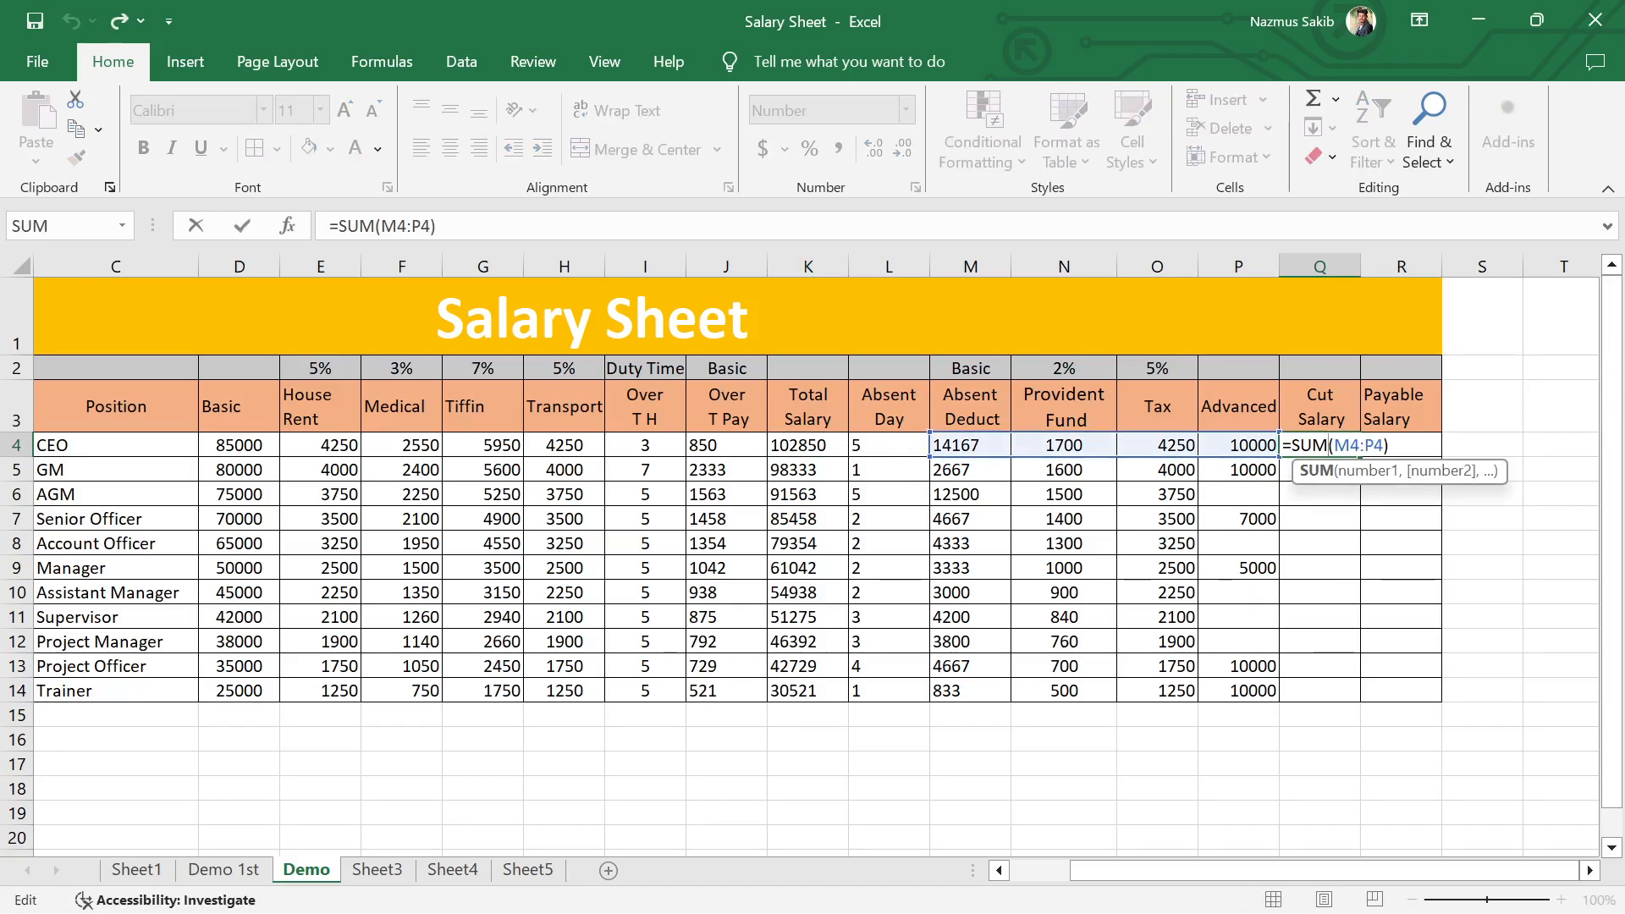
left_click(1391, 445)
key("Return")
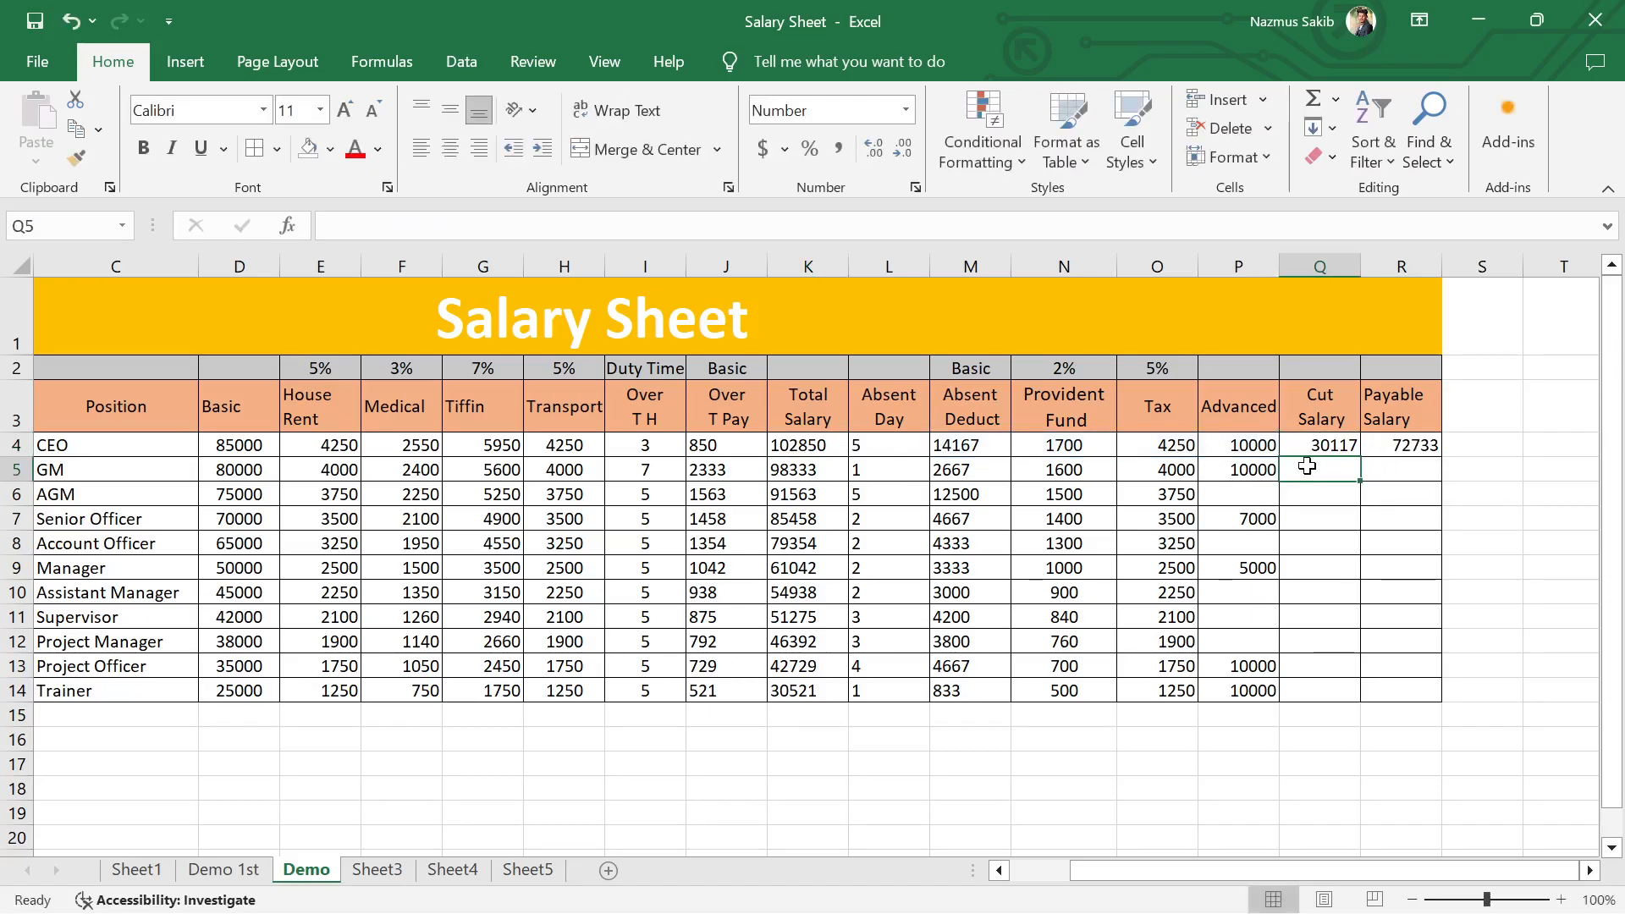
type("=sum")
key("Tab")
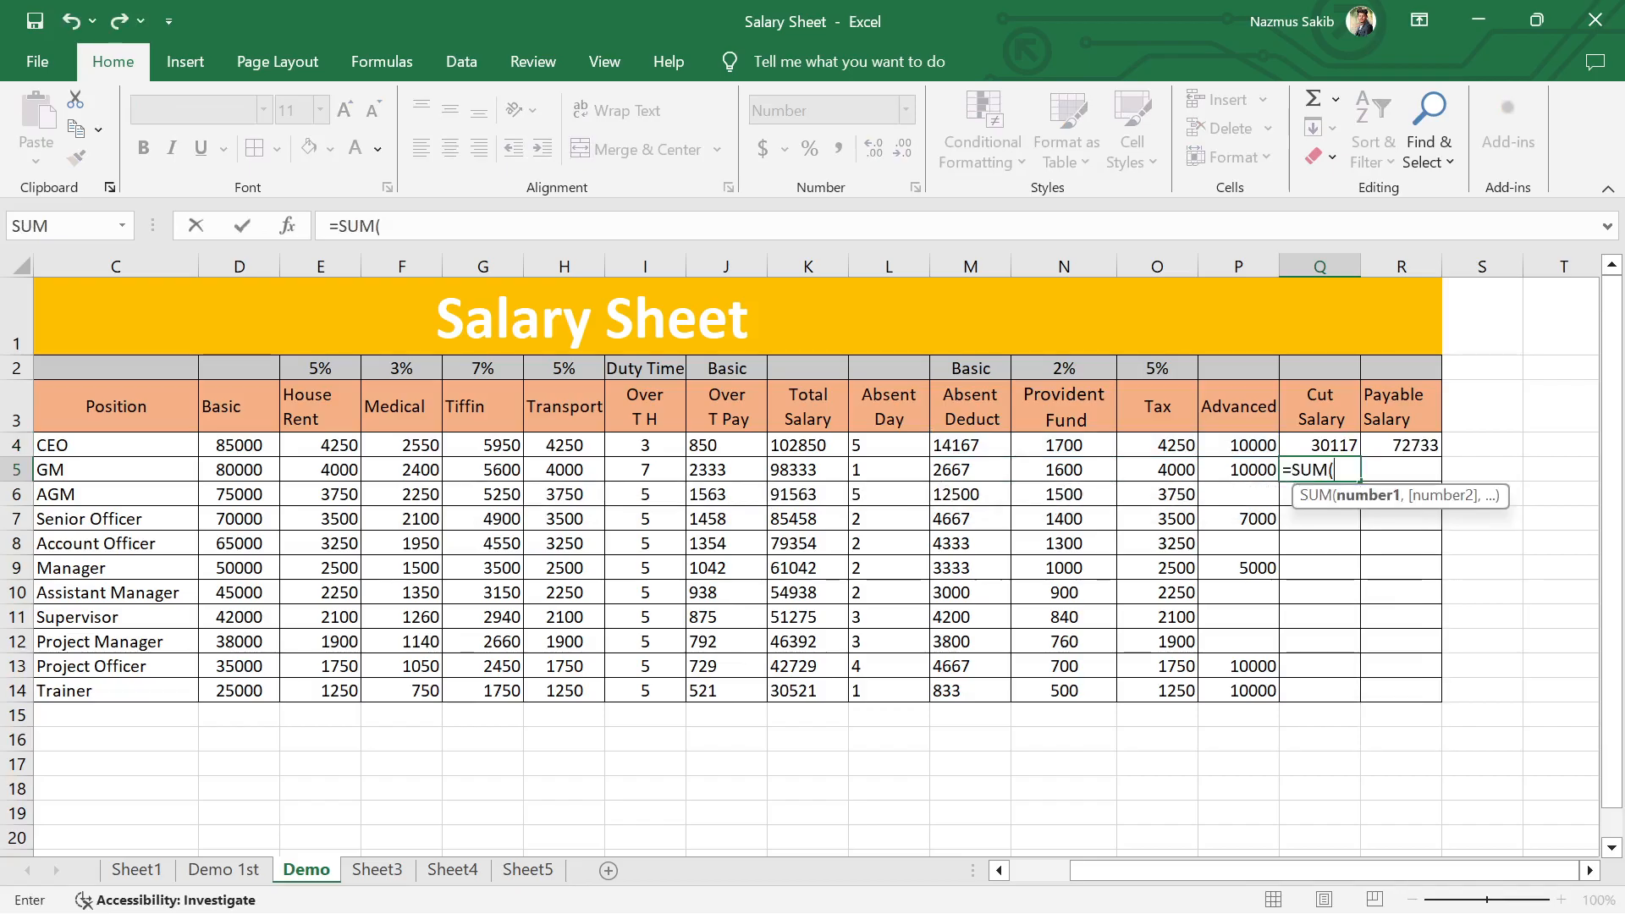
left_click_drag(955, 474, 1238, 472)
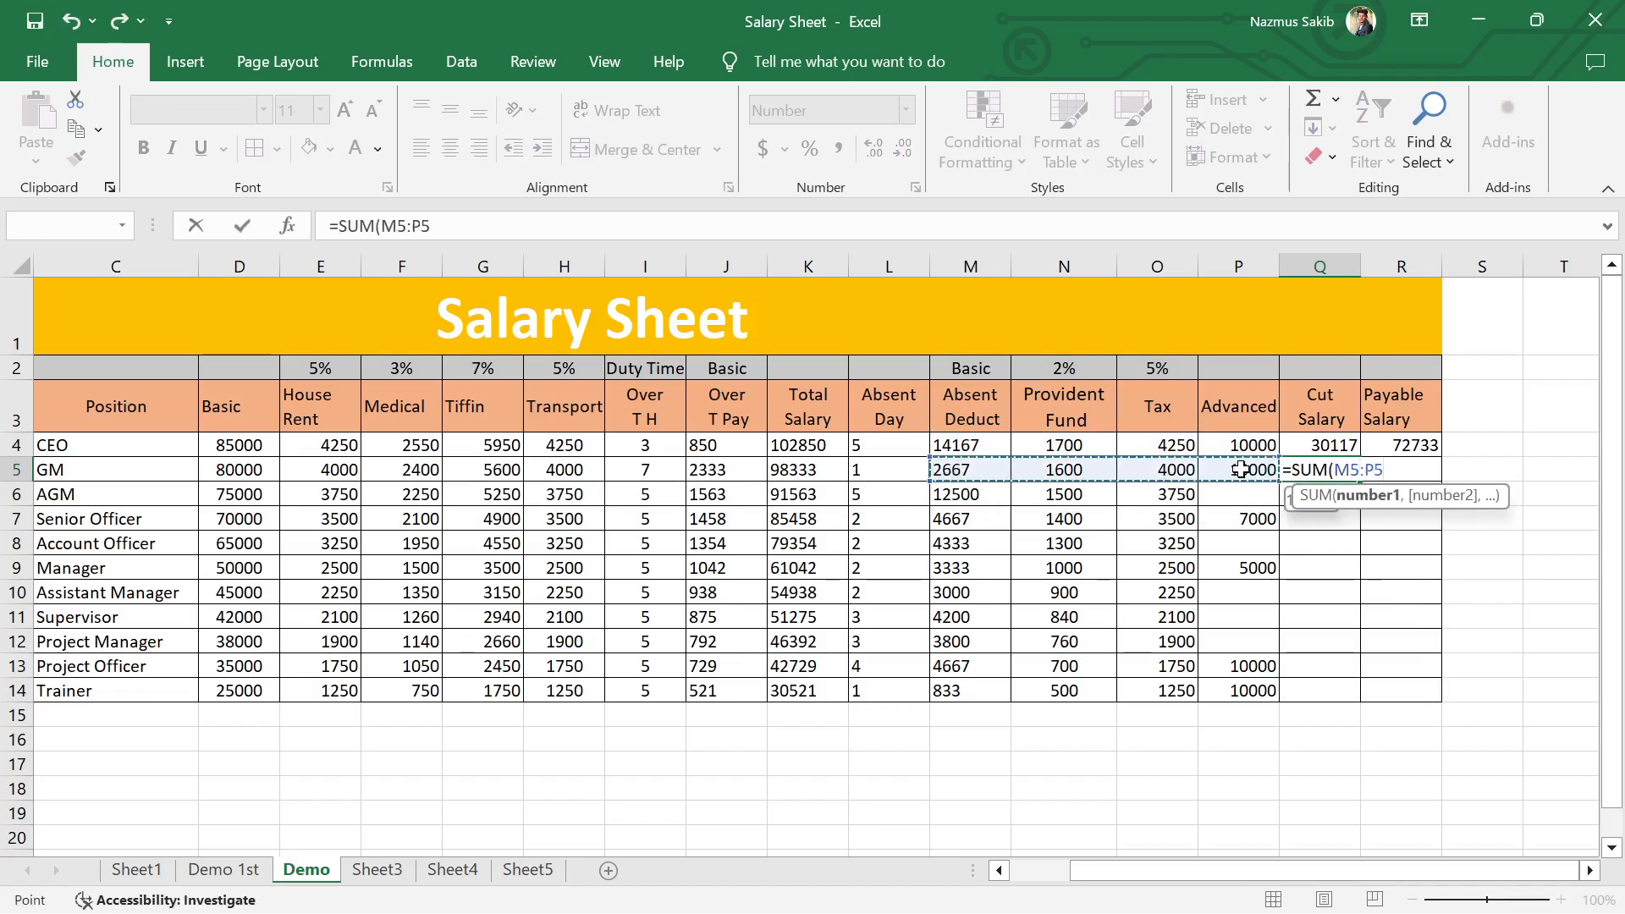
key("Return")
left_click(1342, 470)
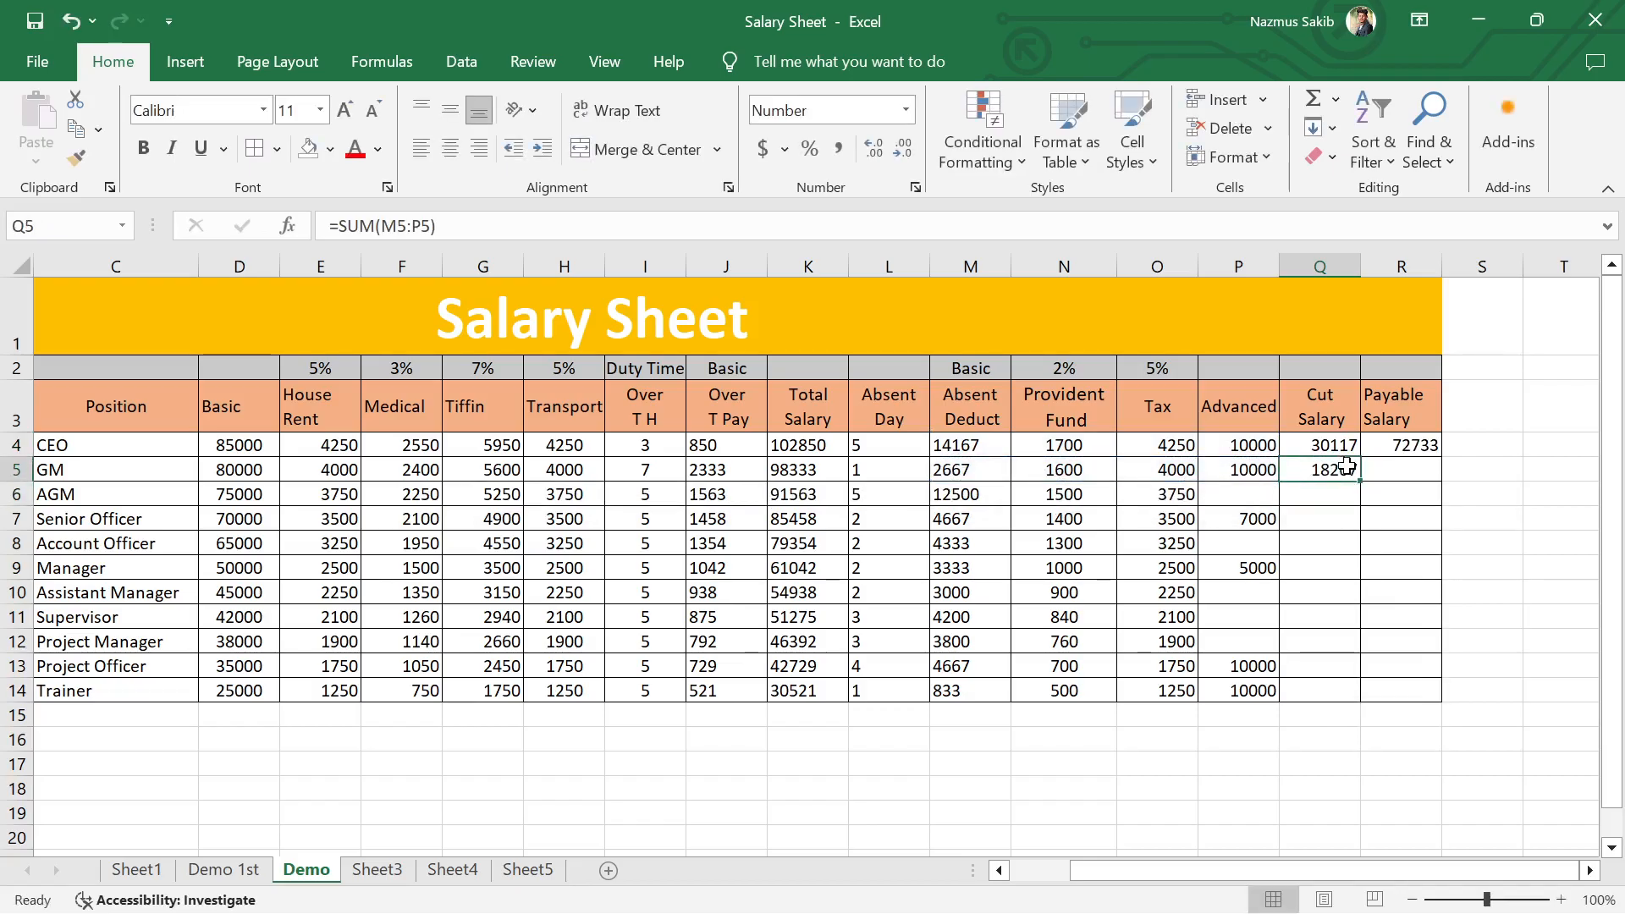
left_click(1408, 468)
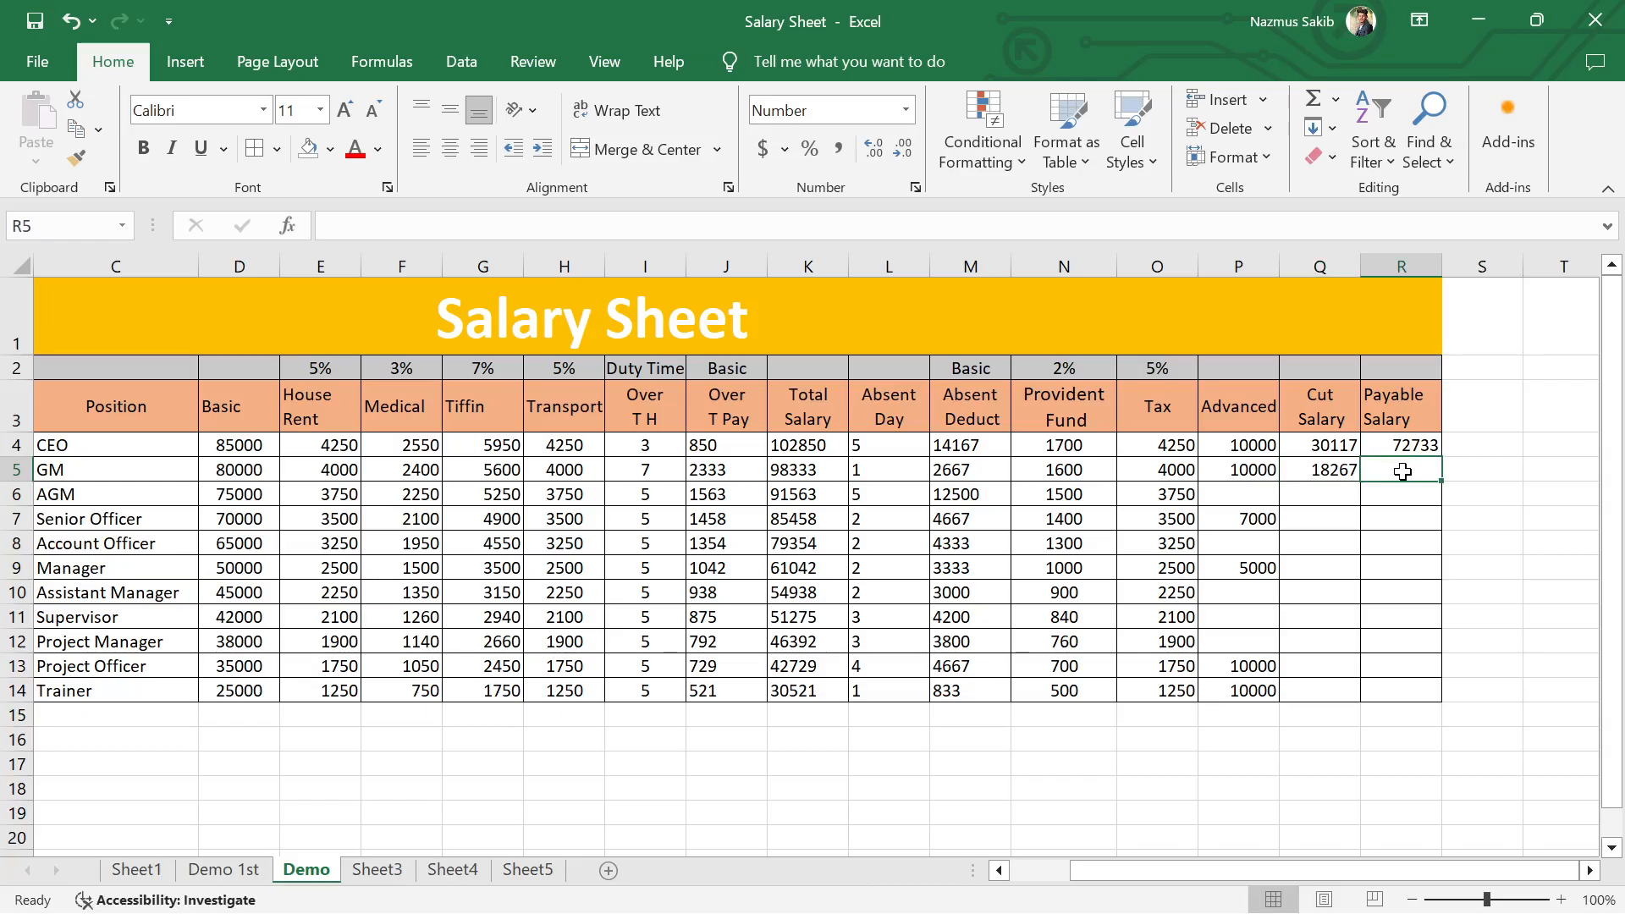
type("=")
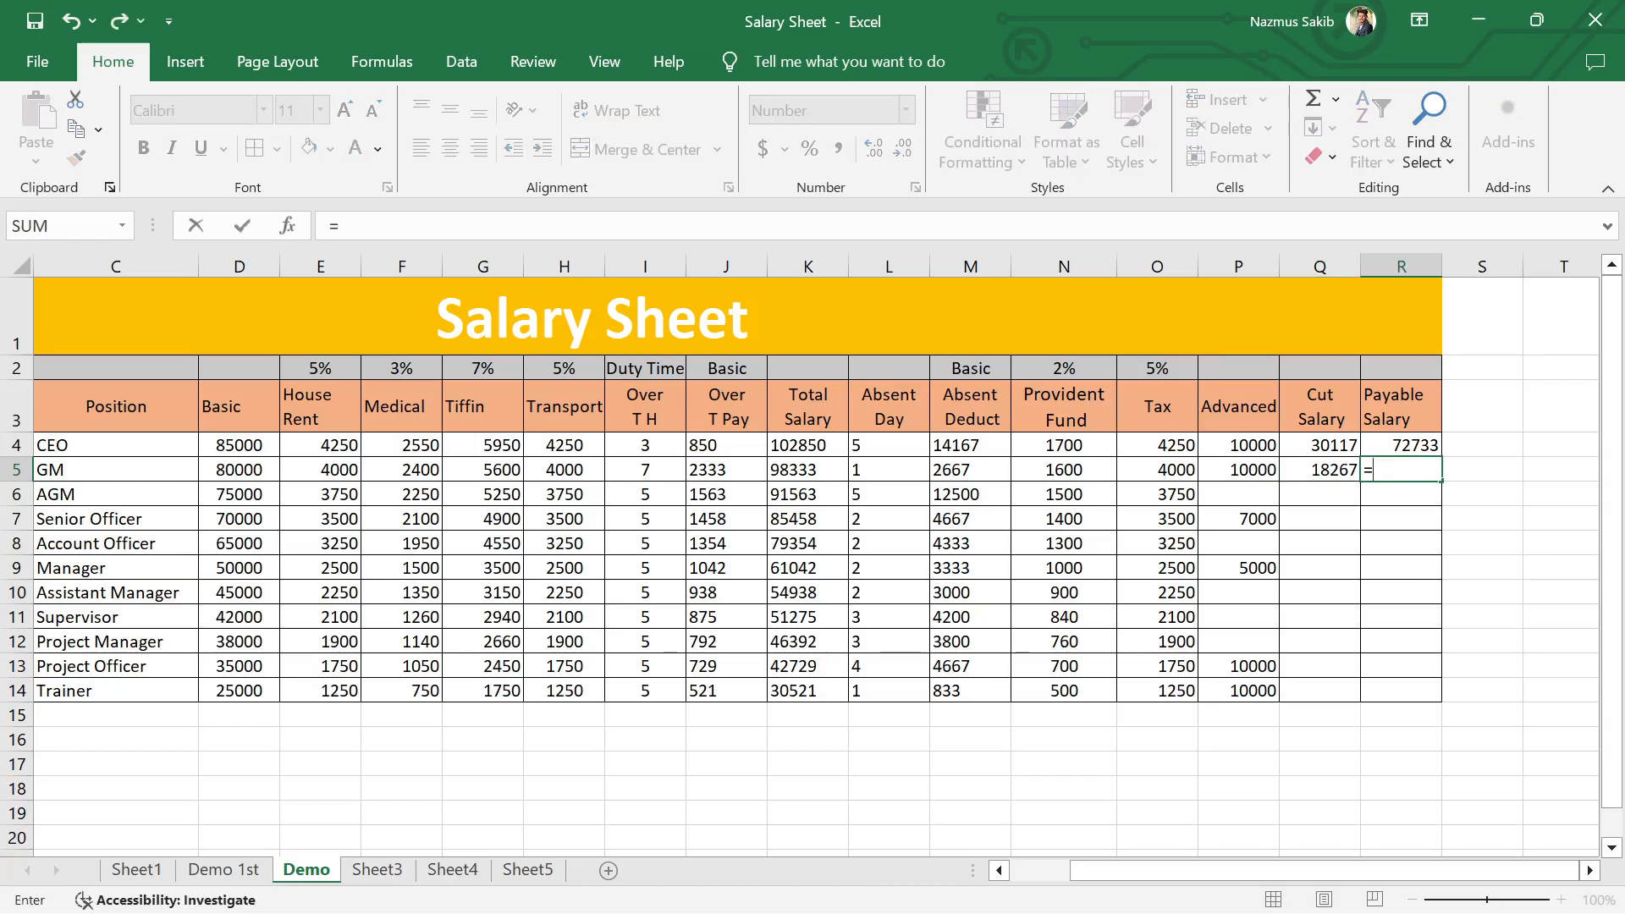
left_click(1346, 546)
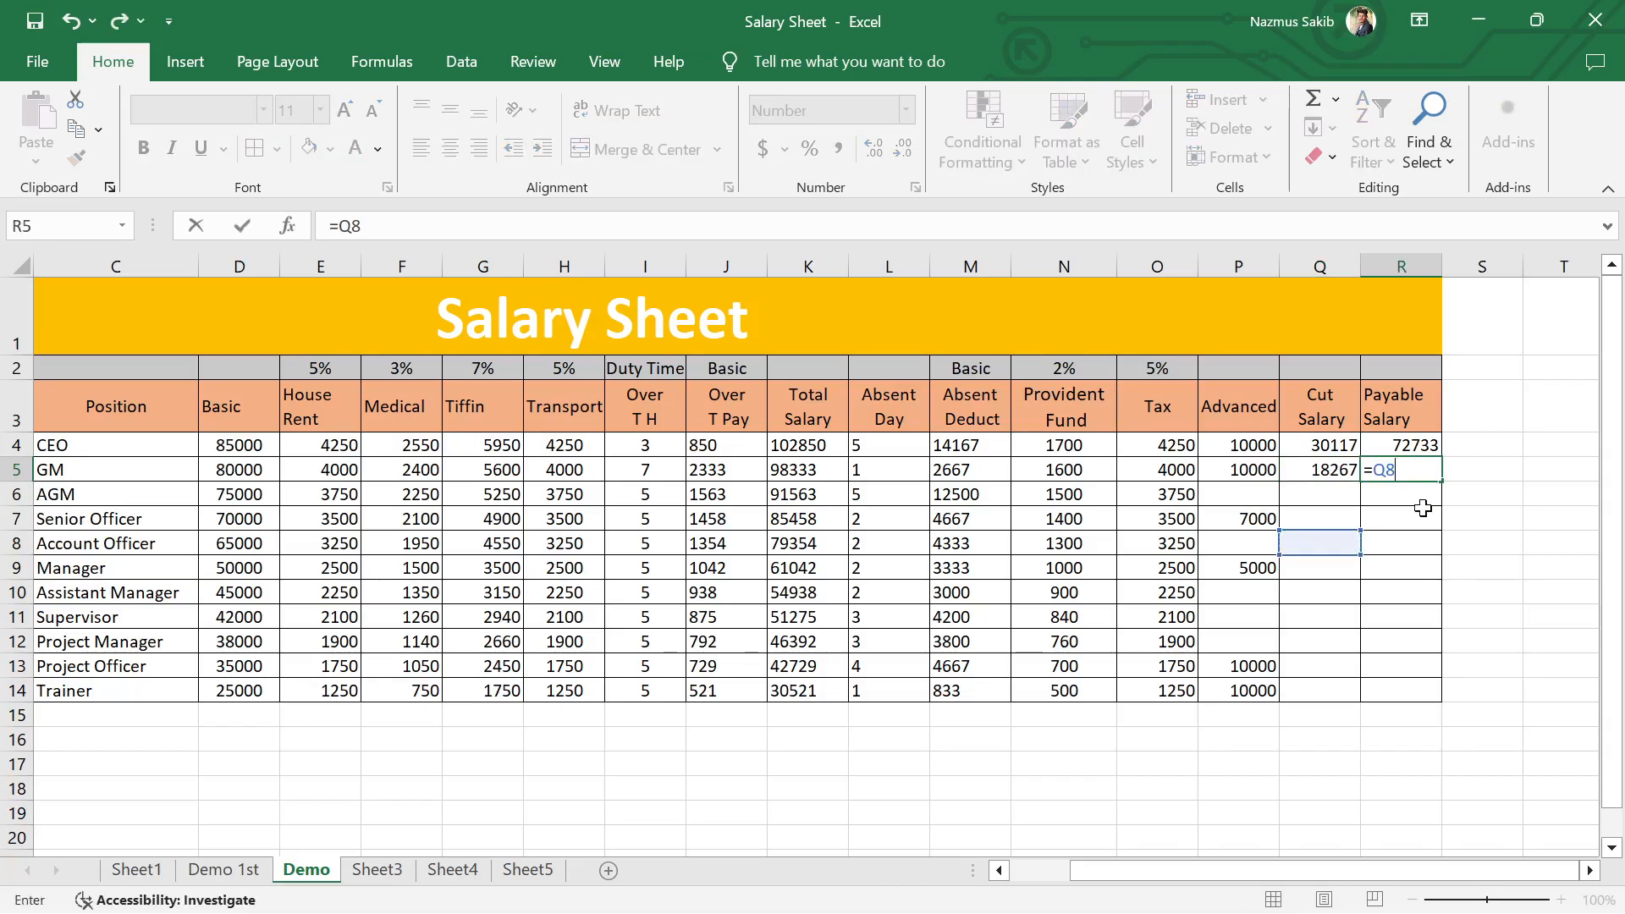
key("BackSpace")
key("BackSpace")
key("BackSpace")
key("Return")
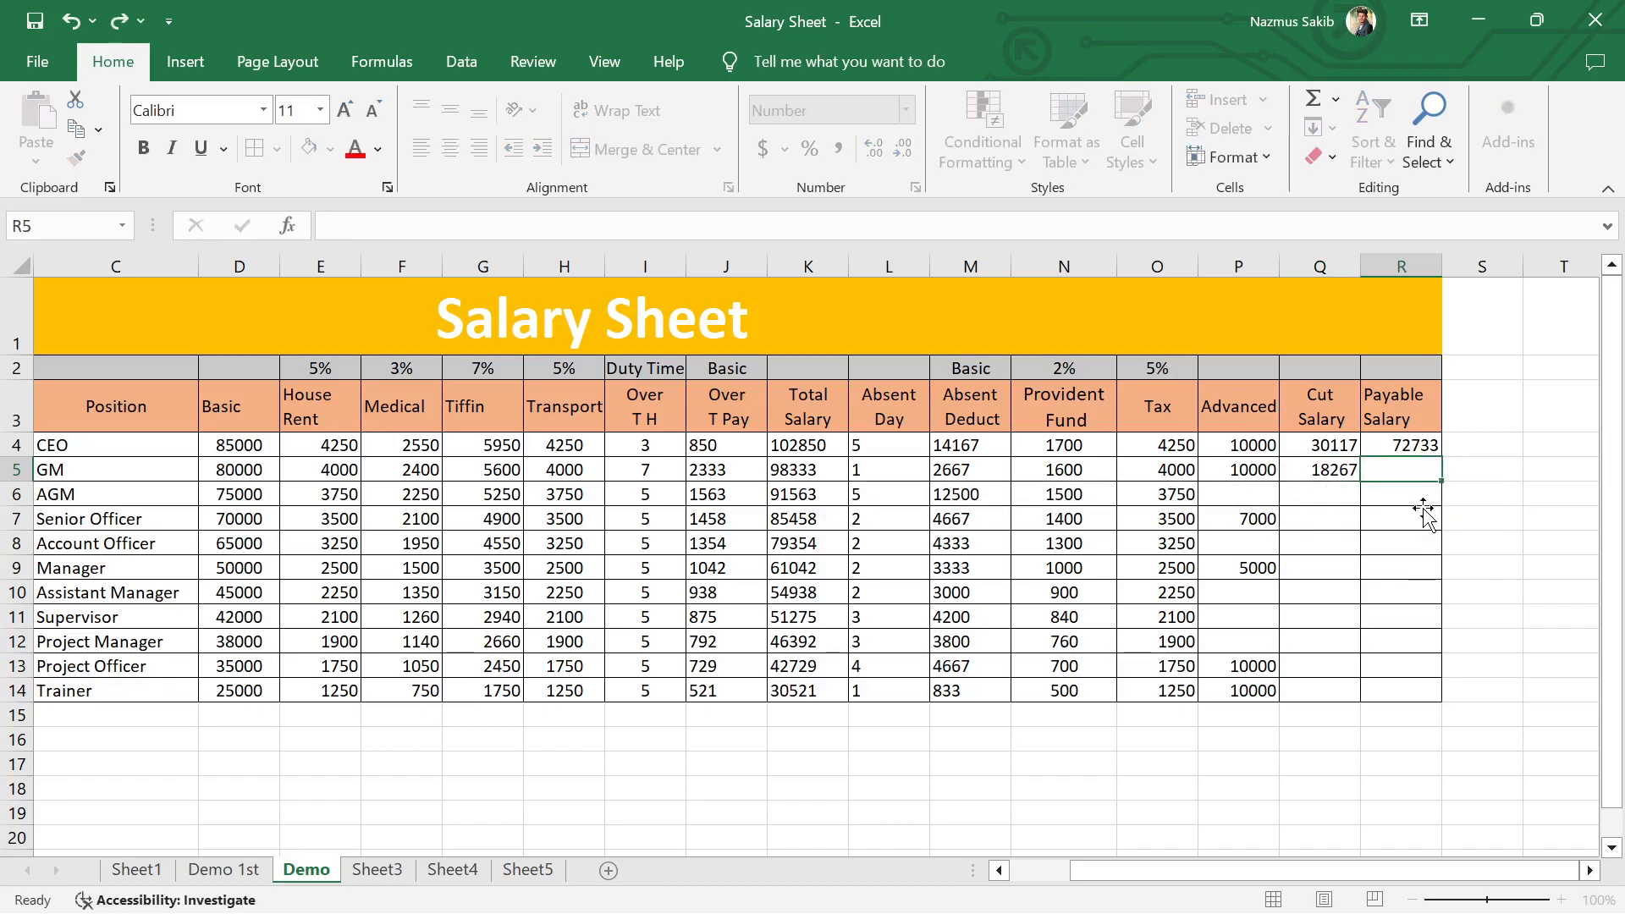
Step: Fill the Cut Salary formula from Q5 down to the Trainer's row, Q14
left_click(1325, 473)
double_click(1359, 481)
Step: Enter the GM's Payable Salary in R5 as =K5-Q5, subtracting Cut Salary from Total Salary
left_click(1403, 472)
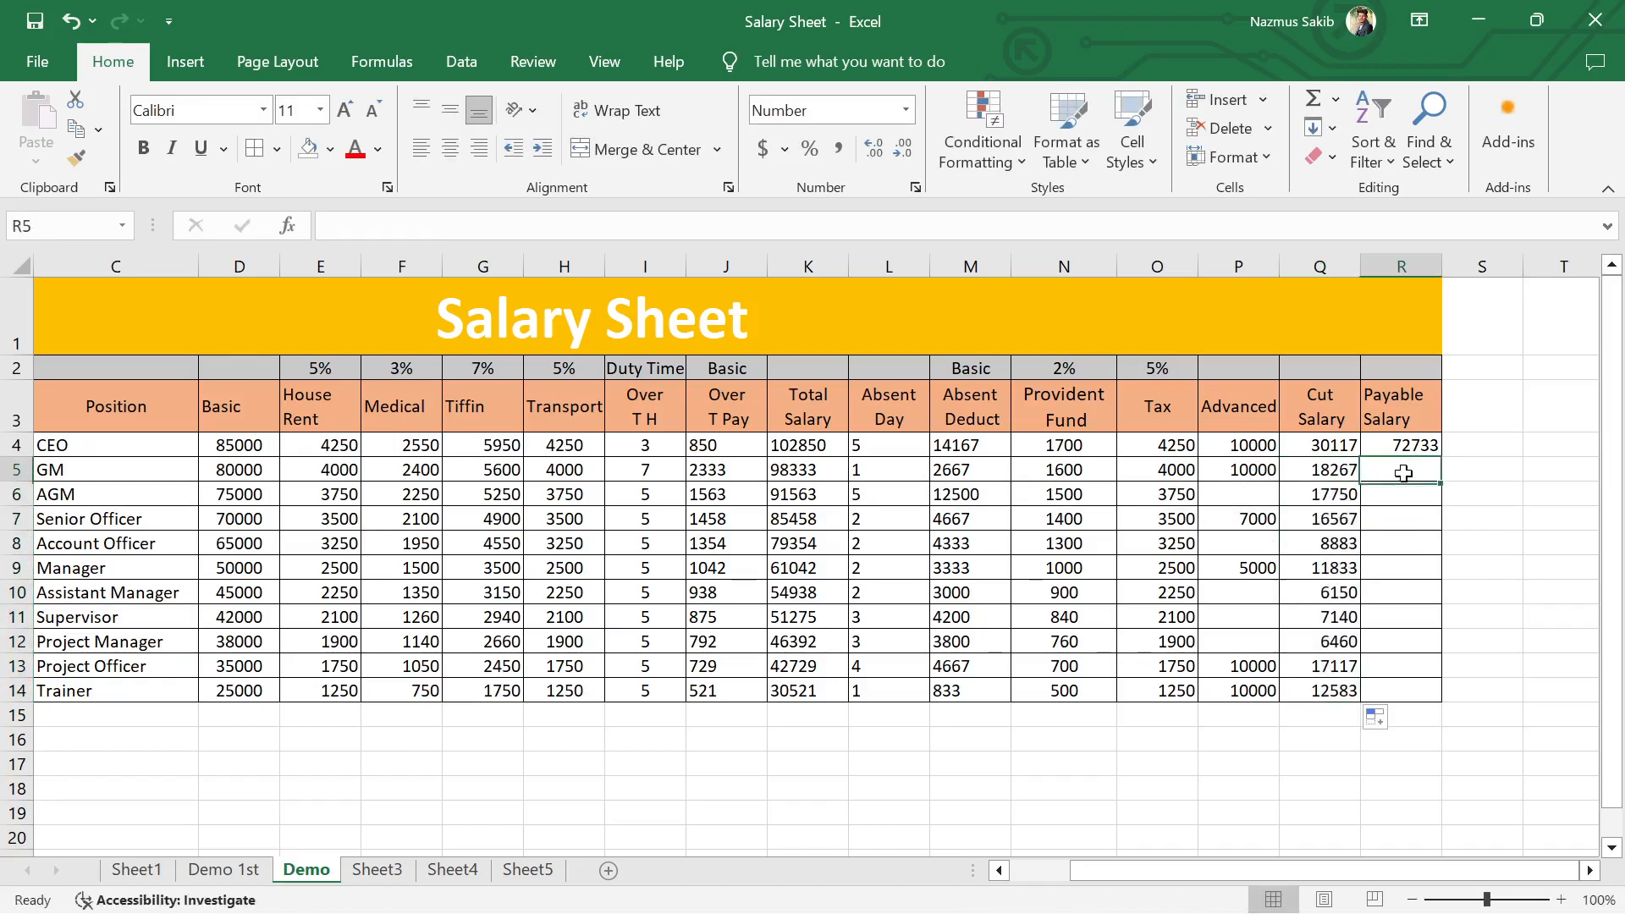
type("=")
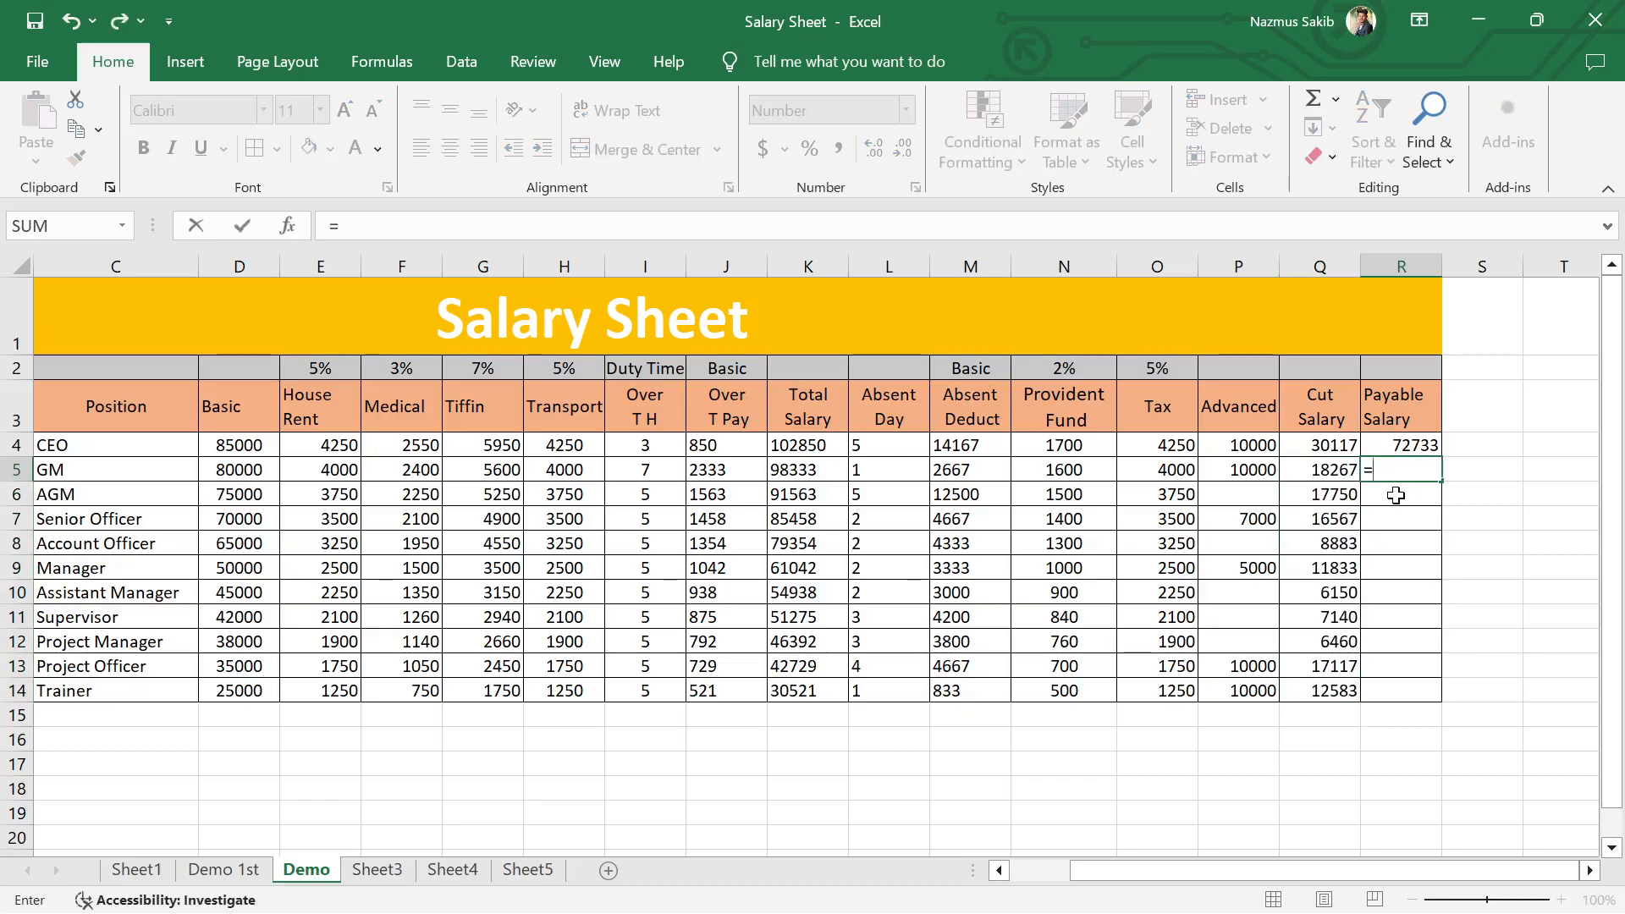
left_click(811, 470)
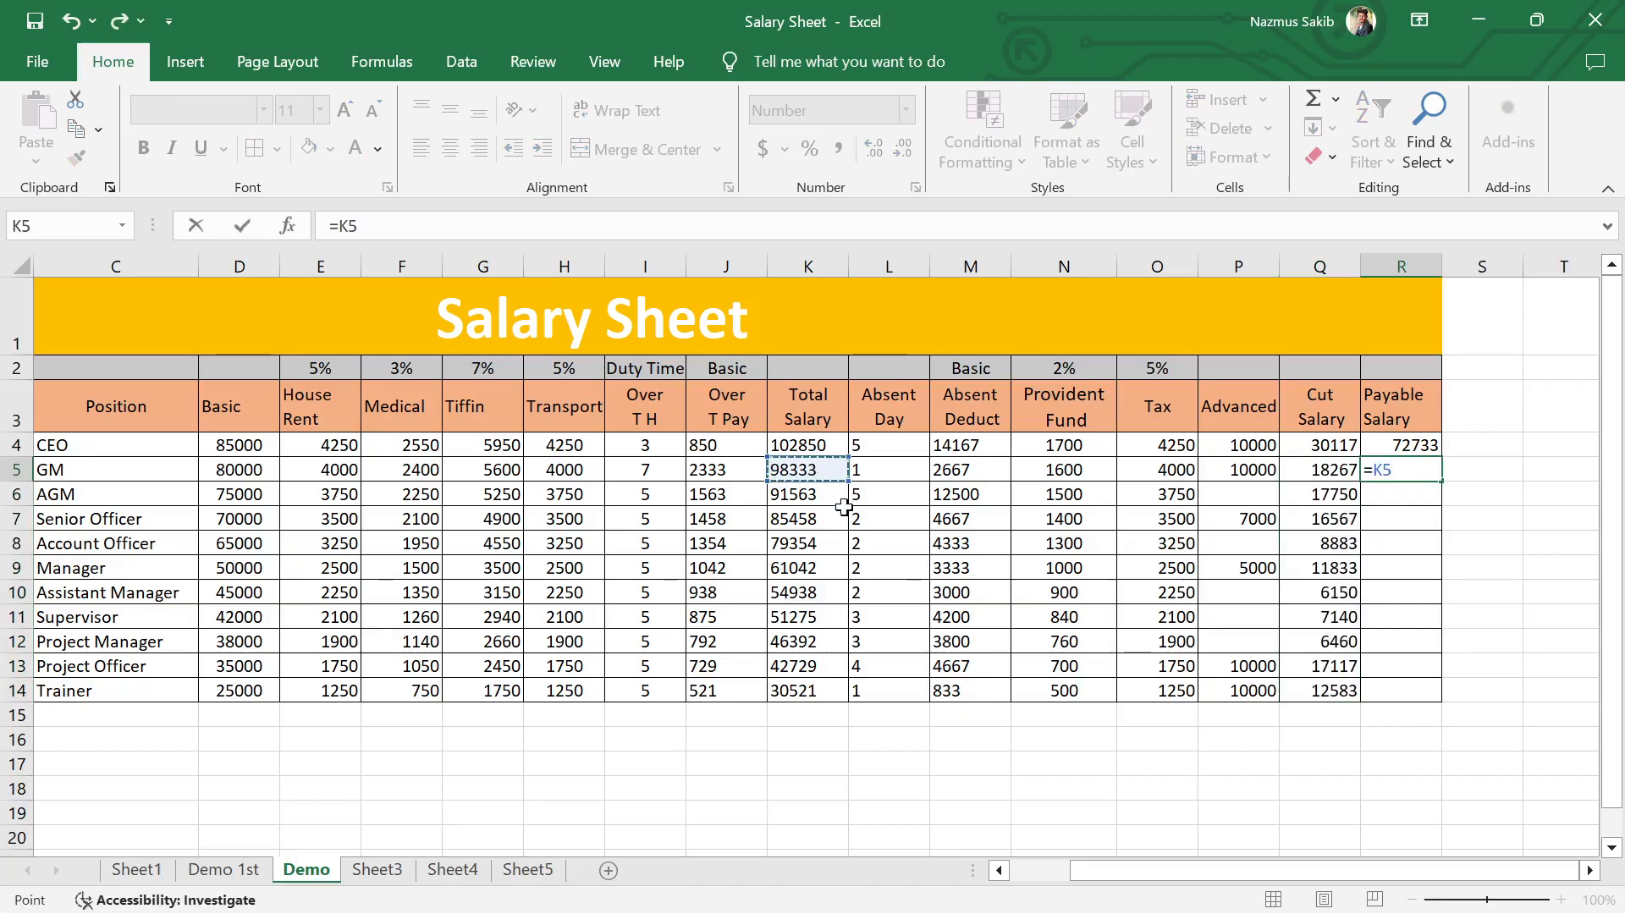
type("-")
left_click(1327, 472)
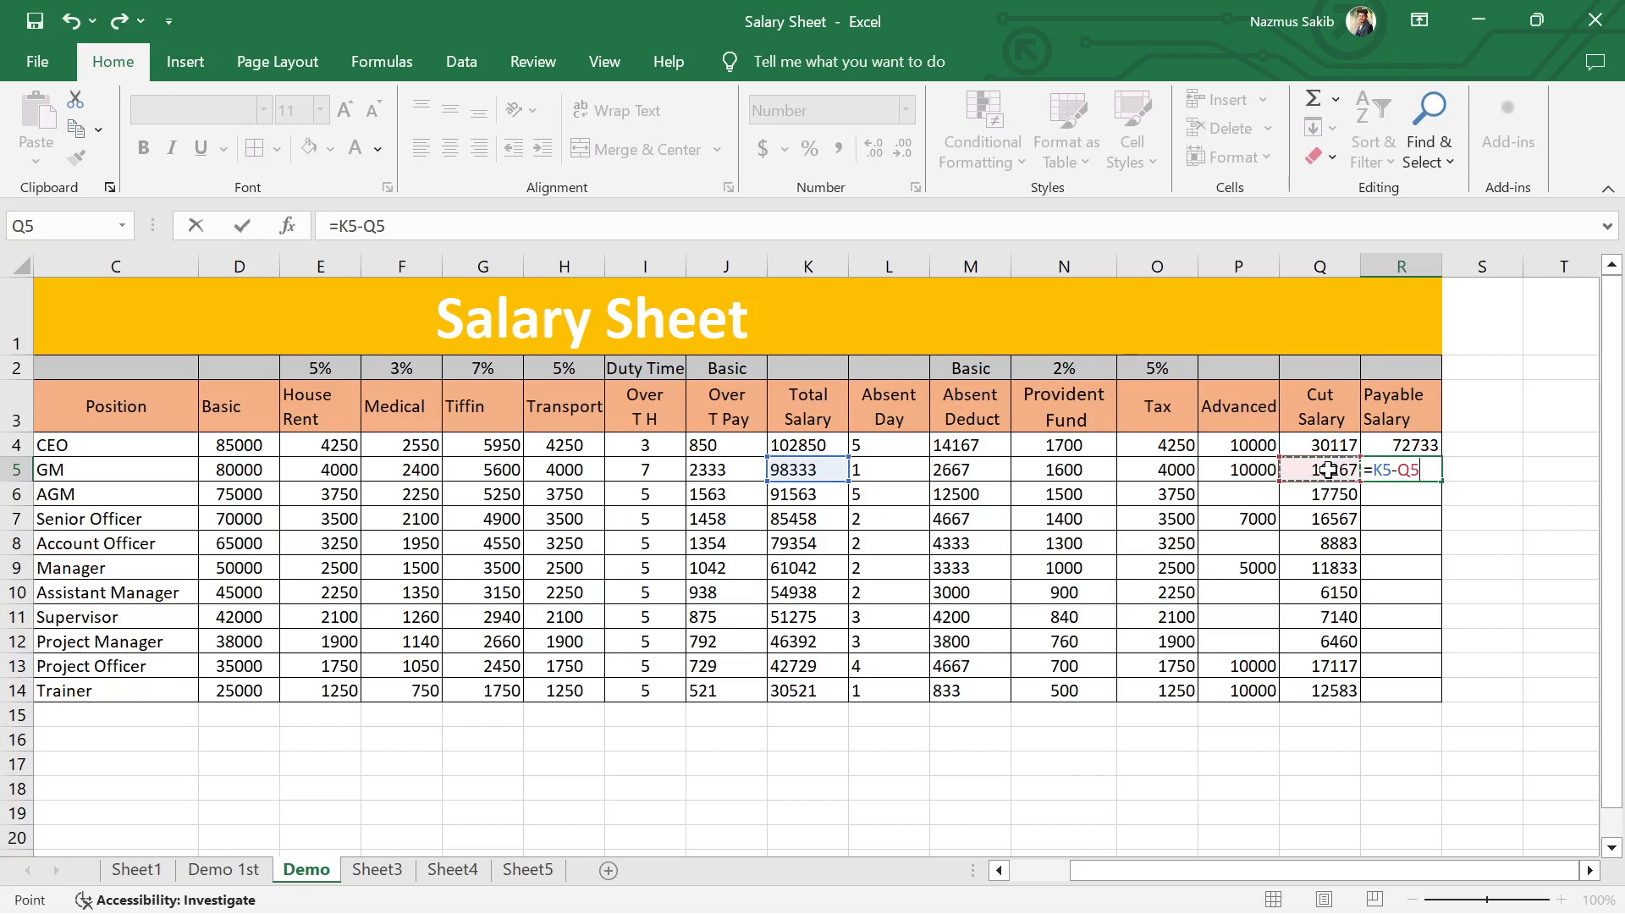
key("Return")
Step: Fill the Payable Salary formula from R5 down to the Trainer's row, R14
left_click(1406, 472)
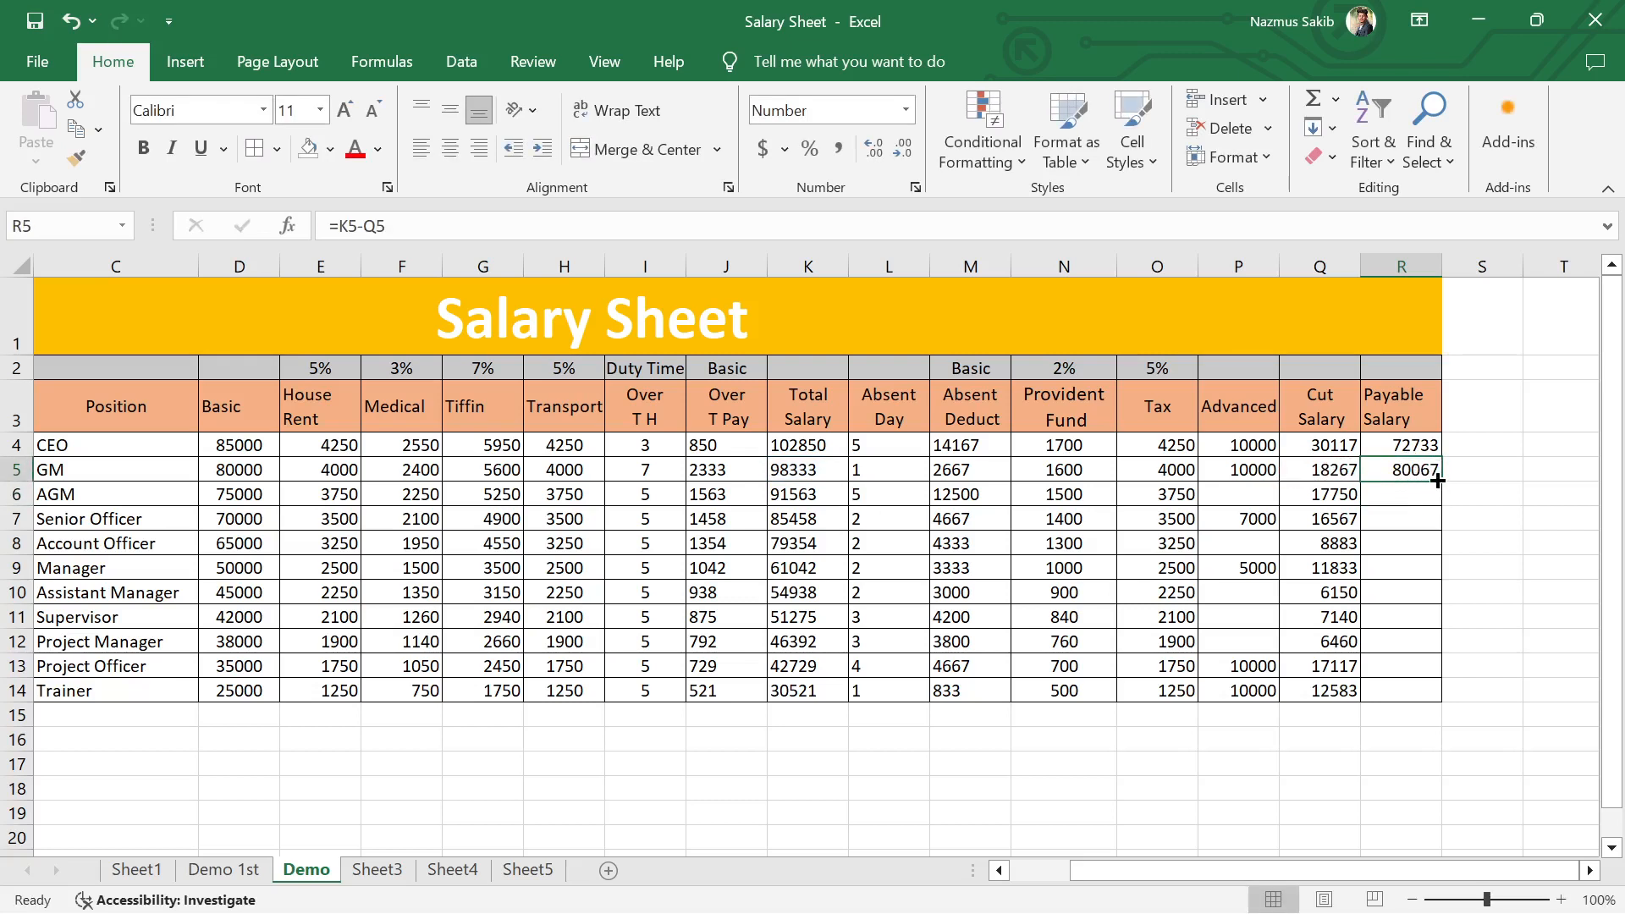
double_click(1438, 480)
left_click(1491, 510)
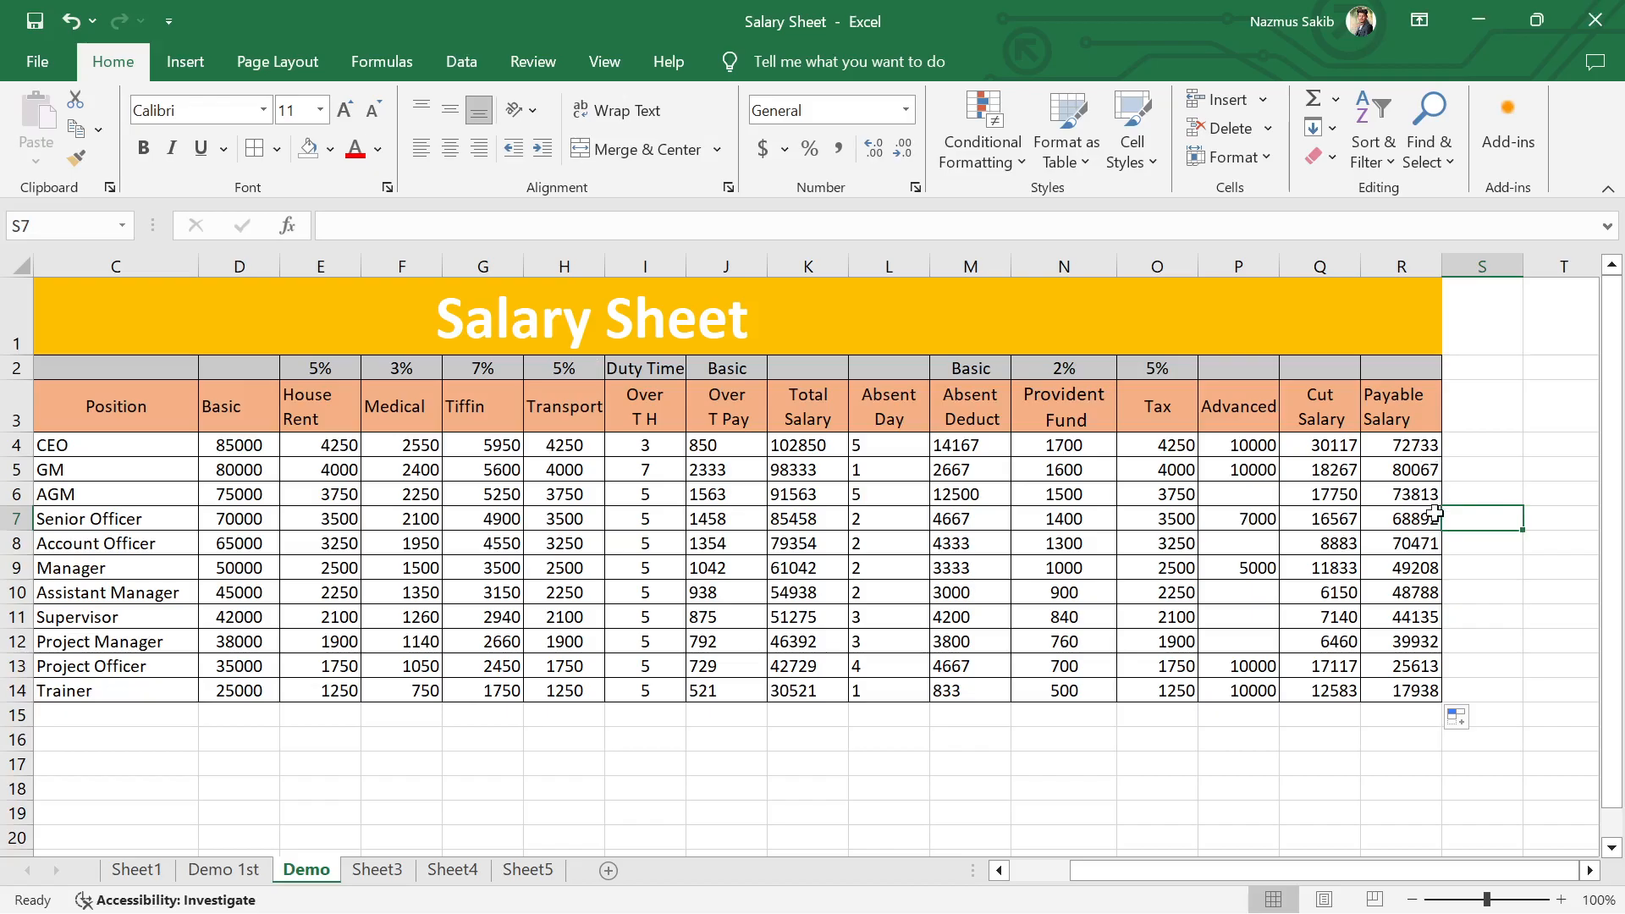
left_click(1500, 691)
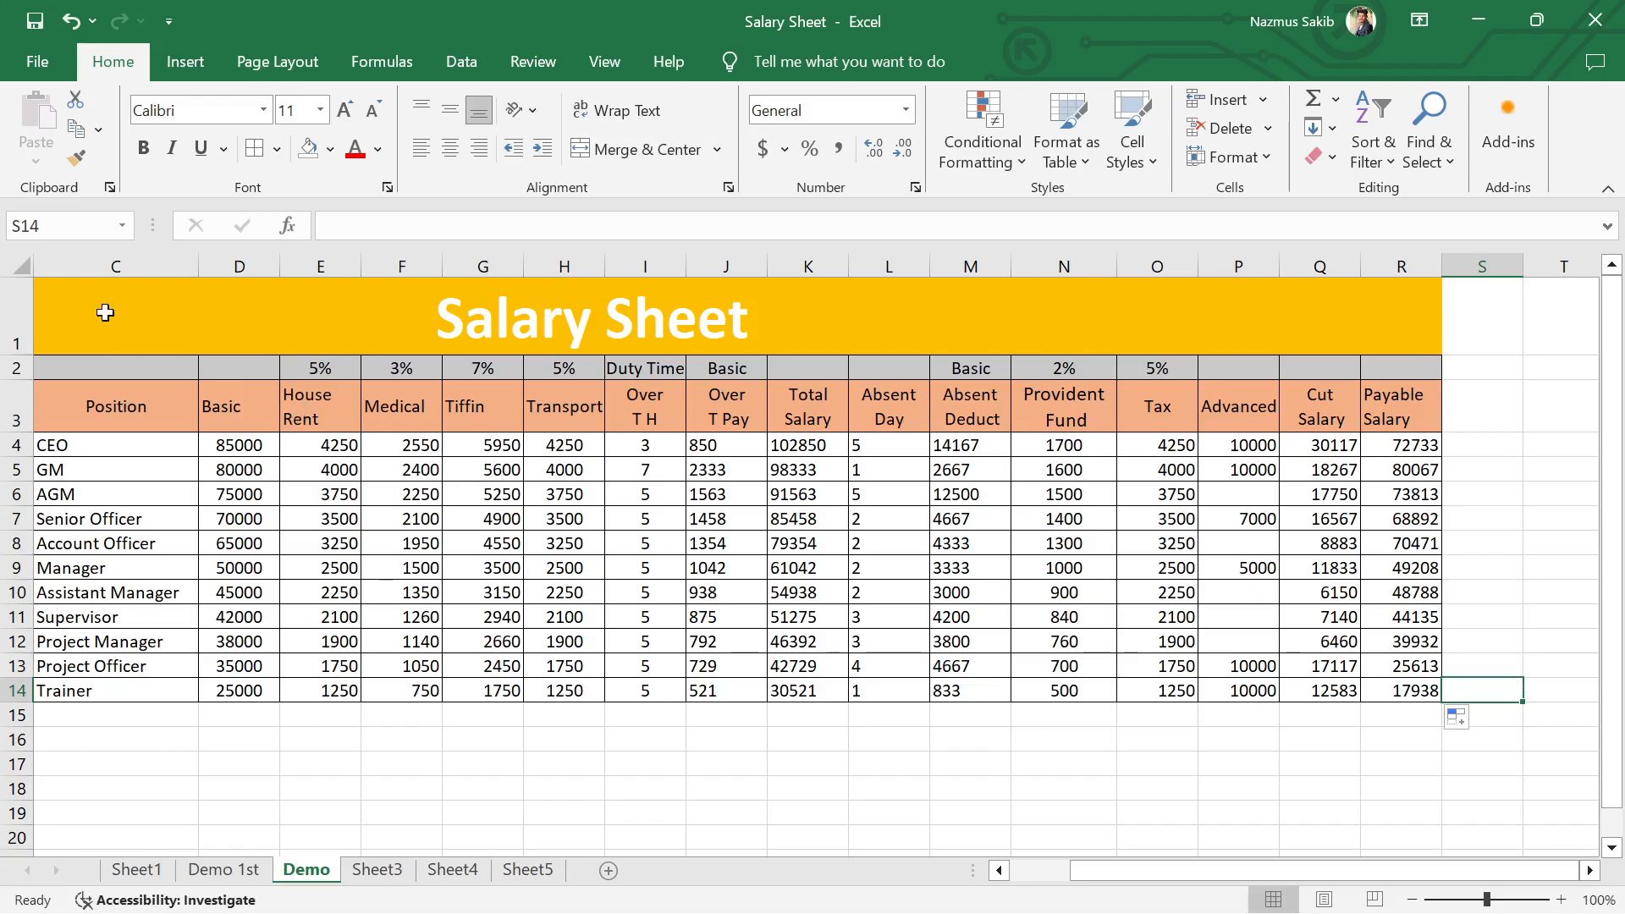
Step: Review the completed salary table on the Demo sheet and compare it with the one on Demo 1st
left_click_drag(59, 307, 1137, 682)
left_click(216, 871)
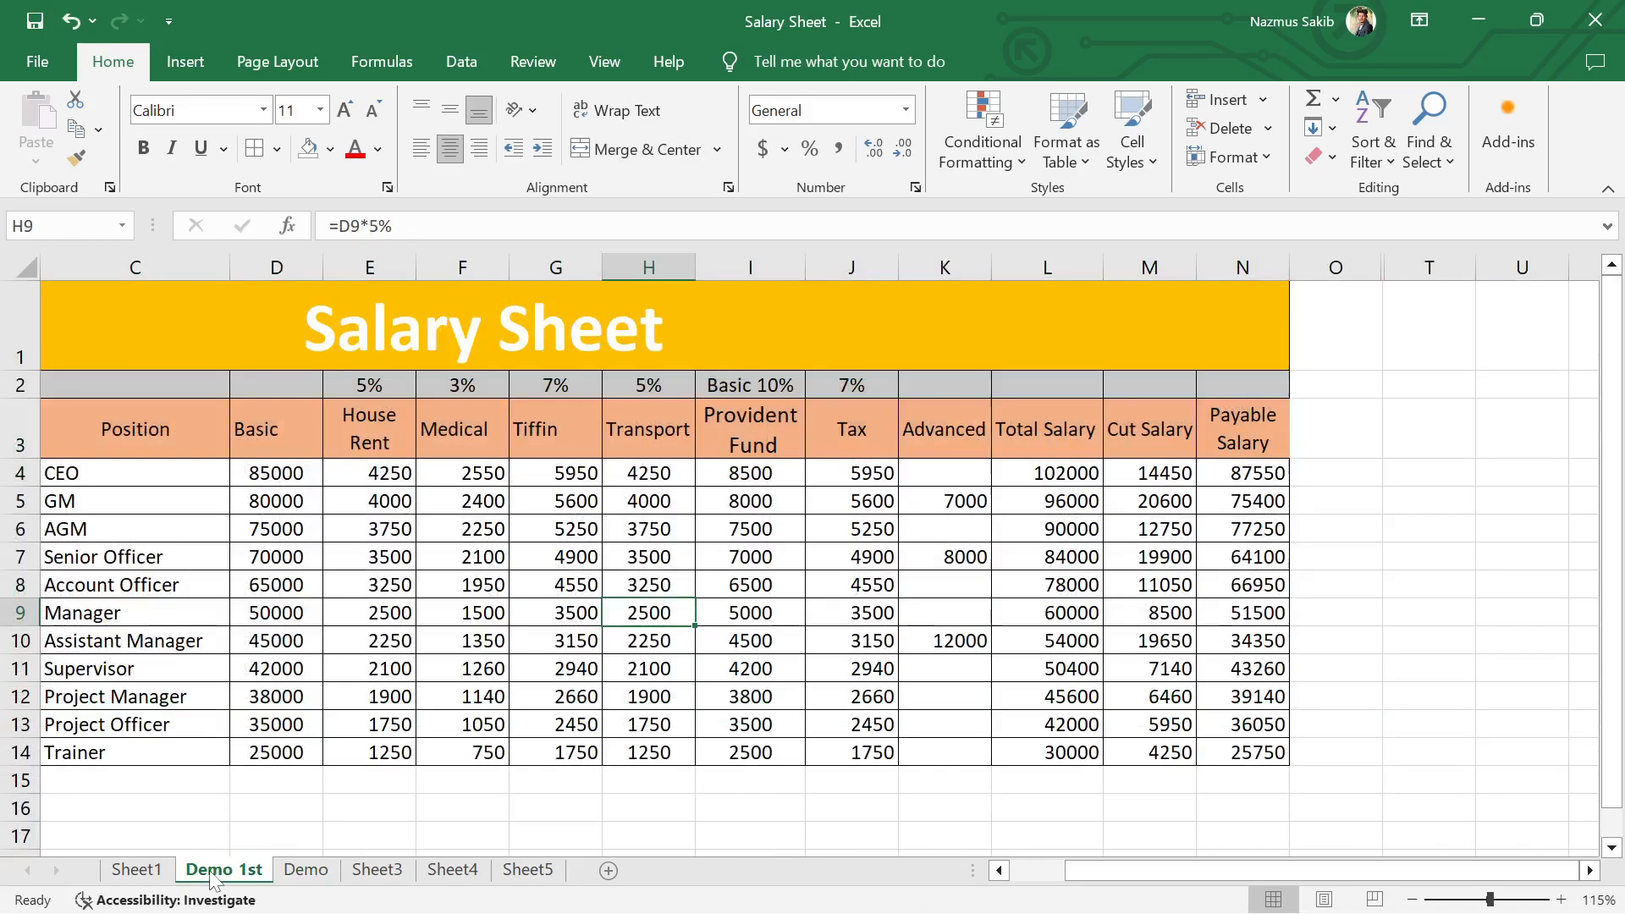
left_click_drag(213, 323, 816, 748)
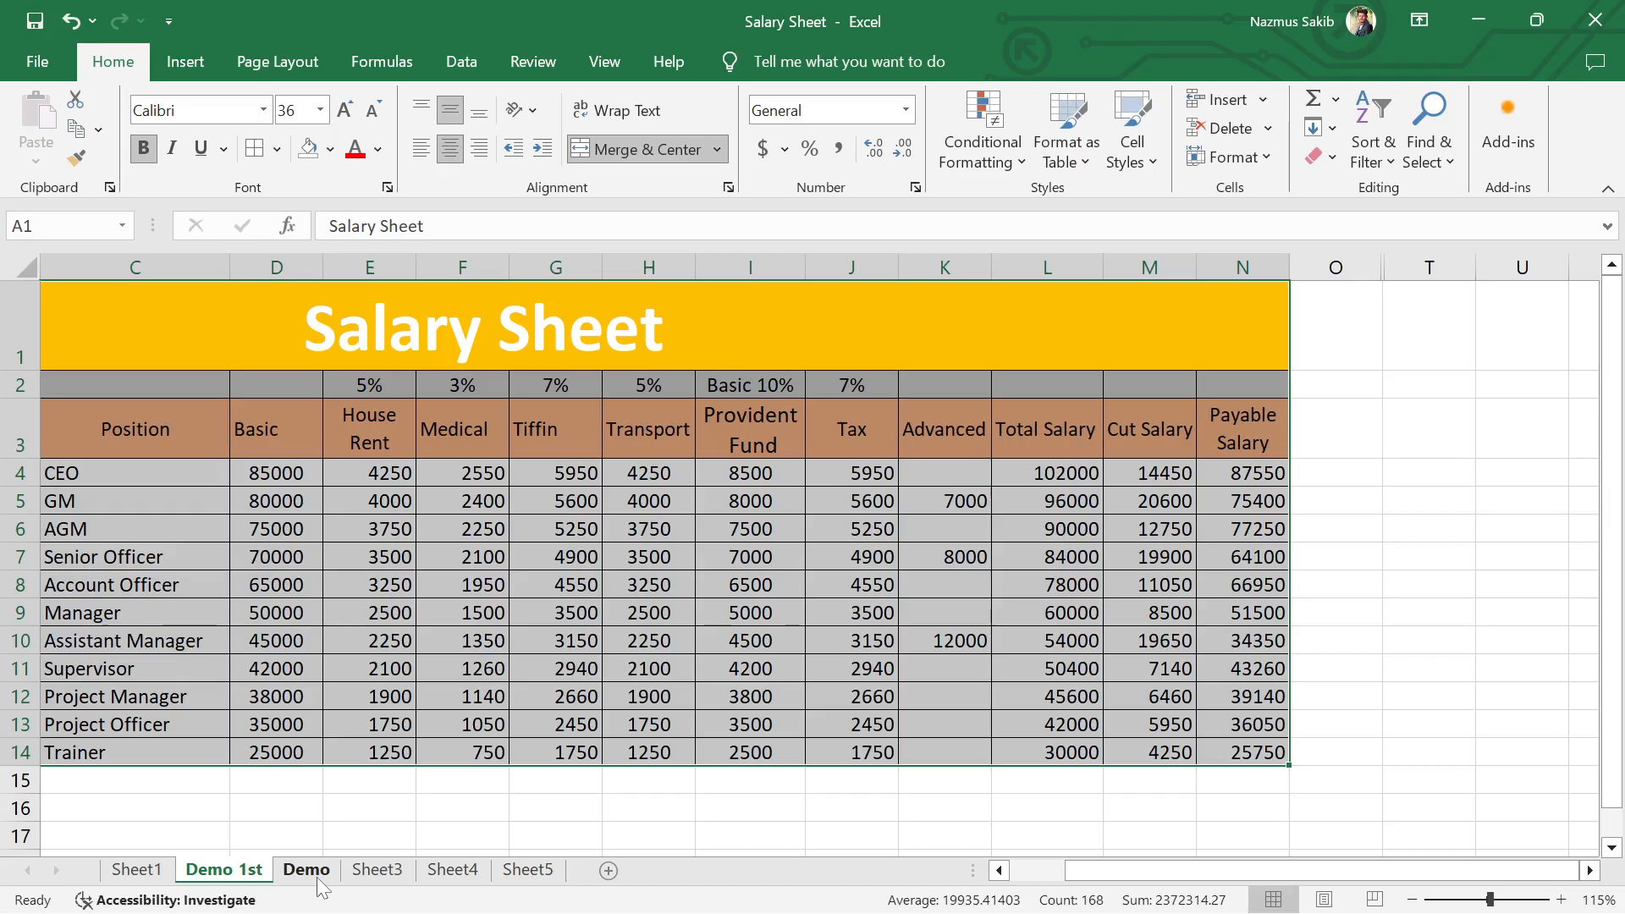
left_click(675, 810)
mouse_move(1048, 897)
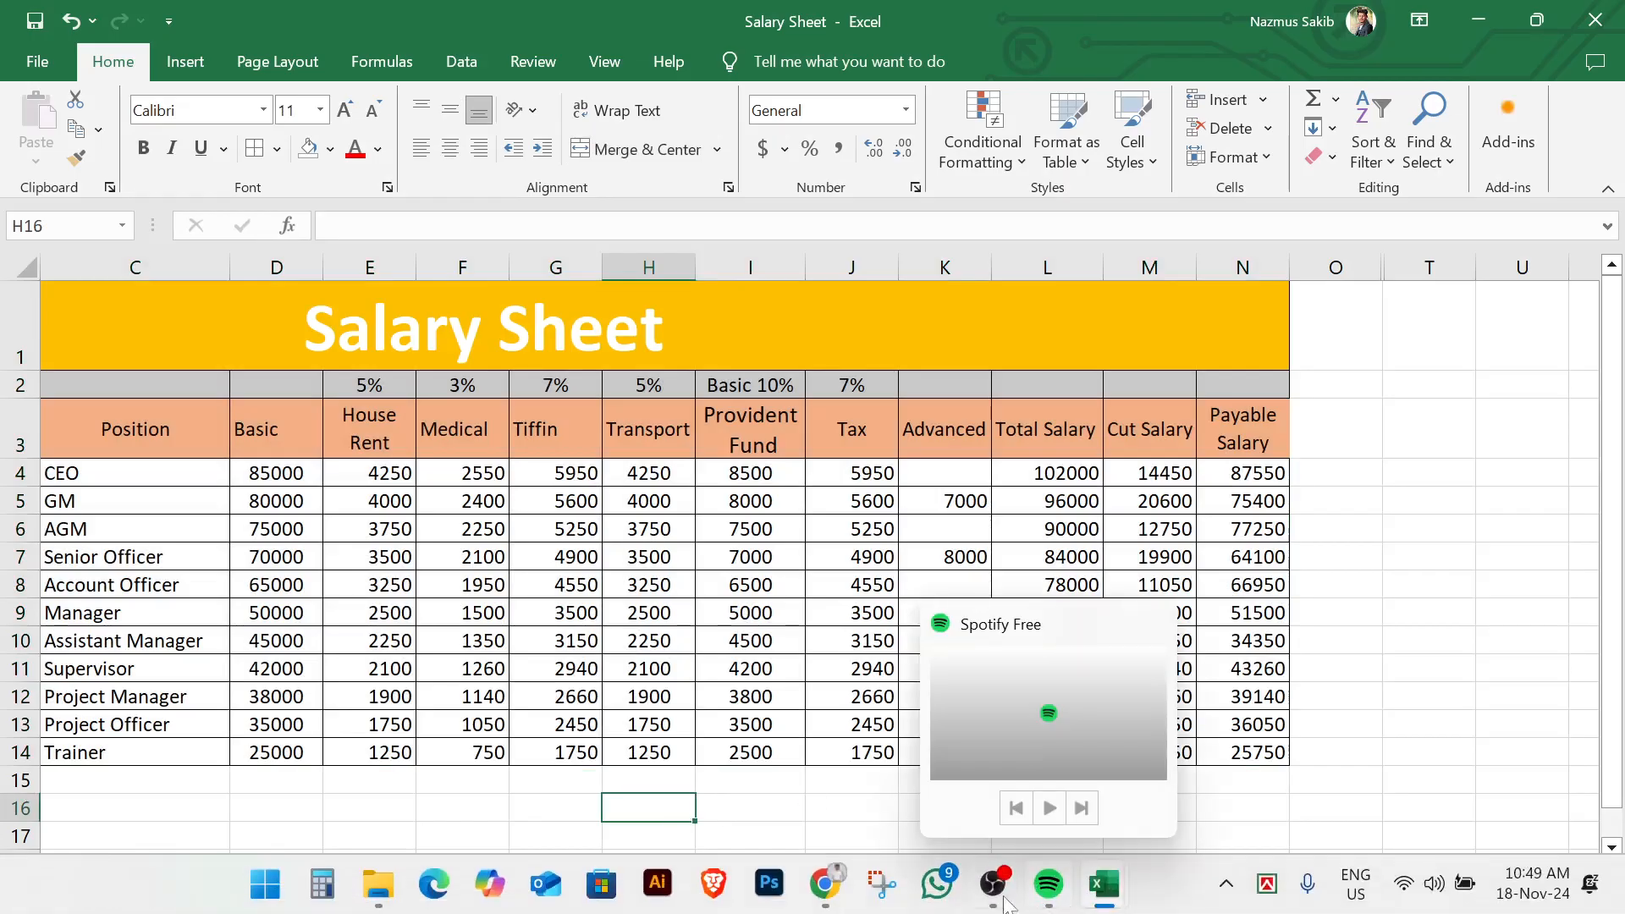